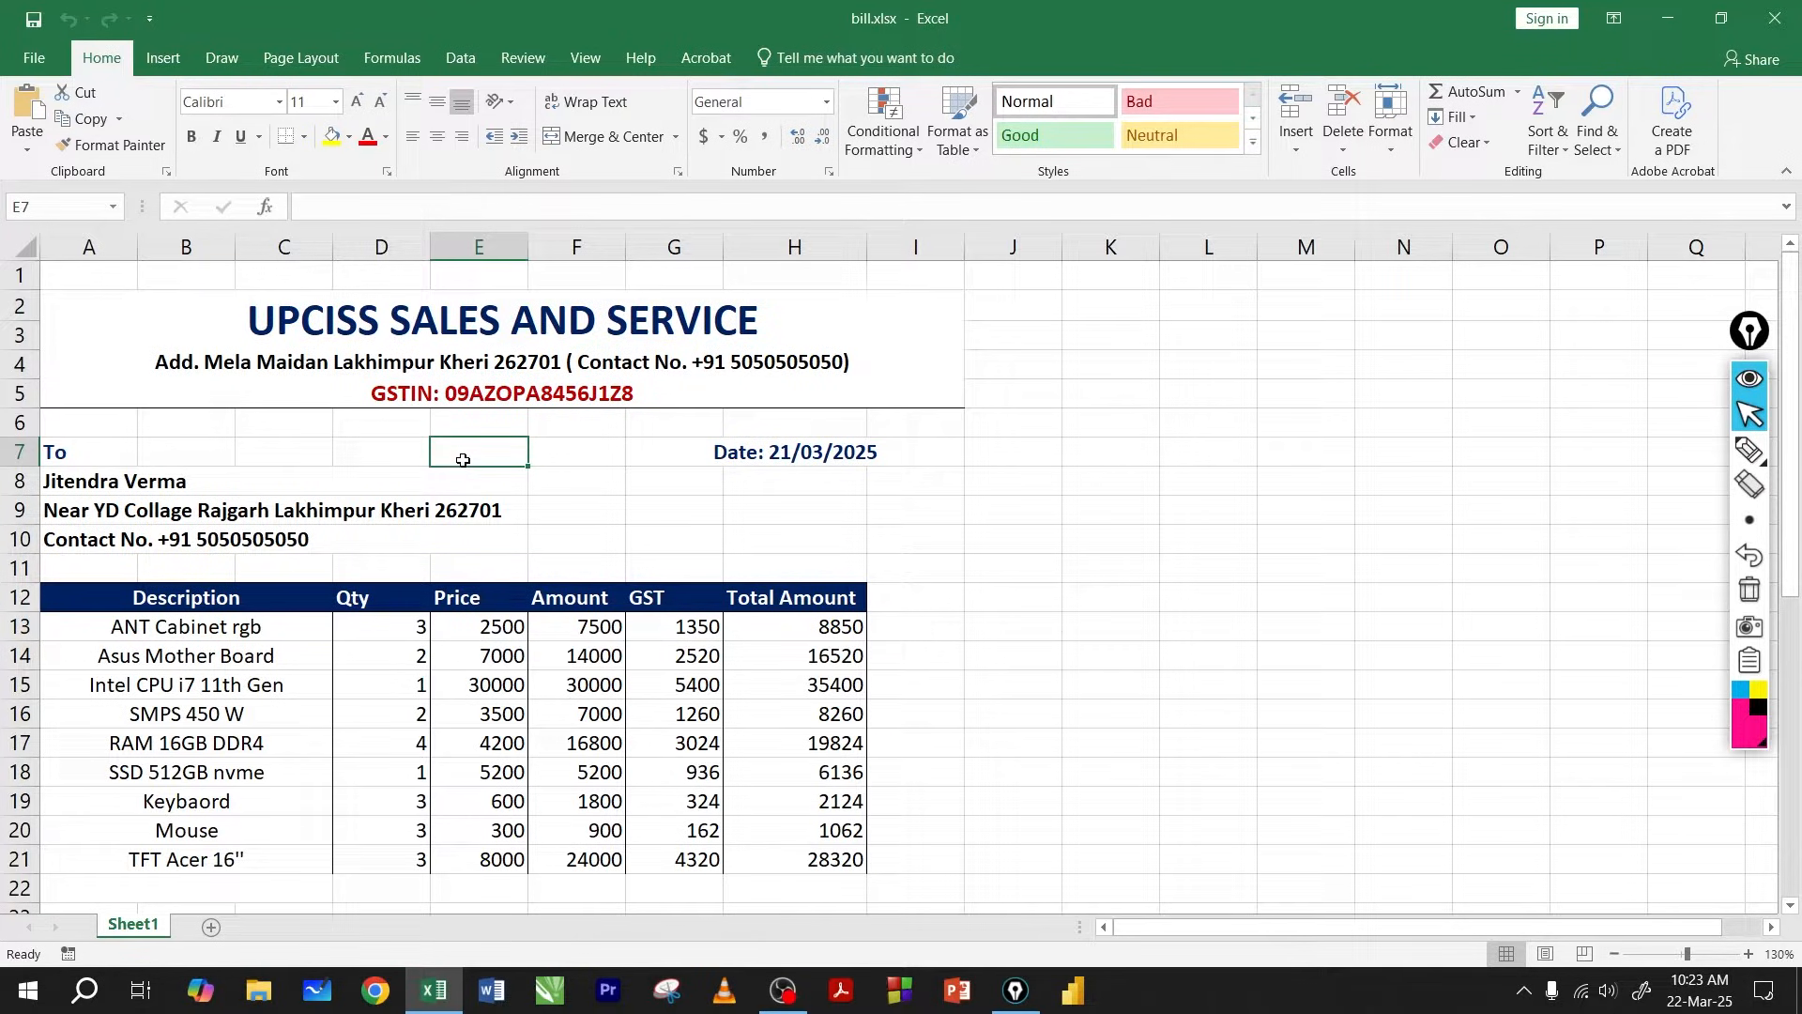
Create a new blank workbook, Book1, from the File menu.
scroll(463, 460, down, 6)
scroll(462, 463, up, 6)
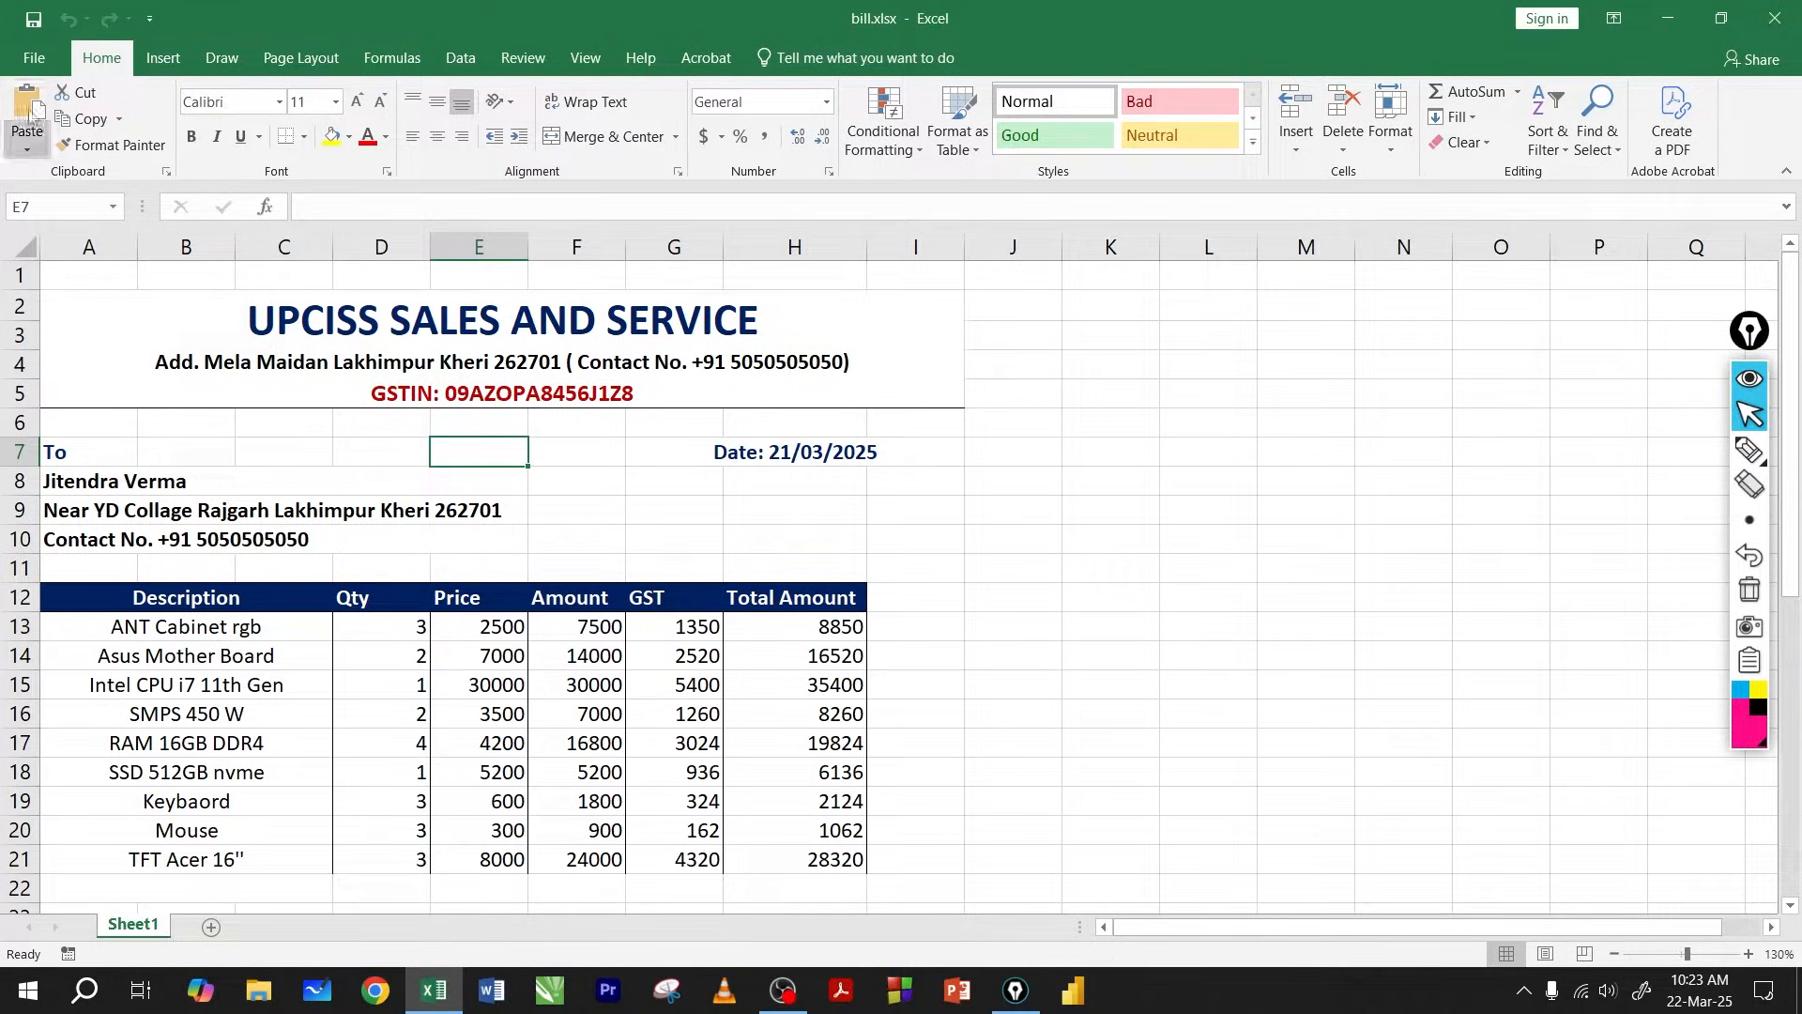
click(41, 61)
click(60, 146)
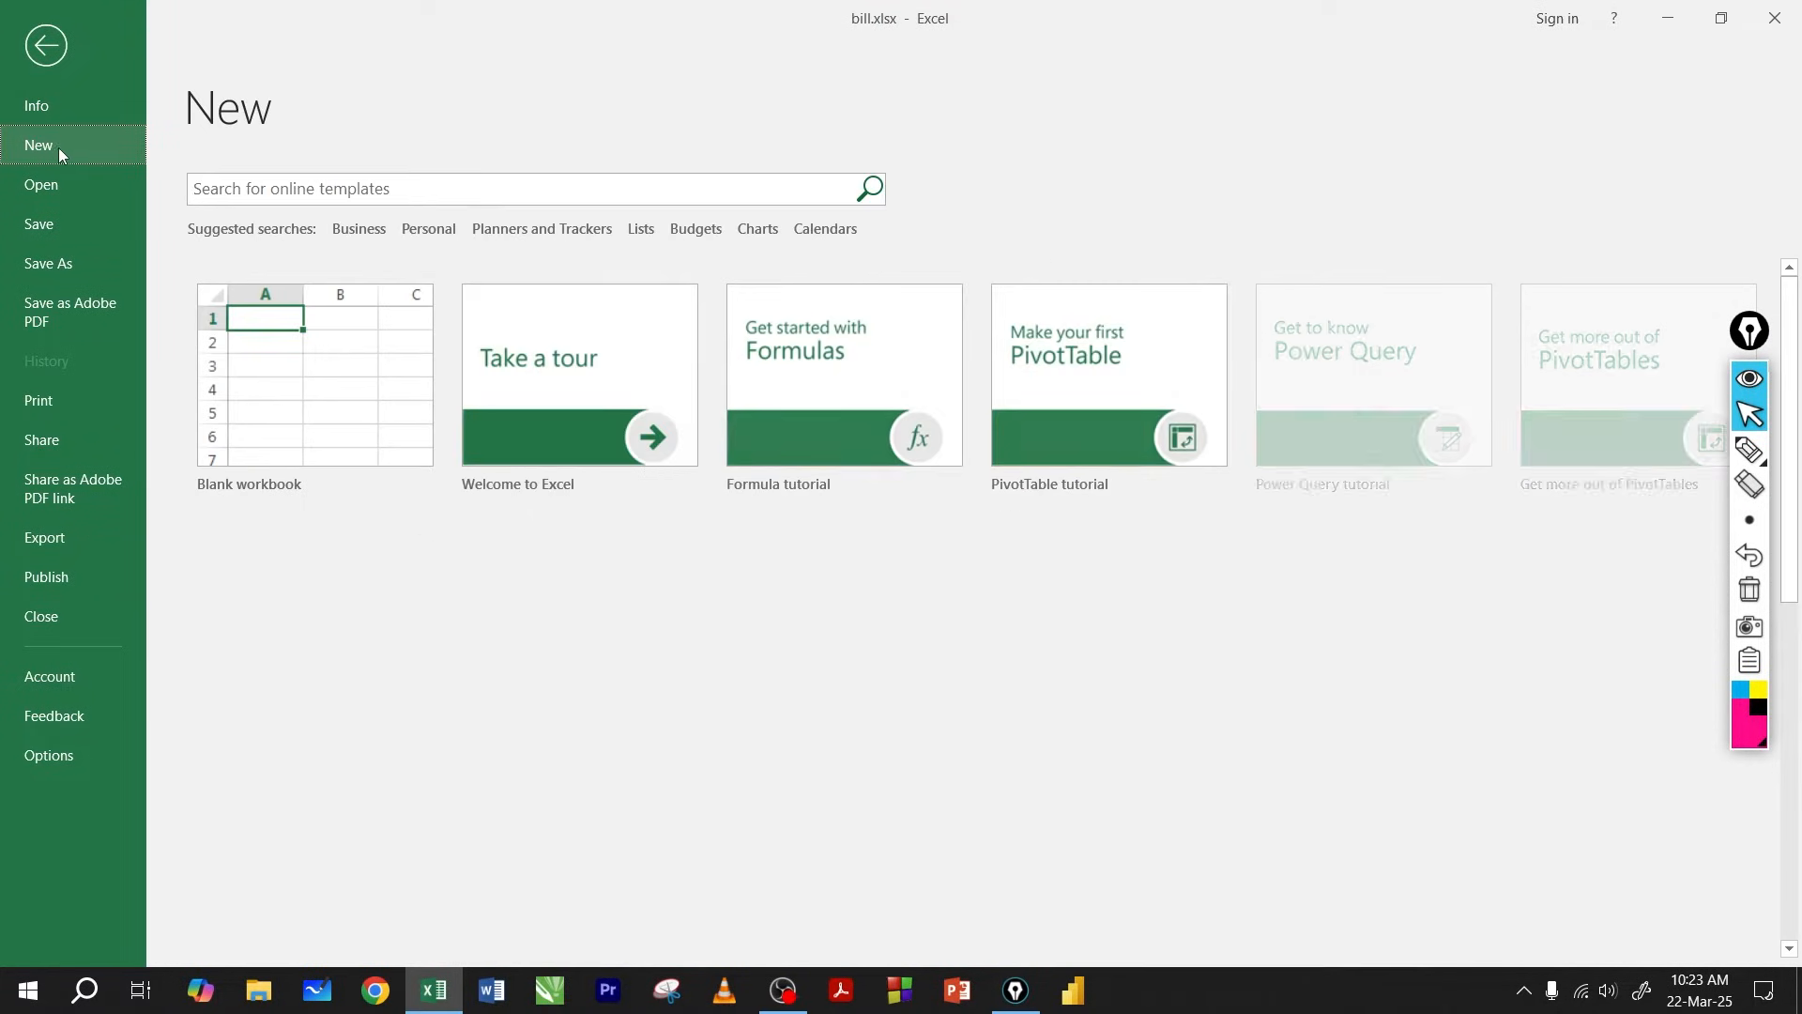
click(293, 416)
Select cell C4 in the empty sheet and bring up the Page Layout options.
click(385, 441)
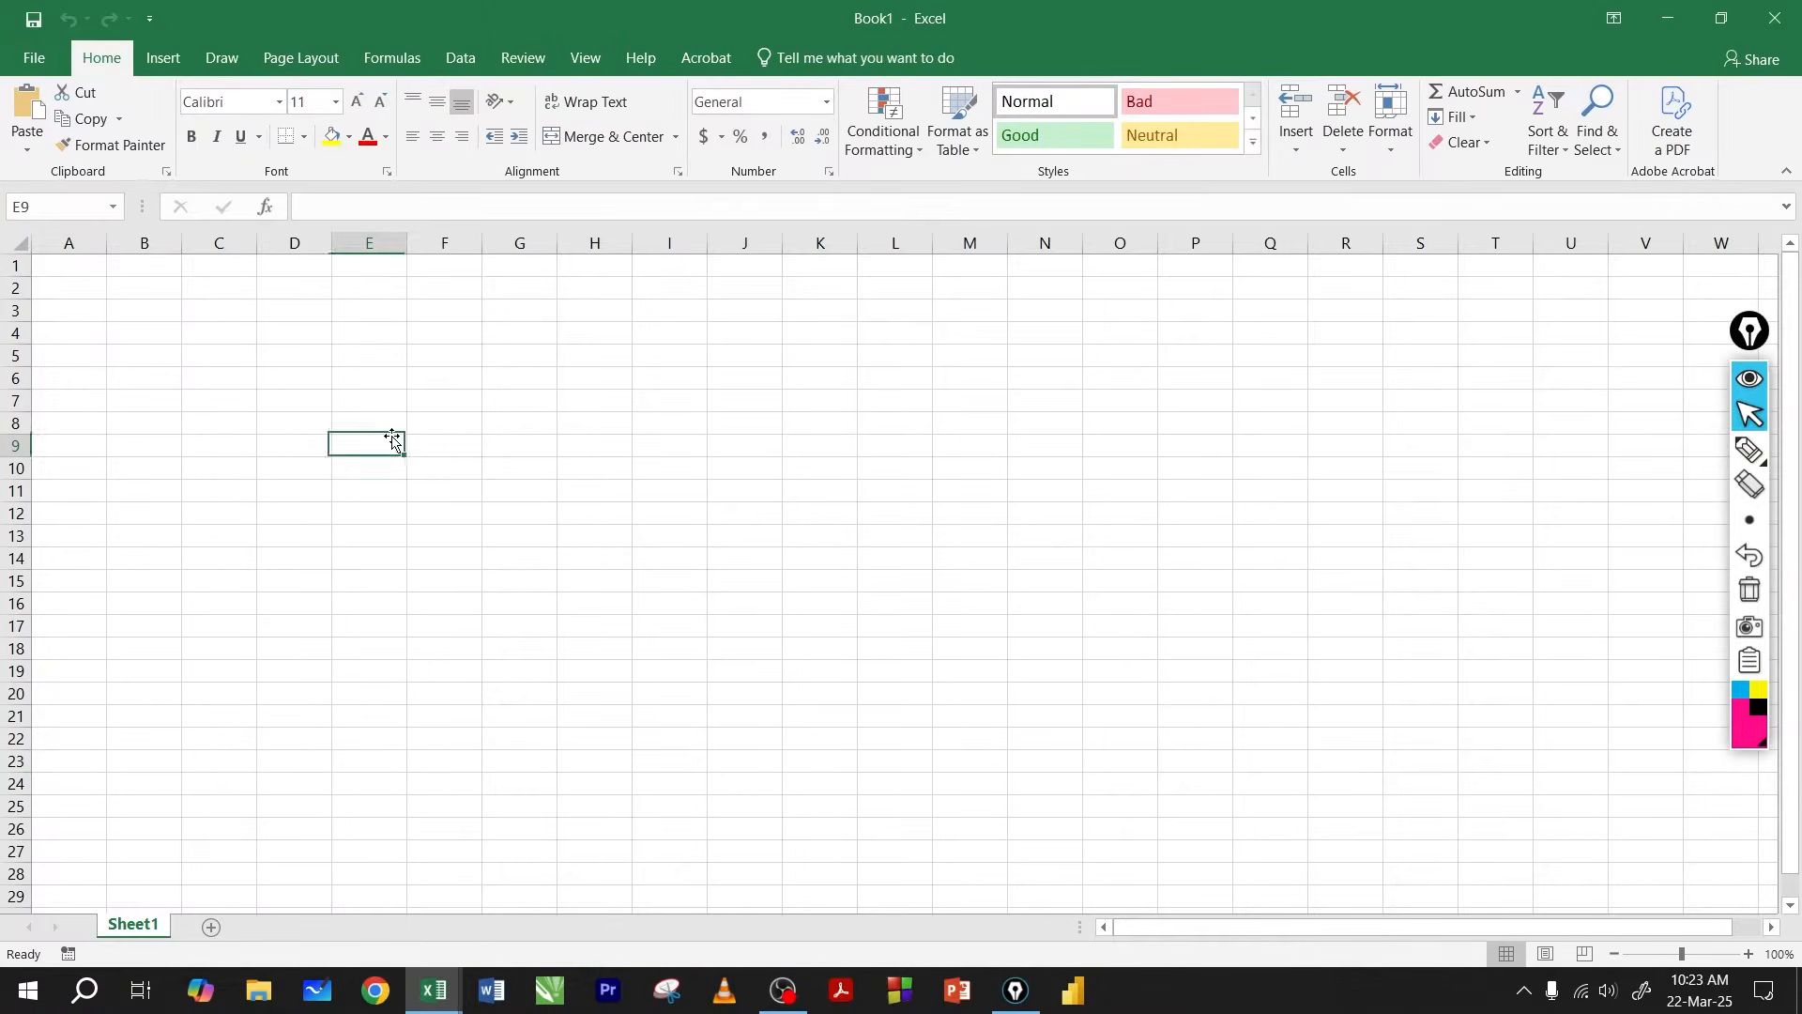
scroll(230, 321, up, 1)
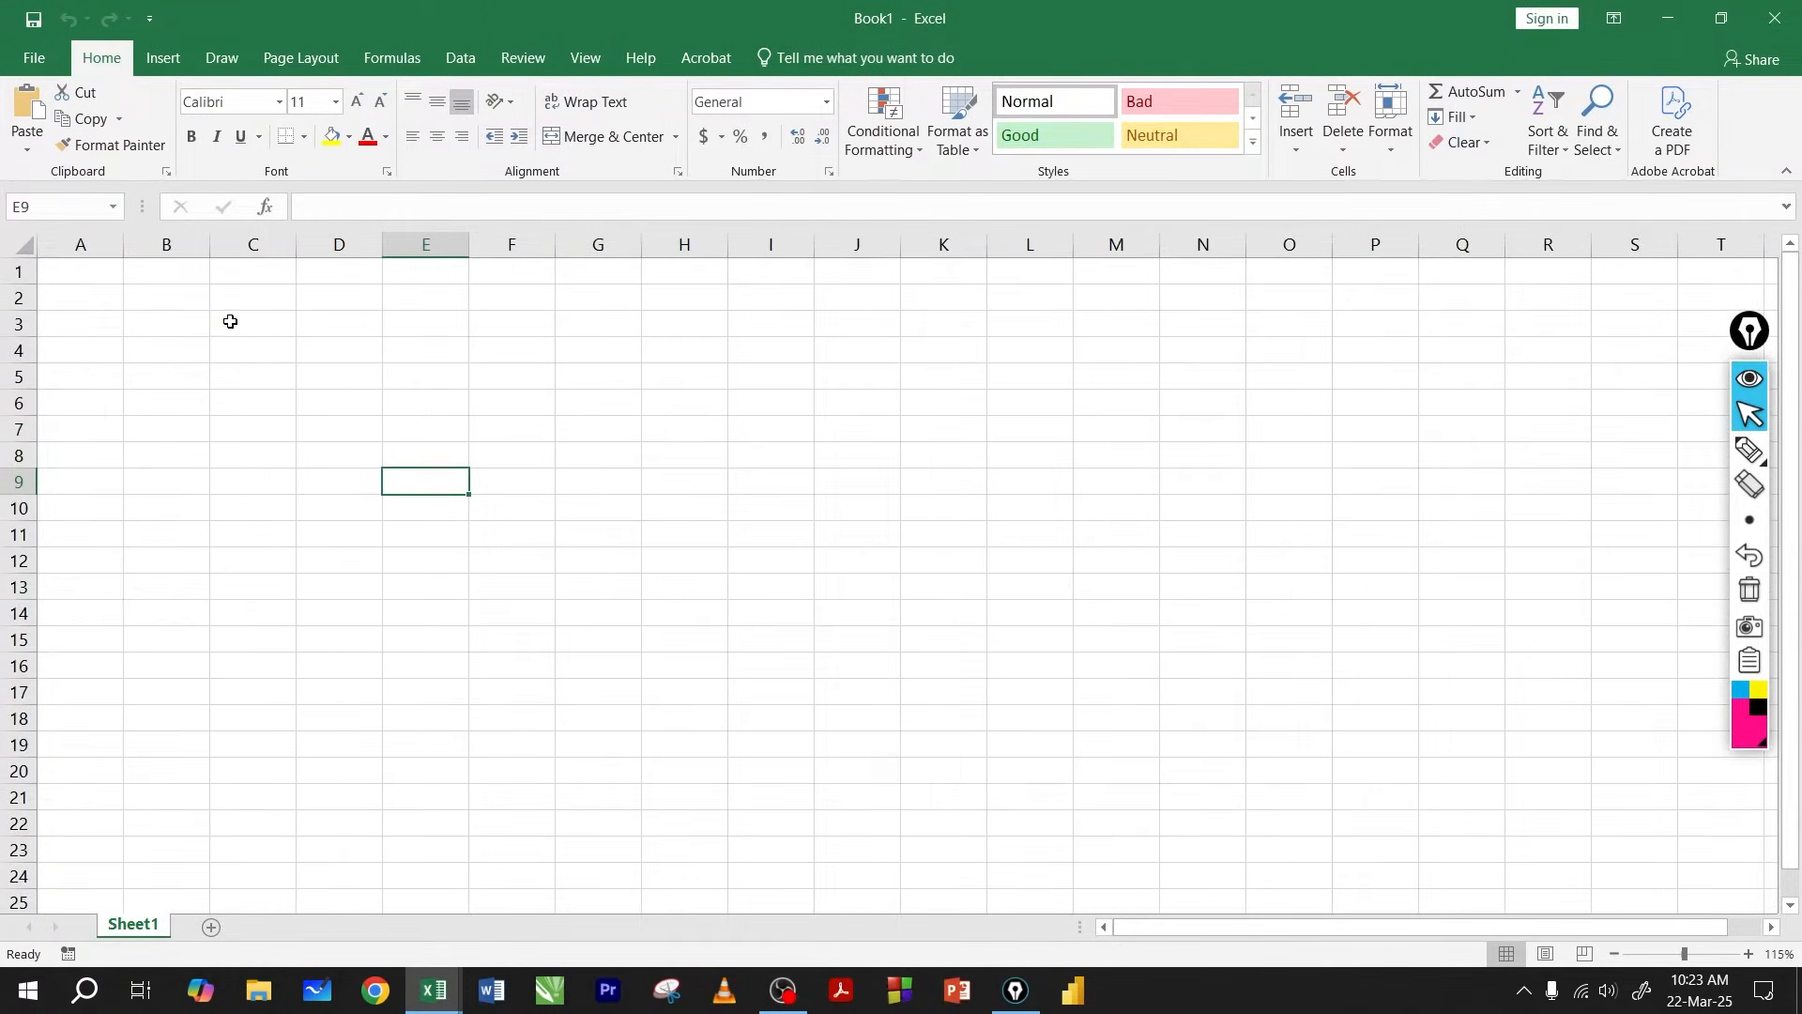
click(258, 358)
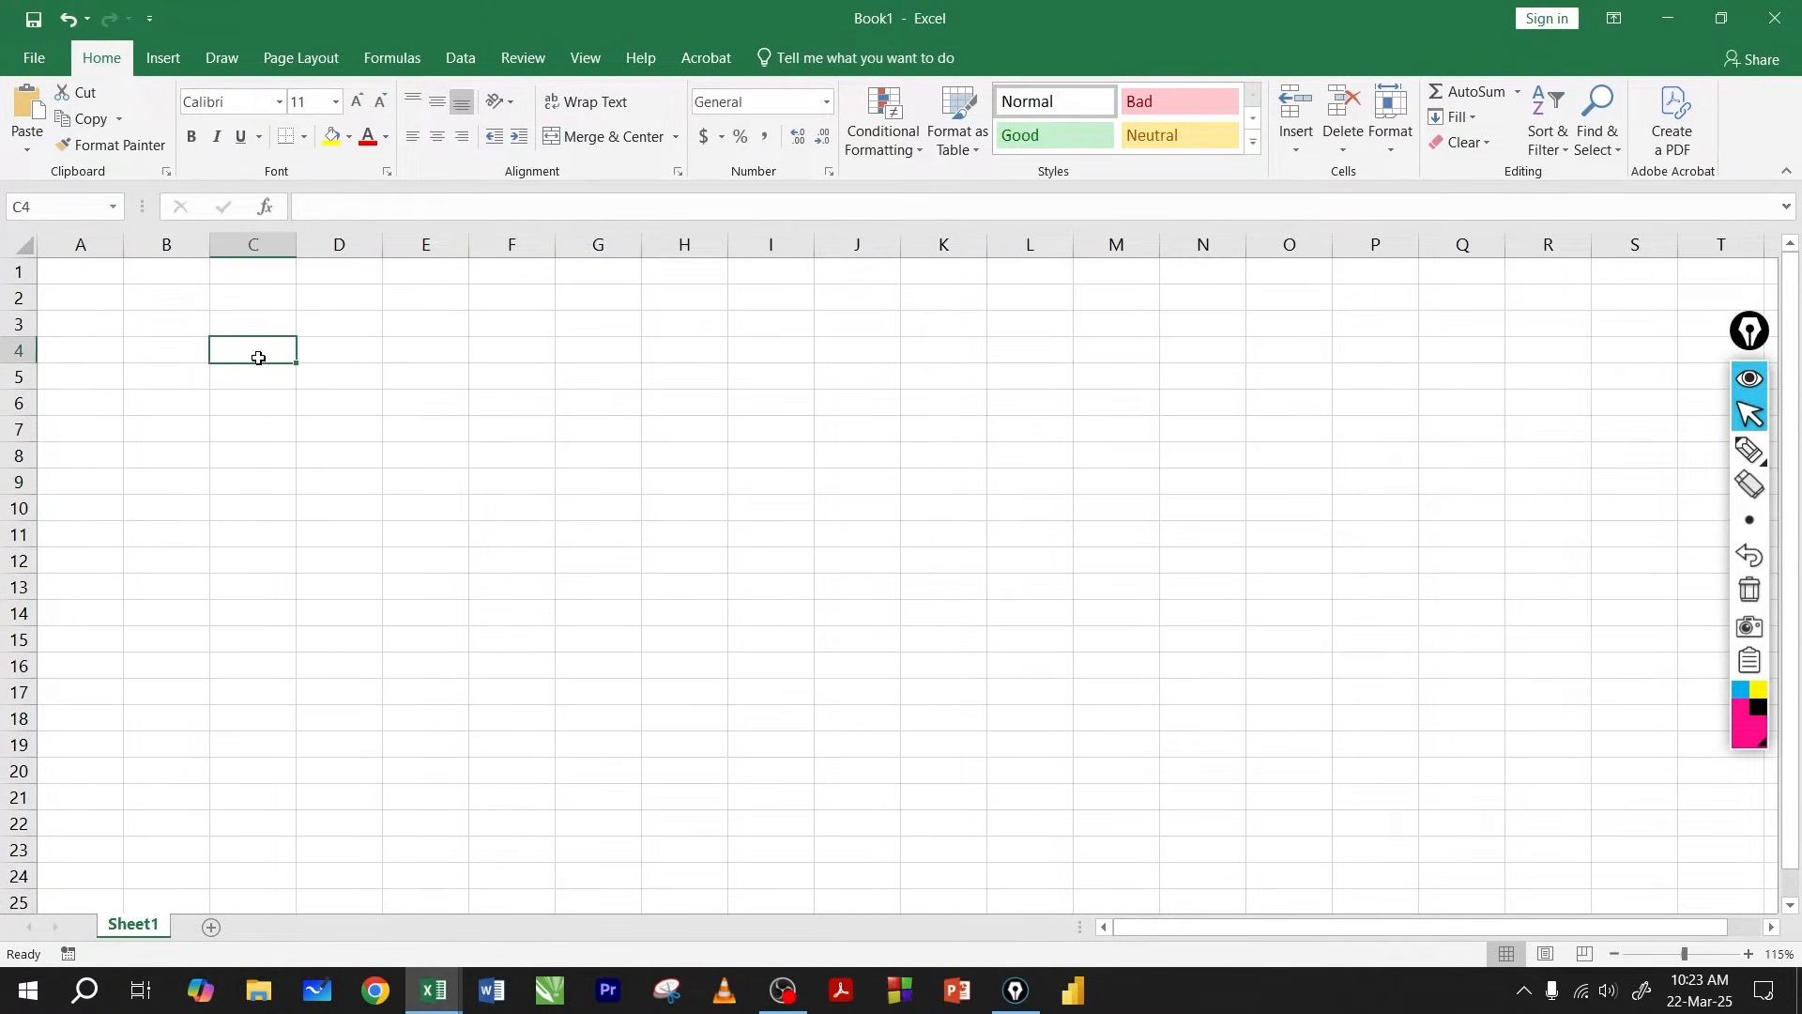
click(310, 351)
click(286, 357)
click(291, 58)
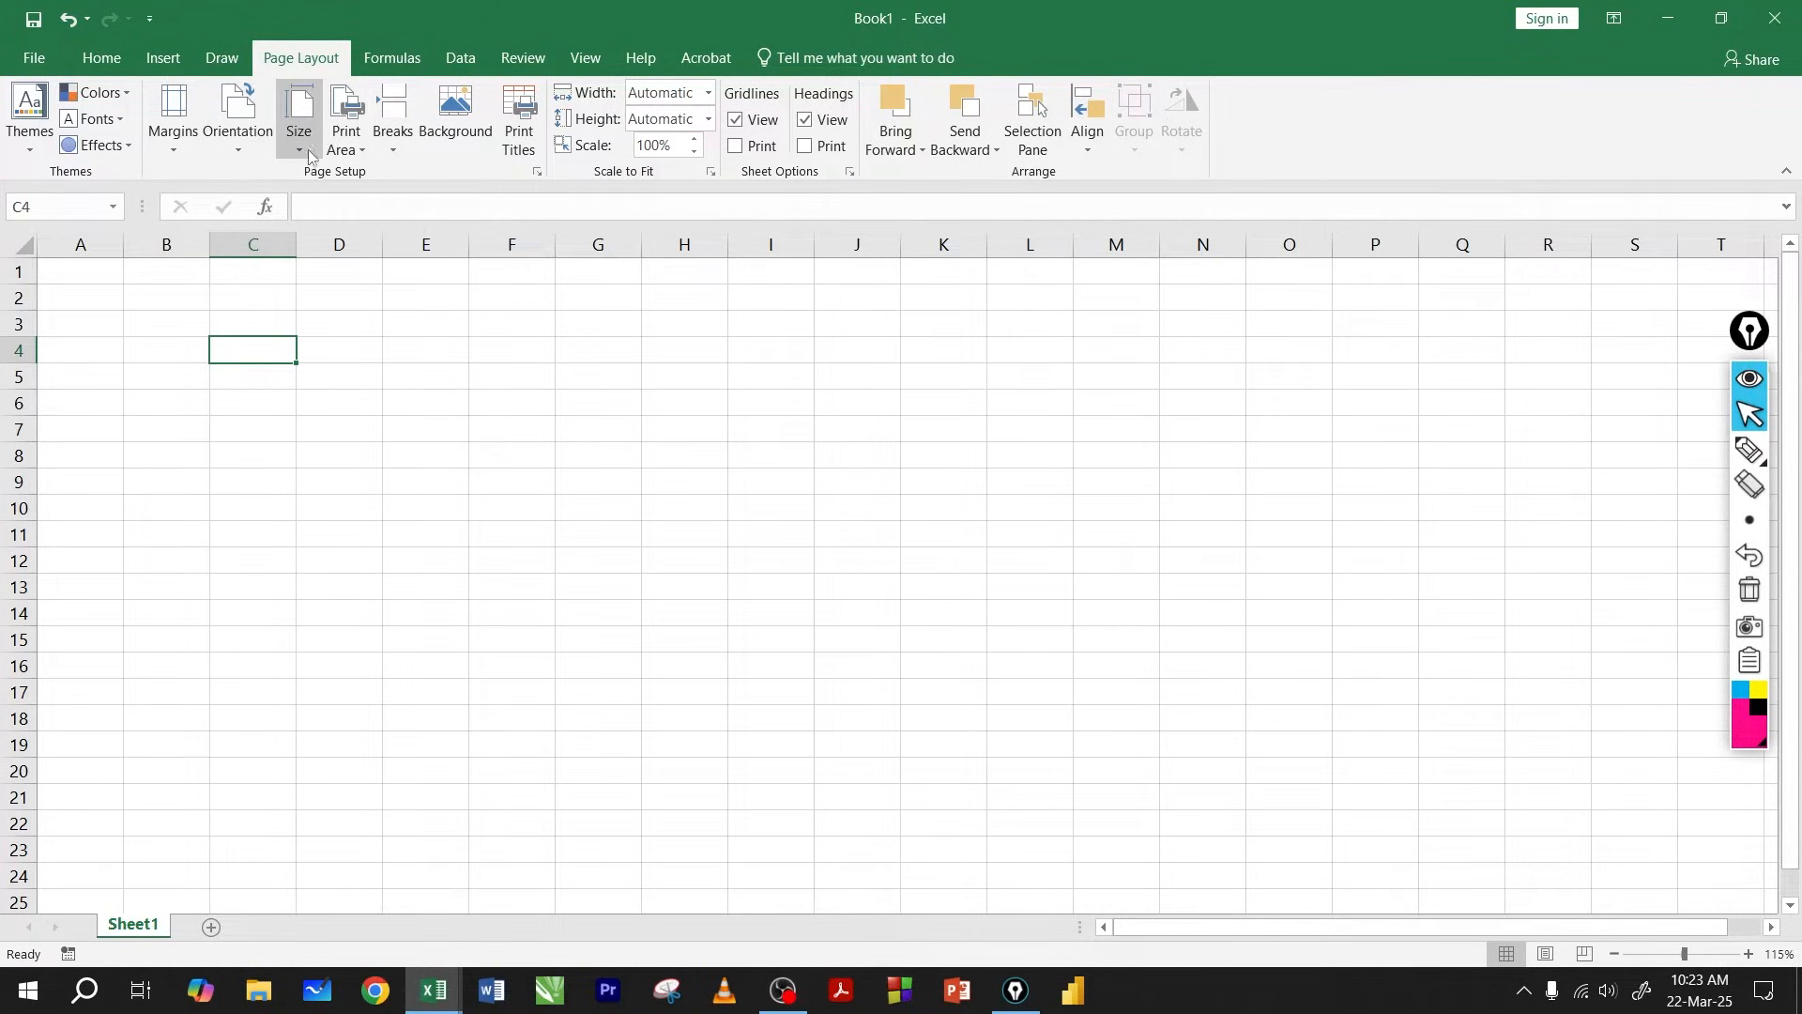
Open the Page Setup dialog and look through its Margins, Header/Footer and Sheet tabs.
click(539, 177)
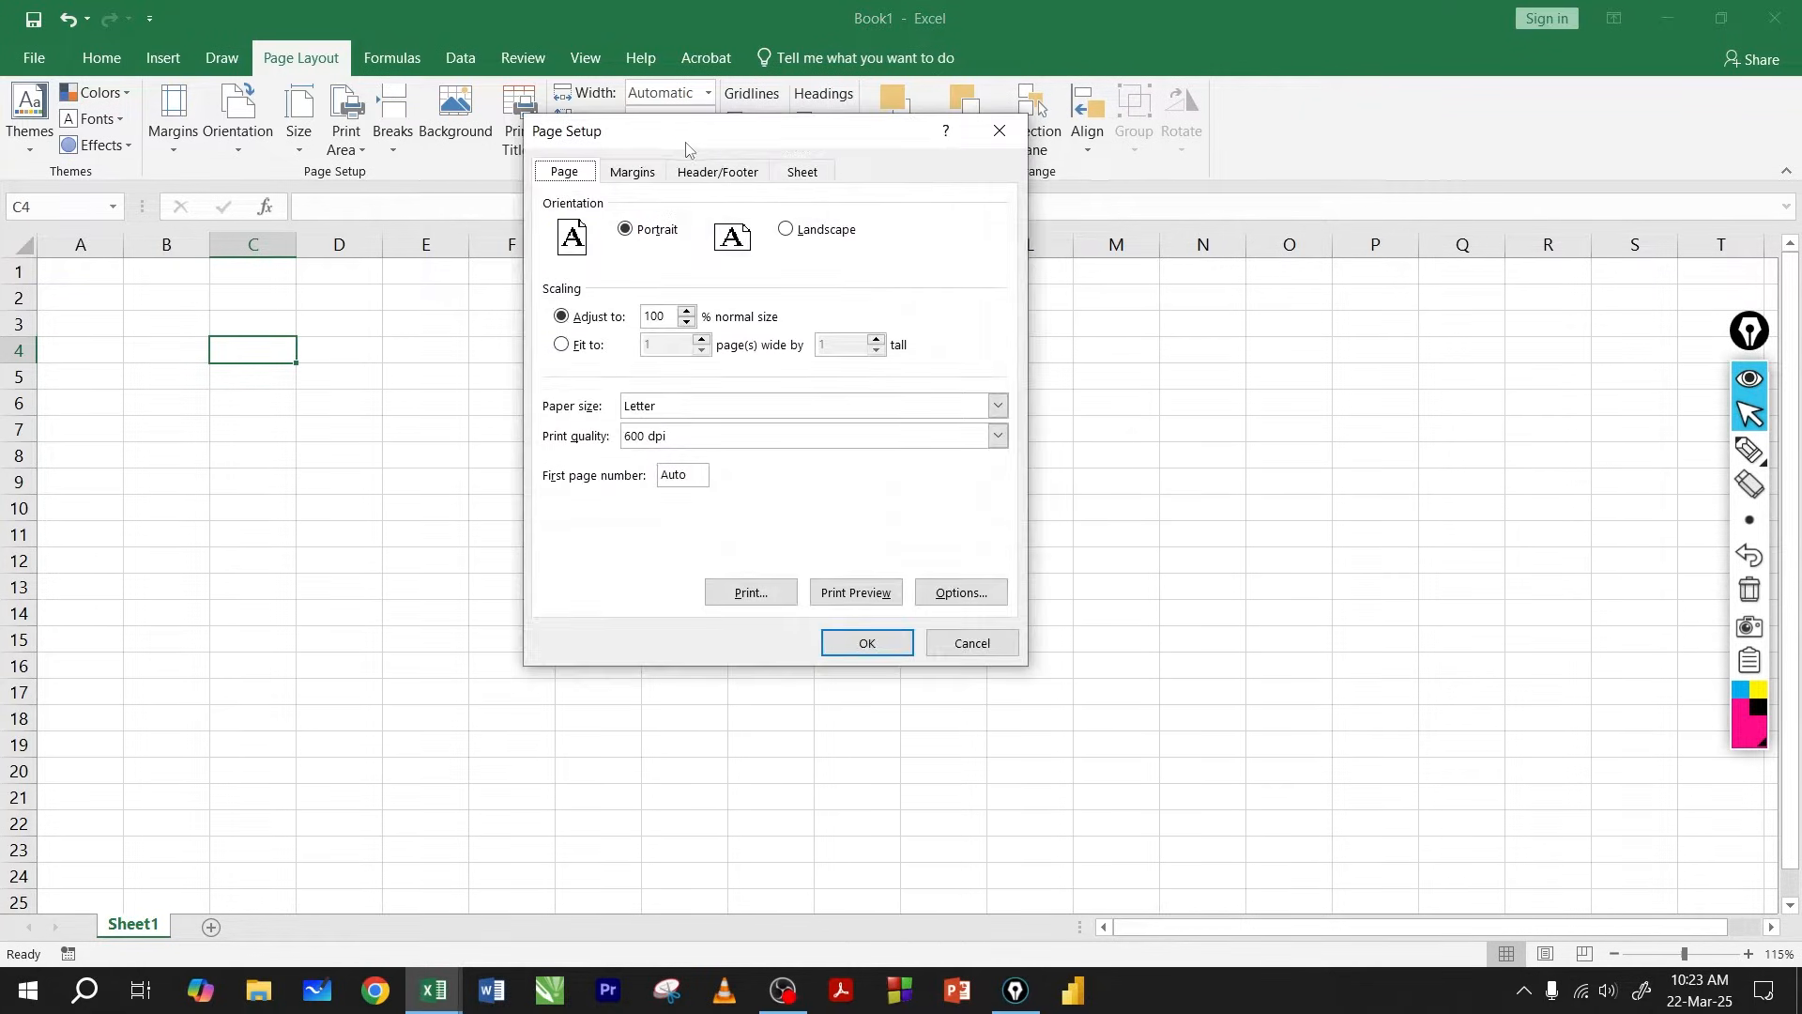
drag(694, 141, 729, 257)
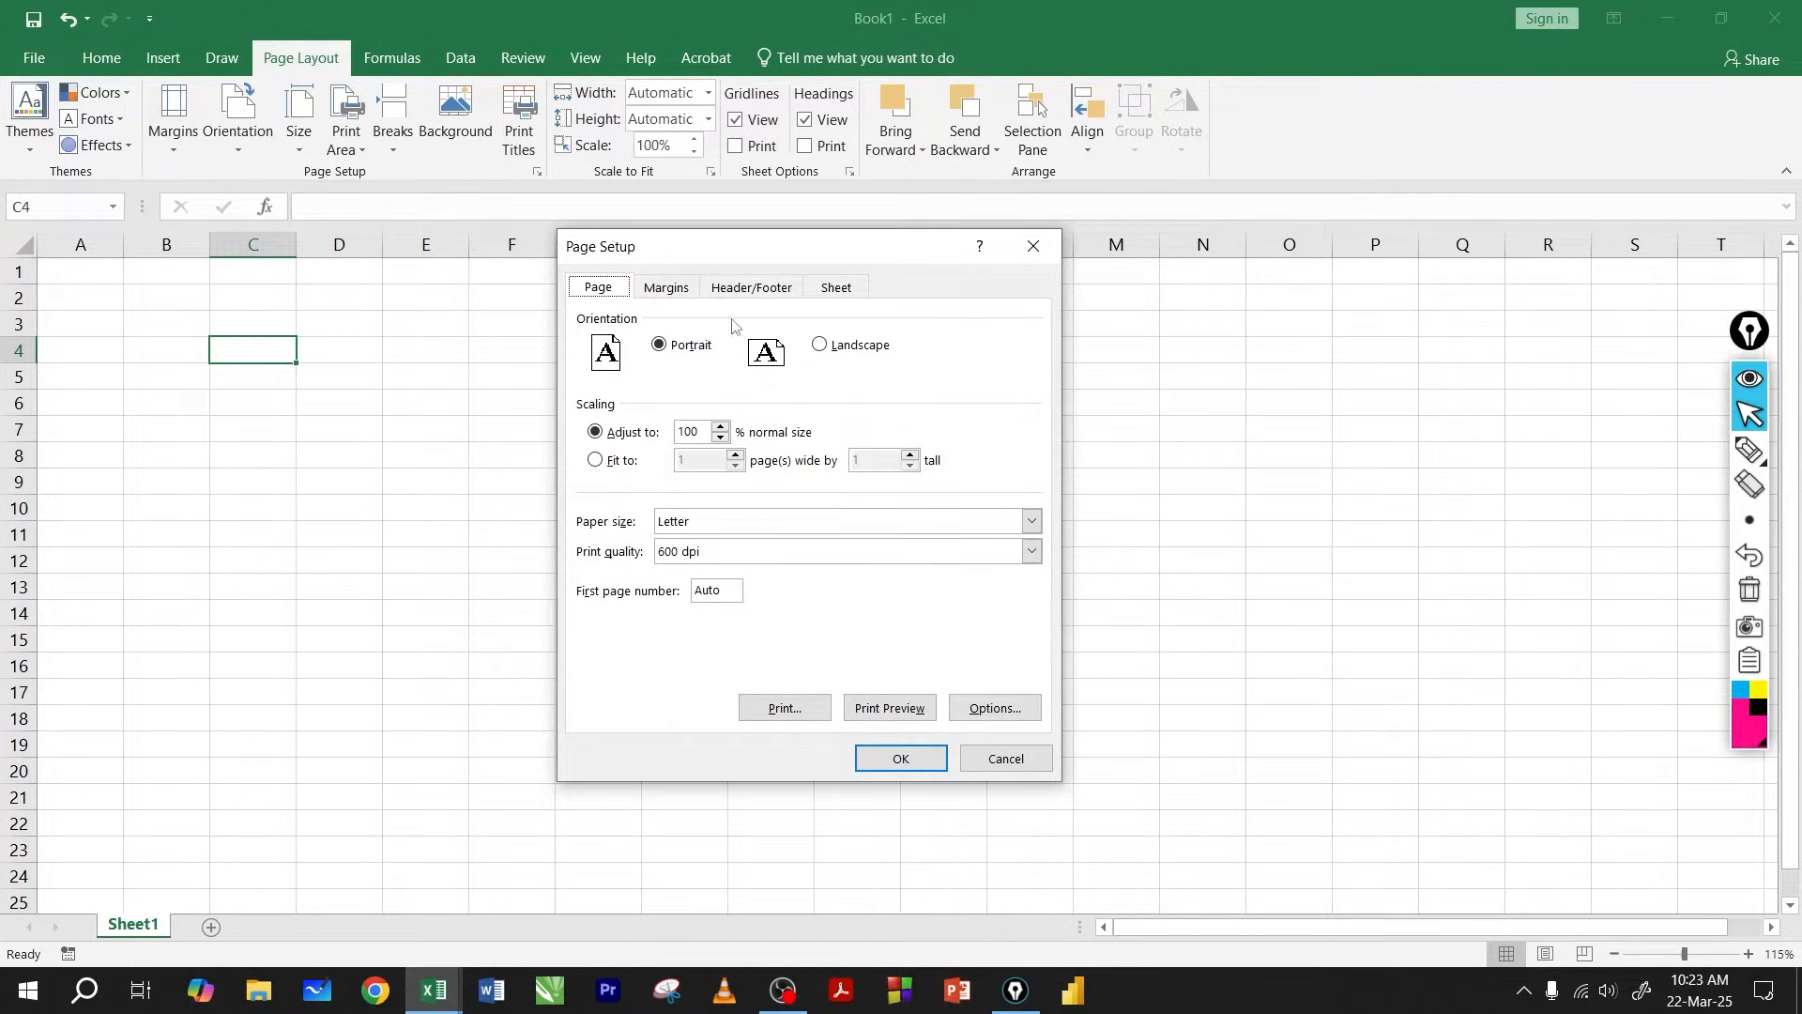
click(667, 289)
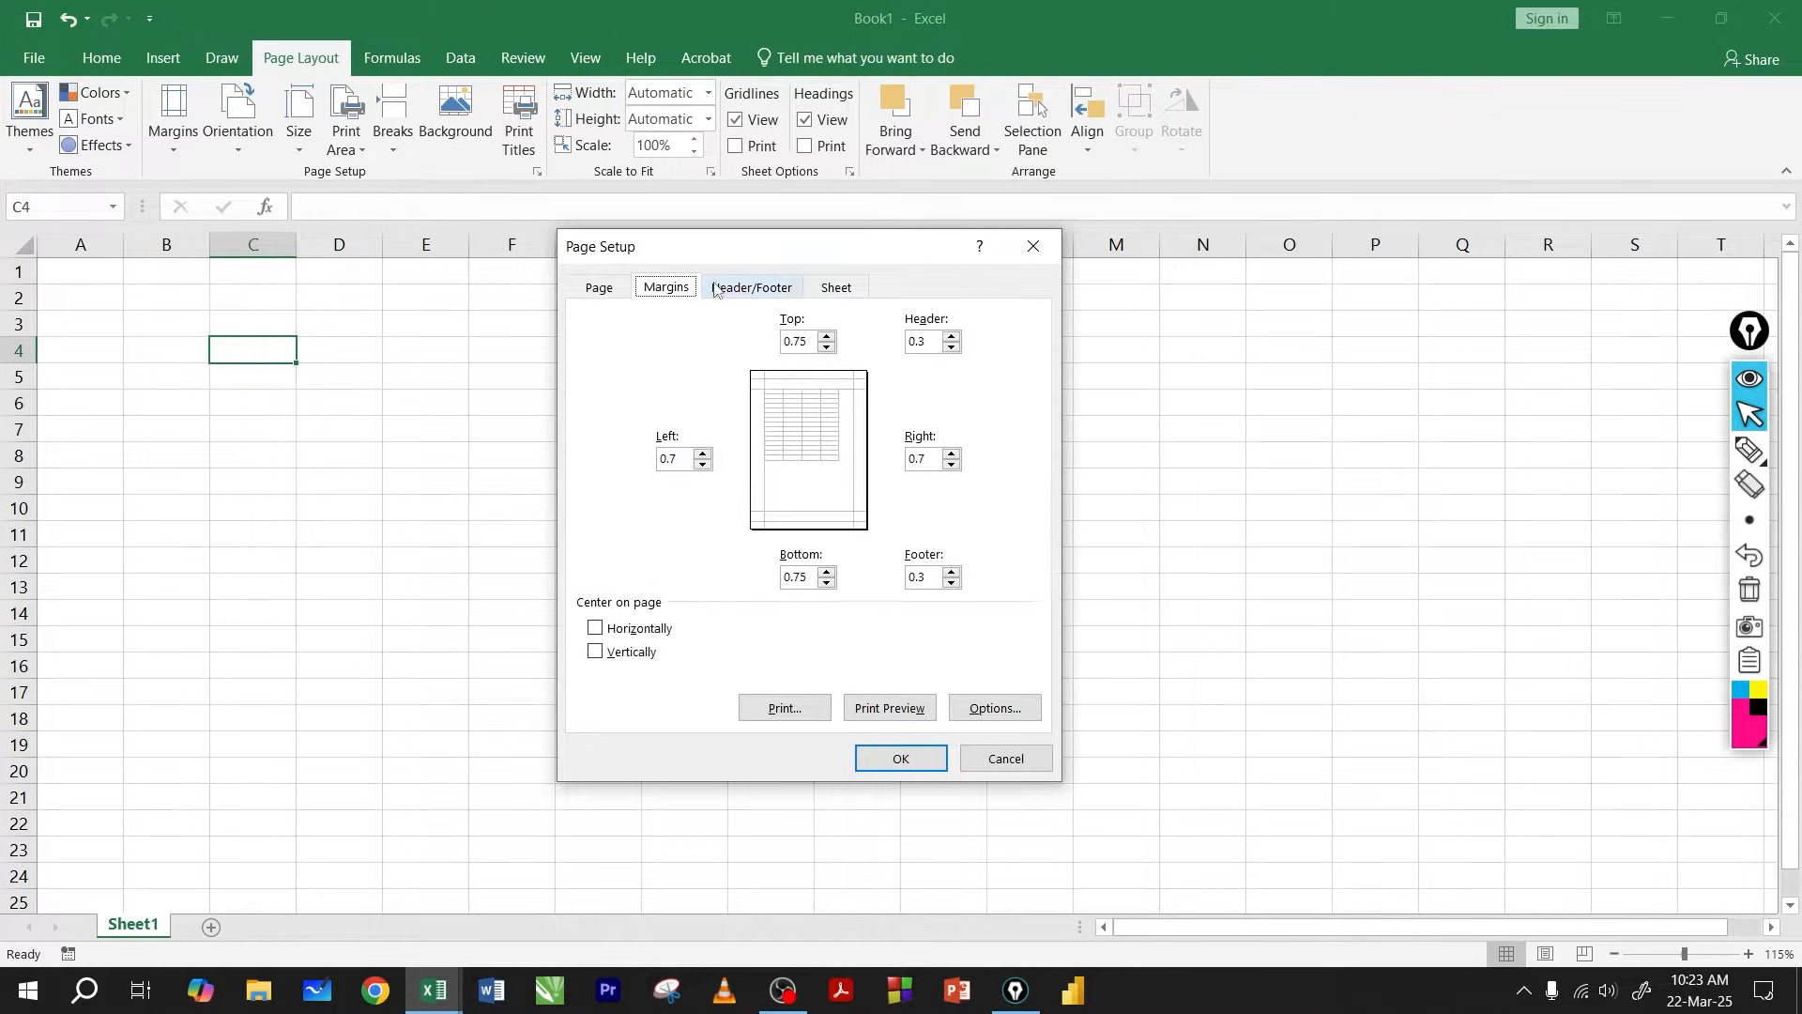
click(746, 288)
click(835, 288)
click(659, 289)
click(602, 294)
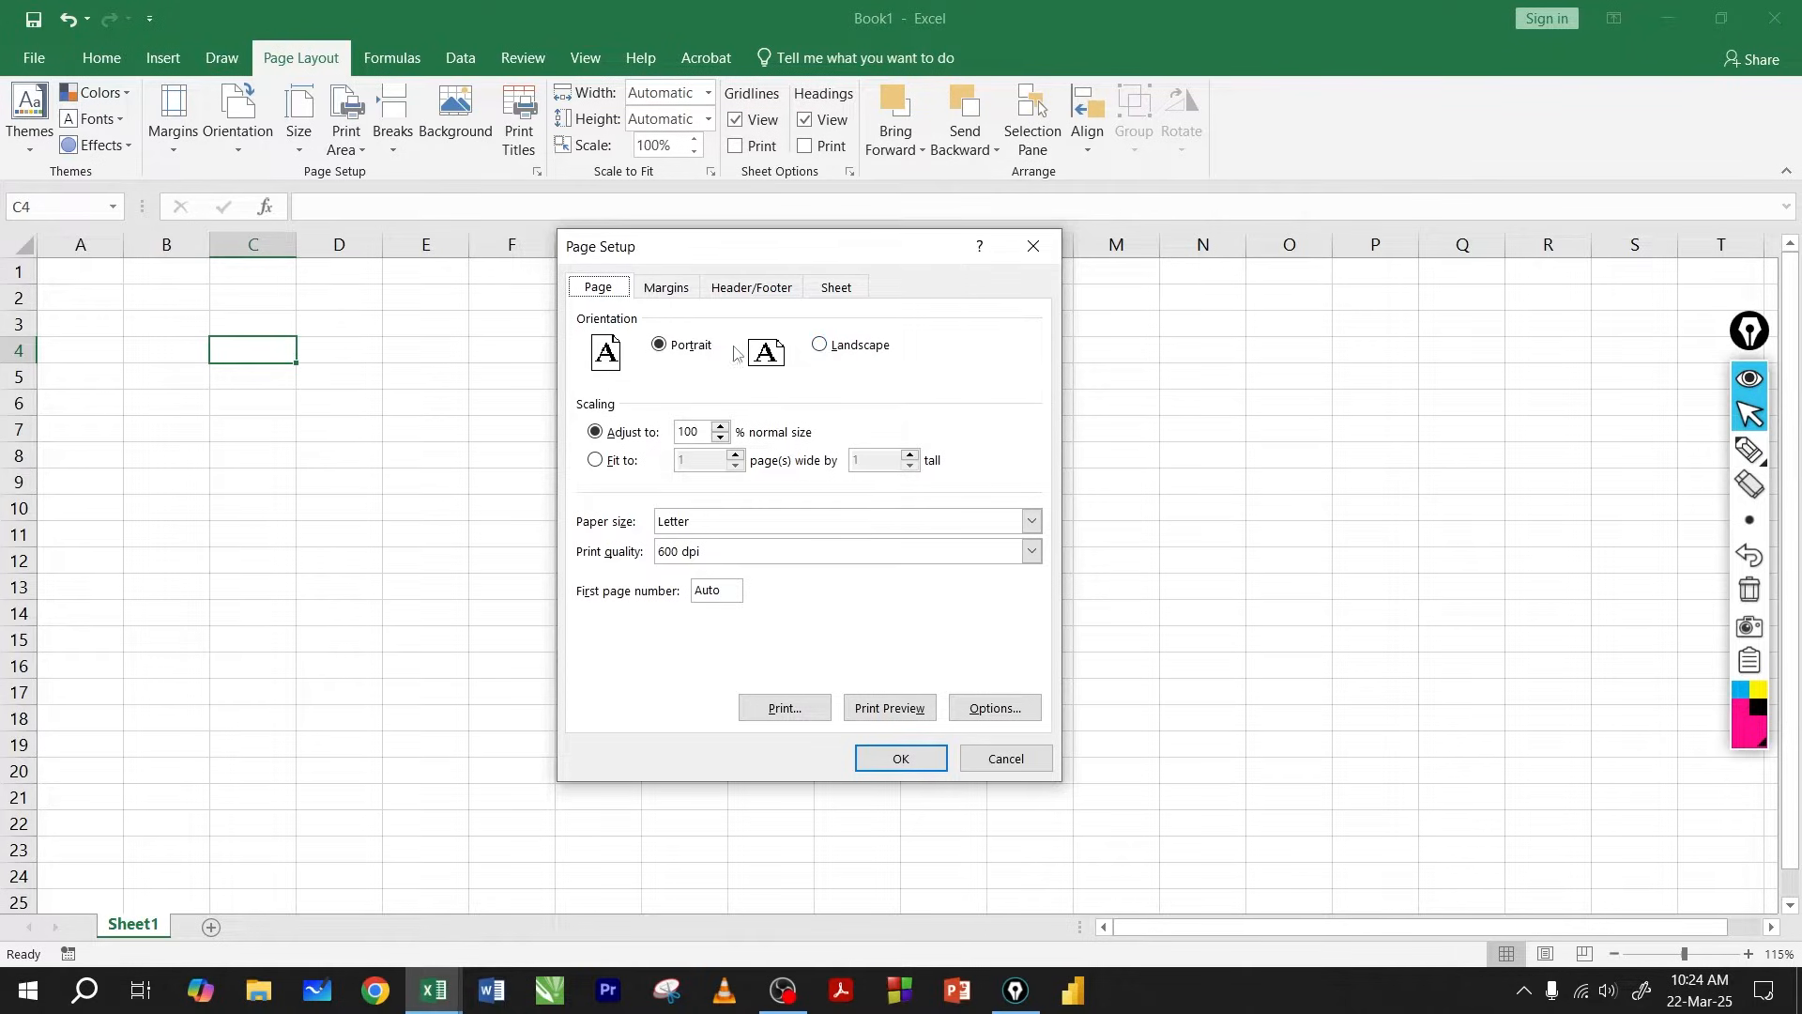
Keep portrait orientation and change the paper size from Letter to A4.
click(674, 353)
click(713, 527)
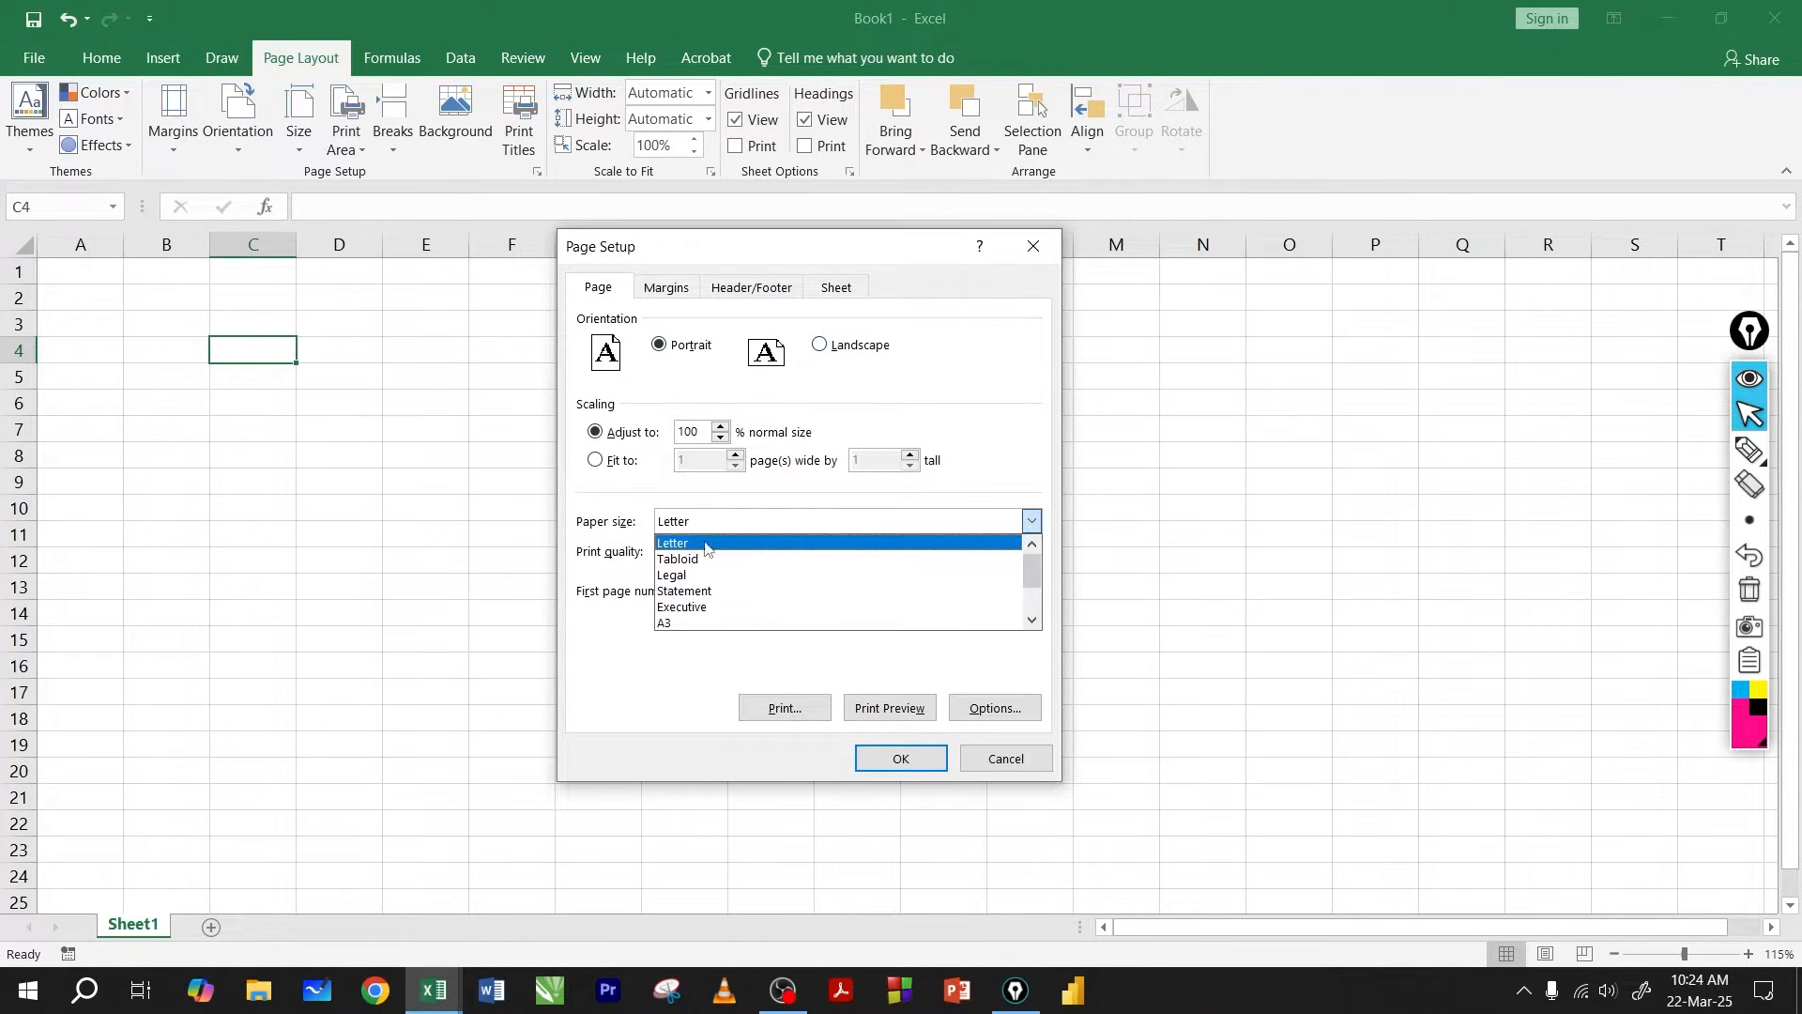
click(1031, 619)
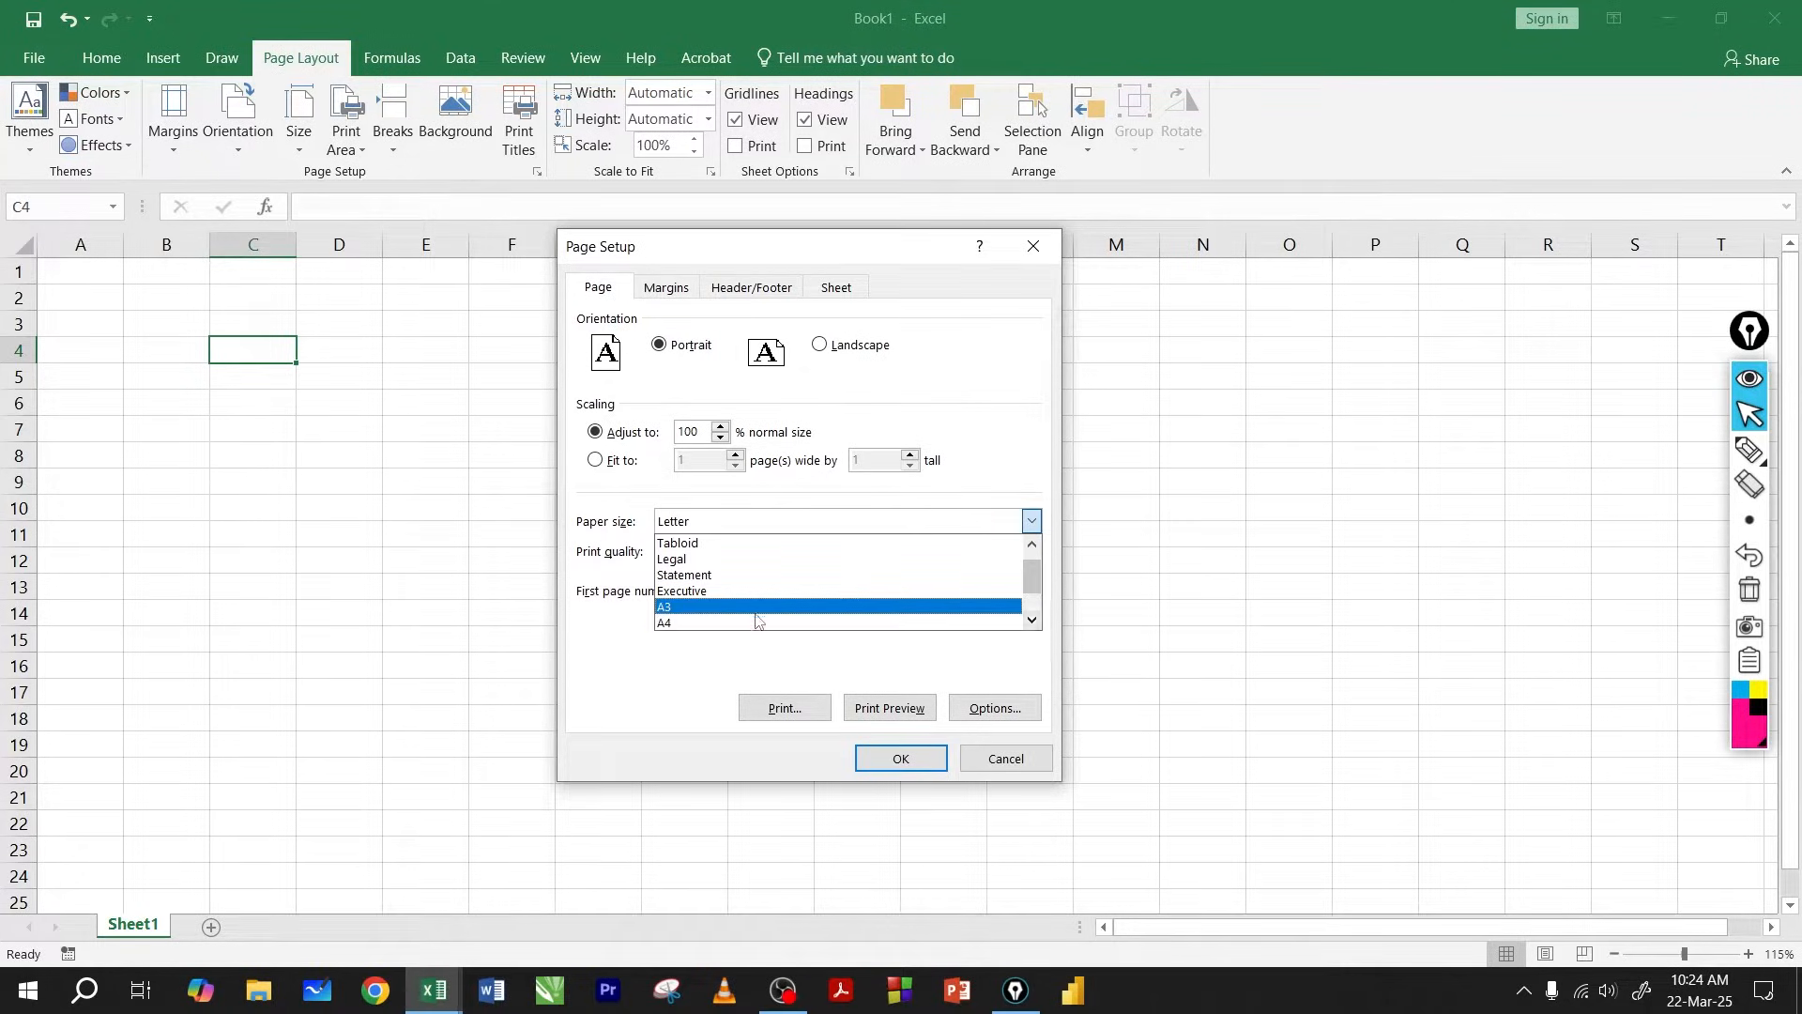
click(682, 624)
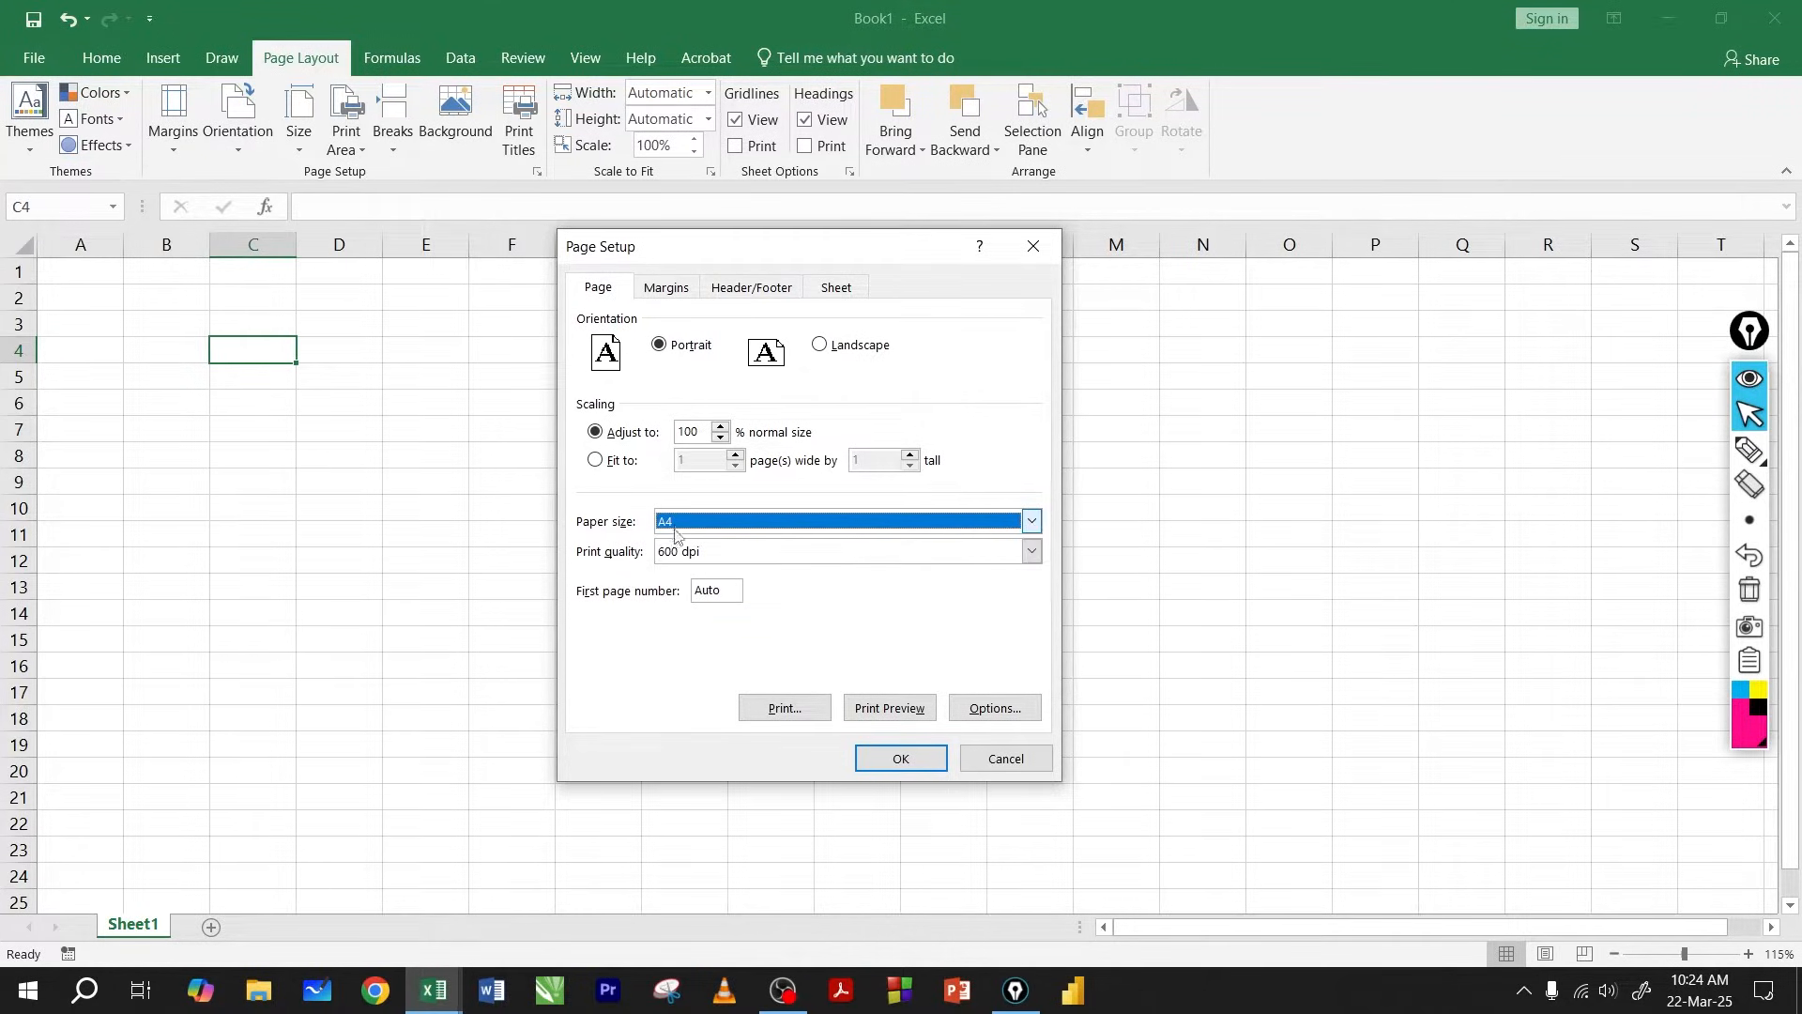
click(667, 288)
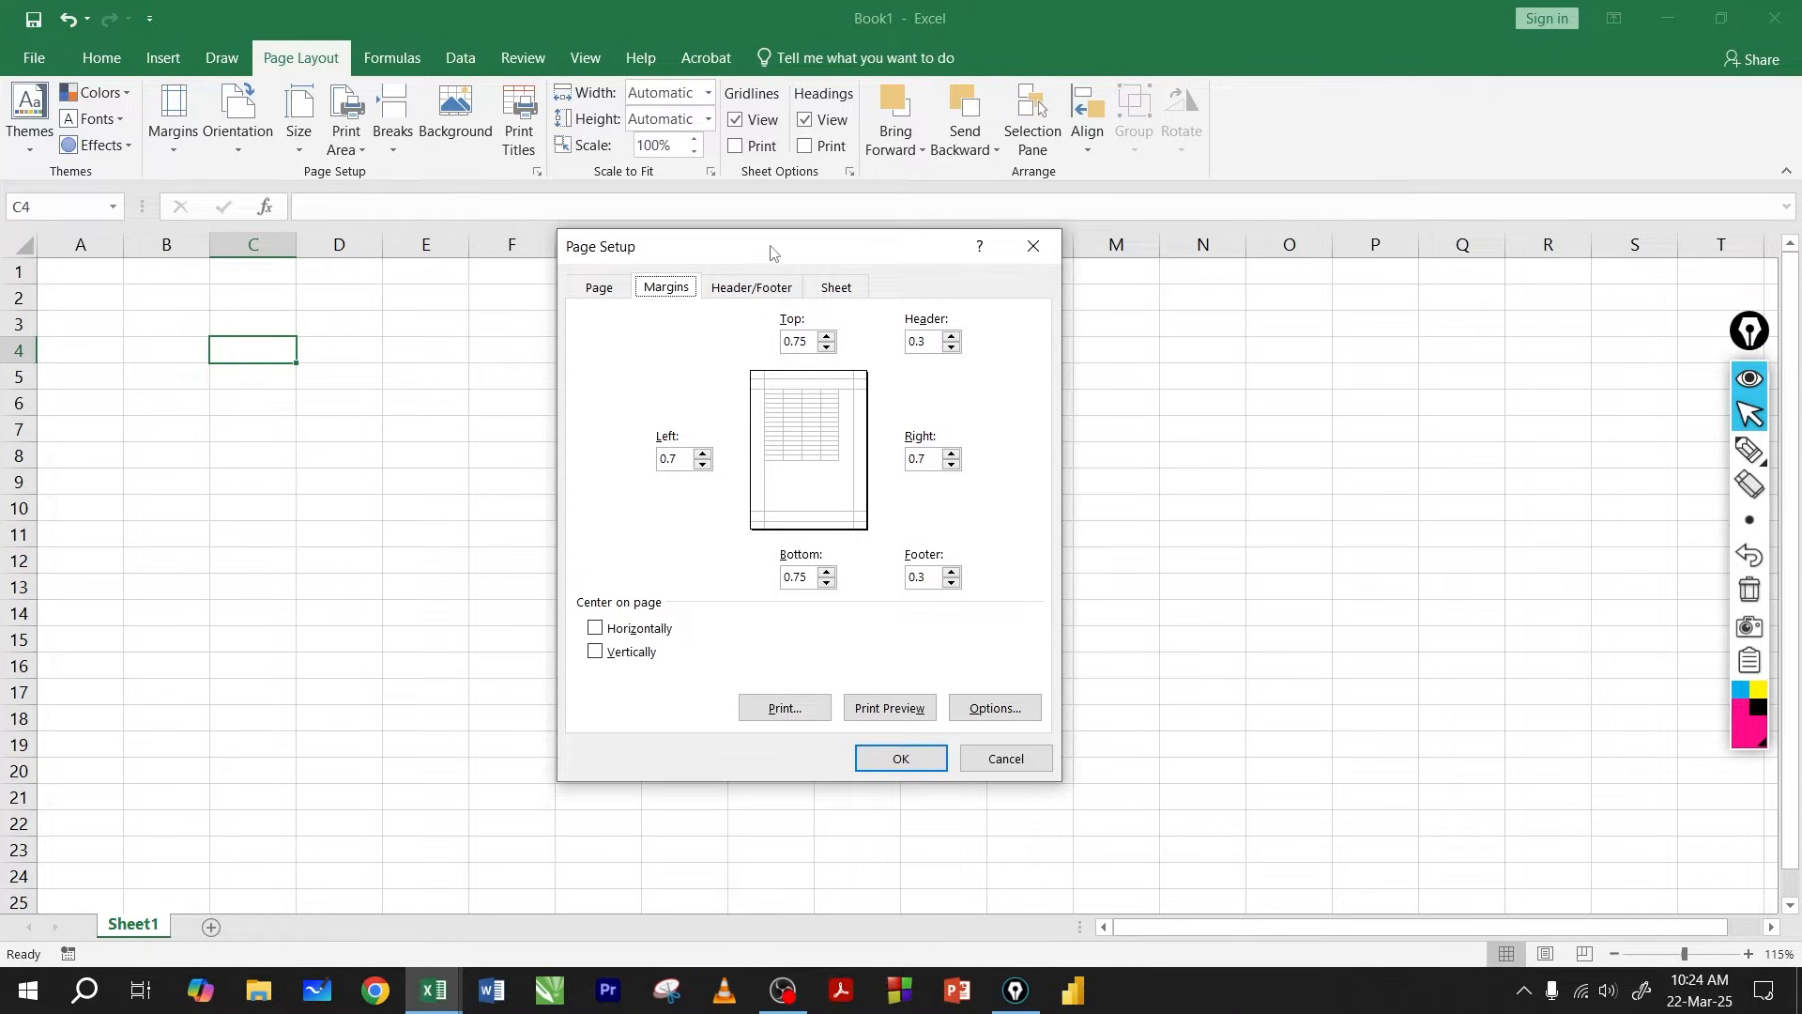
Change the top and bottom margins from 0.75 to 0.5.
drag(773, 249, 765, 244)
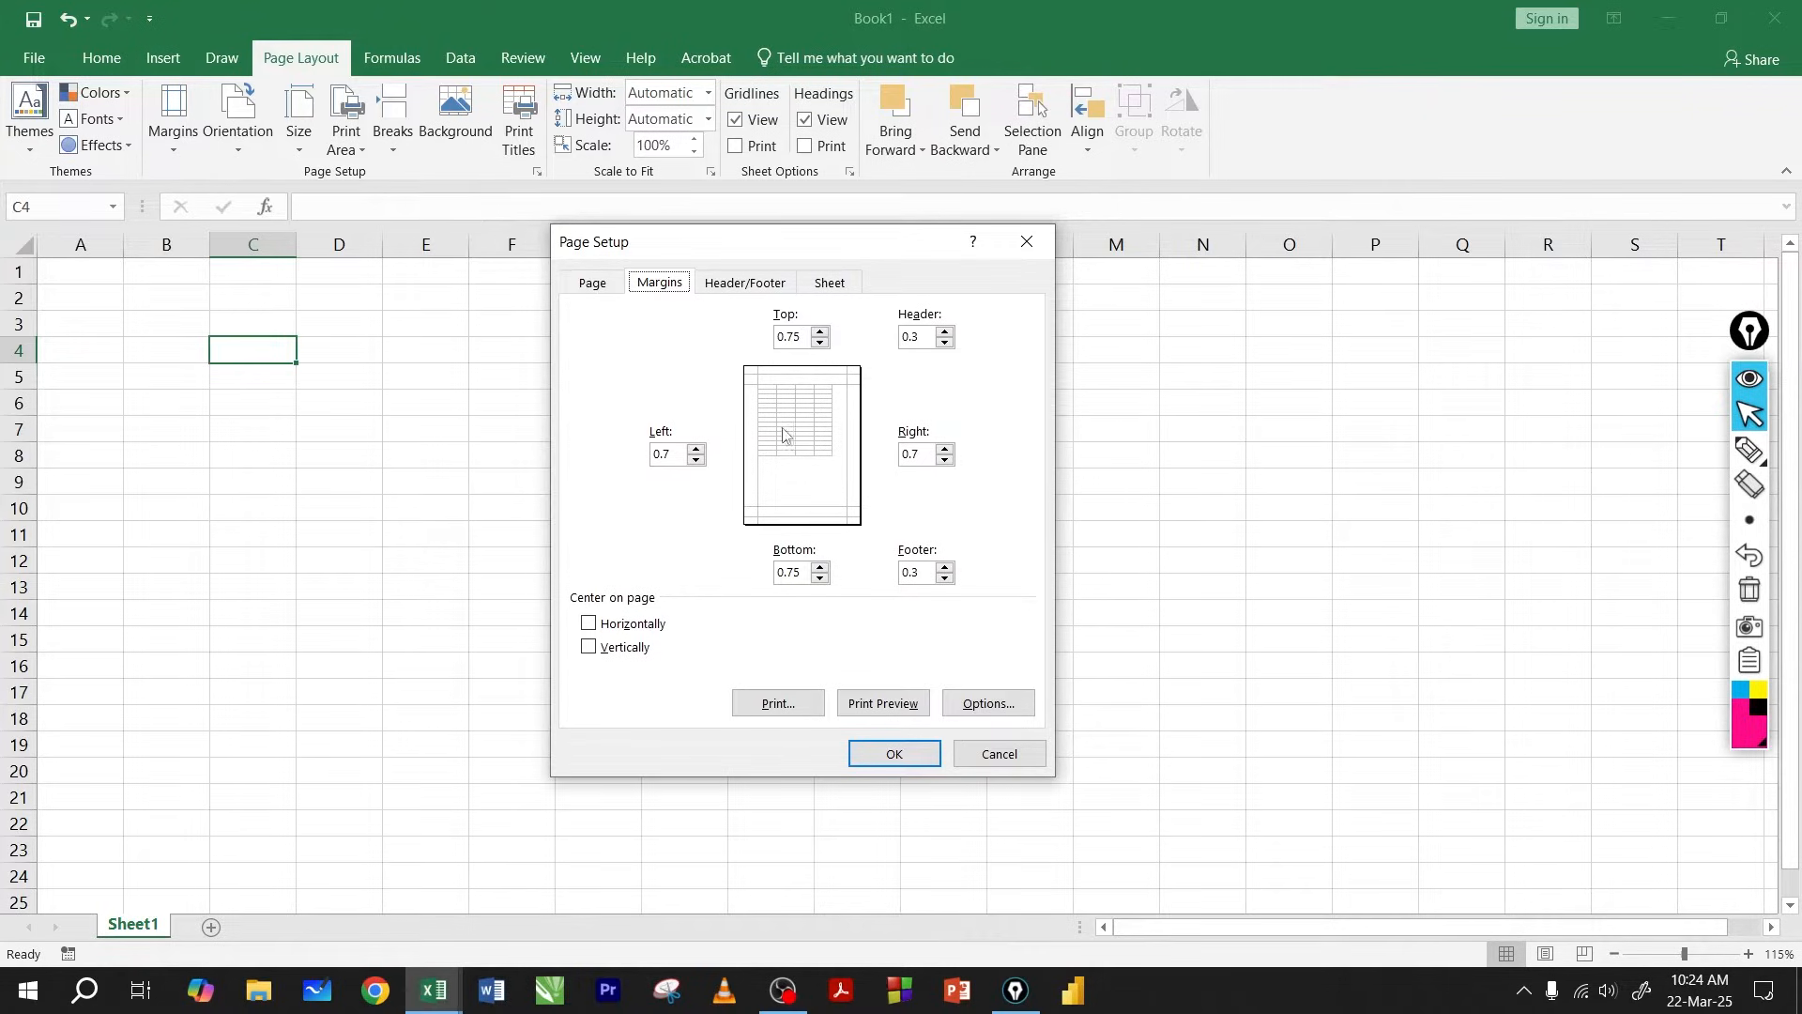
click(795, 336)
drag(795, 336, 769, 341)
text(0.)
drag(800, 570, 756, 579)
text(0)
double_click(667, 454)
Recheck the Page tab and apply the A4 page setup with OK.
click(595, 284)
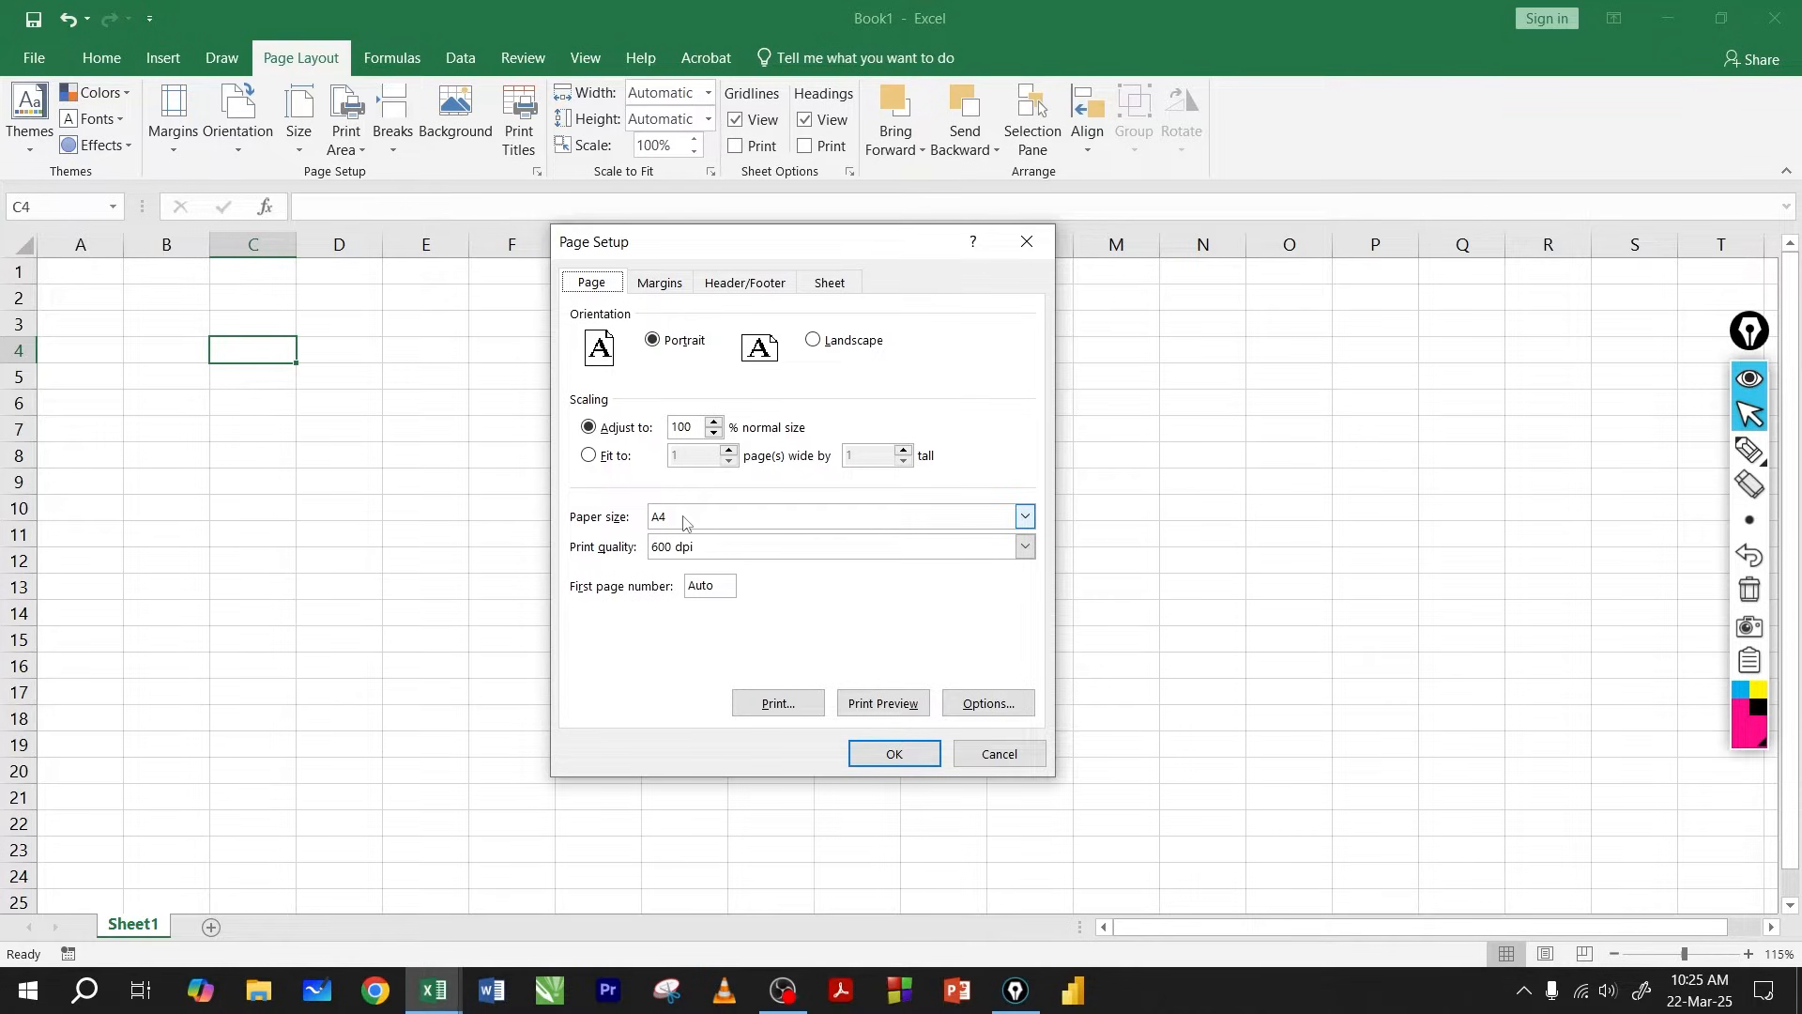
click(668, 293)
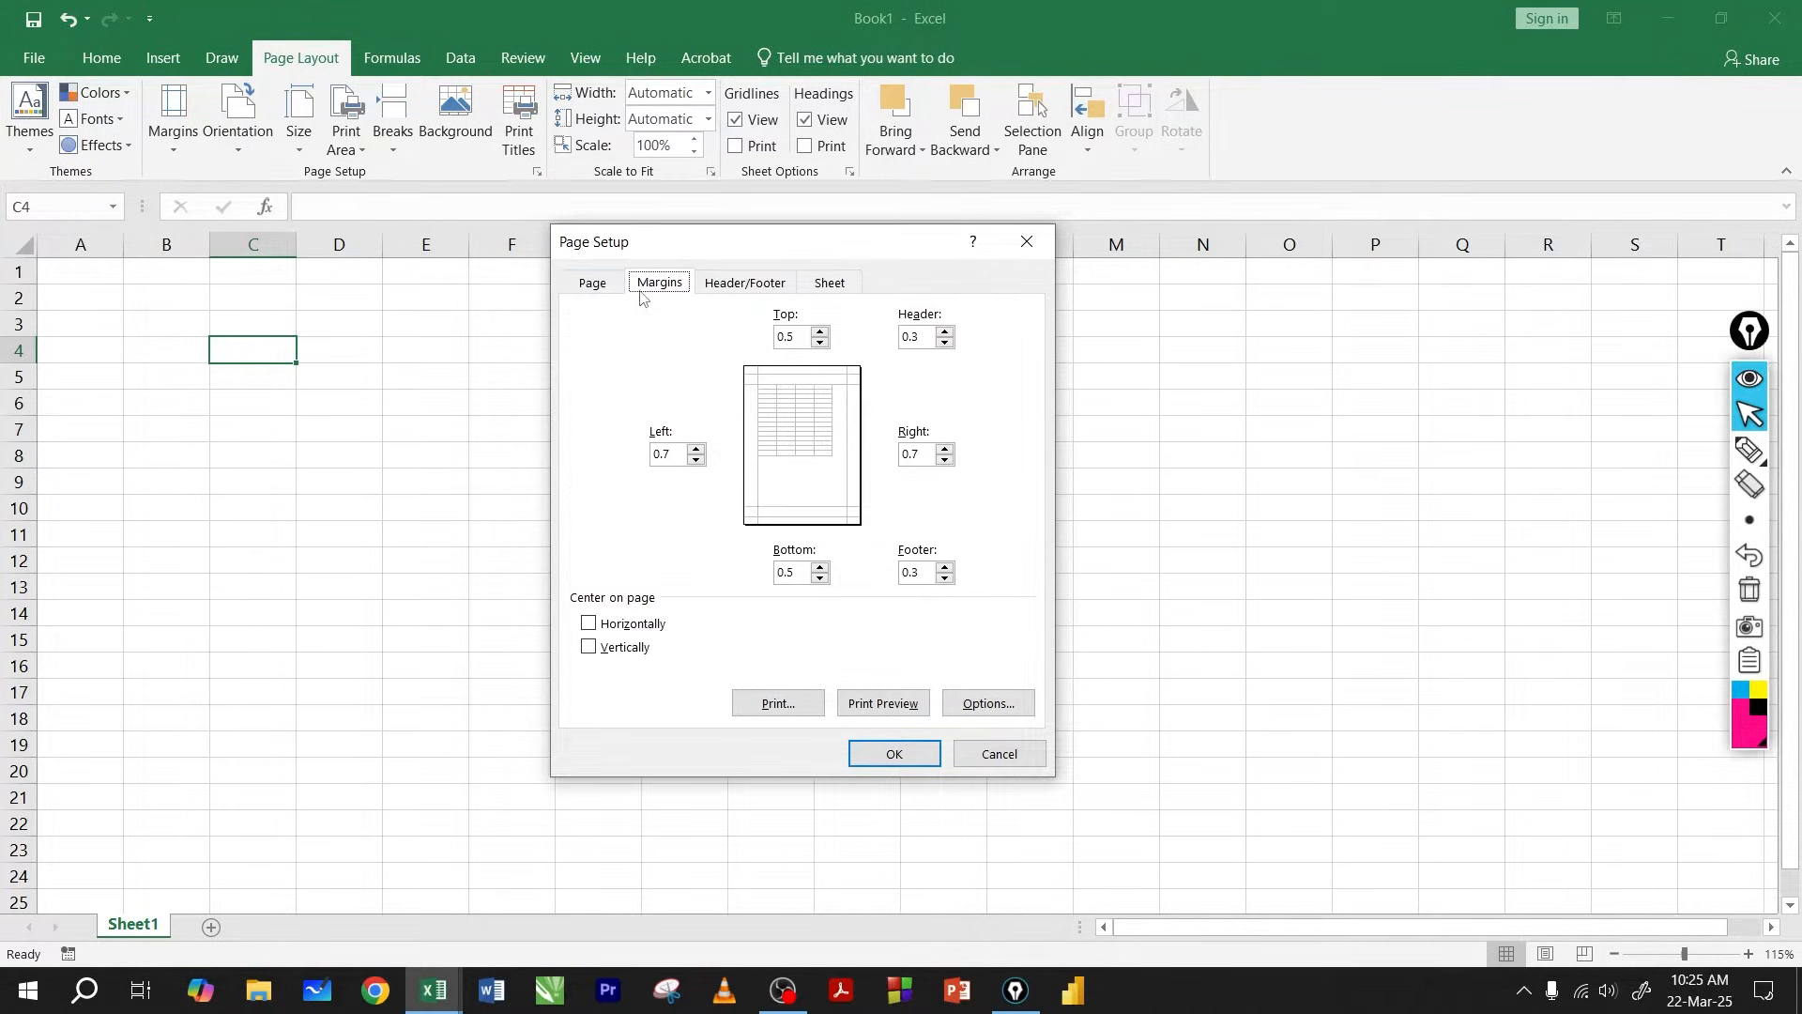
click(615, 295)
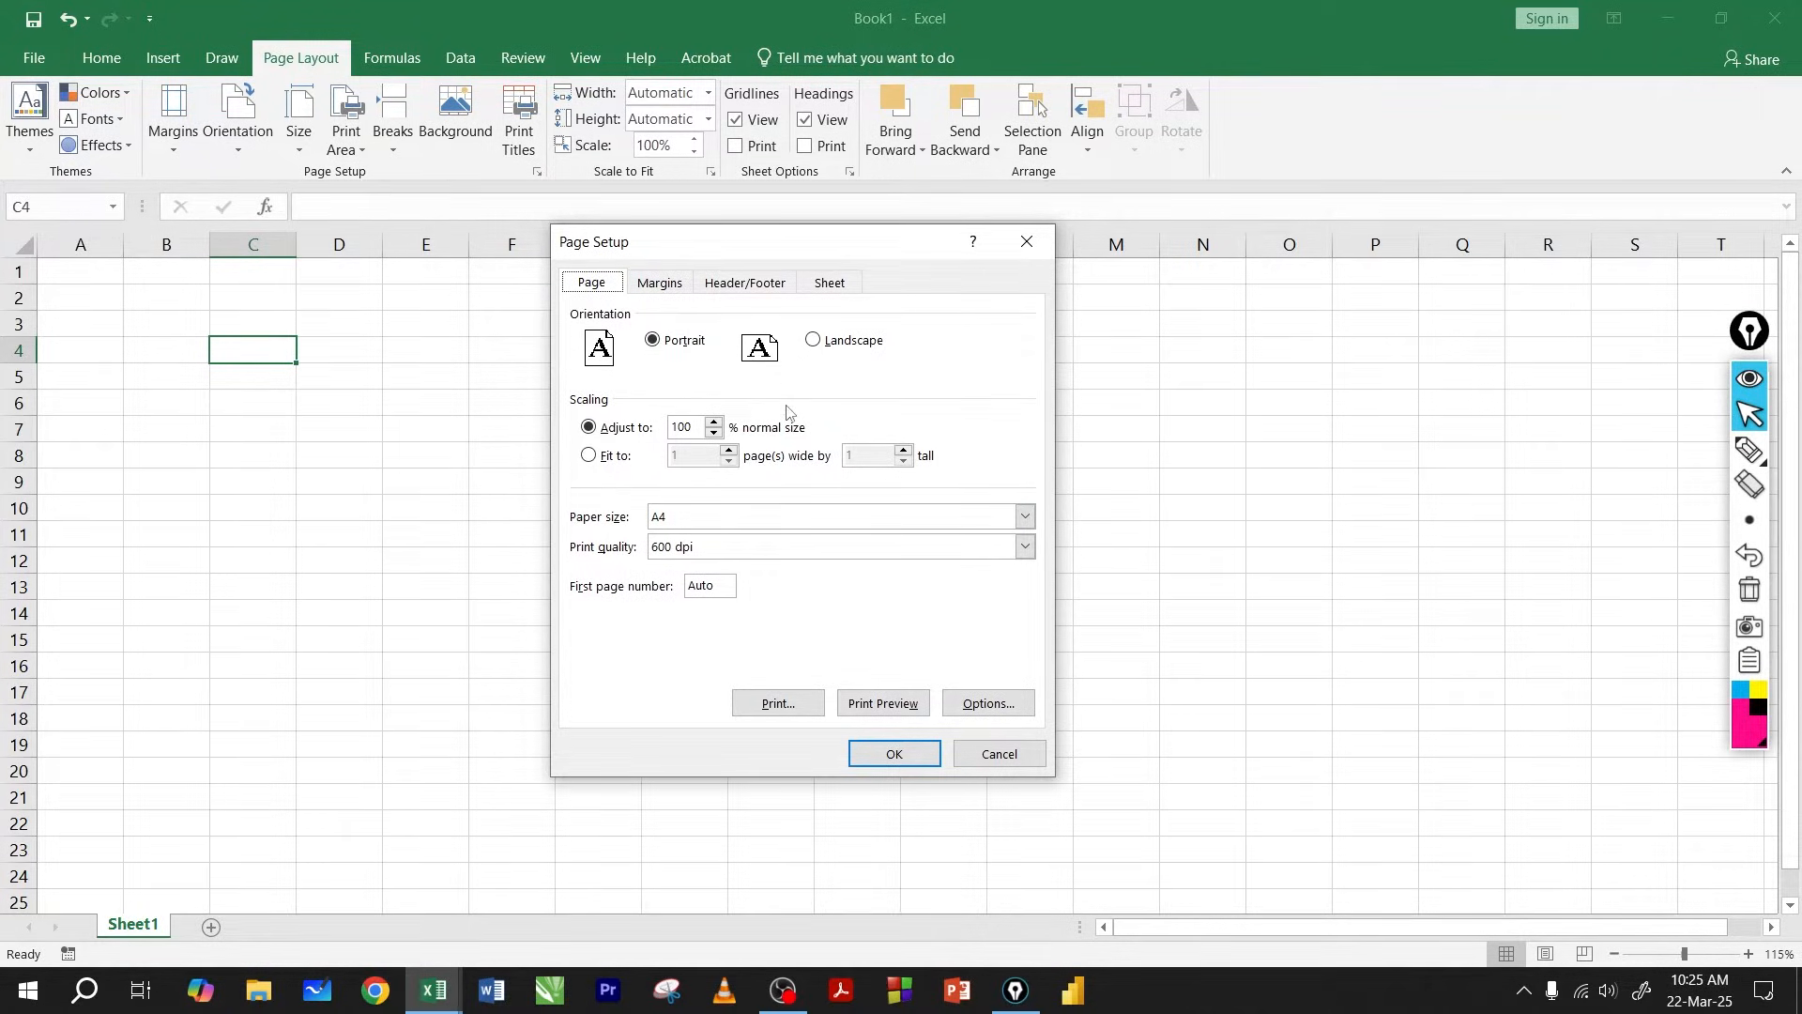
click(894, 754)
click(660, 459)
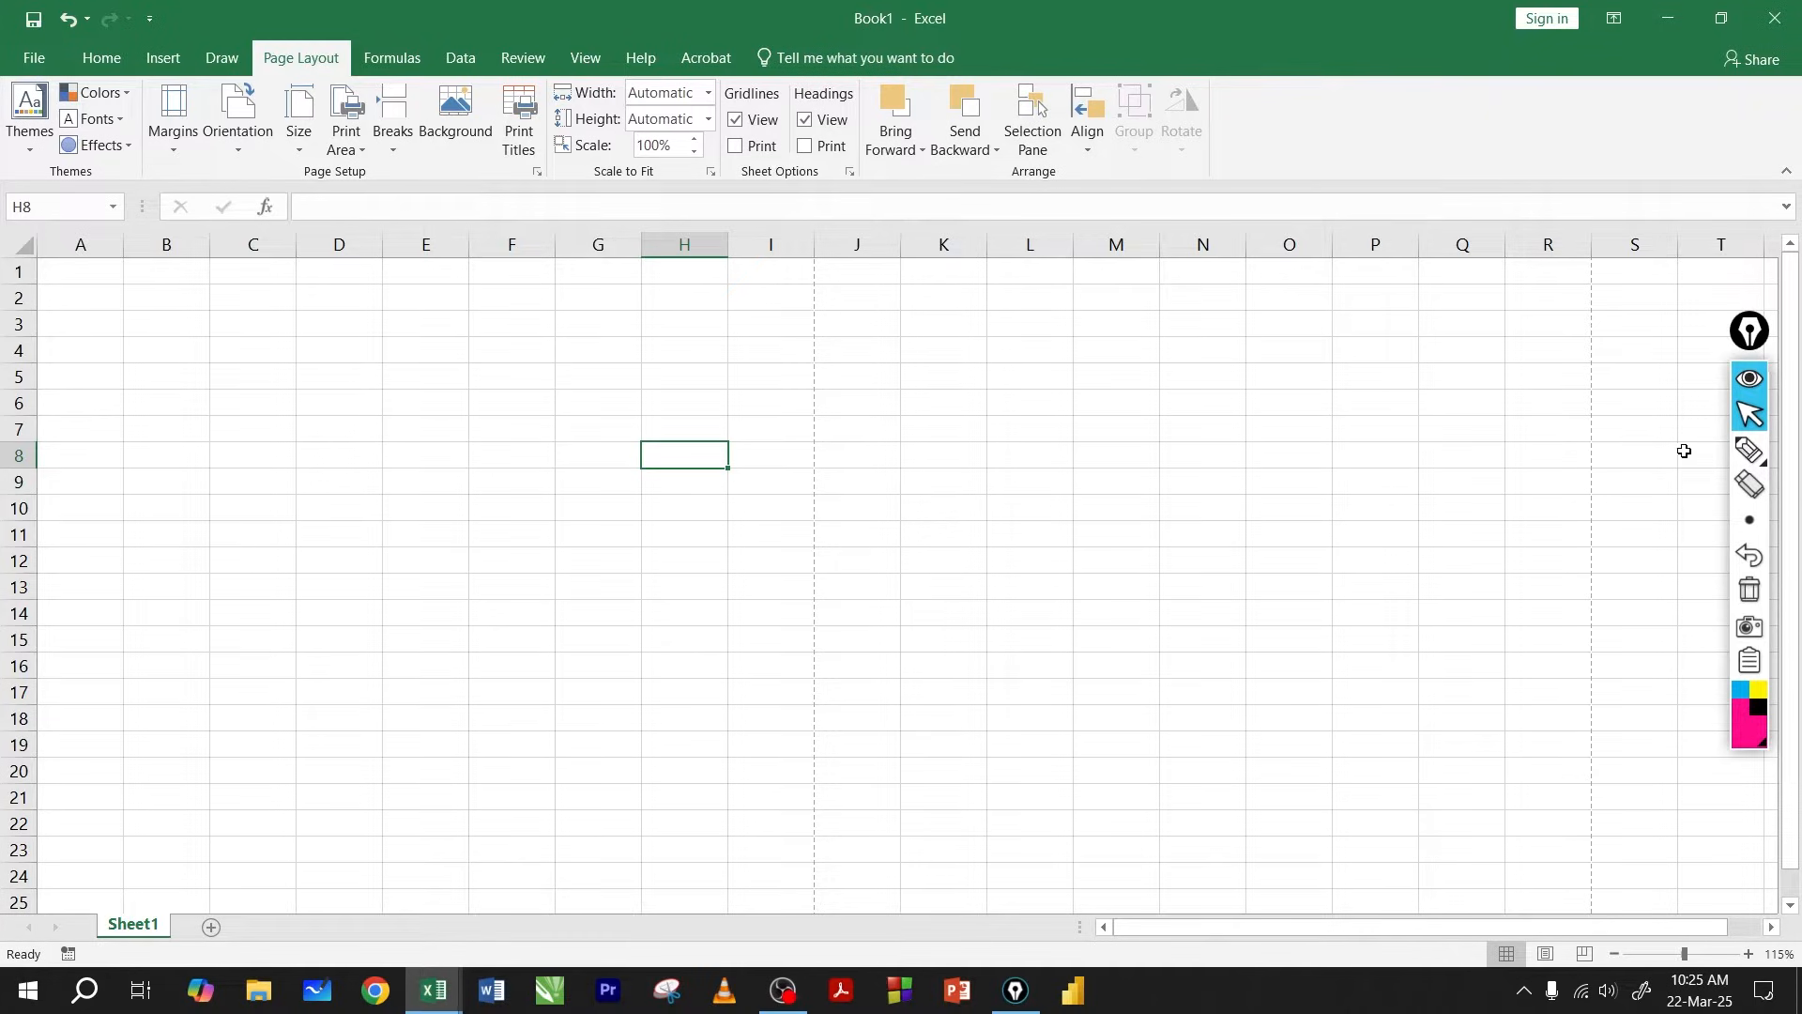
Mark the page-break line between columns I and J with screen annotations, then clear them.
click(1749, 450)
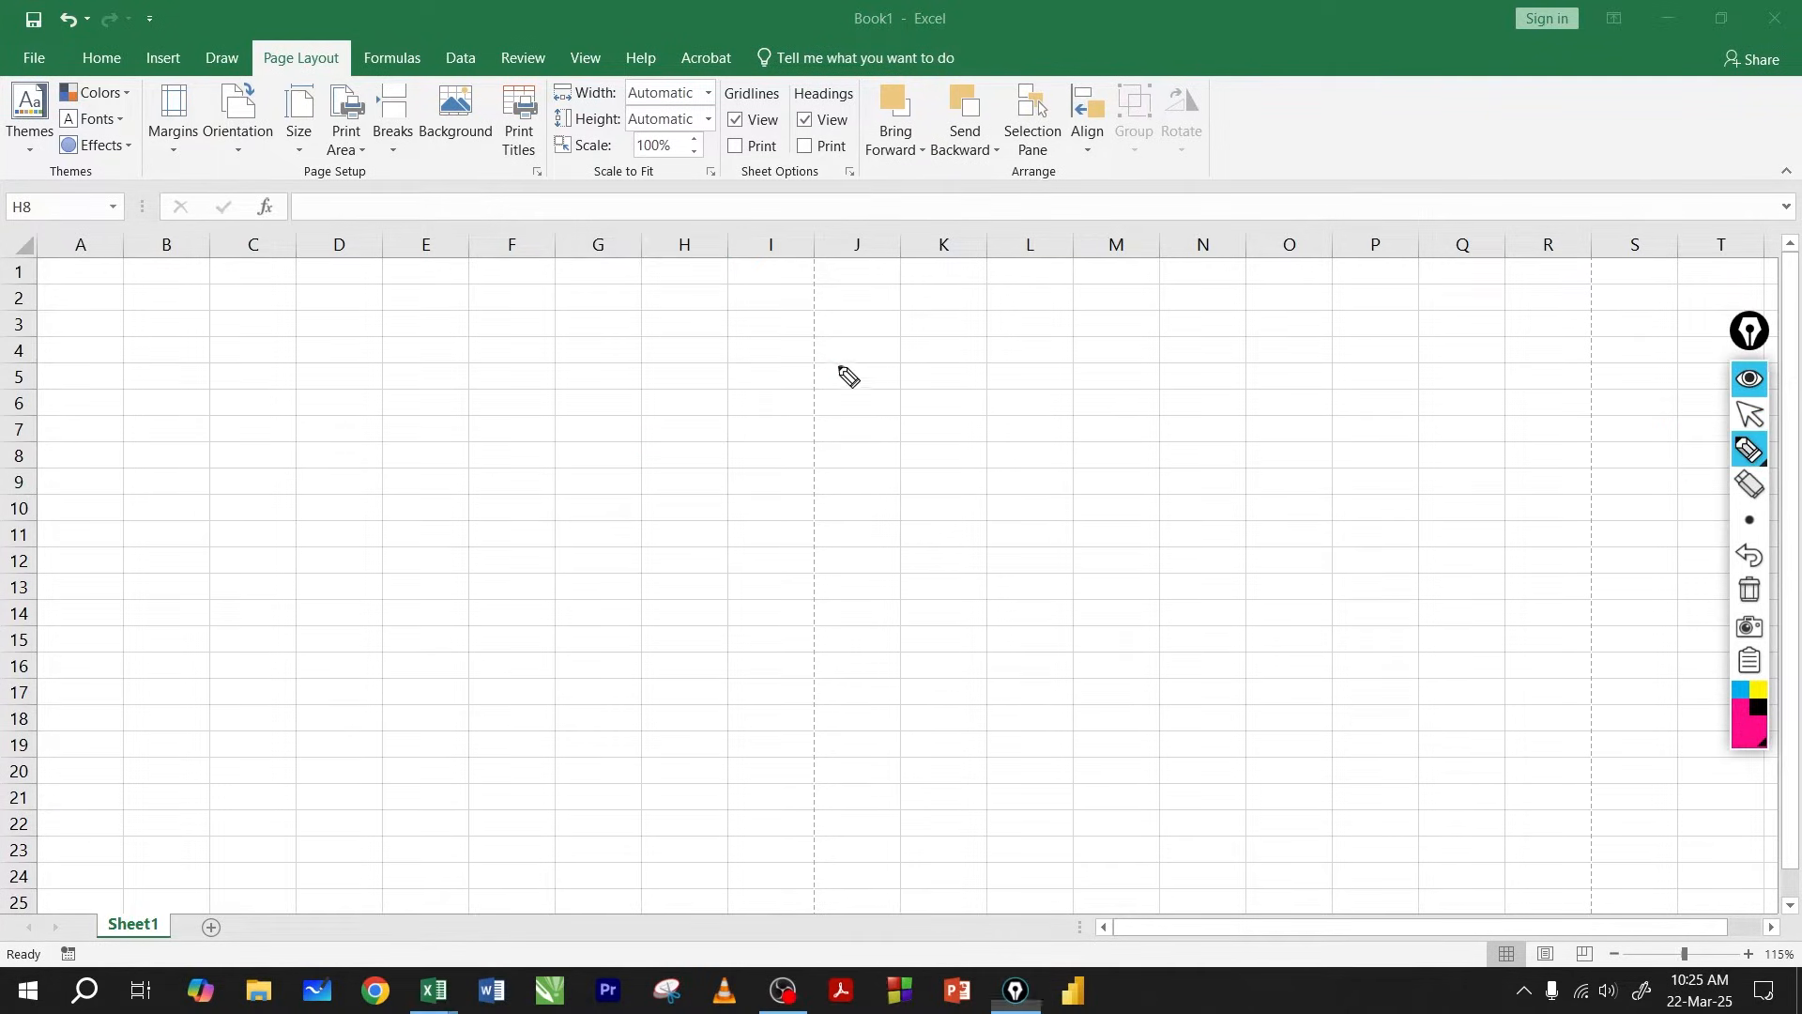
mouse_move(842, 366)
mouse_down()
mouse_move(808, 598)
mouse_move(758, 667)
mouse_move(764, 783)
mouse_move(822, 803)
mouse_up()
drag(858, 303, 812, 330)
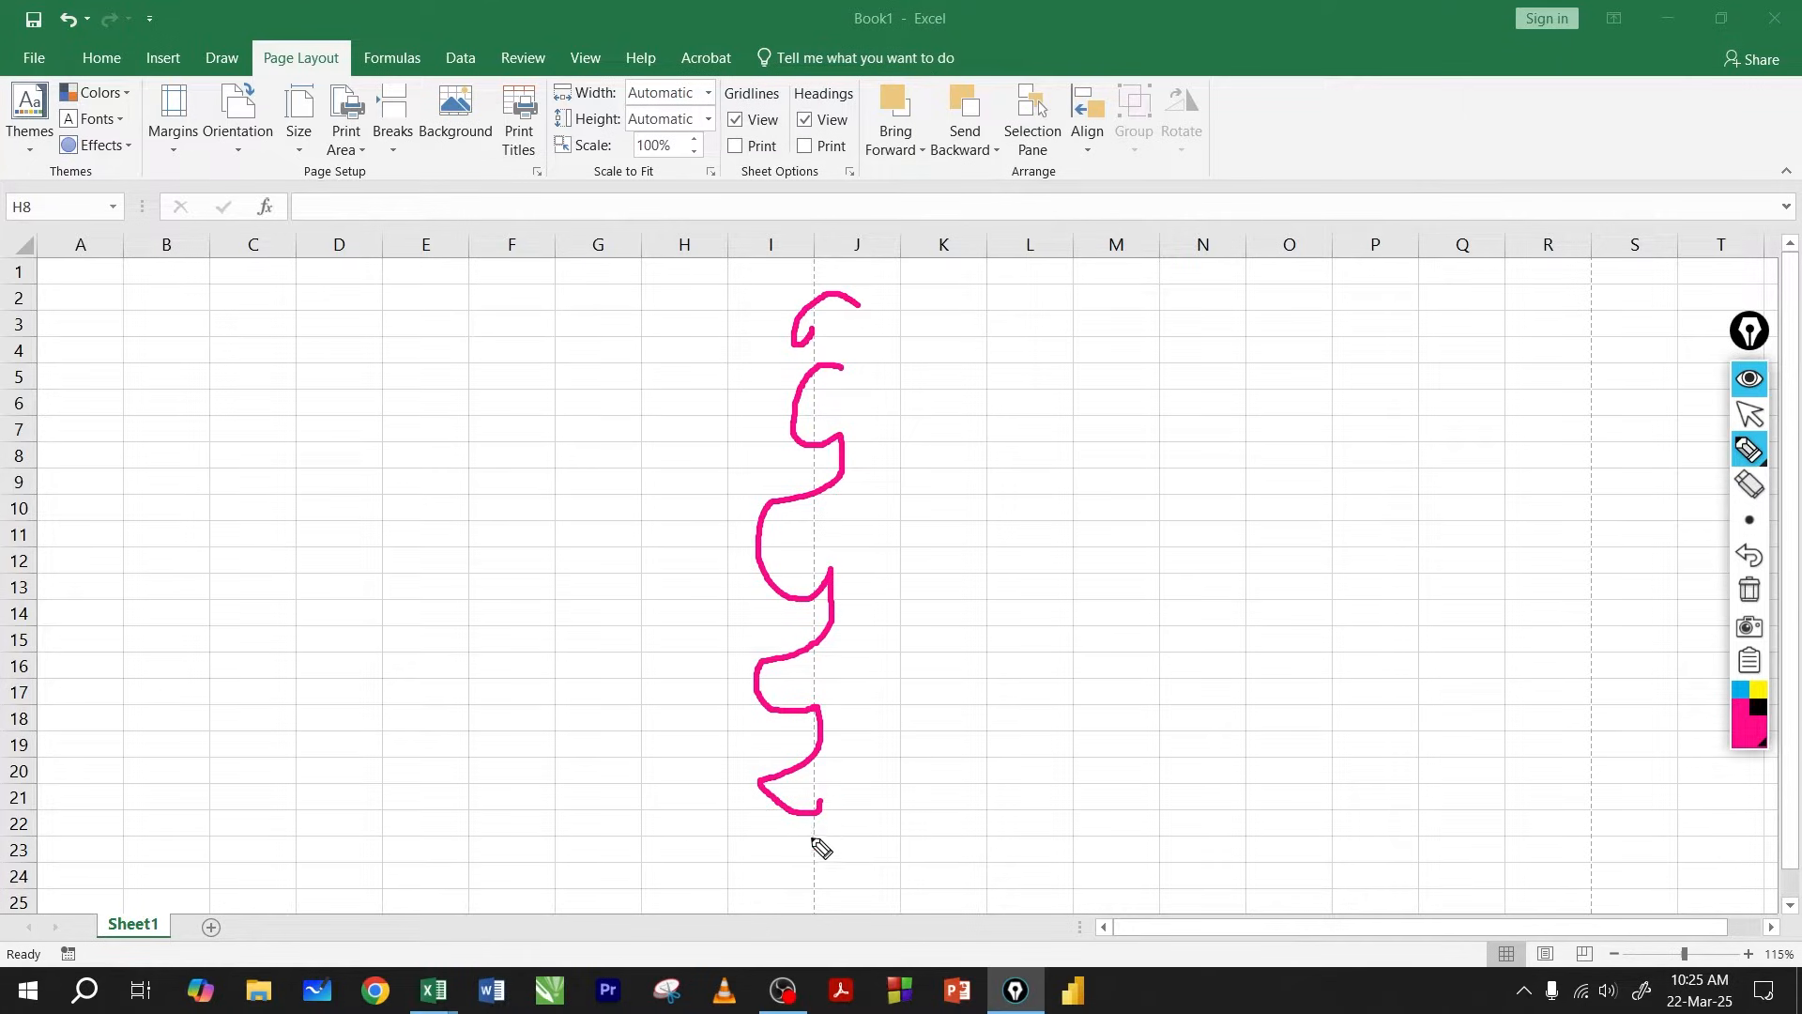
mouse_move(815, 838)
mouse_down()
mouse_move(857, 893)
mouse_move(798, 848)
mouse_up()
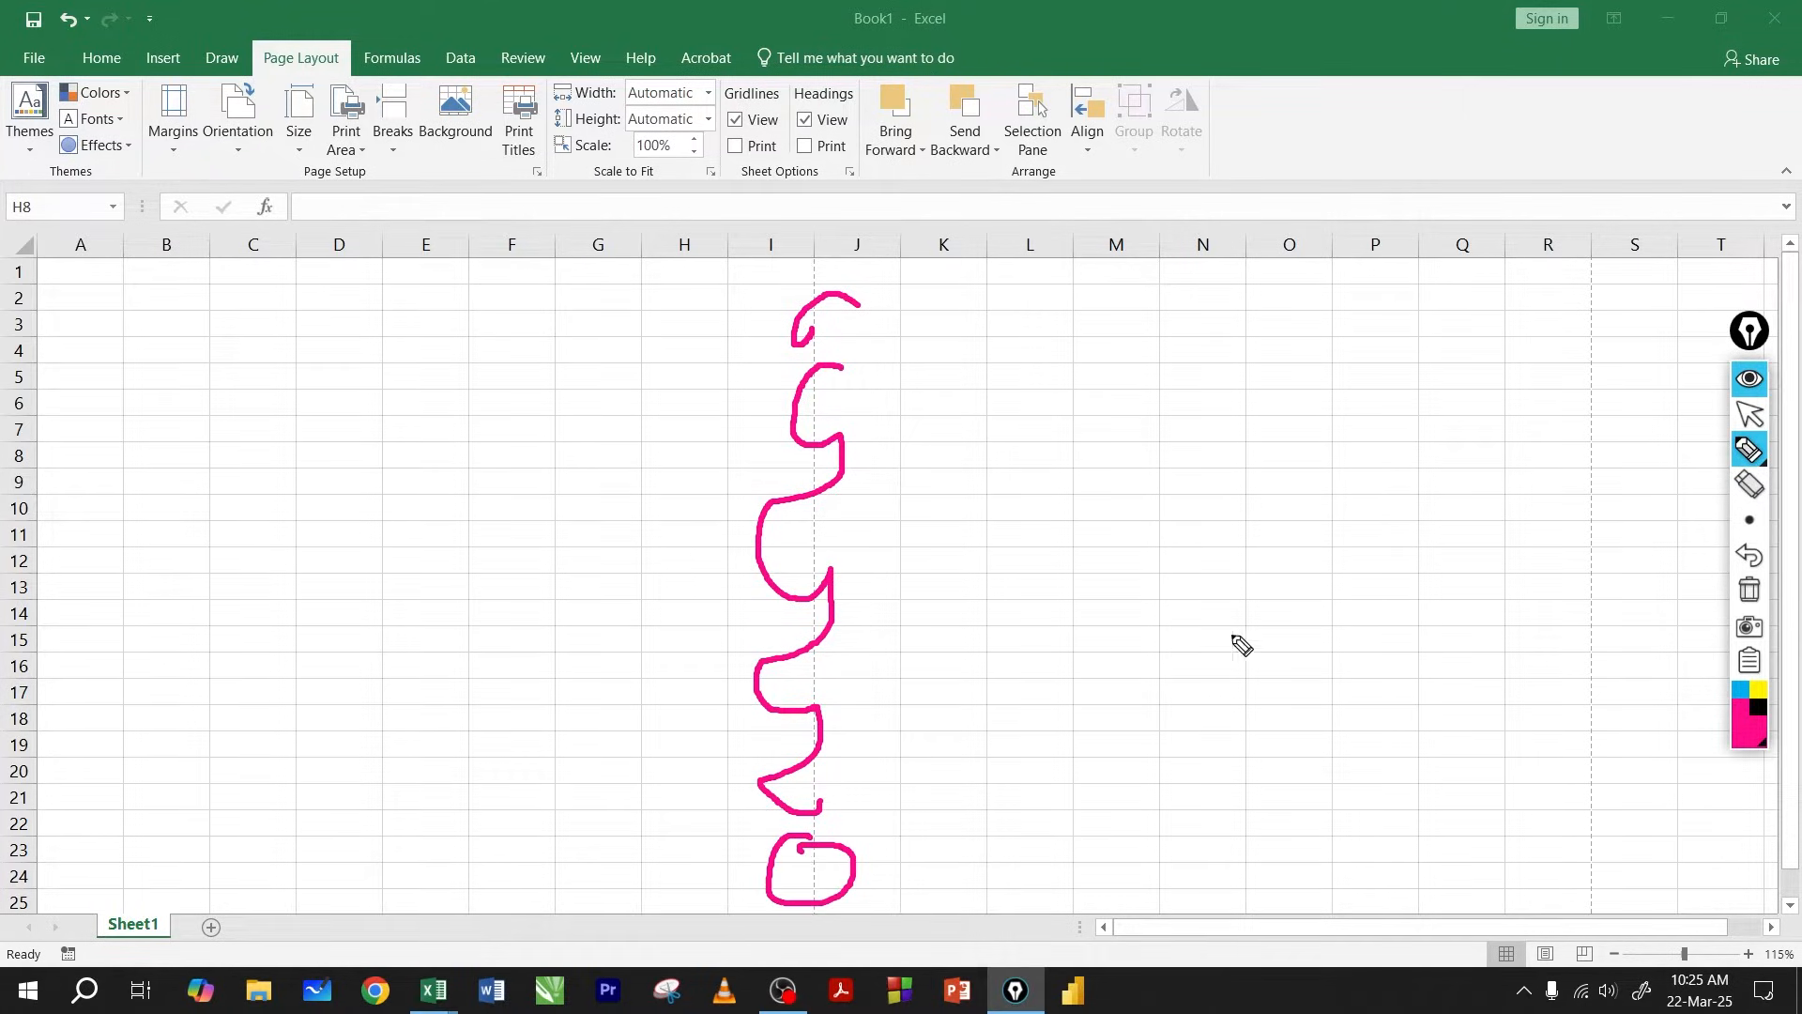
click(1749, 589)
click(1748, 414)
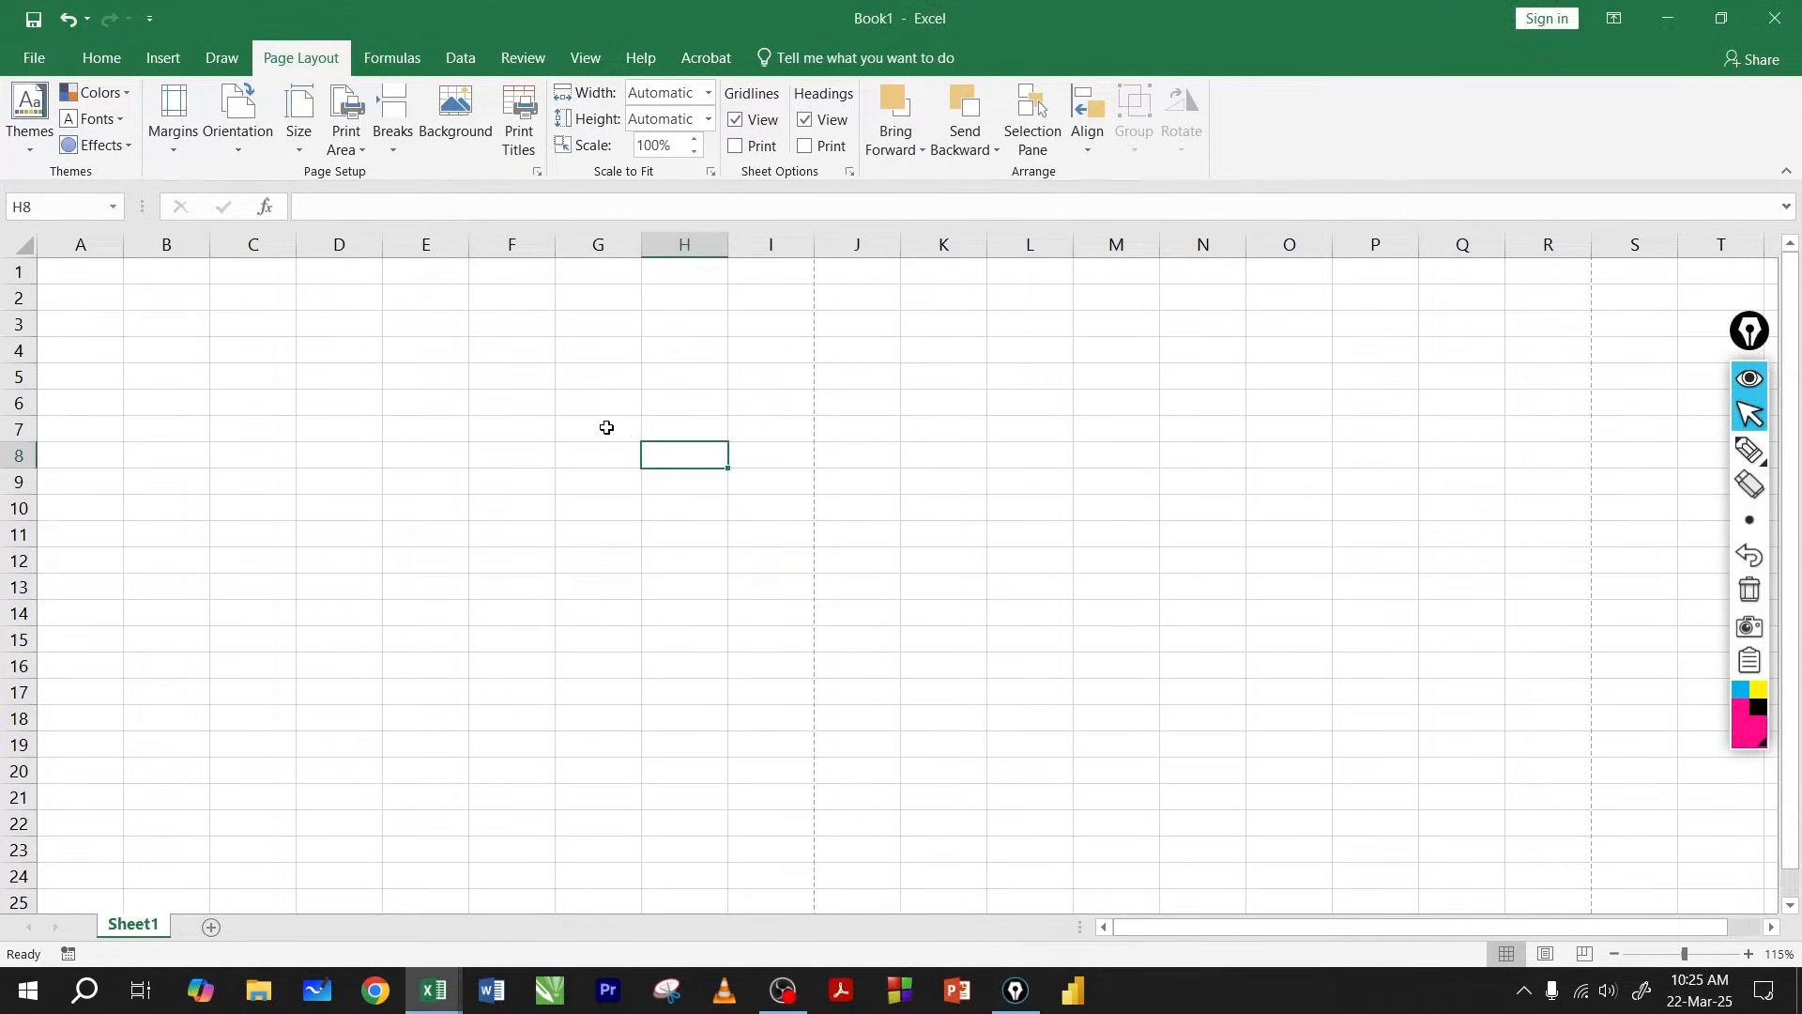
Select the first printed page area A1:I52.
click(84, 246)
click(771, 244)
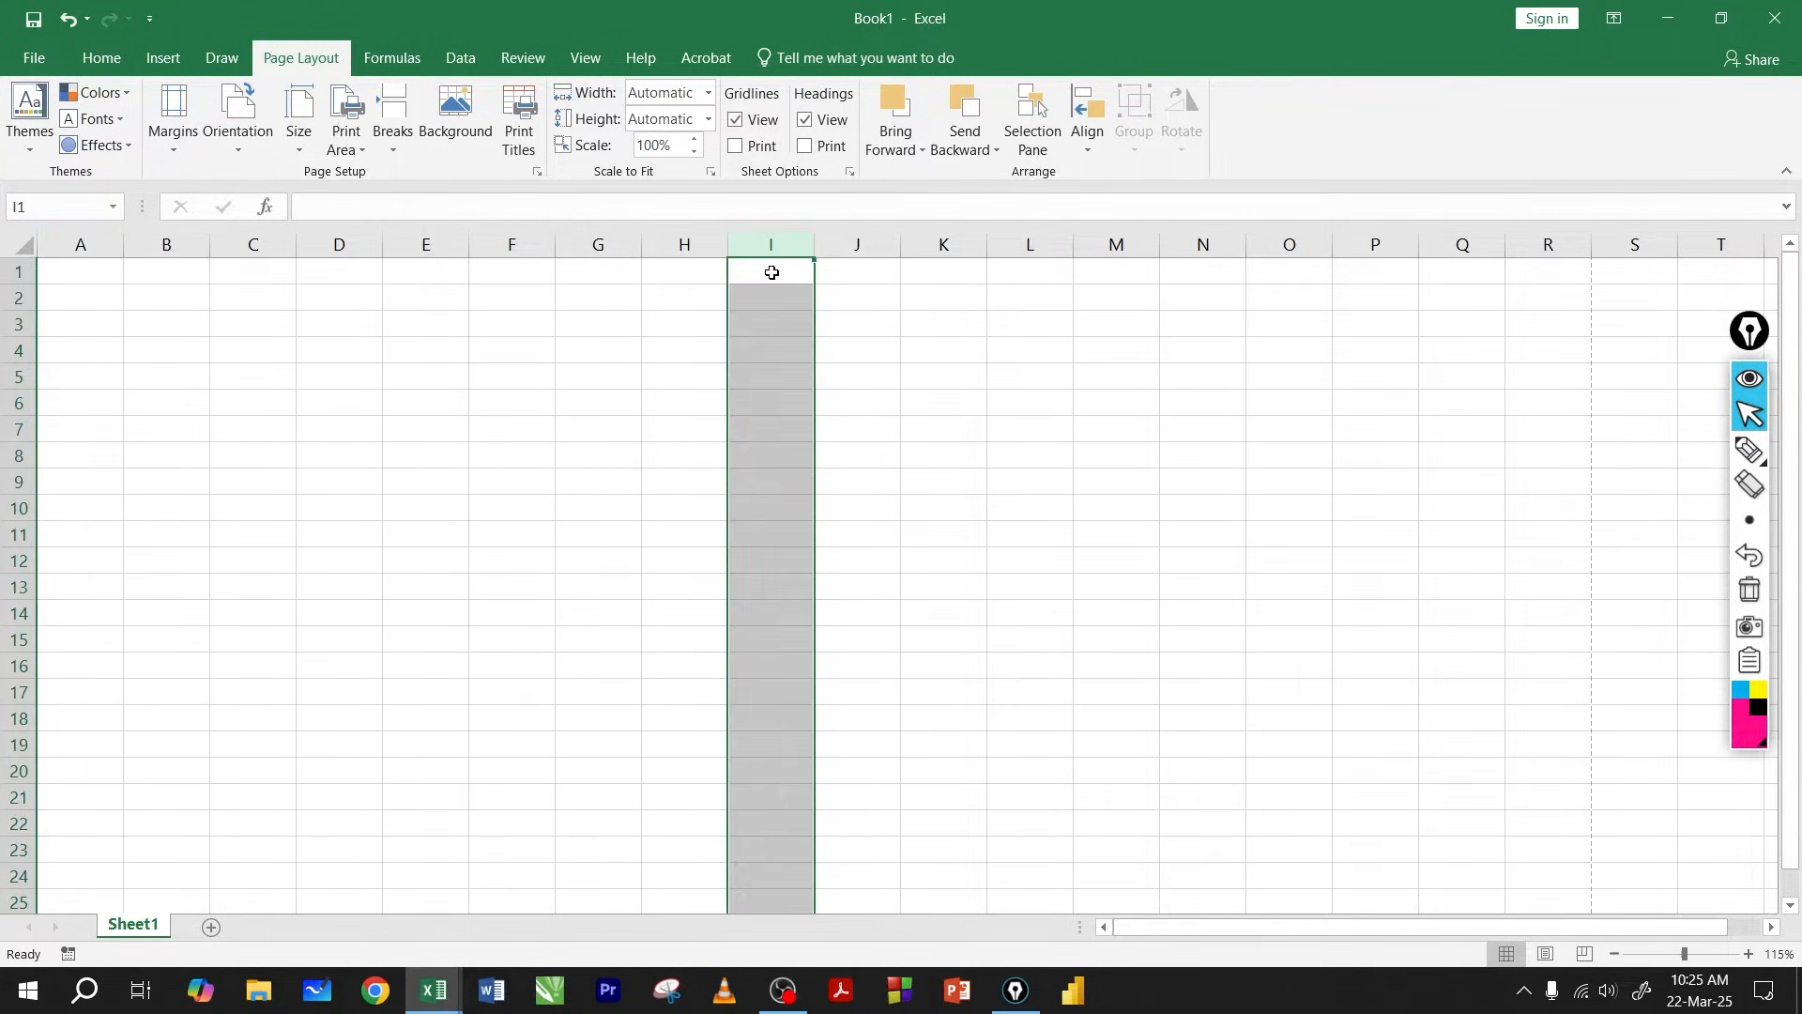
click(770, 272)
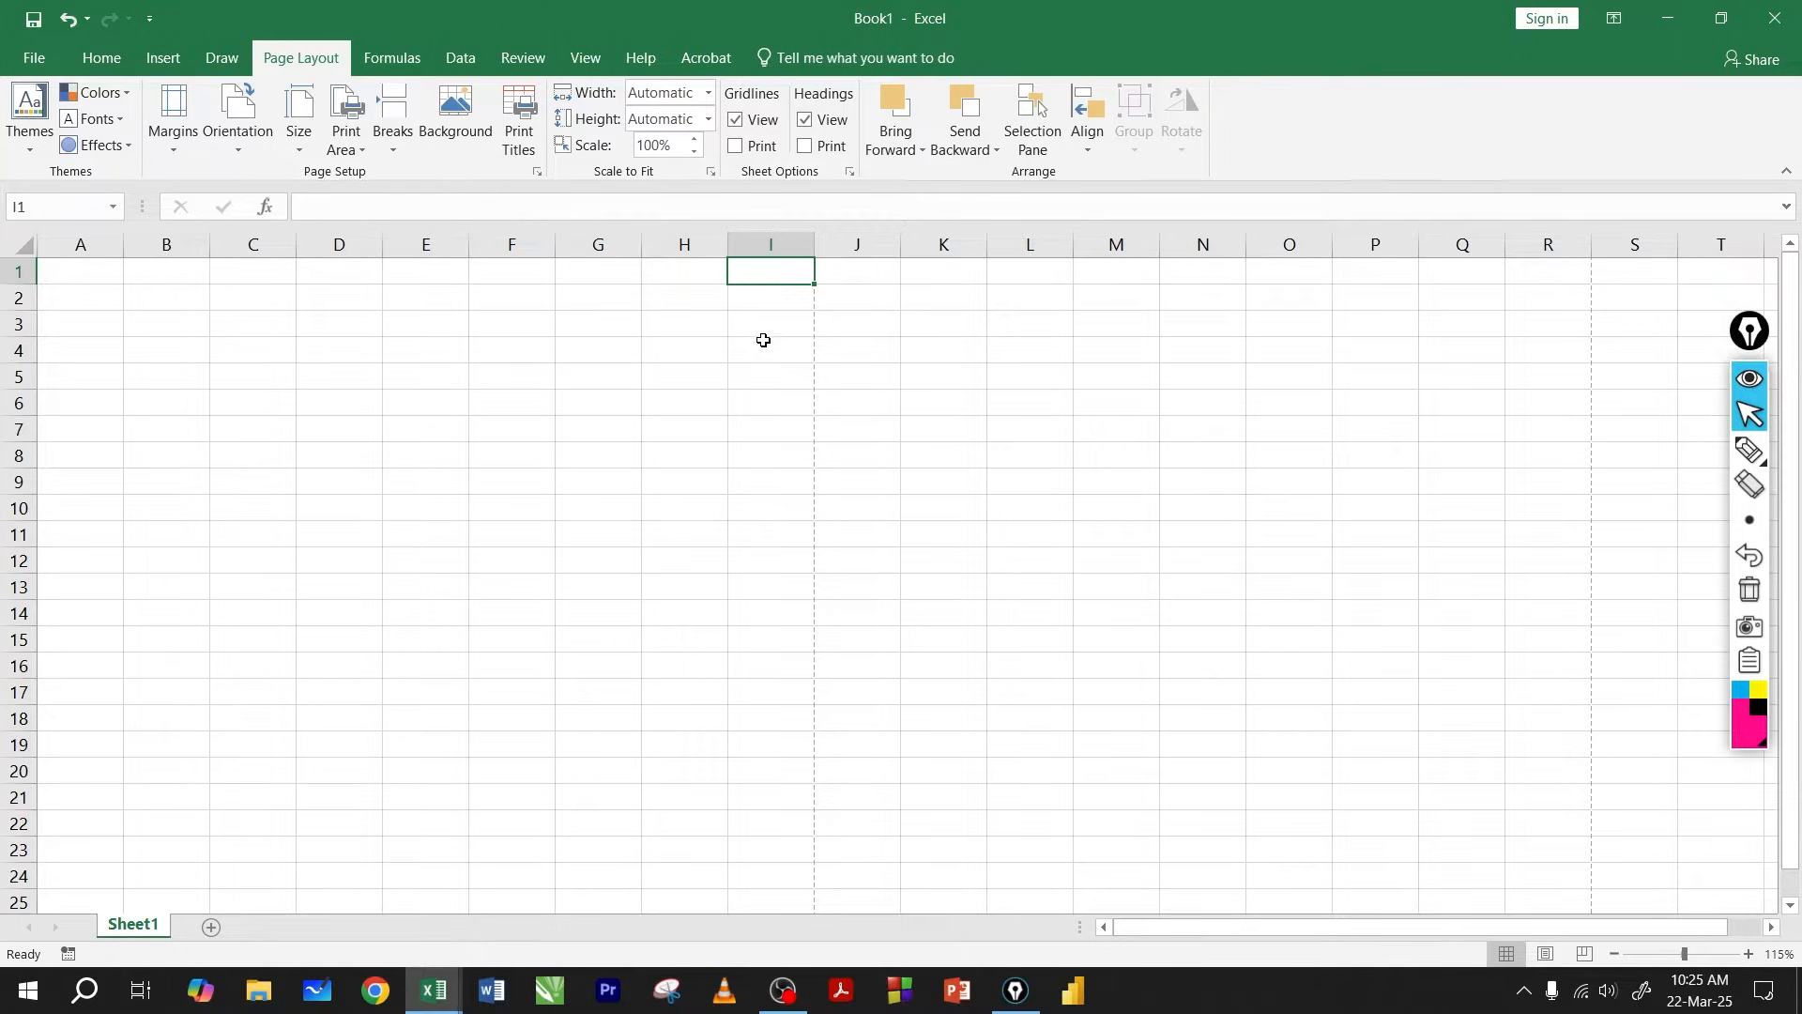
scroll(765, 338, down, 10)
scroll(713, 413, down, 2)
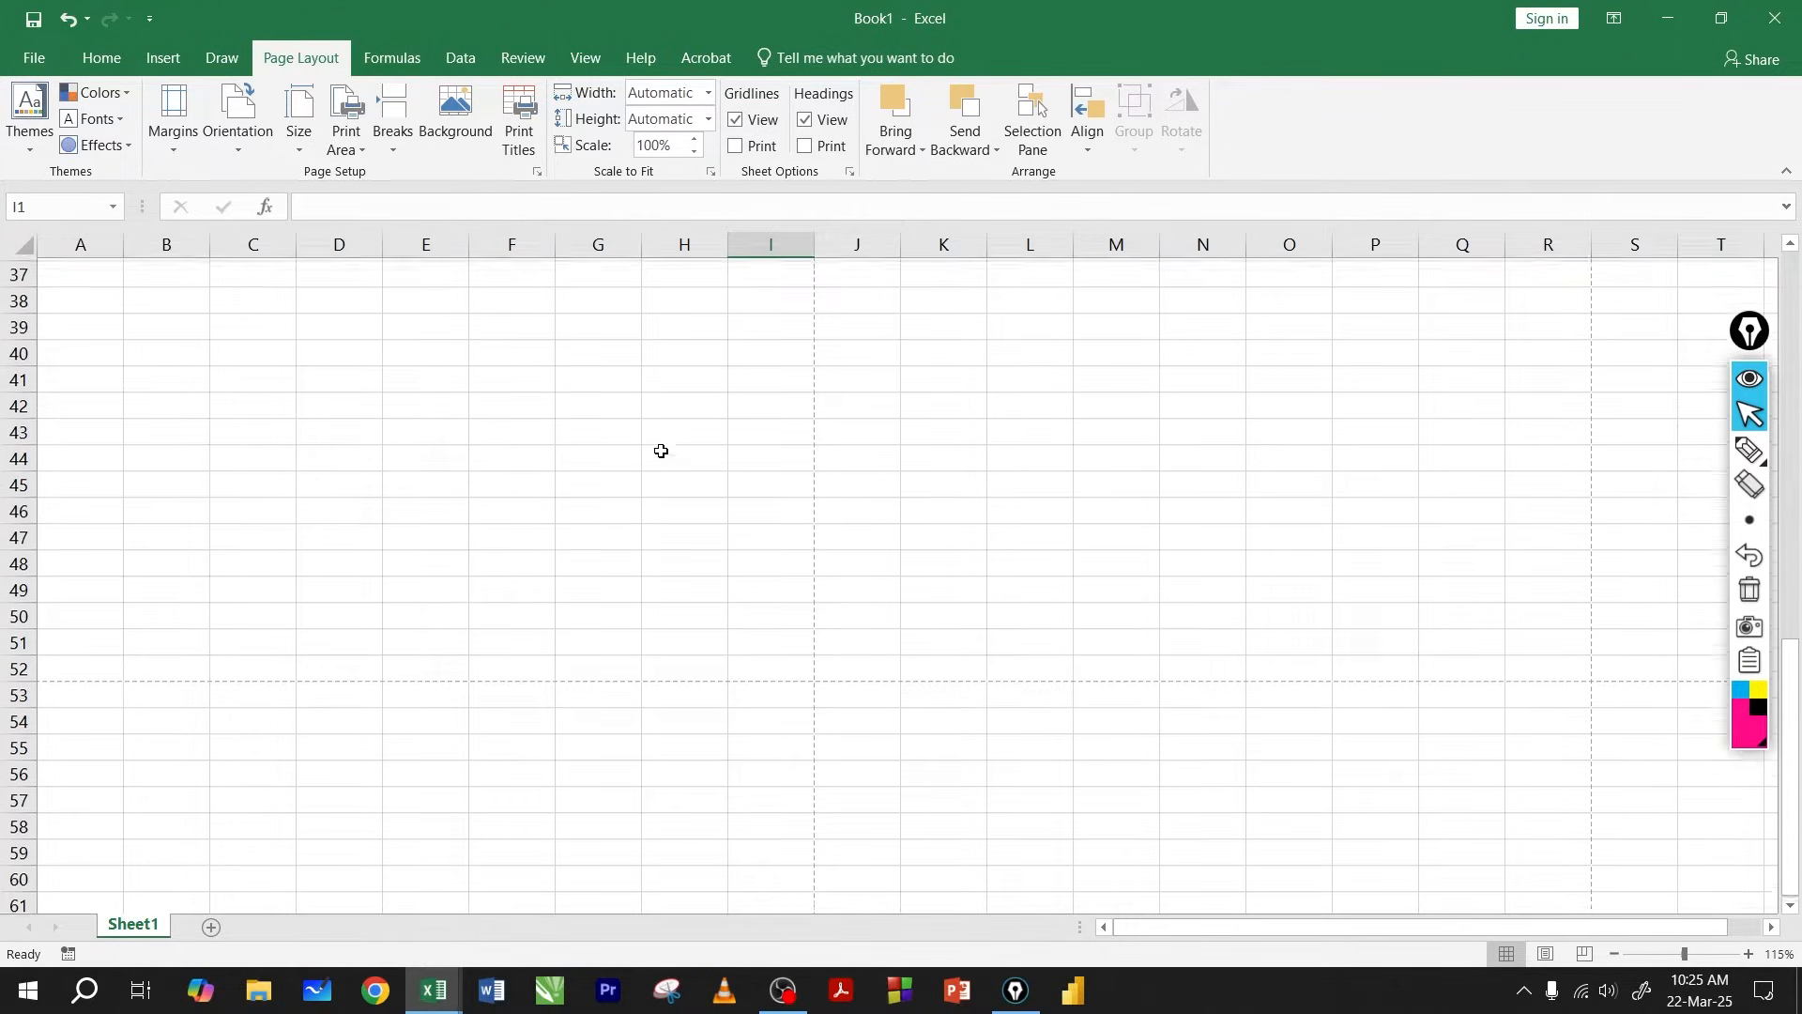
click(57, 669)
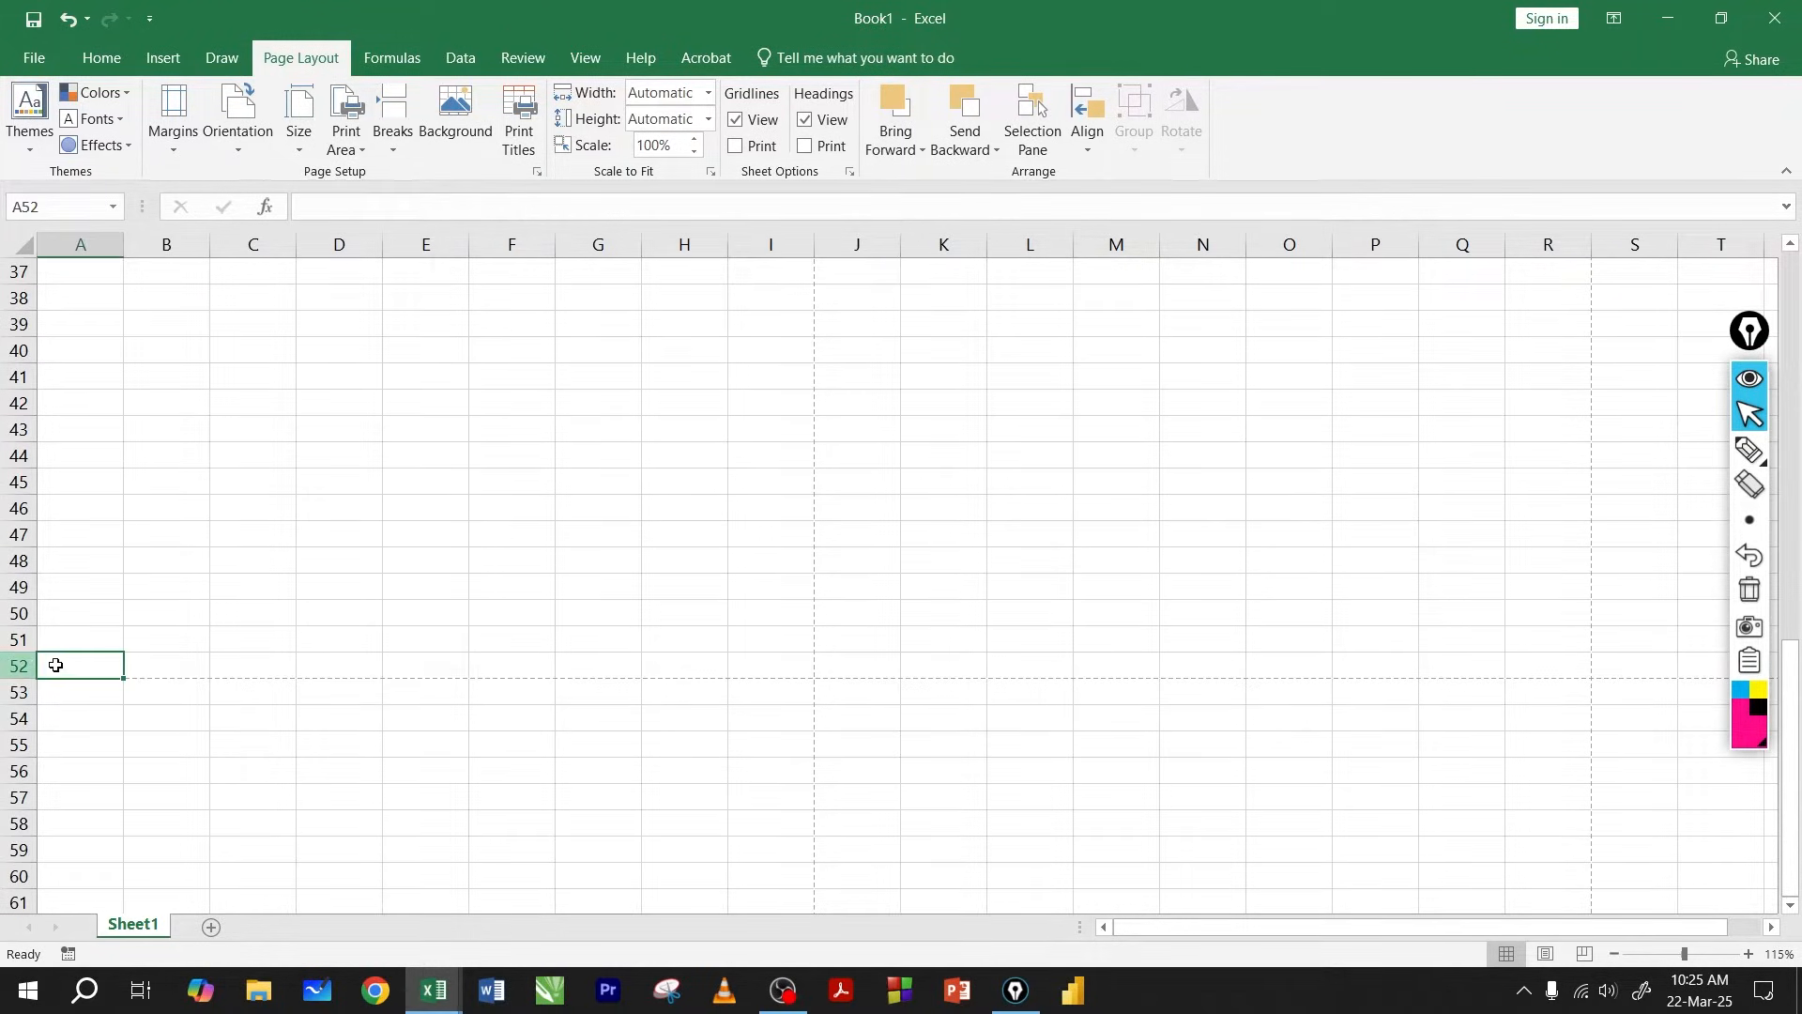
drag(57, 666, 764, 55)
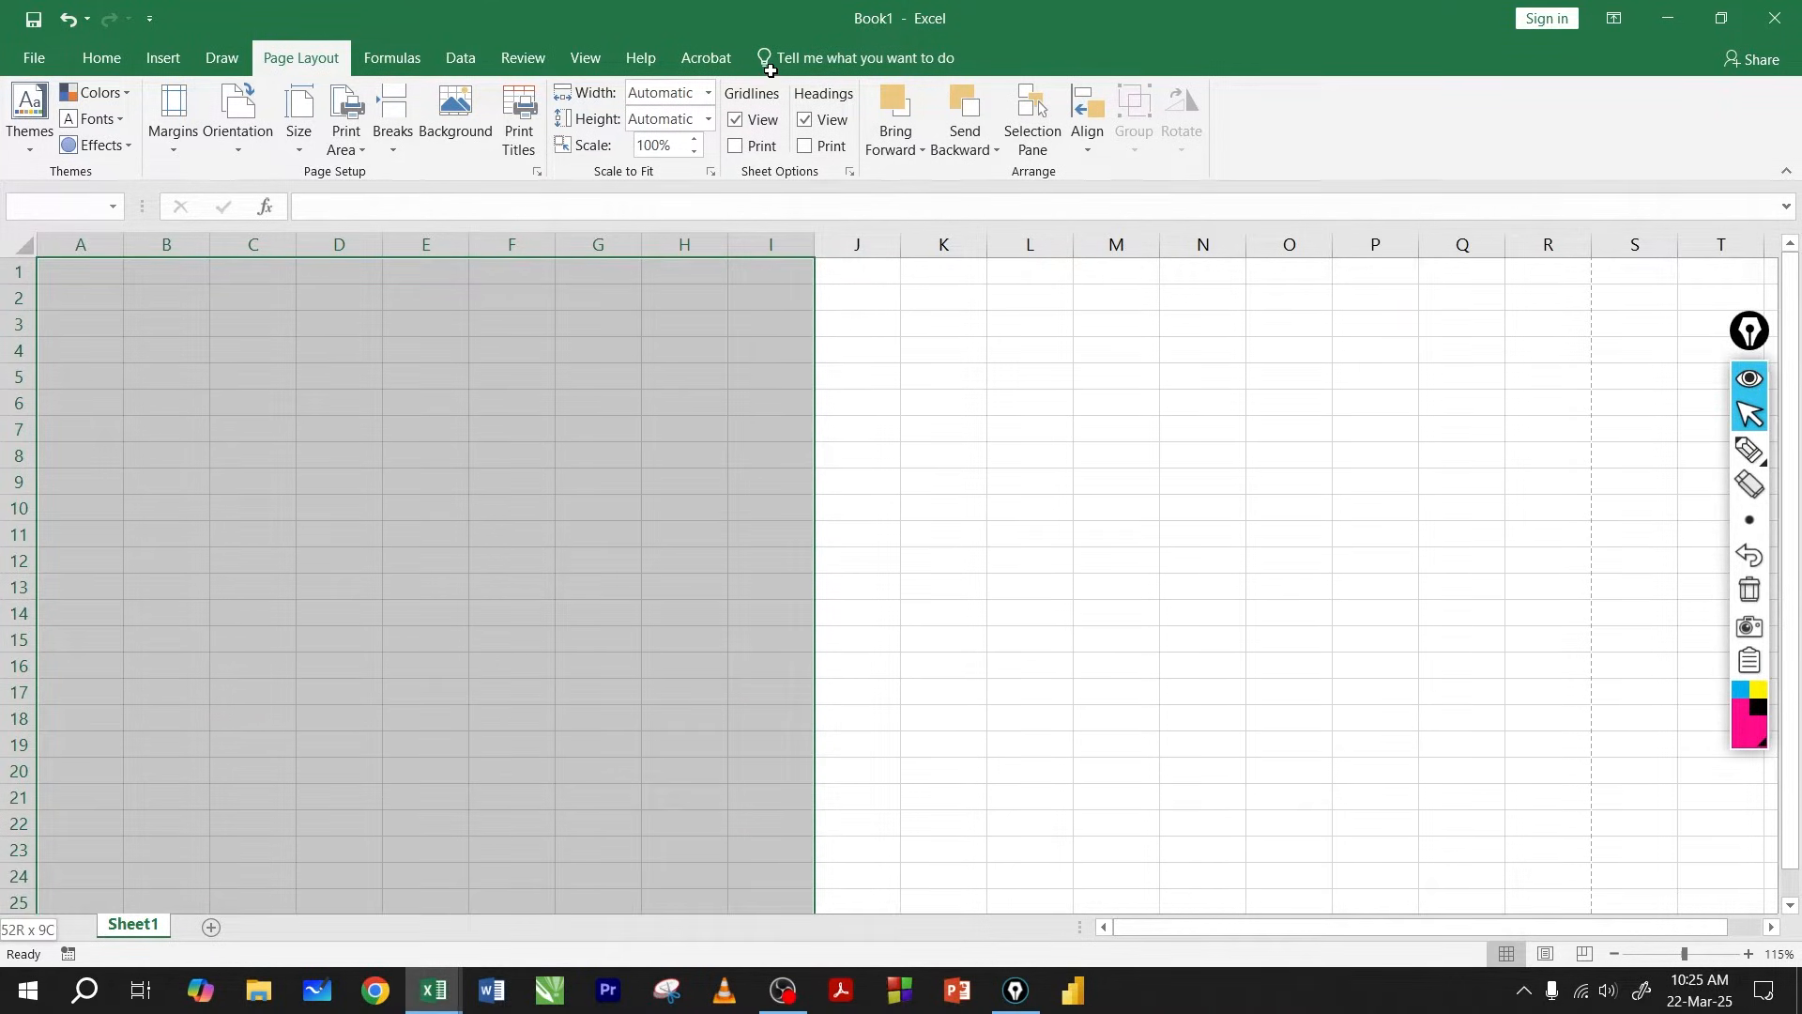
Switch to the bill.xlsx workbook holding the sample GST bill.
click(535, 418)
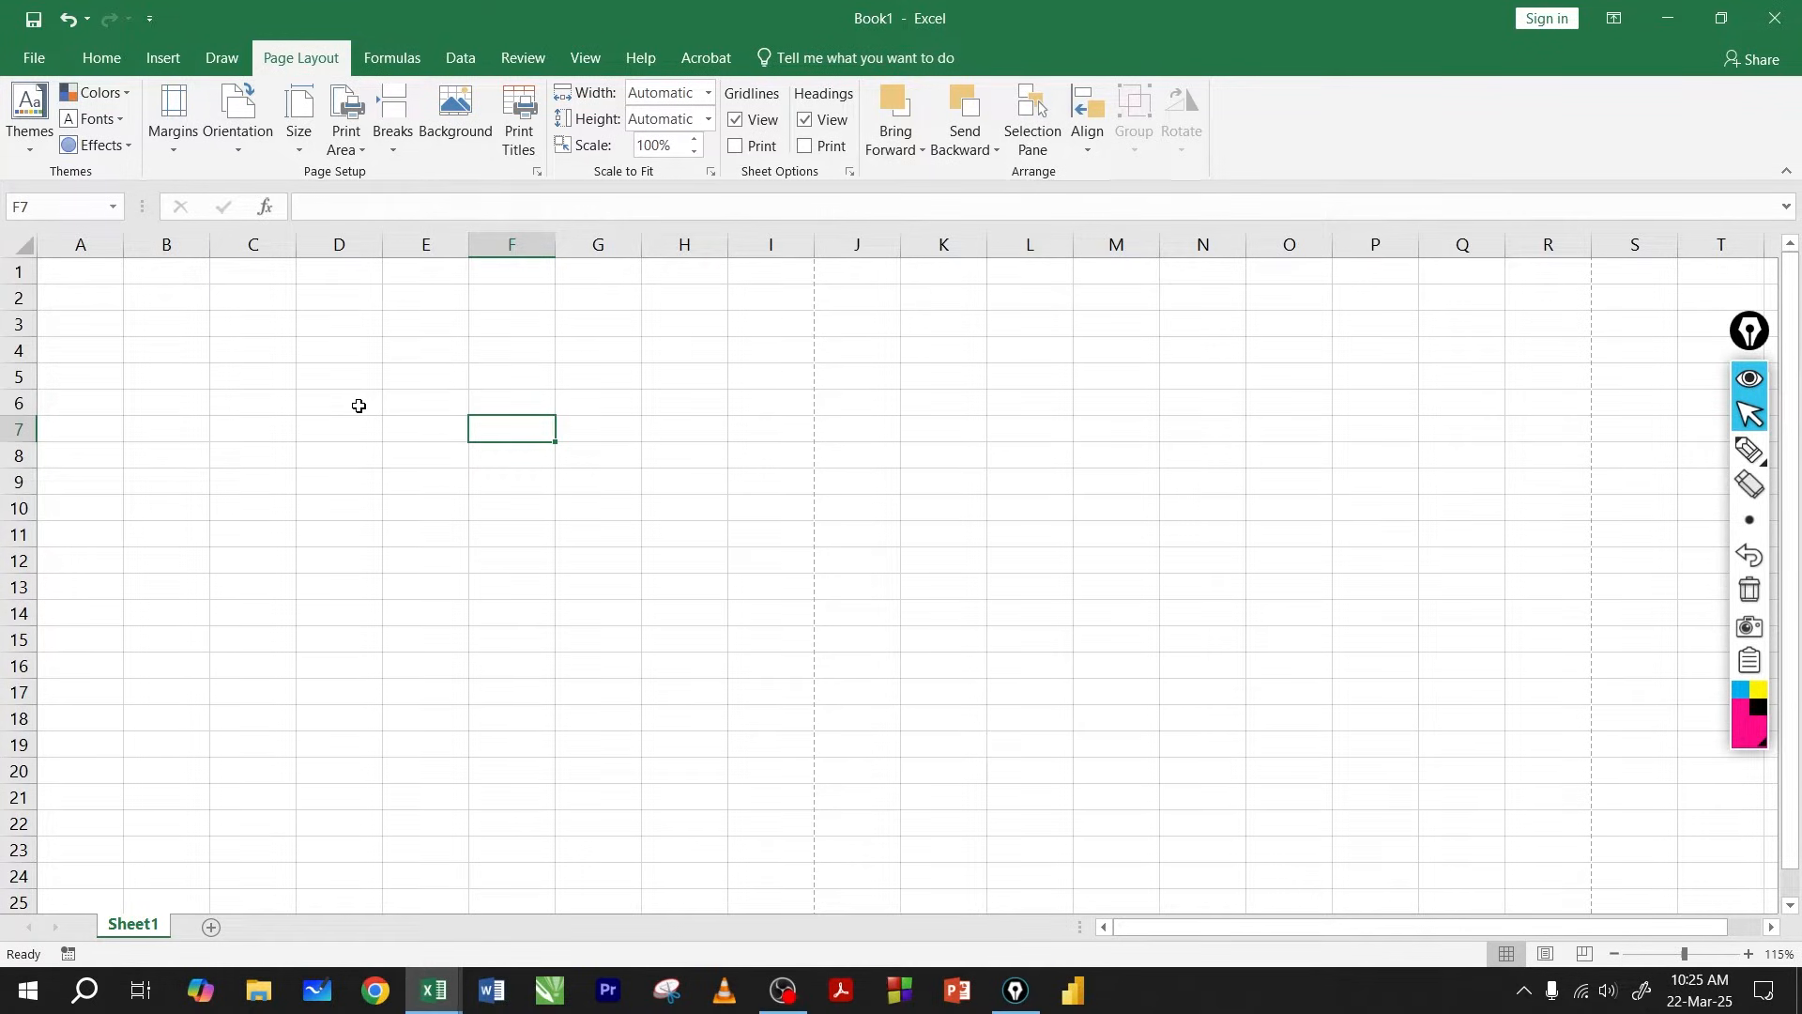
click(250, 383)
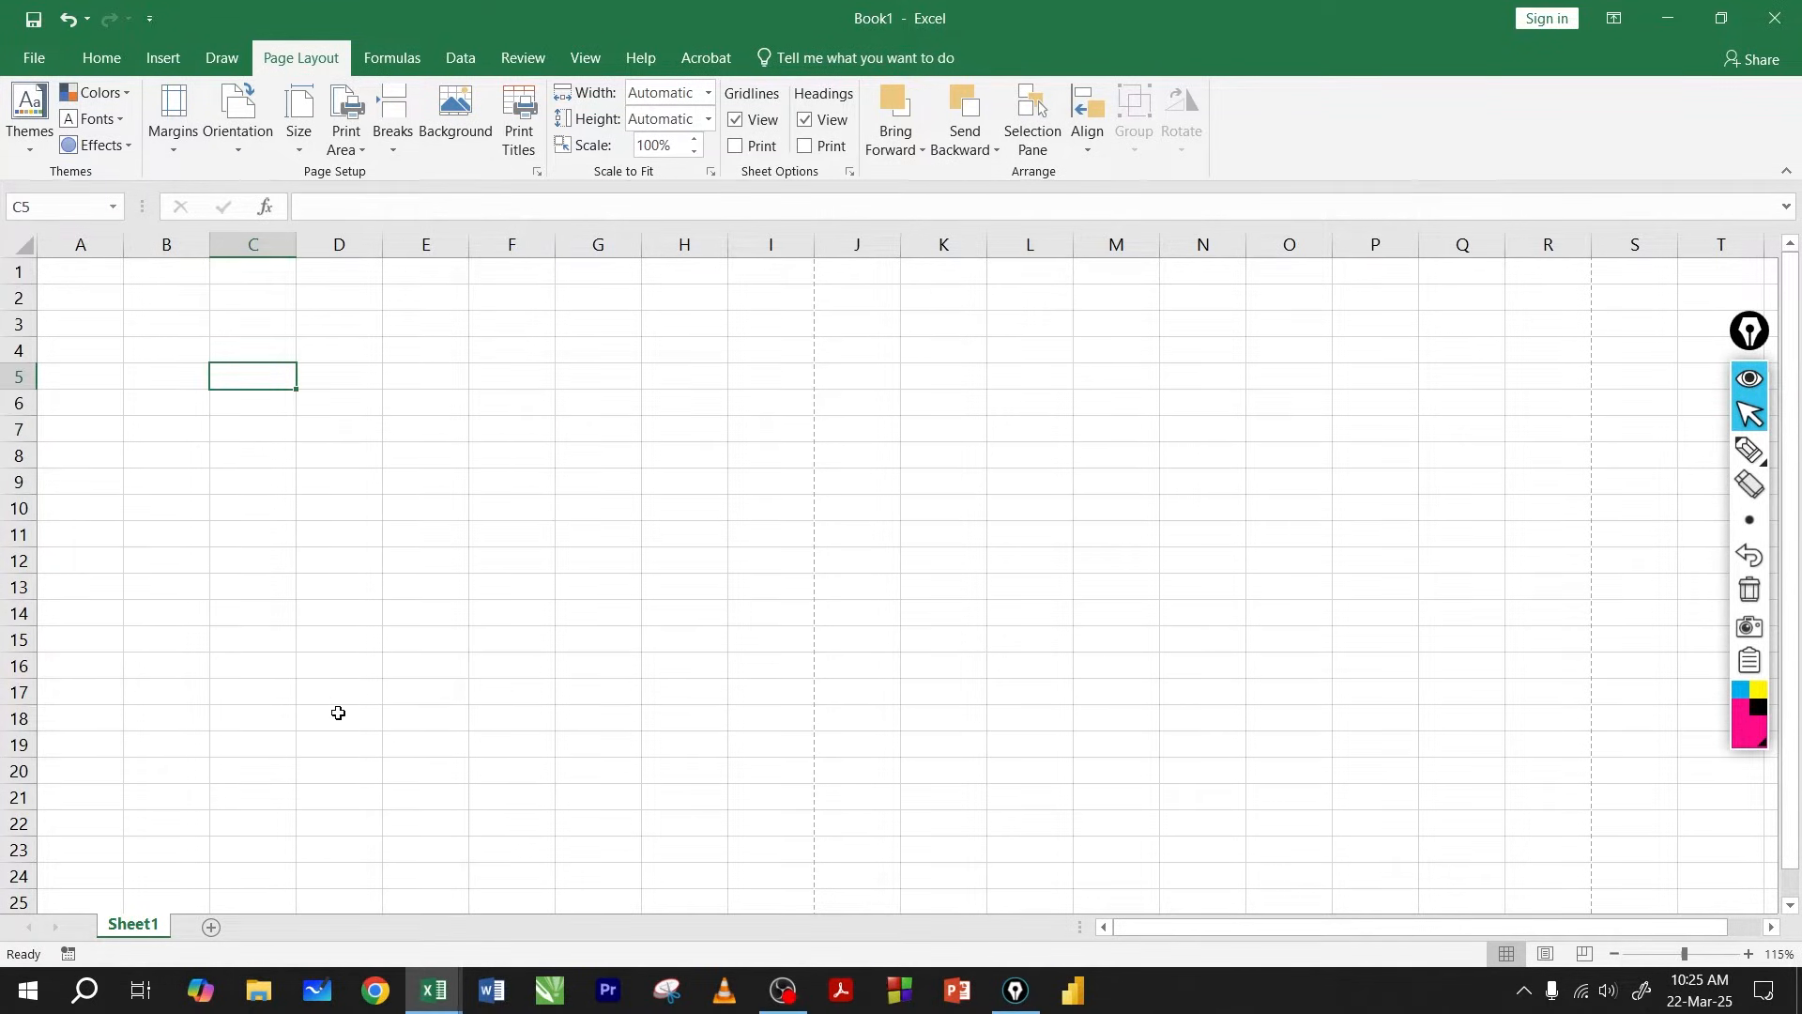
mouse_move(433, 990)
click(315, 912)
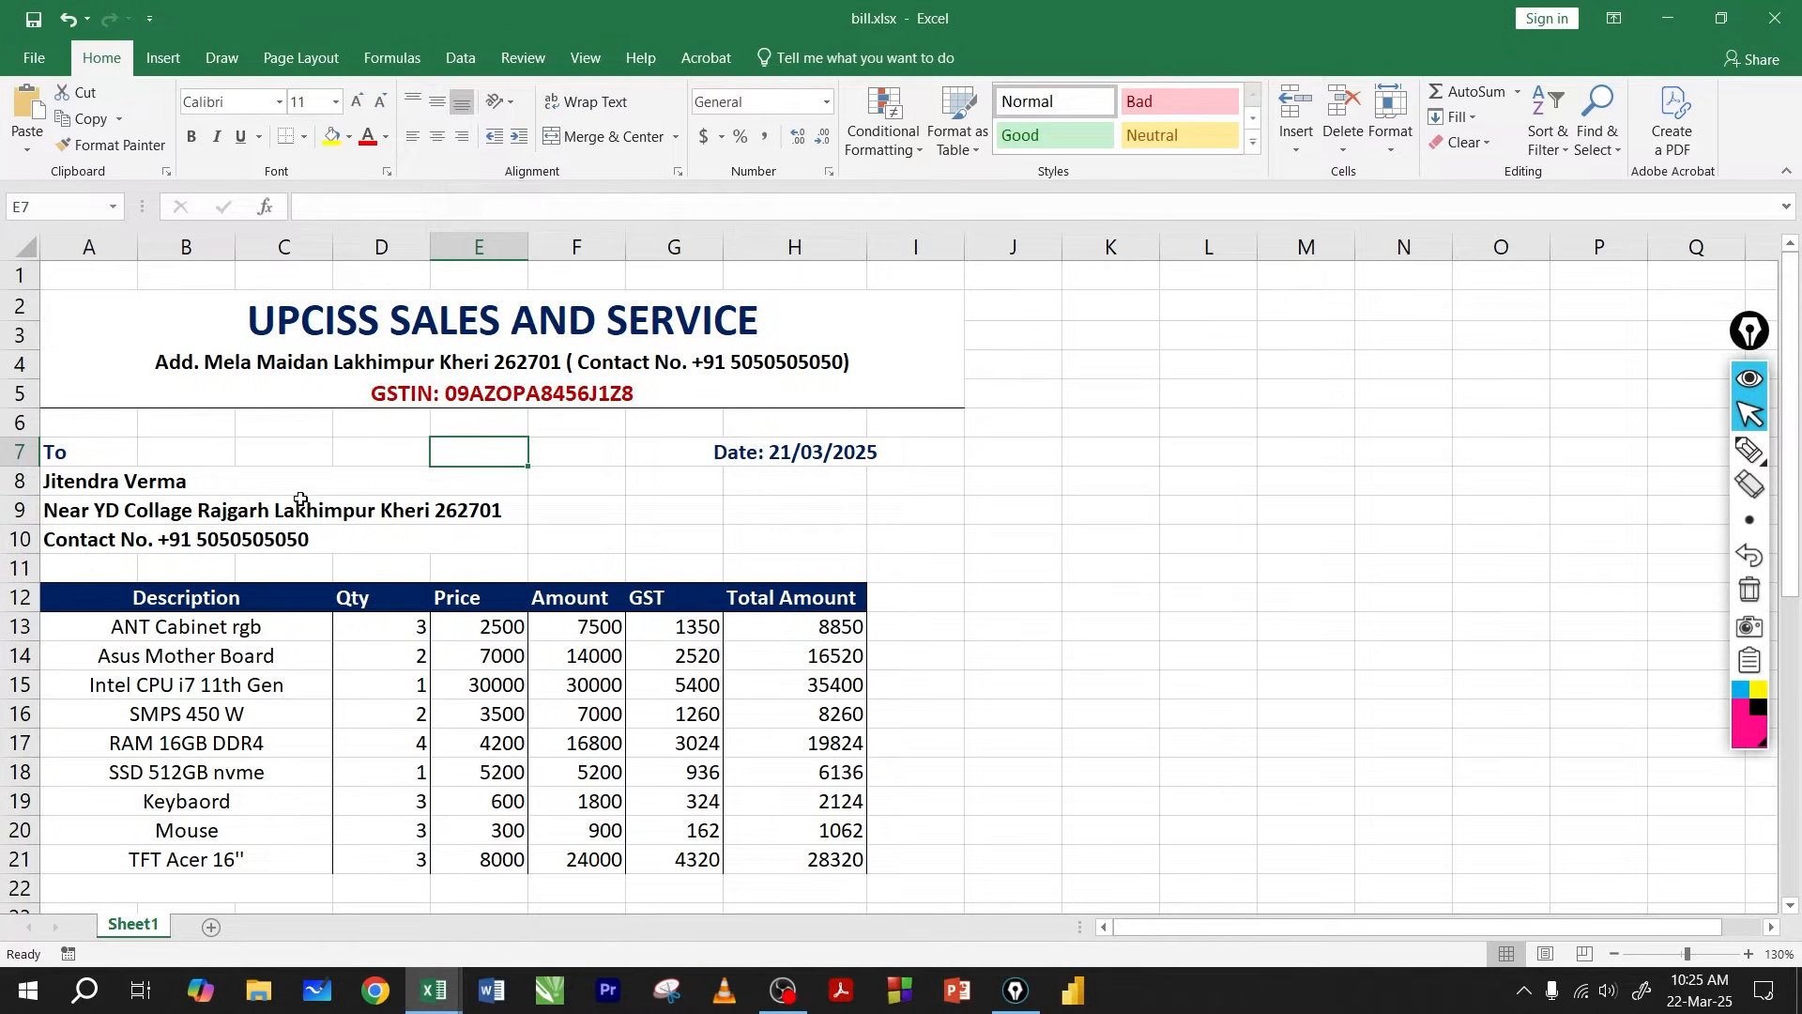
Inspect the sample bill's Description header and item rows, then return to Book1.
click(354, 561)
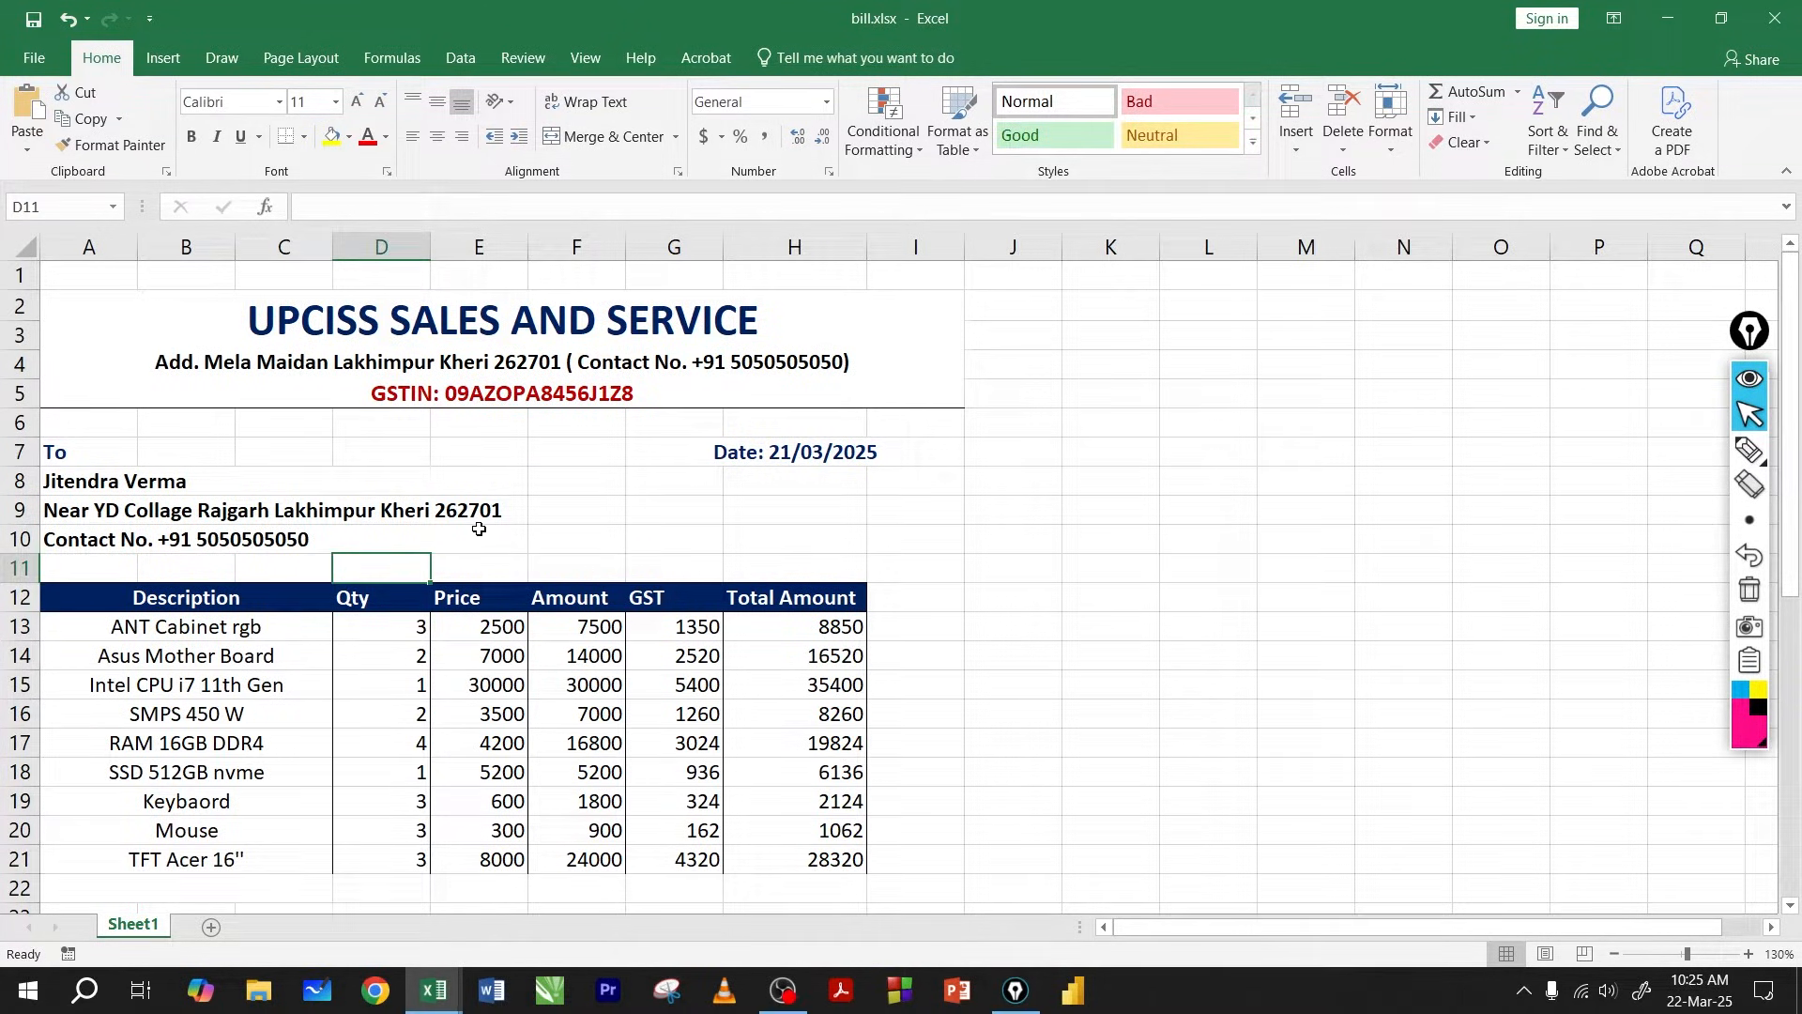
click(216, 603)
drag(267, 616, 721, 738)
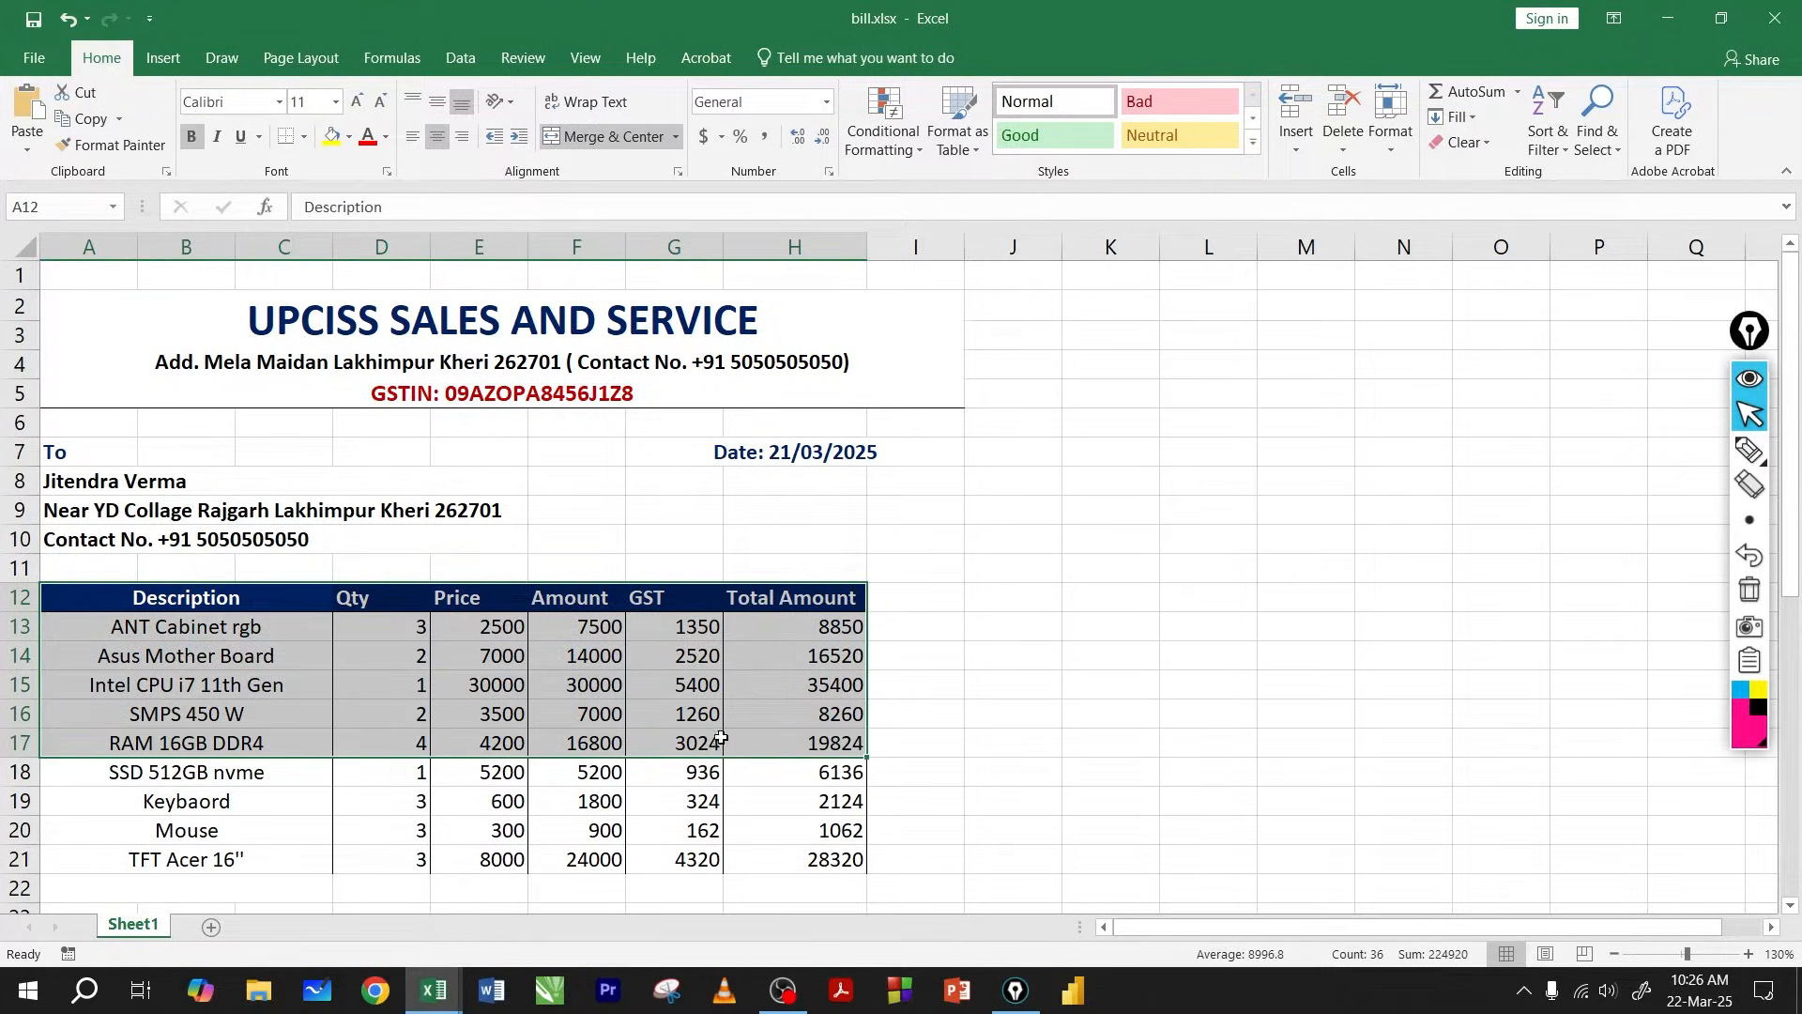
click(214, 608)
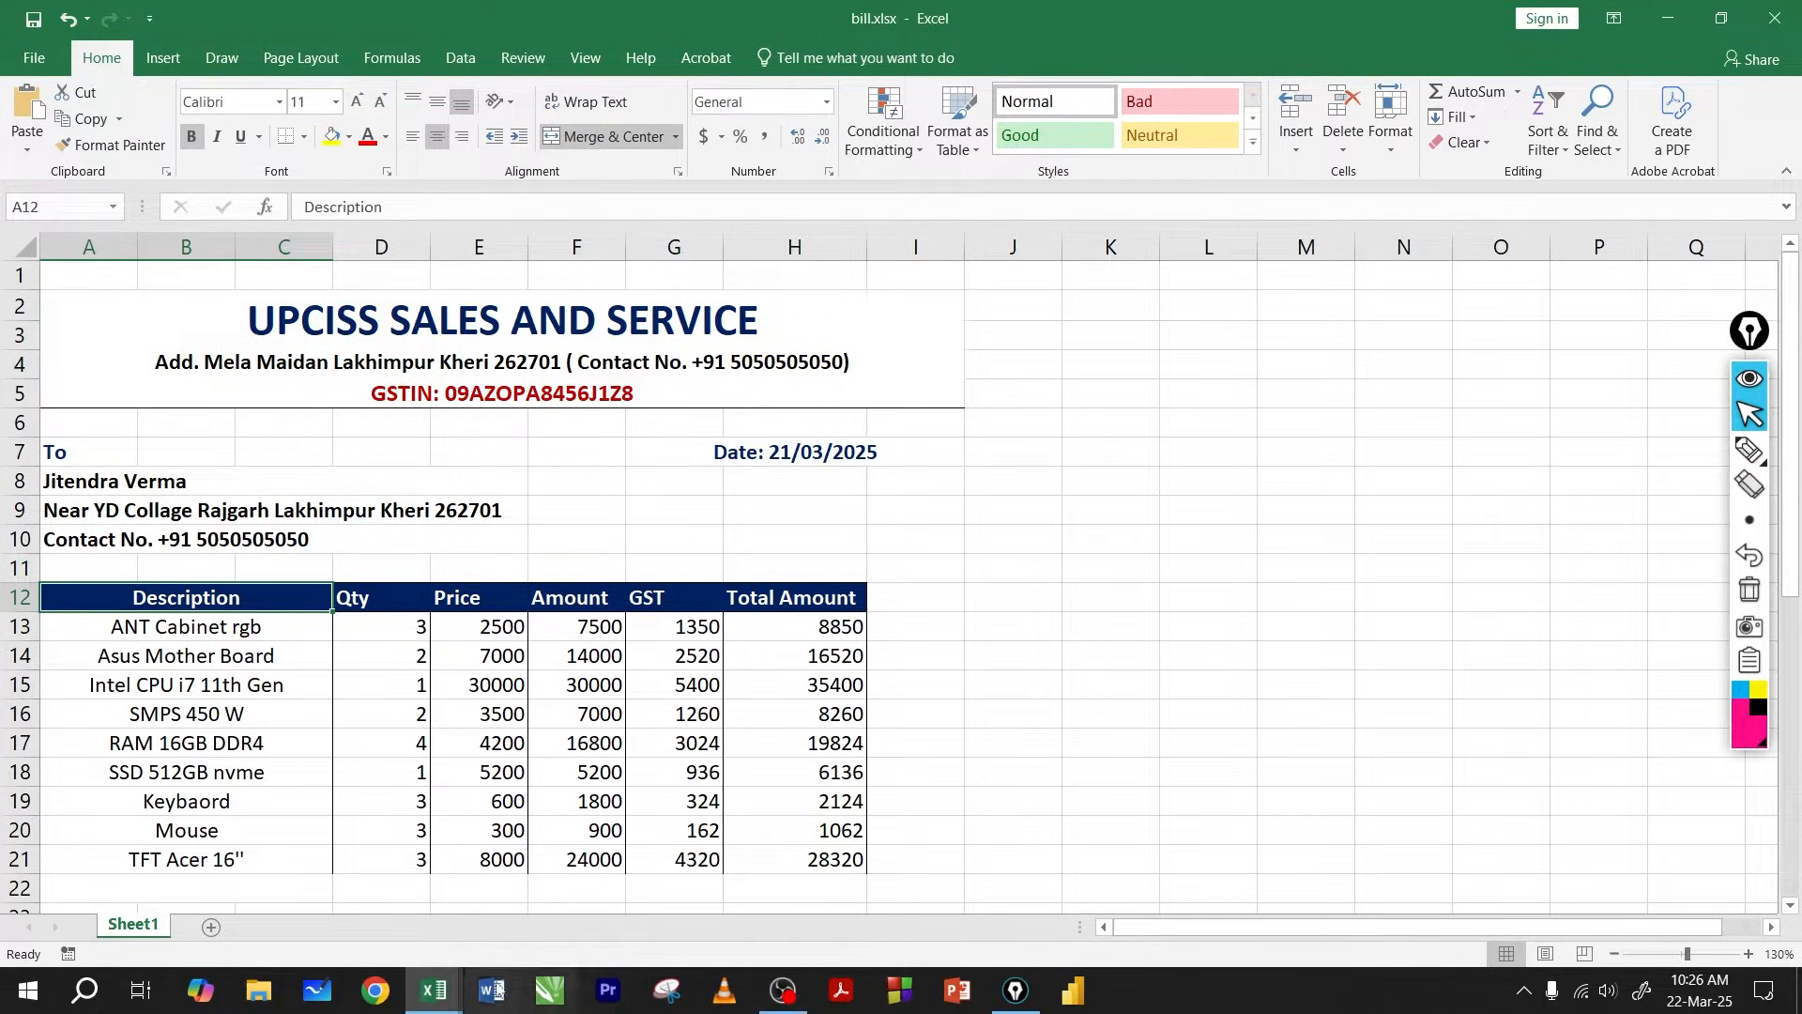
click(432, 1000)
click(542, 885)
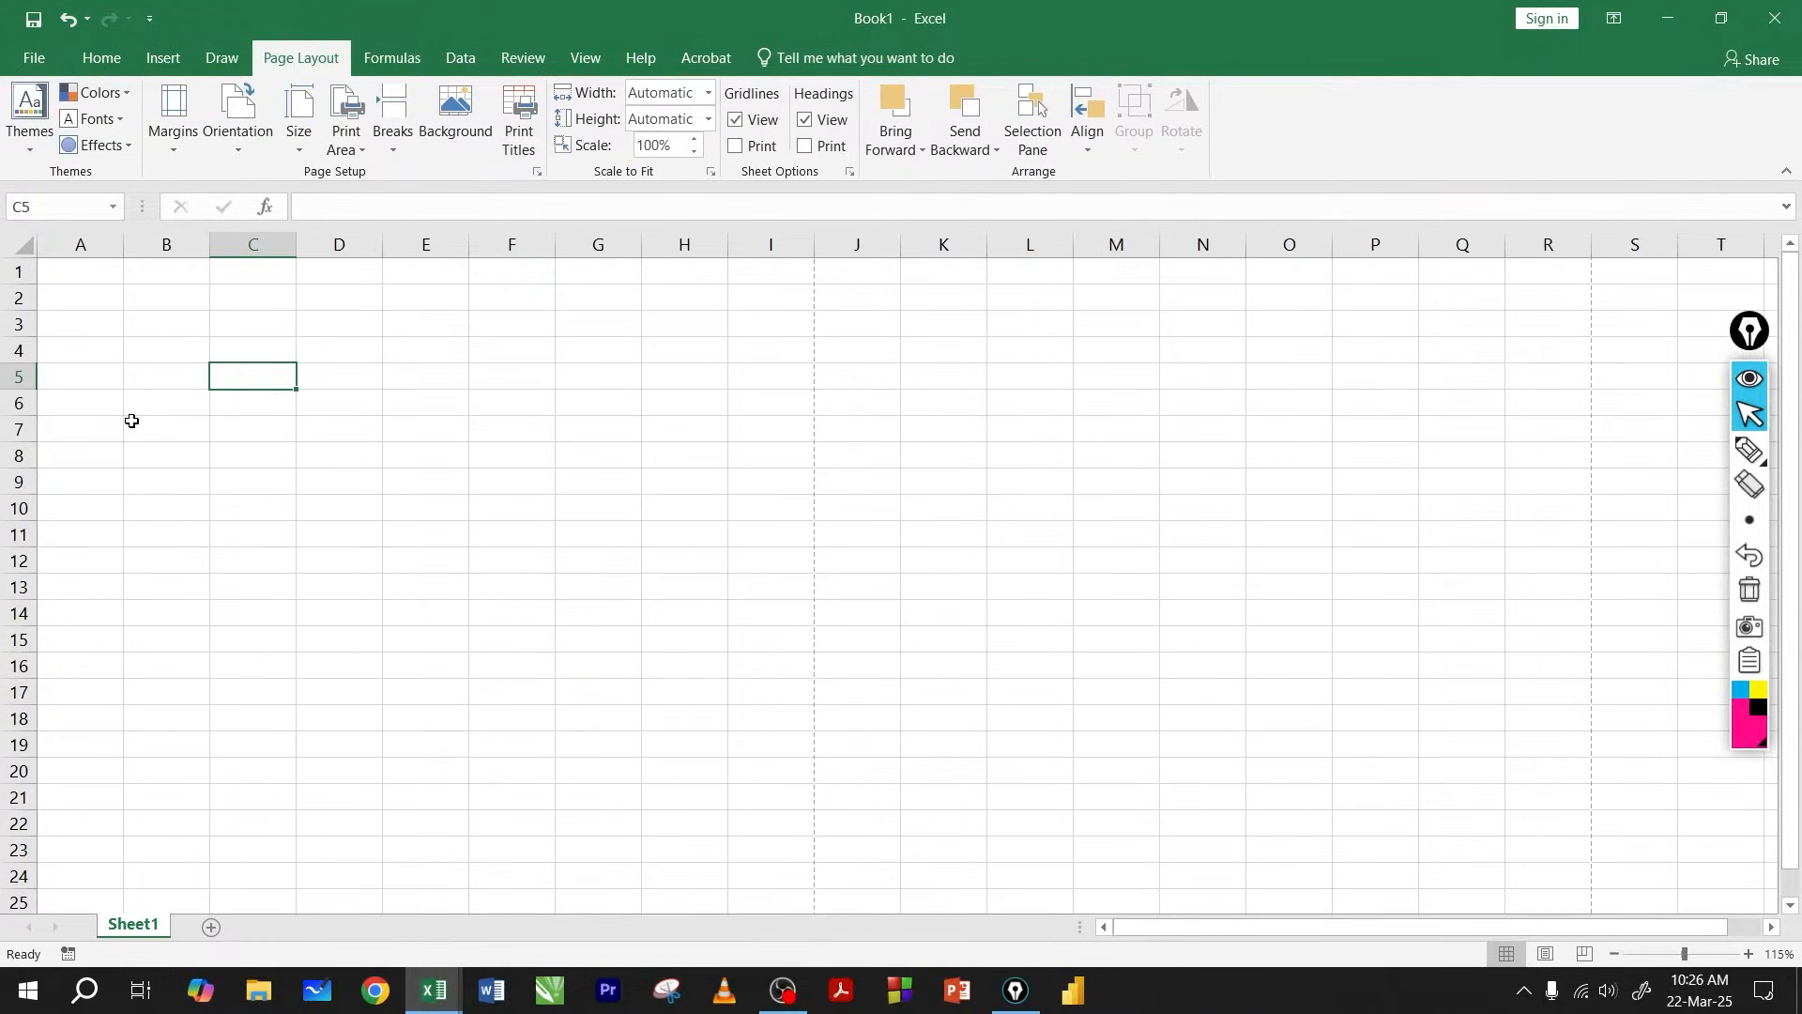
Enter 'item name' in A9, autofit column A, and add Qty in B9.
click(83, 487)
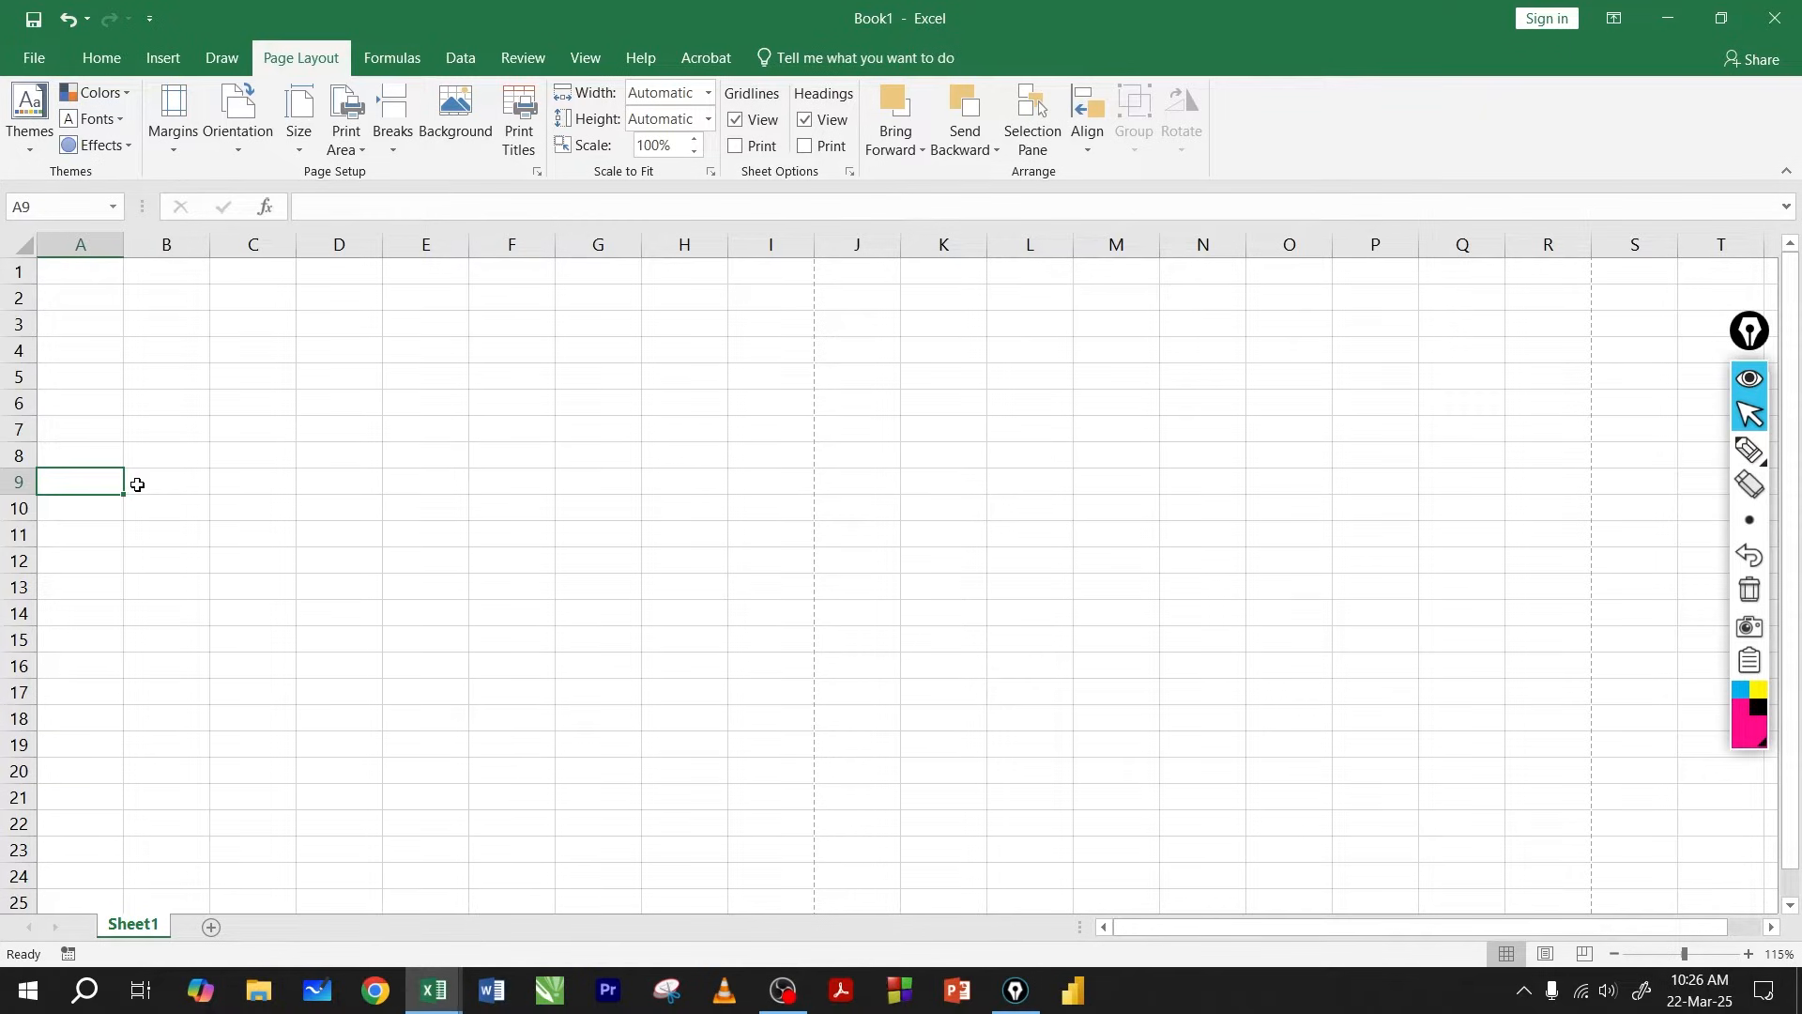
text(item name)
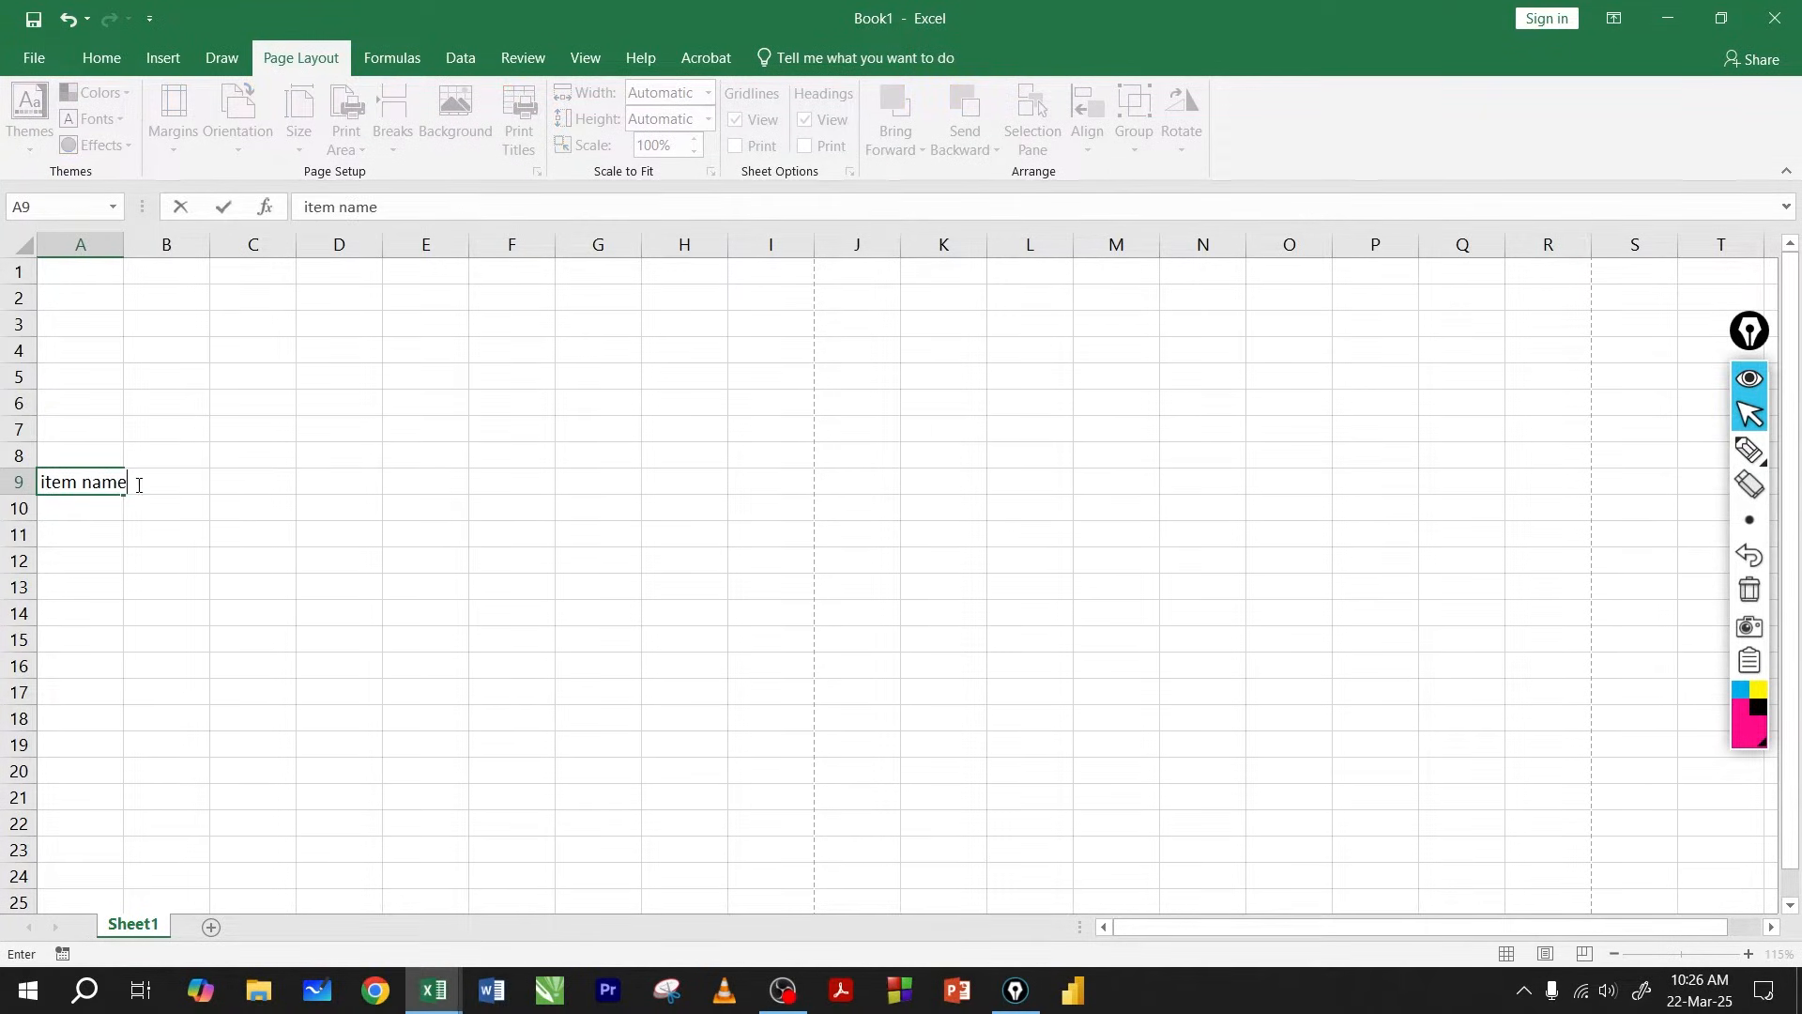
click(139, 484)
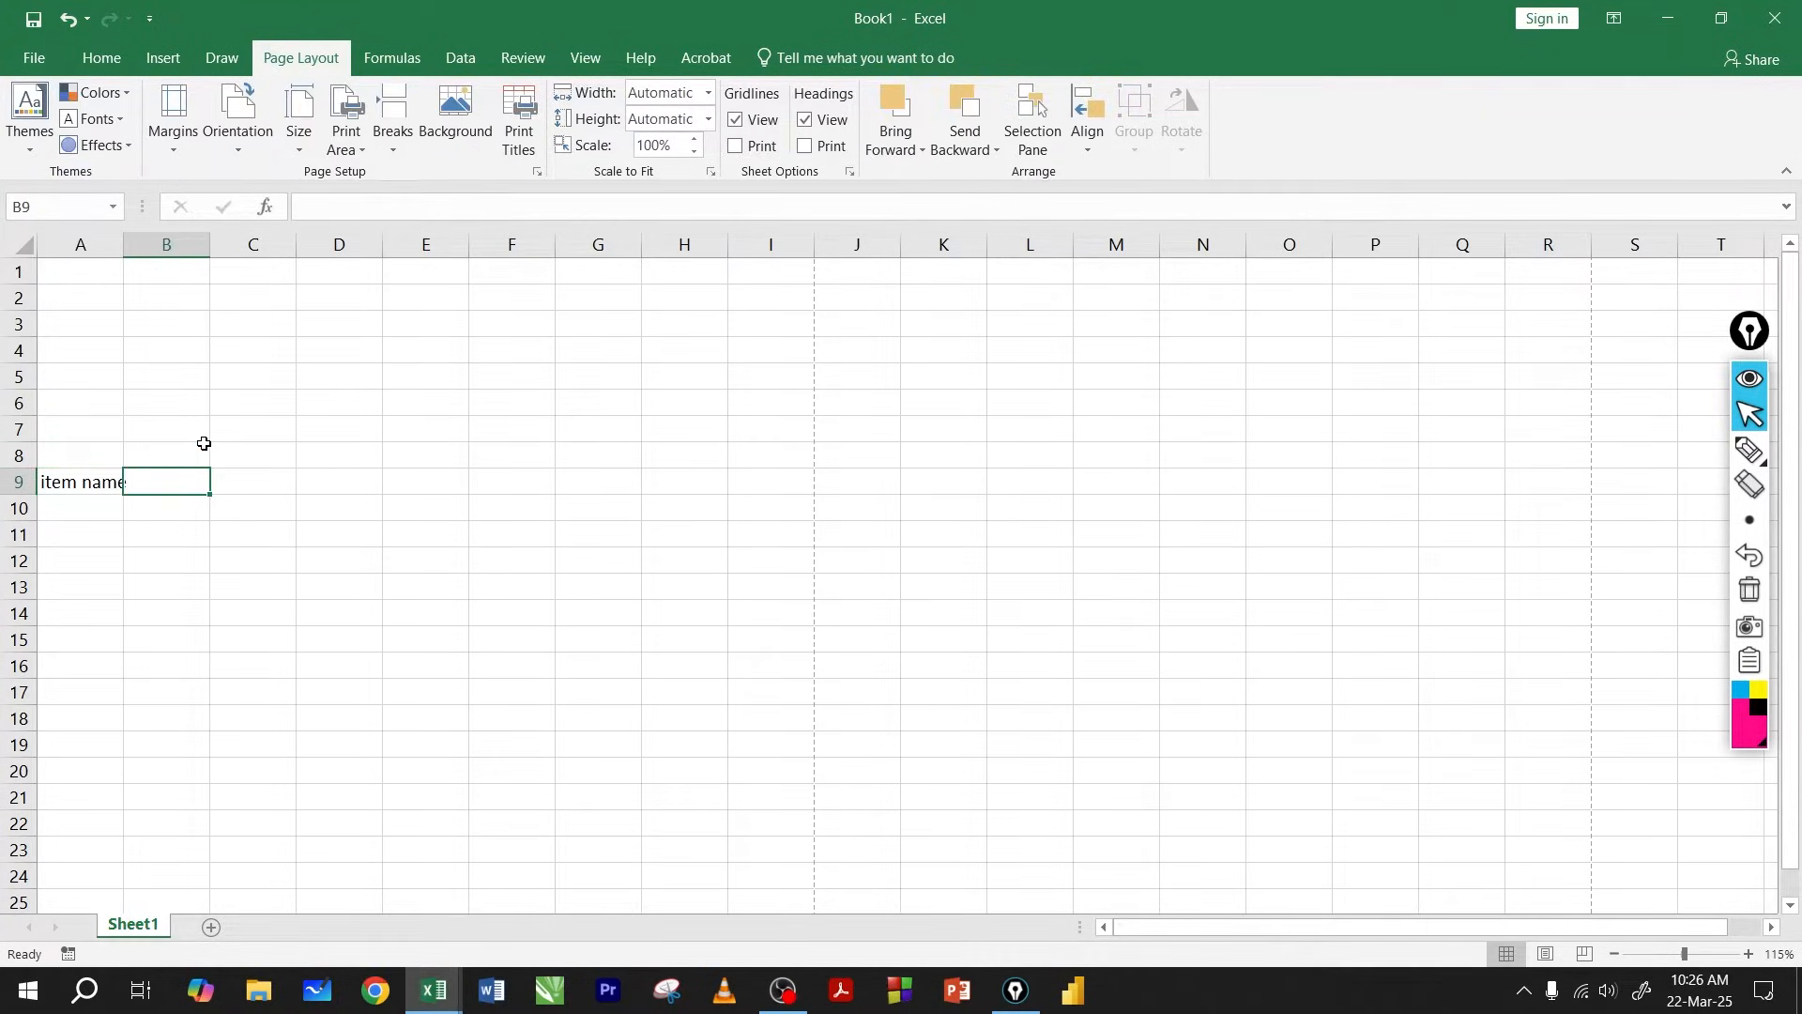
double_click(114, 251)
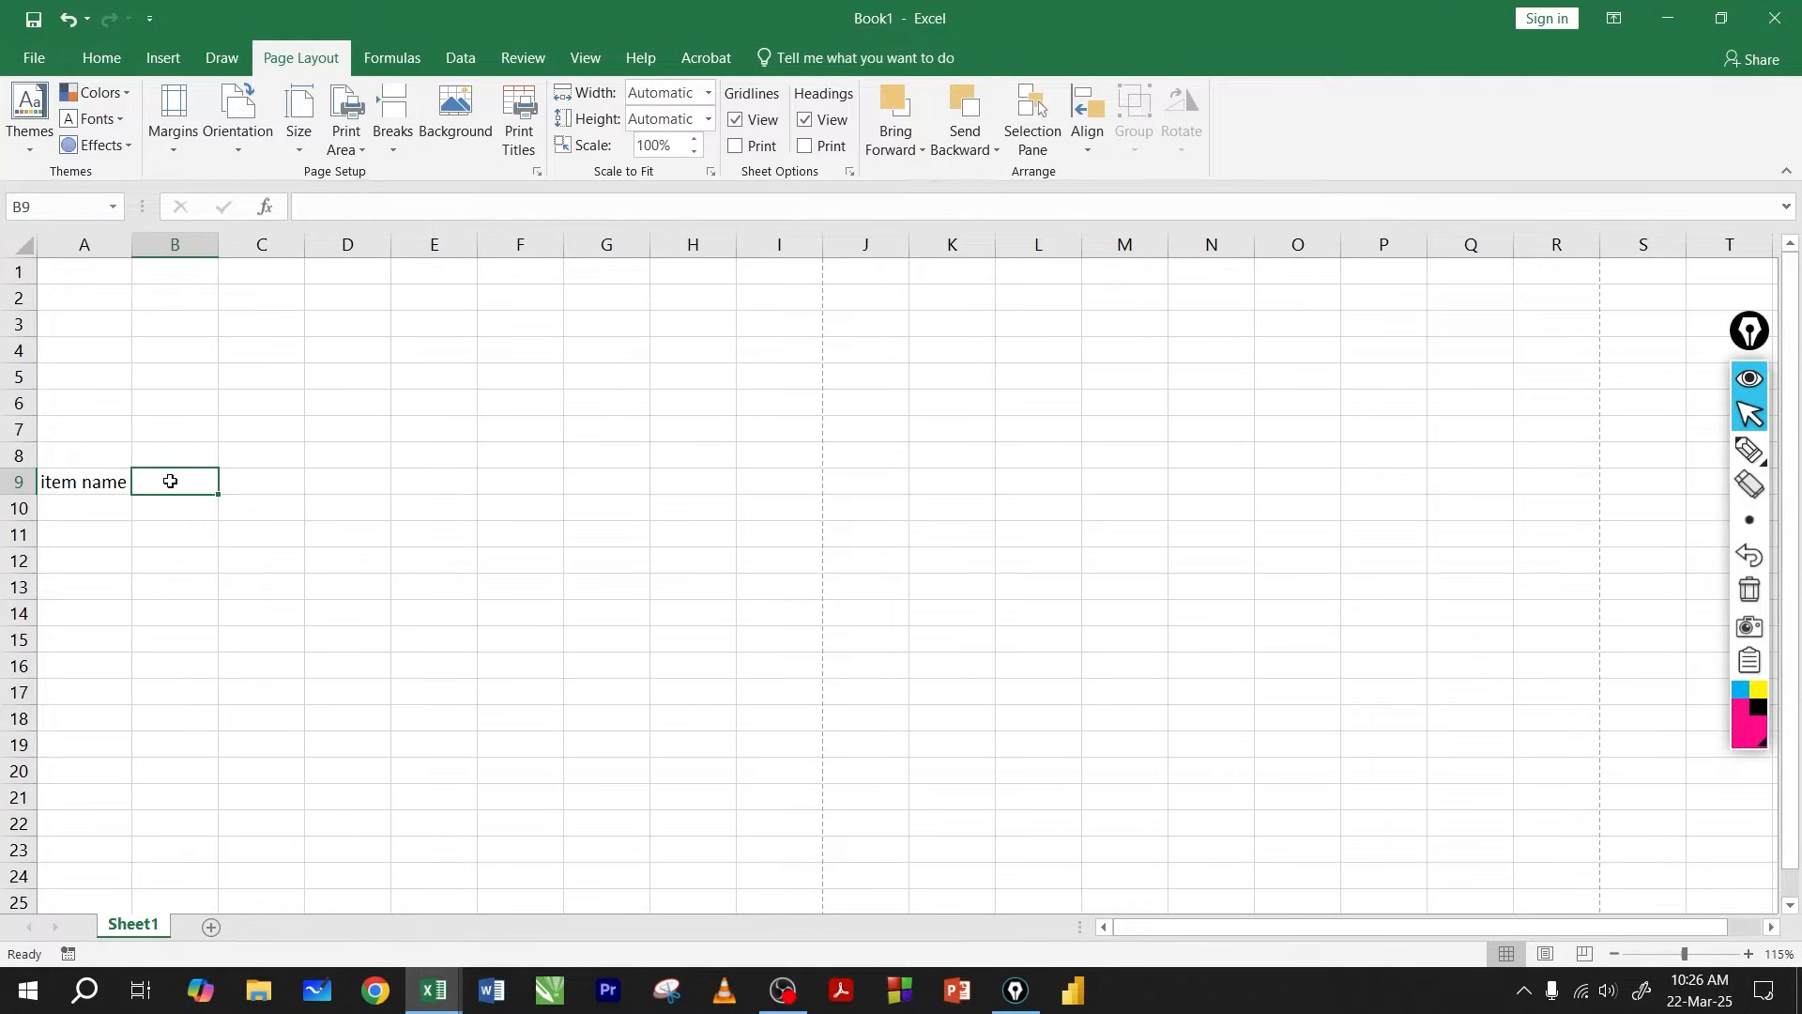
text(Qty)
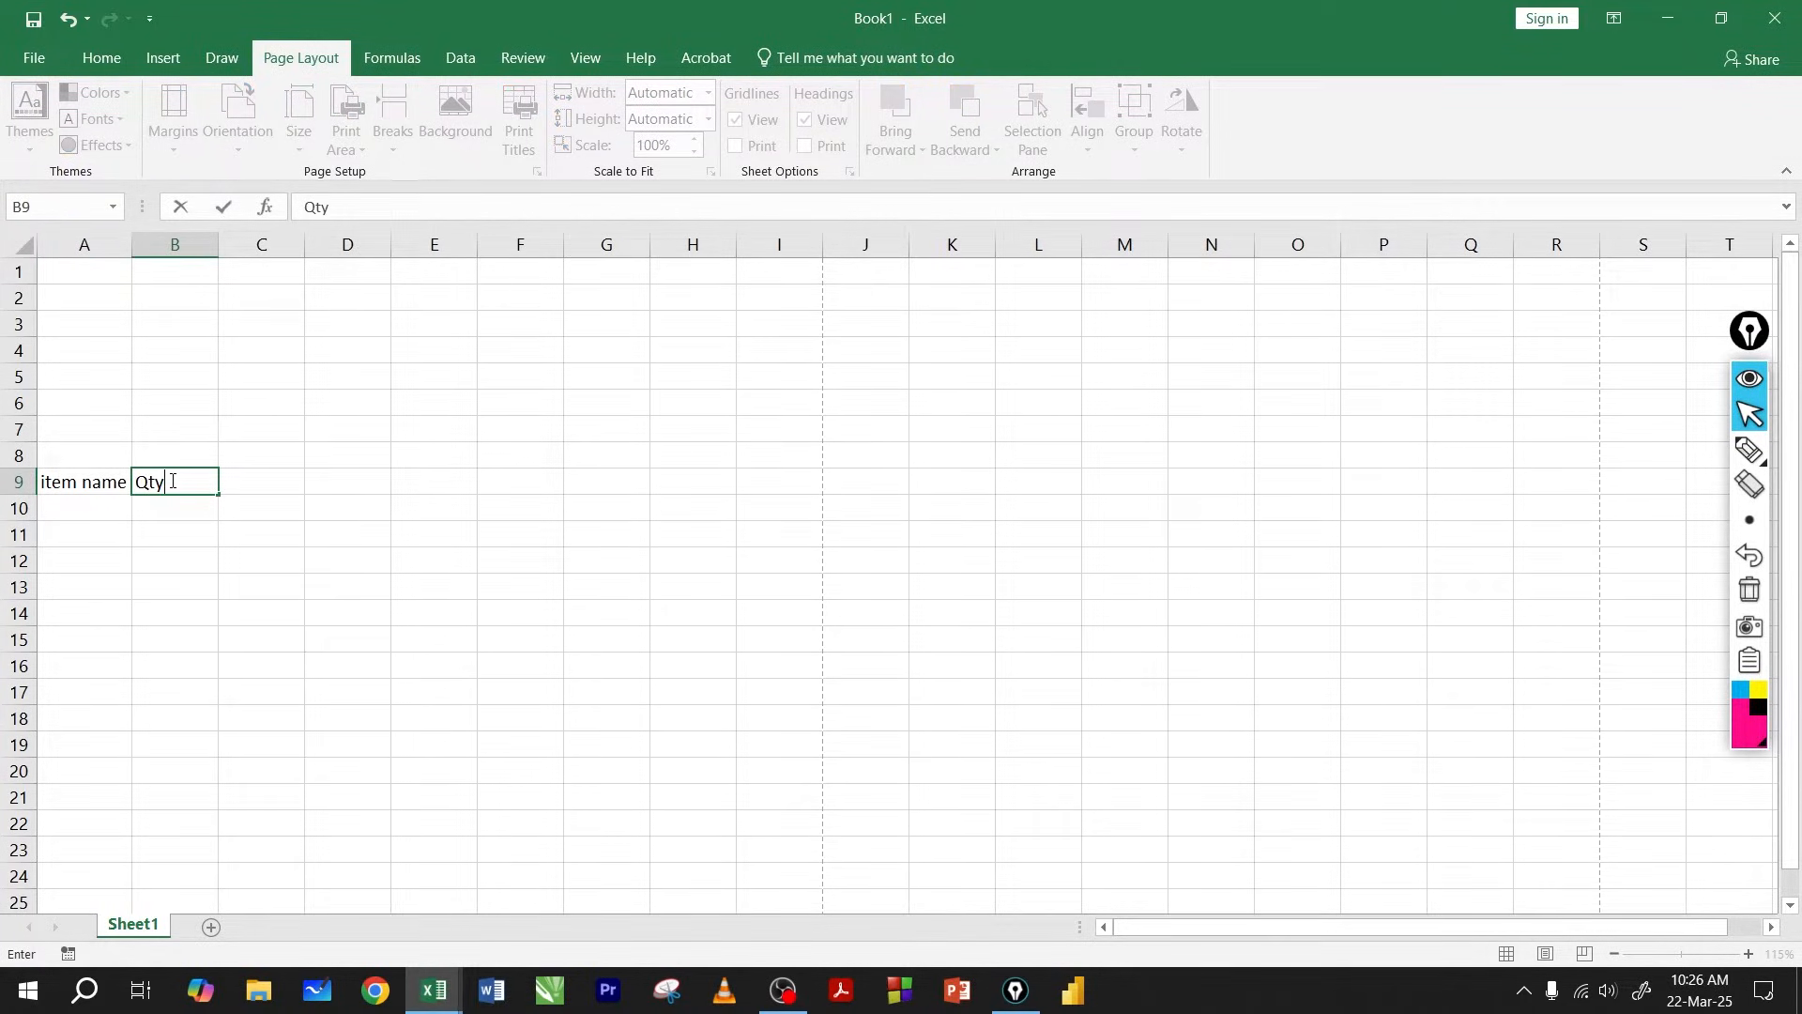
key(Tab)
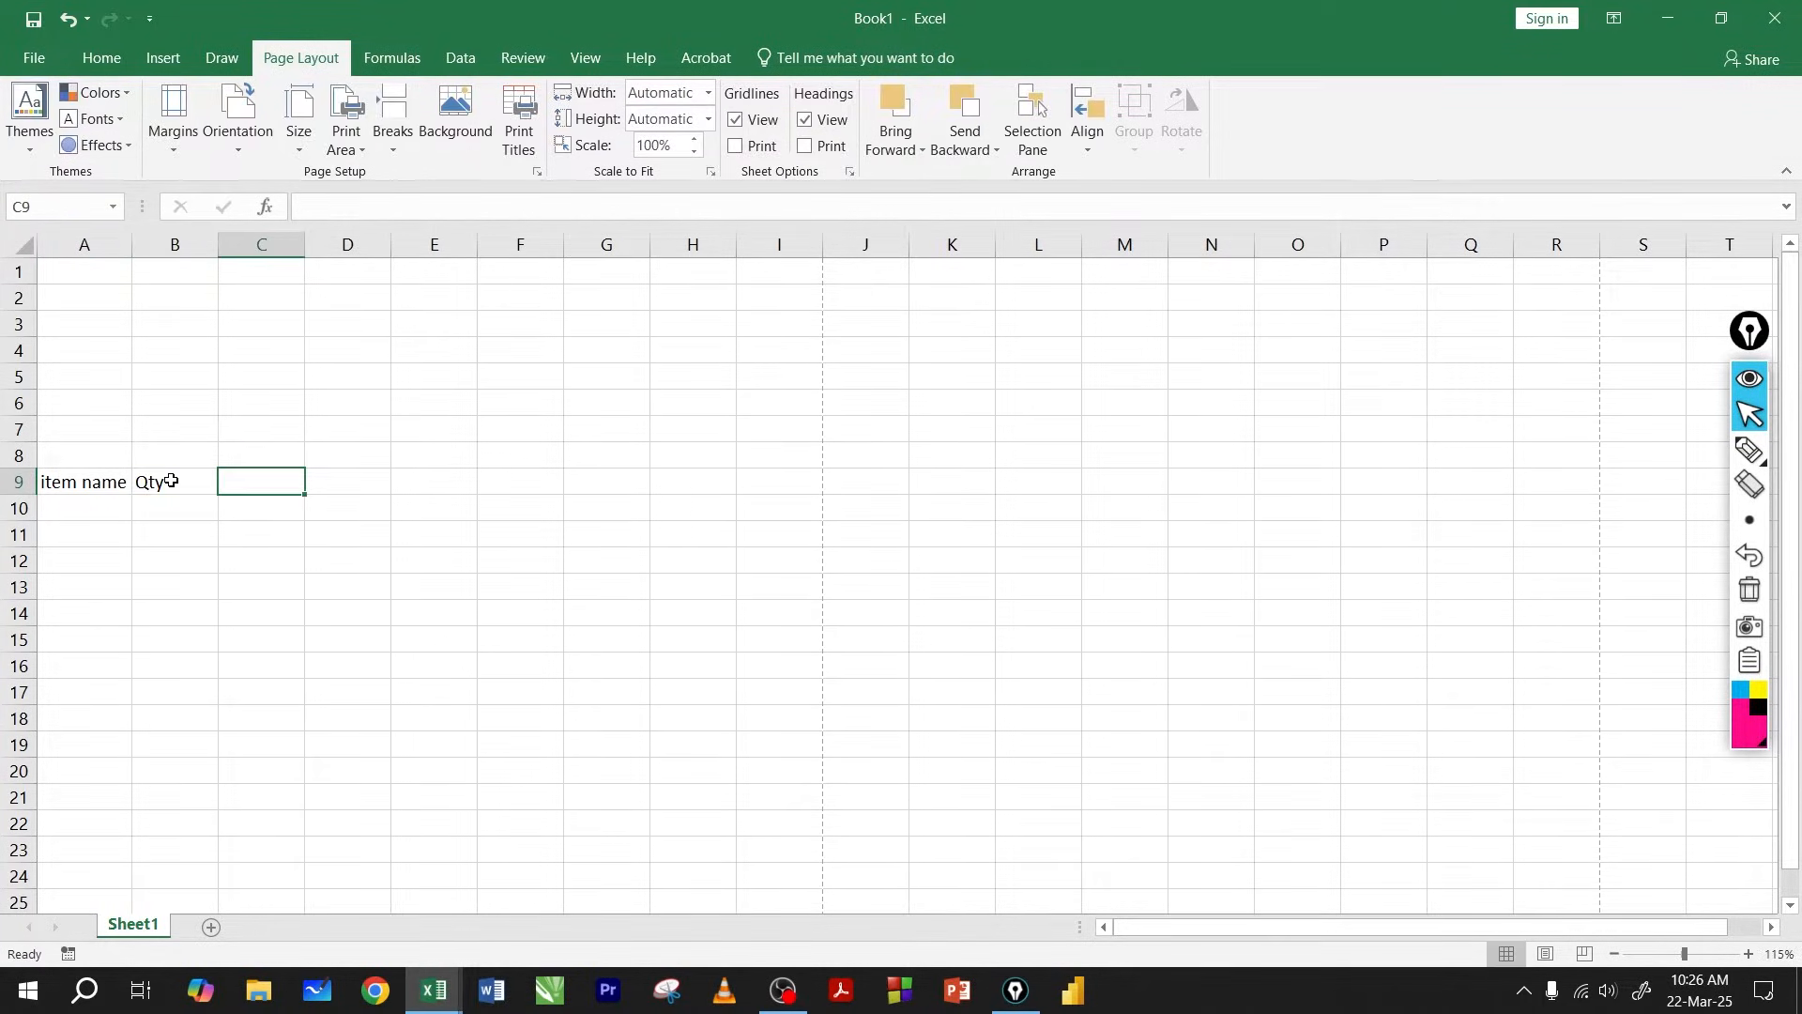
Fill C9:F9 with the headings Rate, Amount, GST and Total Amount.
text(Rate)
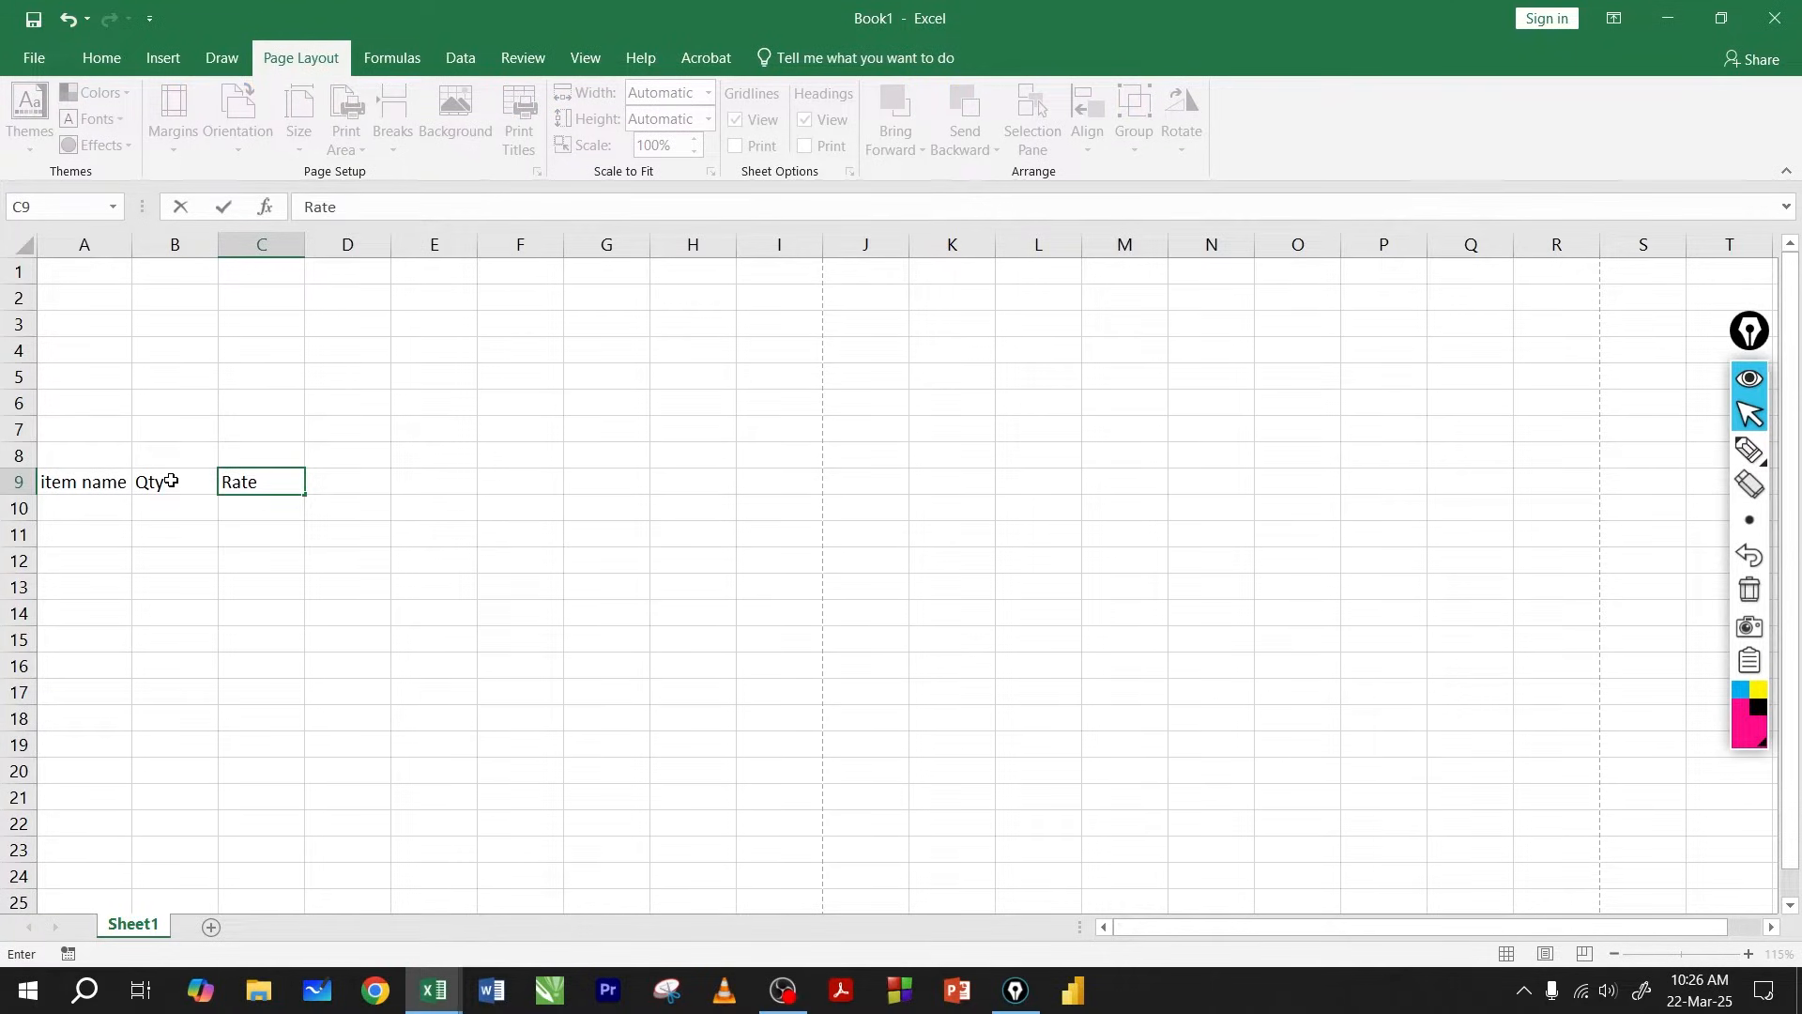
key(Tab)
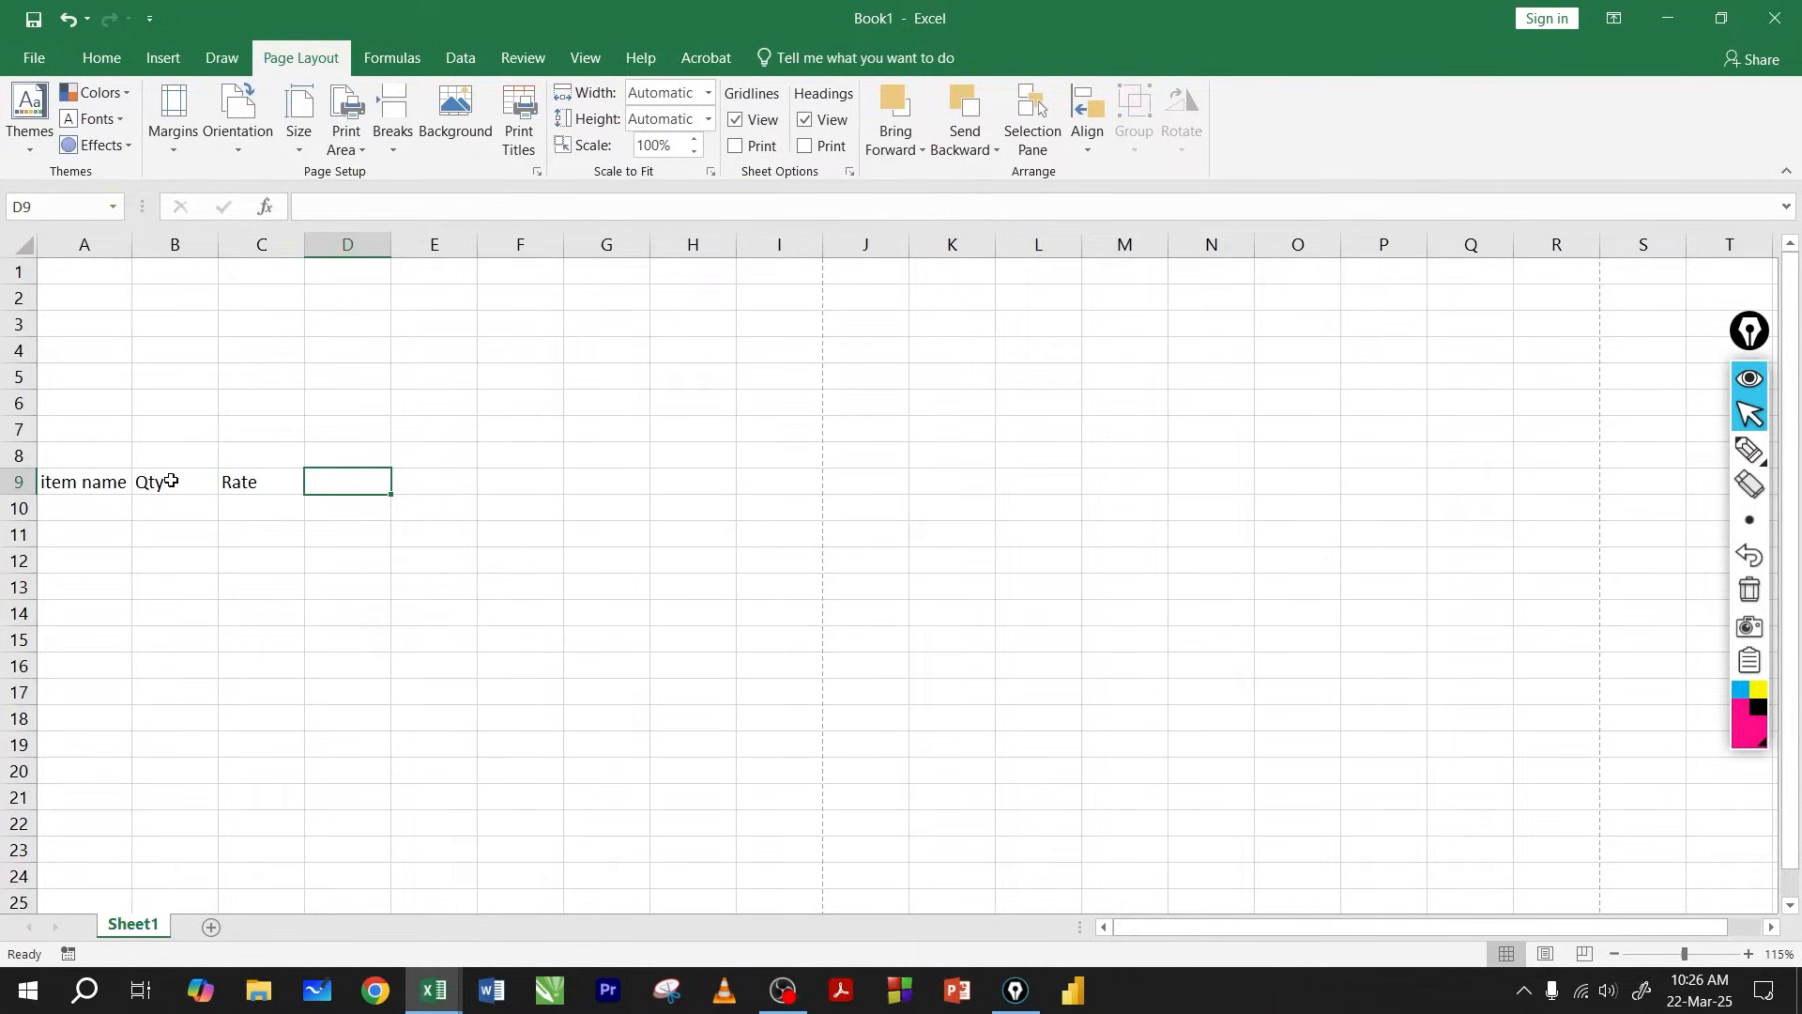
text(Amount)
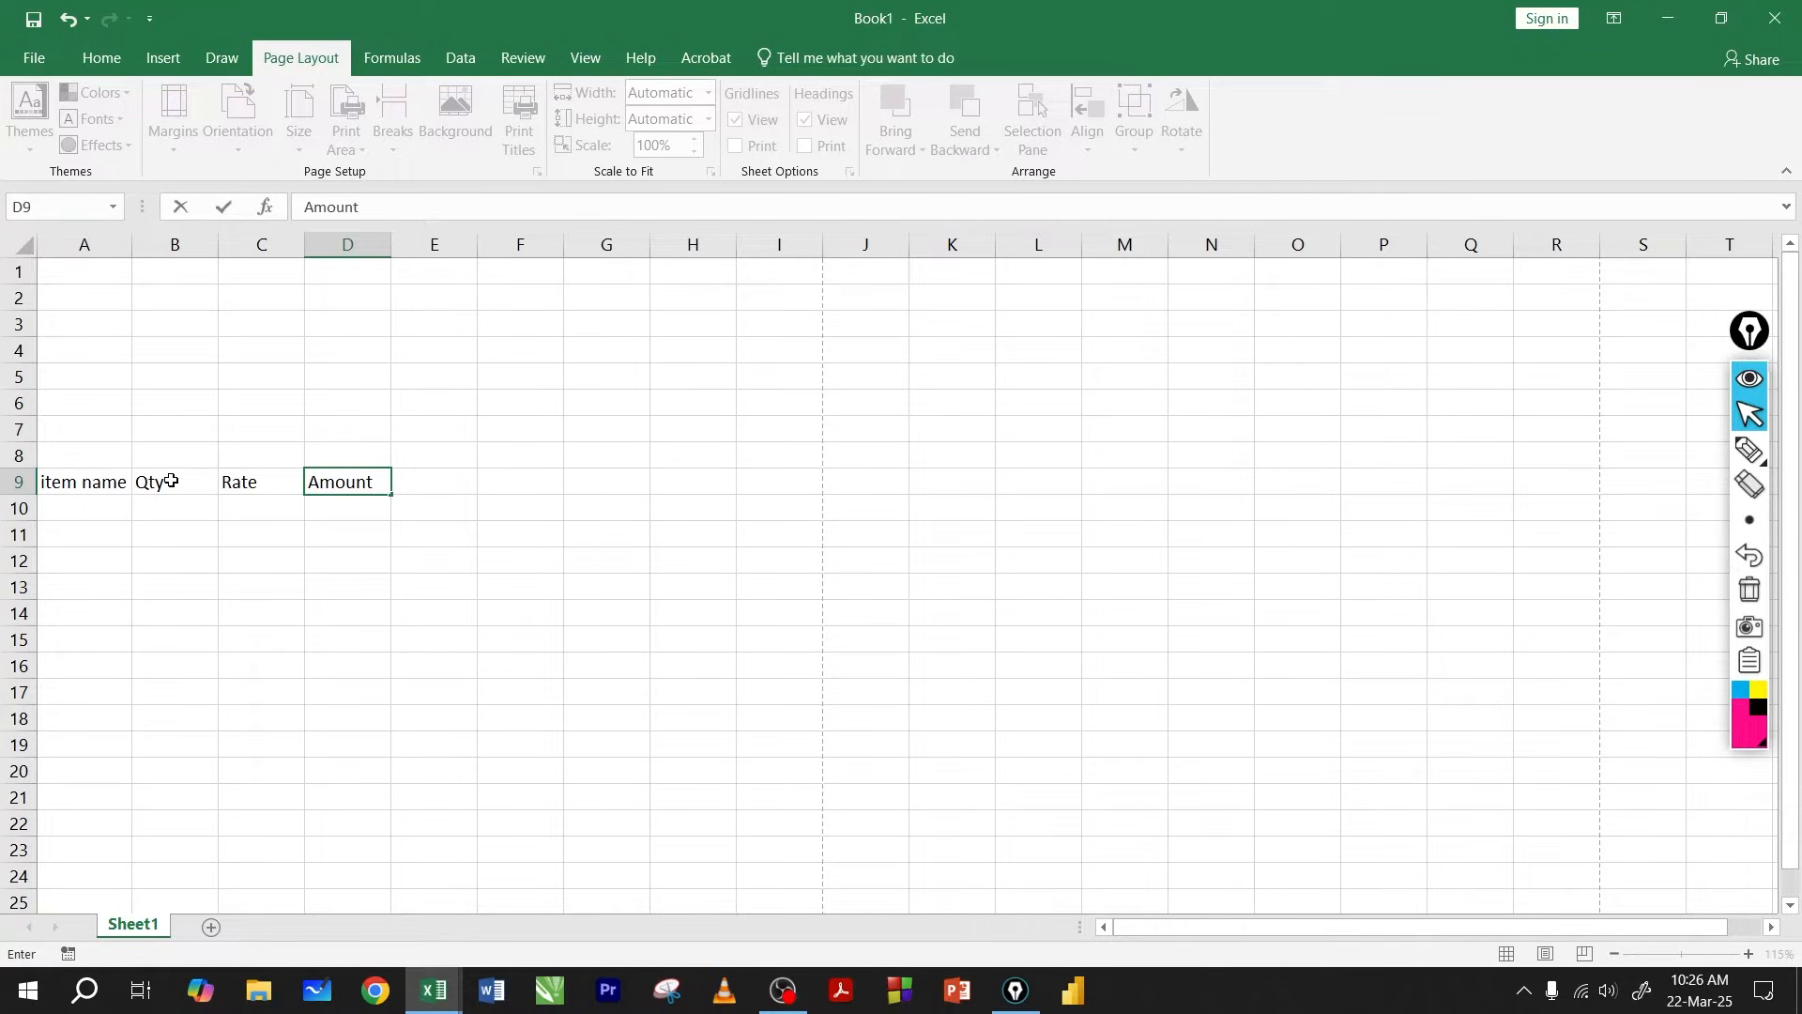
key(Tab)
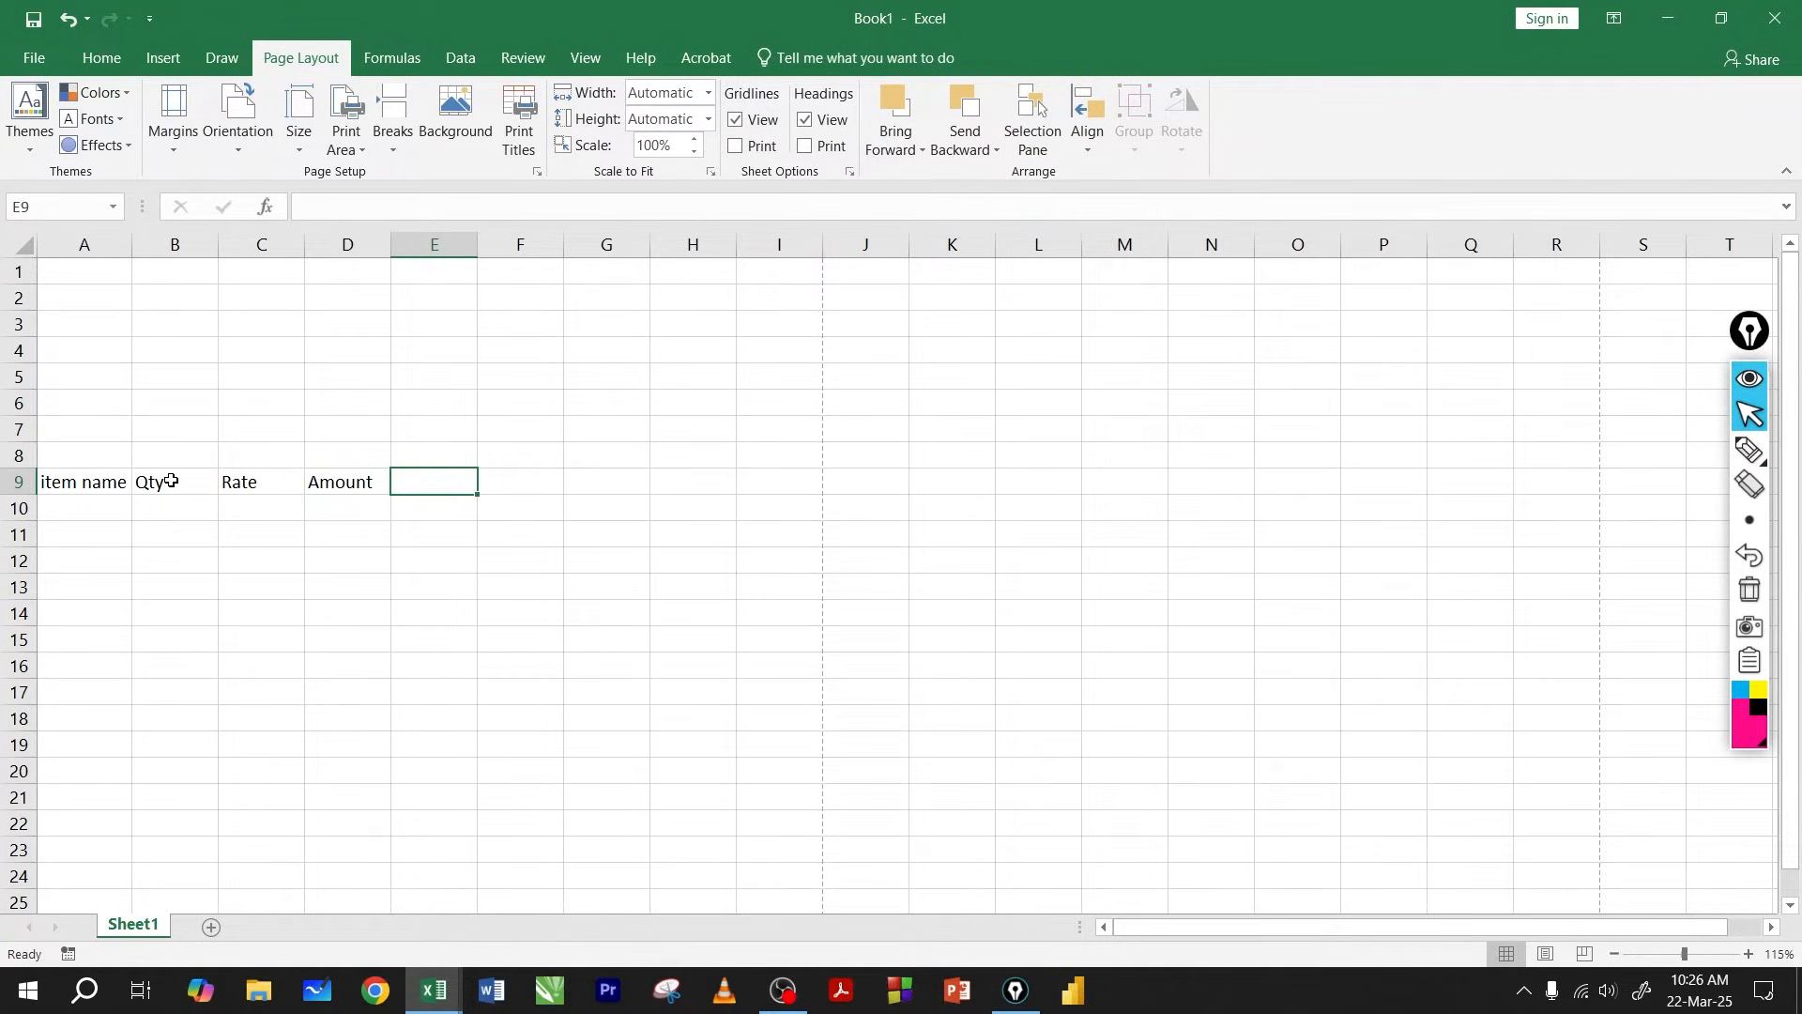
key(Down)
key(Left)
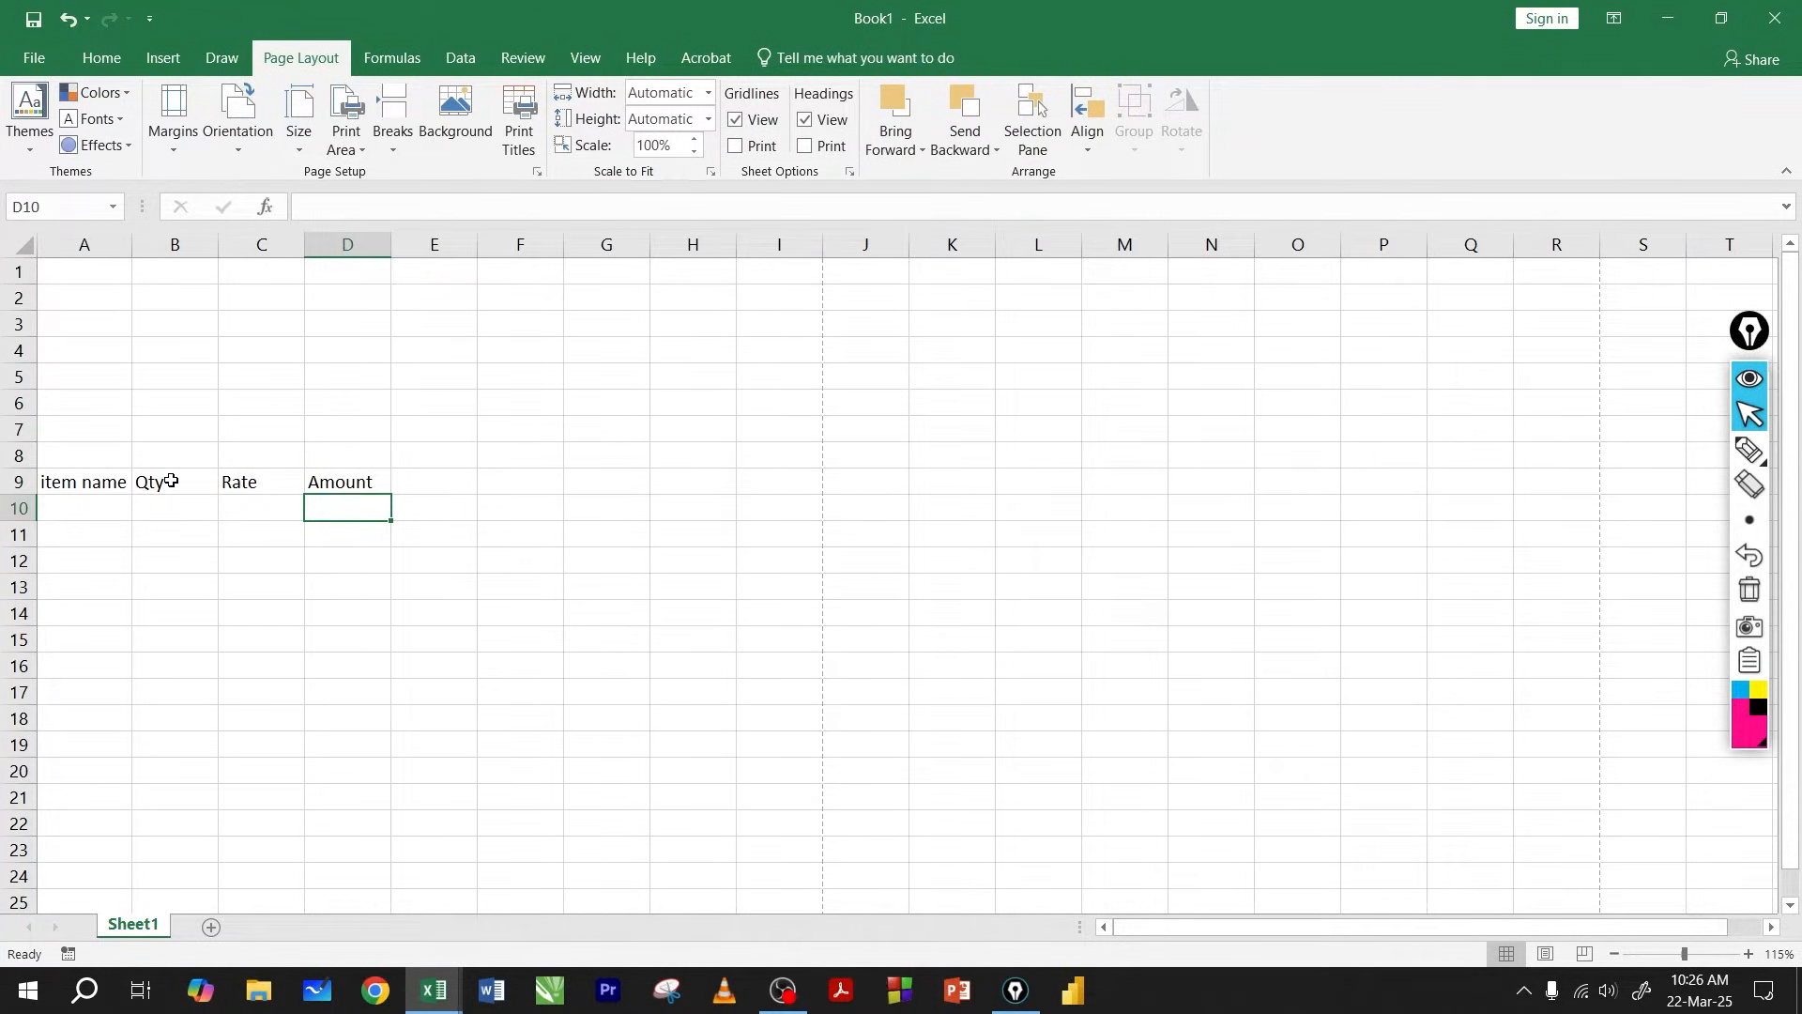
key(Right)
key(Up)
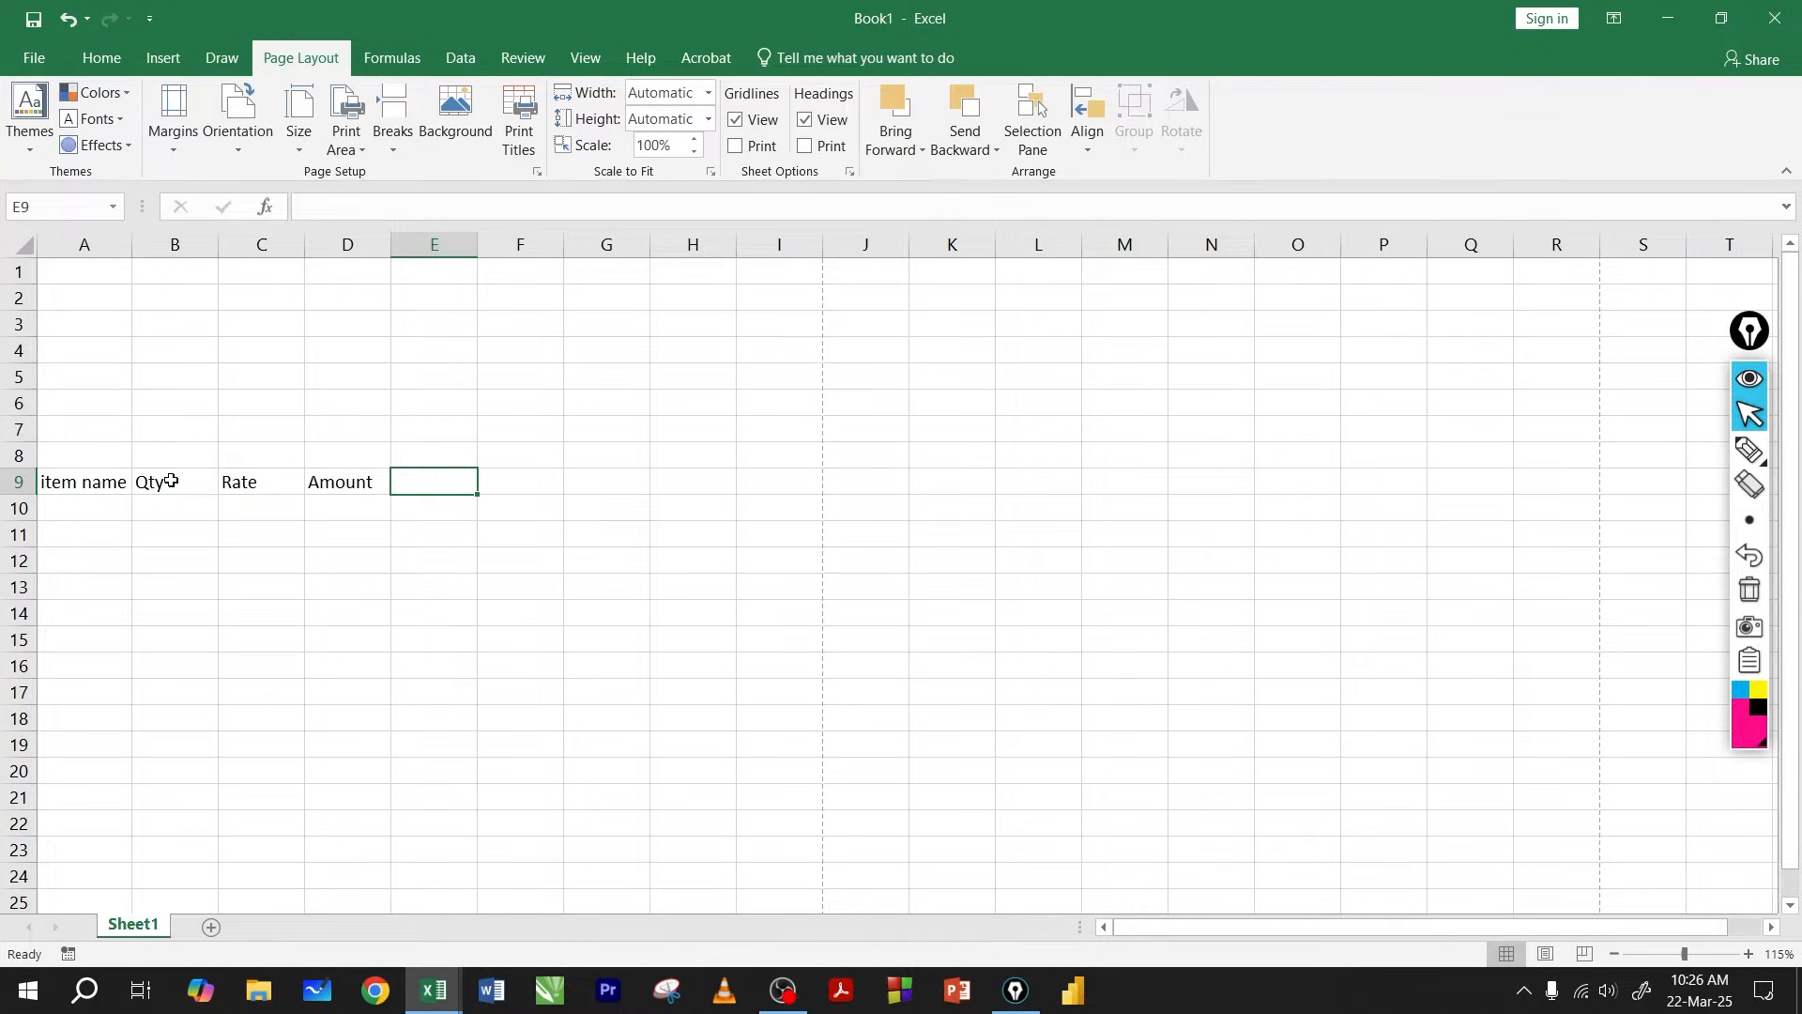
text(GST)
key(Tab)
text(T)
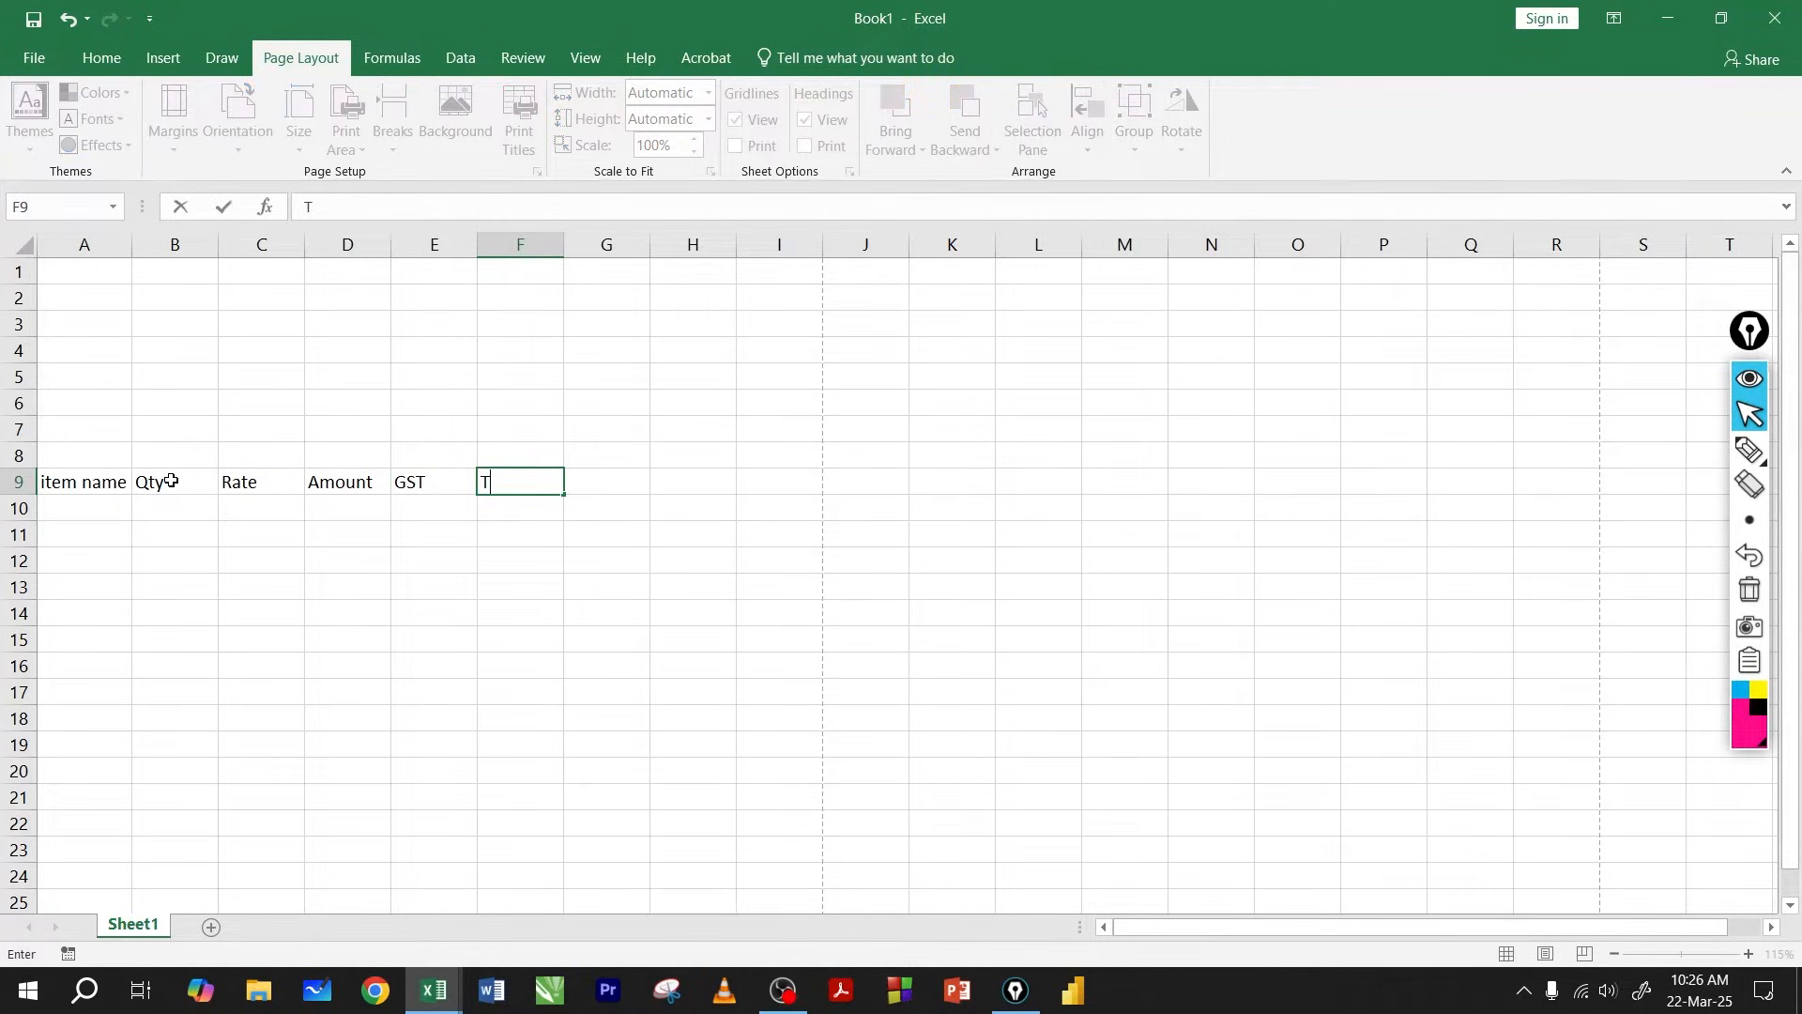
text(otal Amount)
key(Return)
key(Return)
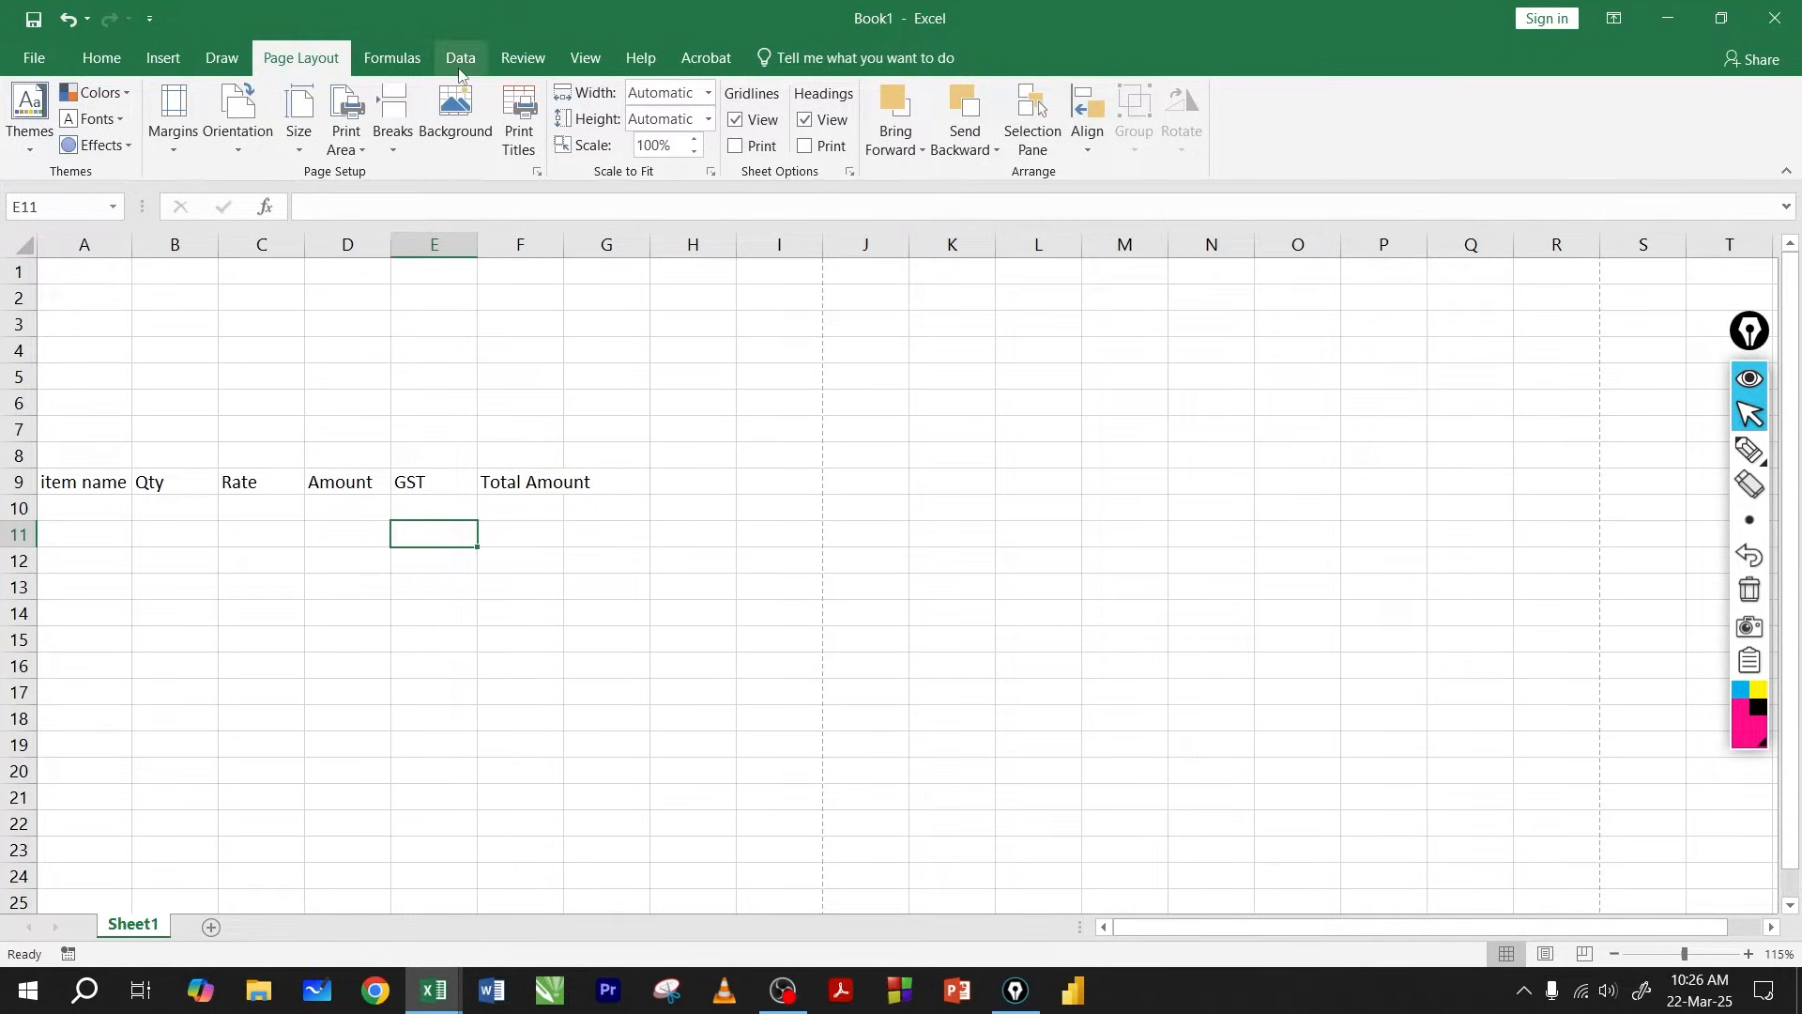
Widen column F so the Total Amount heading fits.
drag(109, 479, 516, 494)
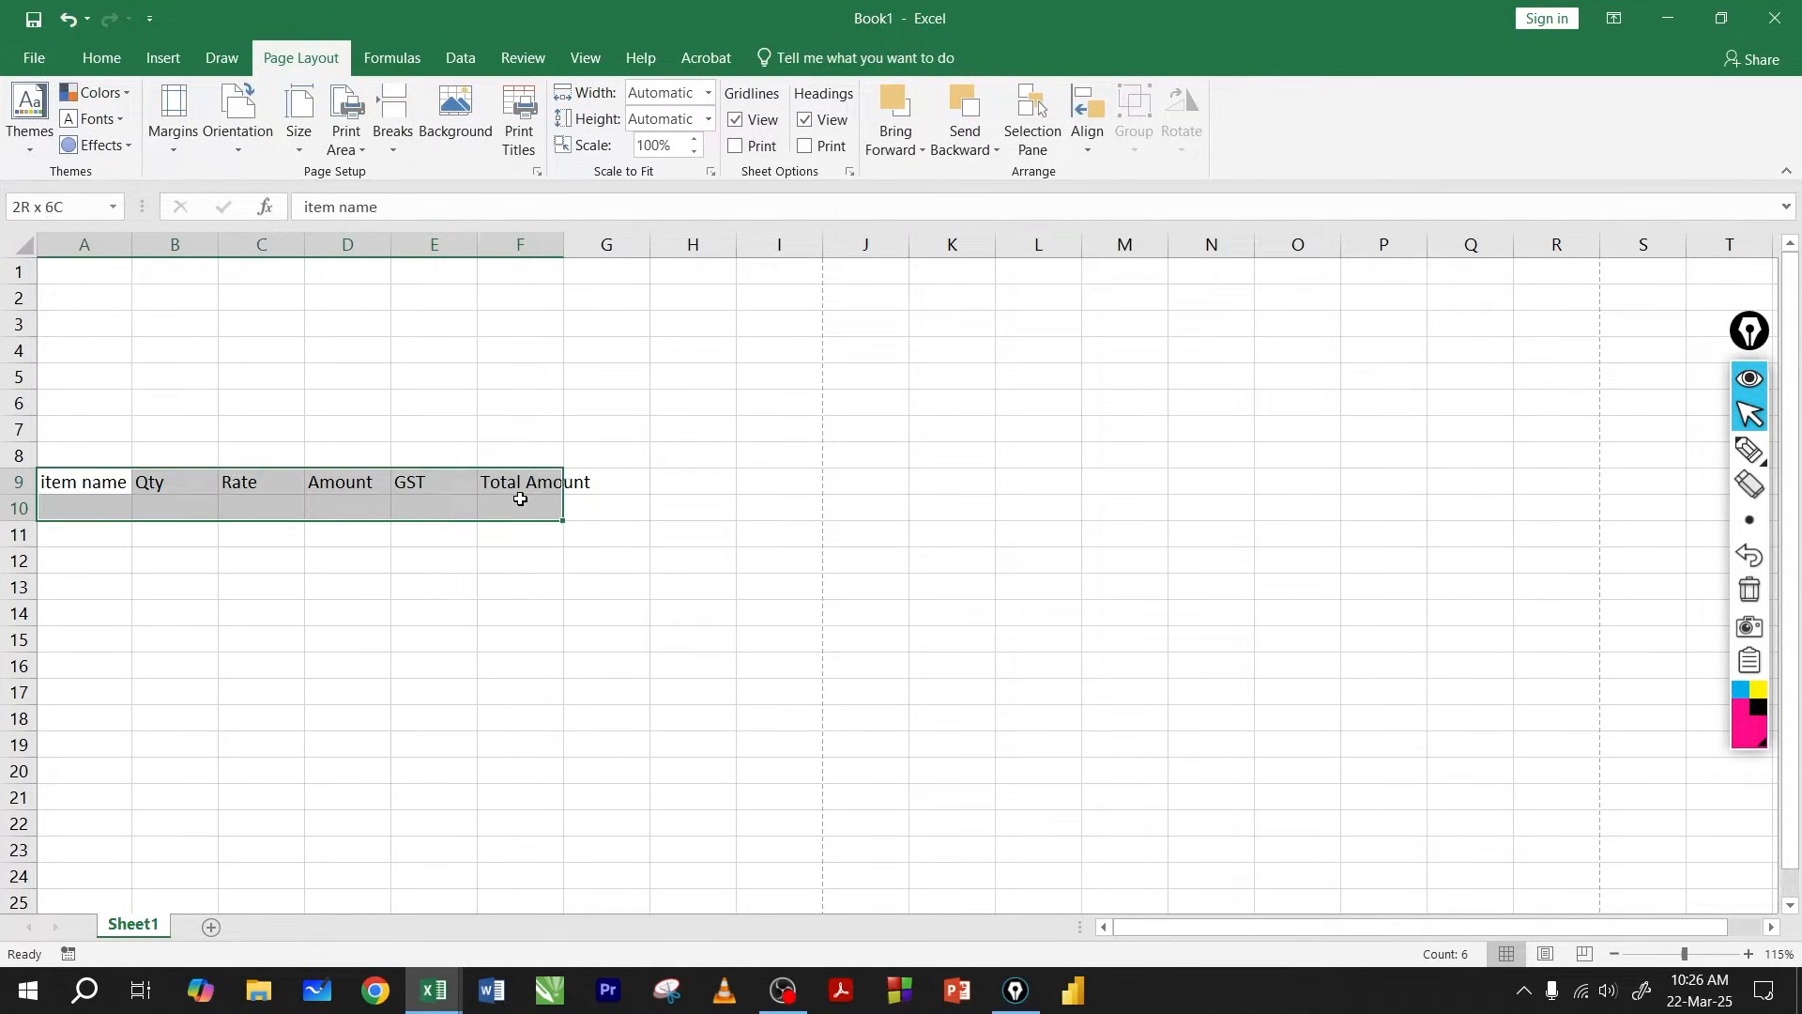
click(523, 535)
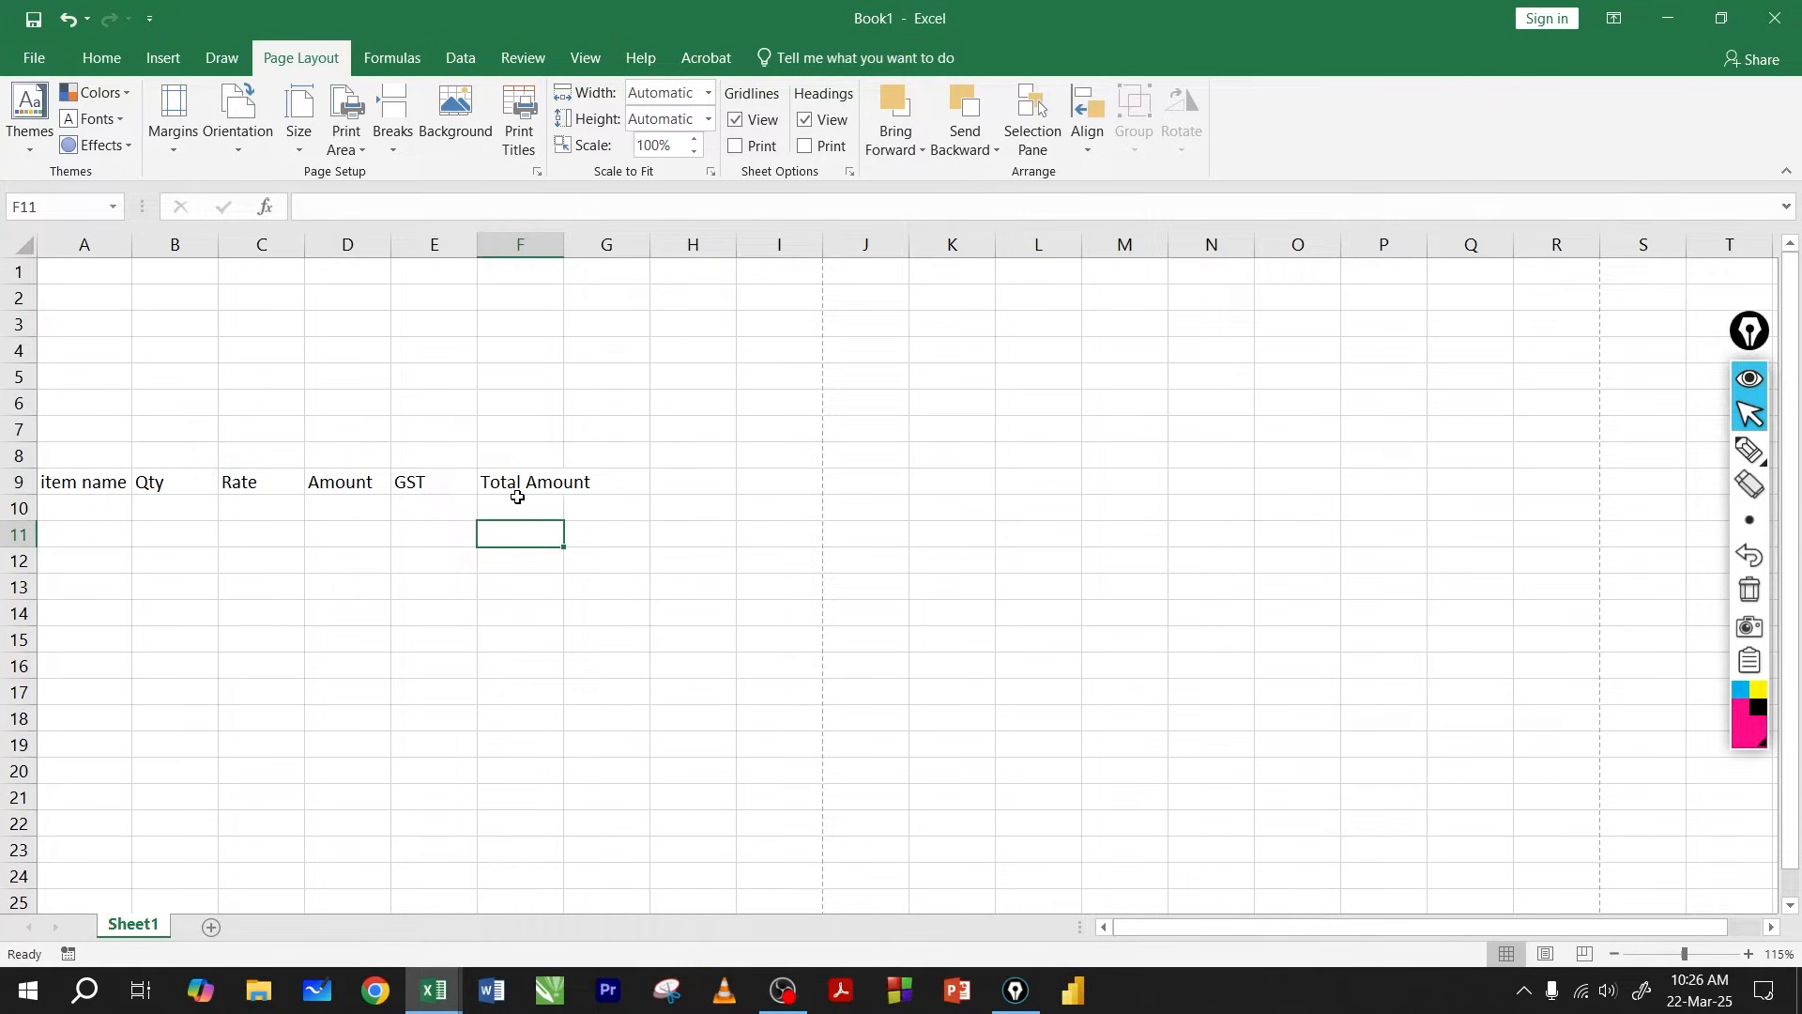
scroll(517, 497, up, 1)
click(582, 512)
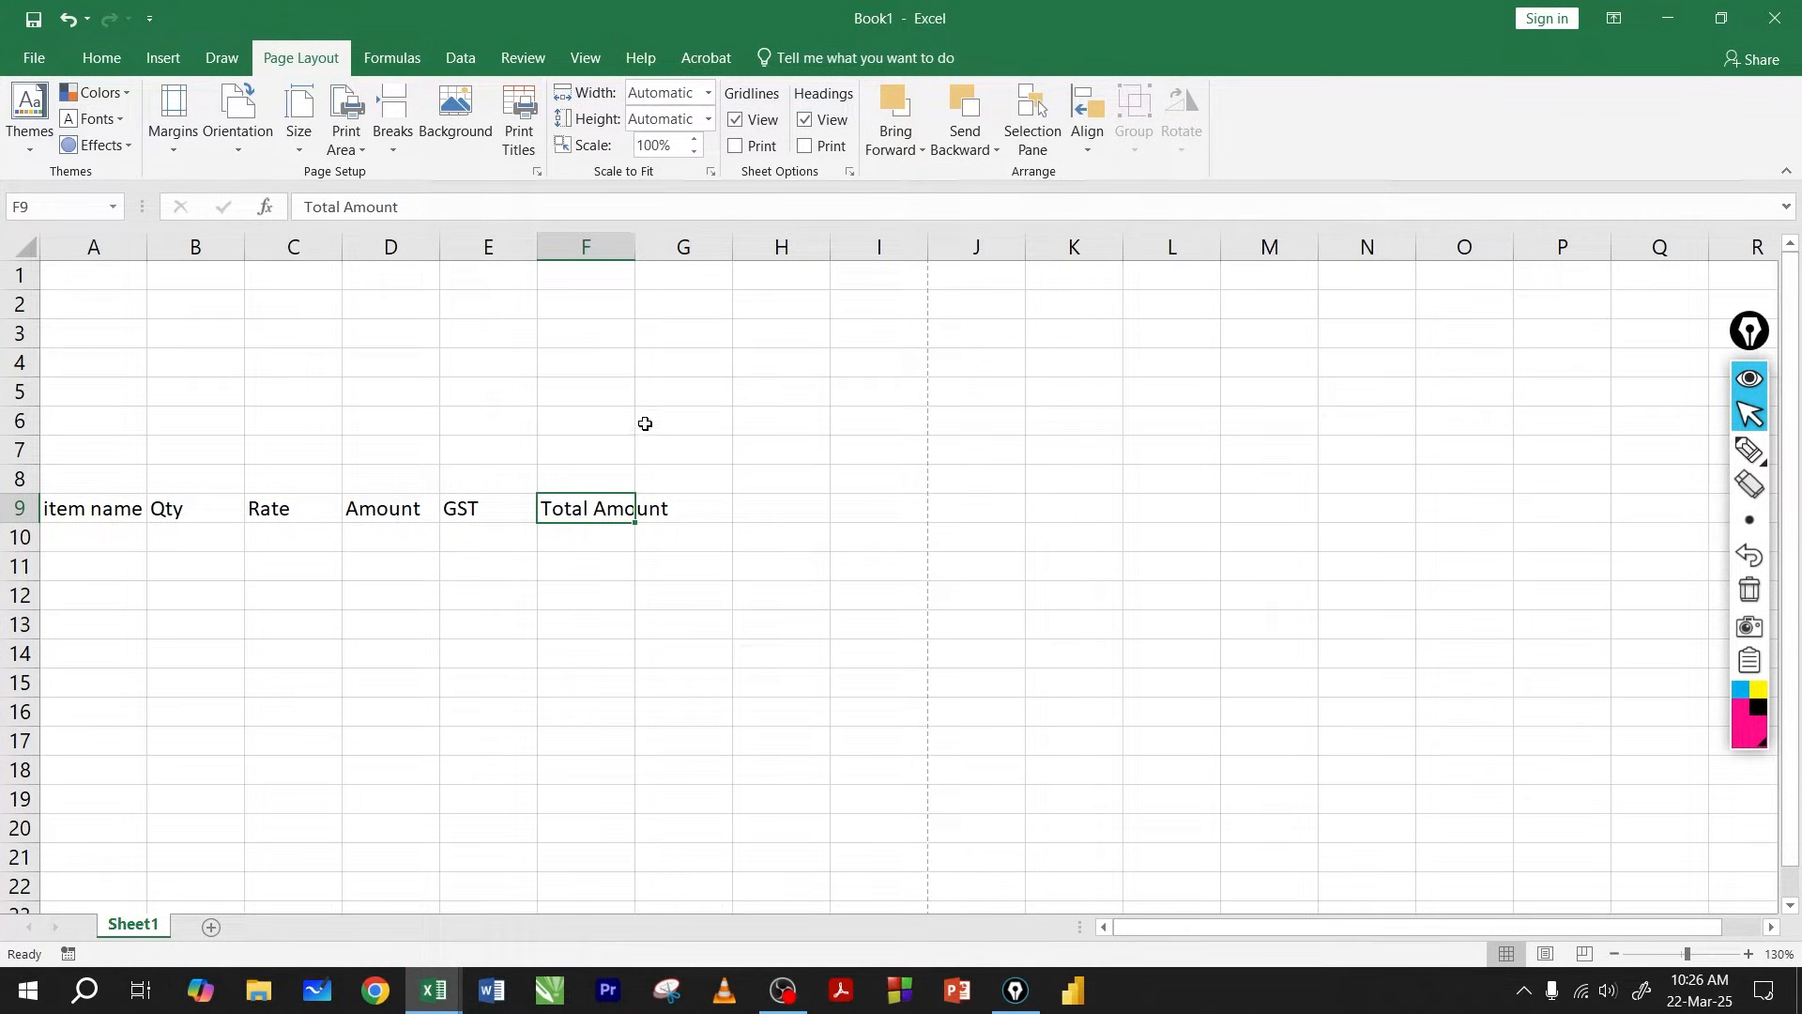
click(504, 515)
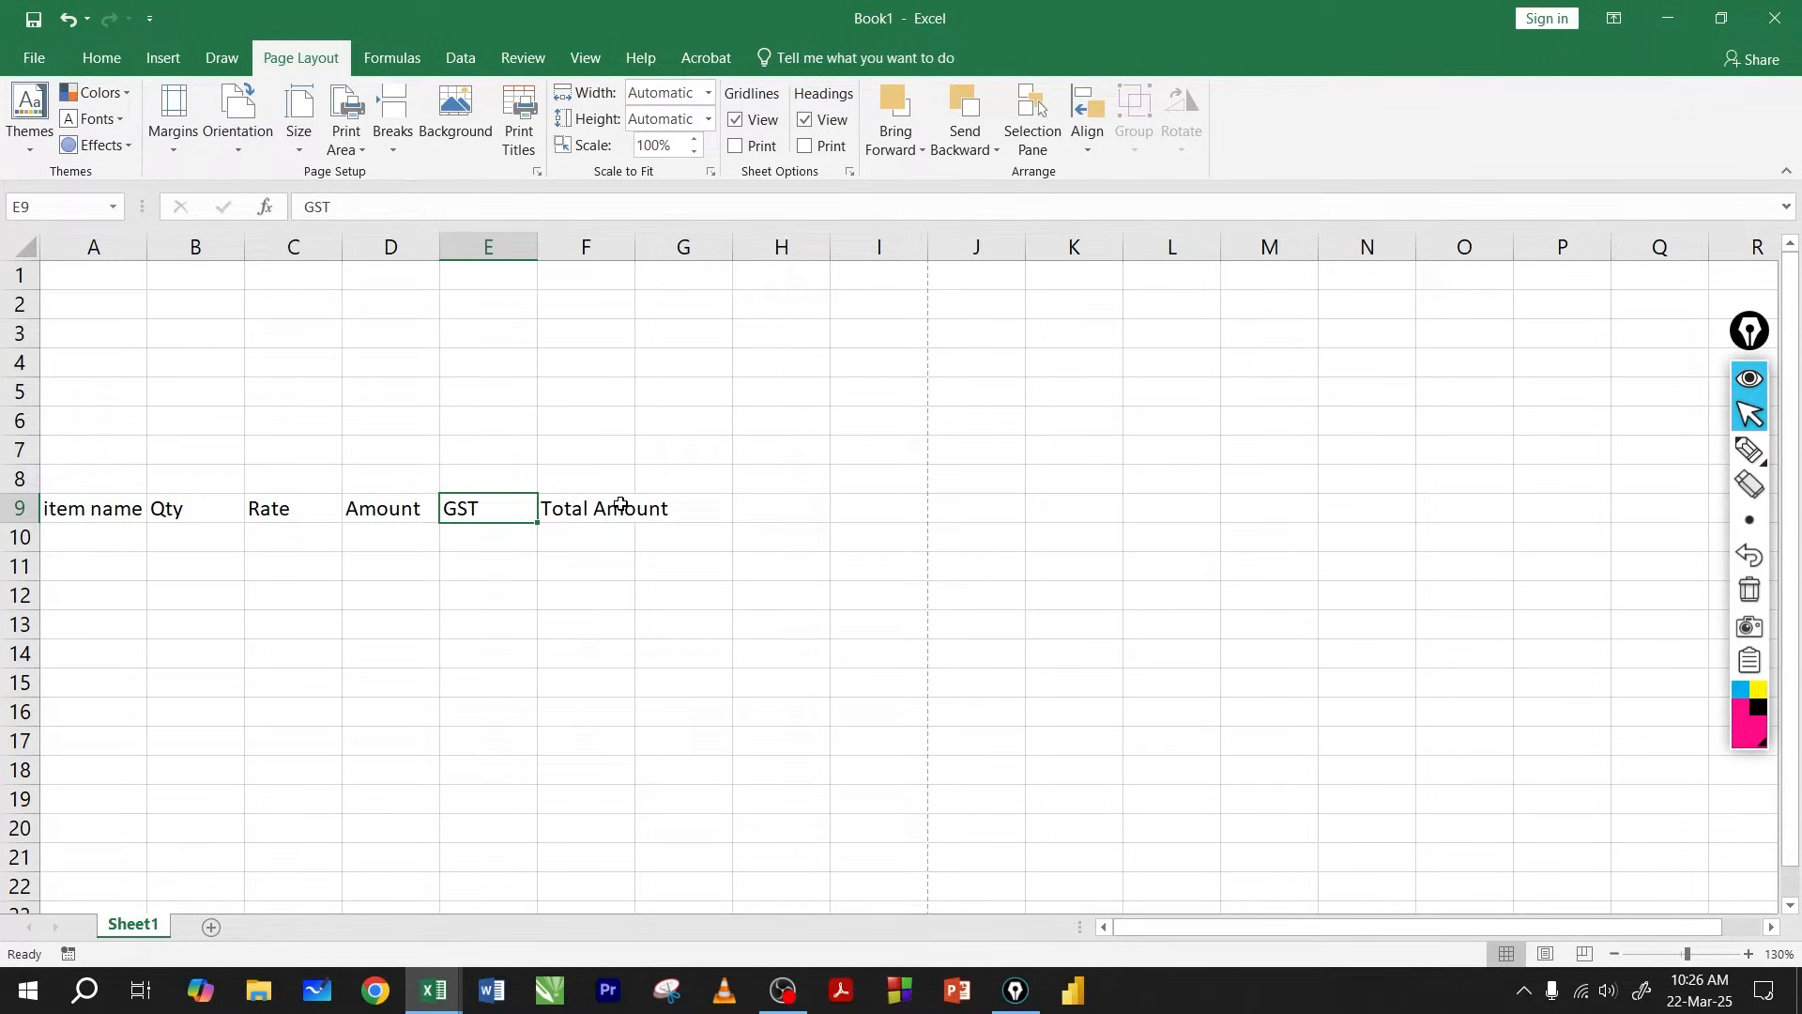
click(586, 507)
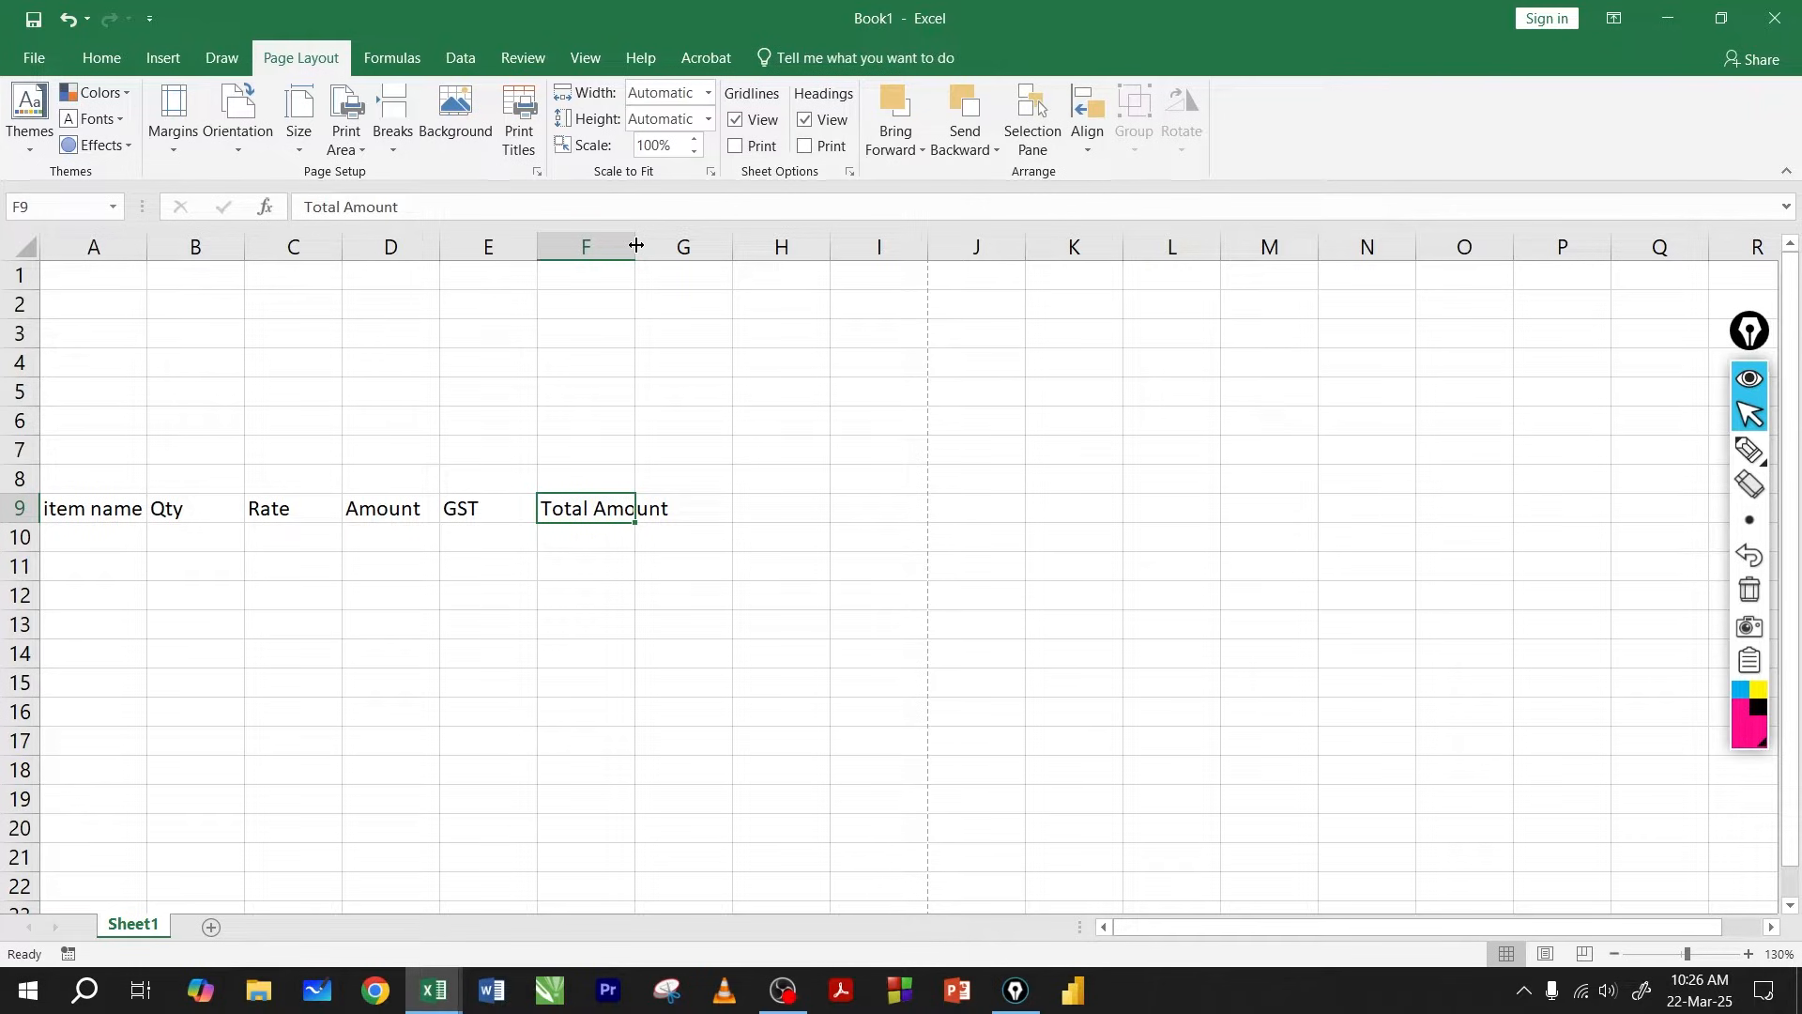
drag(635, 245, 675, 246)
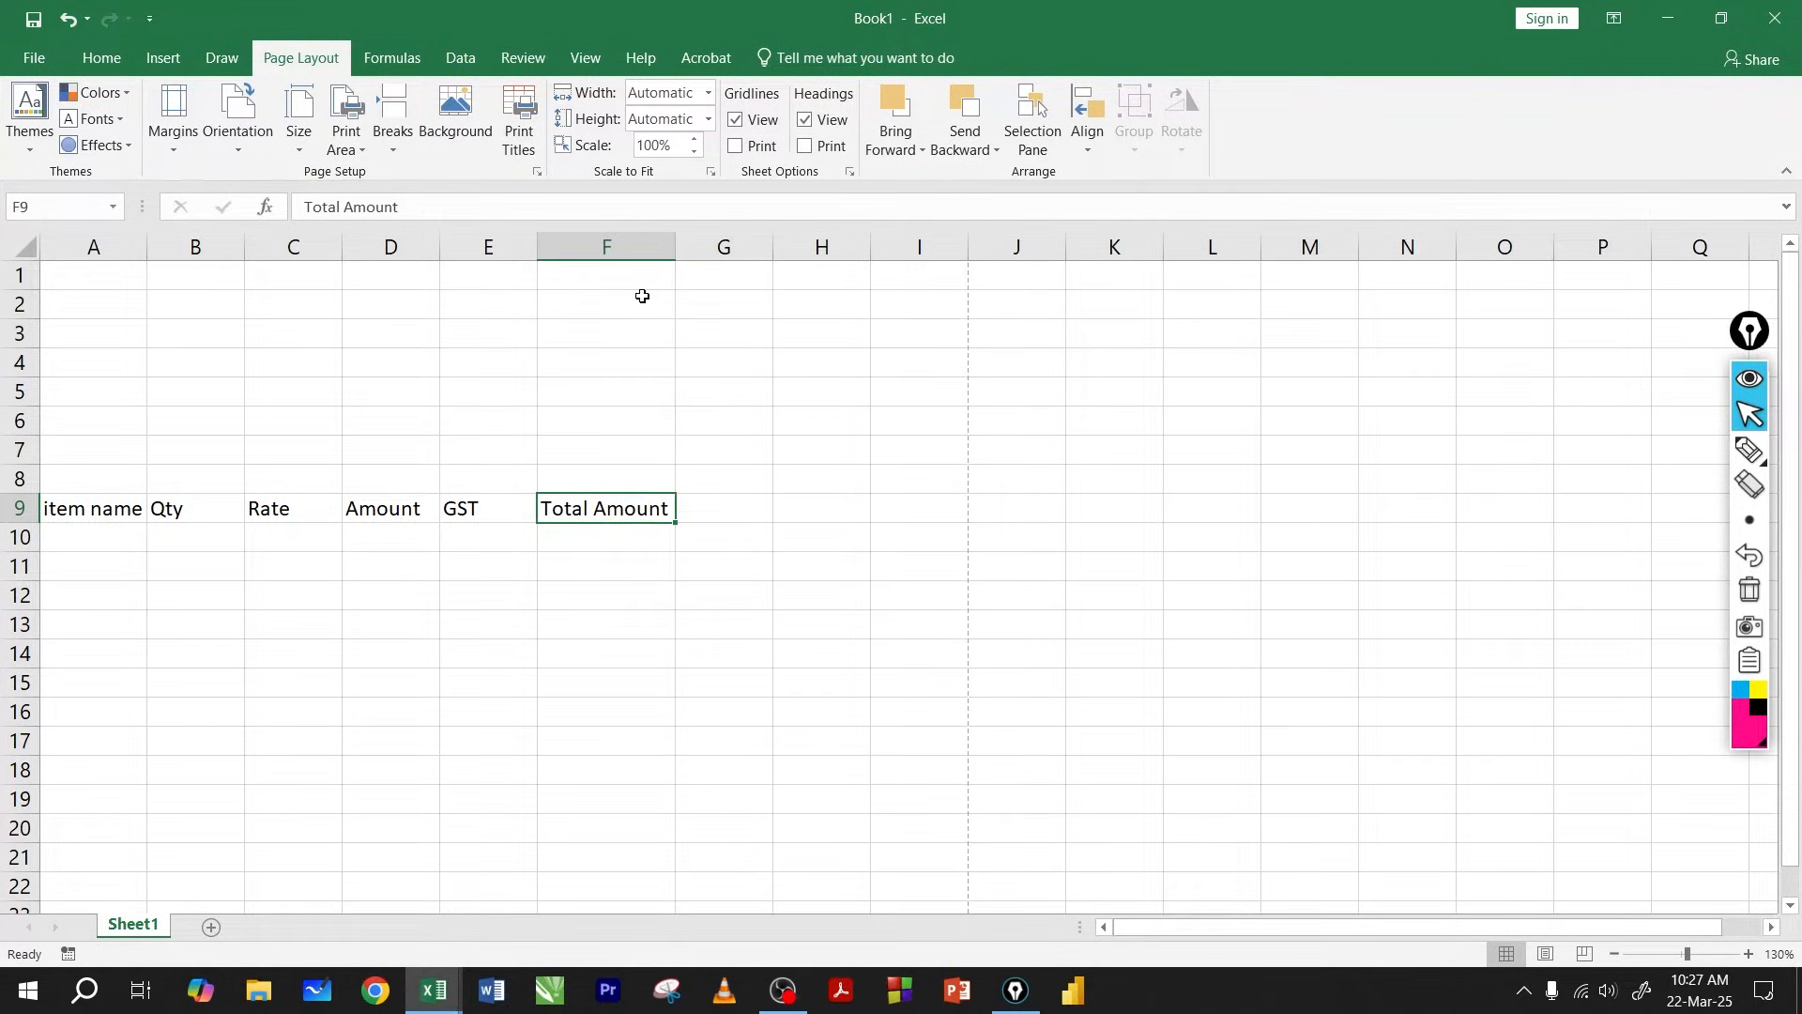
click(600, 569)
click(605, 514)
mouse_move(674, 247)
mouse_down()
mouse_move(632, 246)
mouse_move(683, 255)
mouse_up()
Widen column D slightly and make column A much wider for item names.
click(379, 498)
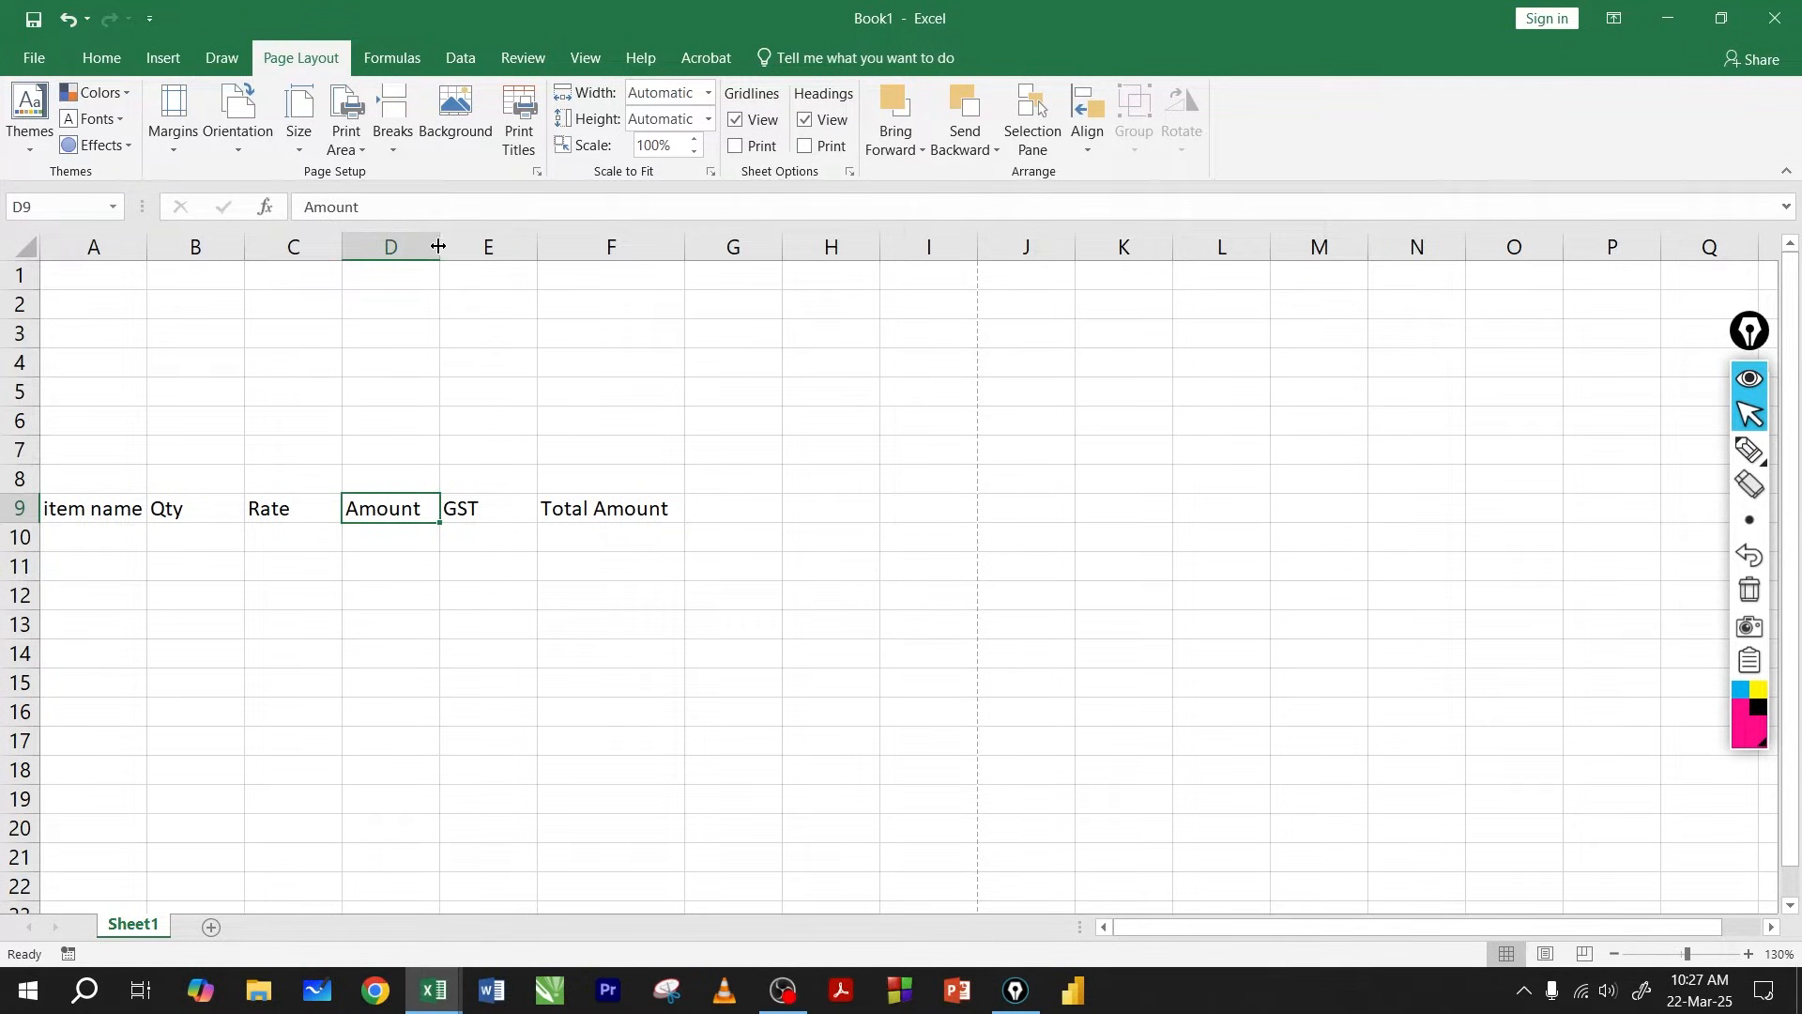
drag(438, 246, 352, 246)
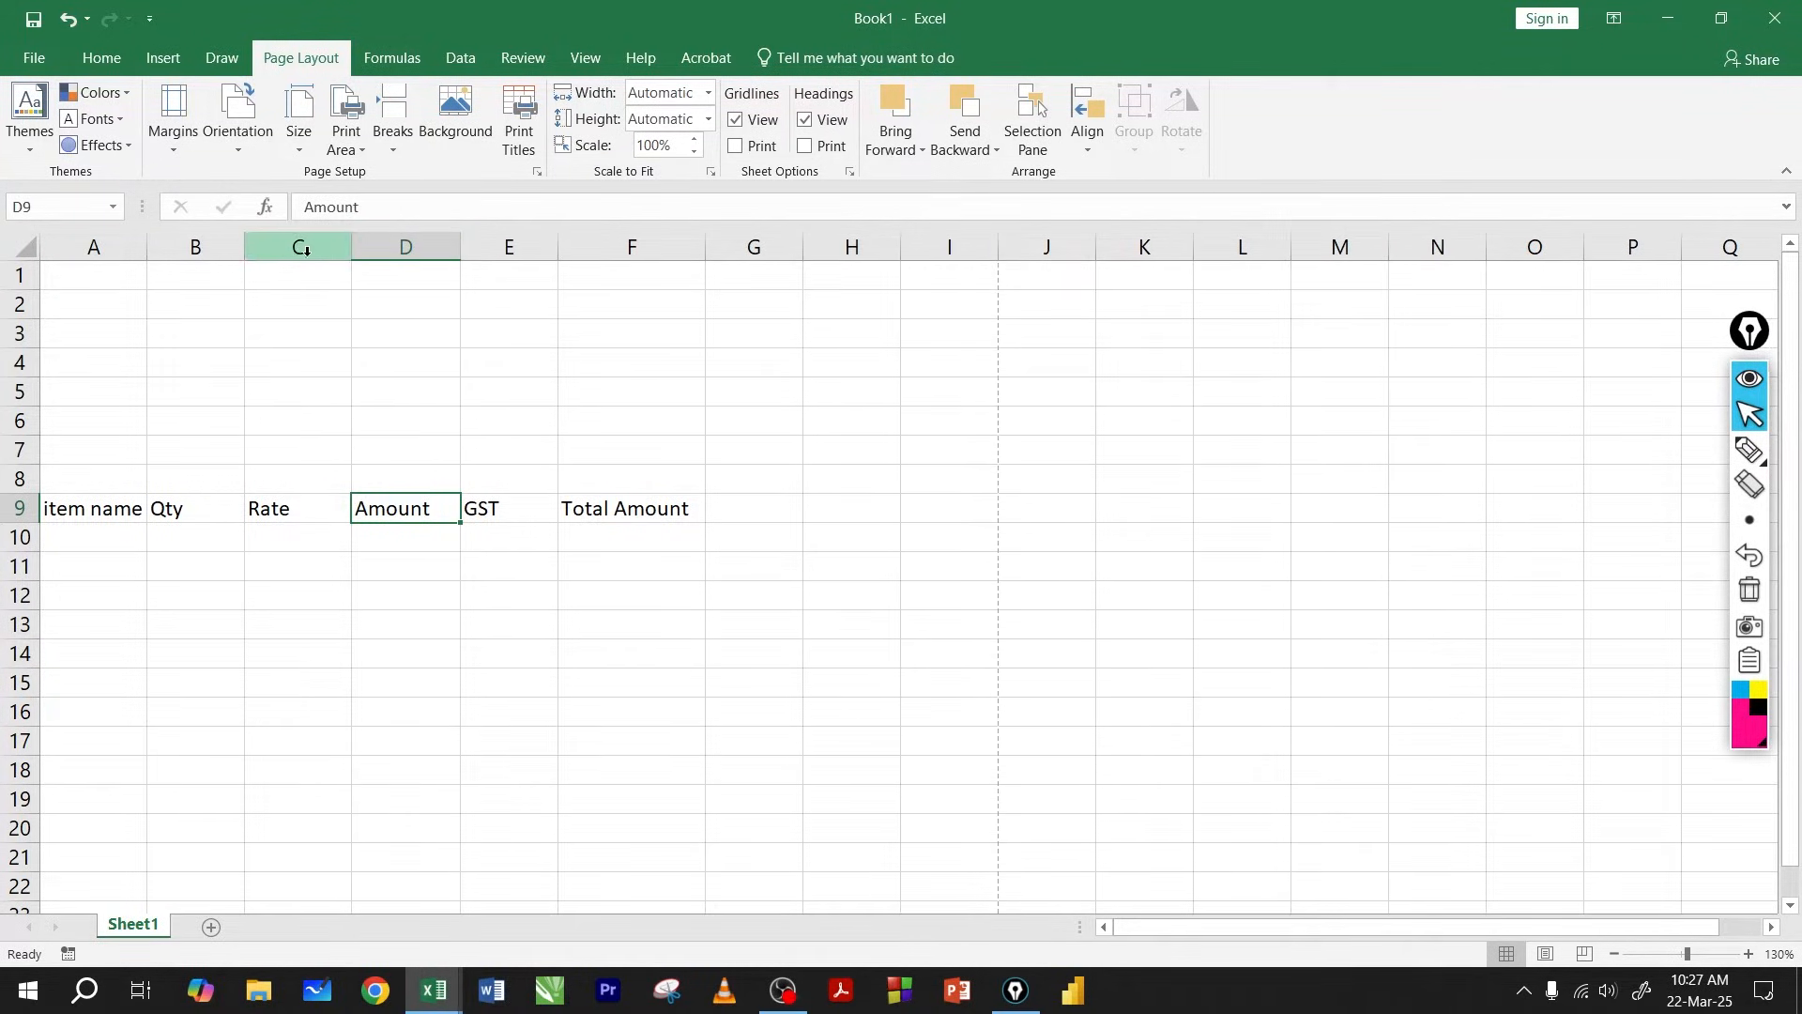
drag(93, 534, 93, 674)
click(101, 536)
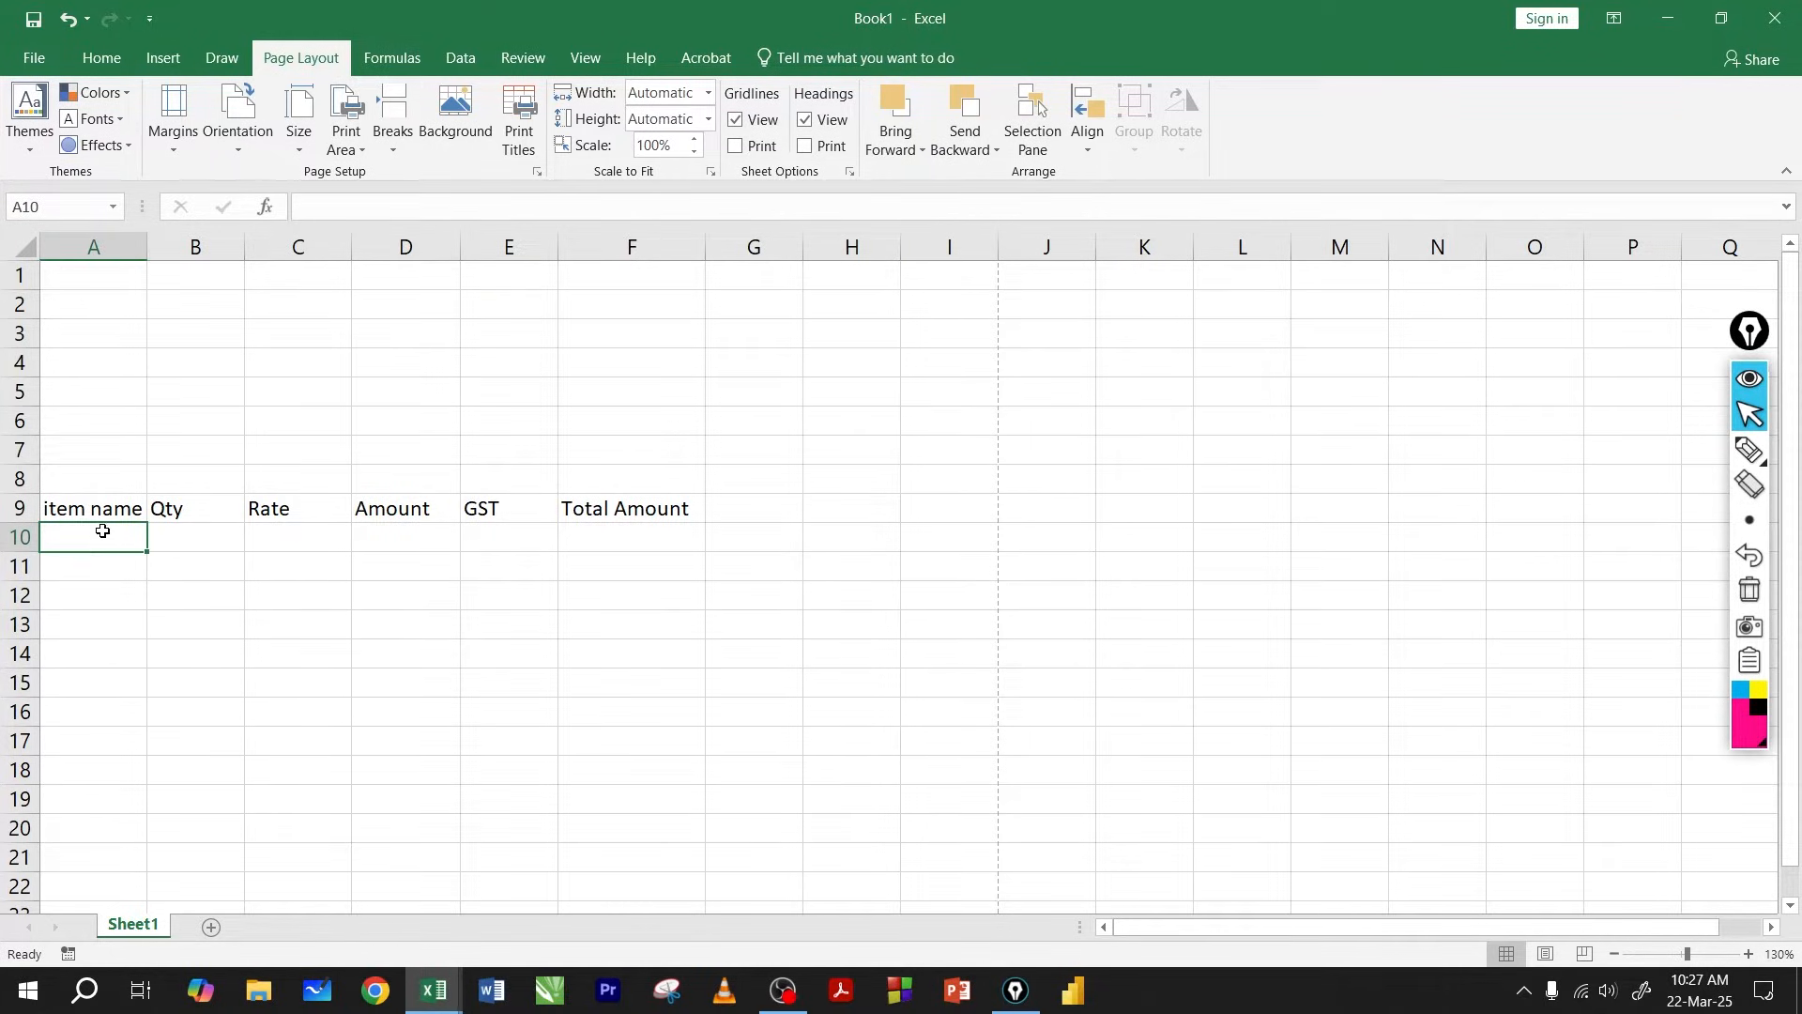
drag(147, 245, 343, 247)
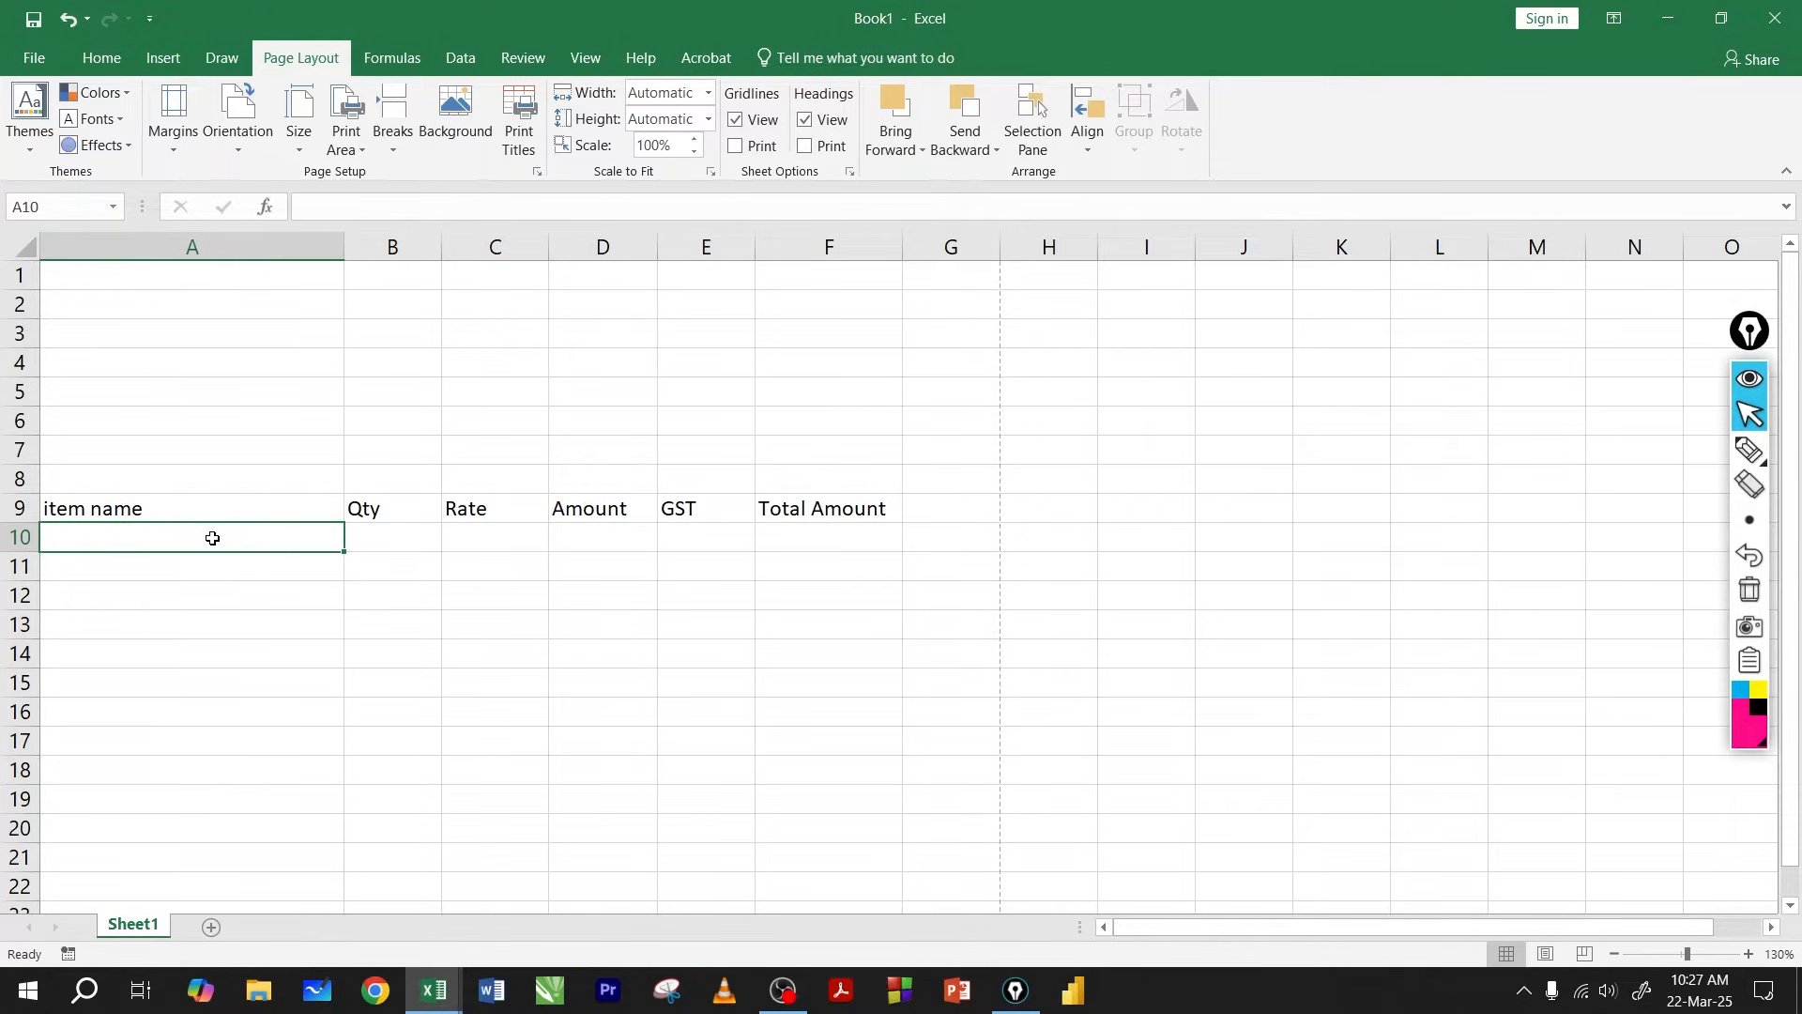
Select the empty cells under each heading, then the A1:F5 shop header area.
drag(212, 538, 161, 744)
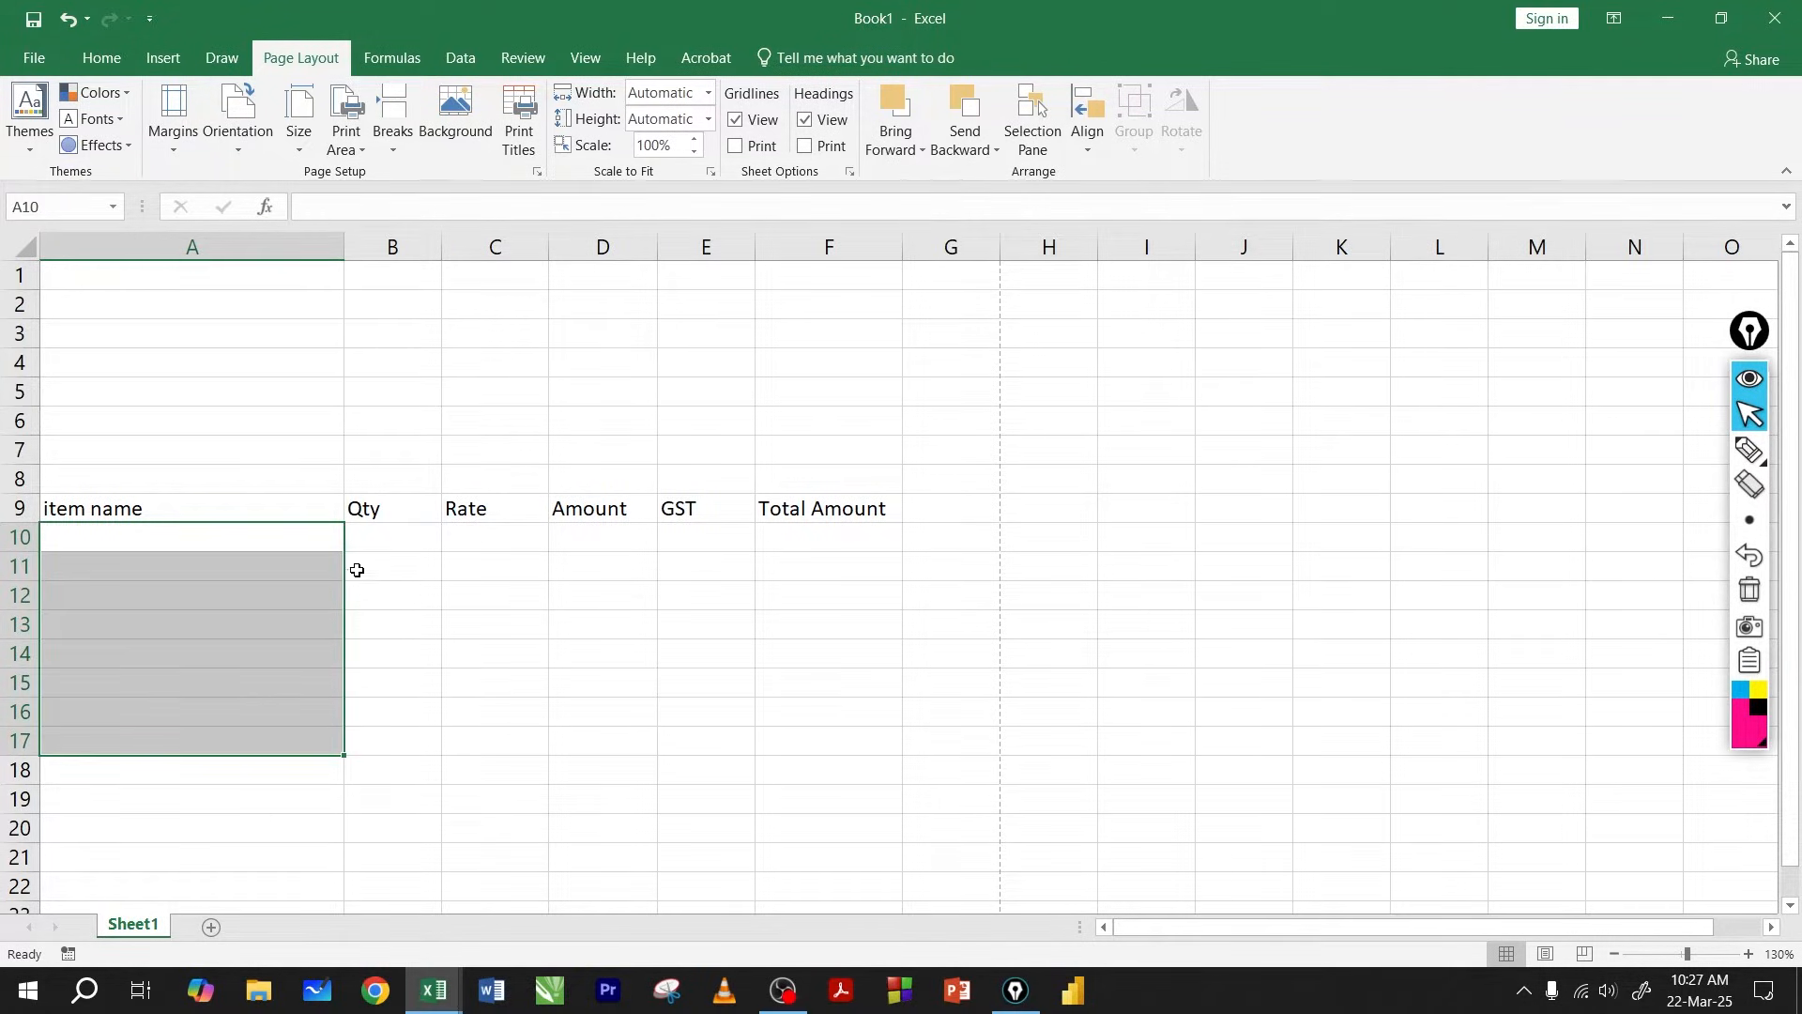
drag(286, 547, 262, 696)
drag(379, 542, 377, 671)
drag(477, 566, 495, 682)
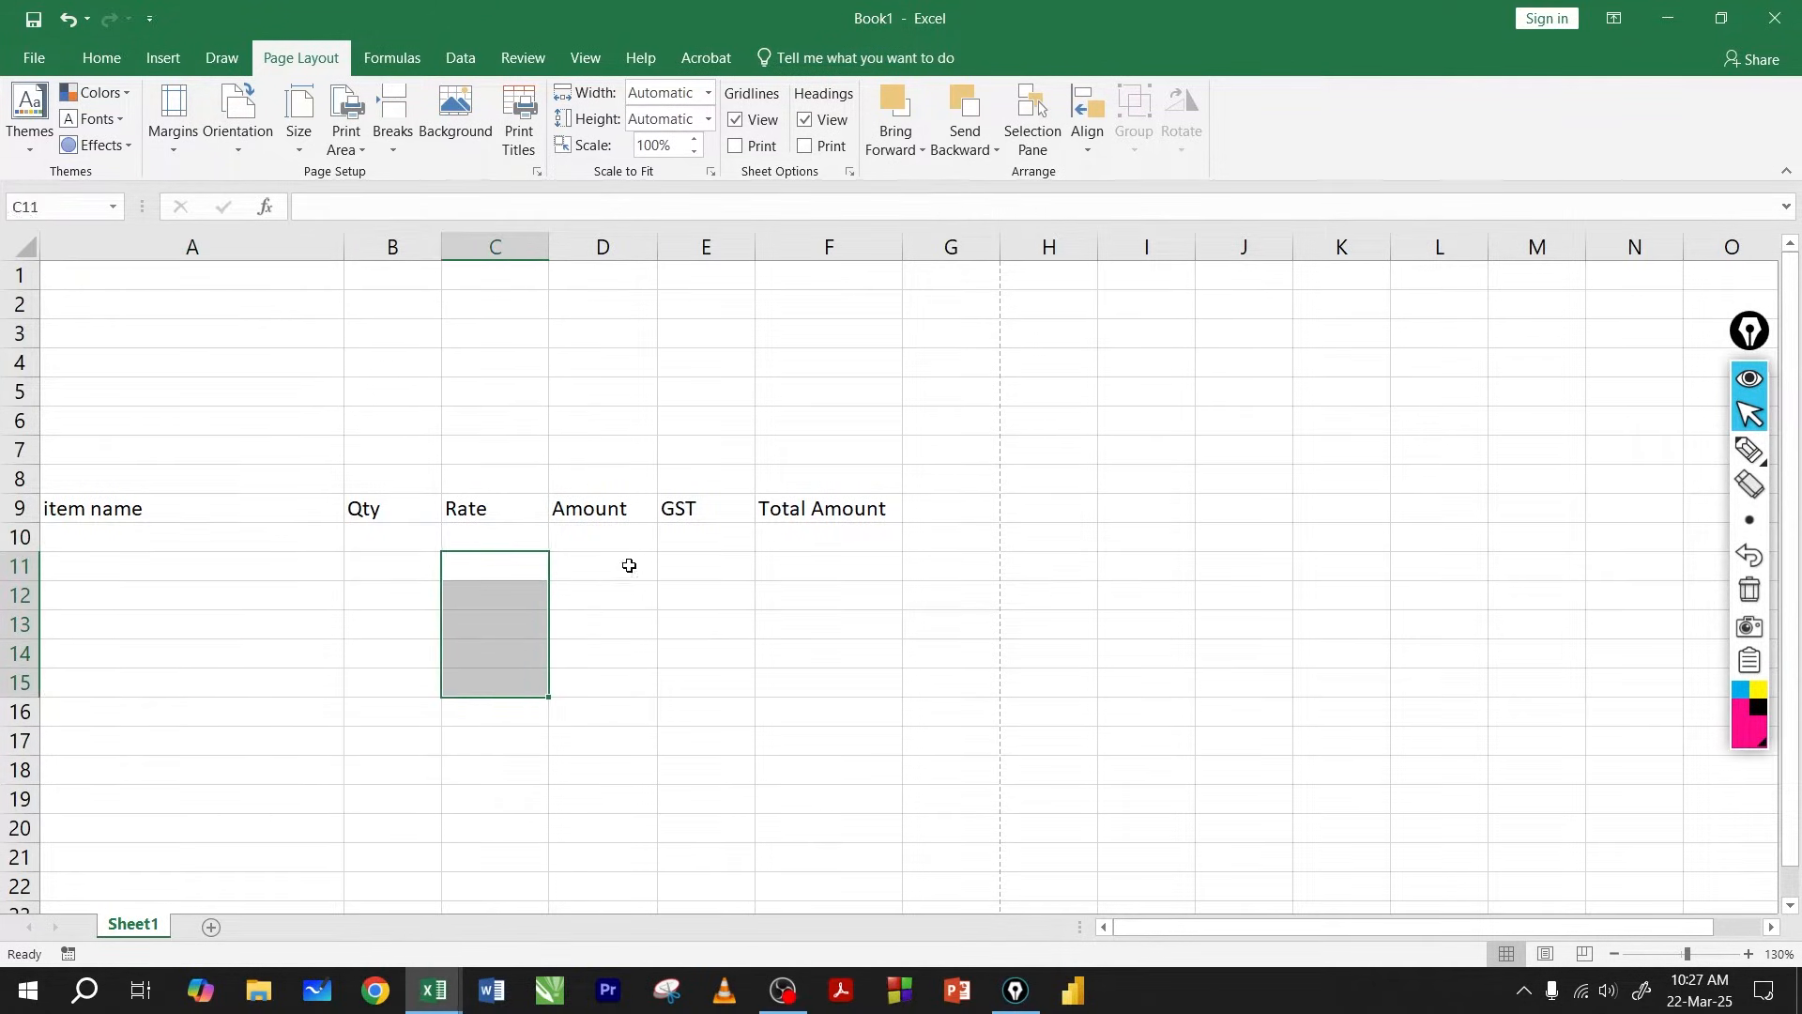
drag(629, 565, 624, 685)
drag(704, 565, 706, 686)
drag(825, 565, 804, 656)
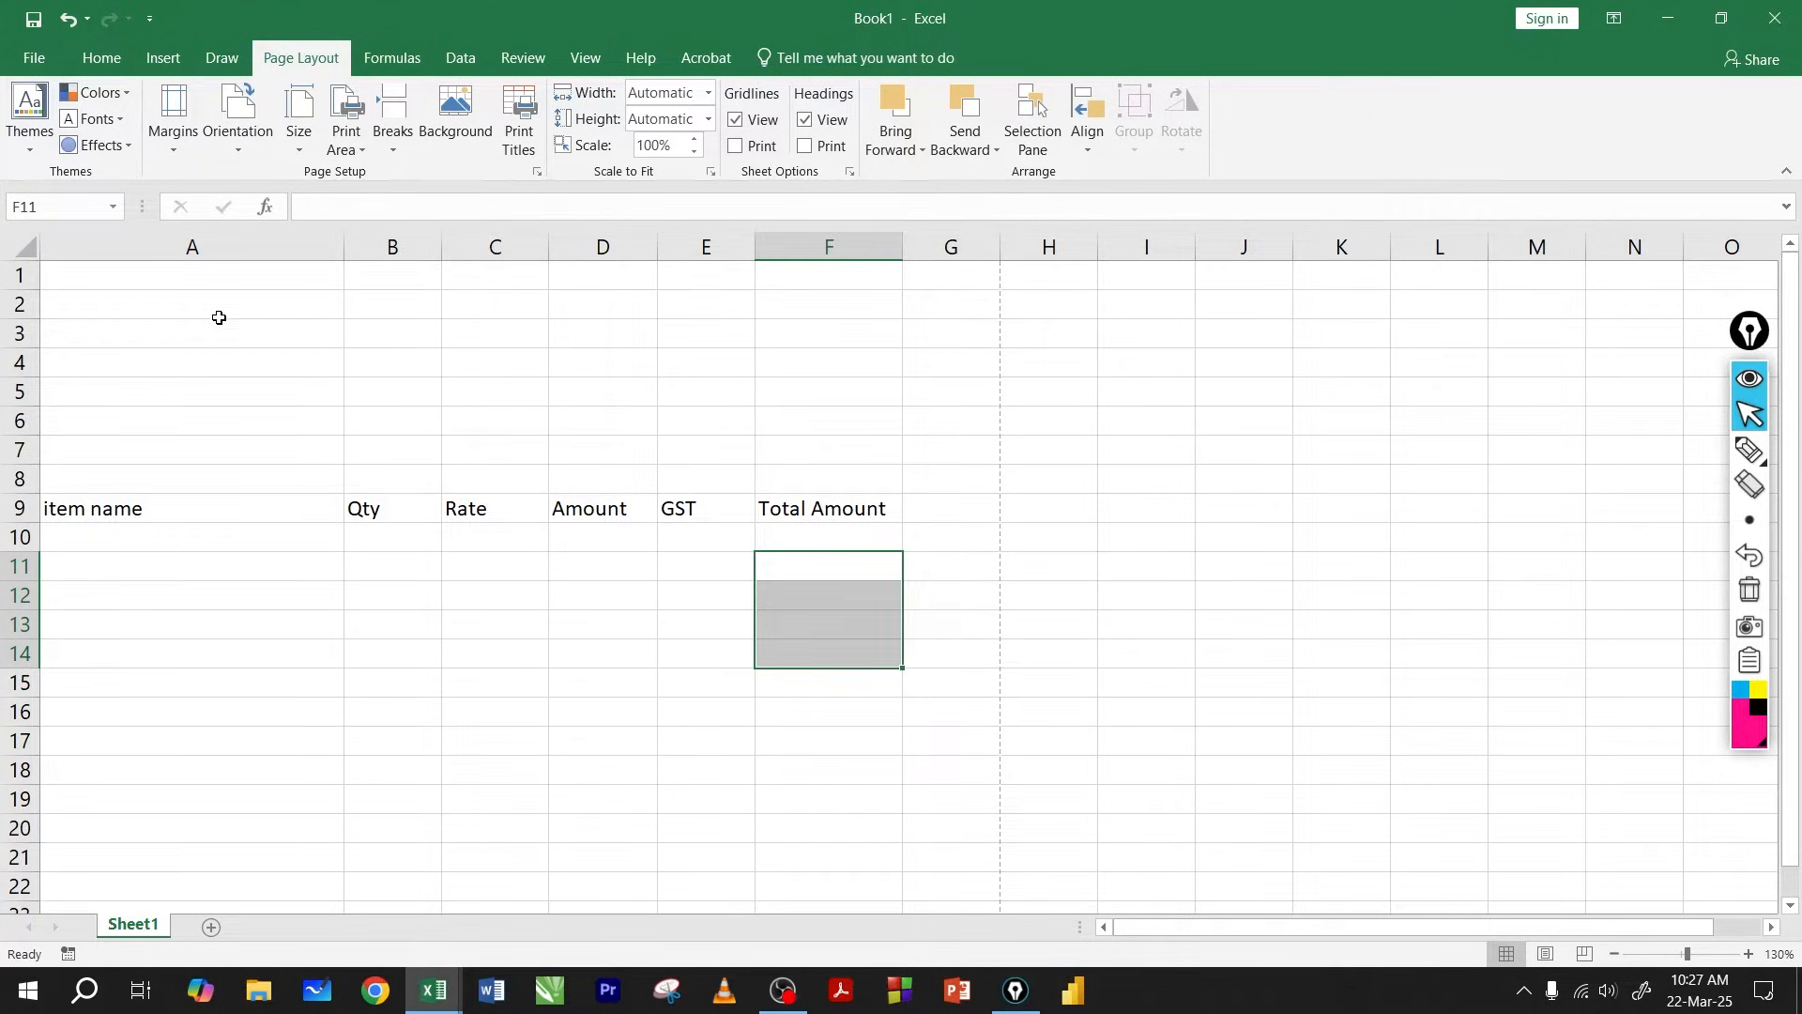
drag(170, 282, 822, 391)
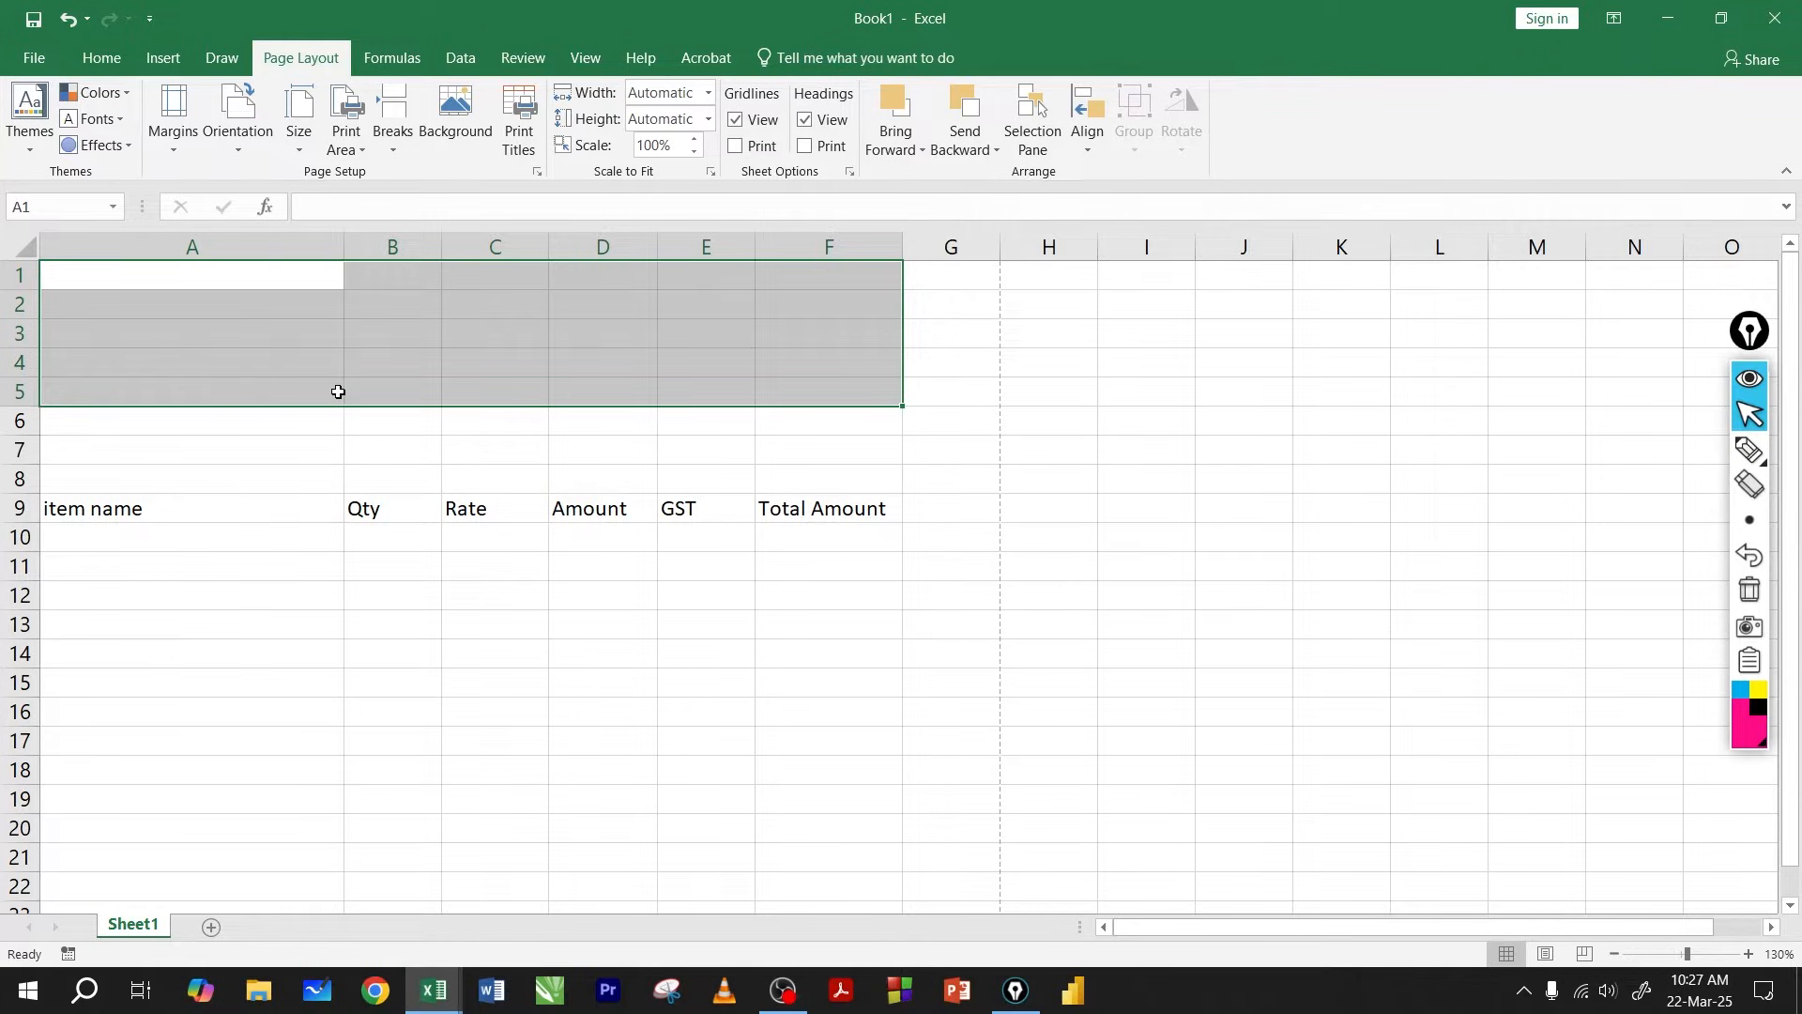
Change the A9 heading to 'Item name' with a capital I.
click(71, 508)
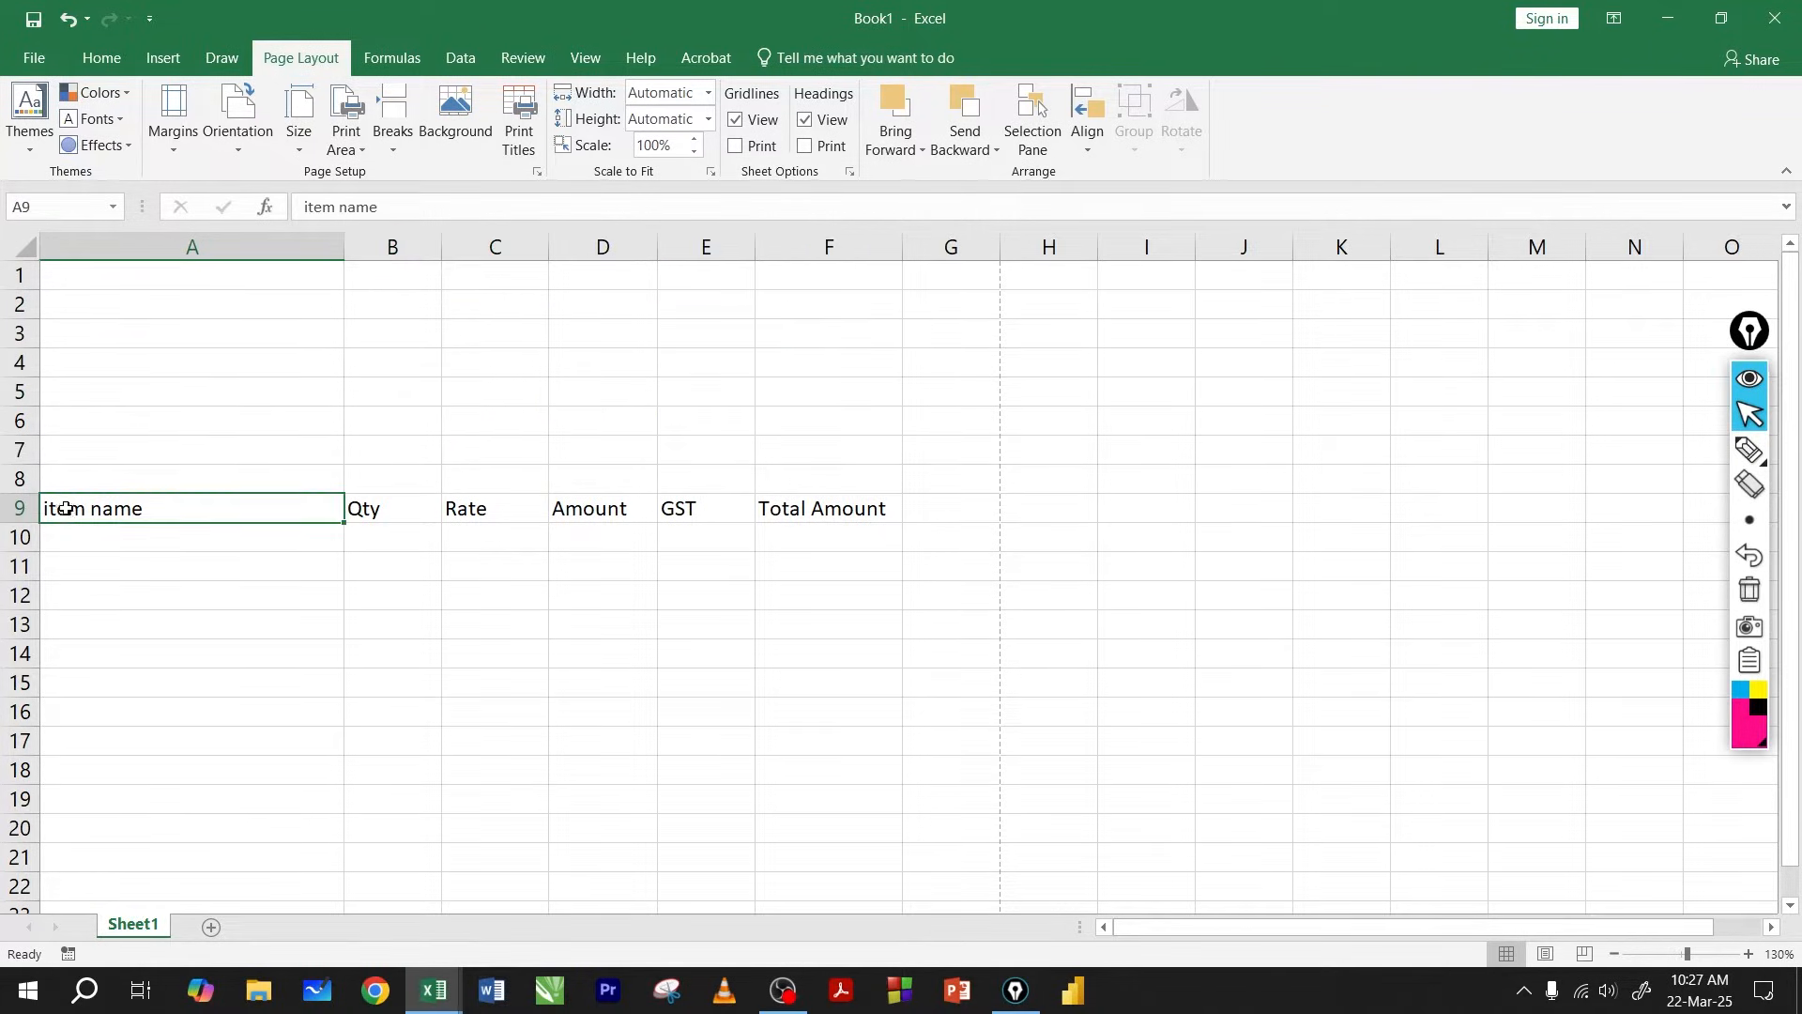
double_click(48, 507)
key(Delete)
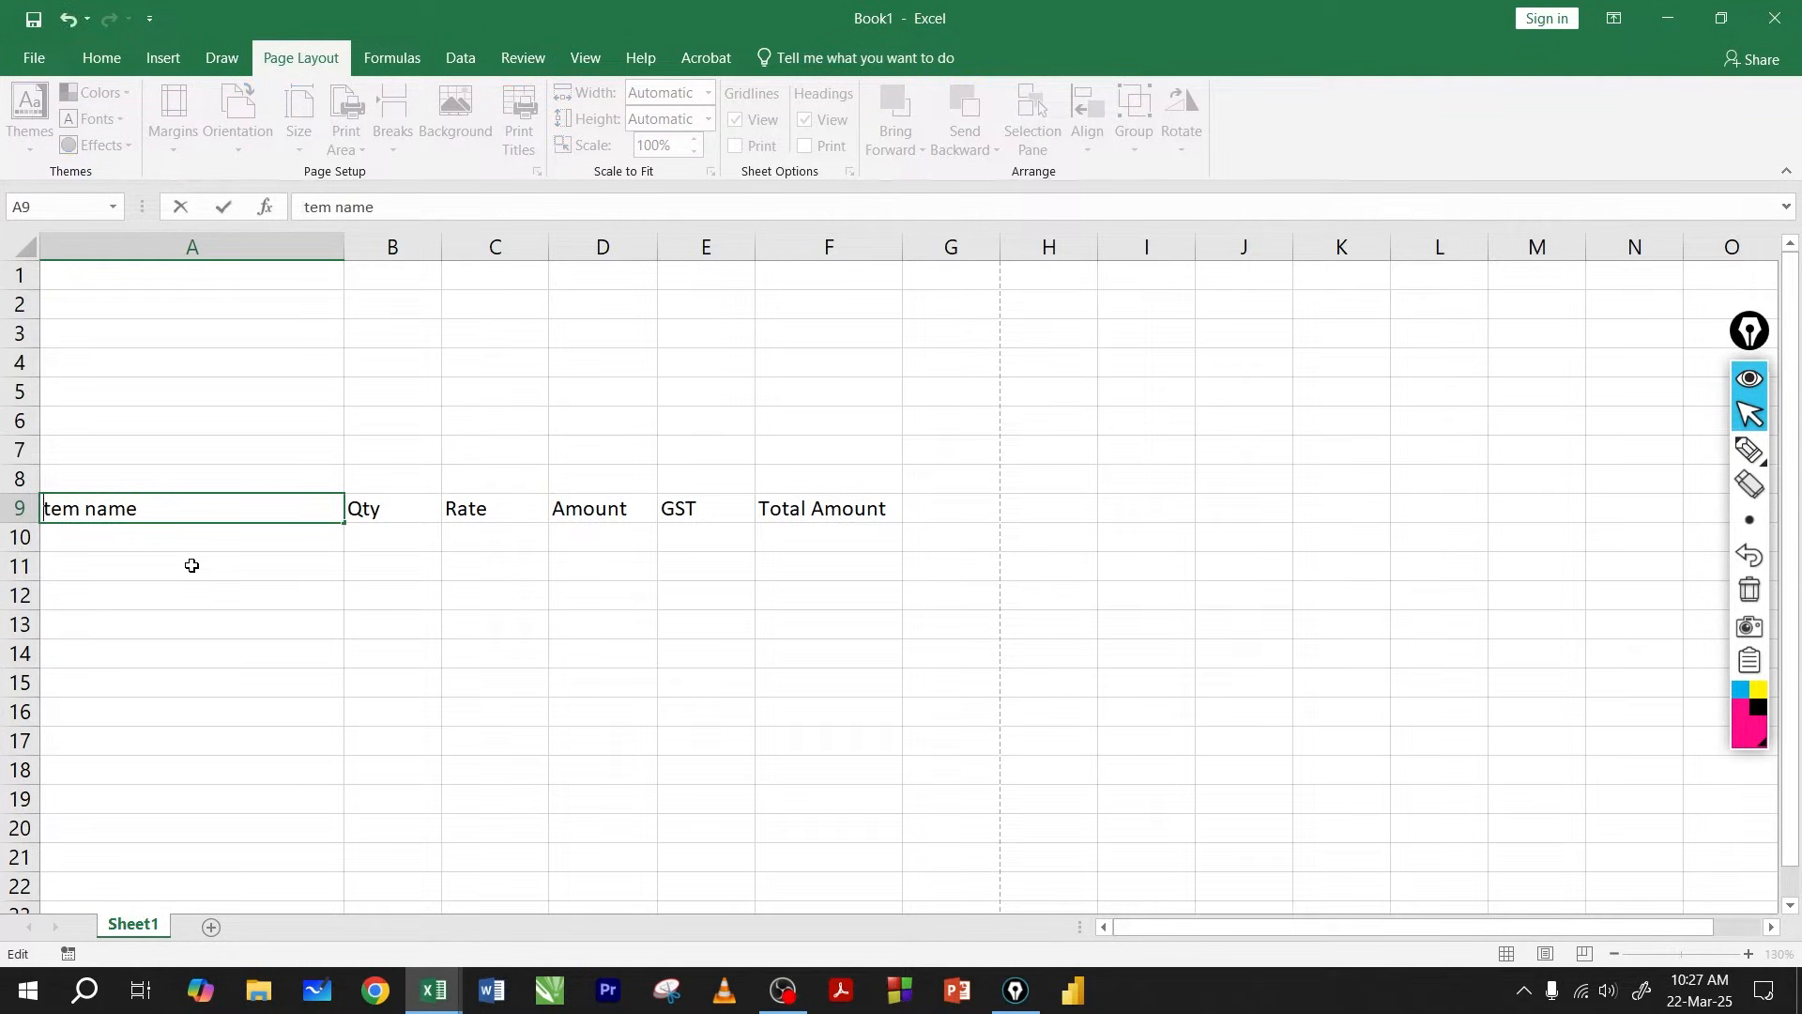
text(I)
key(Return)
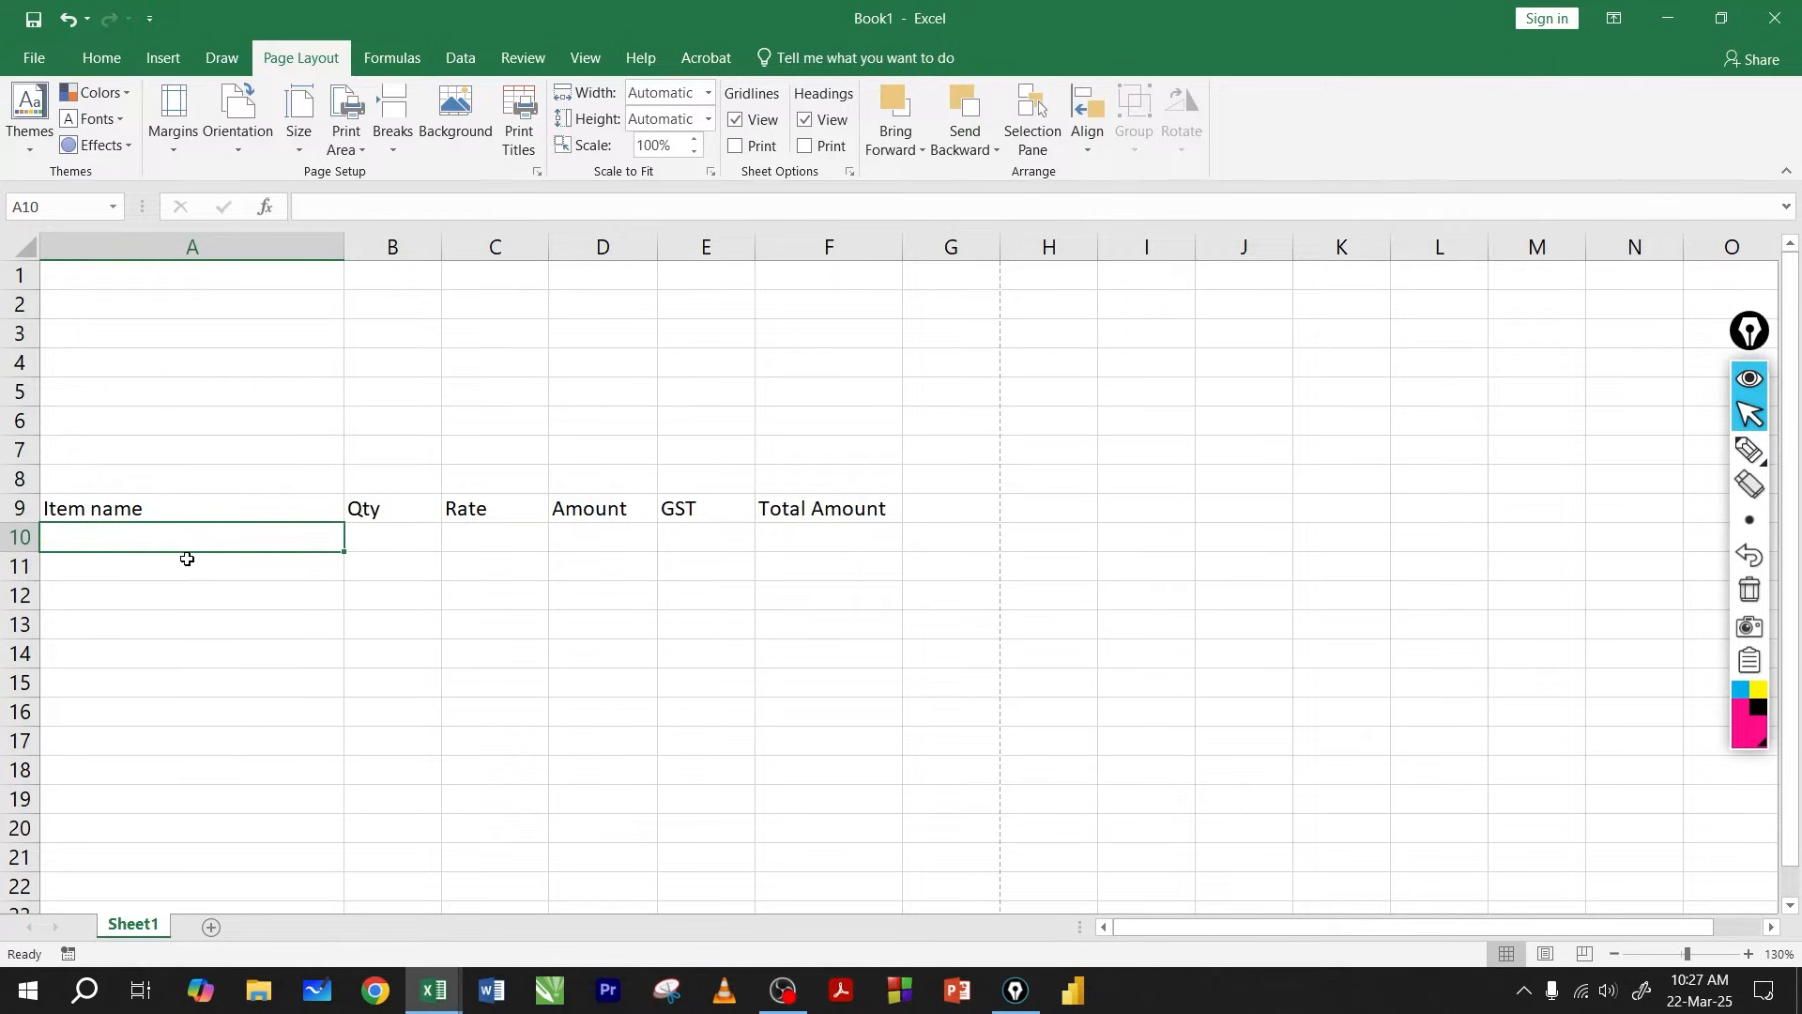
Select the header cells A9:F9 and make their text bold.
click(70, 512)
click(166, 554)
drag(166, 511, 809, 511)
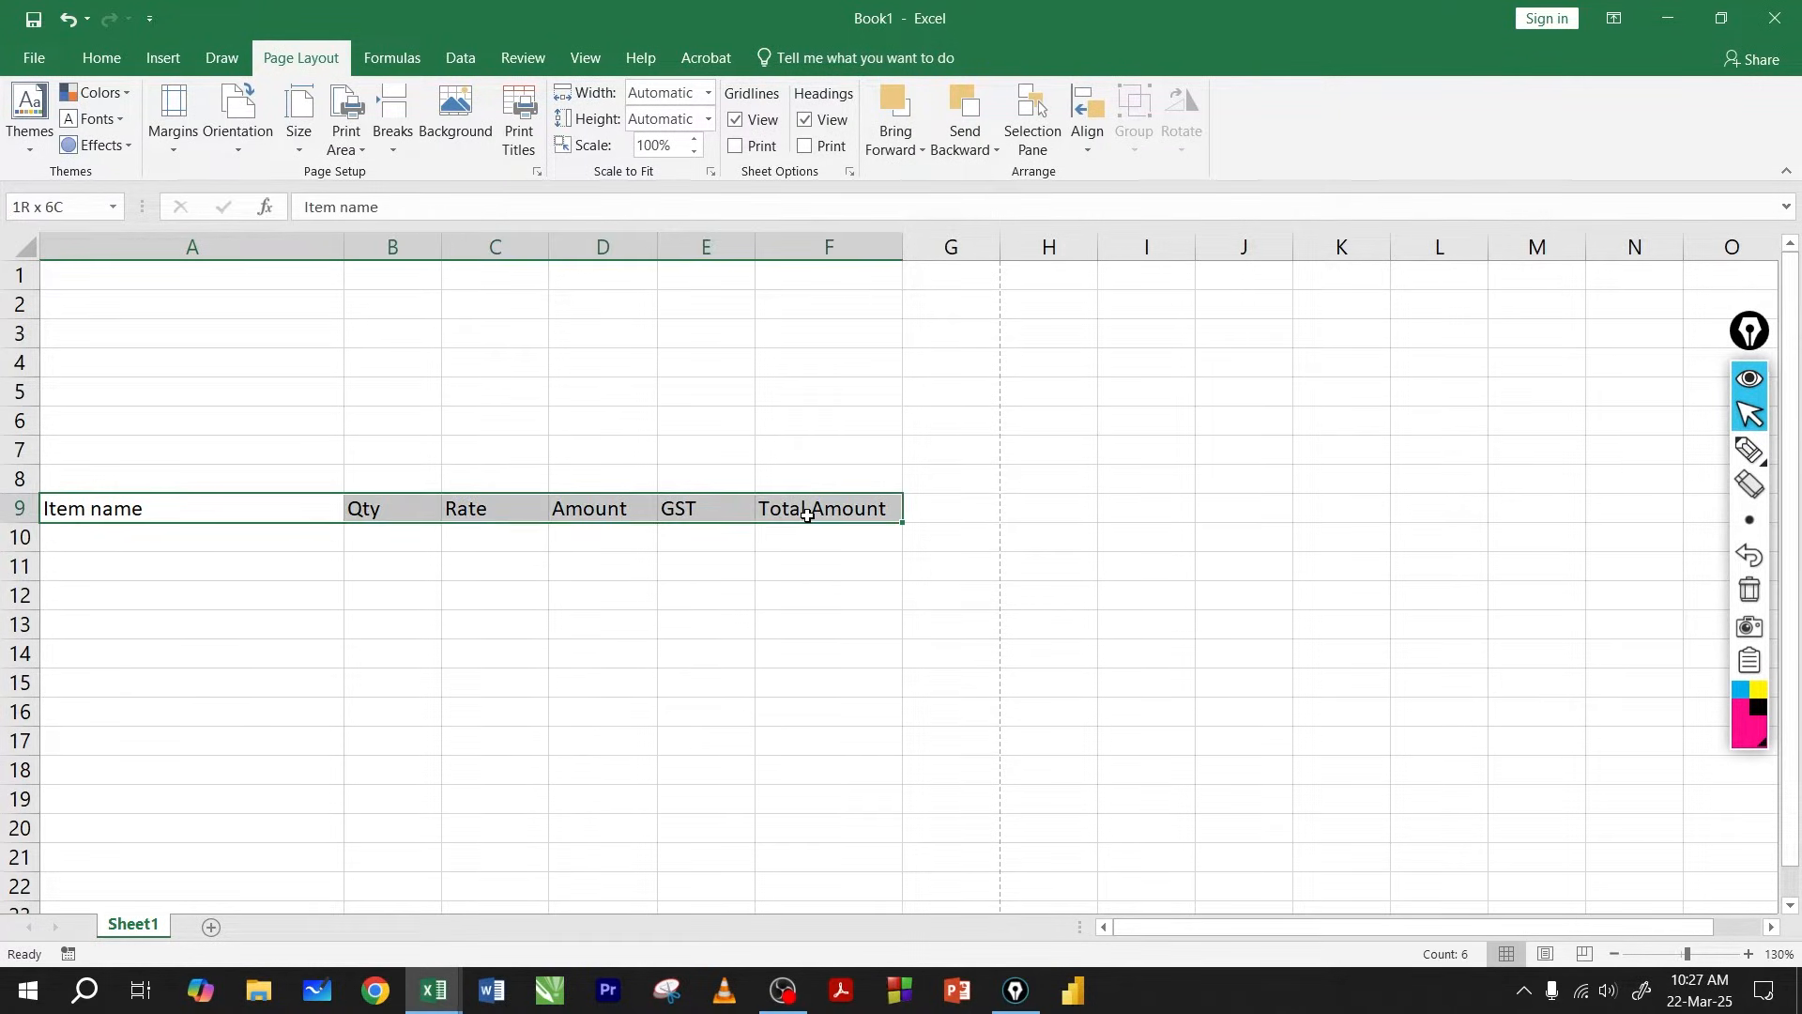
click(267, 551)
mouse_move(344, 250)
mouse_down()
mouse_move(367, 252)
mouse_move(344, 250)
mouse_up()
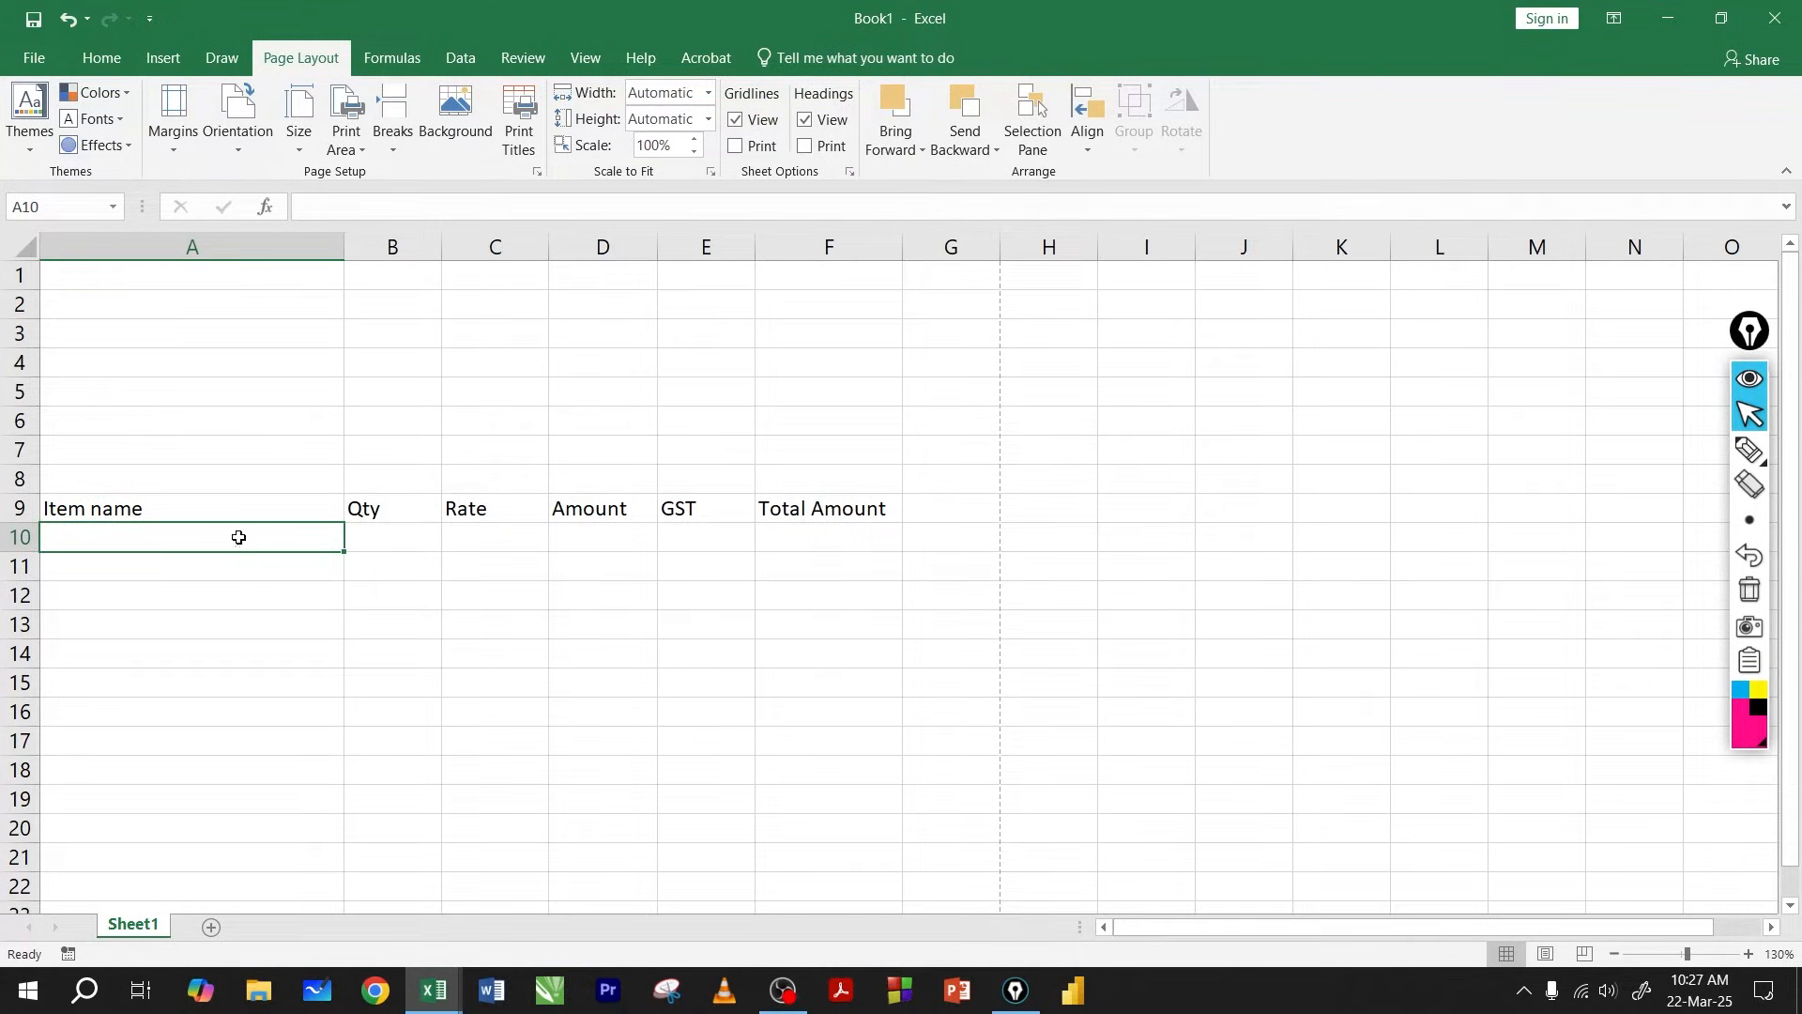
drag(185, 510, 827, 513)
click(101, 57)
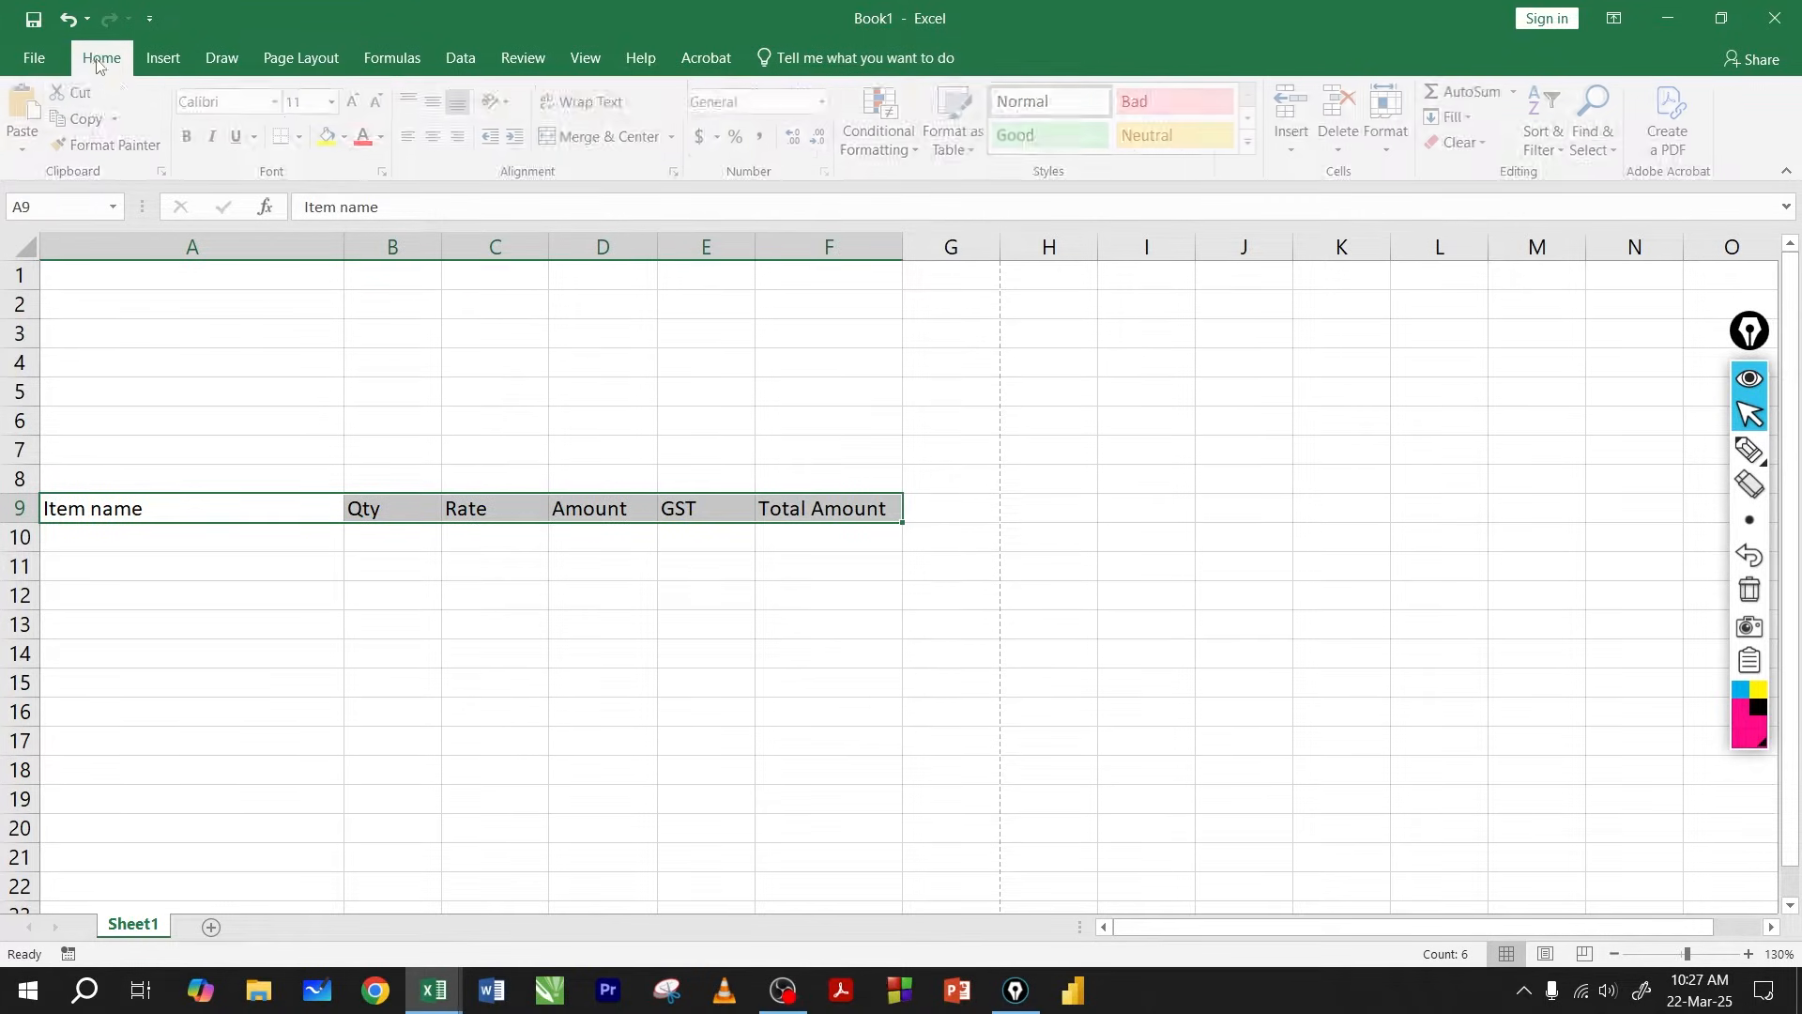
click(193, 139)
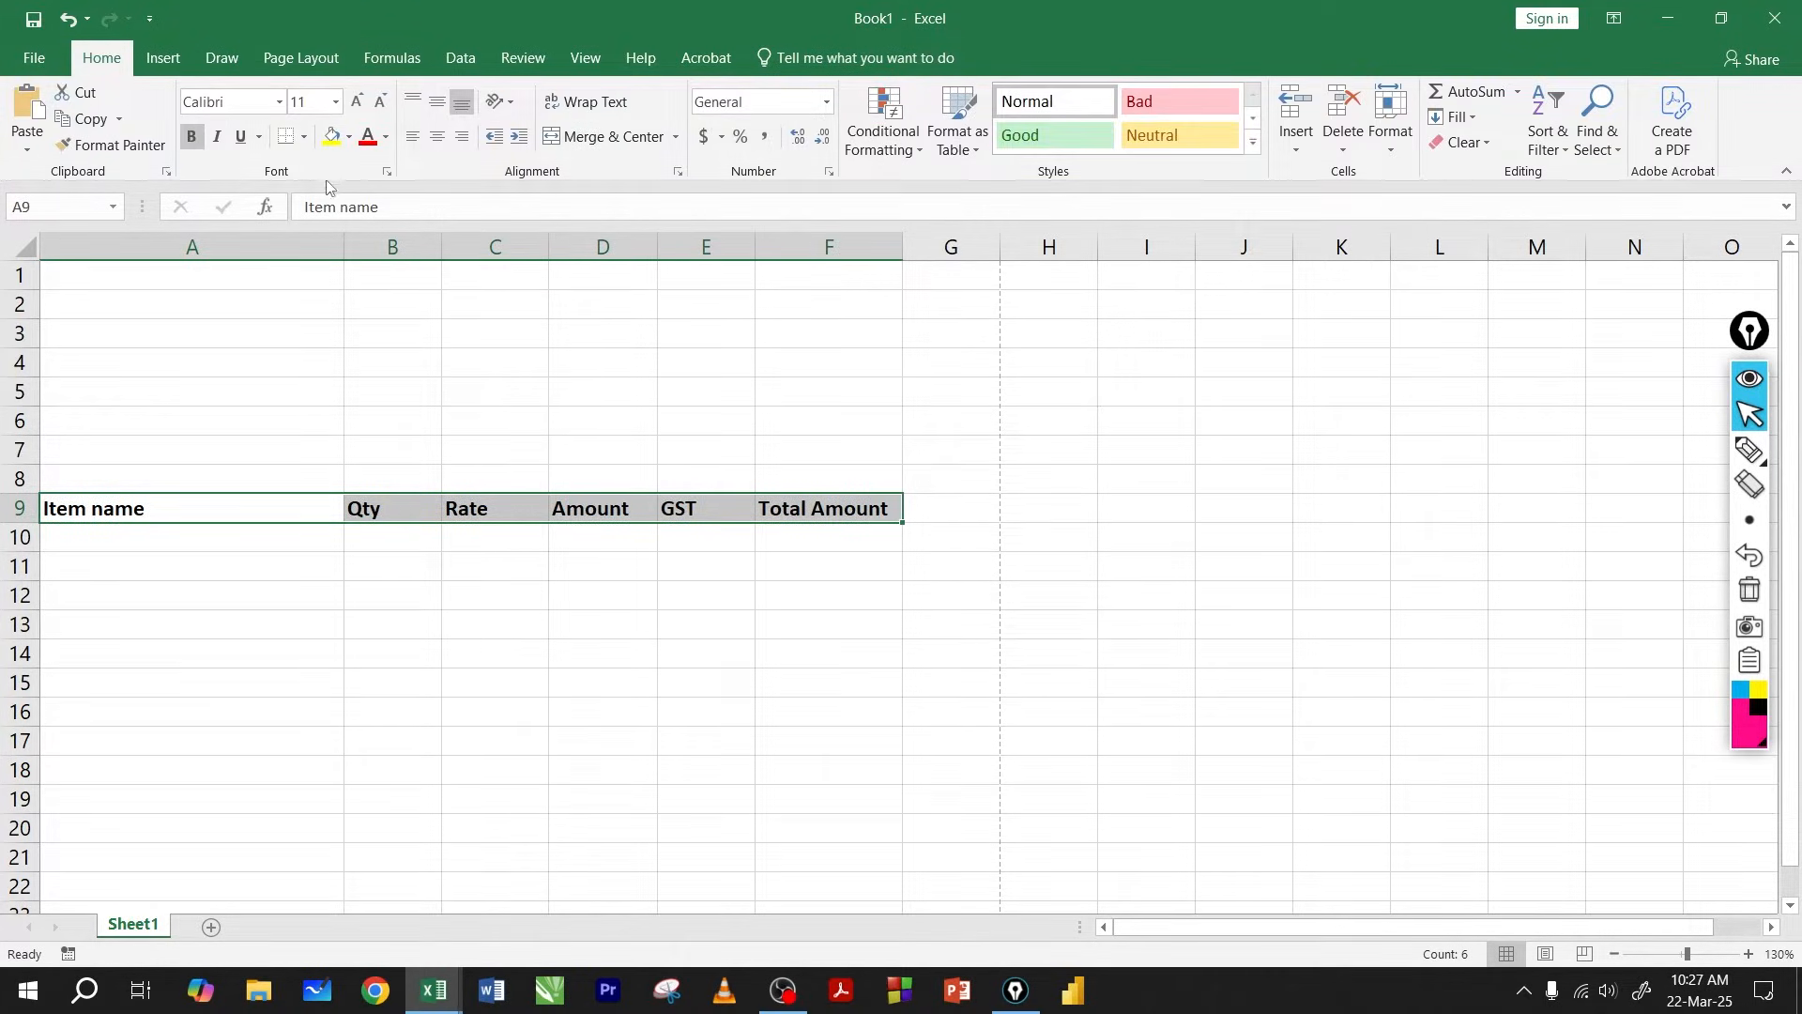
Give the header row a dark blue fill and white font colour.
click(385, 137)
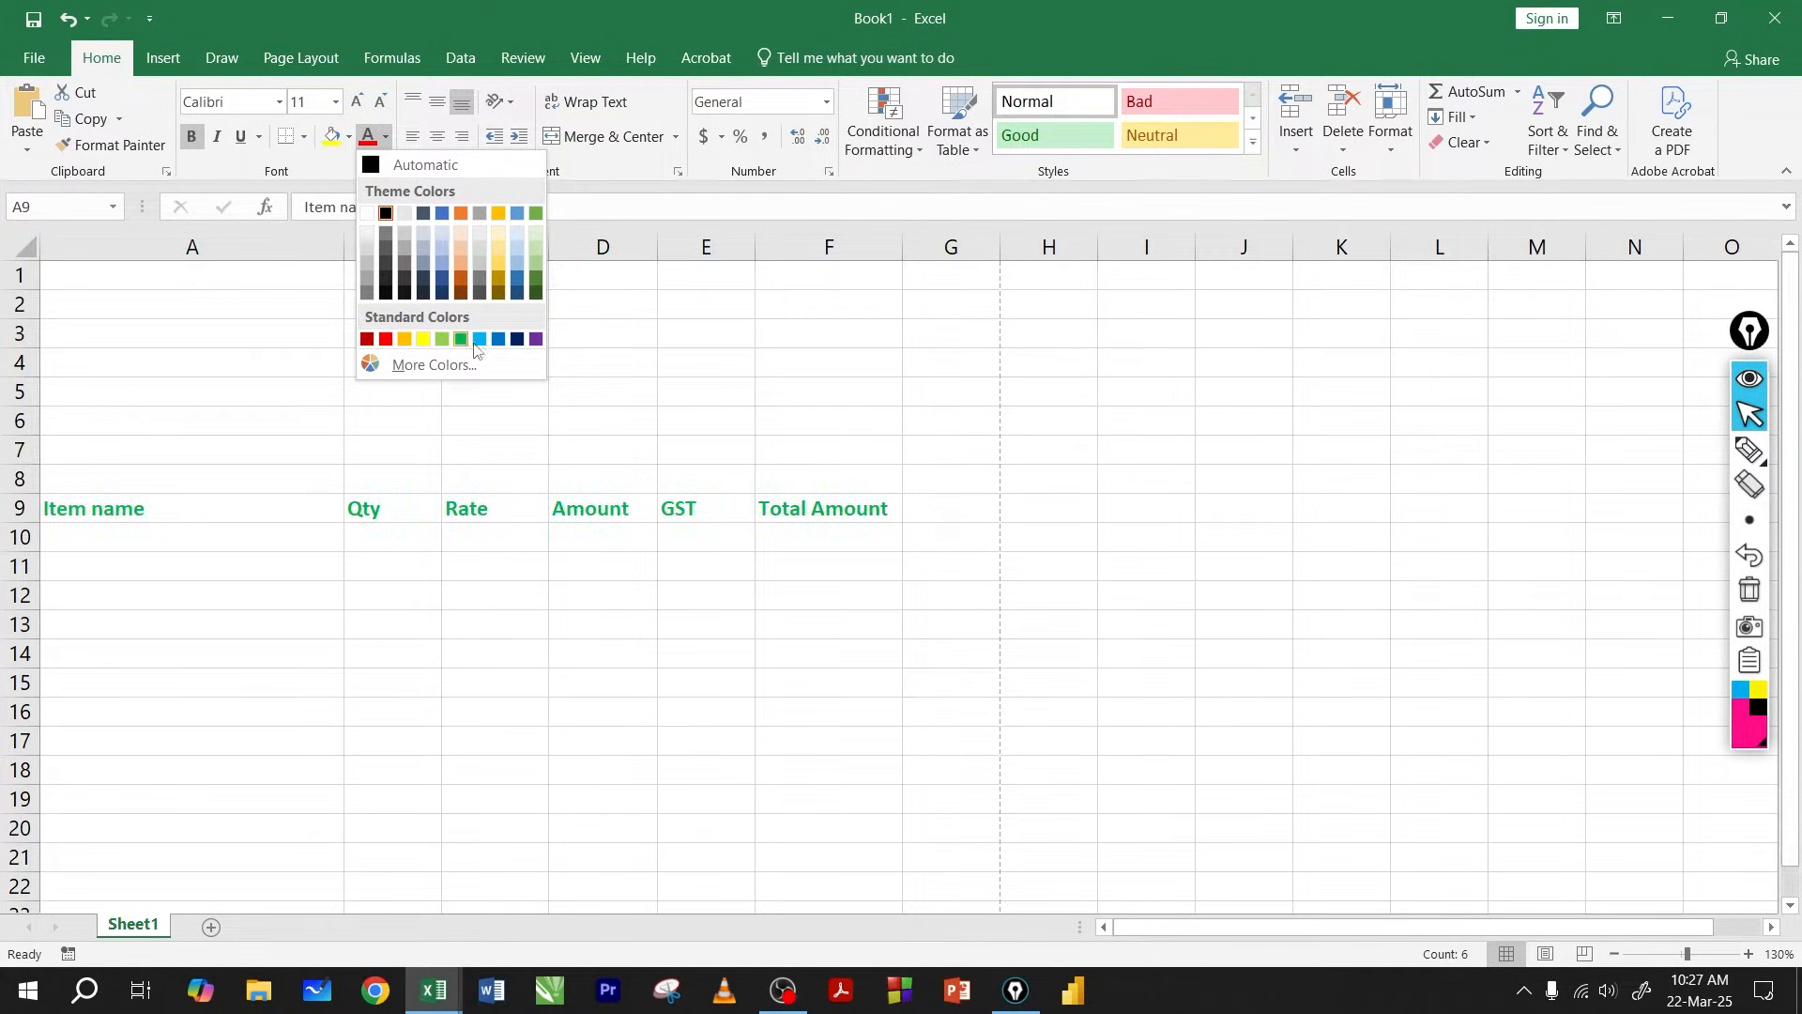
click(346, 169)
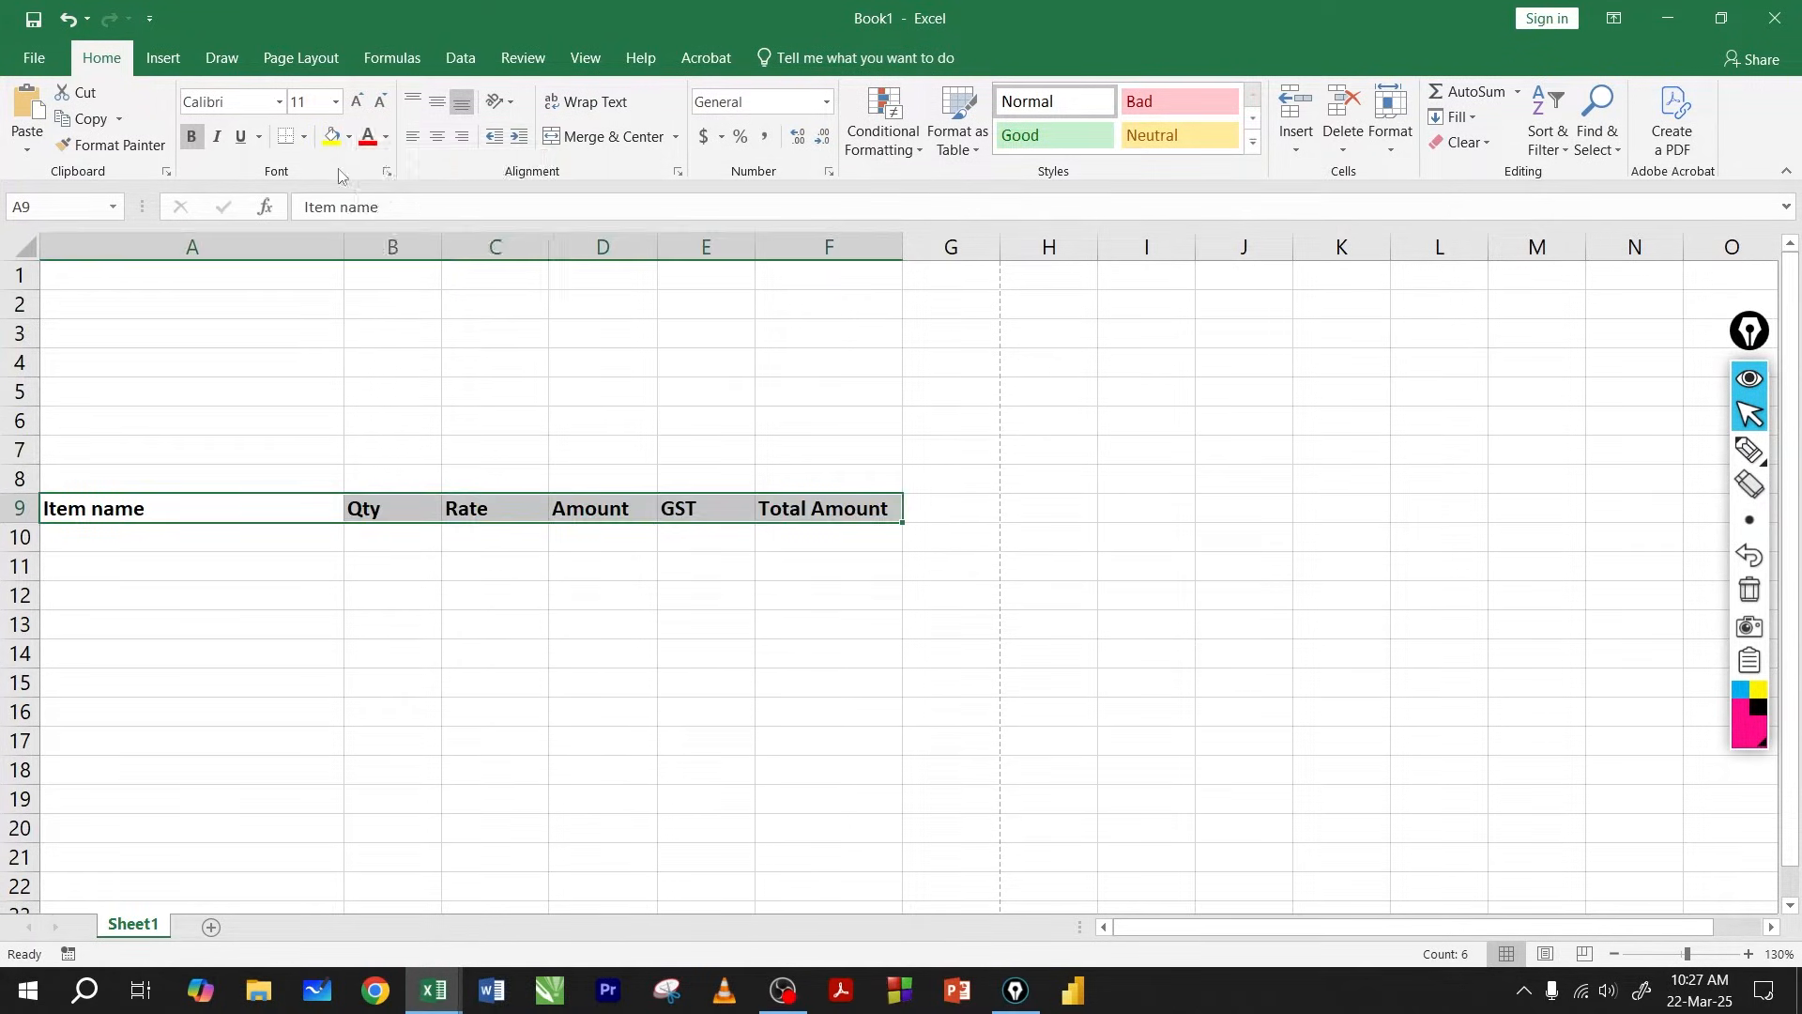
click(350, 139)
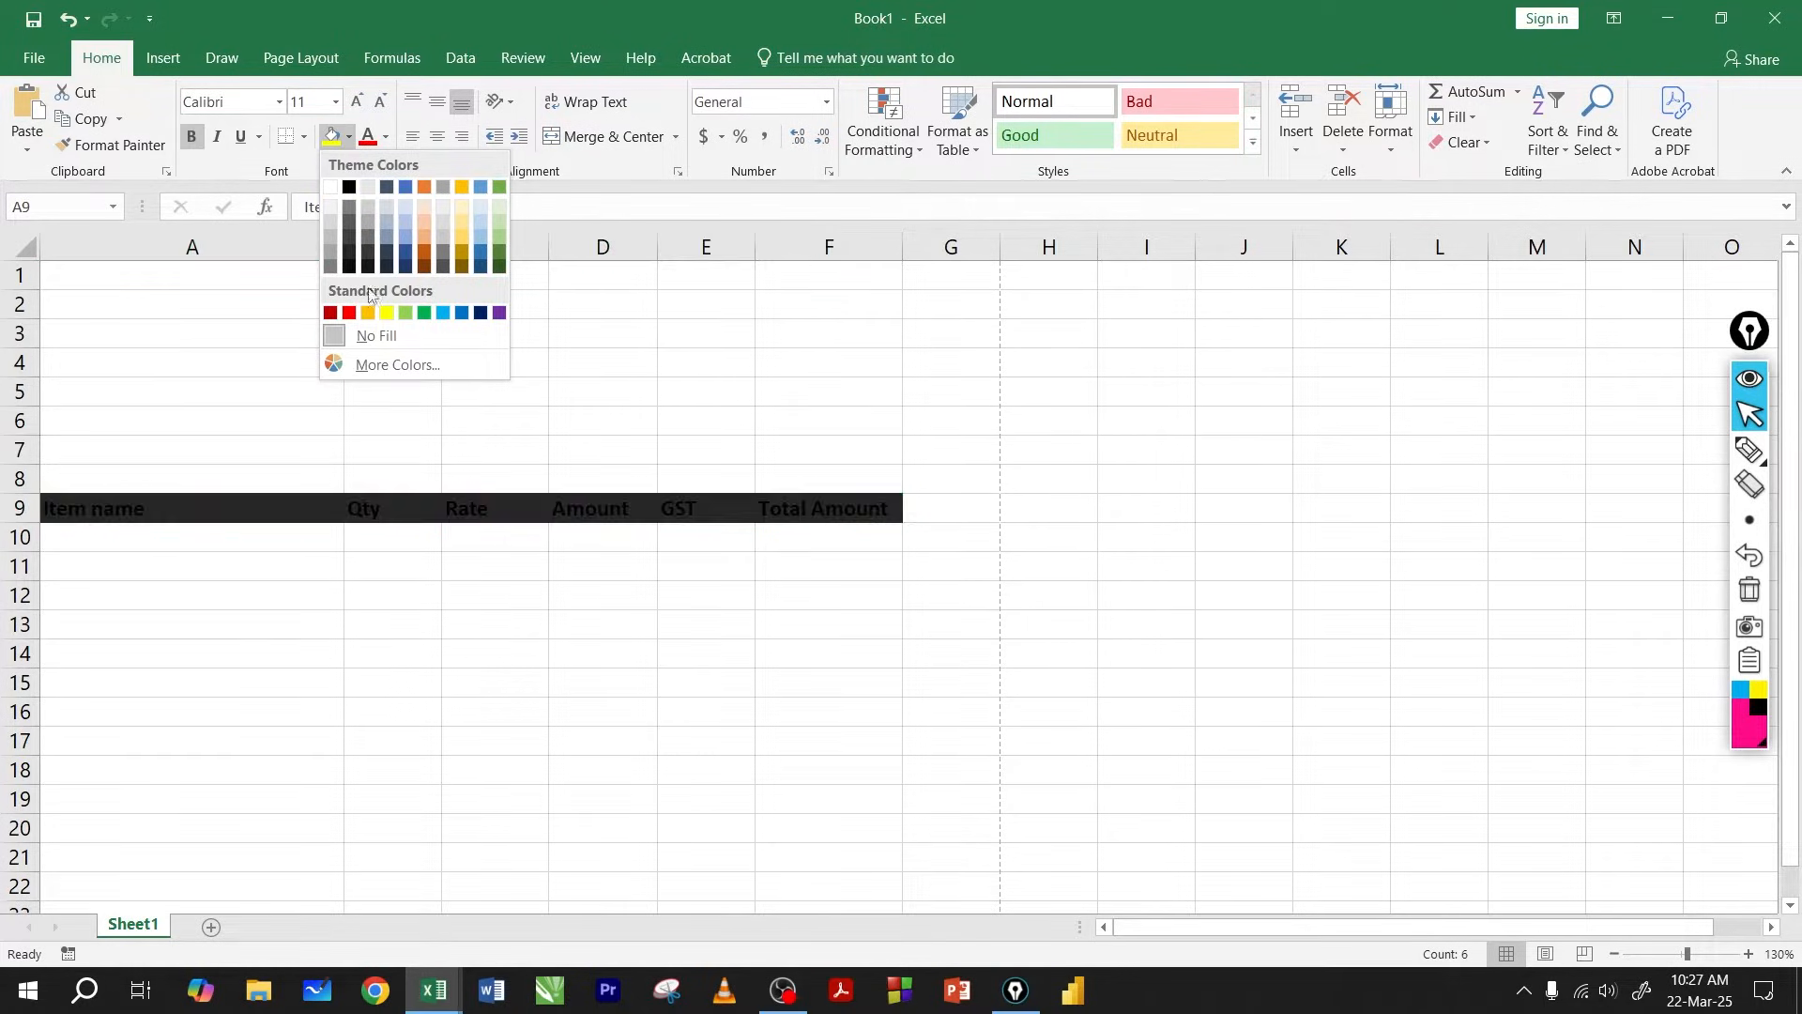
click(480, 314)
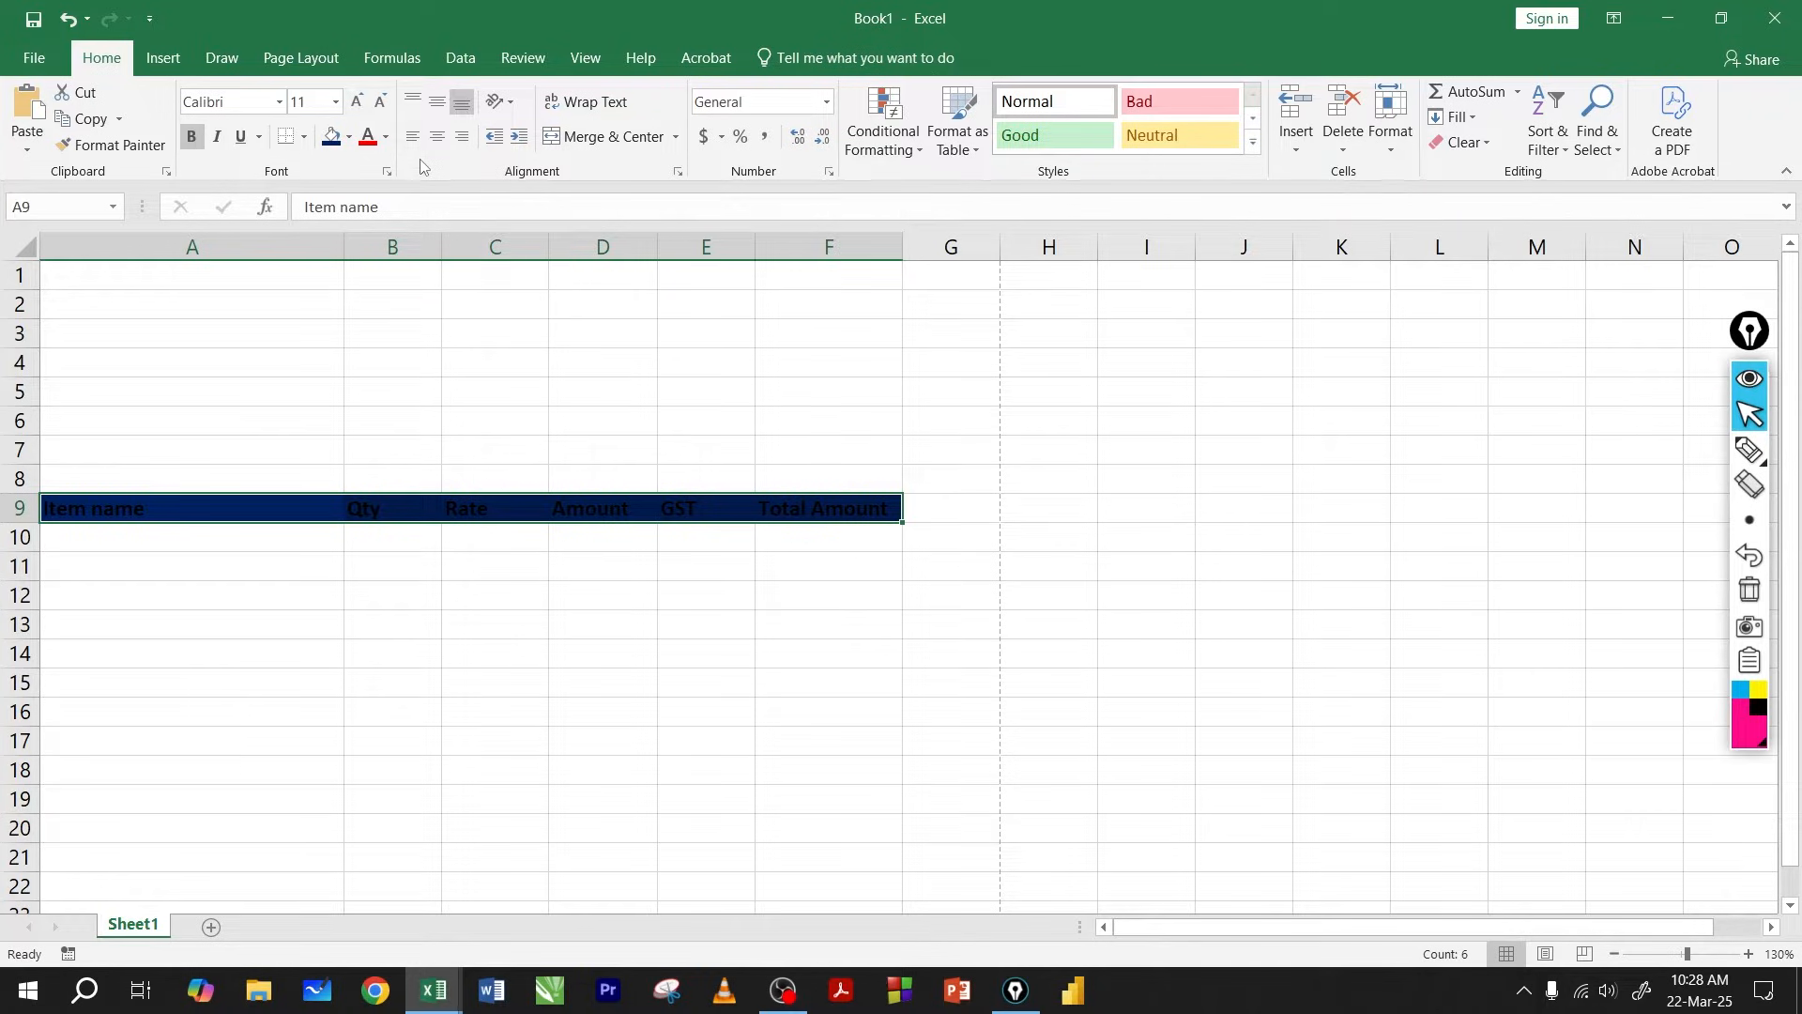
click(386, 137)
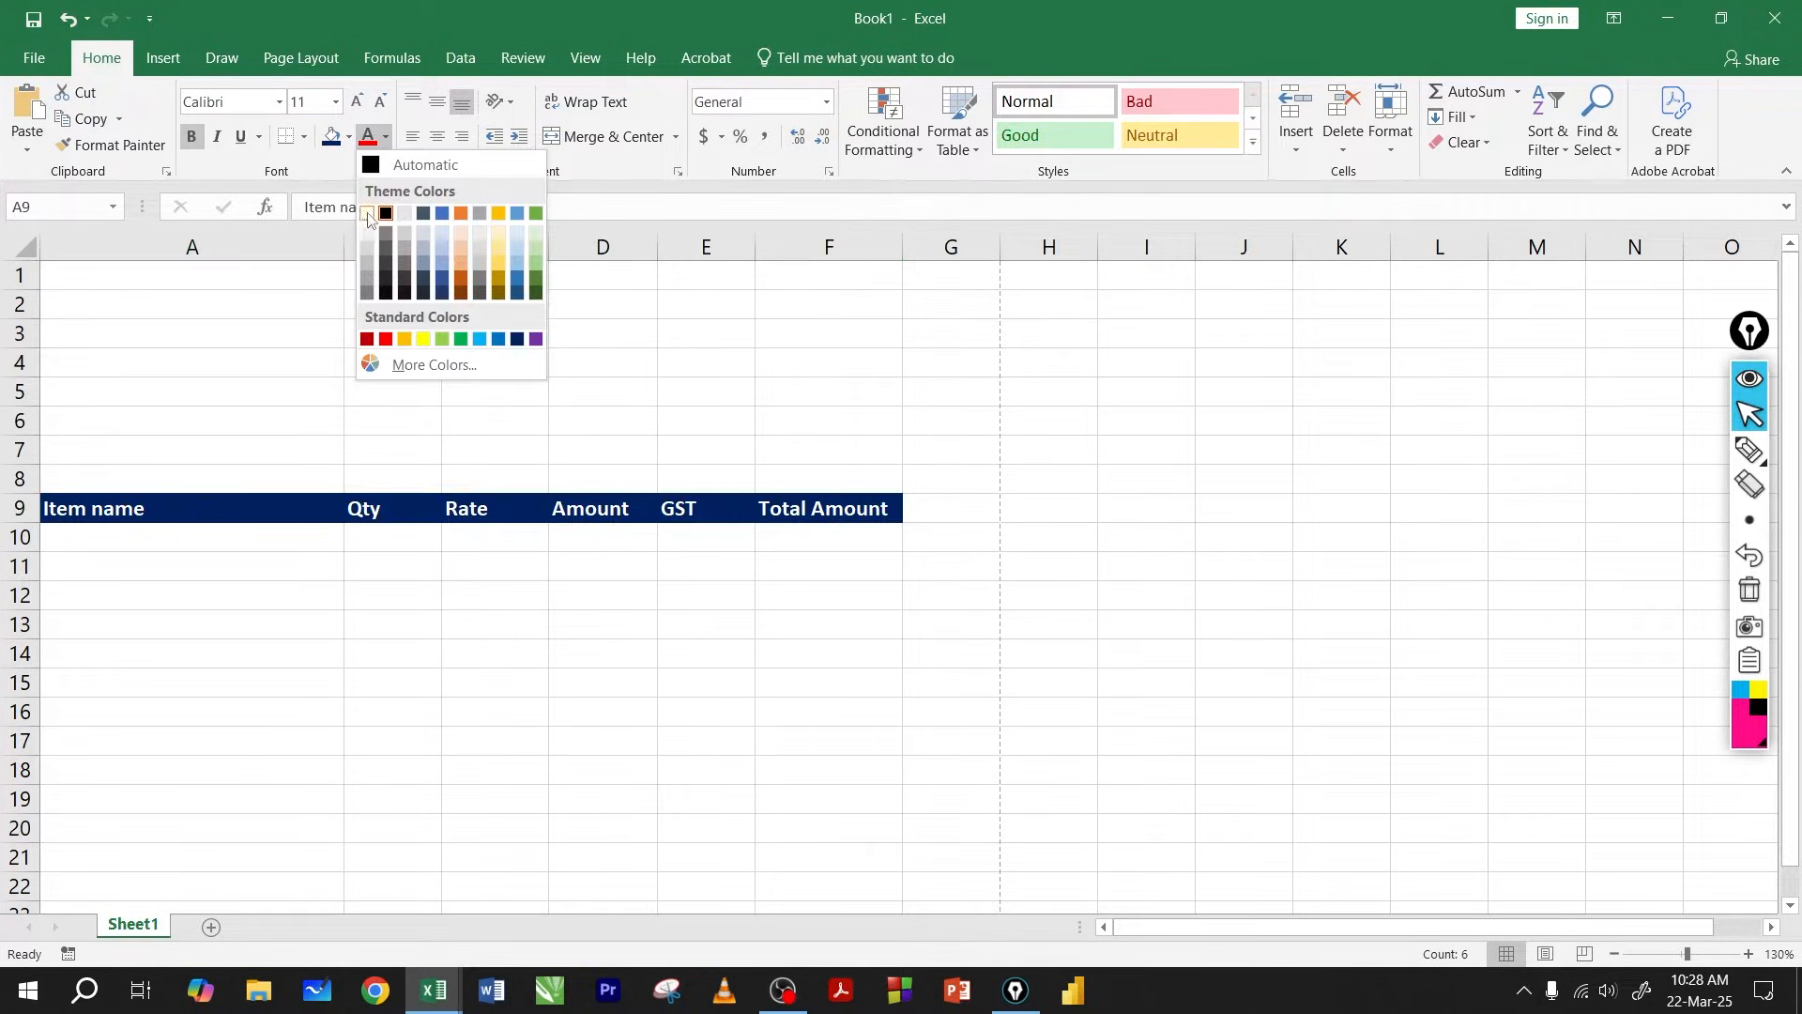
click(367, 218)
Review the styled header row and step across the first item row, A10 to D10.
click(335, 595)
click(161, 513)
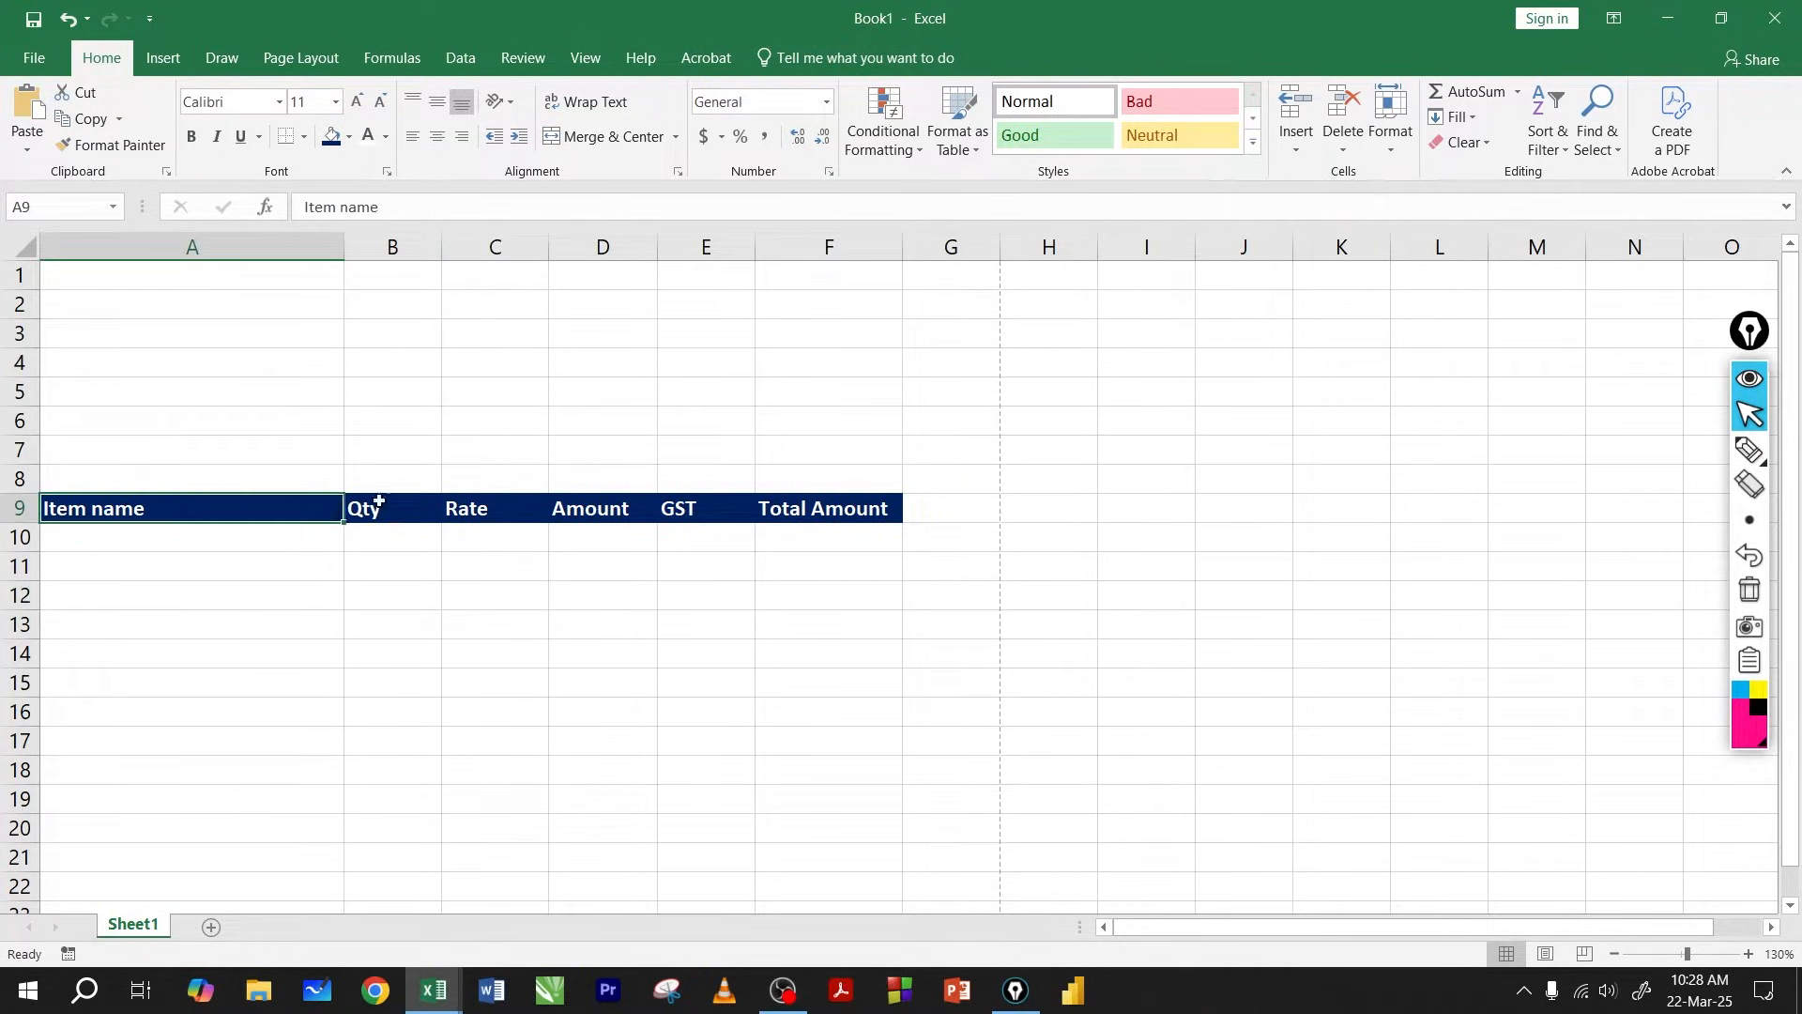
drag(379, 502, 837, 515)
click(710, 566)
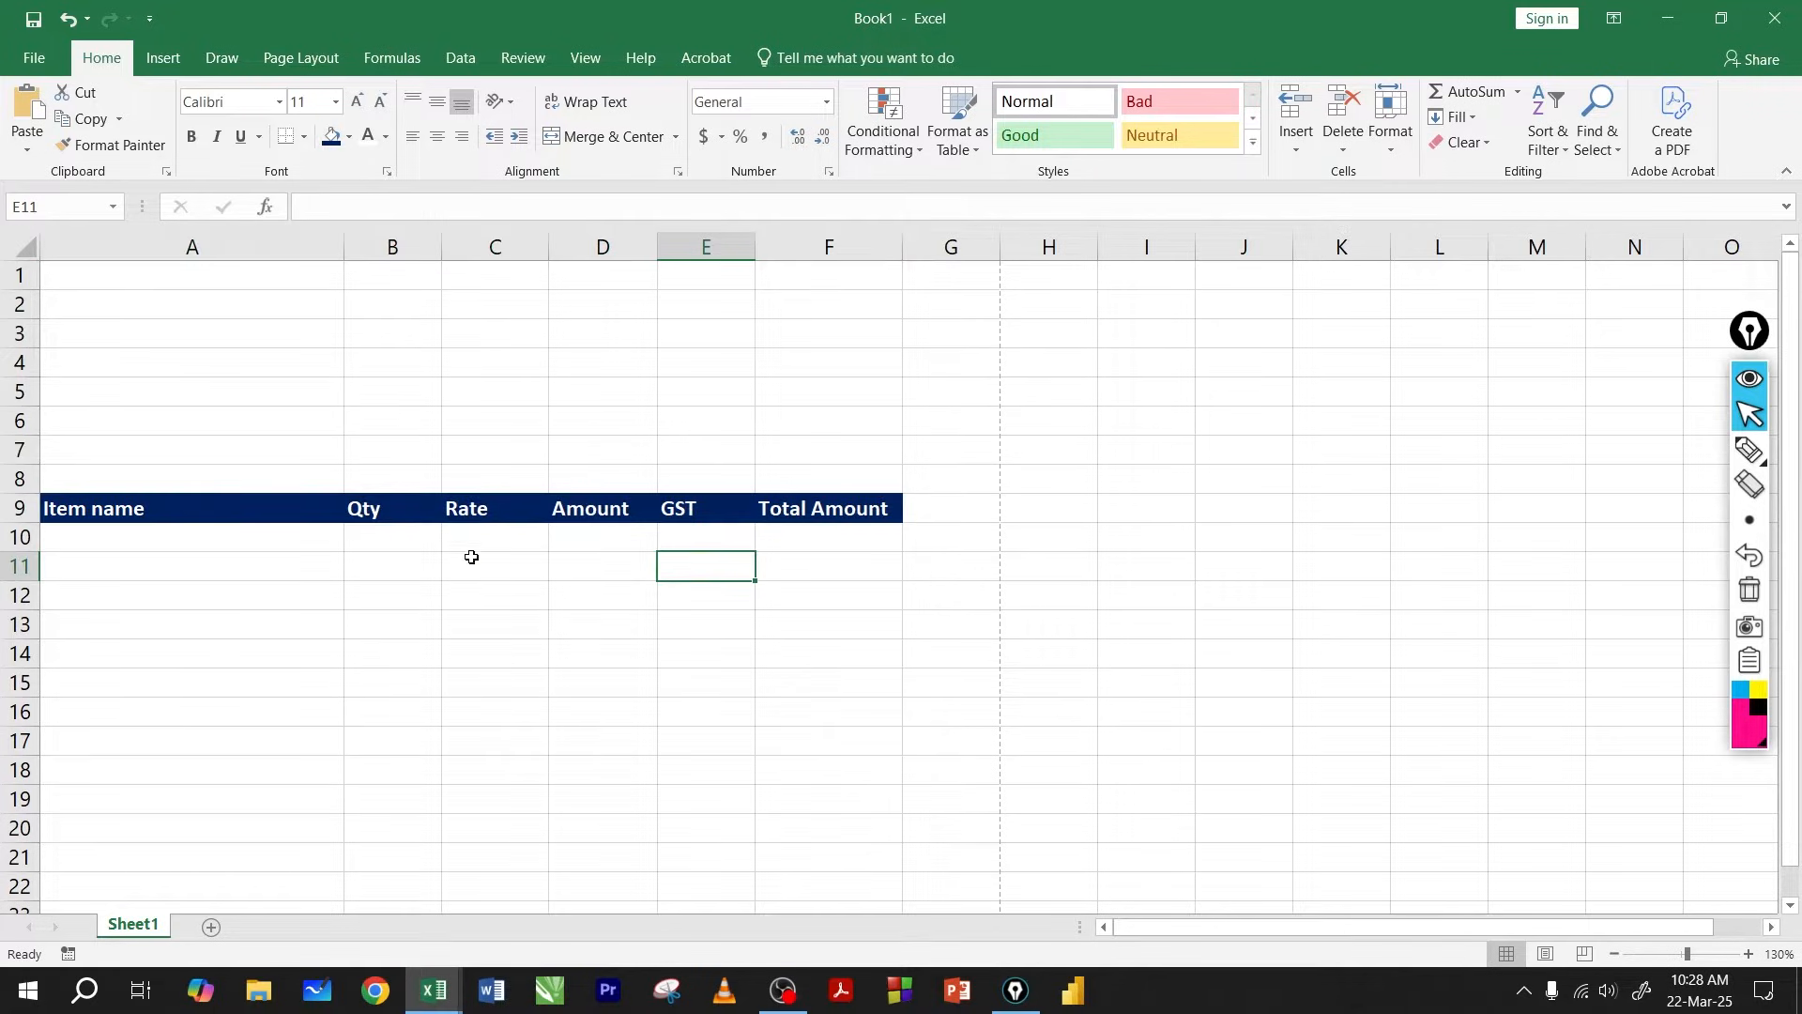
click(198, 548)
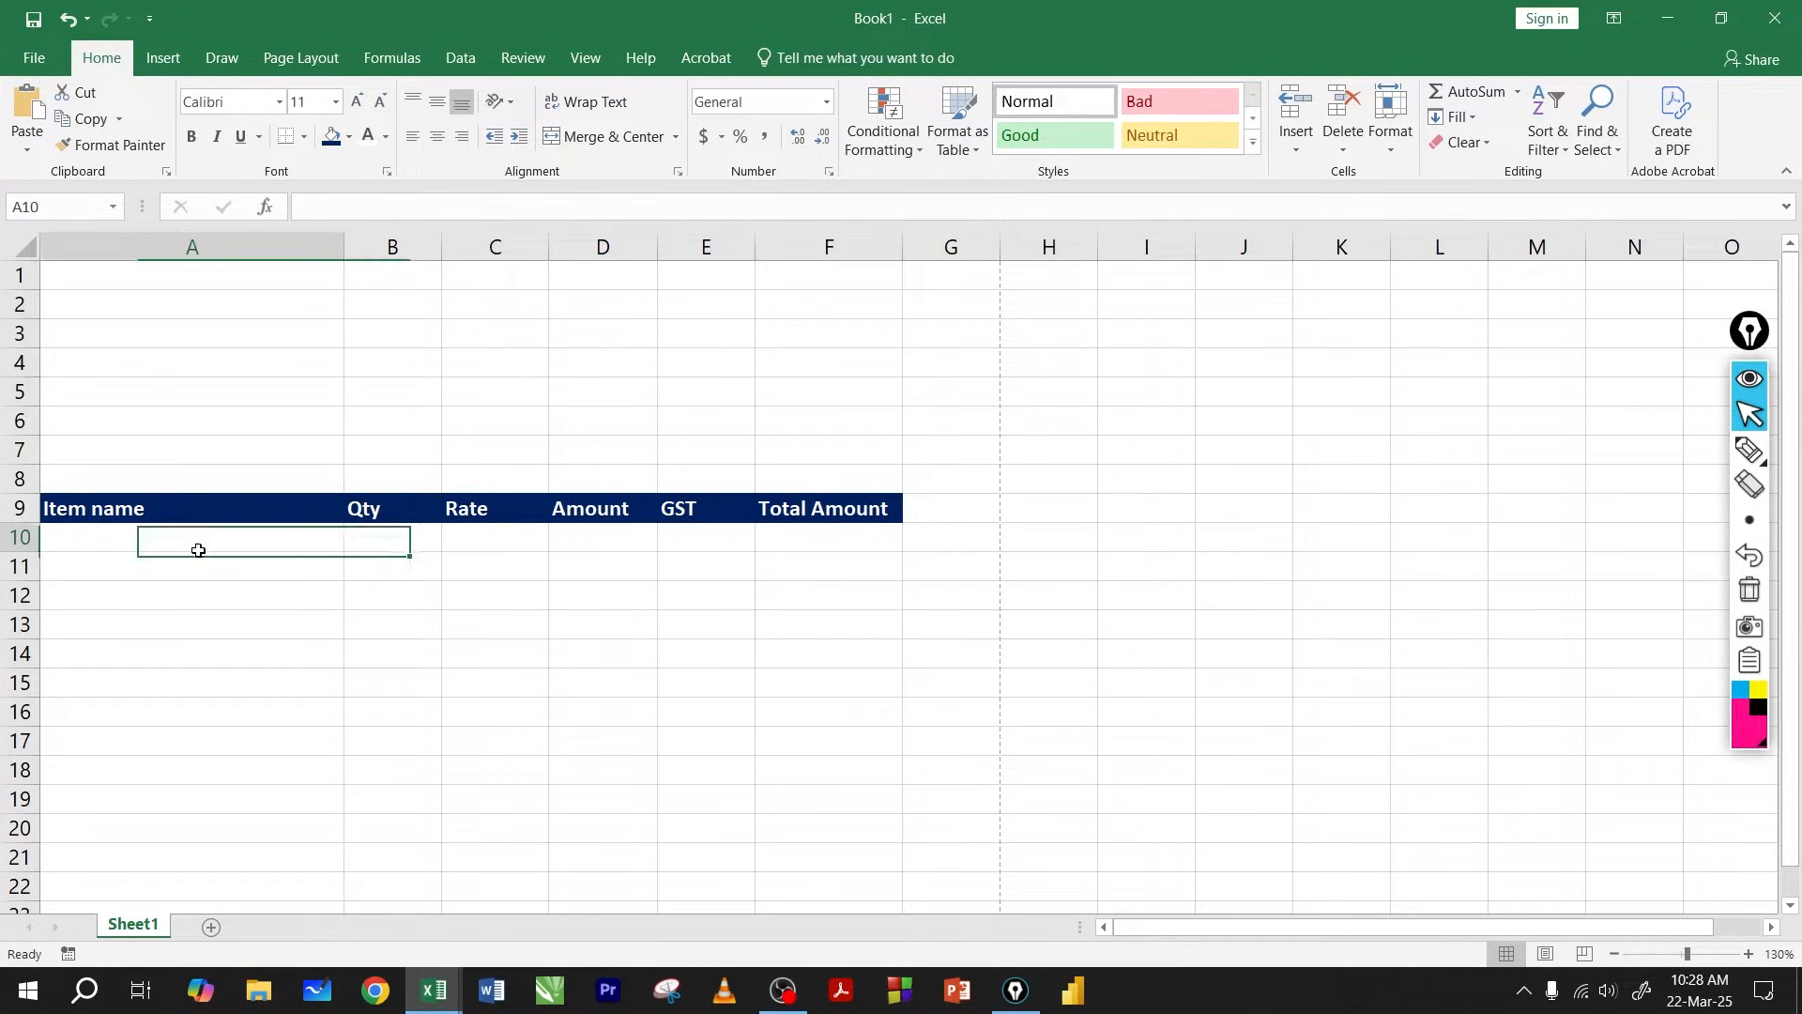
click(354, 540)
click(491, 545)
click(619, 544)
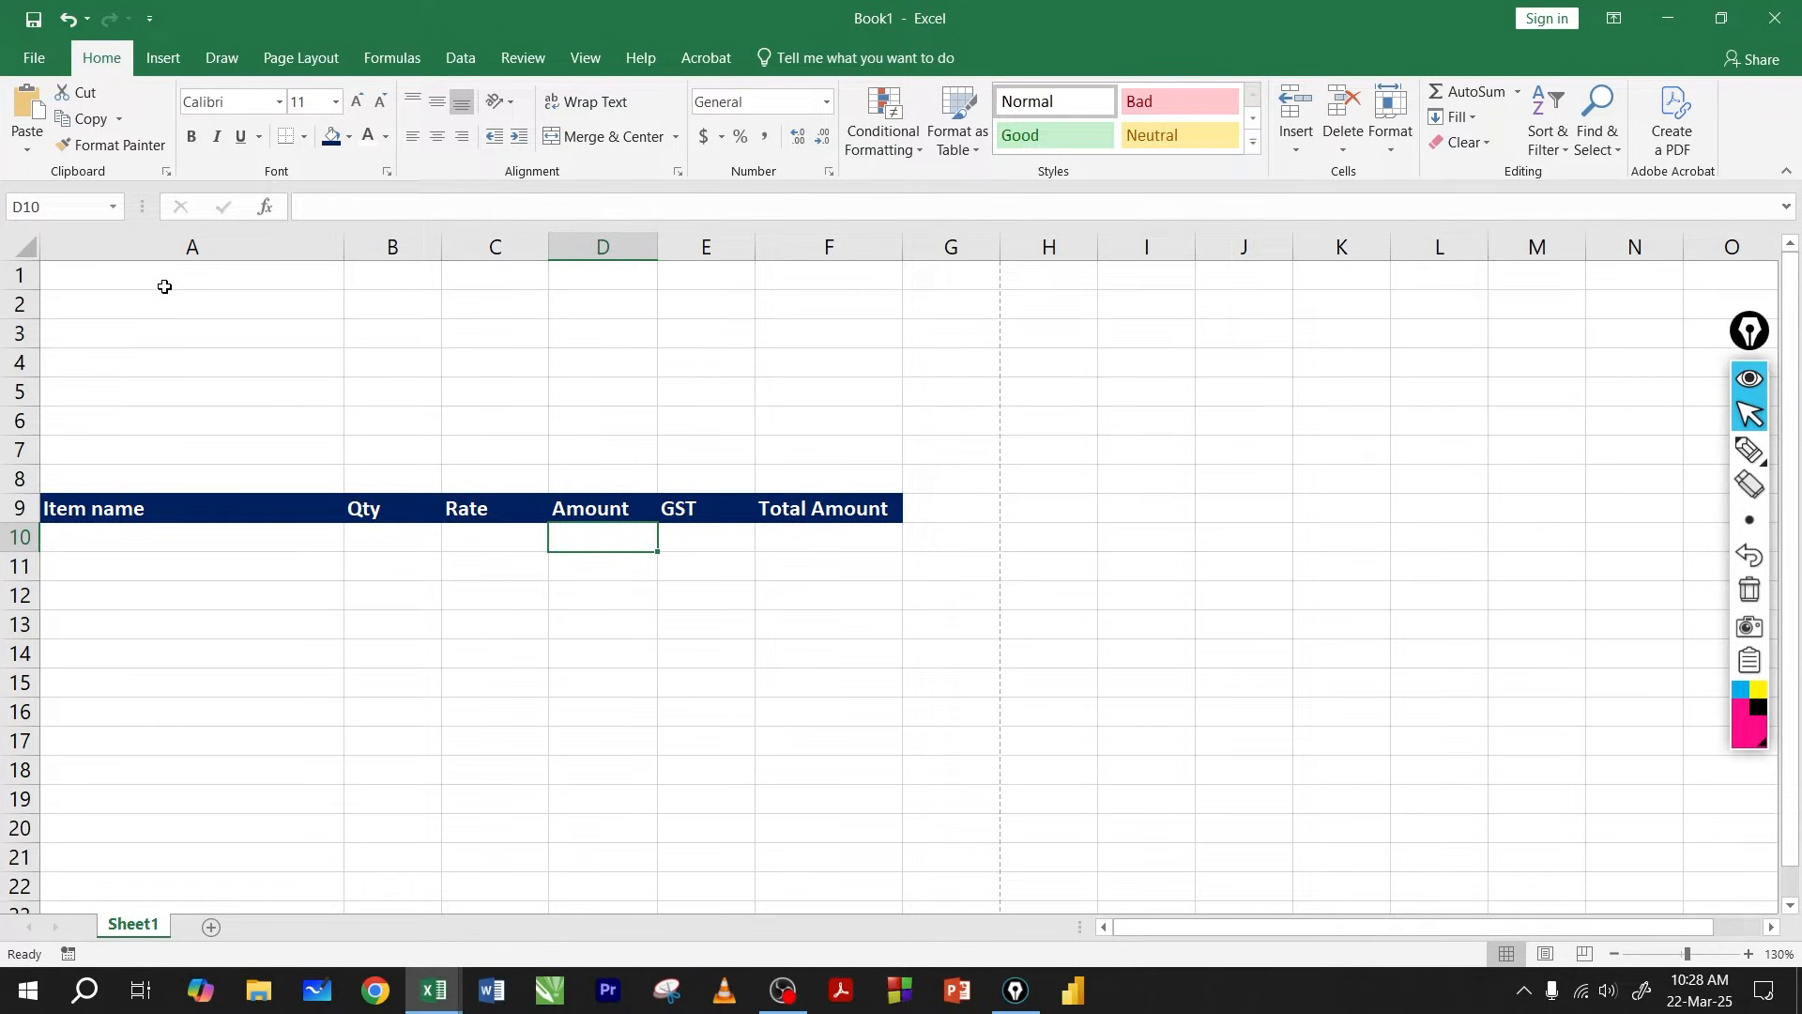
mouse_move(432, 990)
click(294, 892)
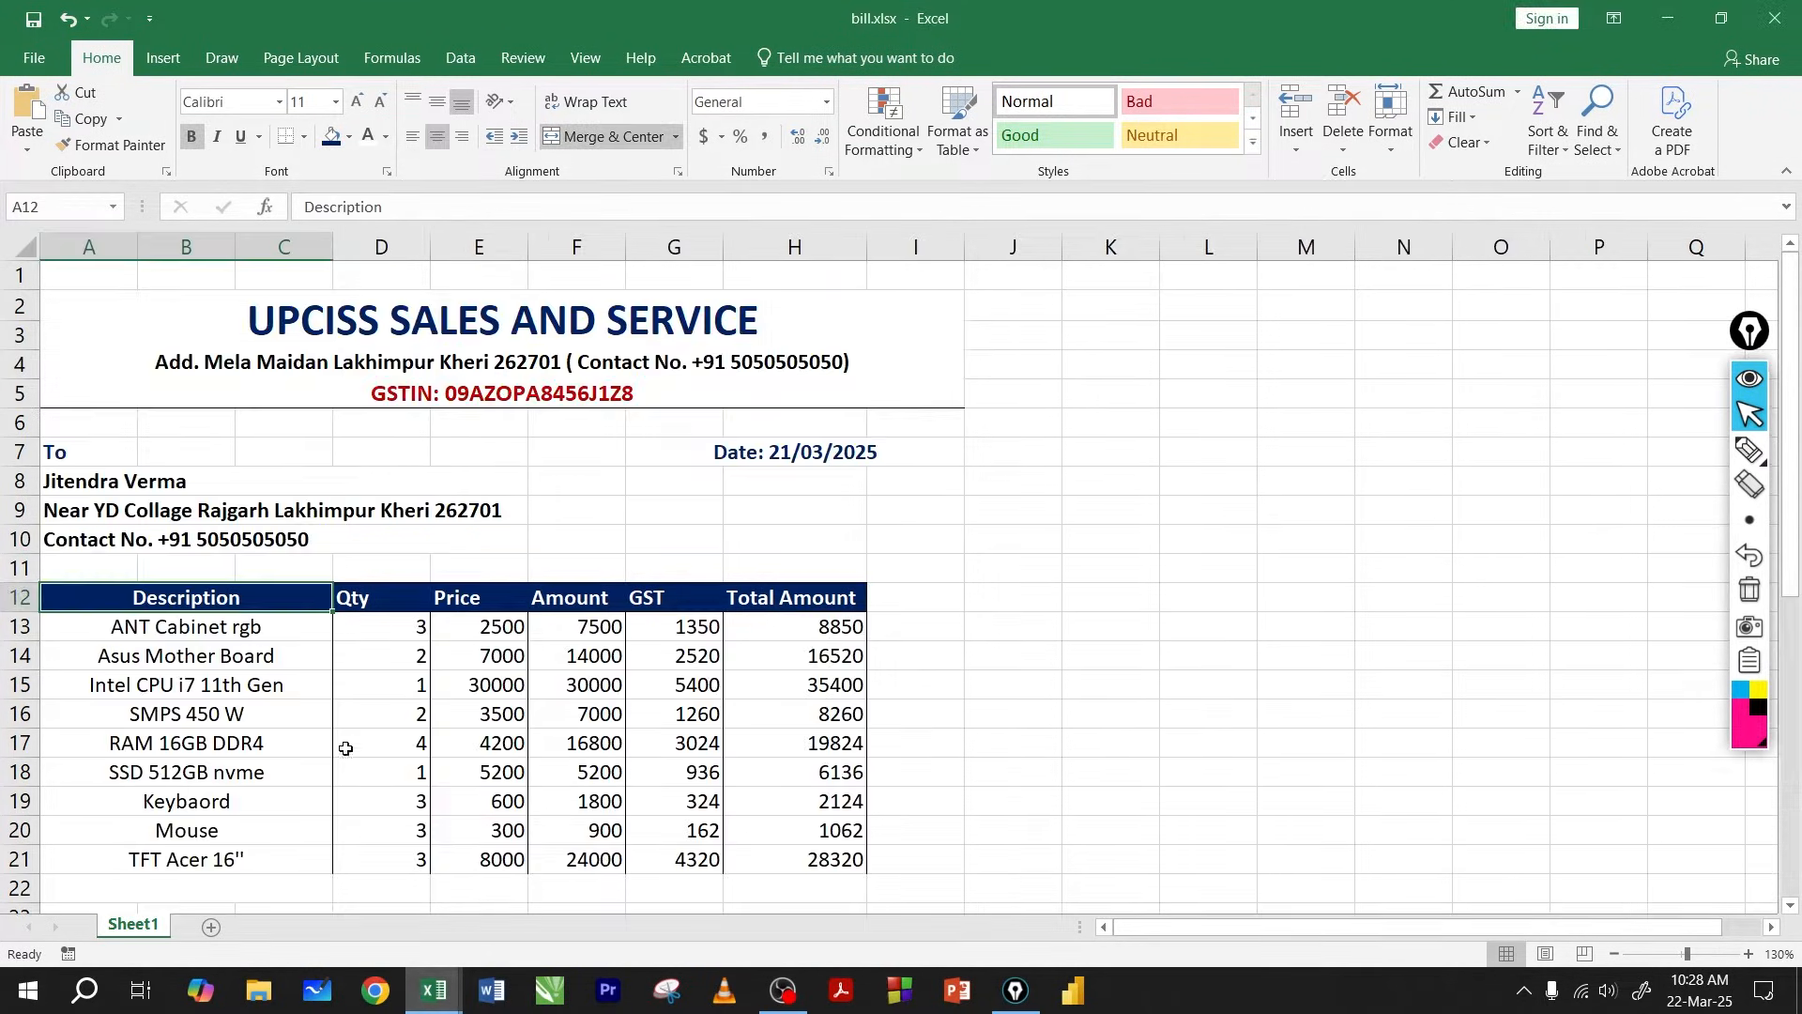
double_click(411, 350)
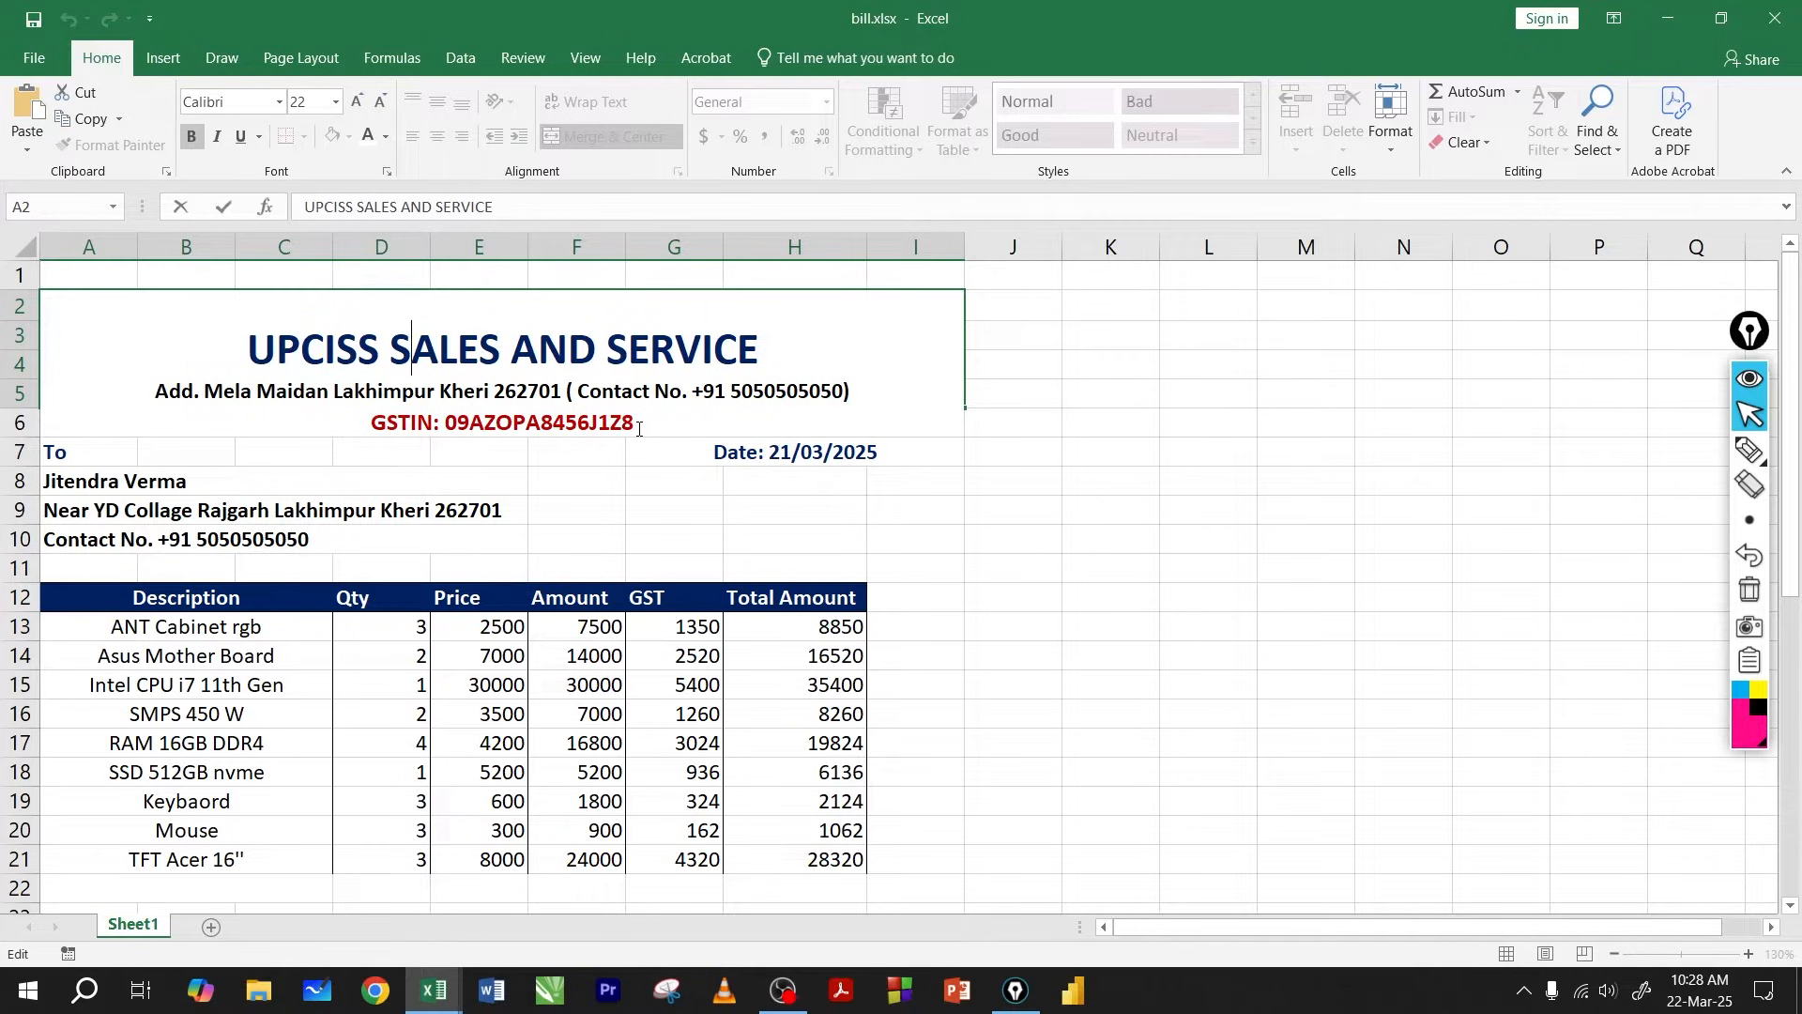
drag(639, 429, 239, 351)
key(ctrl+c)
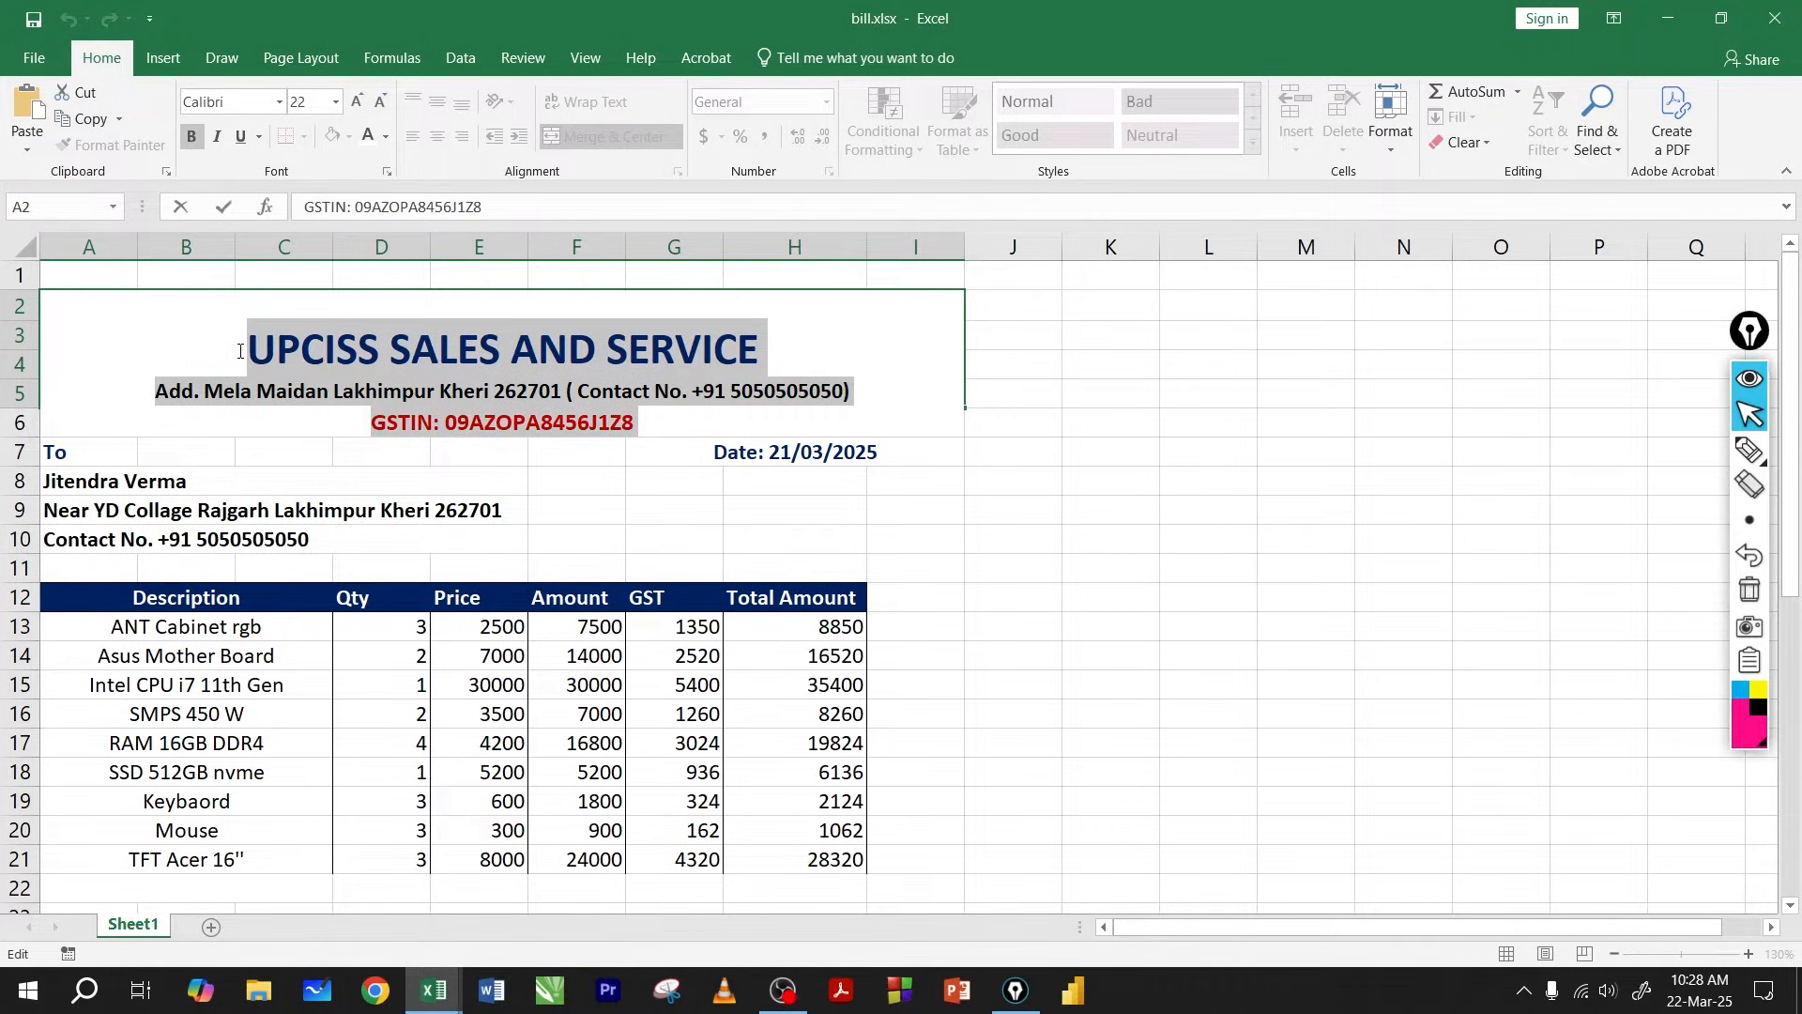
click(474, 476)
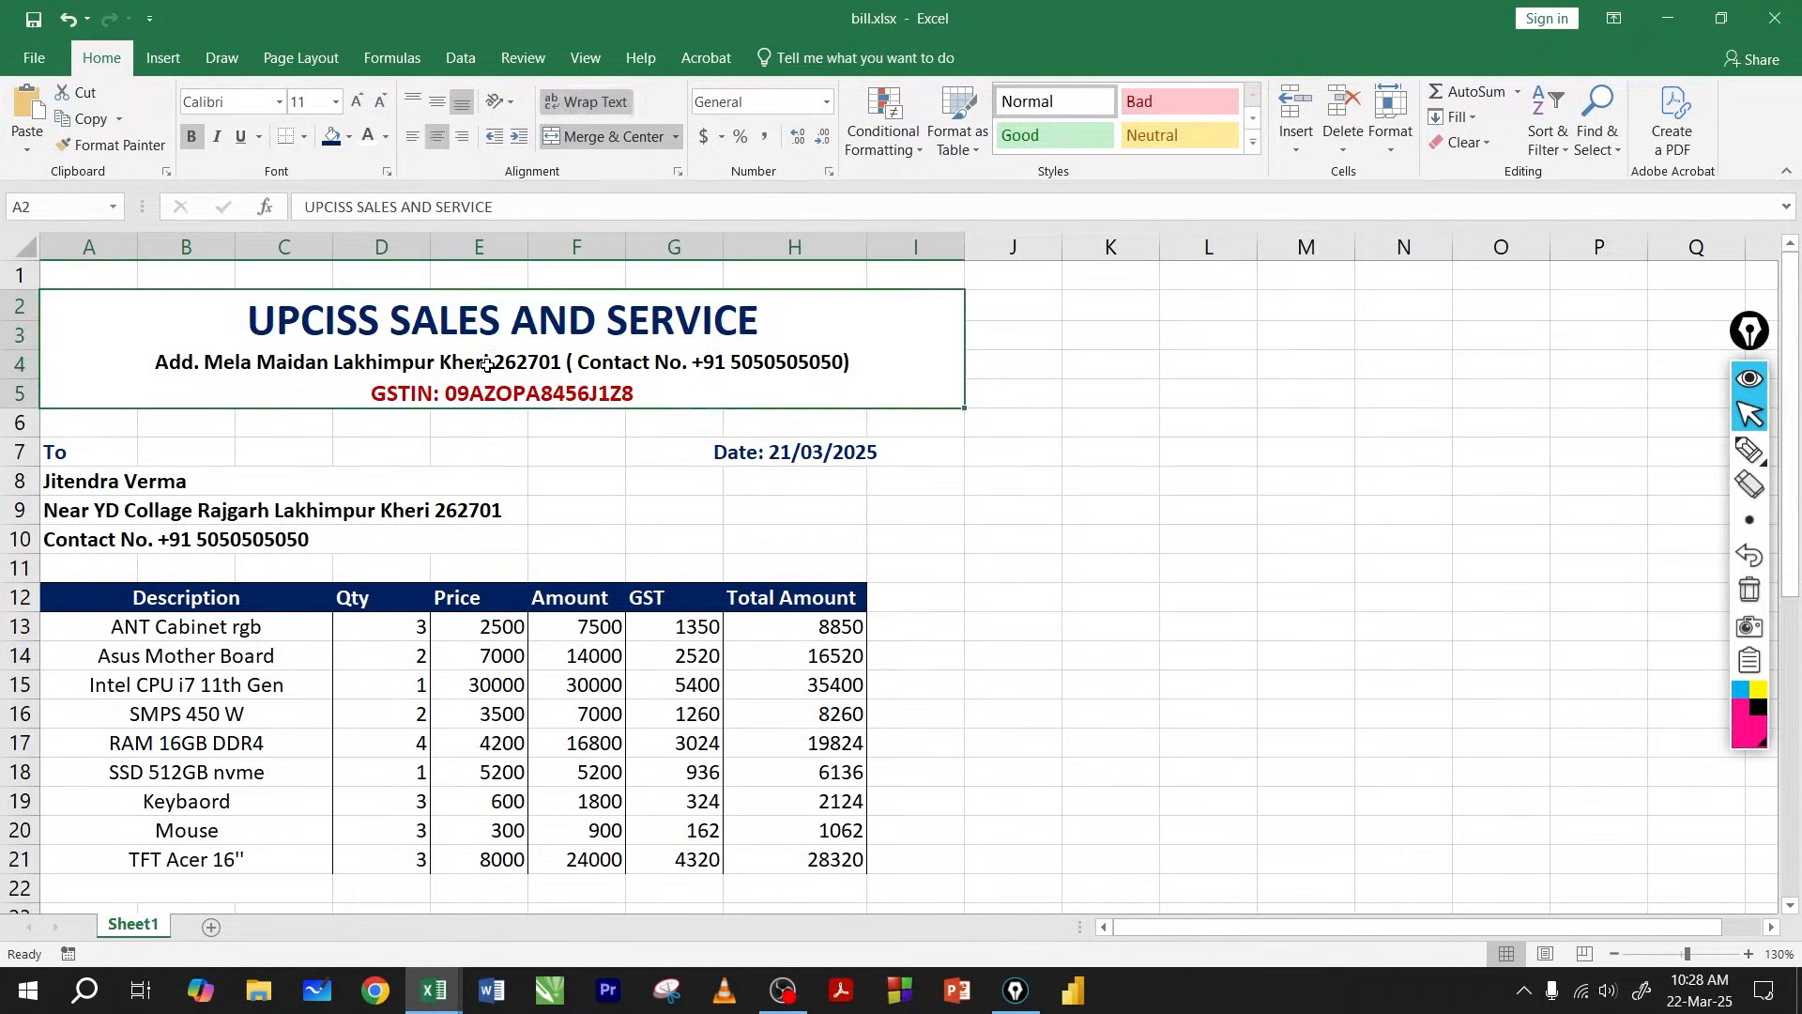
double_click(636, 395)
drag(638, 425, 265, 345)
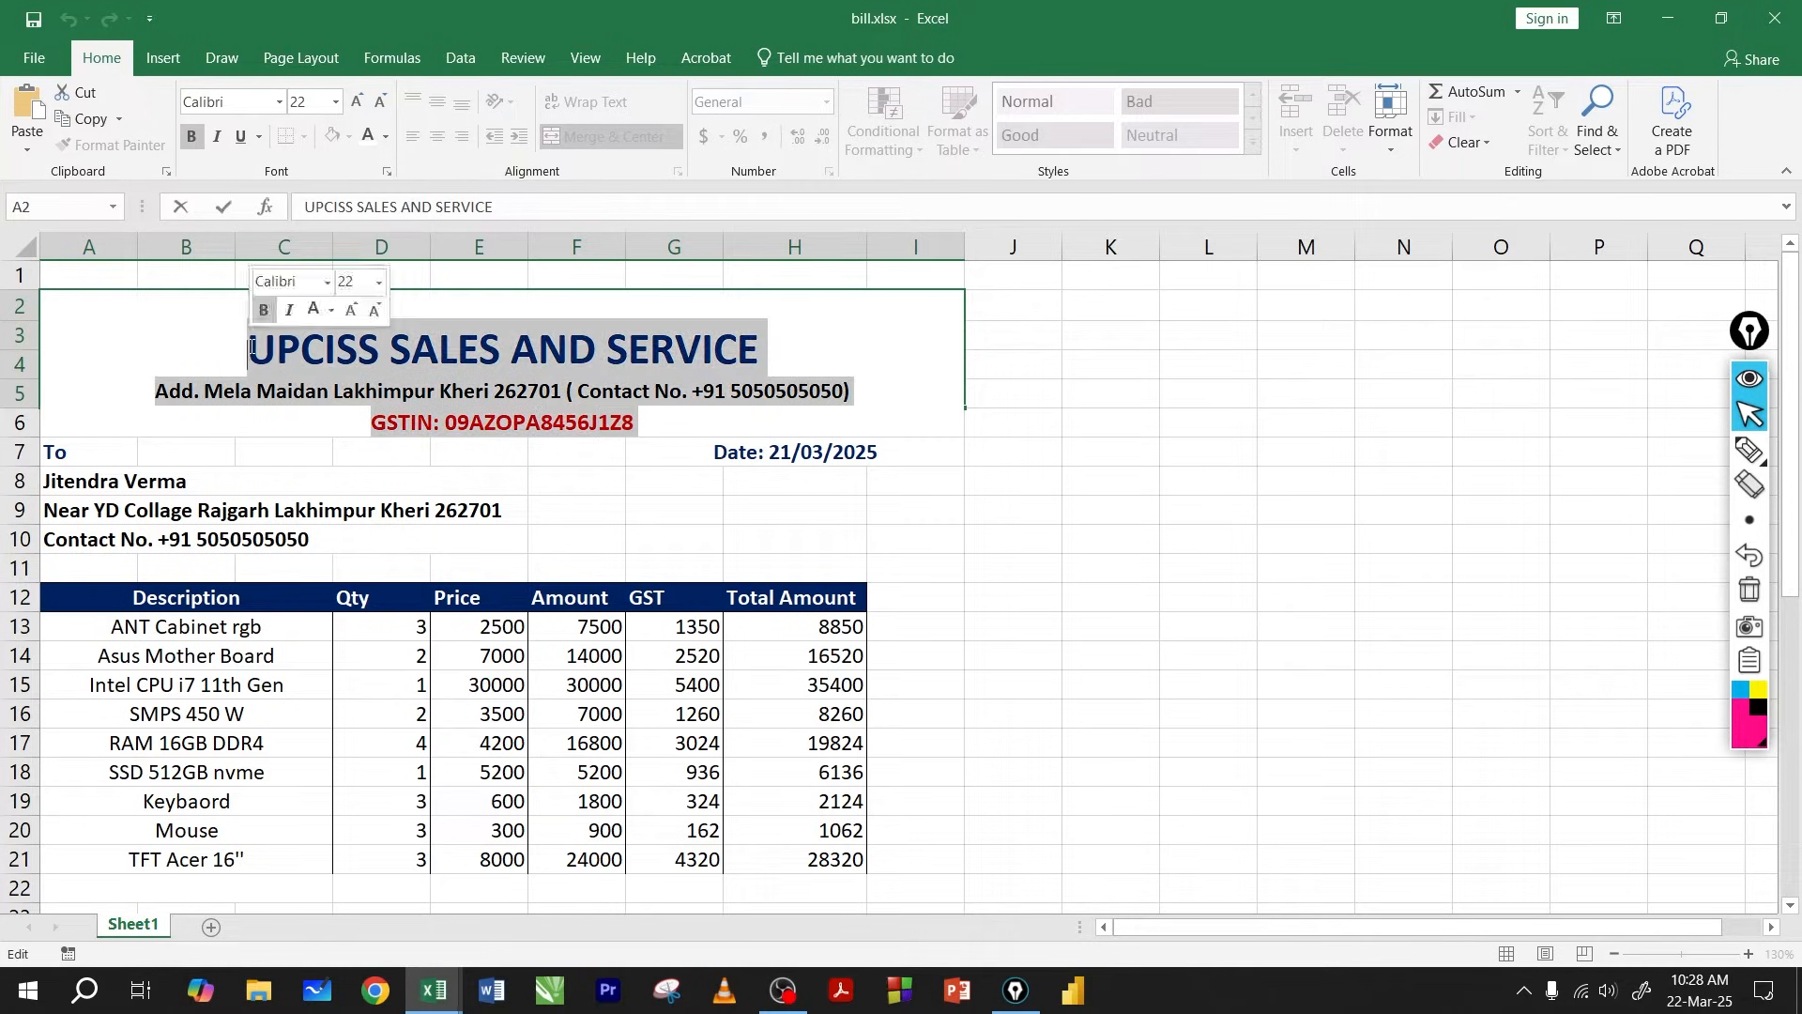
click(532, 485)
click(154, 310)
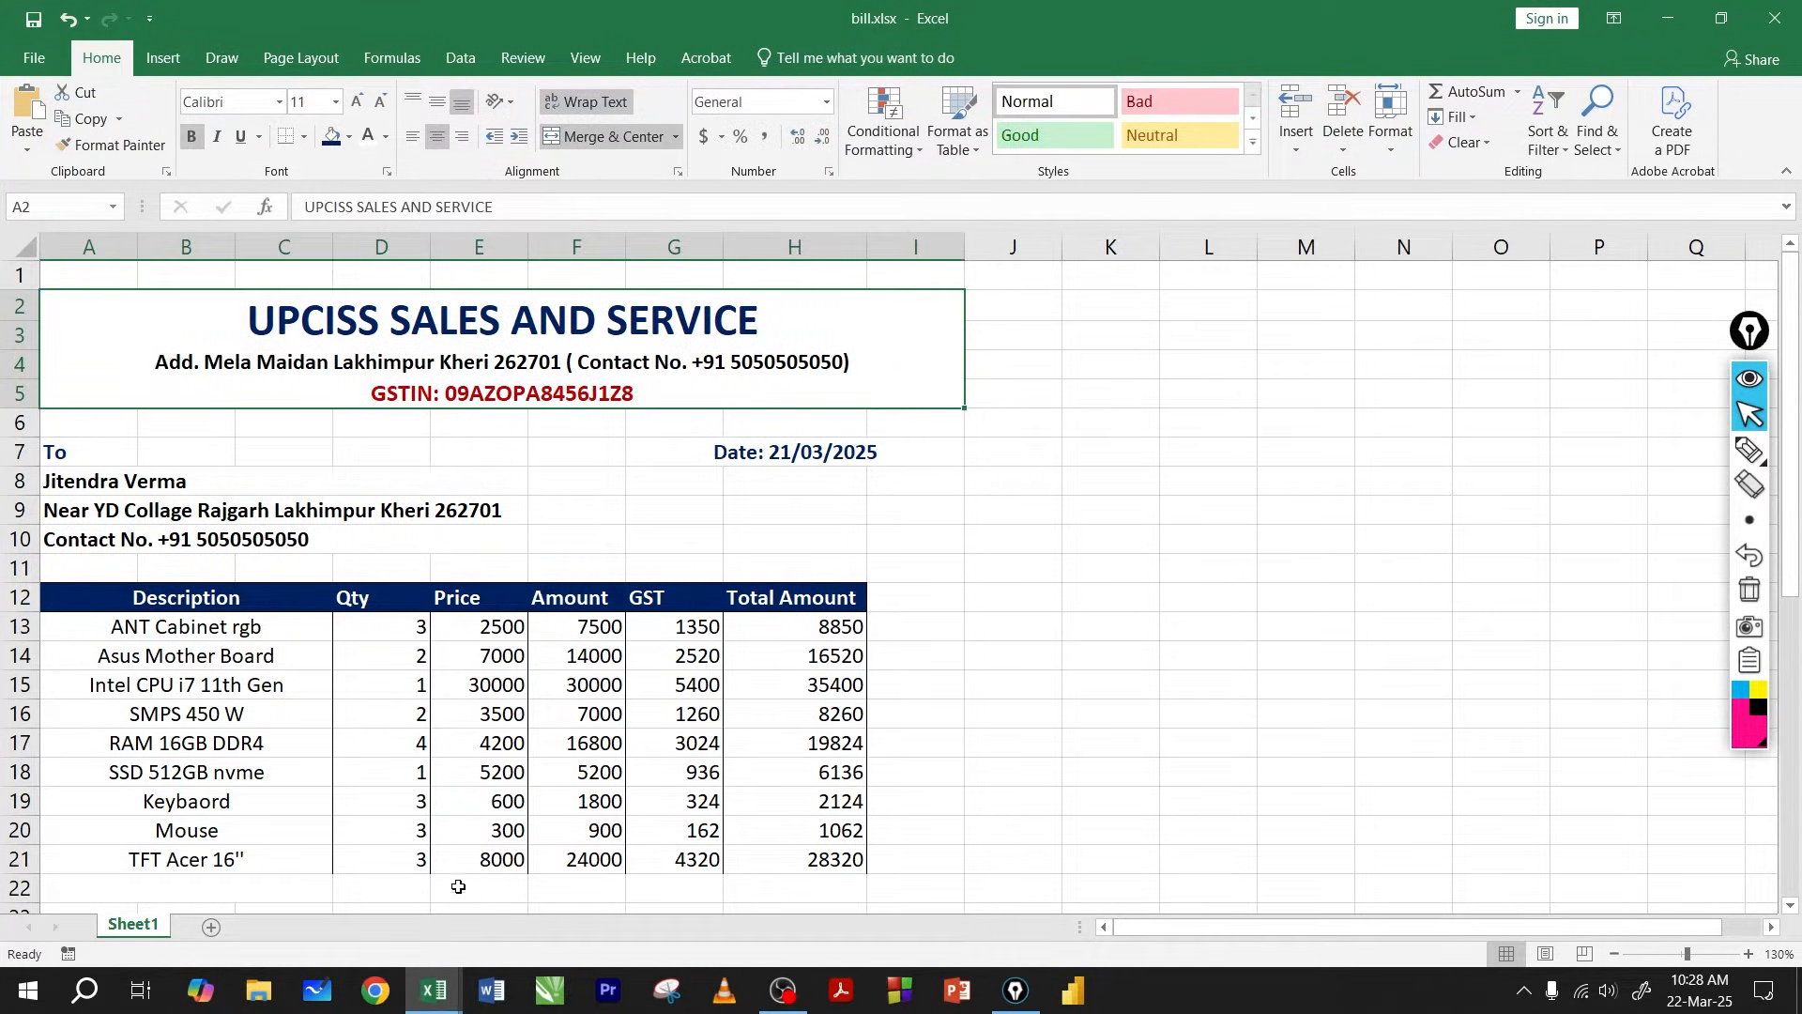
mouse_move(433, 990)
click(540, 892)
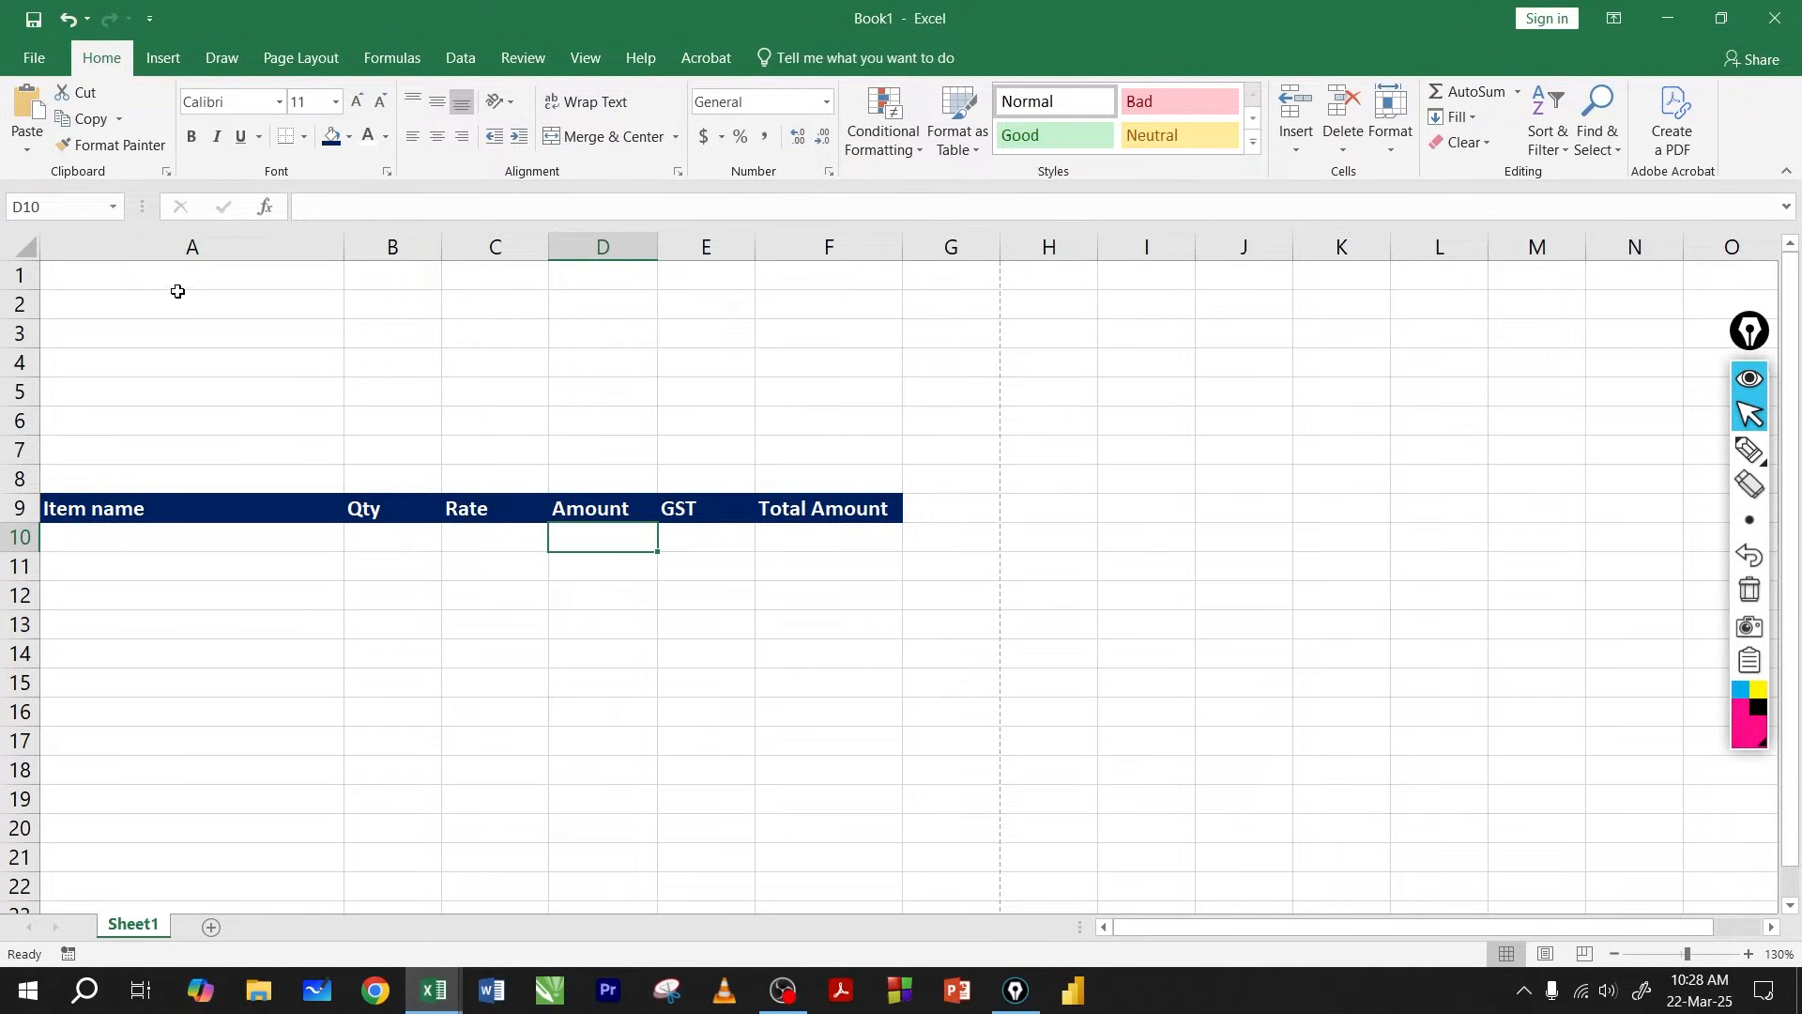
Merge and centre A2:G5 into one shop title block.
click(225, 304)
click(374, 304)
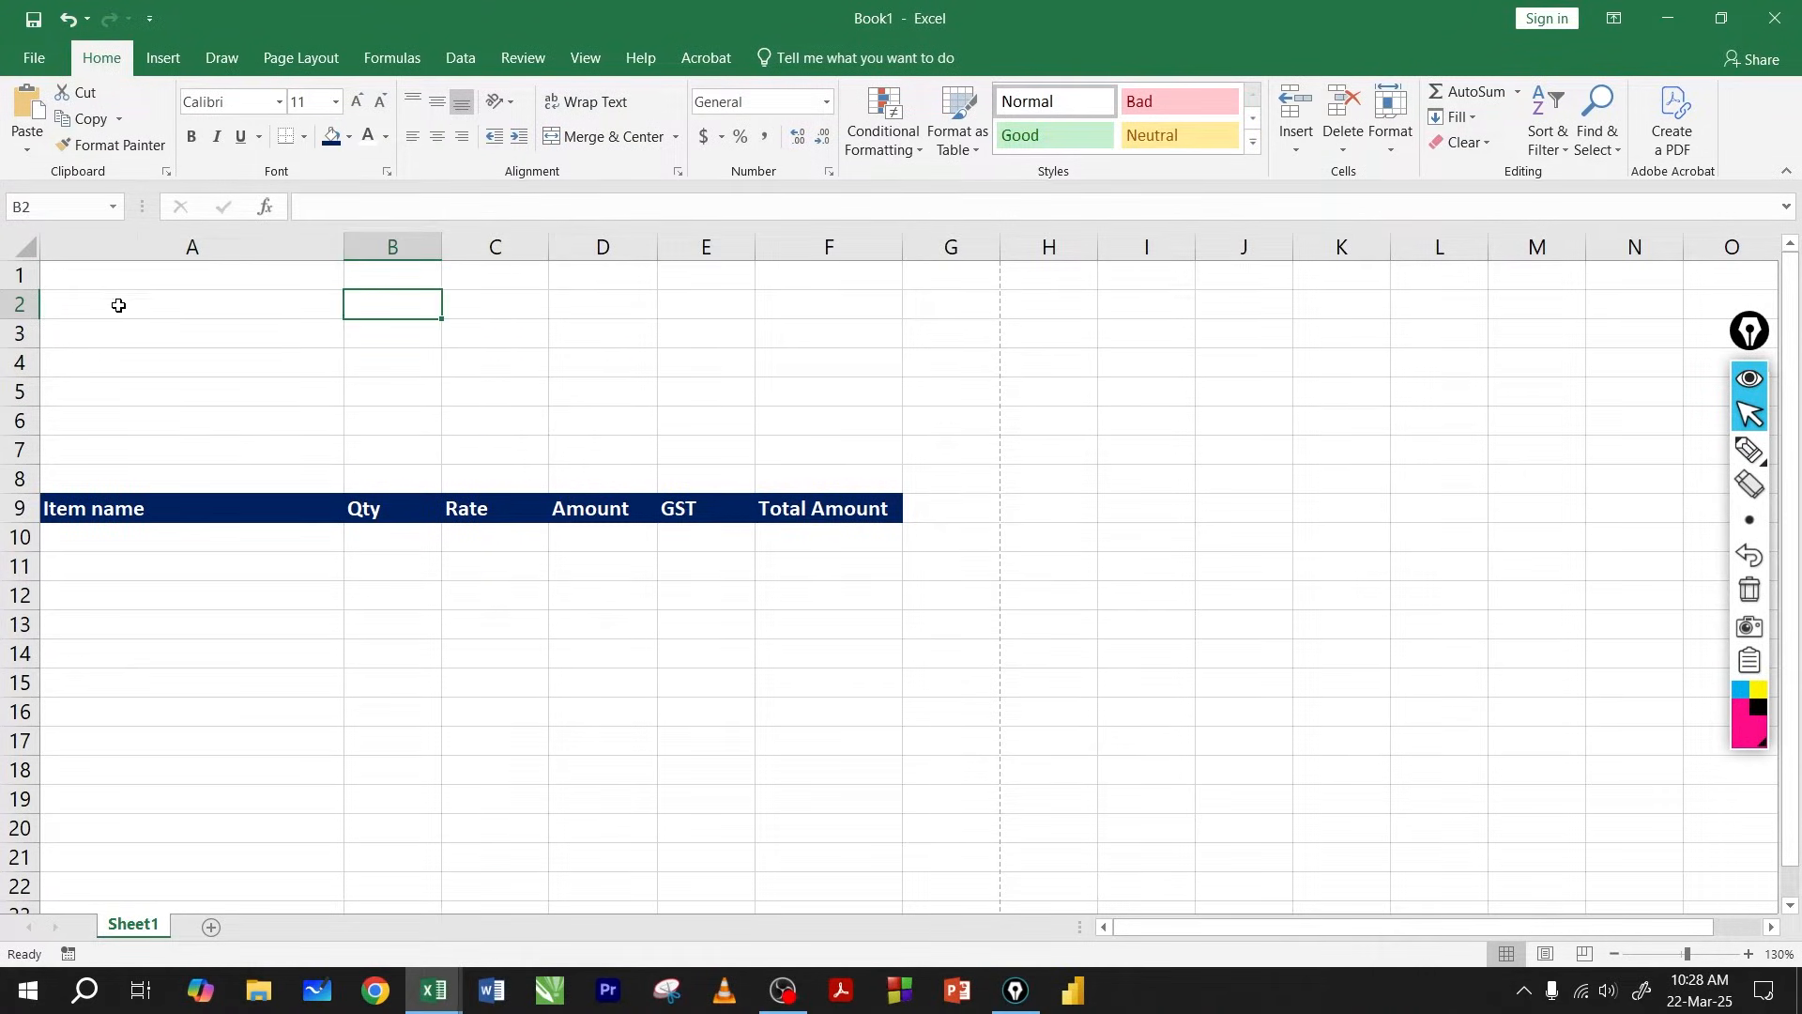
drag(119, 305, 937, 391)
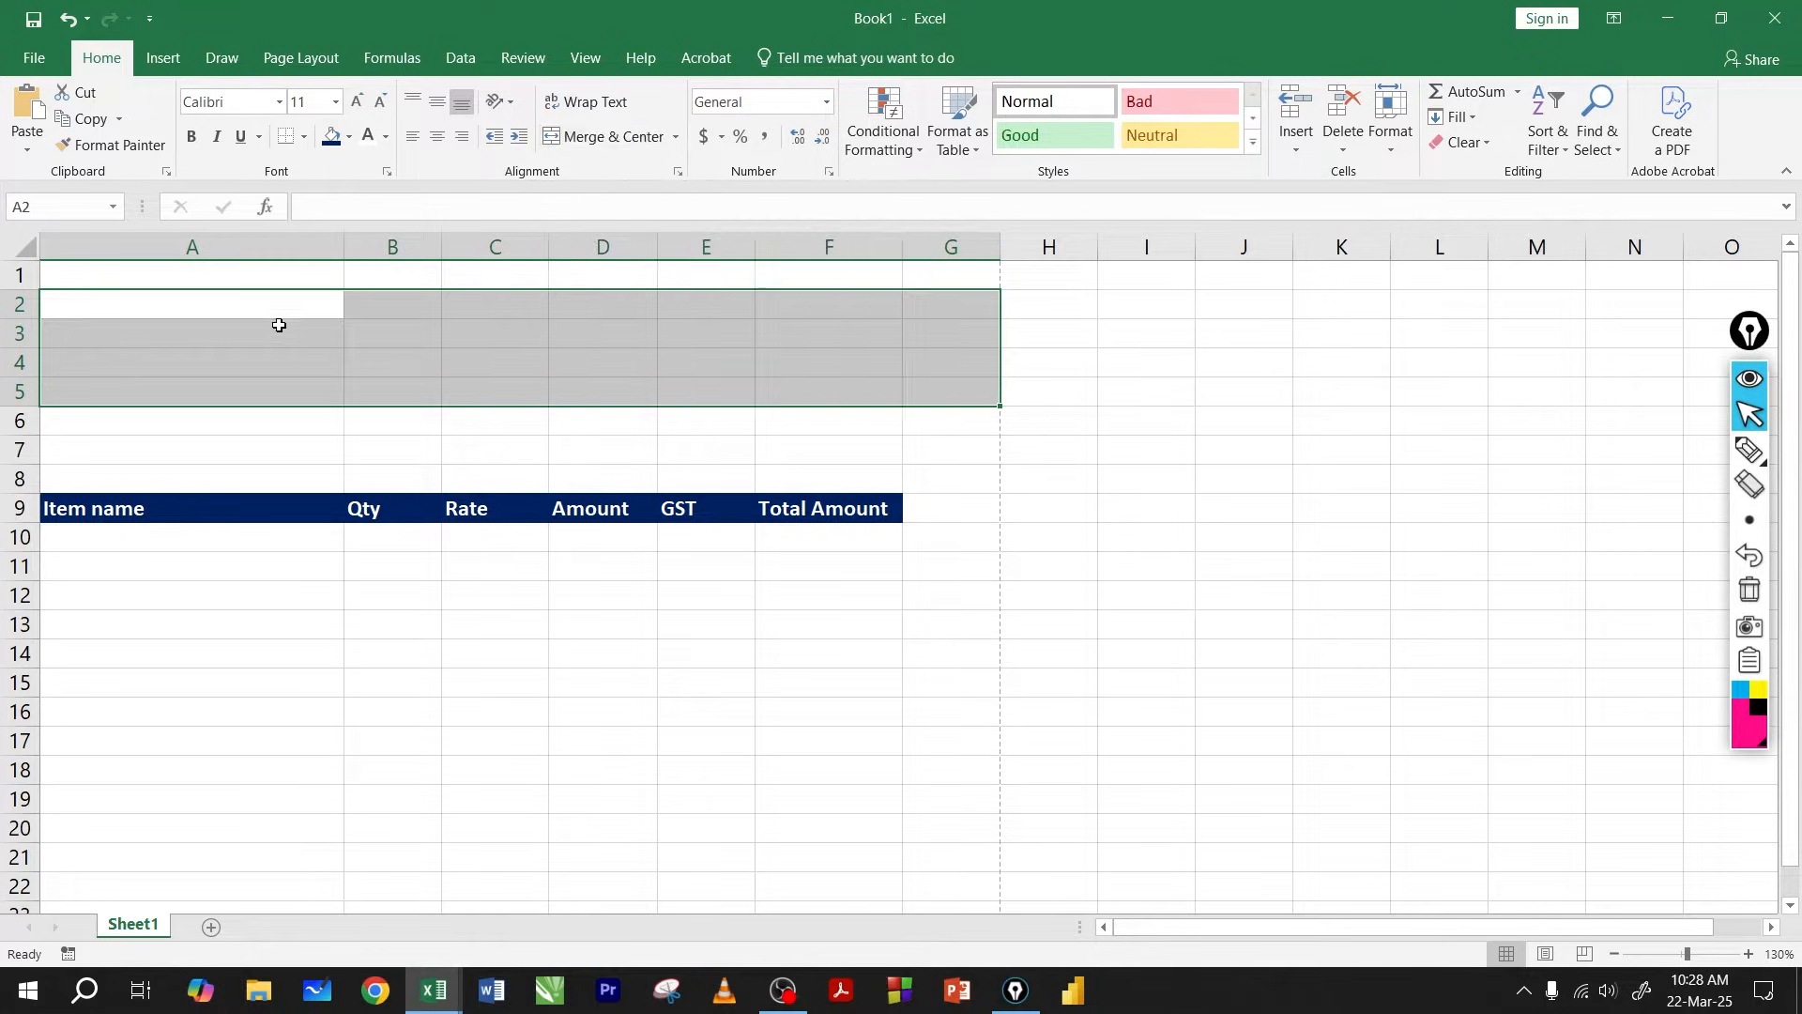
drag(265, 301, 936, 383)
click(608, 136)
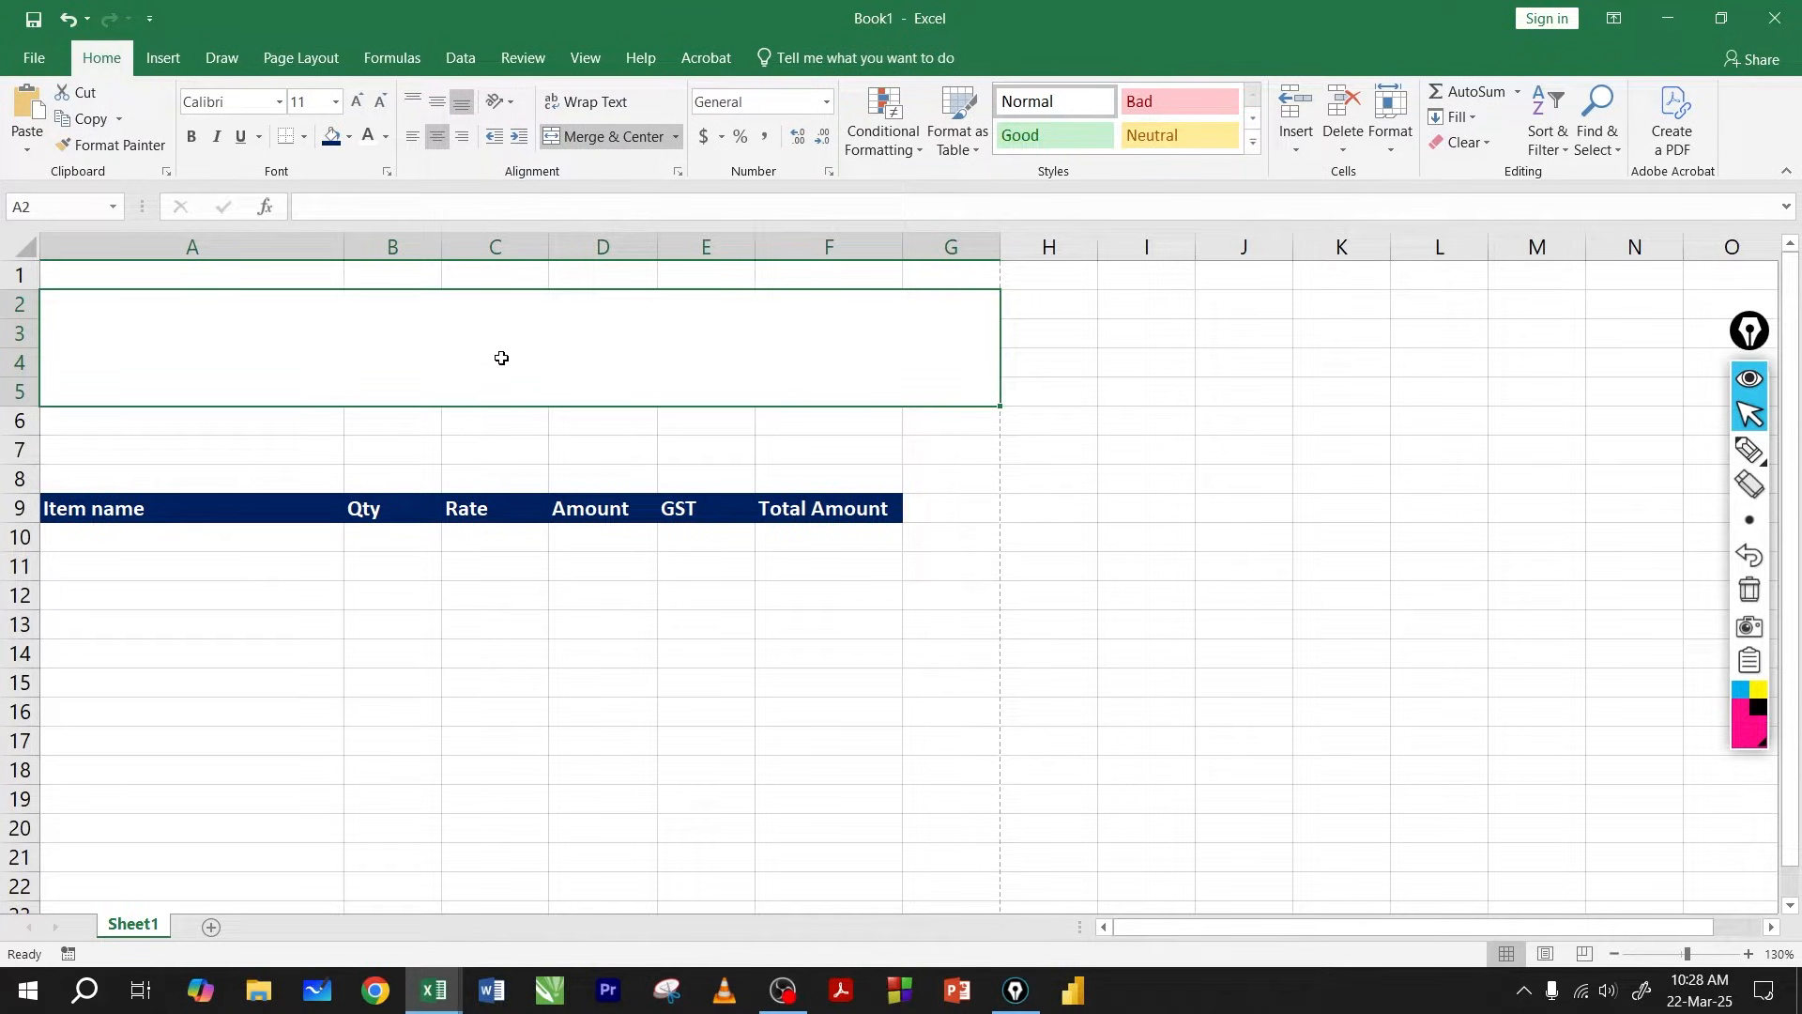
Paste the shop name, address and GSTIN lines into merged A2, then type a test entry in J4.
double_click(515, 474)
click(503, 370)
double_click(541, 381)
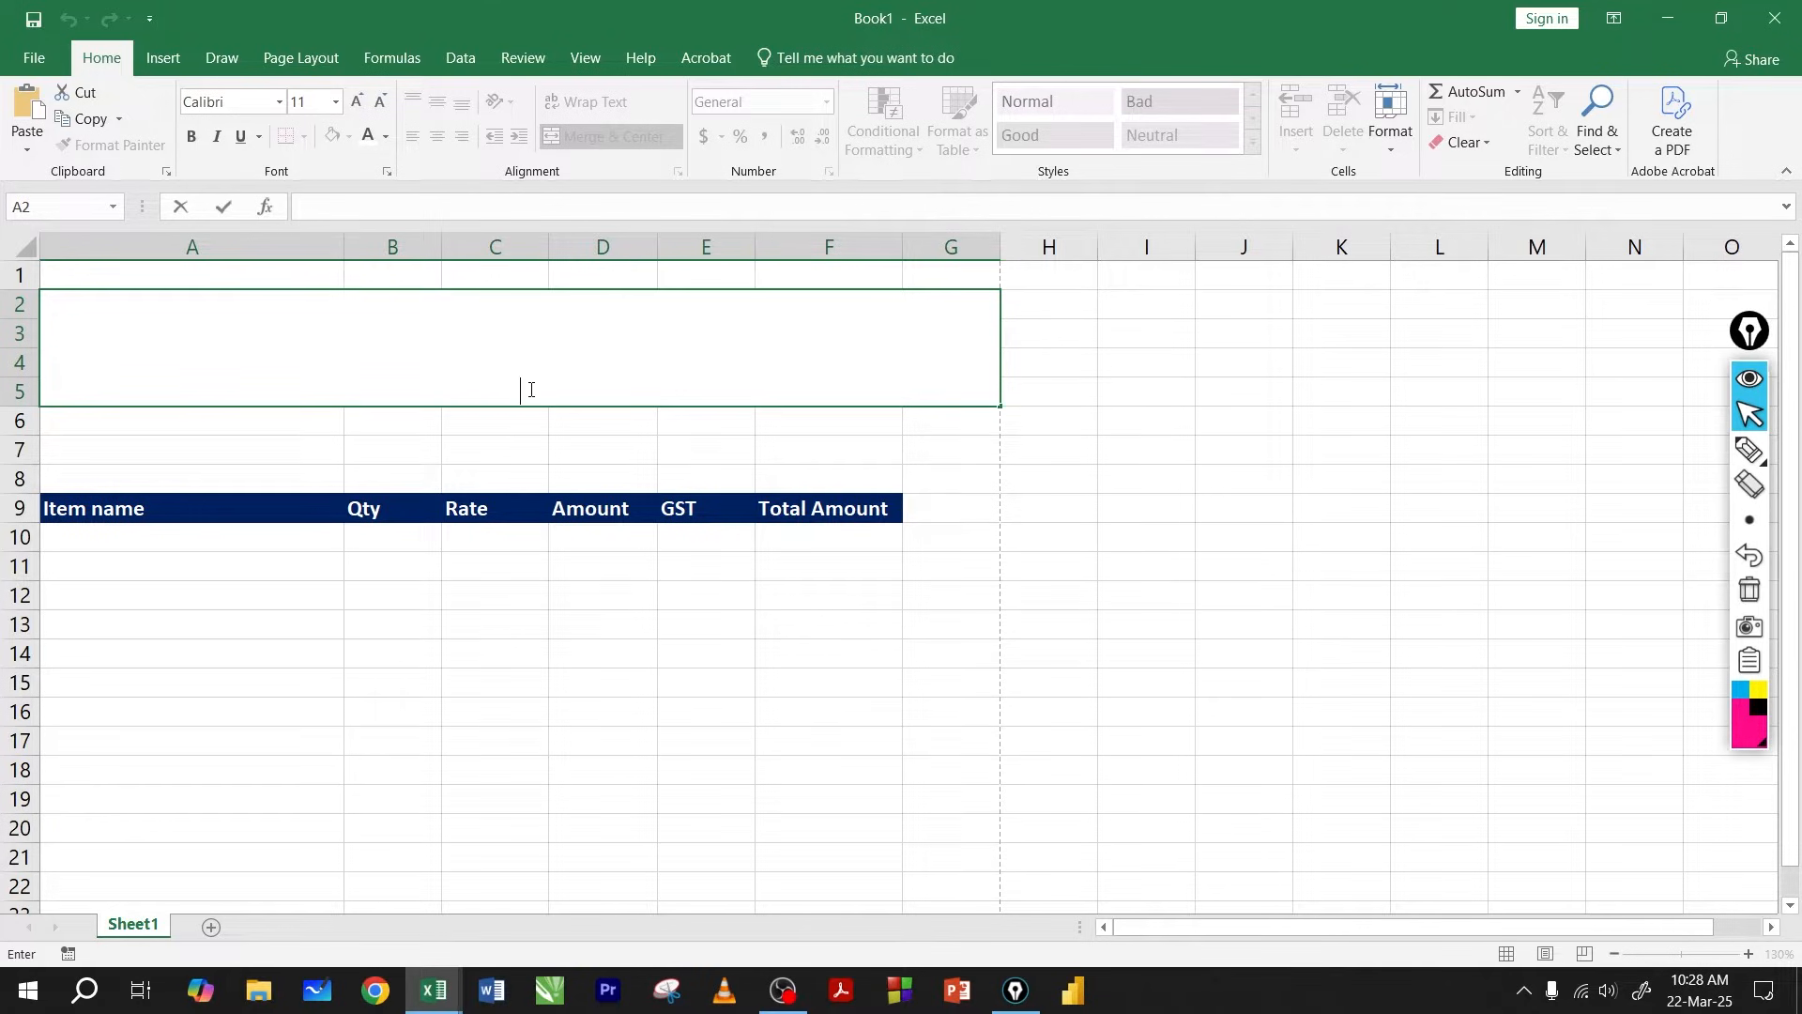
key(ctrl+v)
click(589, 598)
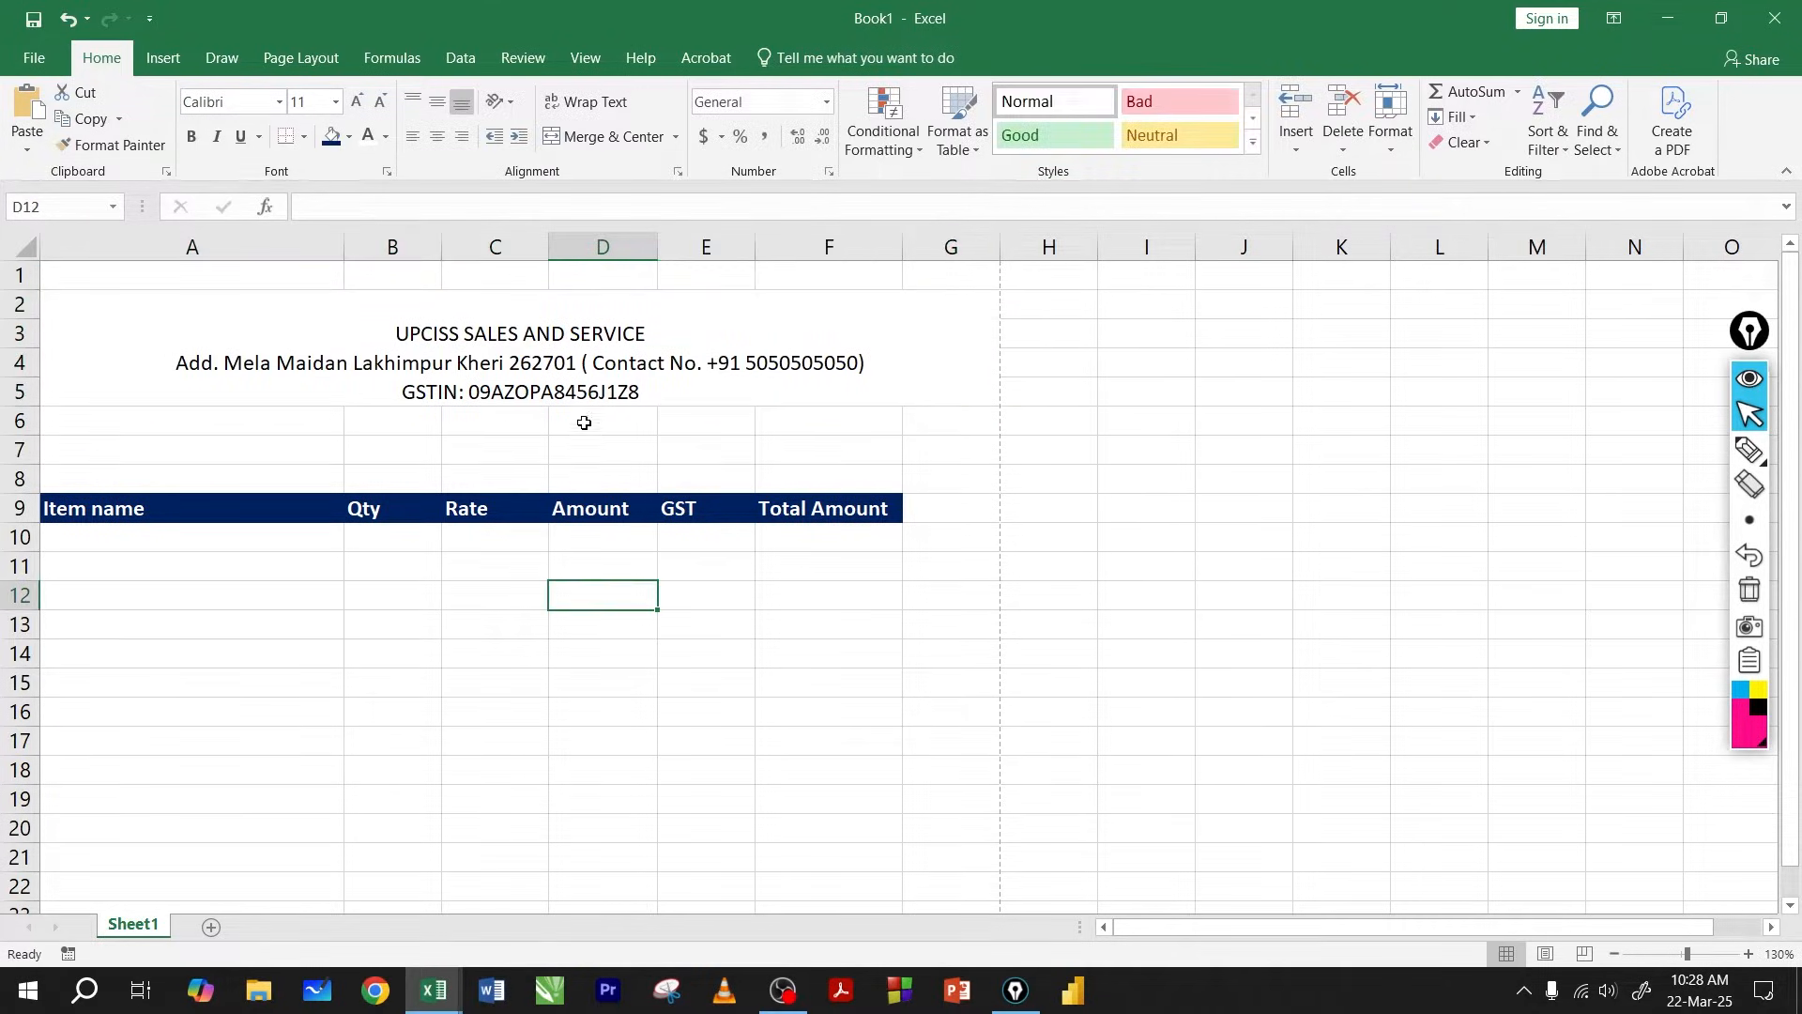
click(576, 385)
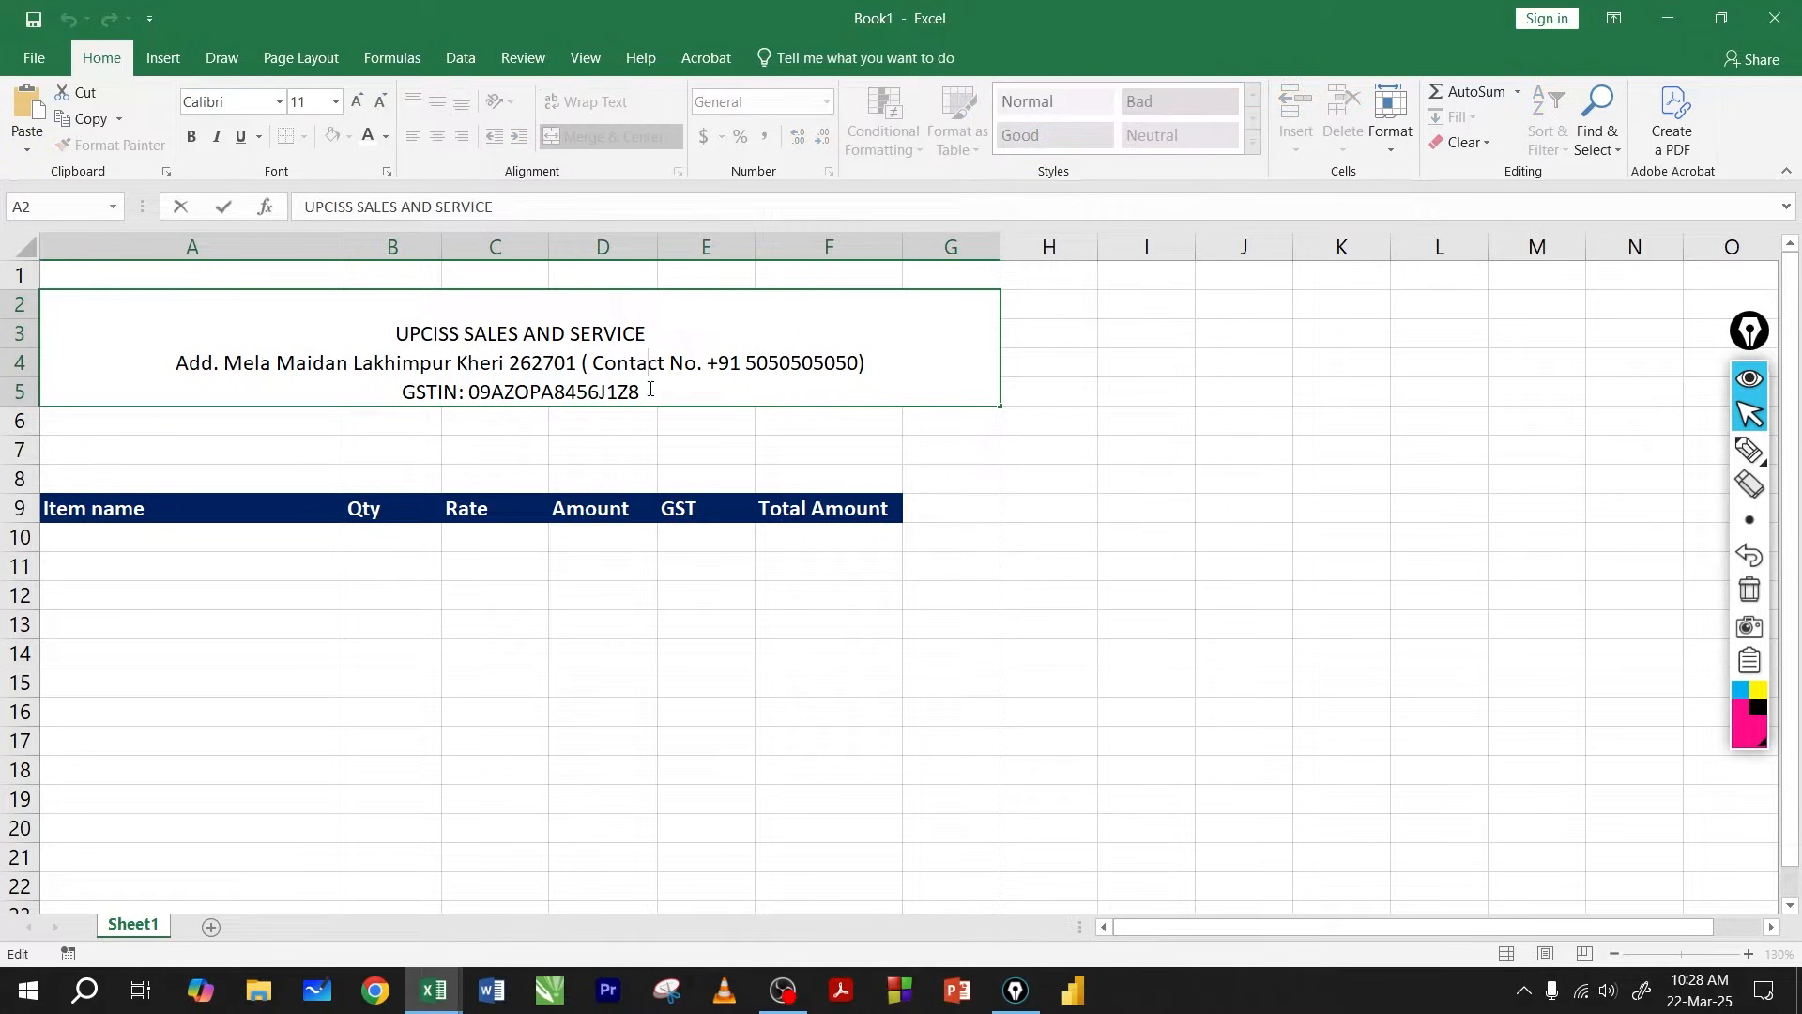
click(647, 456)
double_click(631, 363)
click(1246, 359)
text(sdklfjskdfjk klsdjf)
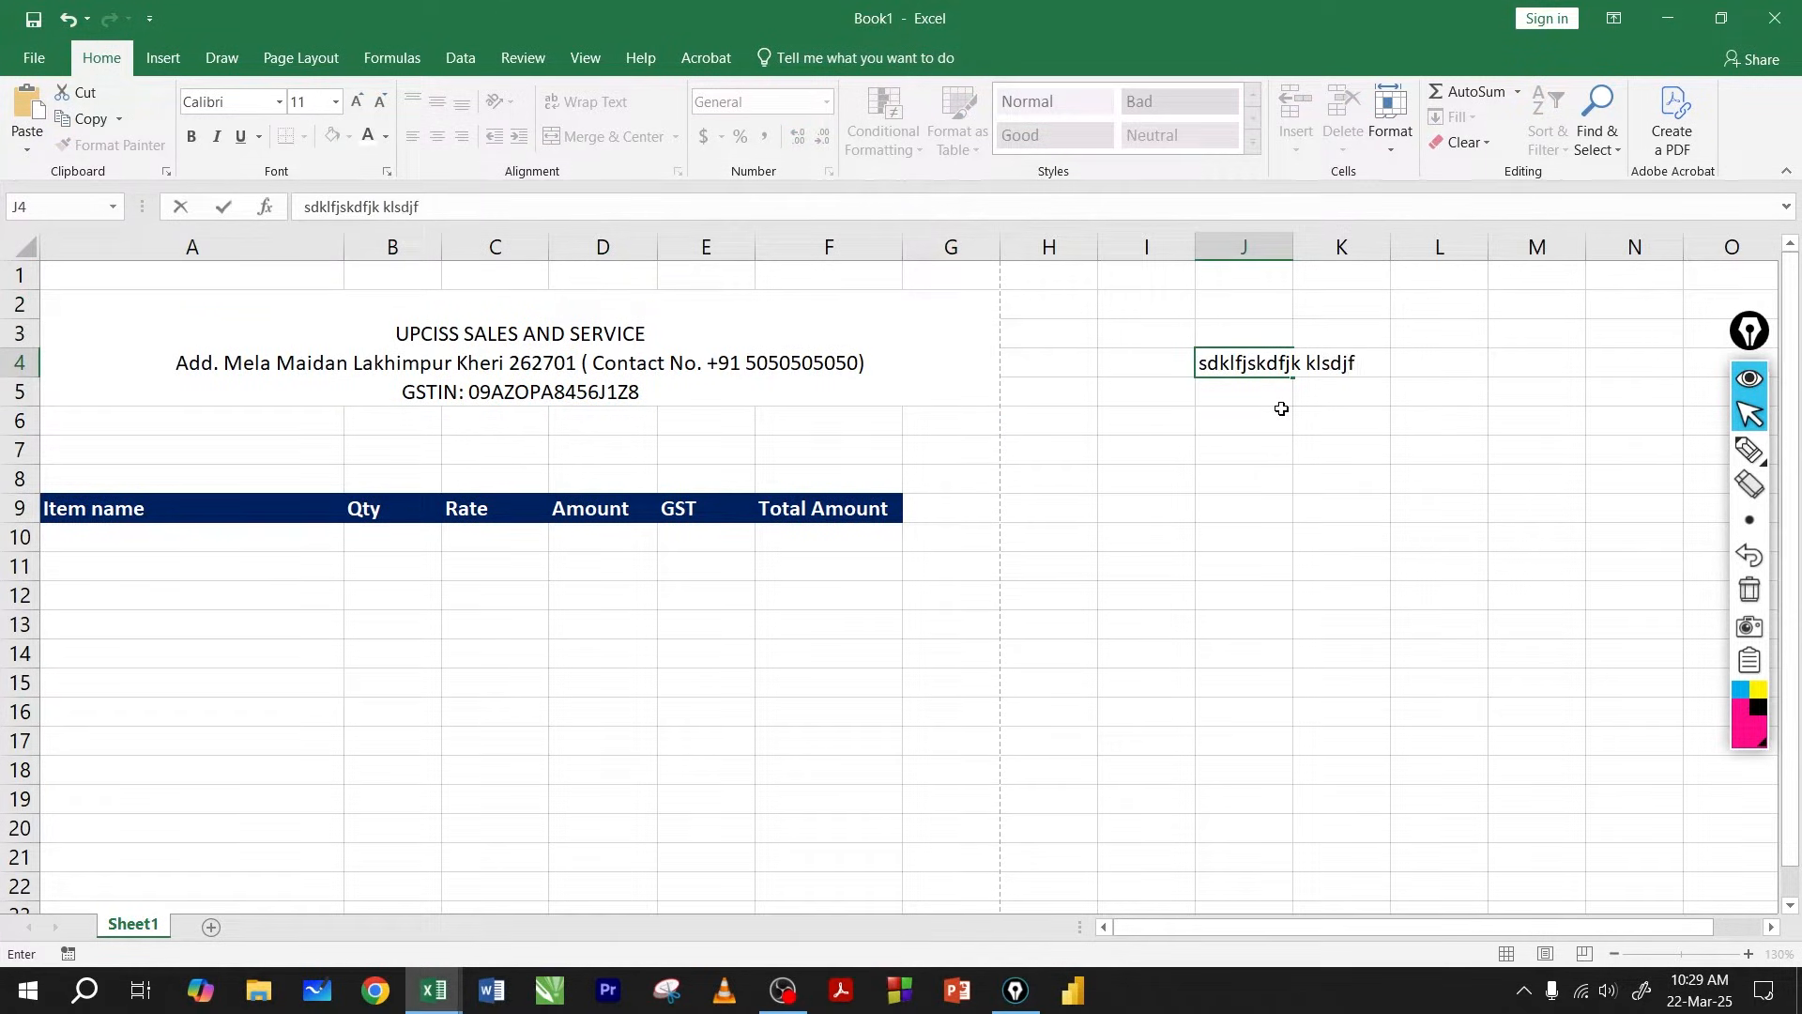
Delete the J4 test entry and merge J3:L6 into one centred cell.
key(Return)
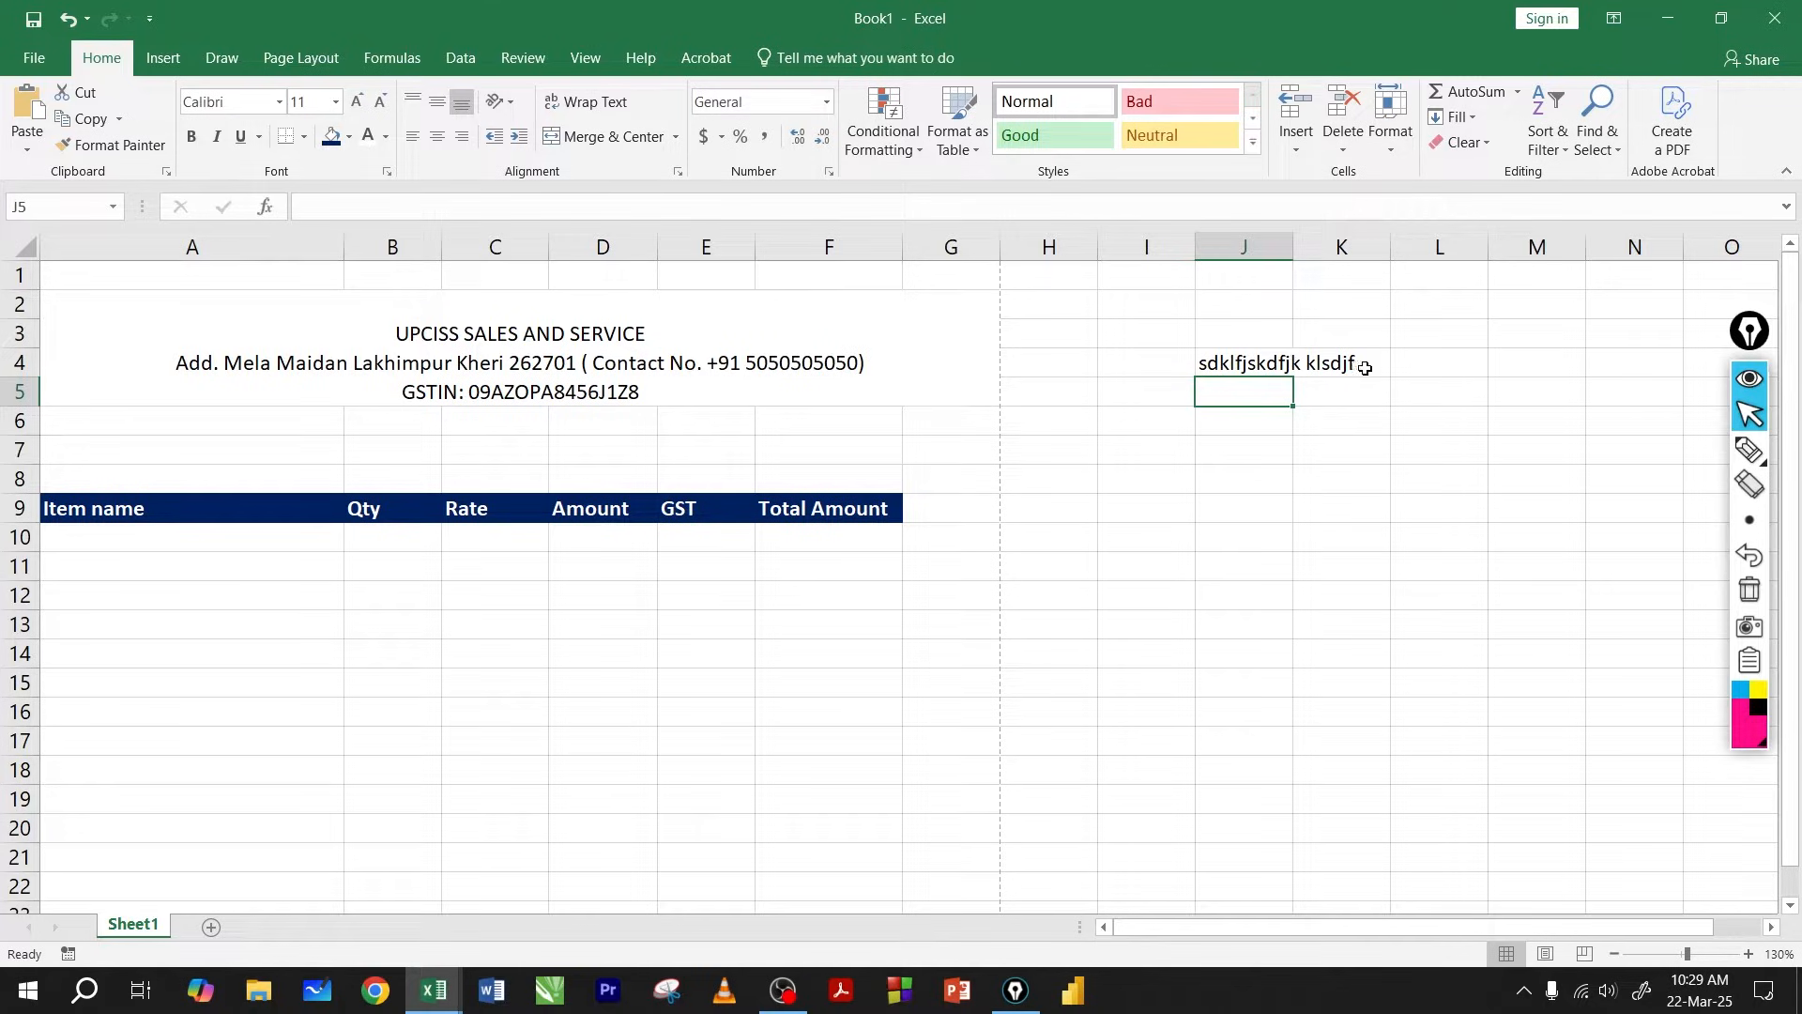
drag(1293, 247, 1376, 248)
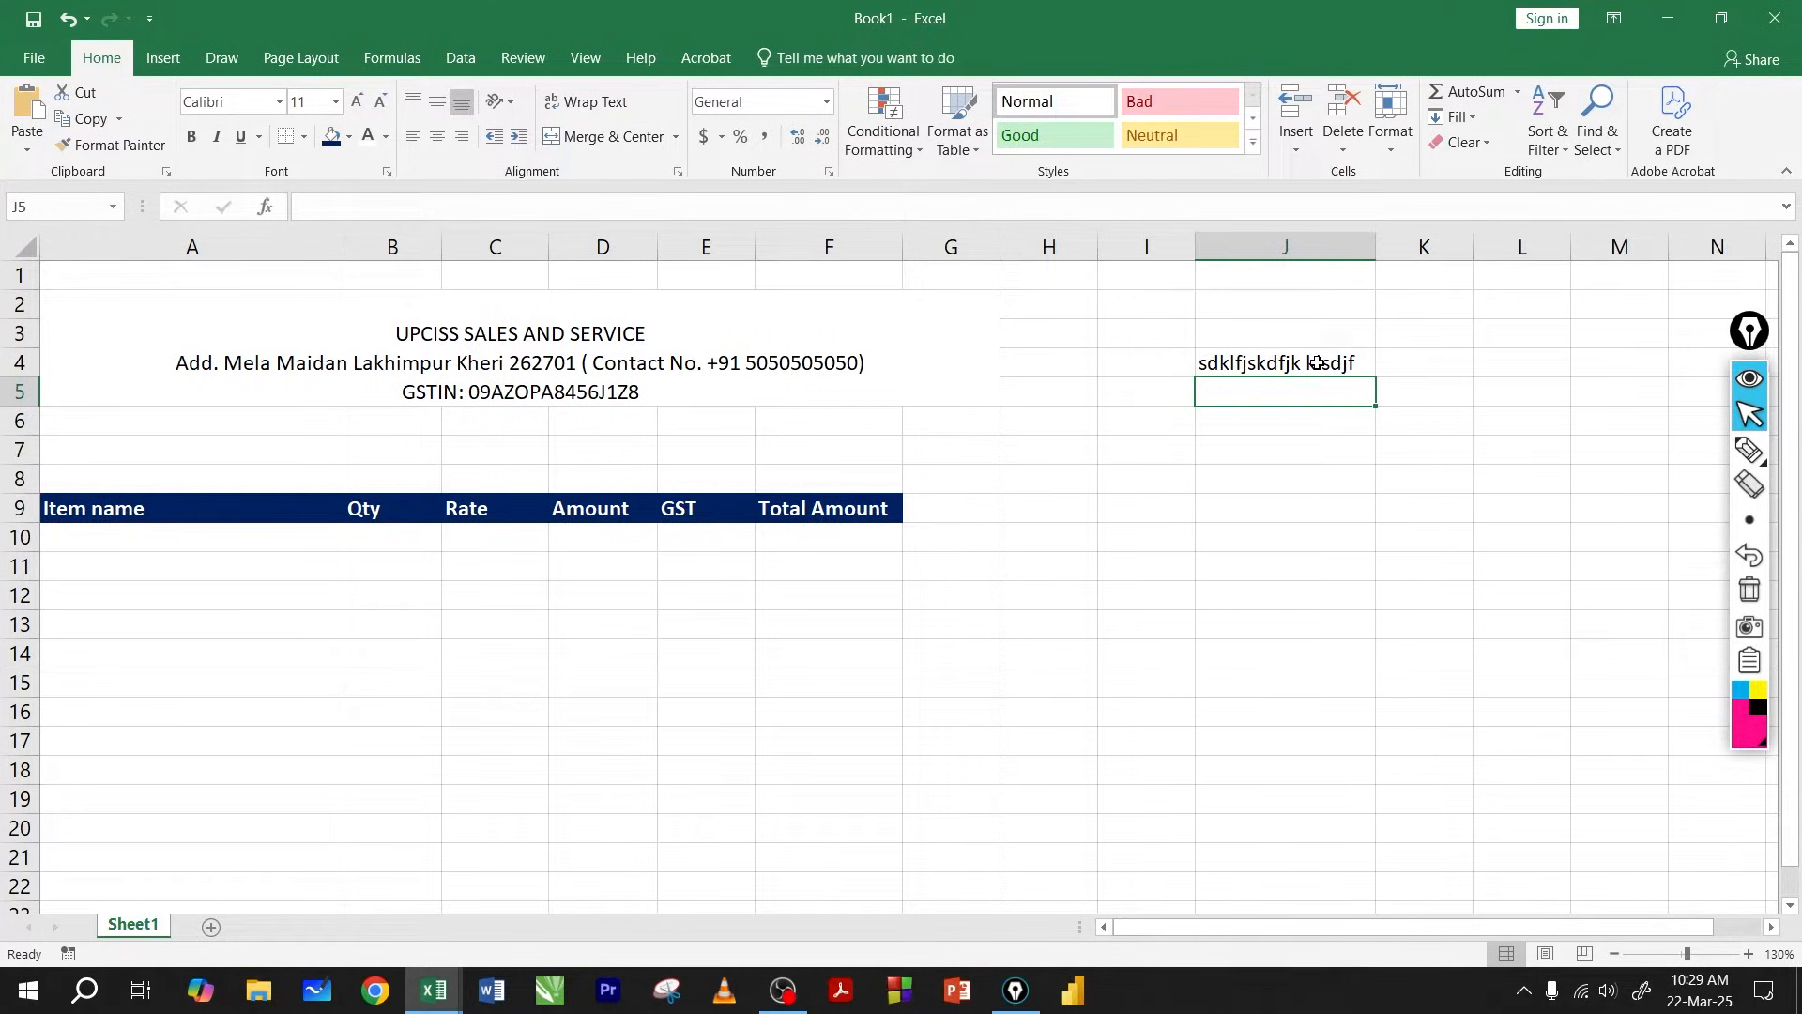
key(ctrl+z)
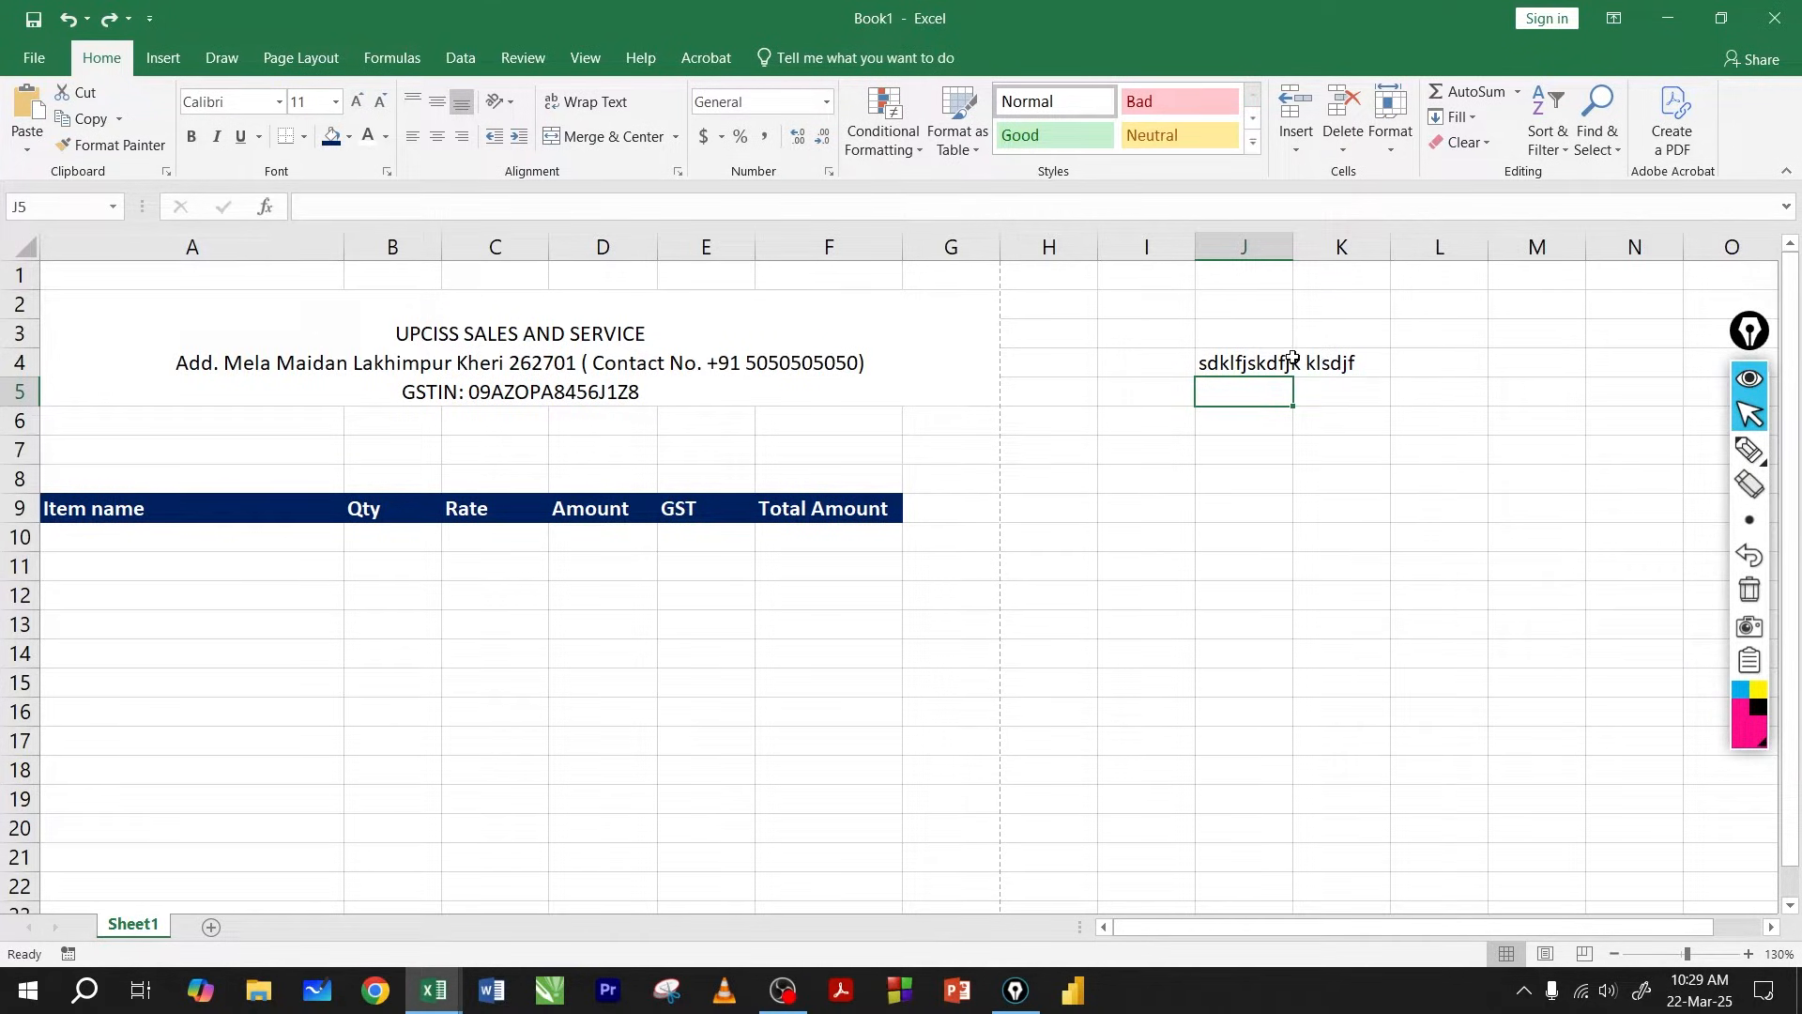
click(1270, 356)
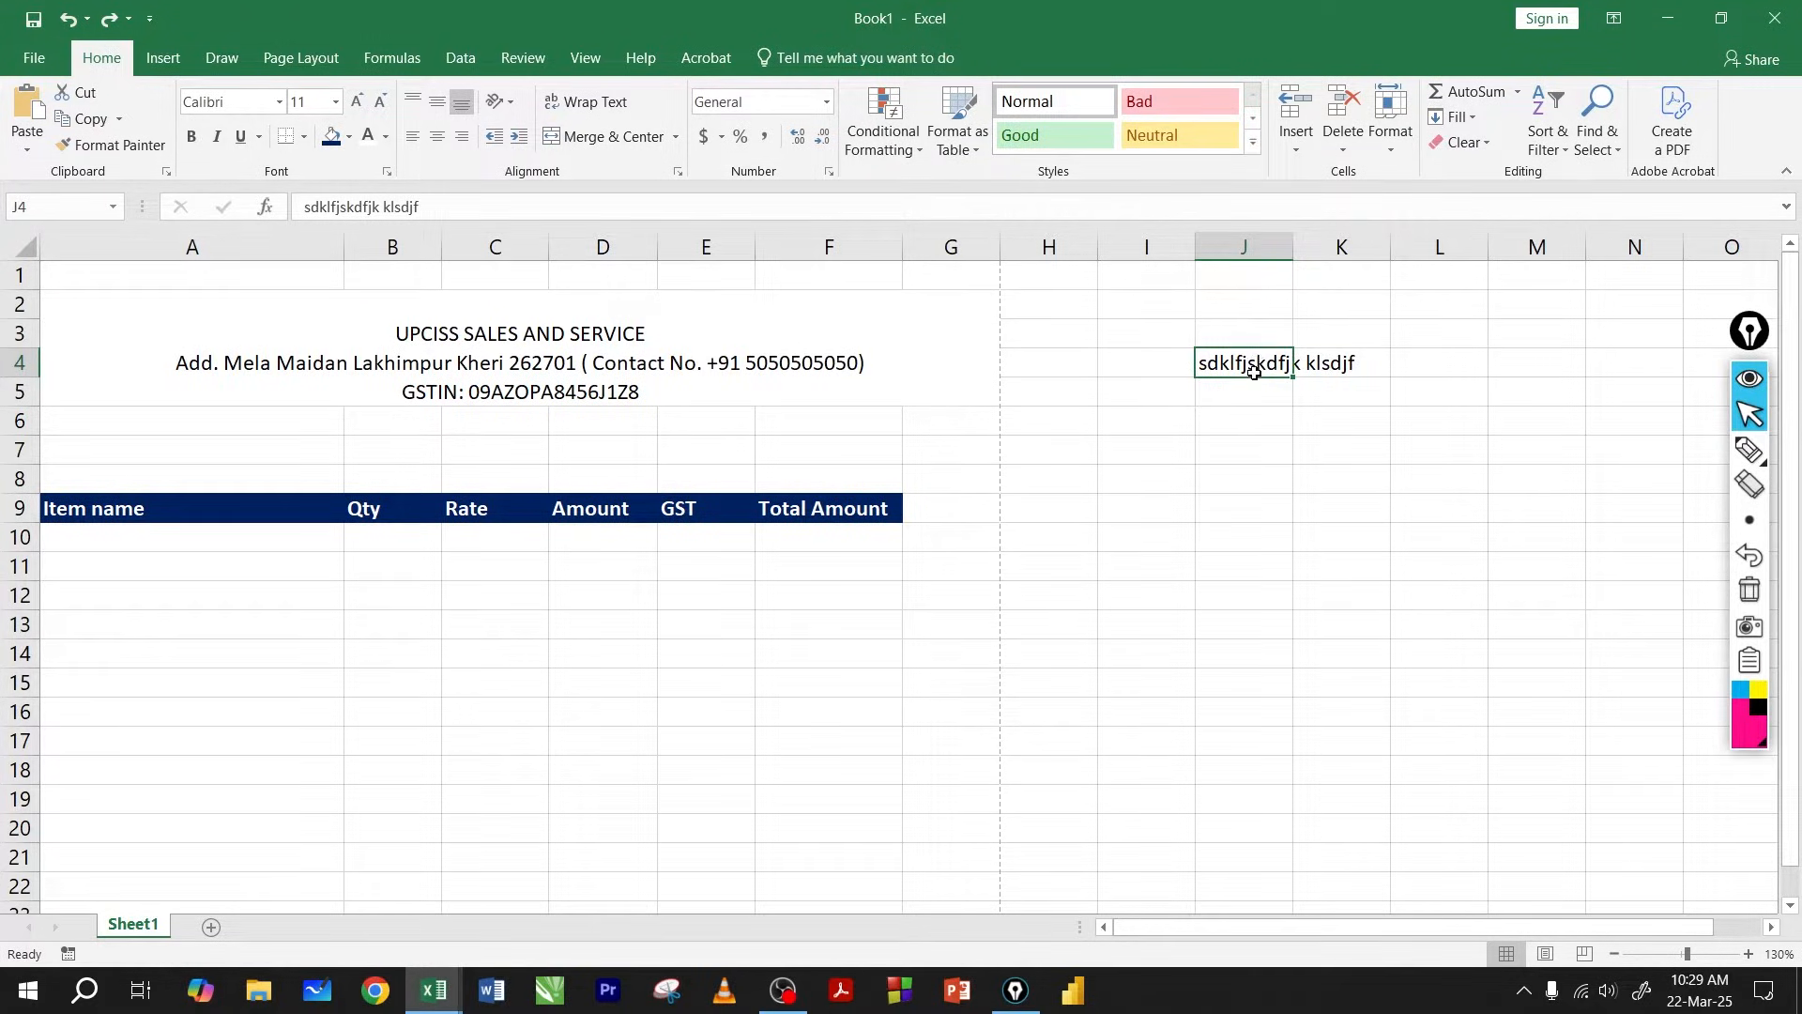
key(Delete)
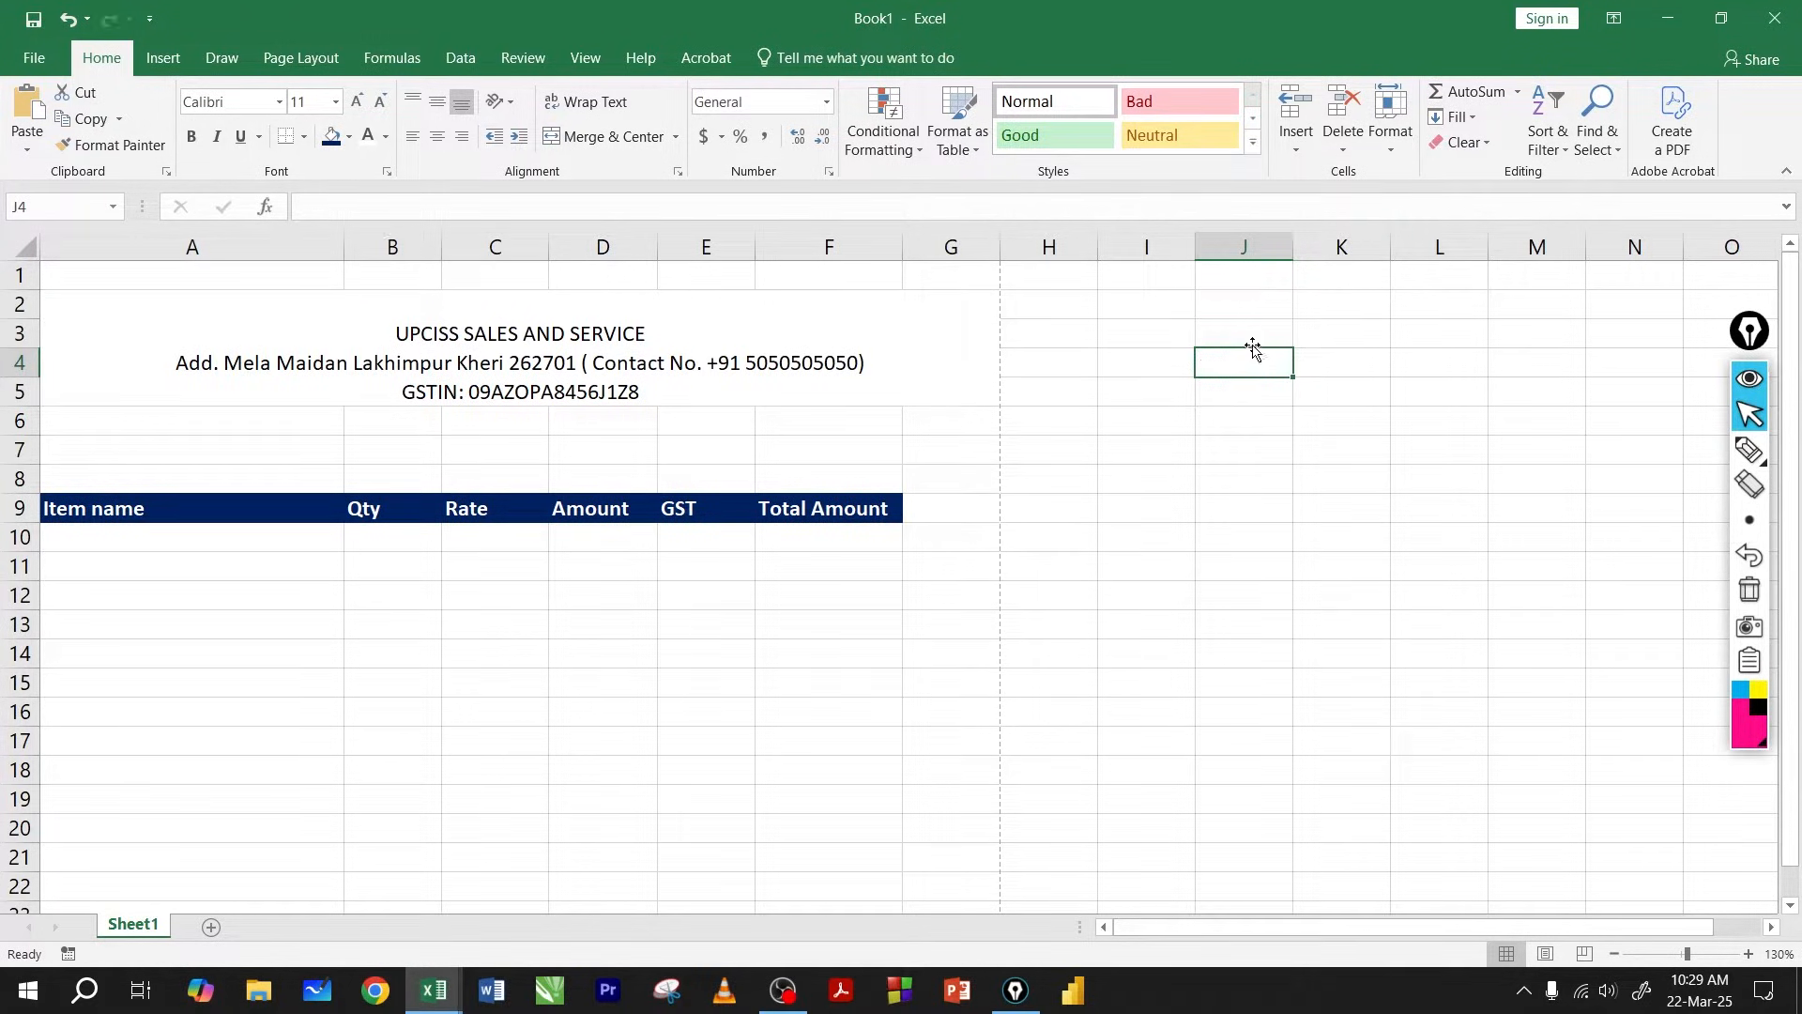
drag(1249, 336, 1460, 427)
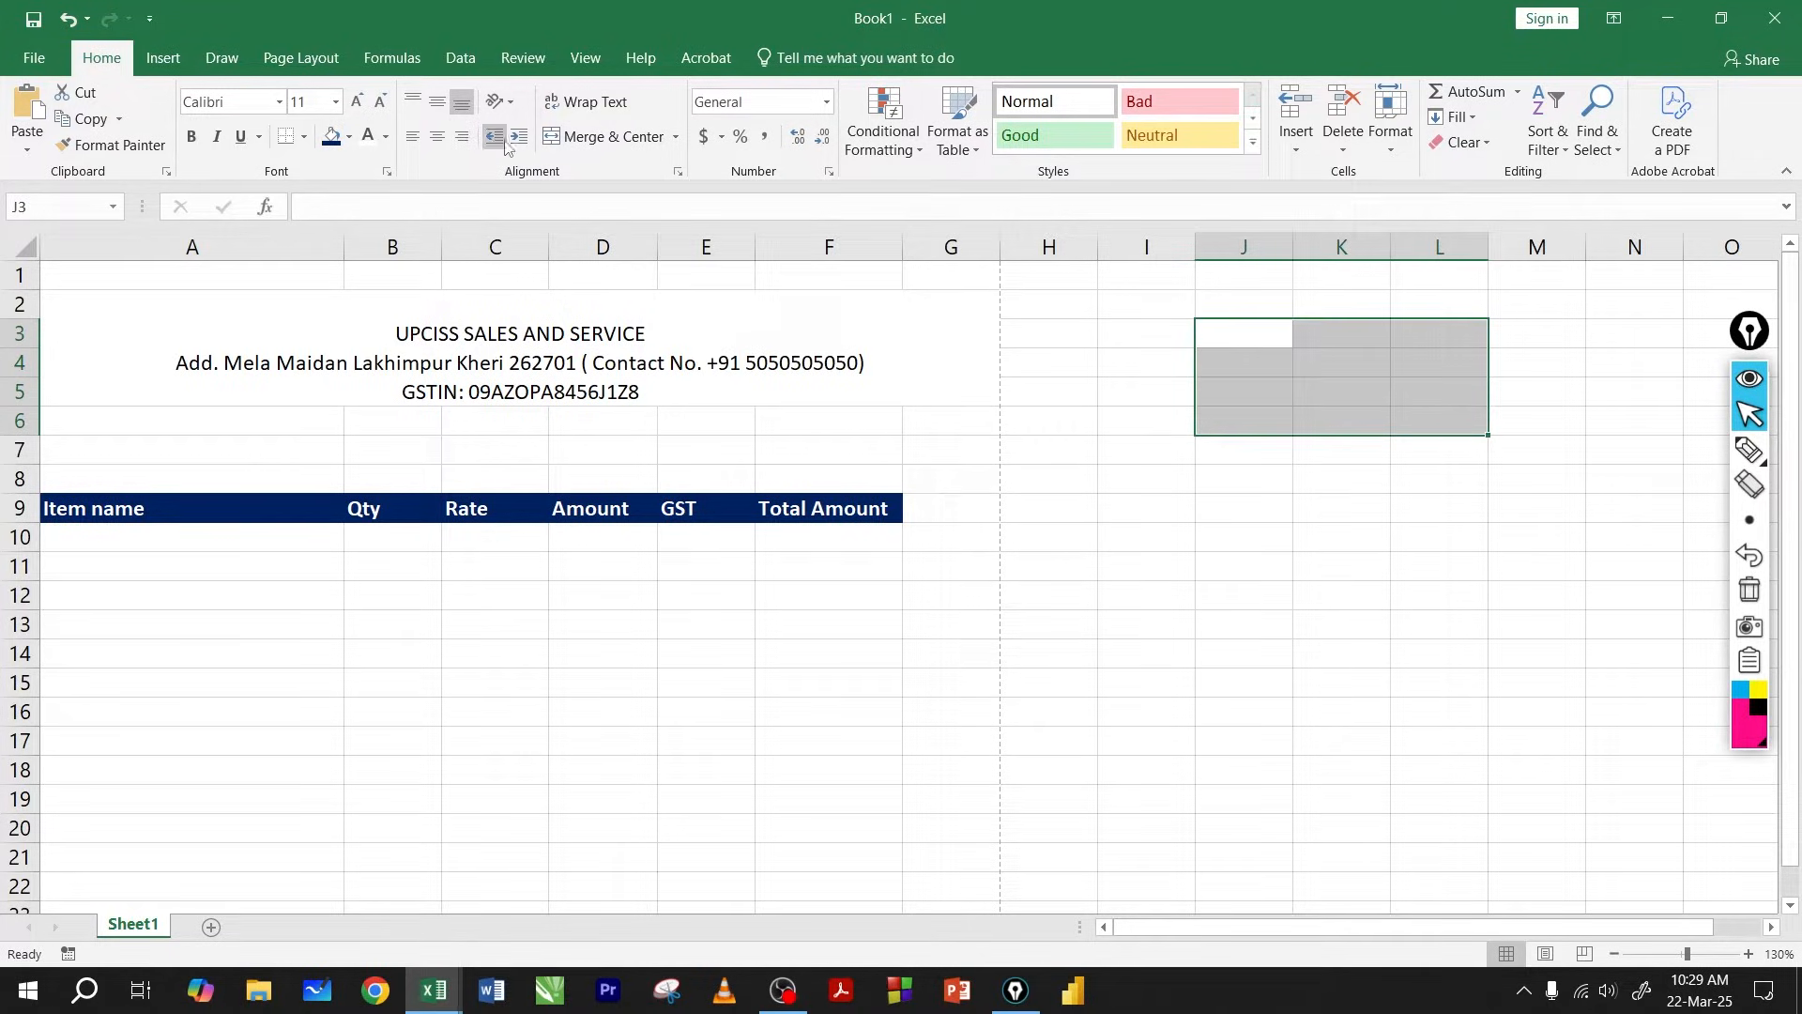
click(610, 136)
Enter three lines in the merged cell, upciss, sdjklff and dfjsklfj, using Alt+Enter line breaks.
double_click(1344, 423)
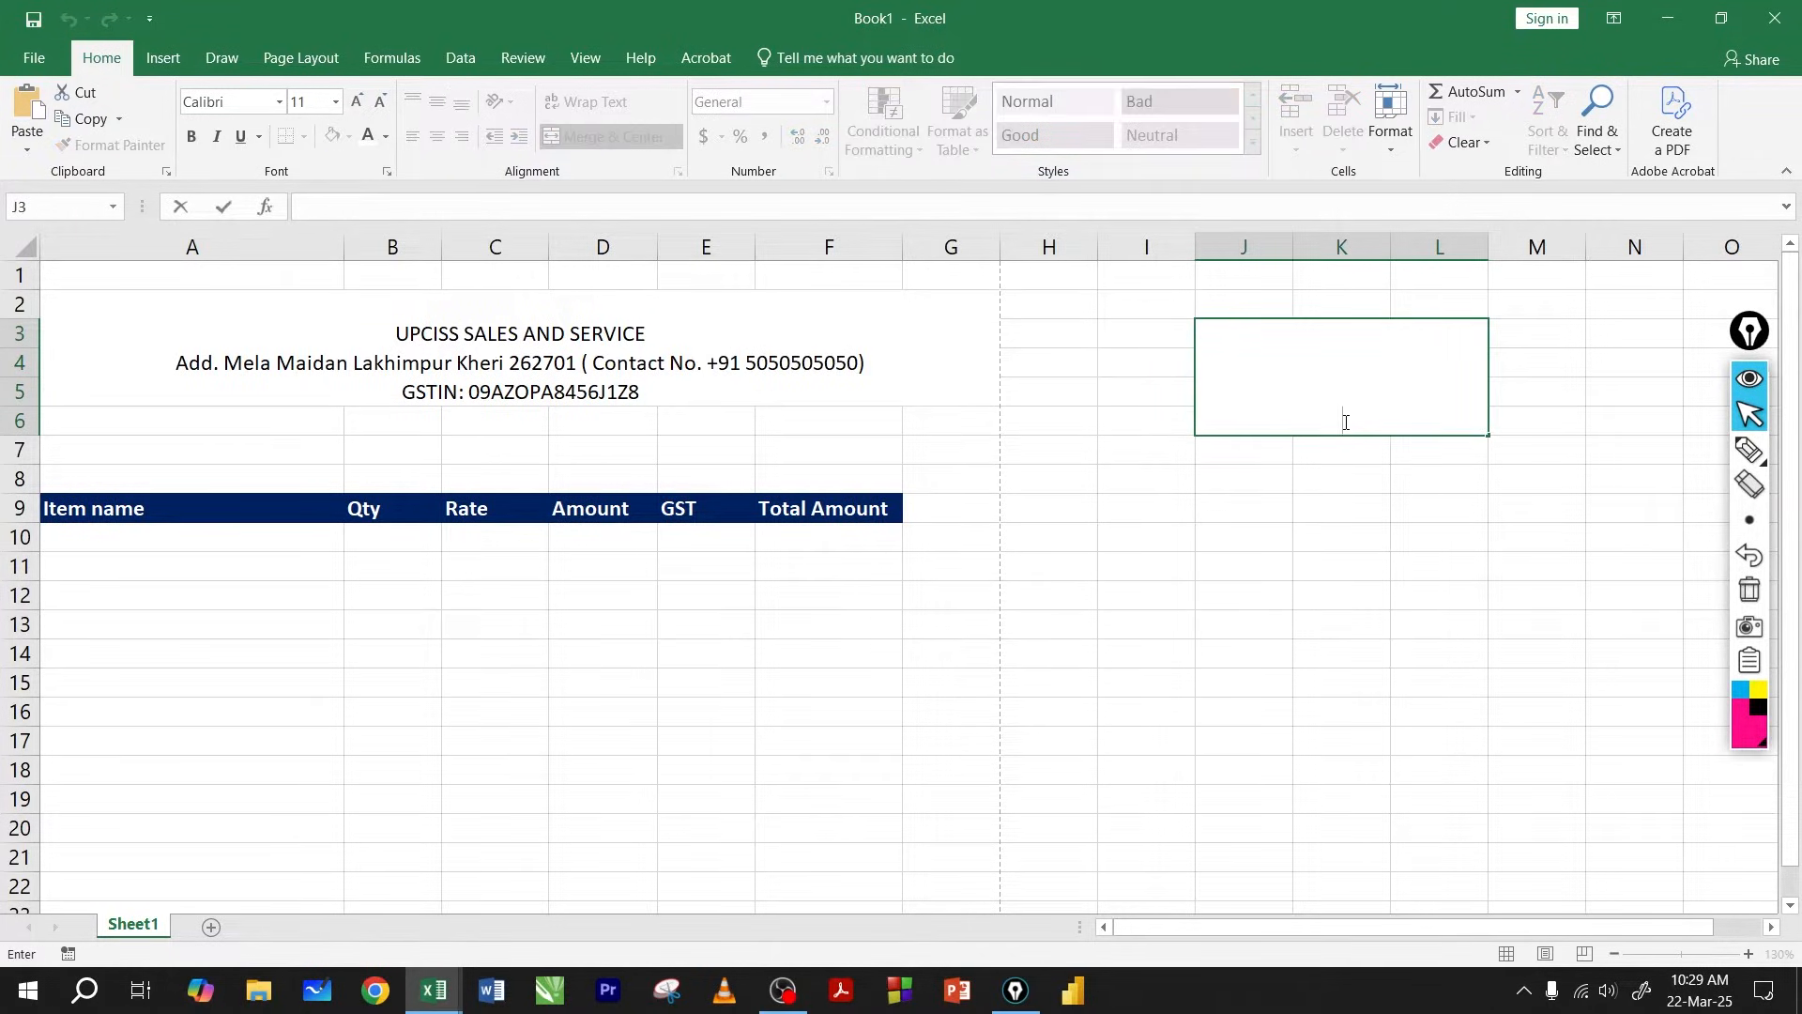
text(upciss)
key(Return)
key(Up)
key(Right)
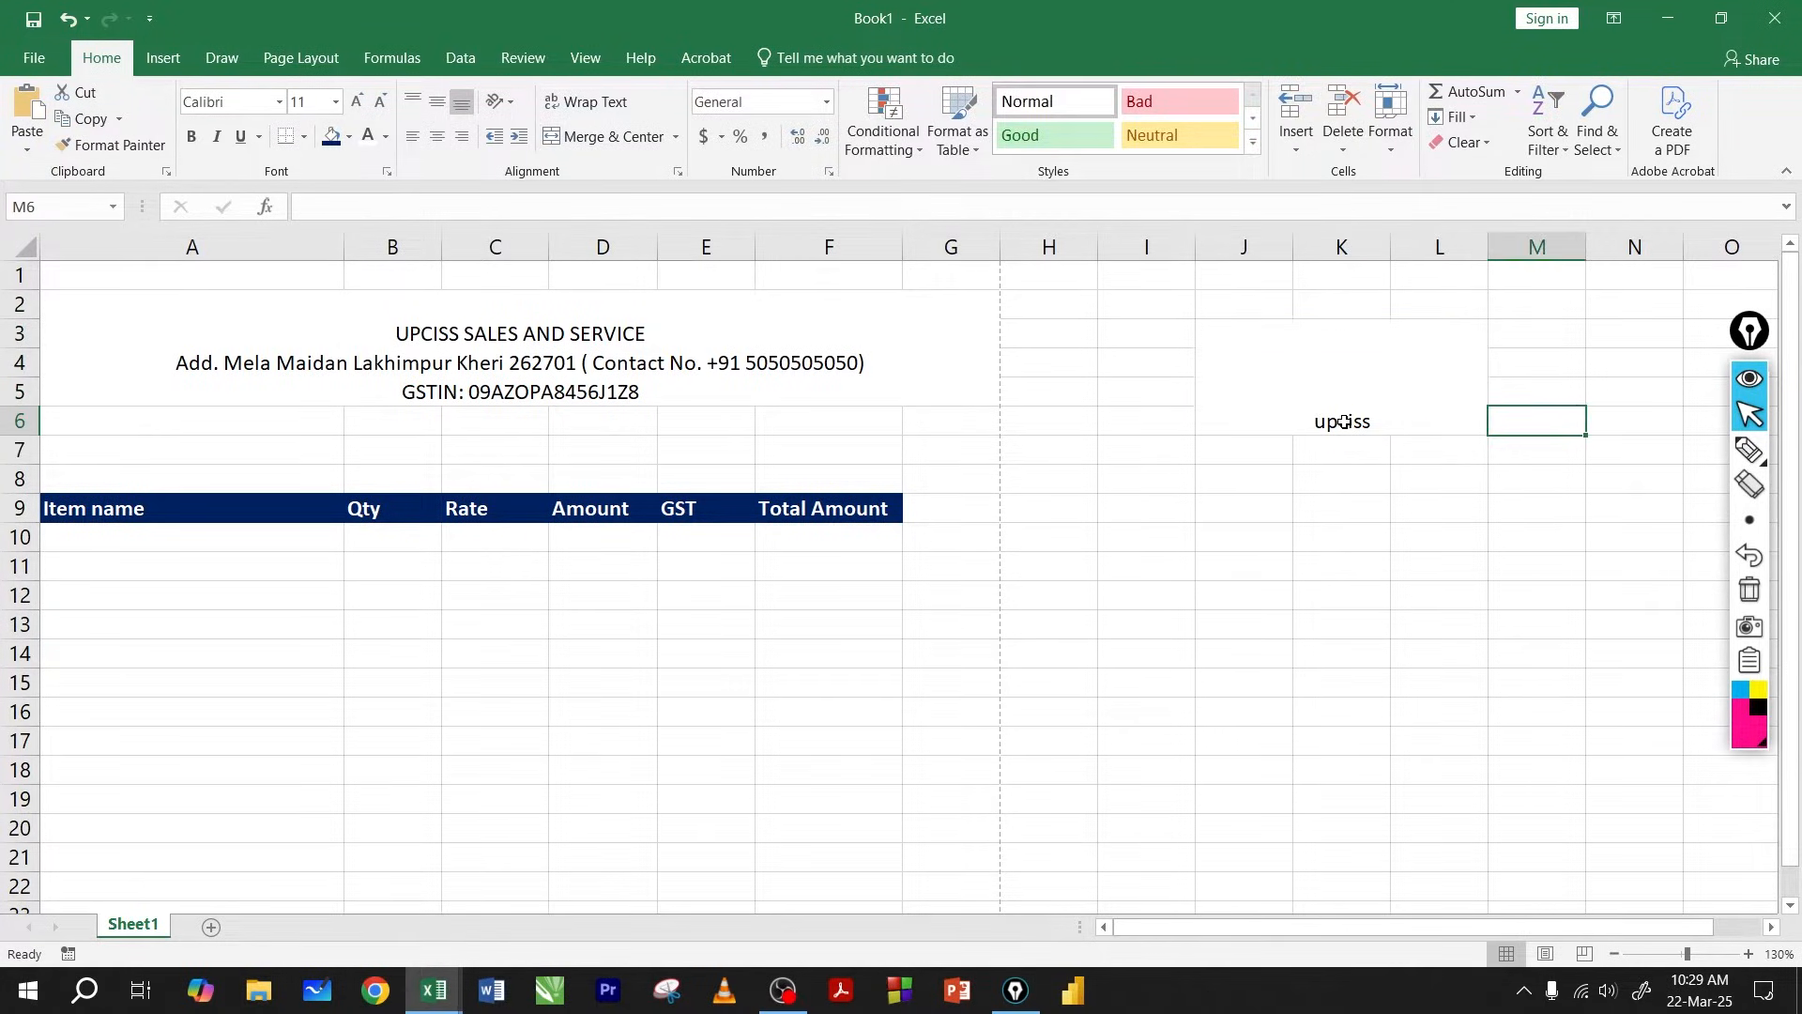
key(Left)
double_click(1413, 424)
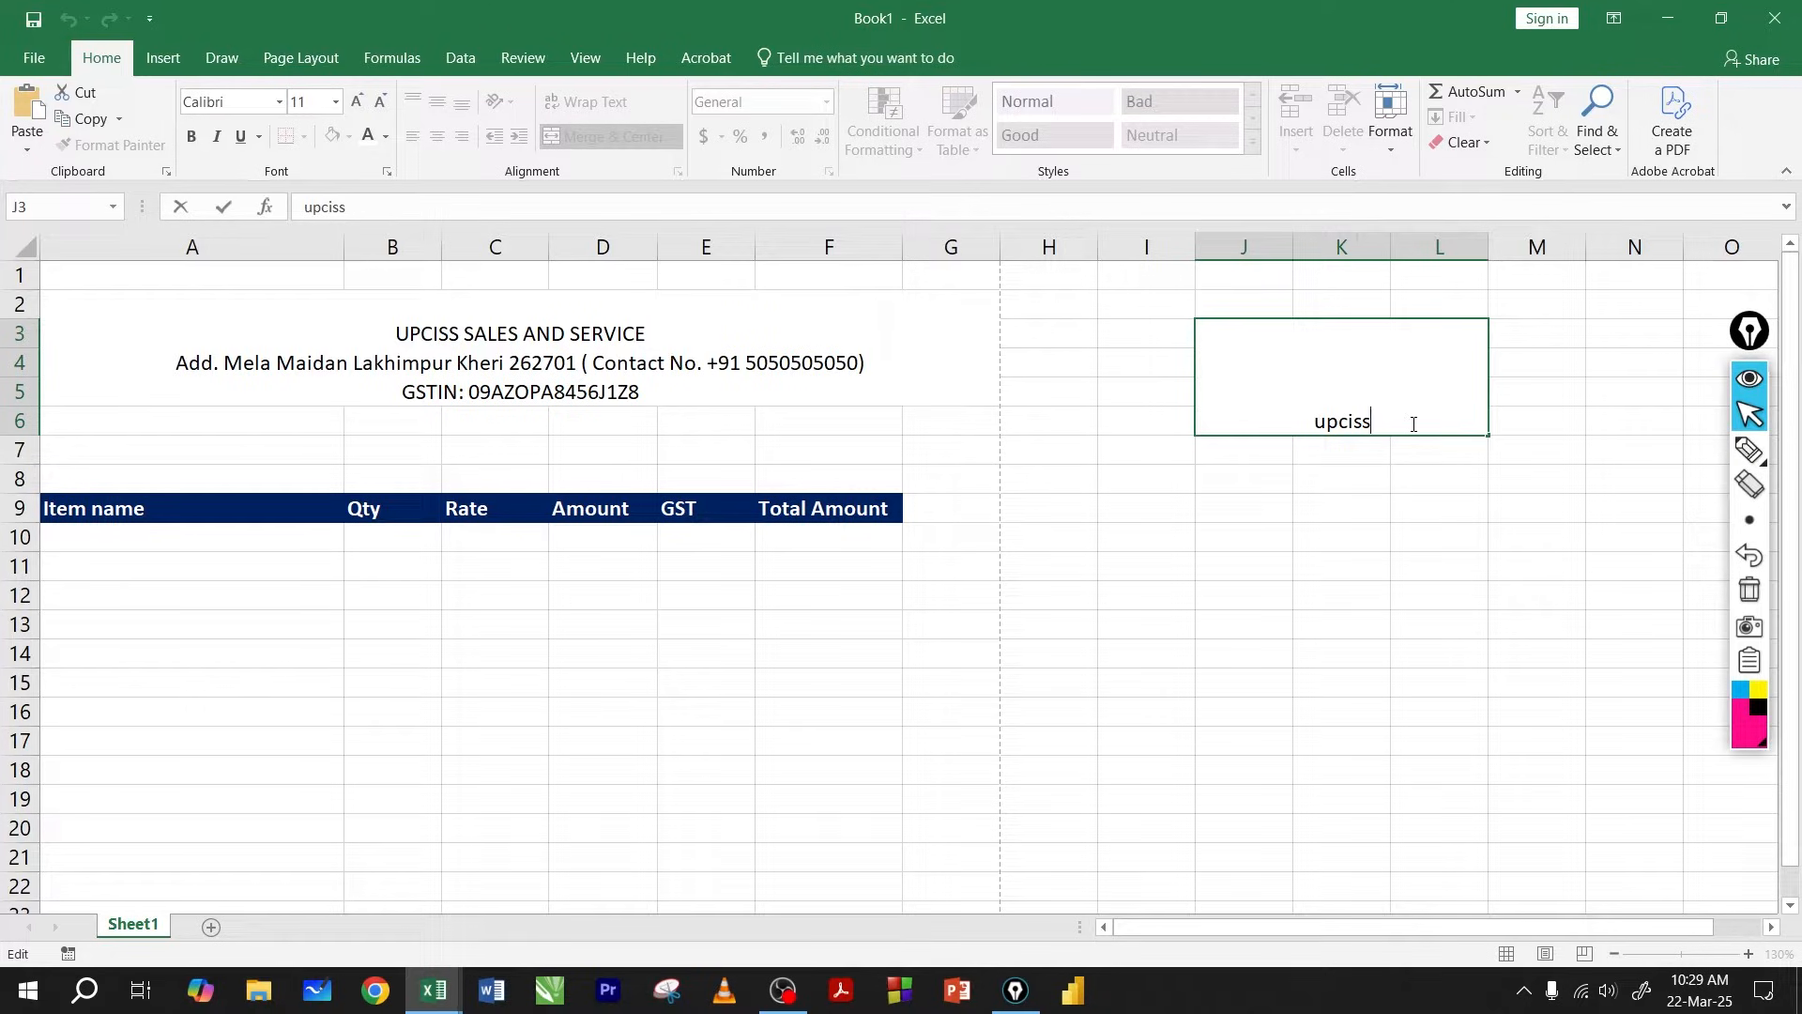
key(alt+Return)
text(sdjklff)
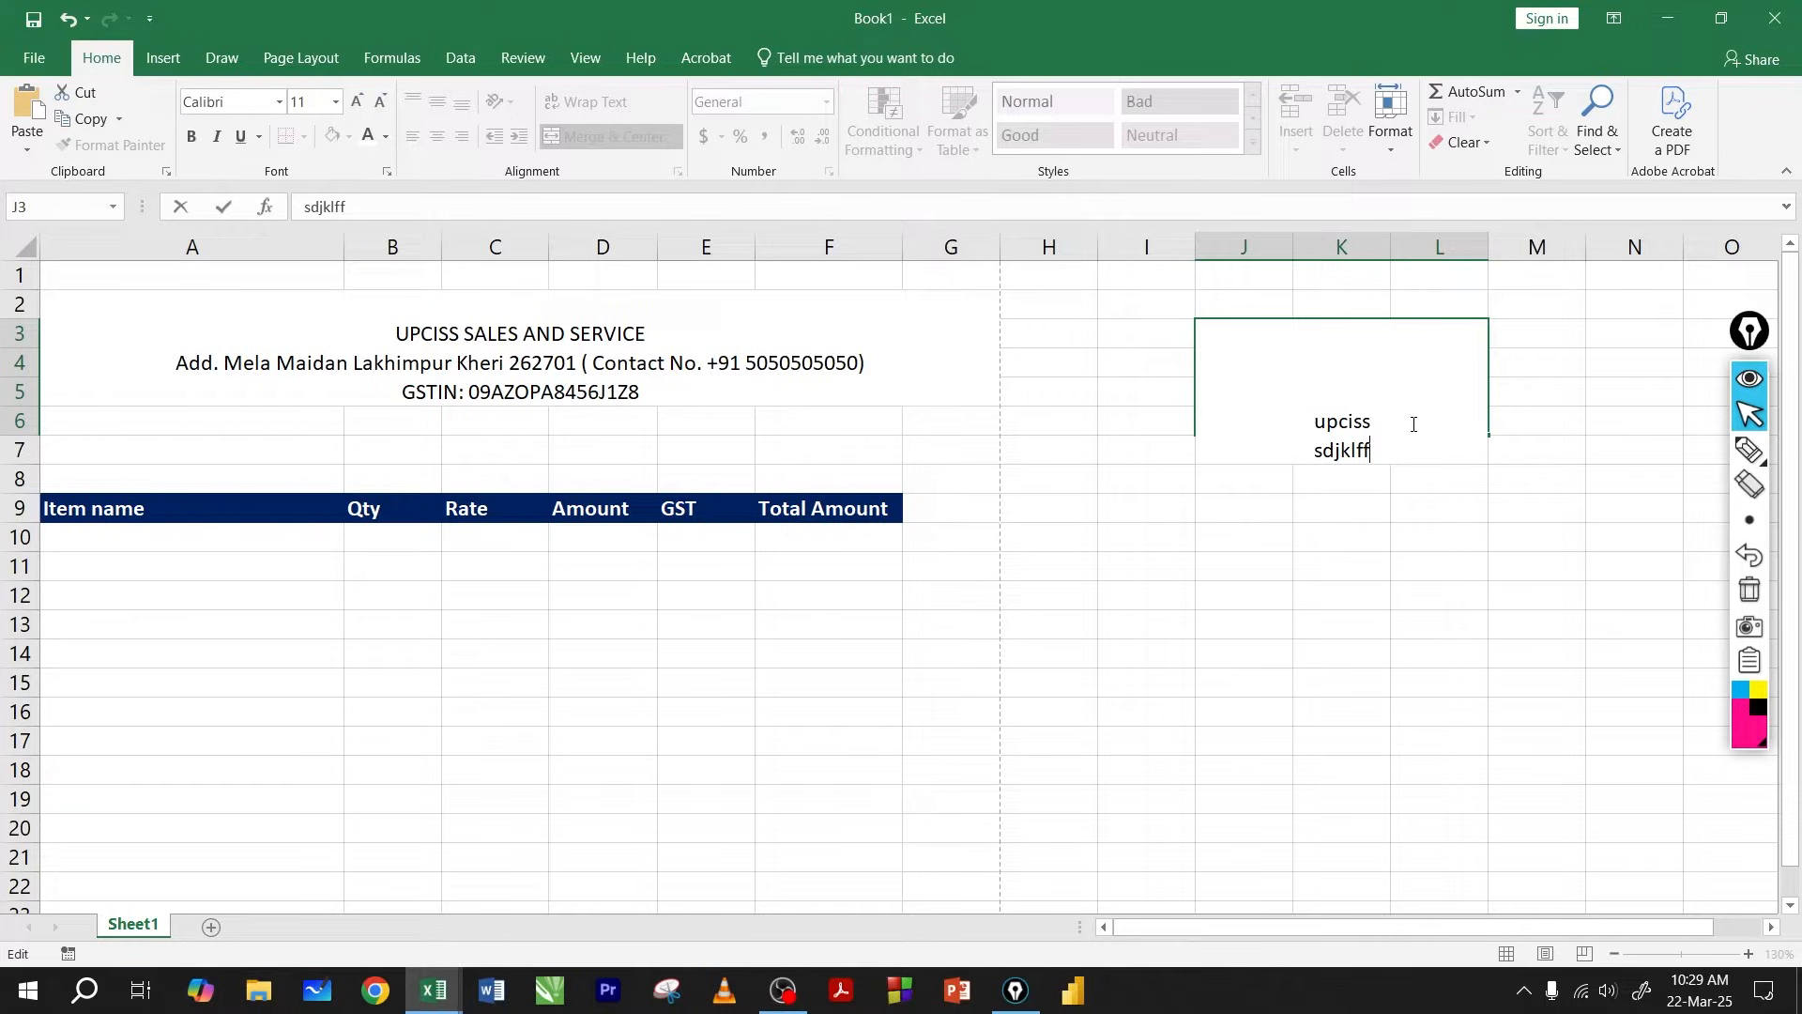
key(alt+Return)
text(dfjsklfj)
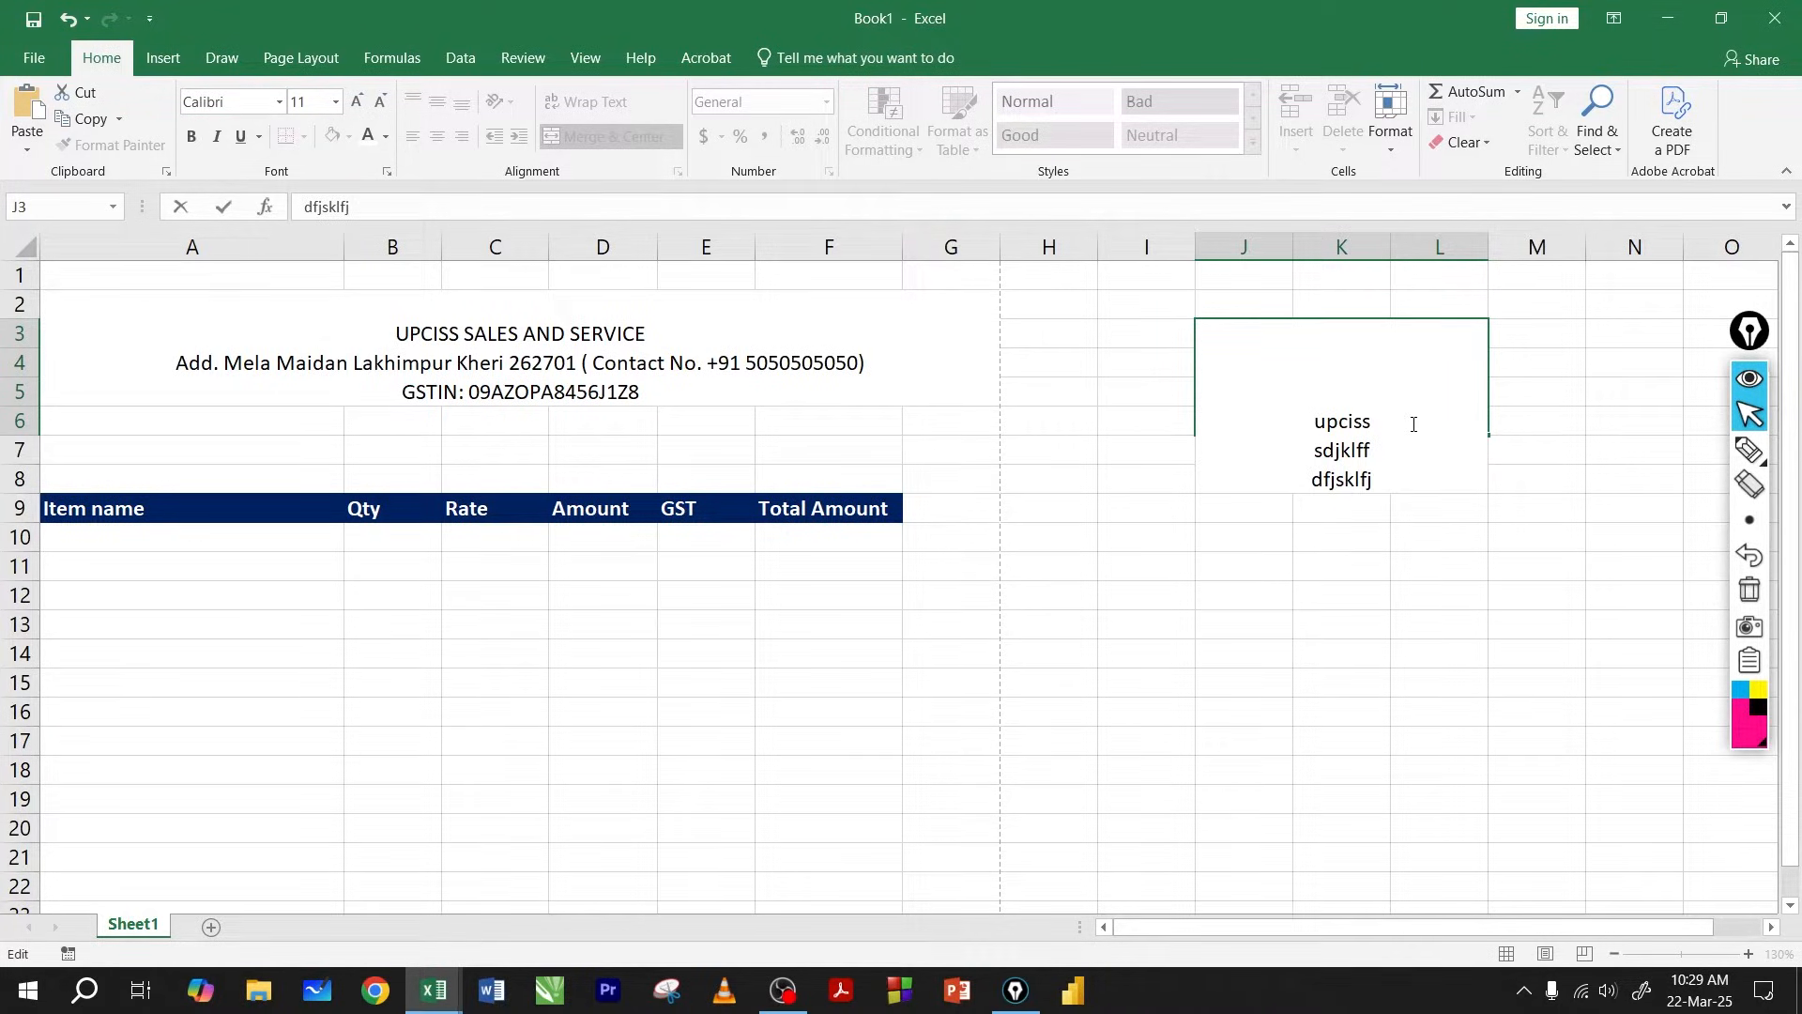
key(Return)
click(1374, 392)
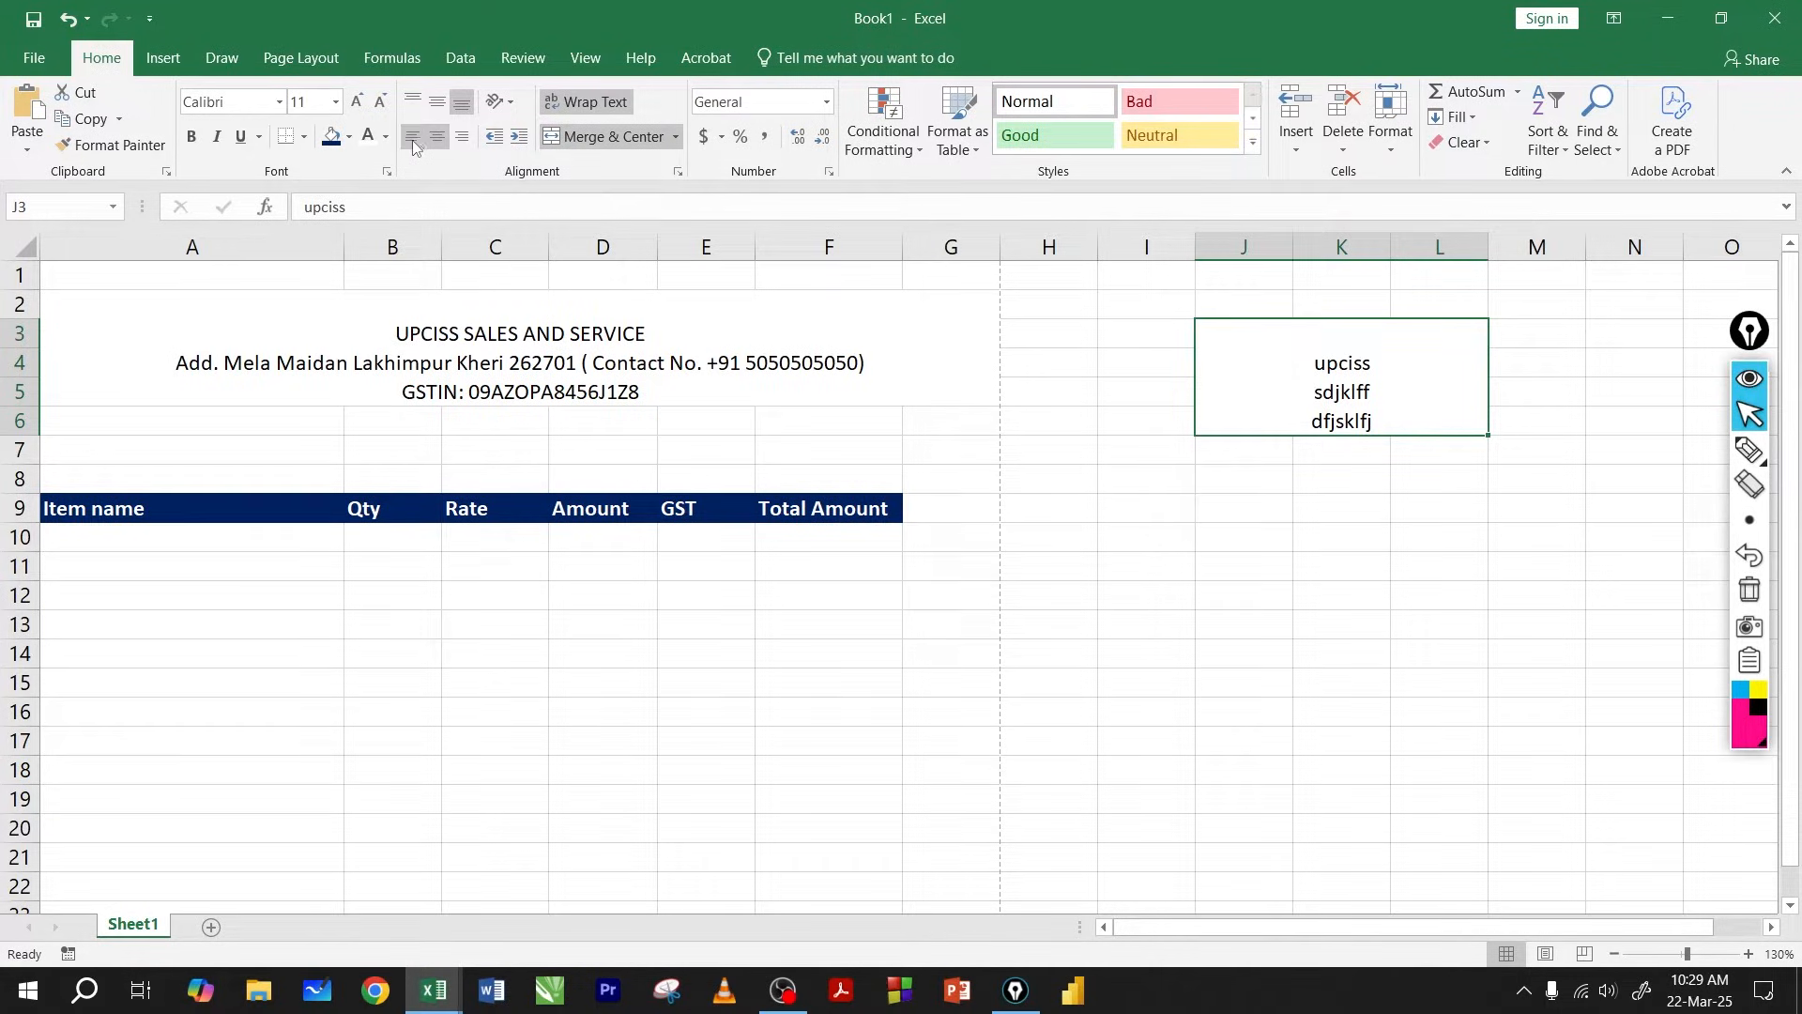
Try left, right, top and bottom alignments, then centre J3:L6's text horizontally and vertically.
click(446, 143)
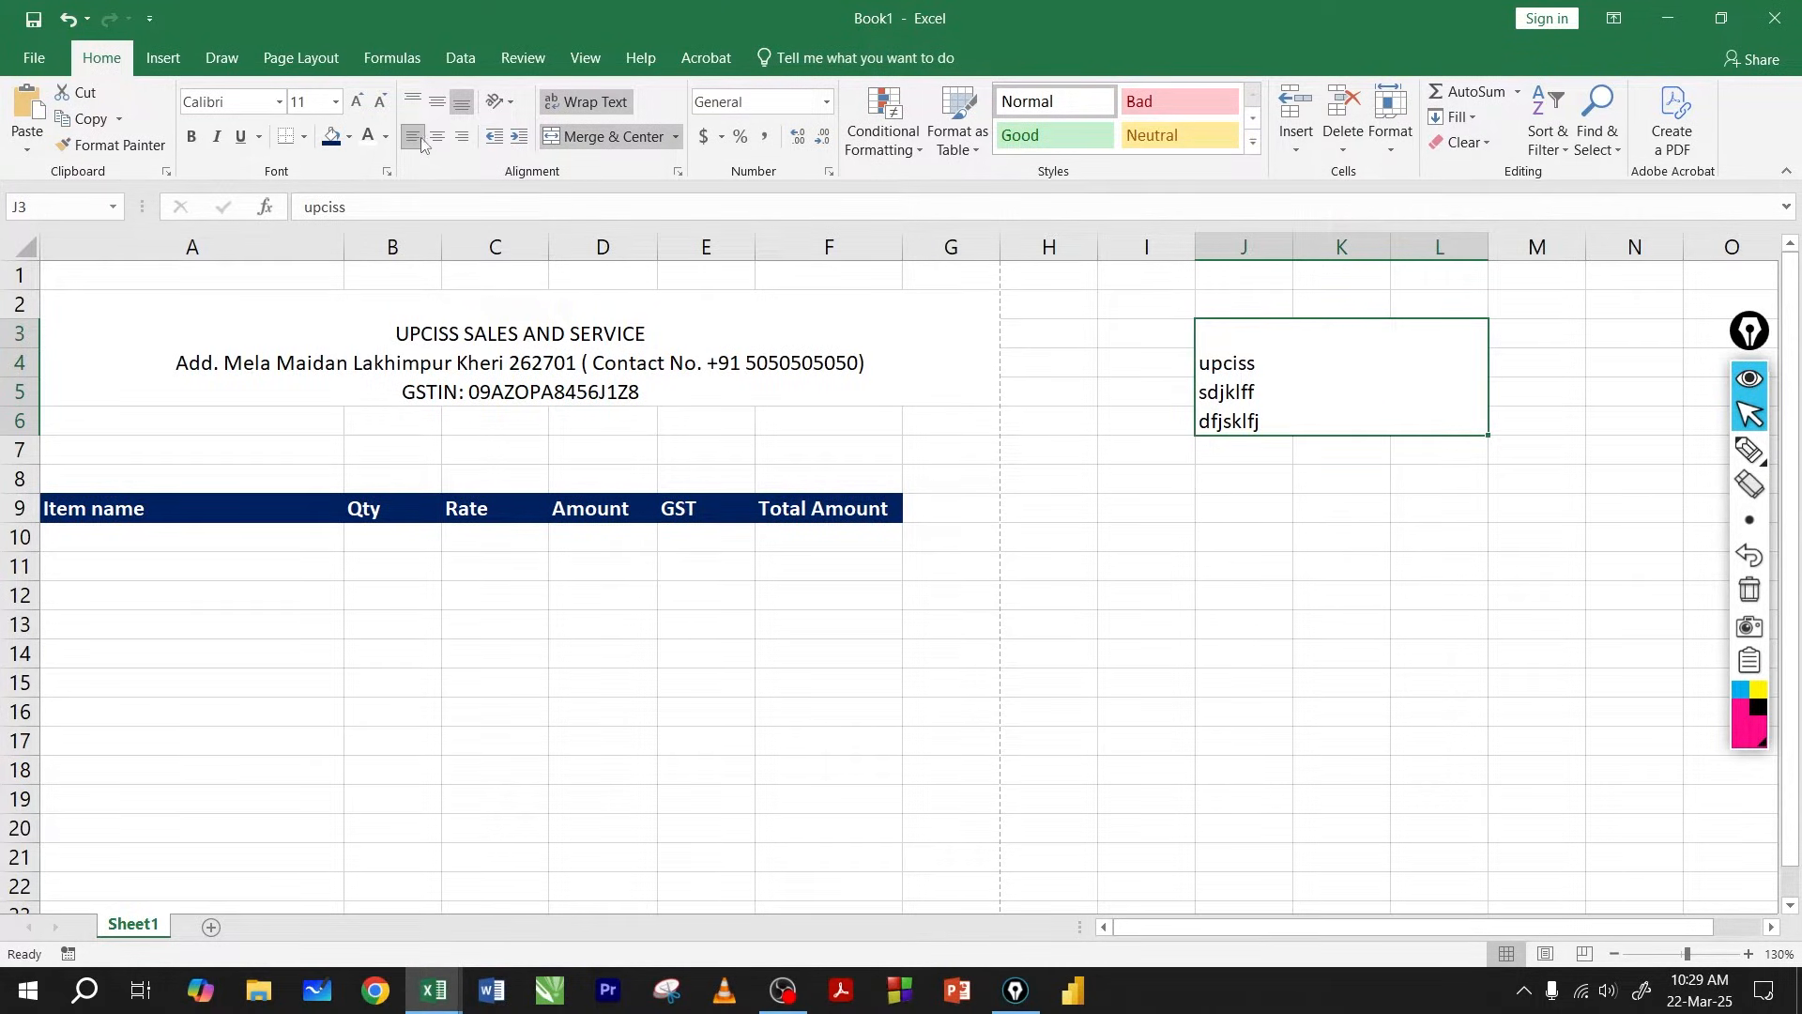
click(439, 139)
click(459, 139)
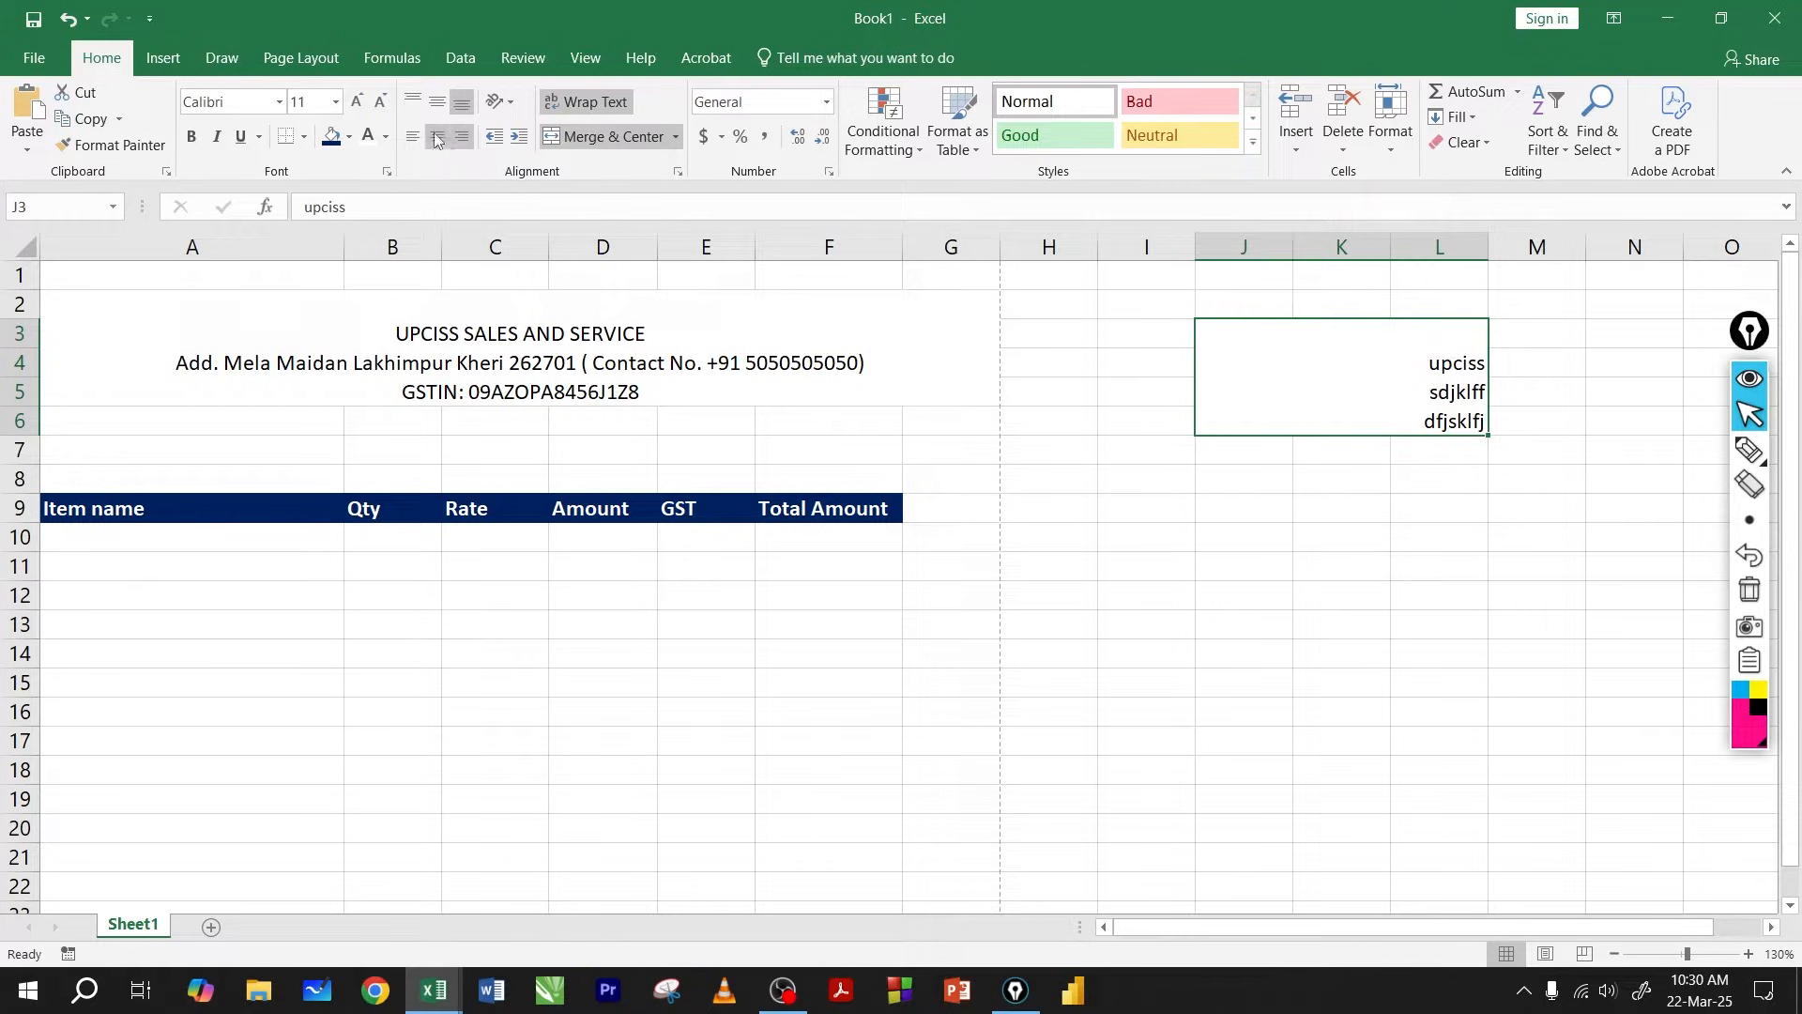
click(418, 107)
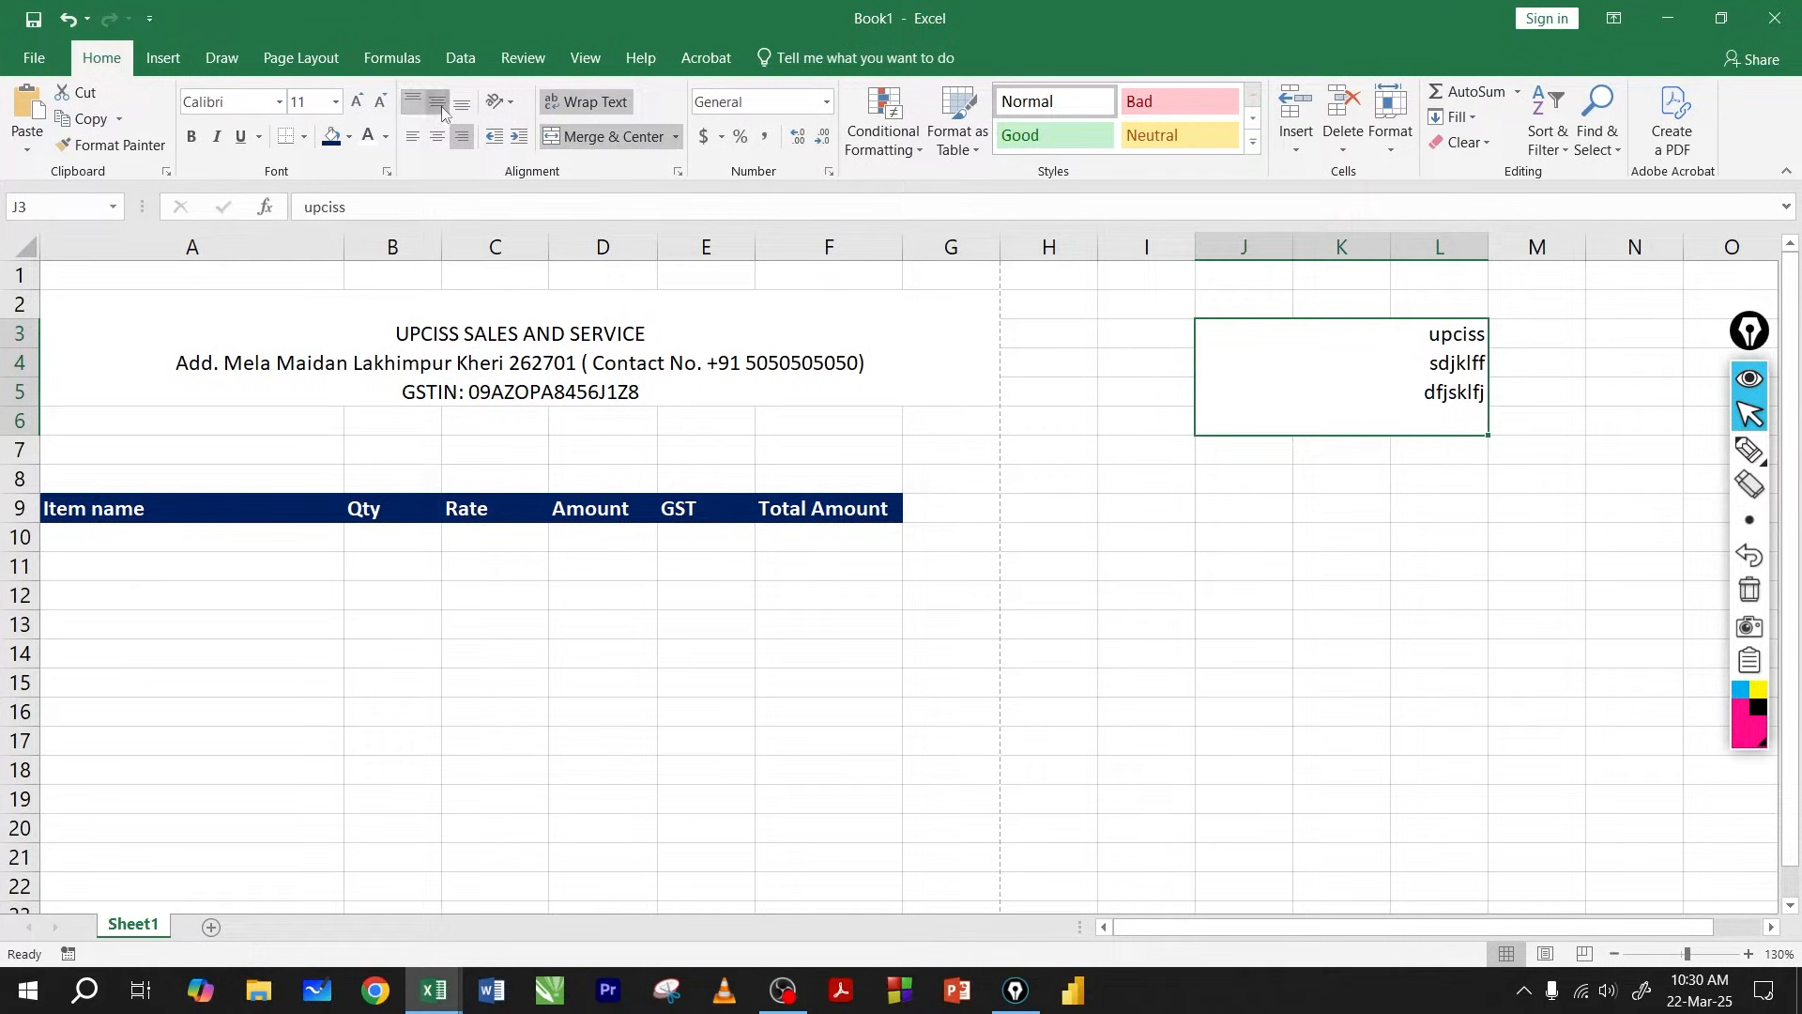
click(437, 103)
click(459, 111)
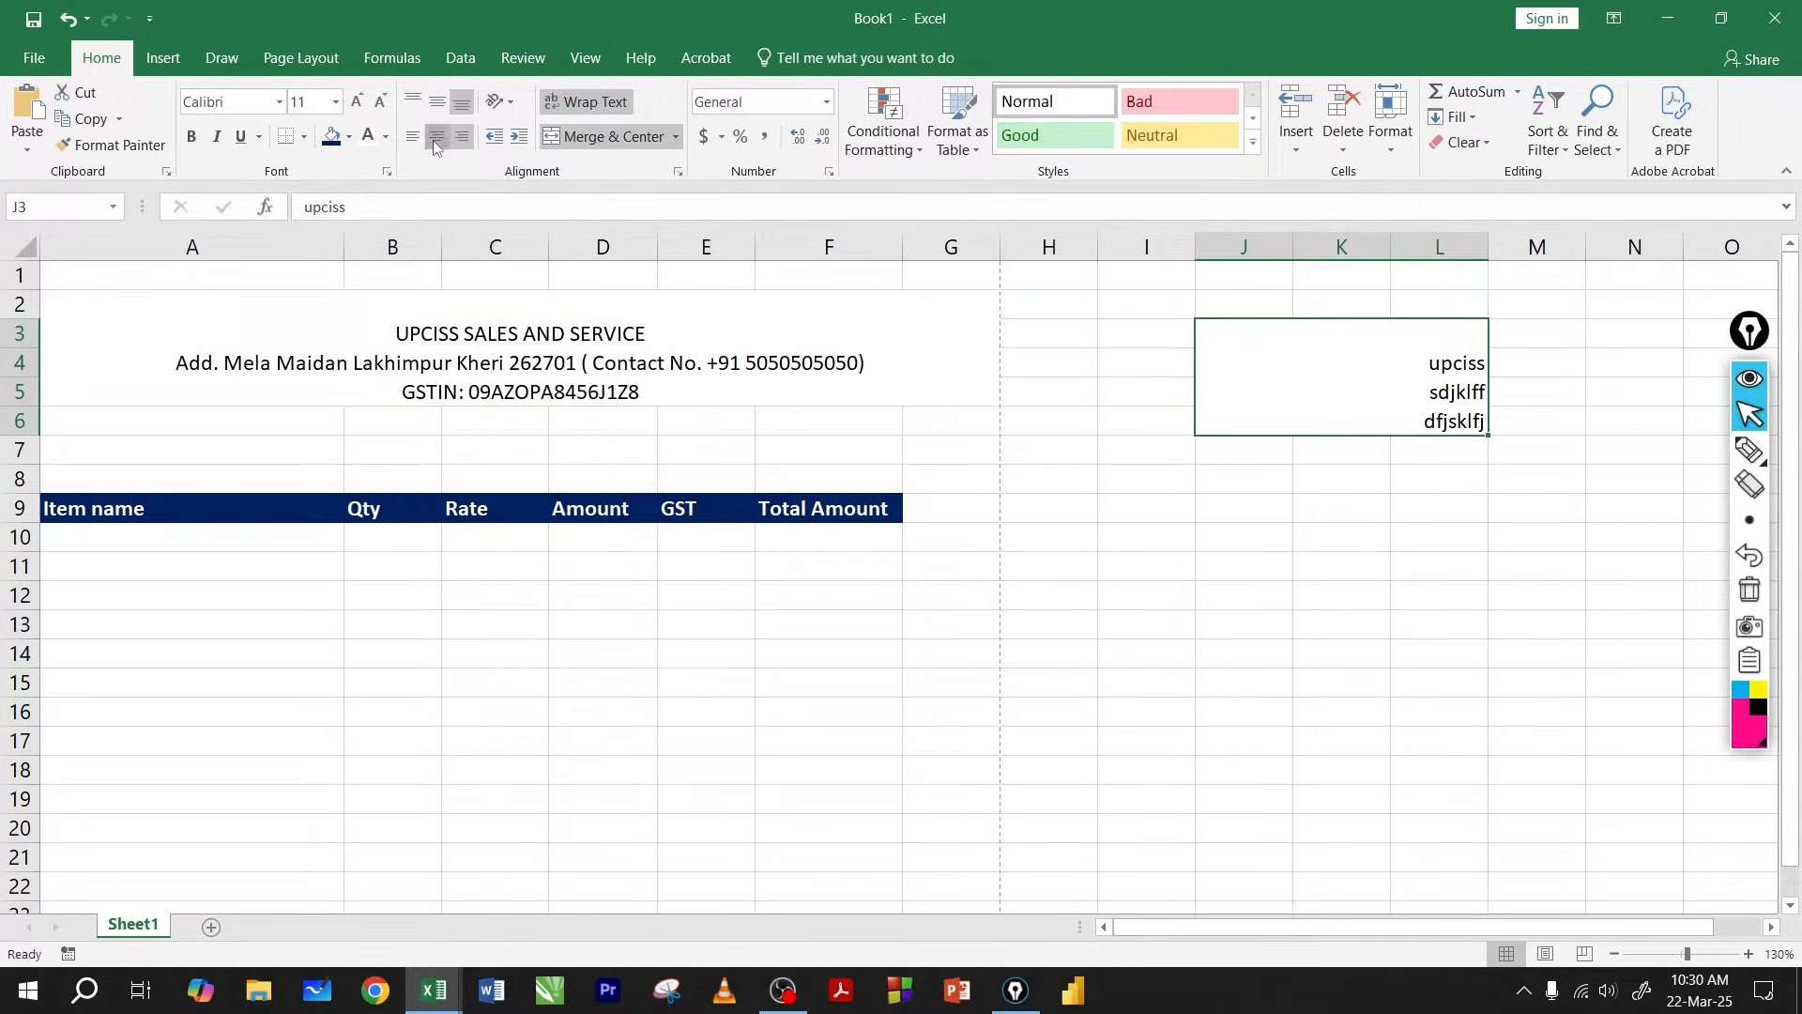
click(434, 139)
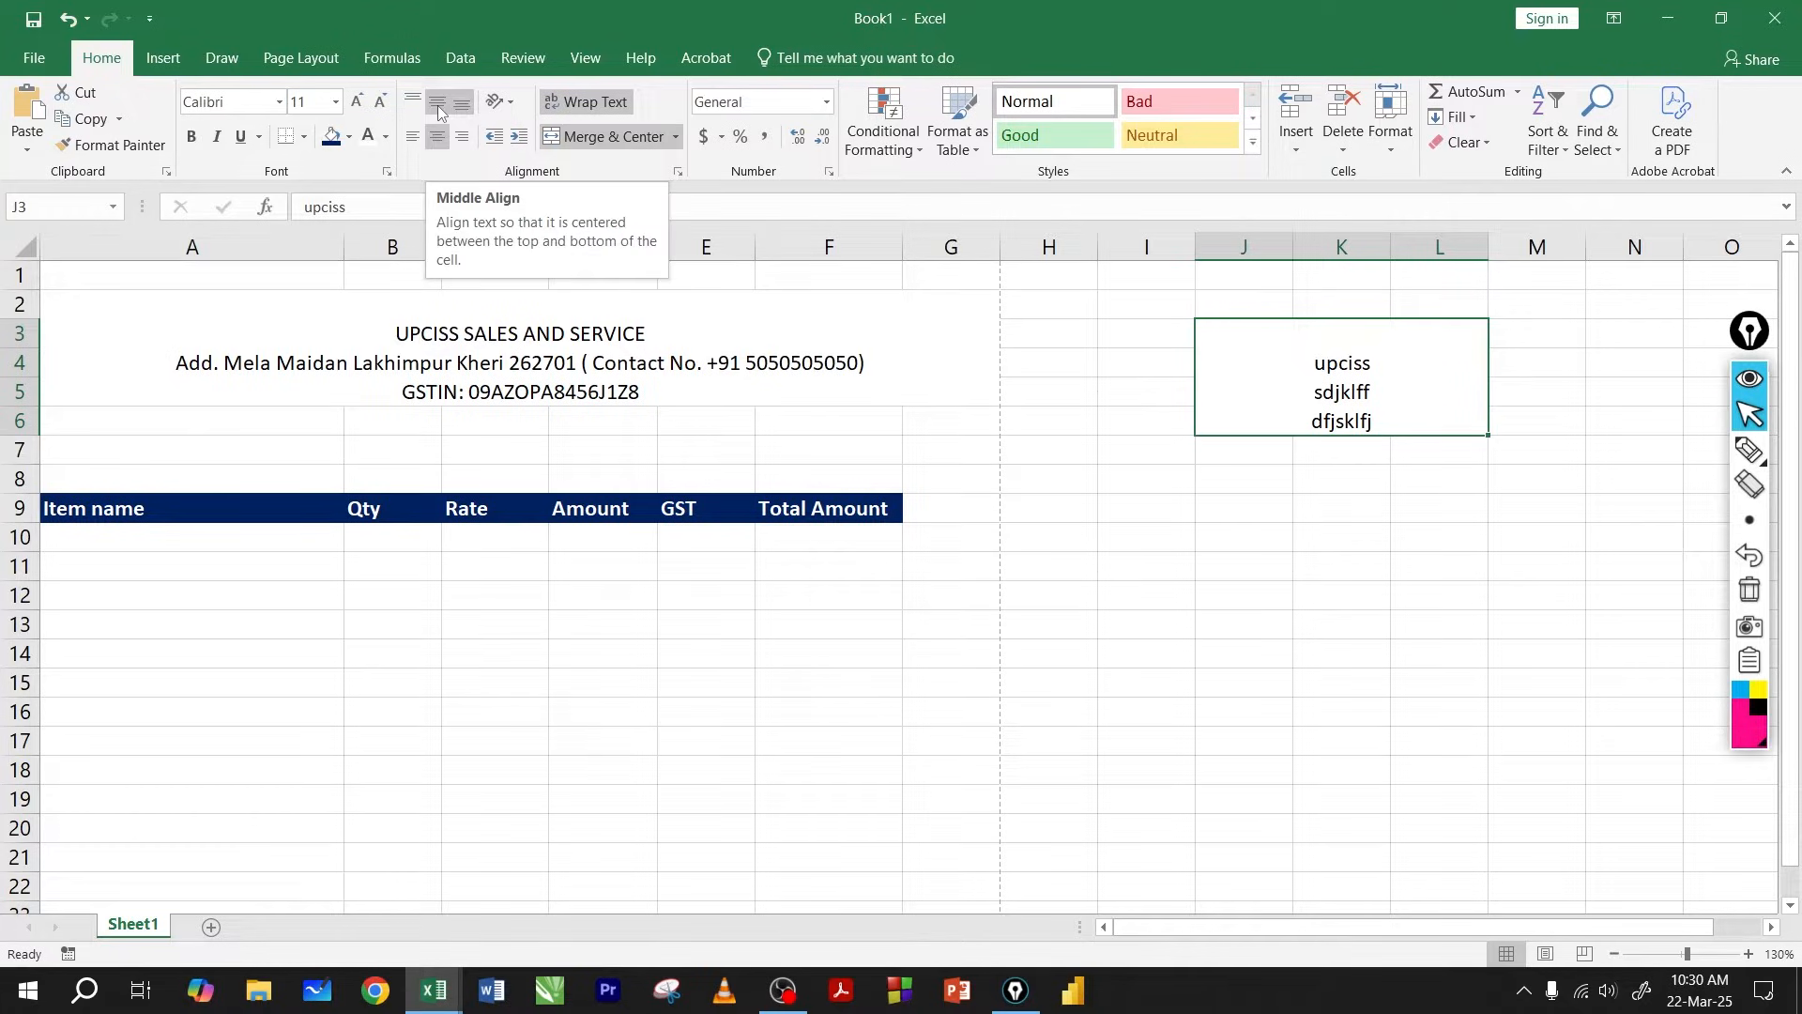
click(440, 111)
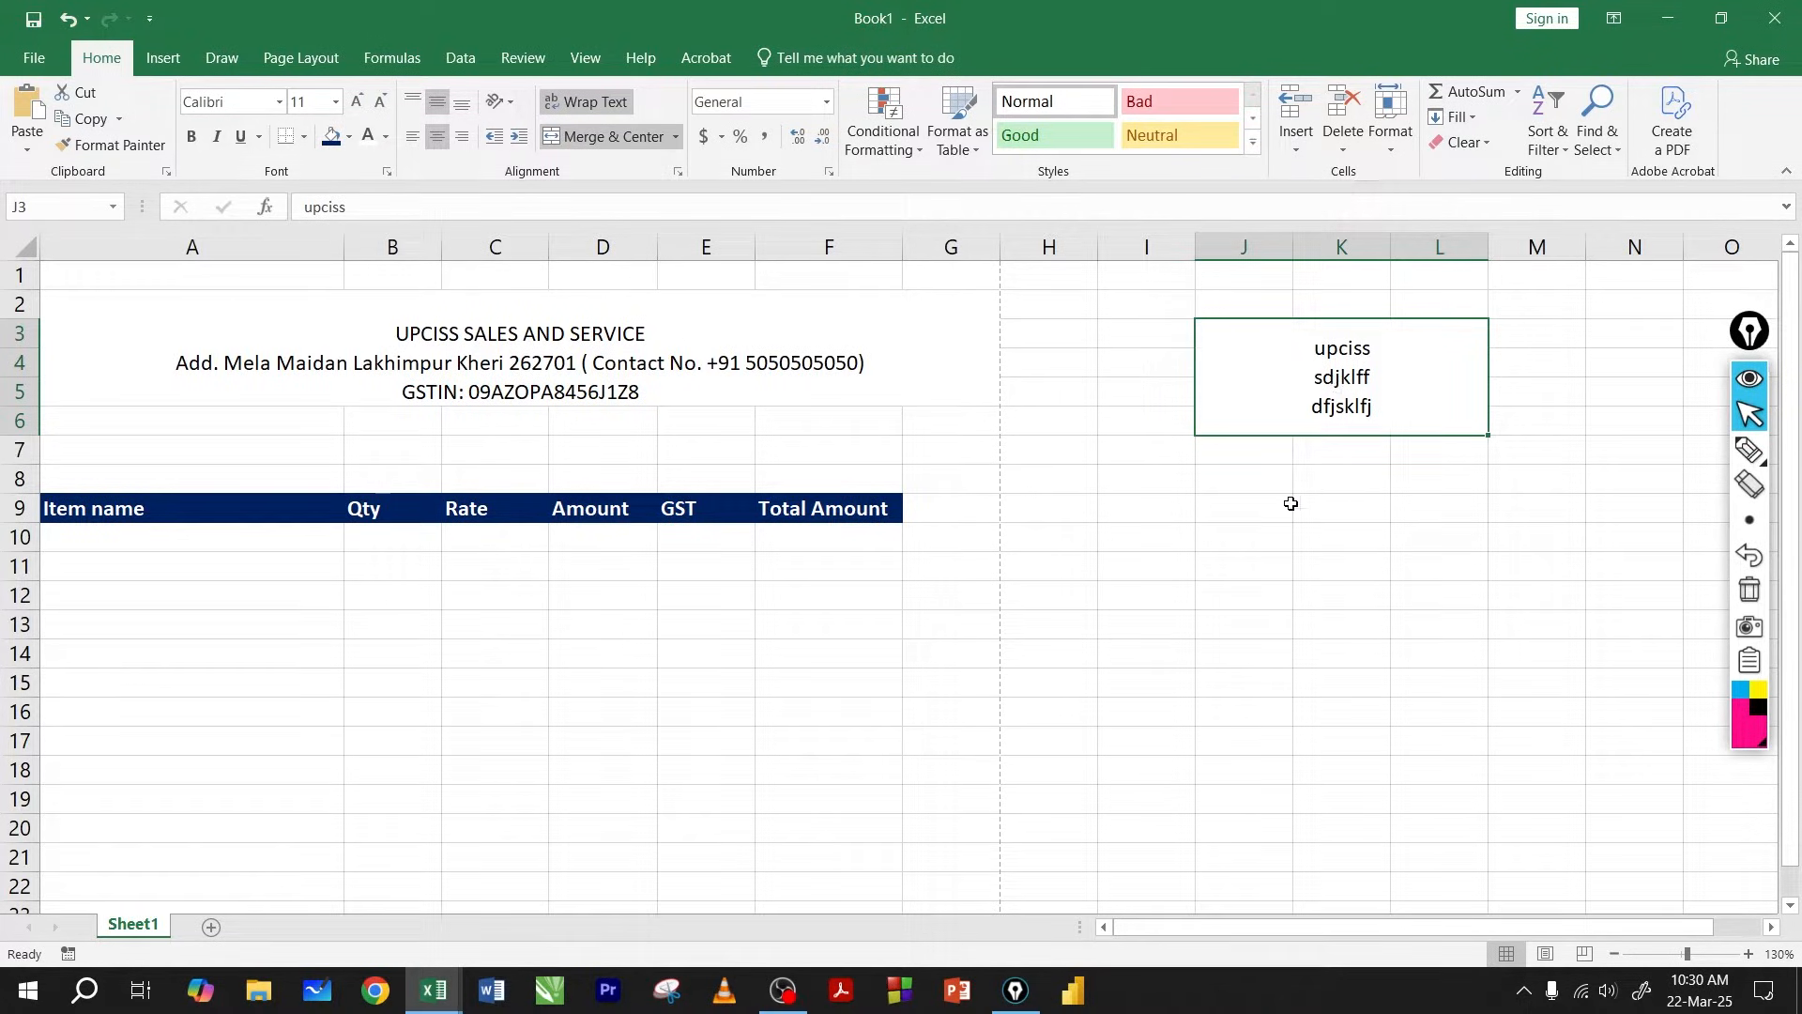
click(1179, 533)
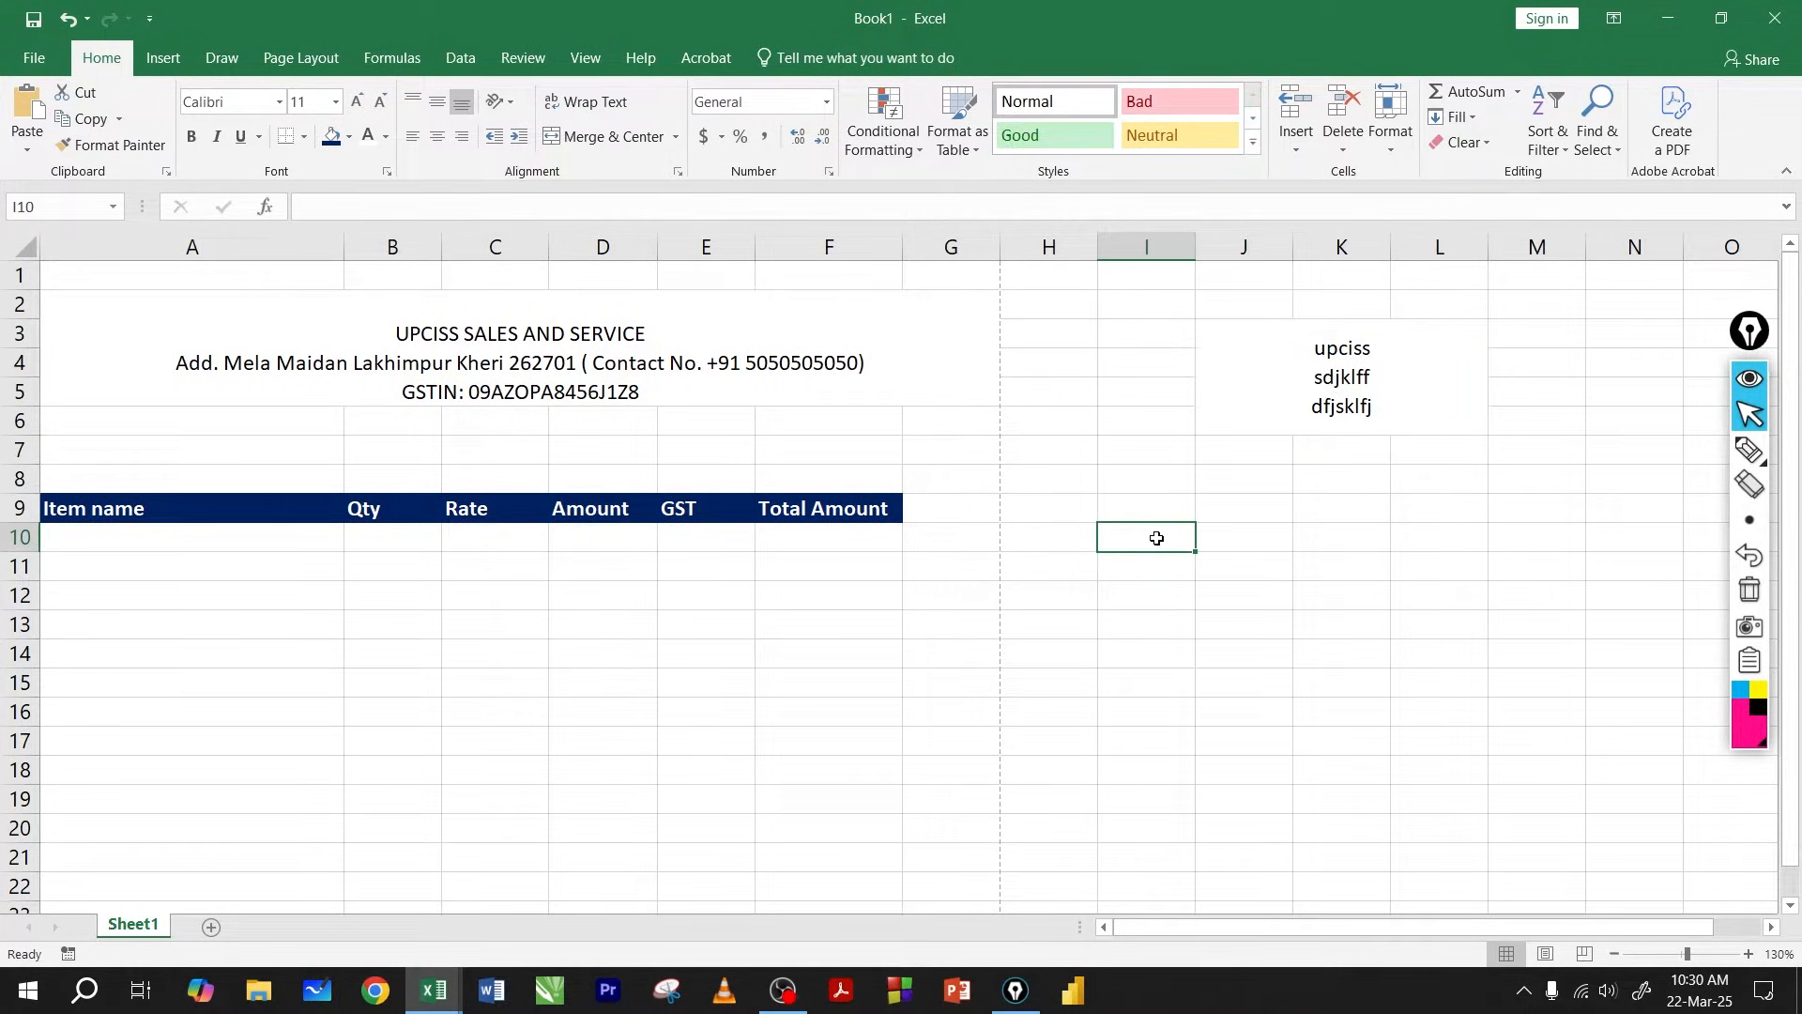
Type a test multi-line entry (sdf, sdfs) in I10, then delete it.
text(sd)
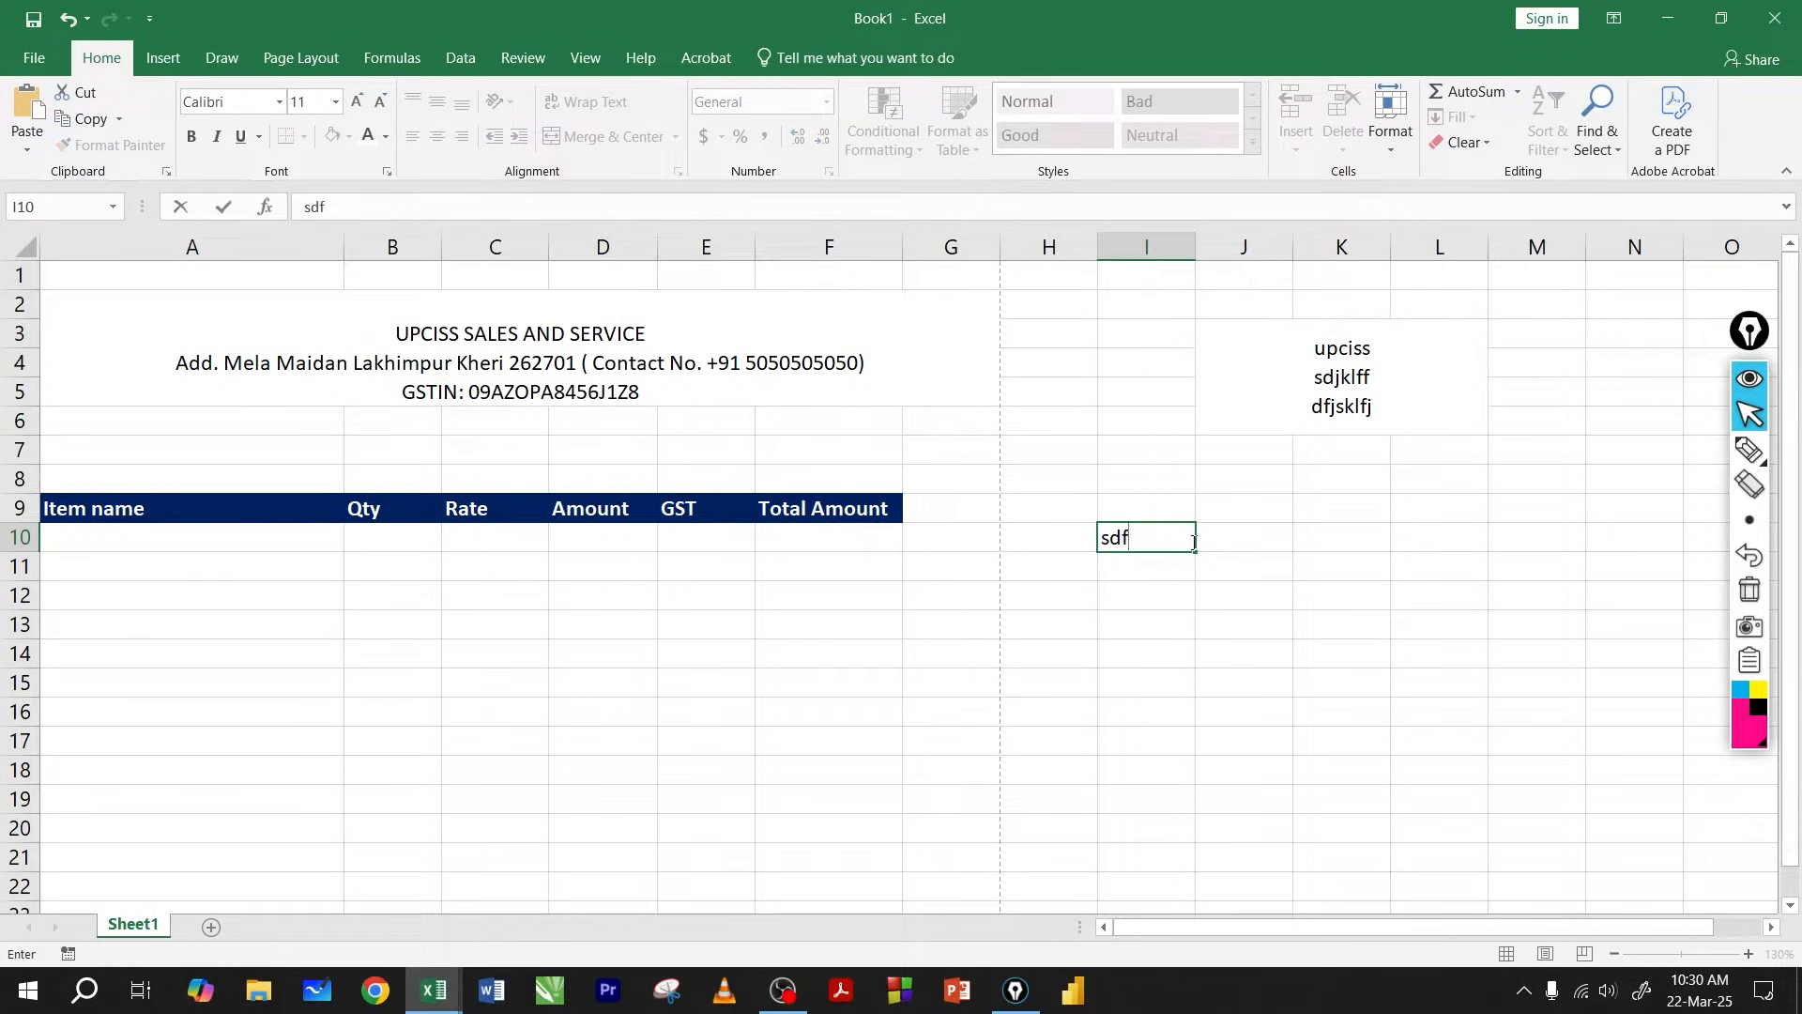
text(f)
key(alt+Return)
text(sdfs)
key(alt+Return)
text(sdf)
key(Return)
click(1192, 547)
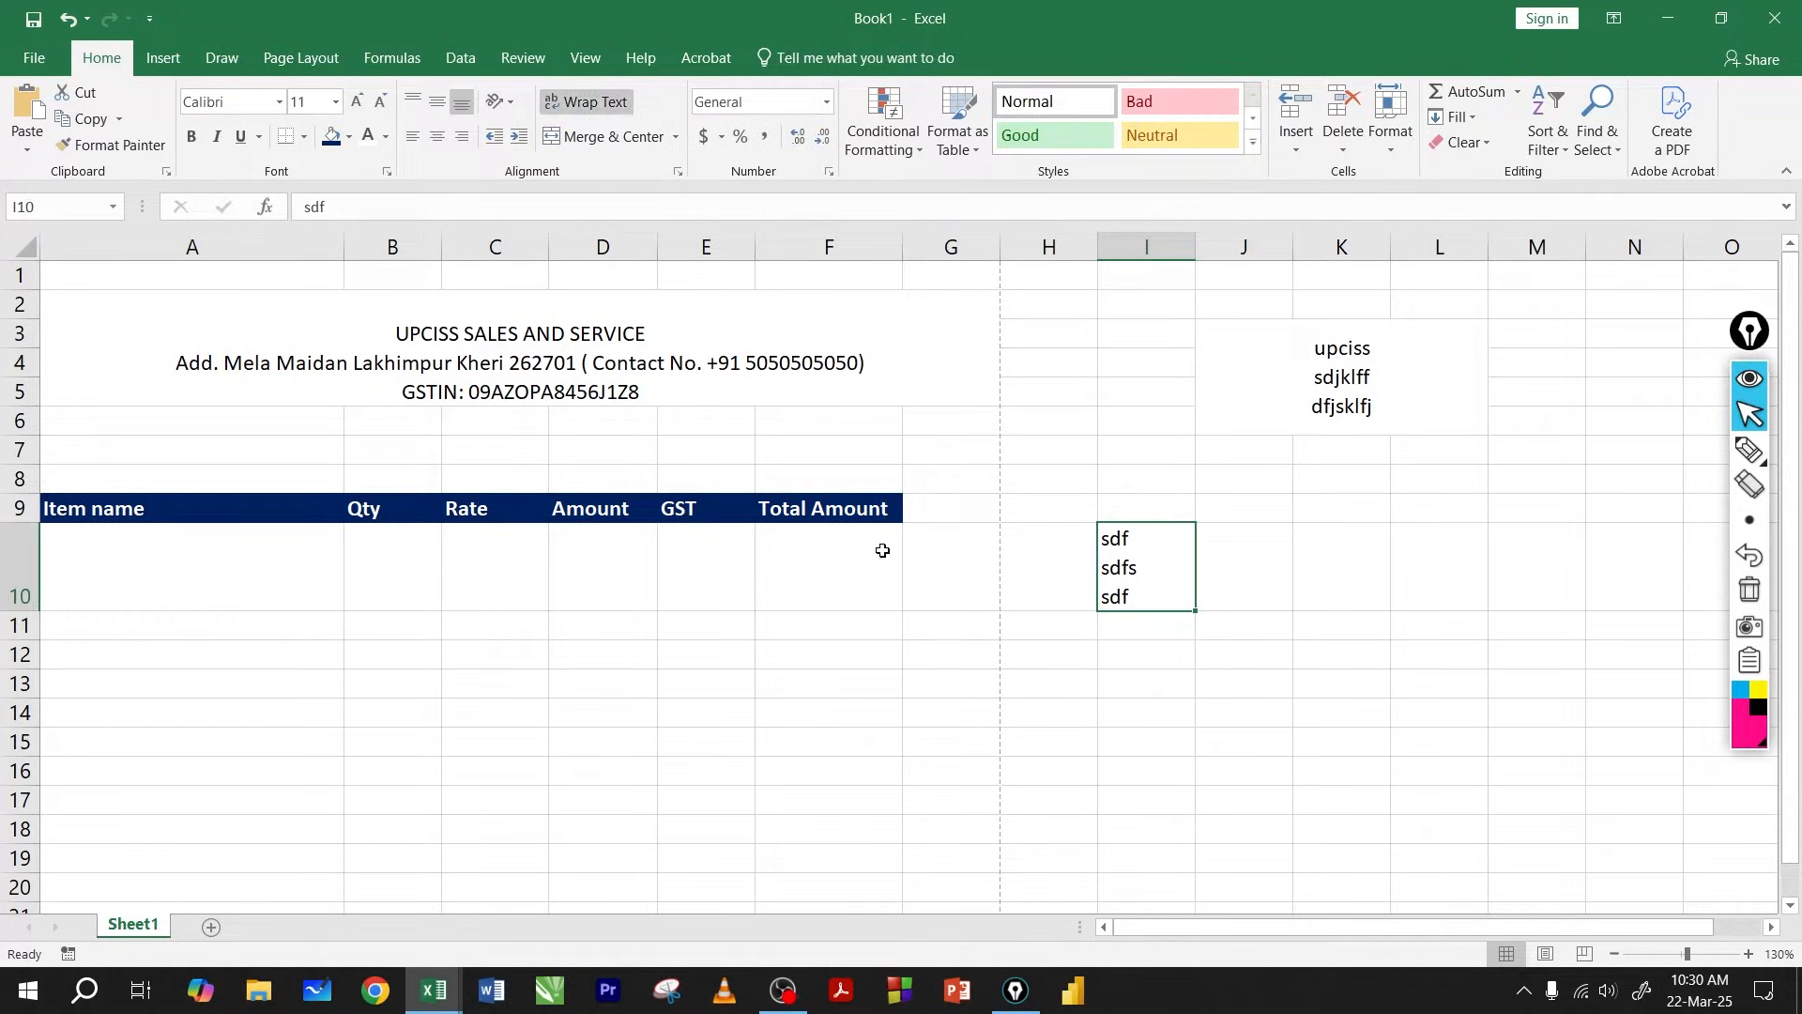
click(214, 561)
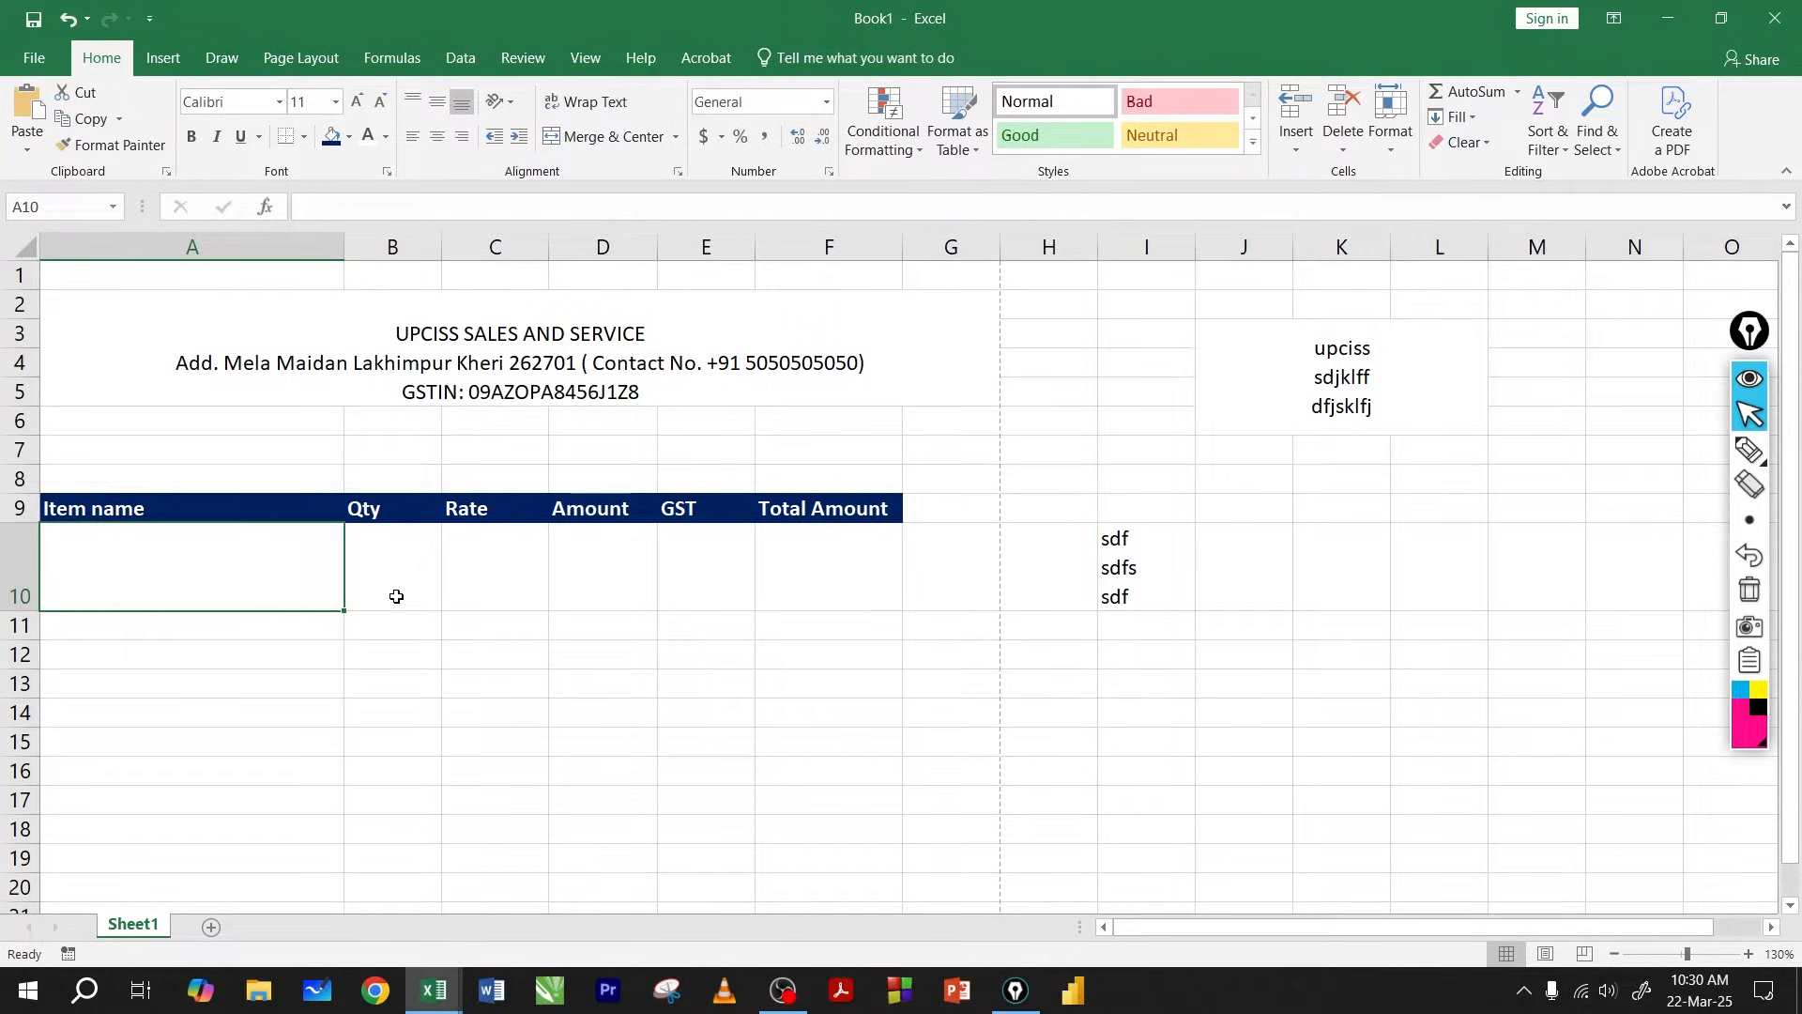
click(397, 562)
click(502, 552)
click(1165, 579)
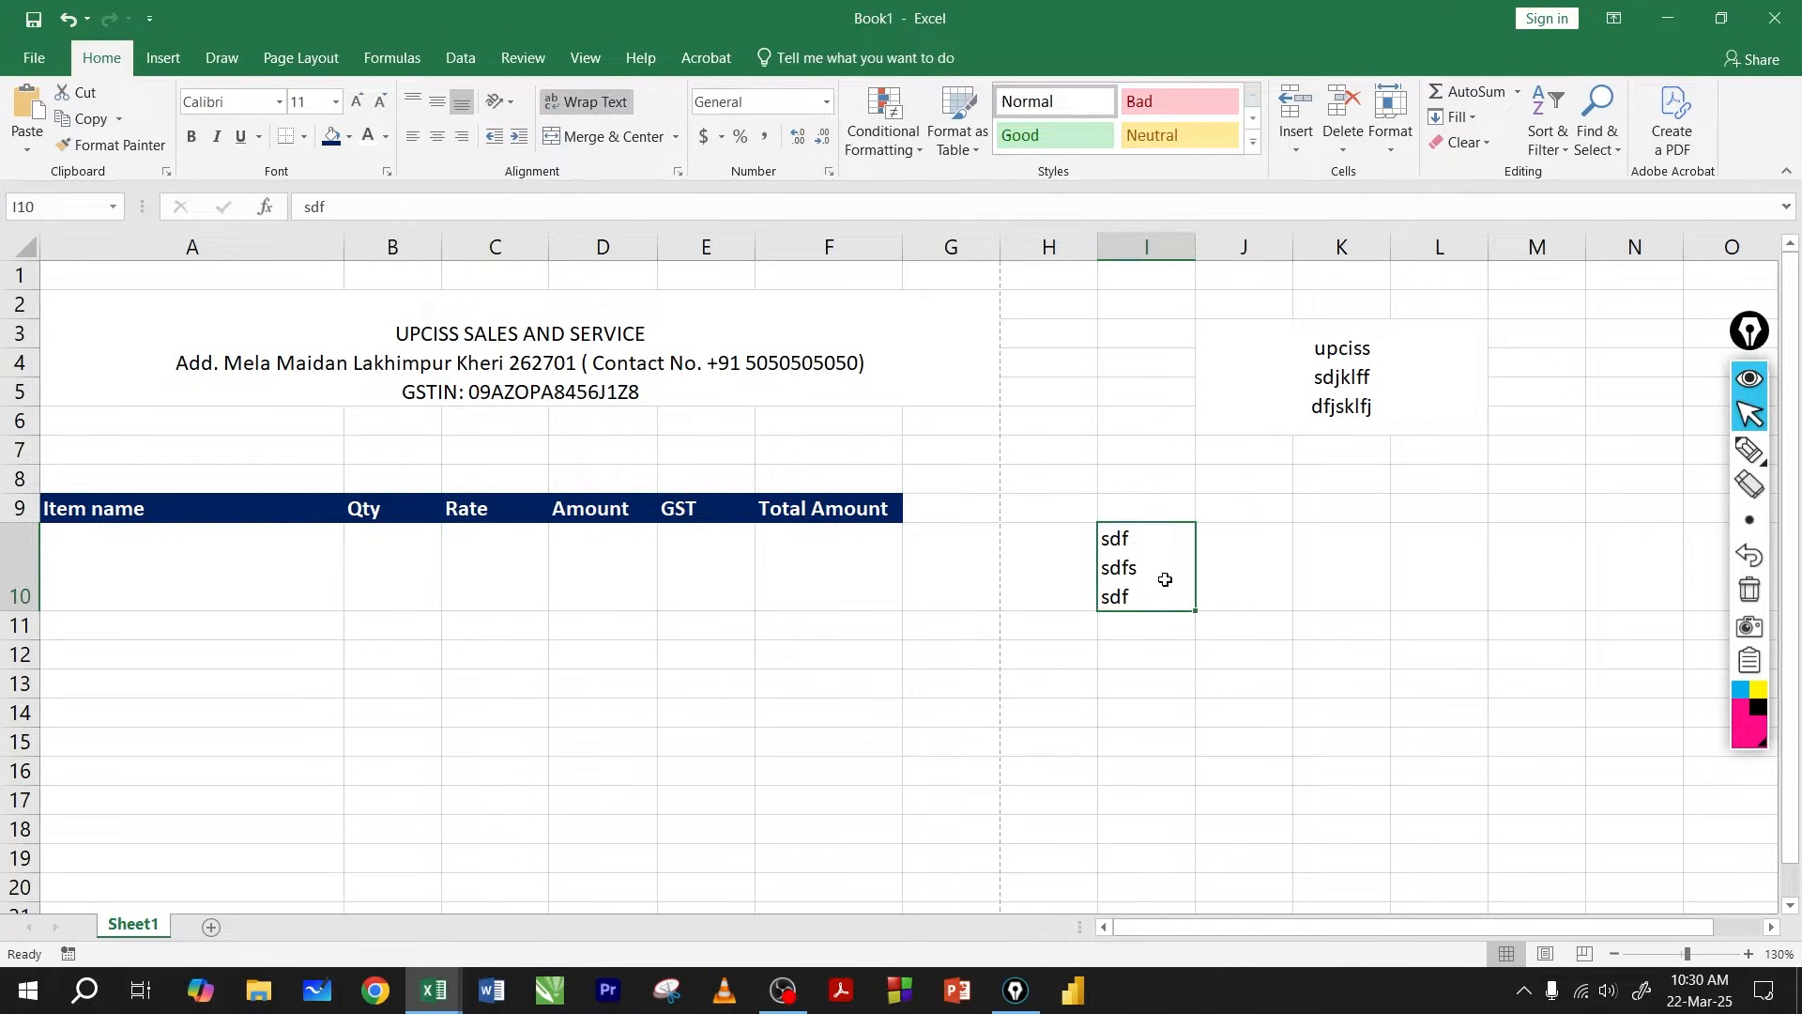
key(Delete)
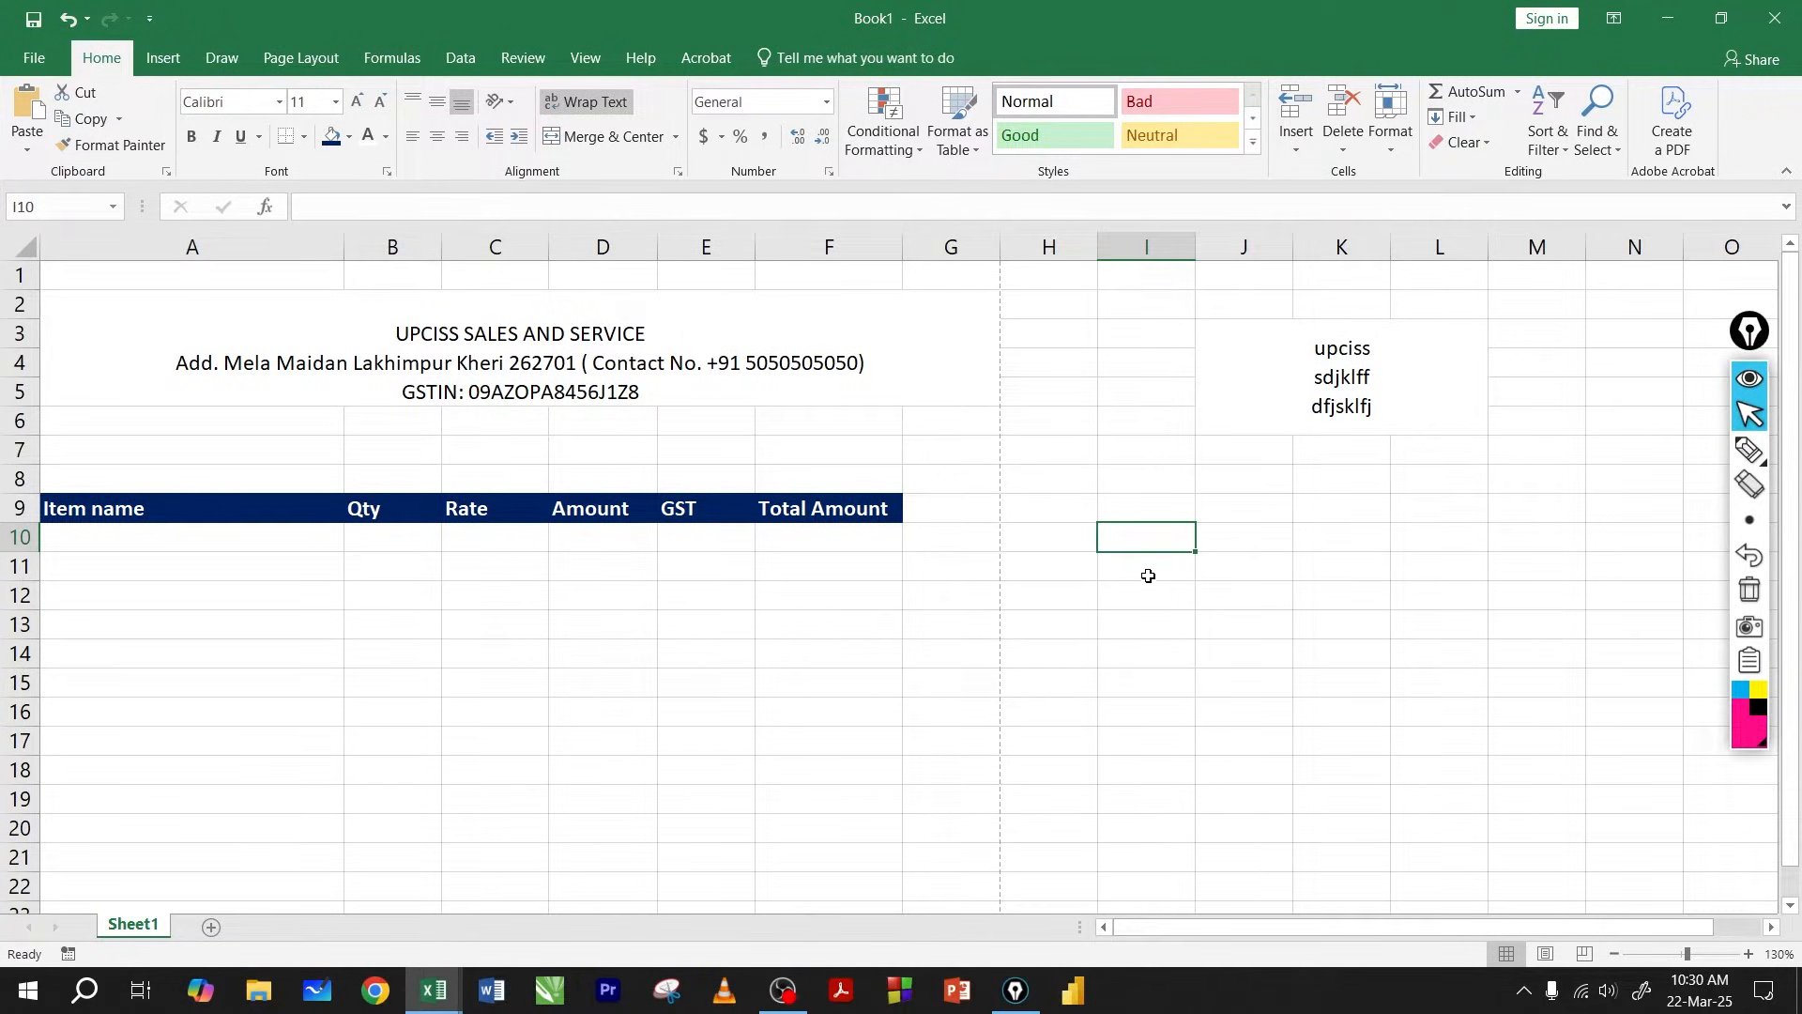
Clear and unmerge J3:L6, then select the UPCISS SALES AND SERVICE line inside the header.
click(1334, 355)
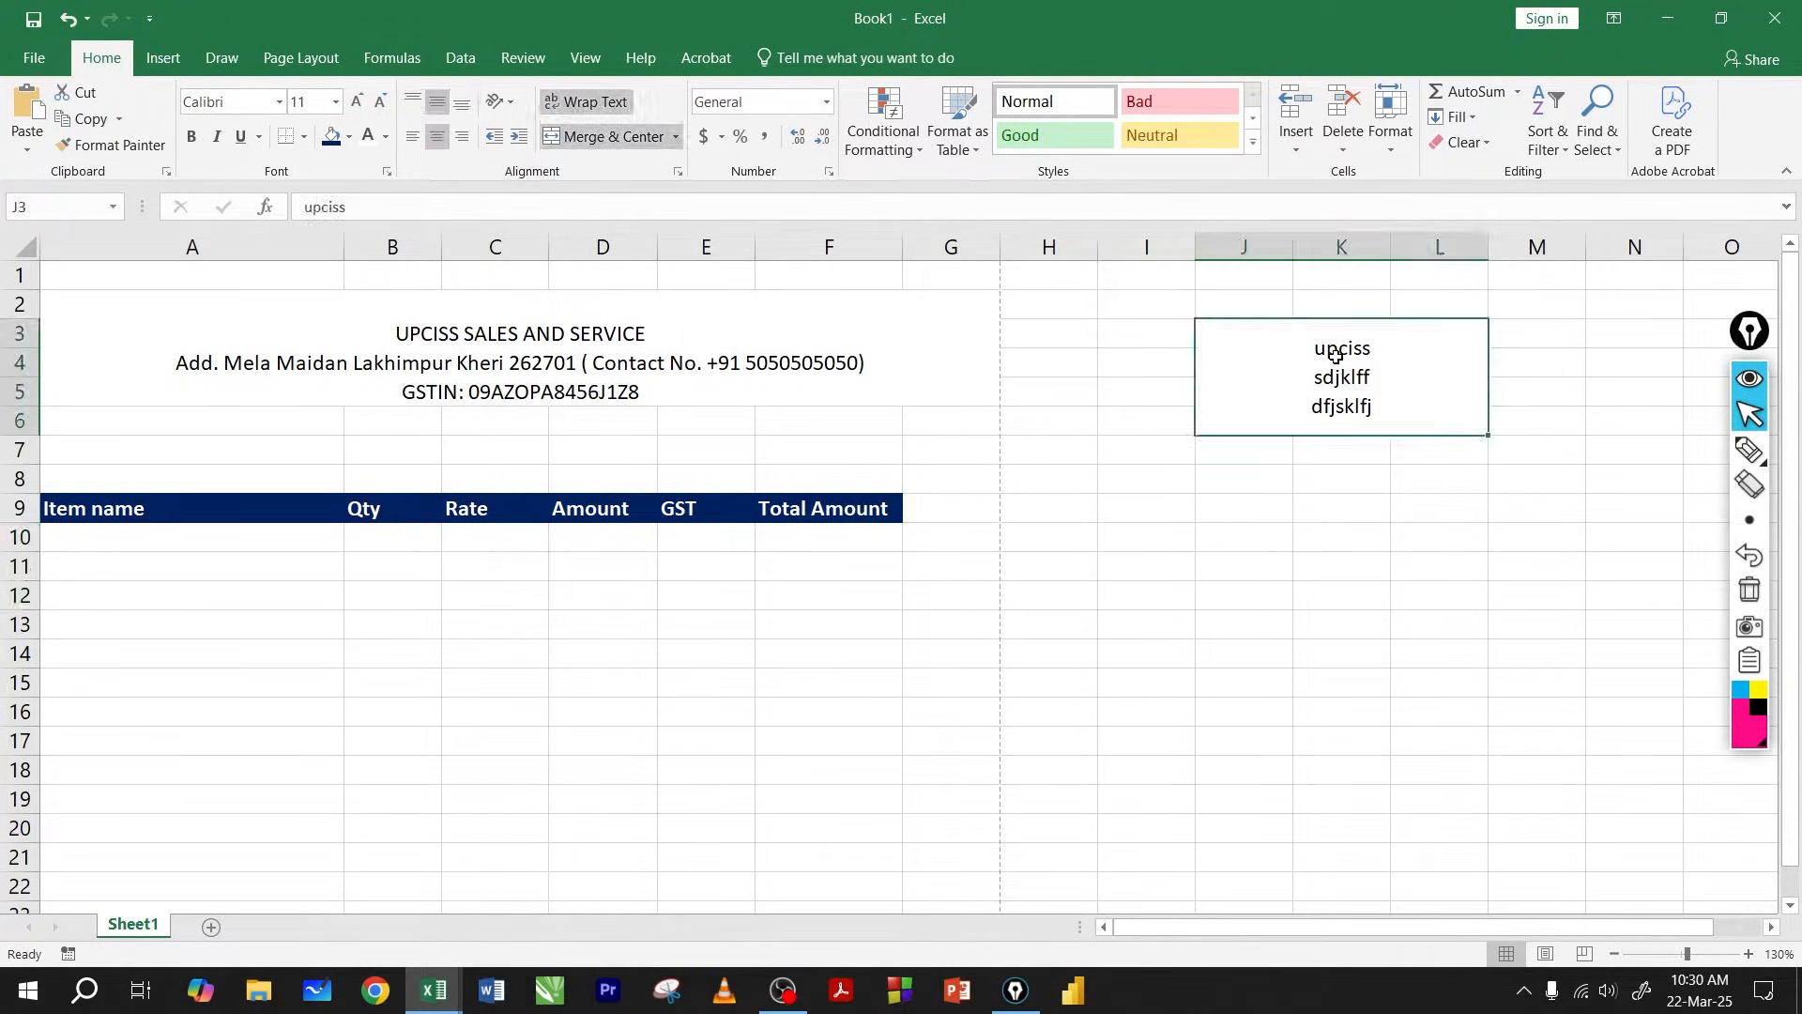
key(Delete)
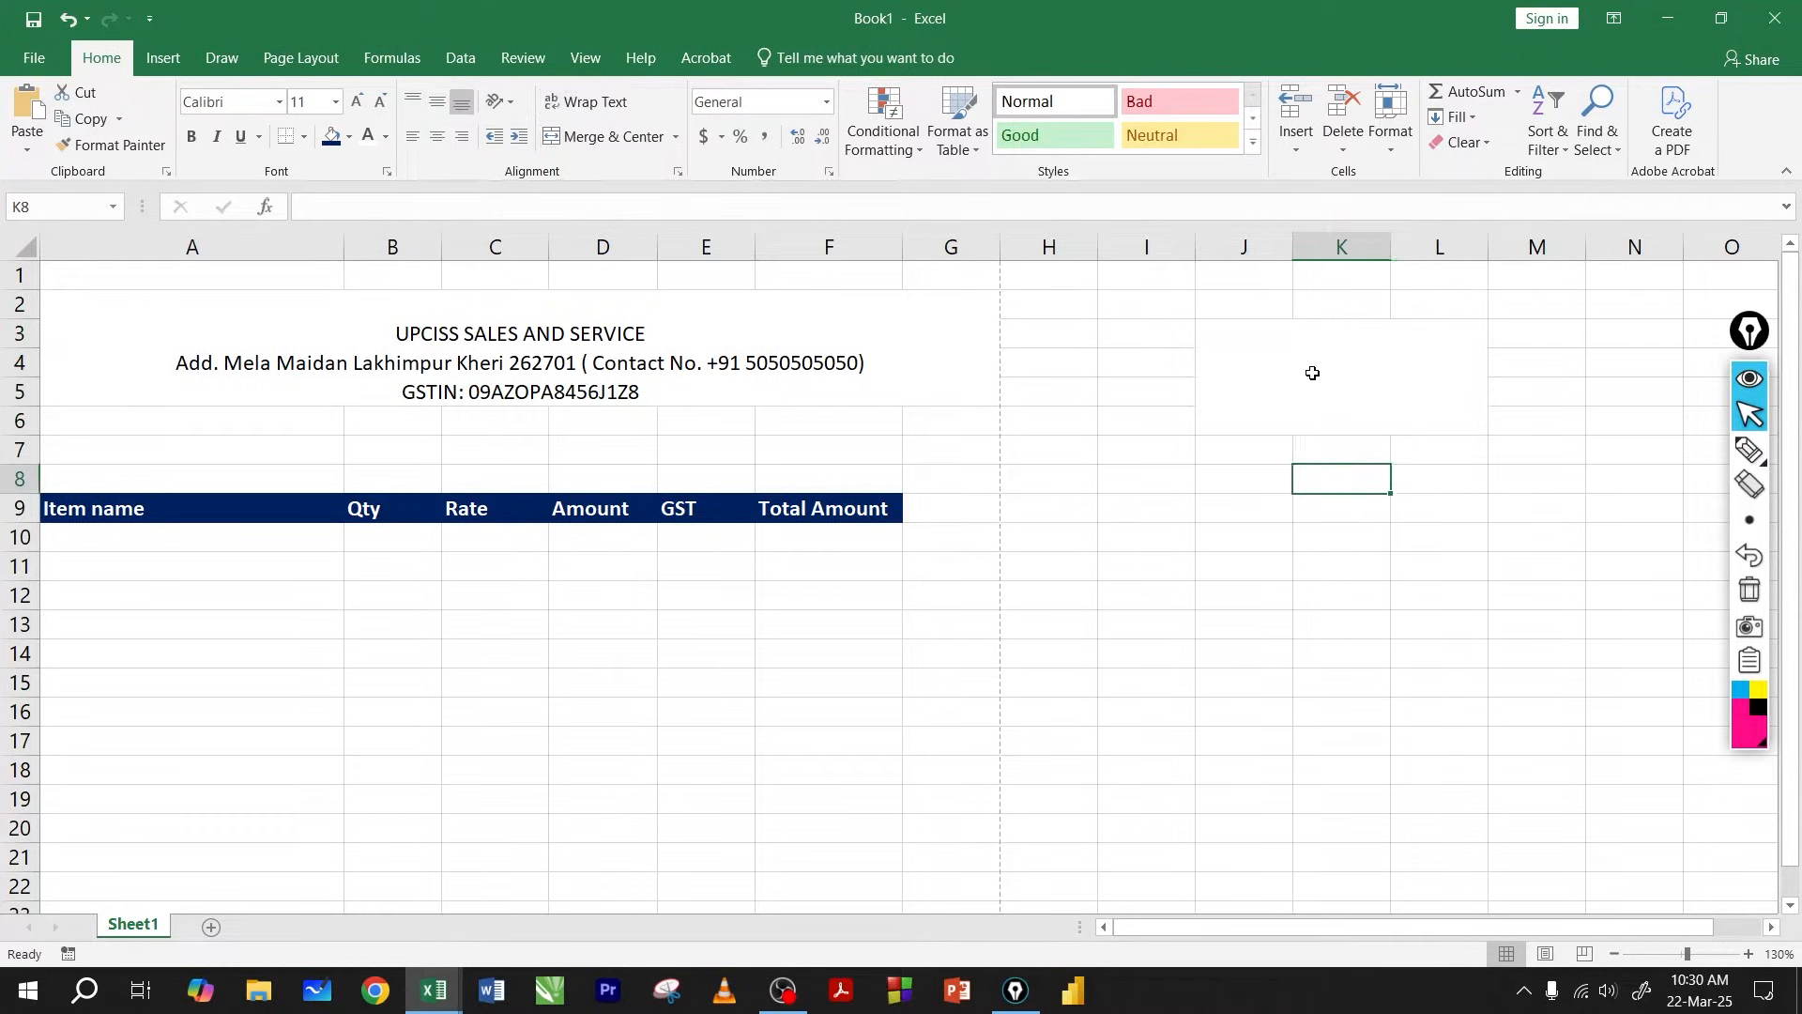
click(636, 139)
click(1341, 508)
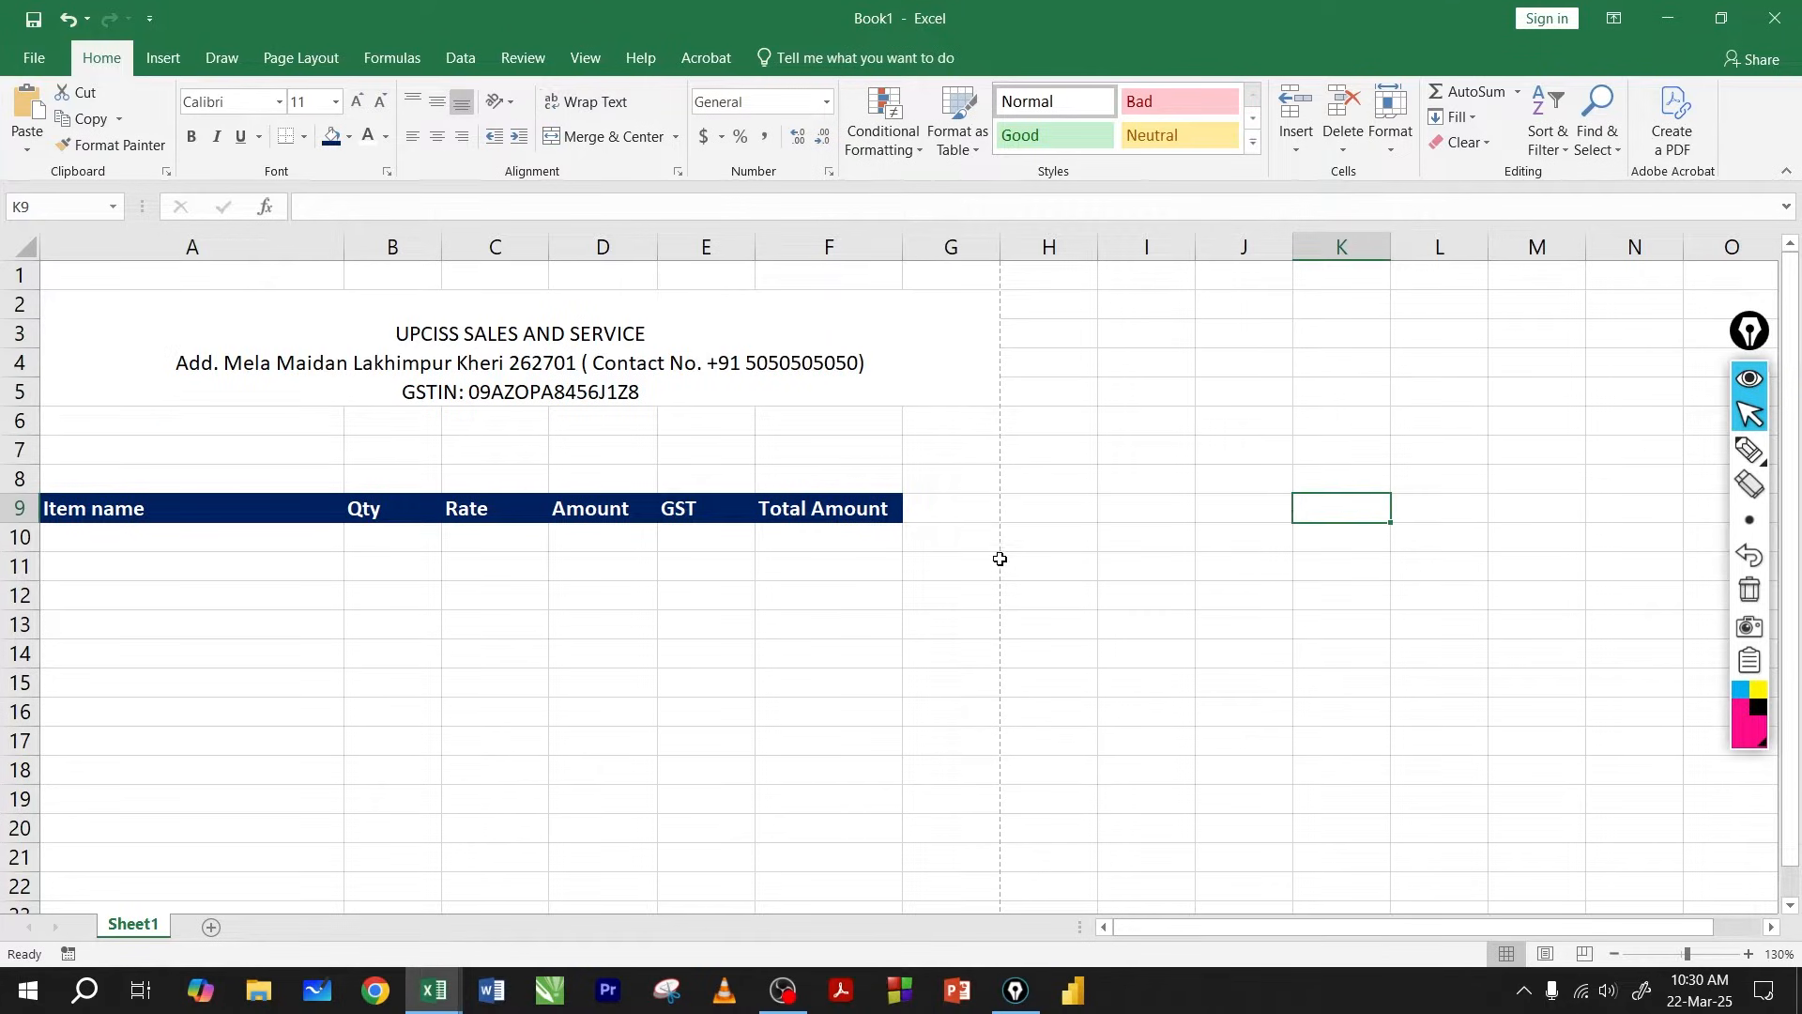
click(543, 376)
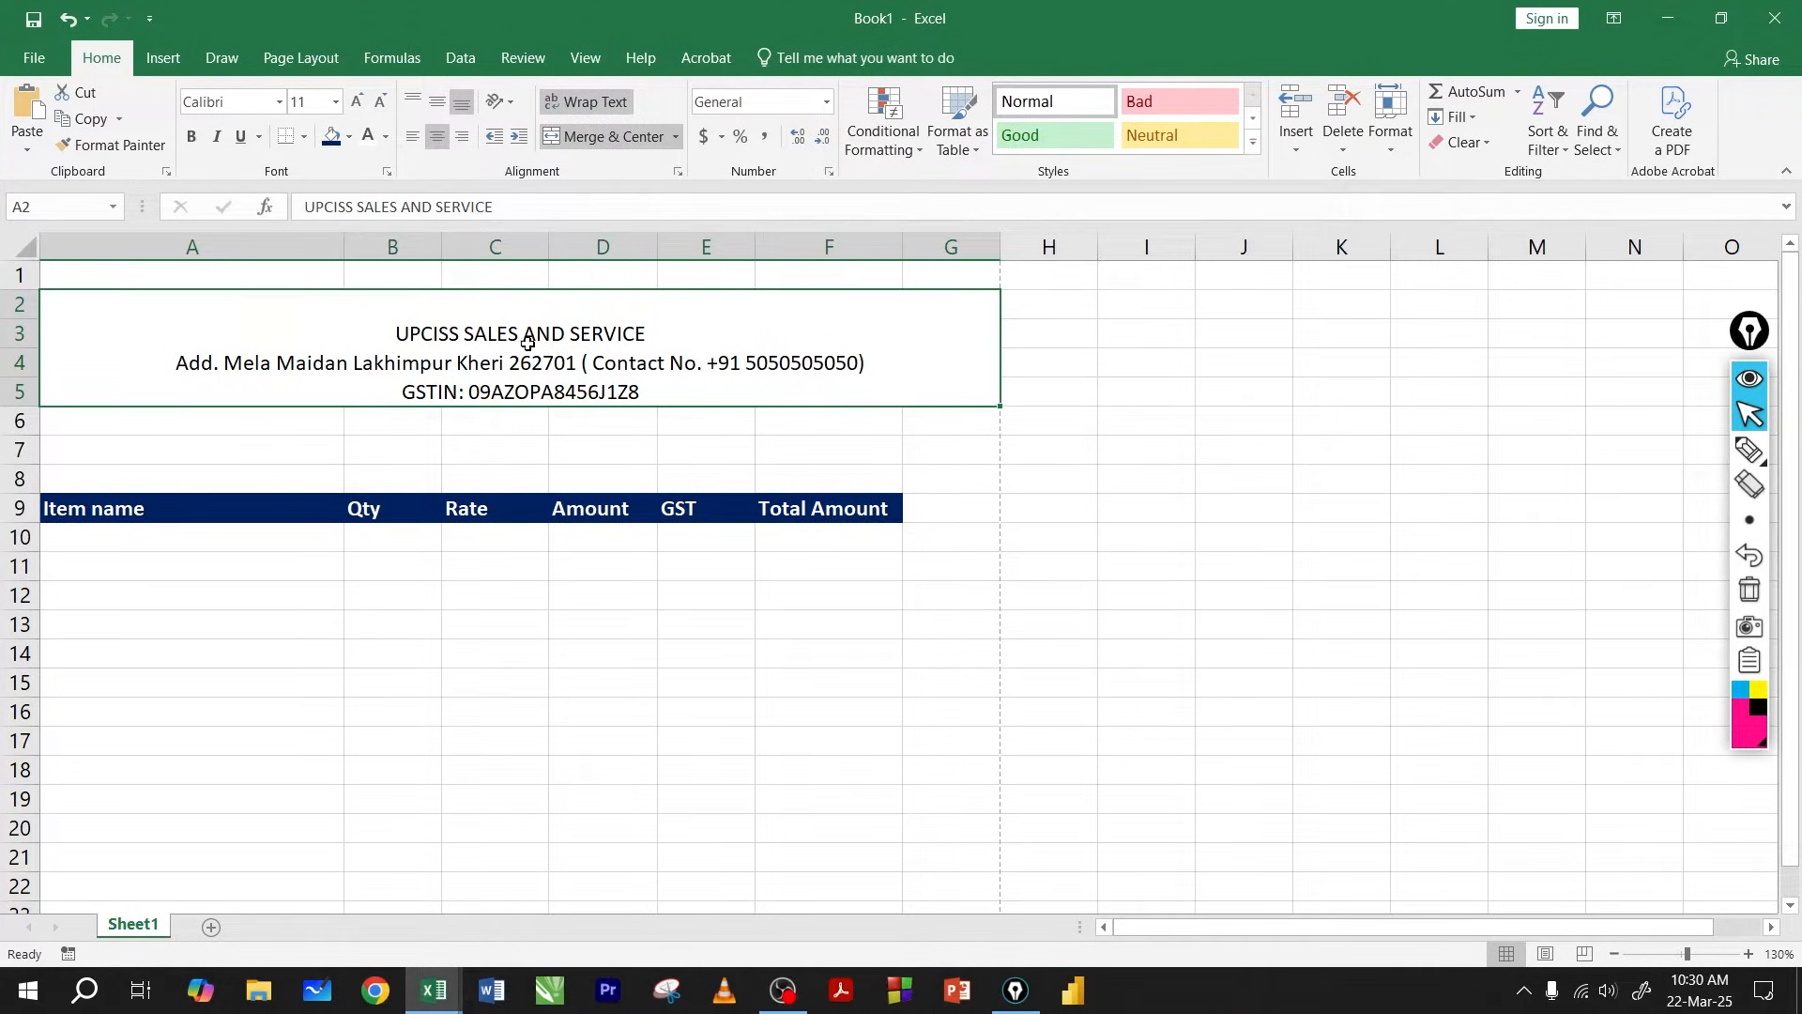
double_click(591, 349)
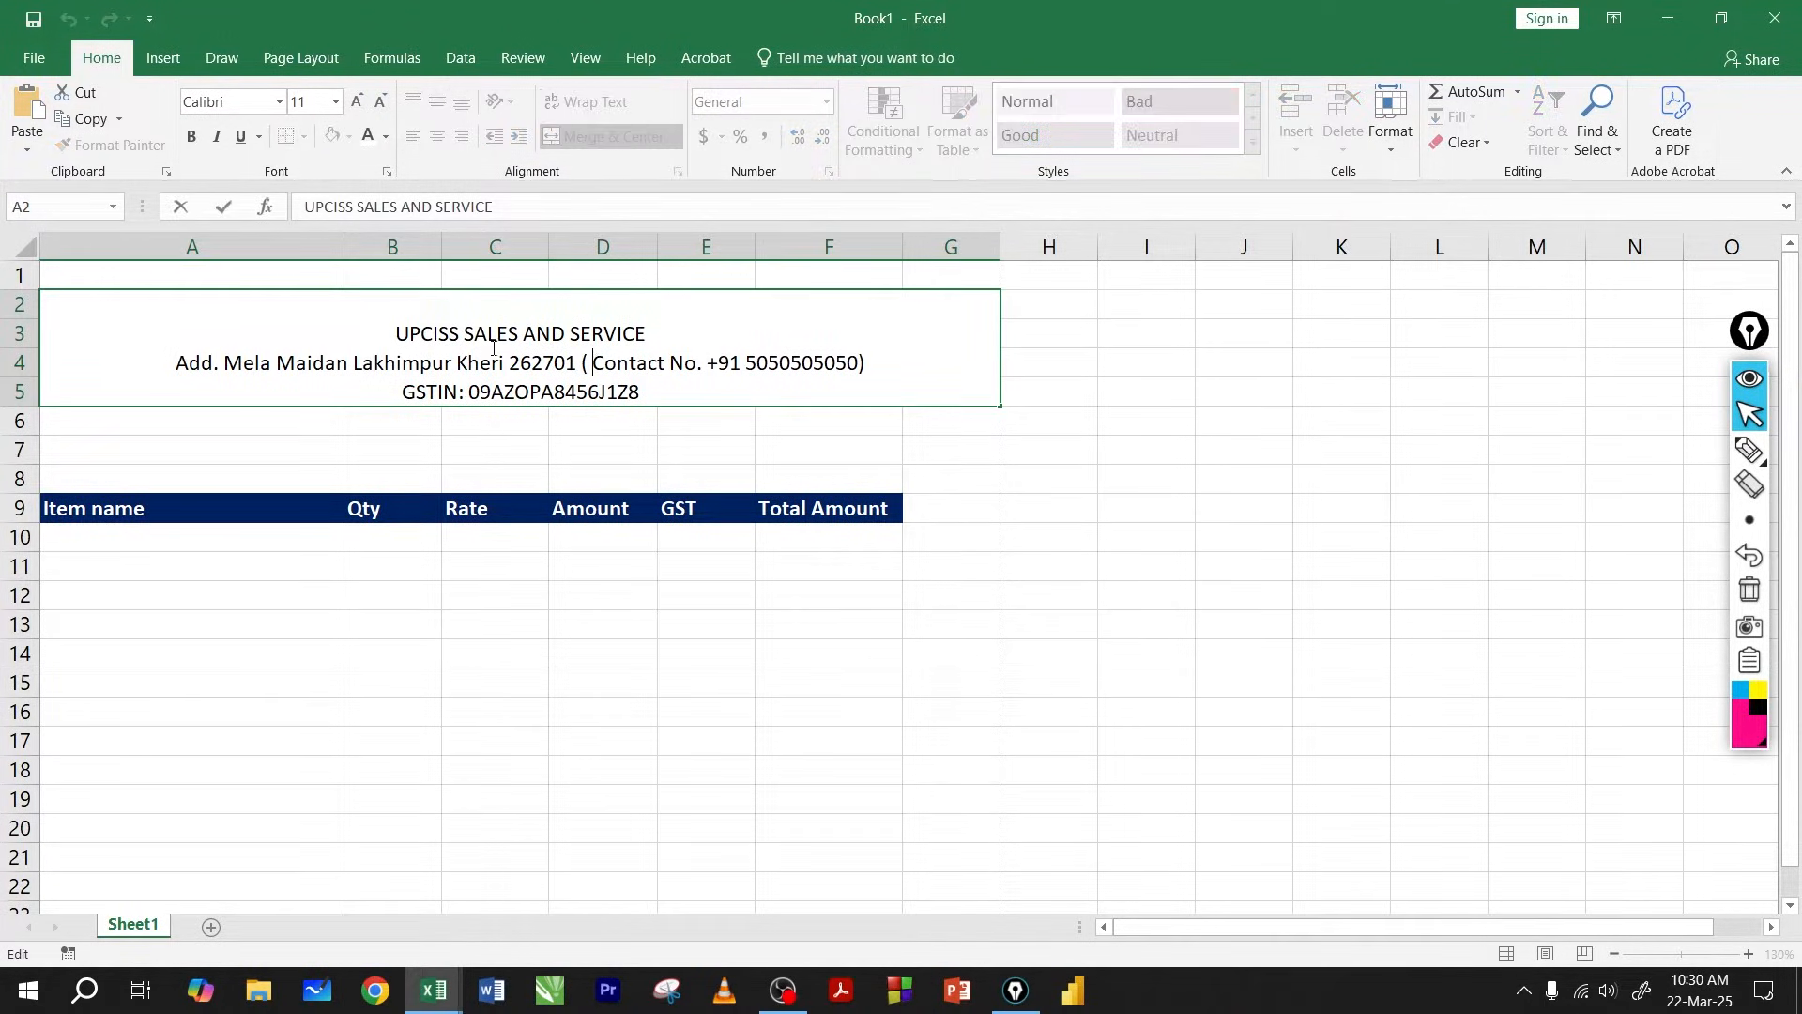
drag(659, 330, 393, 333)
Make the UPCISS SALES AND SERVICE title 22-point, bold and dark blue.
click(356, 101)
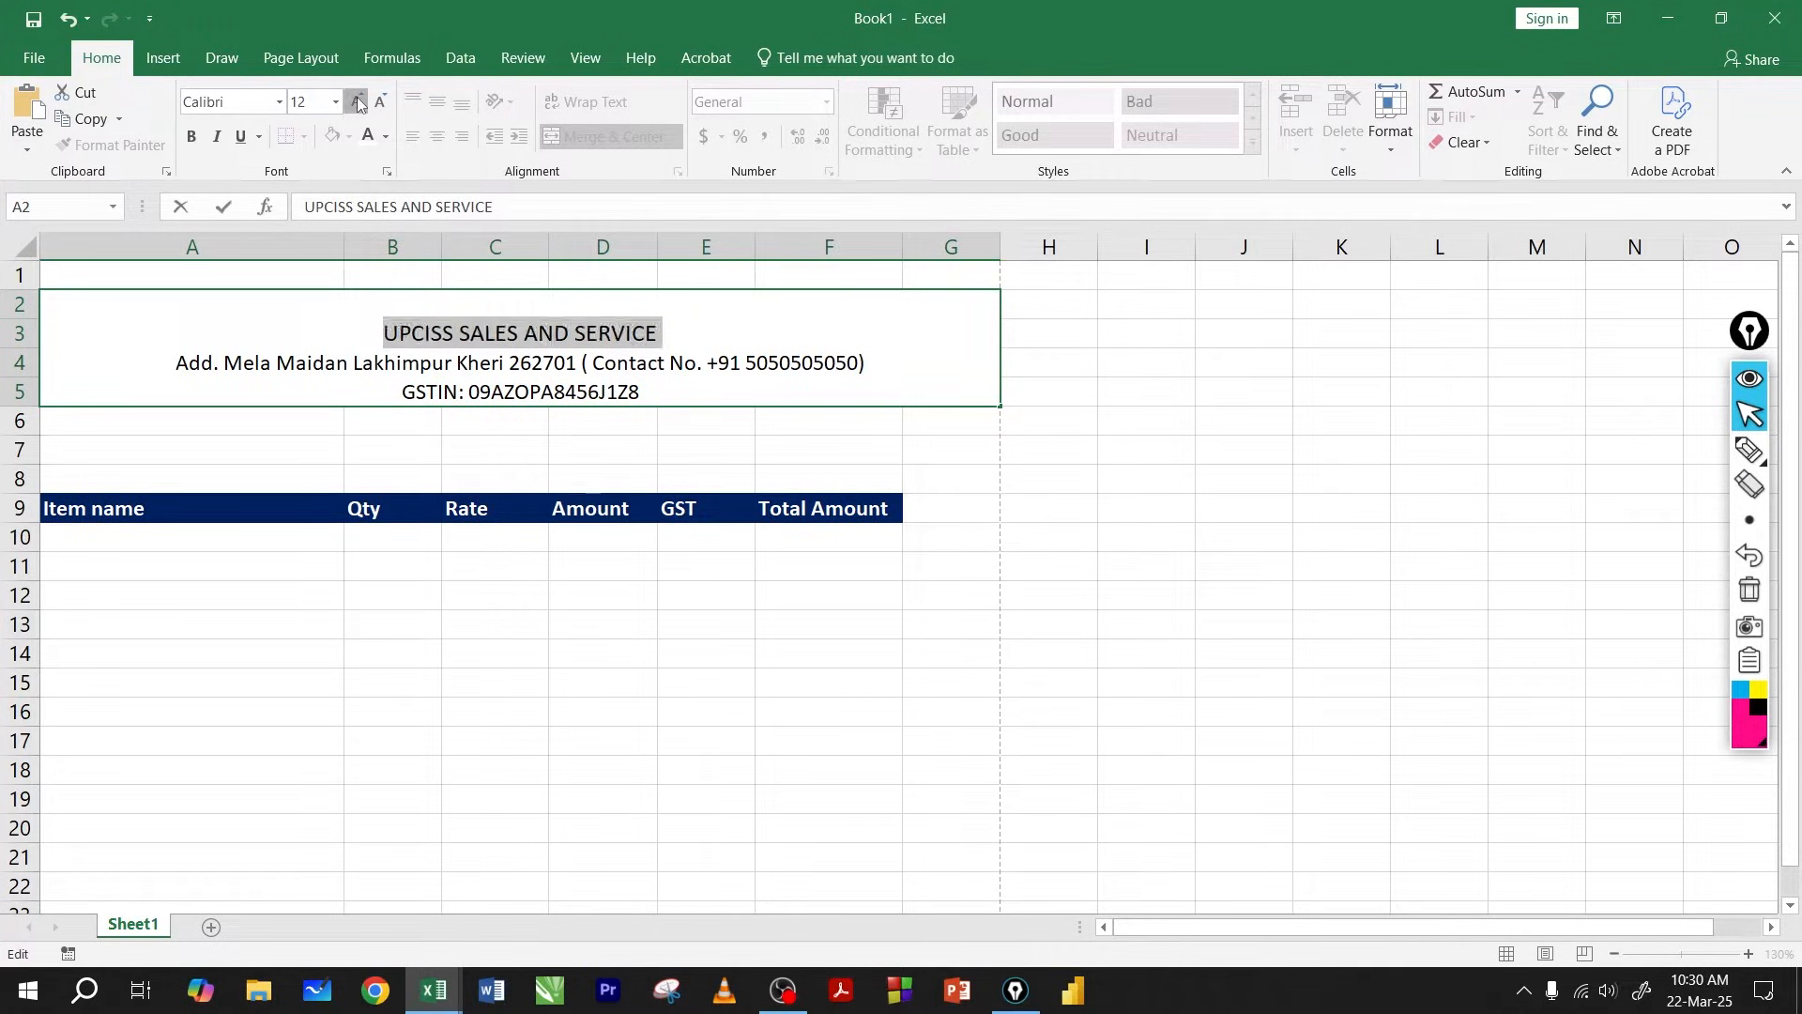
click(356, 101)
click(356, 101)
click(357, 101)
click(356, 102)
click(357, 101)
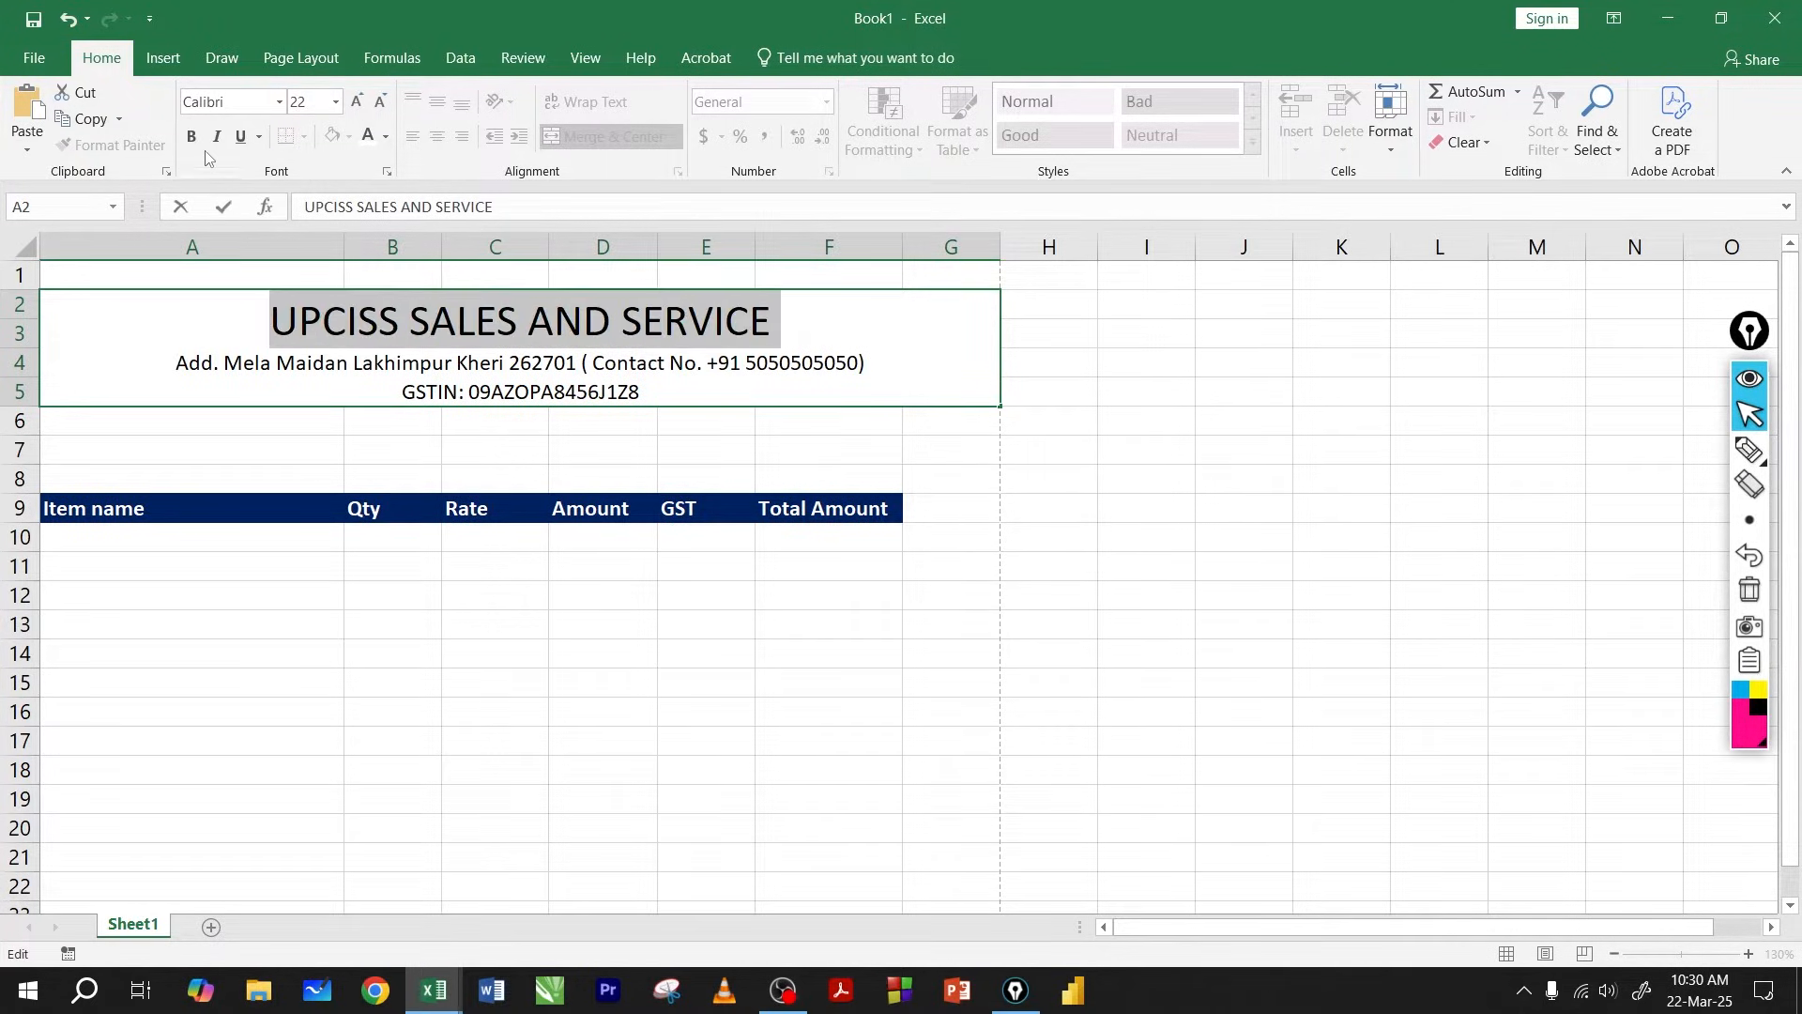
click(191, 136)
click(384, 138)
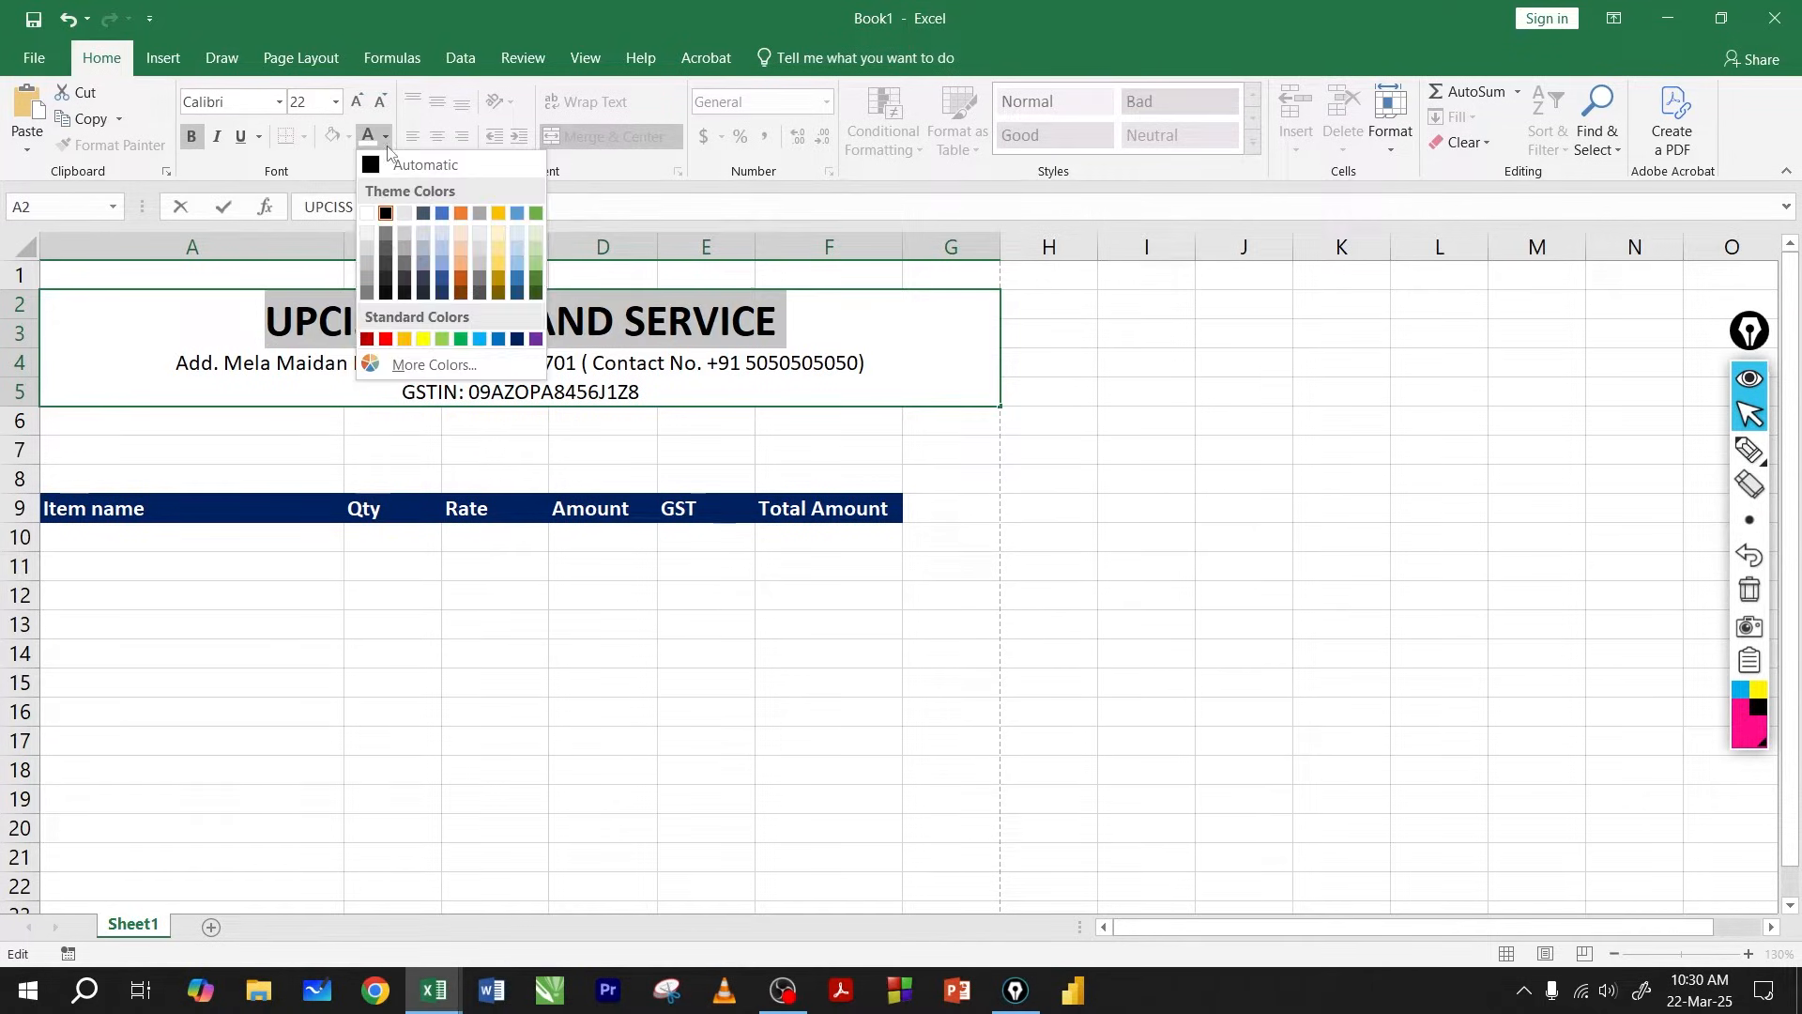
click(516, 335)
Enlarge the address line slightly and make the GSTIN line 16-point bold red.
drag(648, 392, 174, 362)
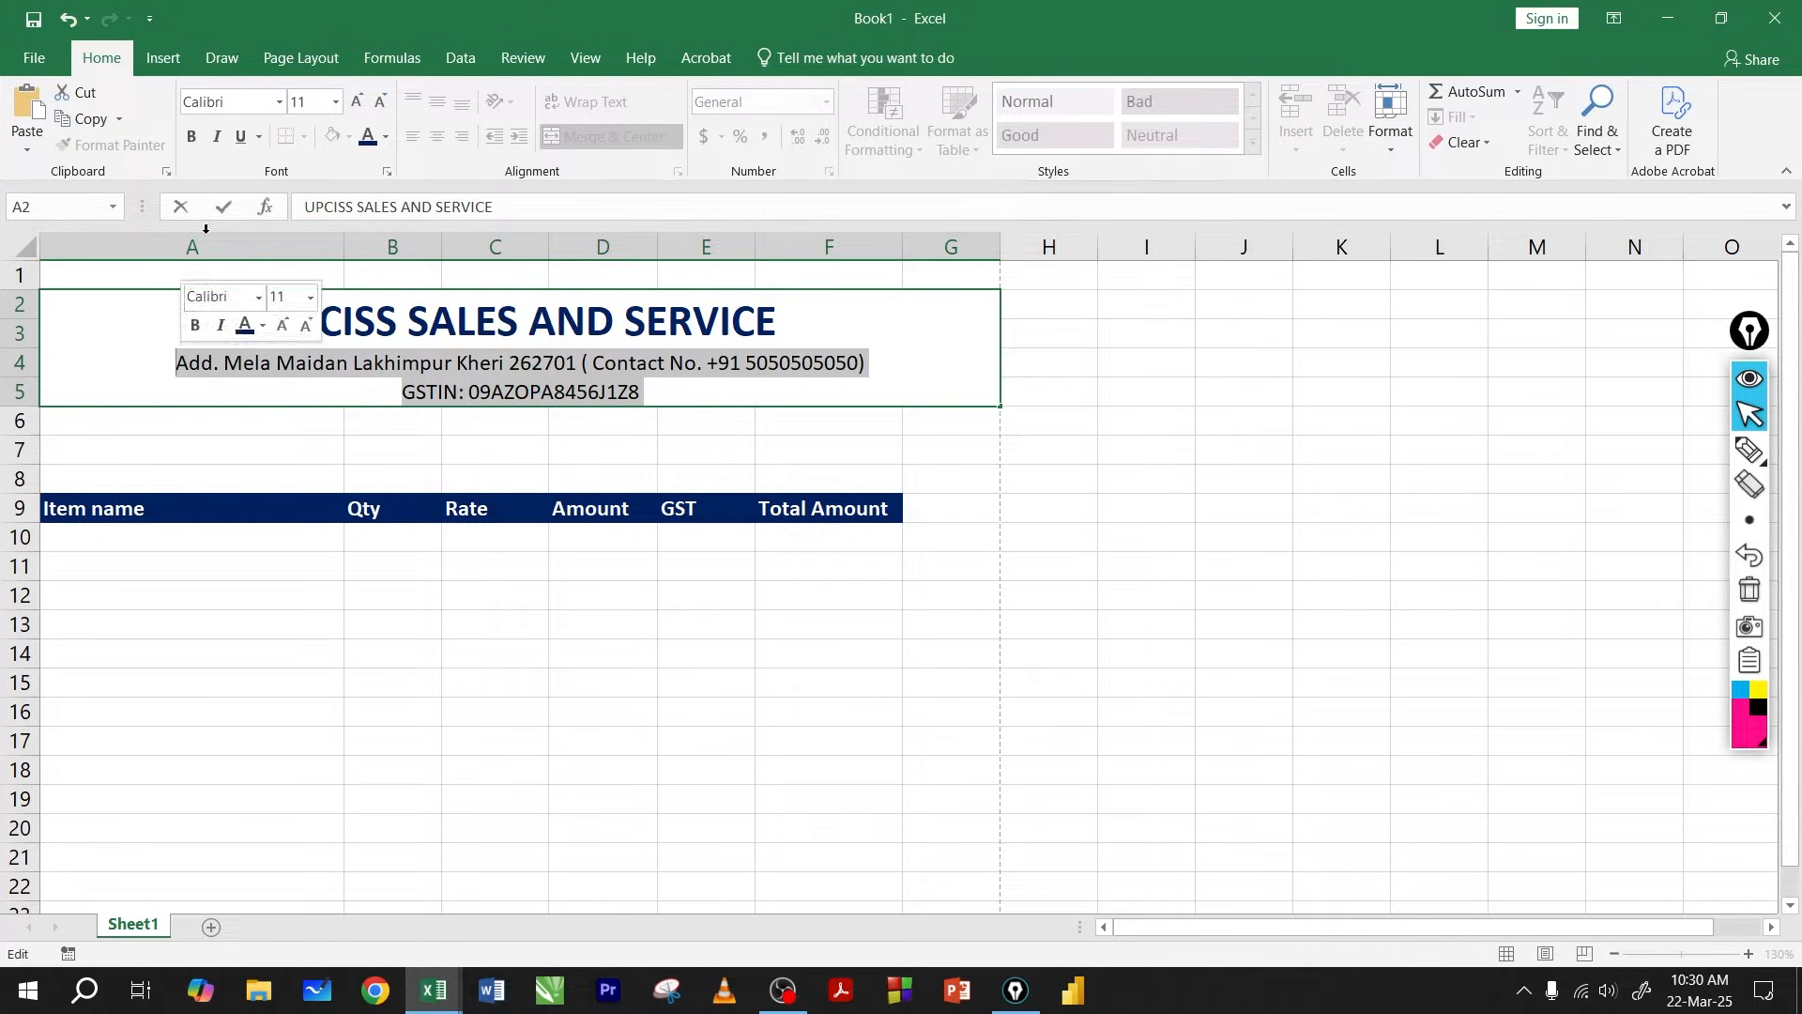
click(356, 102)
click(616, 420)
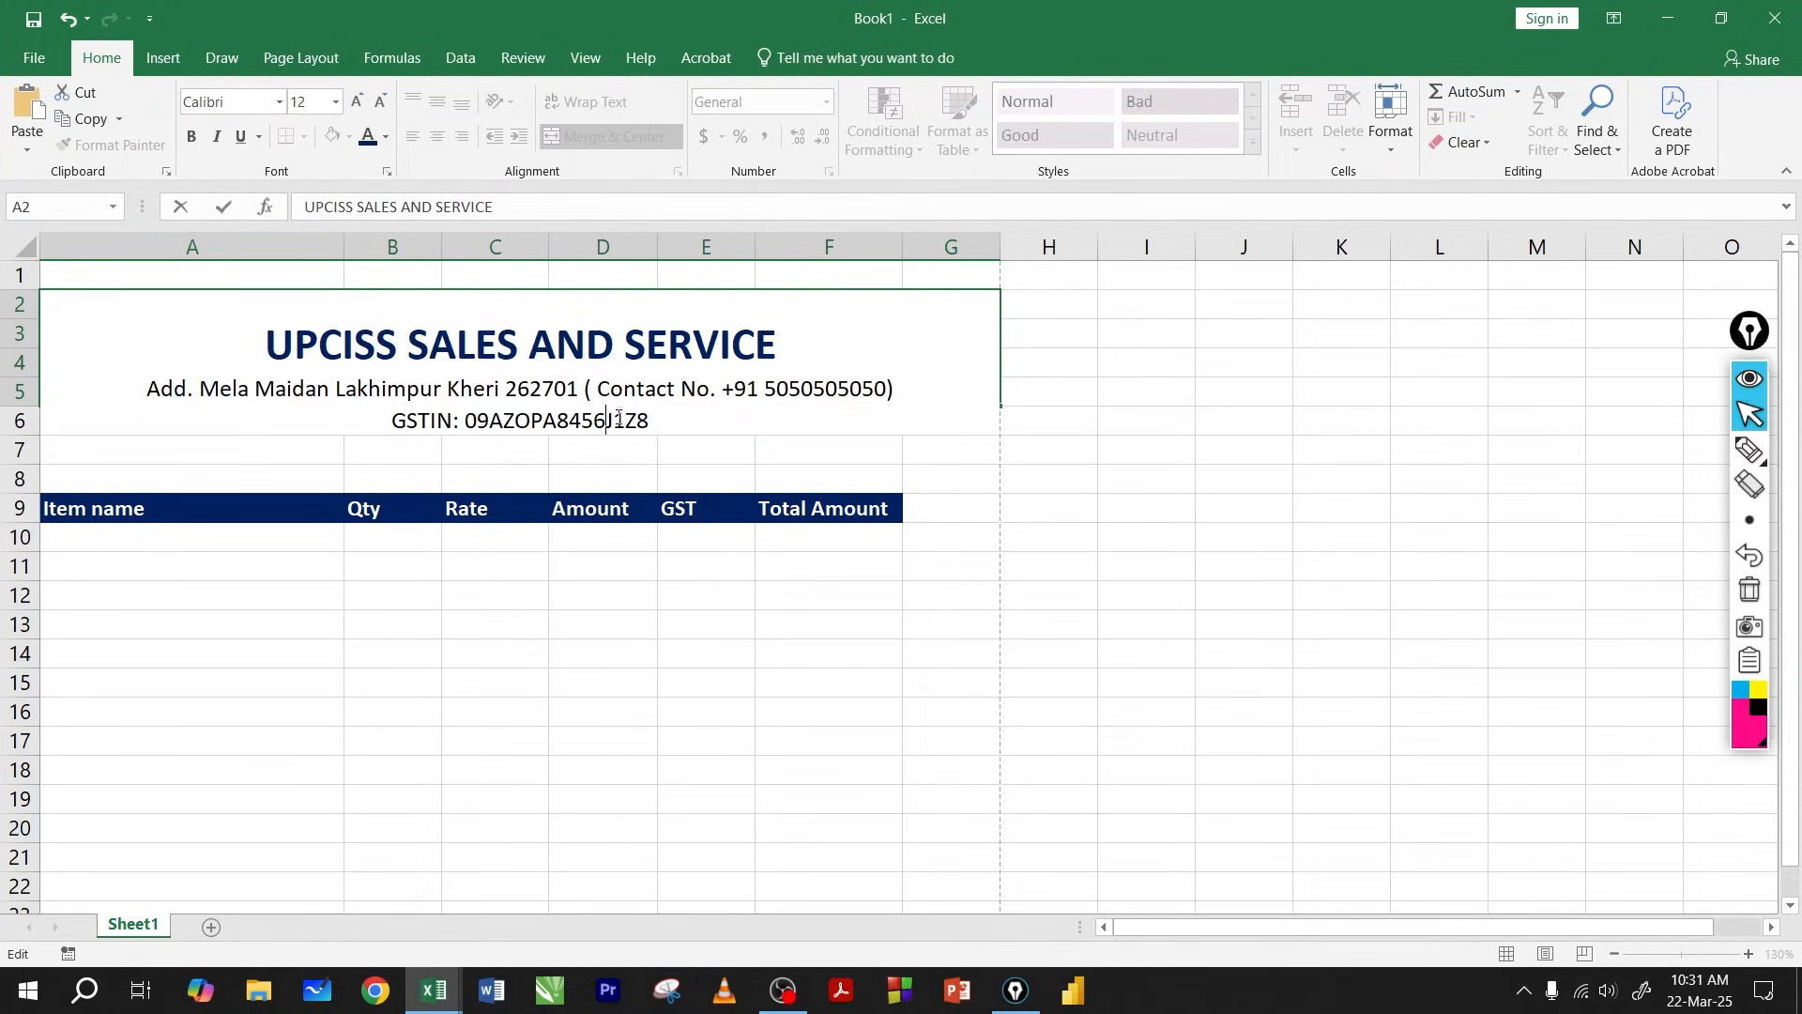
drag(655, 420, 390, 421)
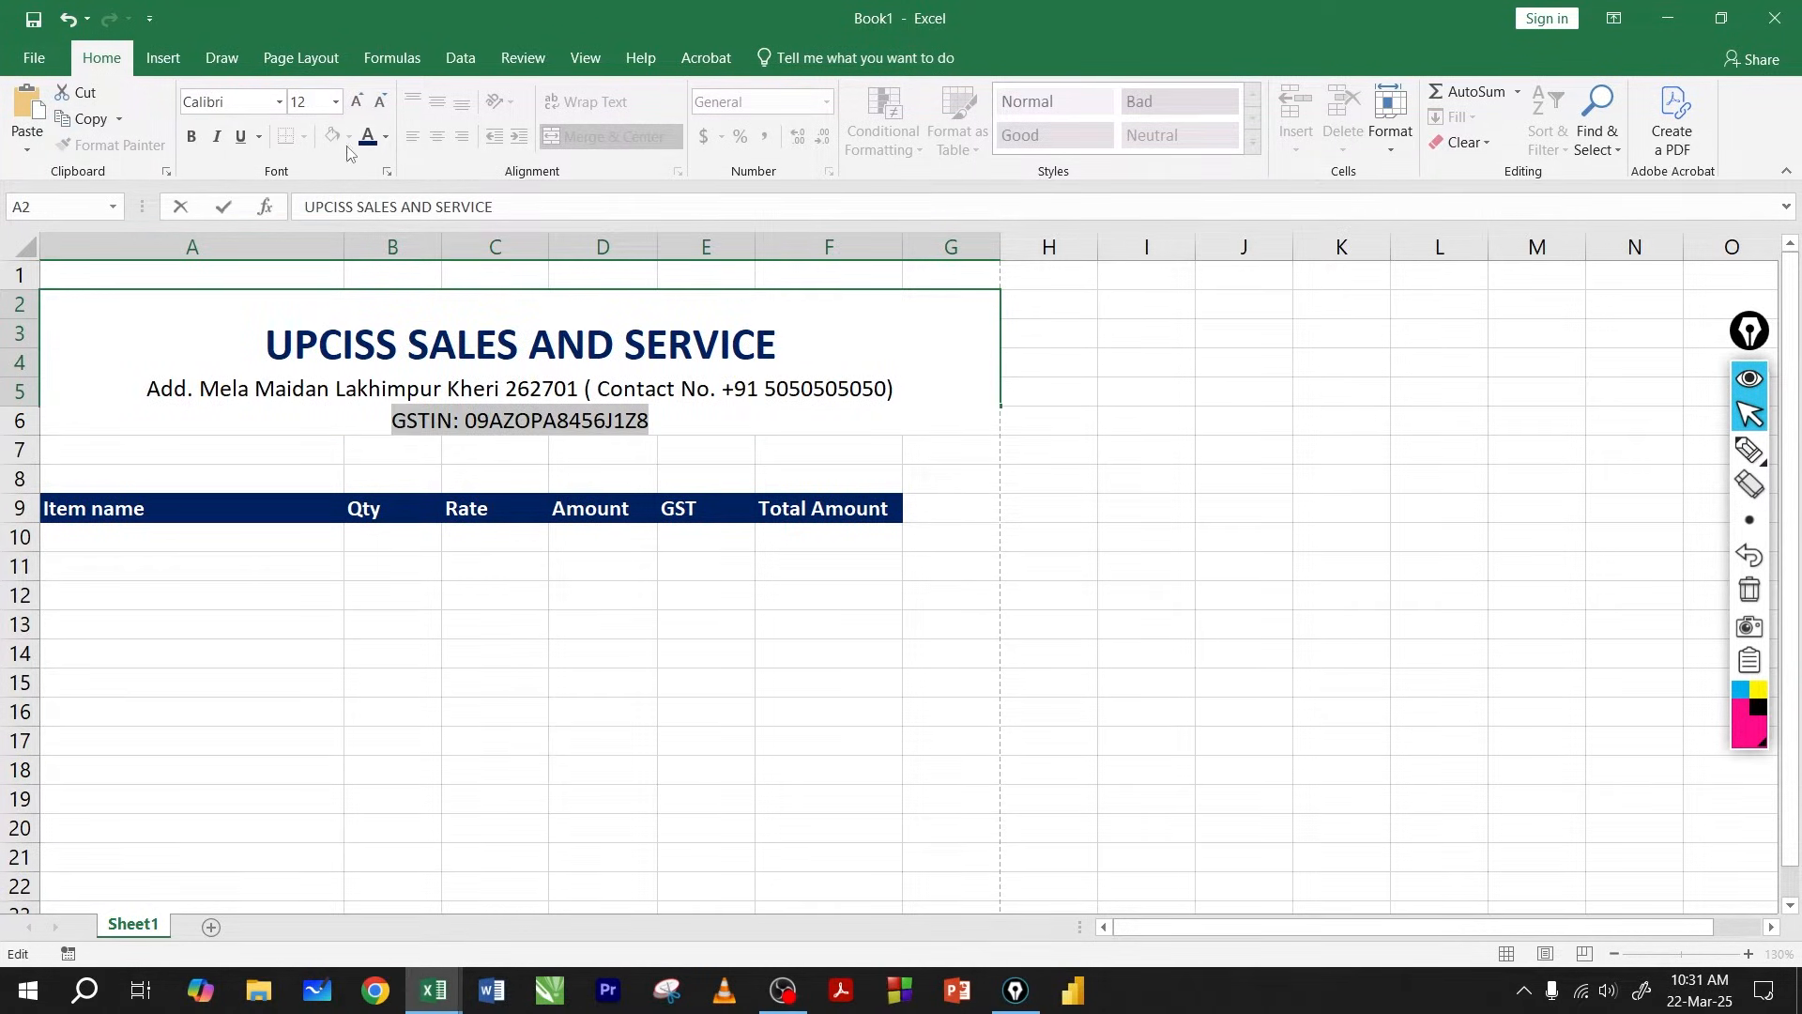
click(357, 101)
click(357, 101)
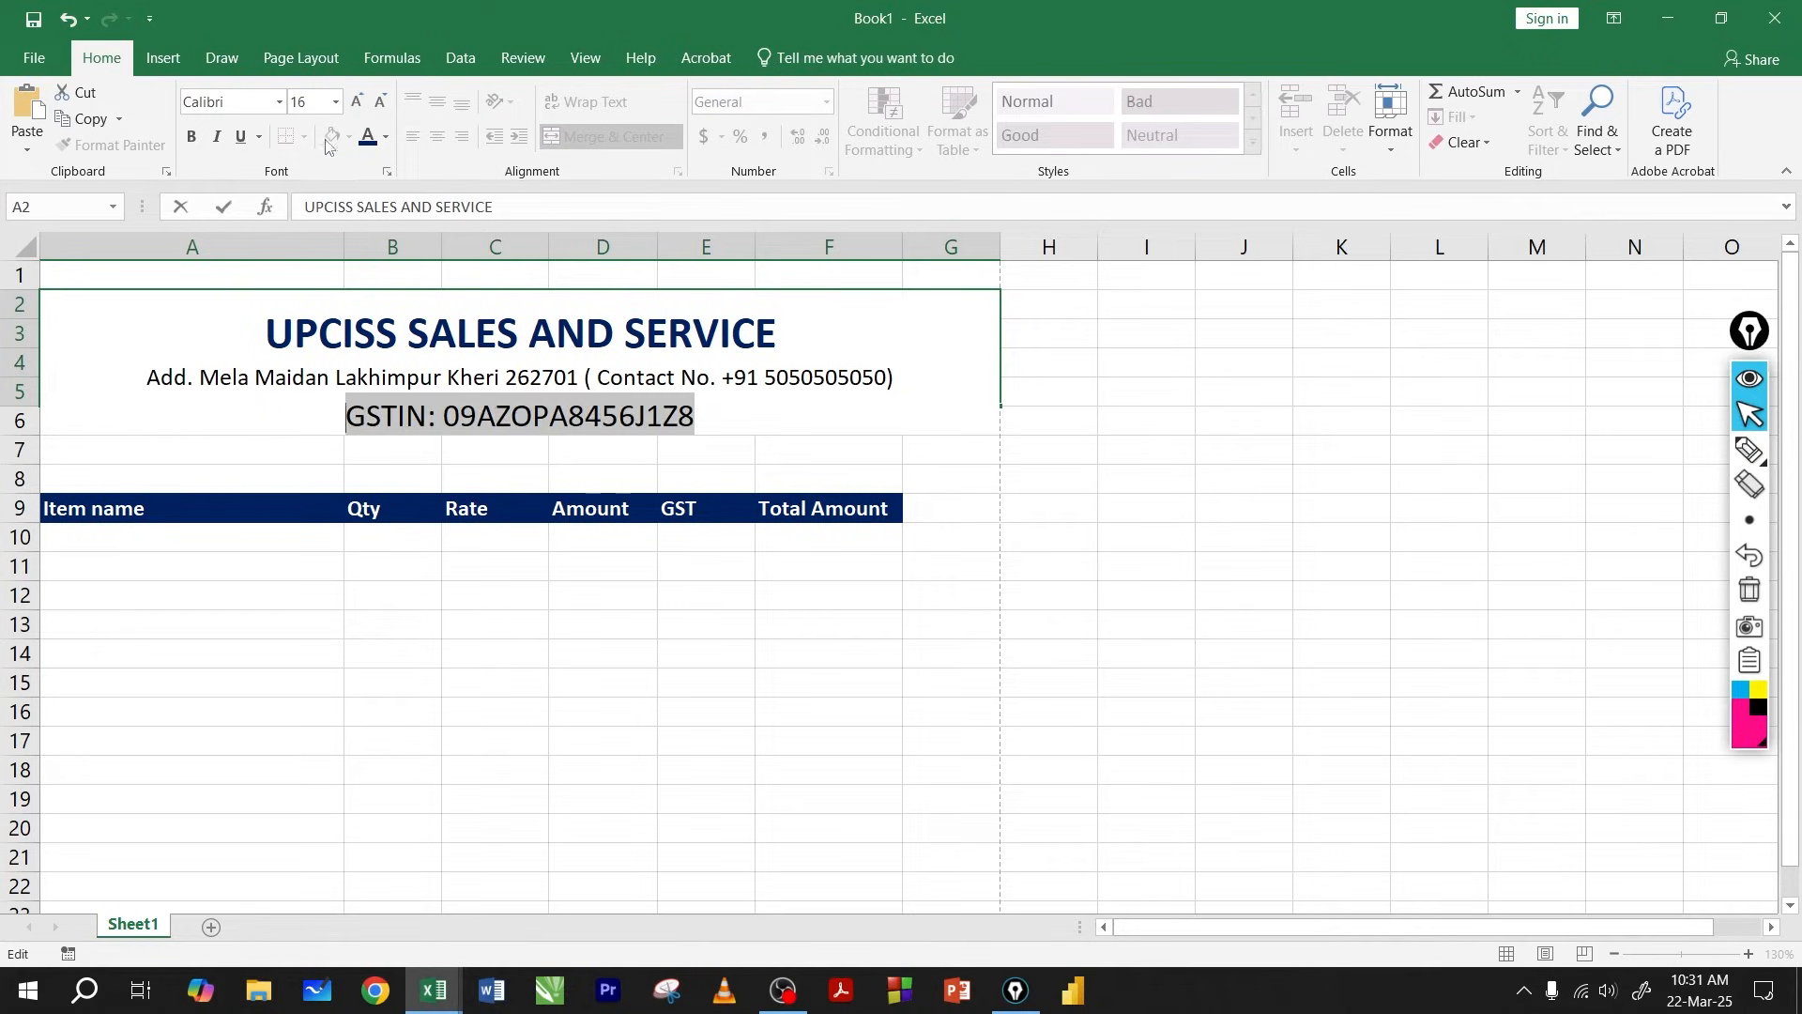
click(385, 136)
click(386, 339)
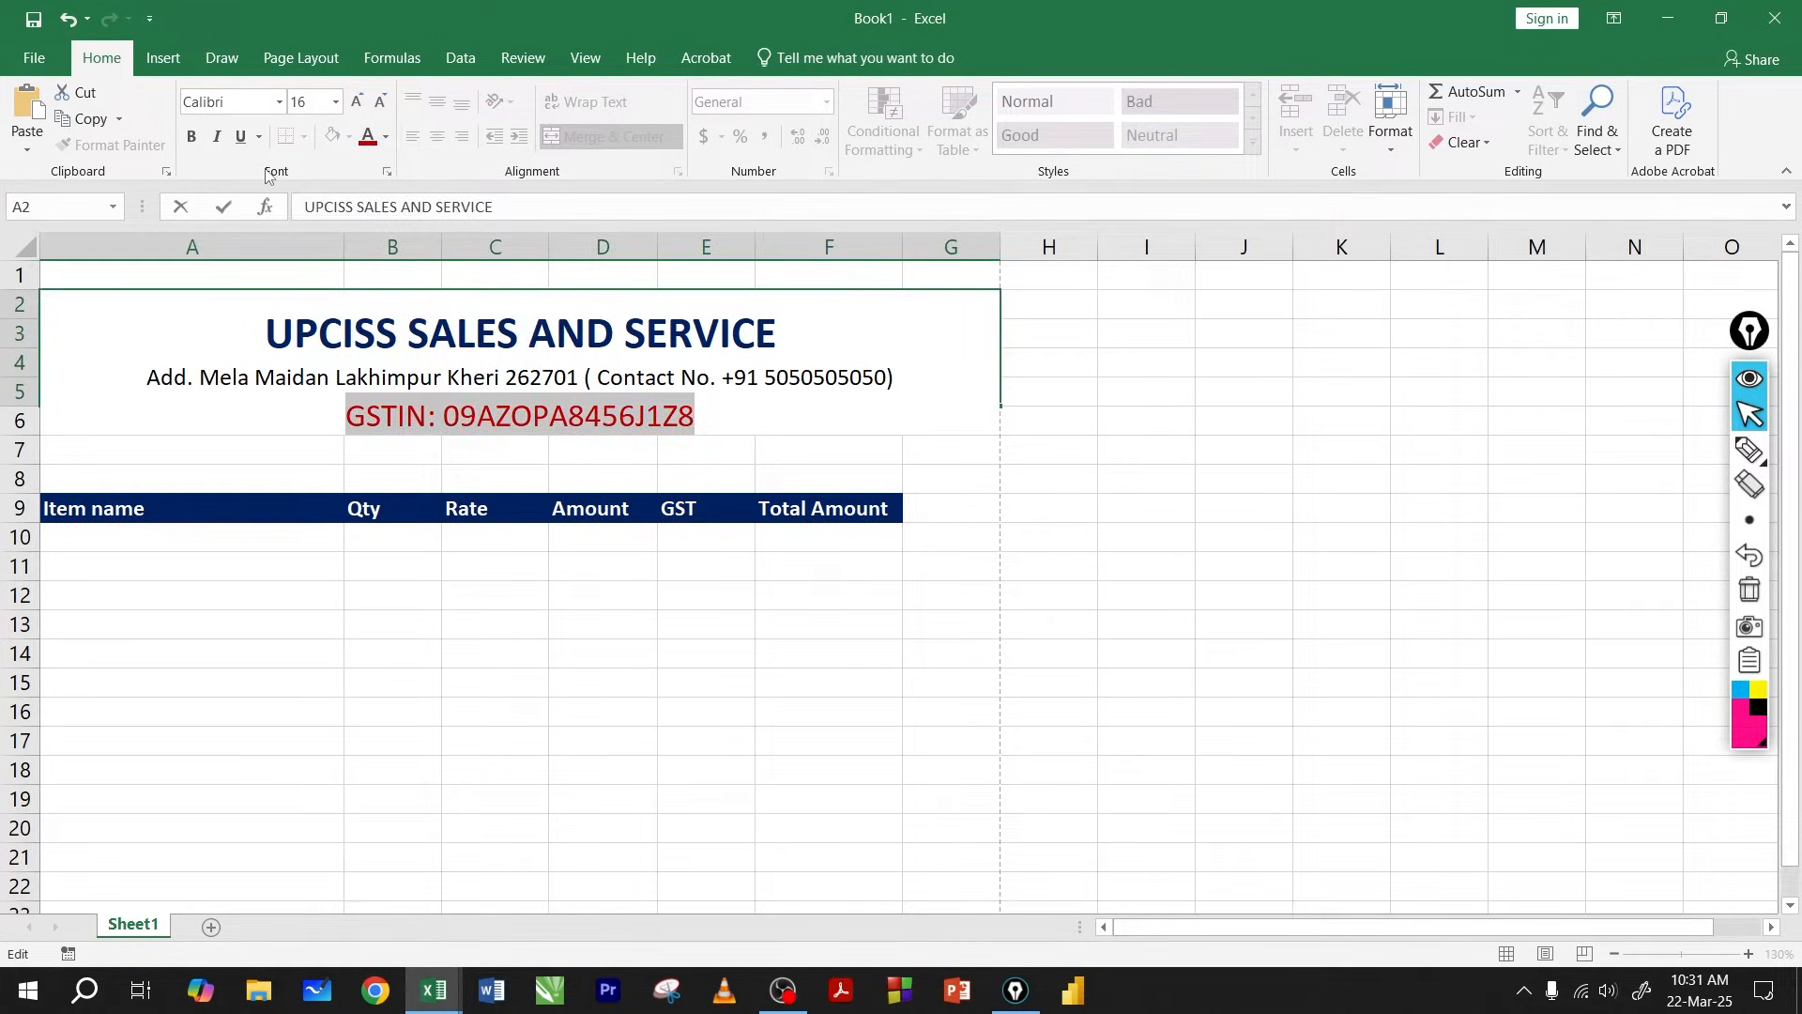
click(192, 137)
click(479, 415)
click(474, 472)
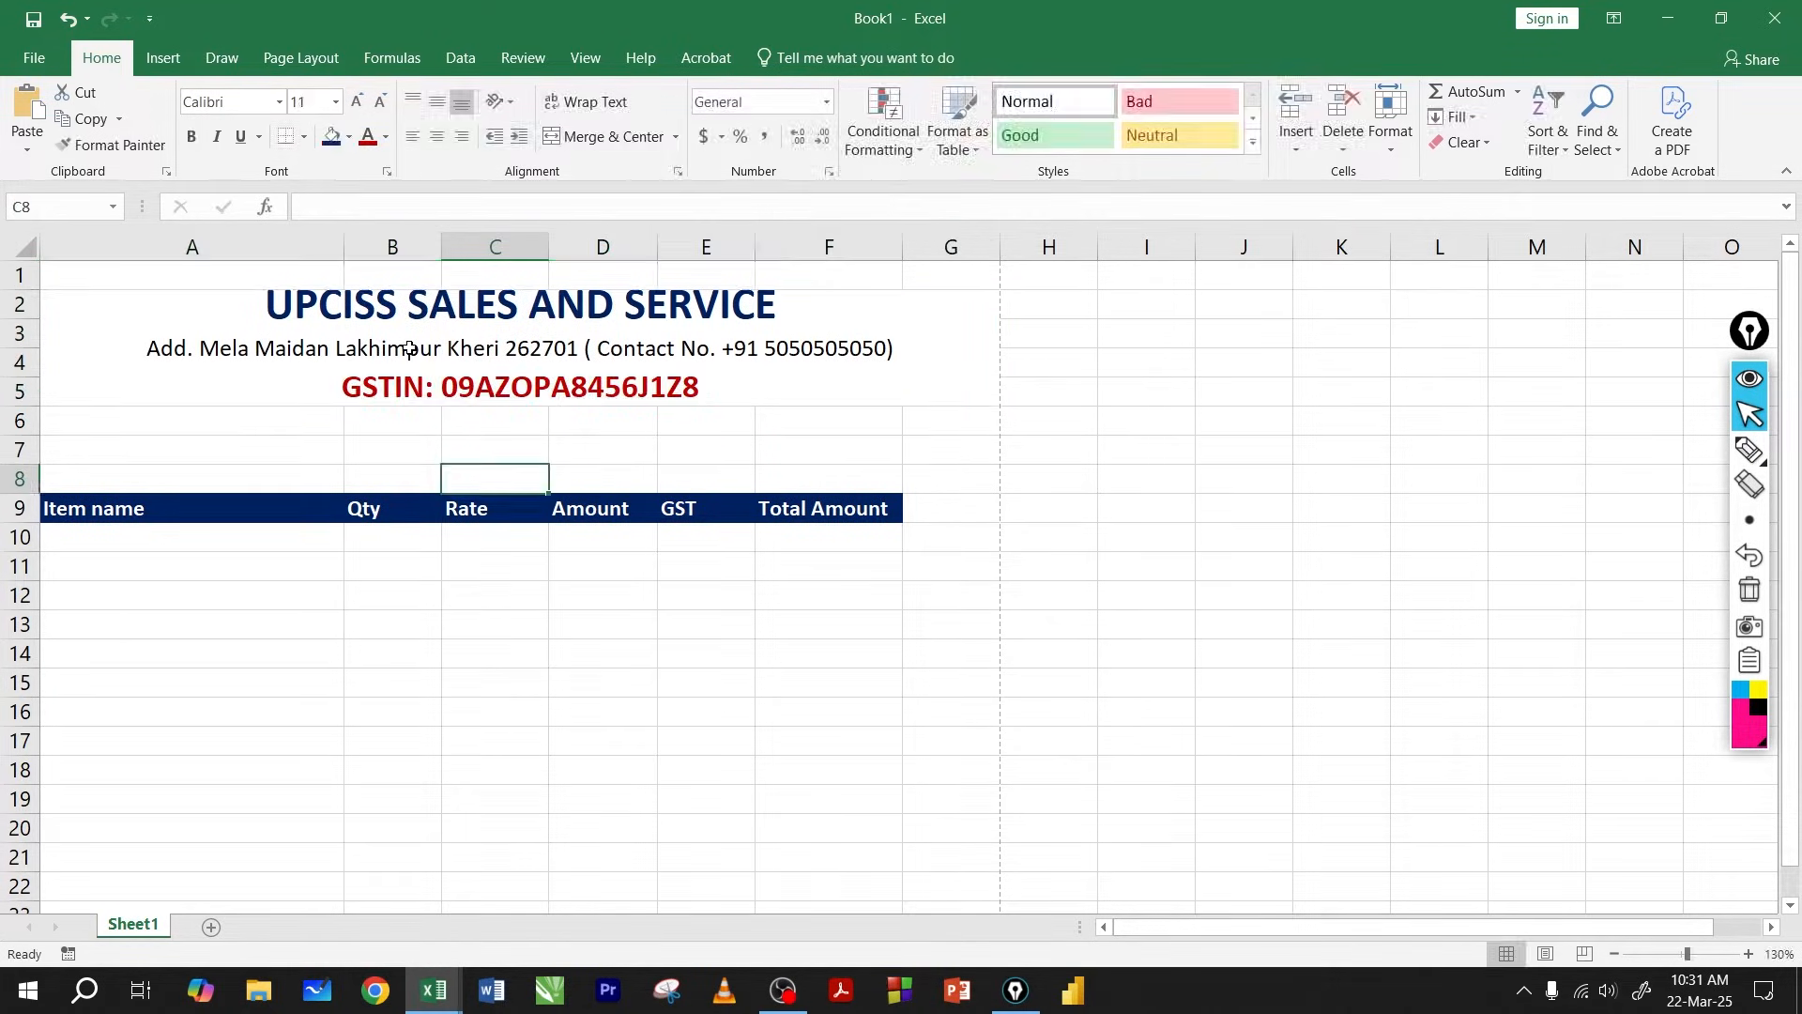
Widen column I, make row 5 taller and middle-align the merged shop header text.
click(408, 349)
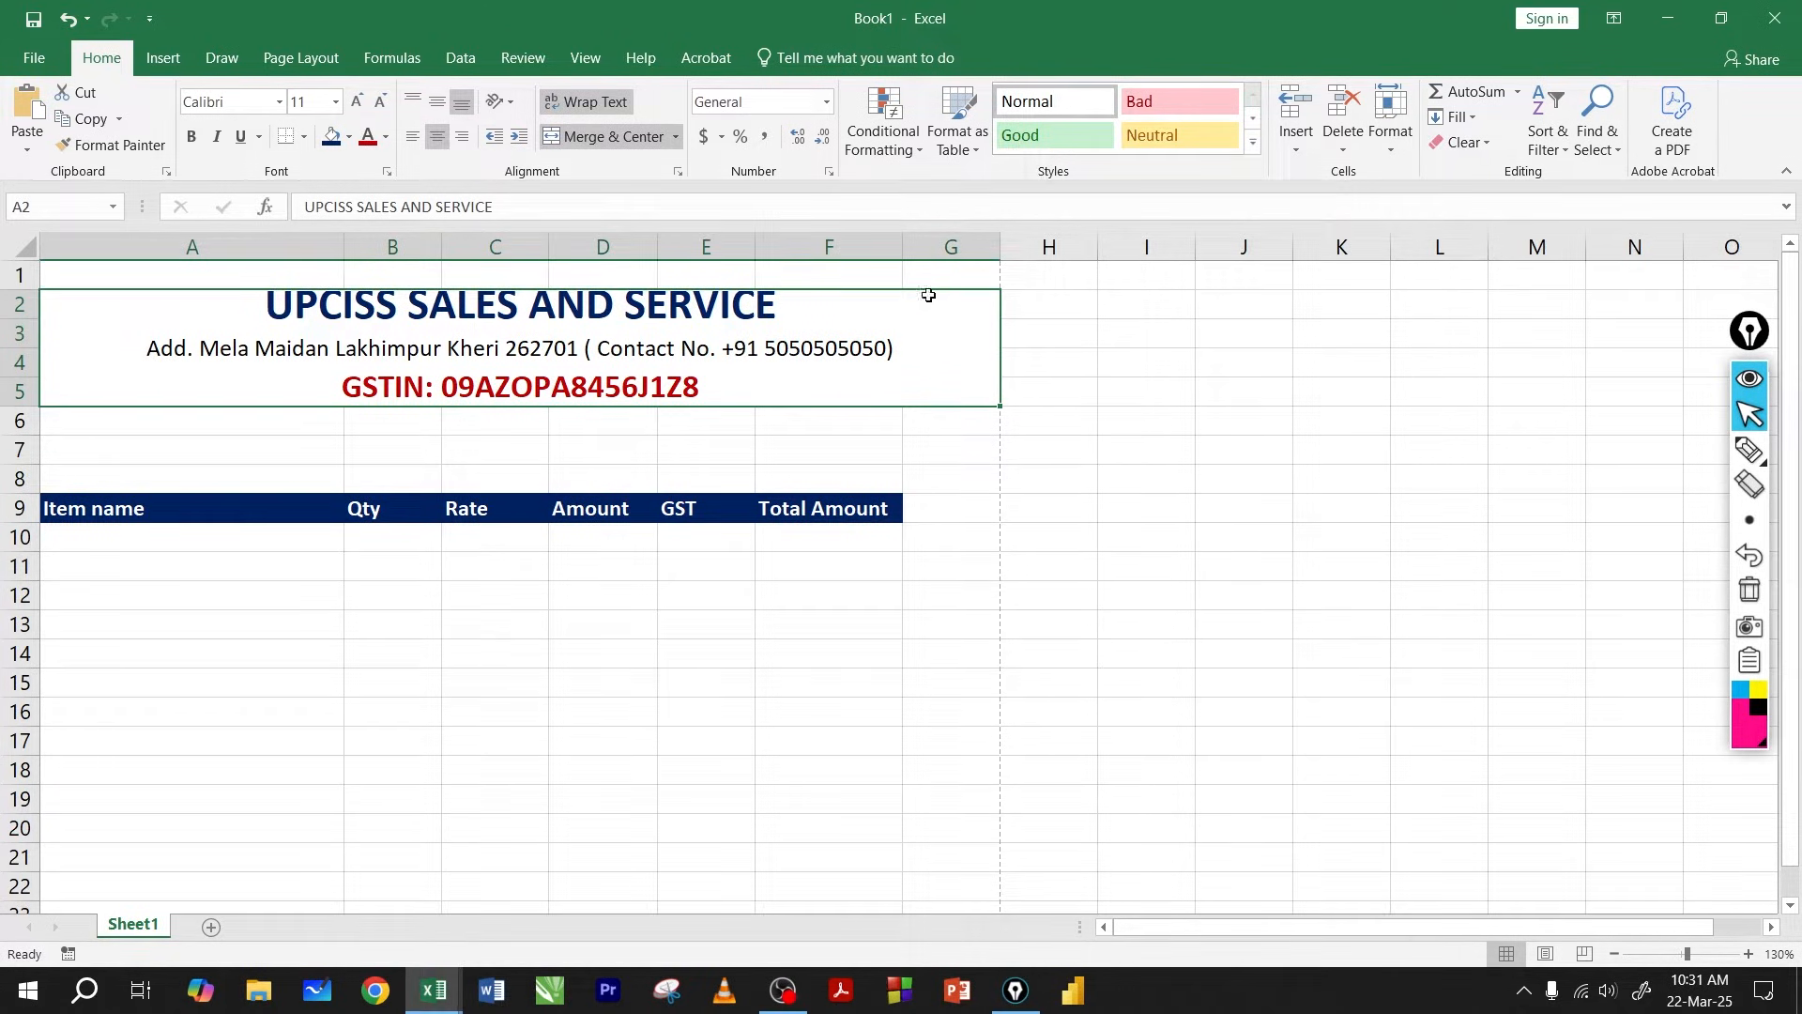
drag(1195, 247, 1263, 247)
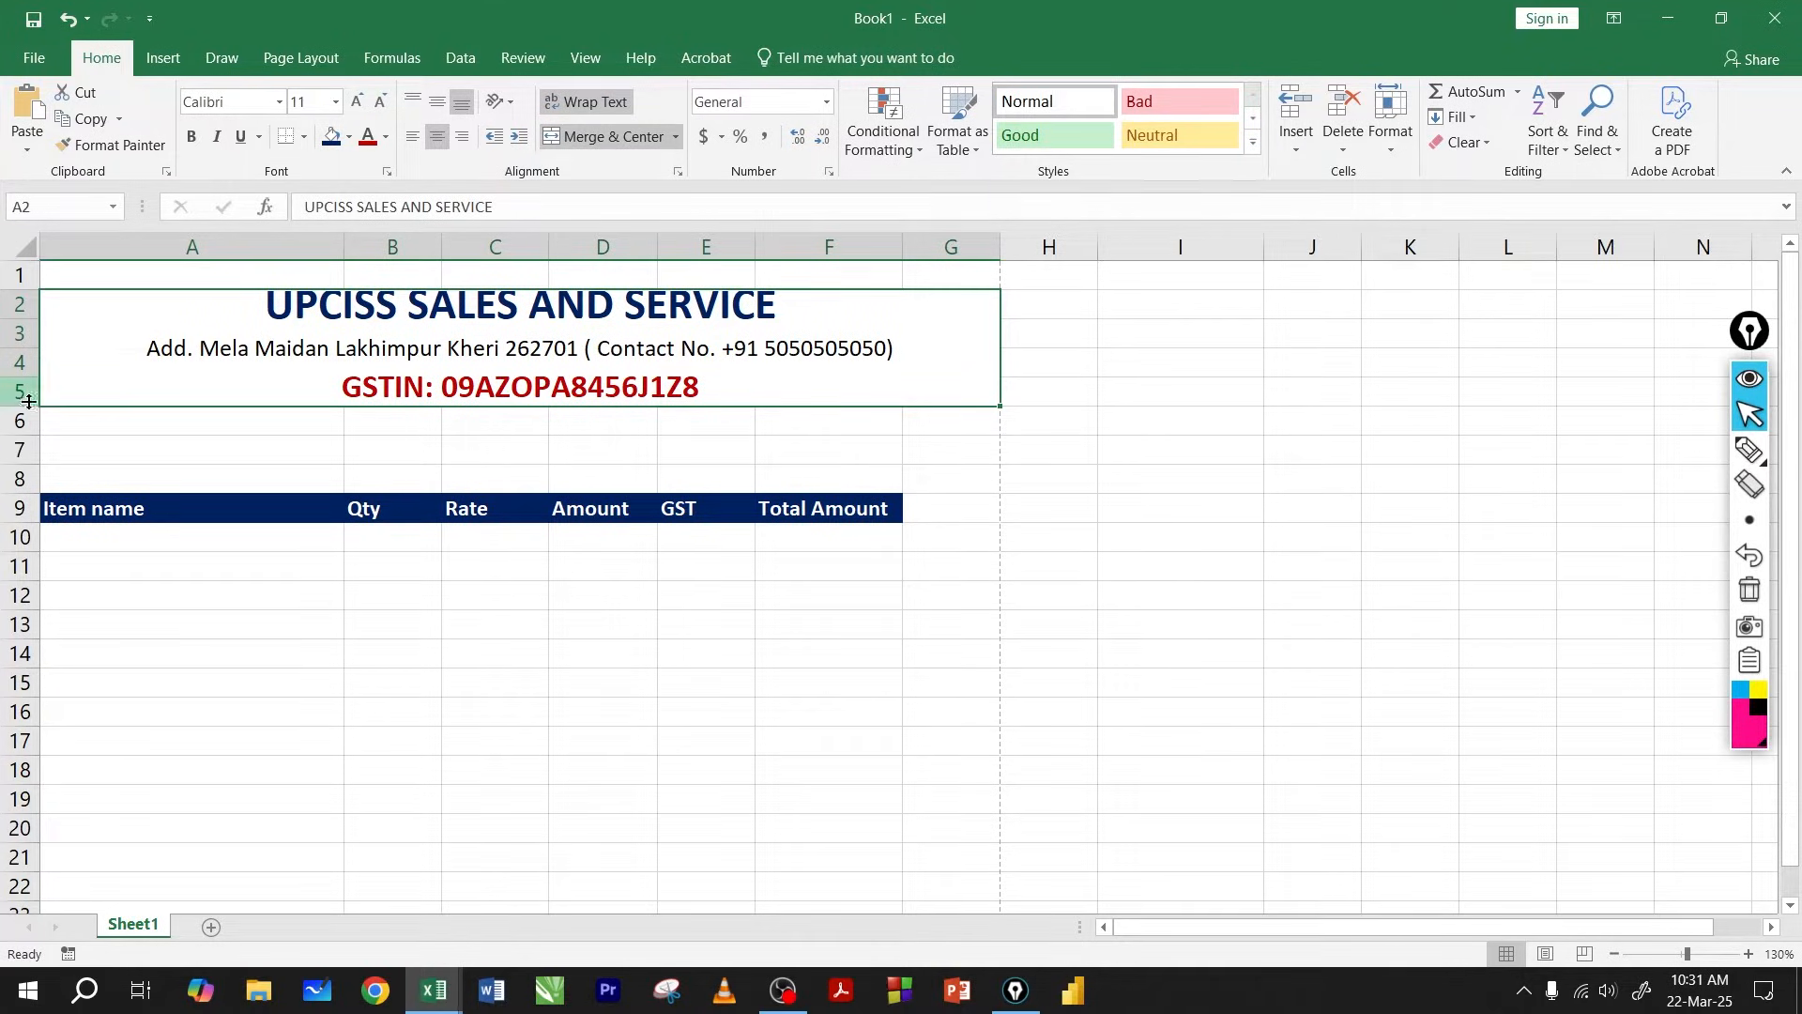
drag(28, 406, 28, 445)
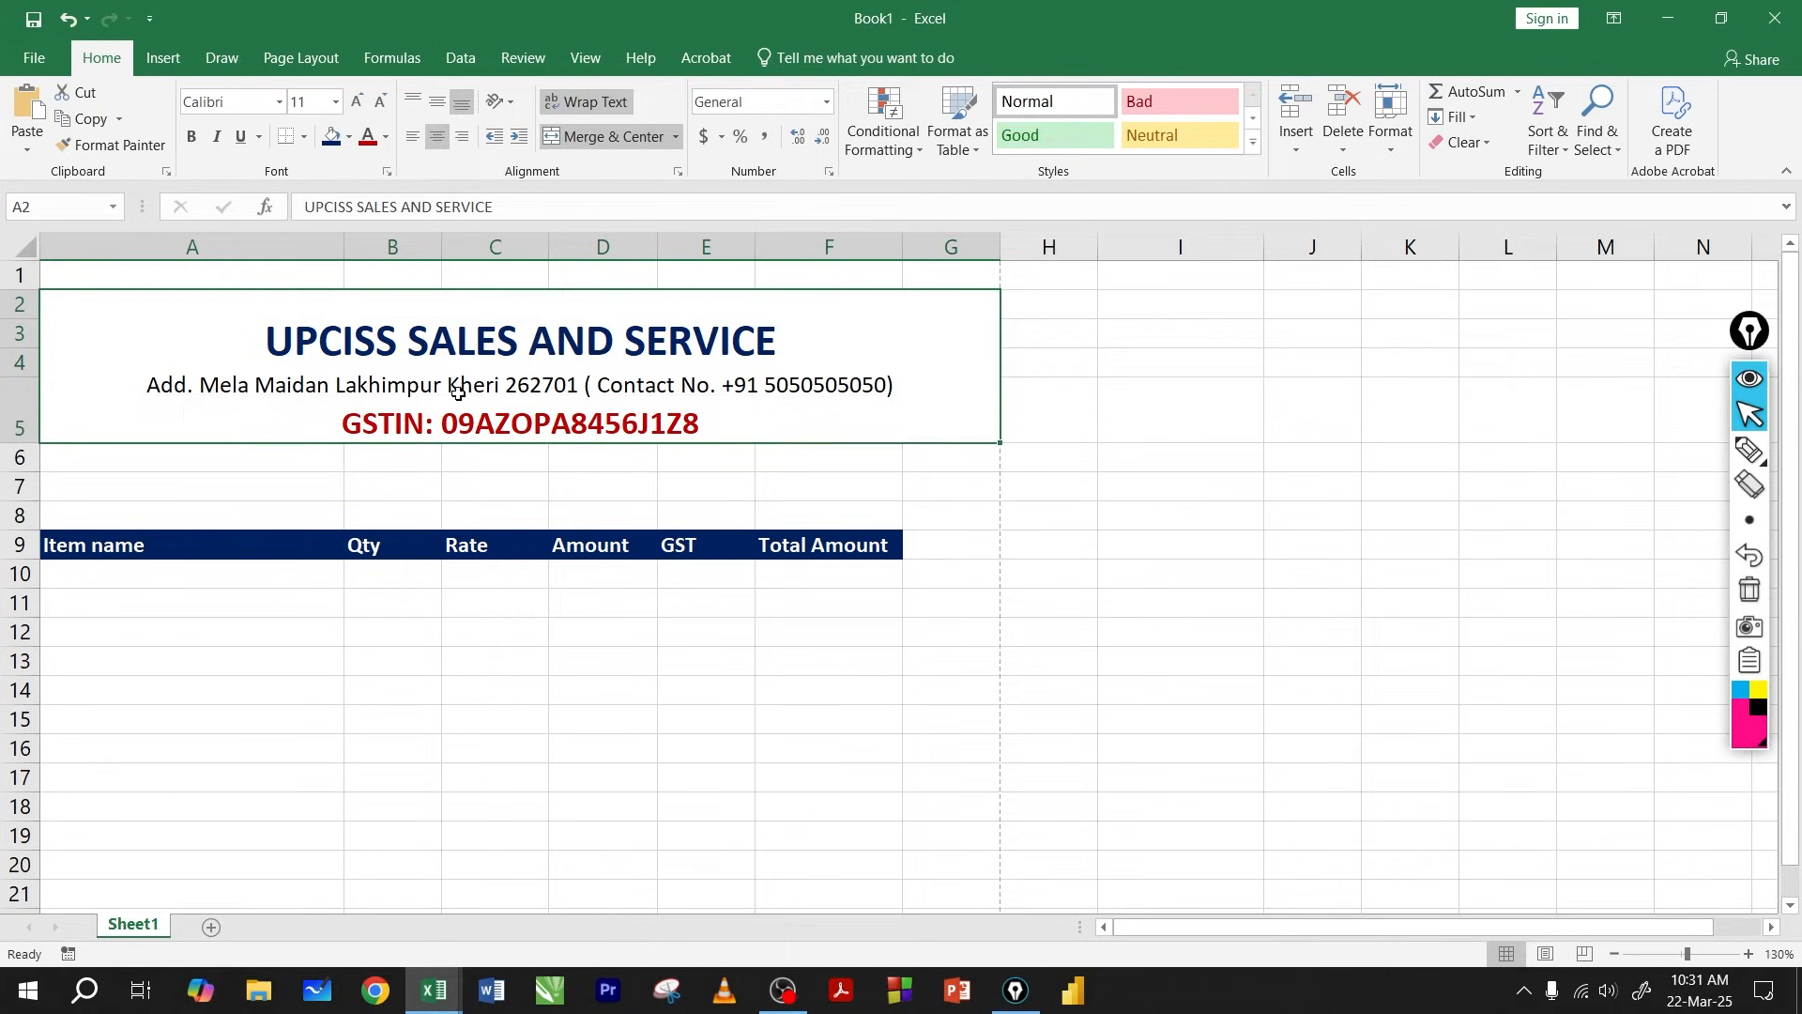
click(444, 464)
click(559, 380)
click(438, 101)
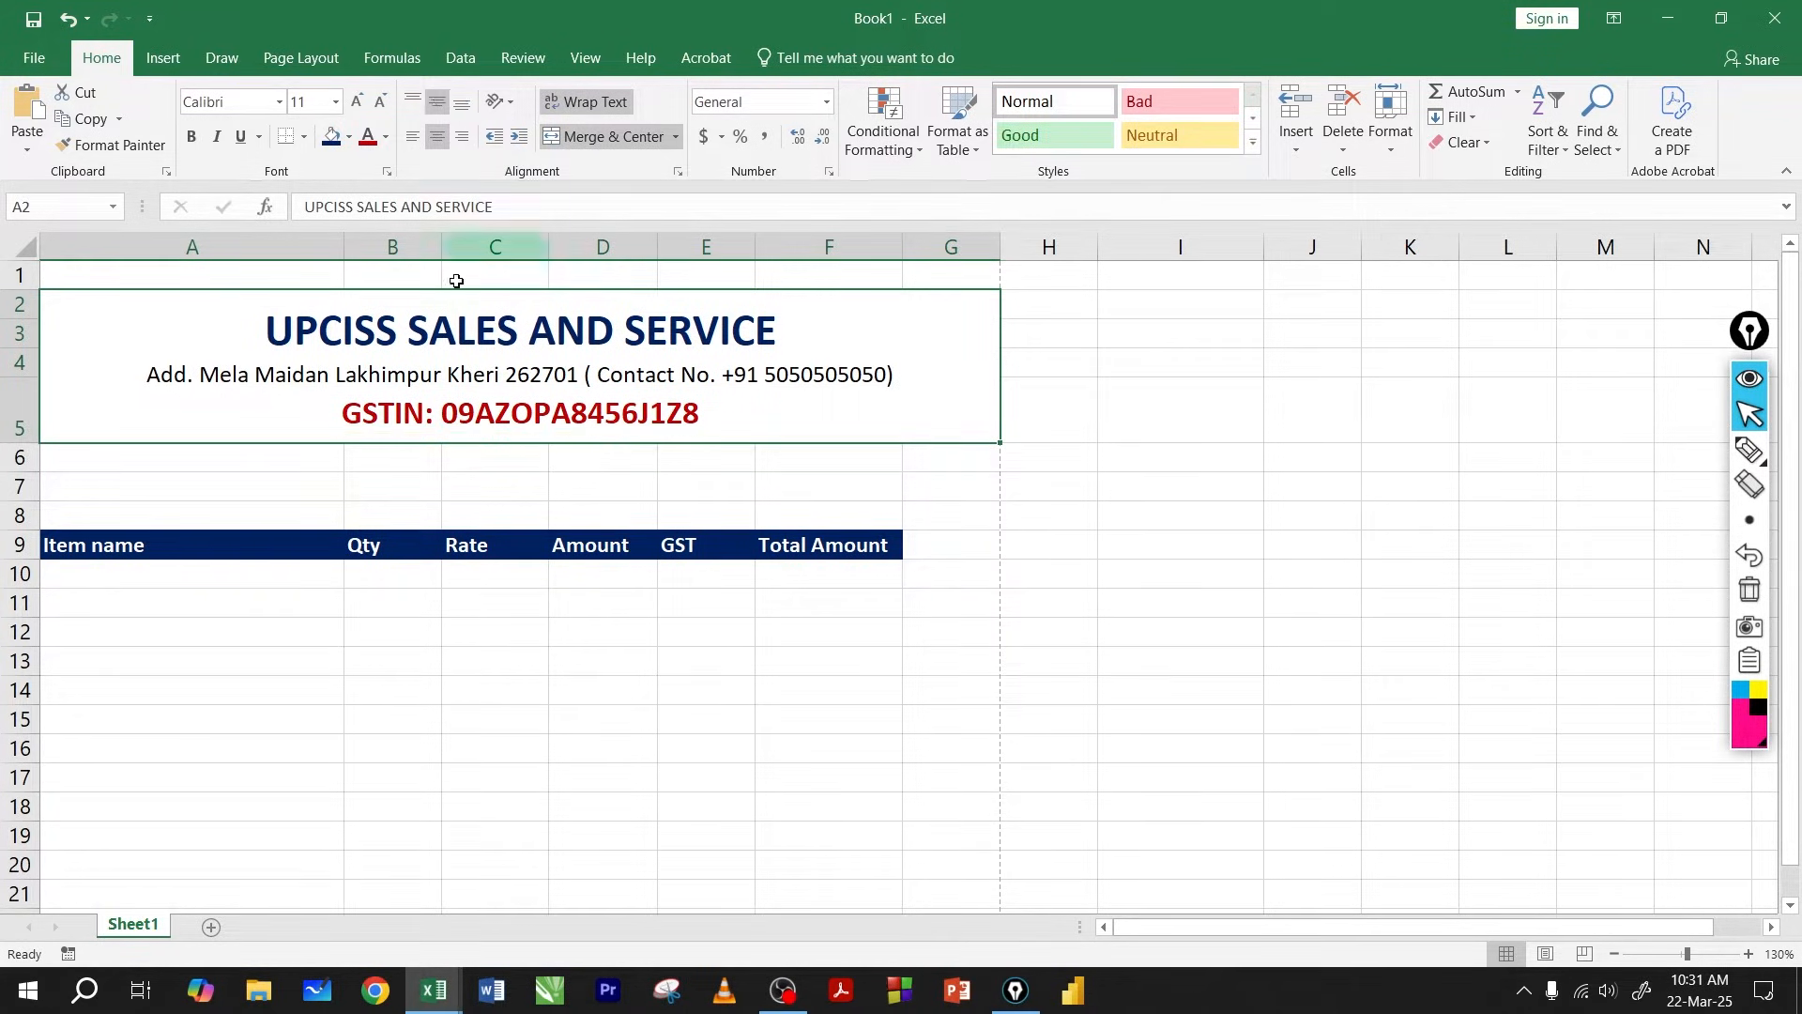
click(561, 482)
click(505, 386)
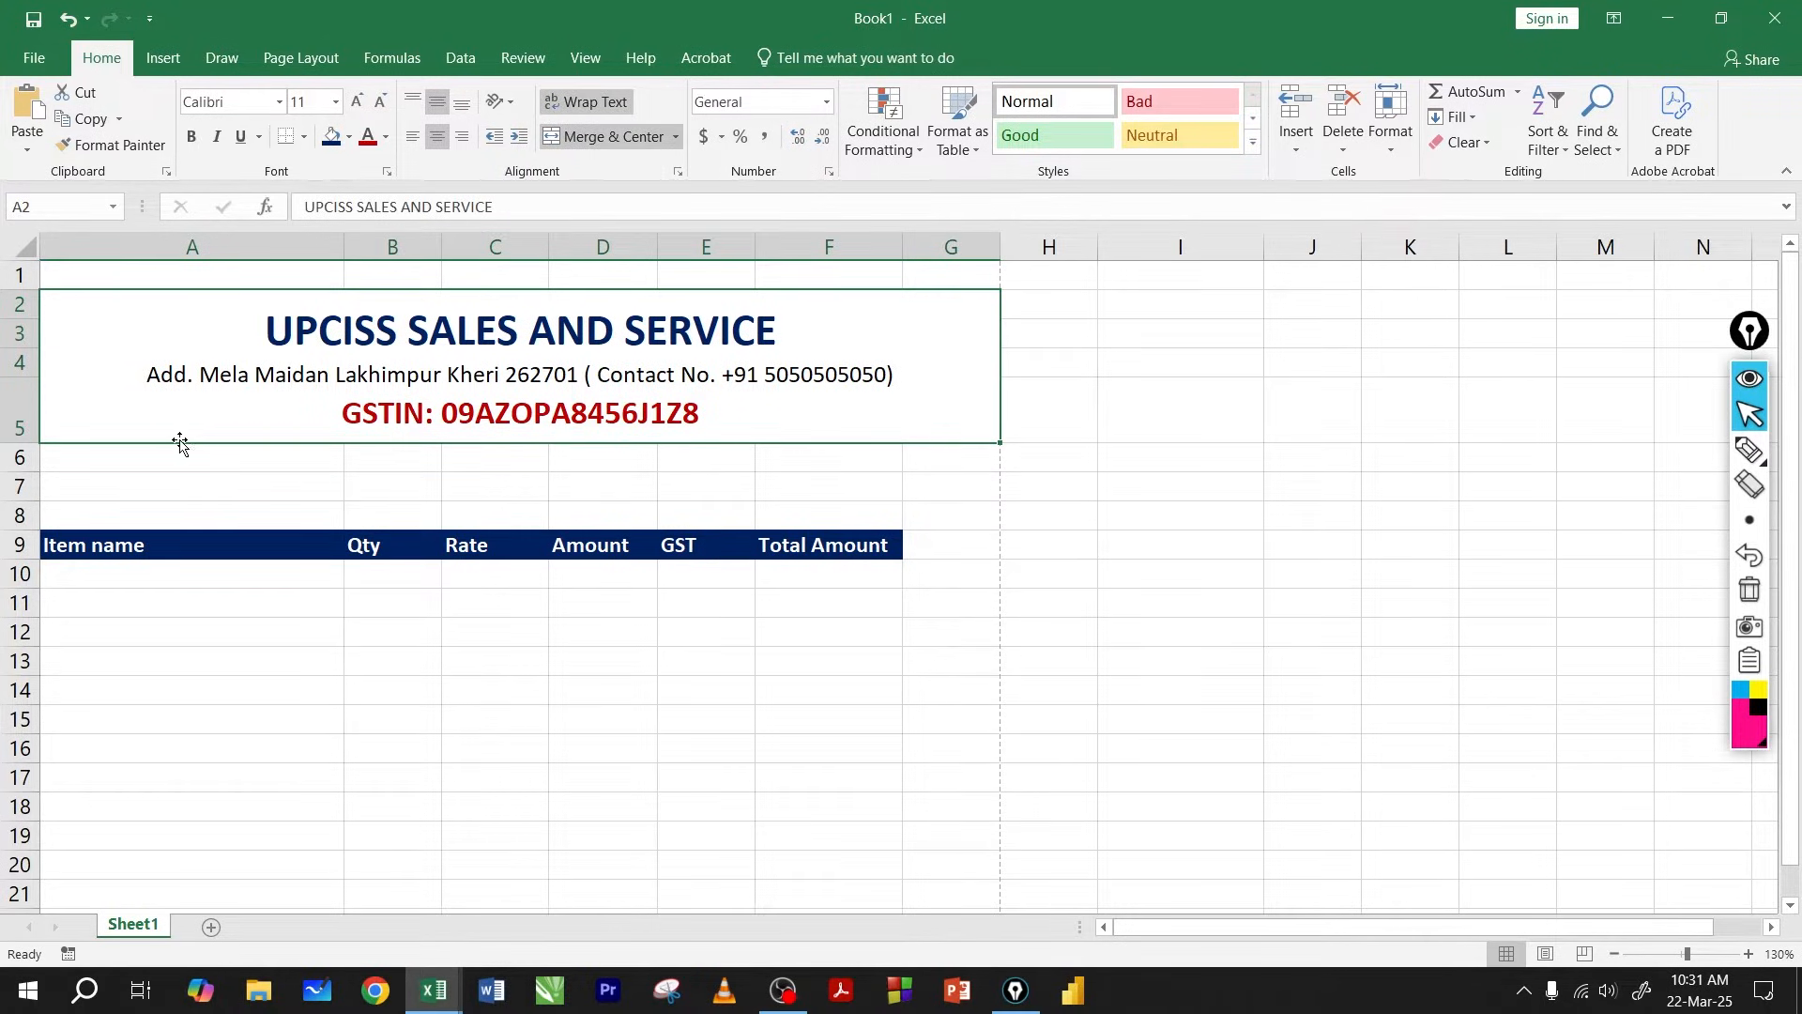
Glance at the reference bill.xlsx, then return to Book1 and select cells below the header row.
mouse_move(433, 990)
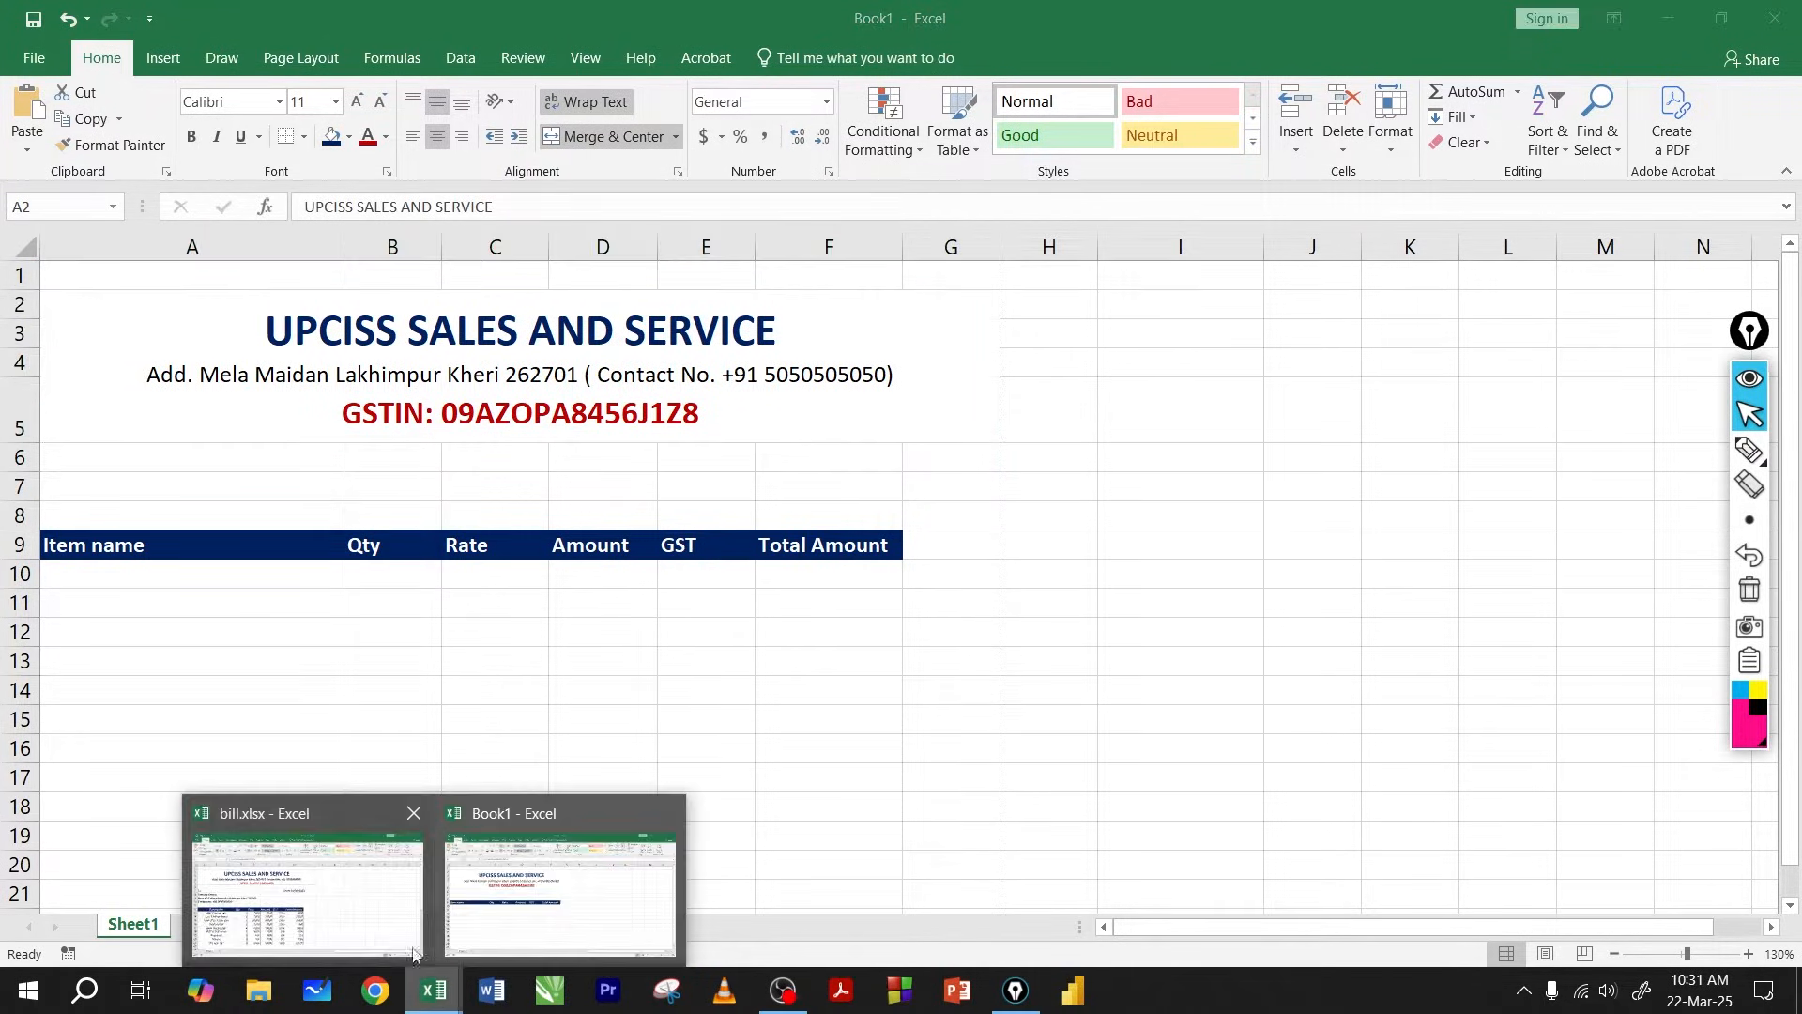
click(301, 906)
click(401, 478)
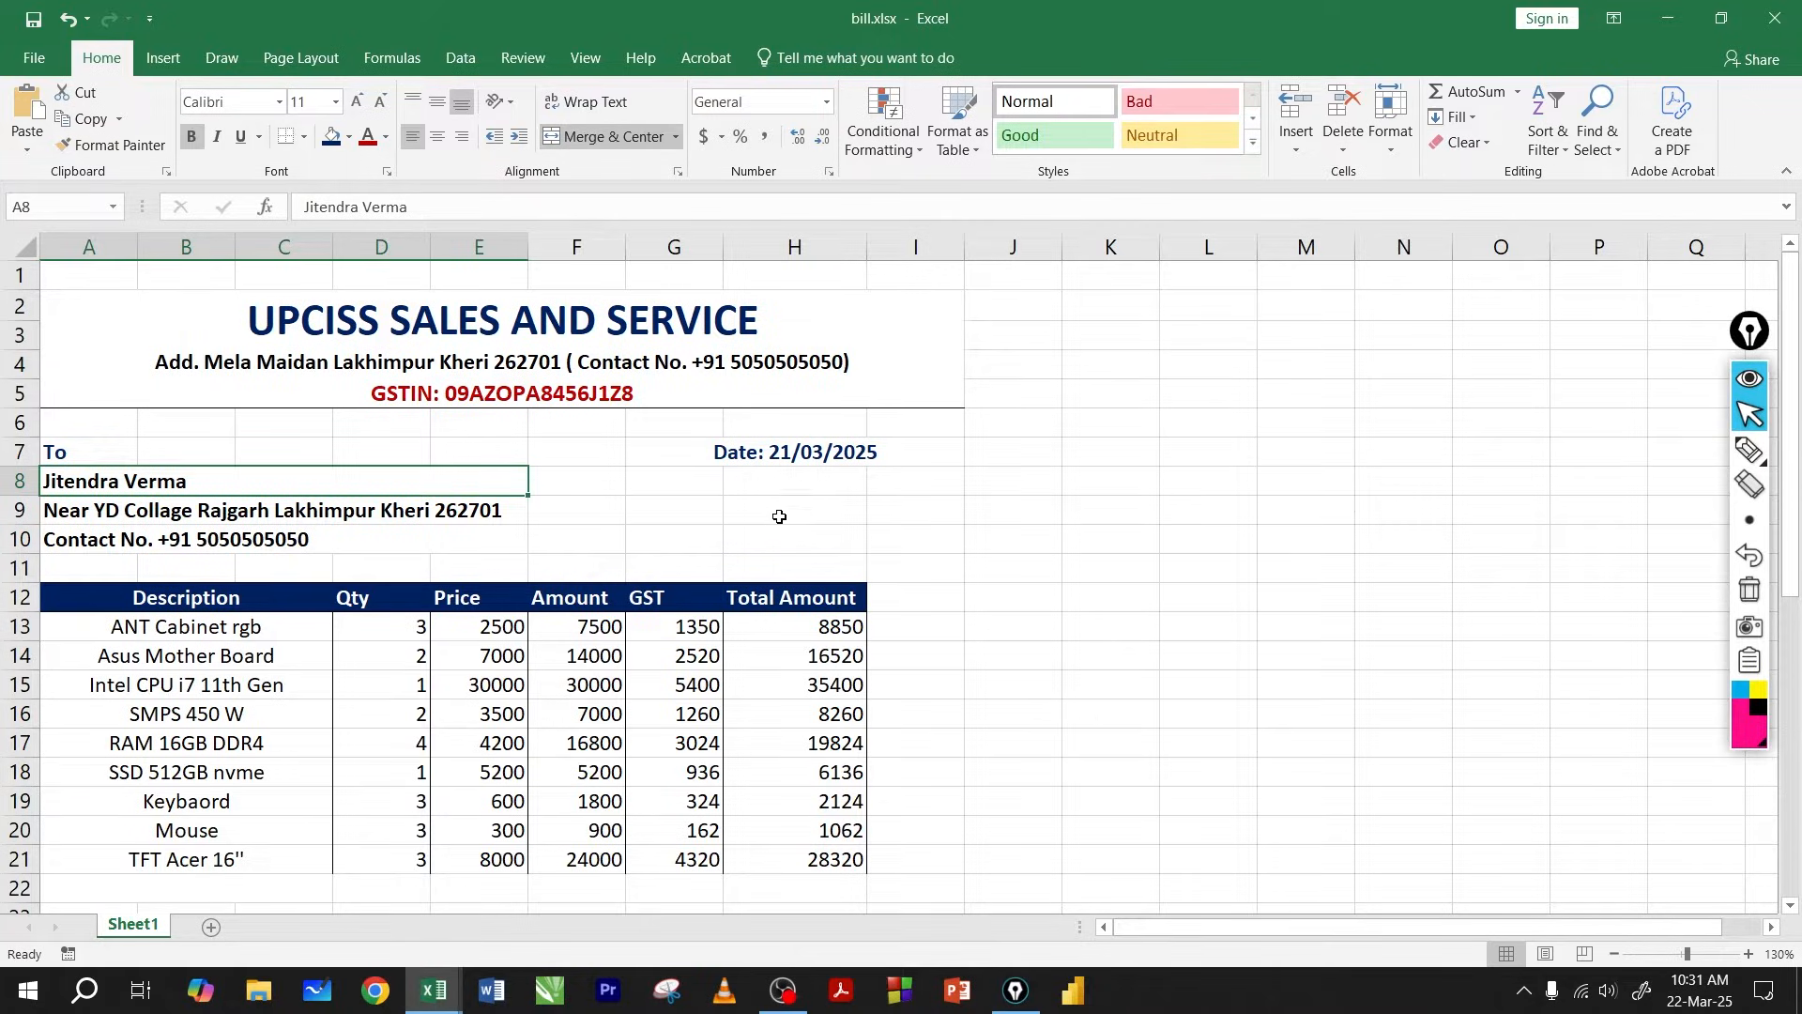
key(alt+Tab)
click(643, 663)
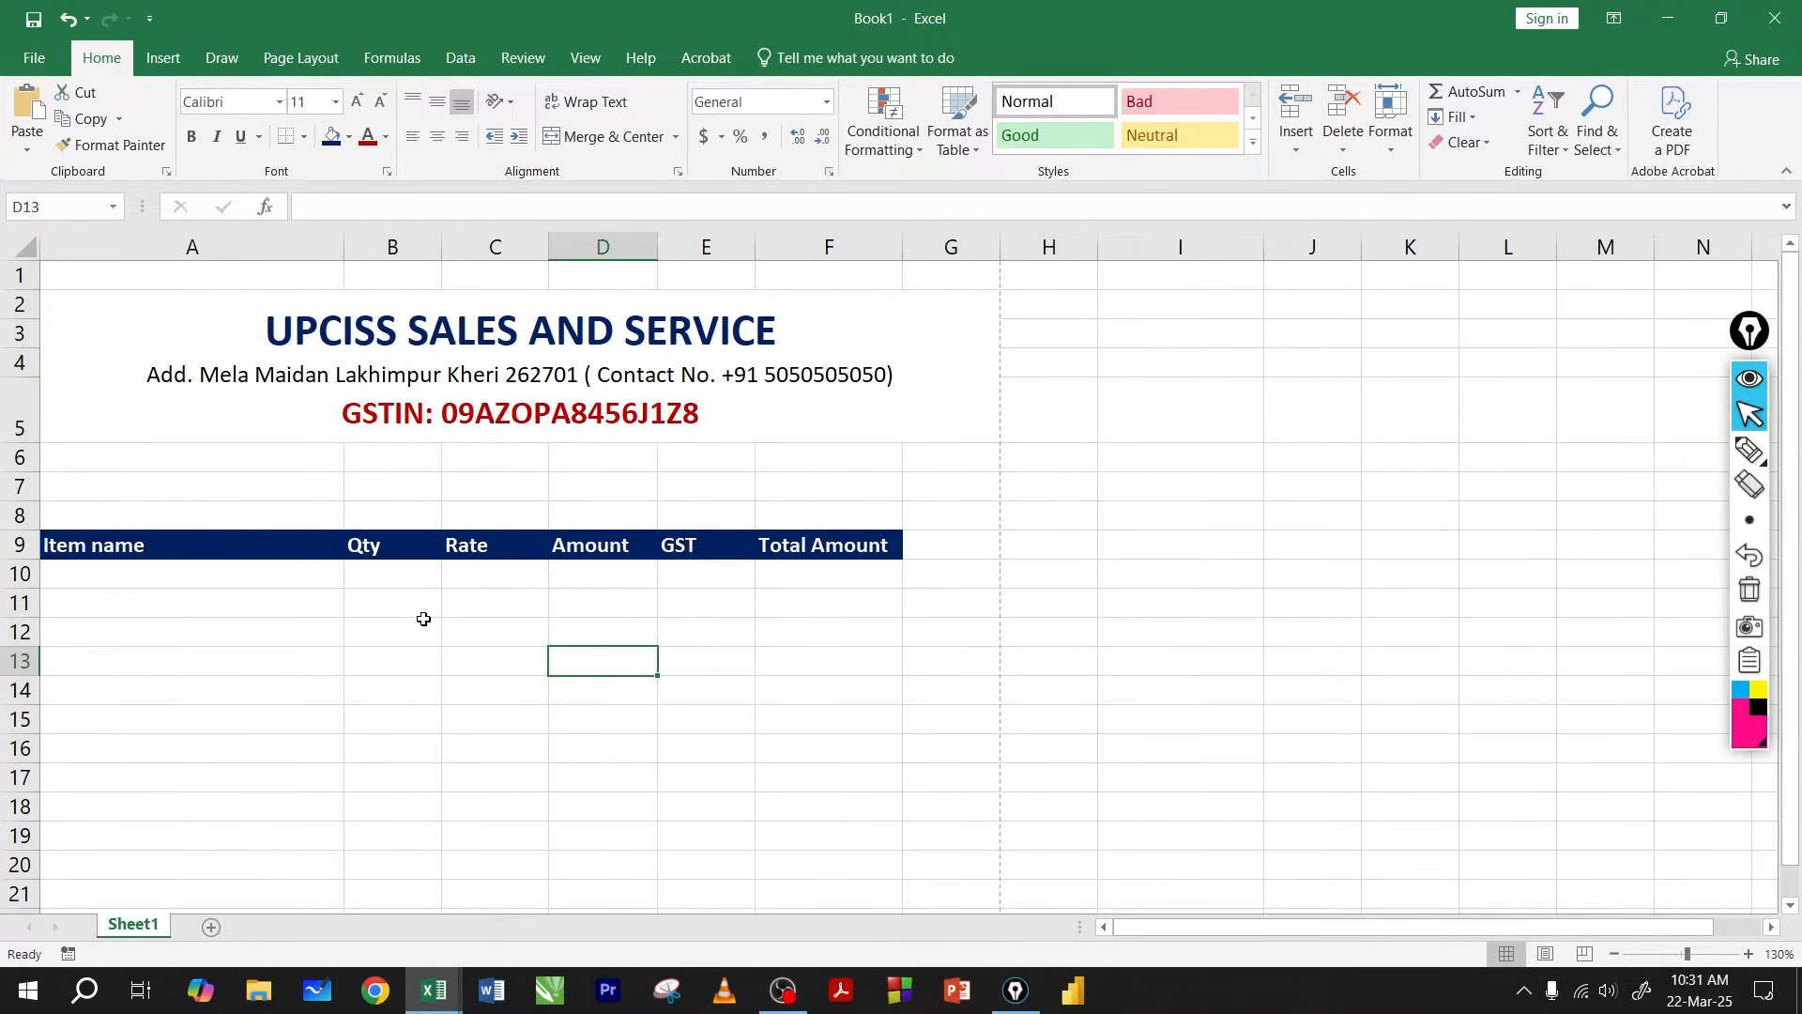
drag(423, 619, 776, 745)
click(724, 706)
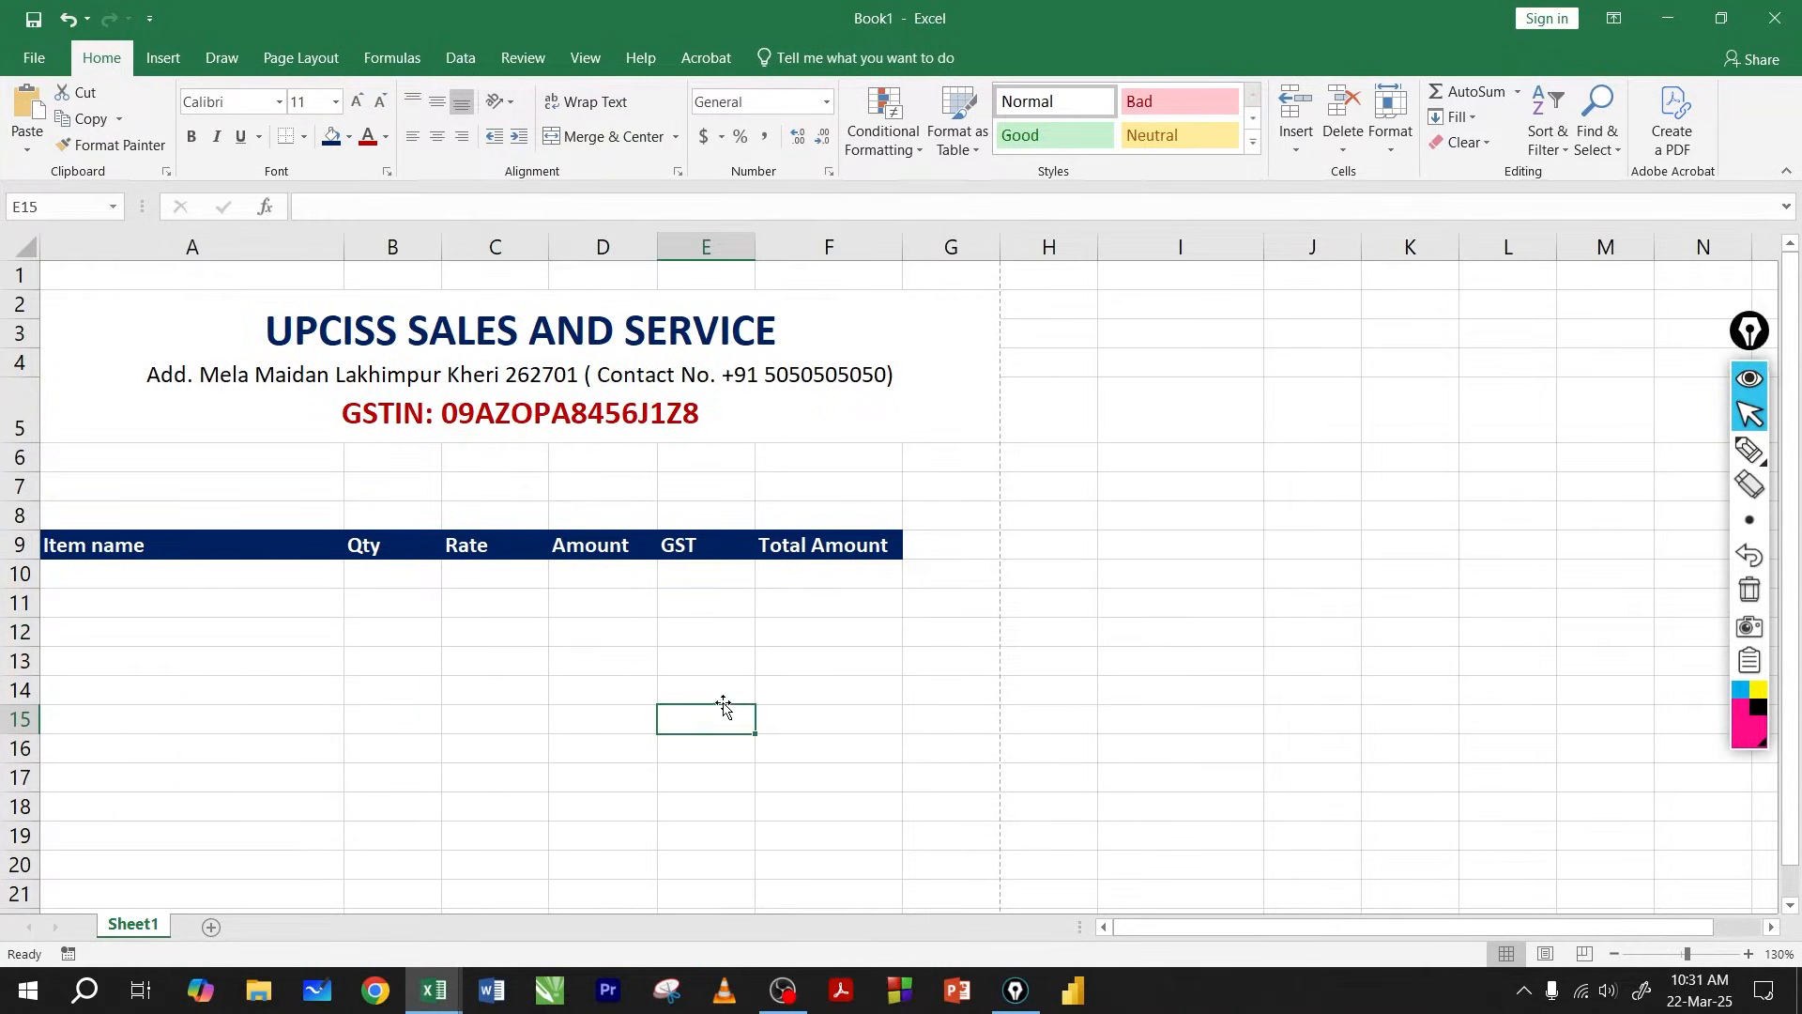
drag(442, 619, 432, 752)
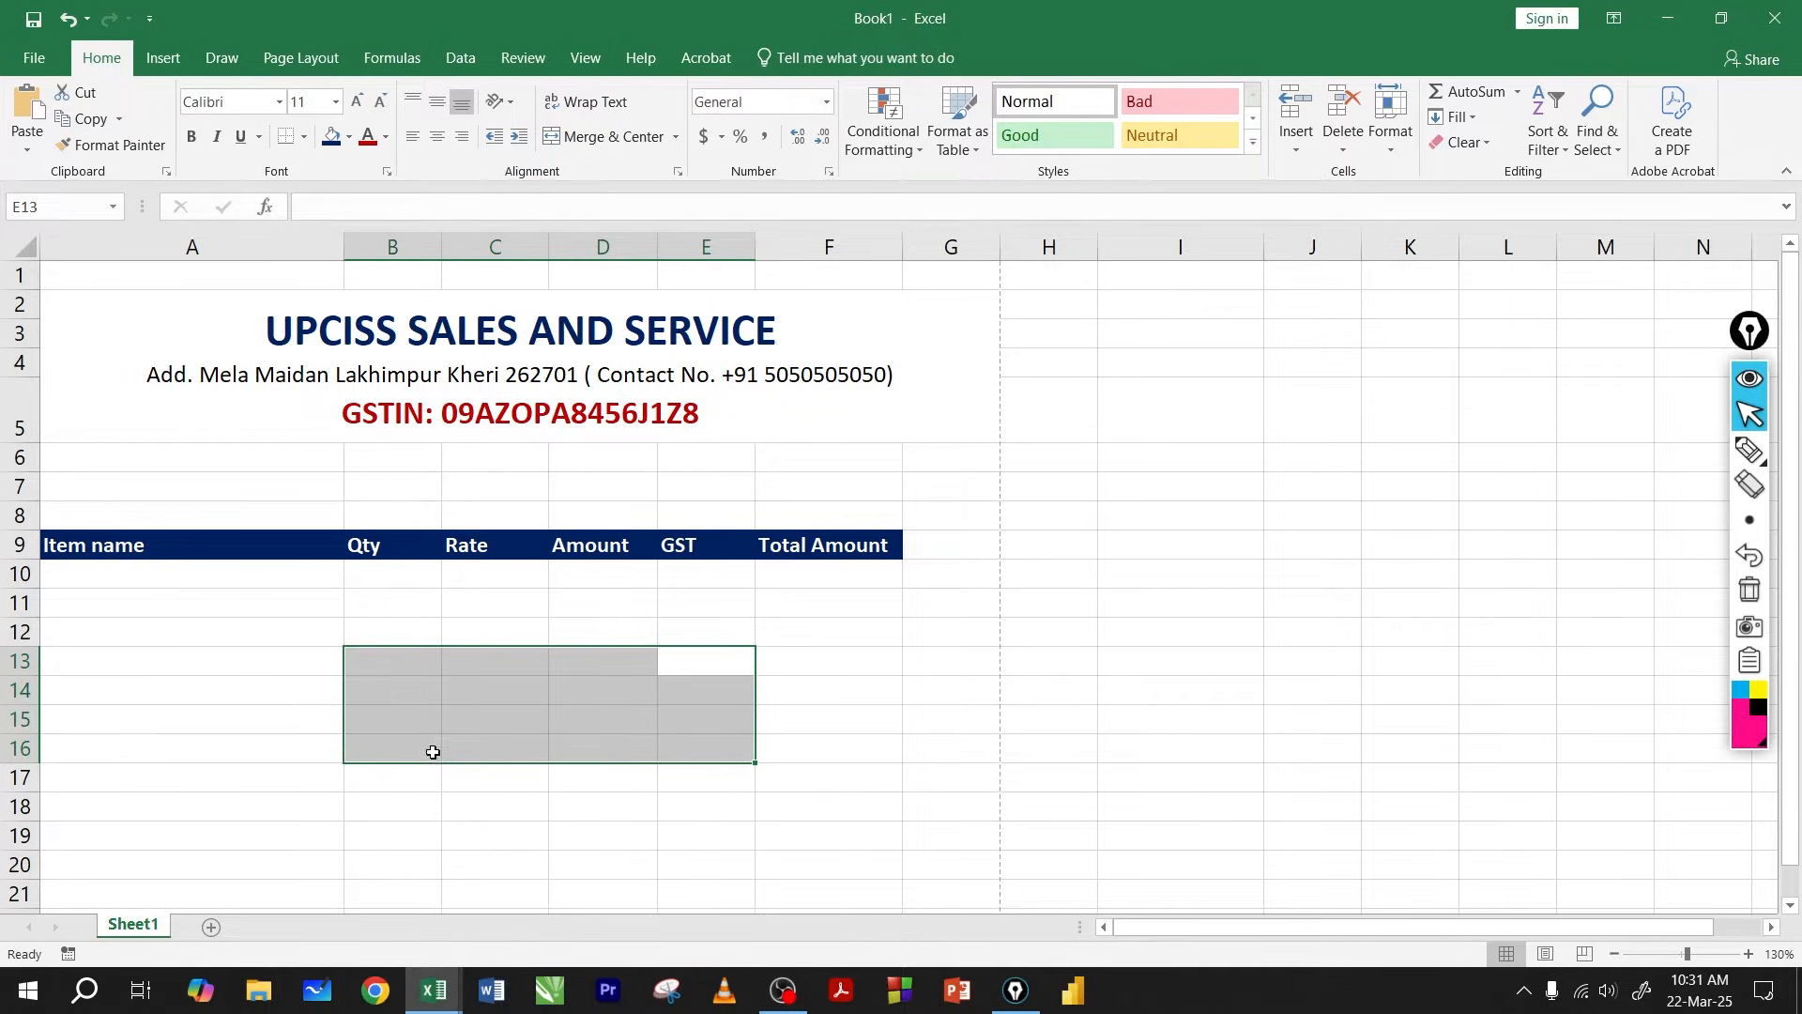
click(482, 695)
Bring bill.xlsx forward again and open its print preview via File > Print.
mouse_move(433, 990)
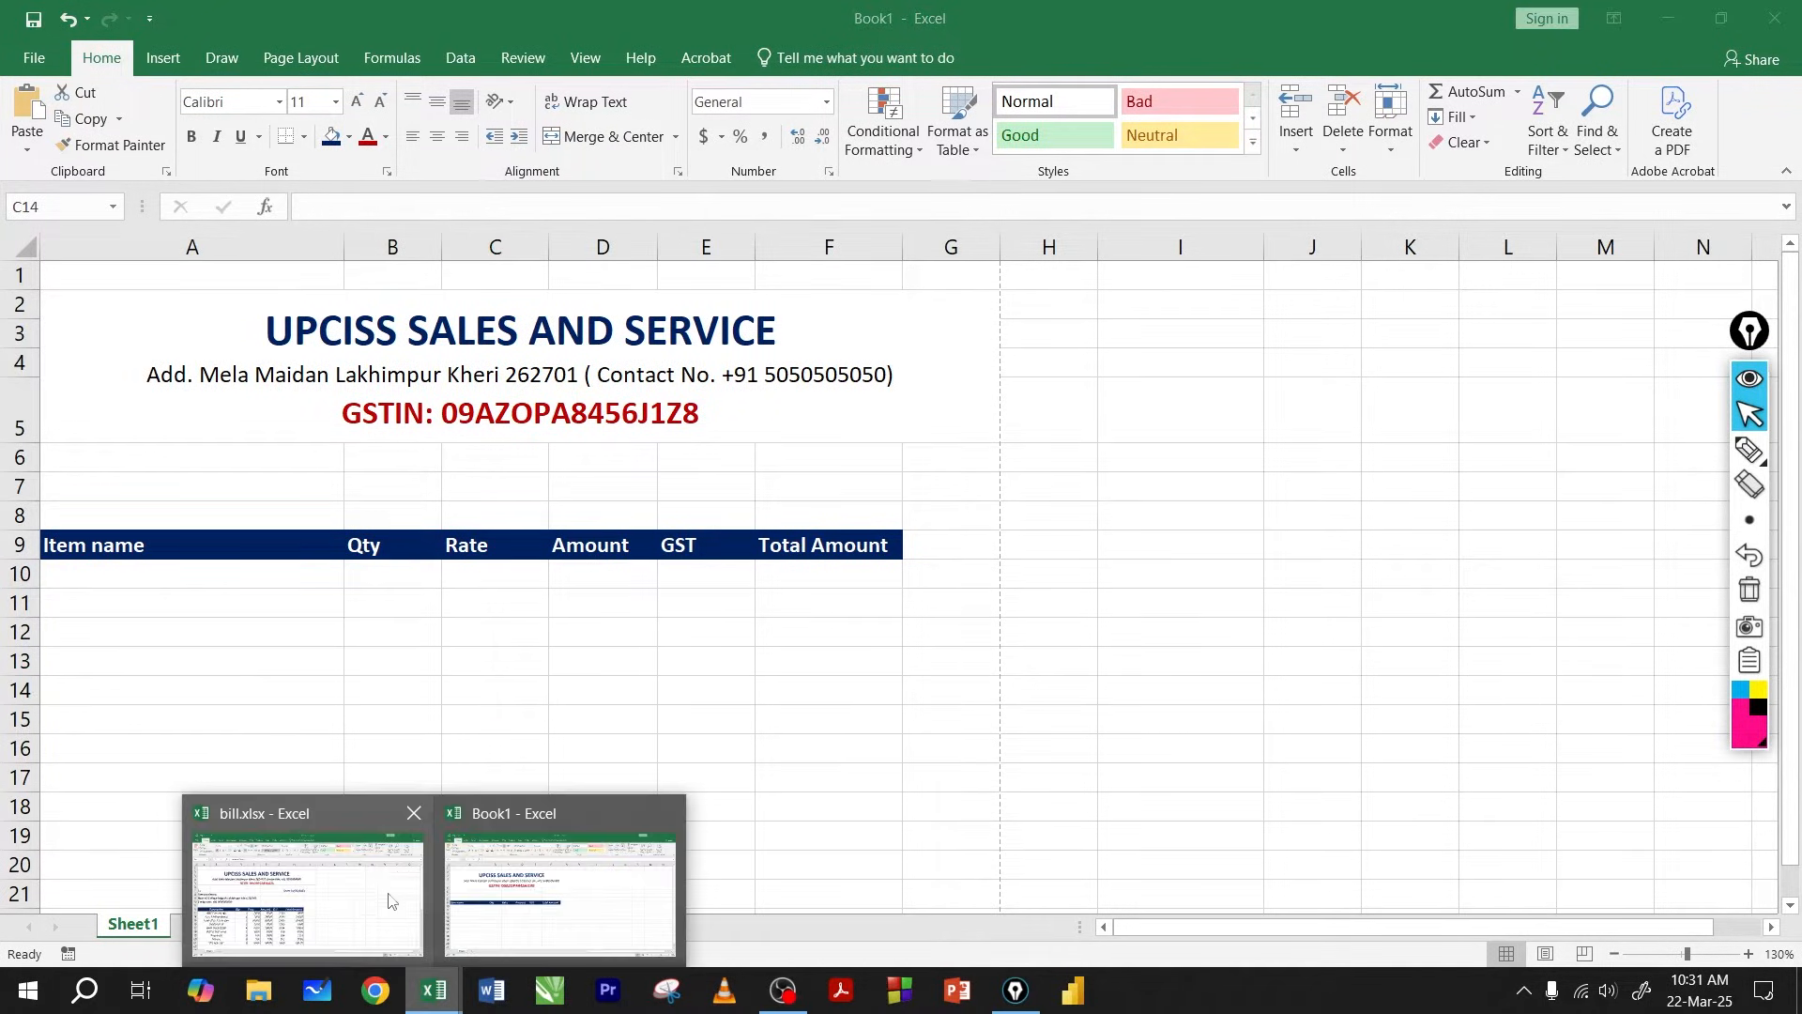
click(391, 900)
click(605, 505)
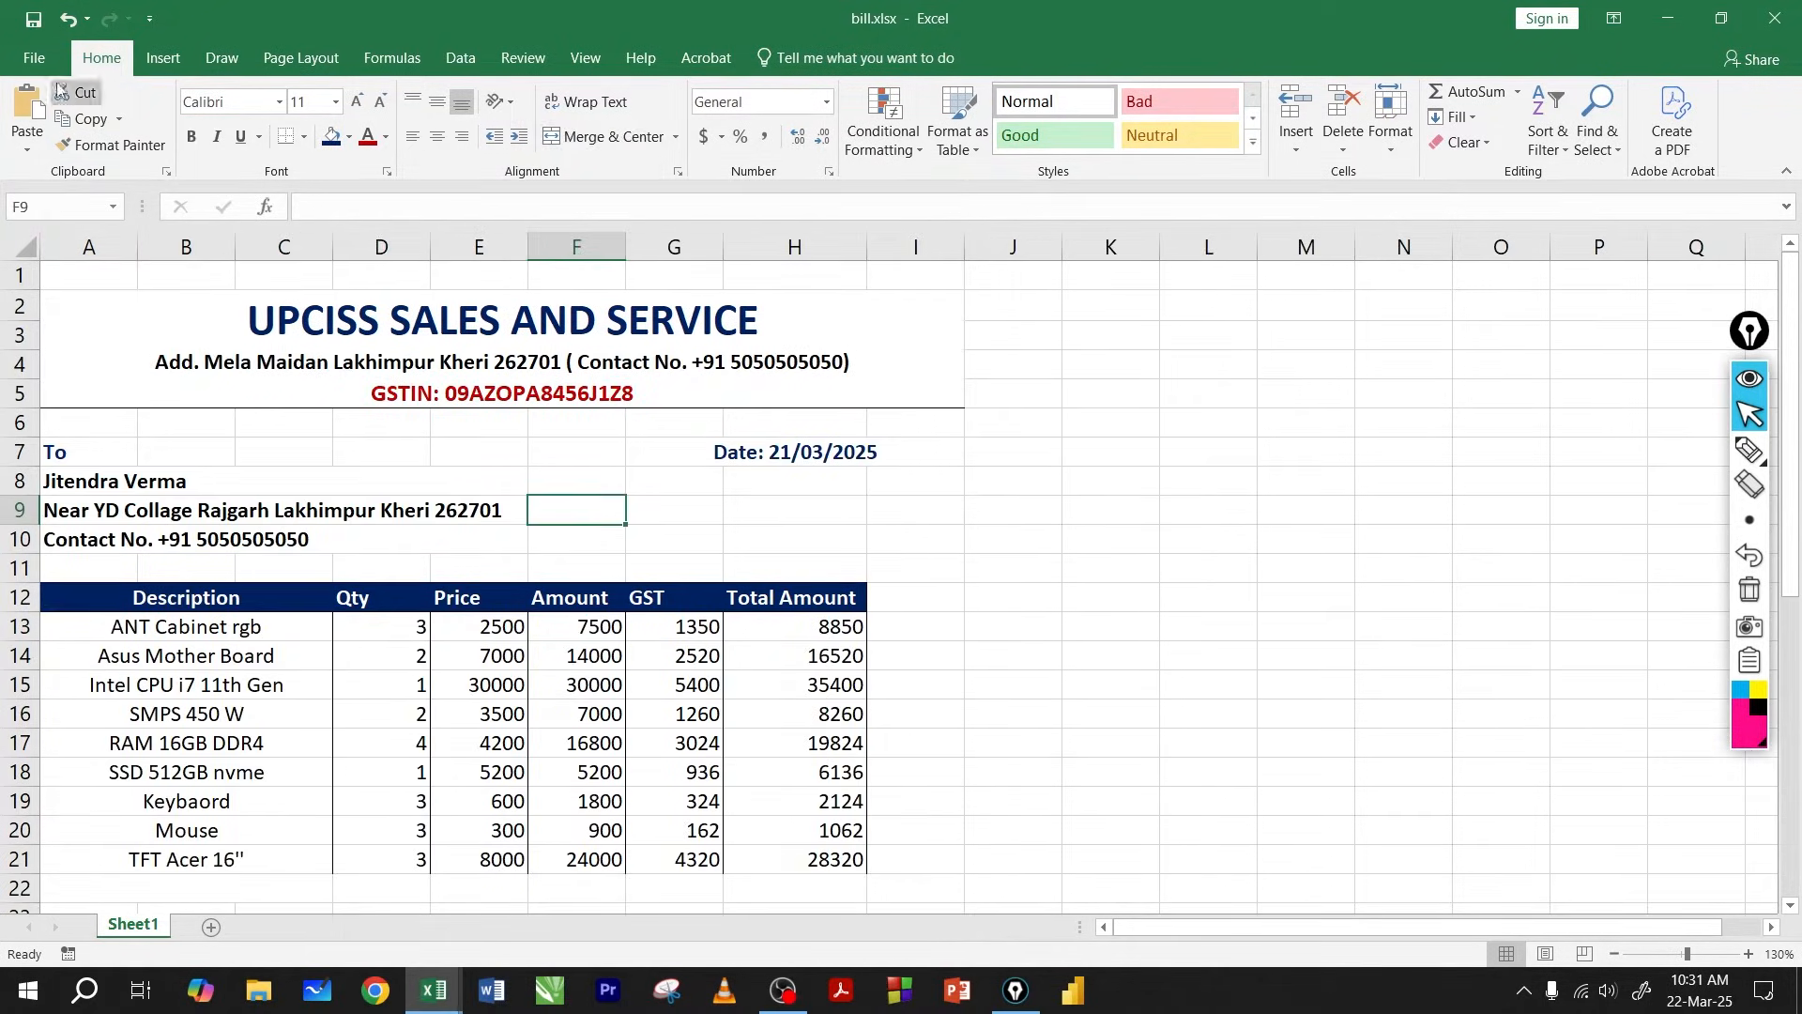
click(34, 57)
click(54, 402)
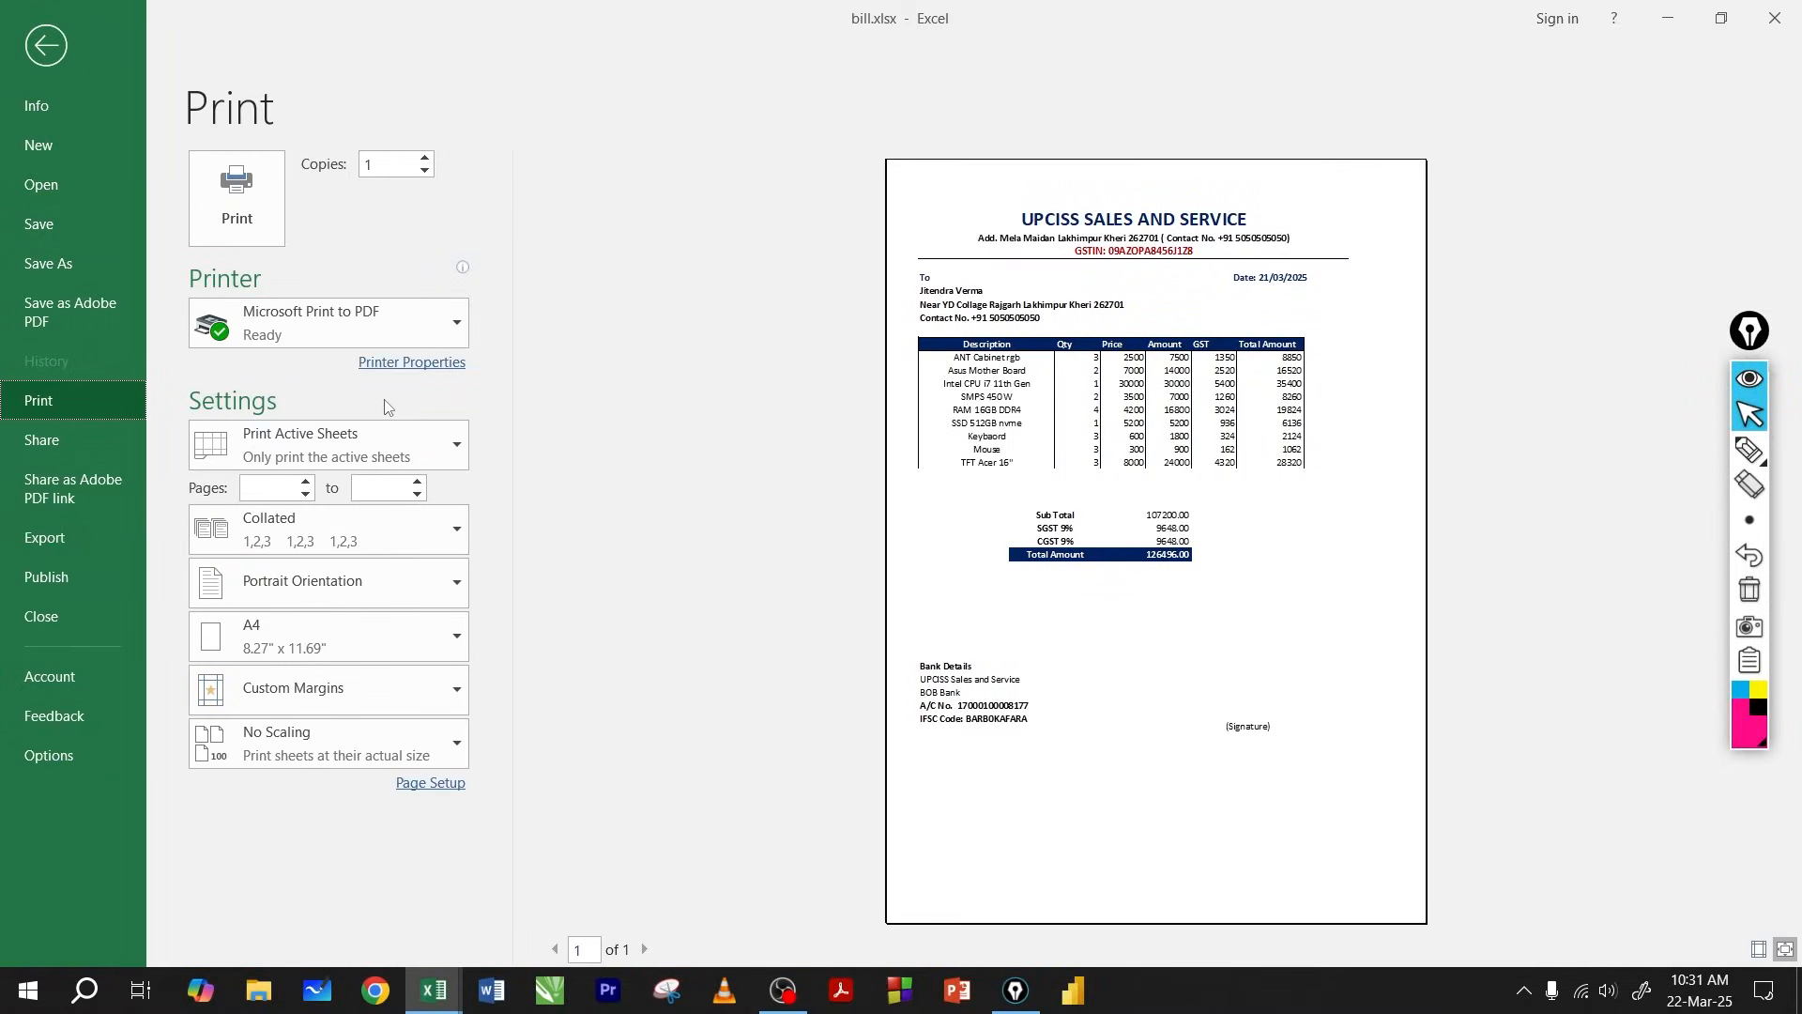
Look over the bill.xlsx print preview, then go back to the invoice worksheet.
click(1785, 949)
click(1748, 449)
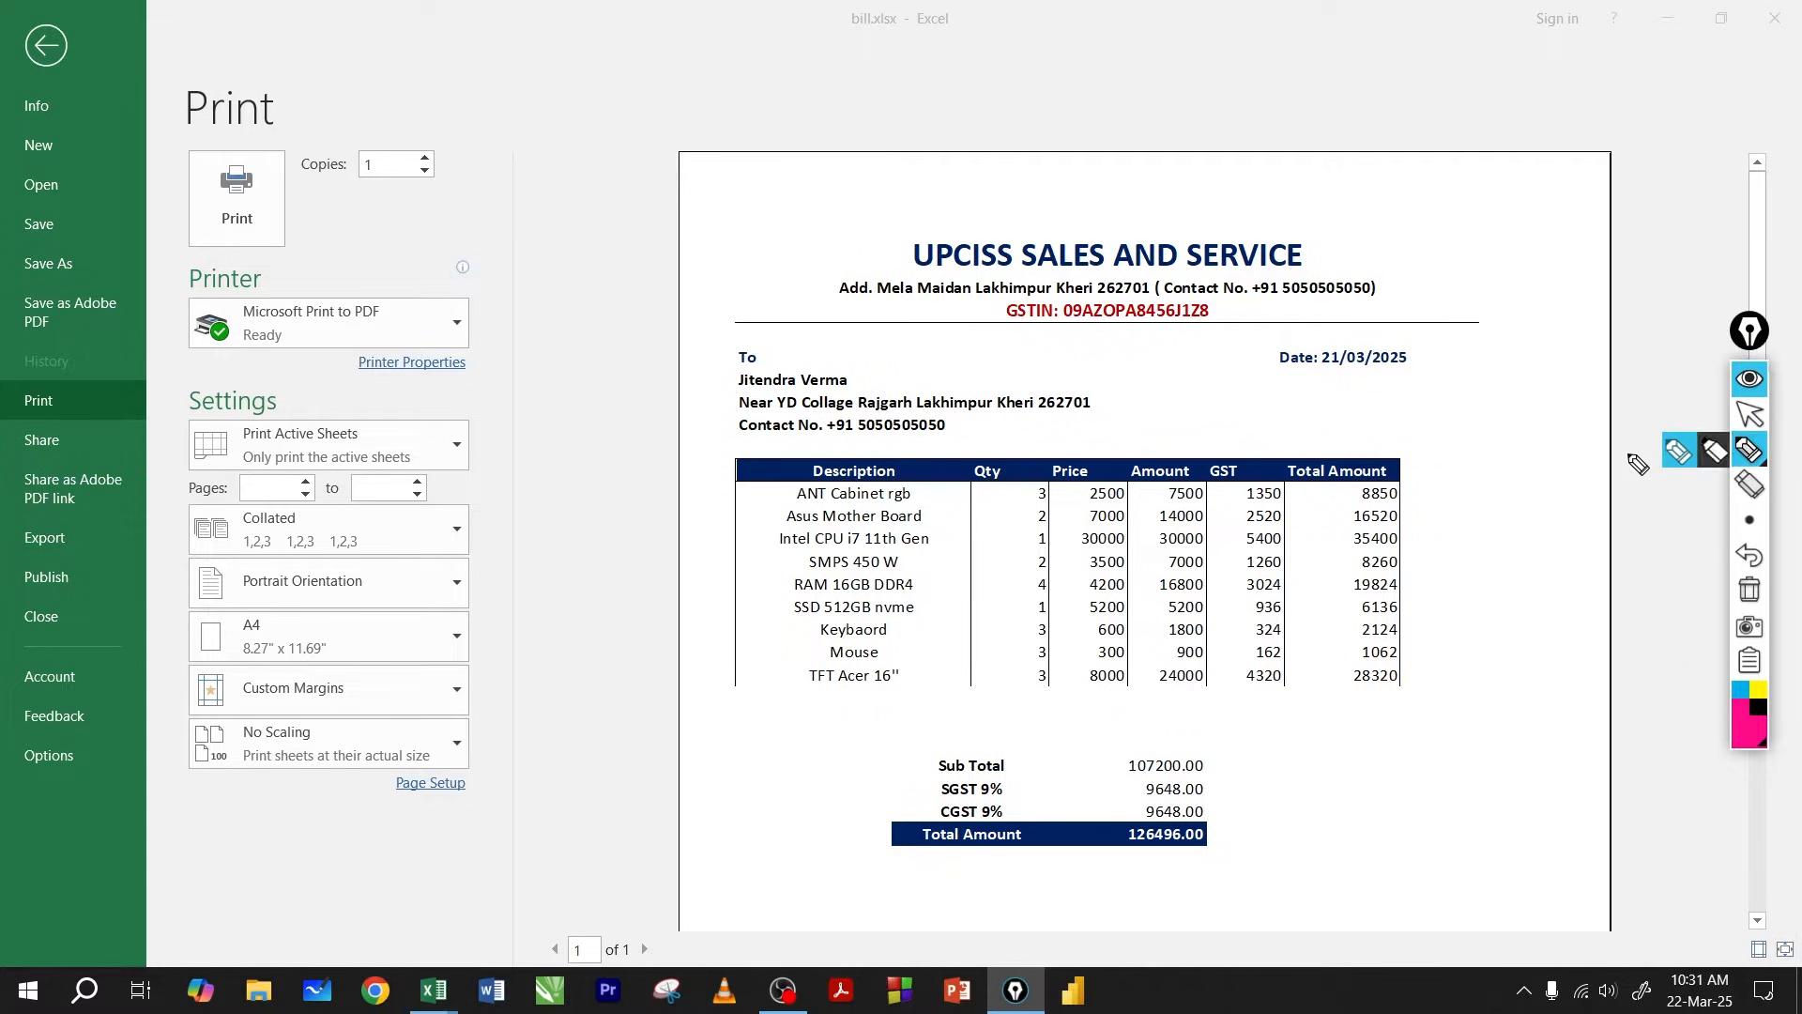
mouse_move(1533, 459)
mouse_down()
mouse_move(1520, 586)
mouse_move(1325, 849)
mouse_move(1382, 798)
mouse_up()
drag(910, 723, 1204, 765)
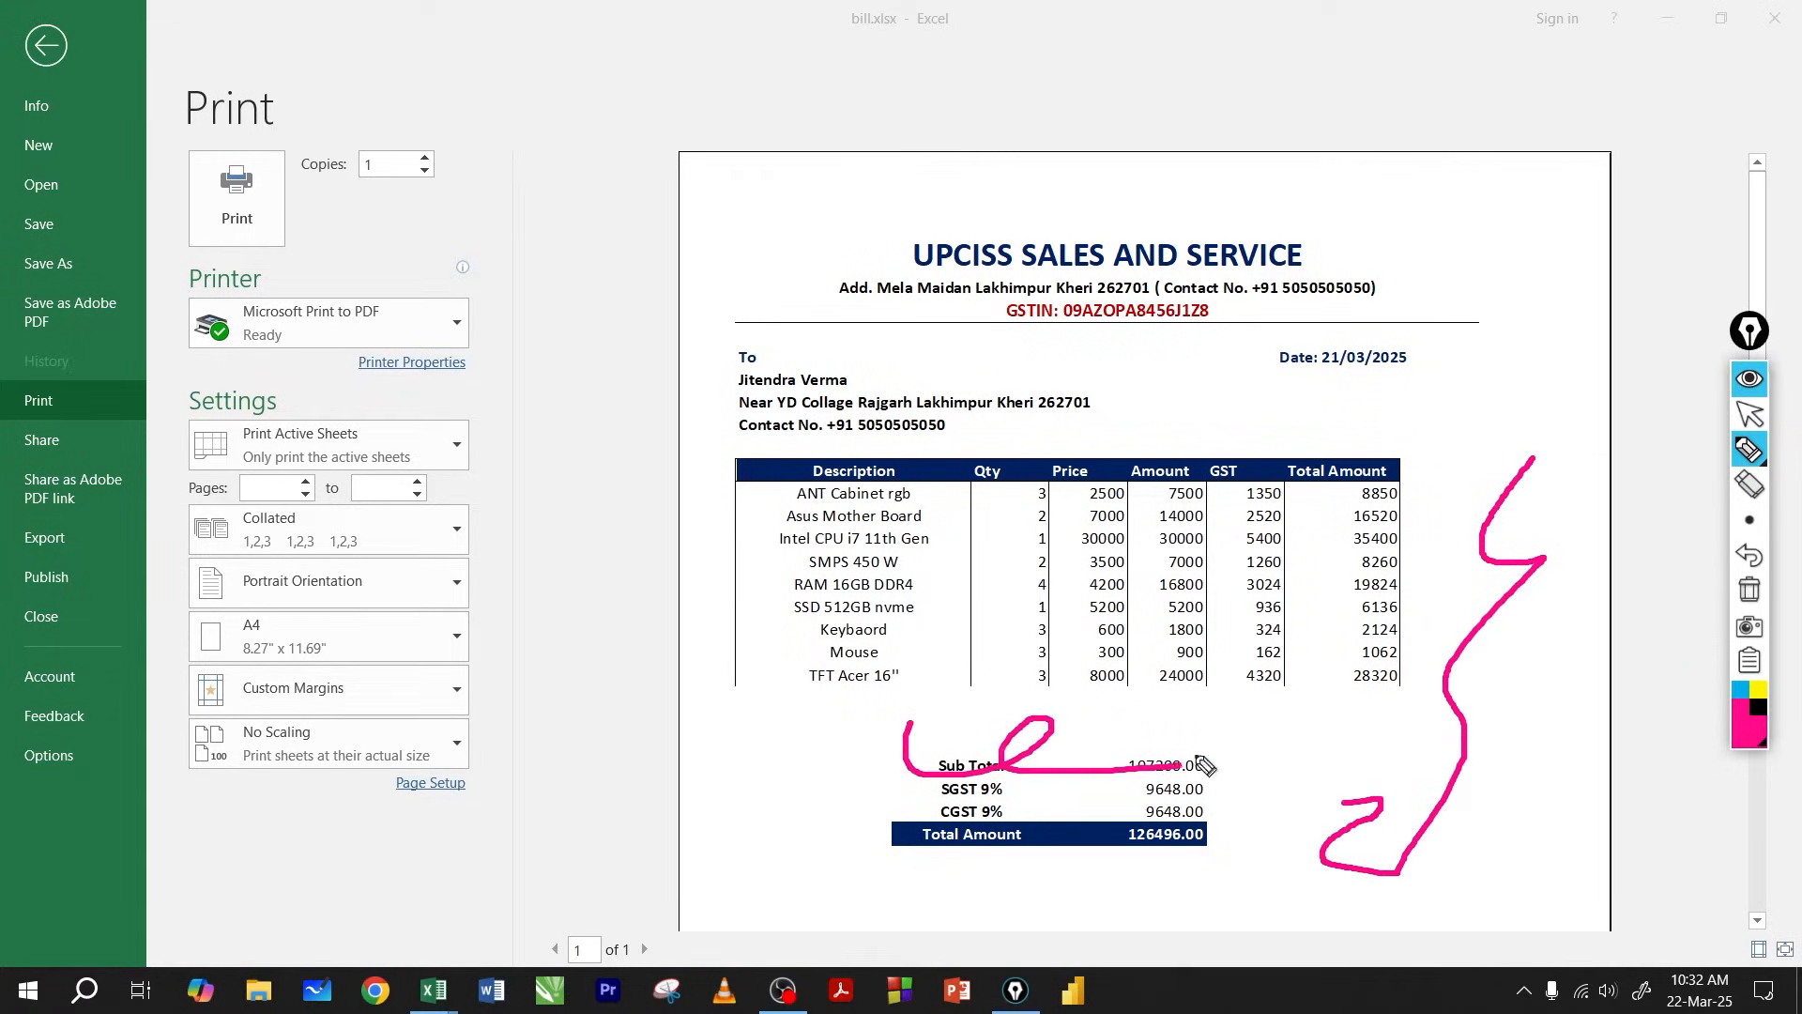
click(1748, 590)
click(1749, 414)
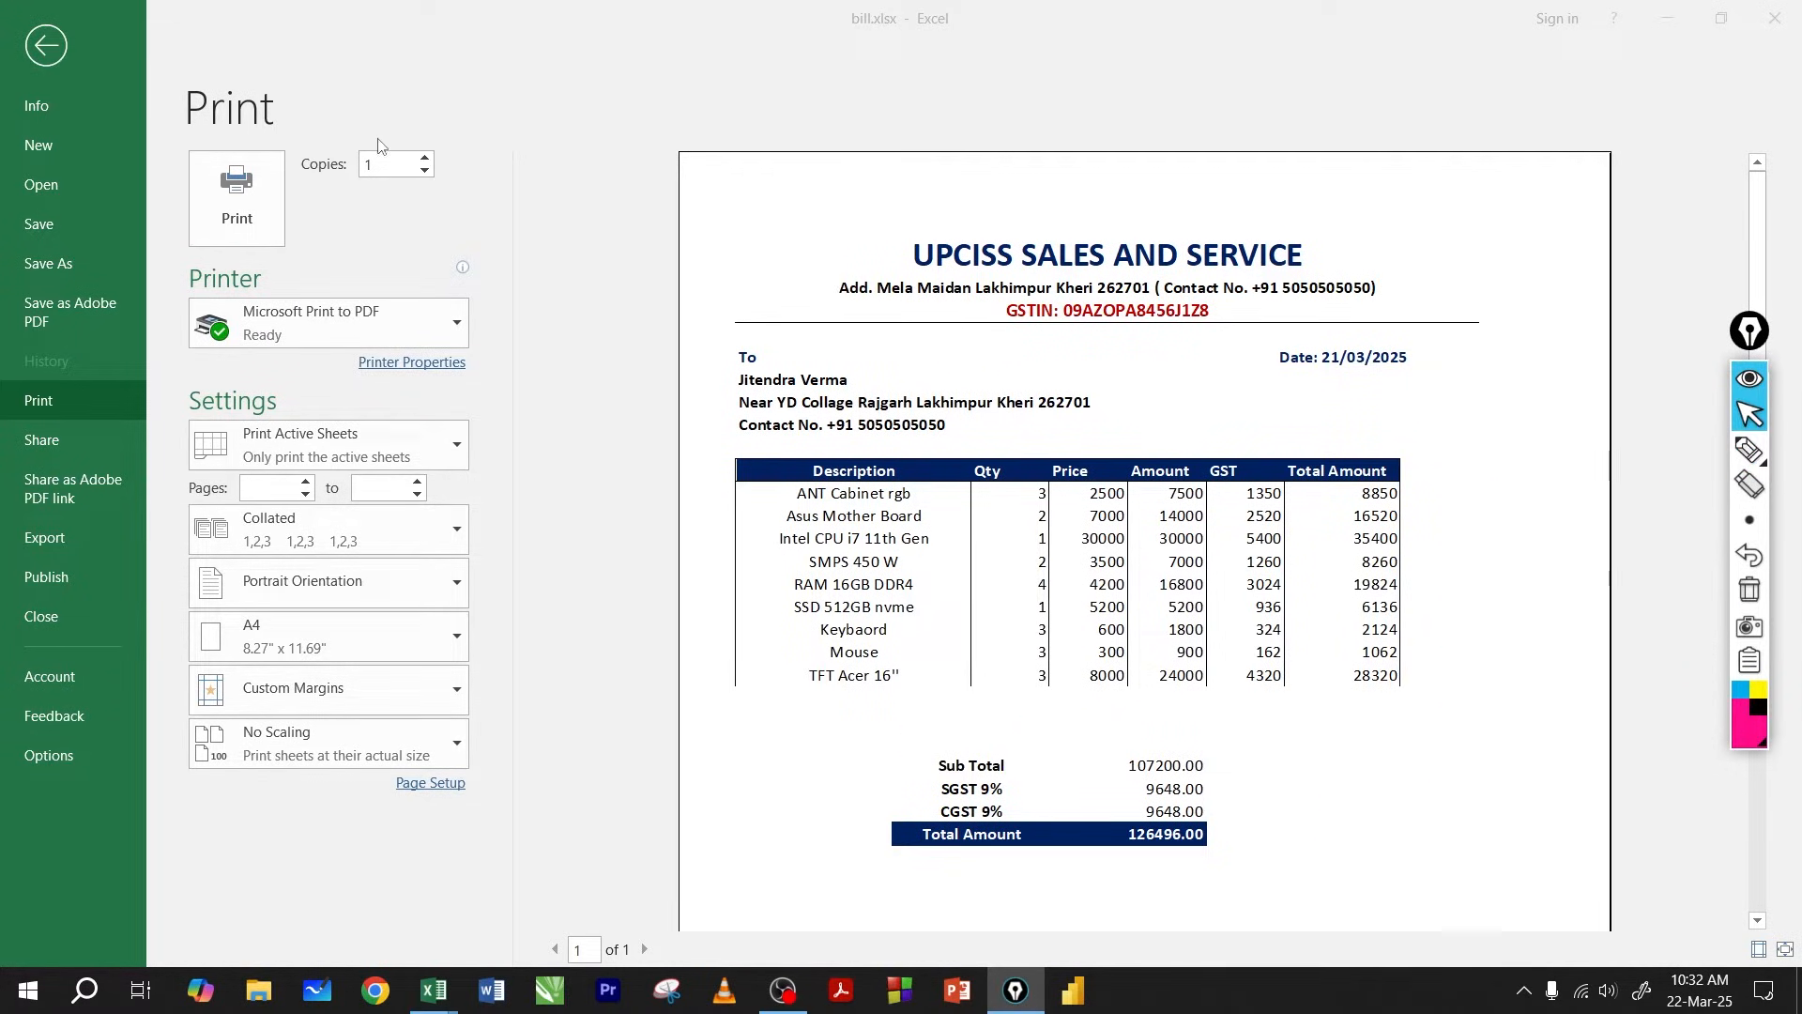
click(64, 43)
click(59, 48)
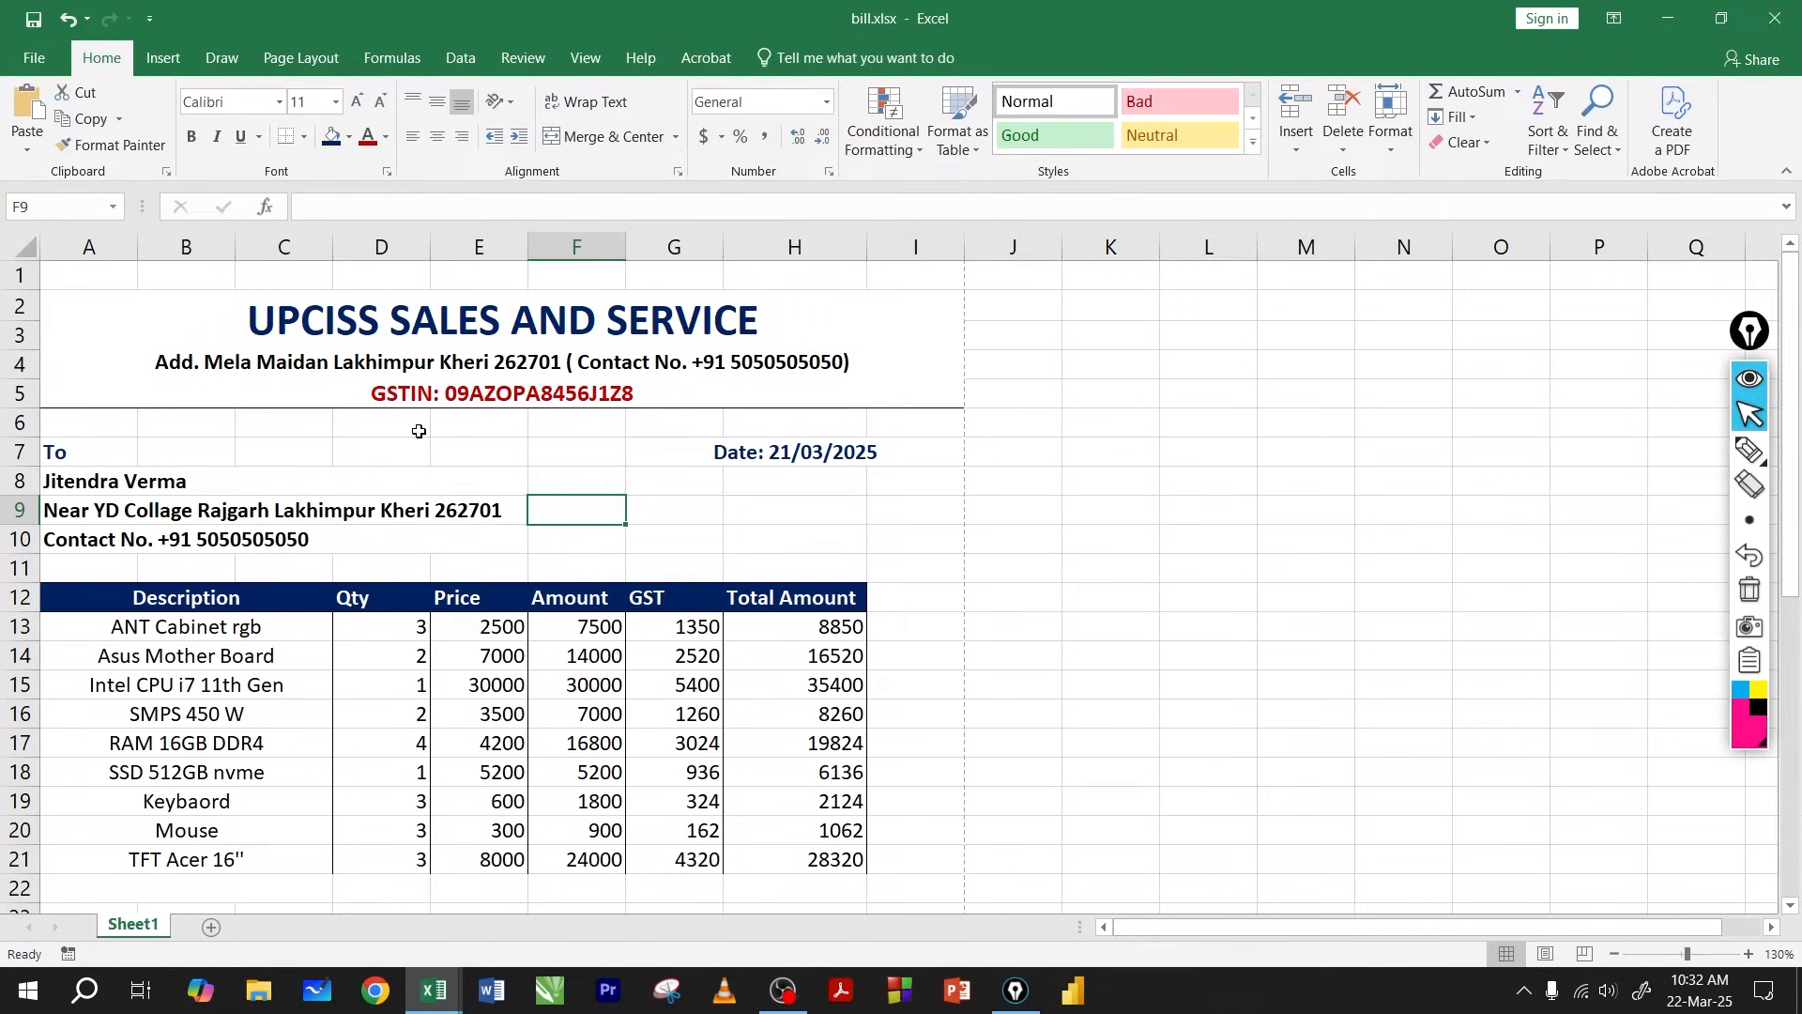
In the reference bill, select the merged title block and check its border options.
click(460, 484)
click(587, 527)
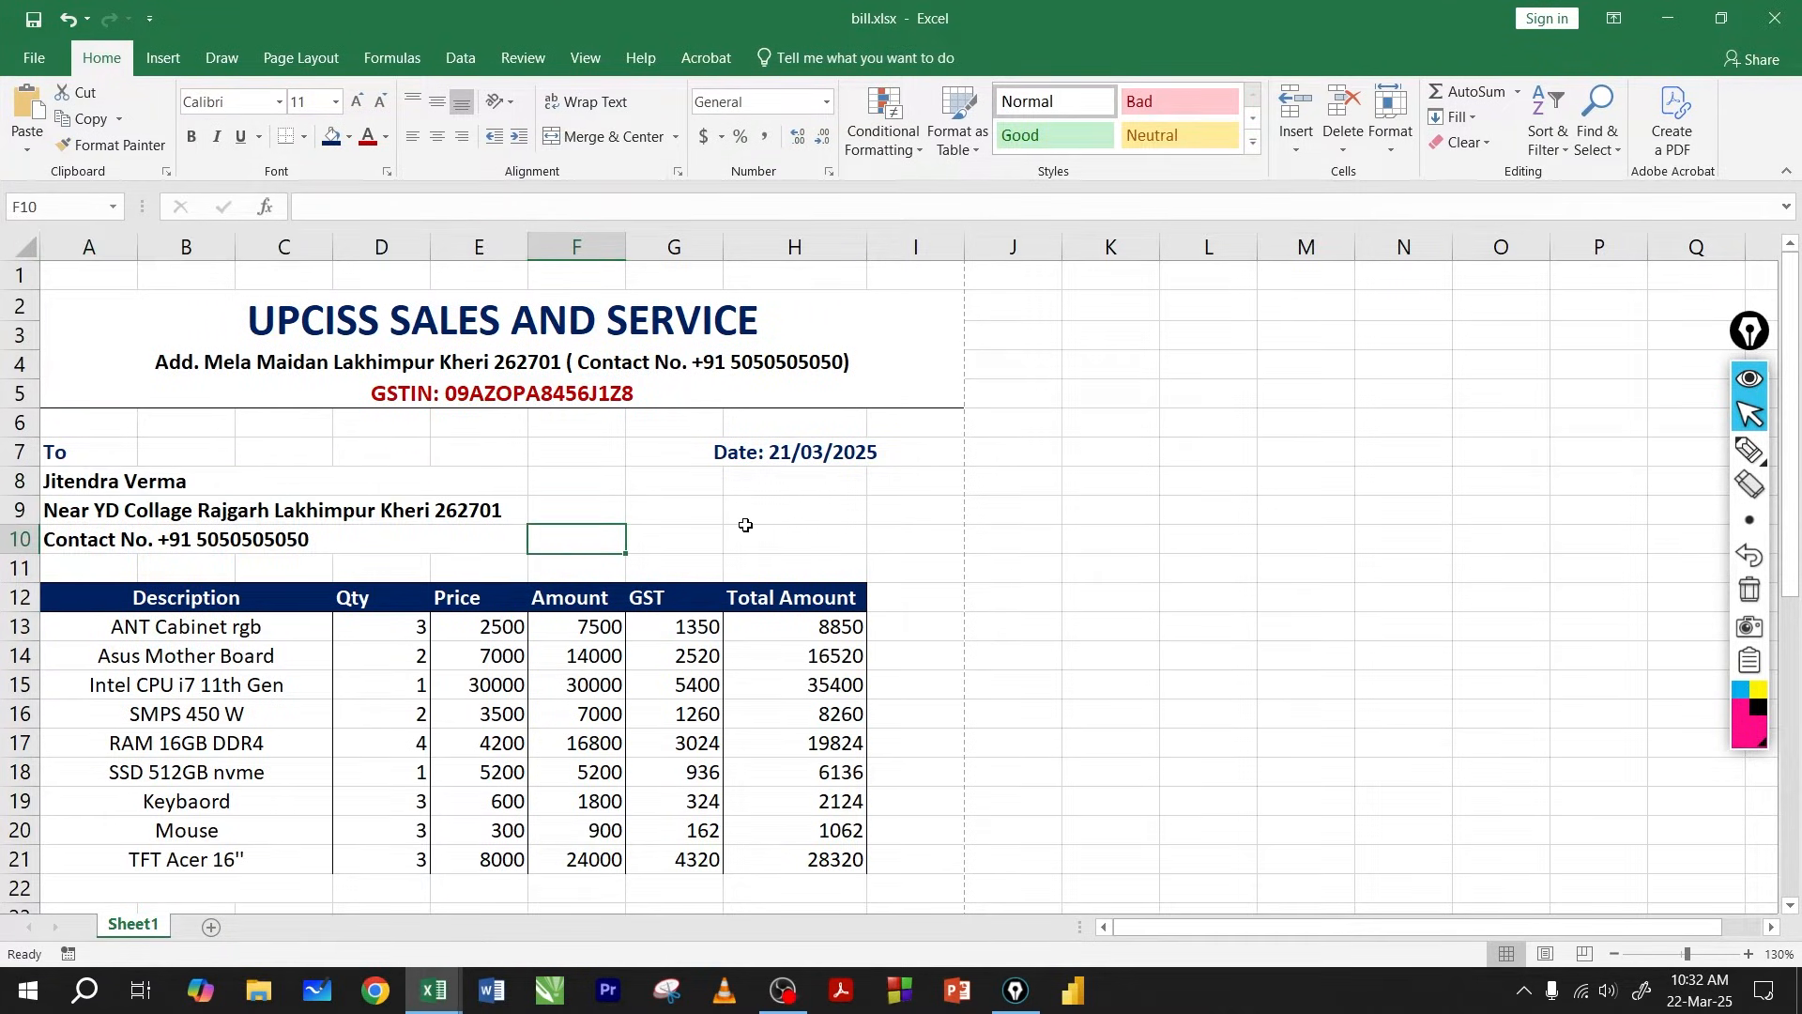
drag(1068, 480, 1404, 592)
click(589, 475)
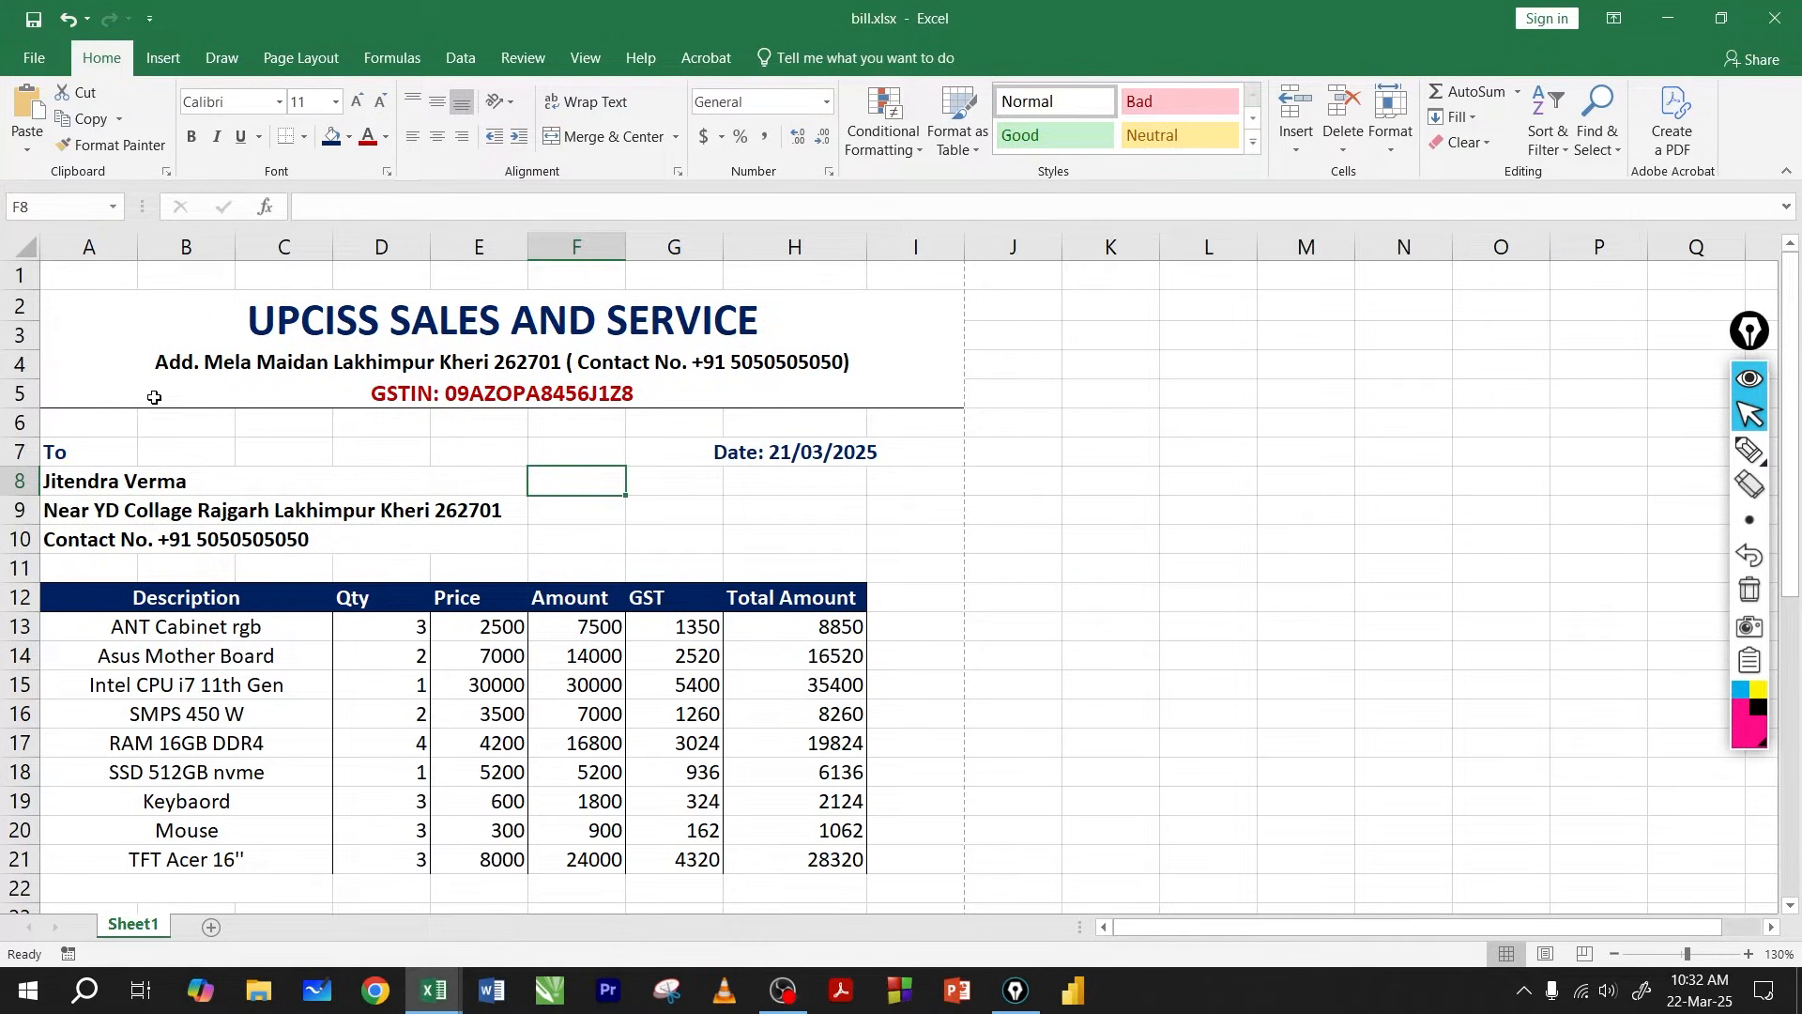
click(676, 402)
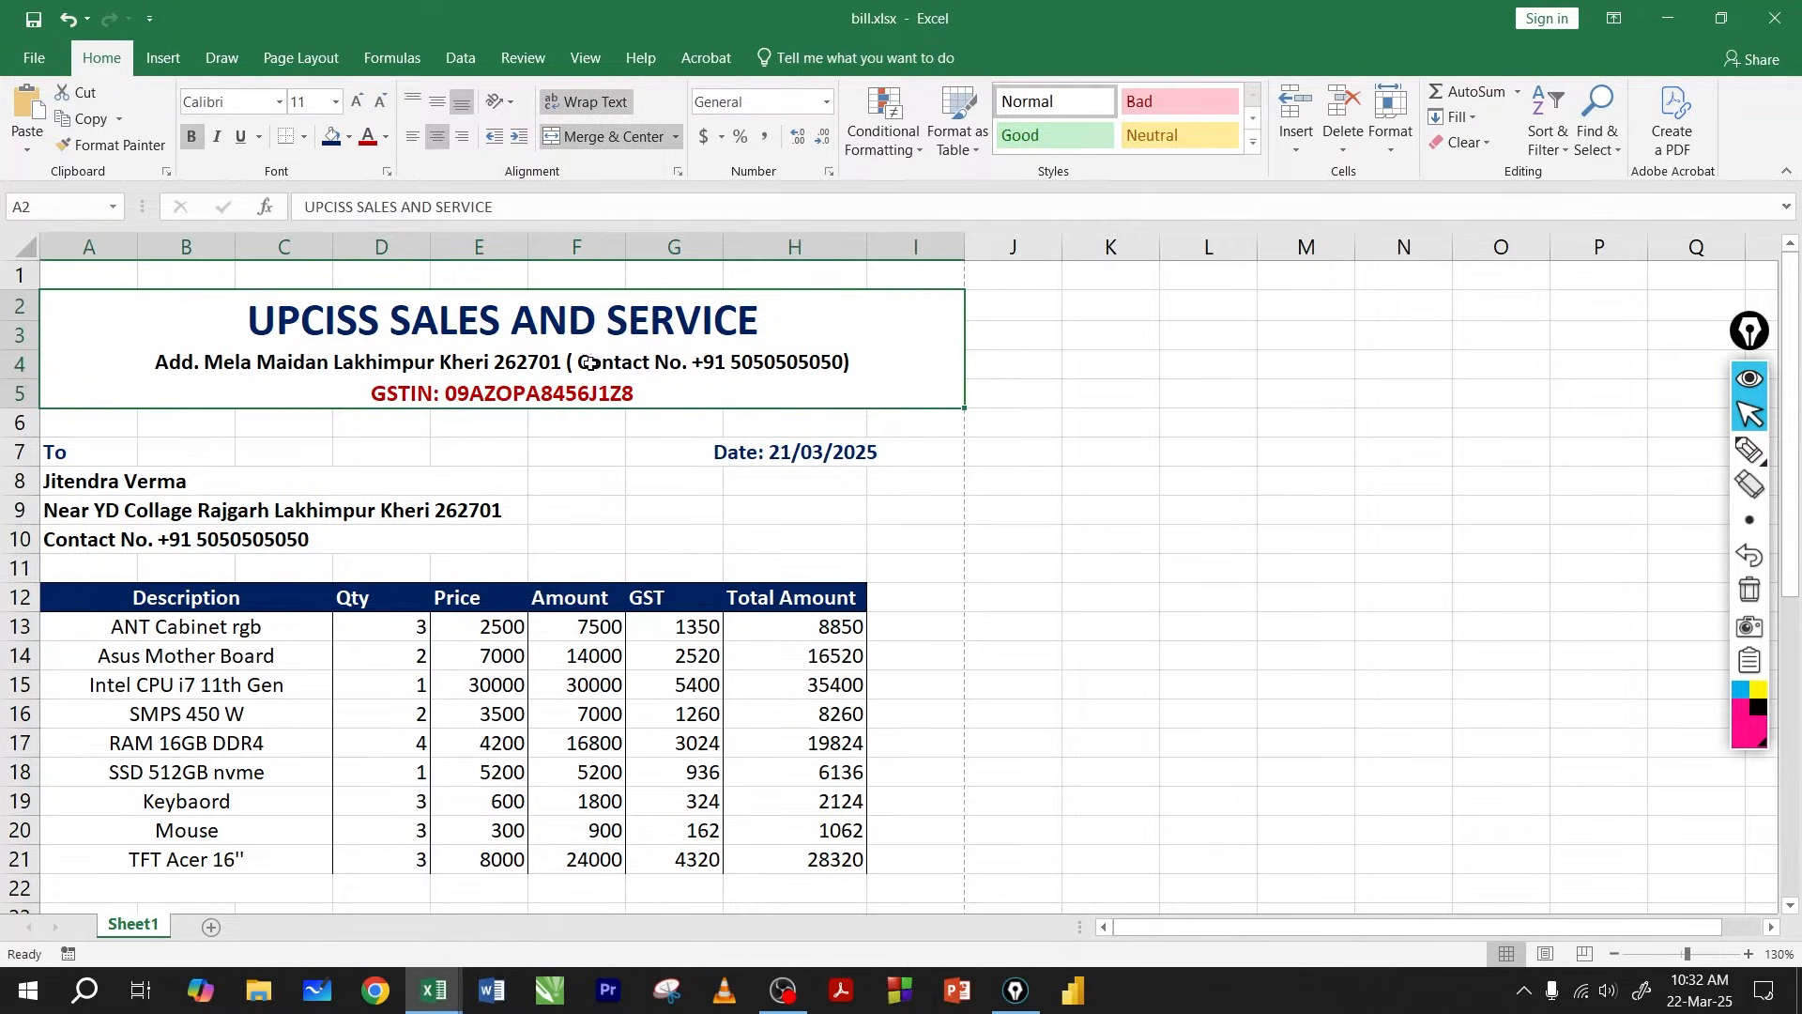
click(353, 422)
click(342, 355)
click(305, 138)
click(306, 138)
click(305, 138)
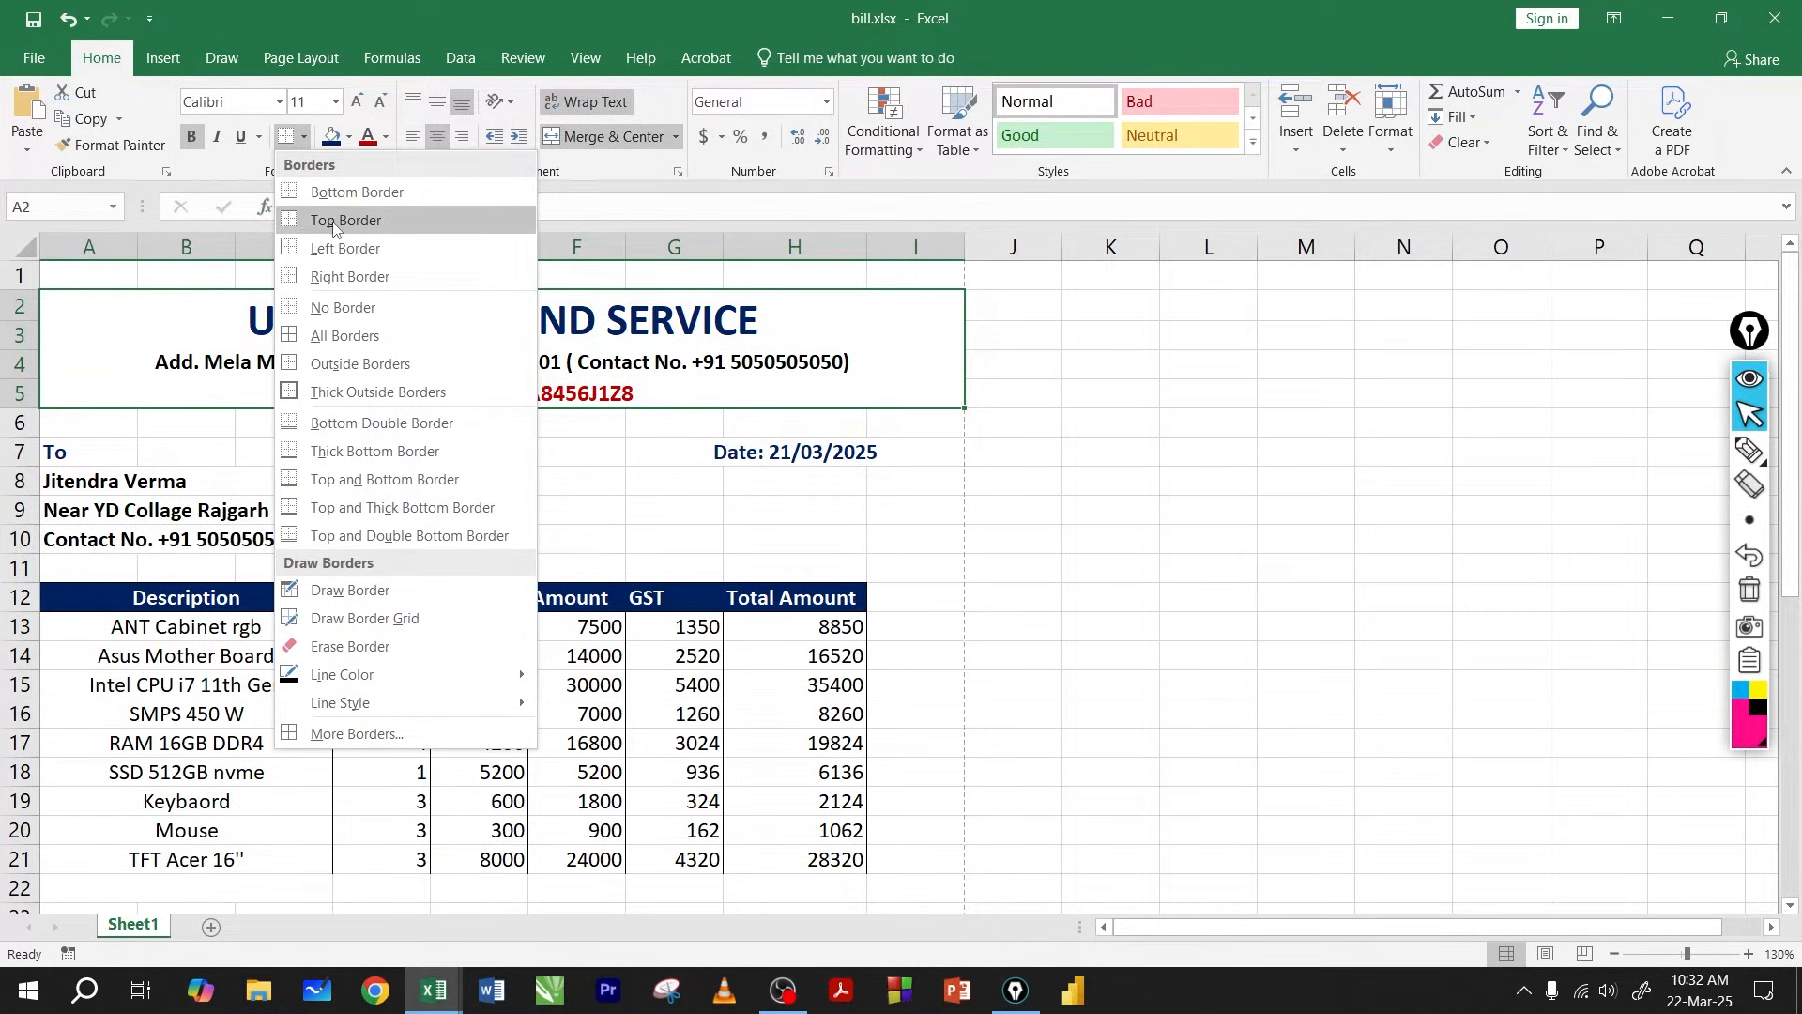
click(668, 500)
click(663, 500)
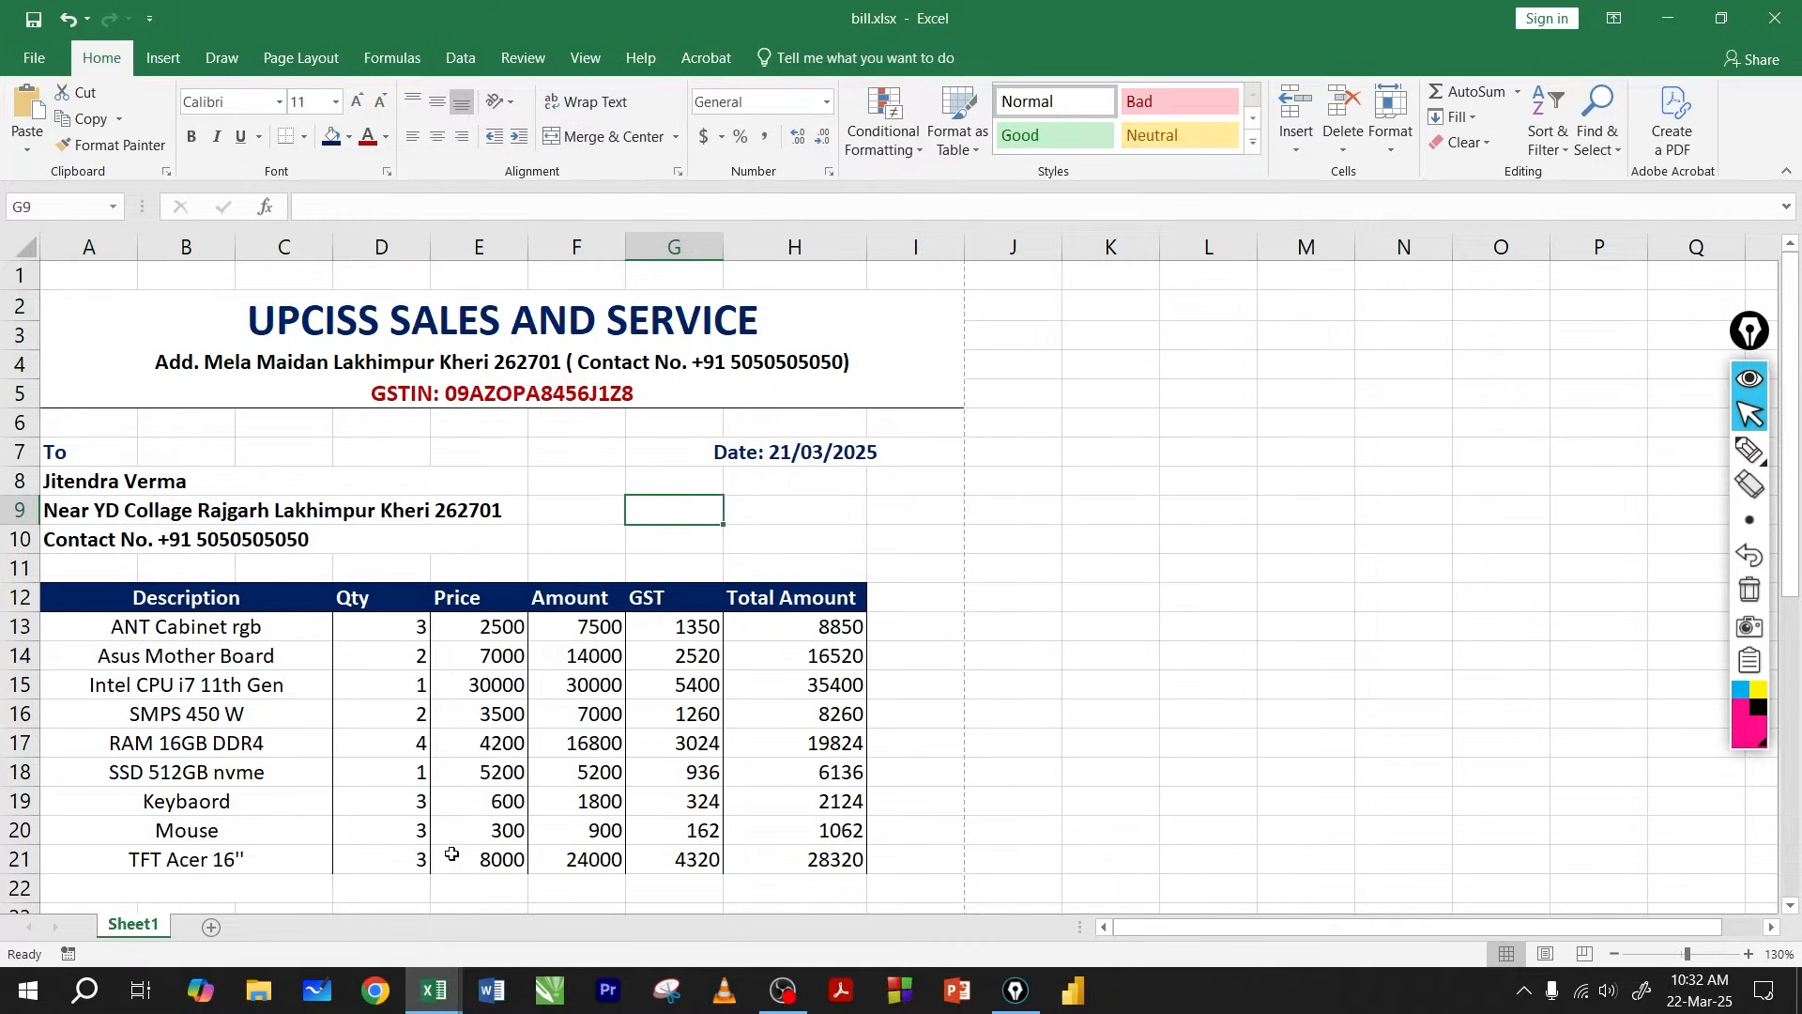
In Book1, add a Bottom Border under the merged shop title block.
mouse_move(434, 990)
click(517, 943)
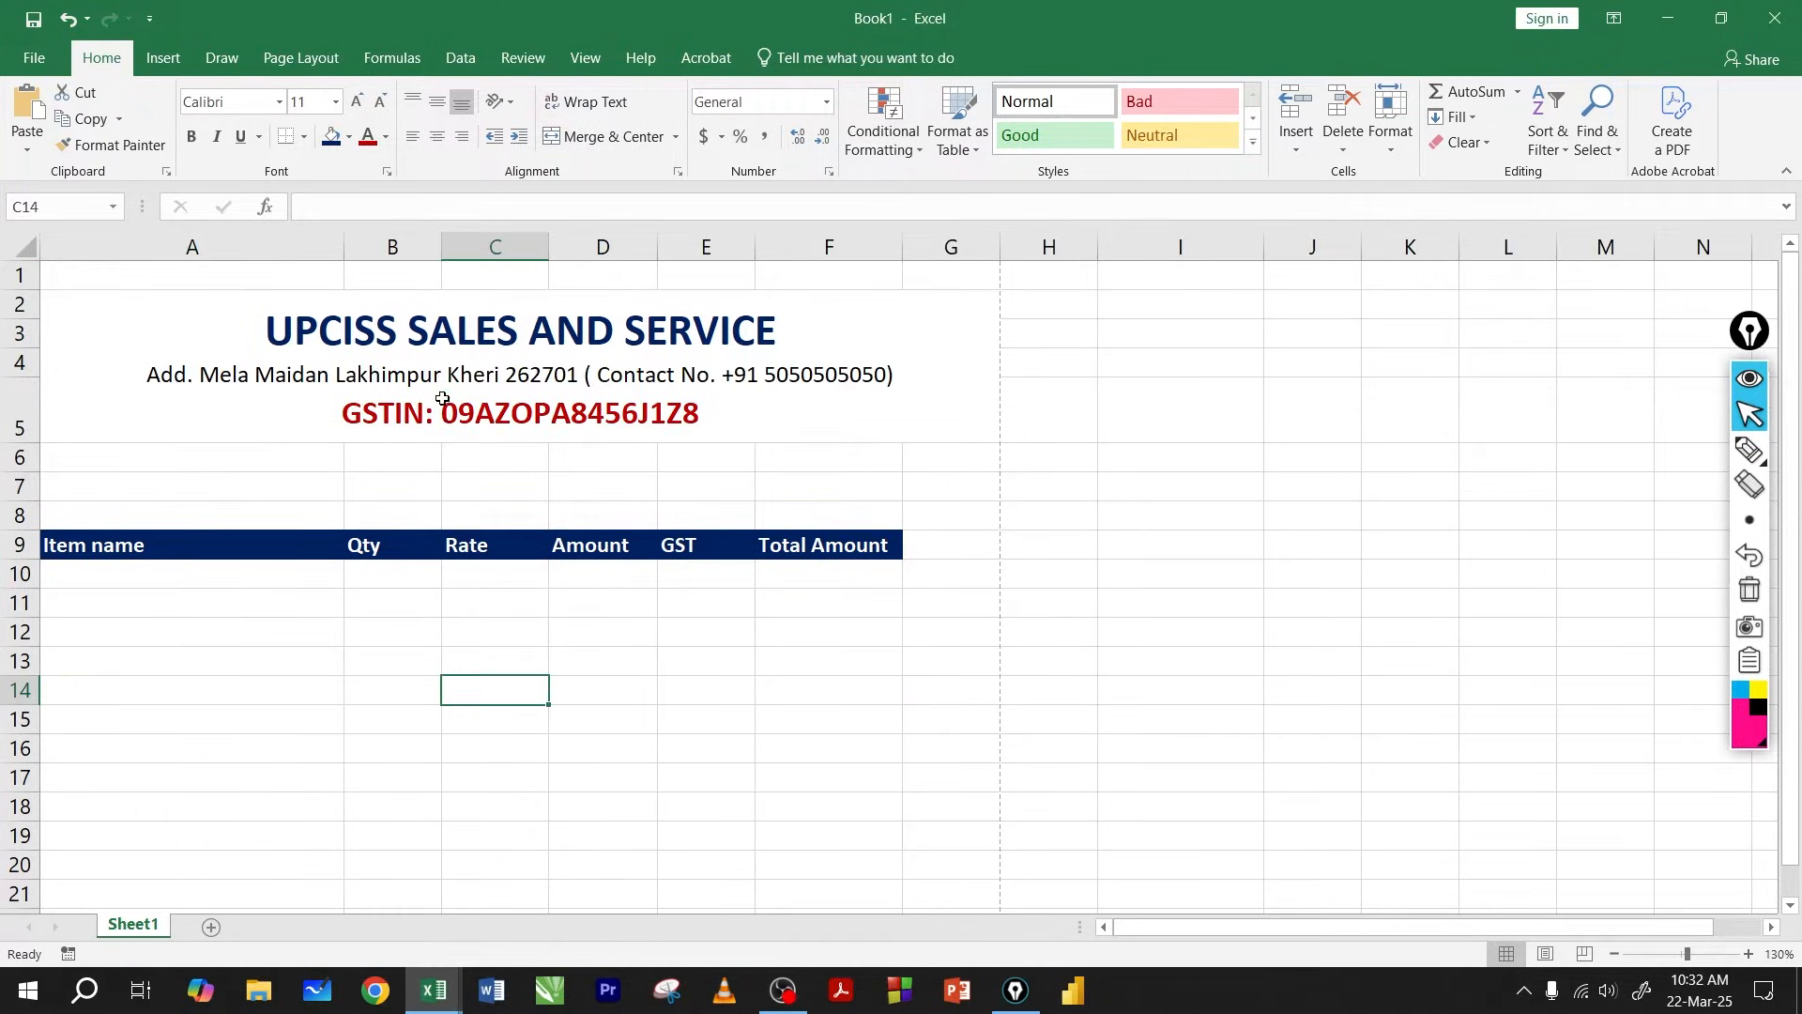
click(442, 322)
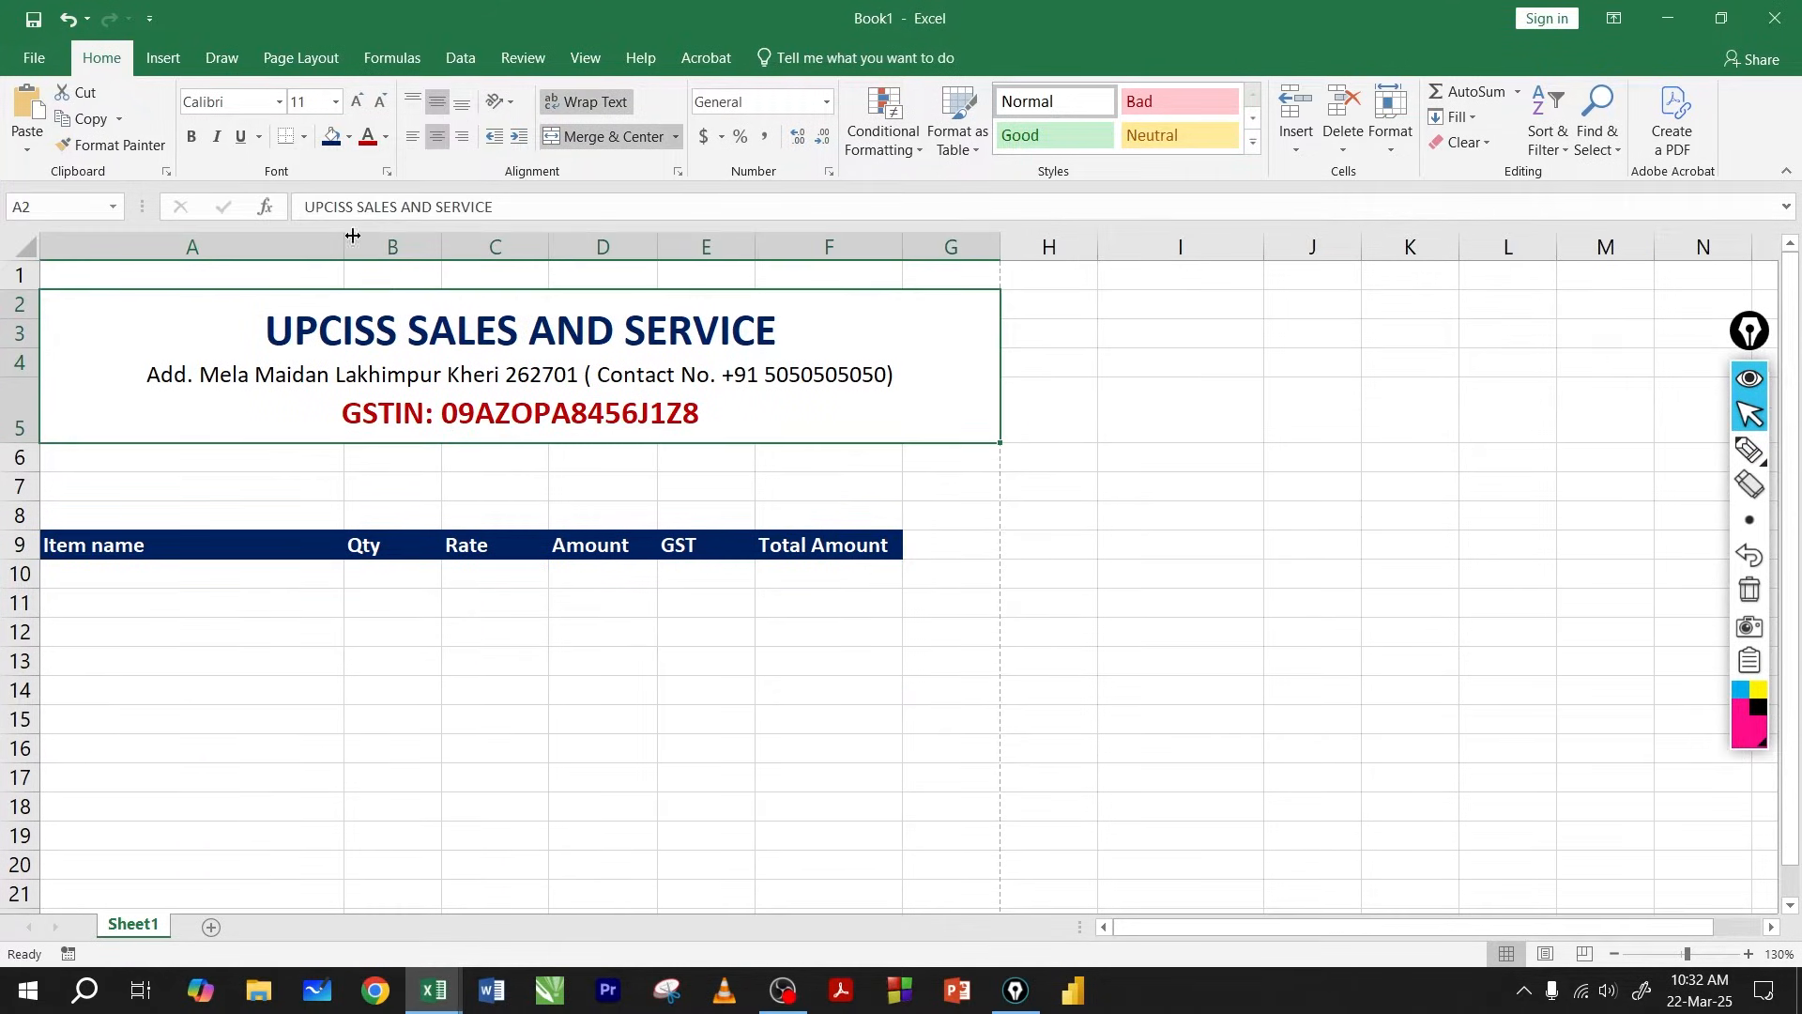
click(304, 137)
click(338, 193)
click(317, 490)
drag(182, 548, 804, 551)
click(273, 581)
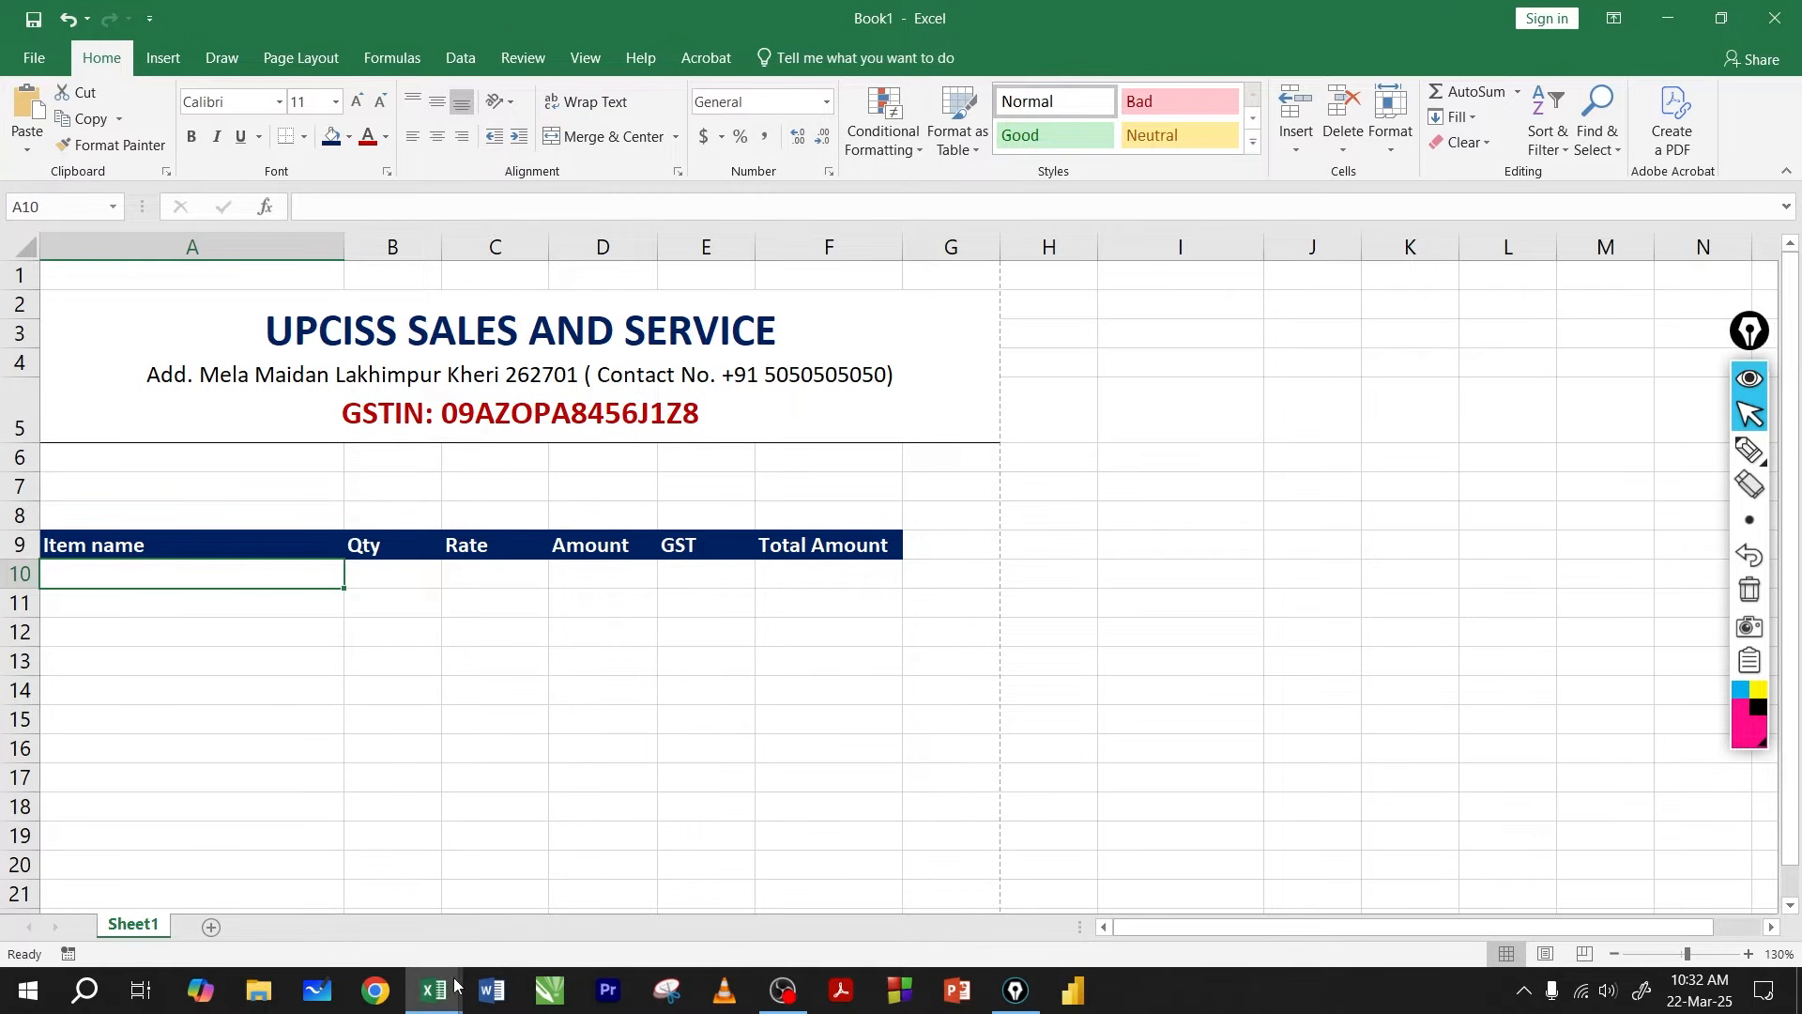
Look over the customer details block A7:E9 in the reference bill.xlsx workbook.
mouse_move(454, 984)
click(338, 893)
drag(78, 452, 85, 541)
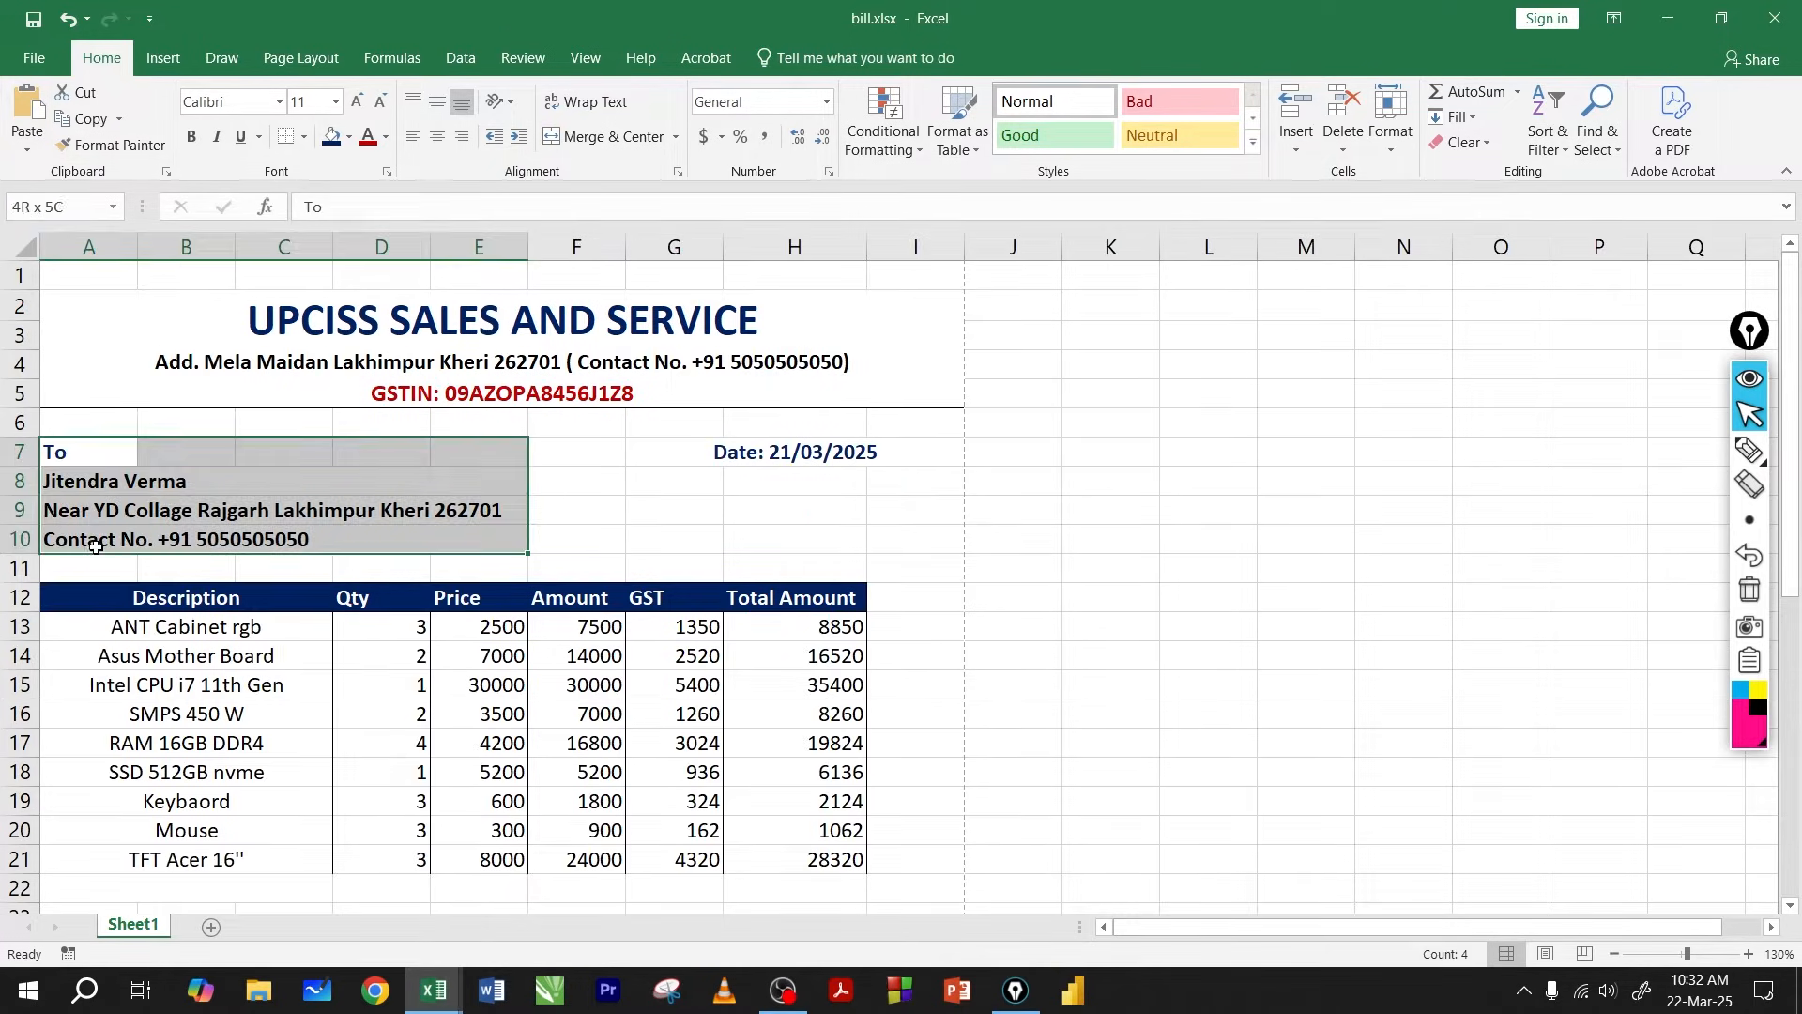
click(87, 511)
drag(88, 454, 91, 541)
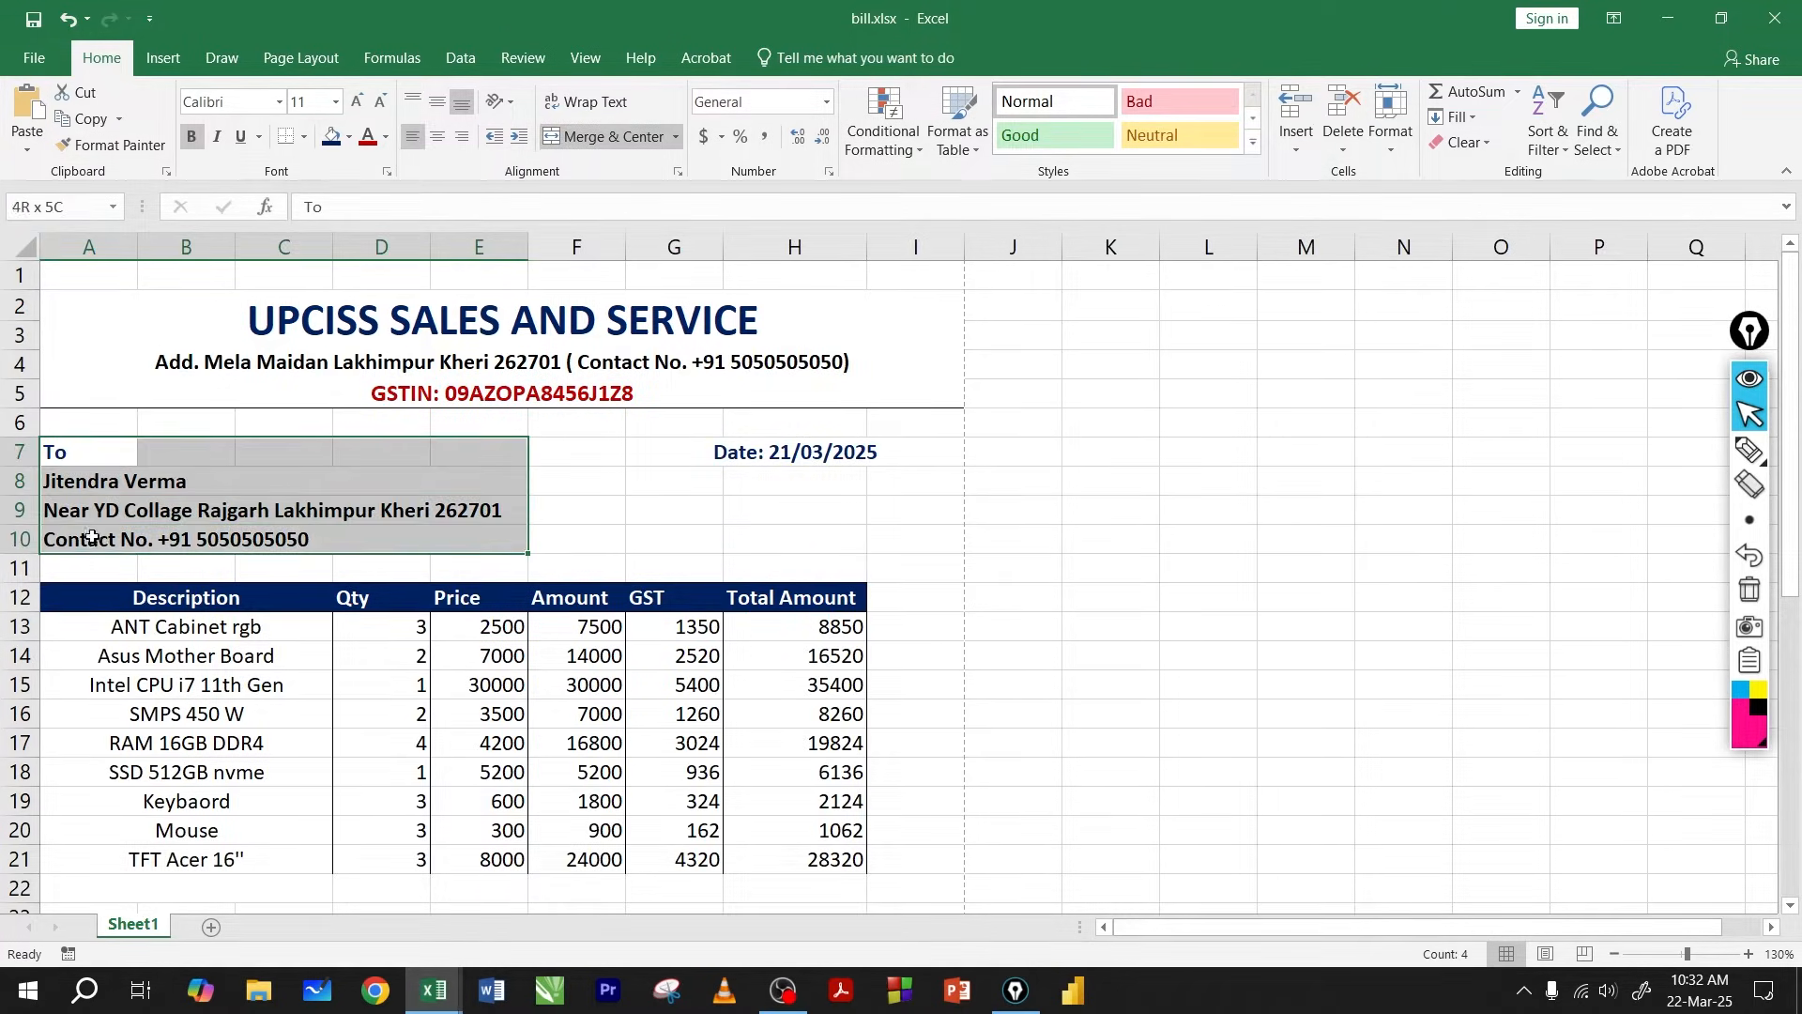
click(575, 510)
In Book1, move the header row A9:F9 down to row 12, then on to row 13.
mouse_move(454, 983)
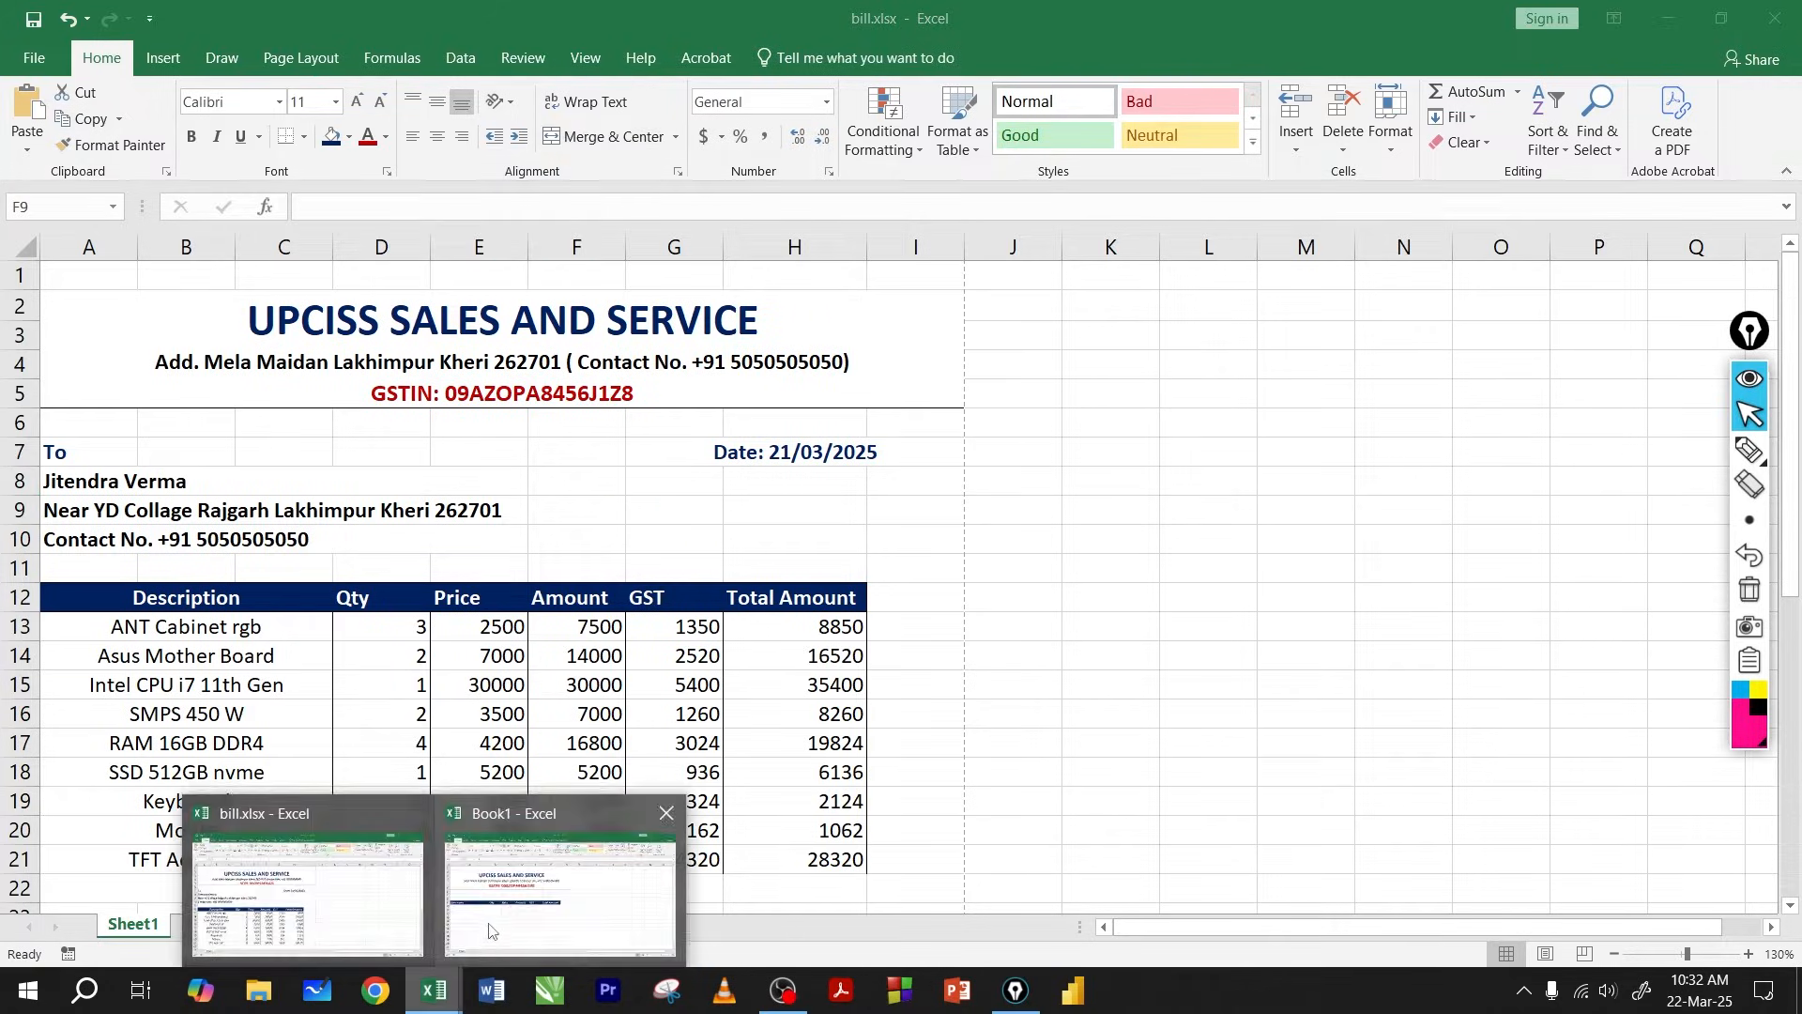
click(526, 892)
drag(253, 542, 825, 545)
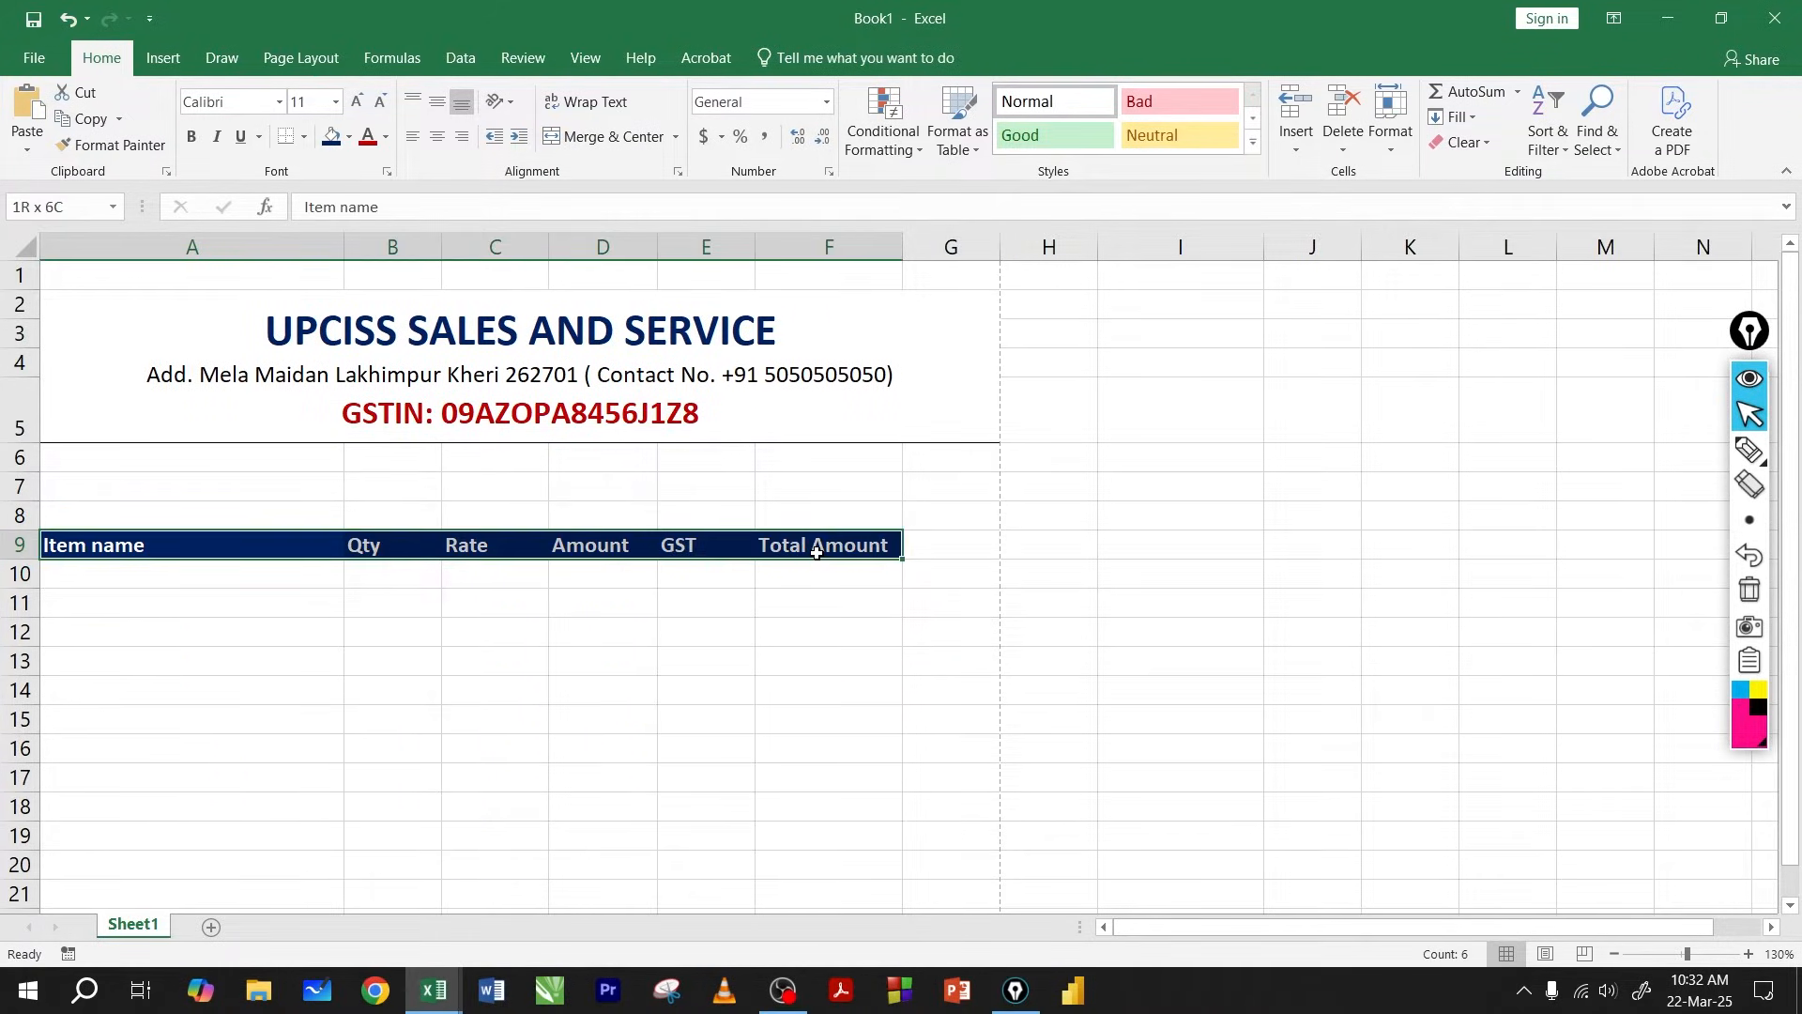
drag(254, 533, 234, 648)
click(298, 684)
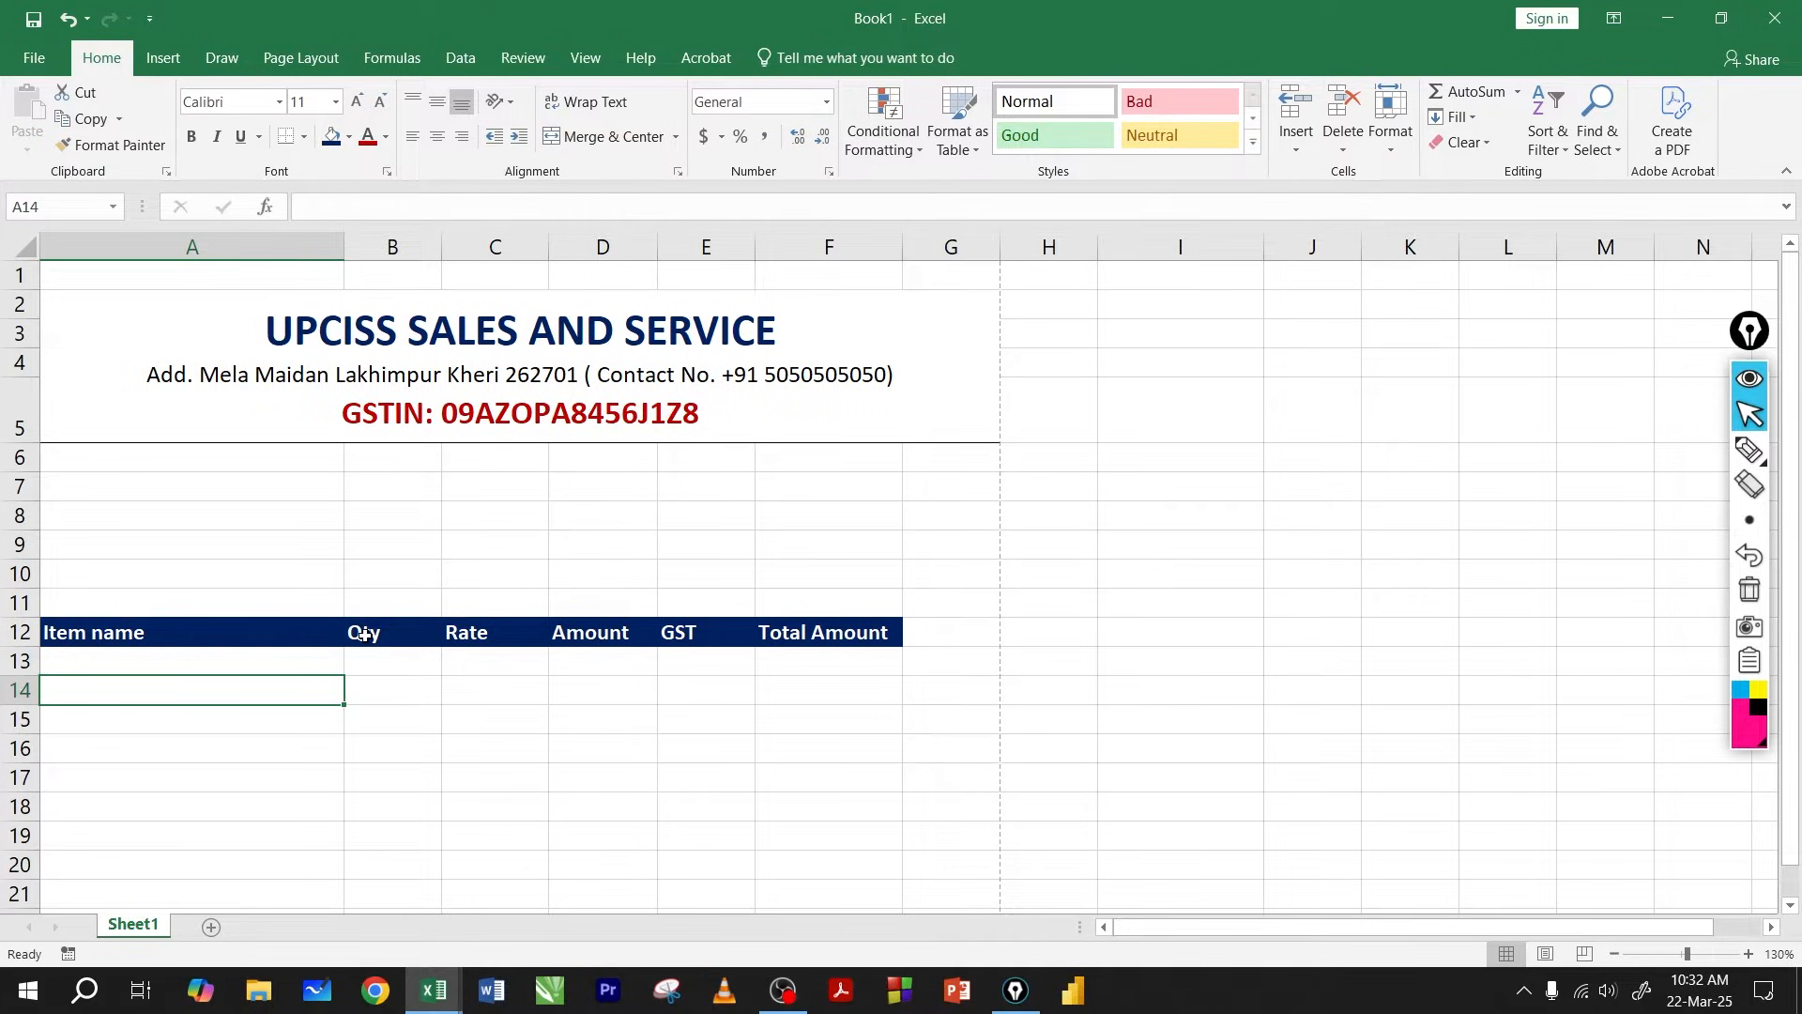
drag(169, 620, 818, 636)
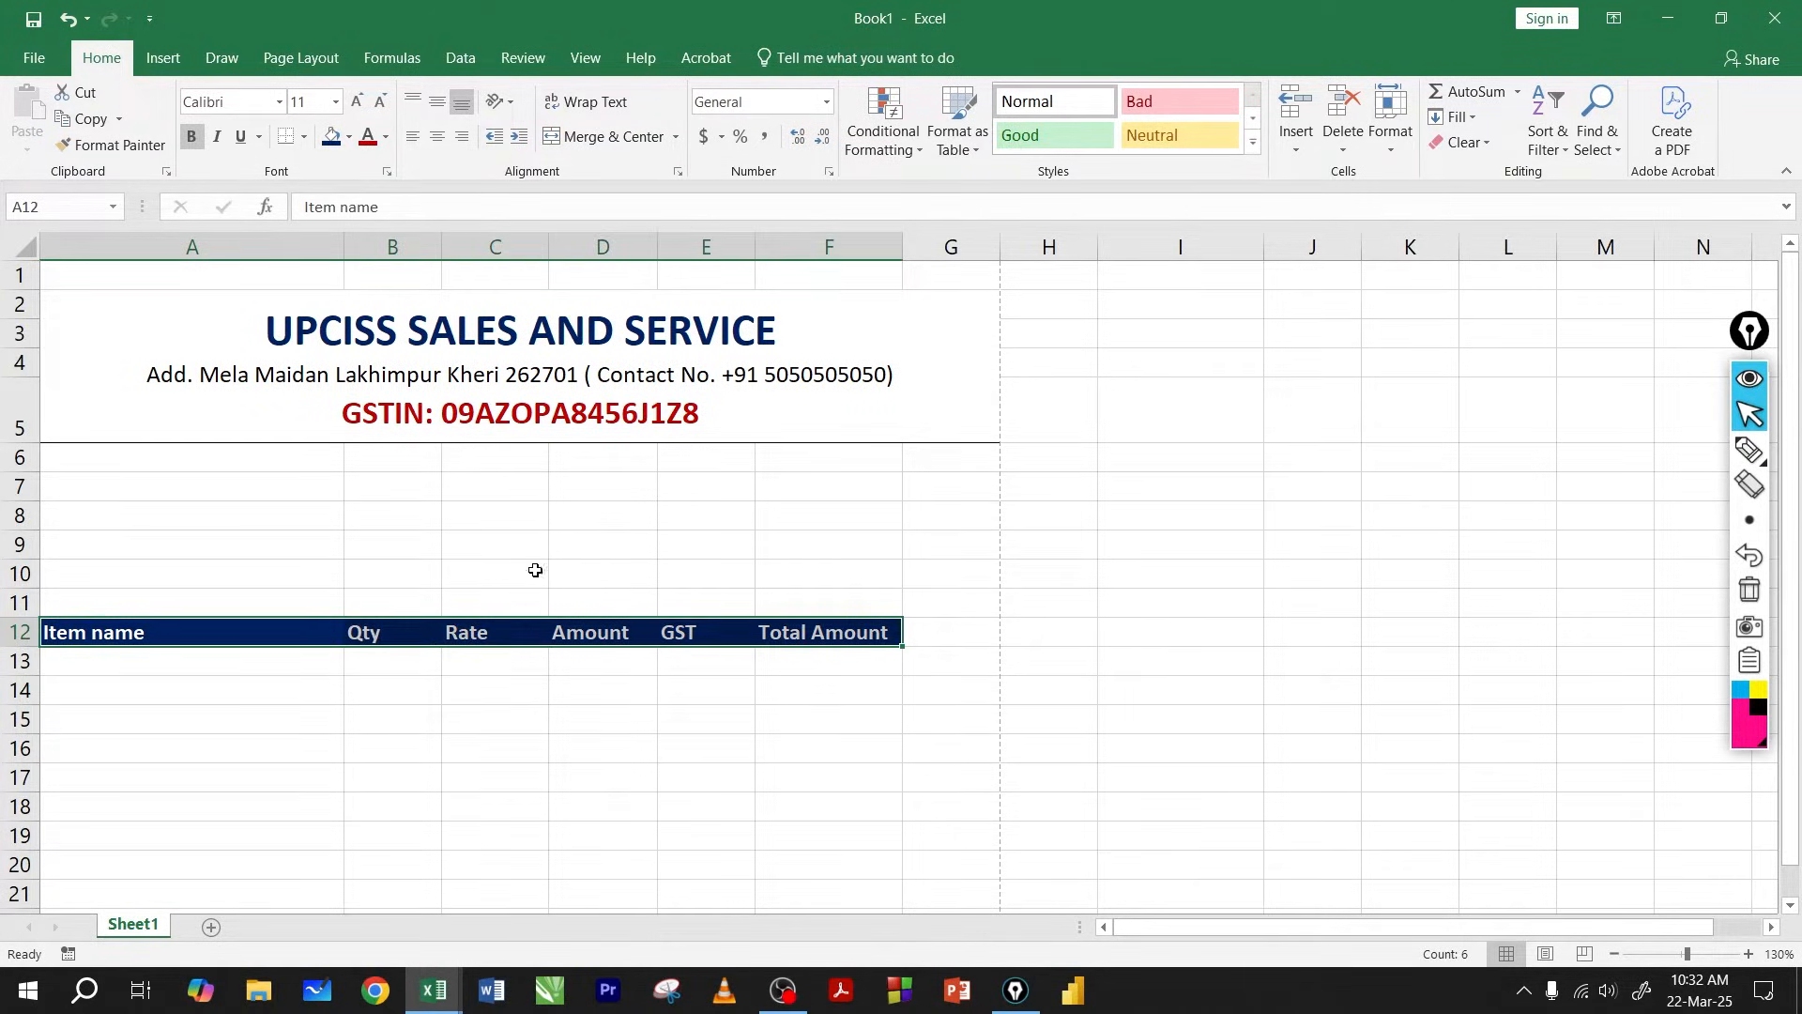
drag(334, 644, 331, 657)
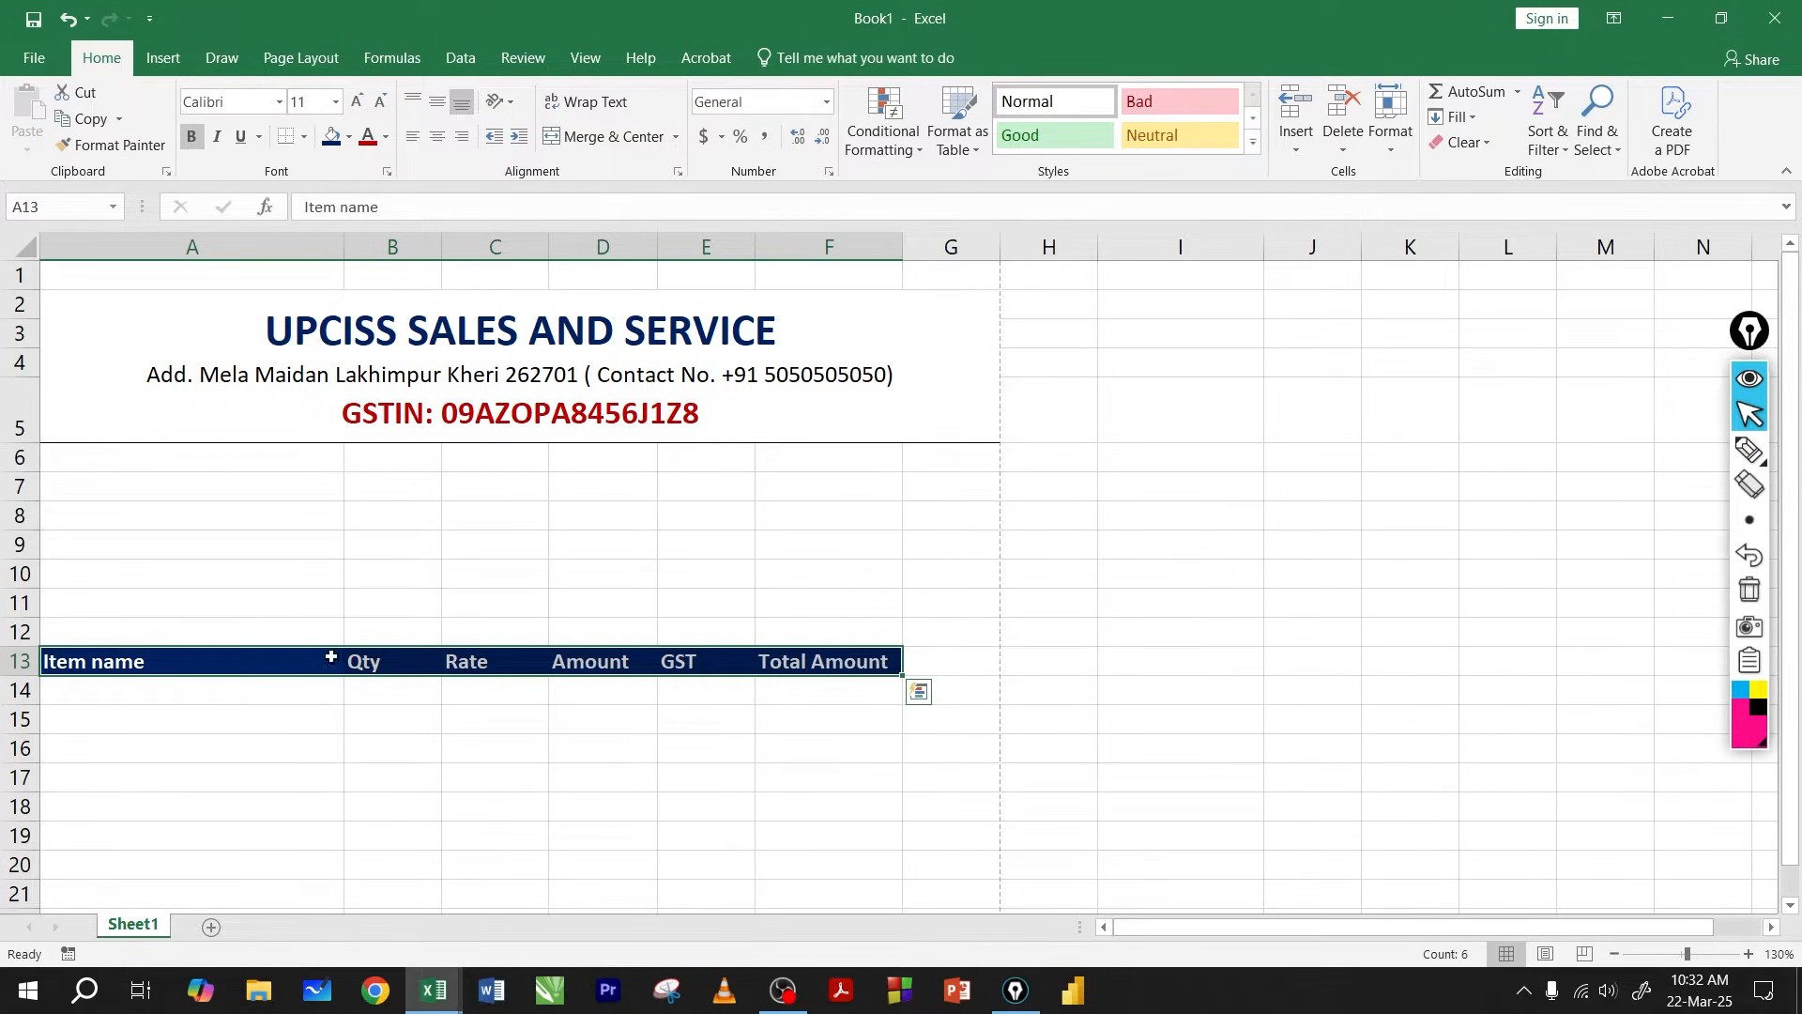
drag(178, 481, 169, 583)
Enter 'to' in A7, then the customer's name, town and contact number in A8–A10.
click(211, 495)
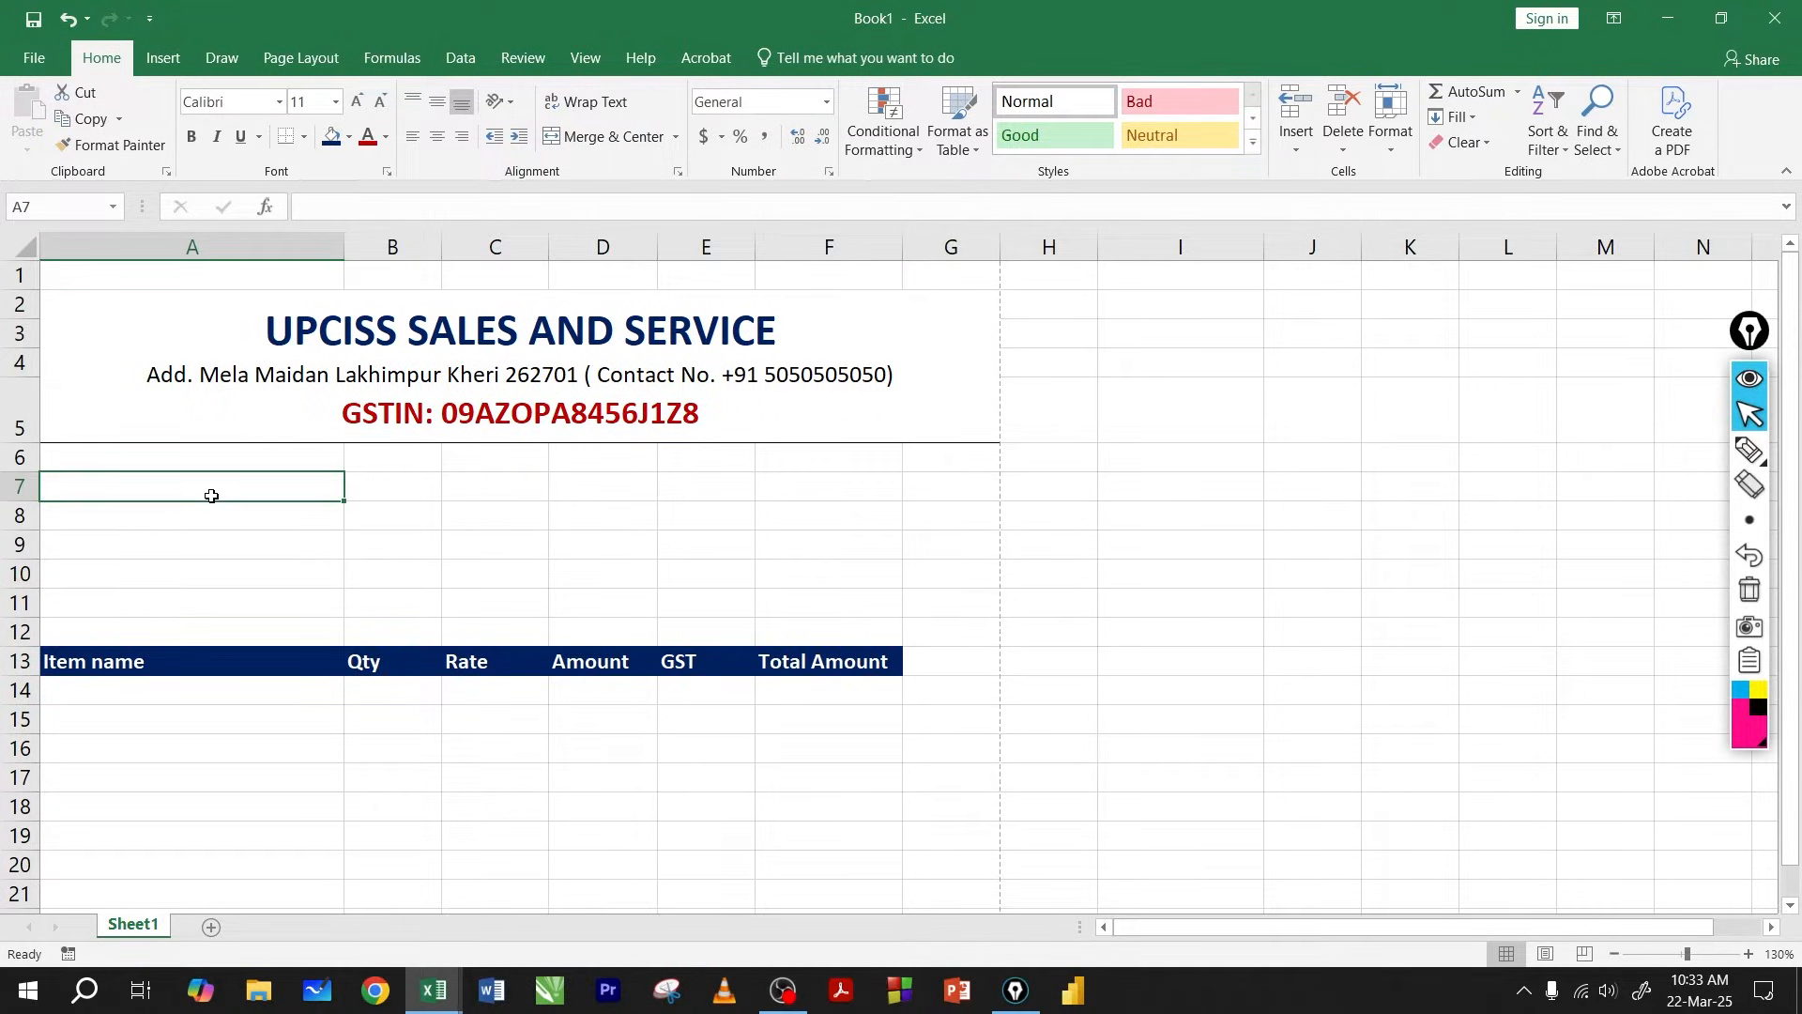
text(to)
key(Return)
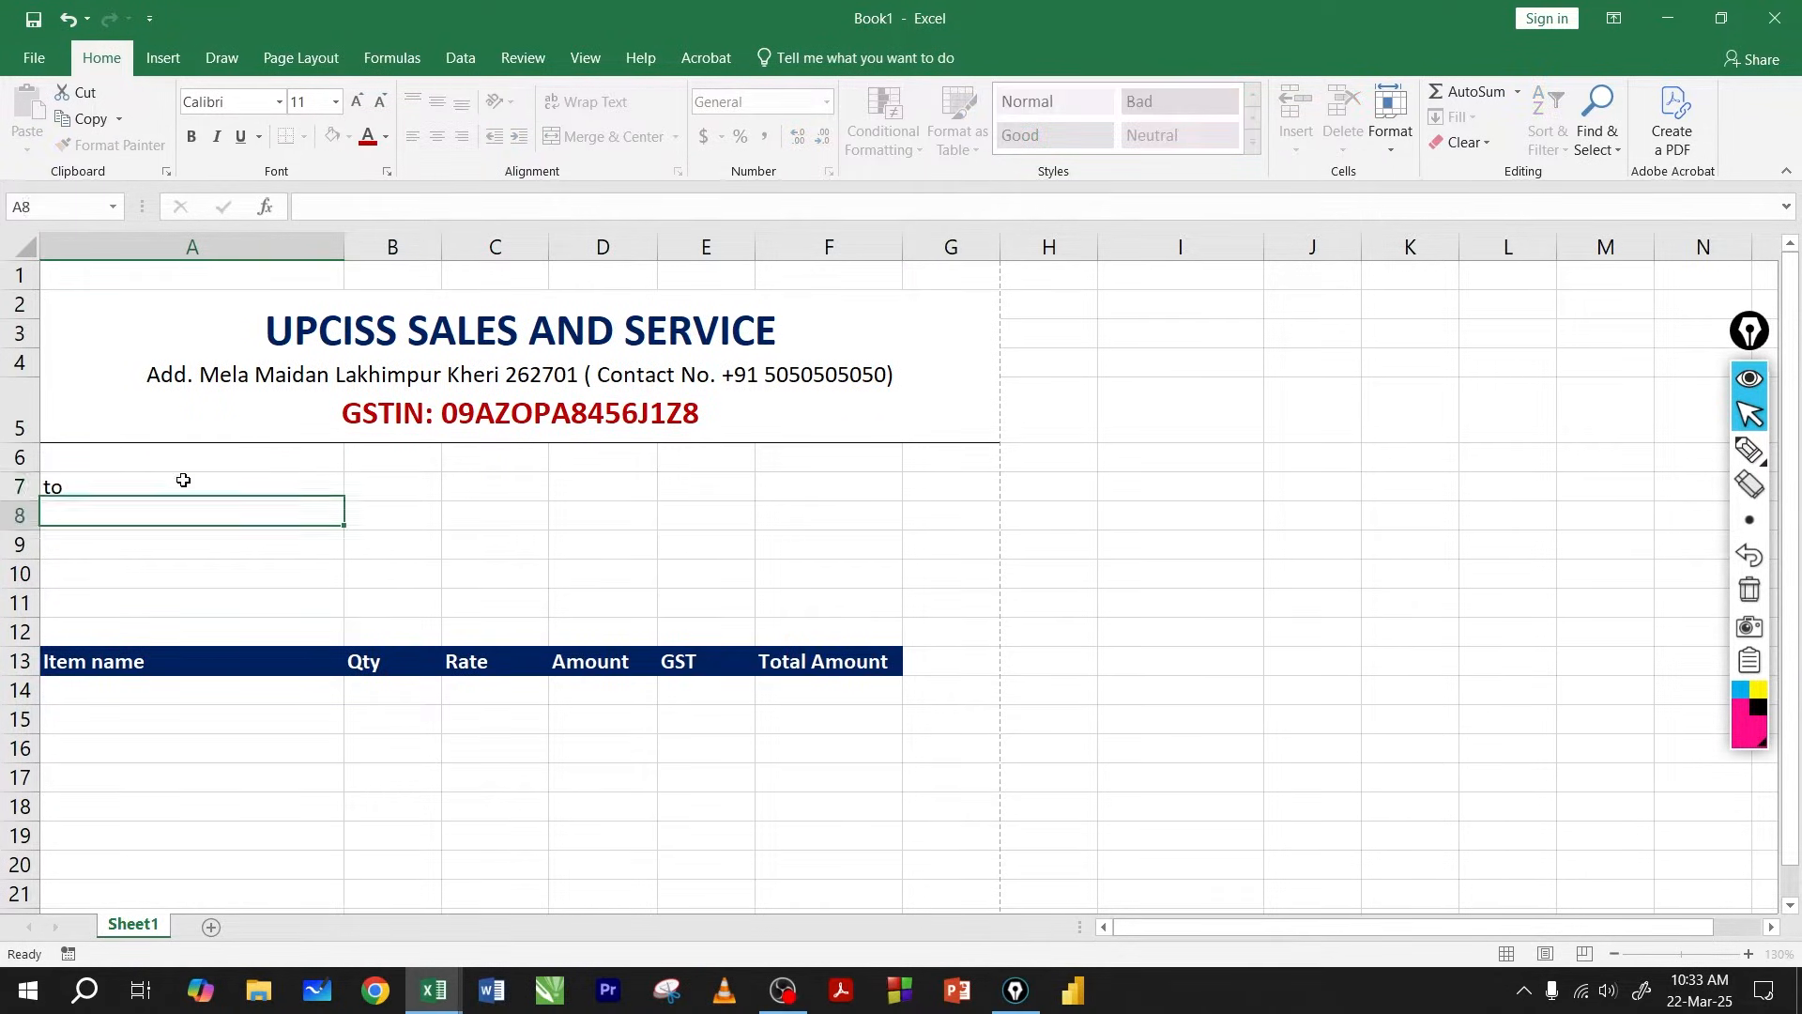
text(Jitend)
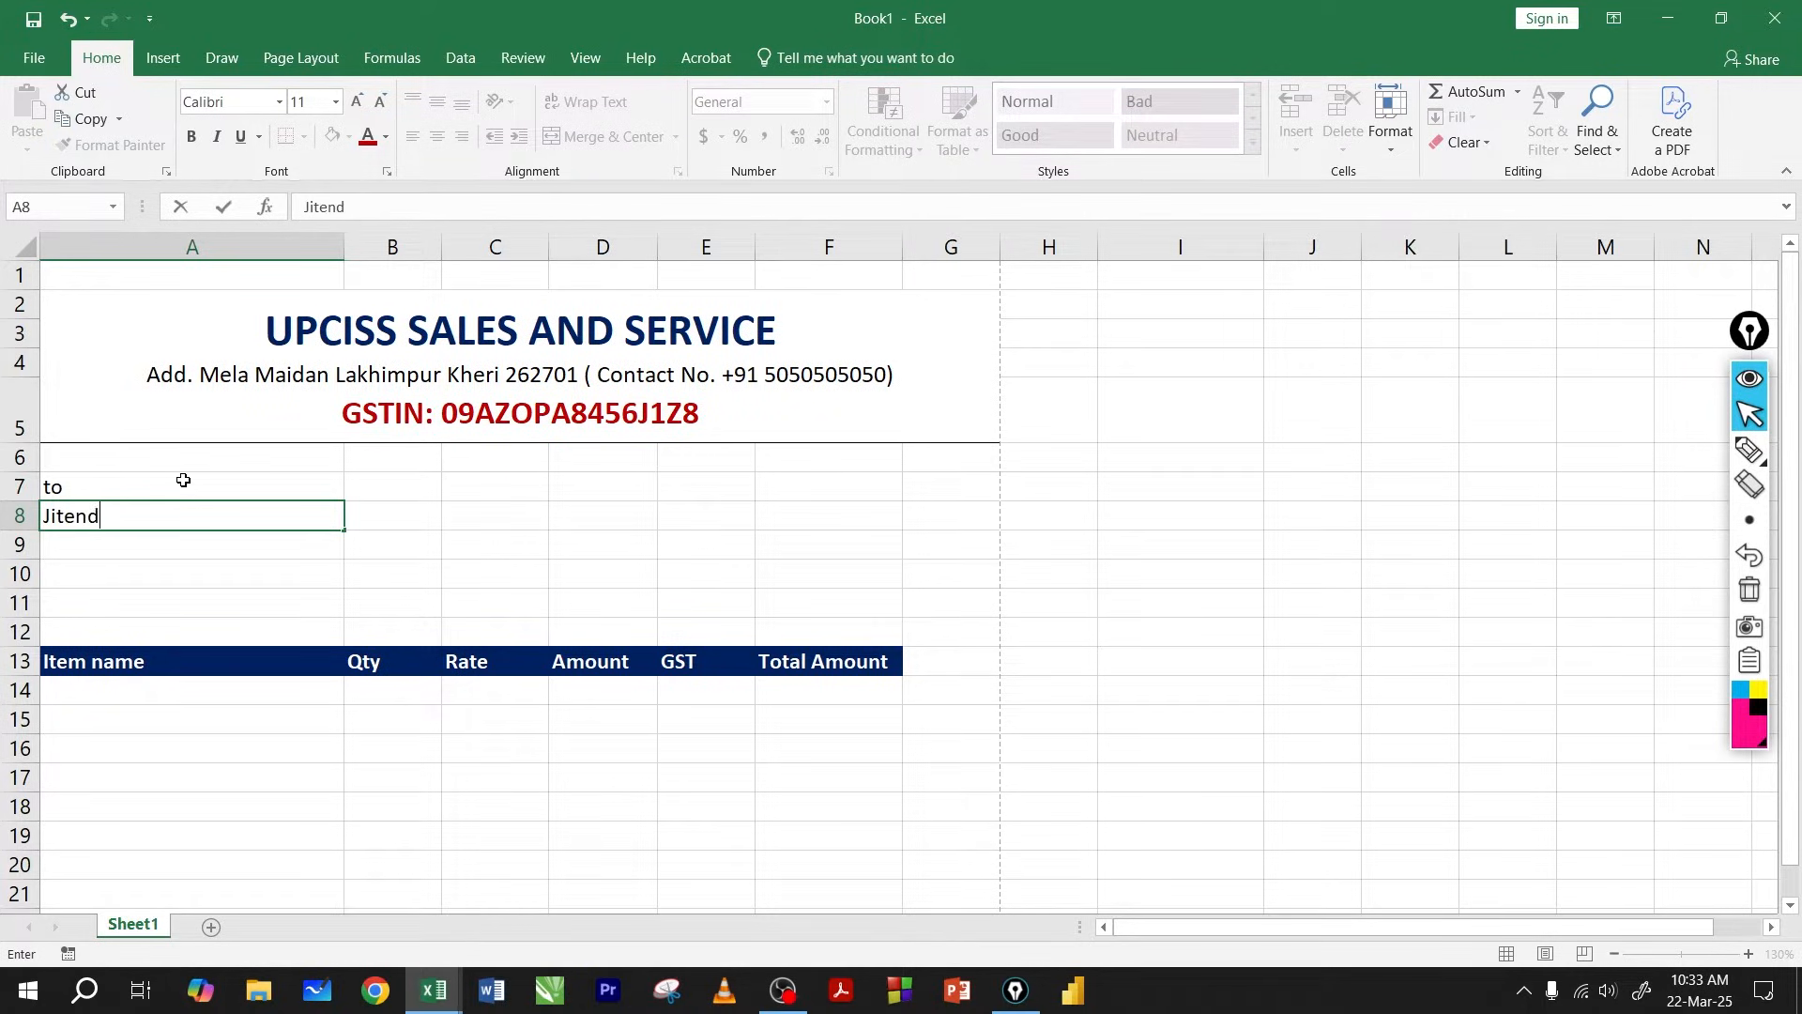
text(ra Verma)
key(Return)
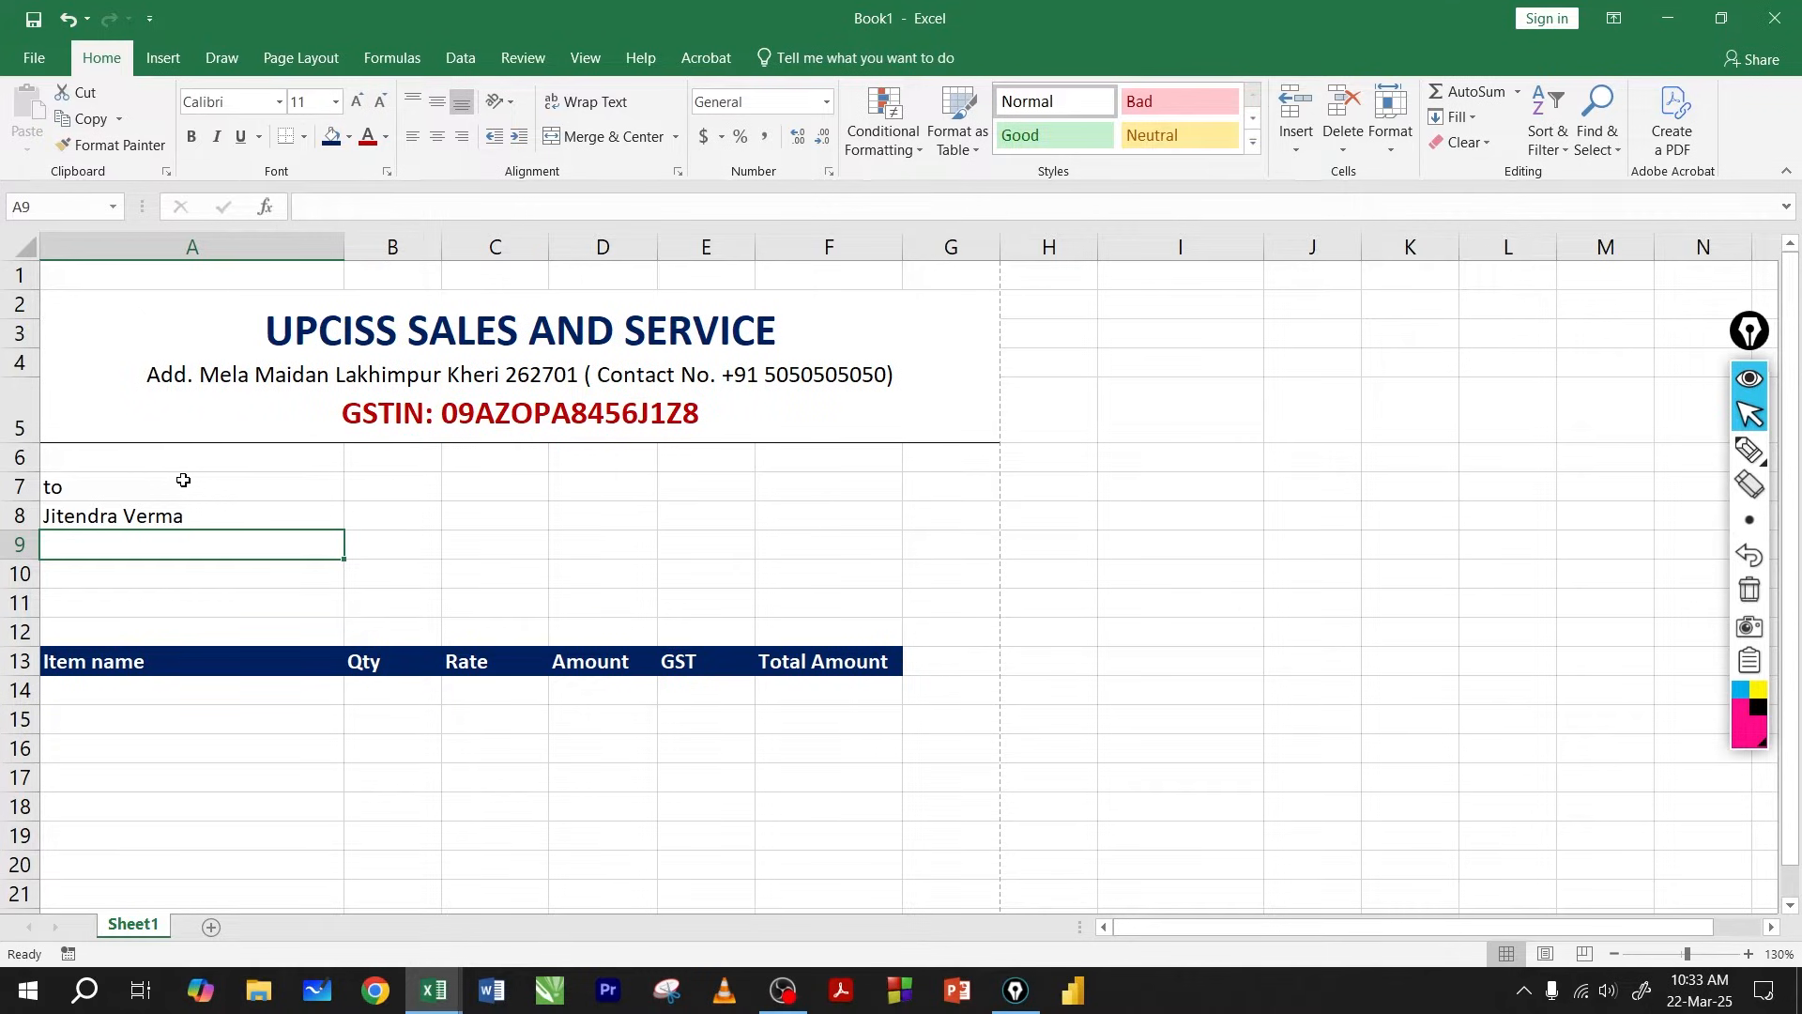
text(Lakhimpur)
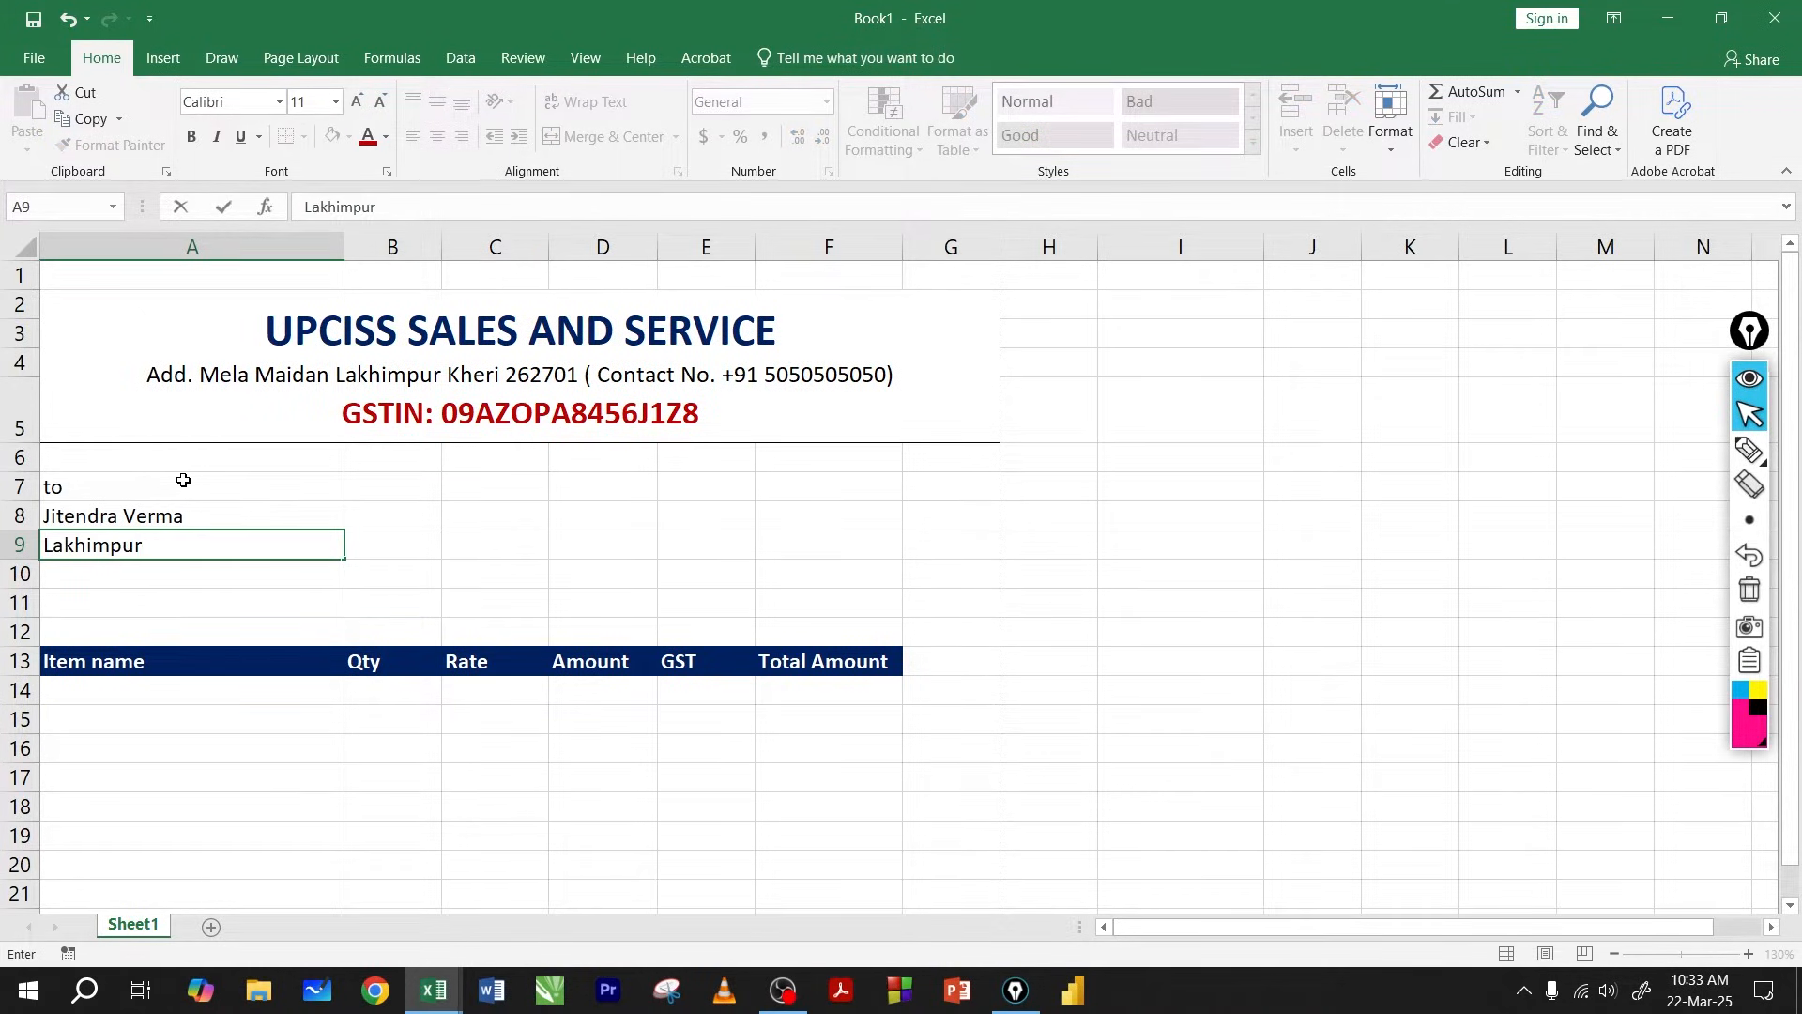
key(Return)
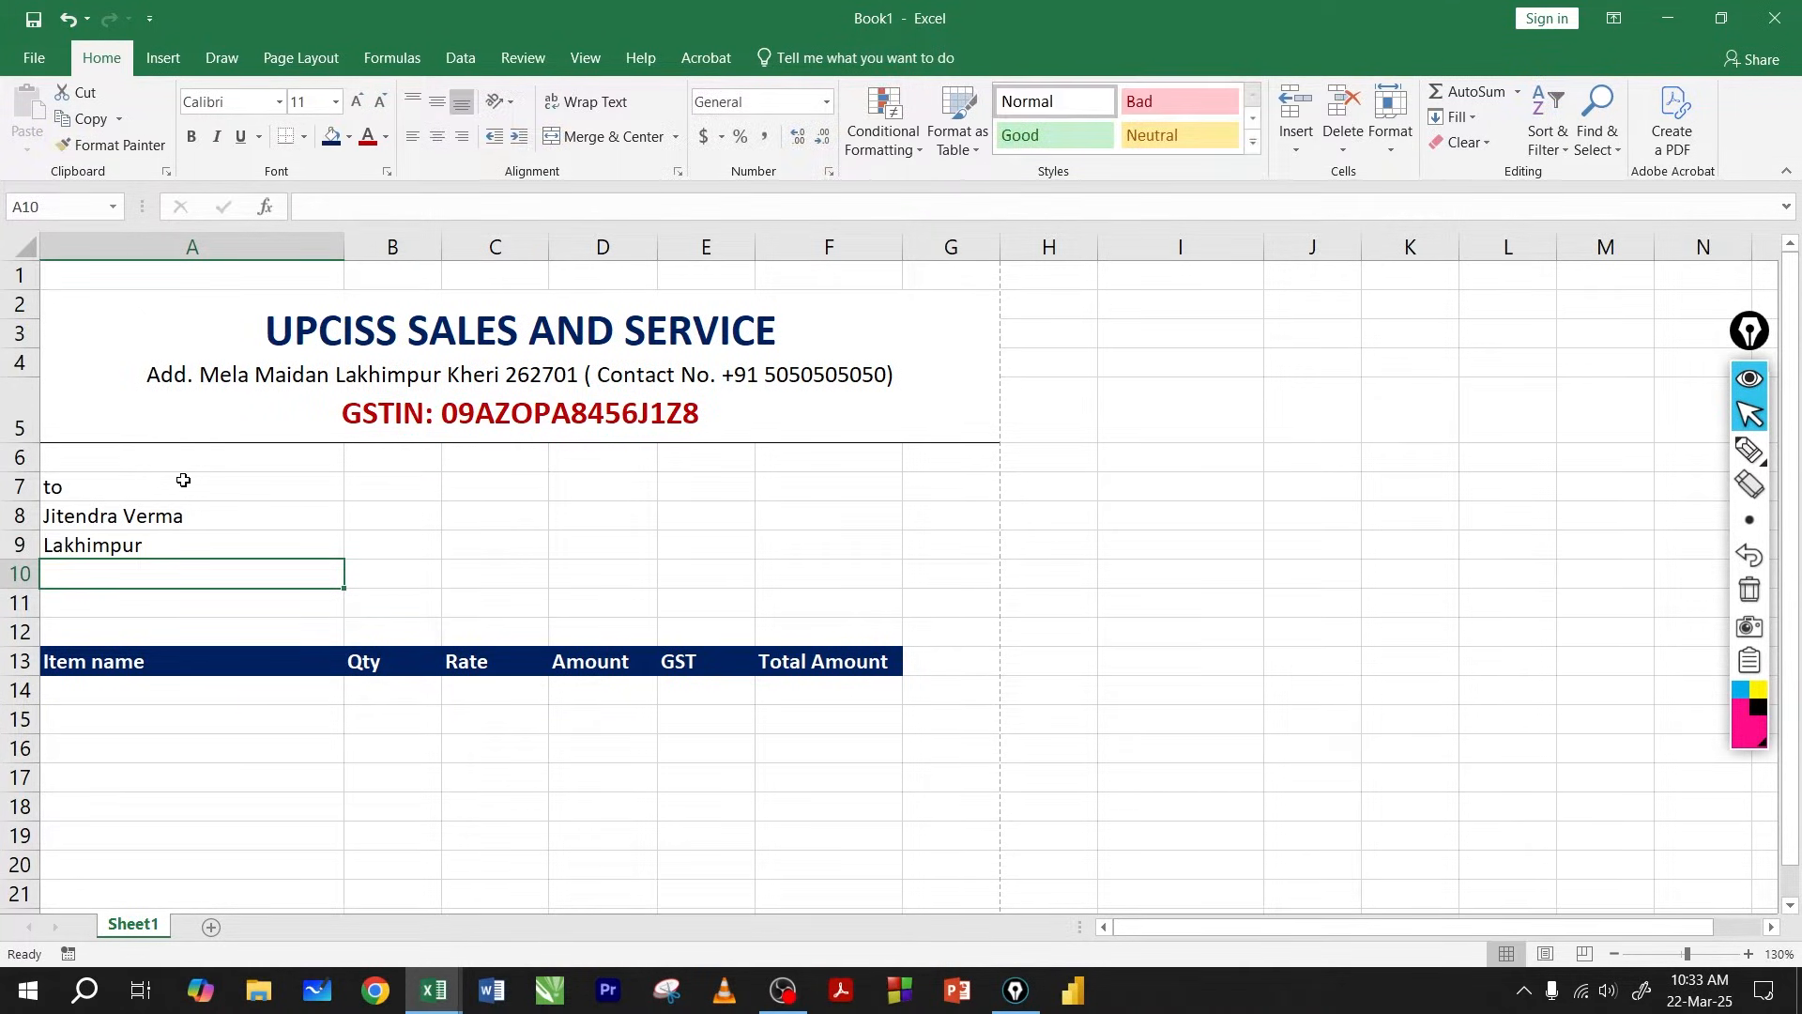
text(8554)
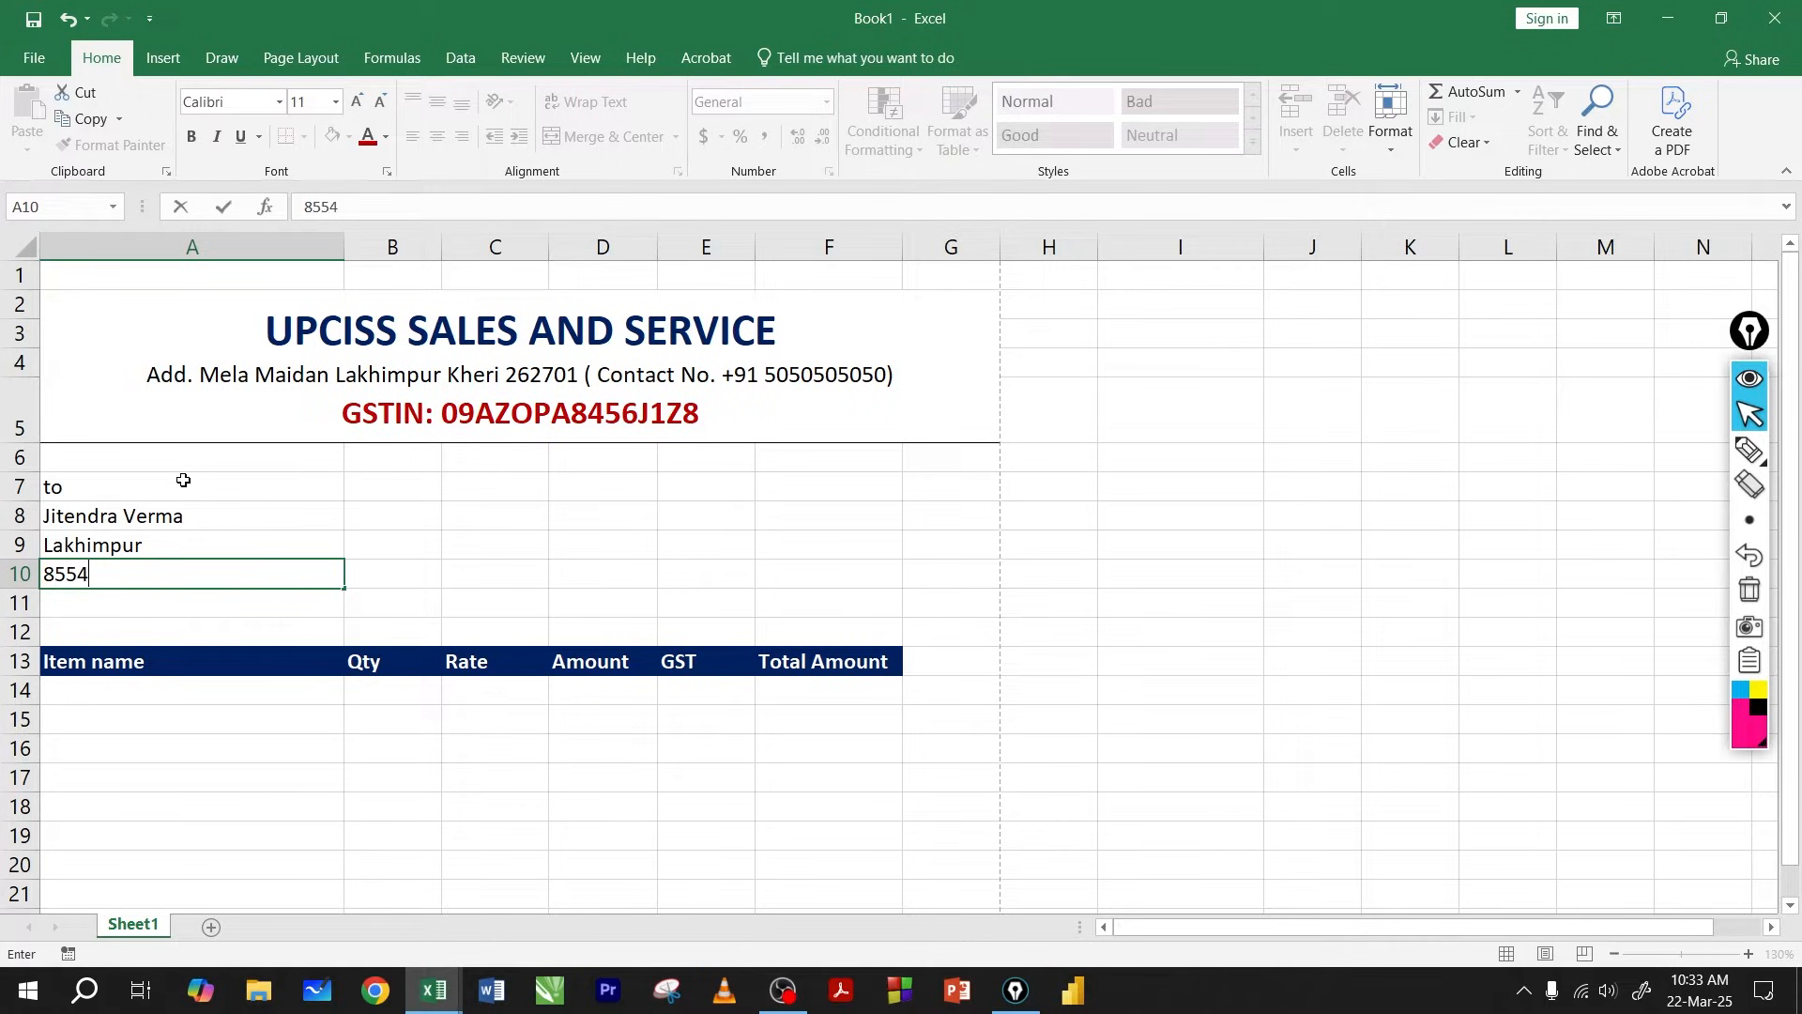
key(Tab)
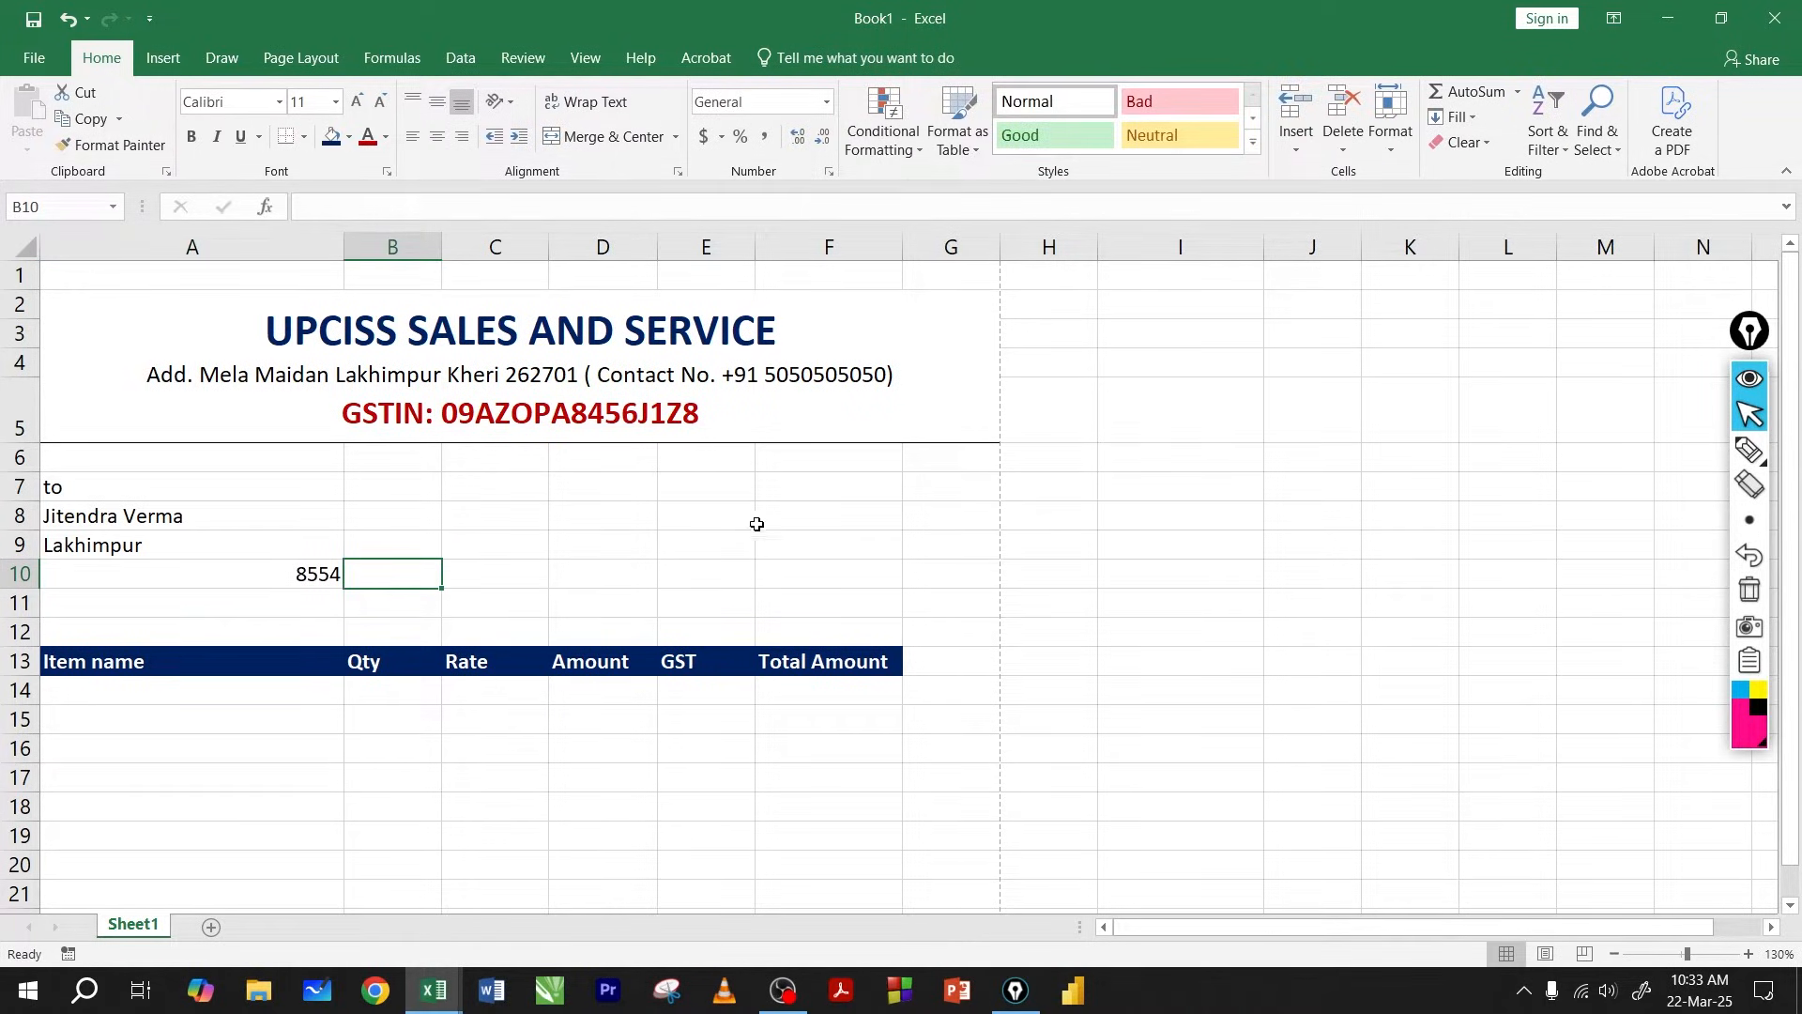
drag(718, 521, 787, 518)
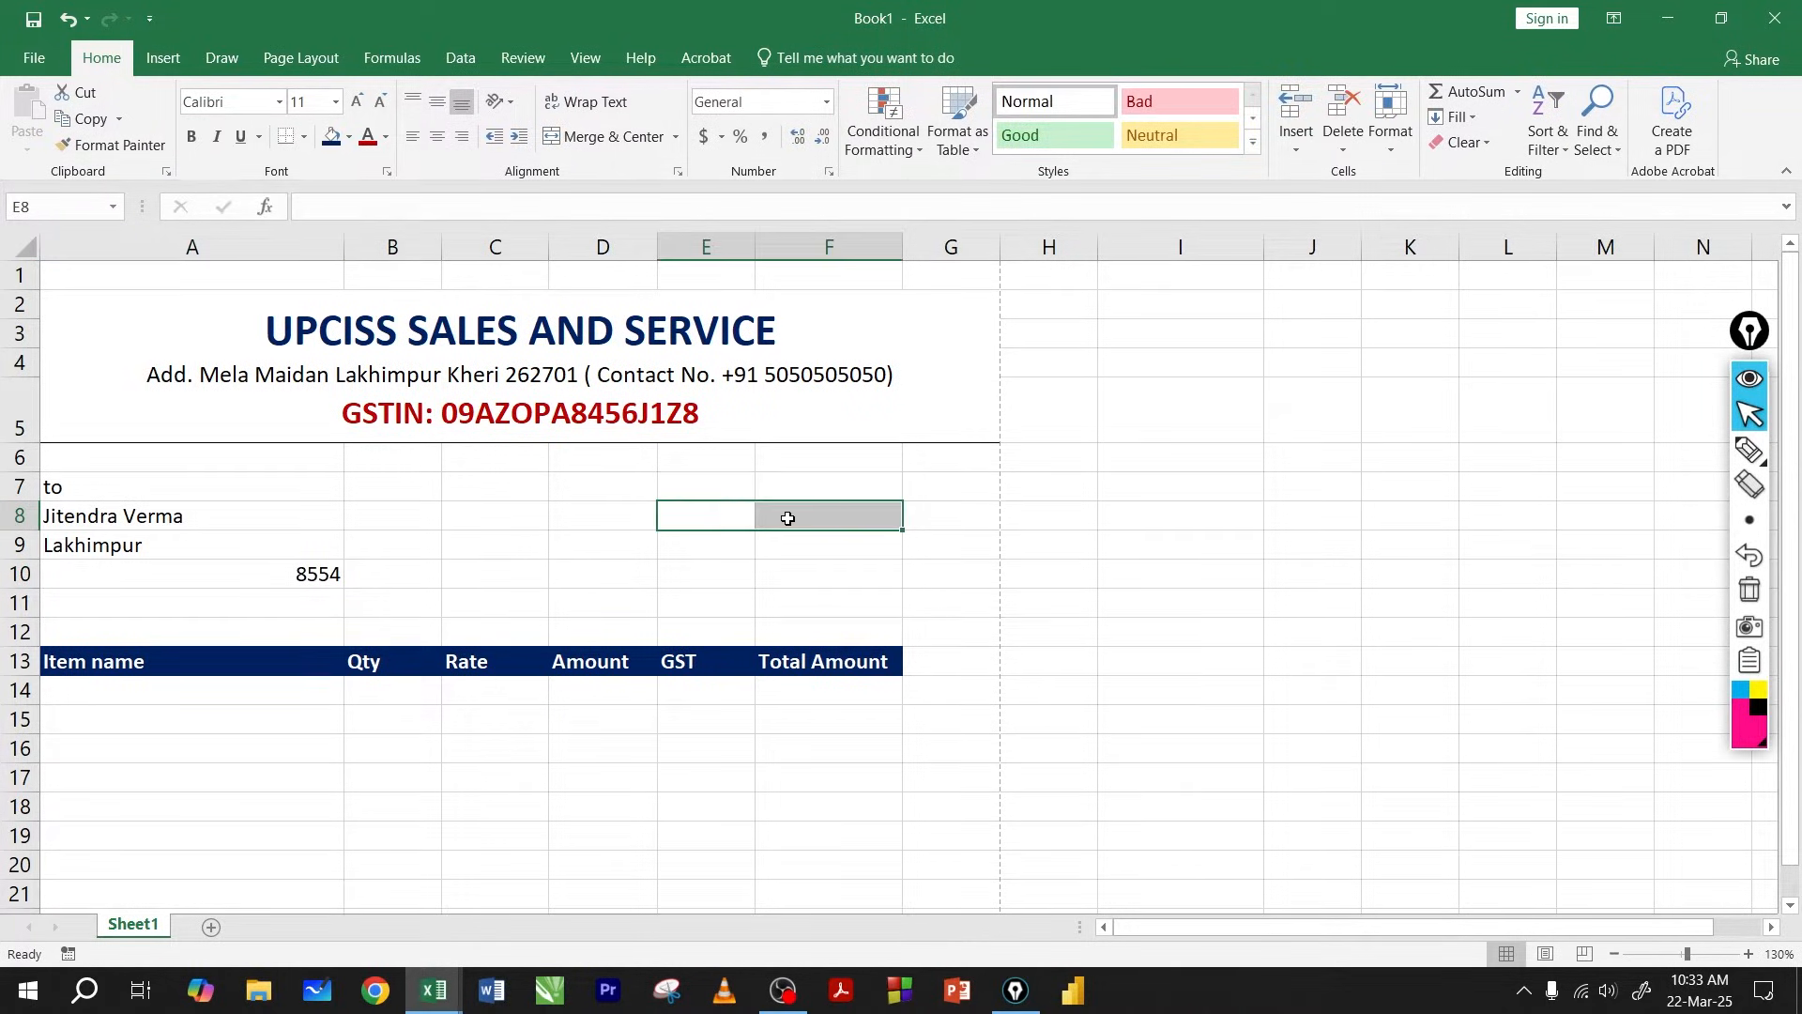
Merge and centre E8:F8, enter 'Date: 21/3/2025' there and make it bold.
click(610, 136)
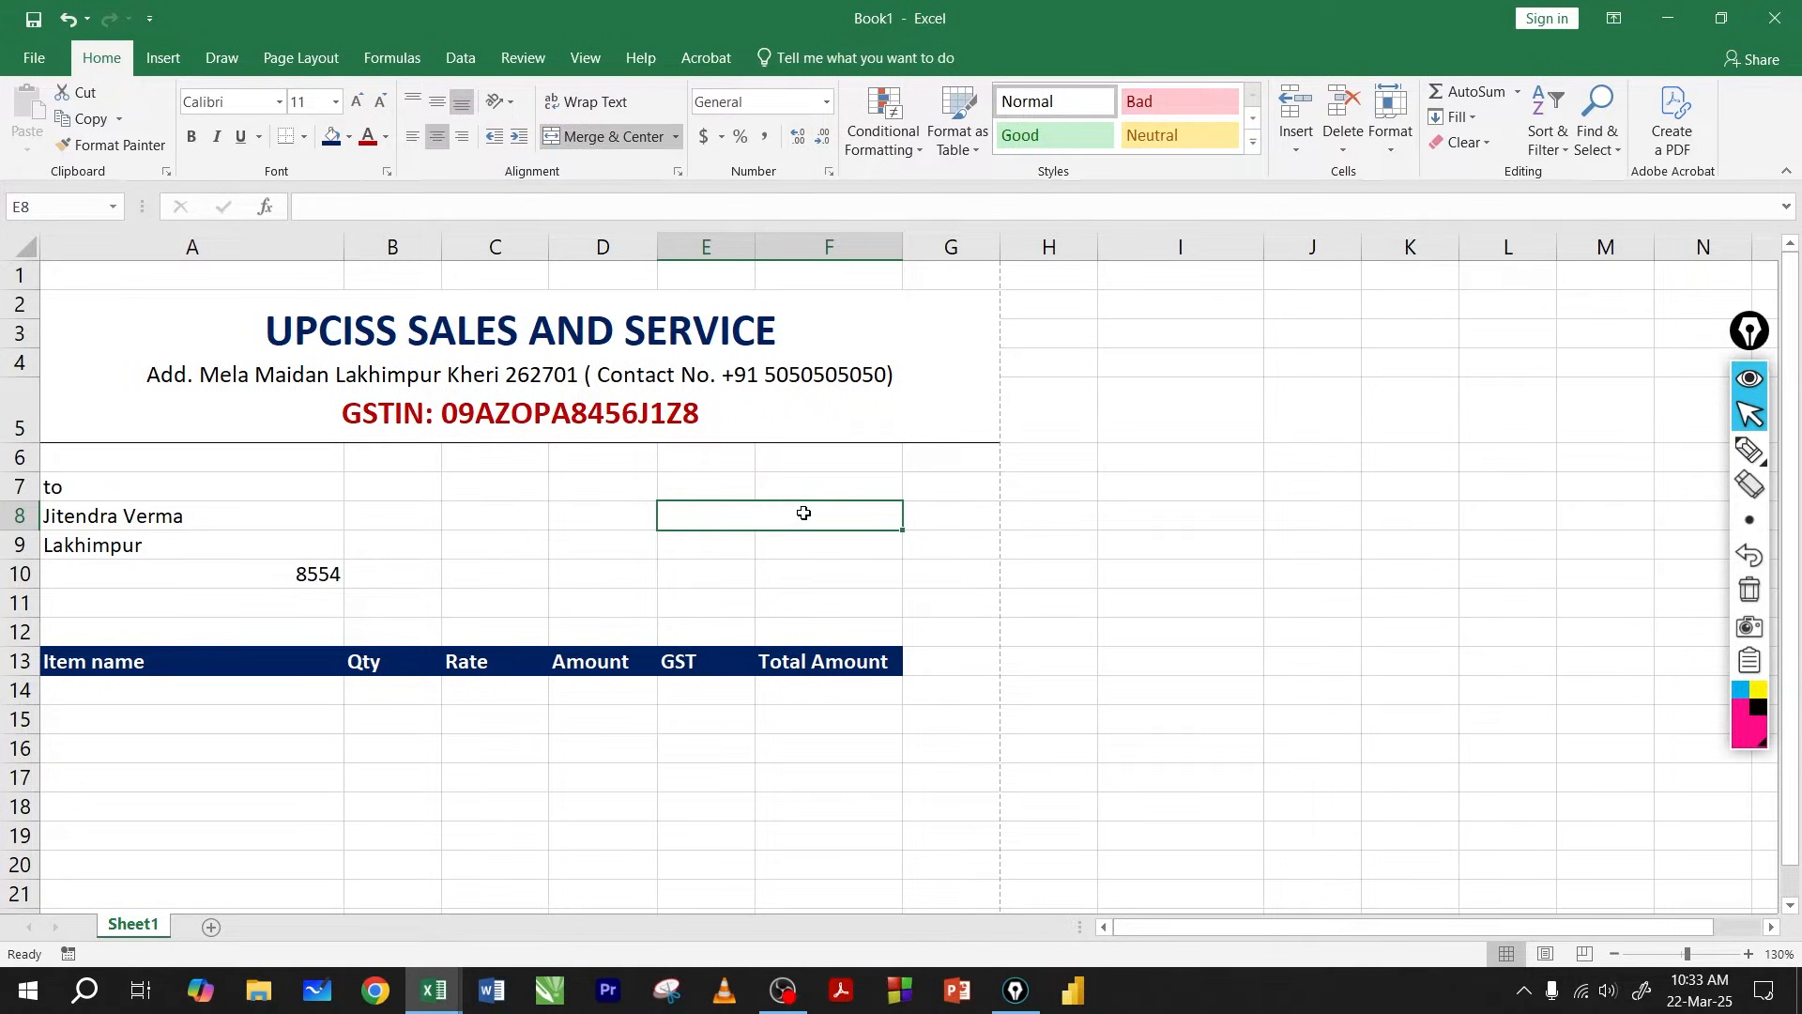
text(Date:)
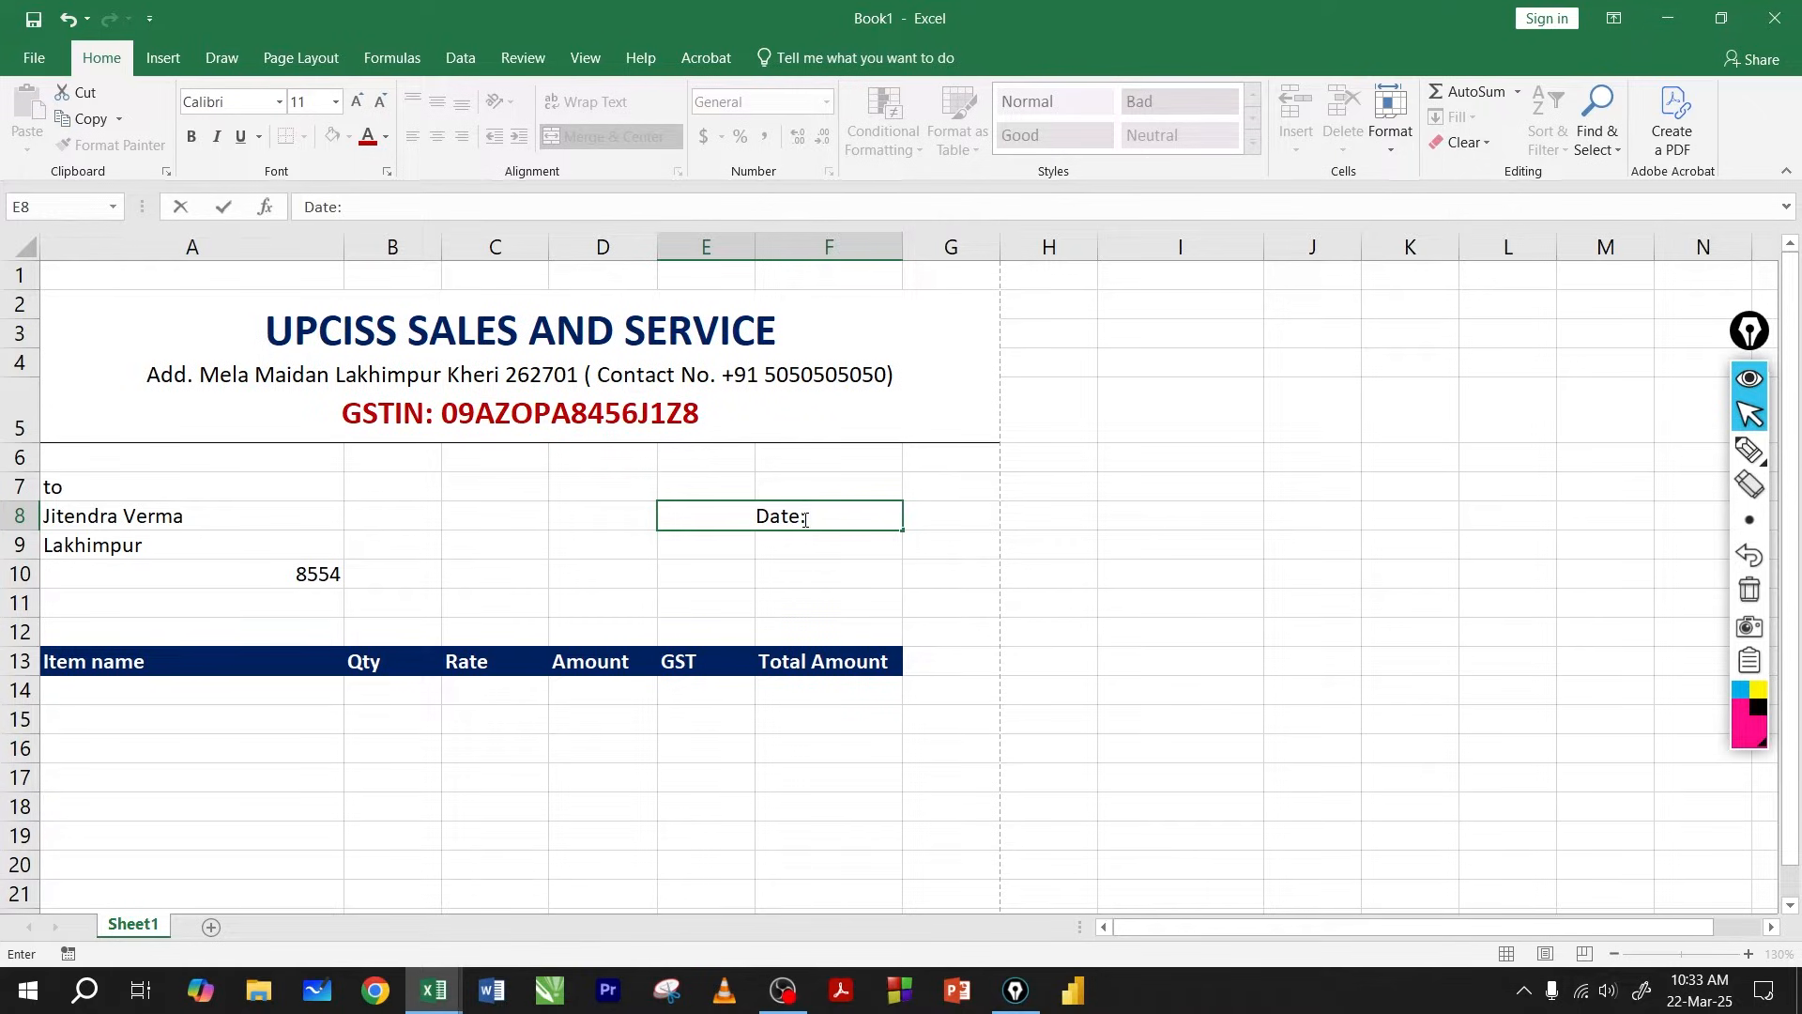
text( 21/3/2025)
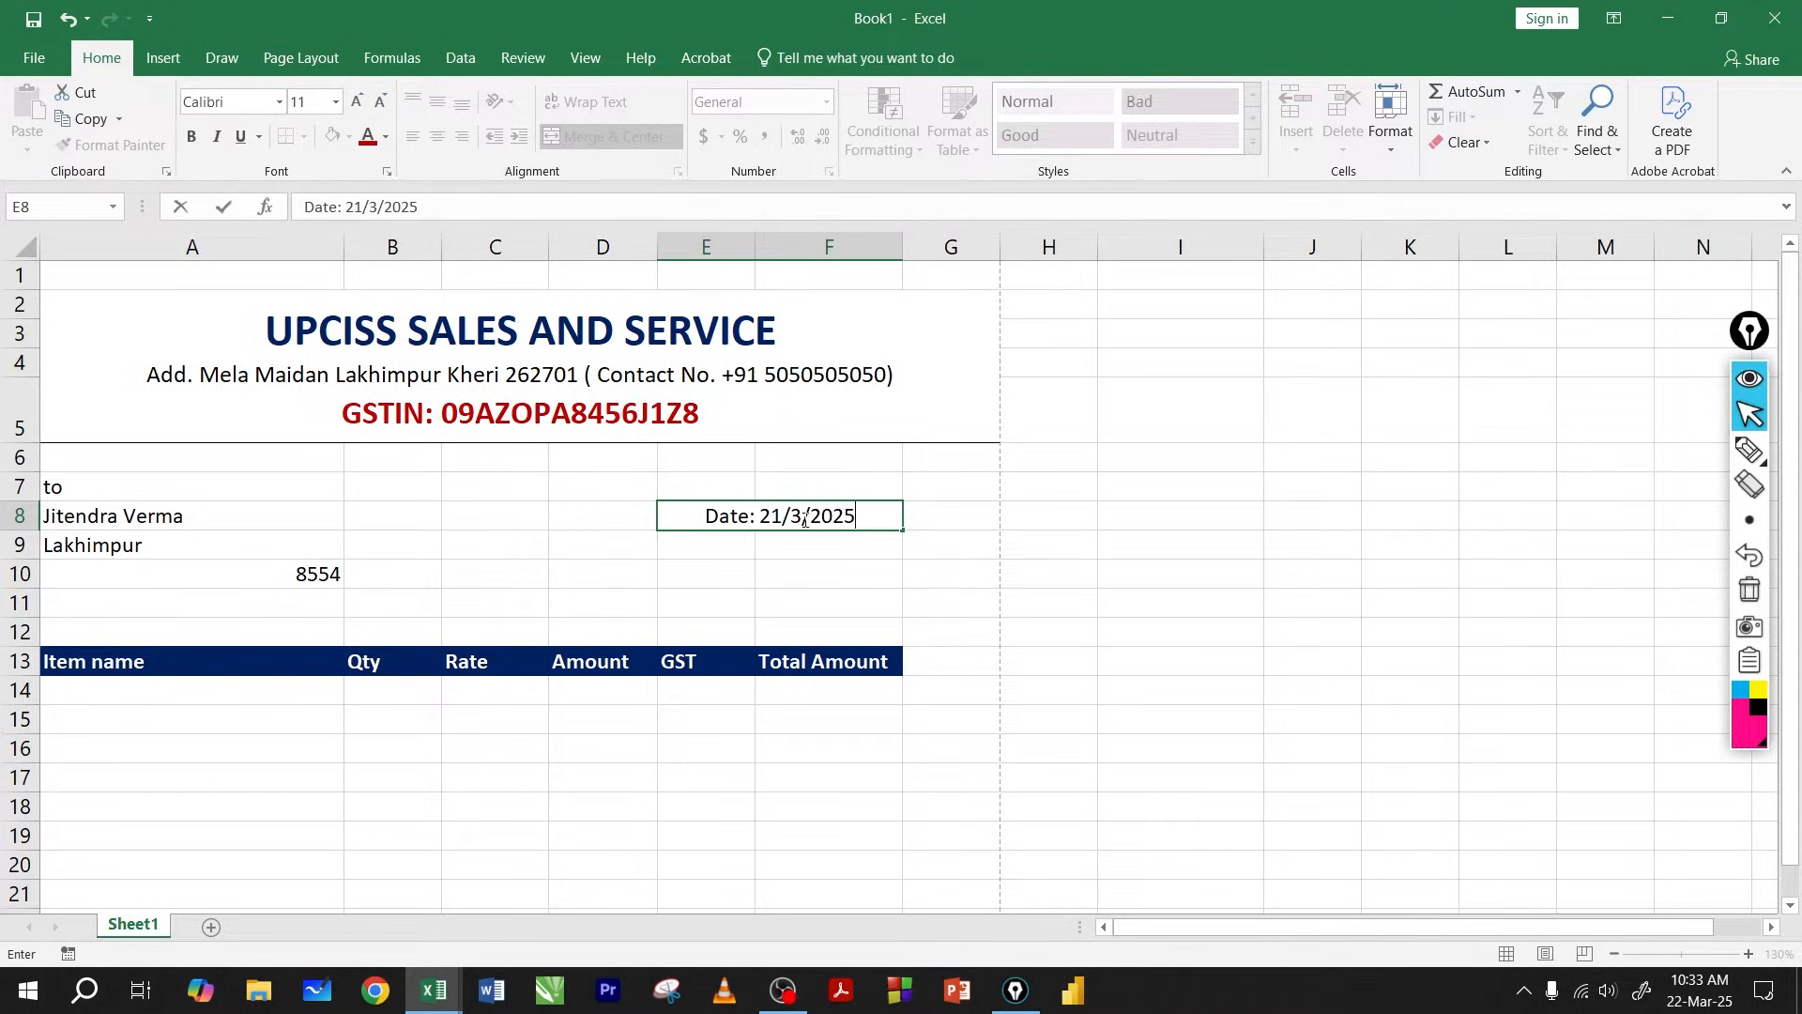
key(Return)
click(804, 518)
click(800, 550)
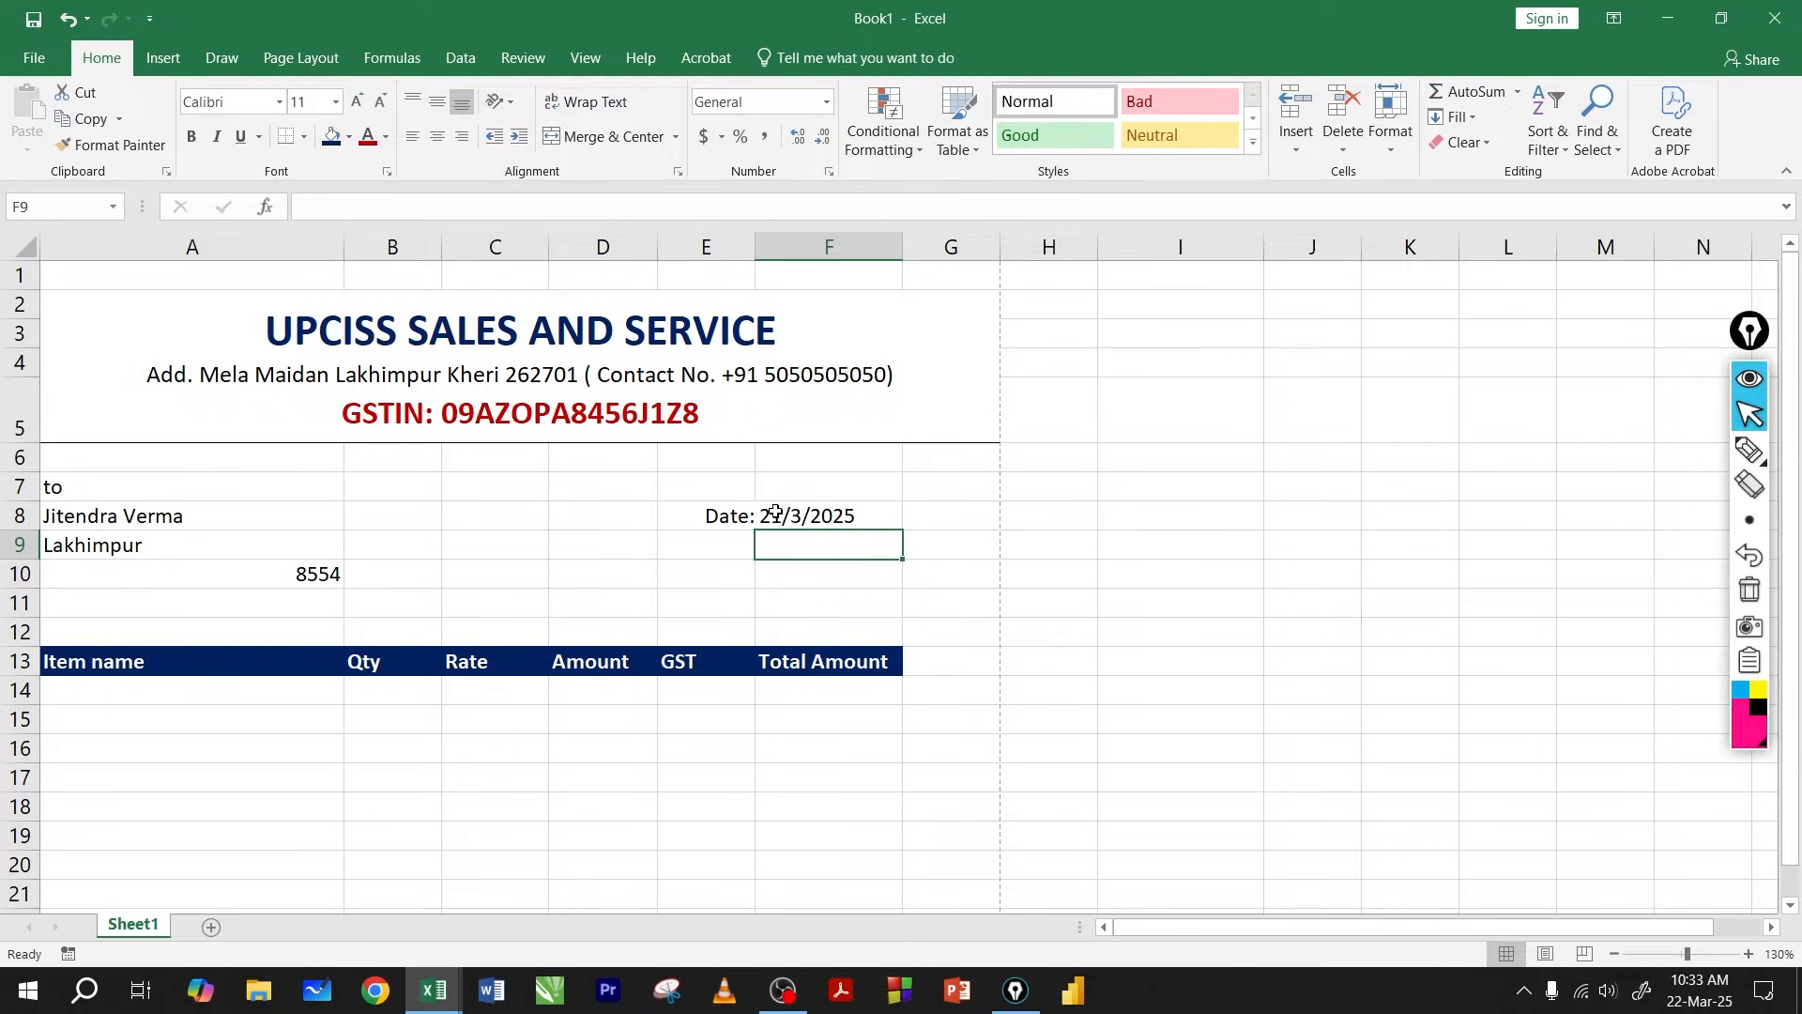
click(775, 518)
click(191, 137)
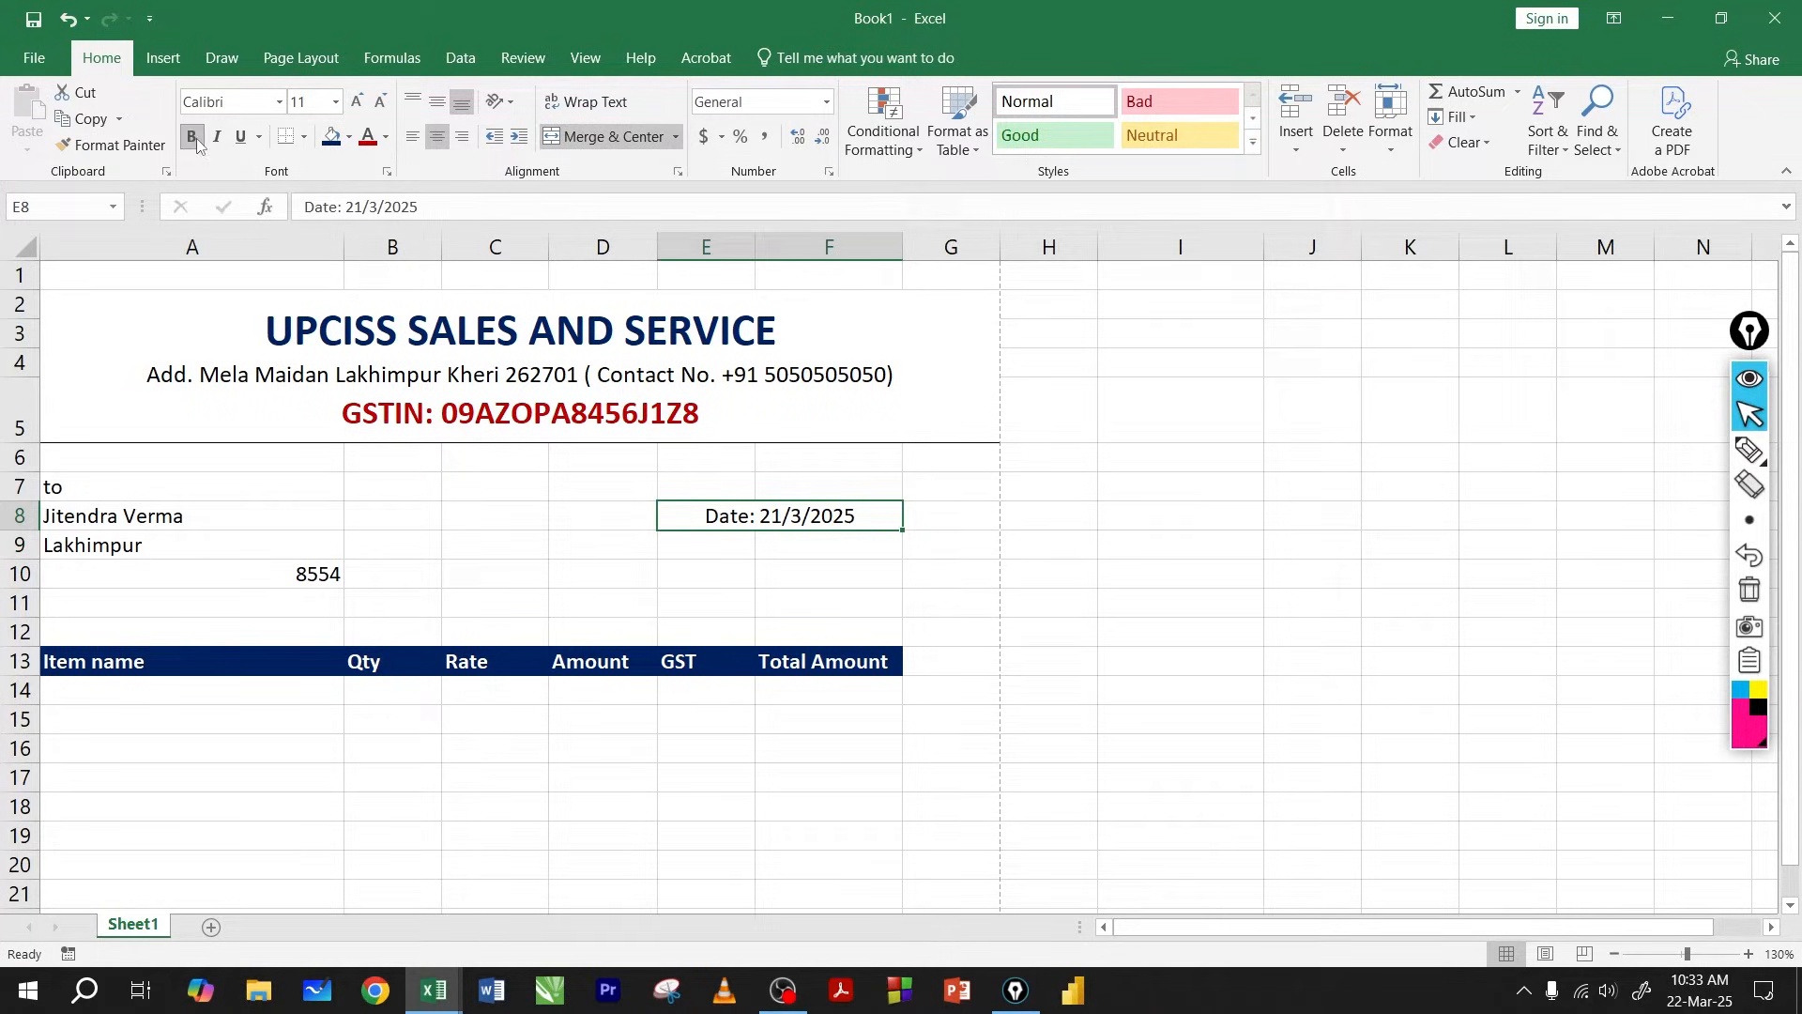
click(751, 554)
key(Up)
click(505, 607)
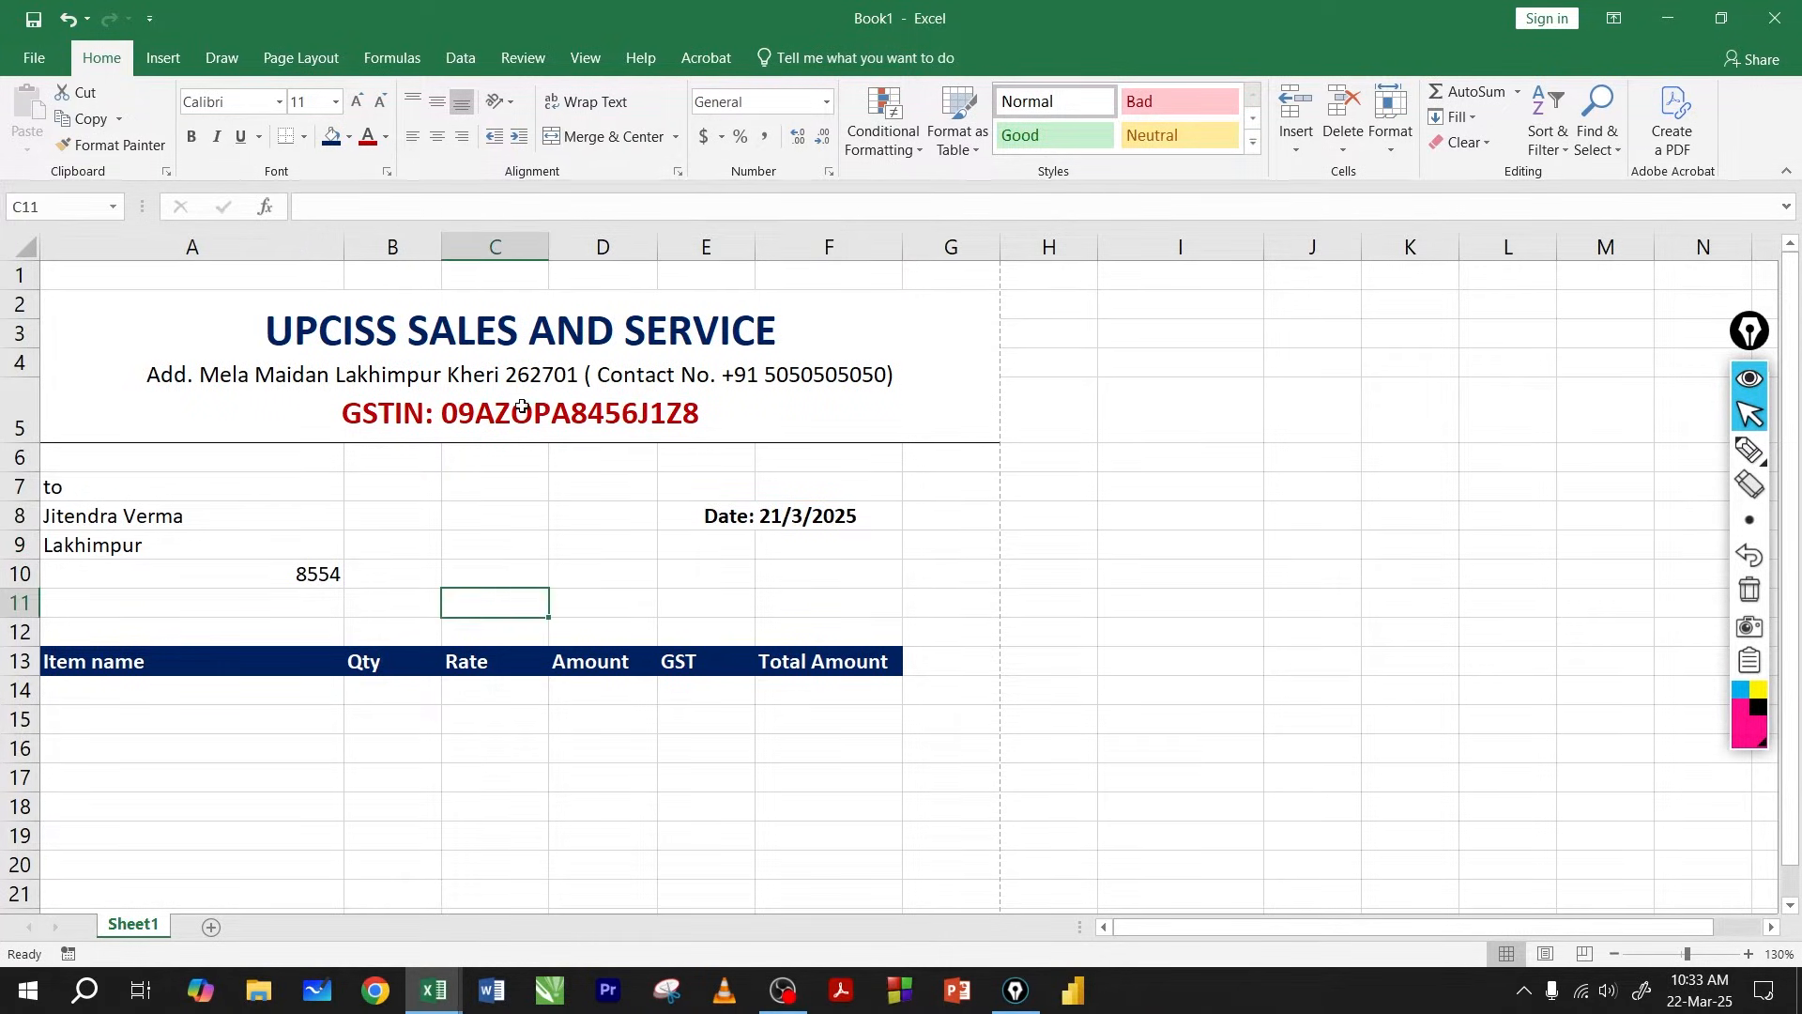
scroll(370, 674, down, 1)
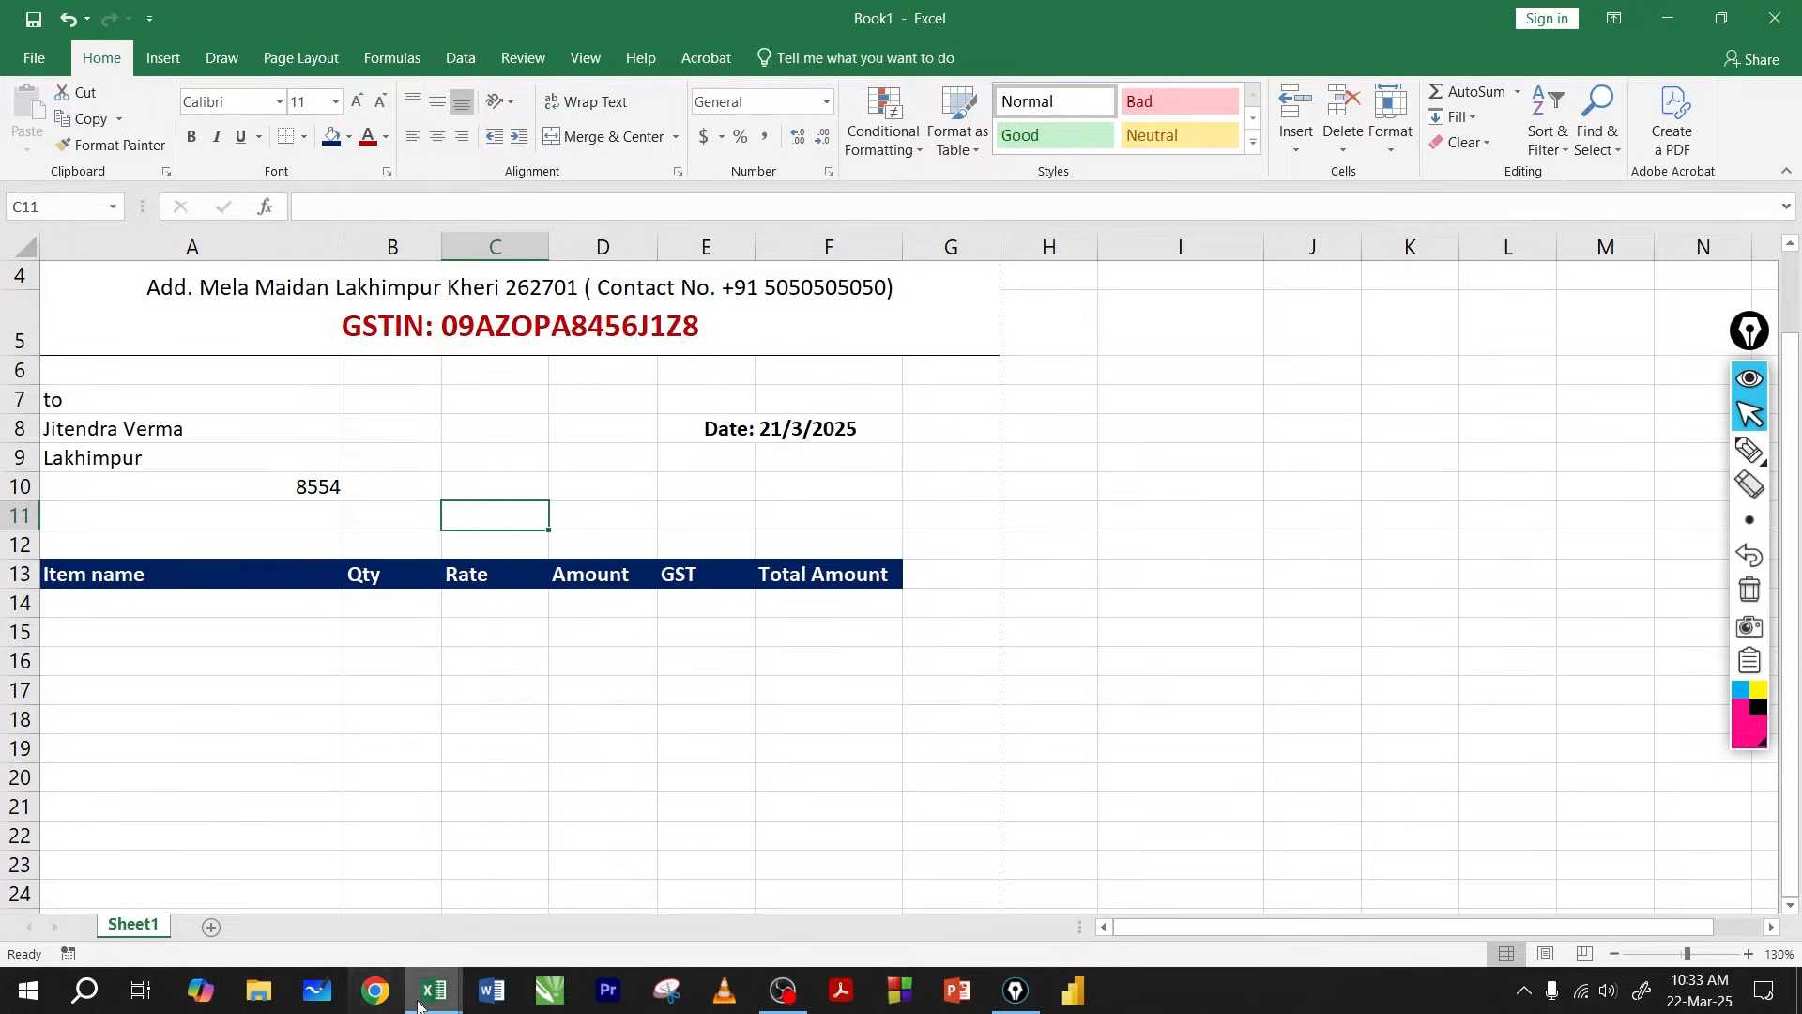
Copy the nine item descriptions from bill.xlsx.
mouse_move(420, 1005)
click(336, 903)
scroll(300, 596, down, 1)
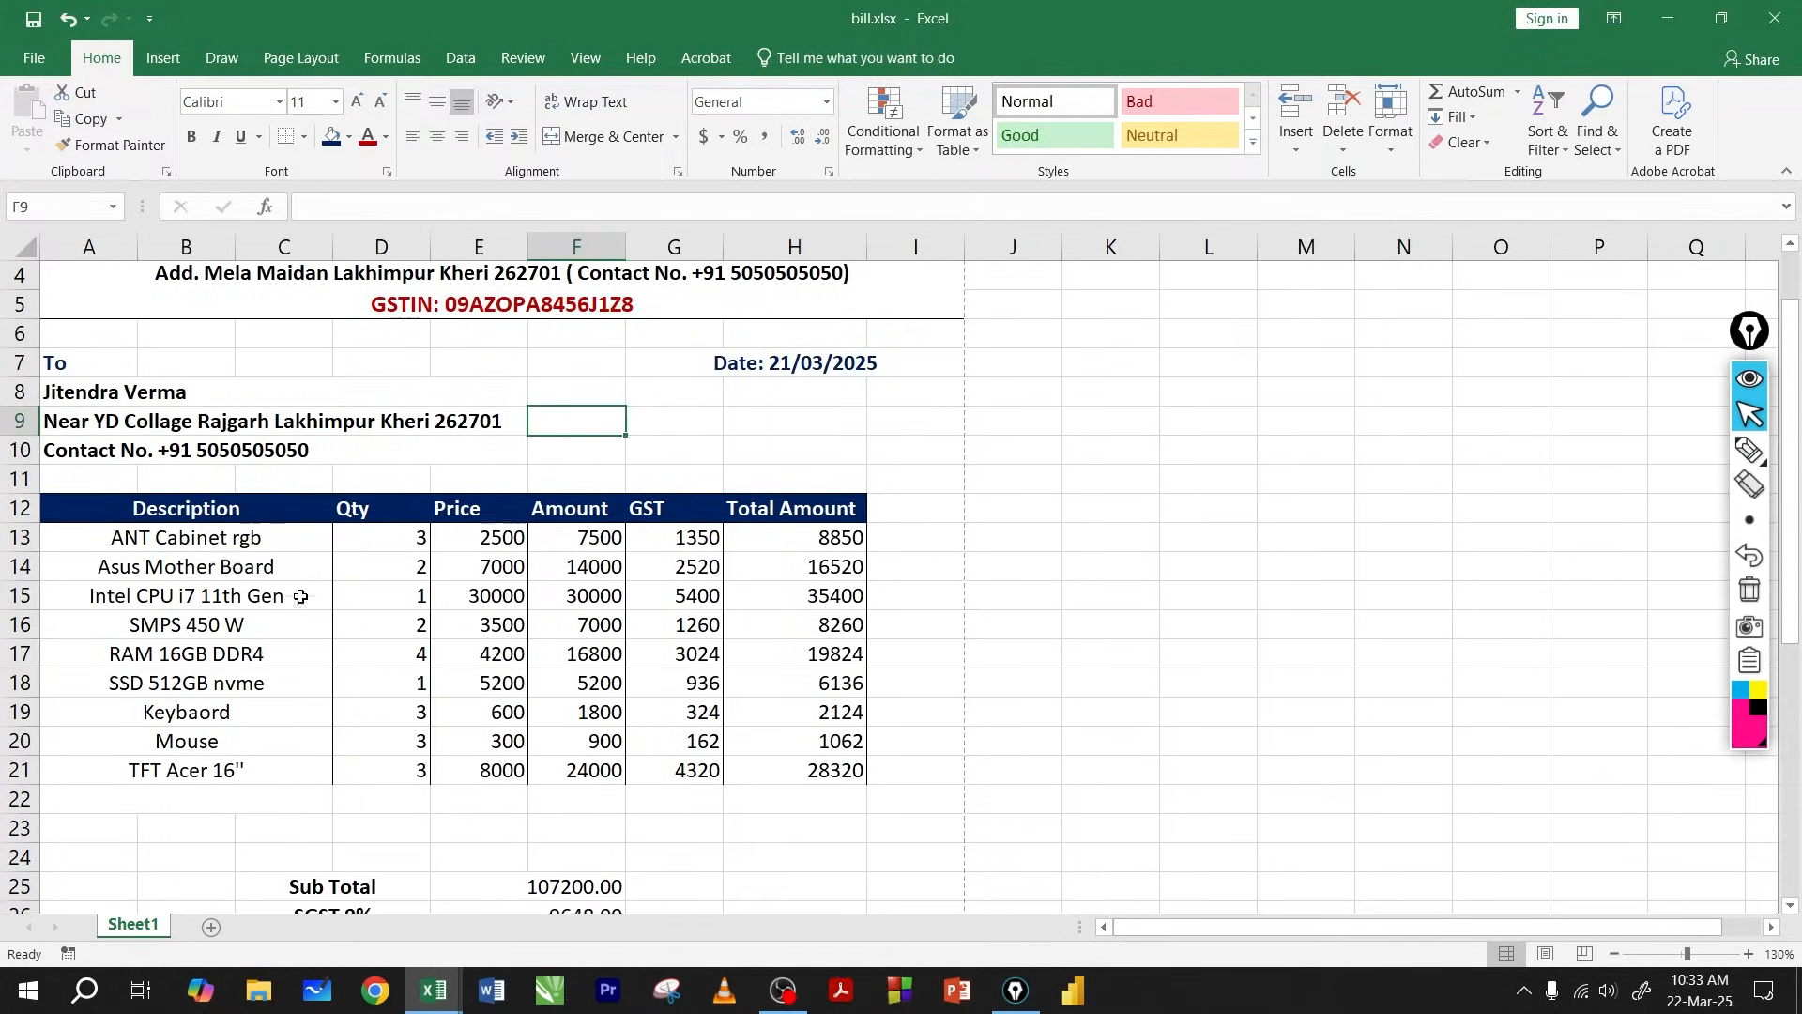
drag(214, 542, 214, 769)
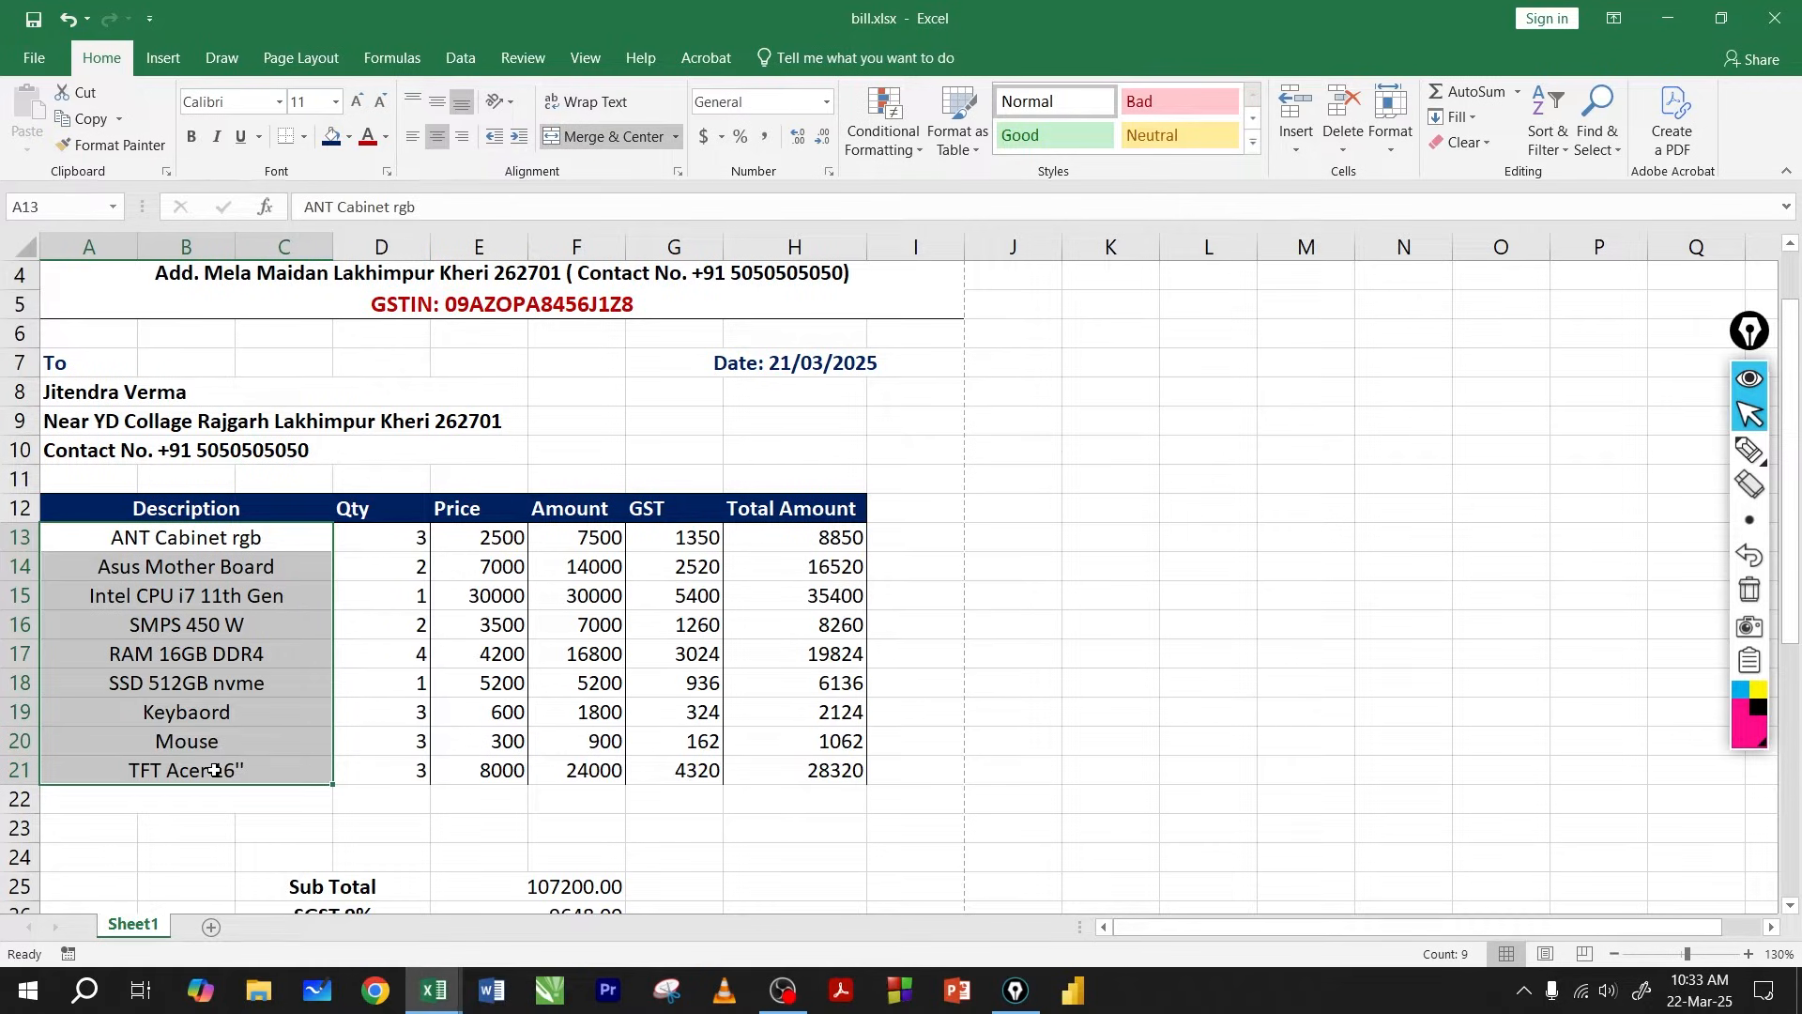
drag(214, 542, 211, 764)
key(ctrl+c)
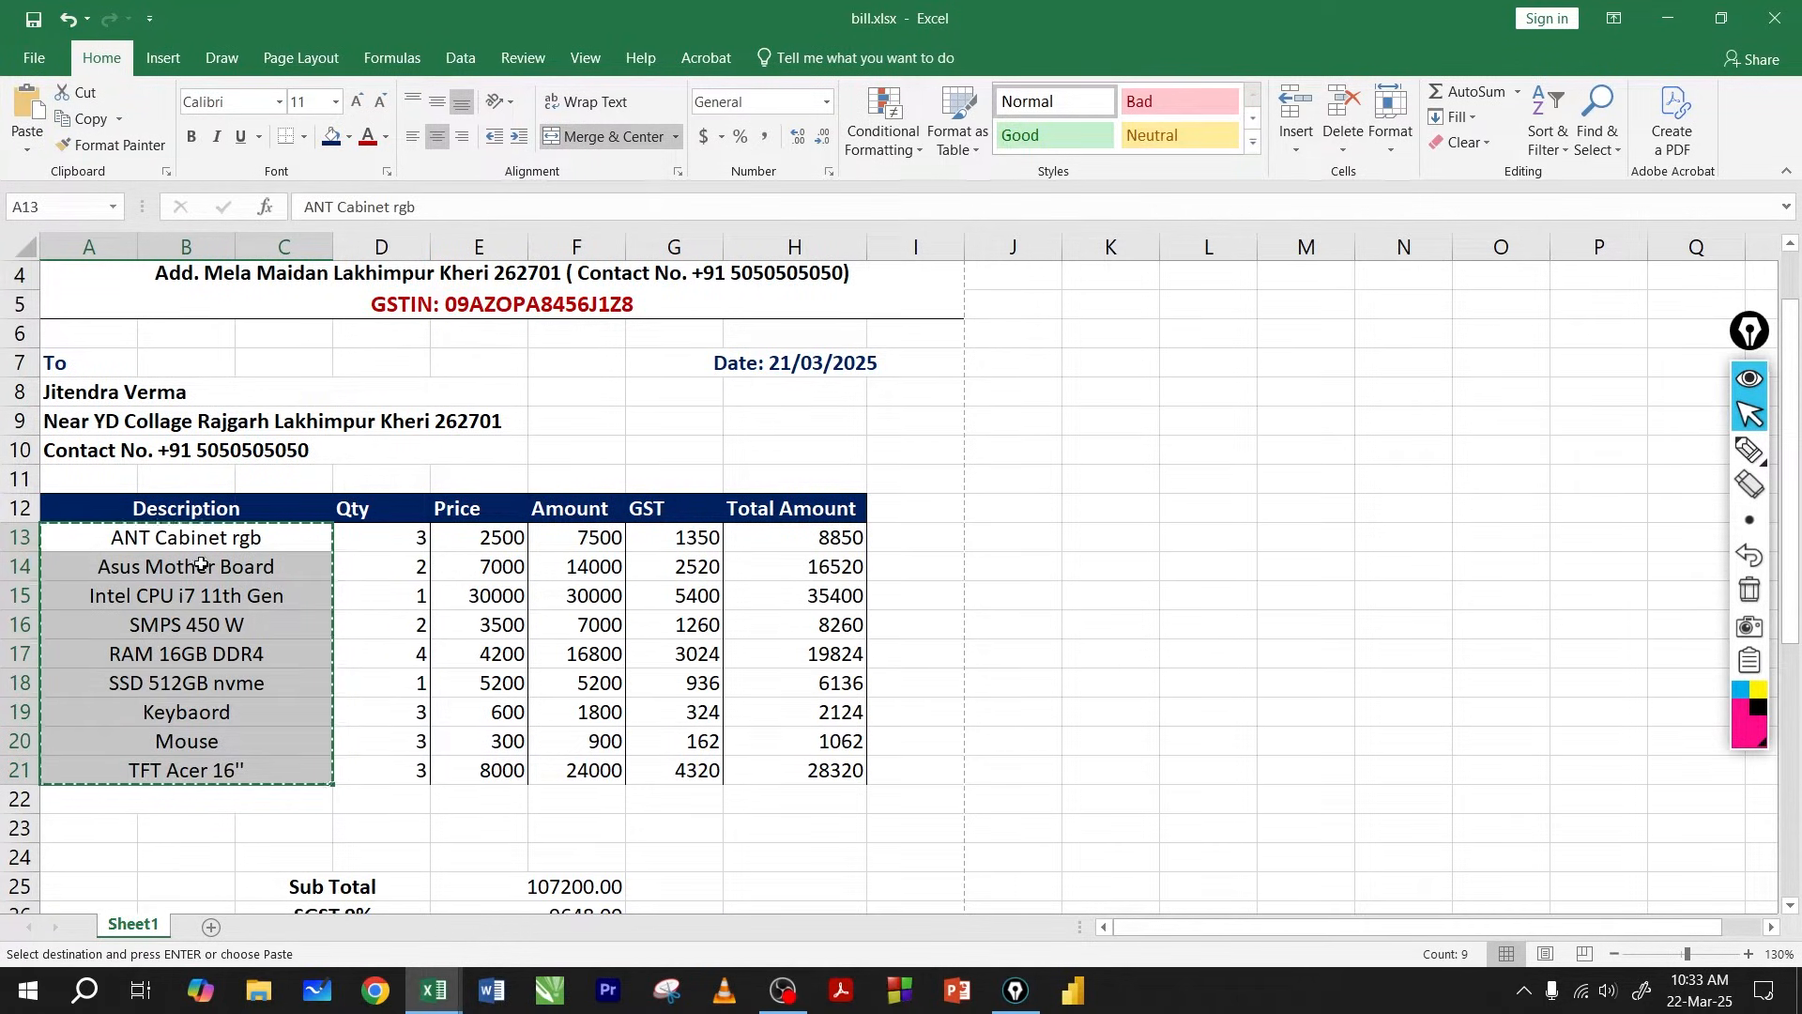
Paste the item names into Book1 from A14, under the Item name header.
mouse_move(433, 990)
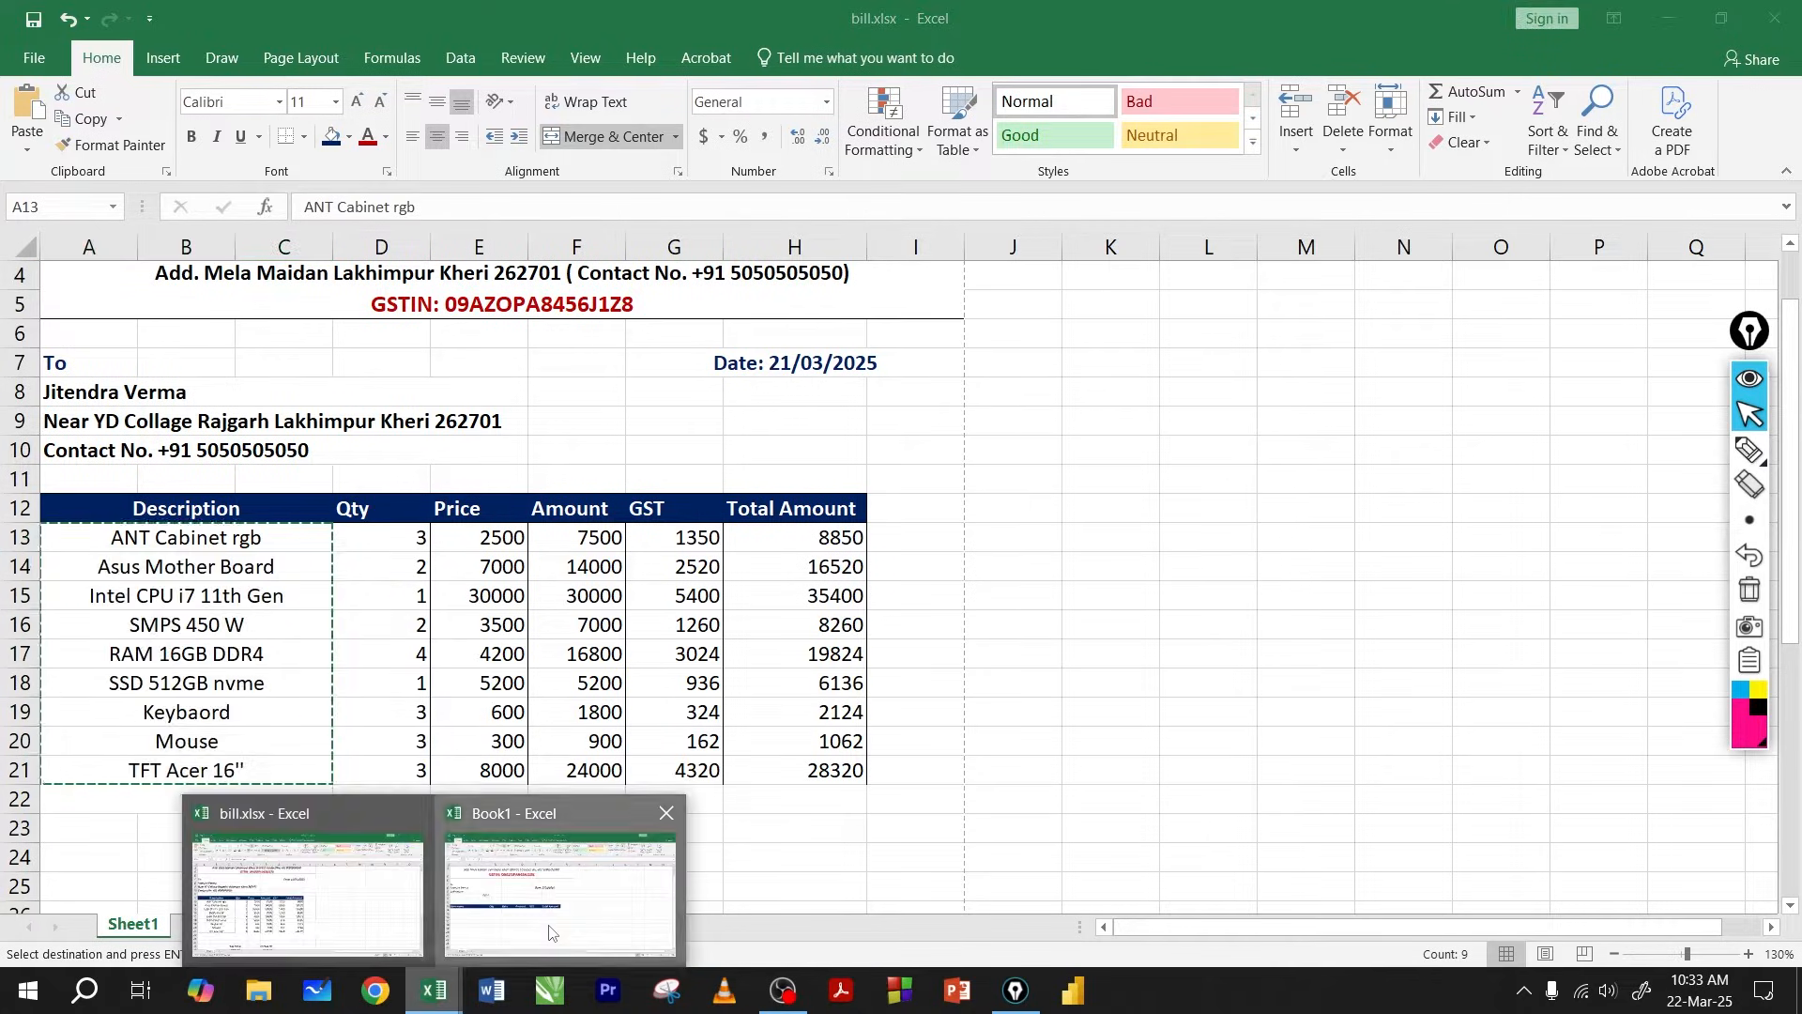
click(511, 826)
click(197, 611)
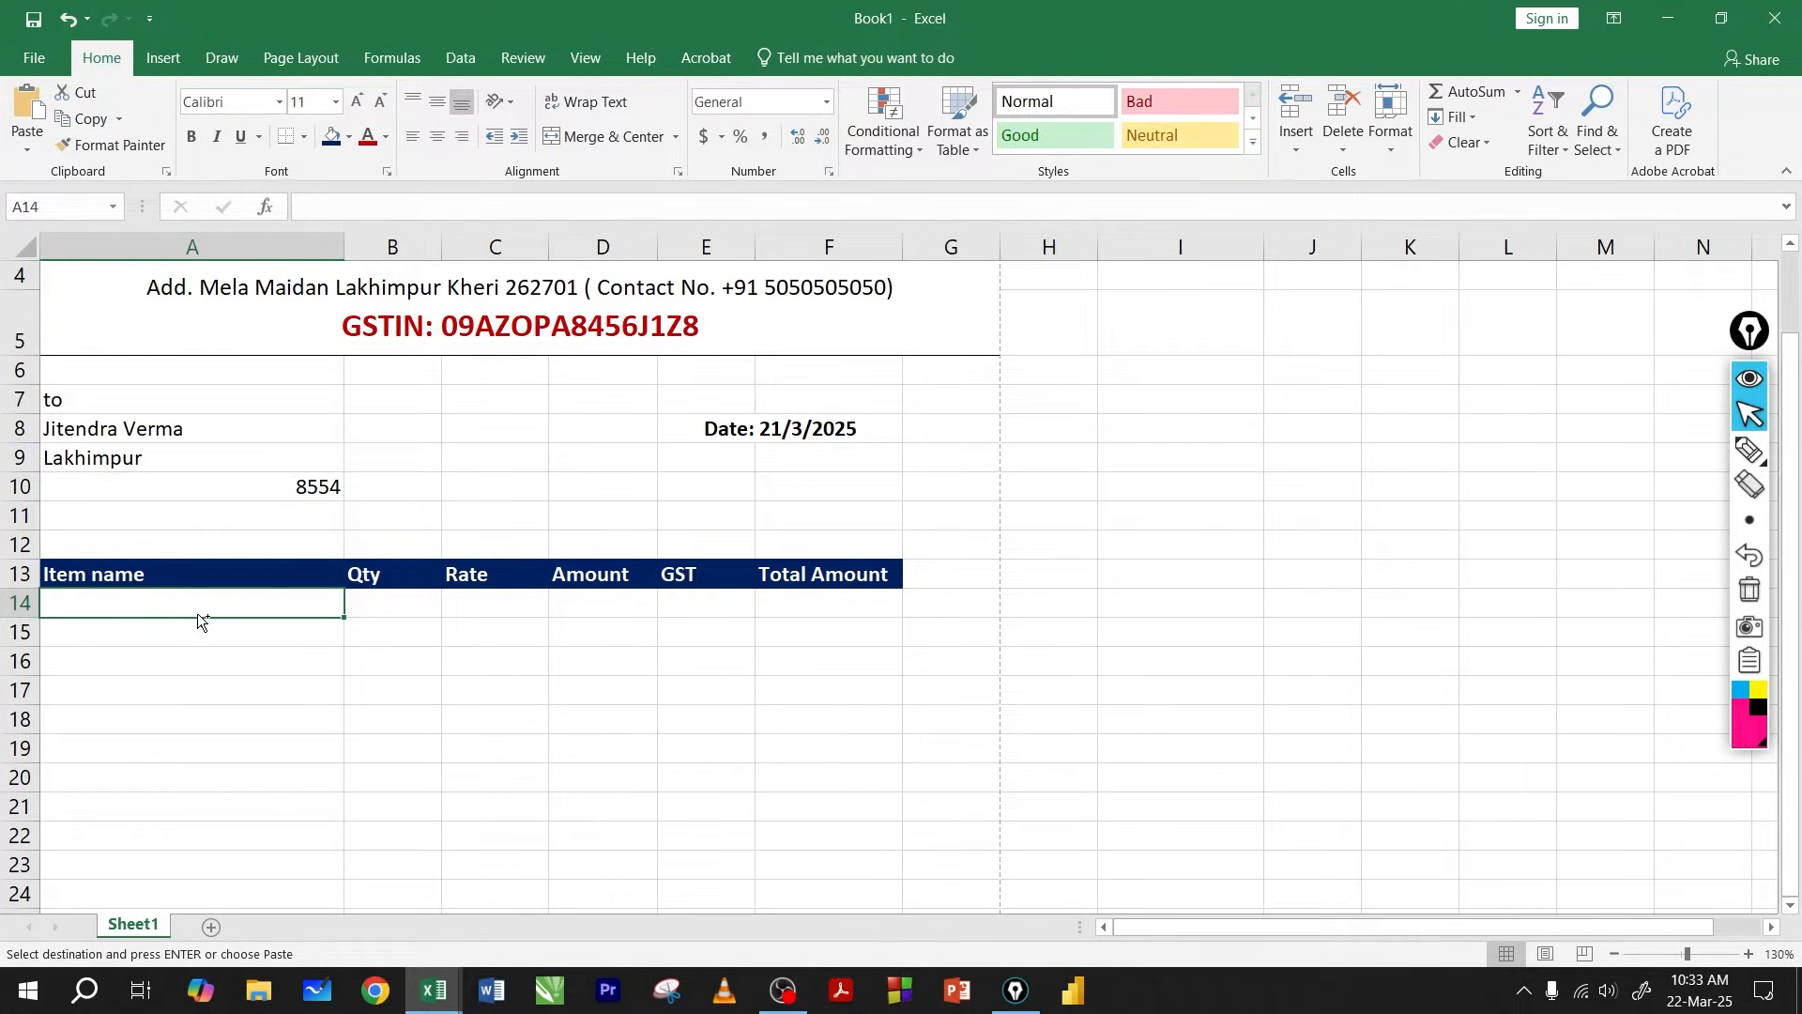
key(ctrl+v)
click(261, 632)
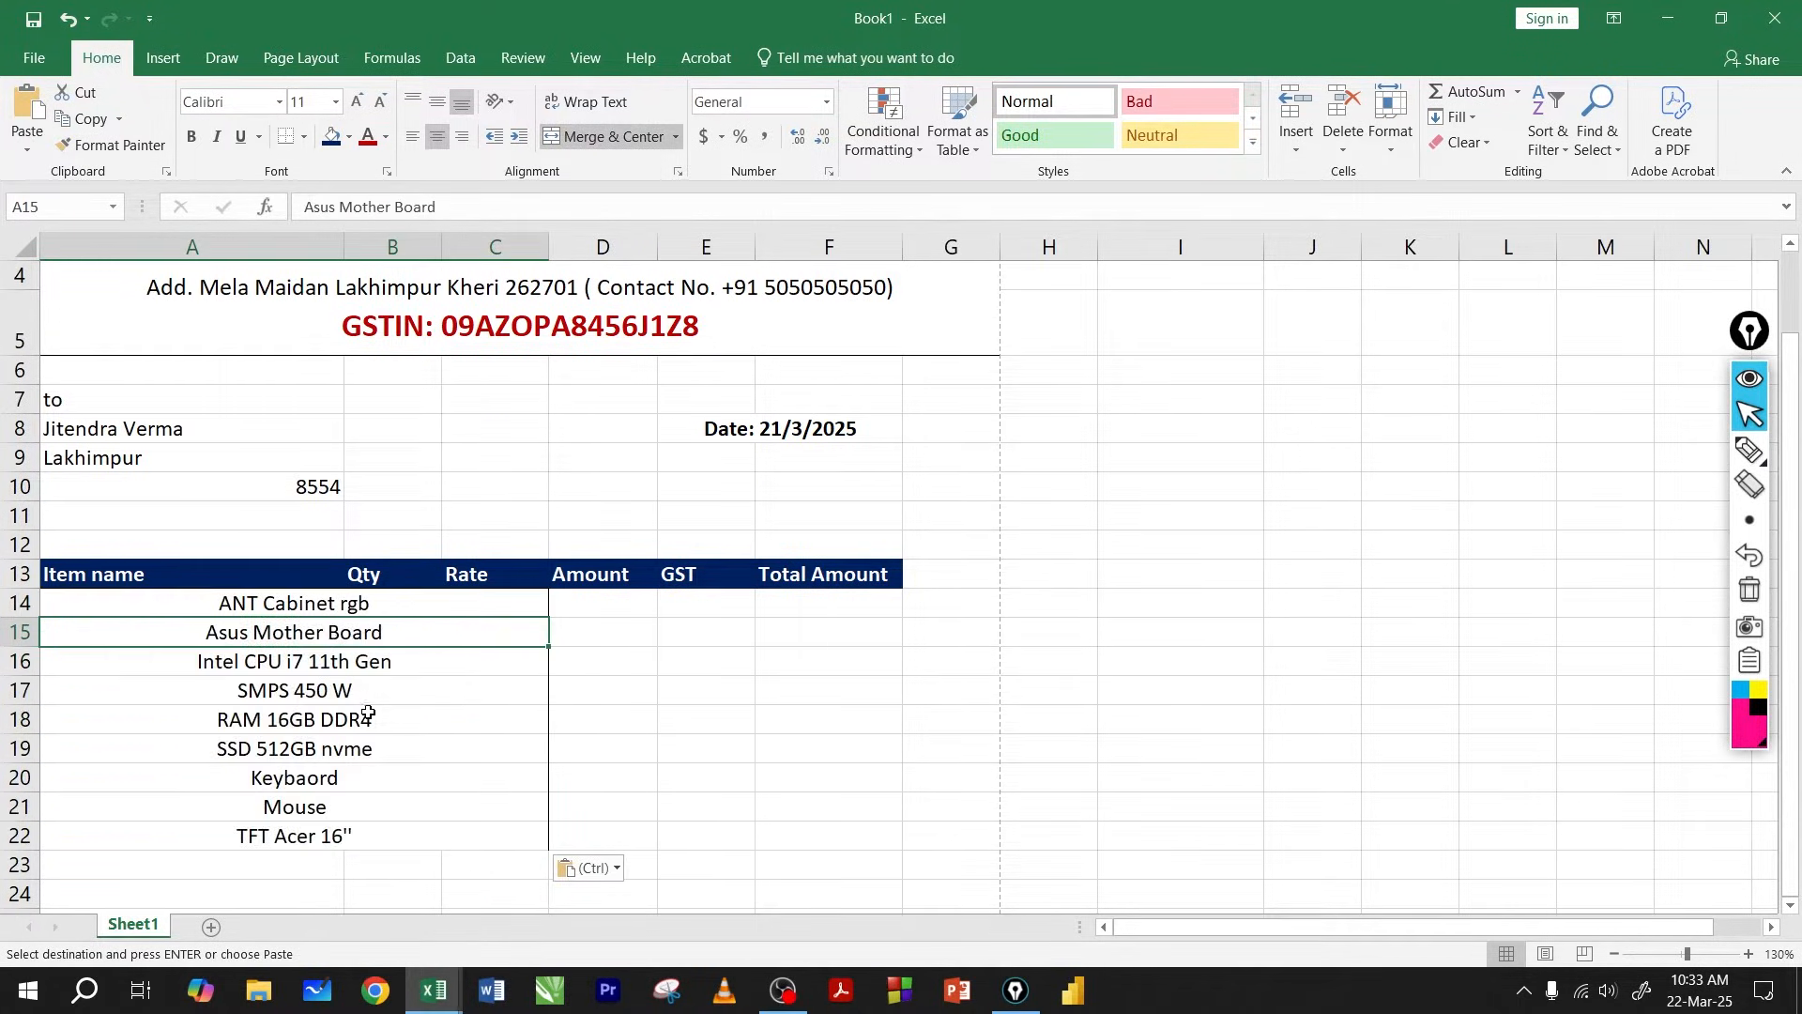
click(470, 700)
click(488, 671)
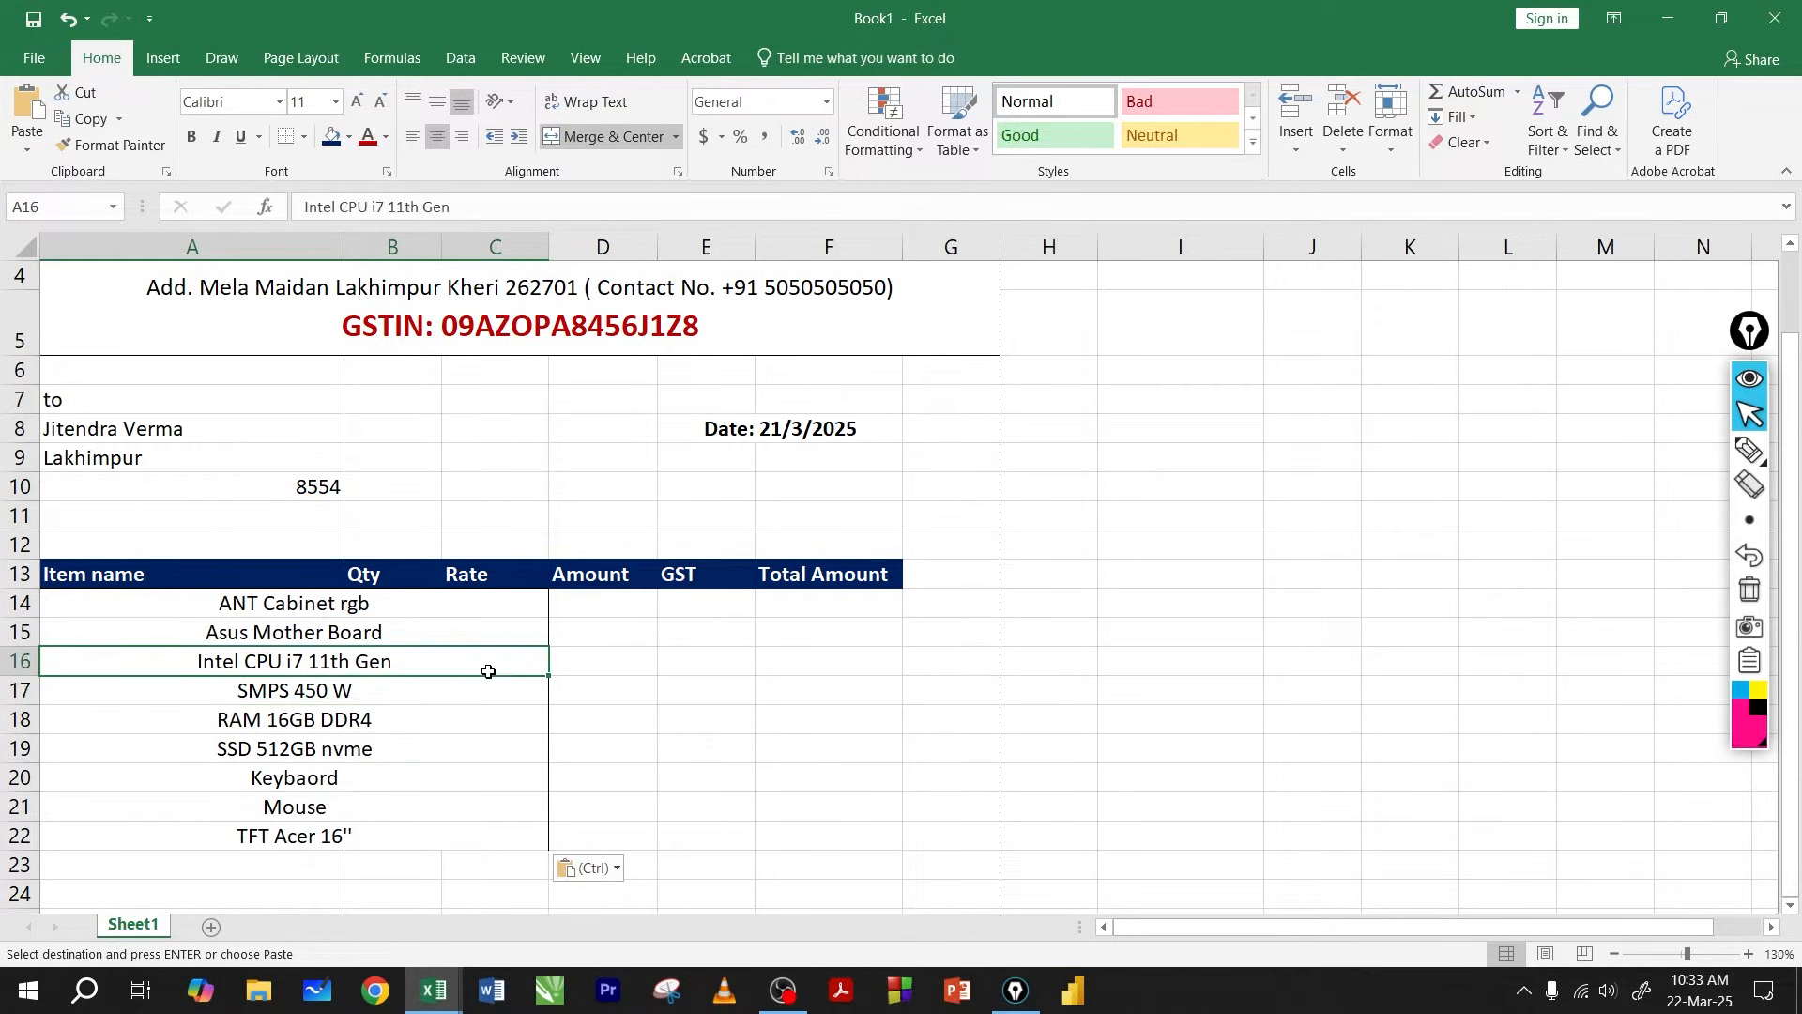
click(706, 690)
Review the item rows in bill.xlsx against the pasted list.
mouse_move(434, 990)
click(296, 878)
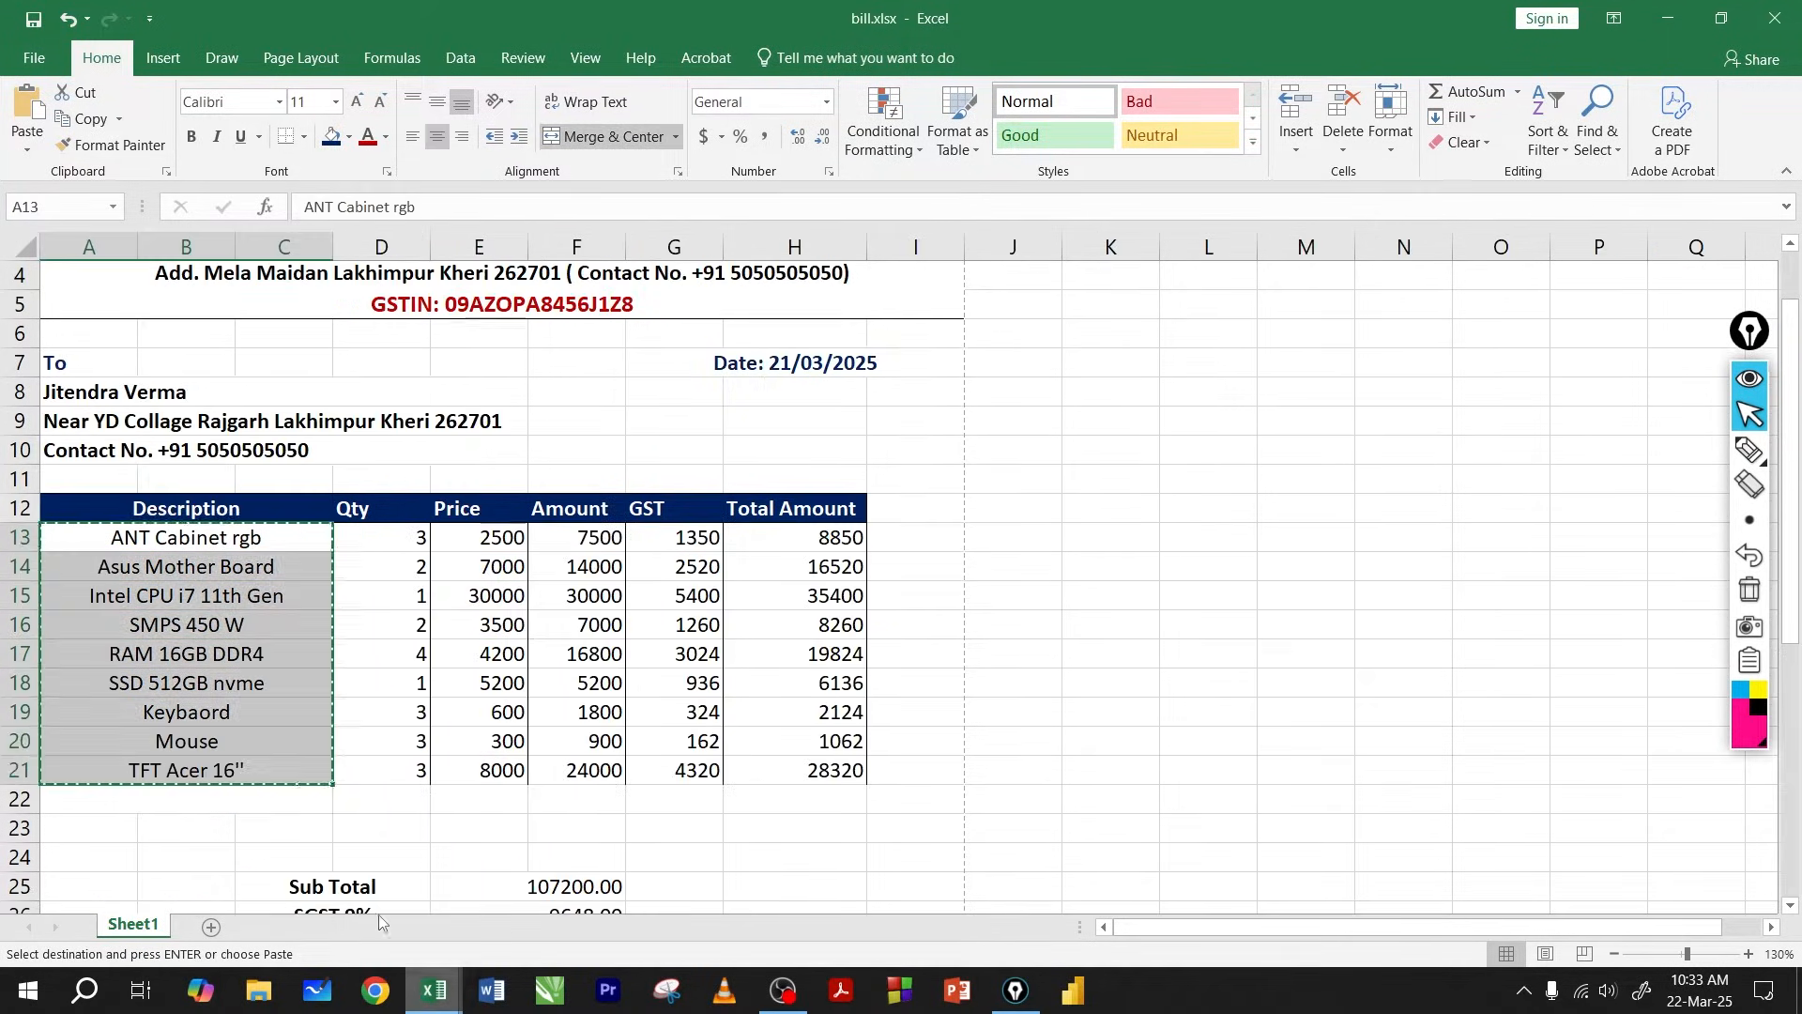
click(253, 653)
drag(93, 479, 289, 718)
click(277, 546)
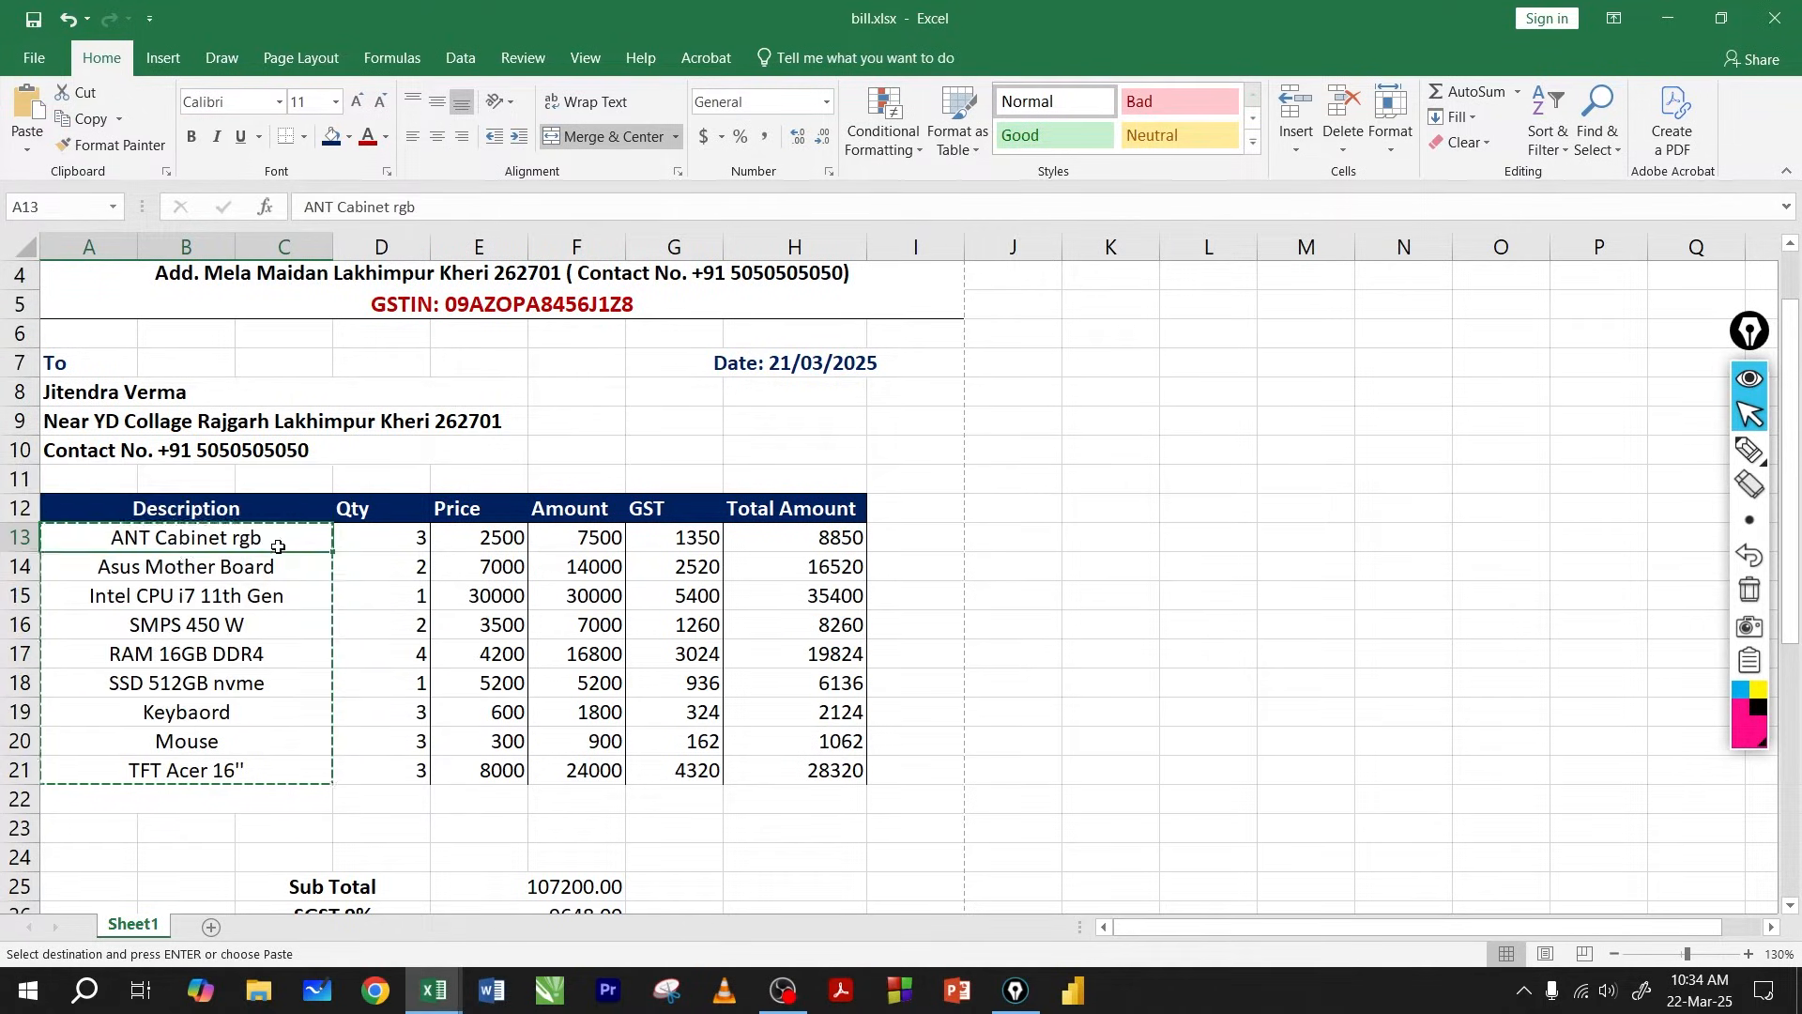
click(242, 568)
drag(248, 538, 262, 732)
click(266, 687)
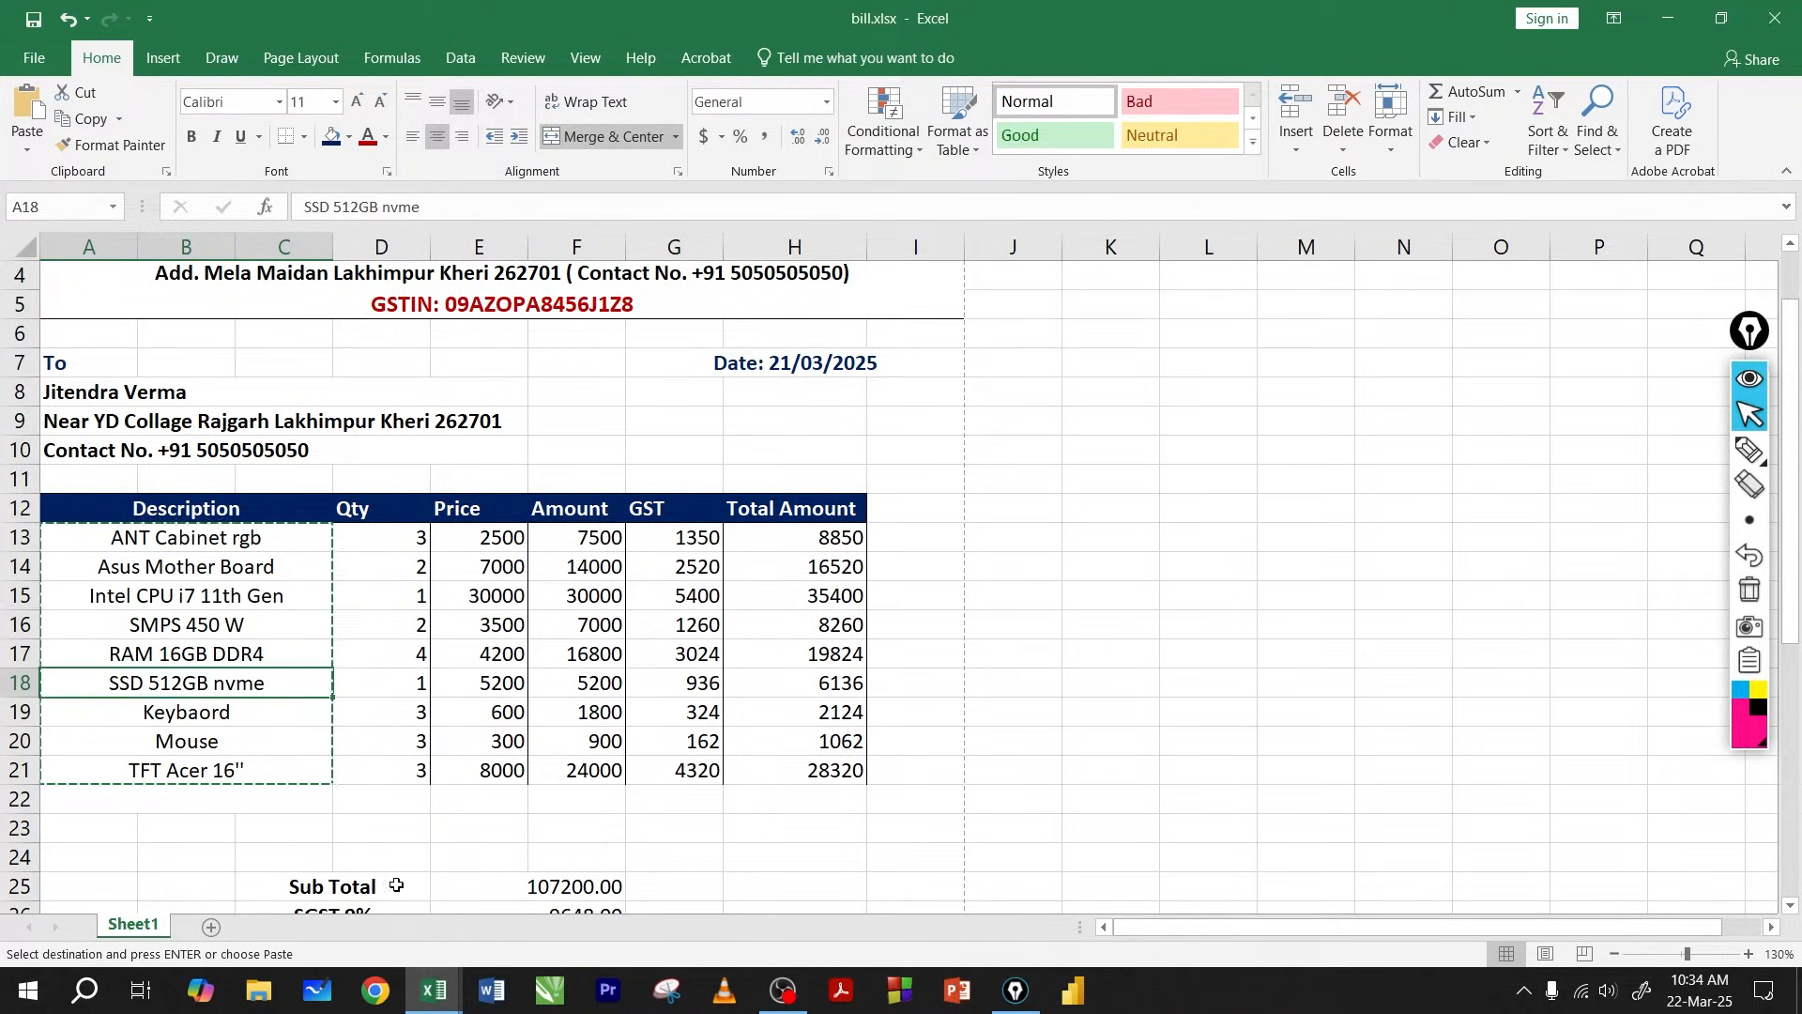
Check the pasted item rows in Book1, including the Intel CPU entry.
mouse_move(434, 990)
click(549, 892)
click(426, 667)
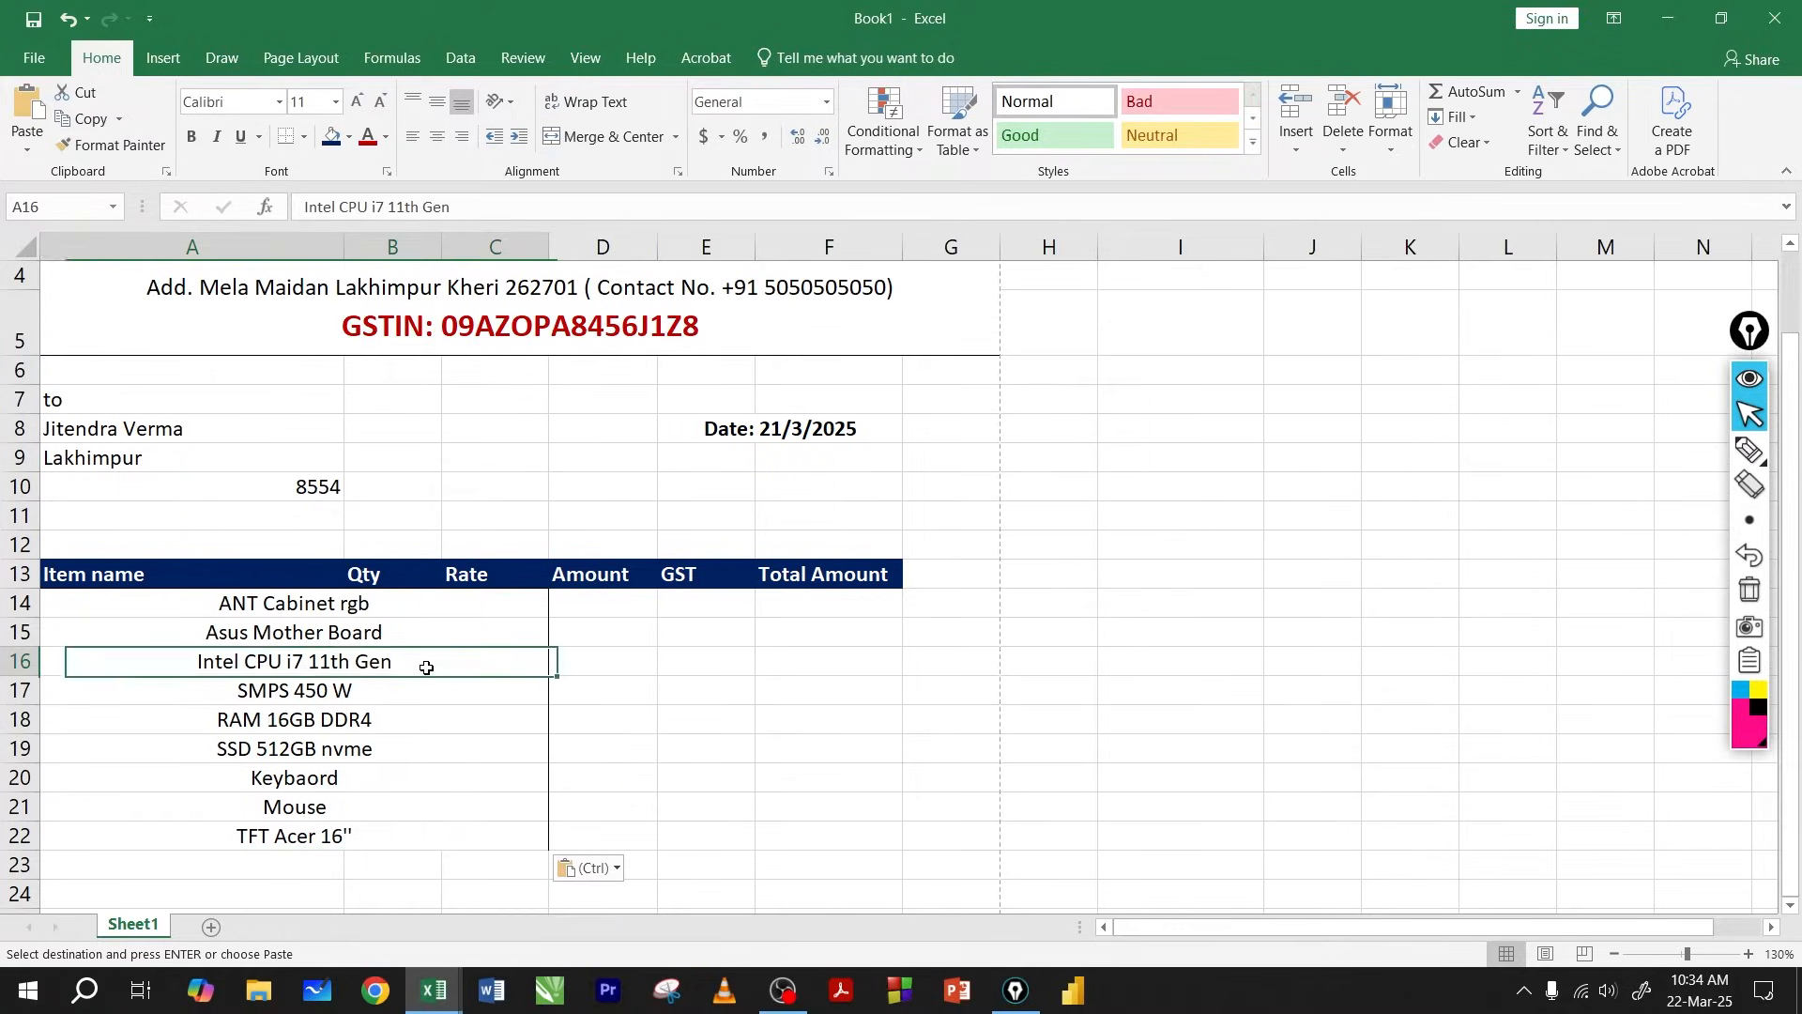
click(646, 657)
click(722, 665)
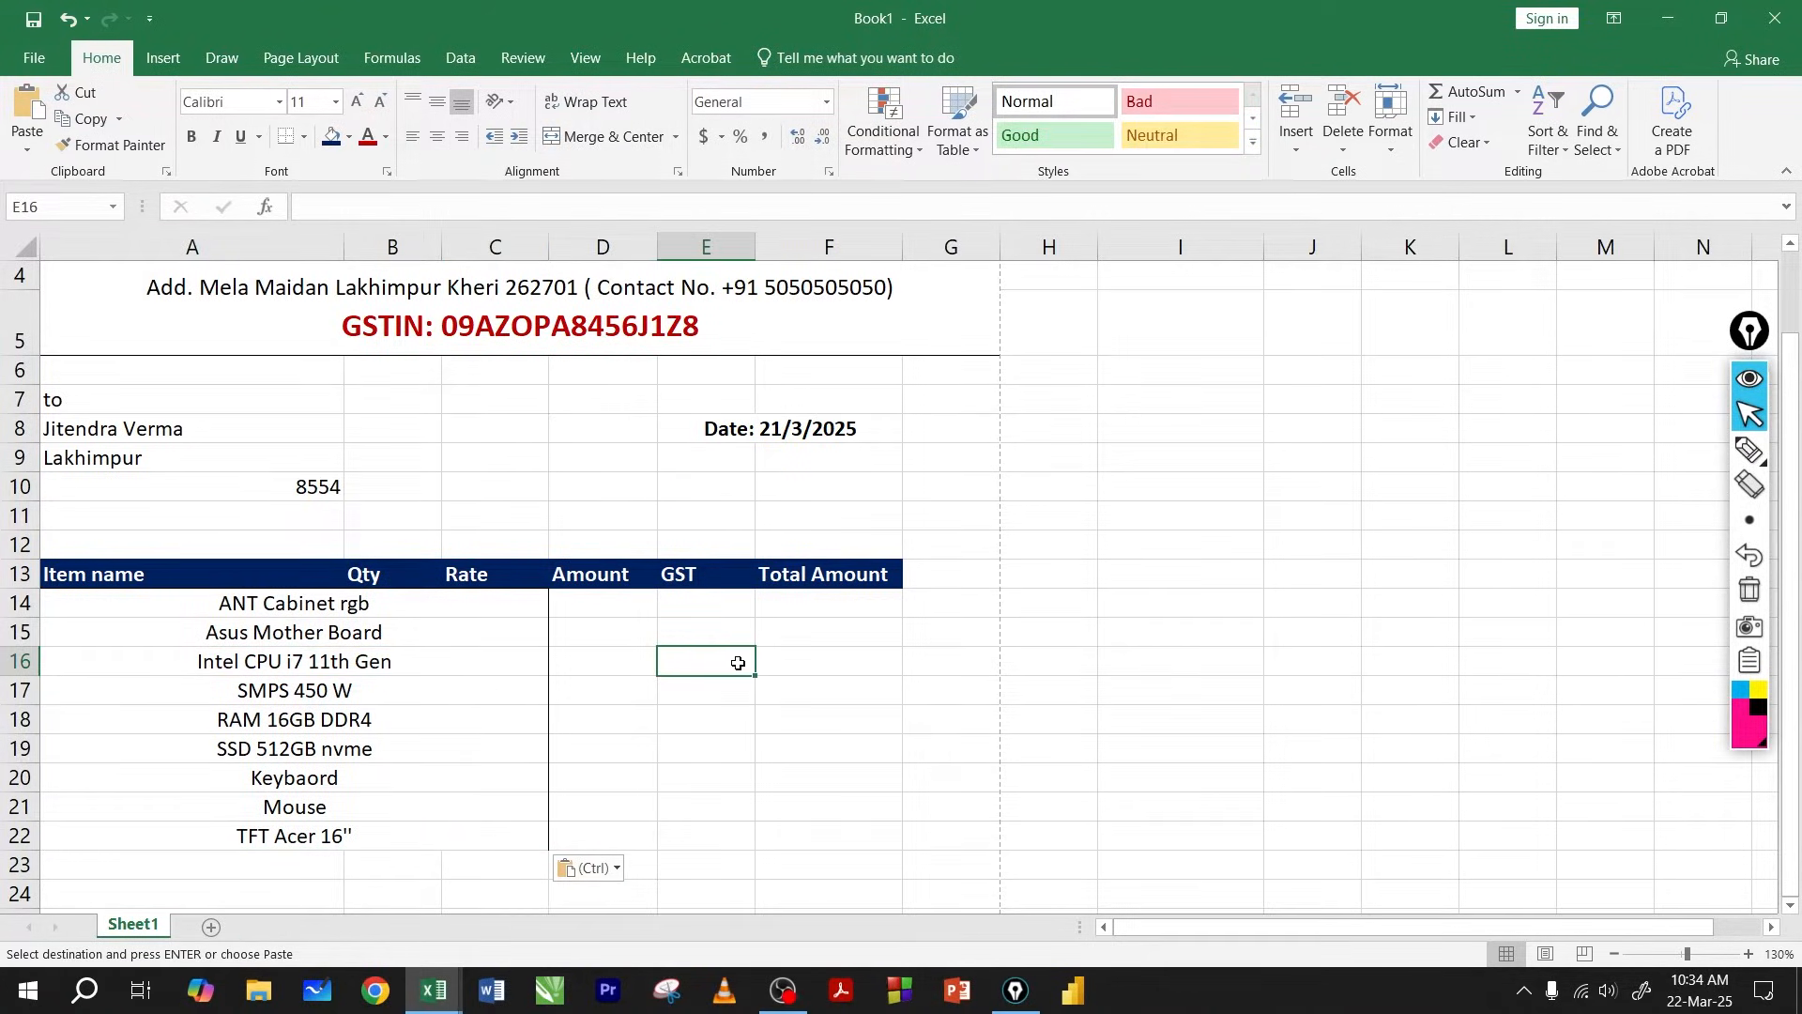
click(801, 659)
drag(804, 638, 731, 715)
click(788, 663)
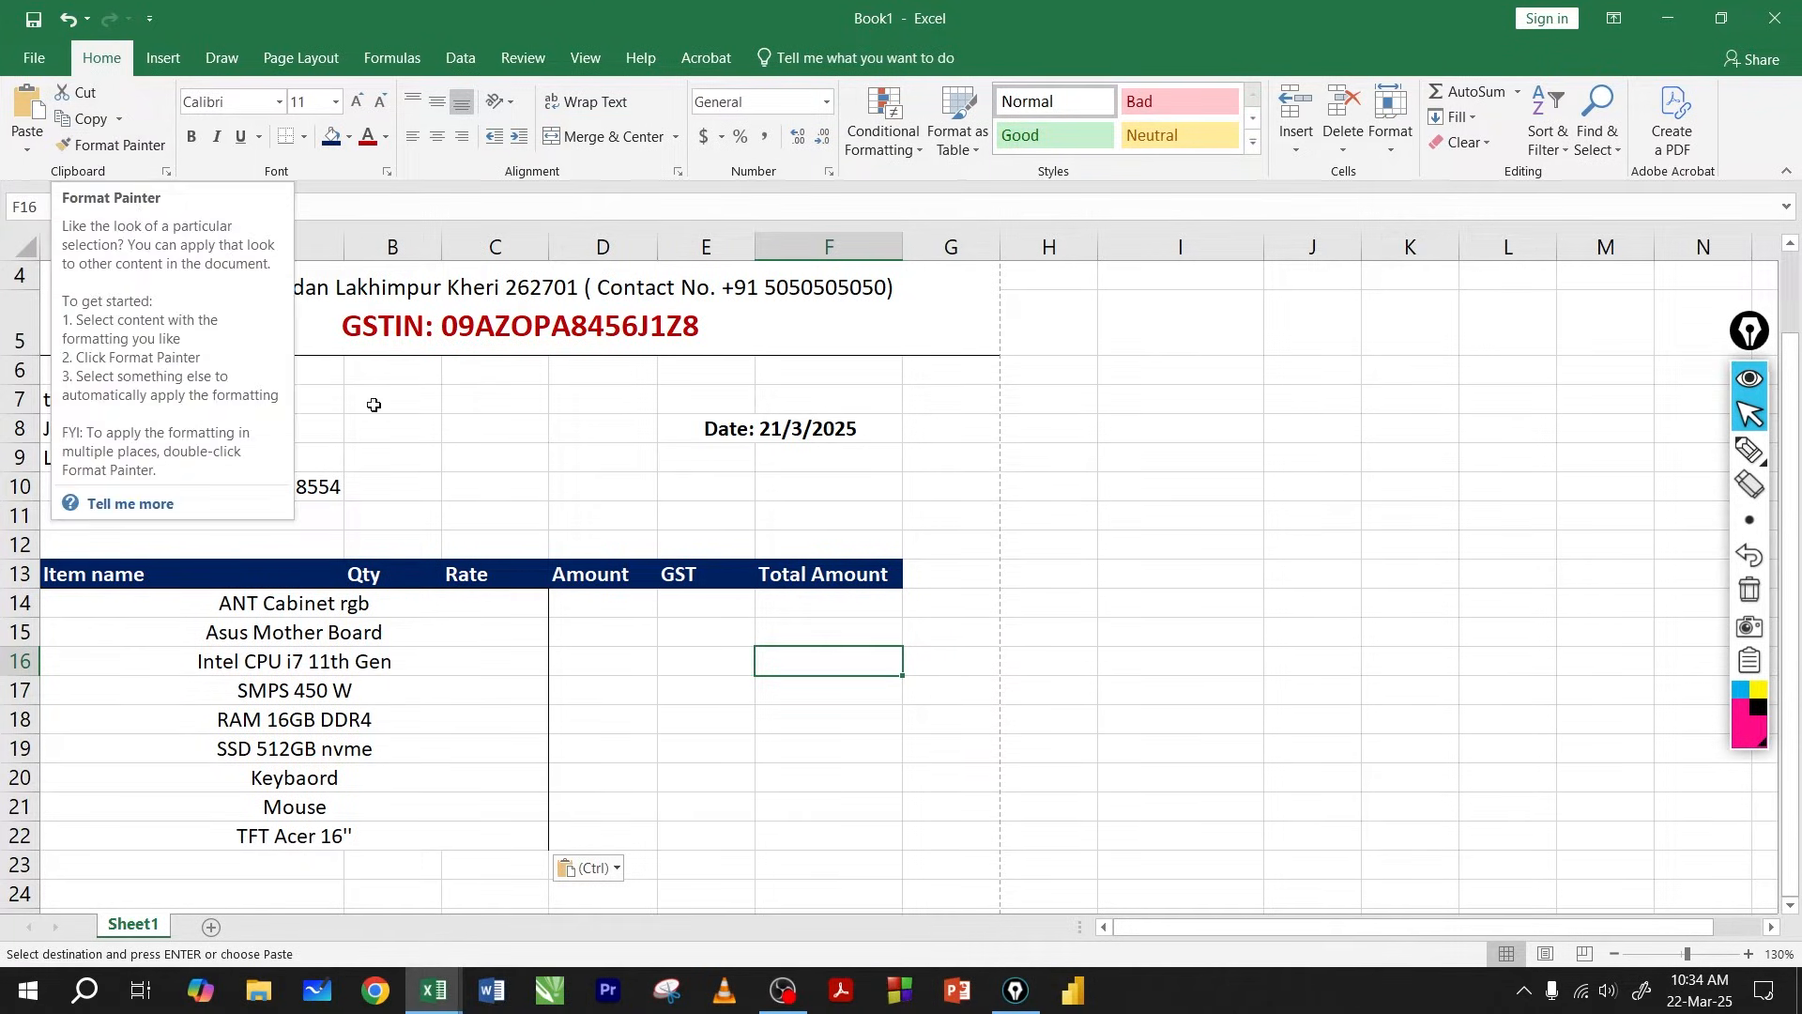
Enter a stray 'fgdf' test entry in a spare cell, then delete it.
click(1143, 472)
text(fgdf)
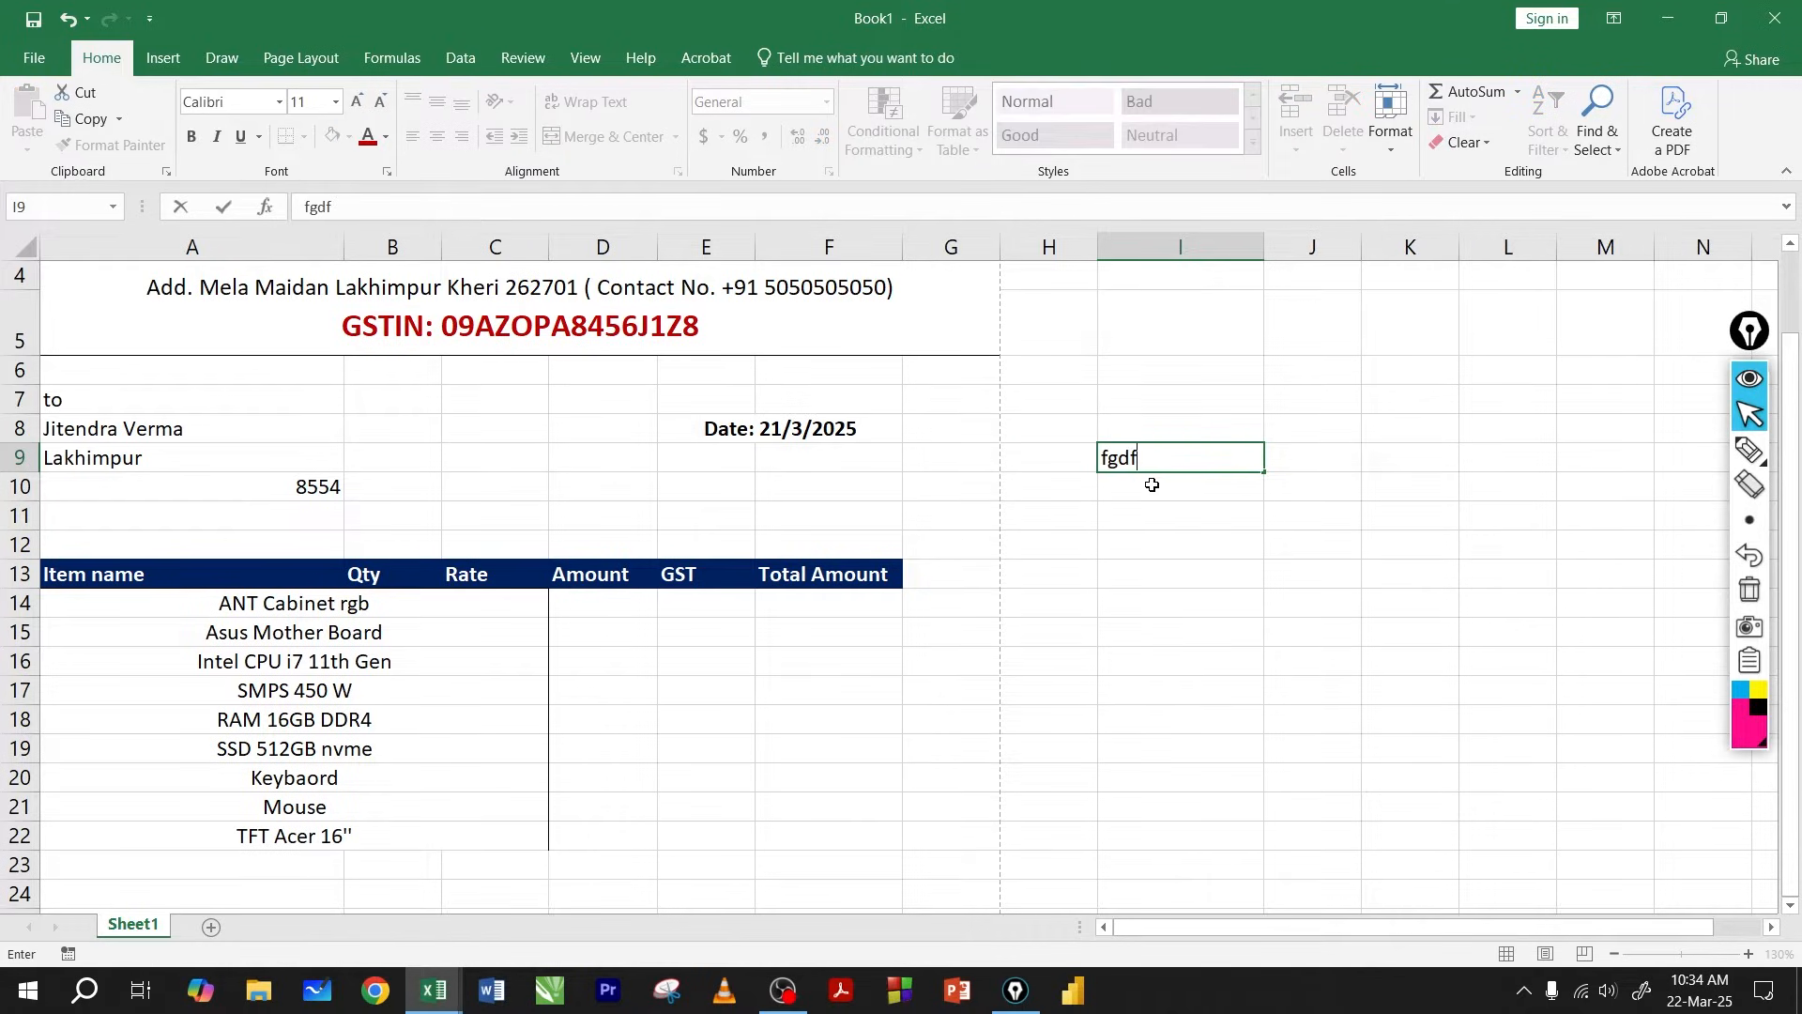
key(Return)
click(1137, 457)
key(Delete)
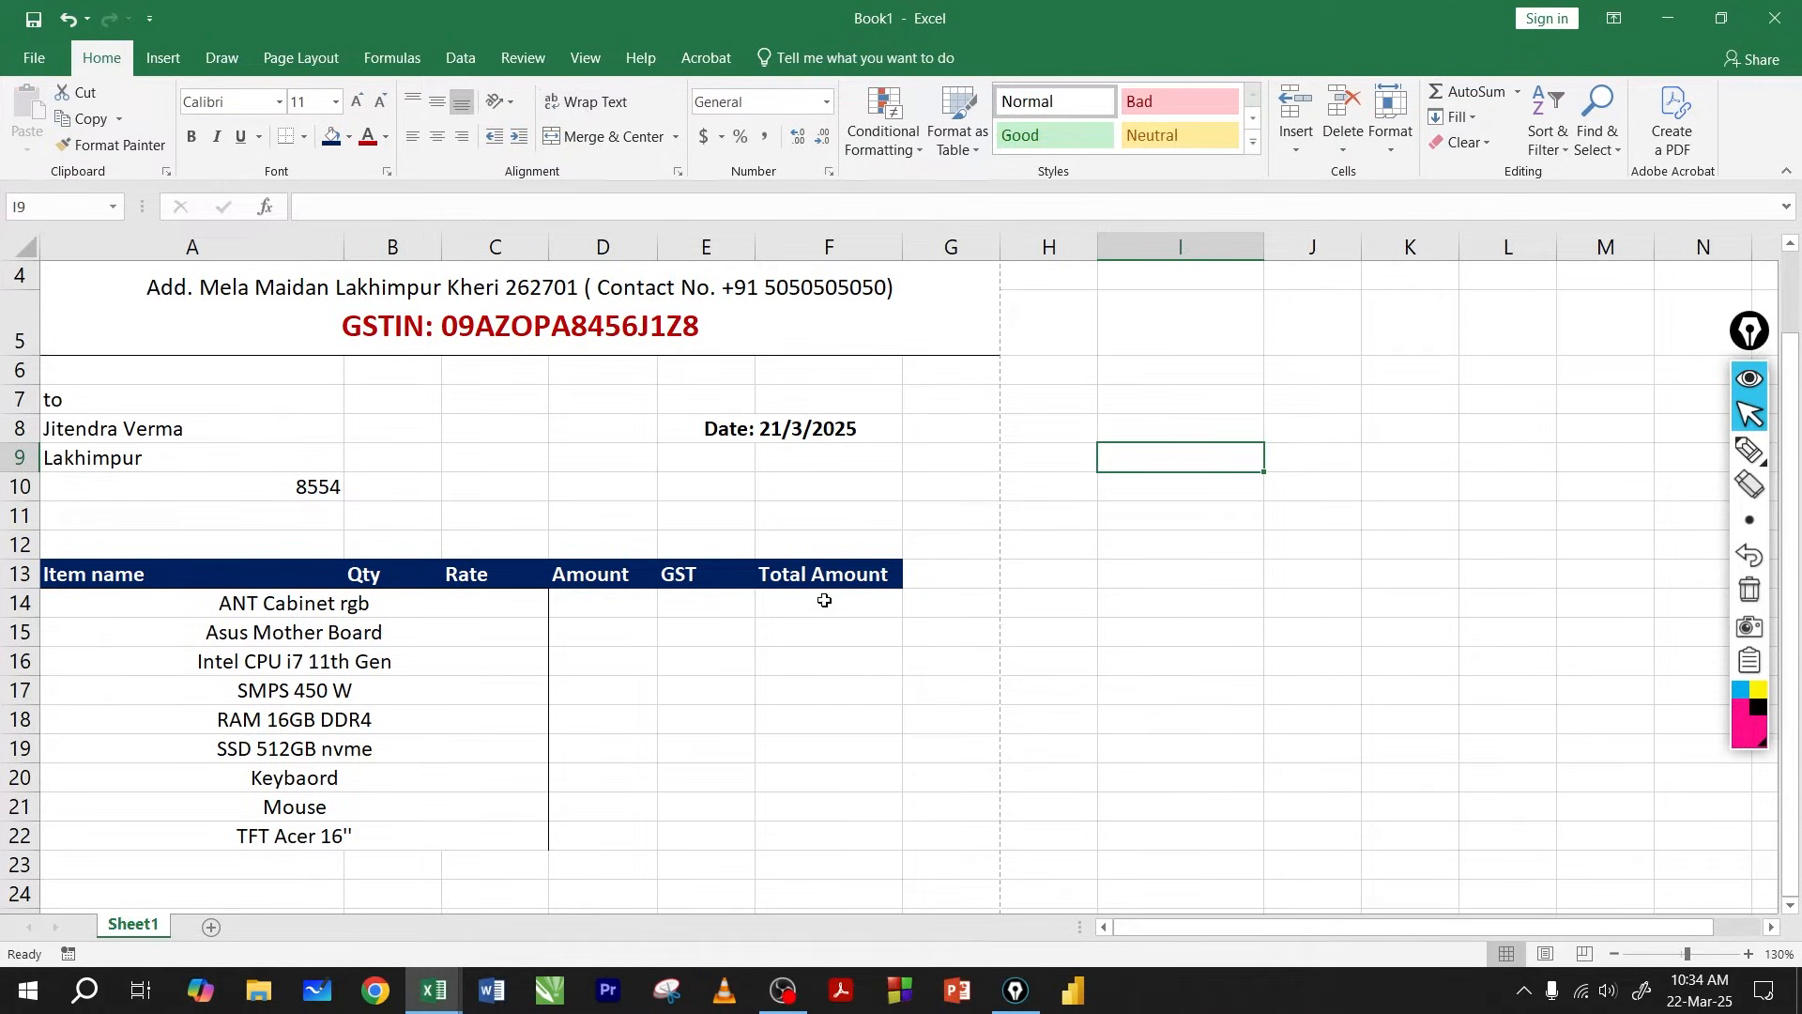
Copy the Total Amount header's navy formatting onto the 'to' cell A7 with Format Painter.
click(802, 573)
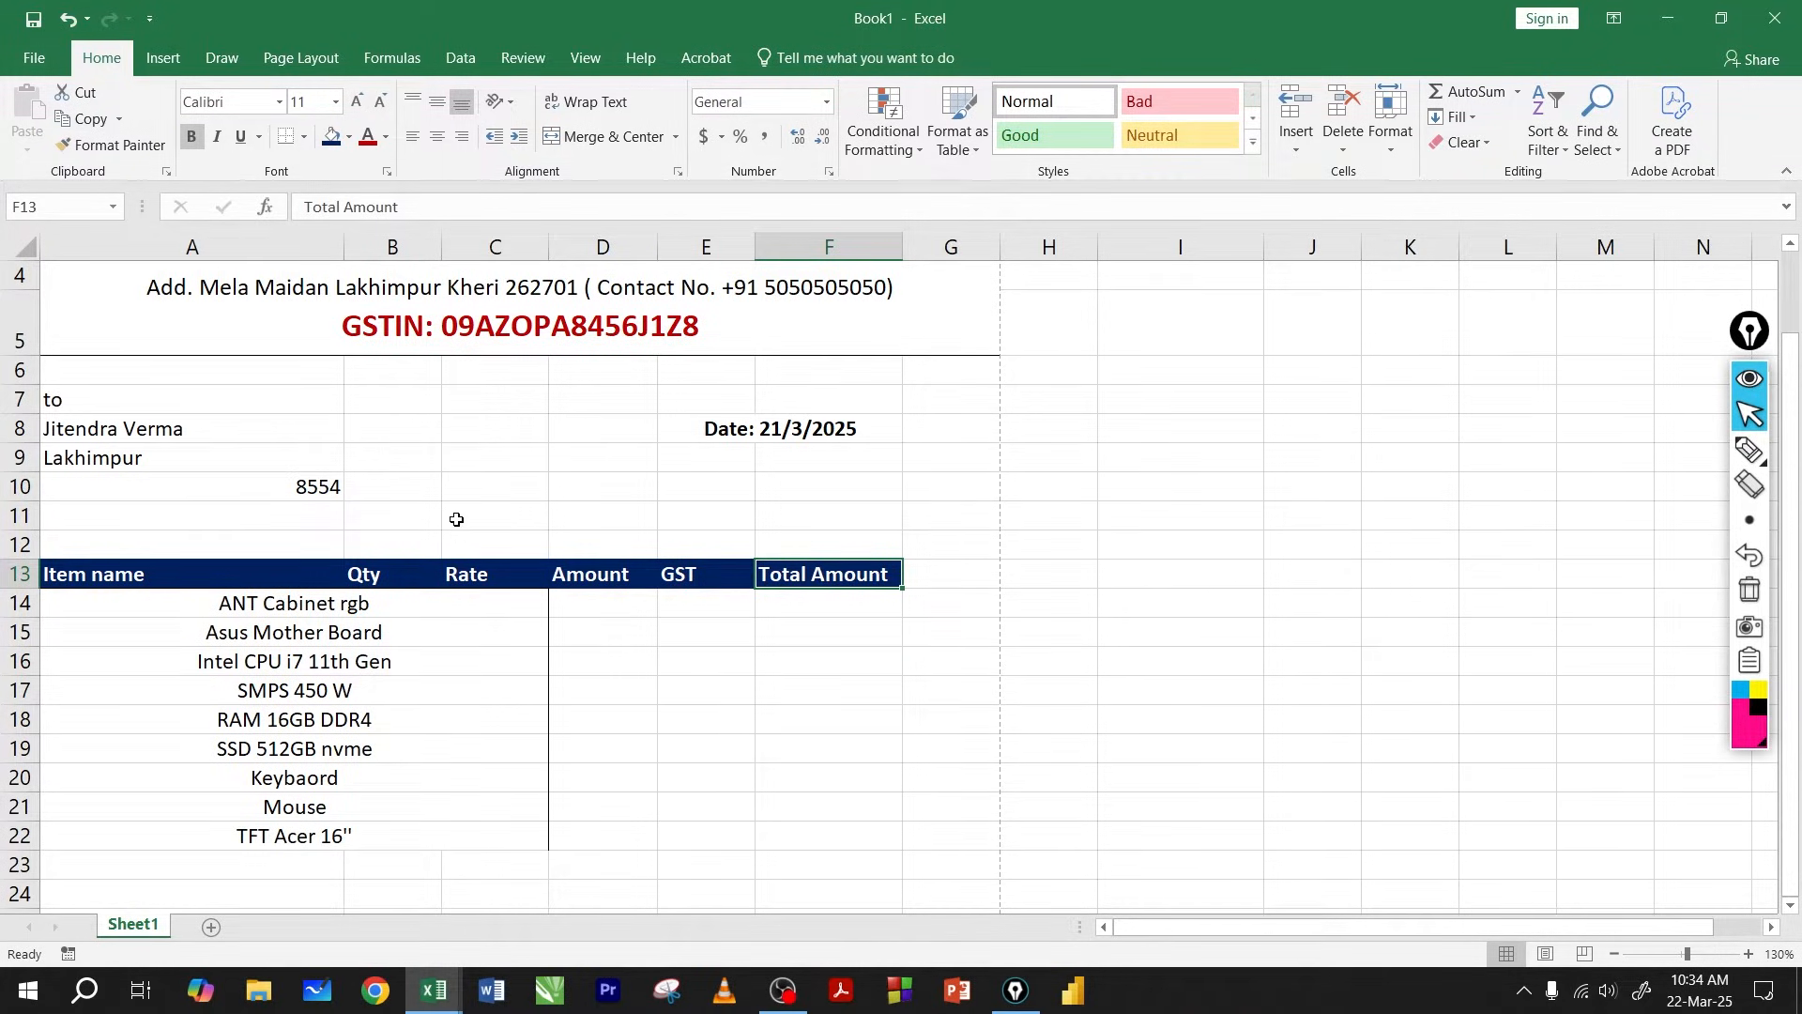
click(191, 400)
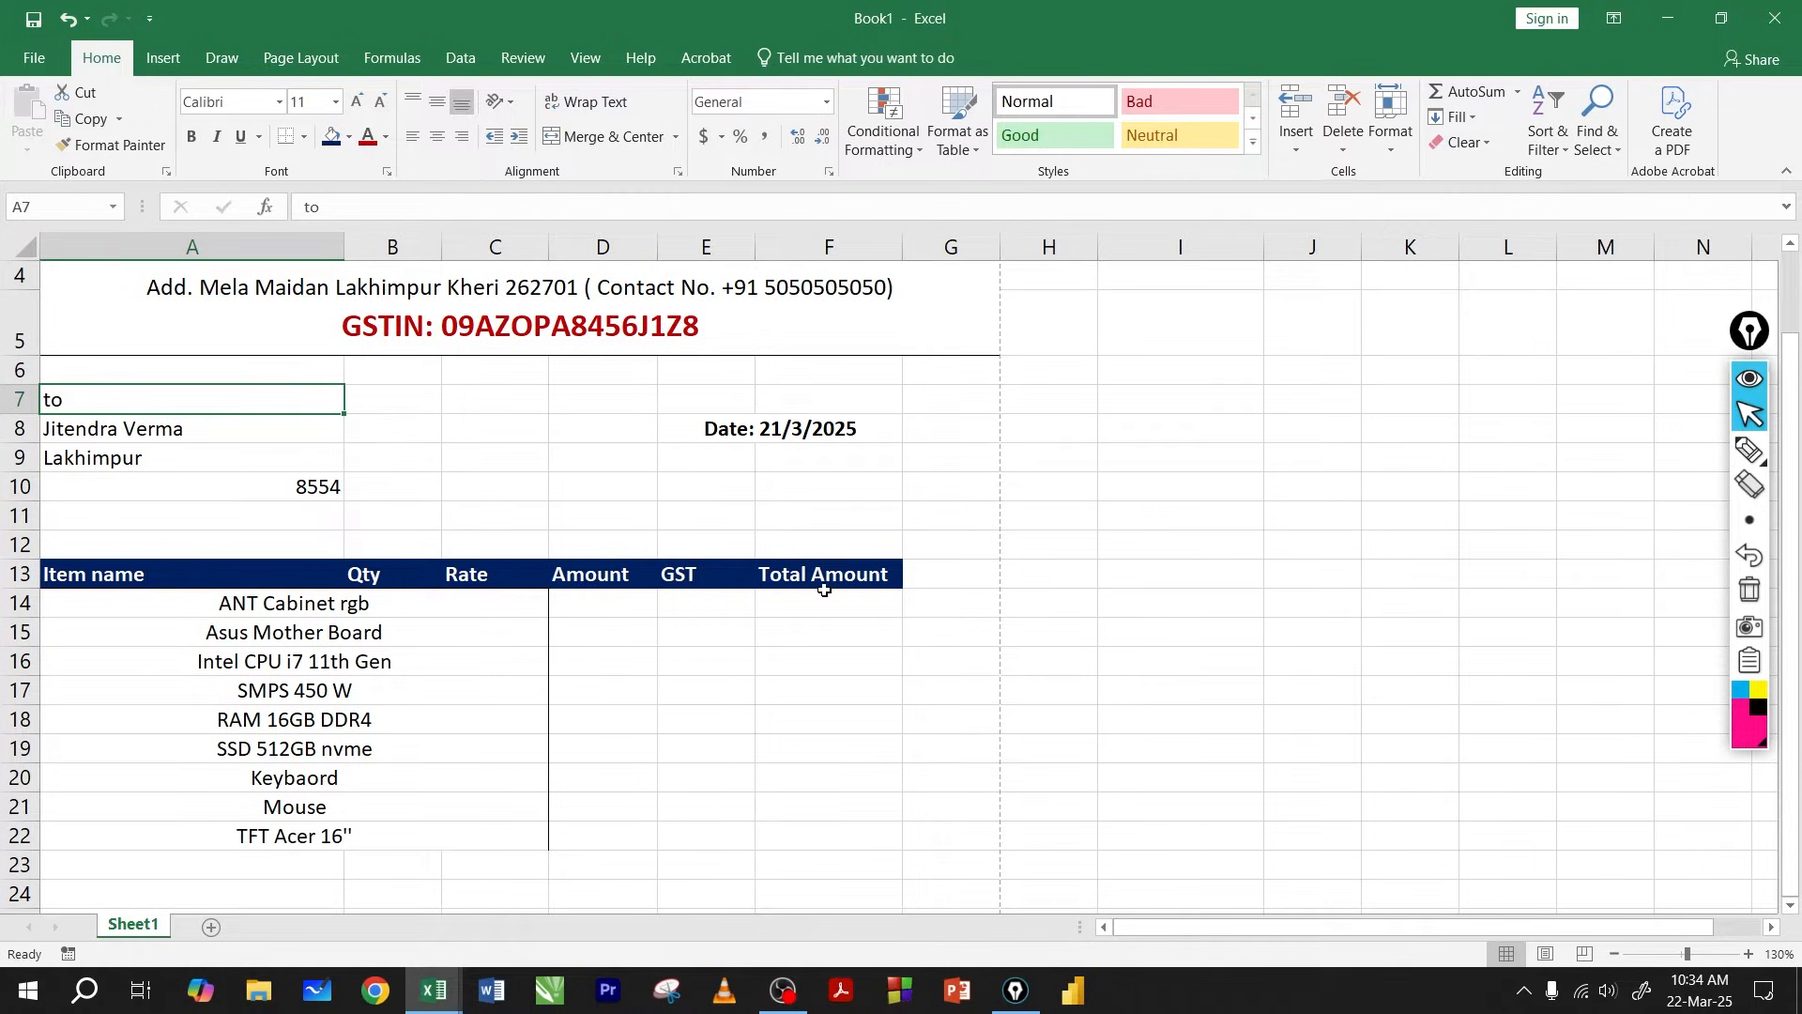
click(824, 577)
click(147, 400)
click(809, 576)
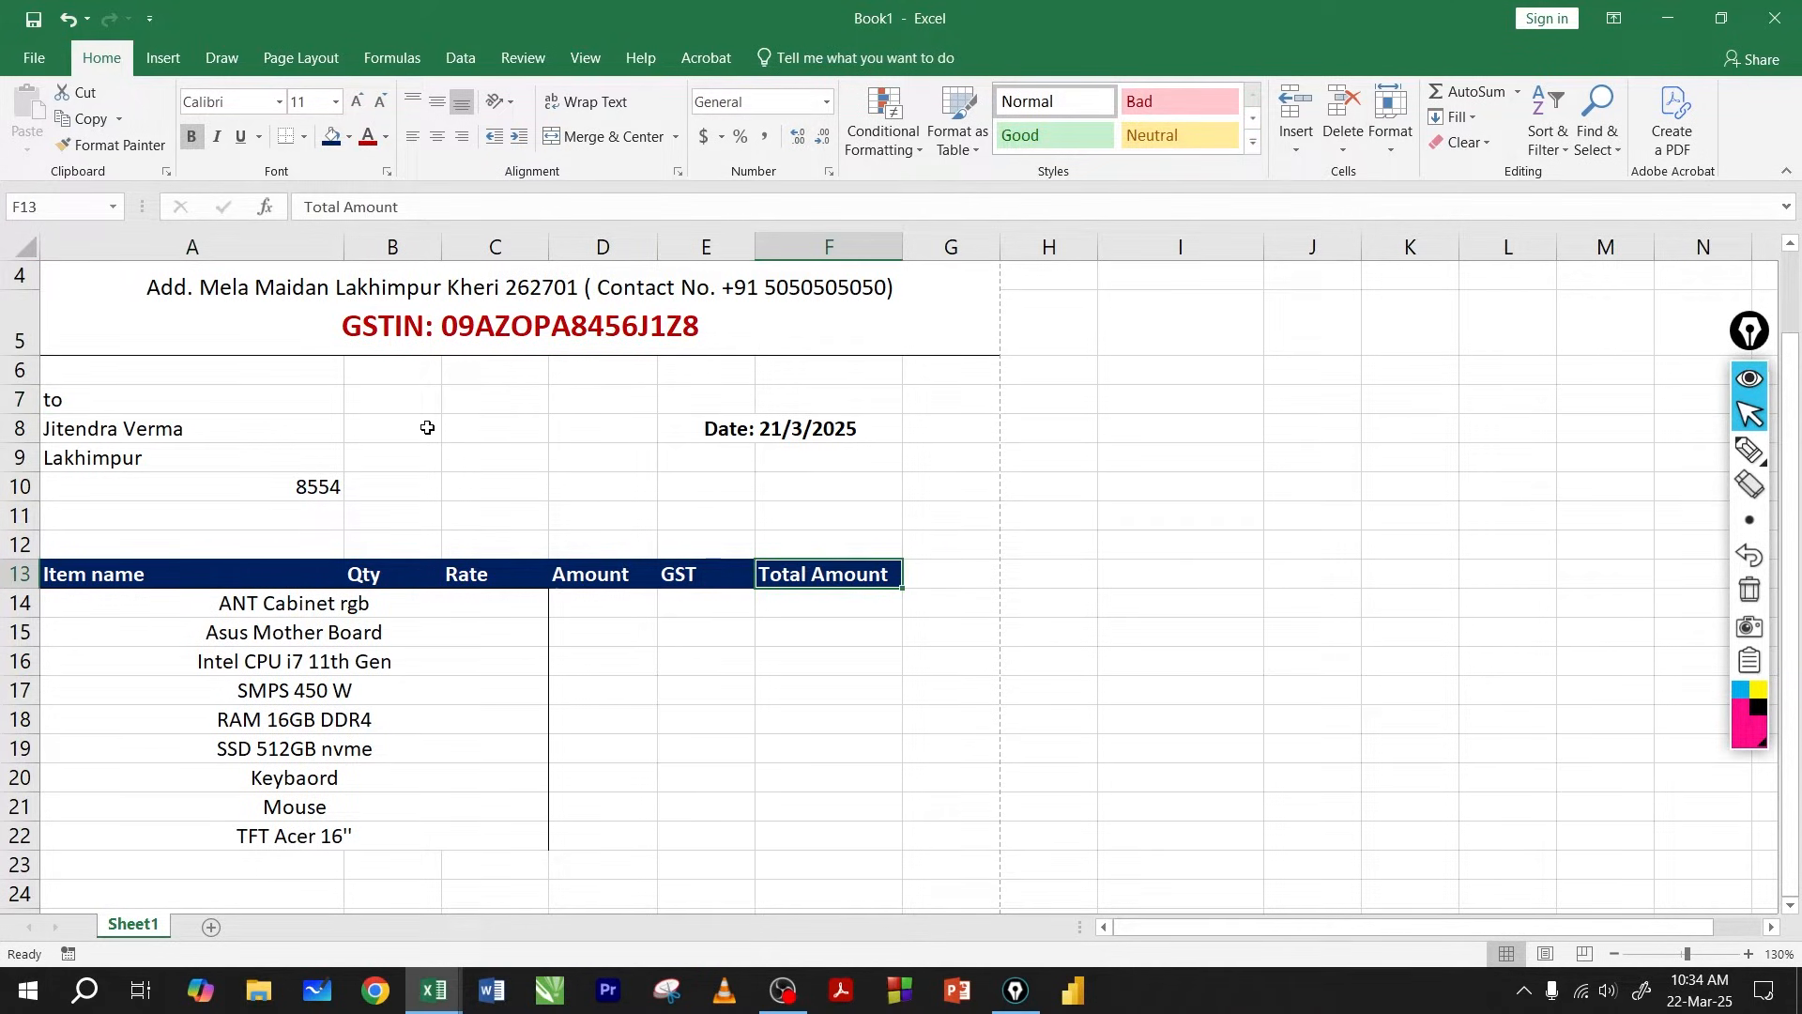
click(118, 146)
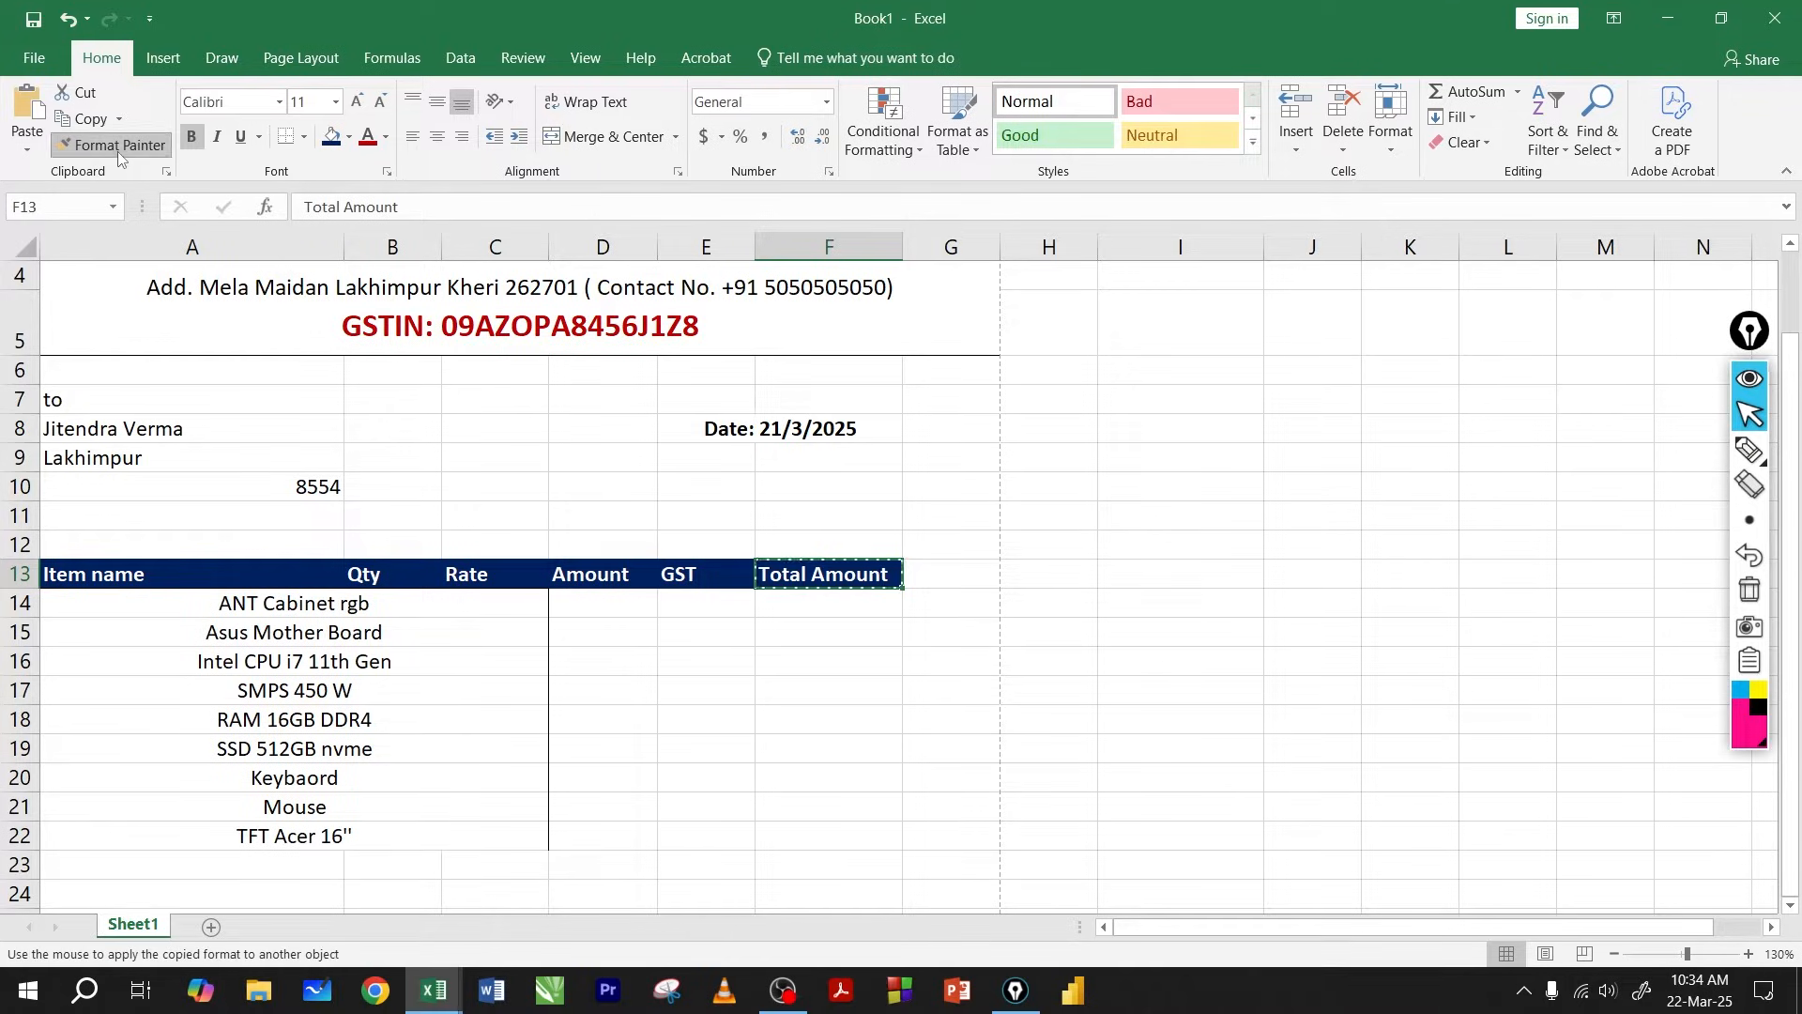
click(120, 407)
Compare the newly formatted 'to' cell with the Total Amount header.
click(813, 586)
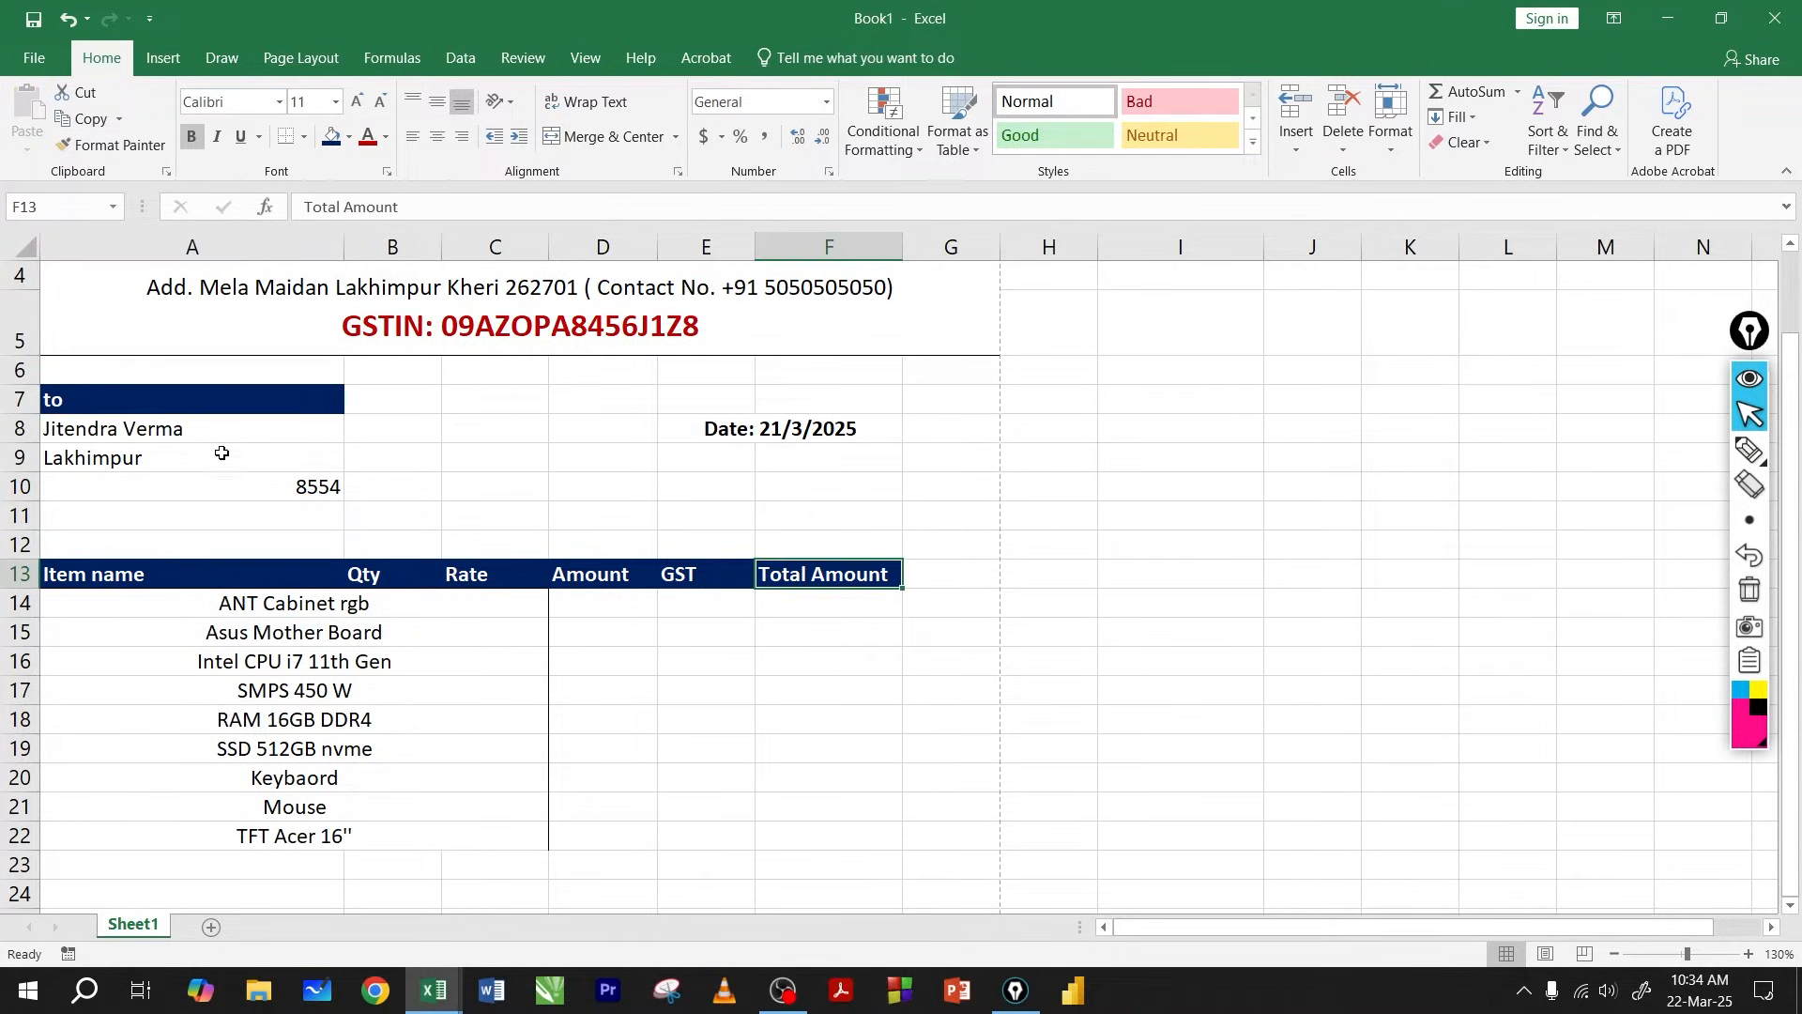
click(143, 405)
click(661, 665)
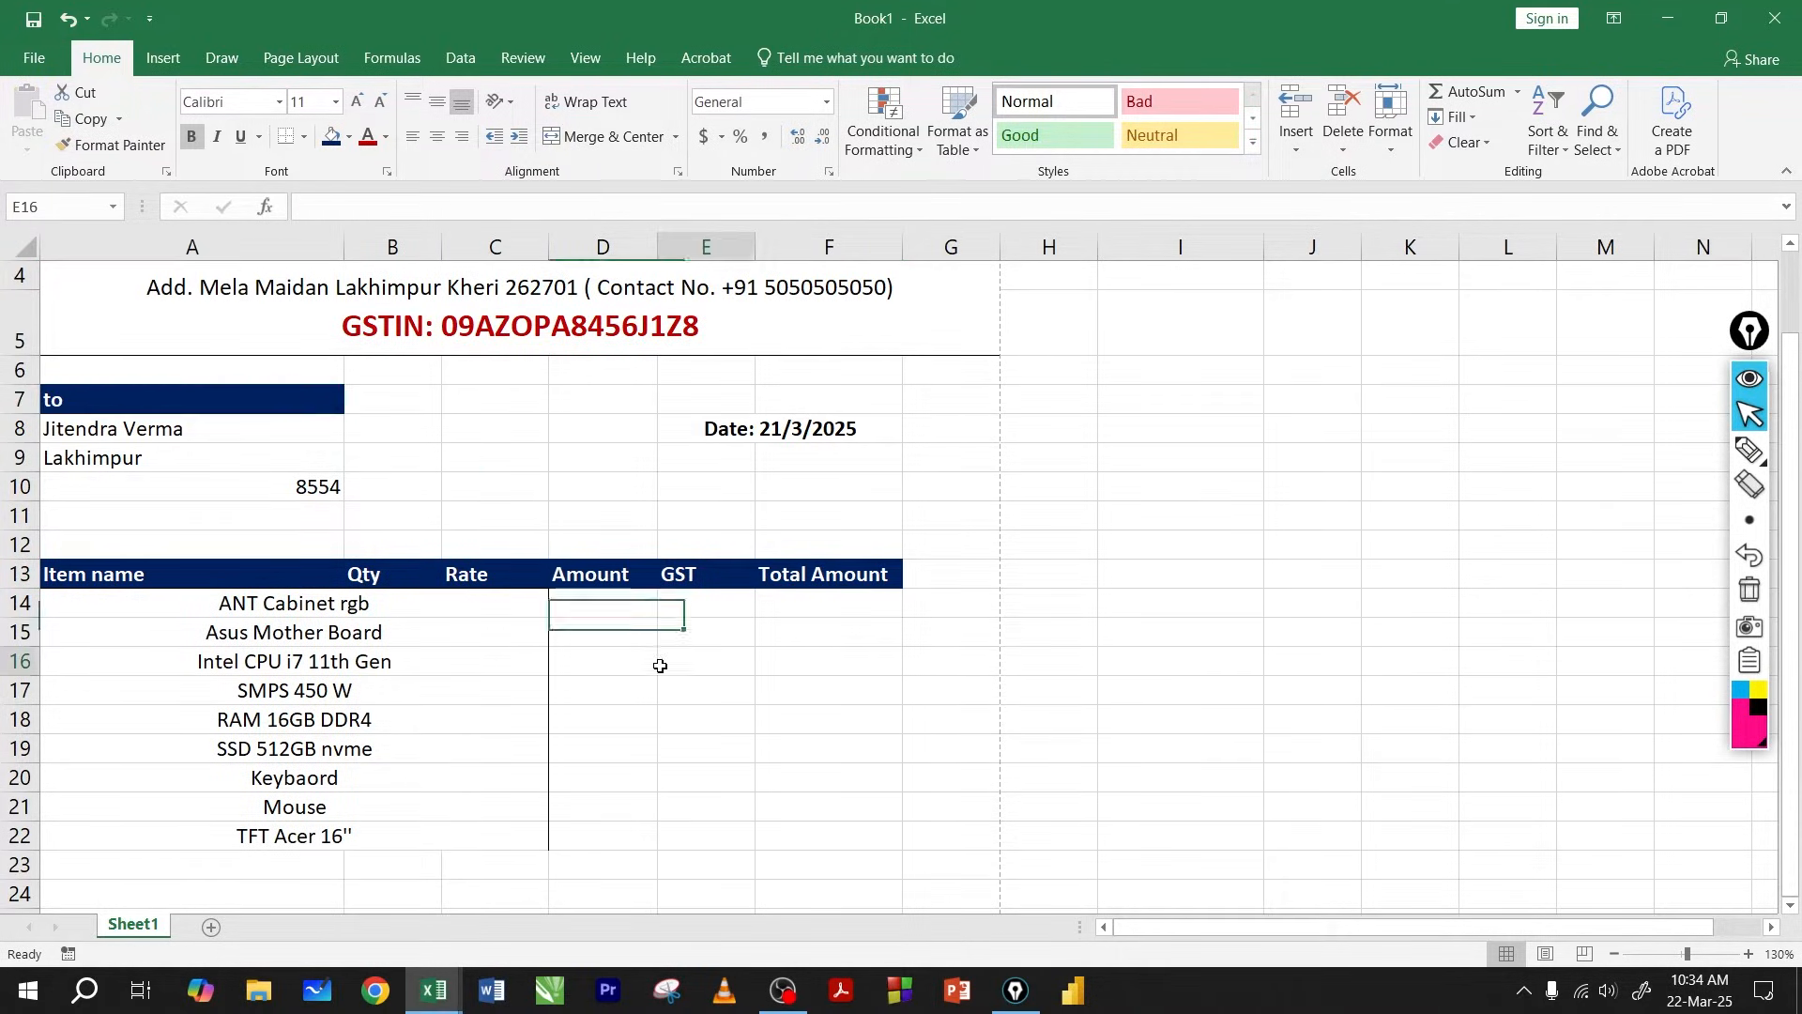
click(805, 577)
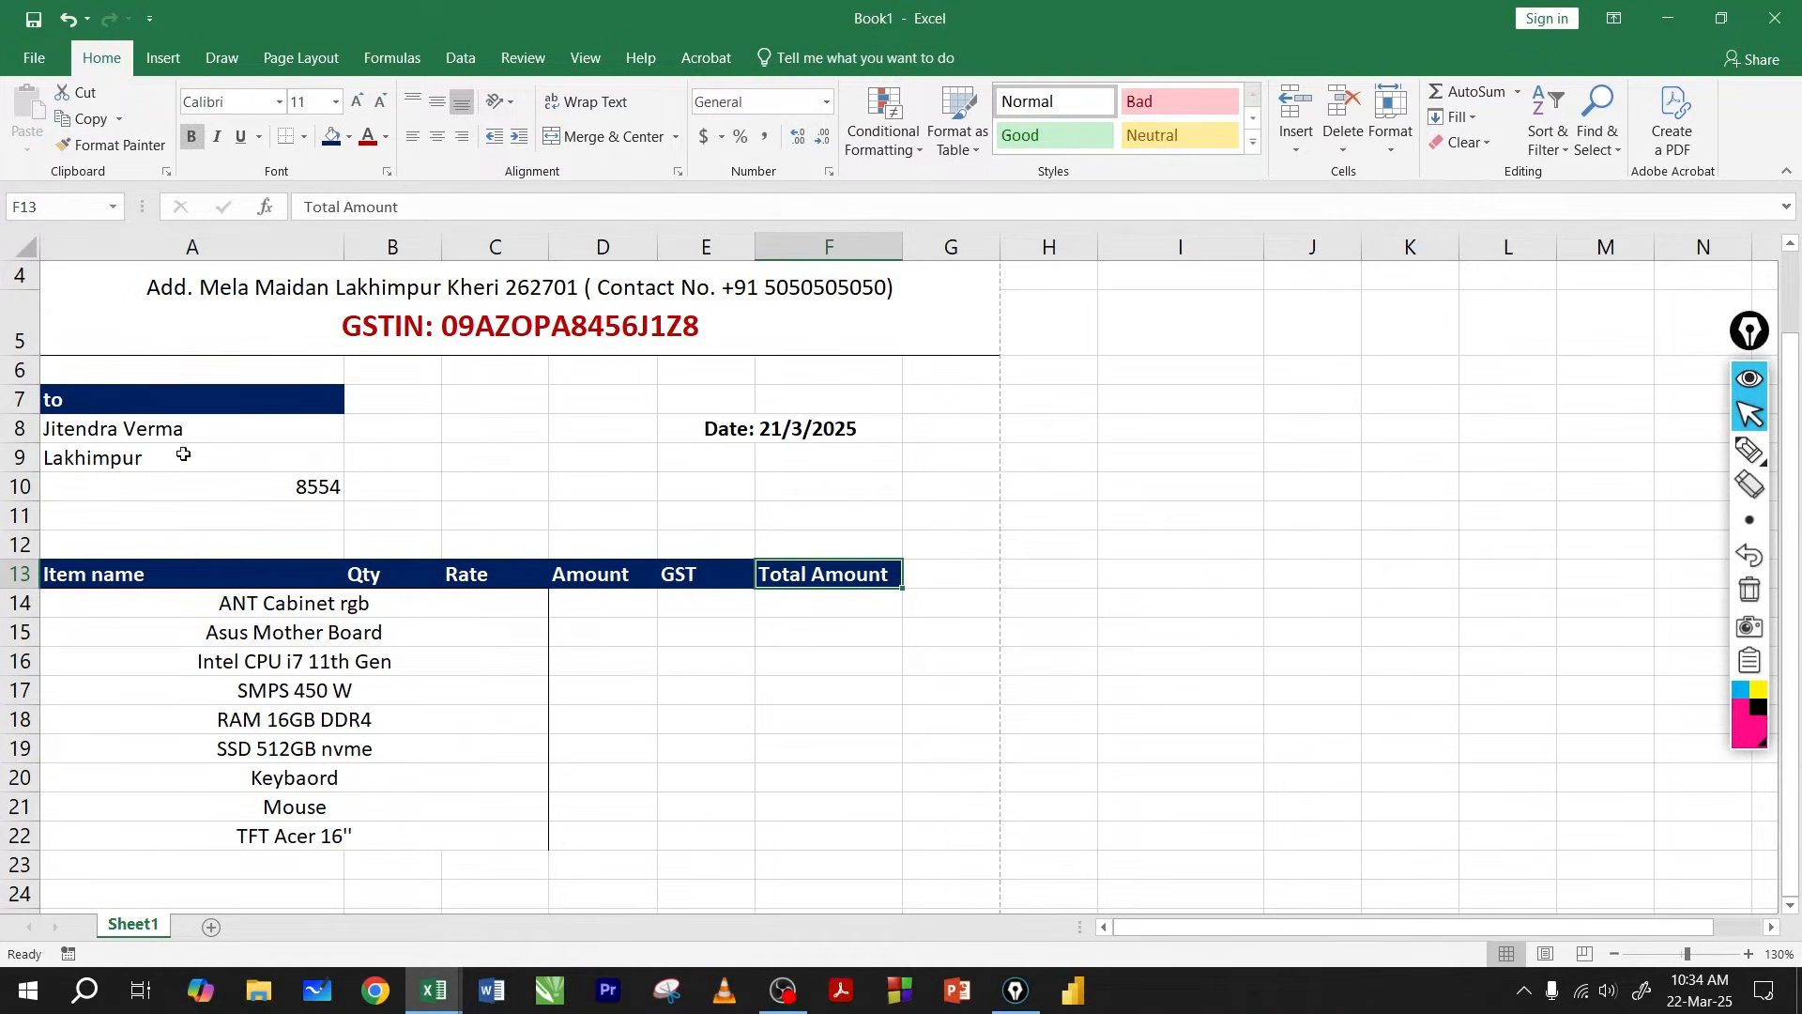
click(116, 405)
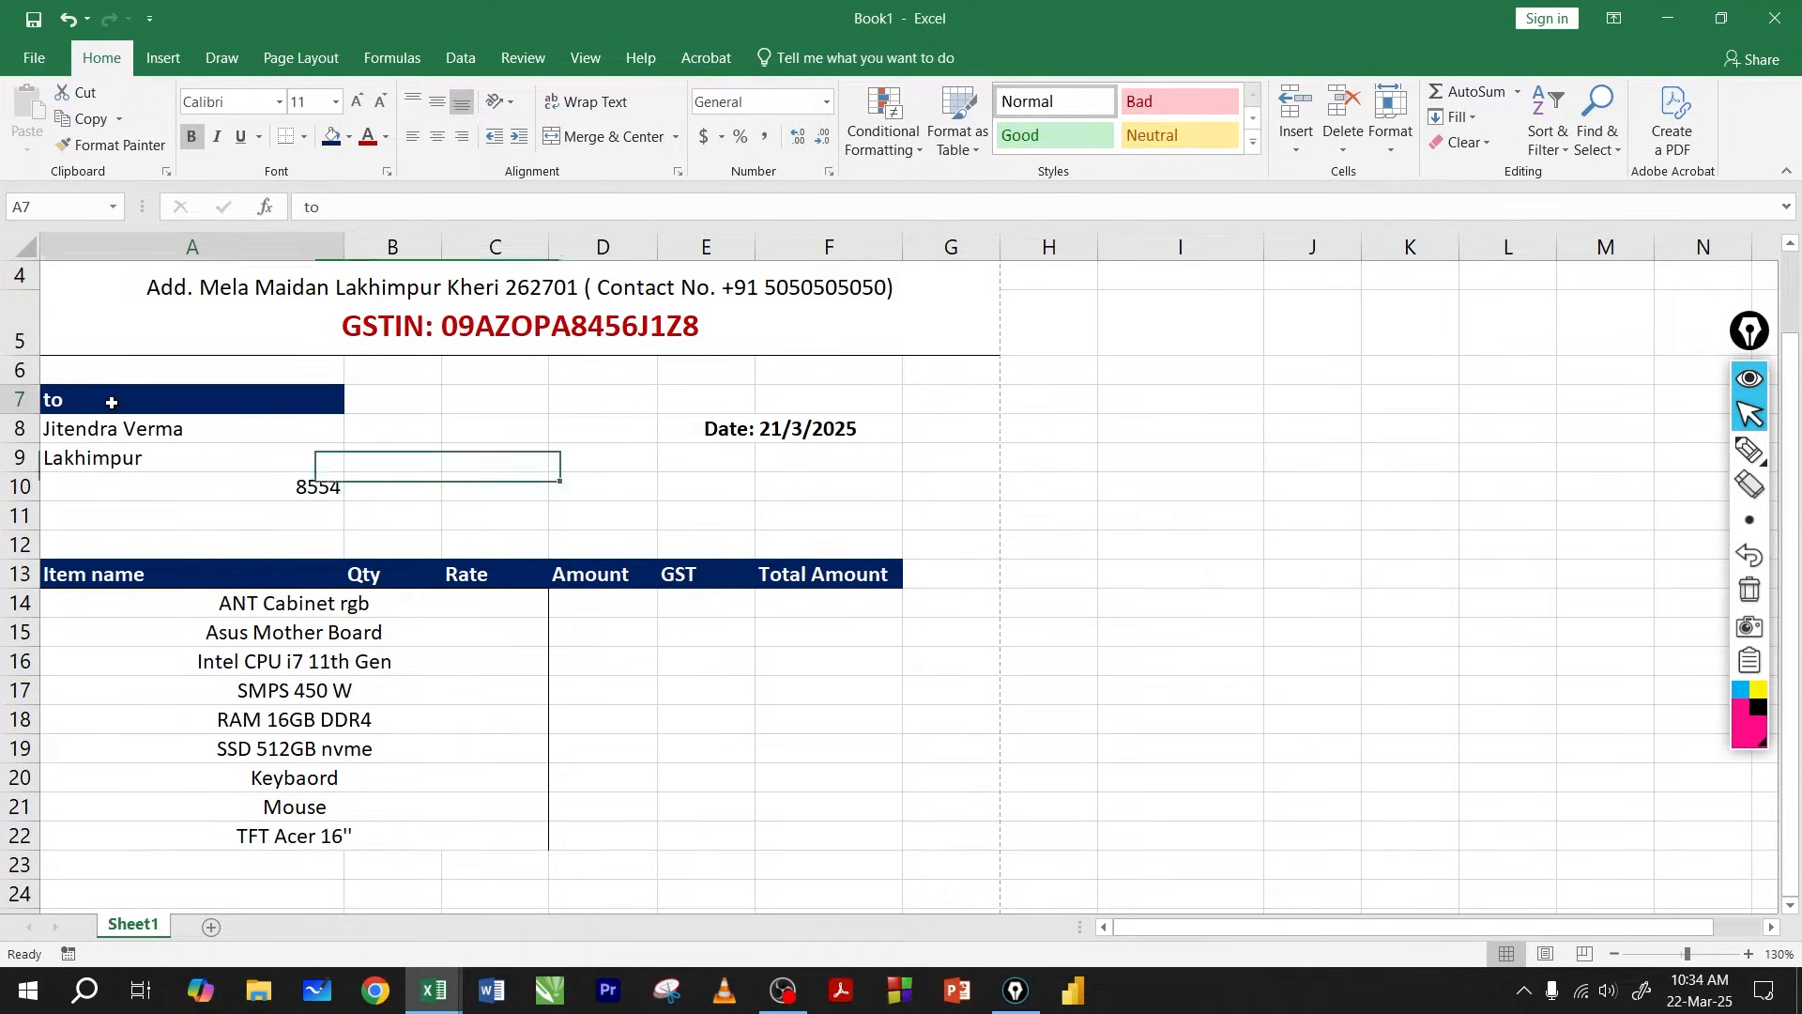
click(672, 682)
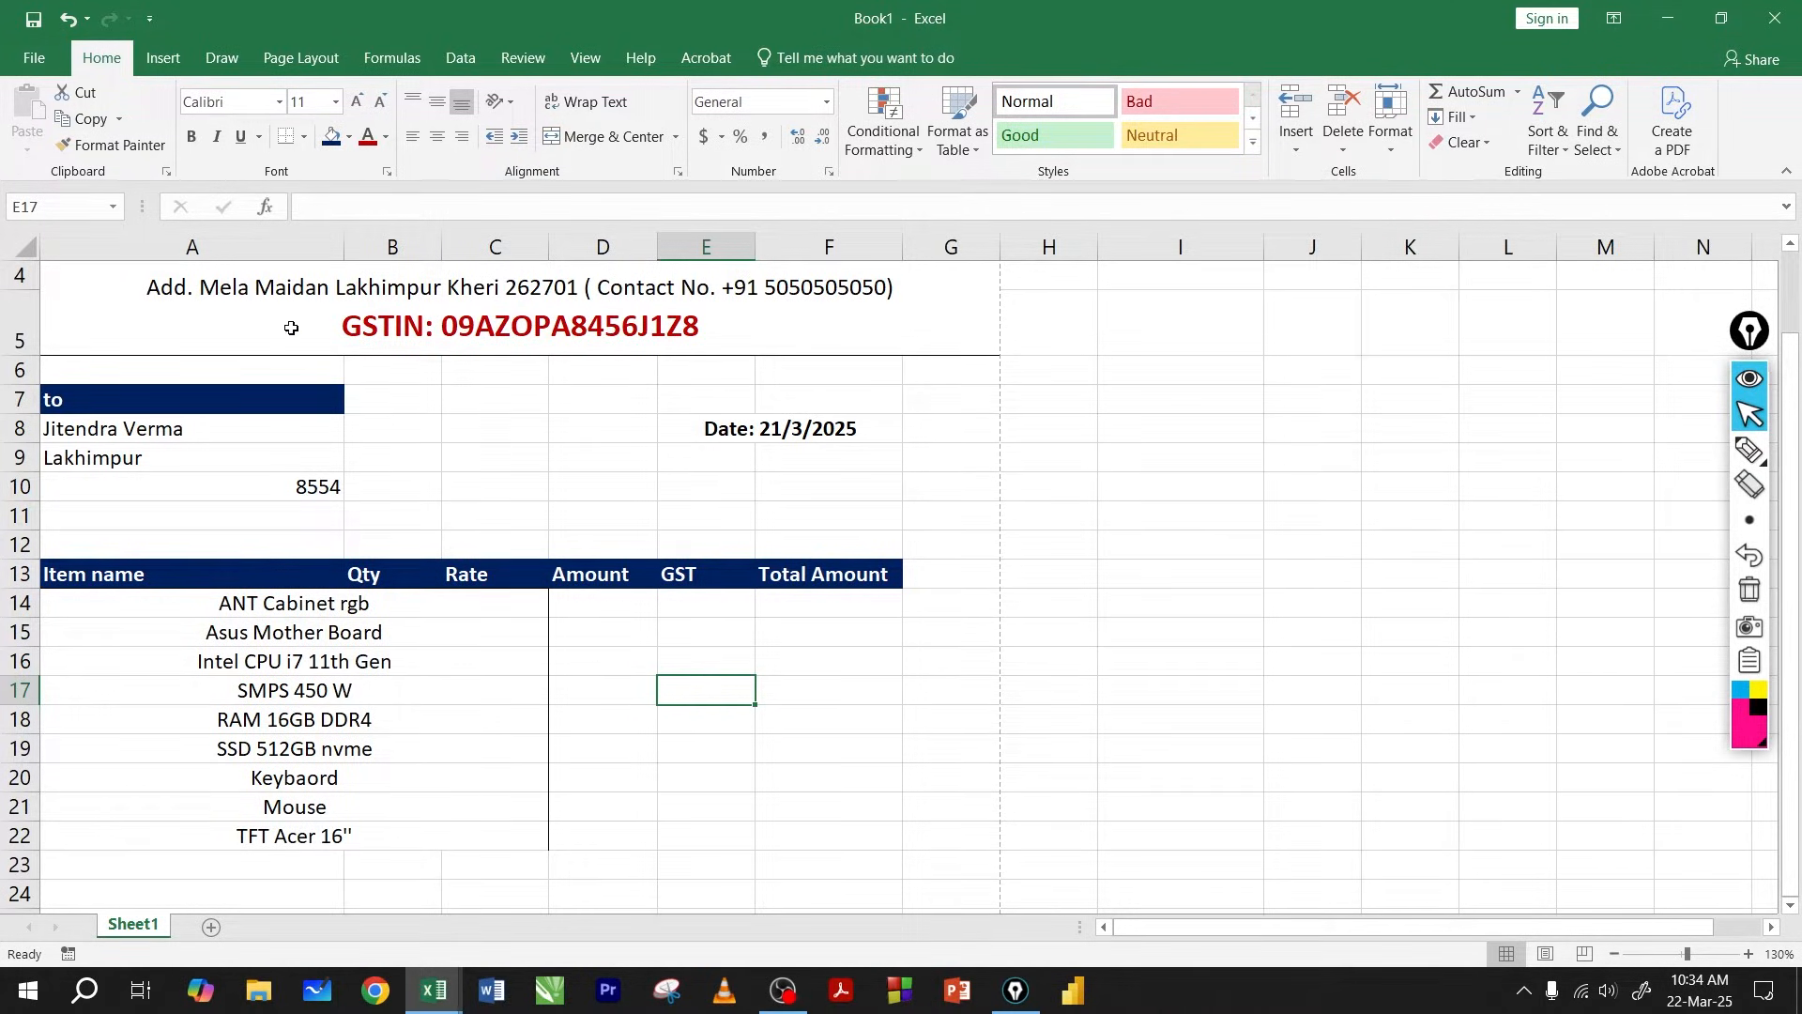
Reapply the Total Amount header's navy formatting to cell A7 with Format Painter.
click(111, 147)
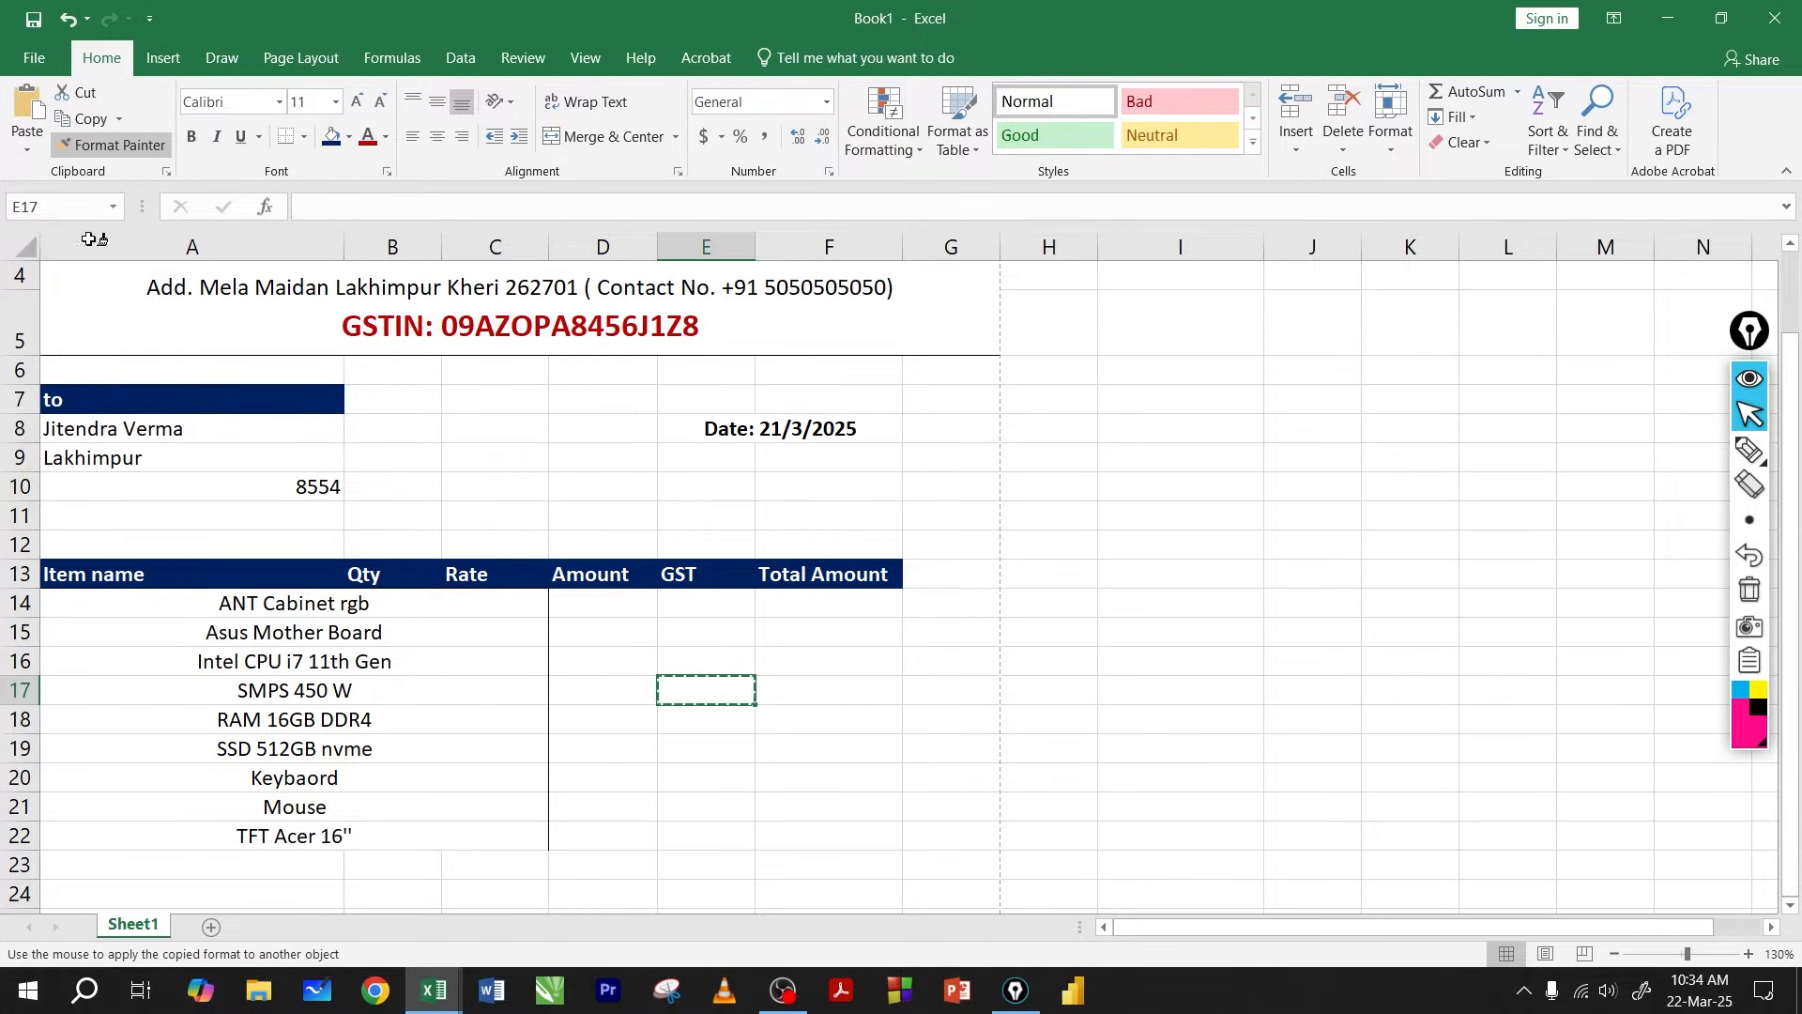
click(111, 405)
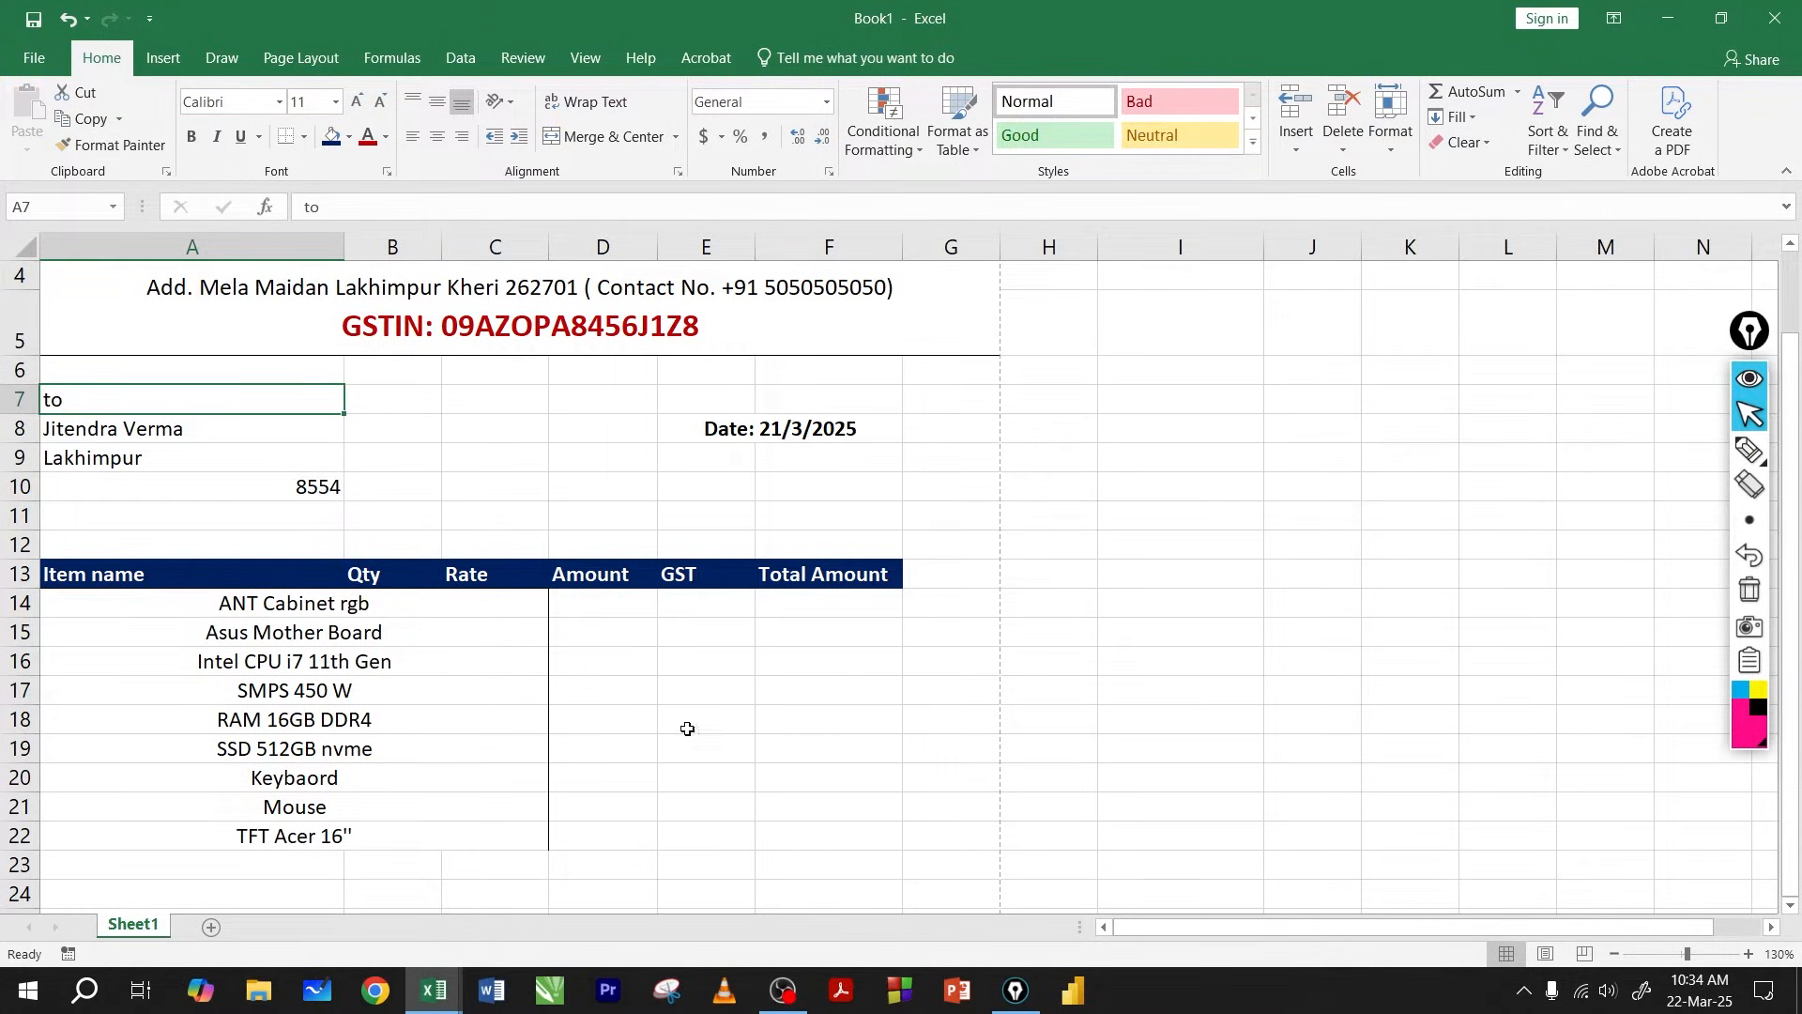
click(724, 691)
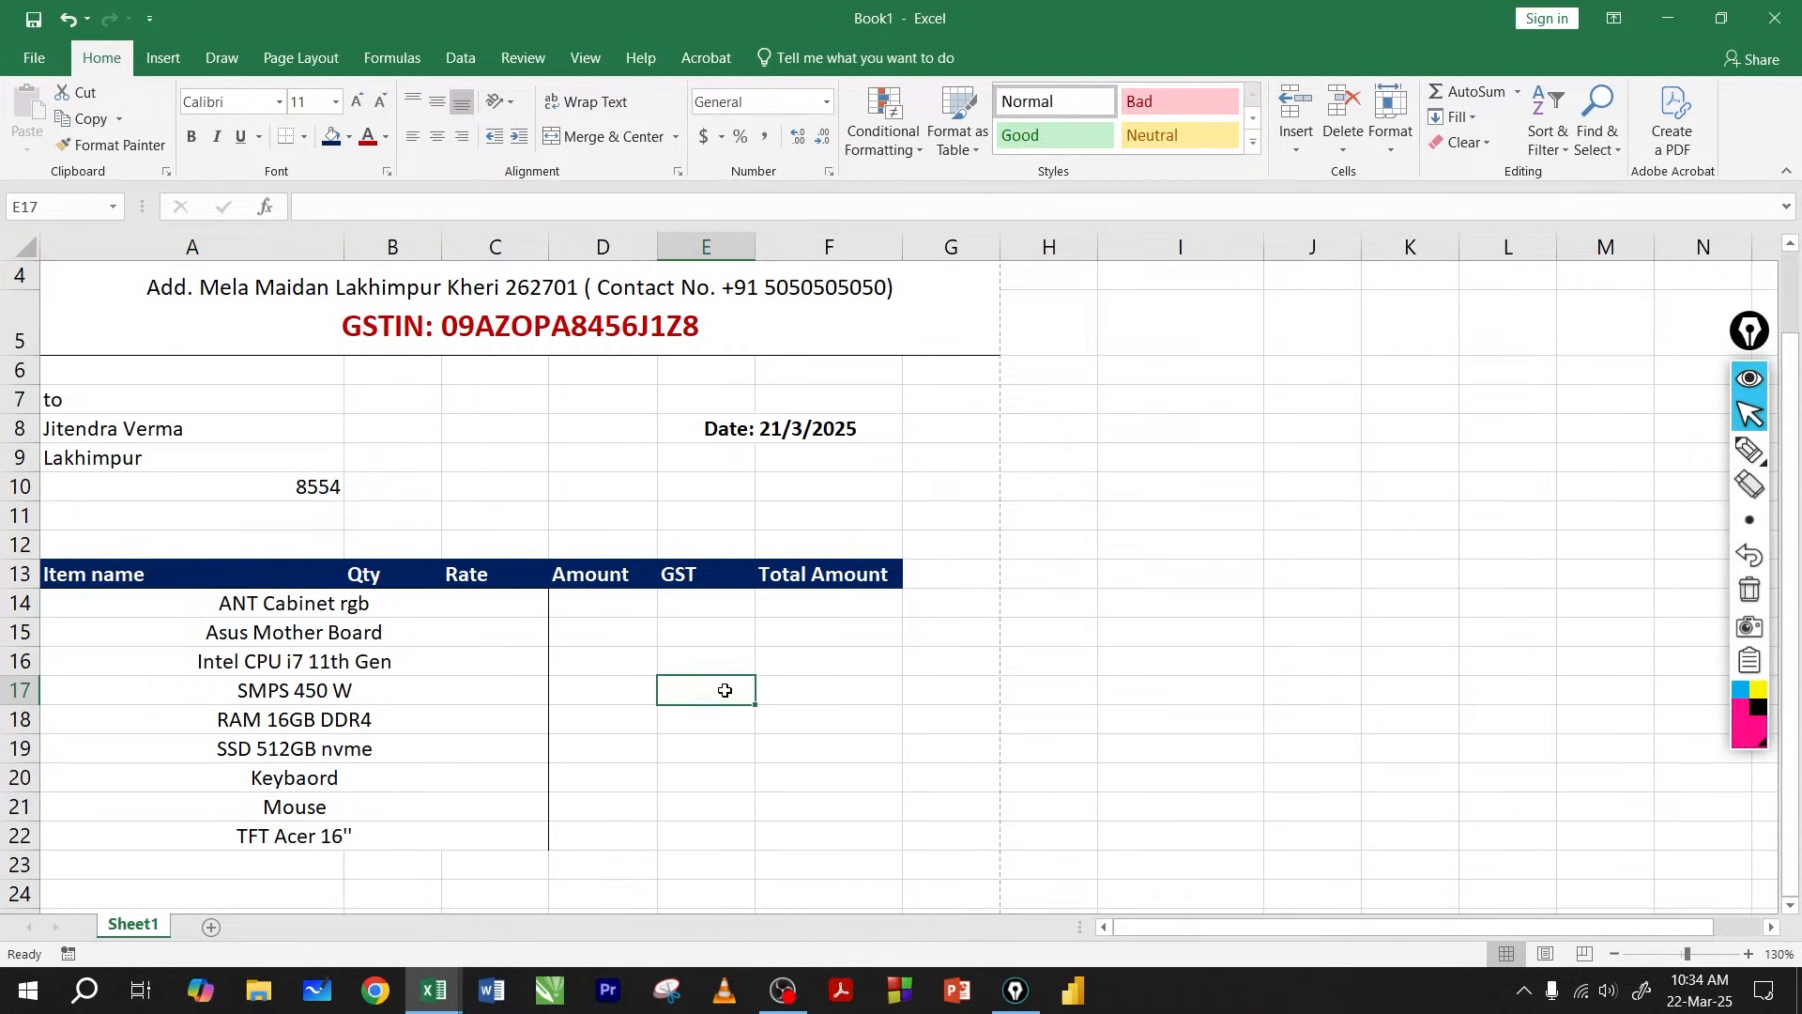
click(802, 579)
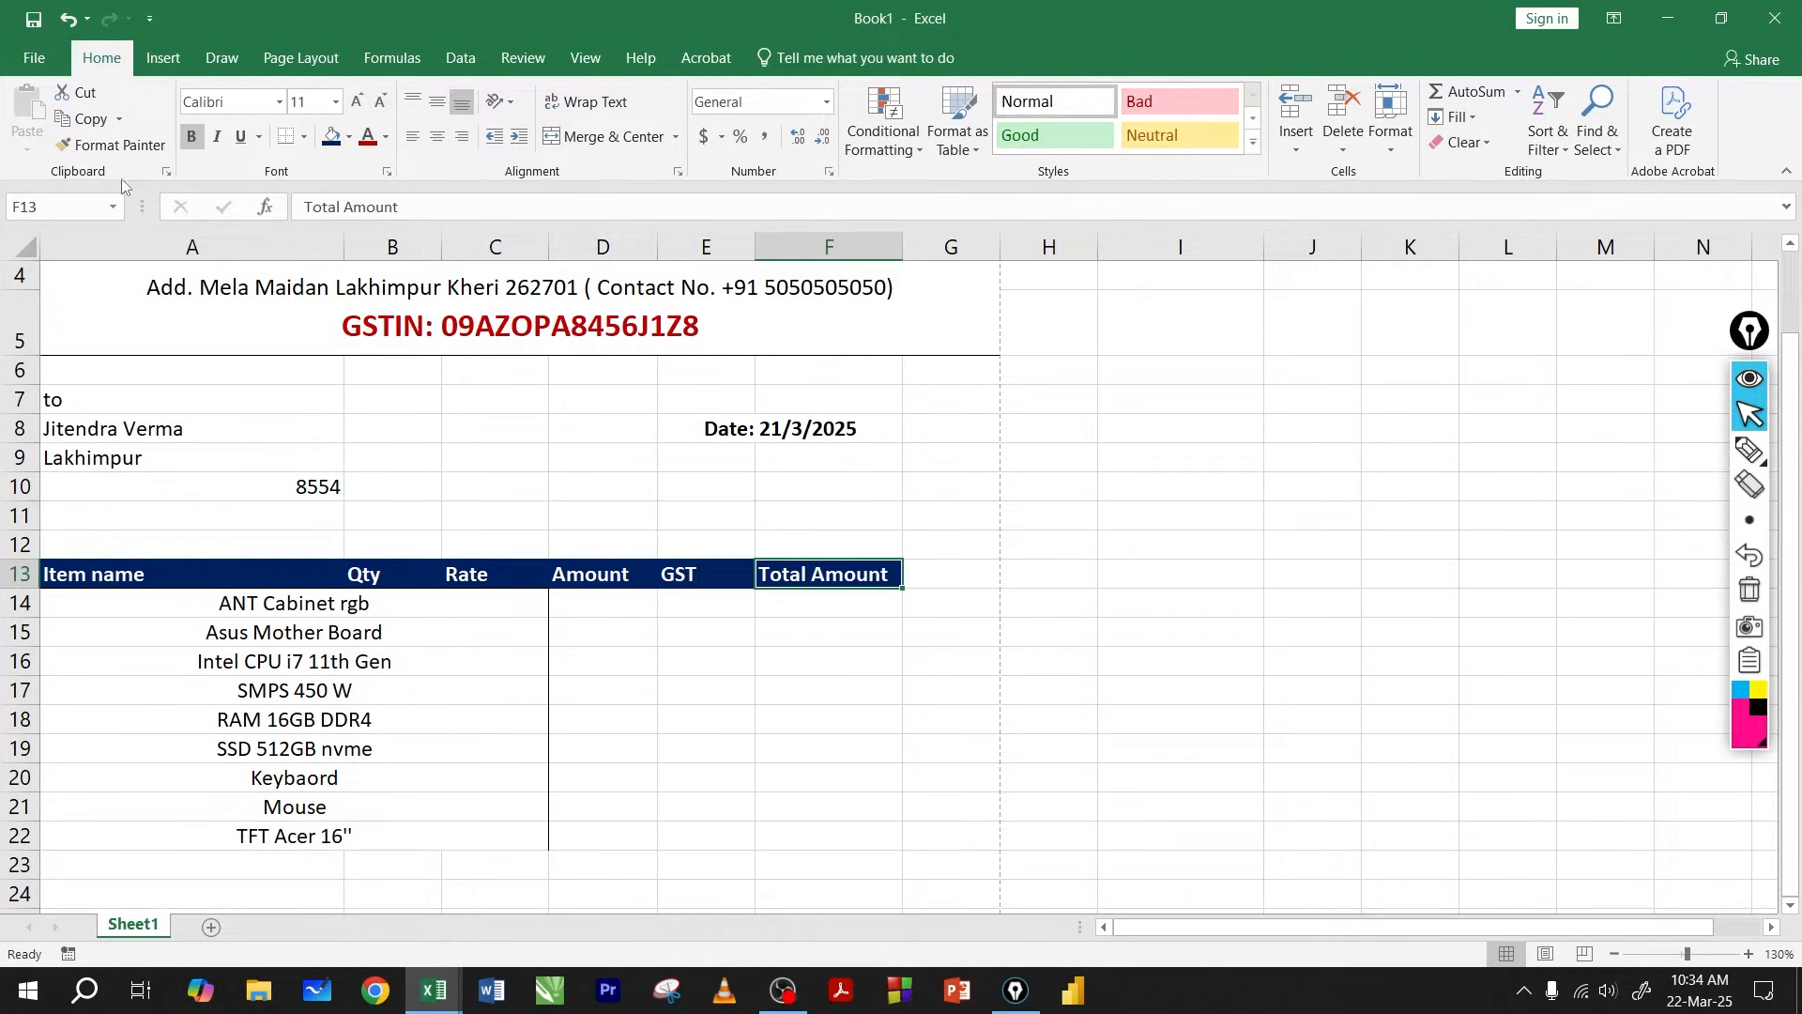
click(110, 146)
click(110, 398)
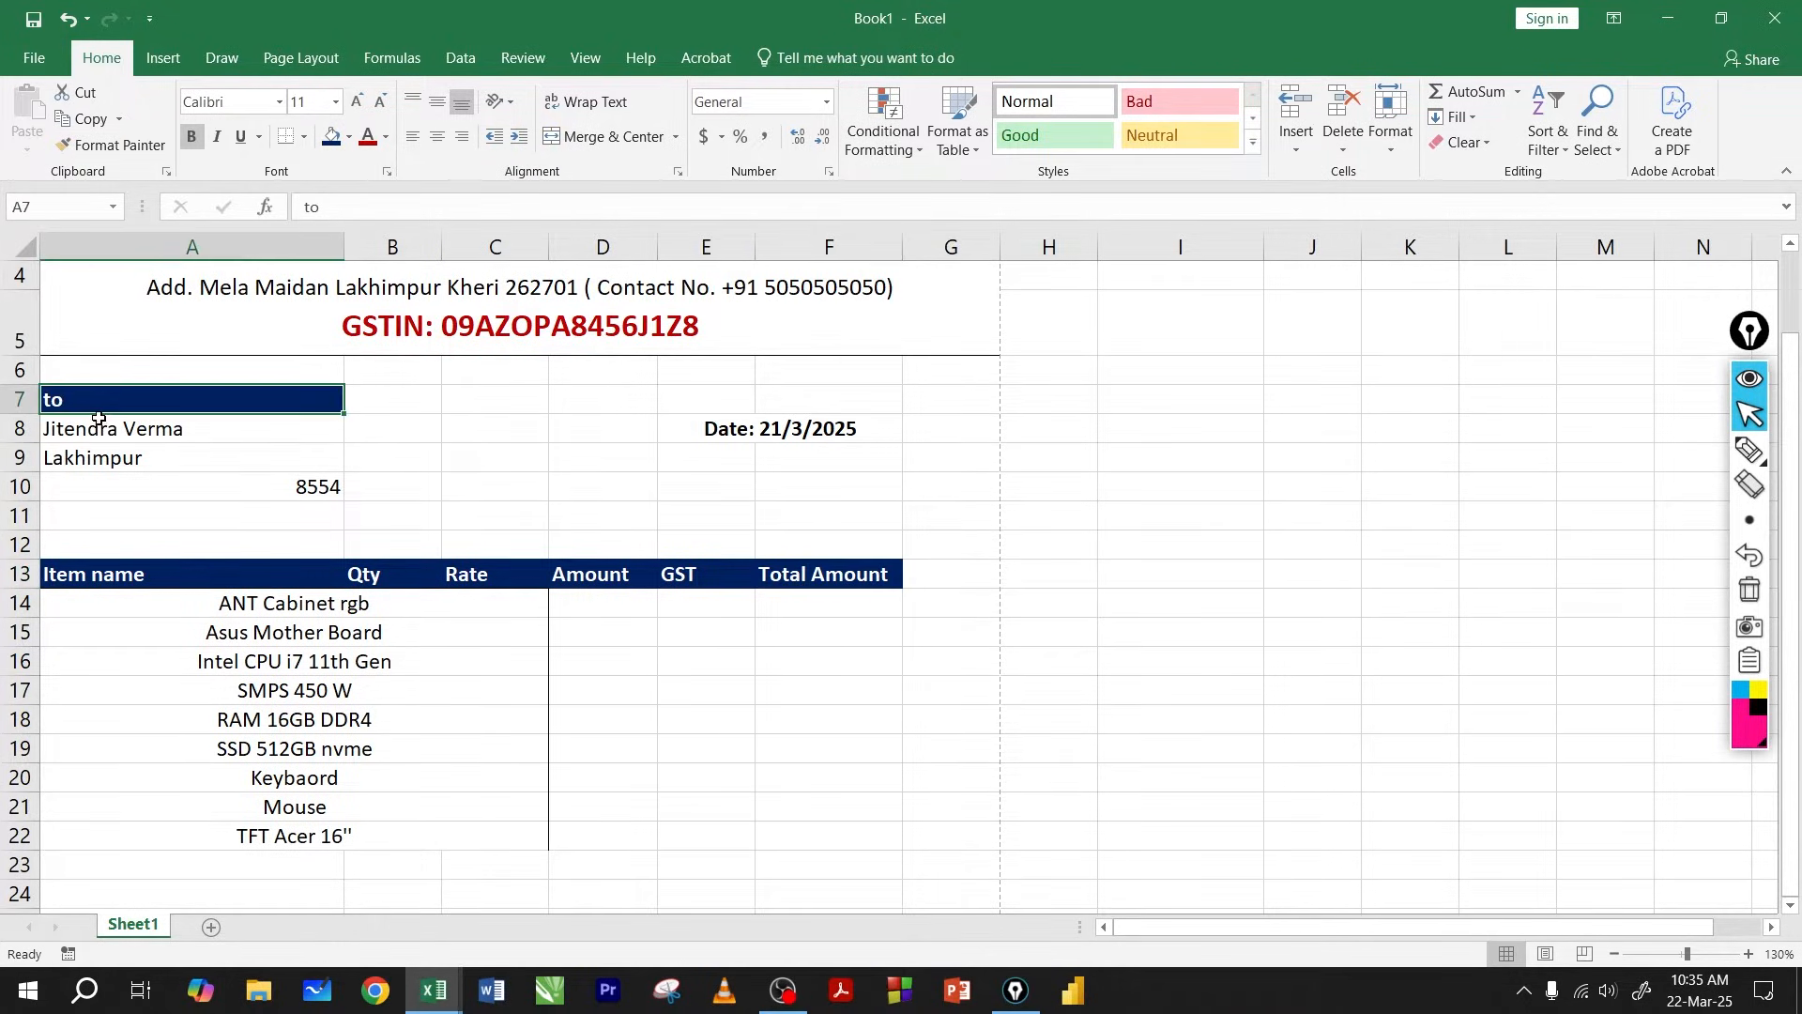
Change the A7 label from 'to' to 'To'.
double_click(93, 402)
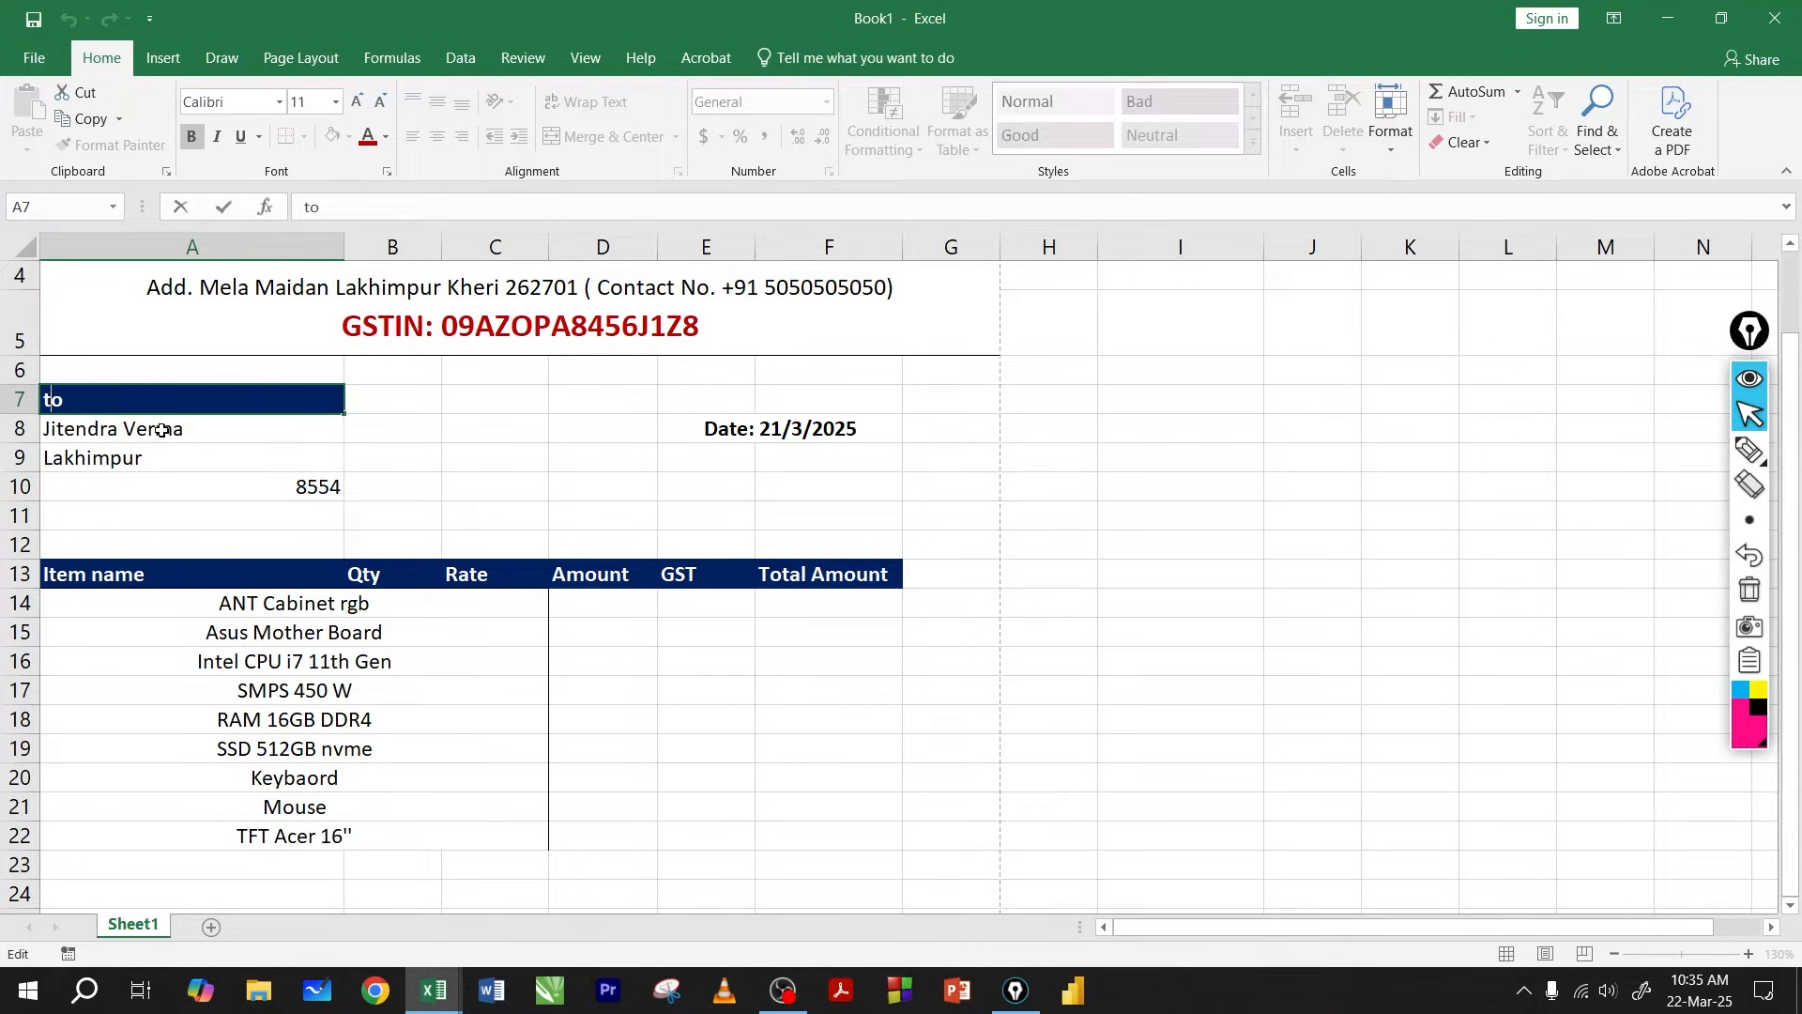
key(BackSpace)
text(T)
click(591, 486)
click(281, 626)
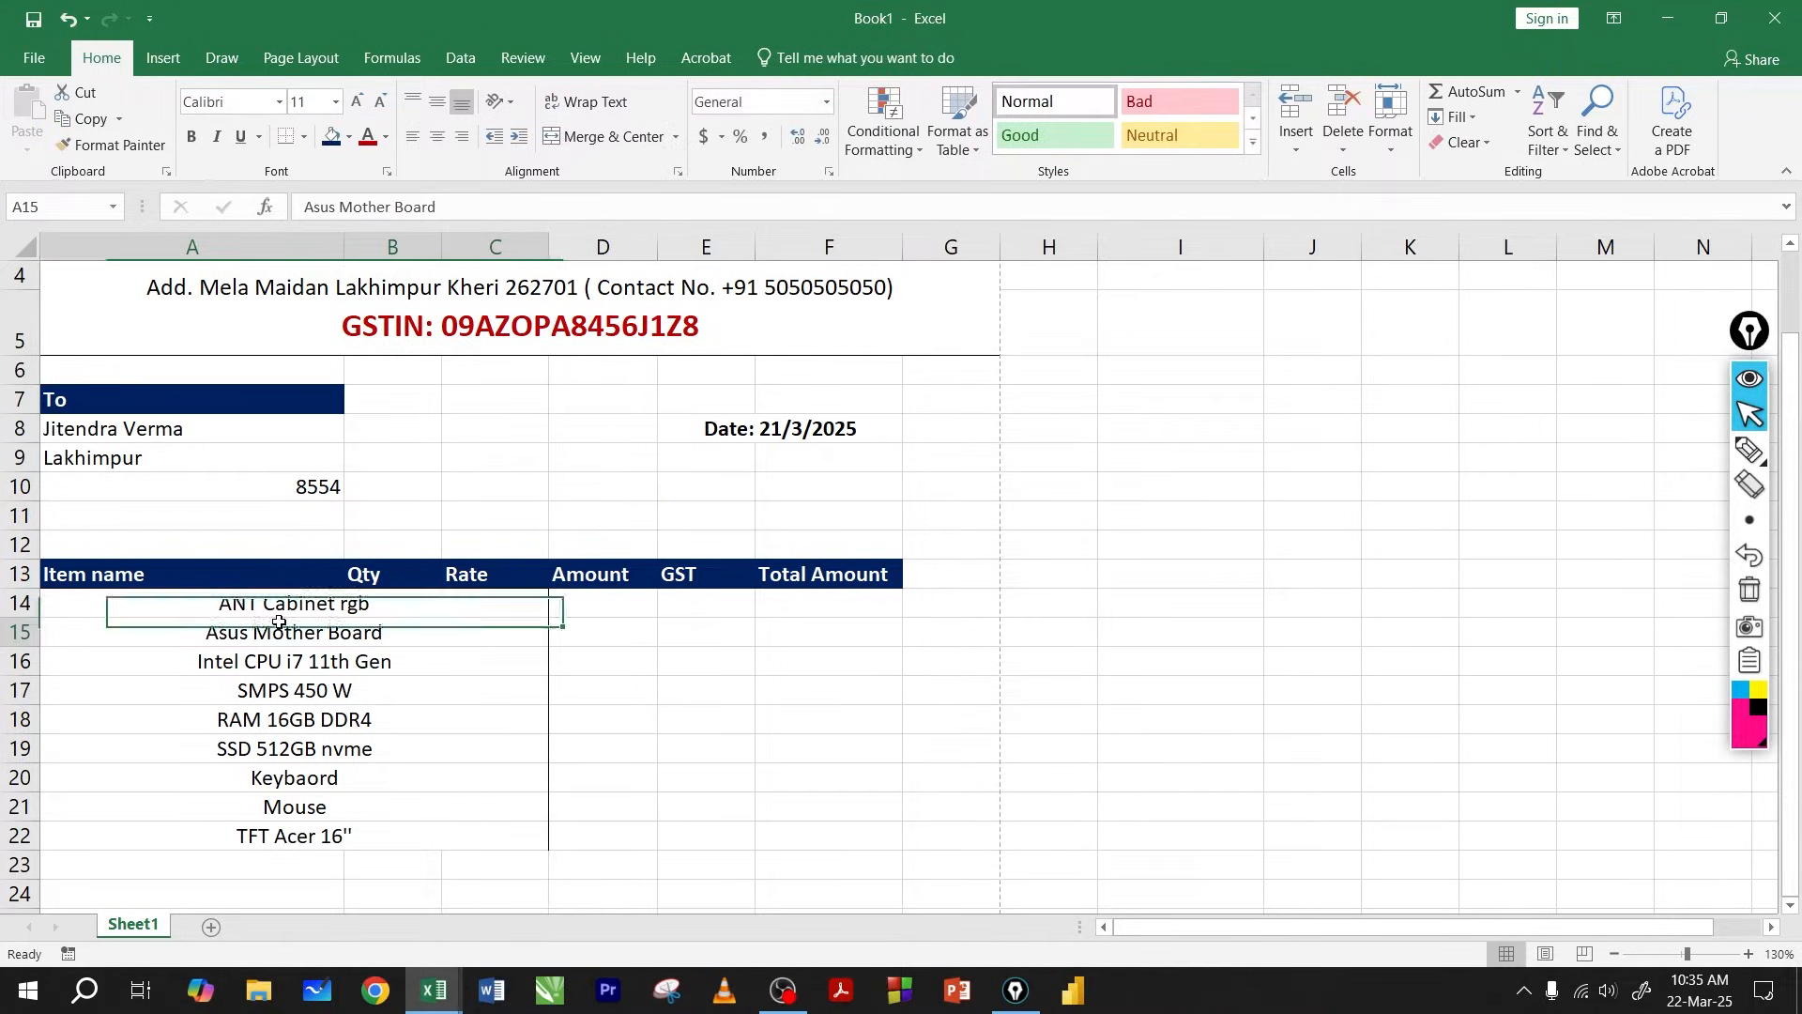
Paint blank cell E17's plain formatting over the item rows to remove merging and borders.
click(219, 605)
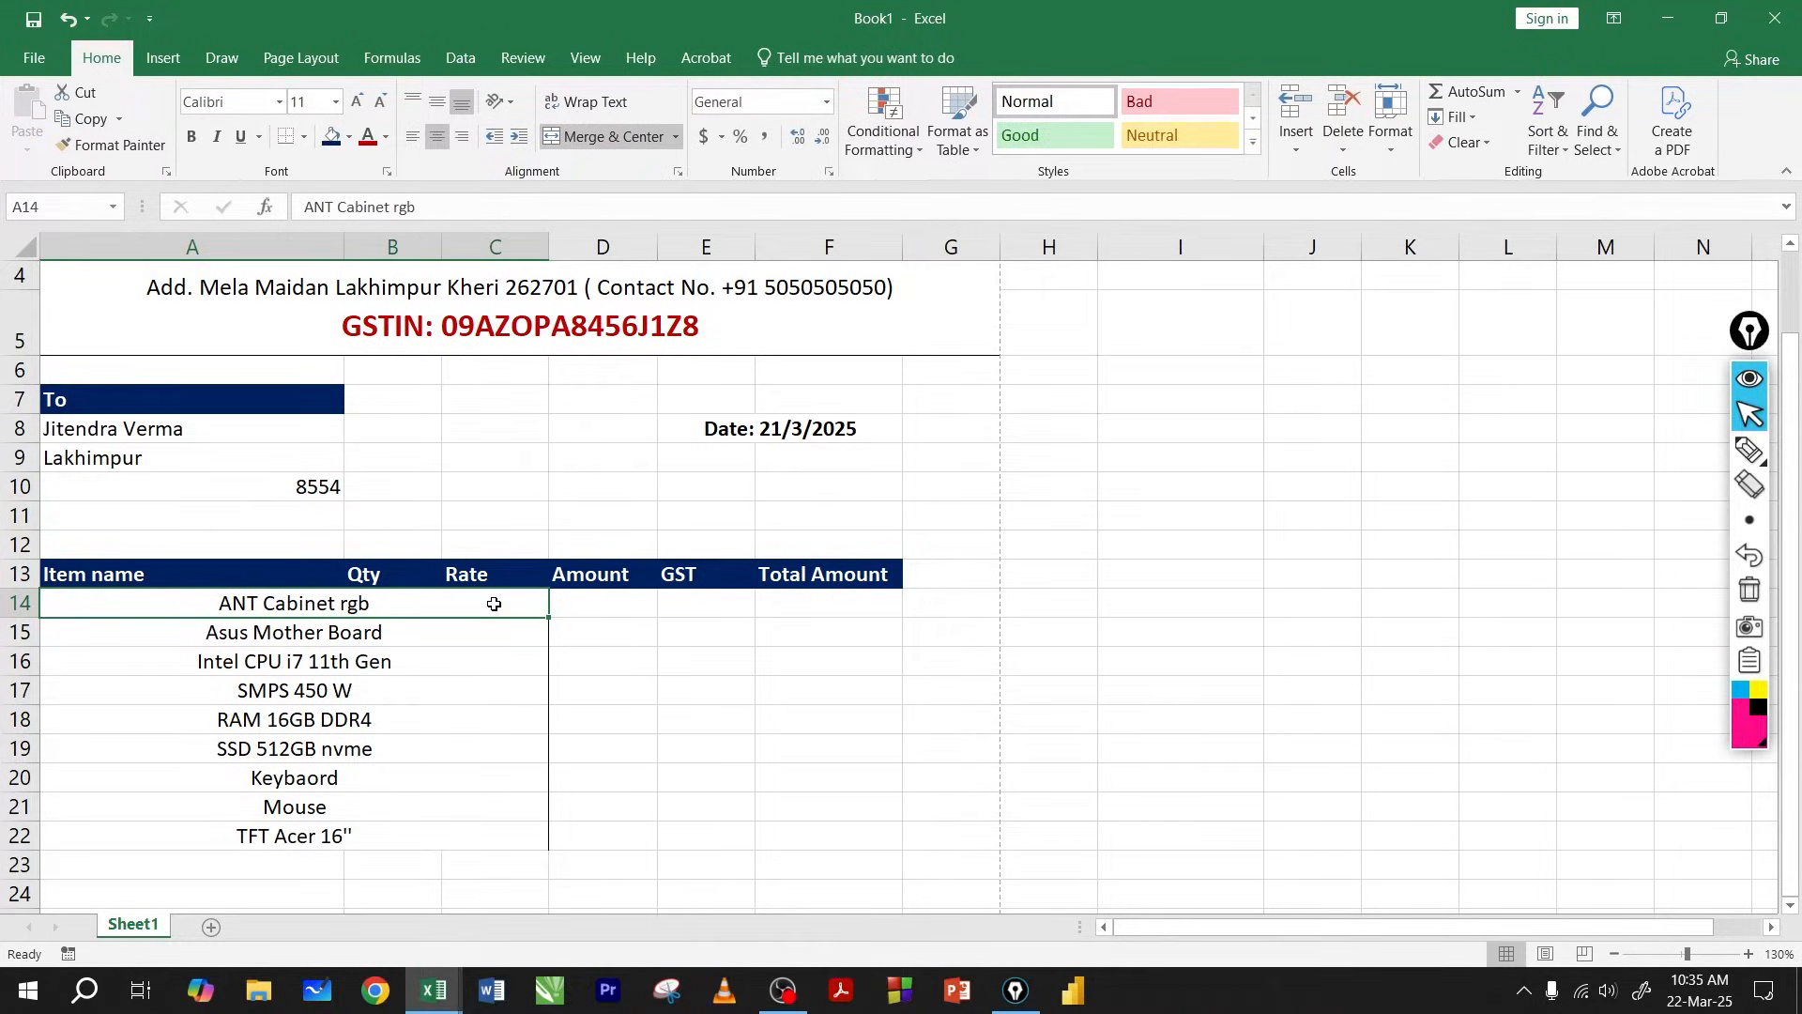
click(699, 693)
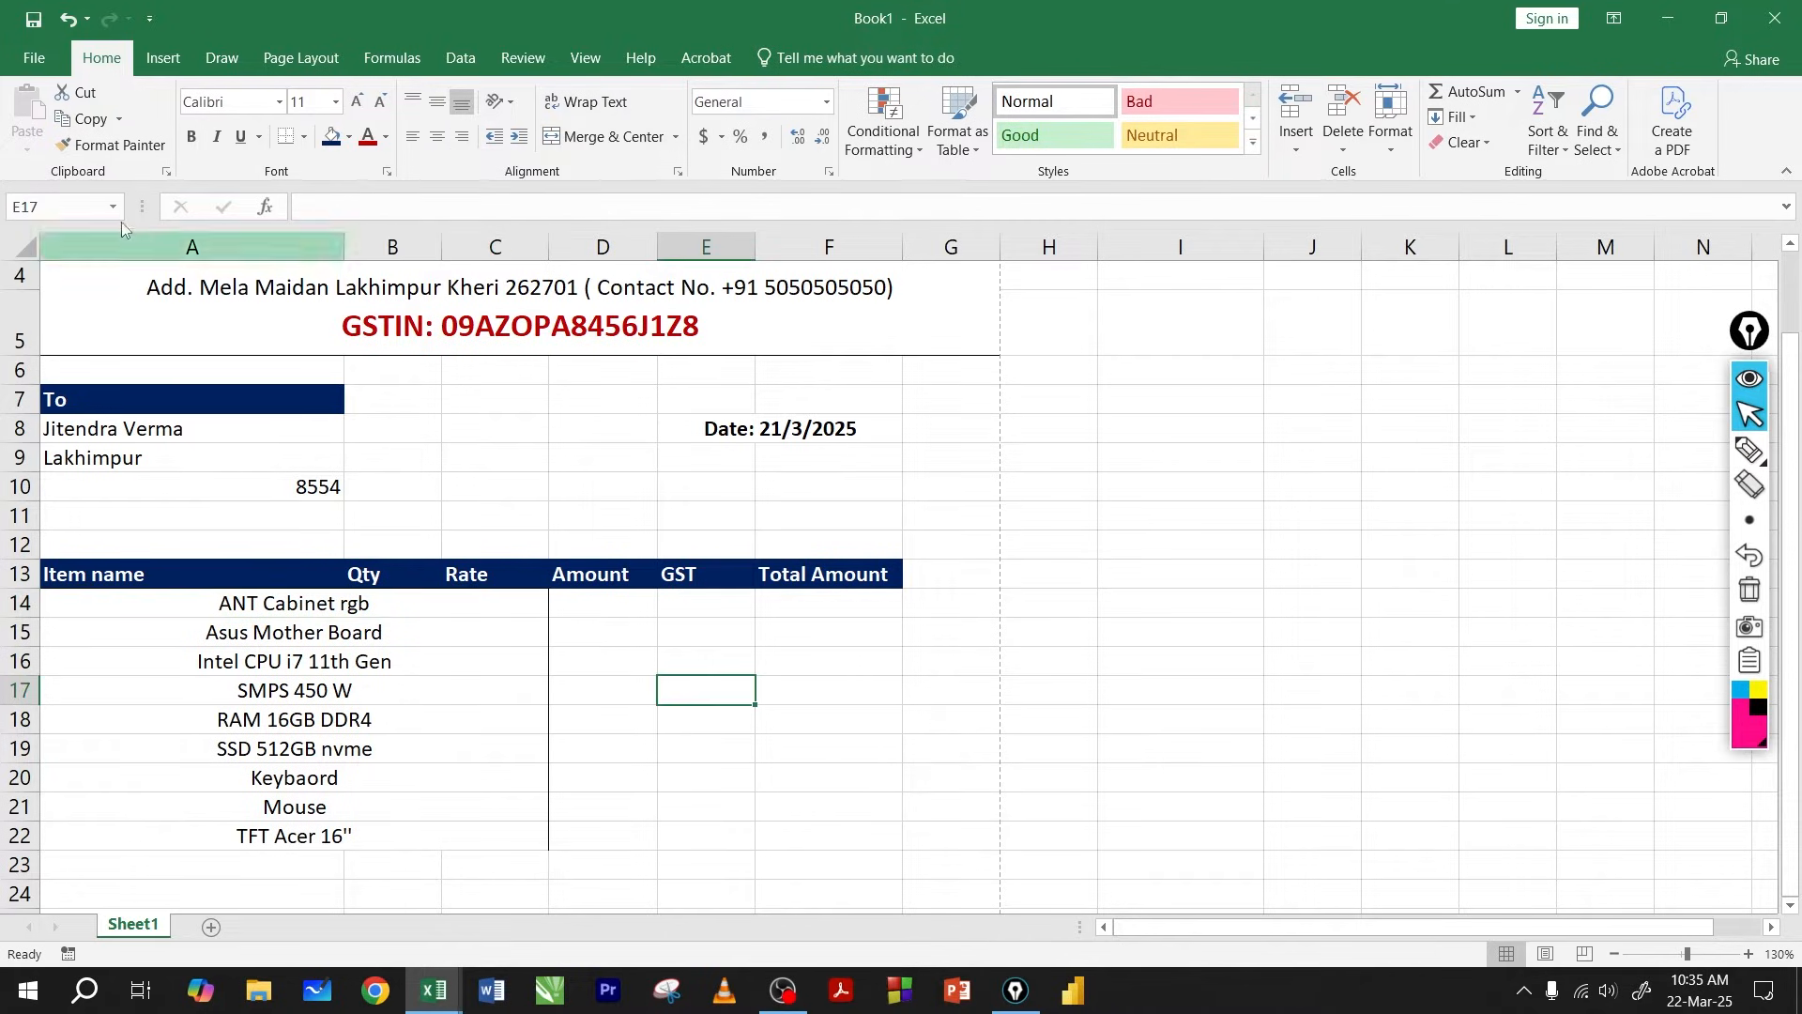
click(101, 147)
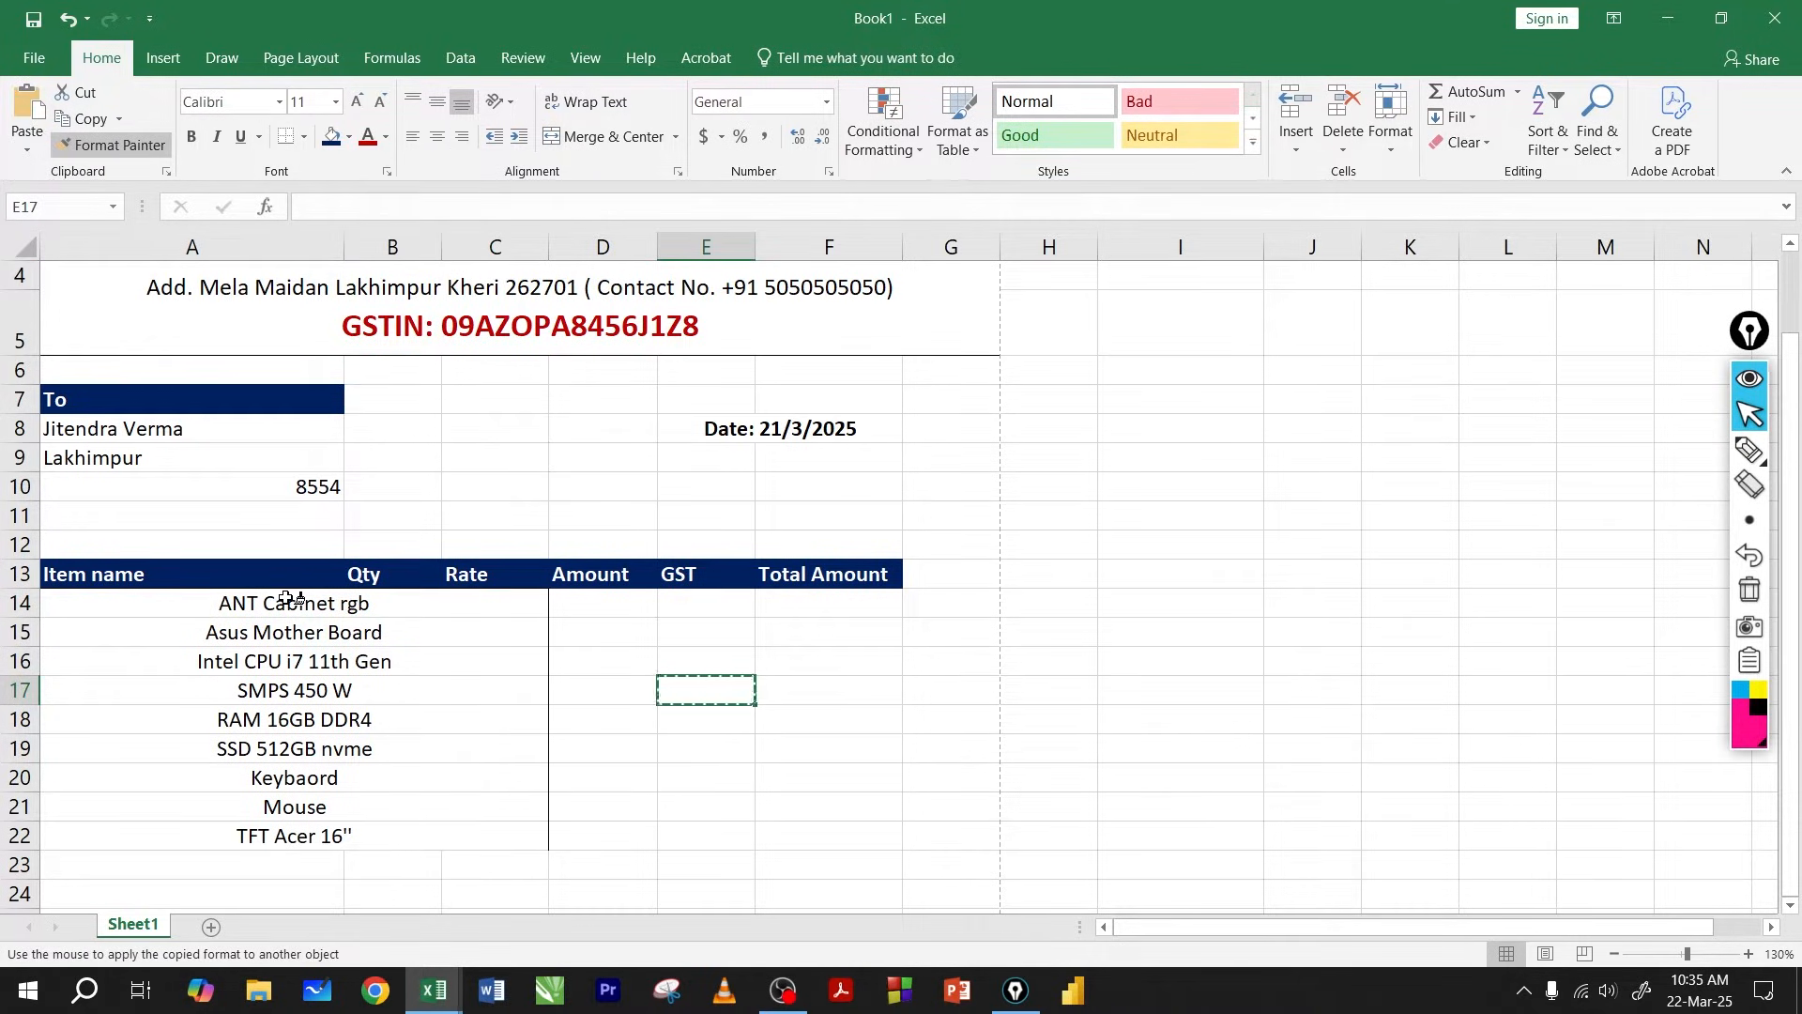
mouse_move(290, 606)
mouse_down()
mouse_move(363, 721)
mouse_move(391, 828)
mouse_move(467, 854)
mouse_move(559, 845)
mouse_move(554, 859)
mouse_up()
Check the now left-aligned item names in column A and select the first Qty cell B14.
click(286, 692)
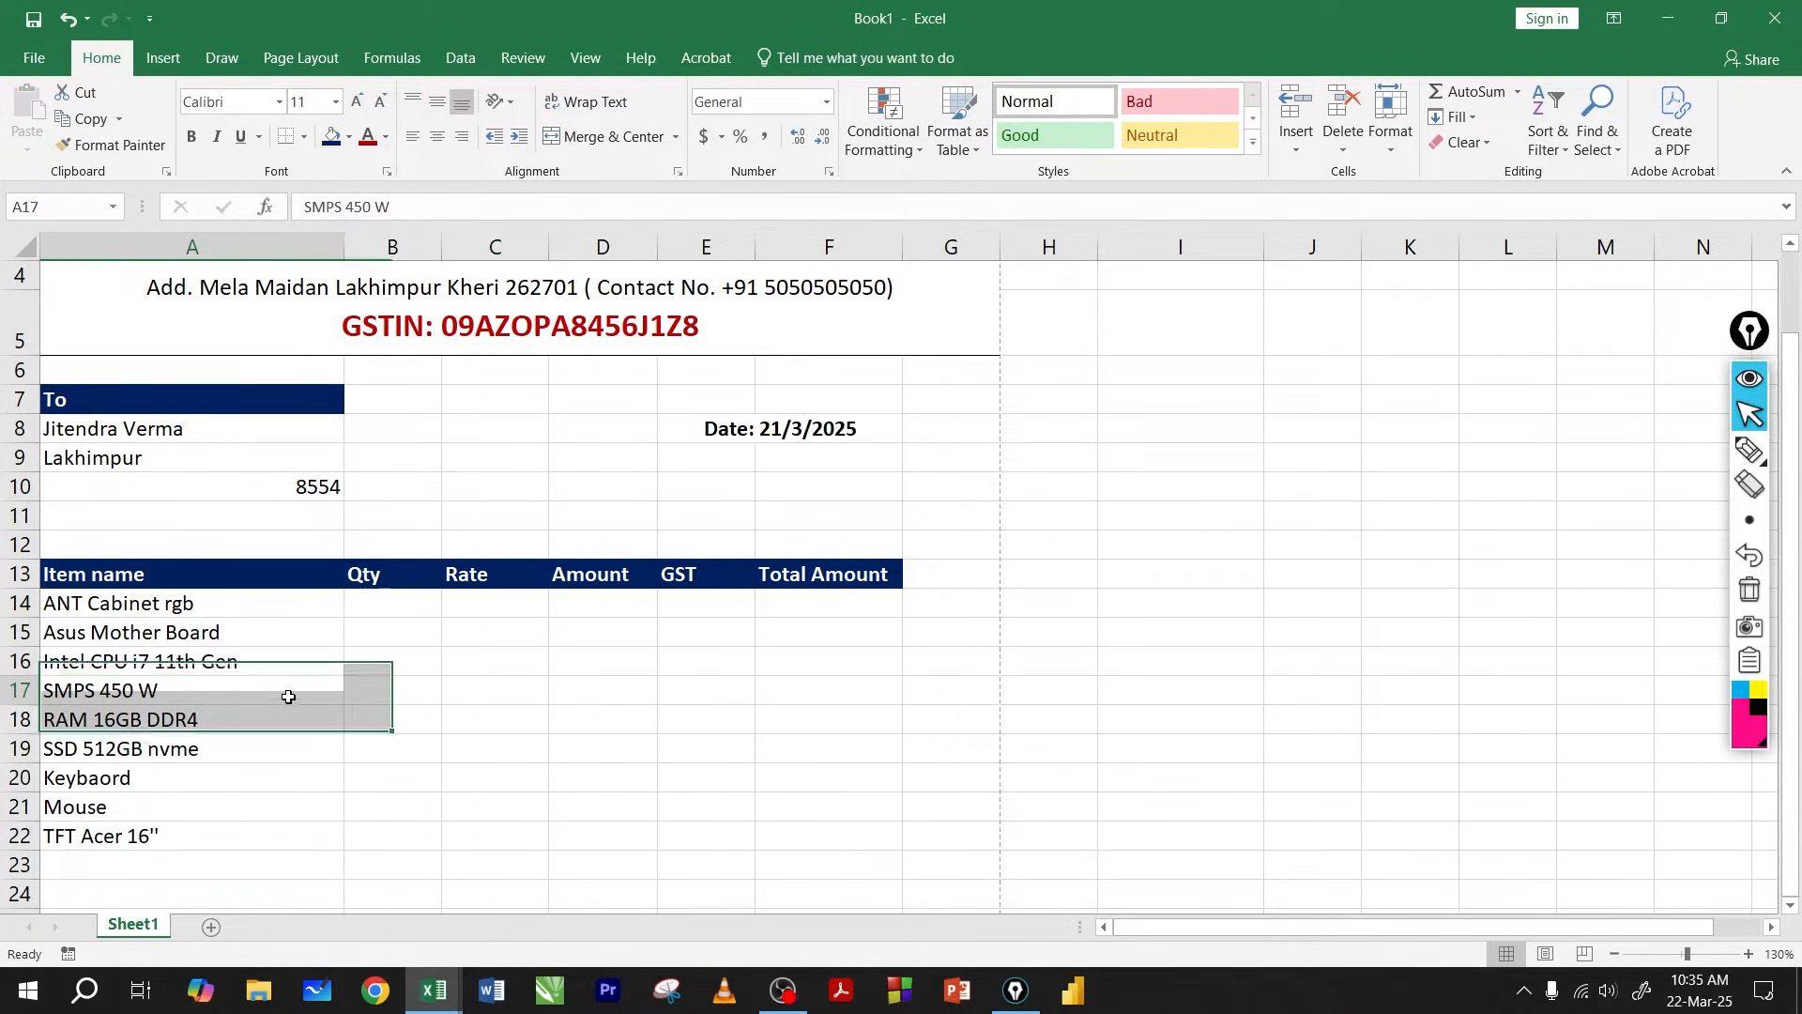
click(667, 664)
drag(184, 610, 170, 835)
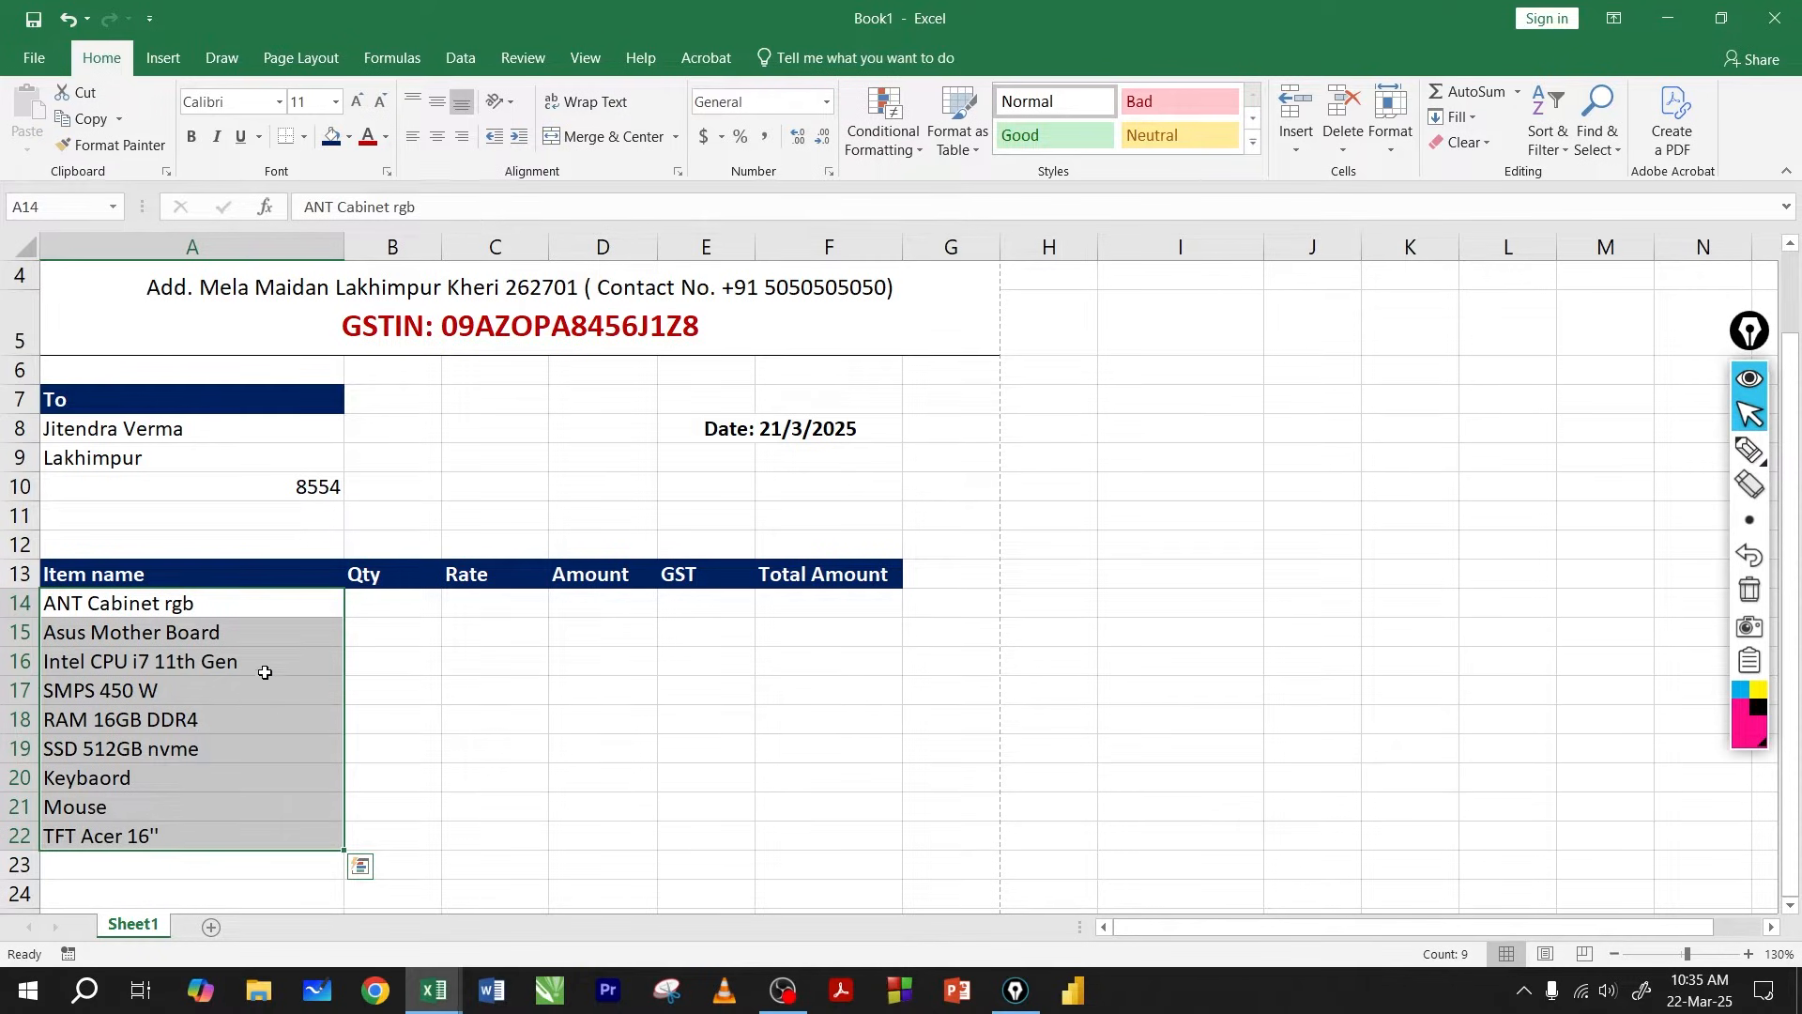
click(278, 640)
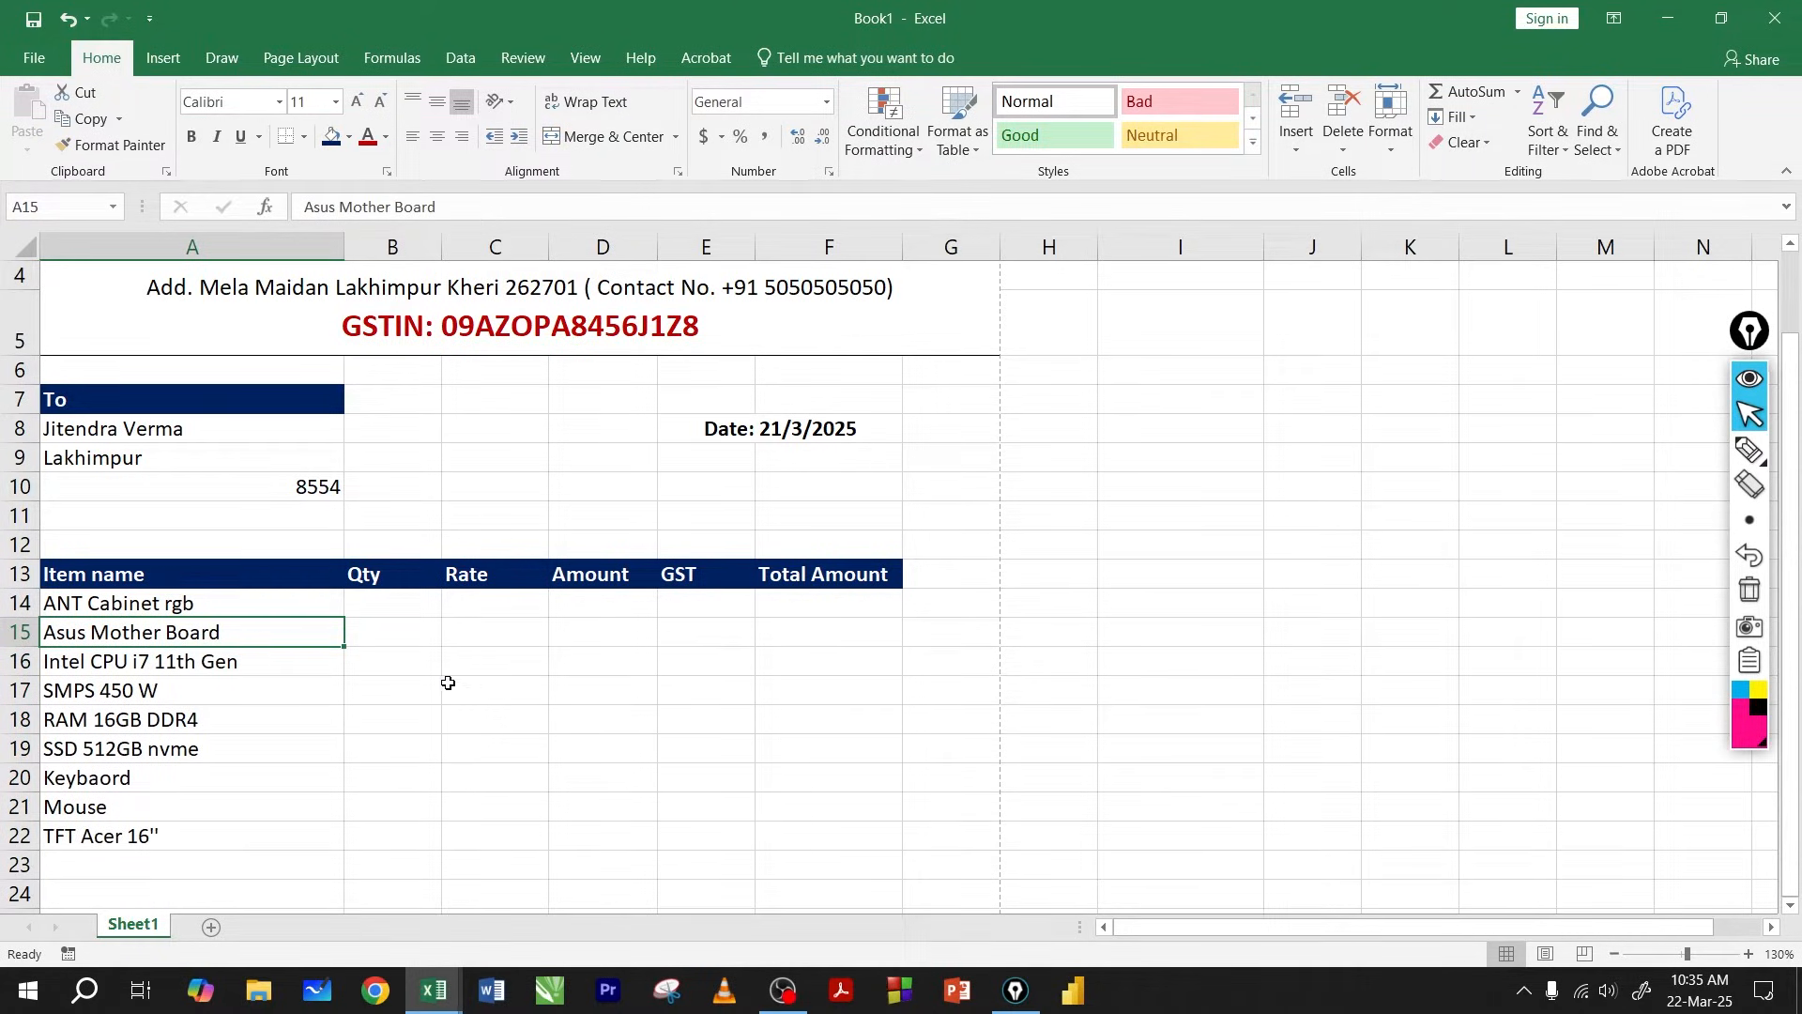
click(383, 613)
scroll(402, 619, up, 1)
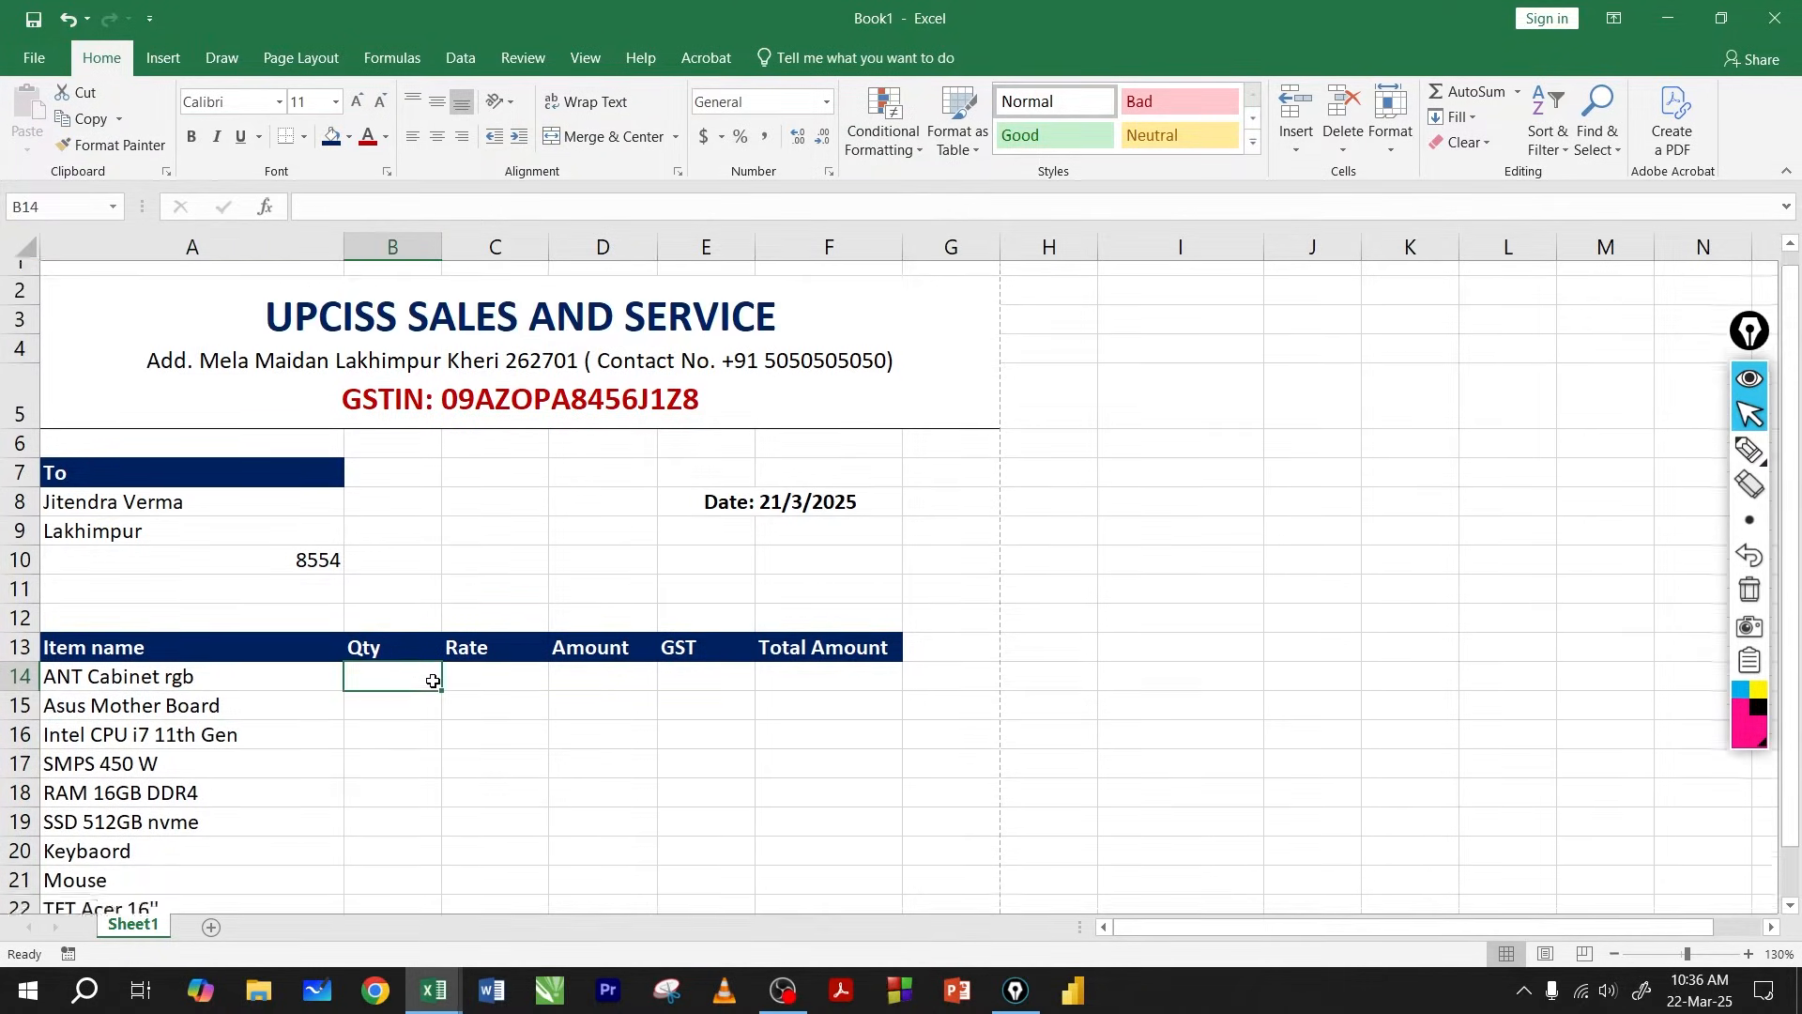
Fill in Qty and Rate for the items, starting 2 × 2500 and 5 × 3000.
scroll(431, 610, down, 1)
scroll(433, 610, down, 1)
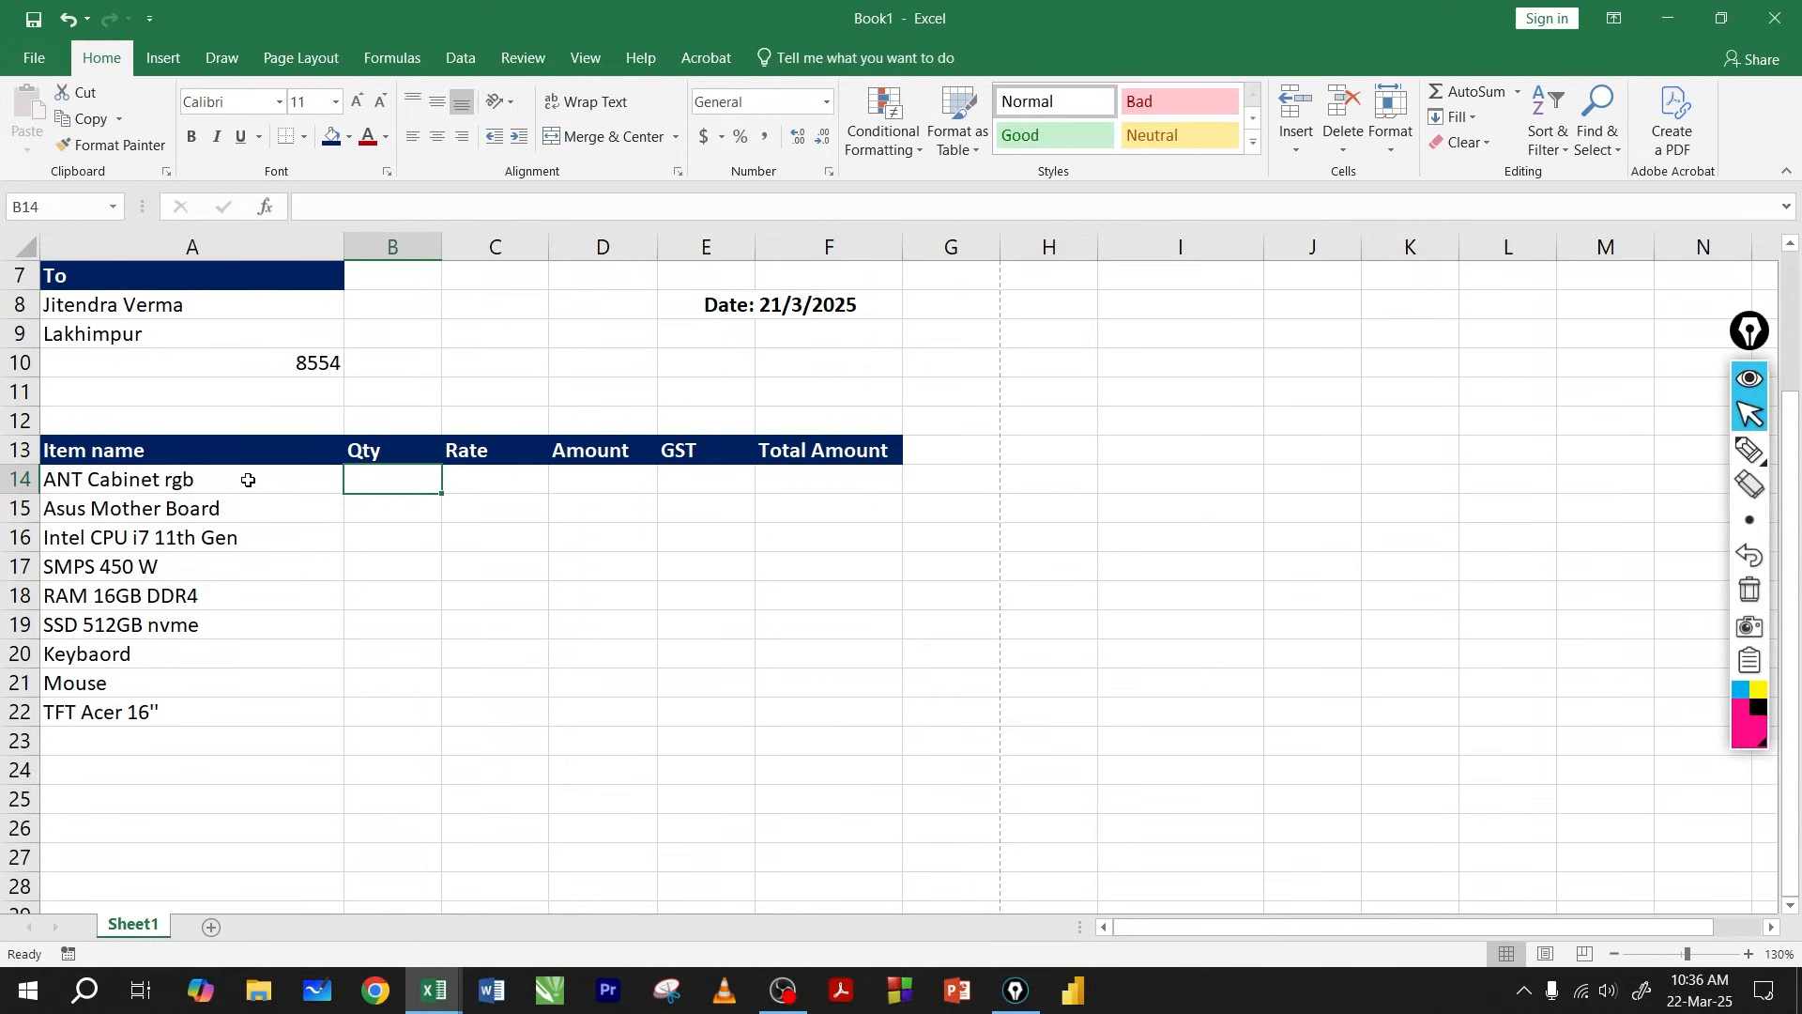
text(2)
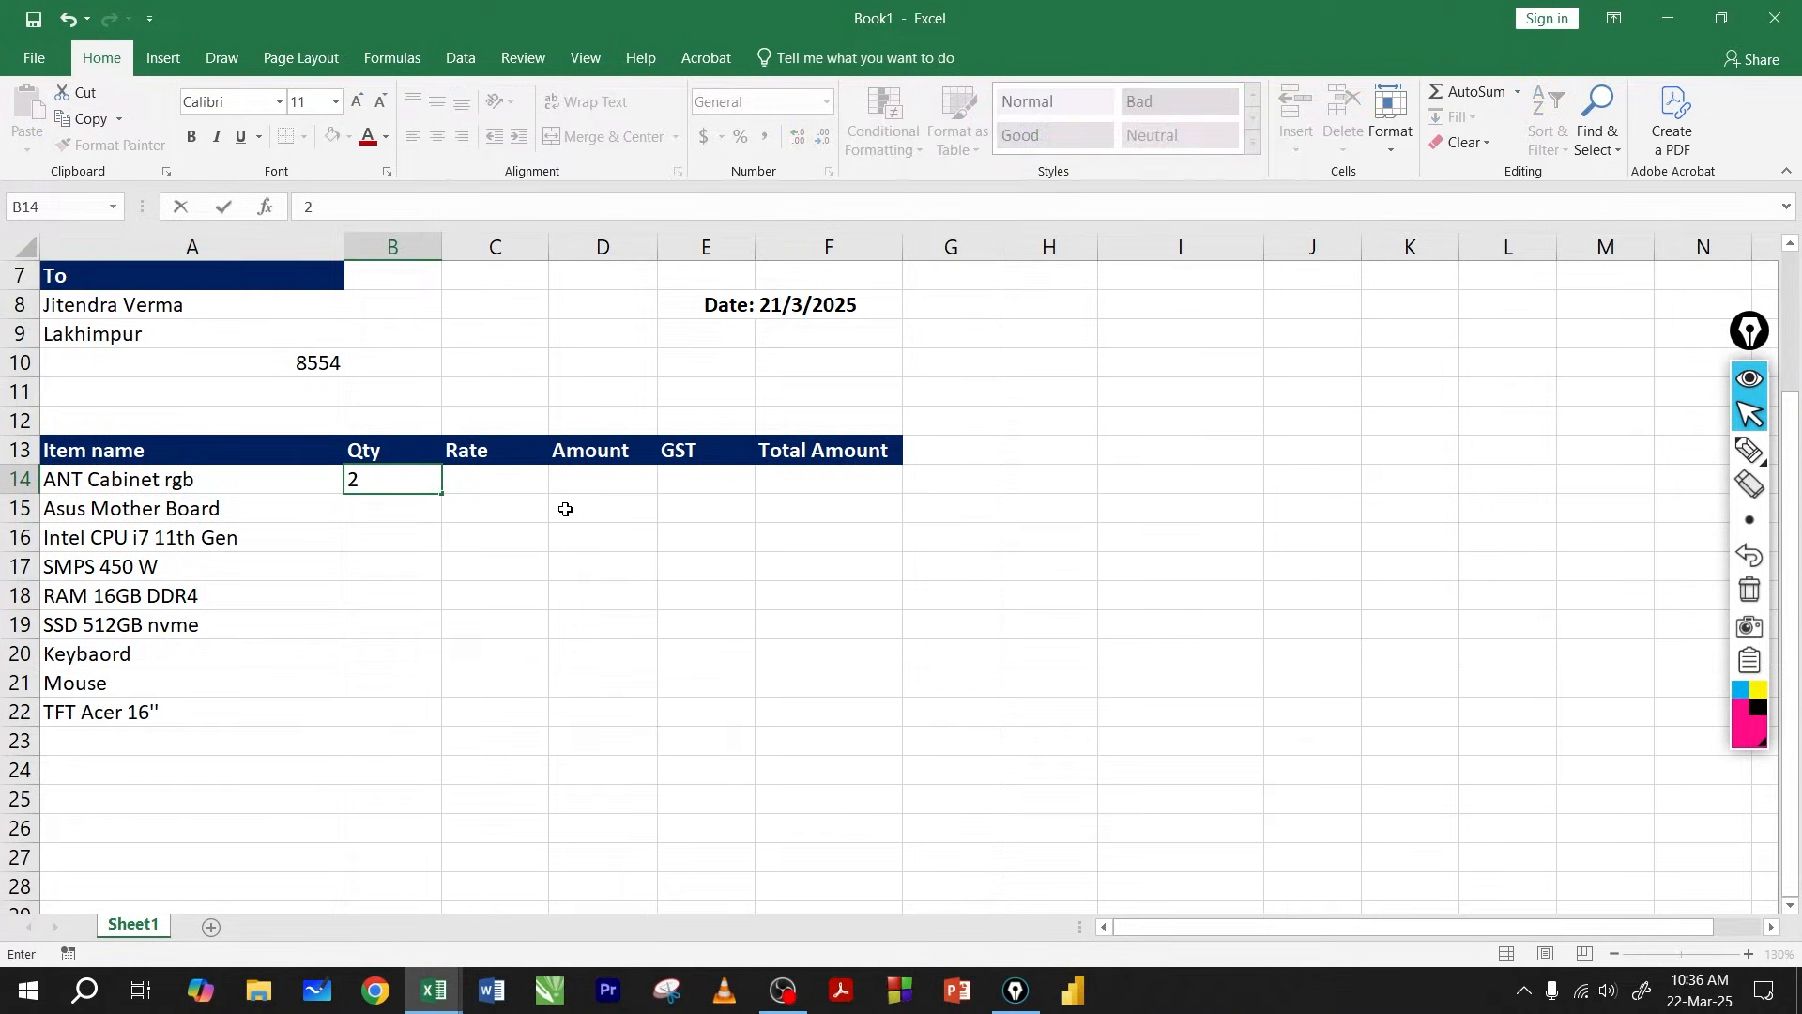
key(Tab)
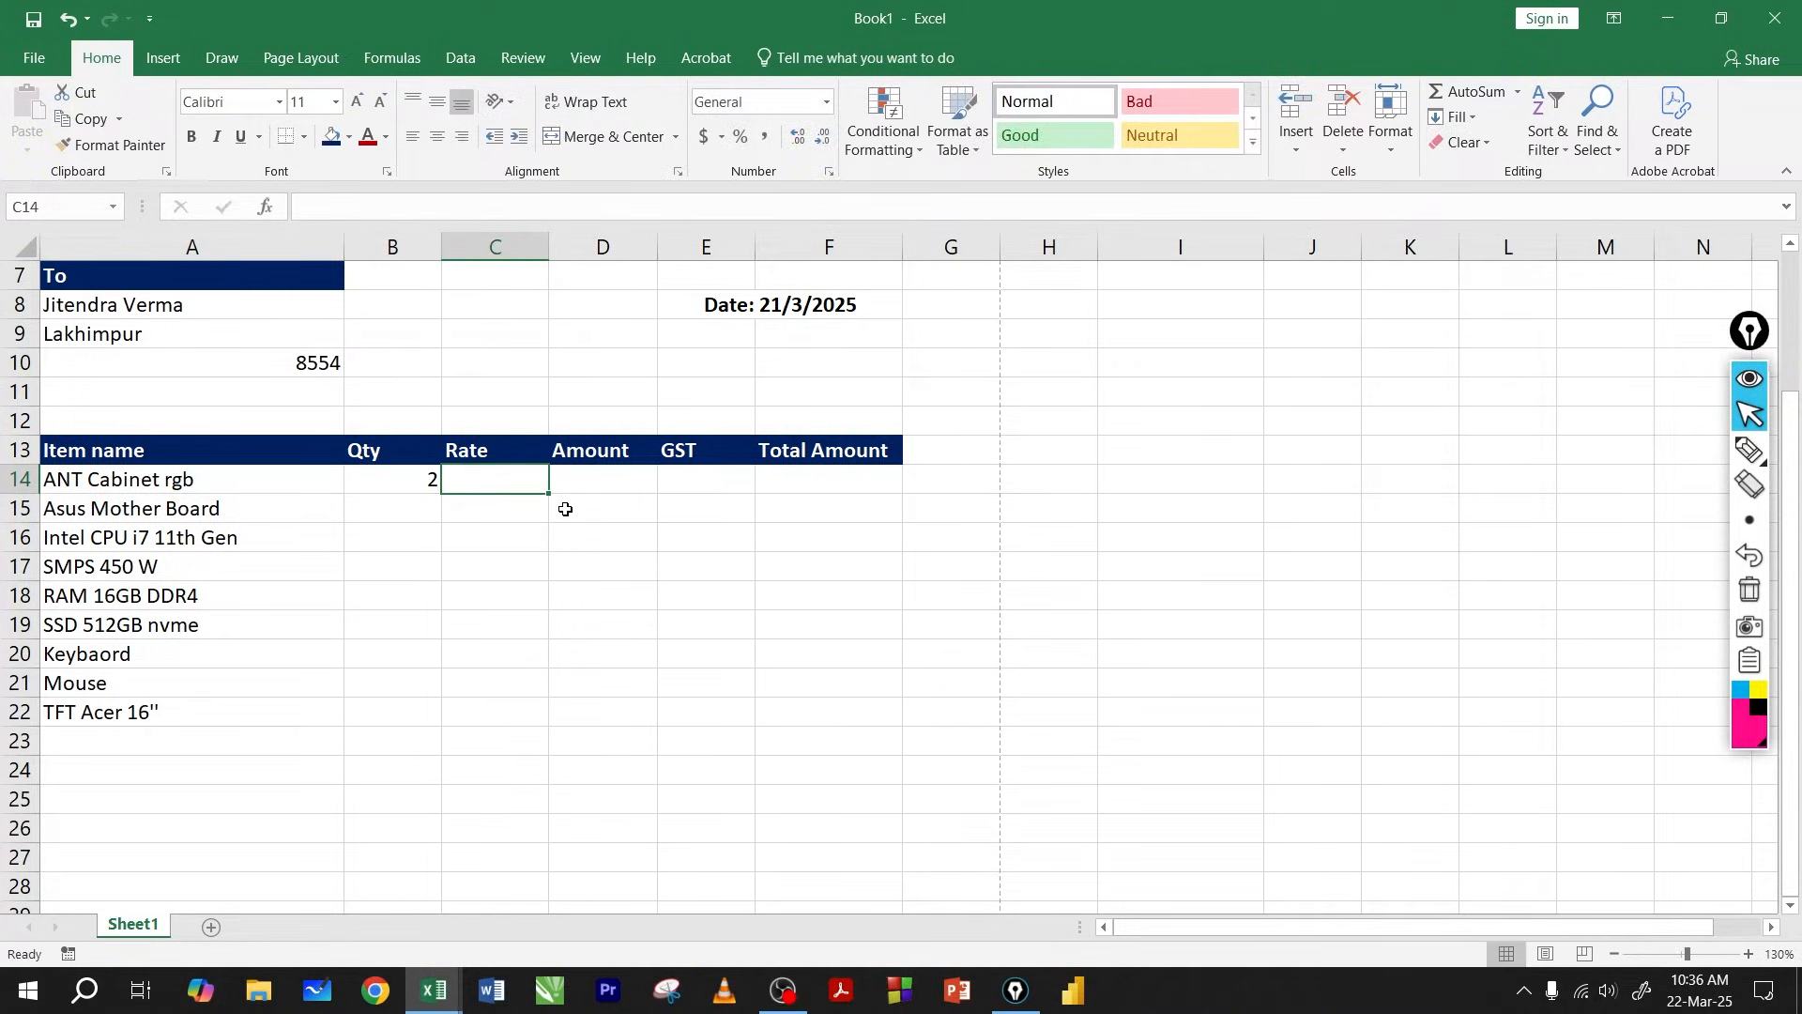
text(2500)
key(Return)
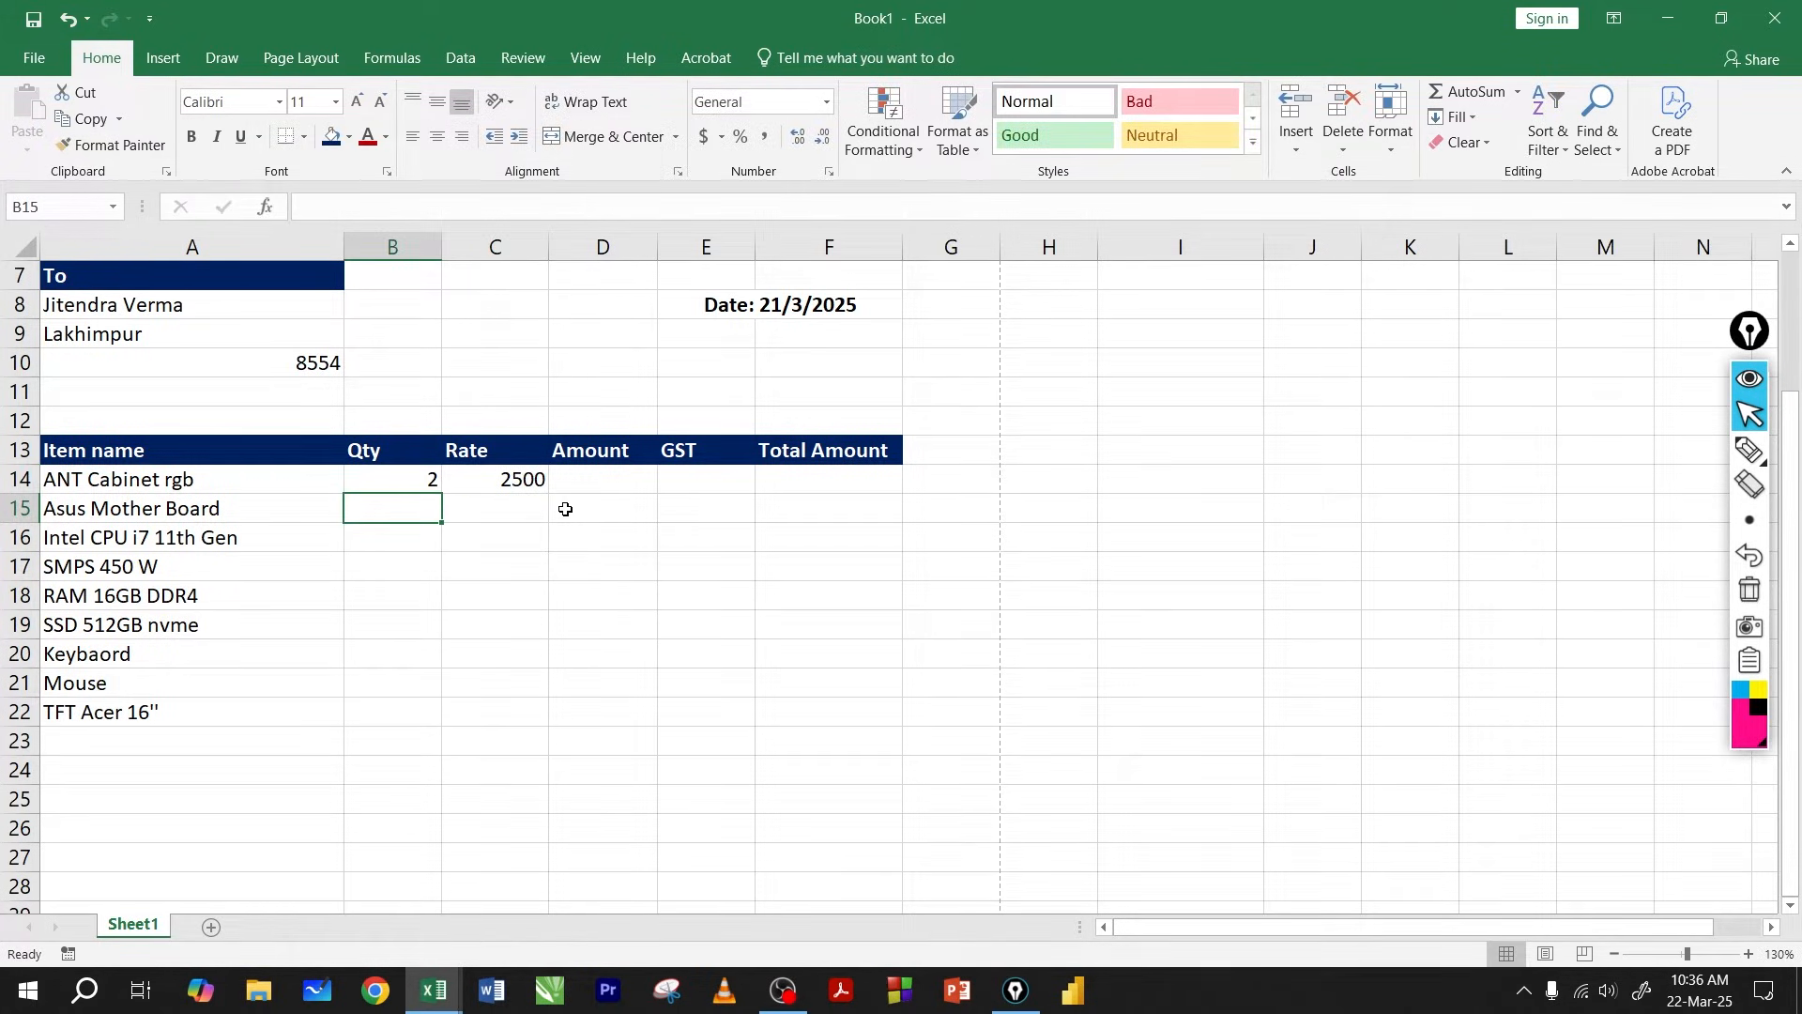
text(5)
key(Tab)
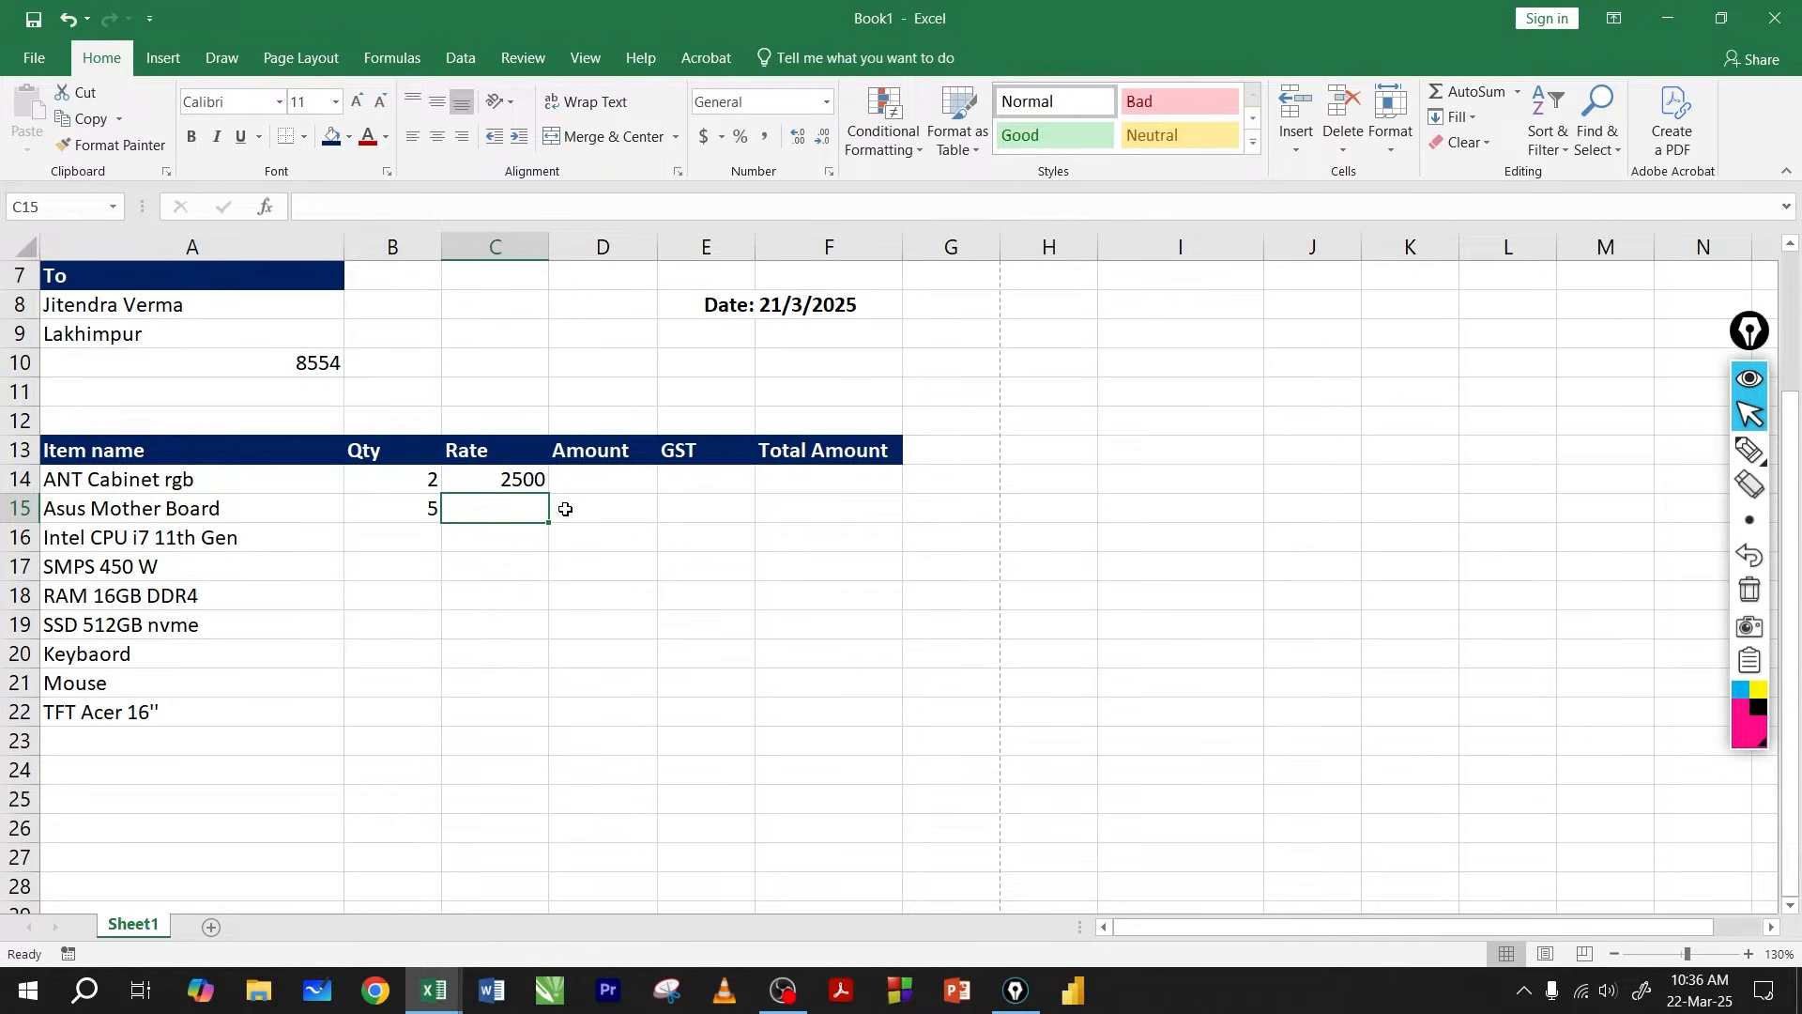
text(3)
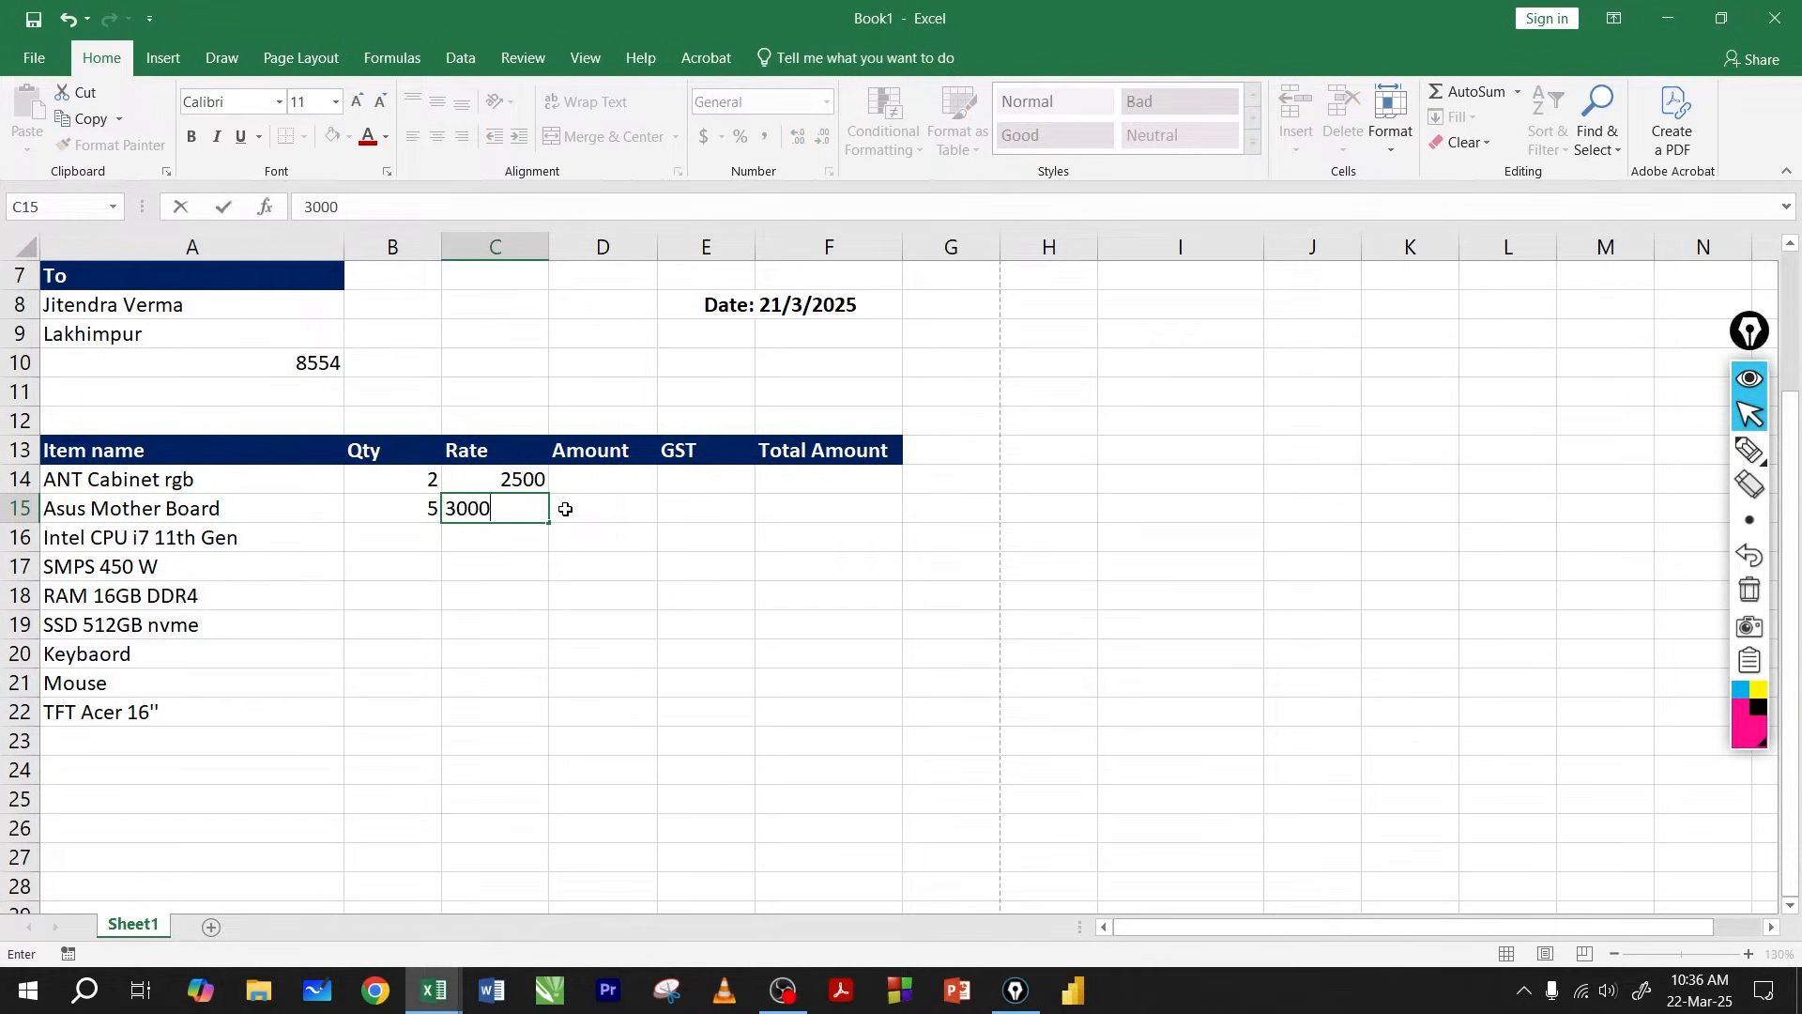
text(000)
key(Return)
key(Left)
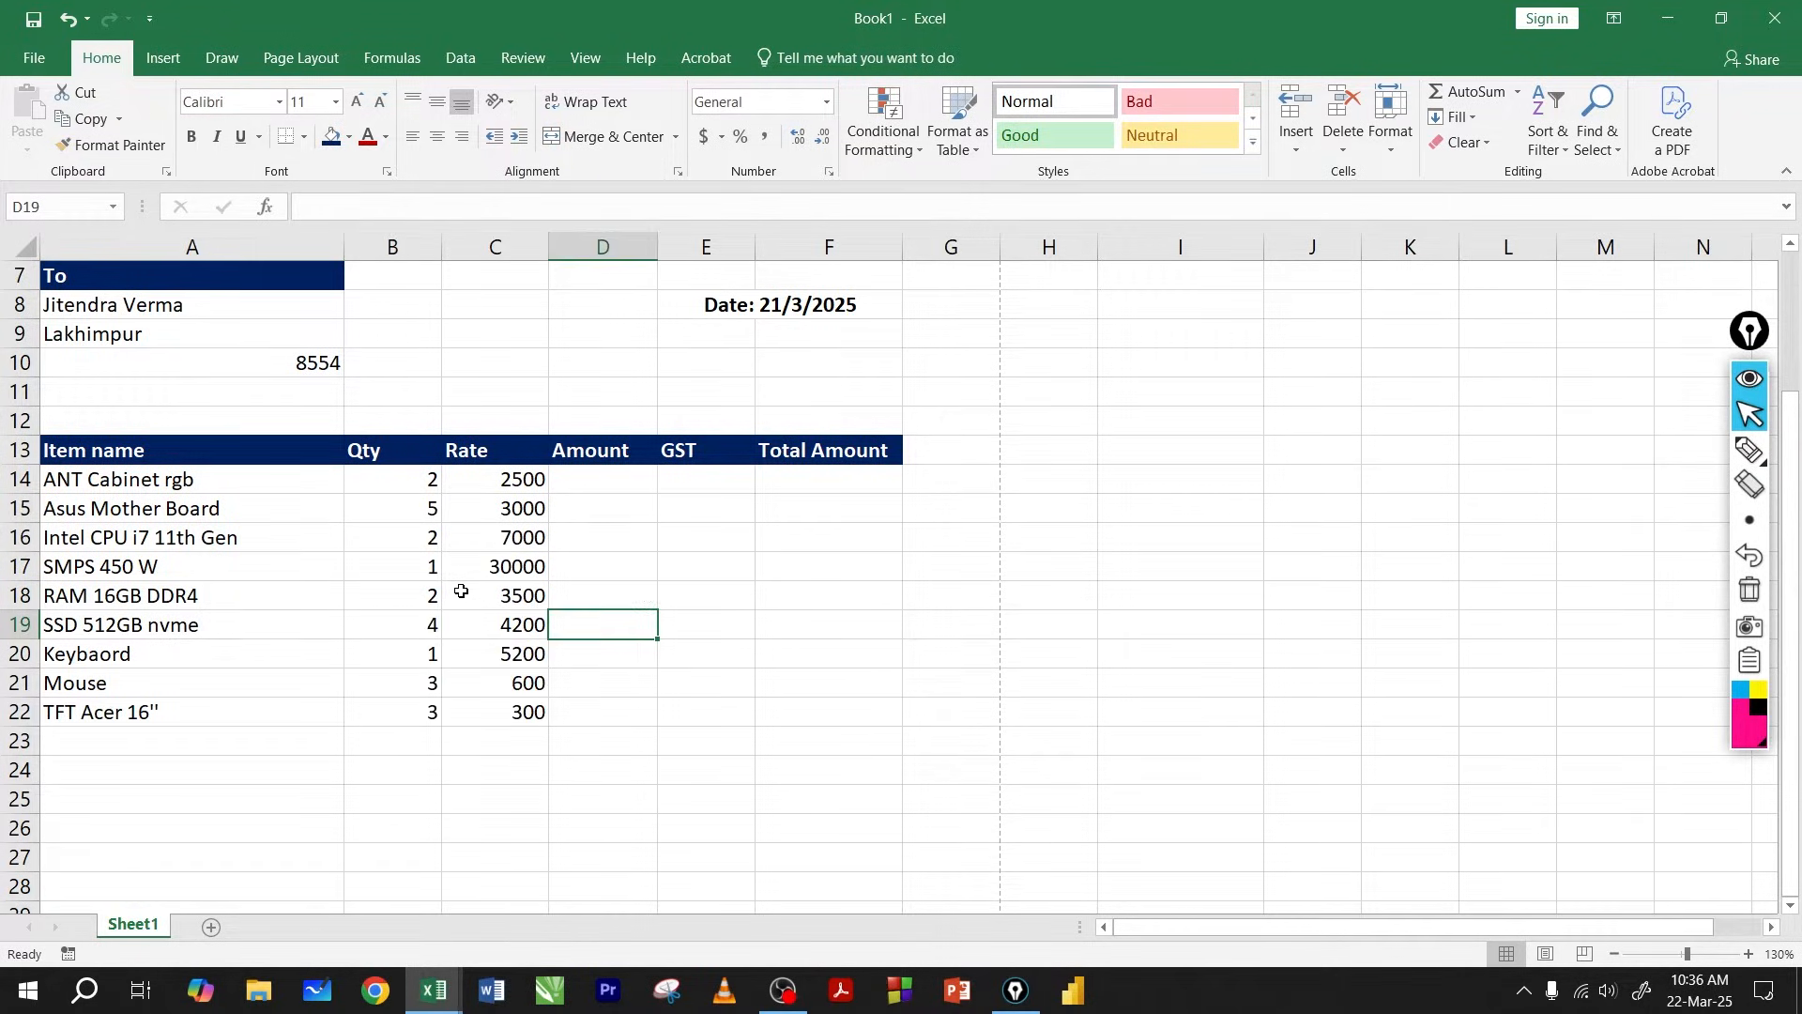
drag(380, 481, 393, 654)
drag(527, 479, 526, 711)
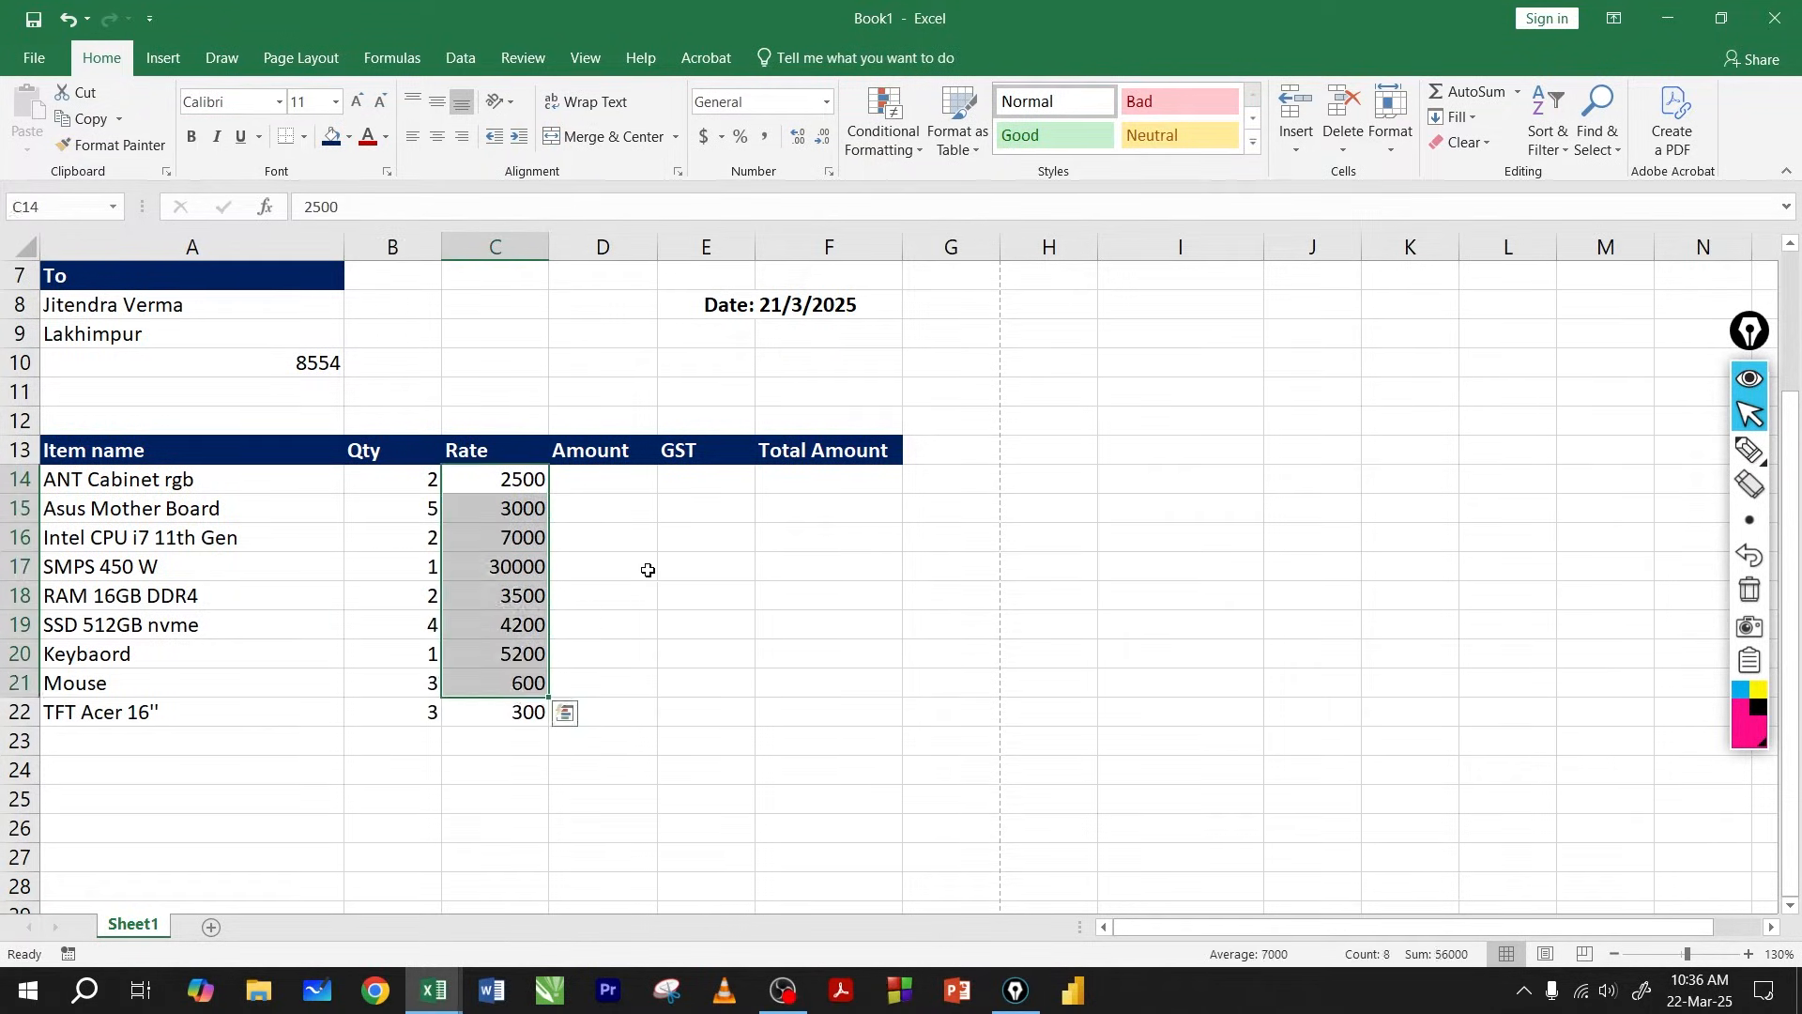
Enter =B14*C14 in D14 so the first item's Amount shows 5000.
click(644, 566)
click(689, 505)
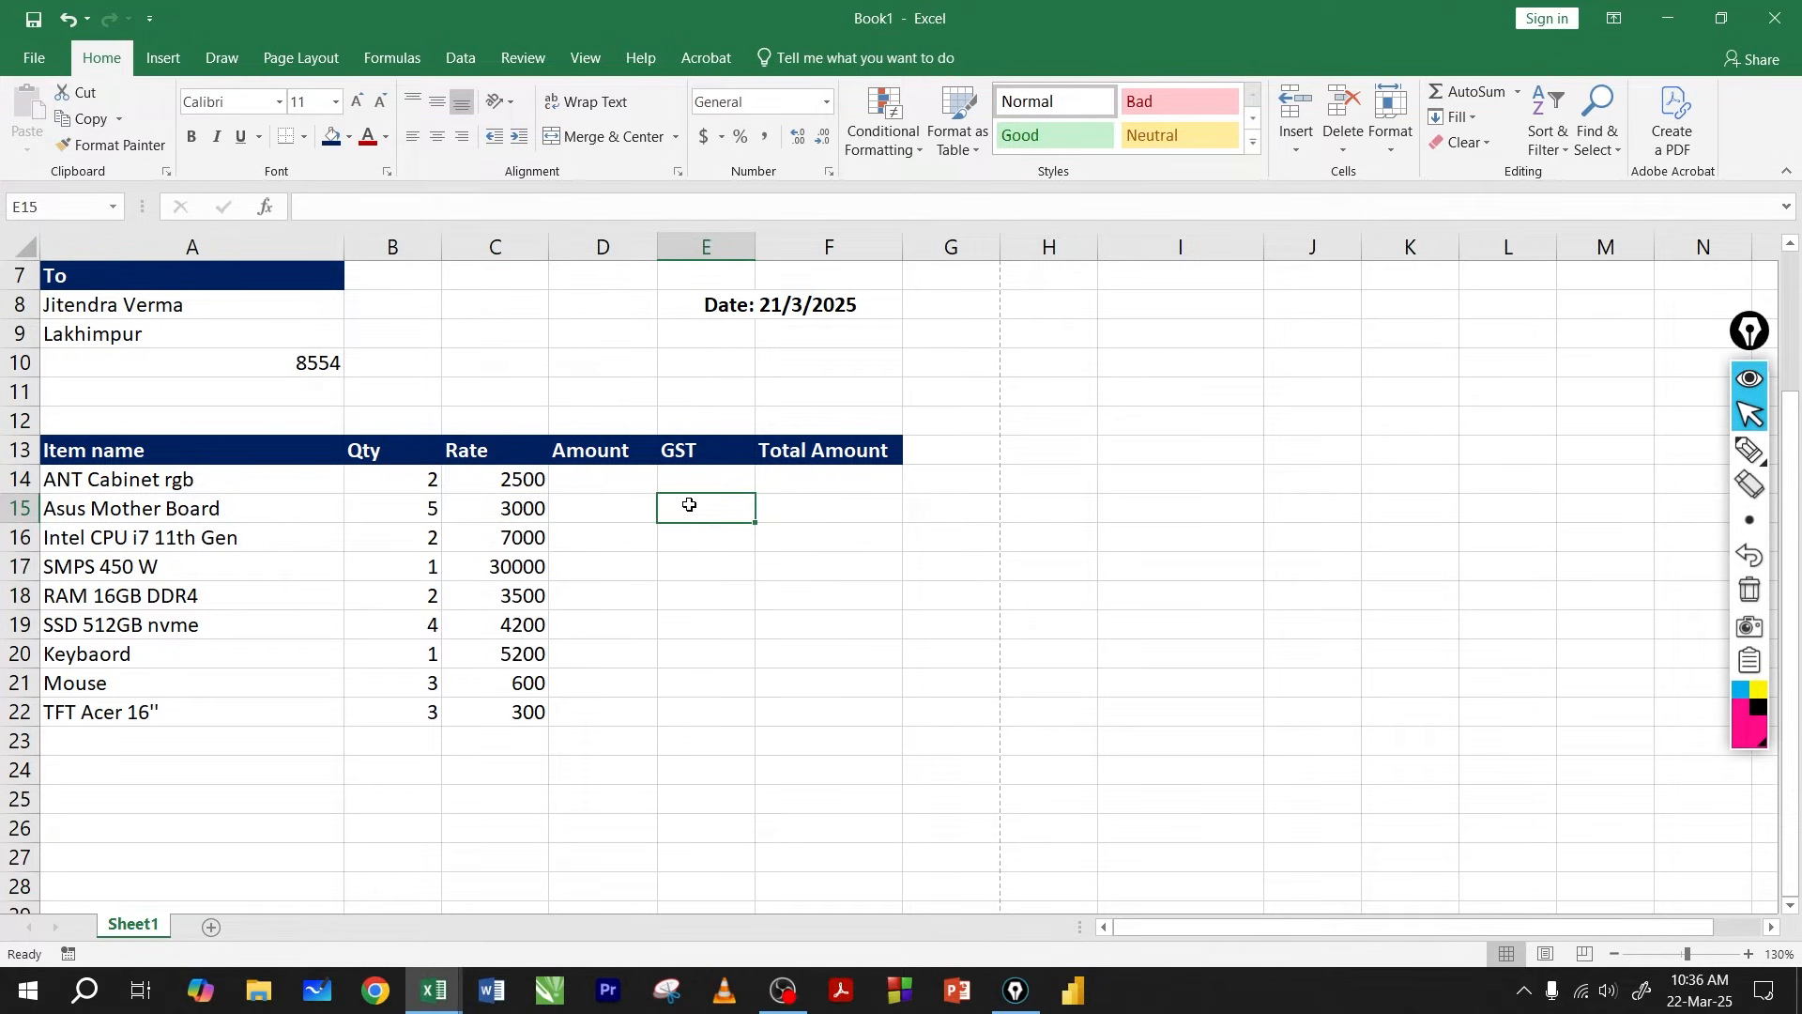
scroll(620, 539, up, 2)
scroll(616, 496, down, 2)
click(613, 479)
drag(409, 473, 498, 480)
click(615, 486)
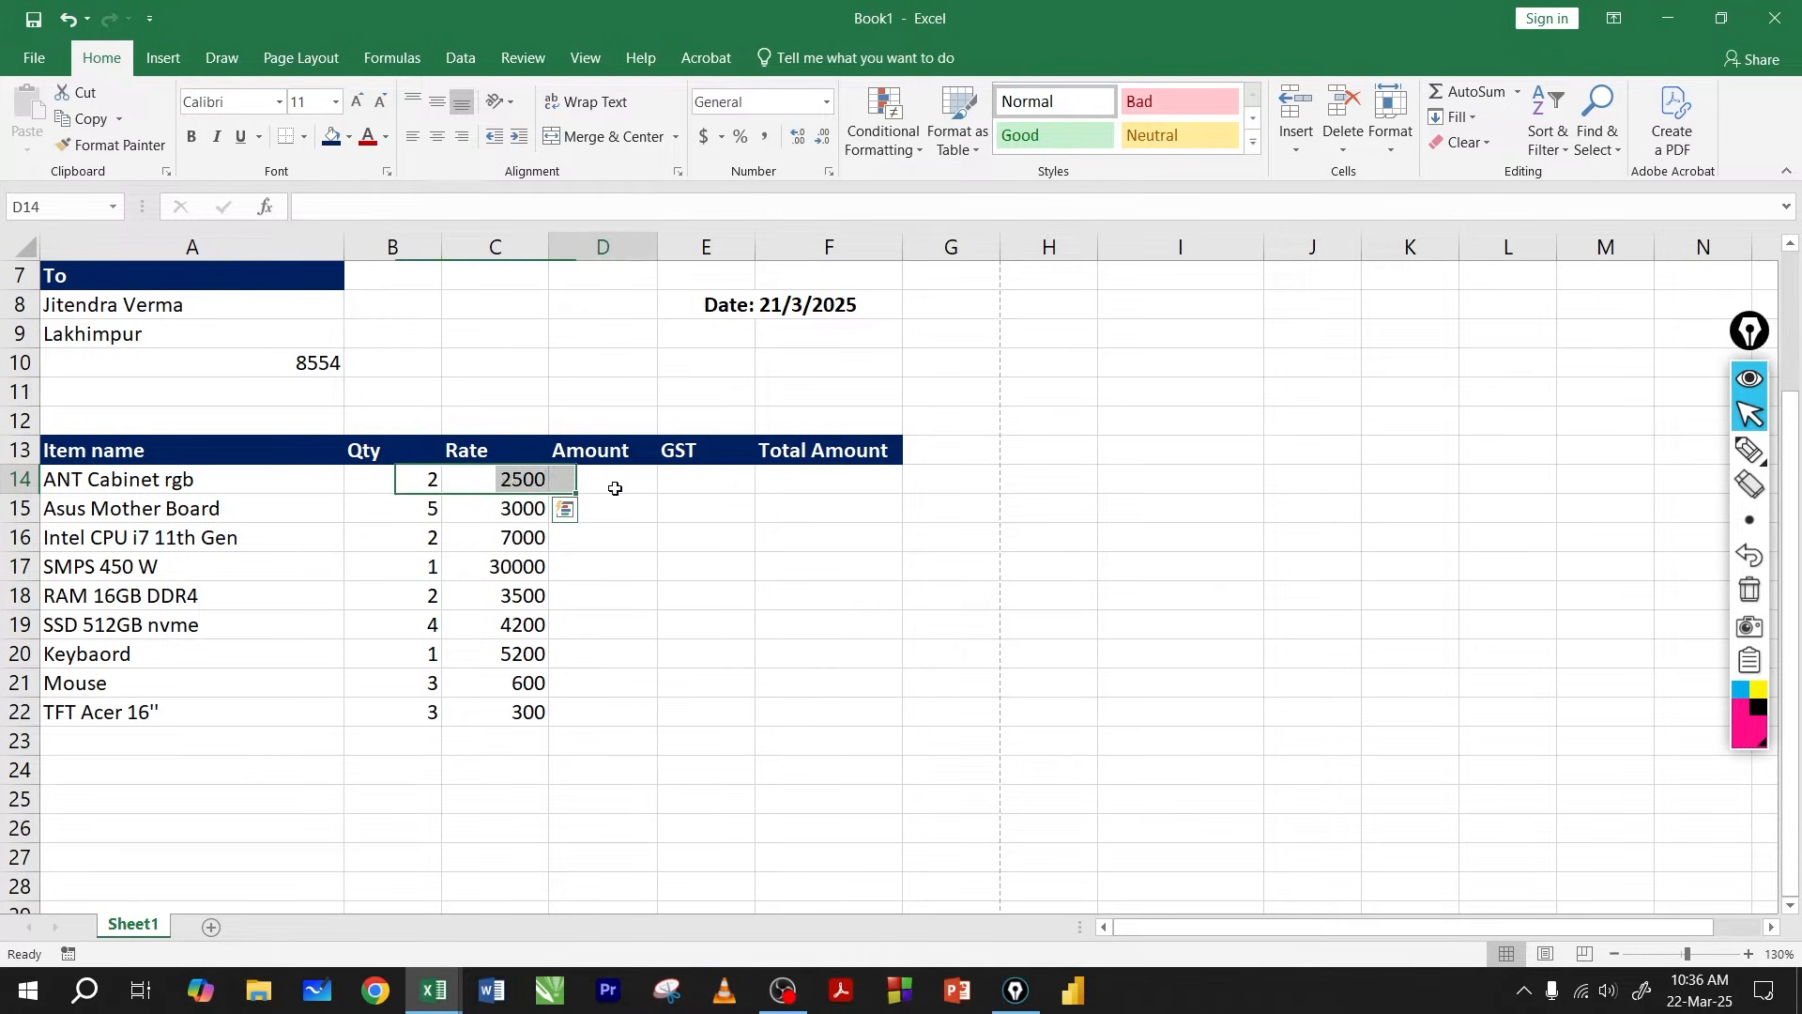
text(=)
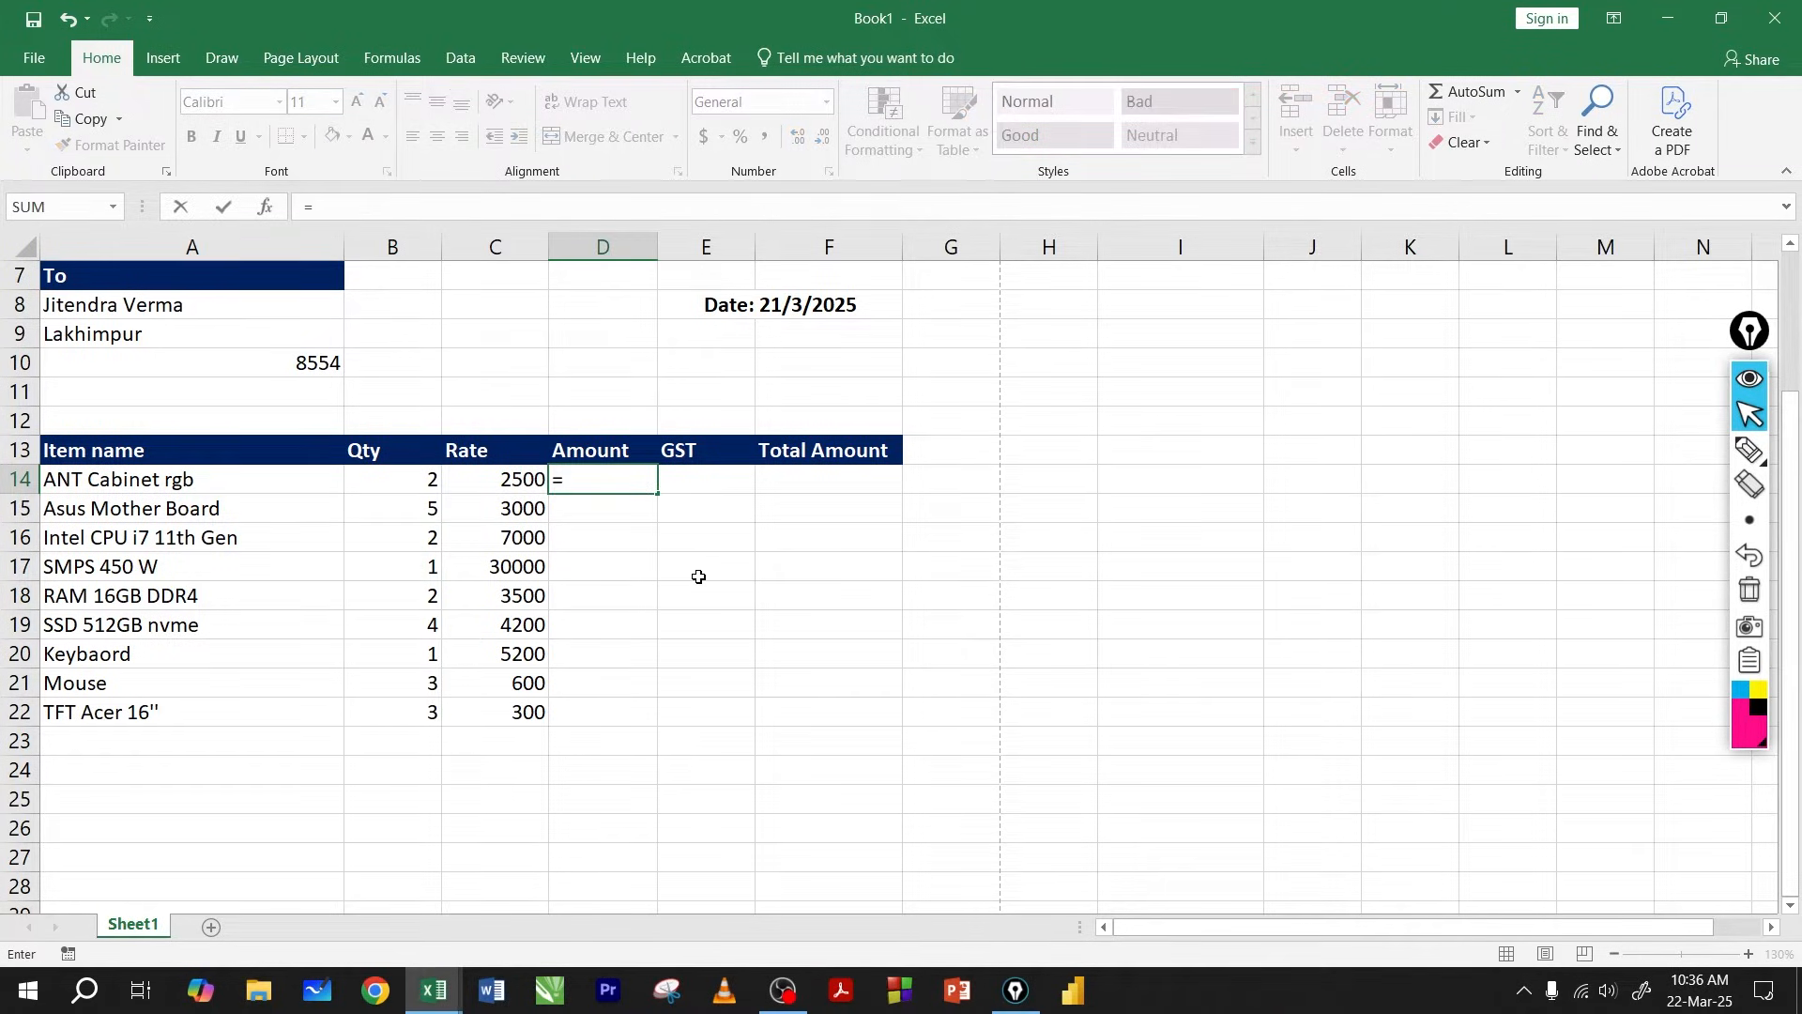
click(413, 479)
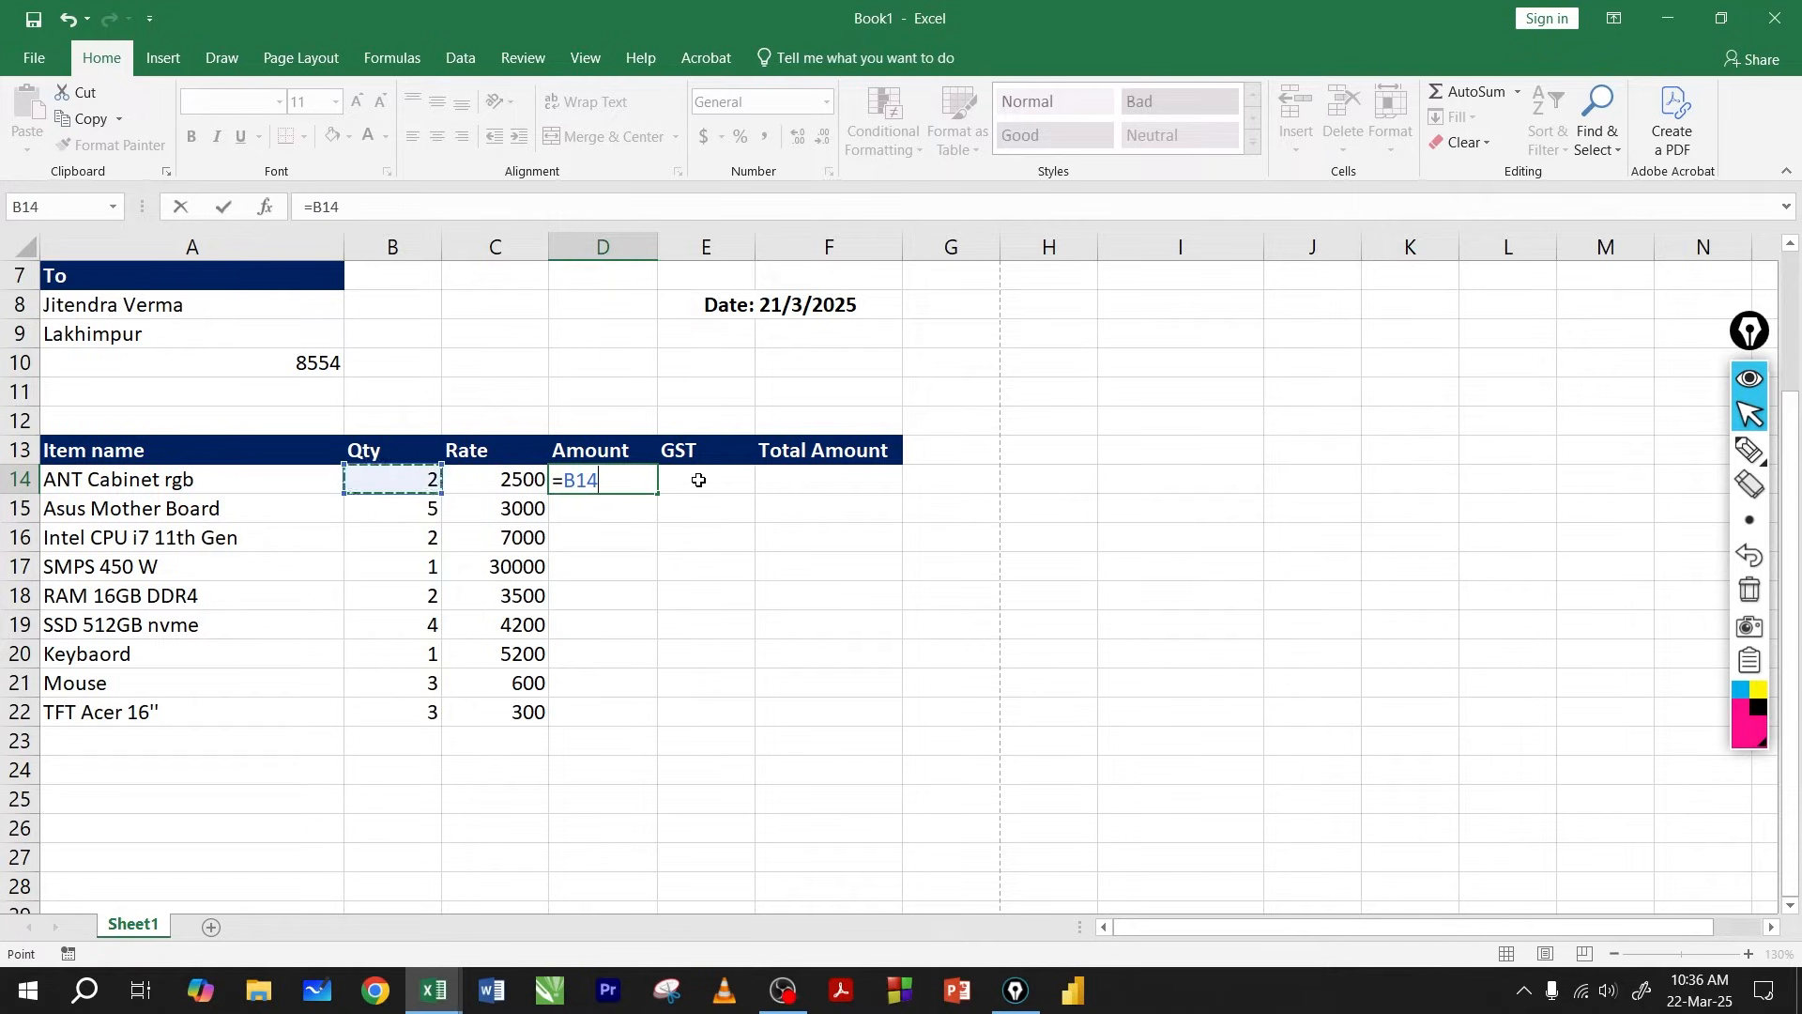
text(*)
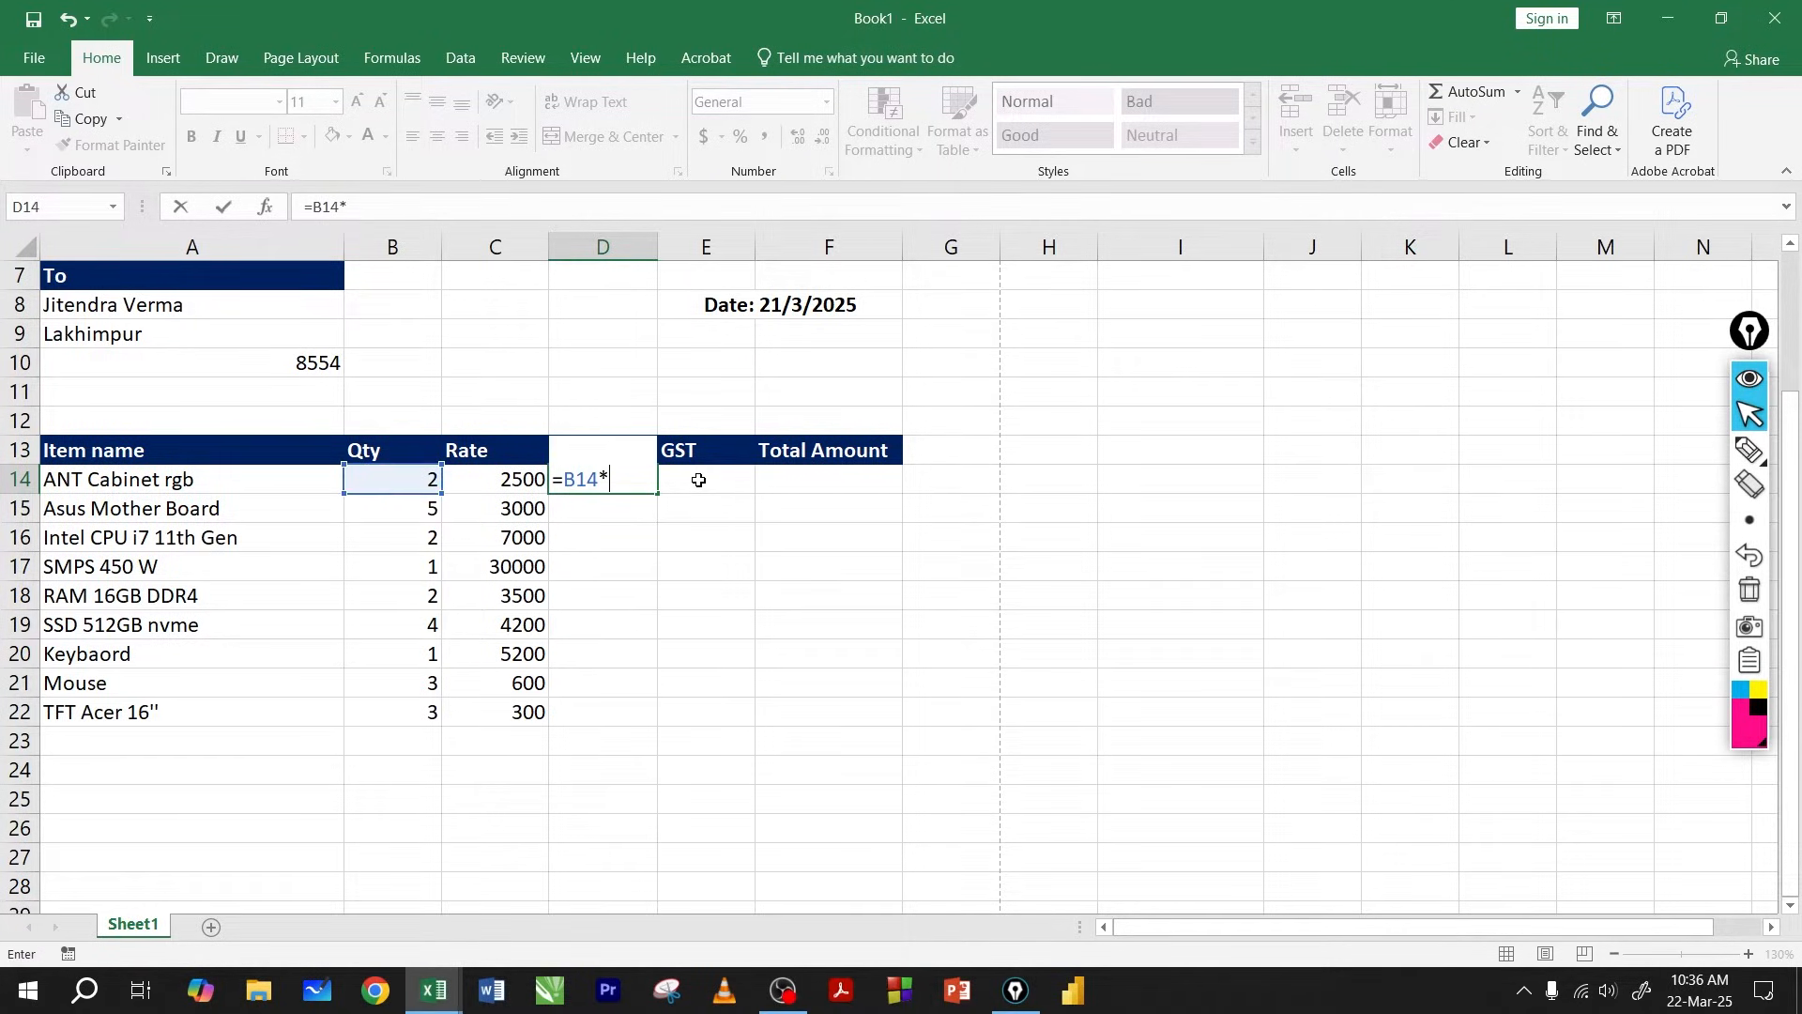
click(508, 476)
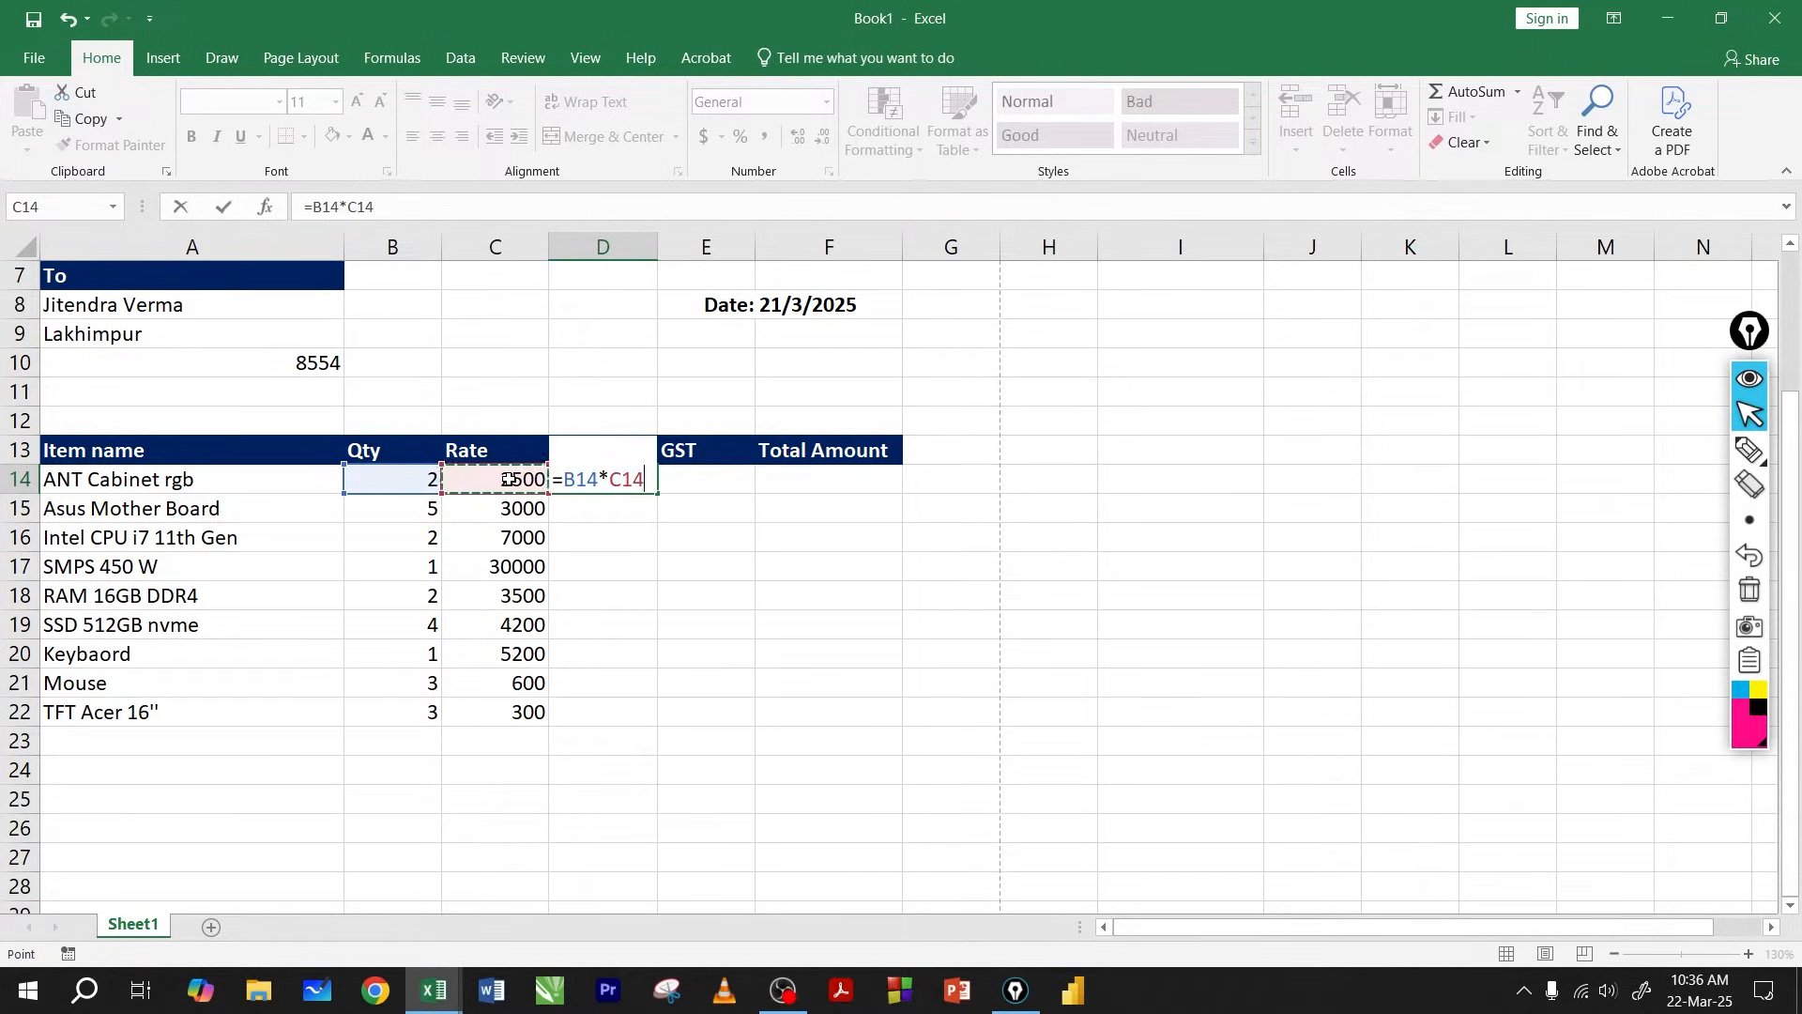
key(Return)
Review the D14 Amount formula and start extending it toward the GST column.
click(603, 483)
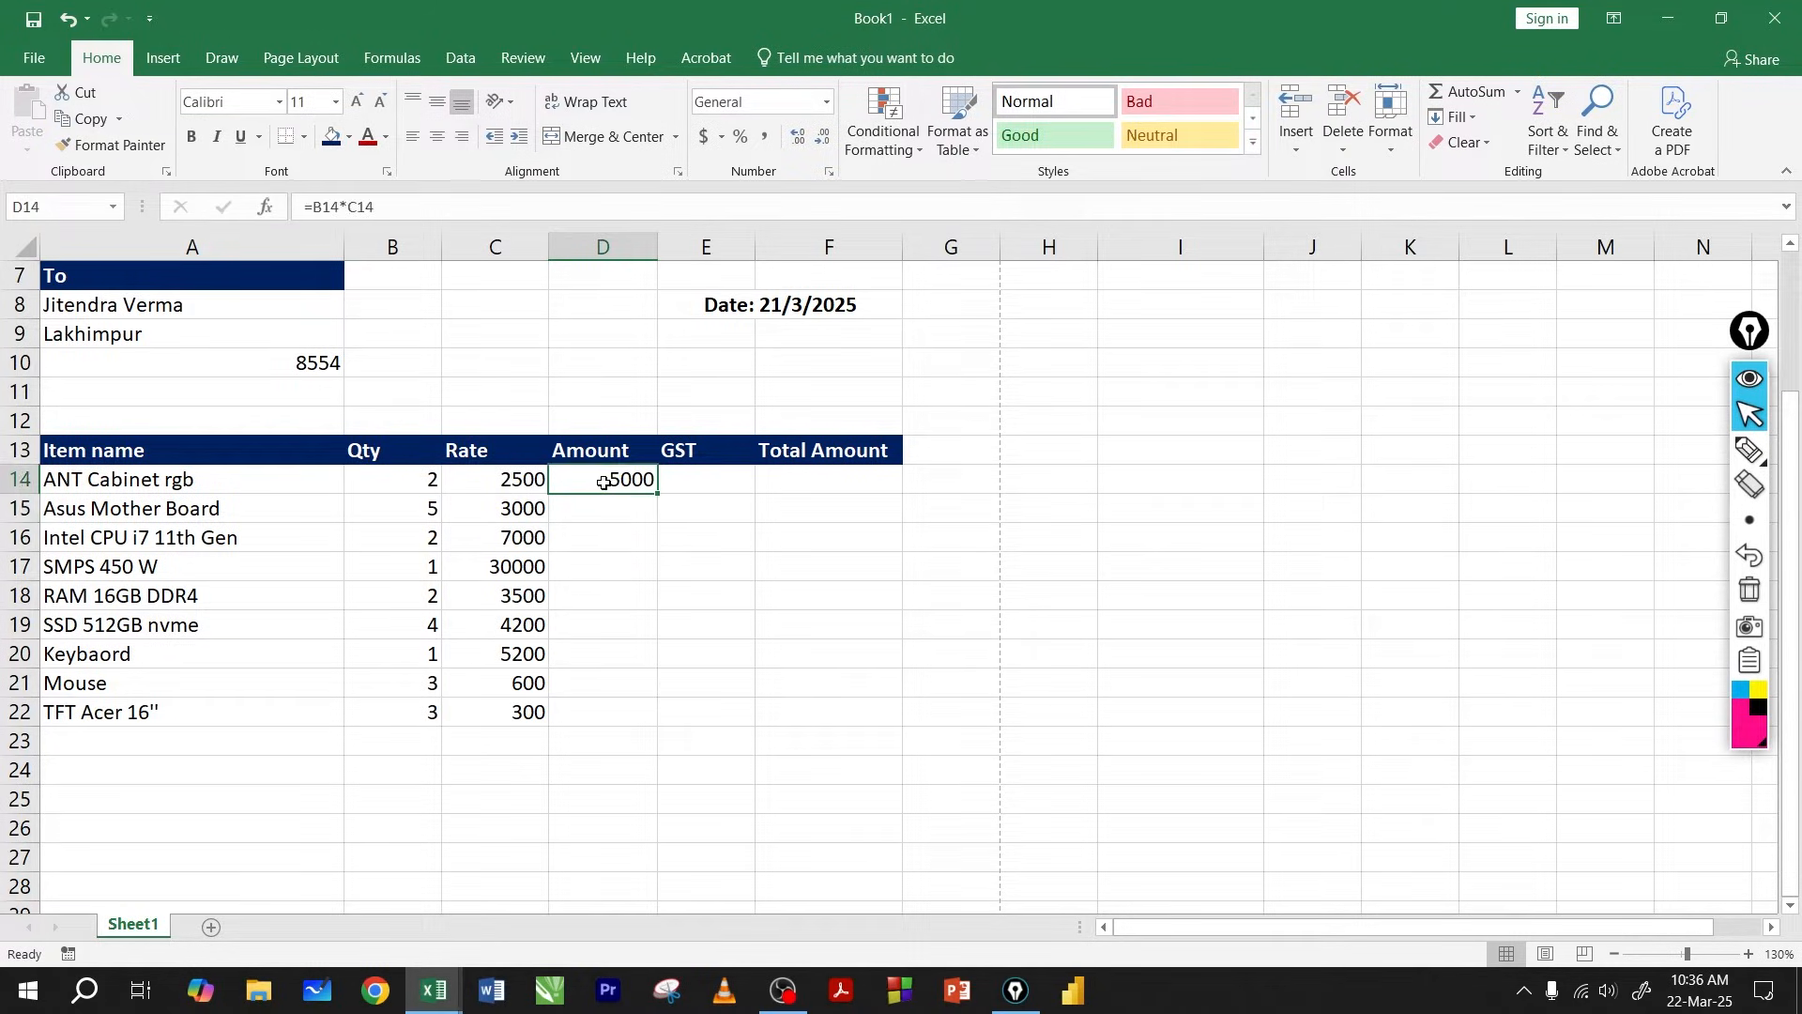
double_click(603, 483)
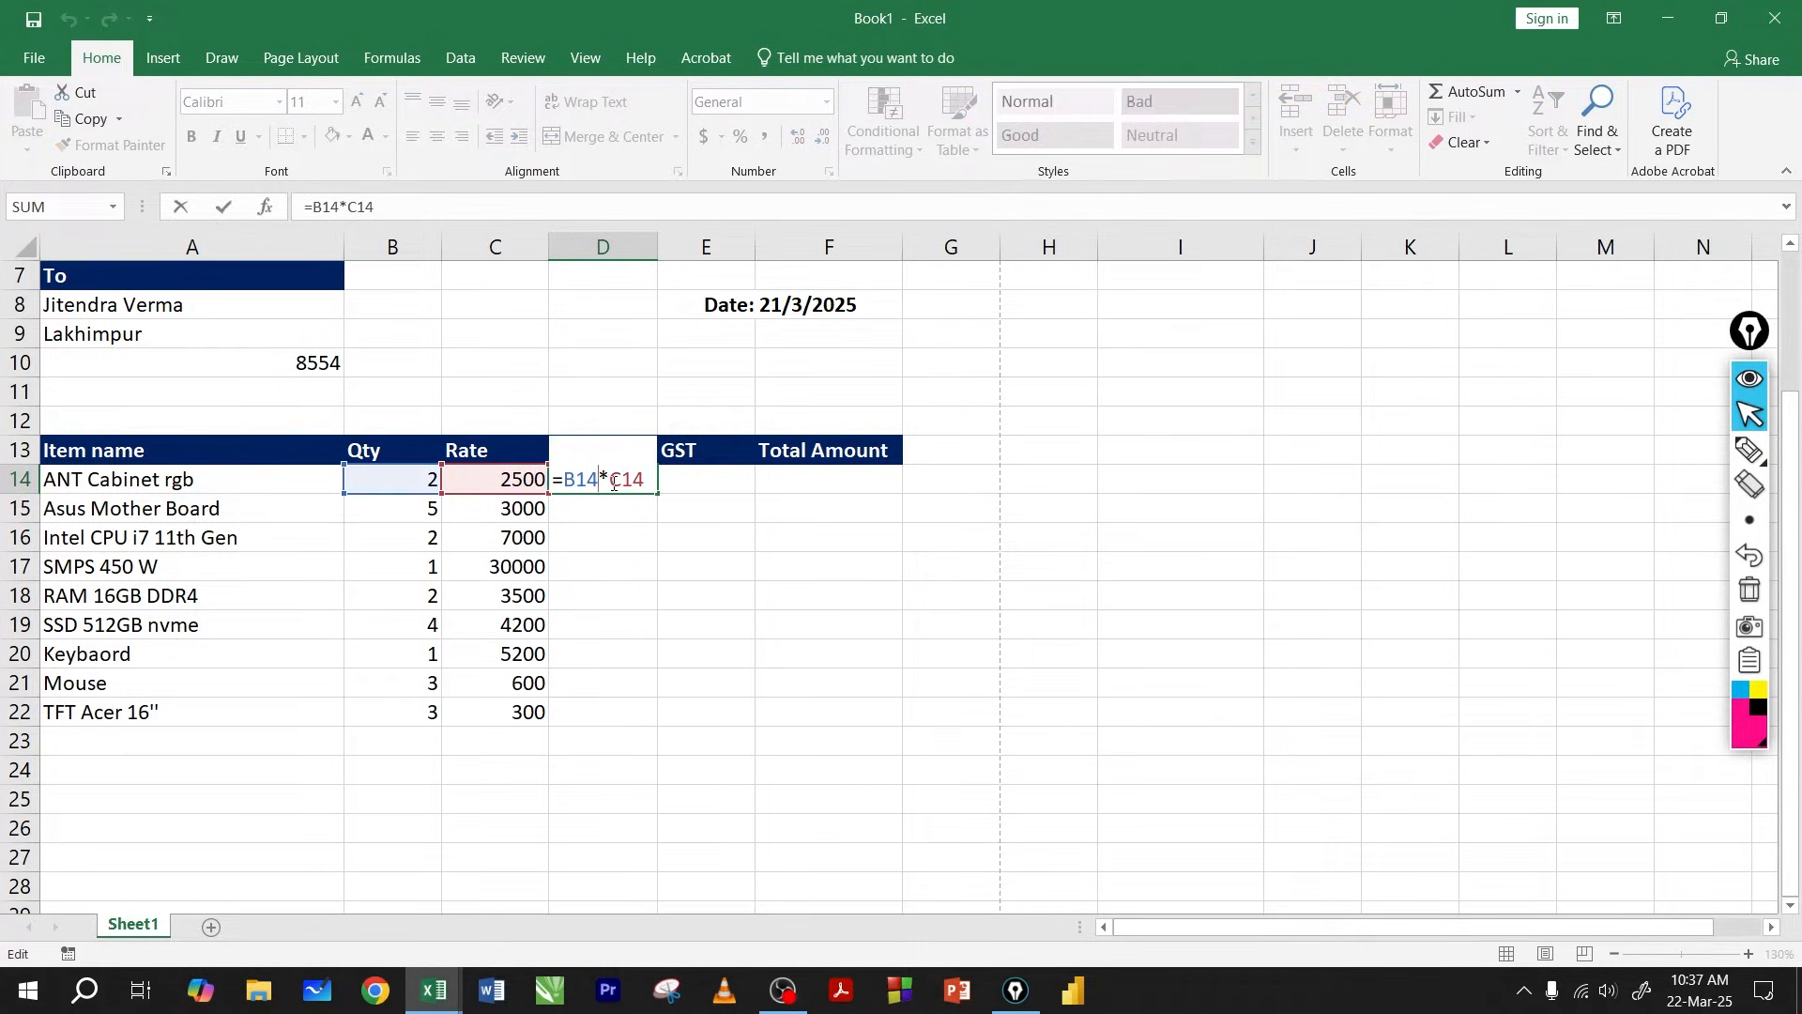
key(Return)
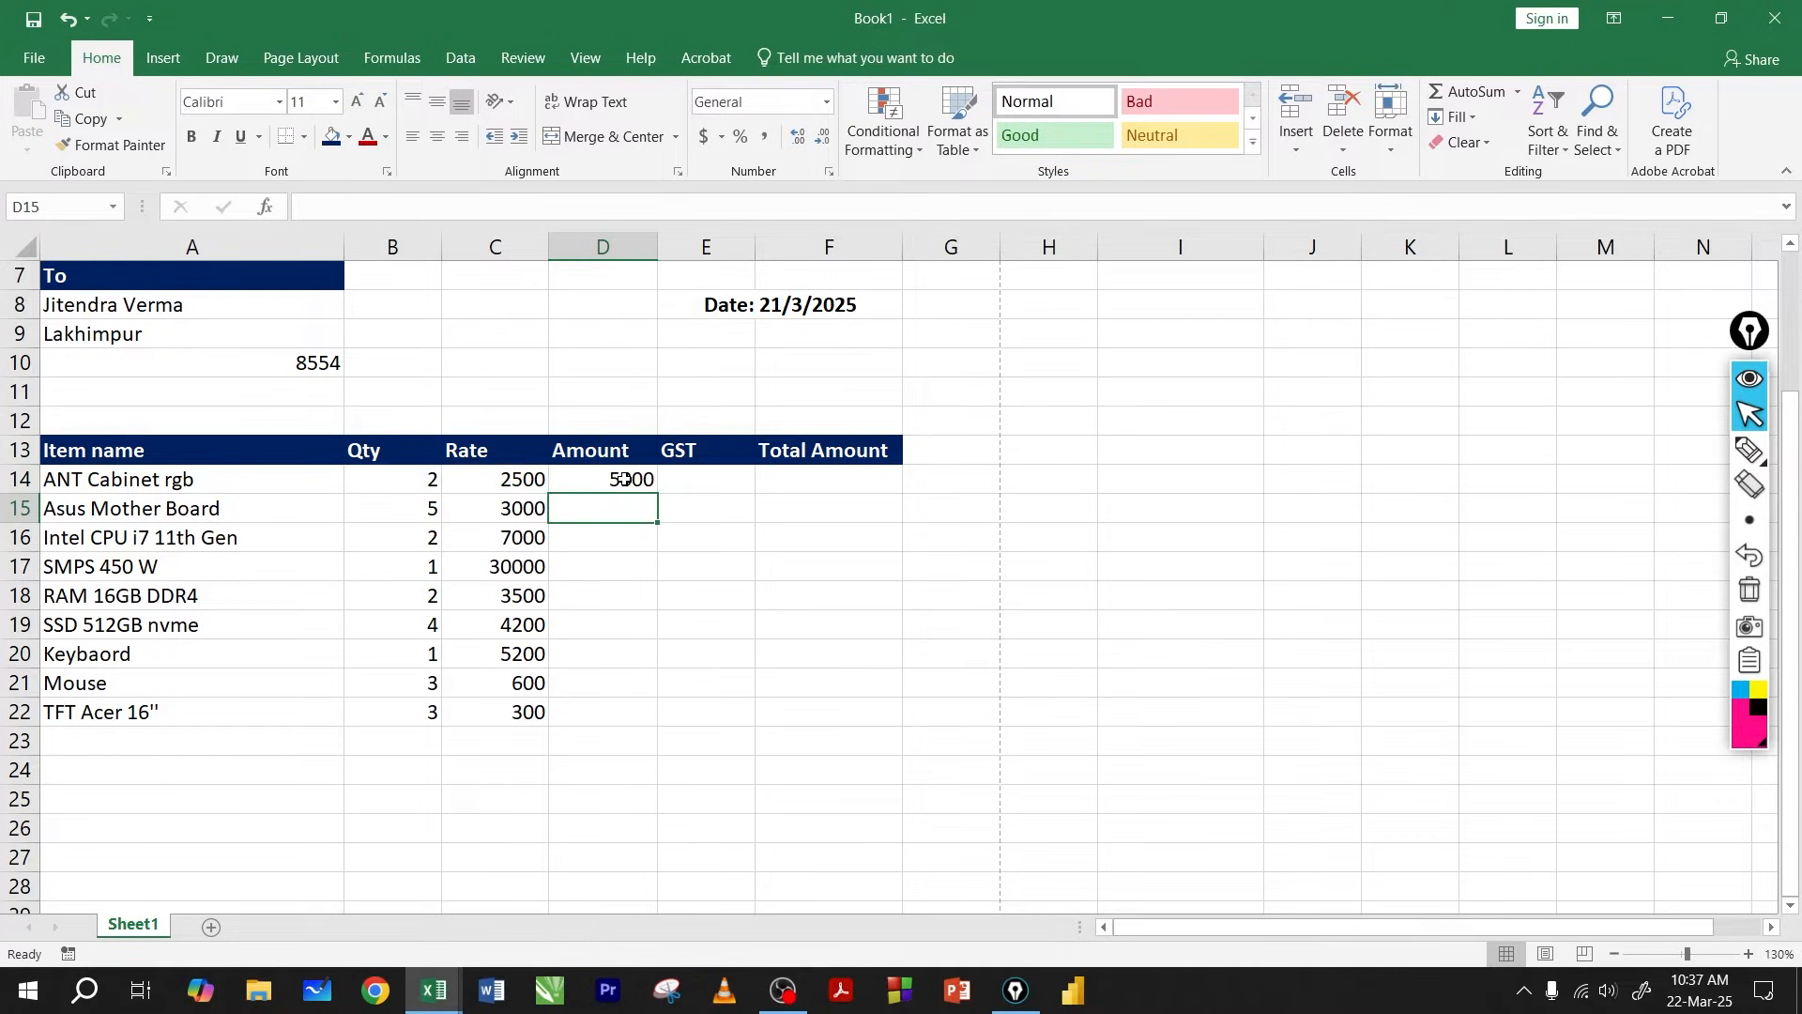
click(629, 479)
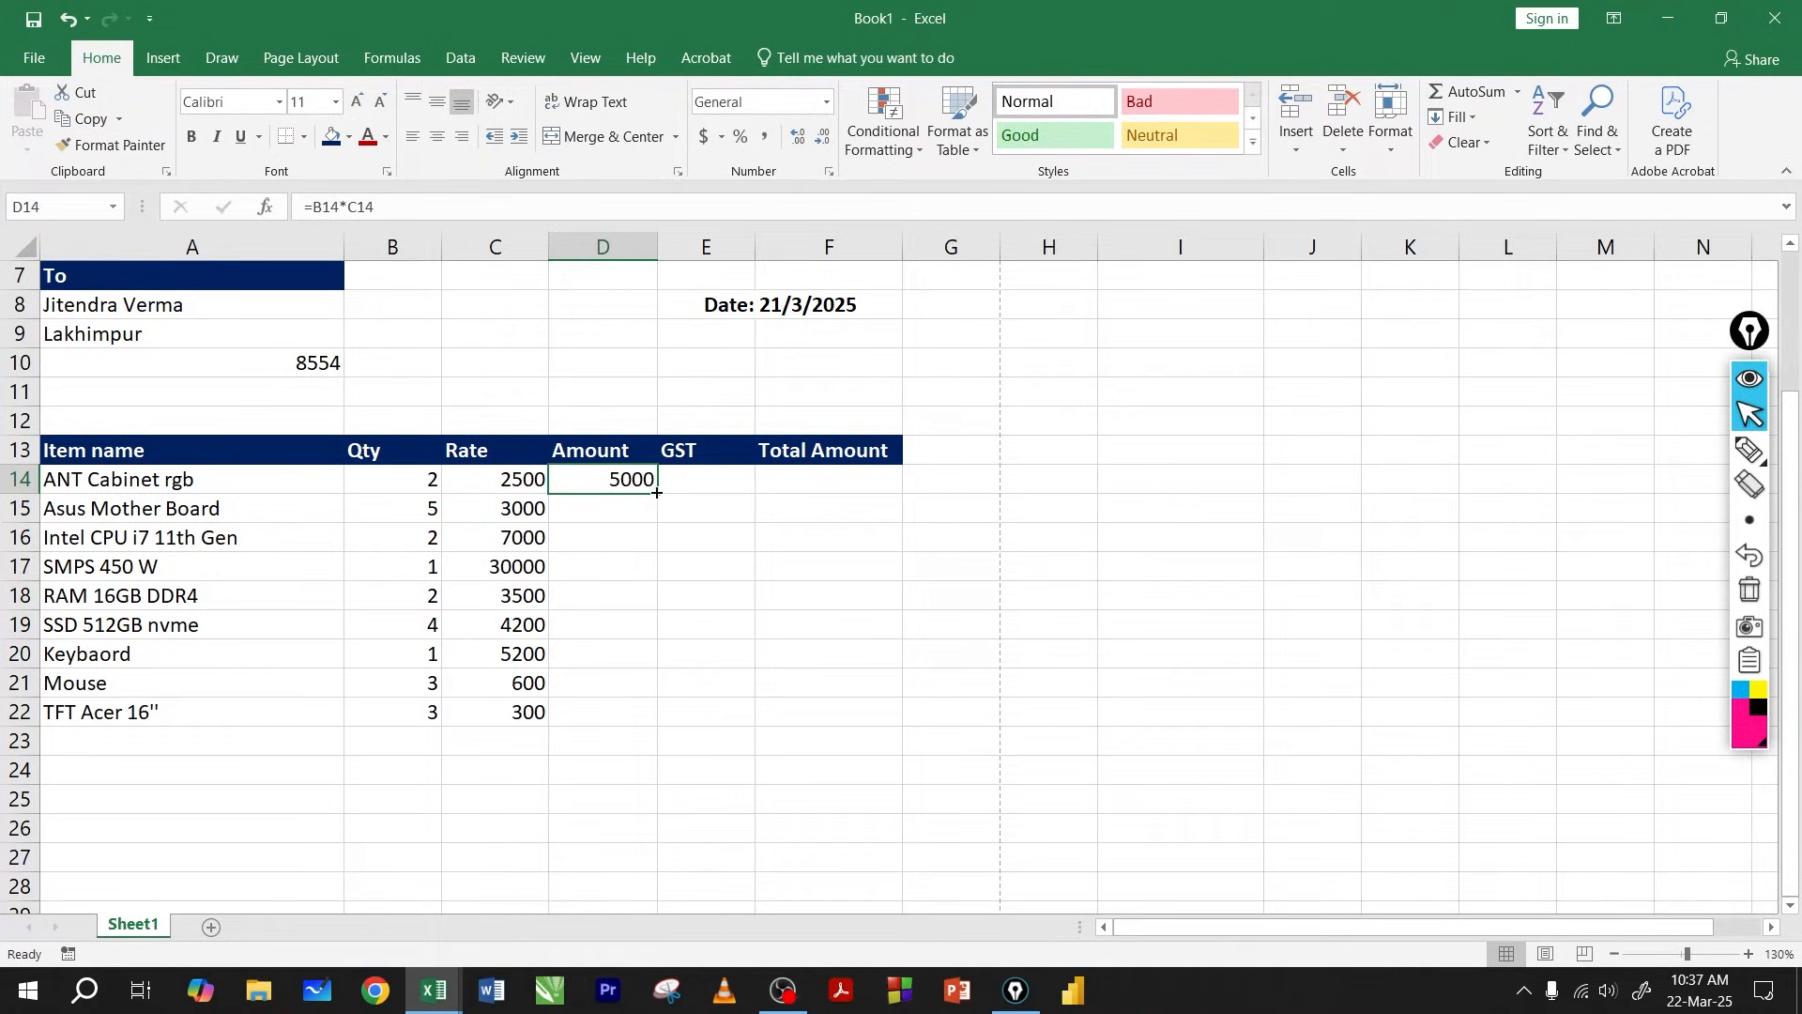
mouse_move(656, 492)
mouse_down()
mouse_move(731, 501)
mouse_move(626, 484)
mouse_up()
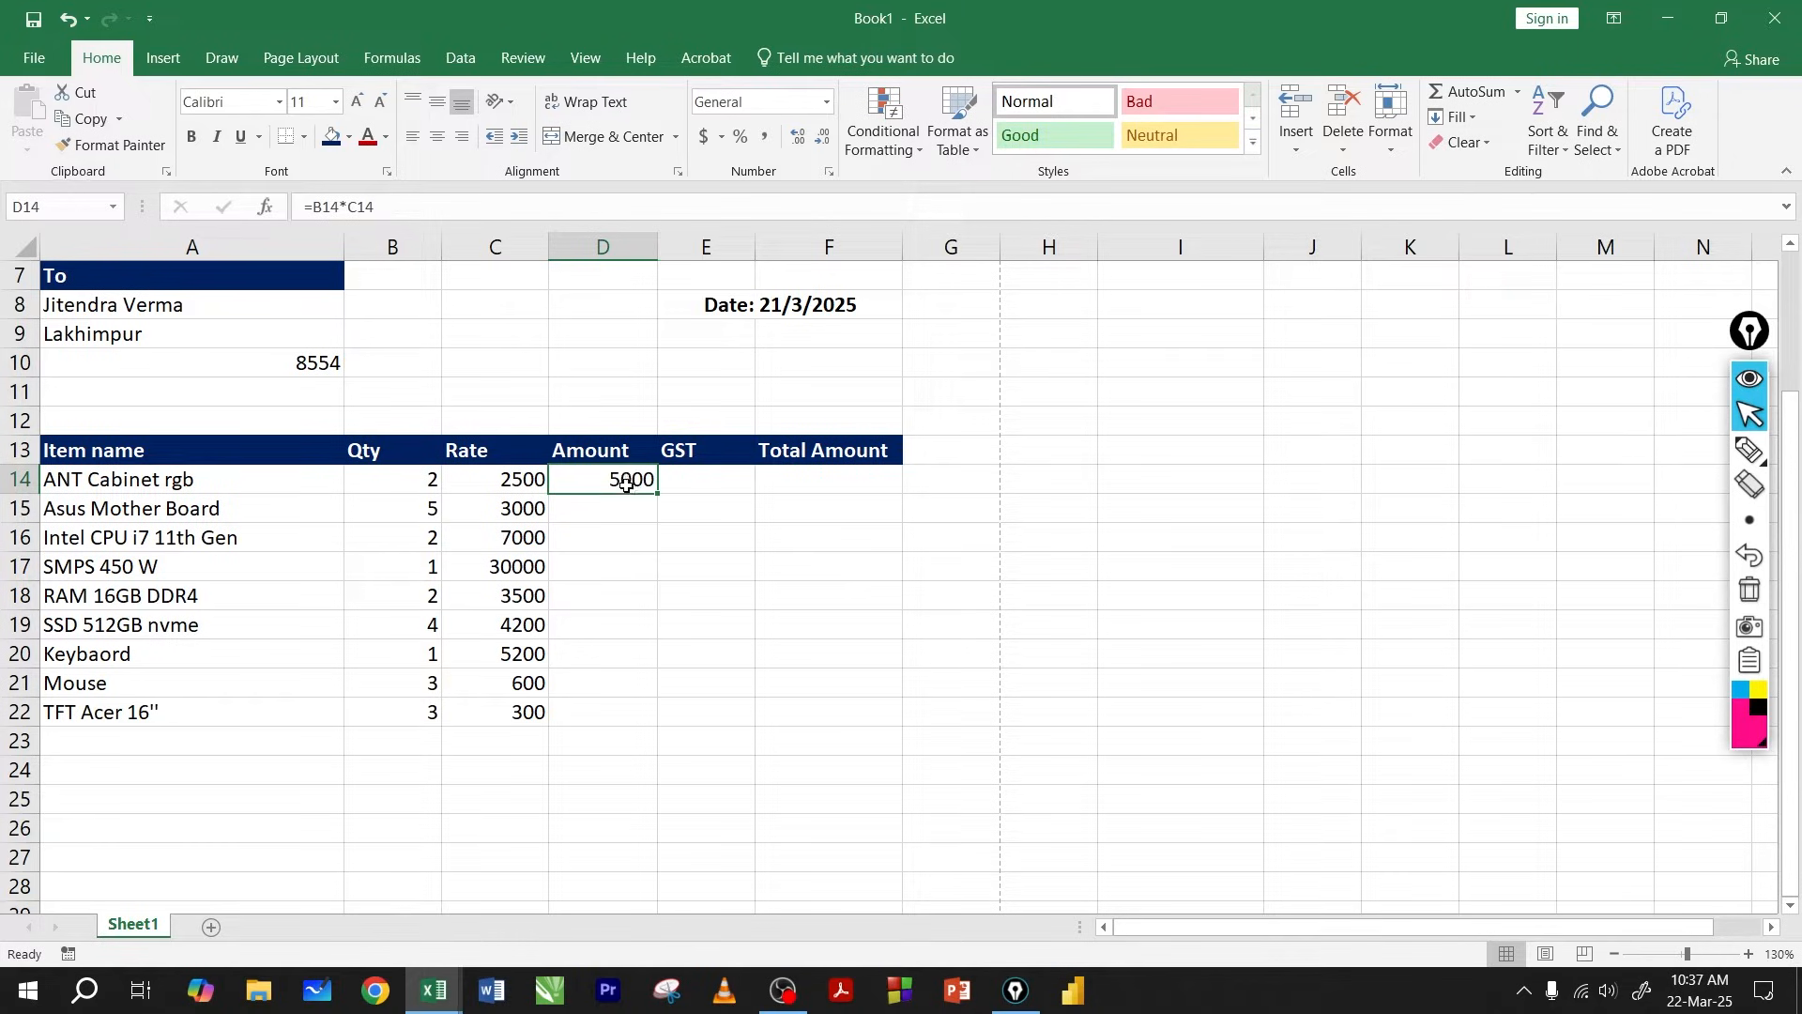
Enter =D14*18/100 in E14 to give the first item's GST of 900.
click(705, 488)
text(=)
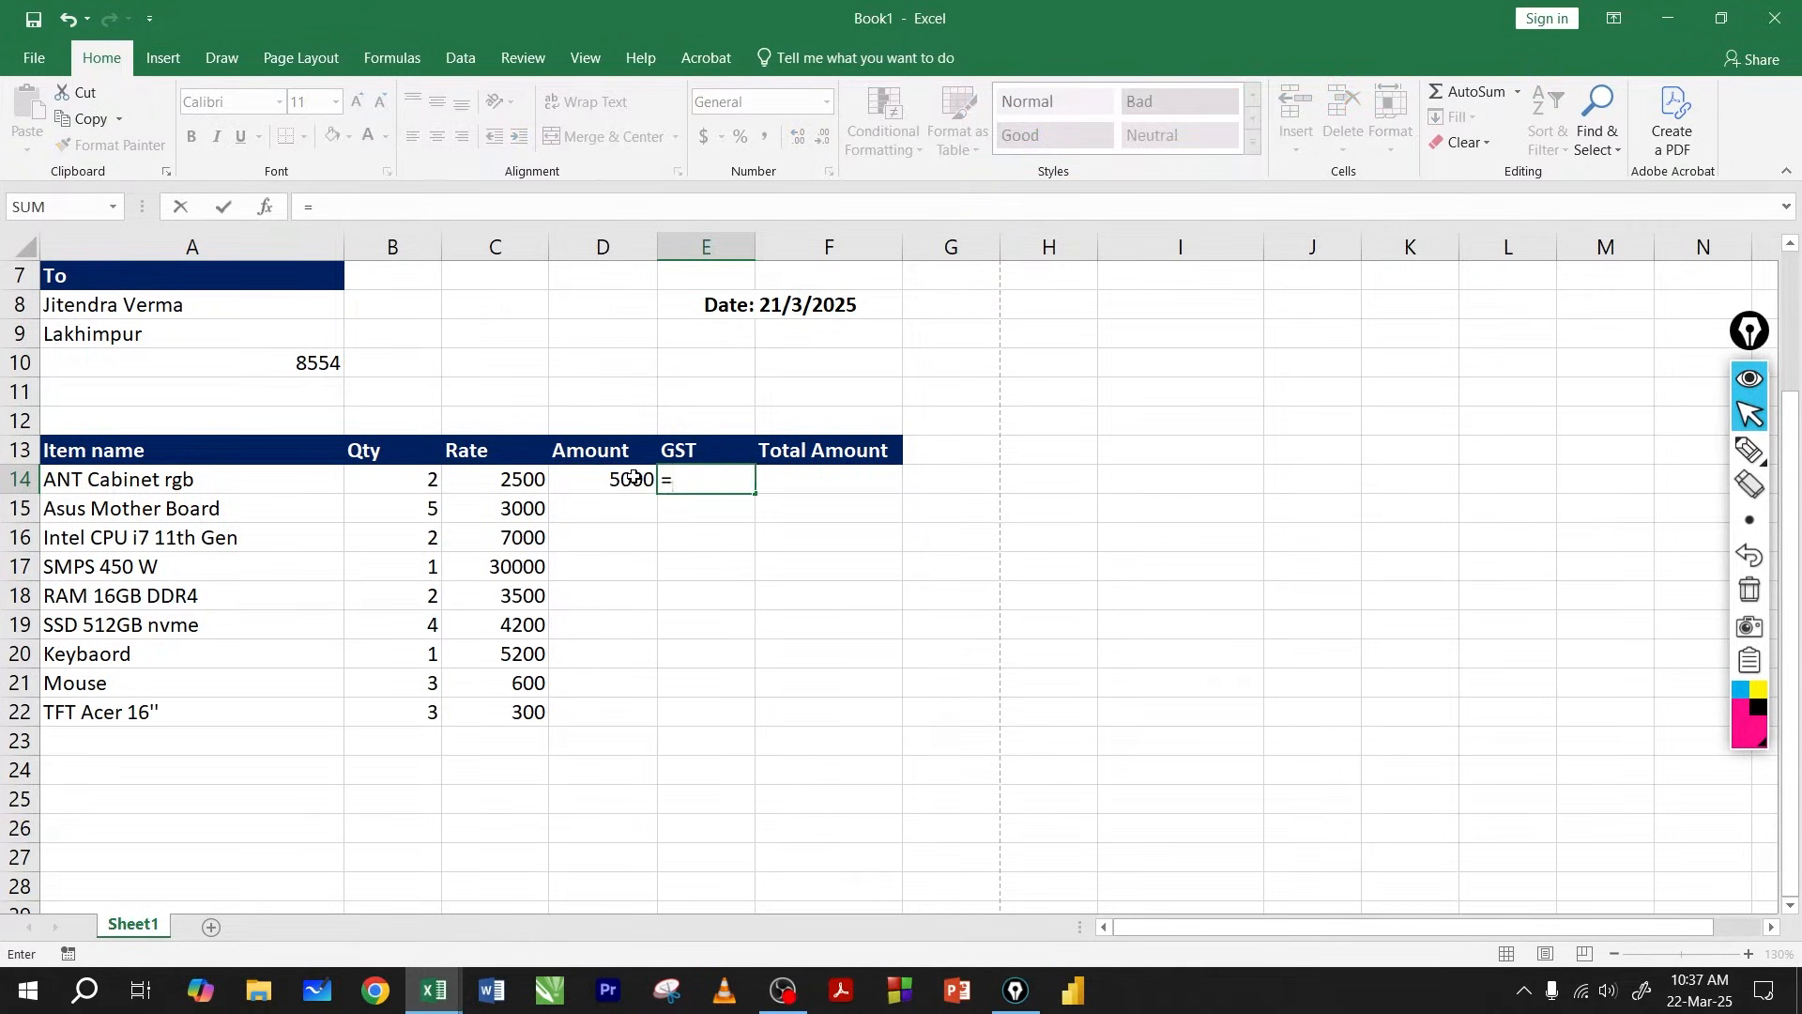
click(643, 476)
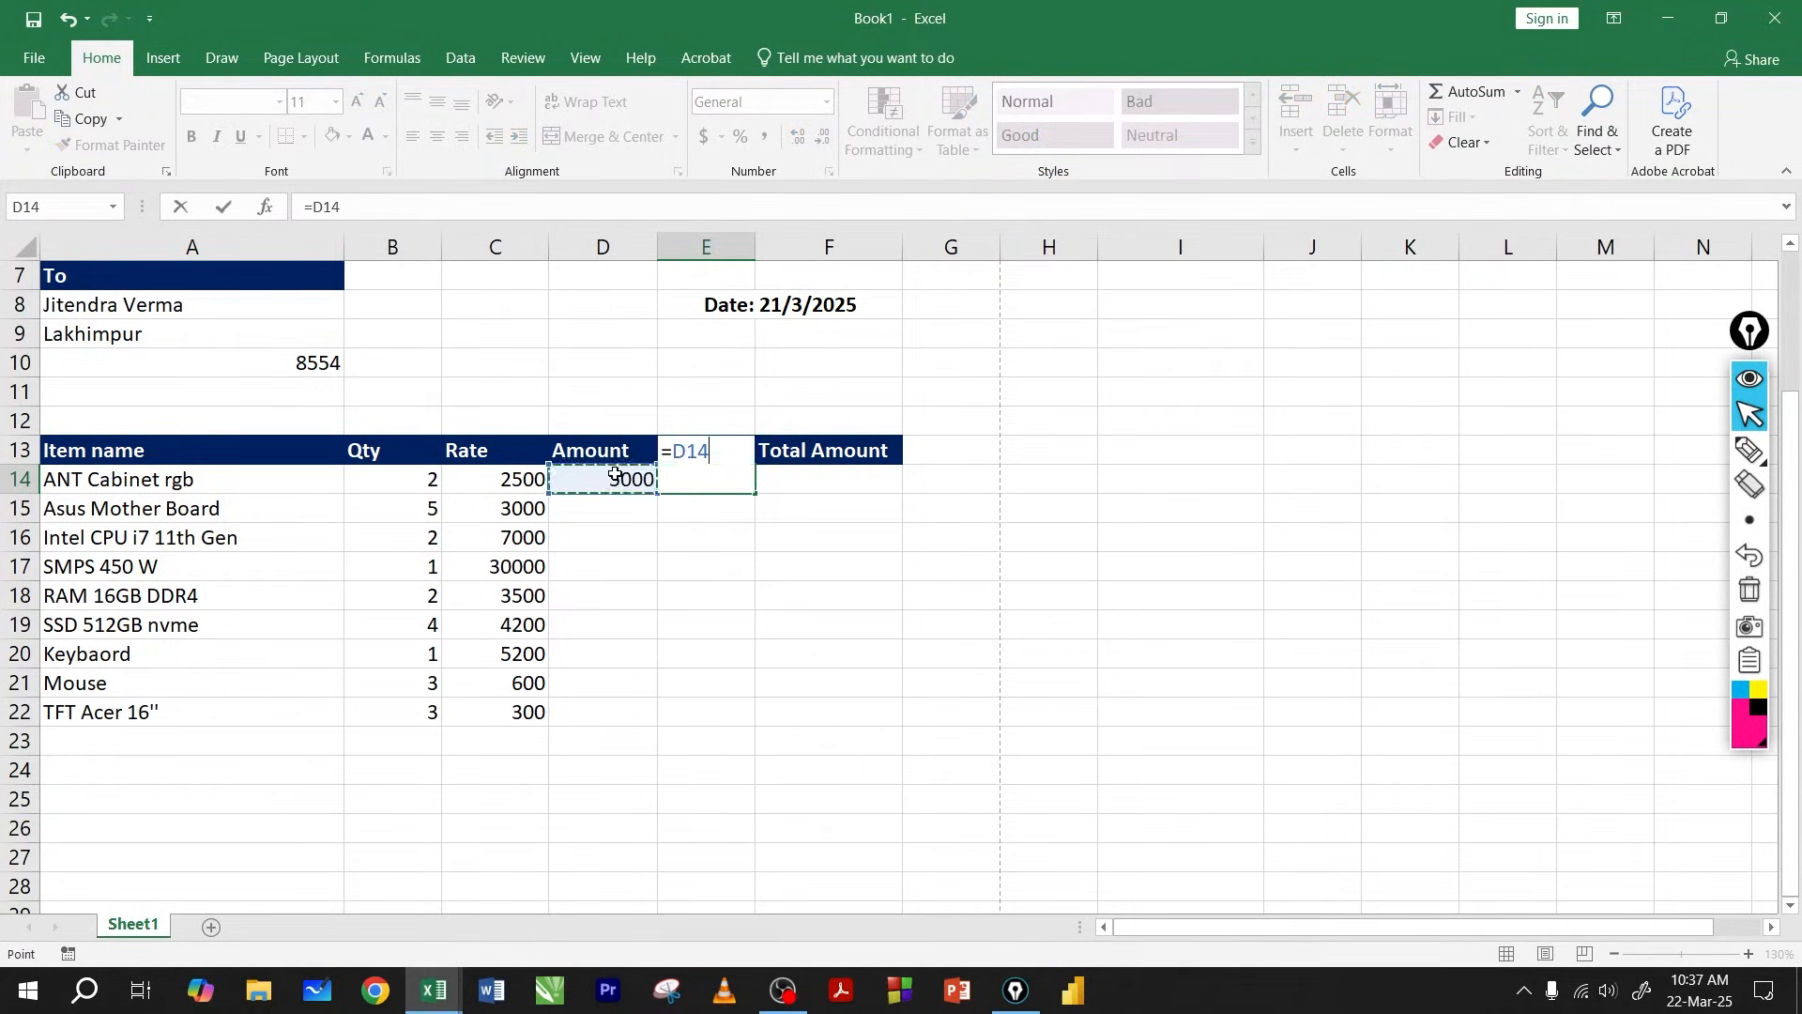
text(*18/100)
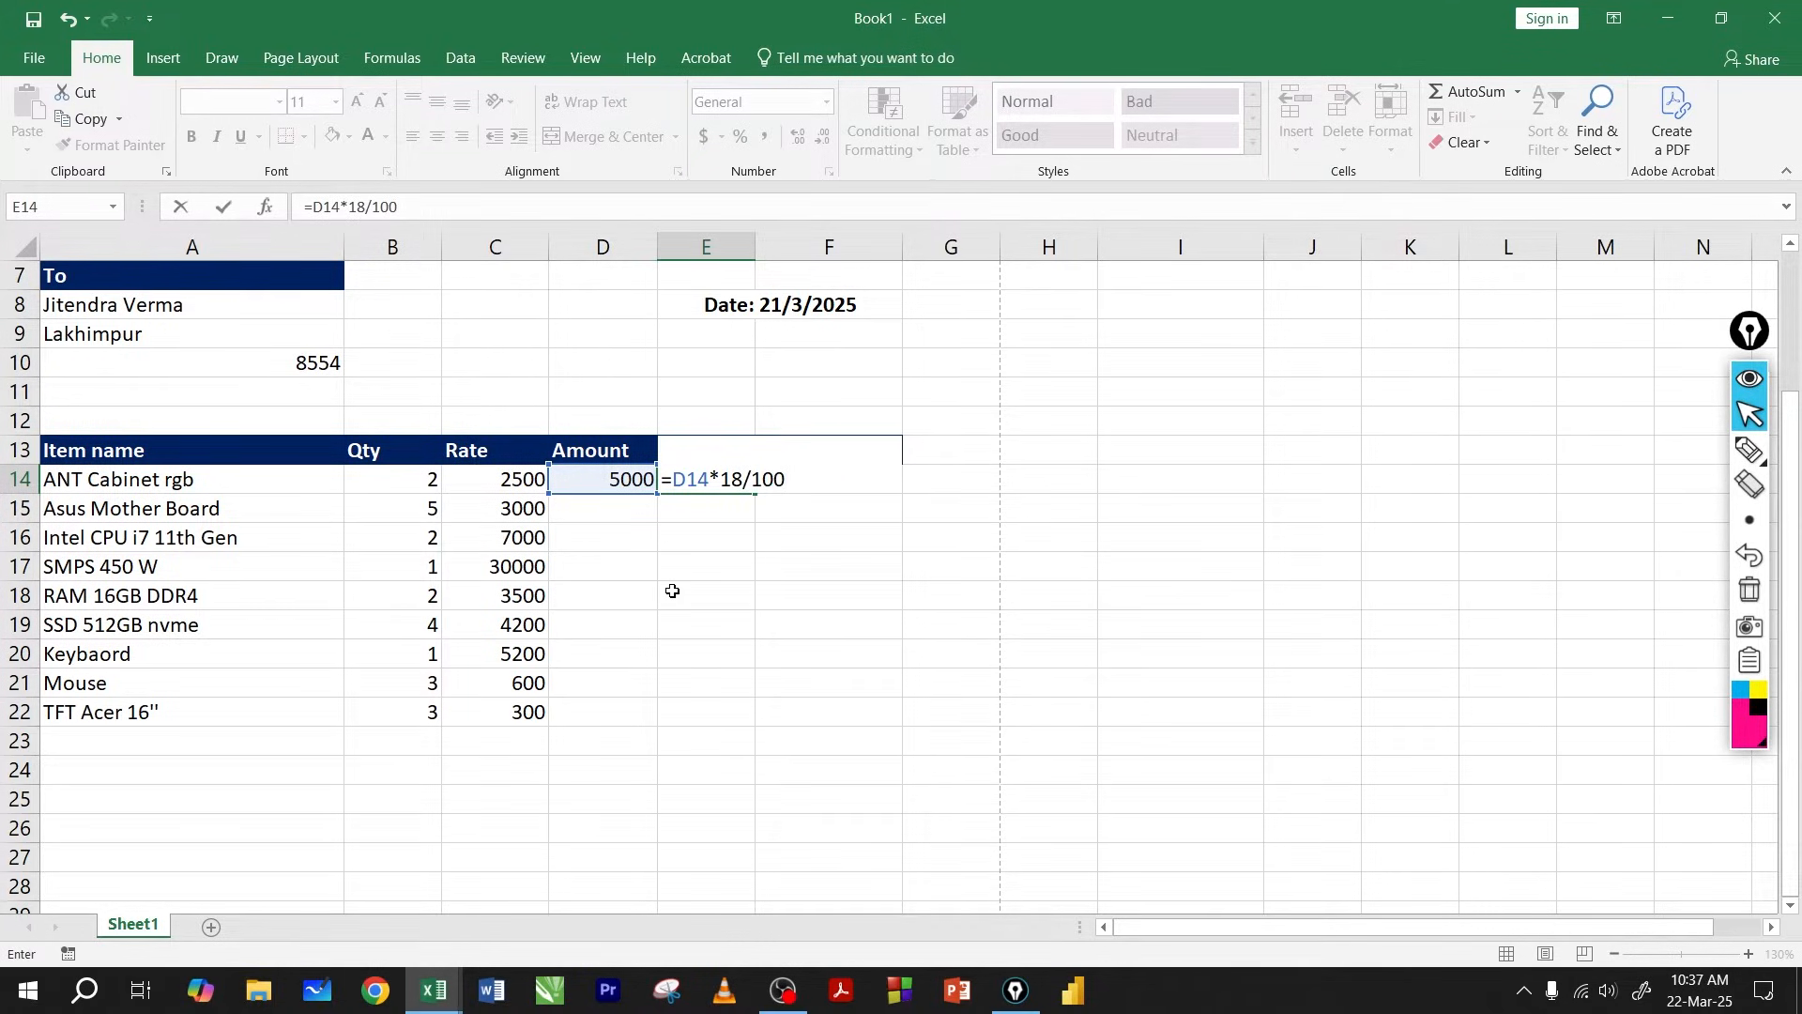
key(Return)
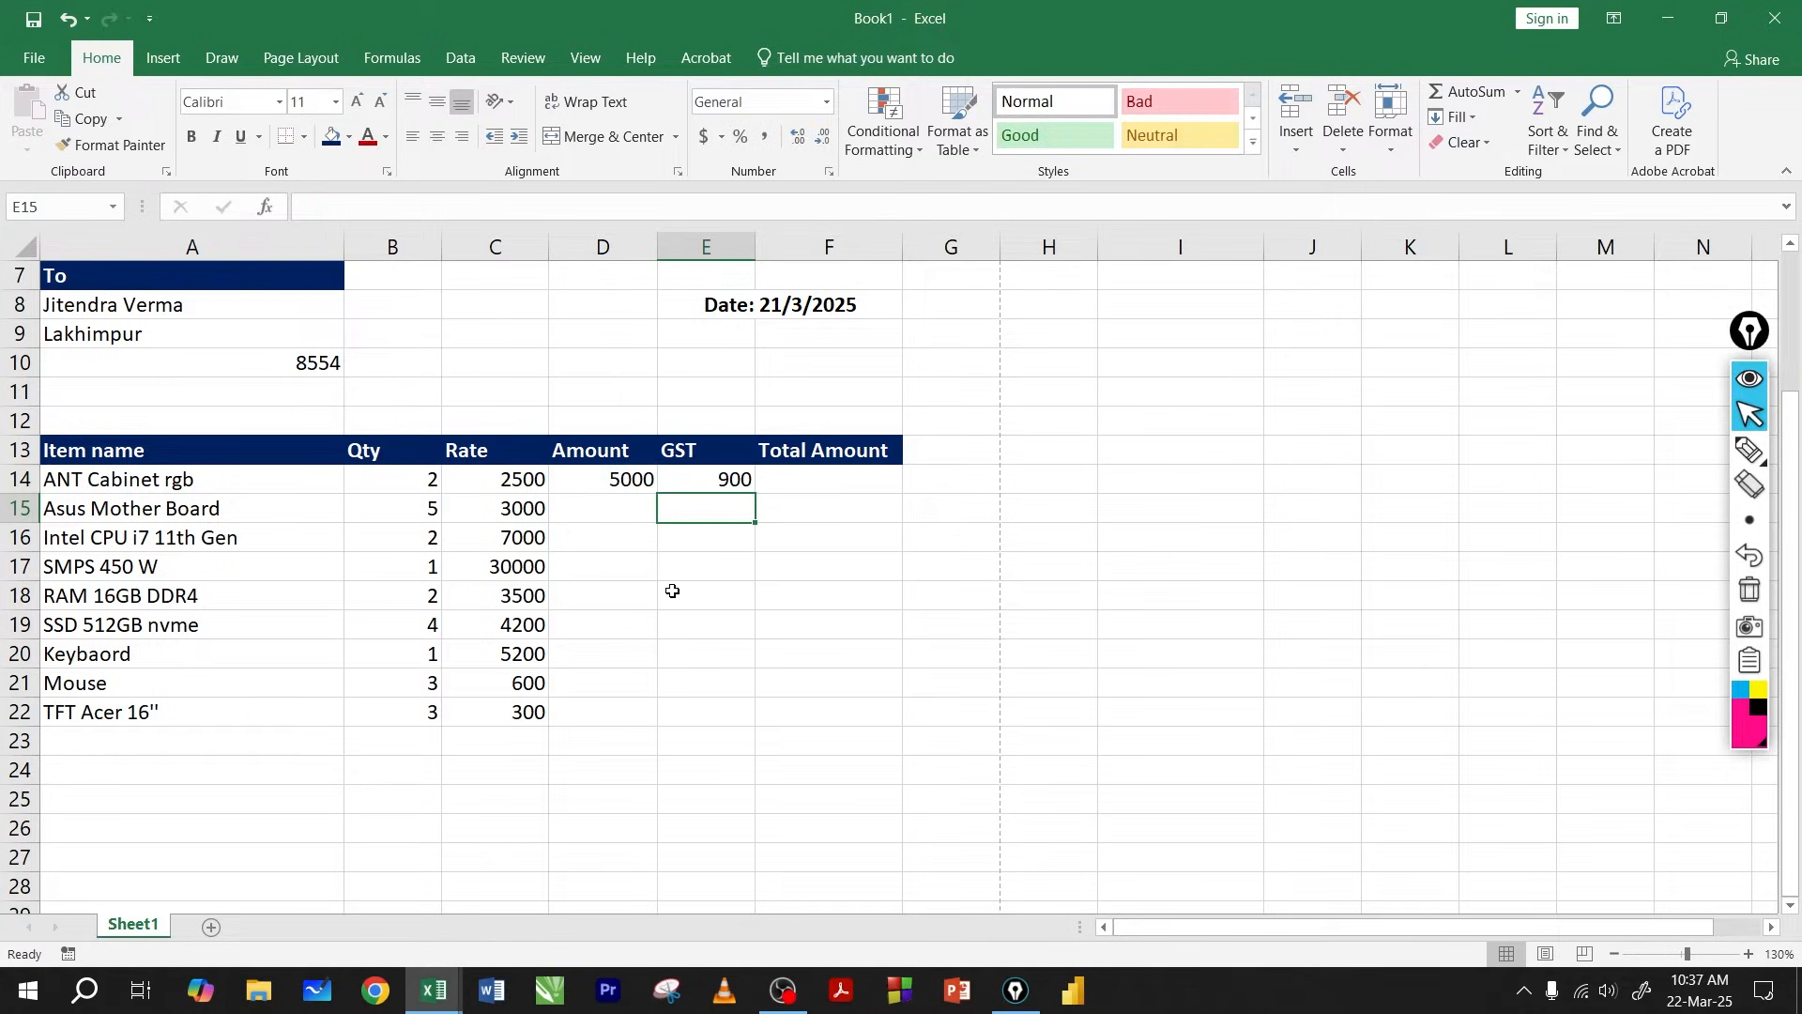
click(691, 481)
Total the first row in F14 with =SUM(D14:E14), giving 5900, then select D14:F14.
click(787, 477)
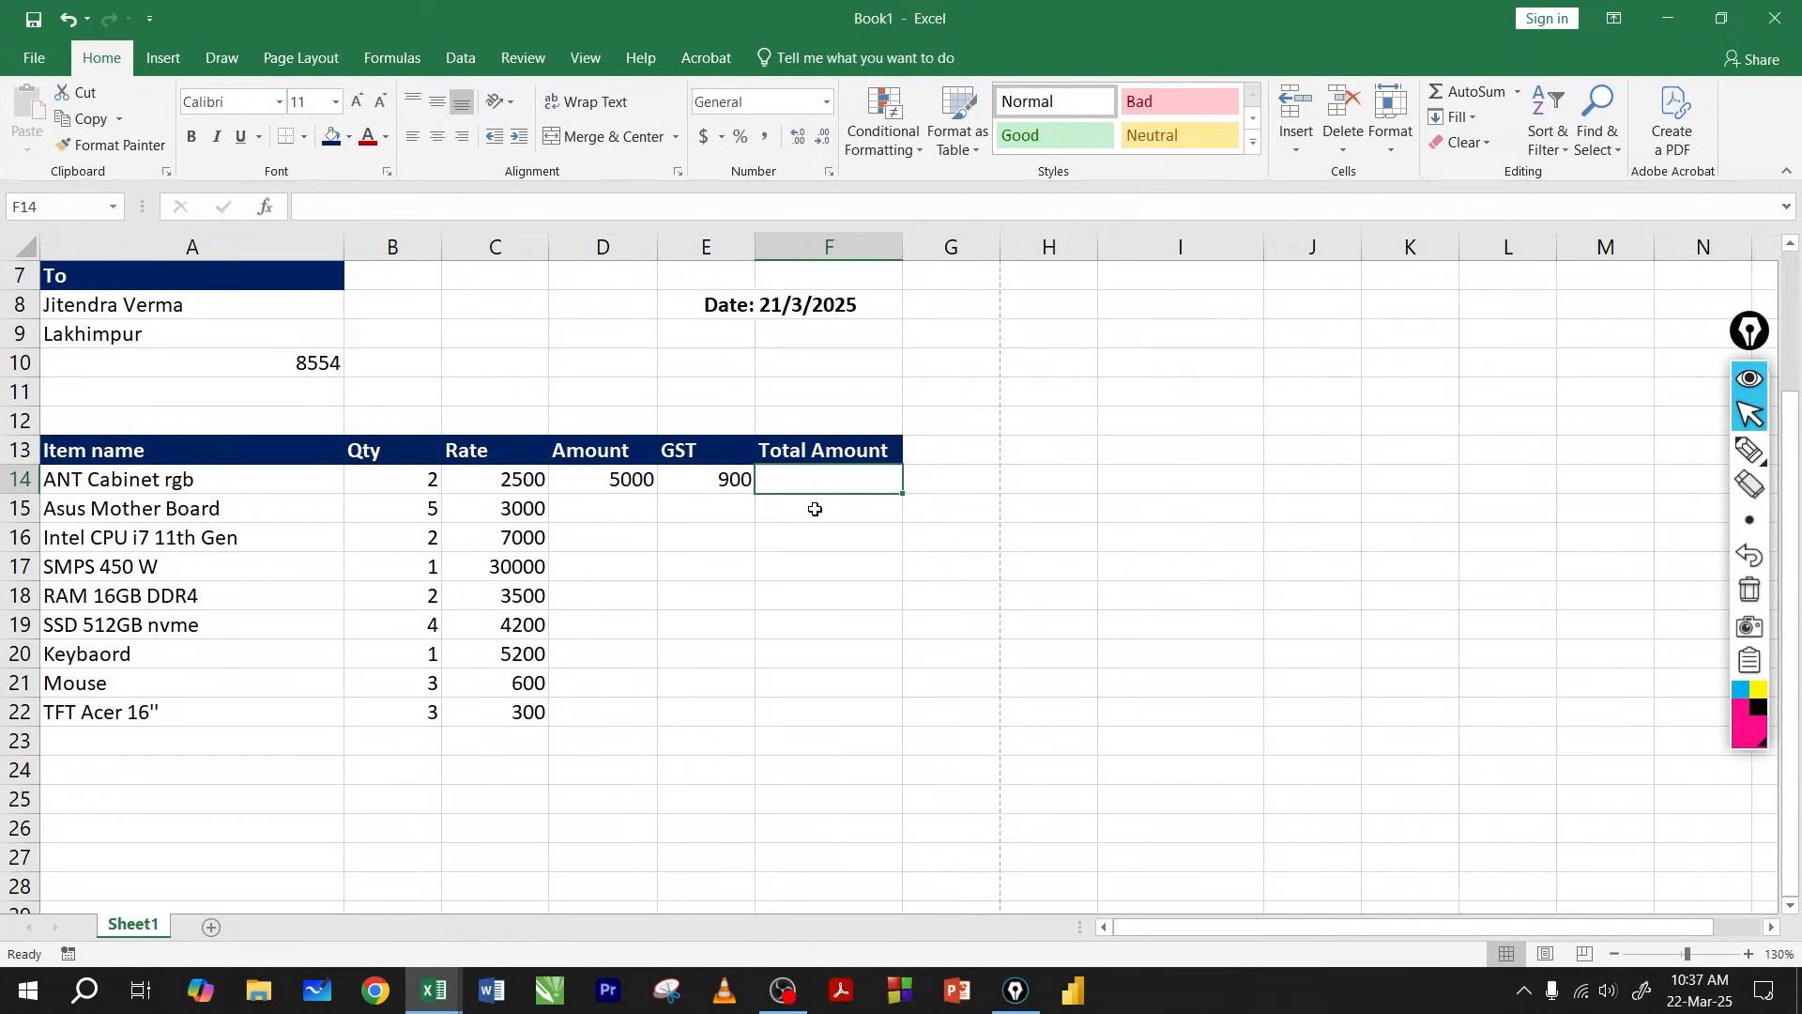
drag(616, 480, 723, 479)
click(794, 484)
click(825, 481)
text(=sum)
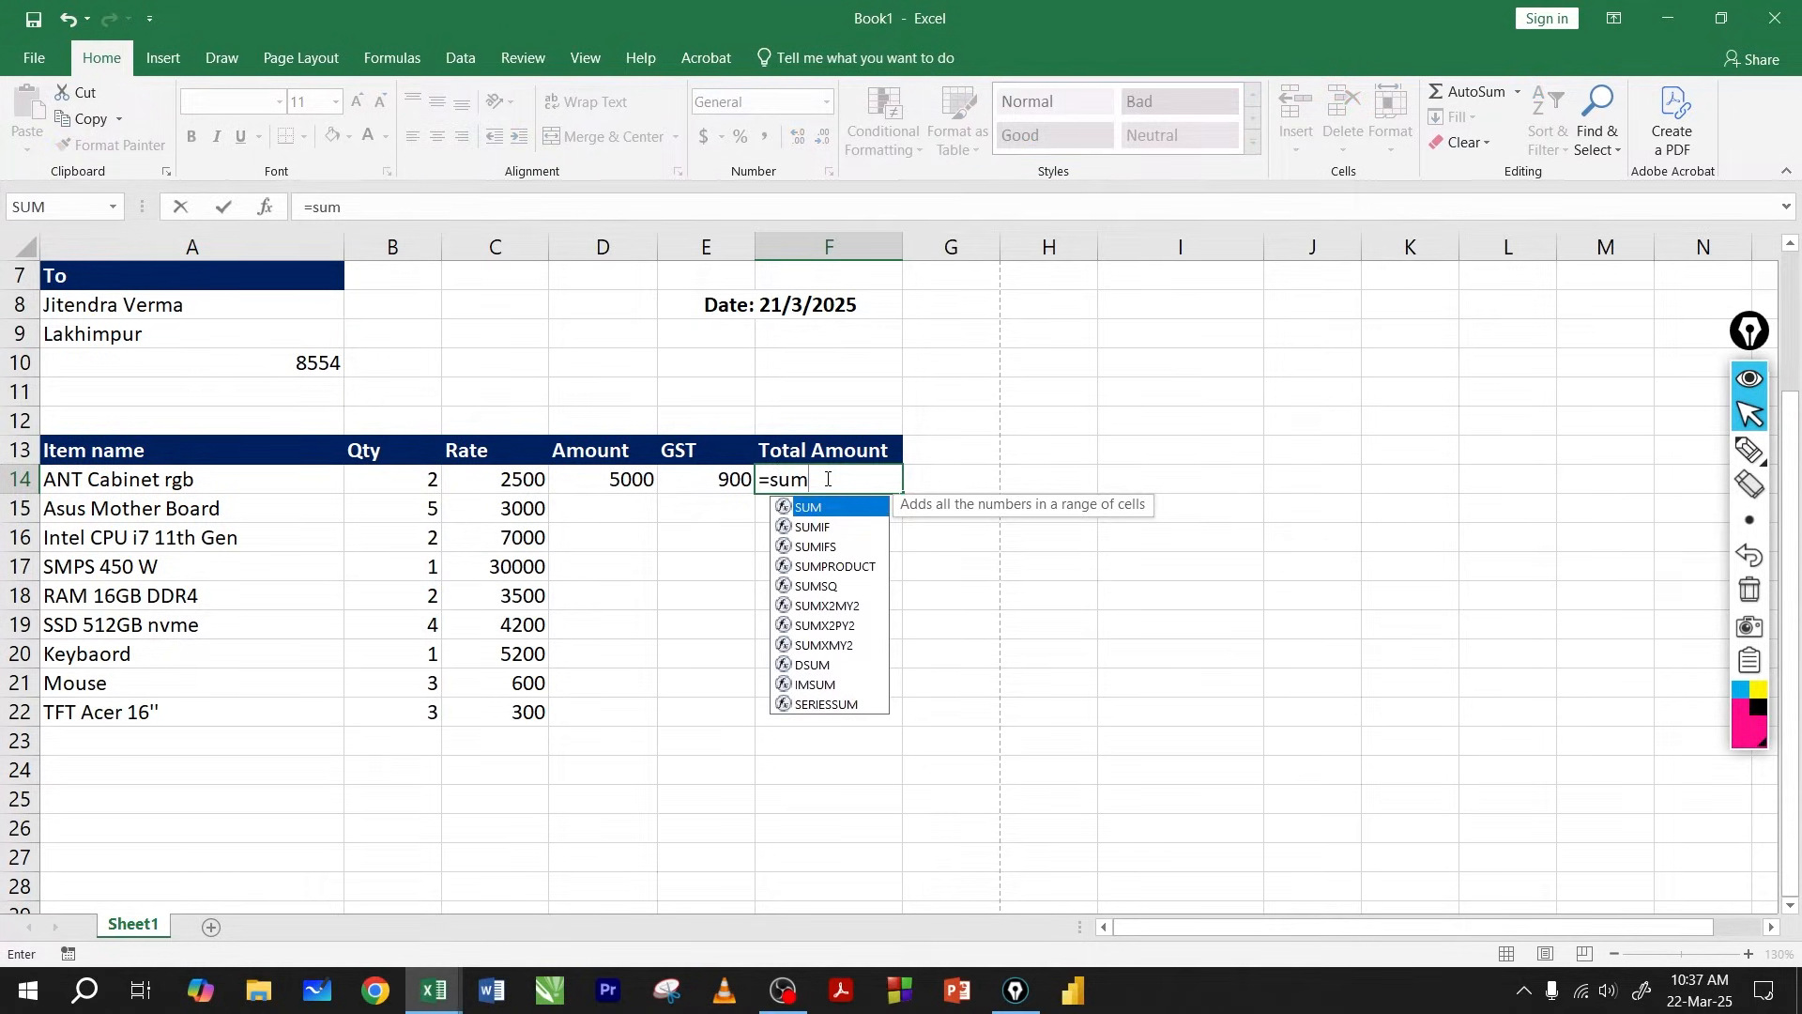
text(()
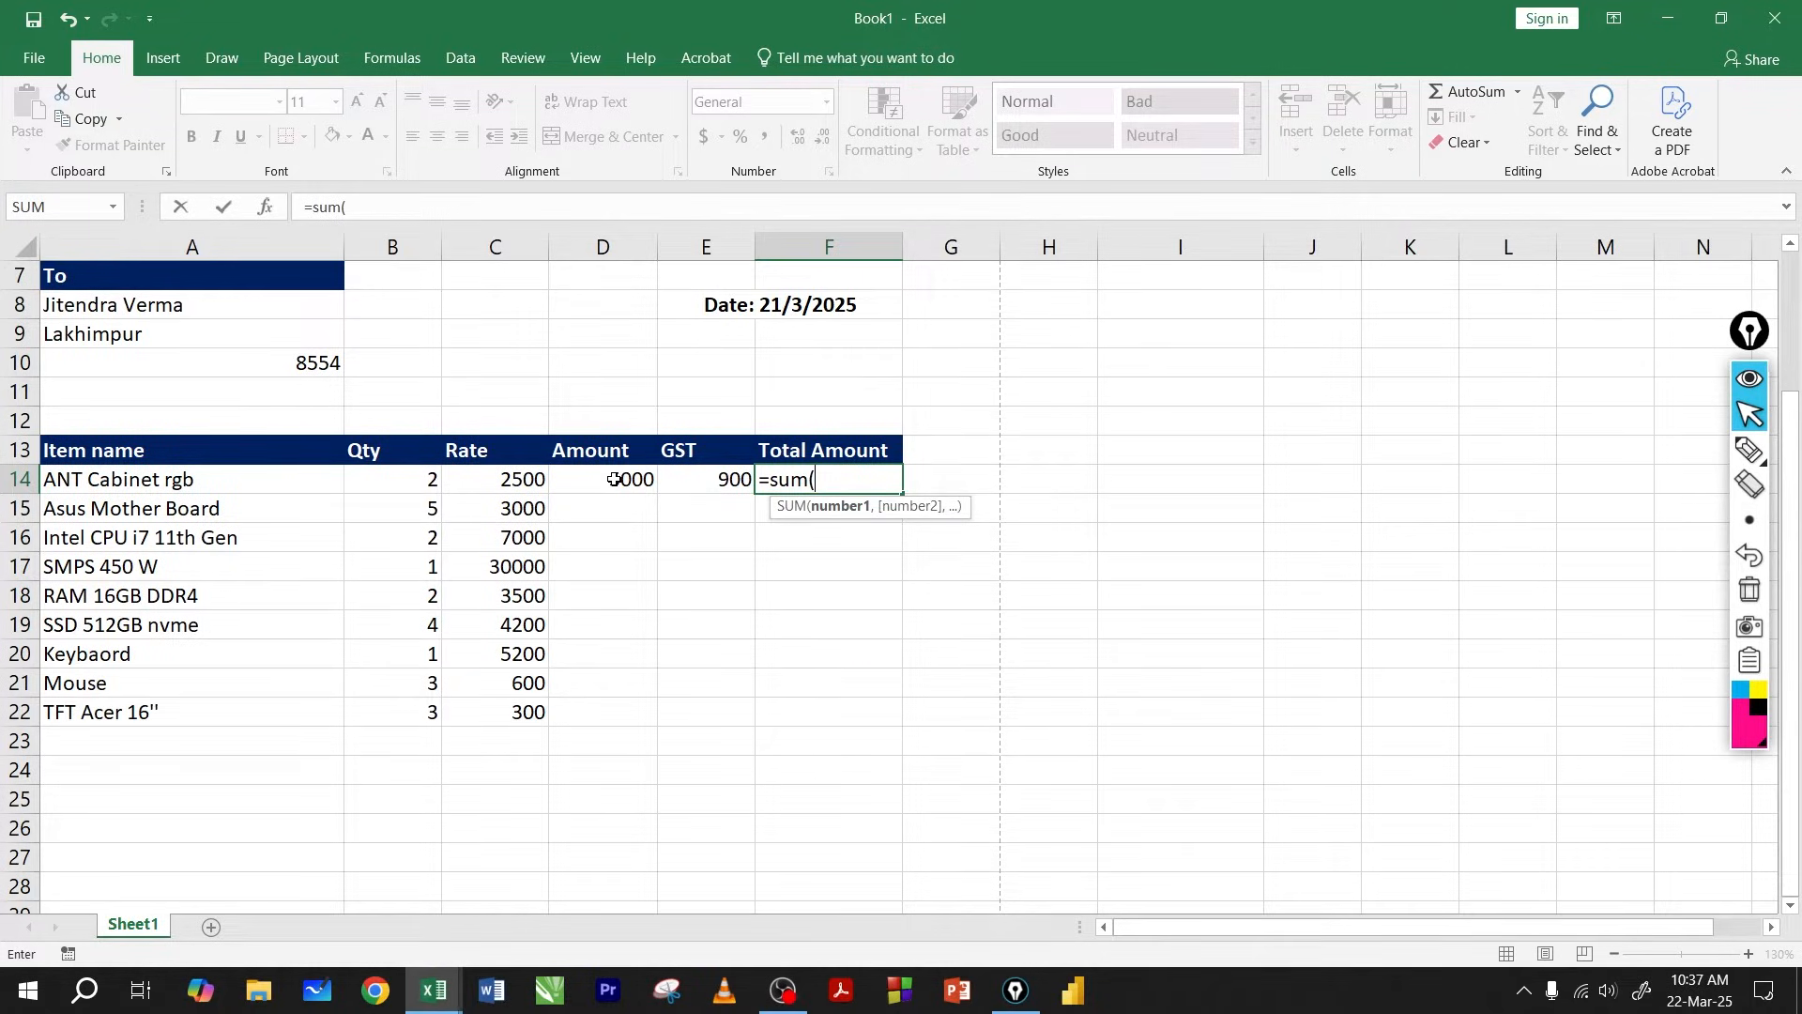
drag(616, 481, 713, 479)
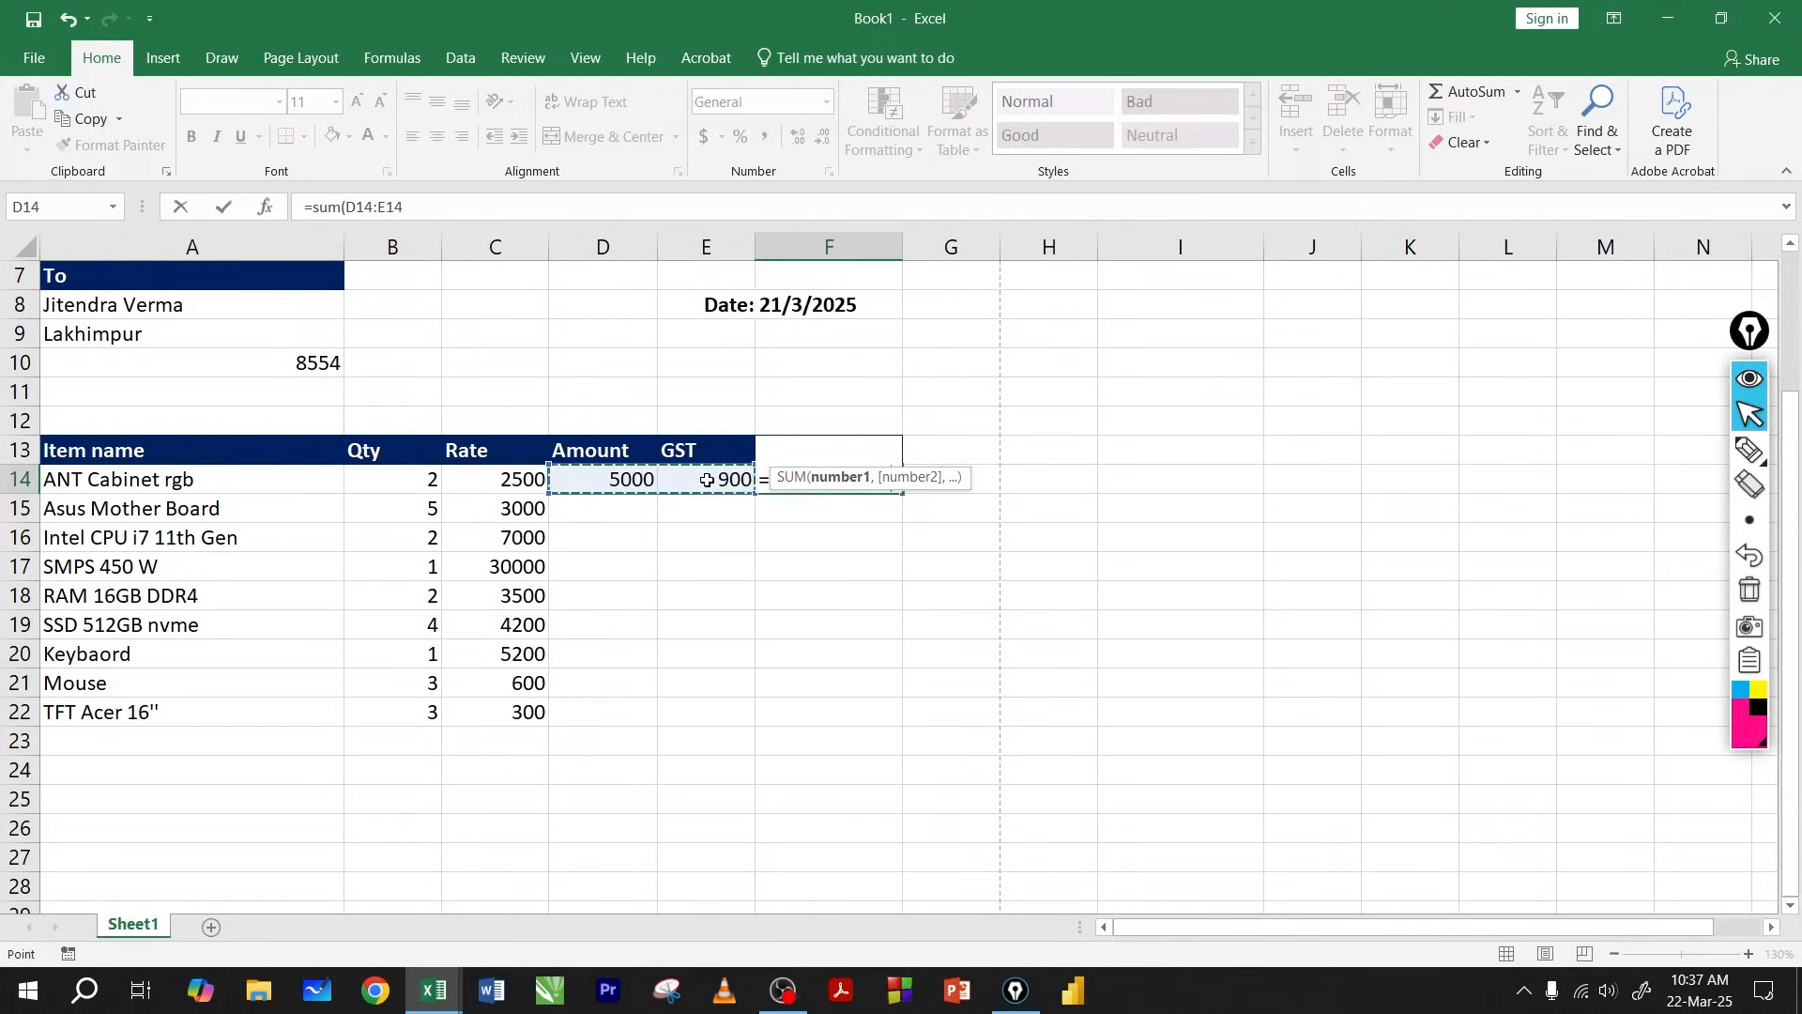
key(Return)
double_click(865, 479)
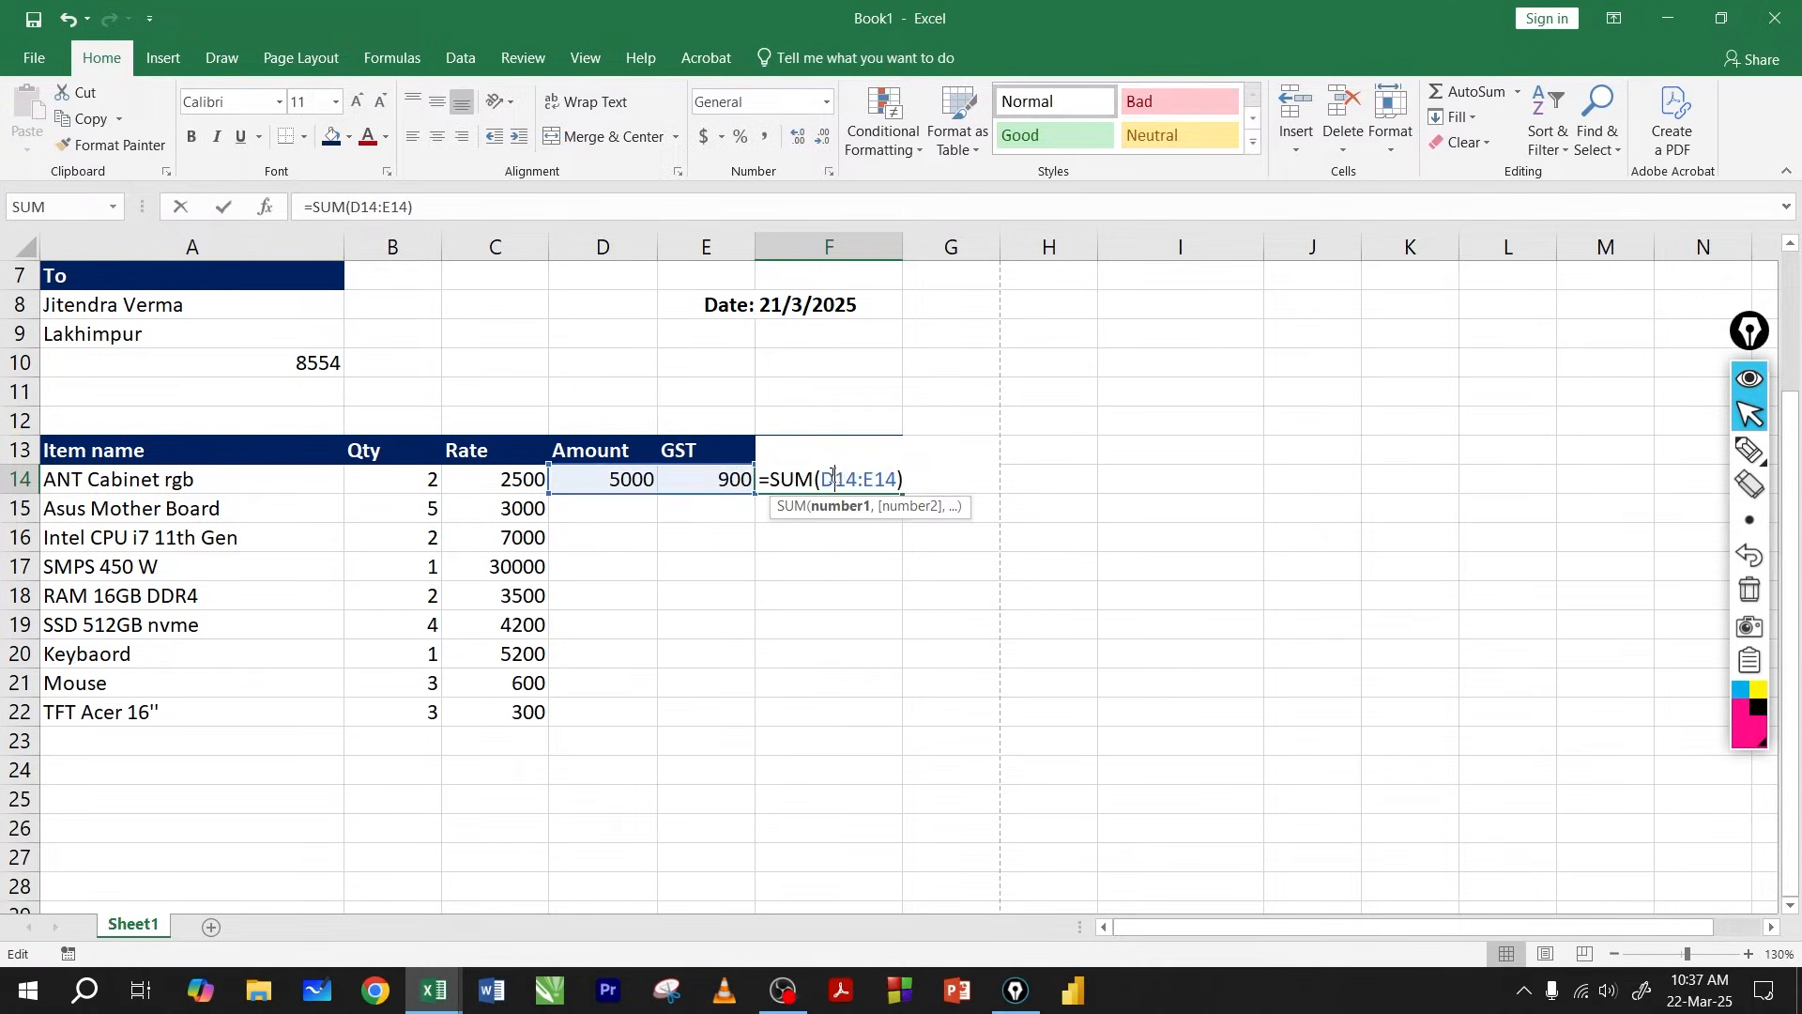
click(910, 477)
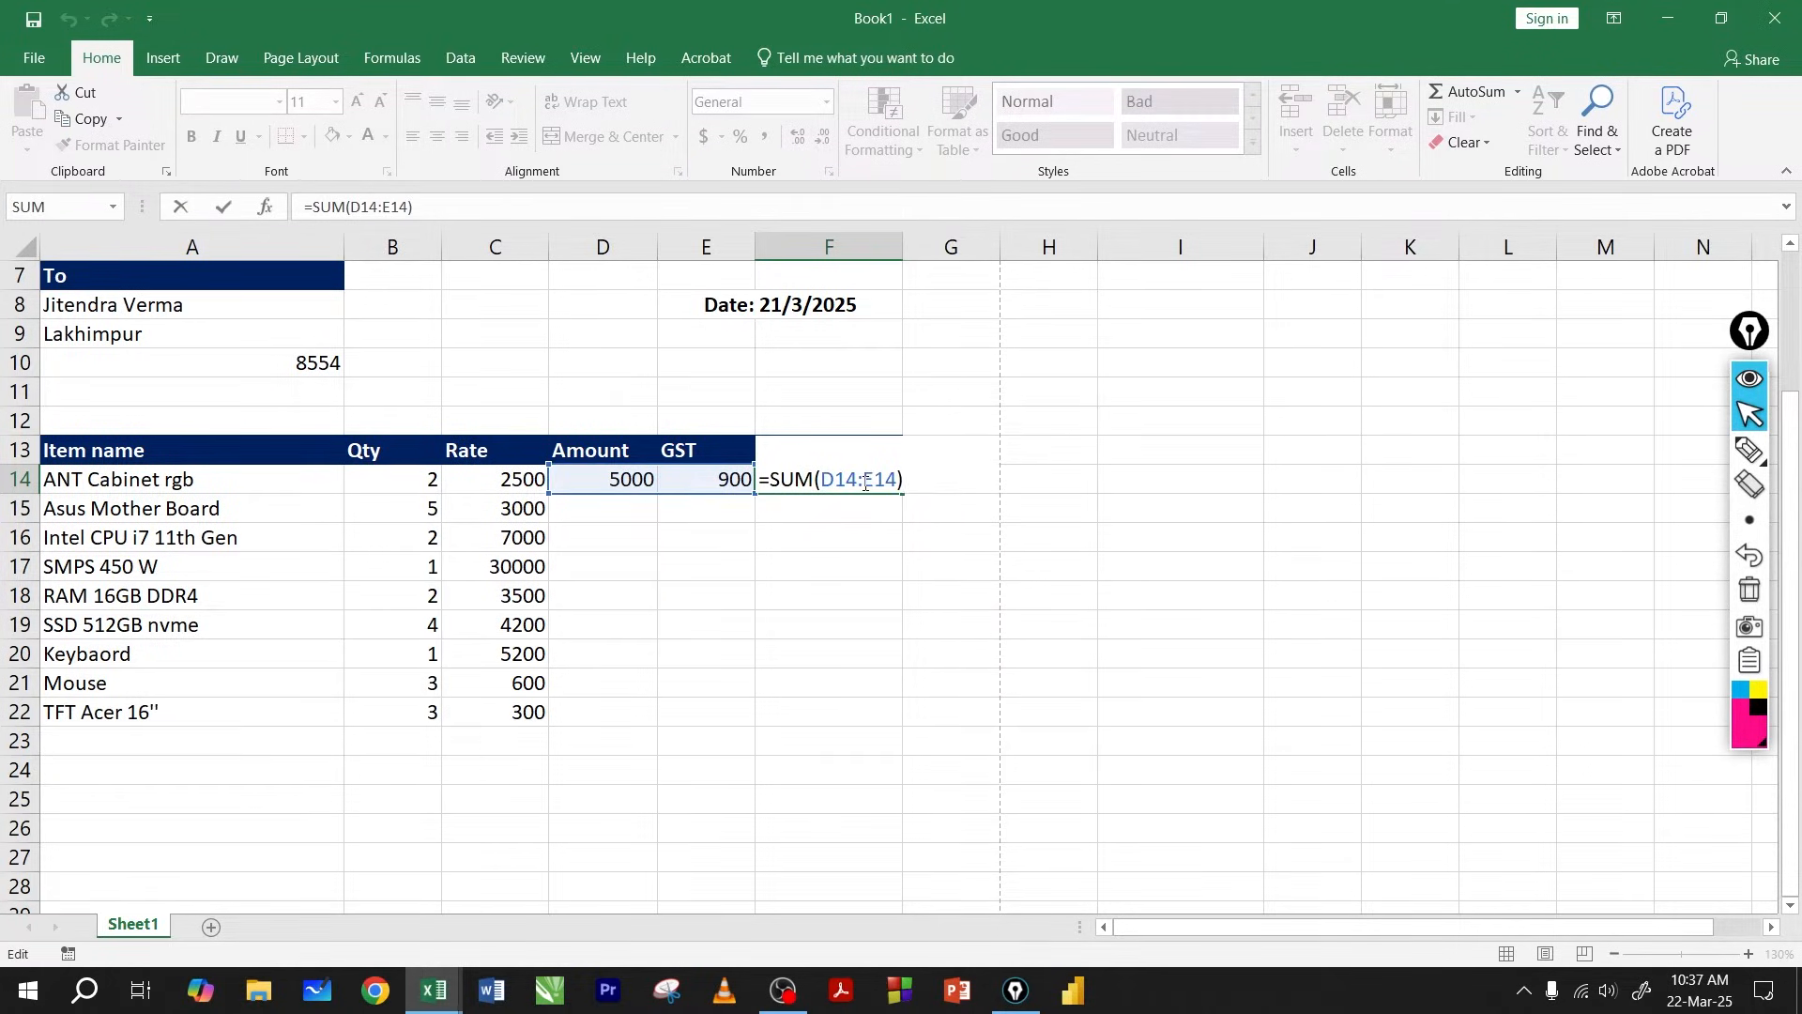
key(Return)
drag(600, 480, 825, 481)
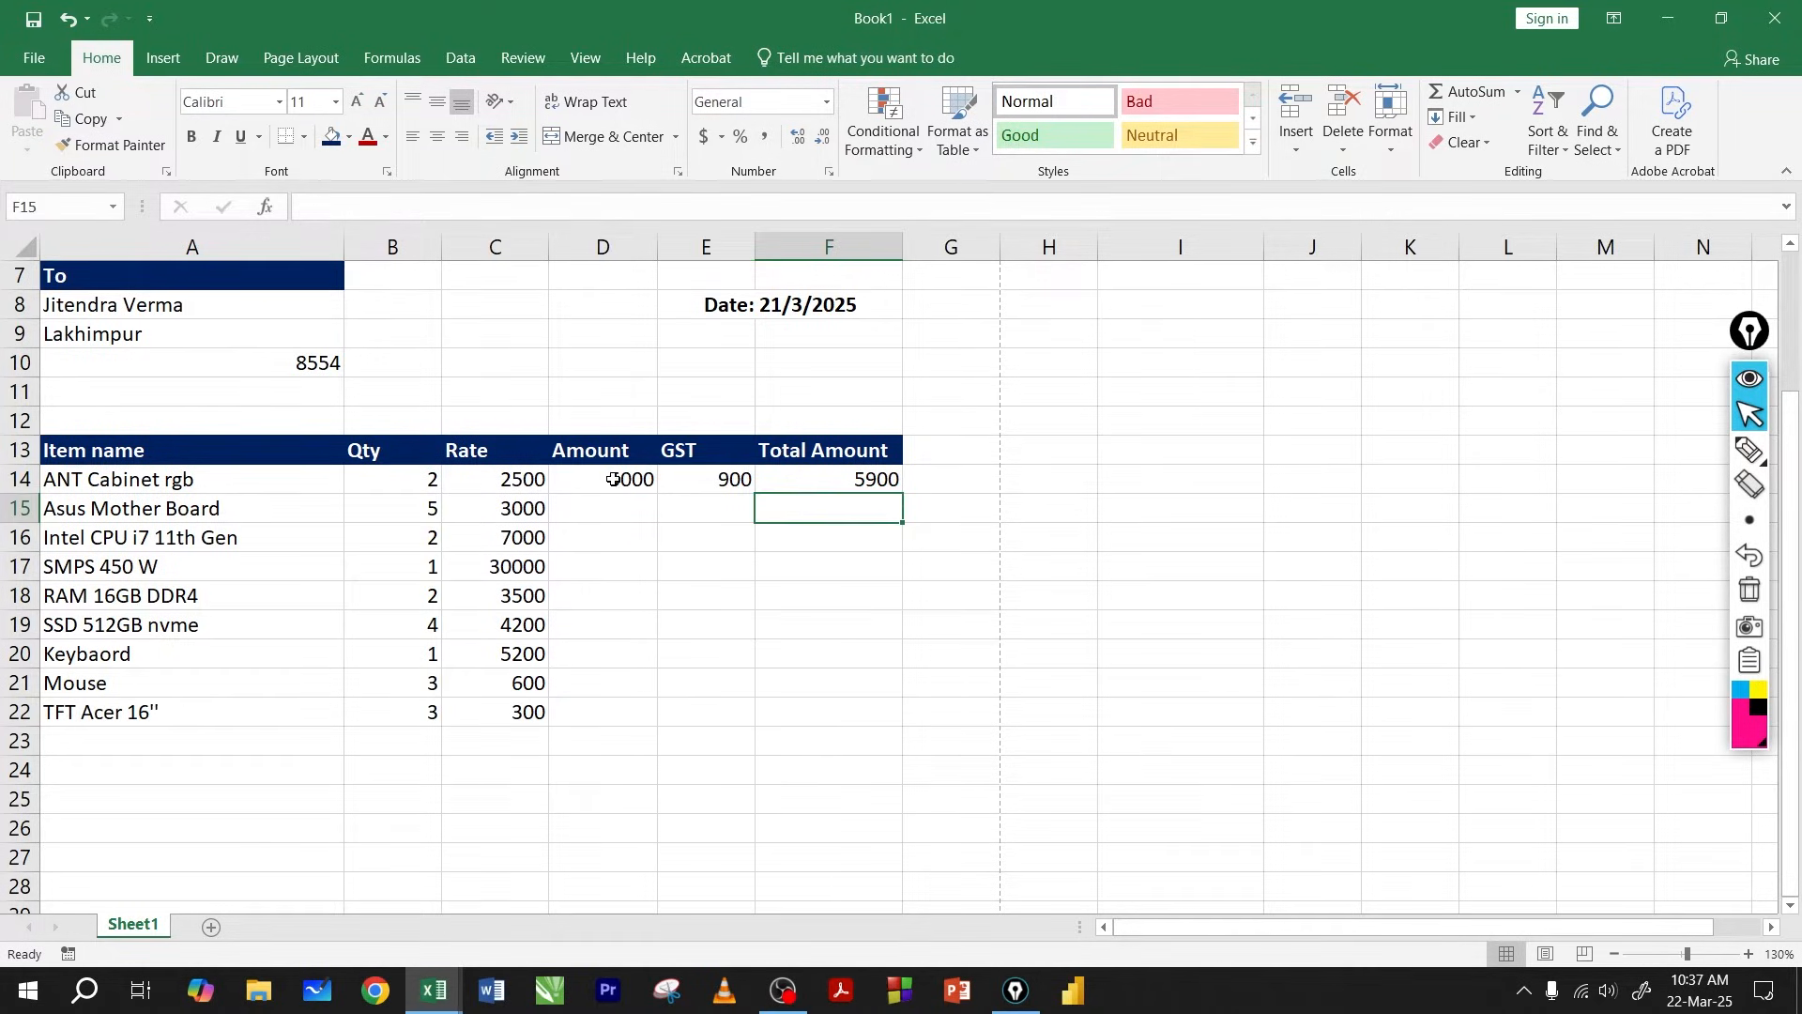
drag(613, 480, 826, 479)
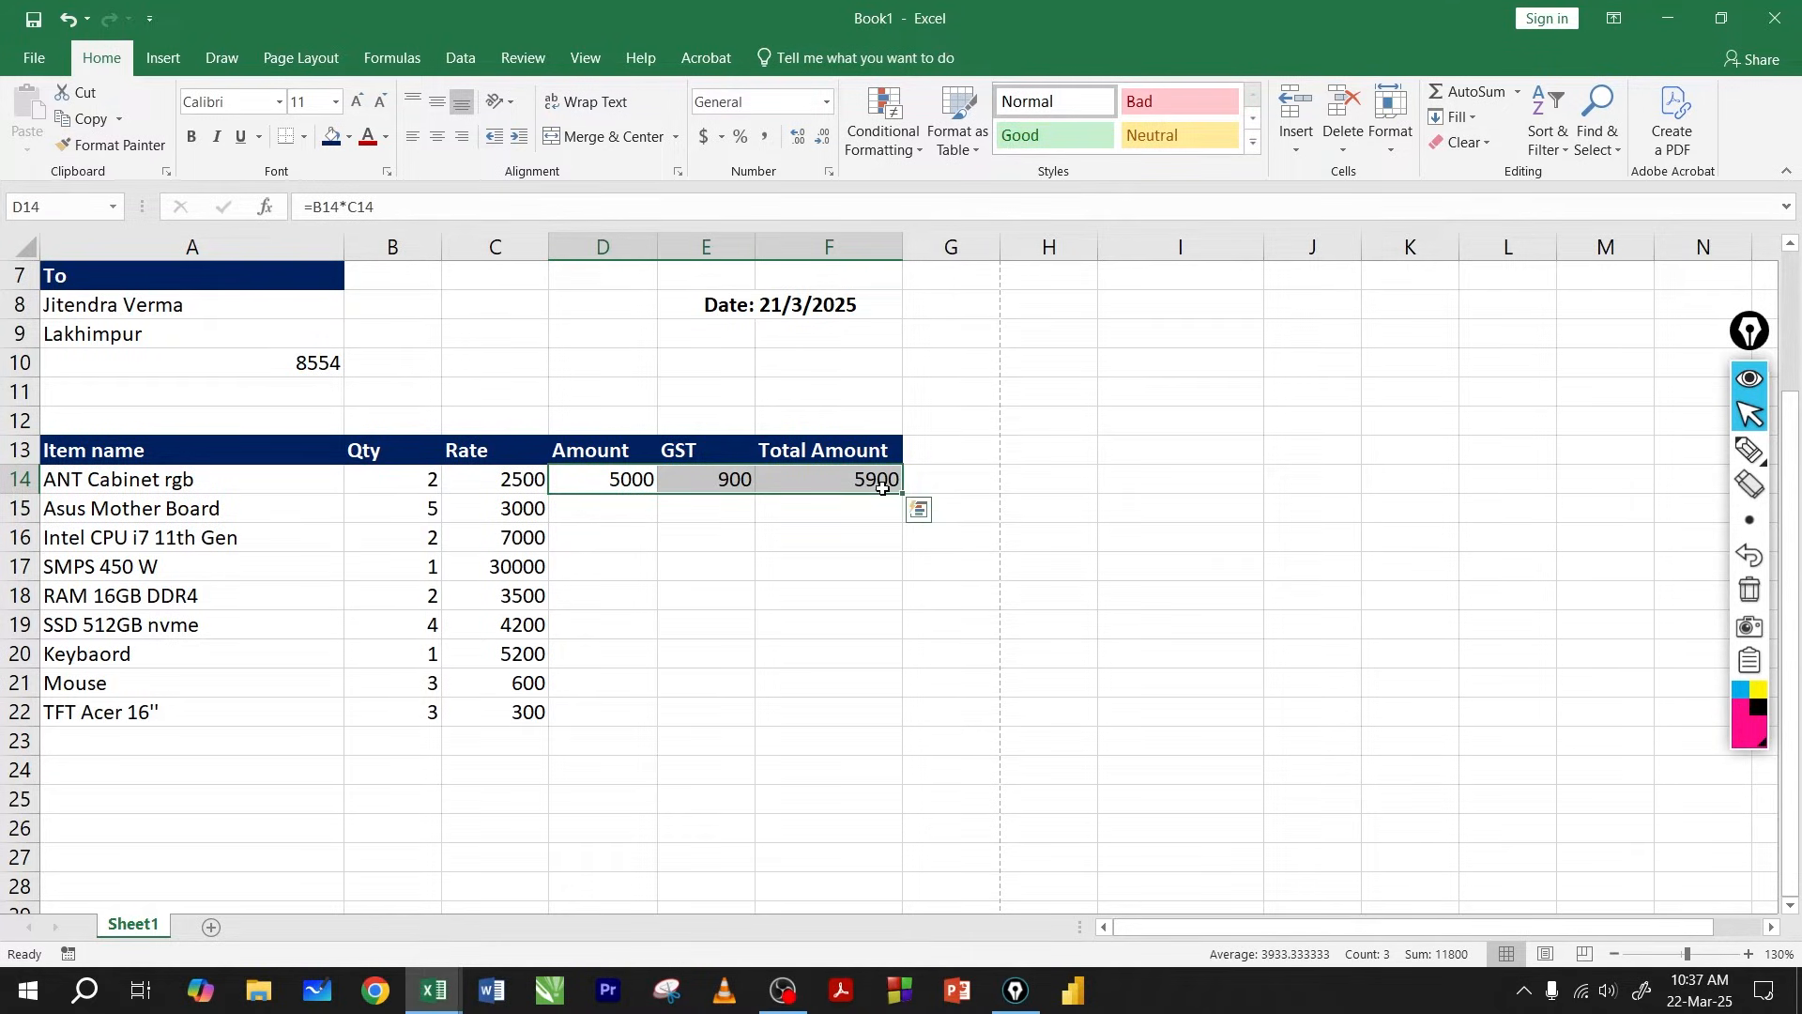
Fill the Amount, GST and Total Amount formulas down to row 22 and check the results.
drag(901, 492, 891, 720)
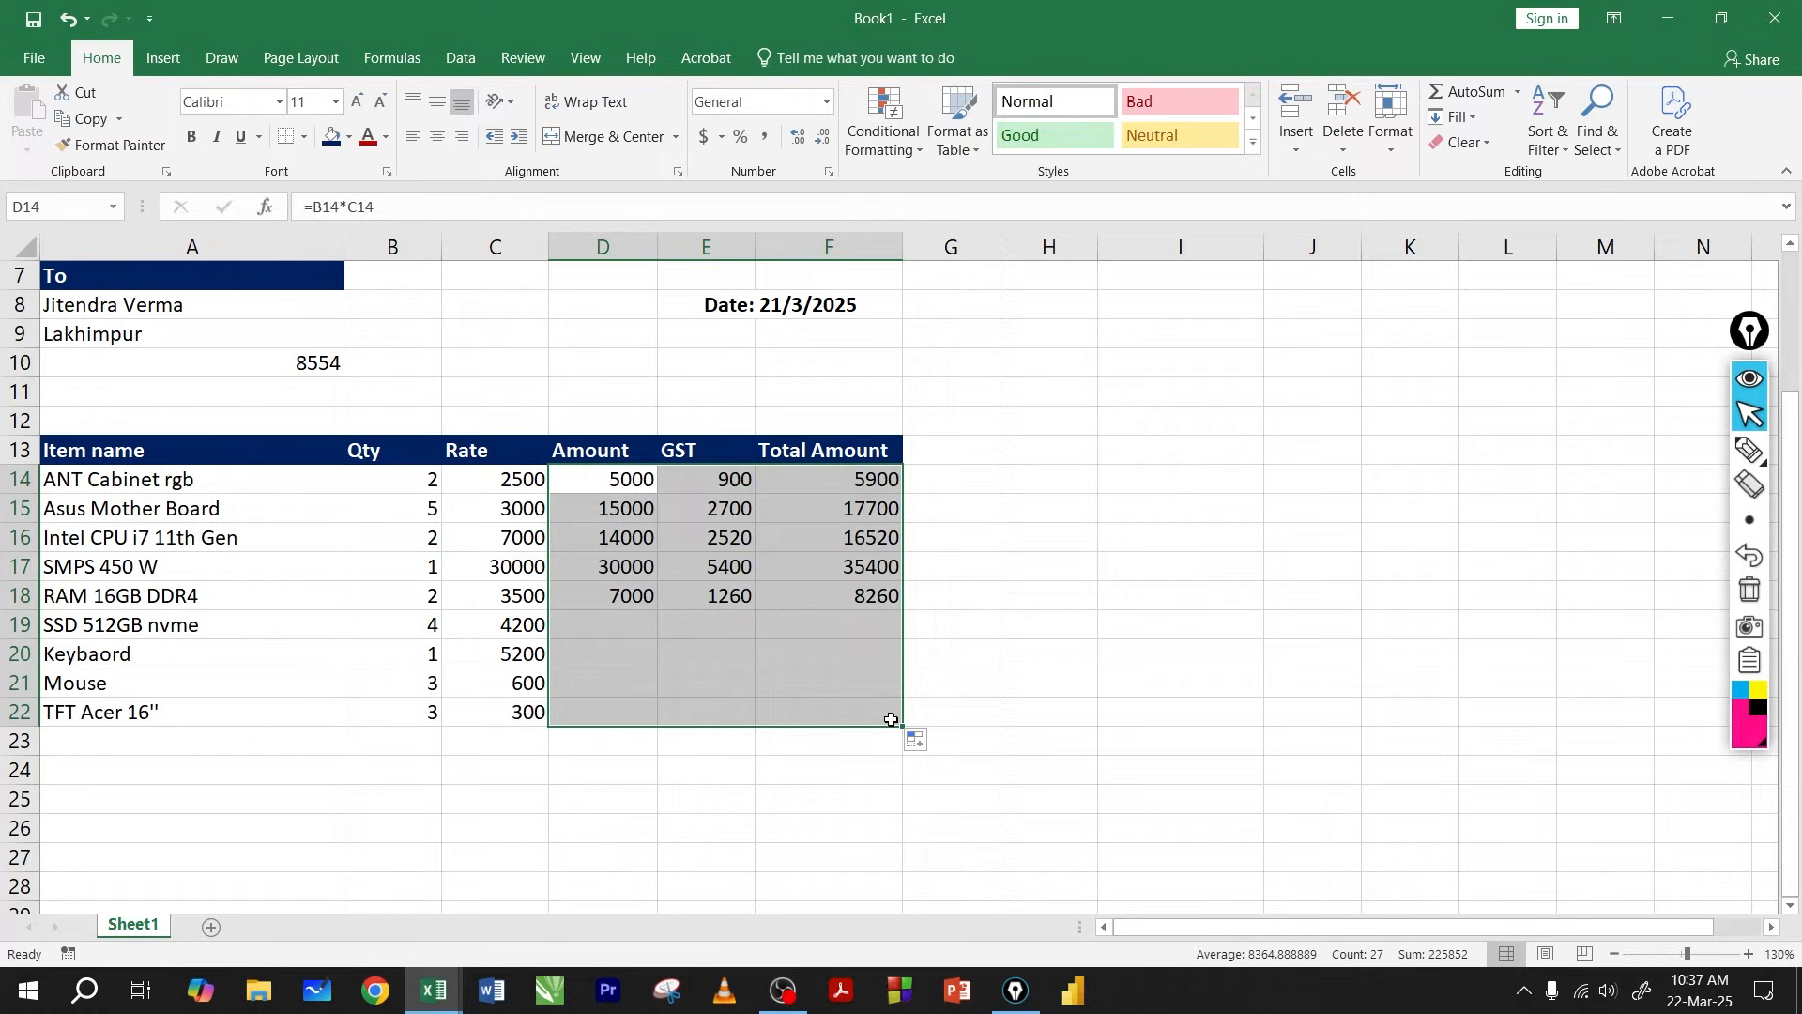
click(856, 620)
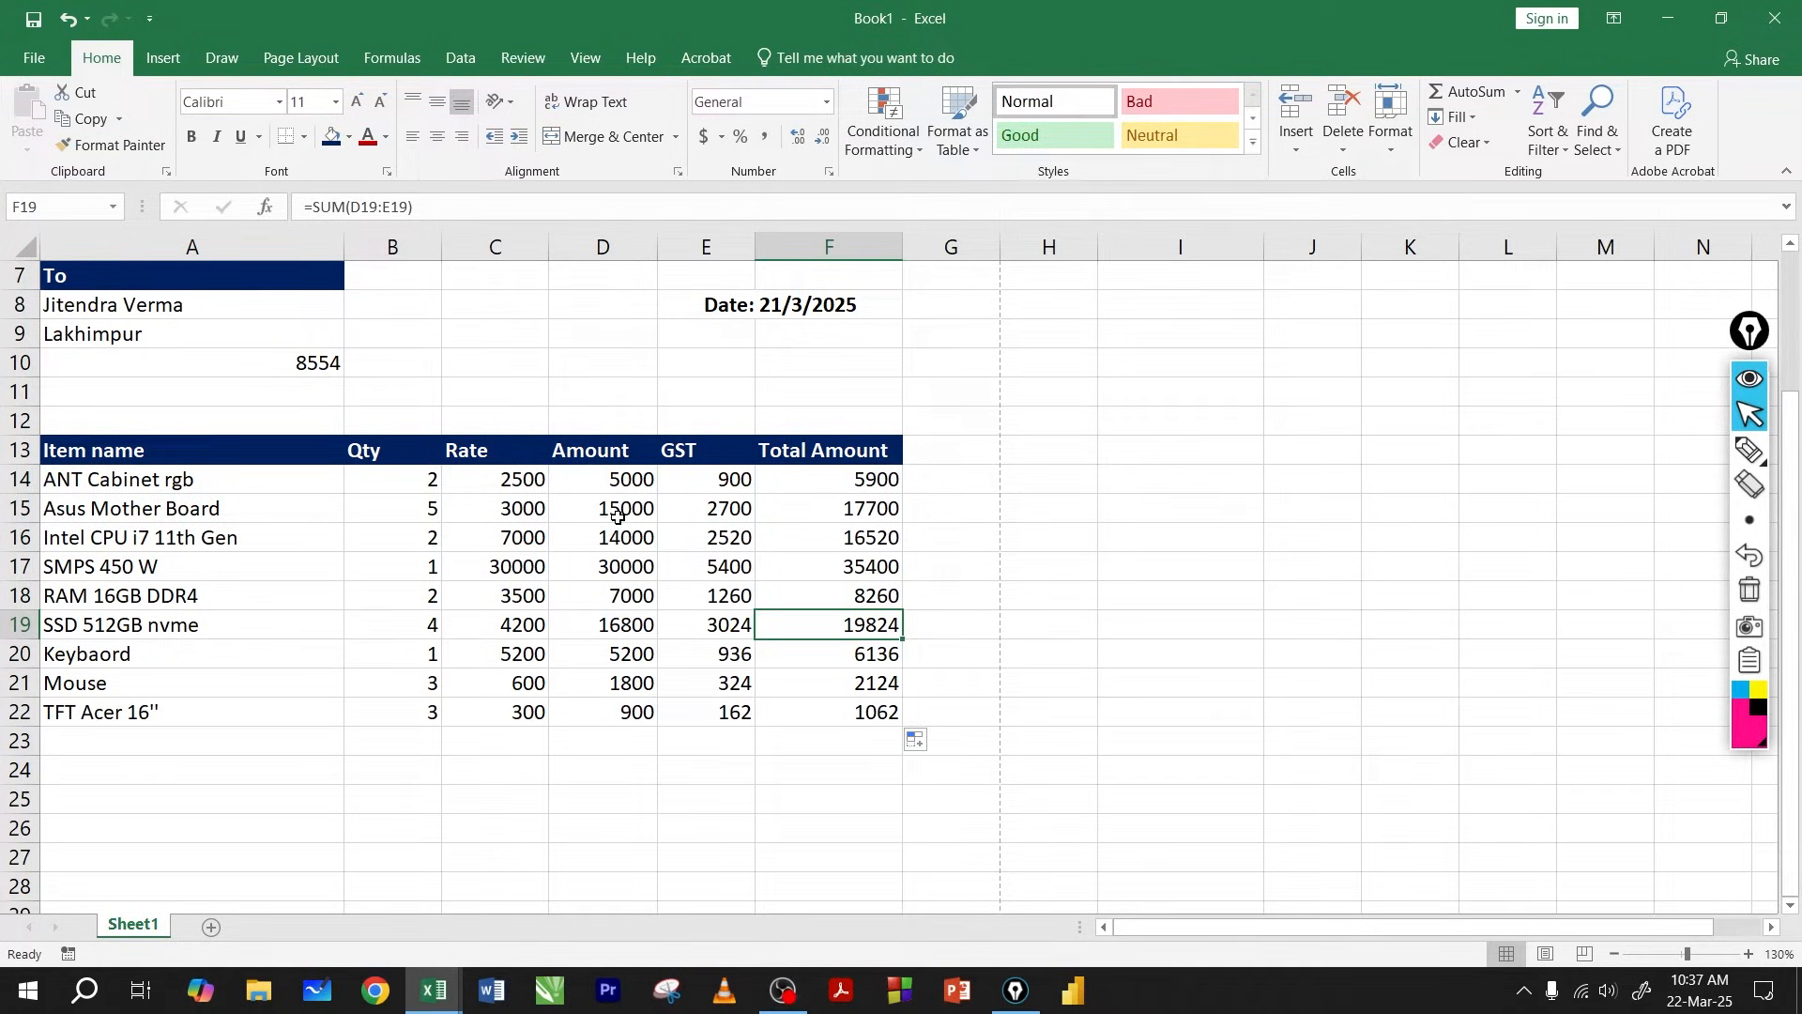
click(618, 516)
key(Right)
key(Right)
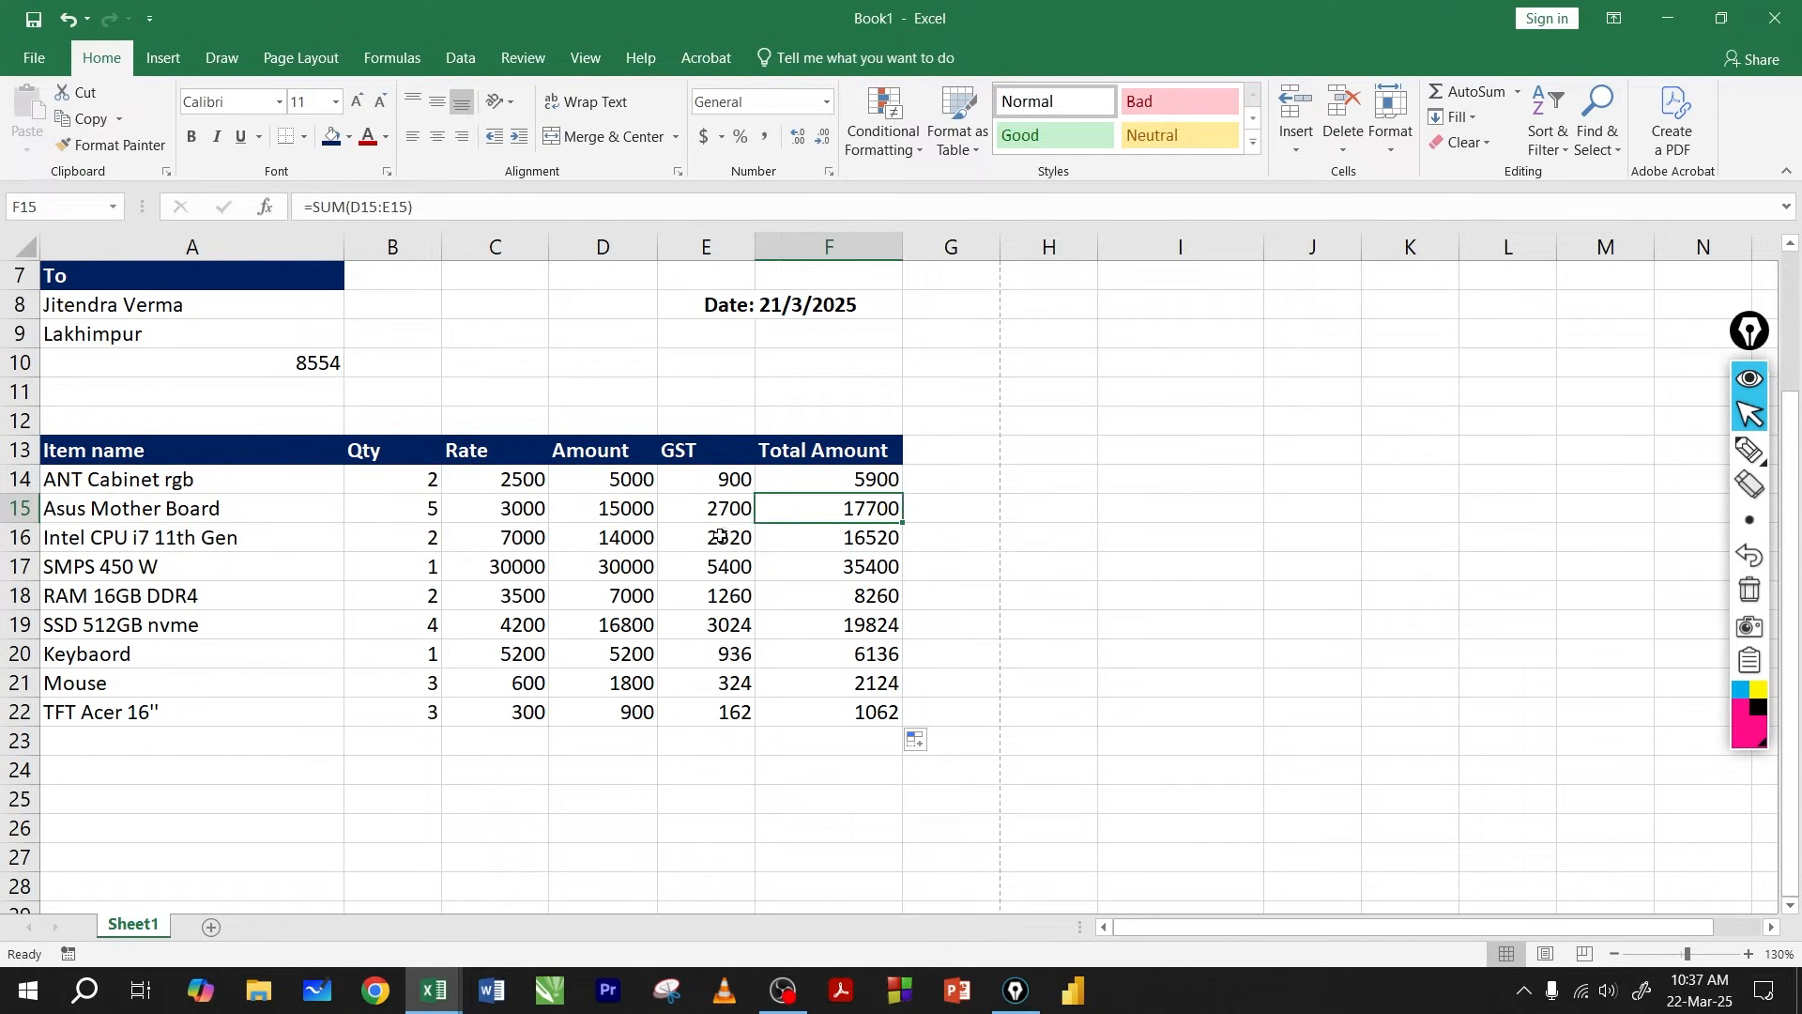
click(723, 805)
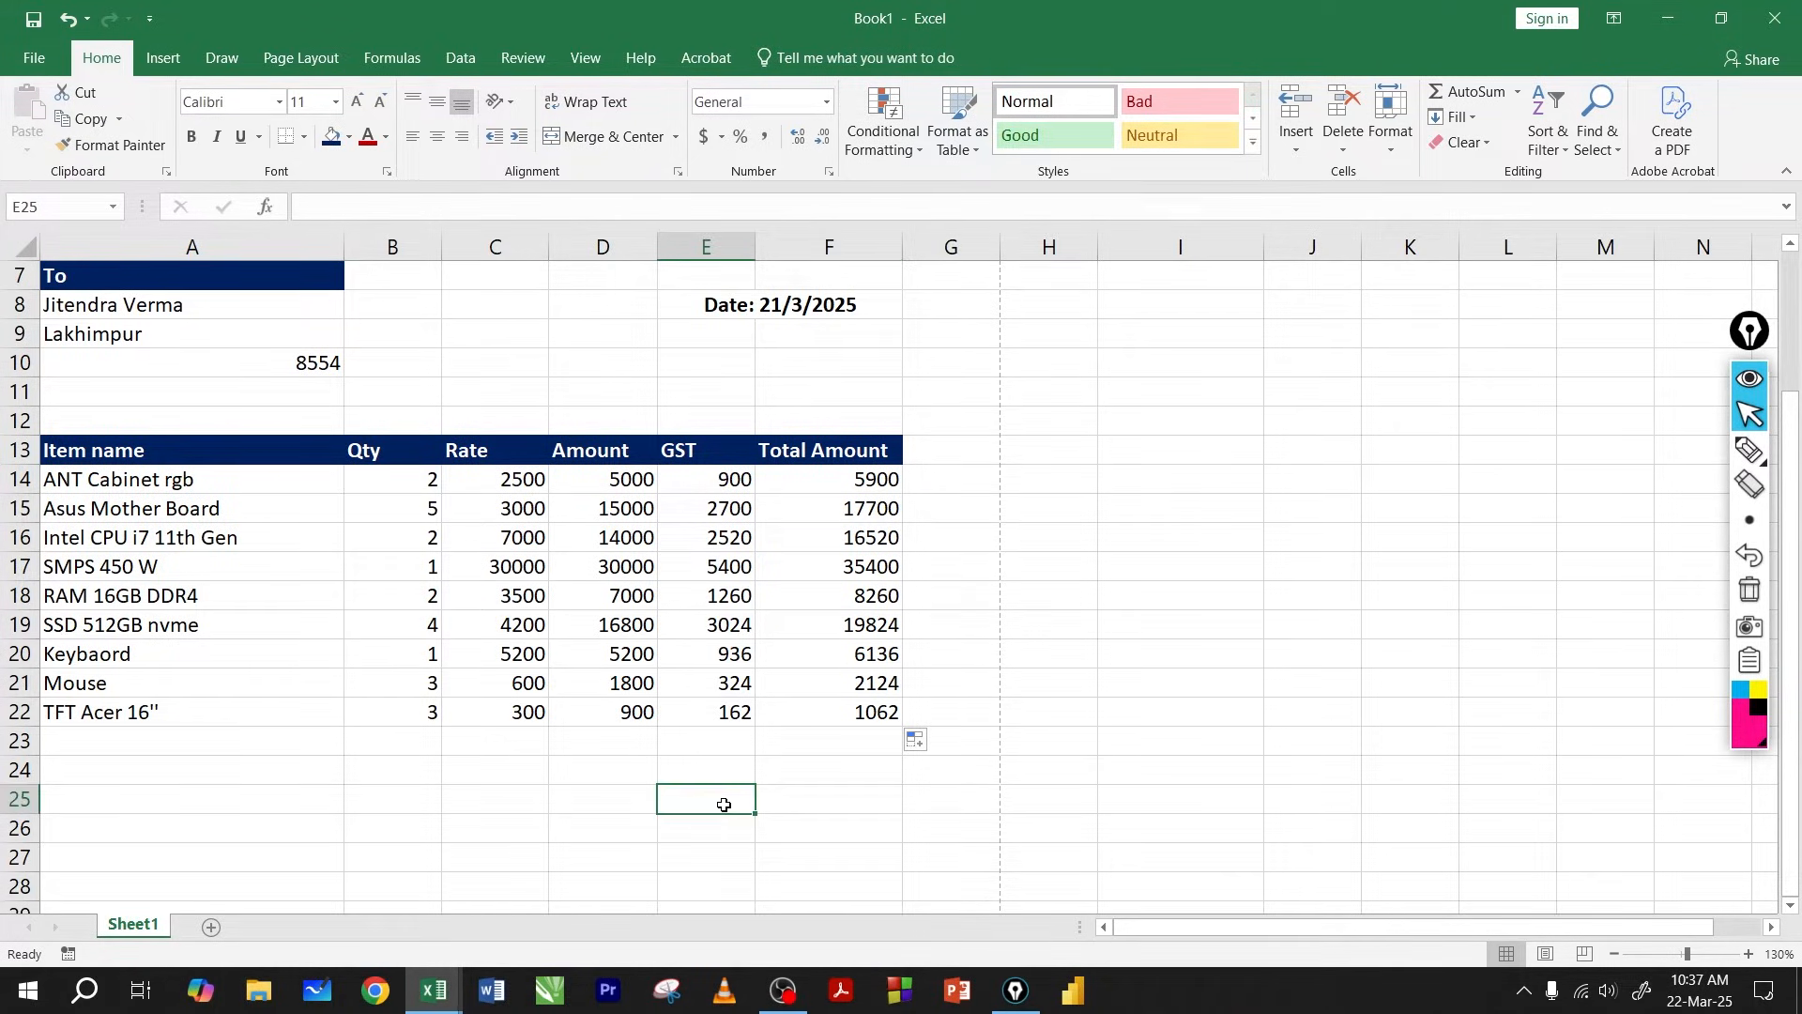
Review the GST formula's 18% rate and inspect the formulas in other item rows.
double_click(719, 479)
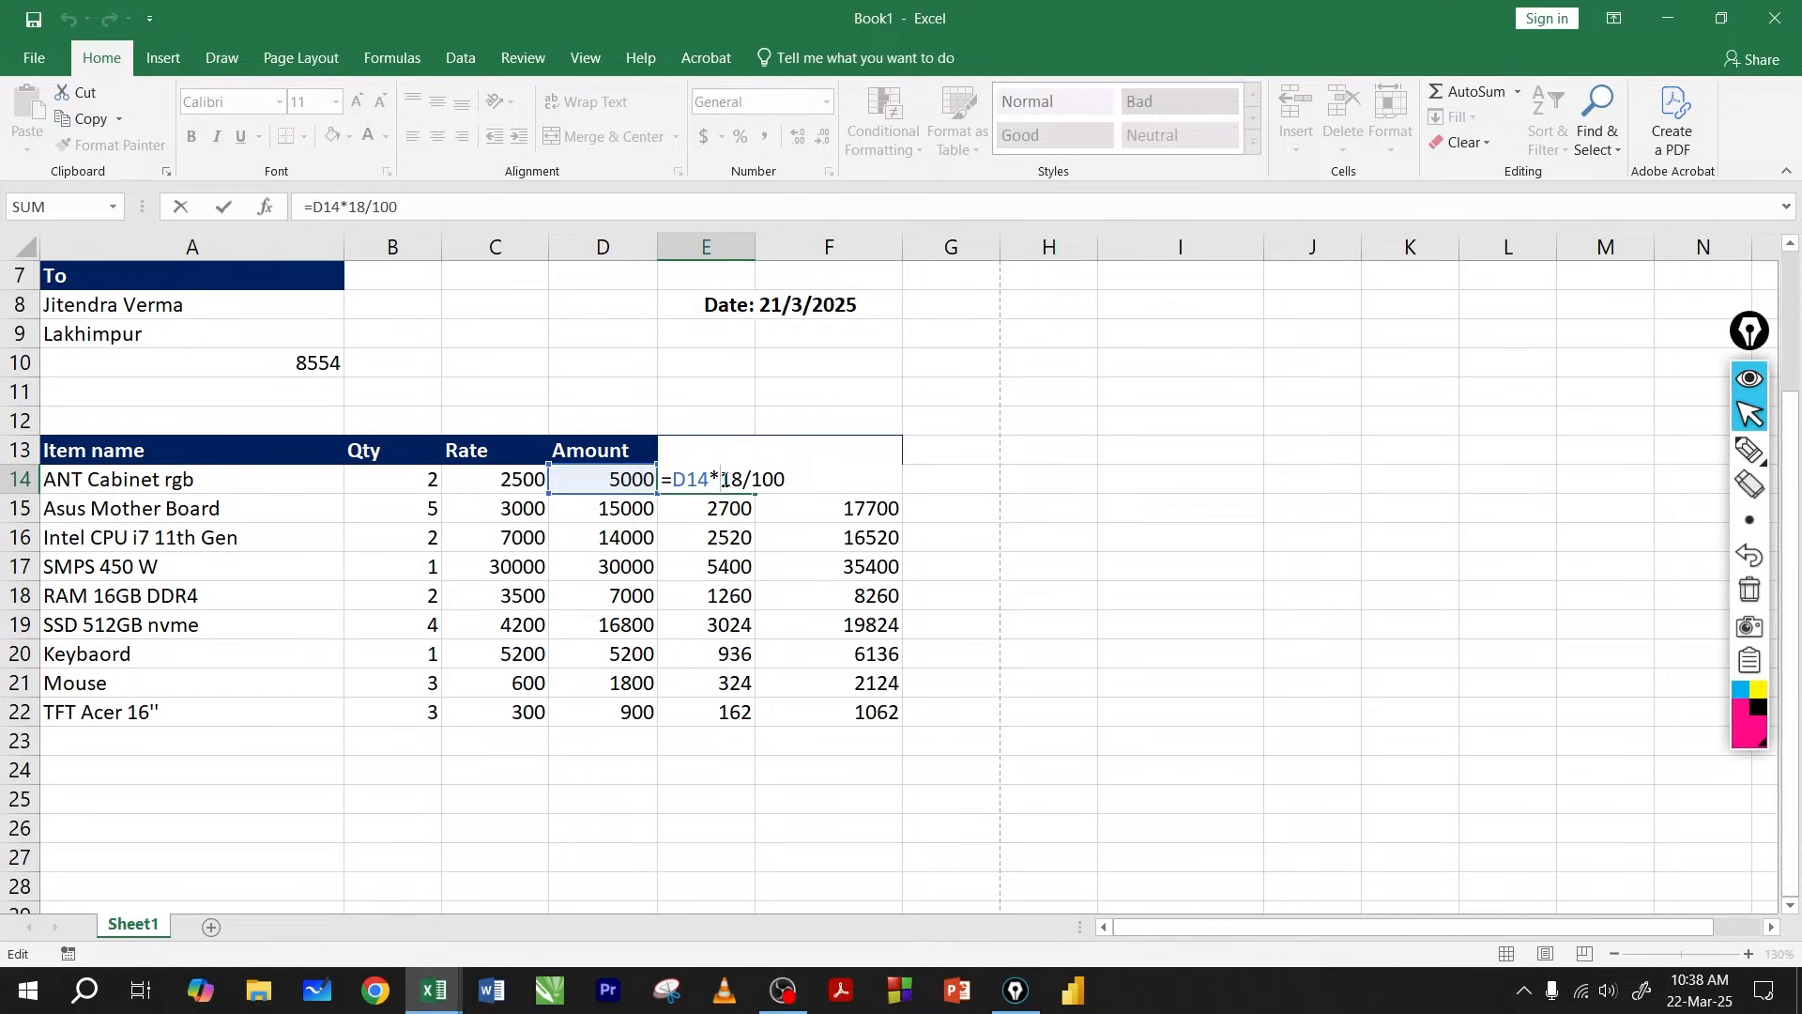
drag(720, 480, 738, 481)
key(Return)
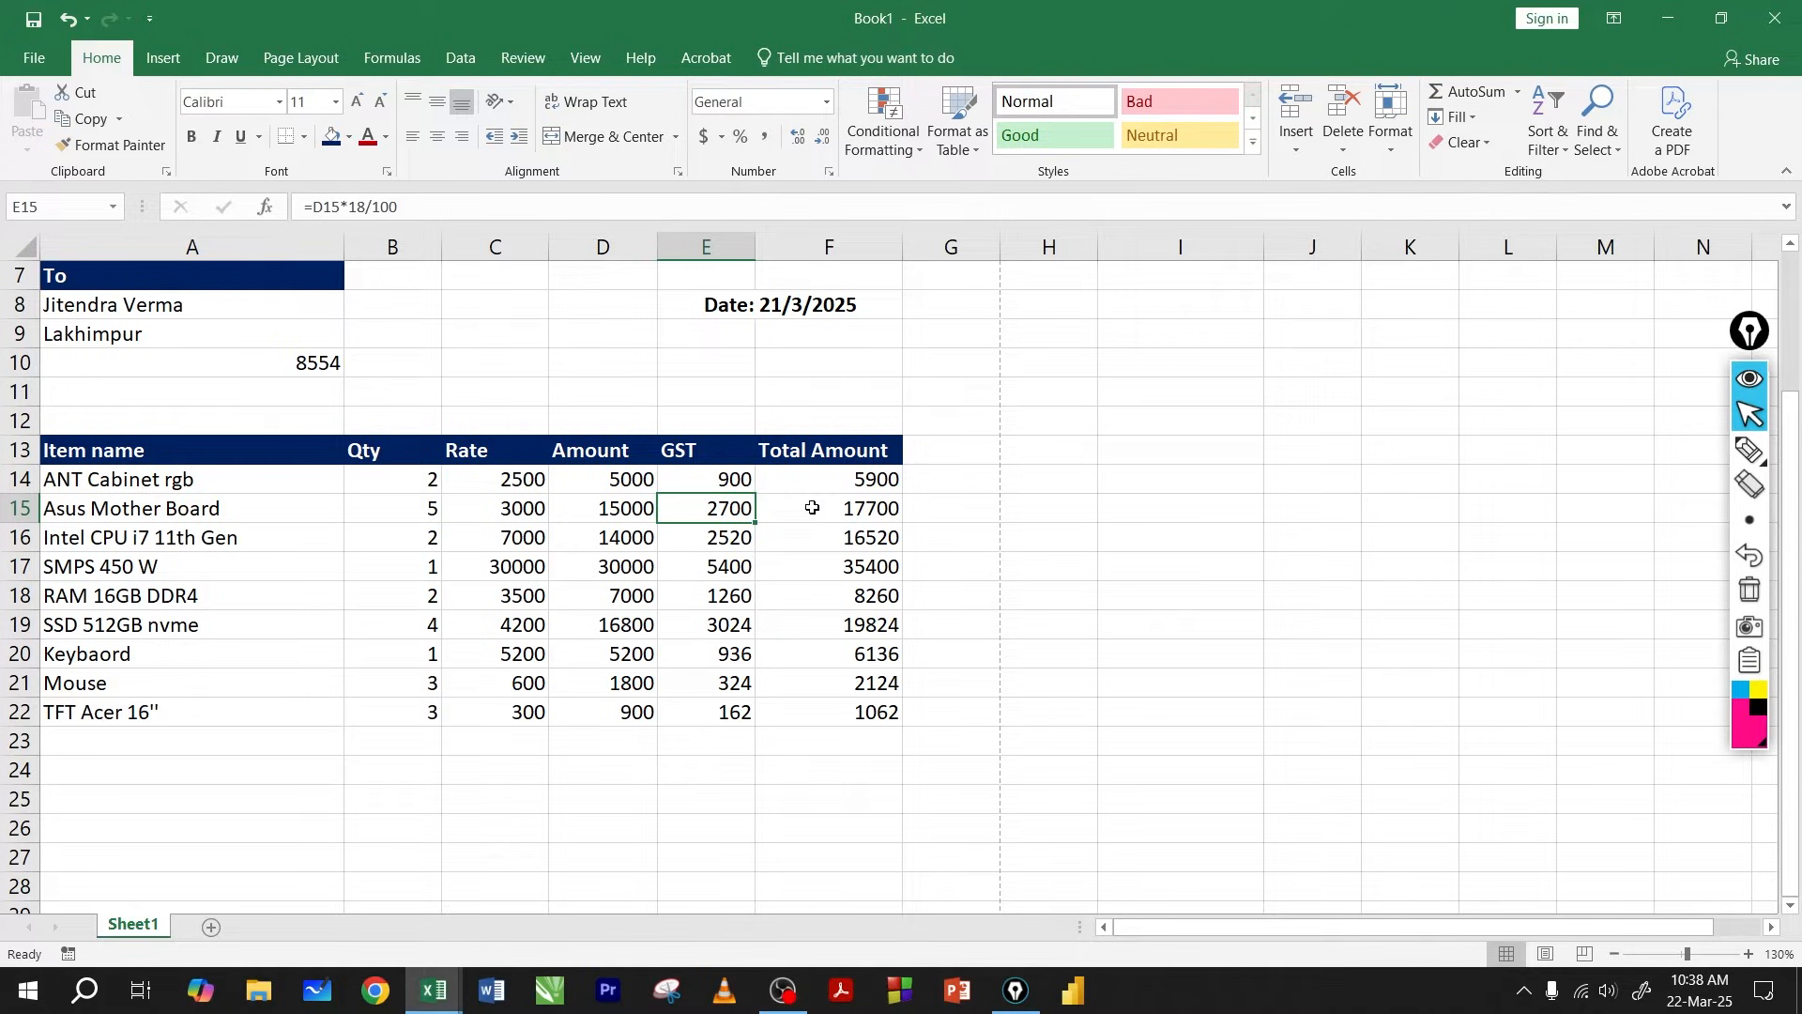
click(726, 767)
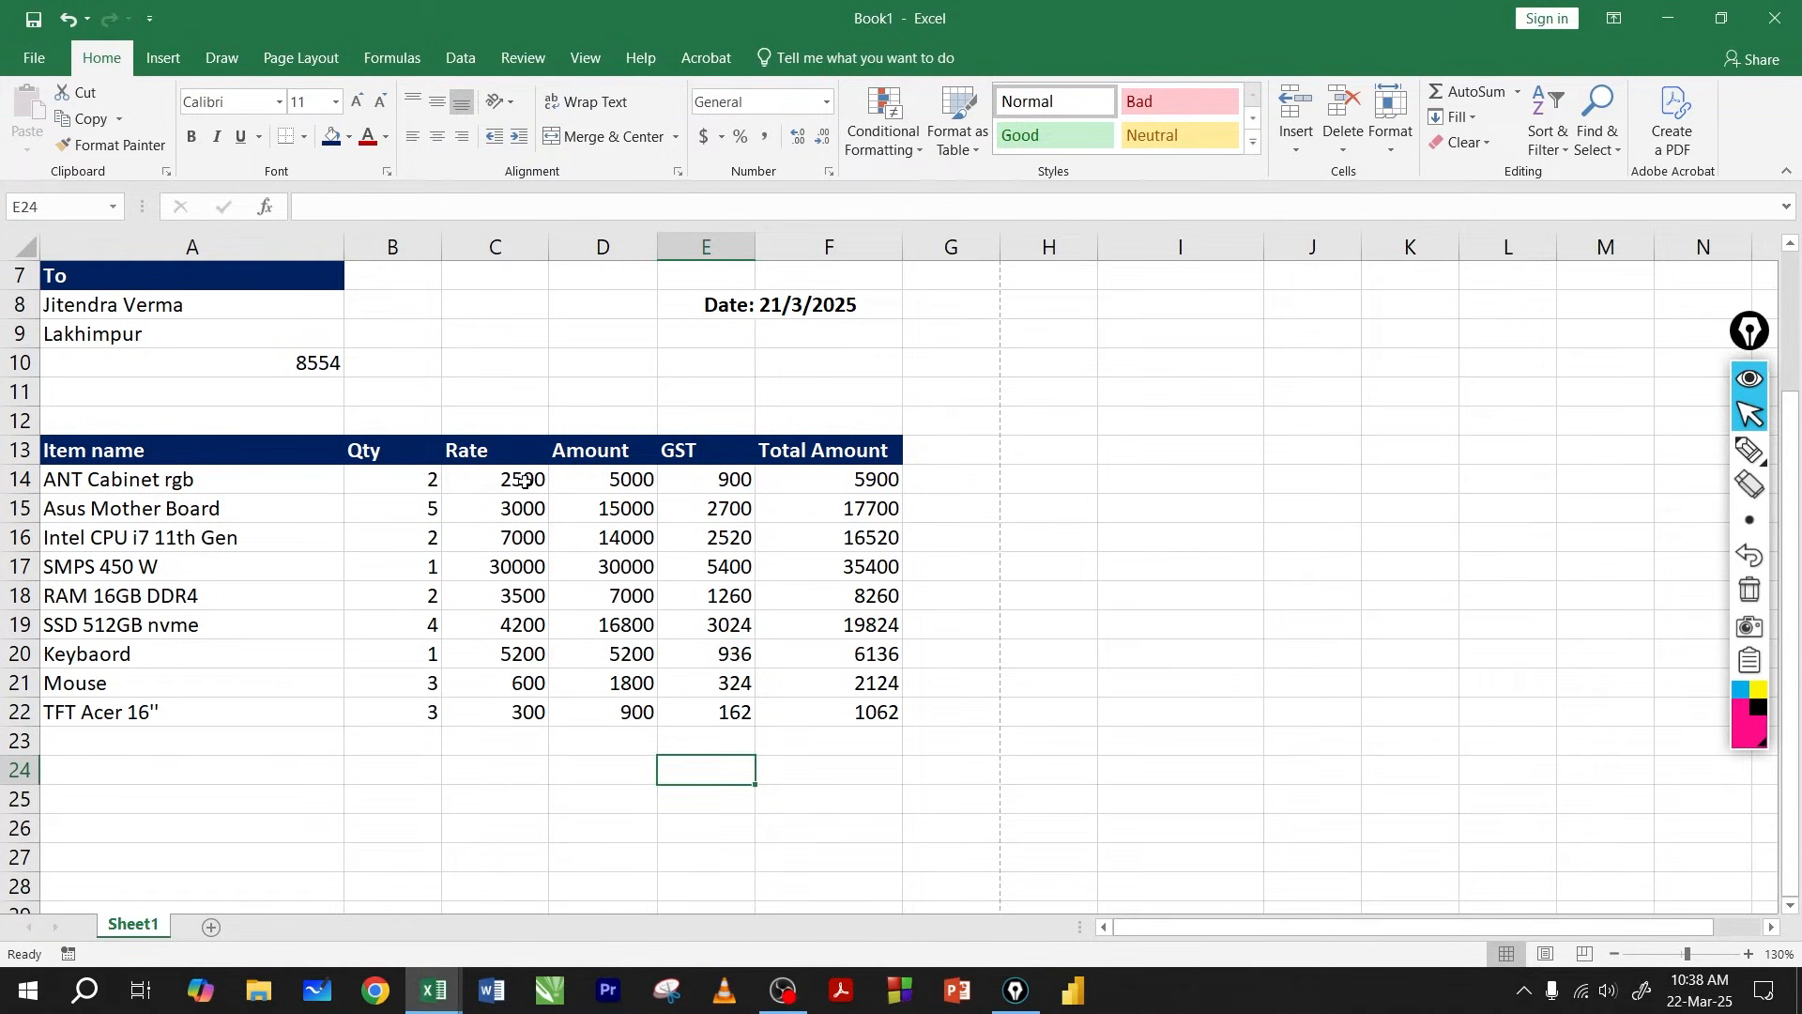
drag(422, 479, 901, 483)
click(713, 565)
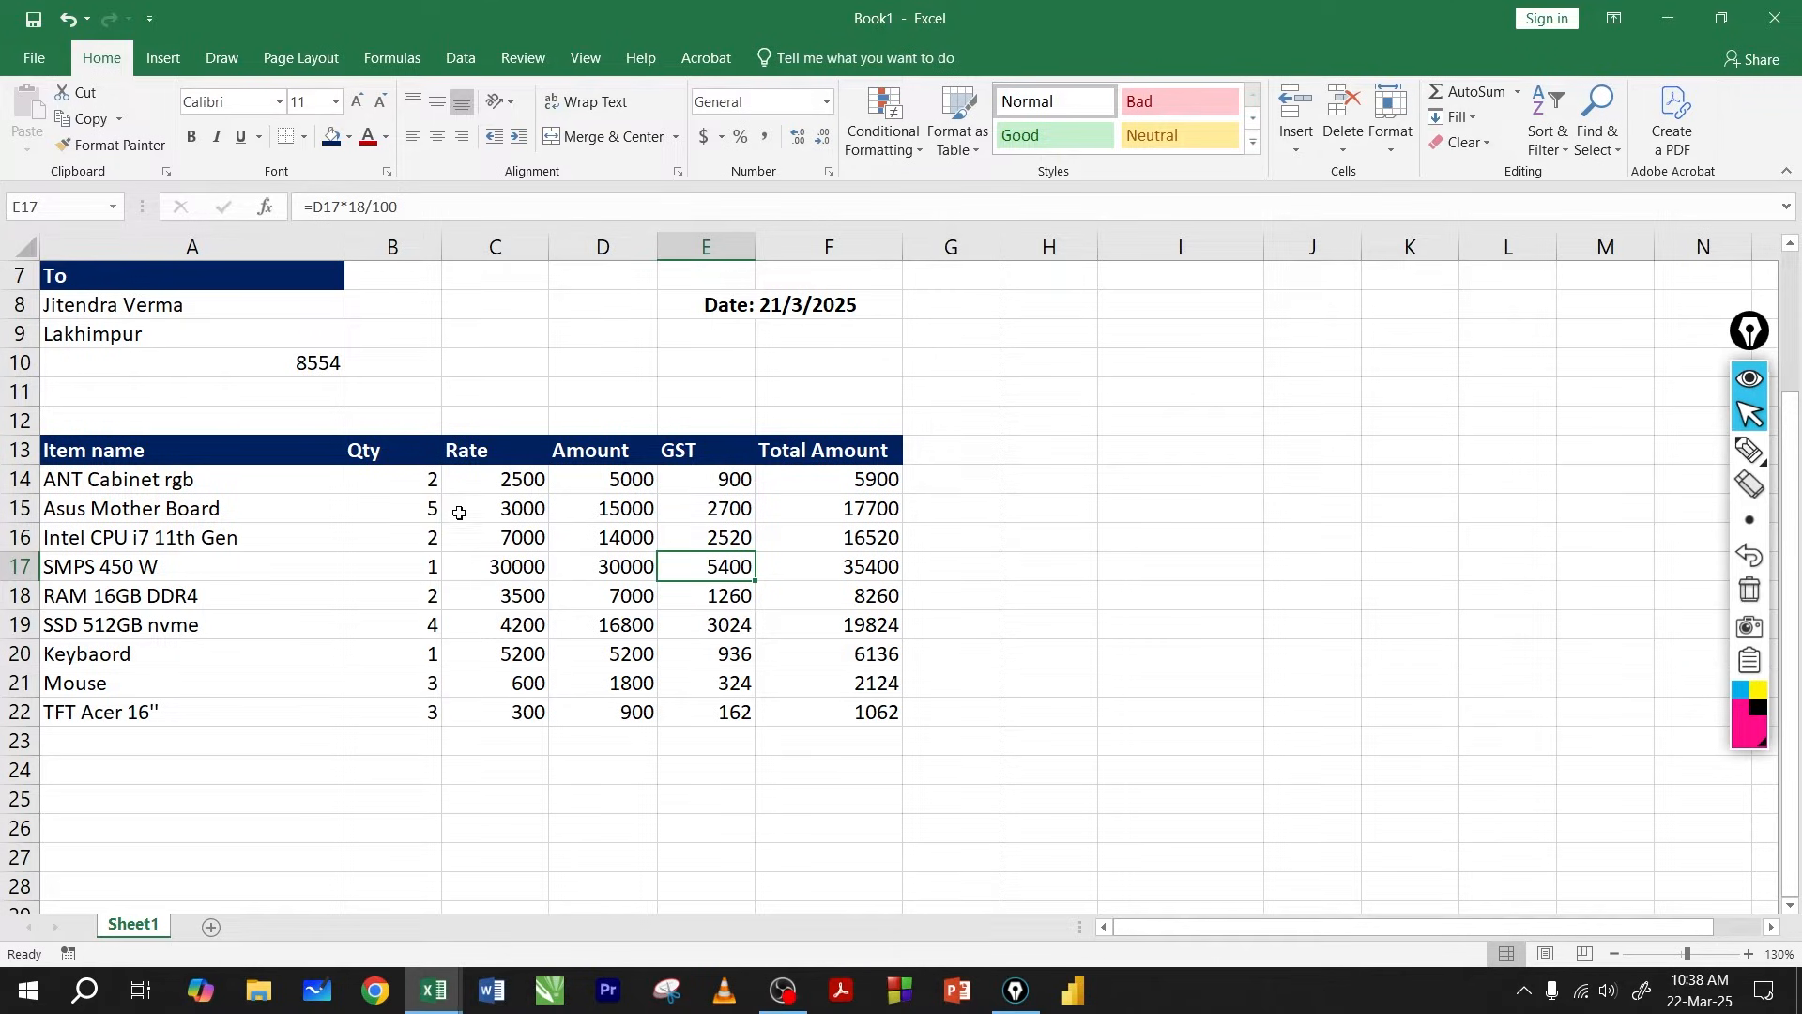
click(409, 514)
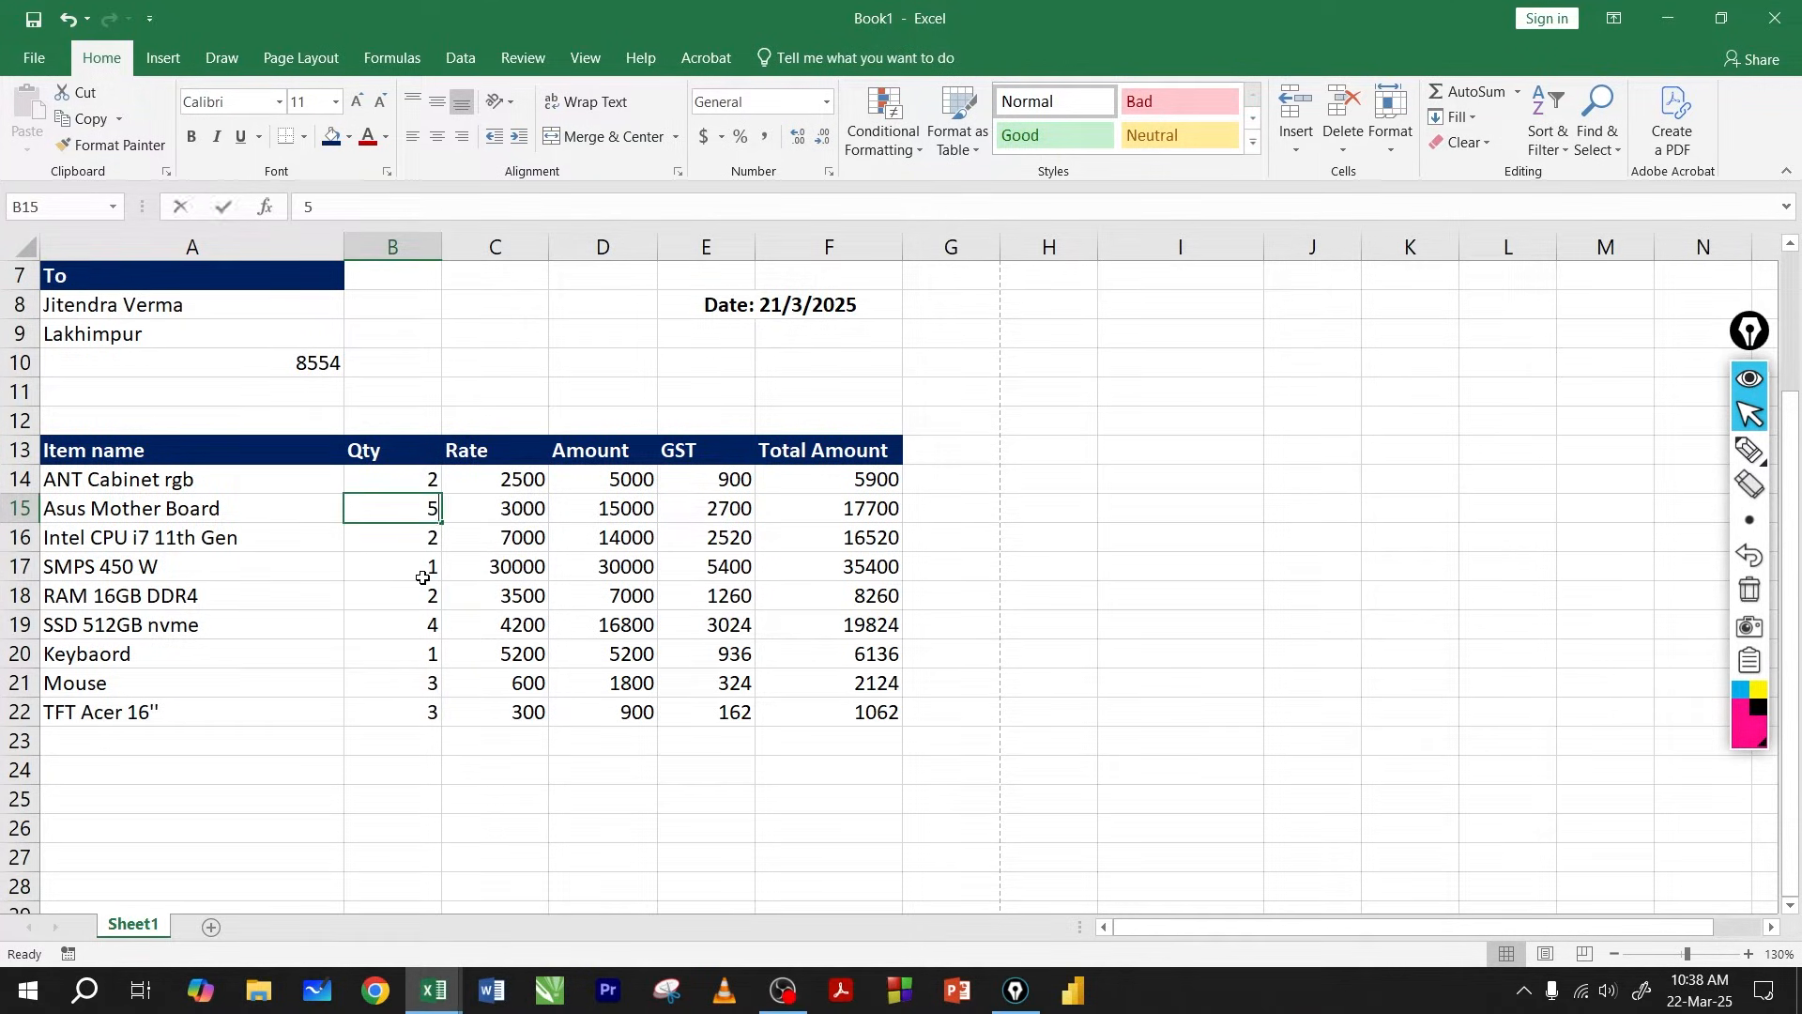
text(3)
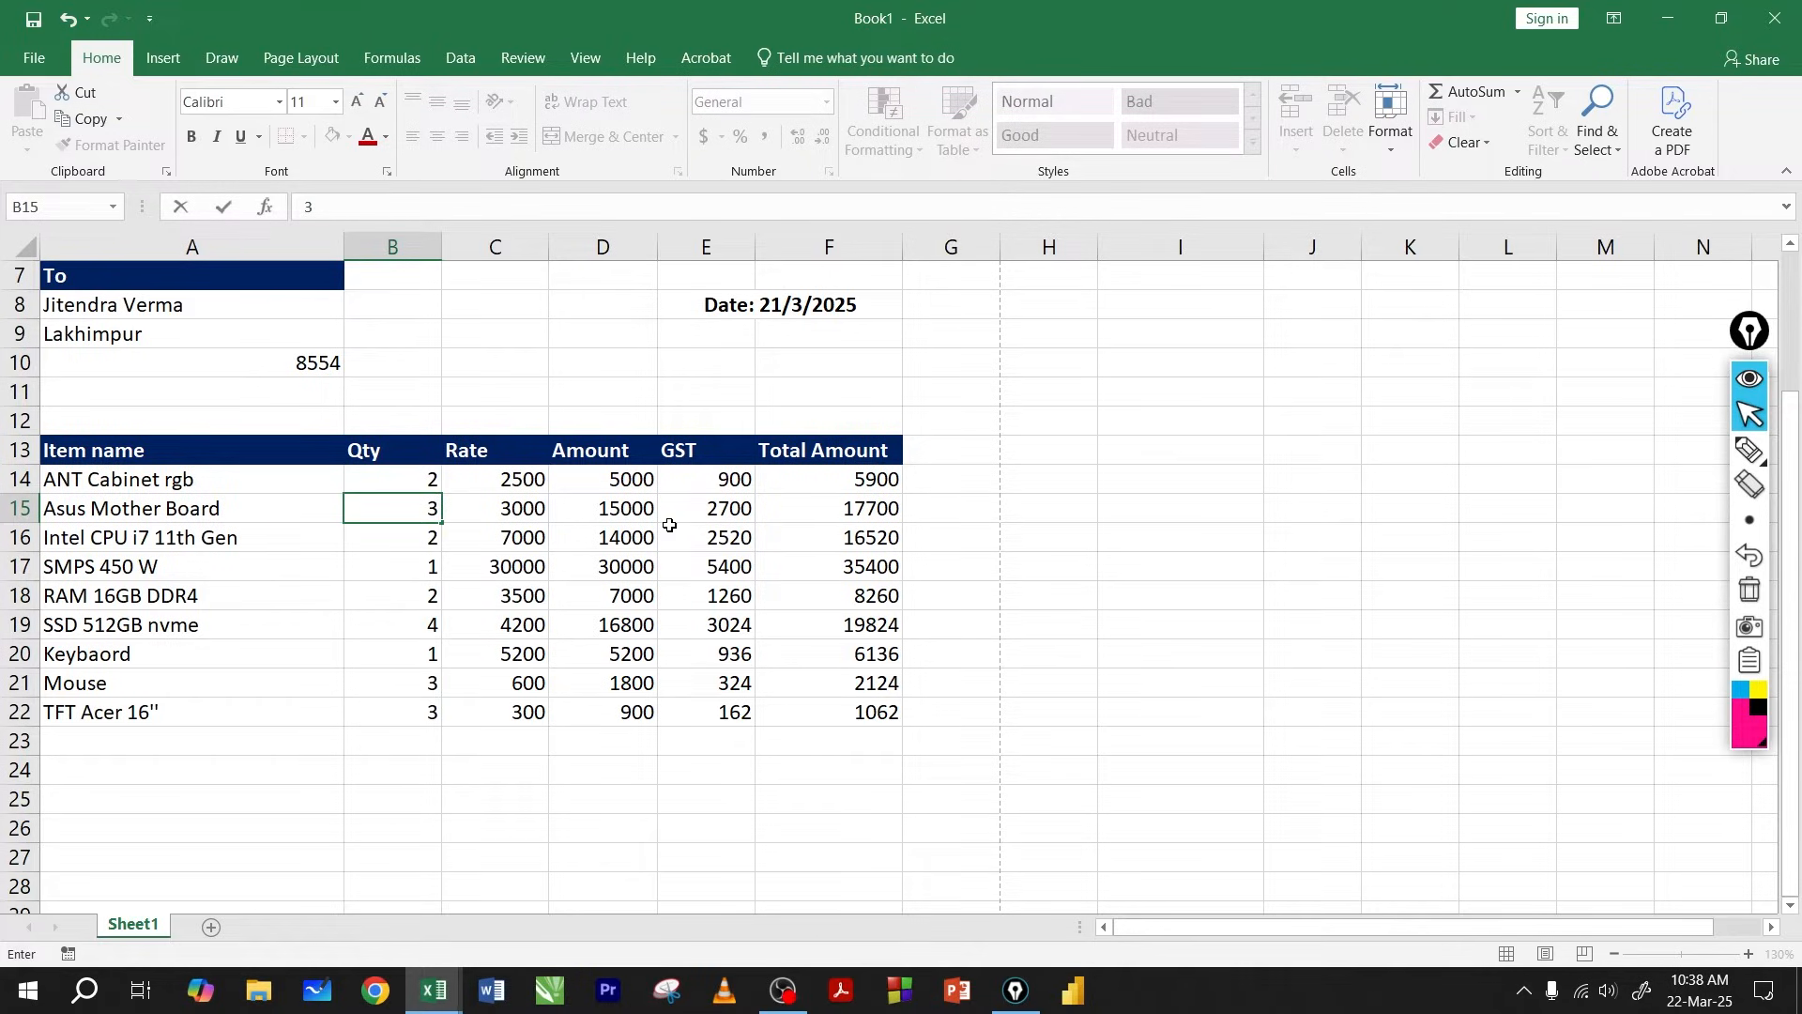
key(Return)
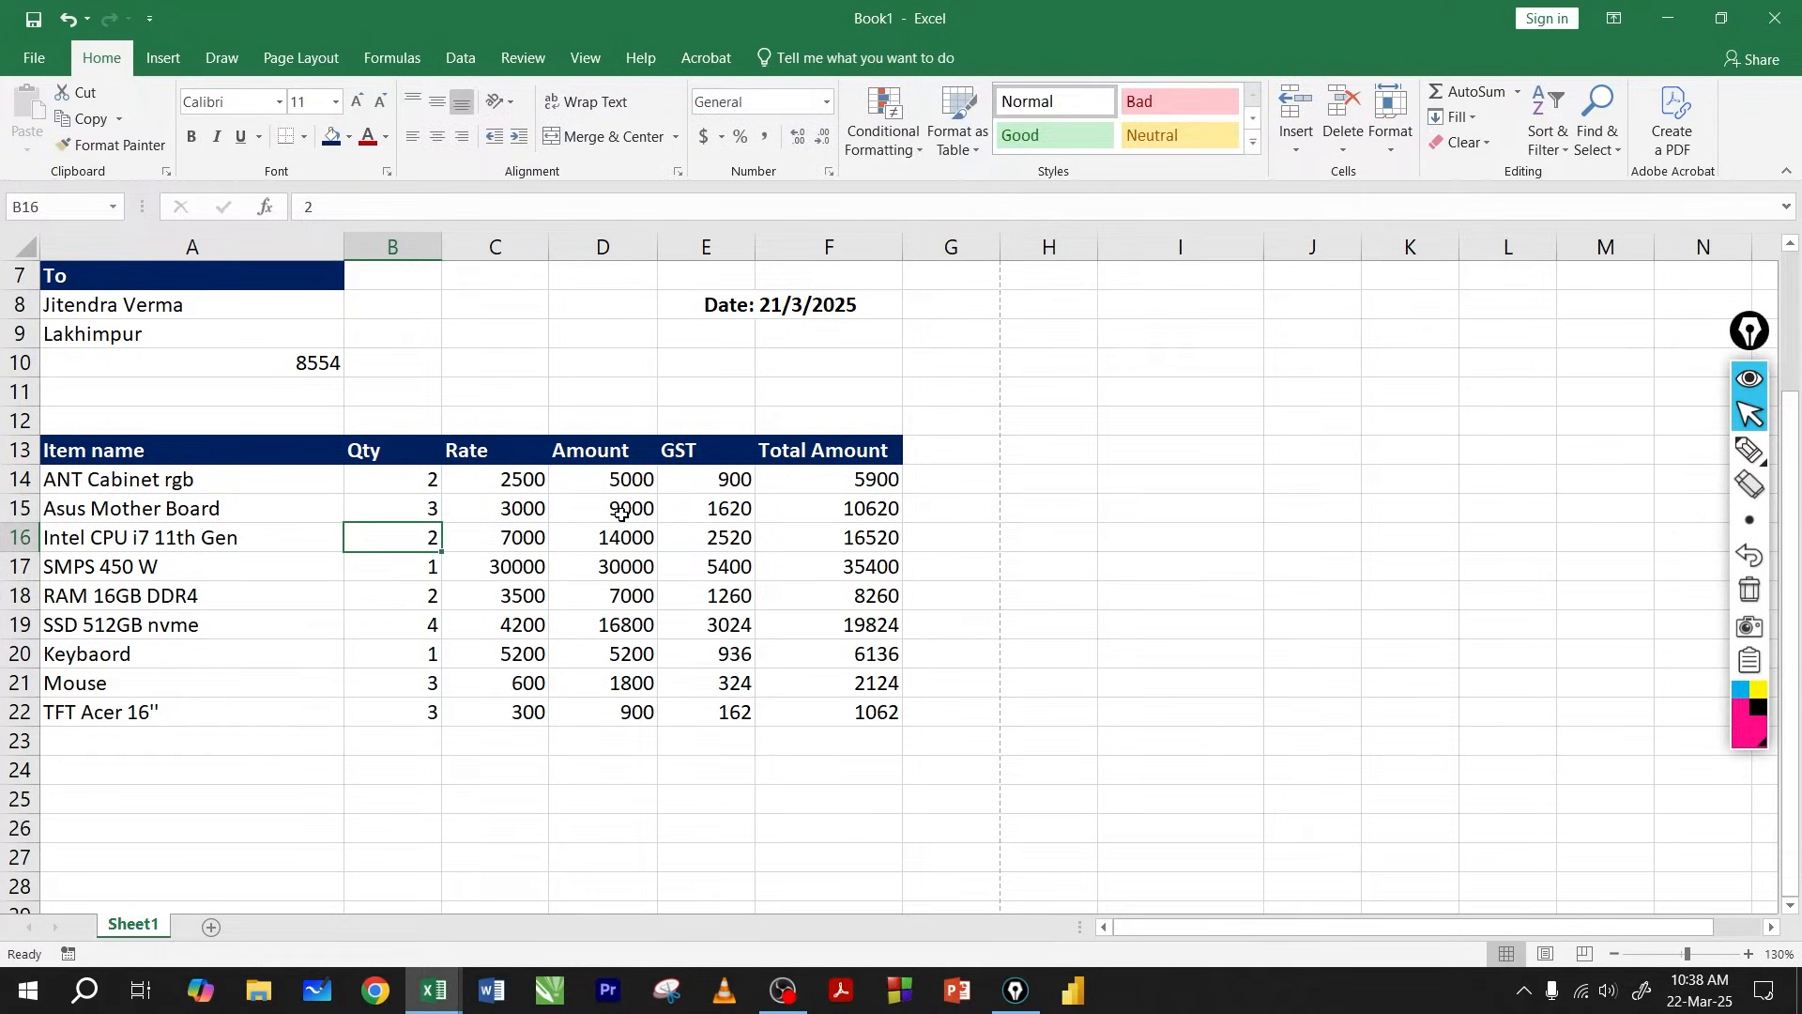
click(638, 514)
click(711, 513)
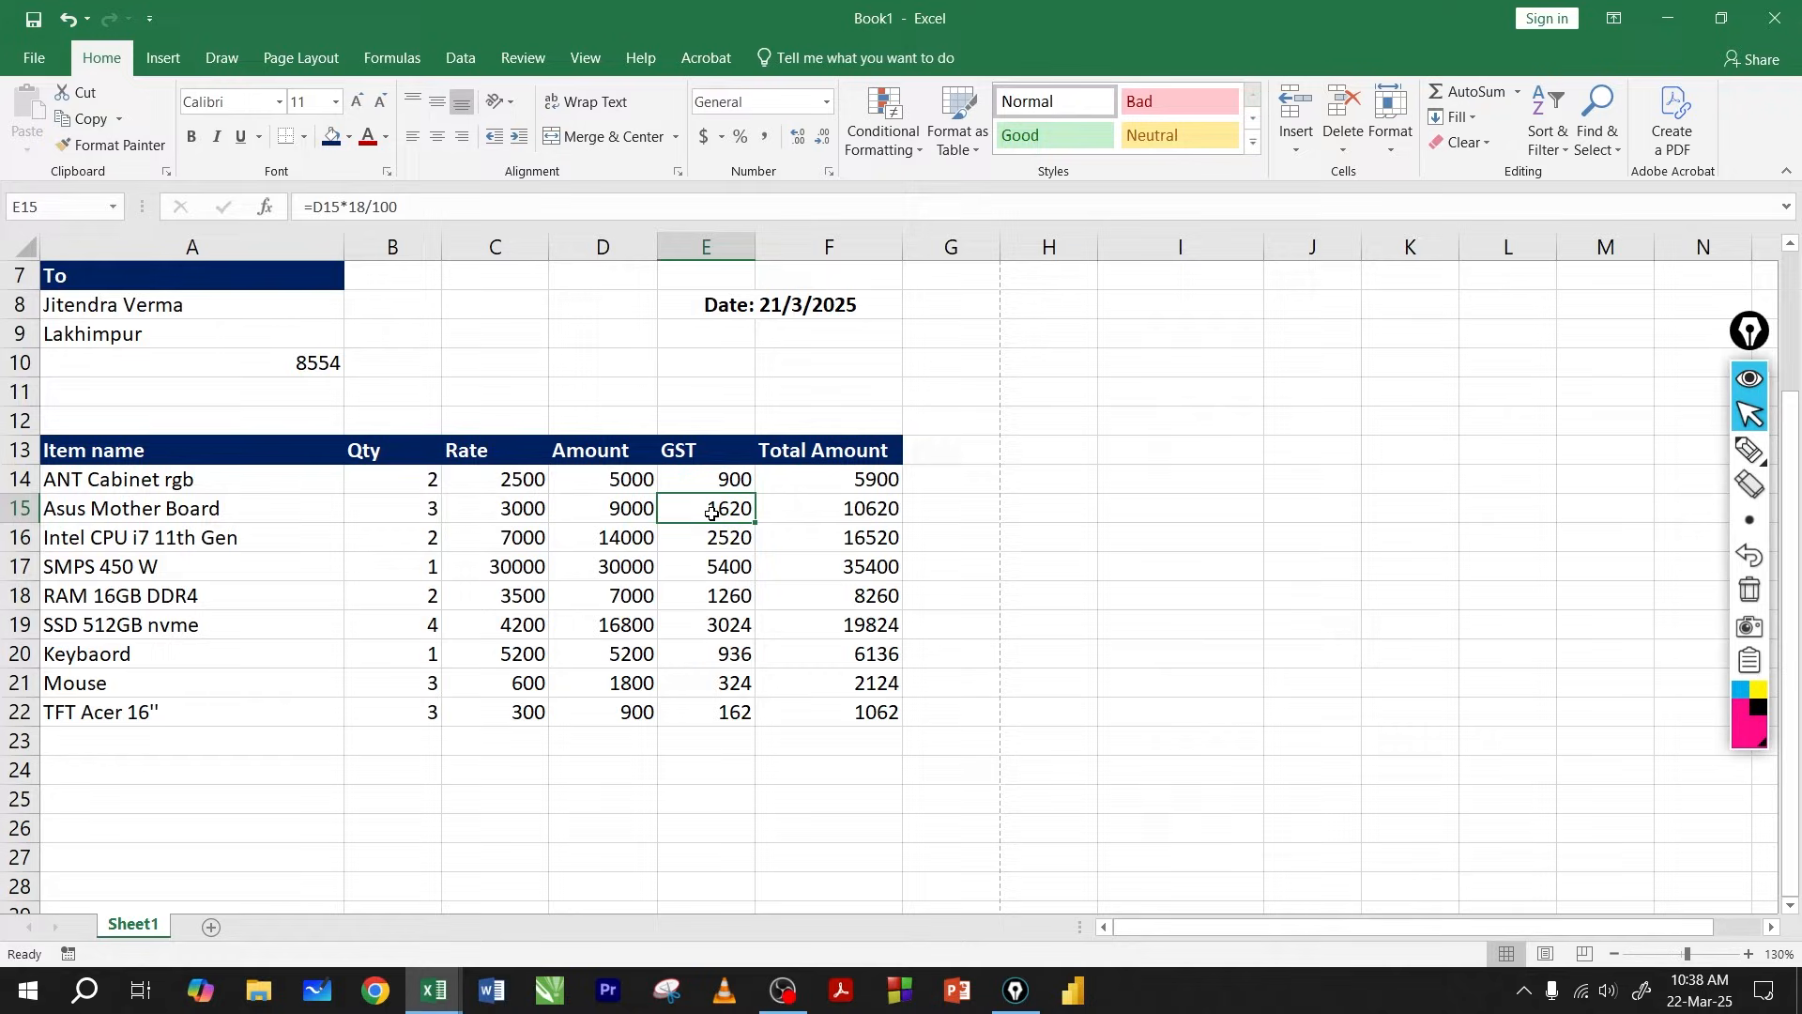
click(827, 512)
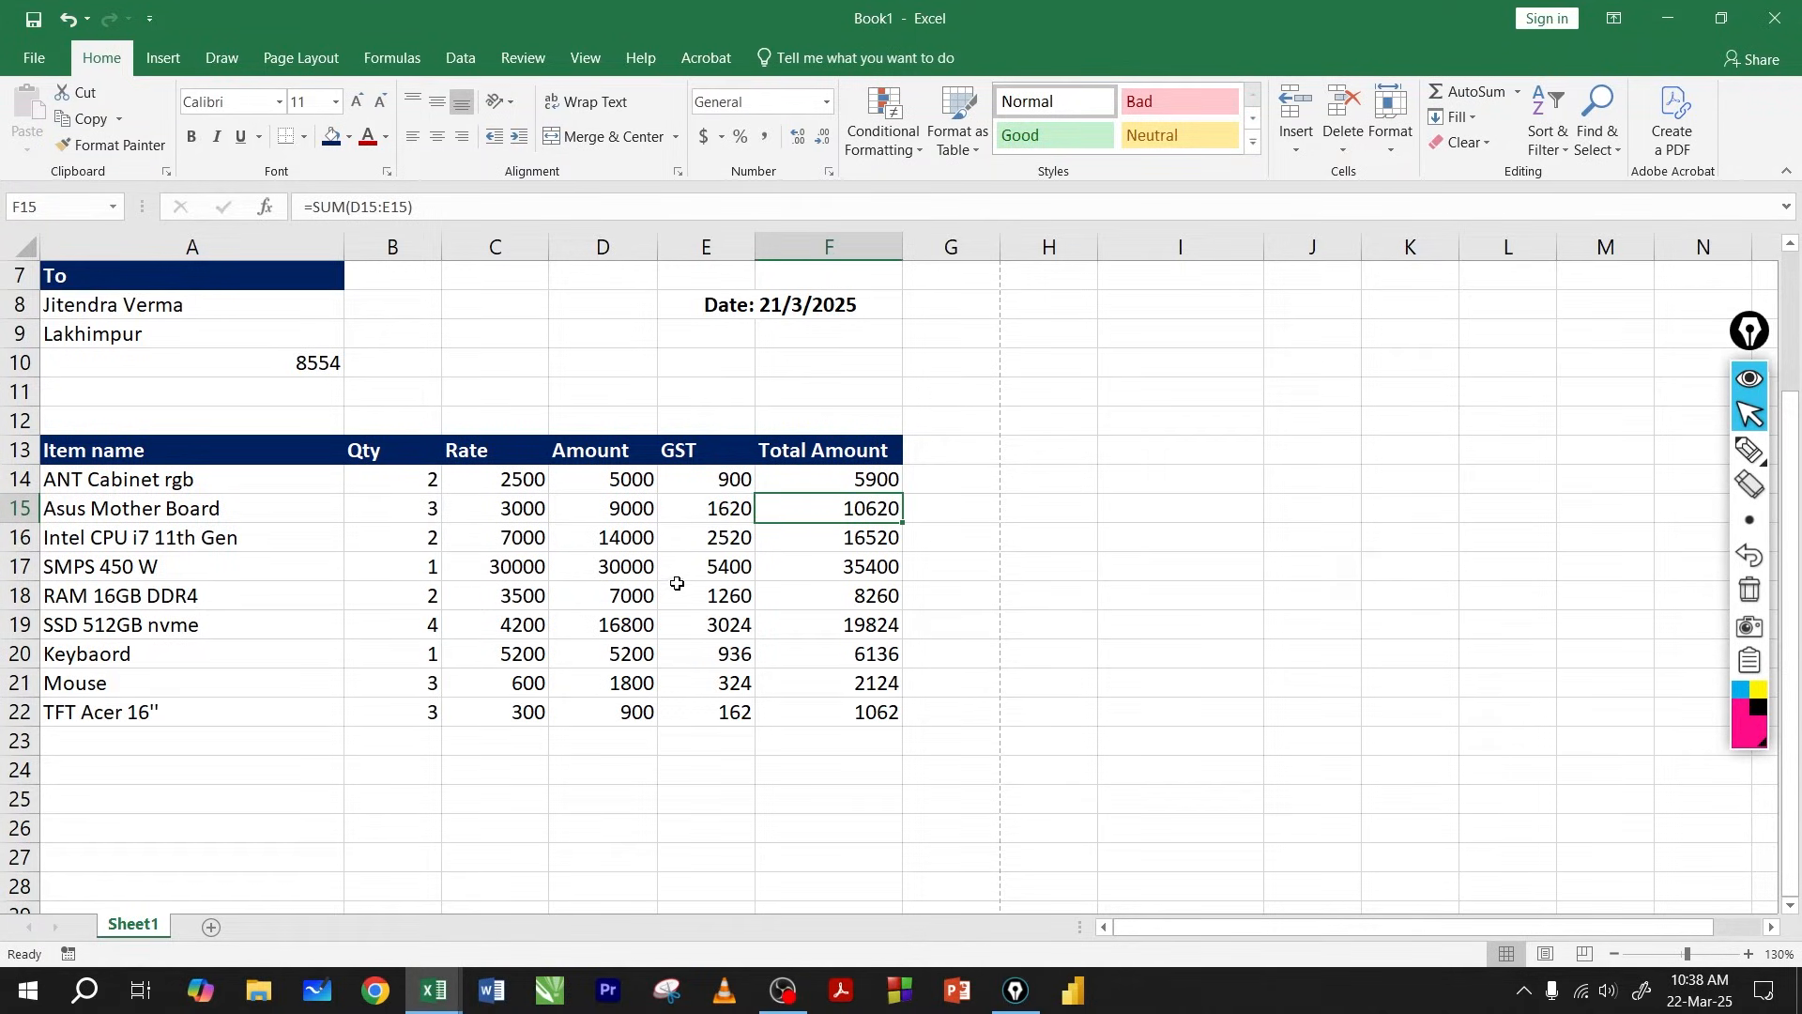
click(627, 510)
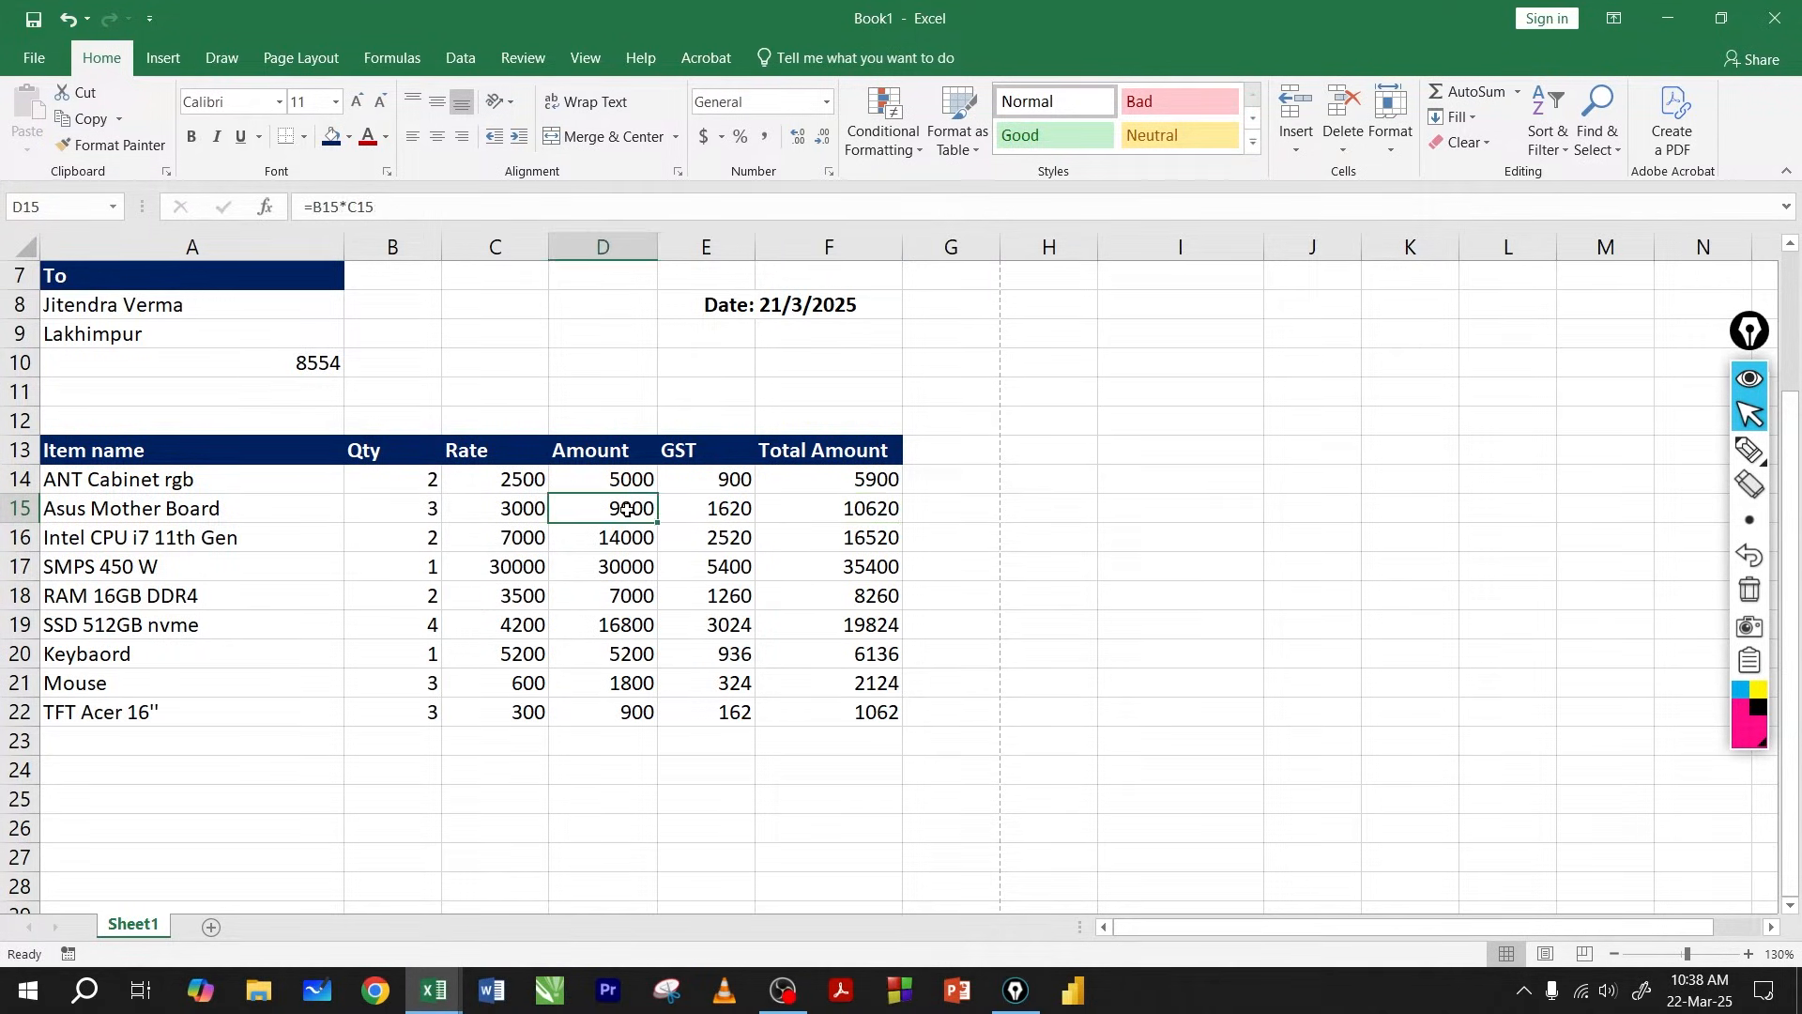
double_click(627, 510)
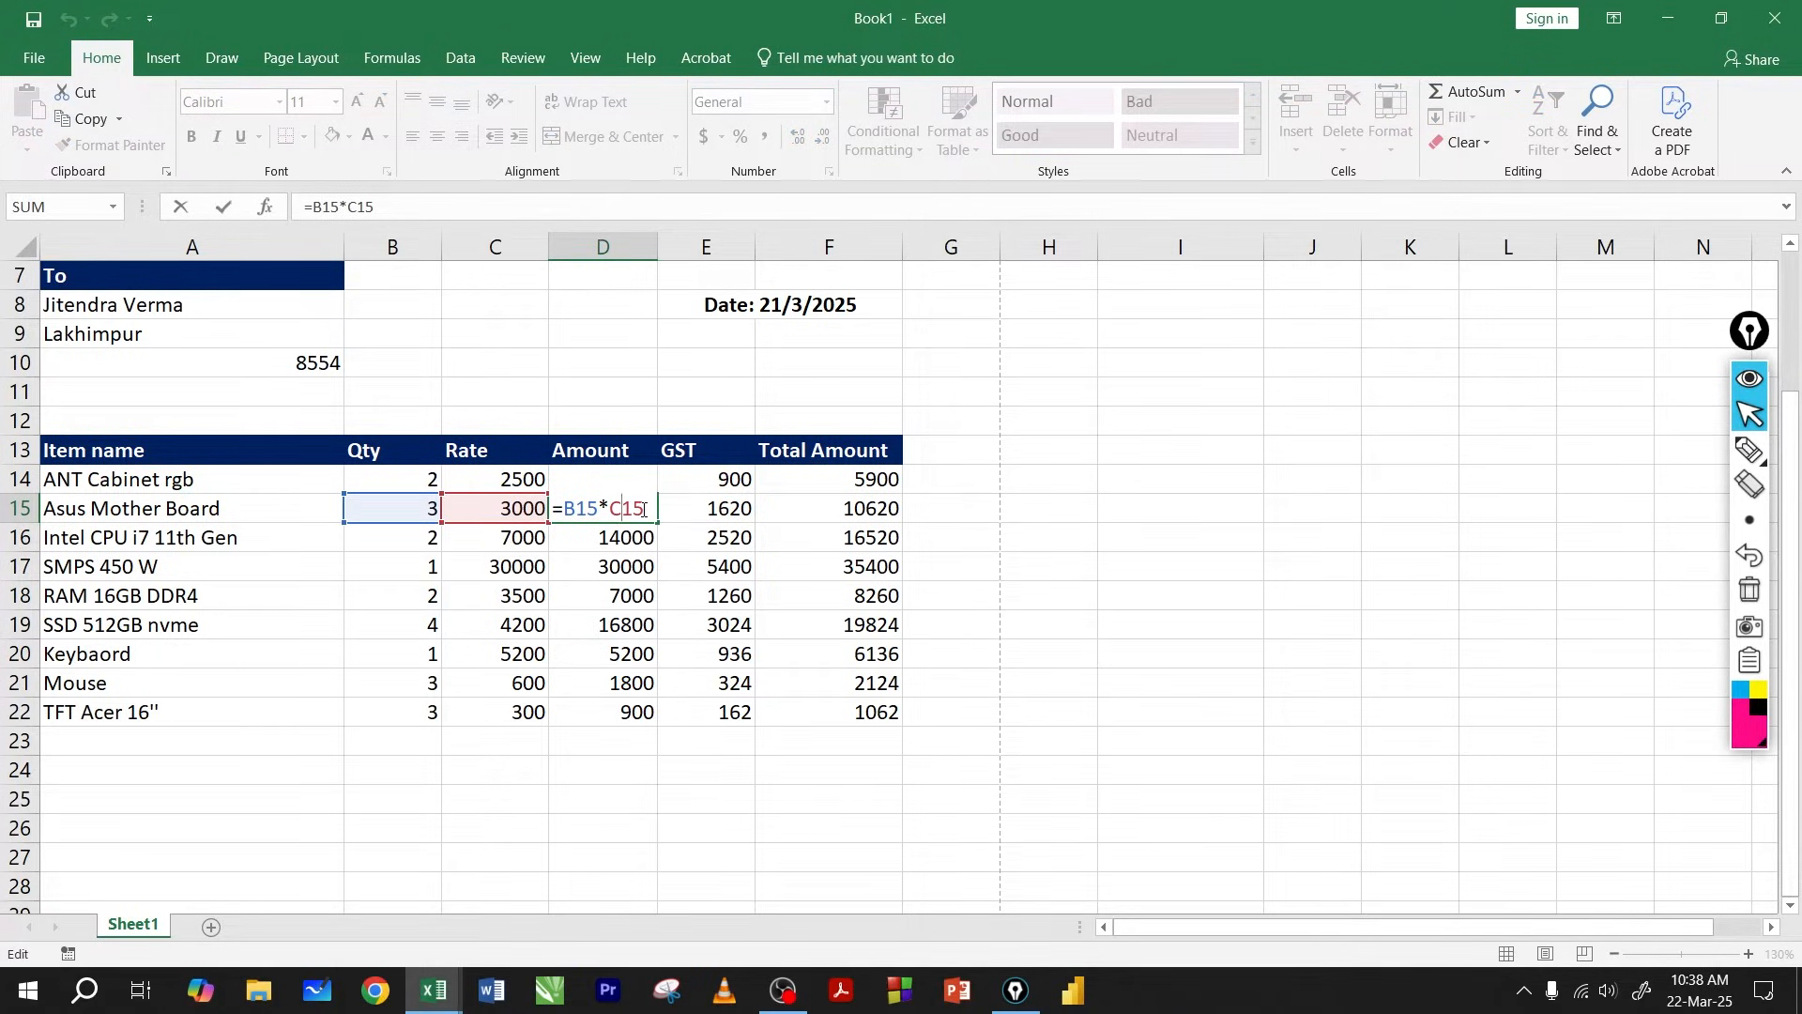
key(Return)
click(414, 512)
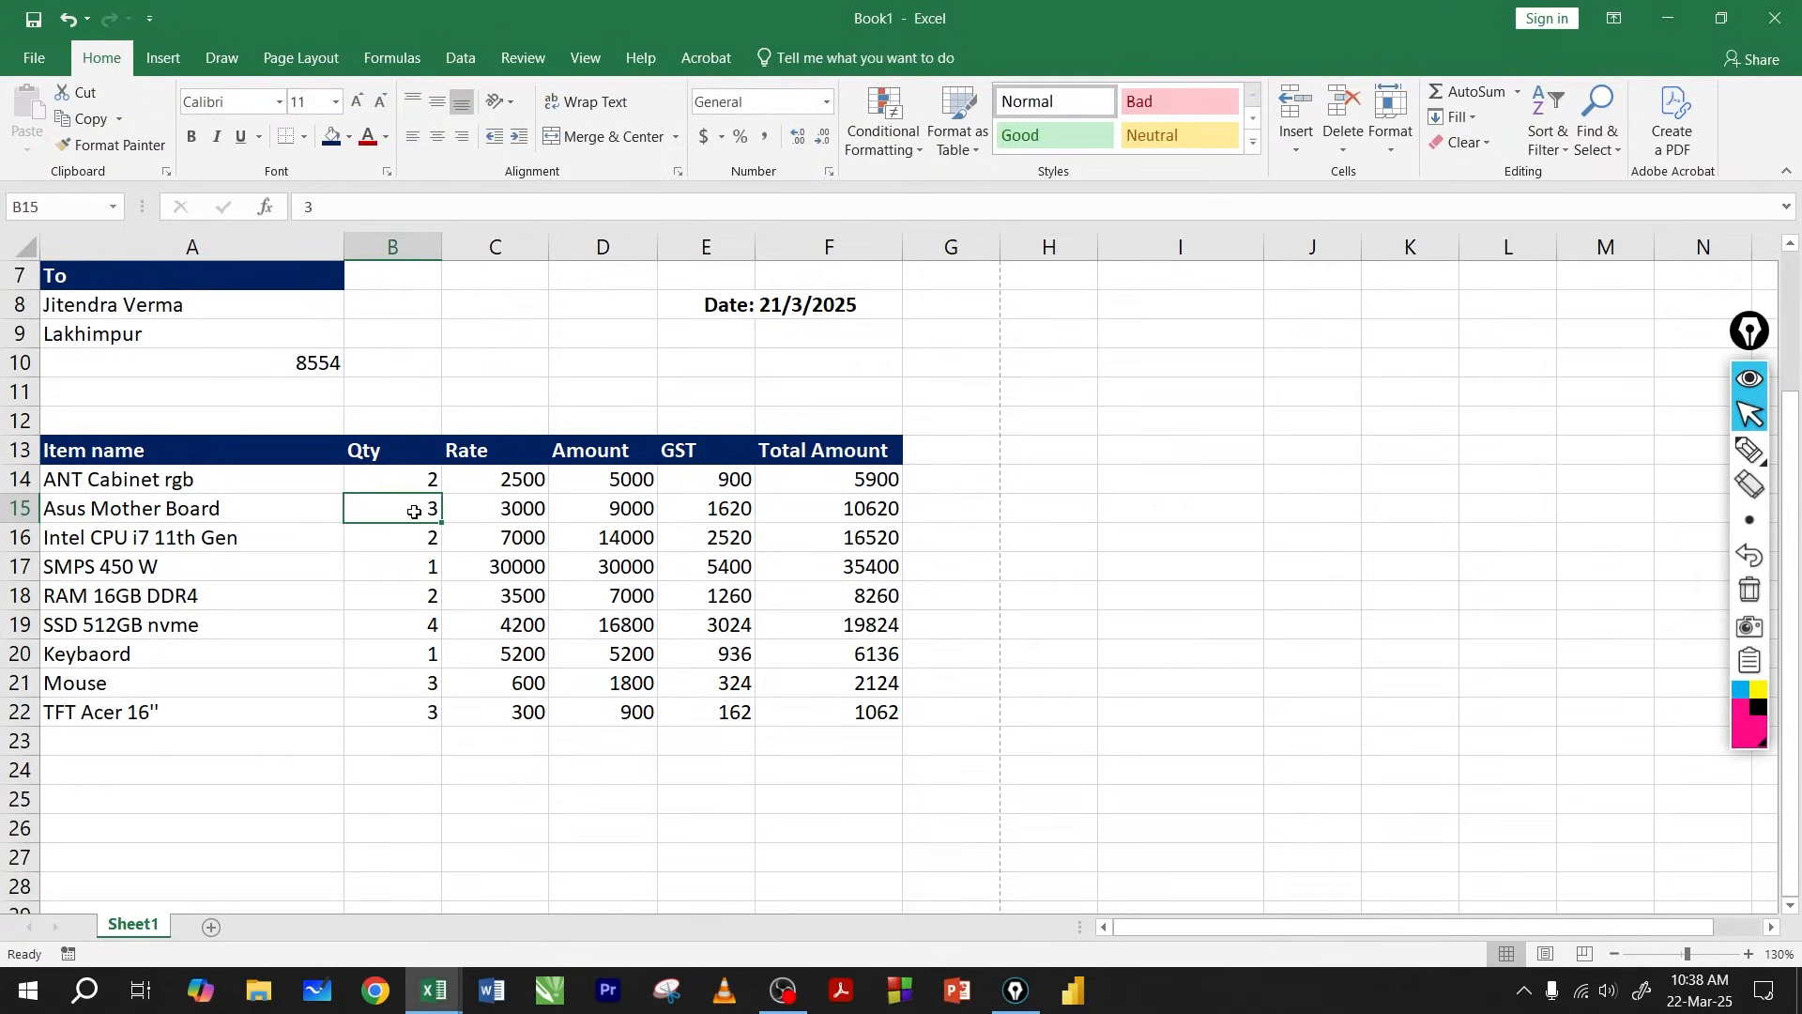
click(599, 511)
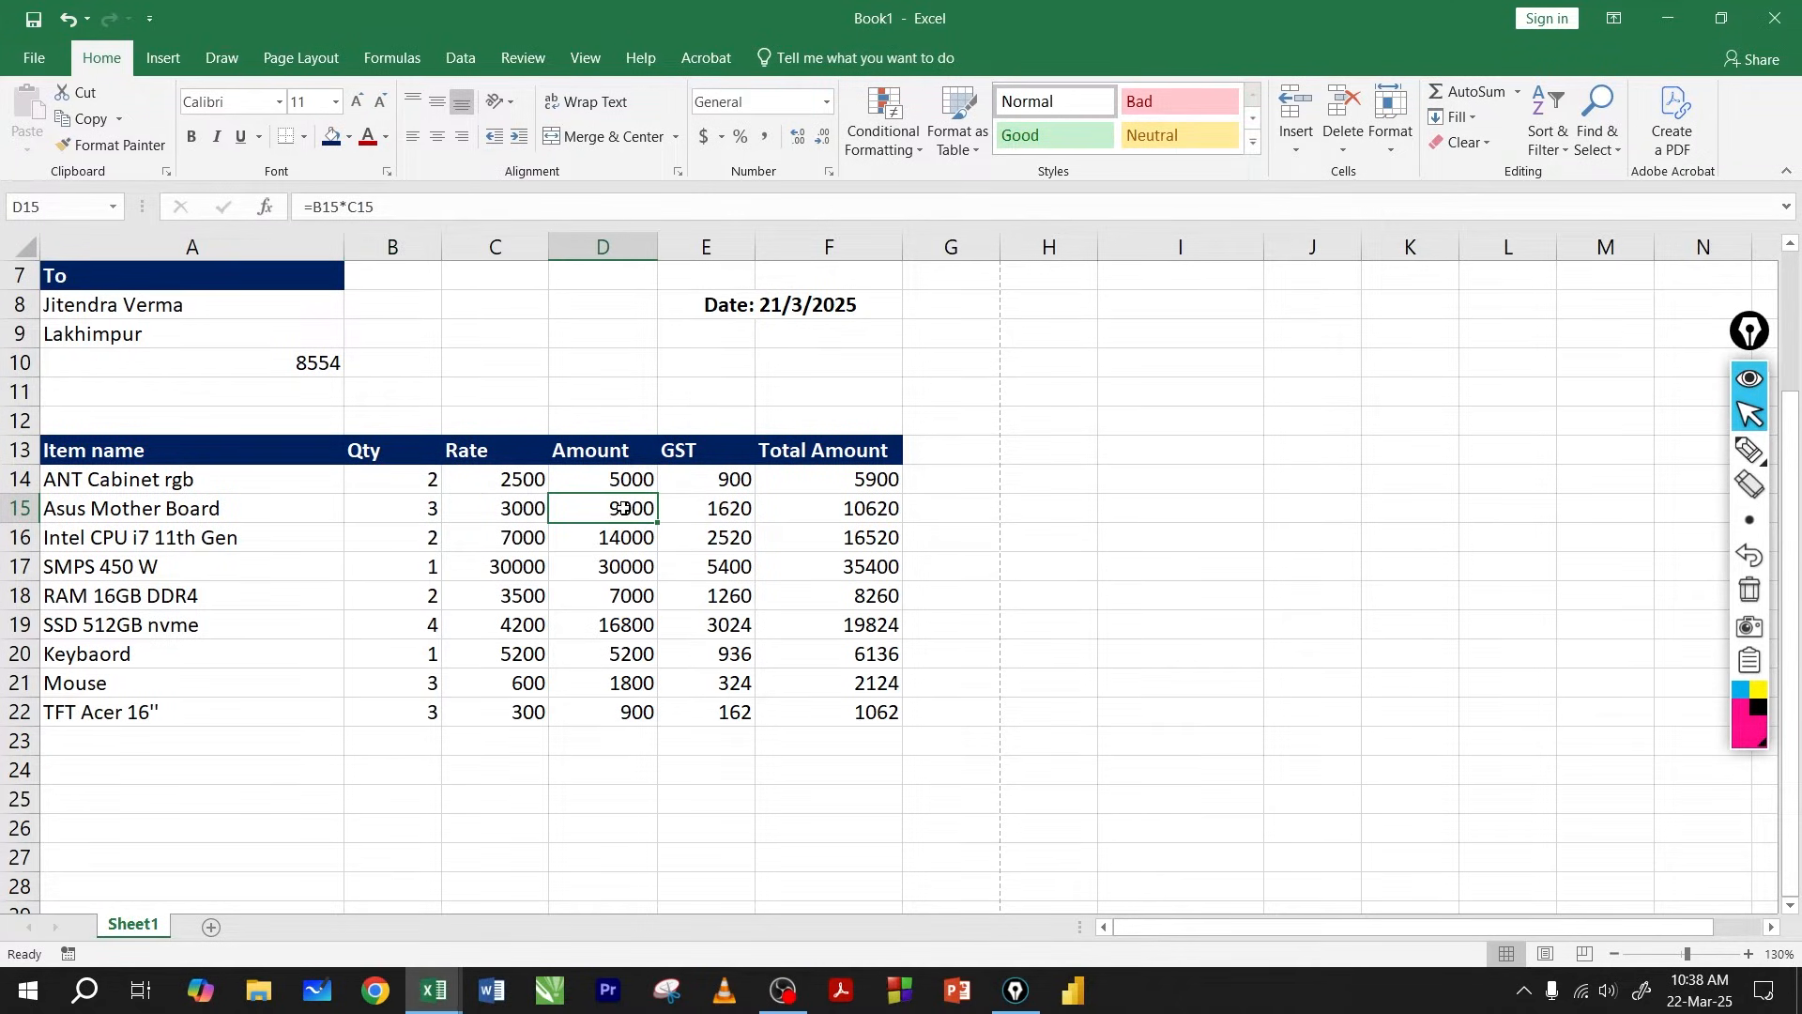
double_click(624, 507)
key(Escape)
click(422, 511)
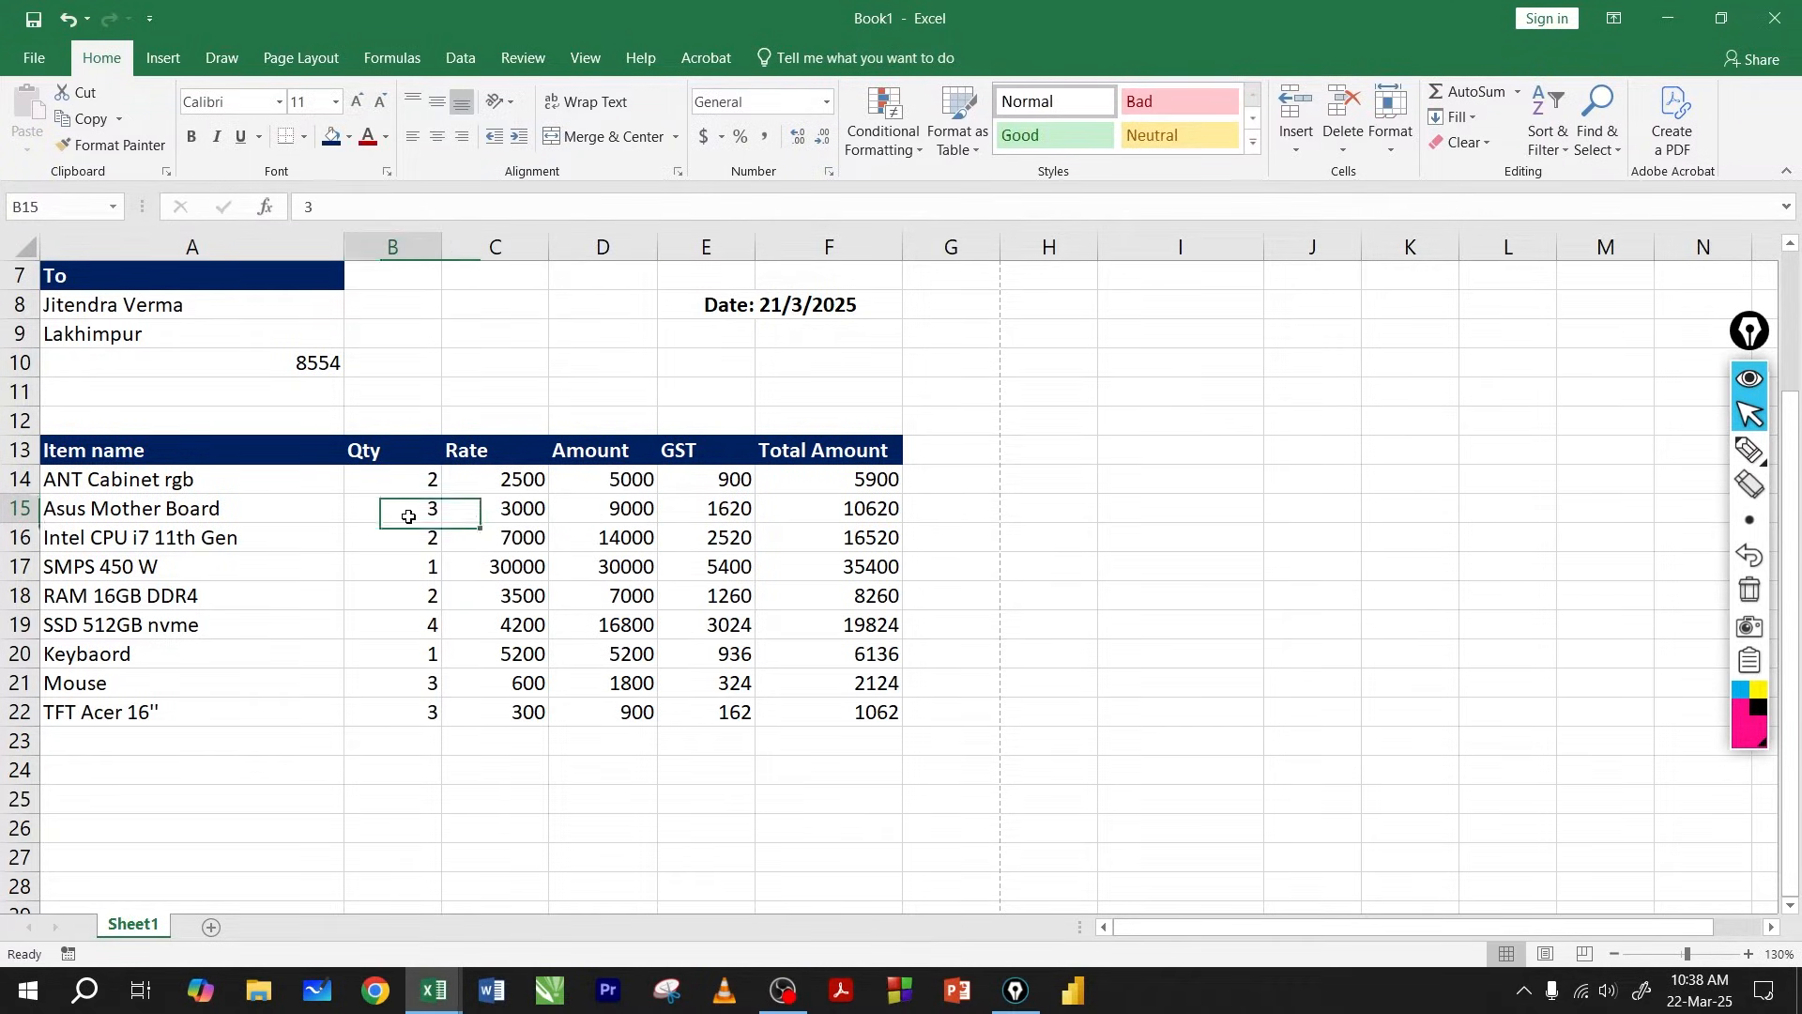
text(1)
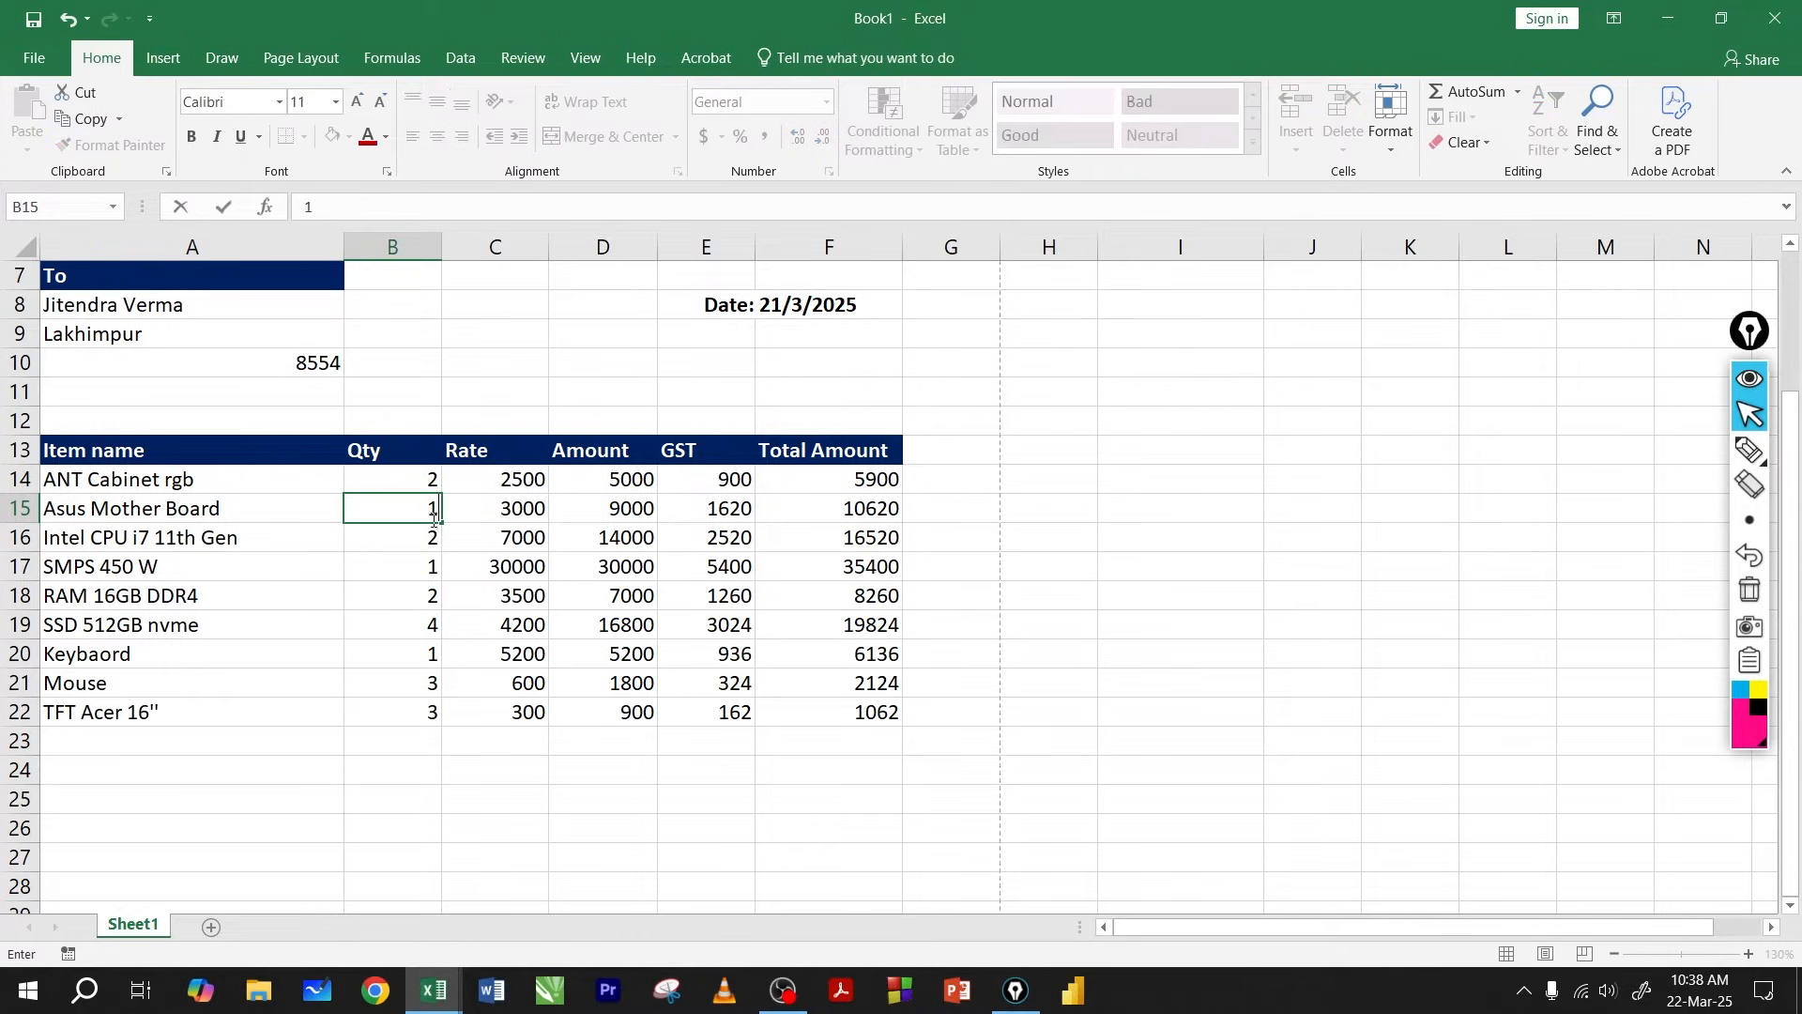
key(Tab)
drag(583, 515, 896, 515)
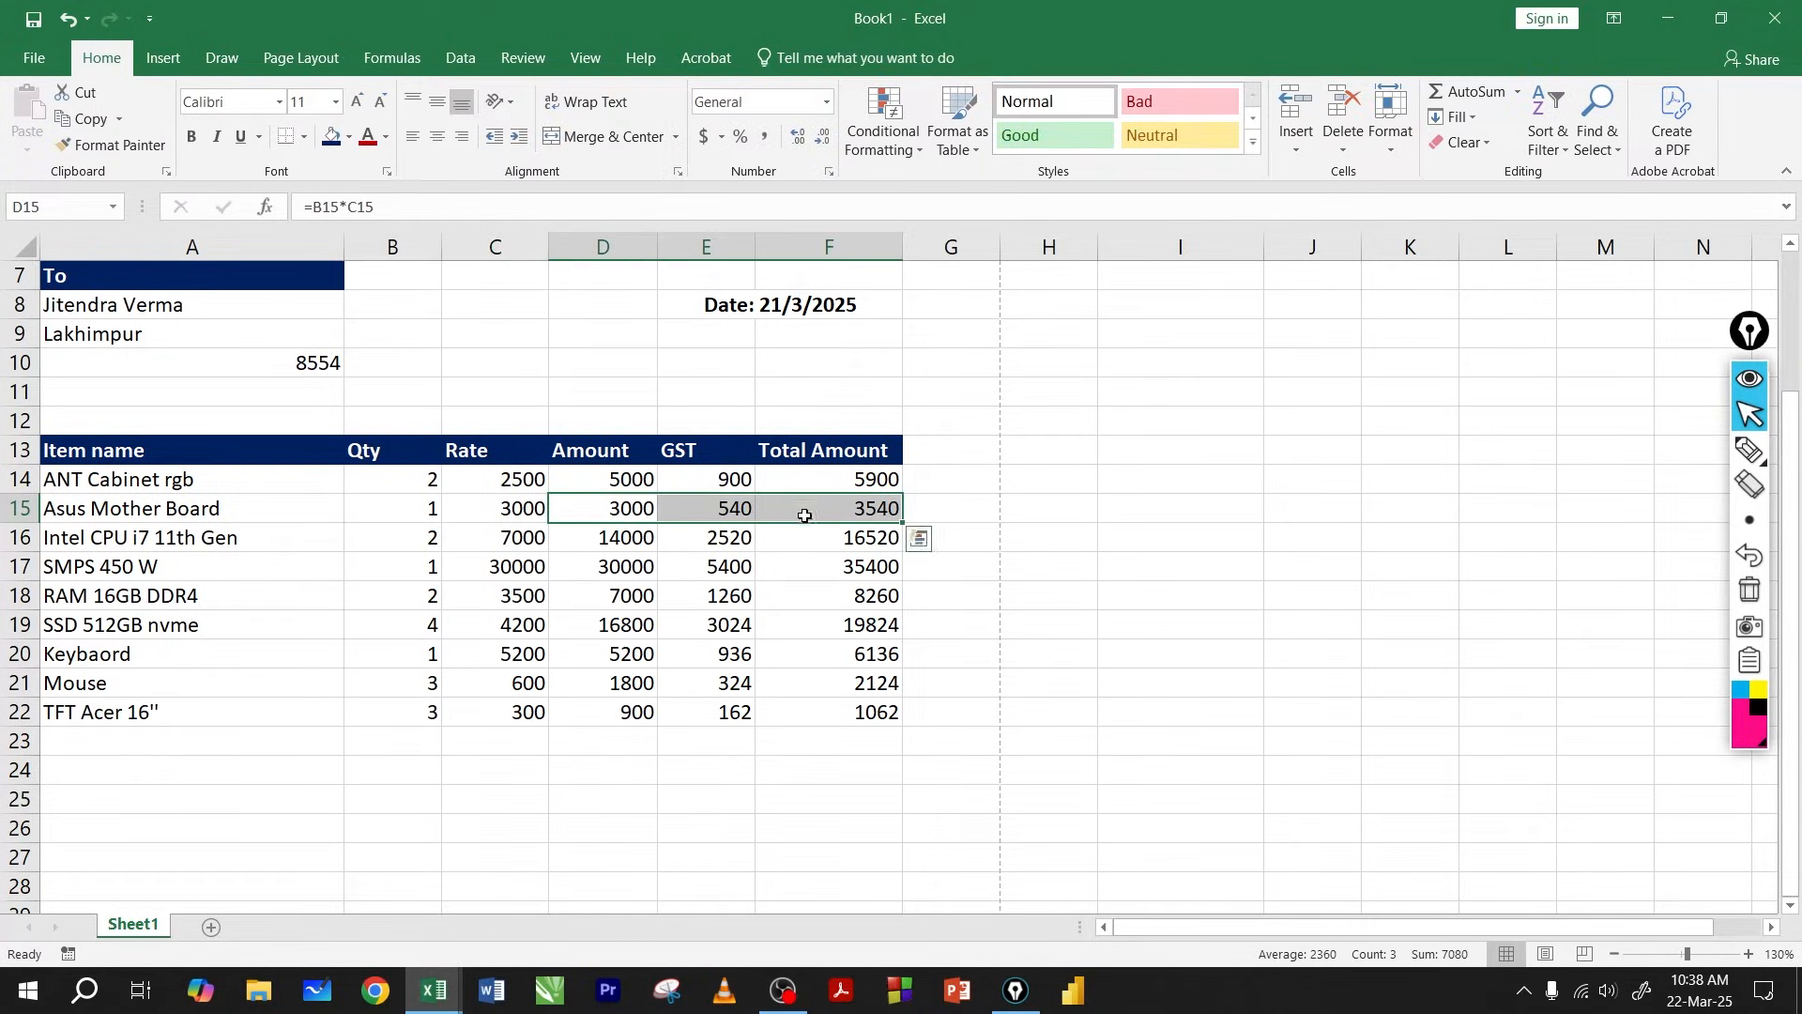
click(426, 510)
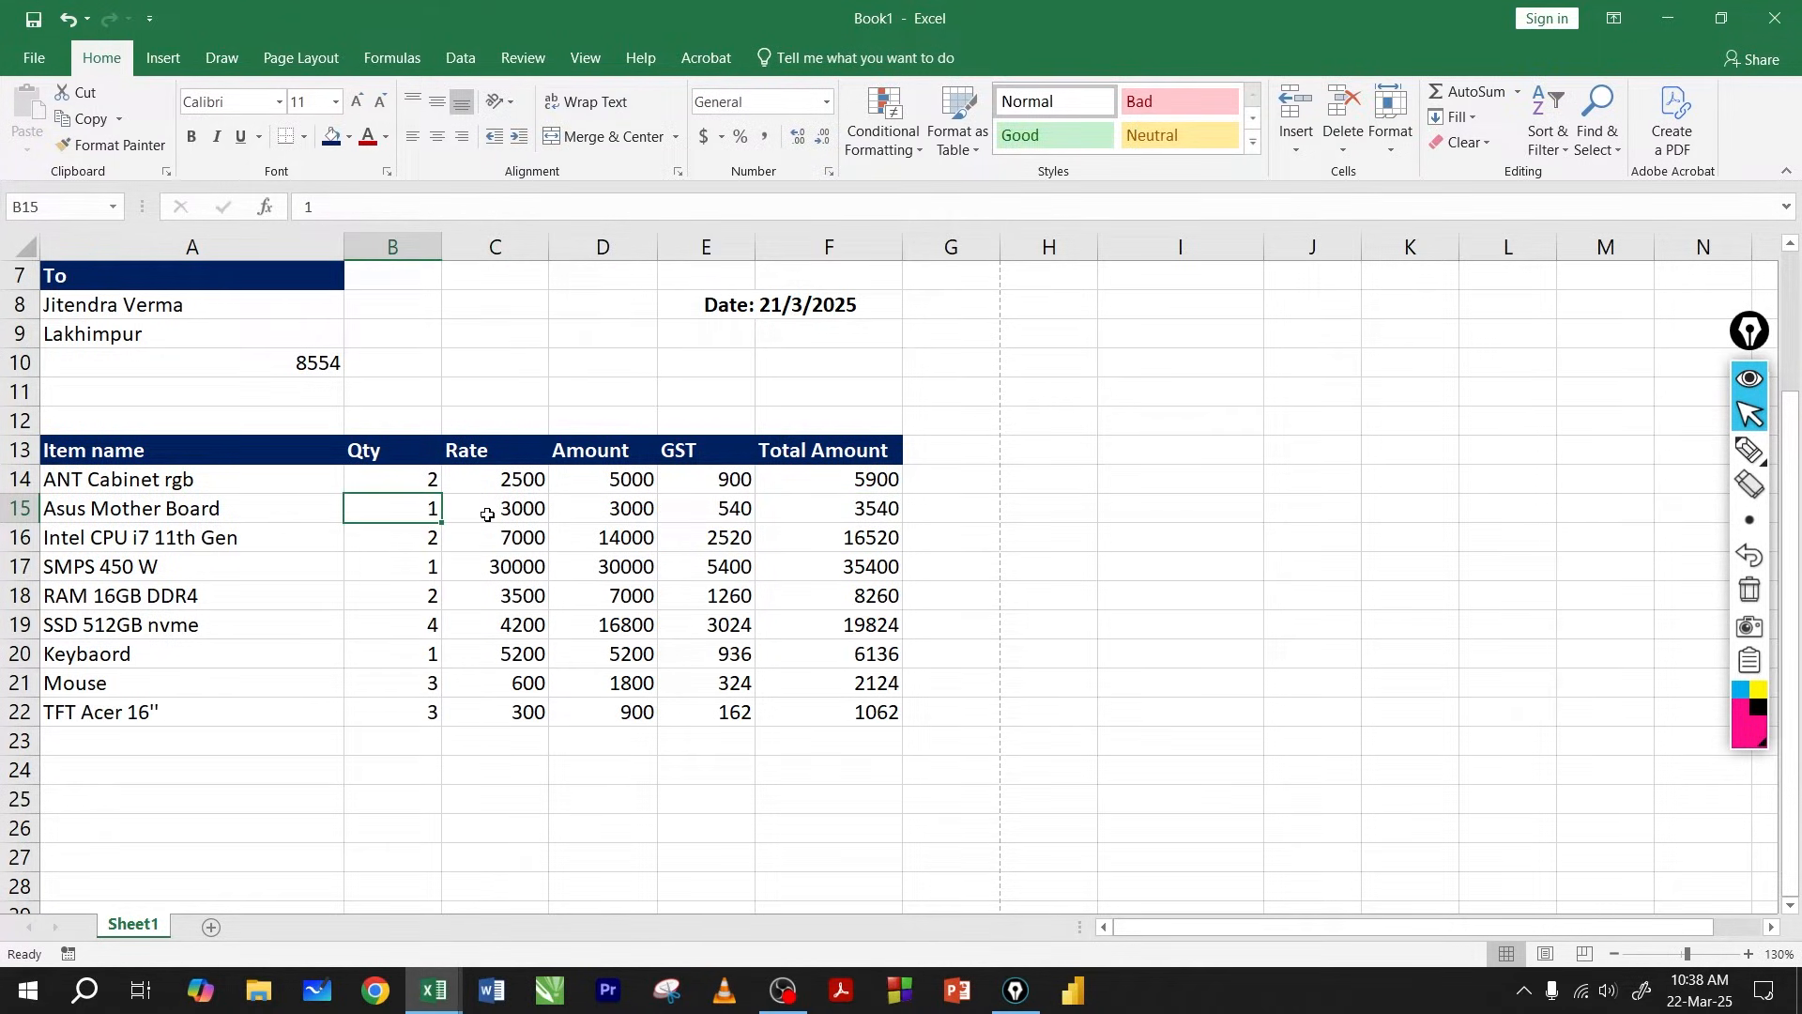
click(580, 511)
drag(580, 511, 824, 509)
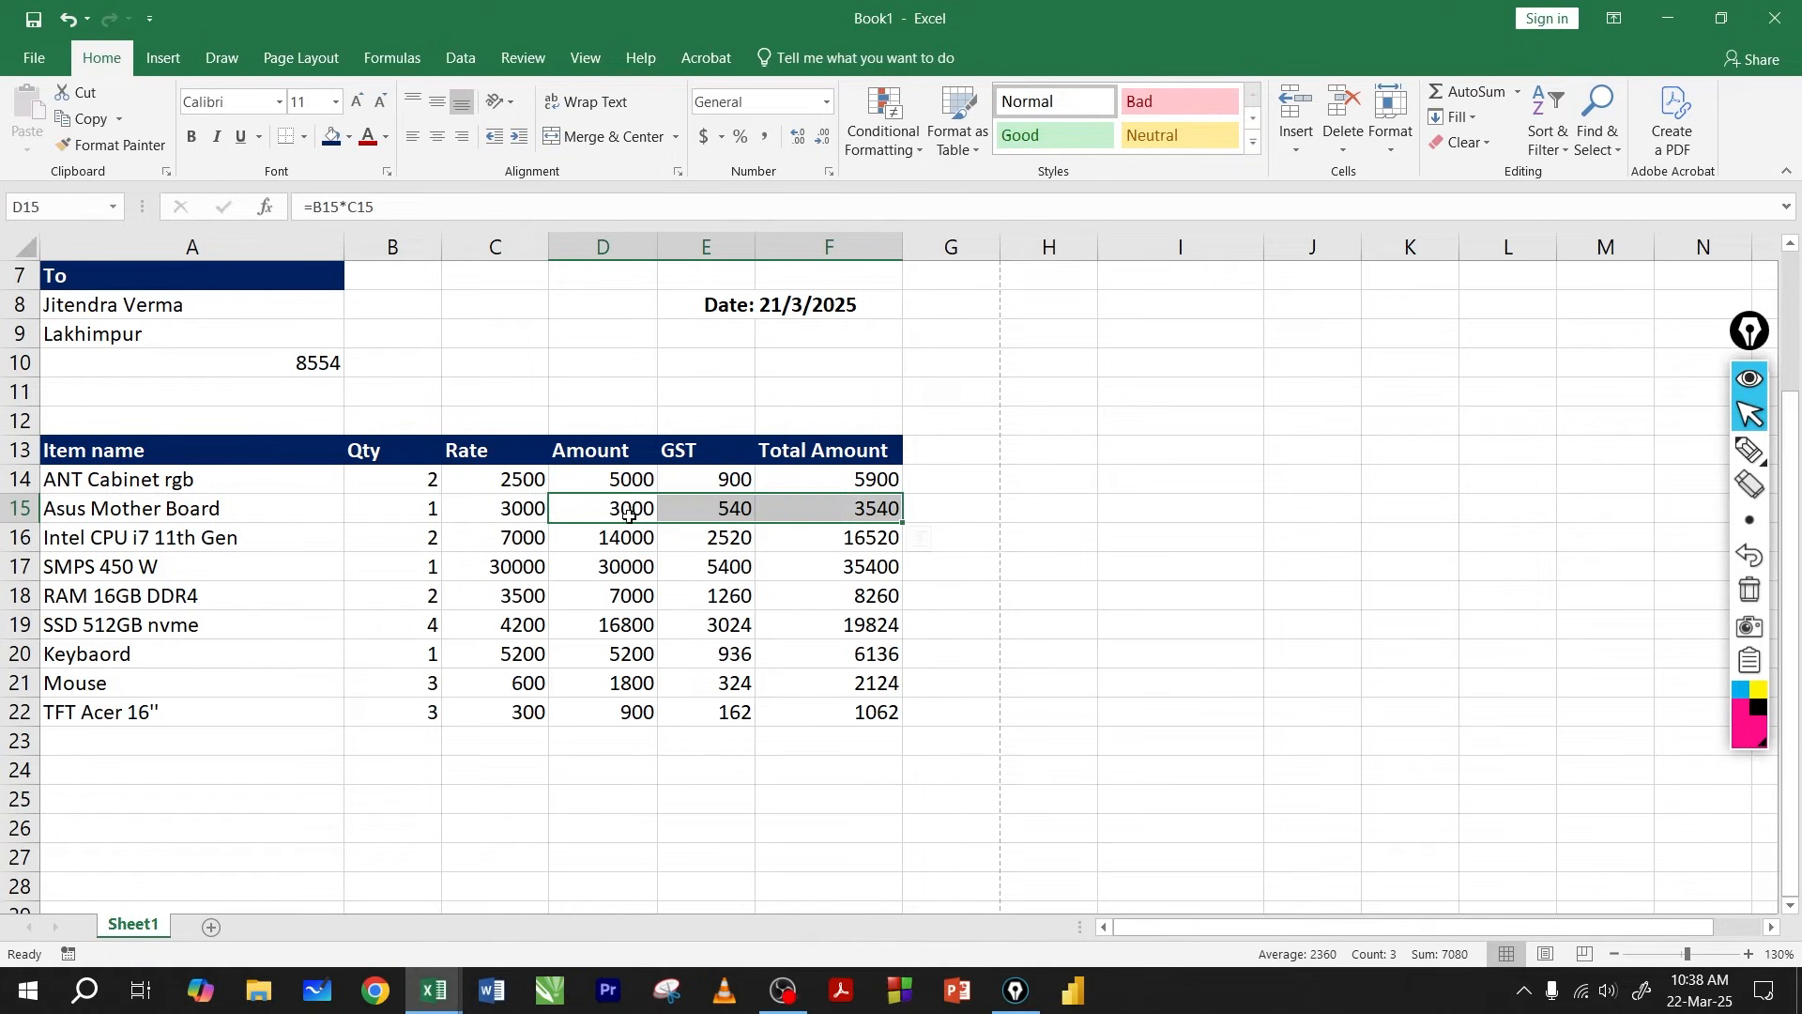
drag(623, 515, 806, 507)
scroll(476, 541, up, 1)
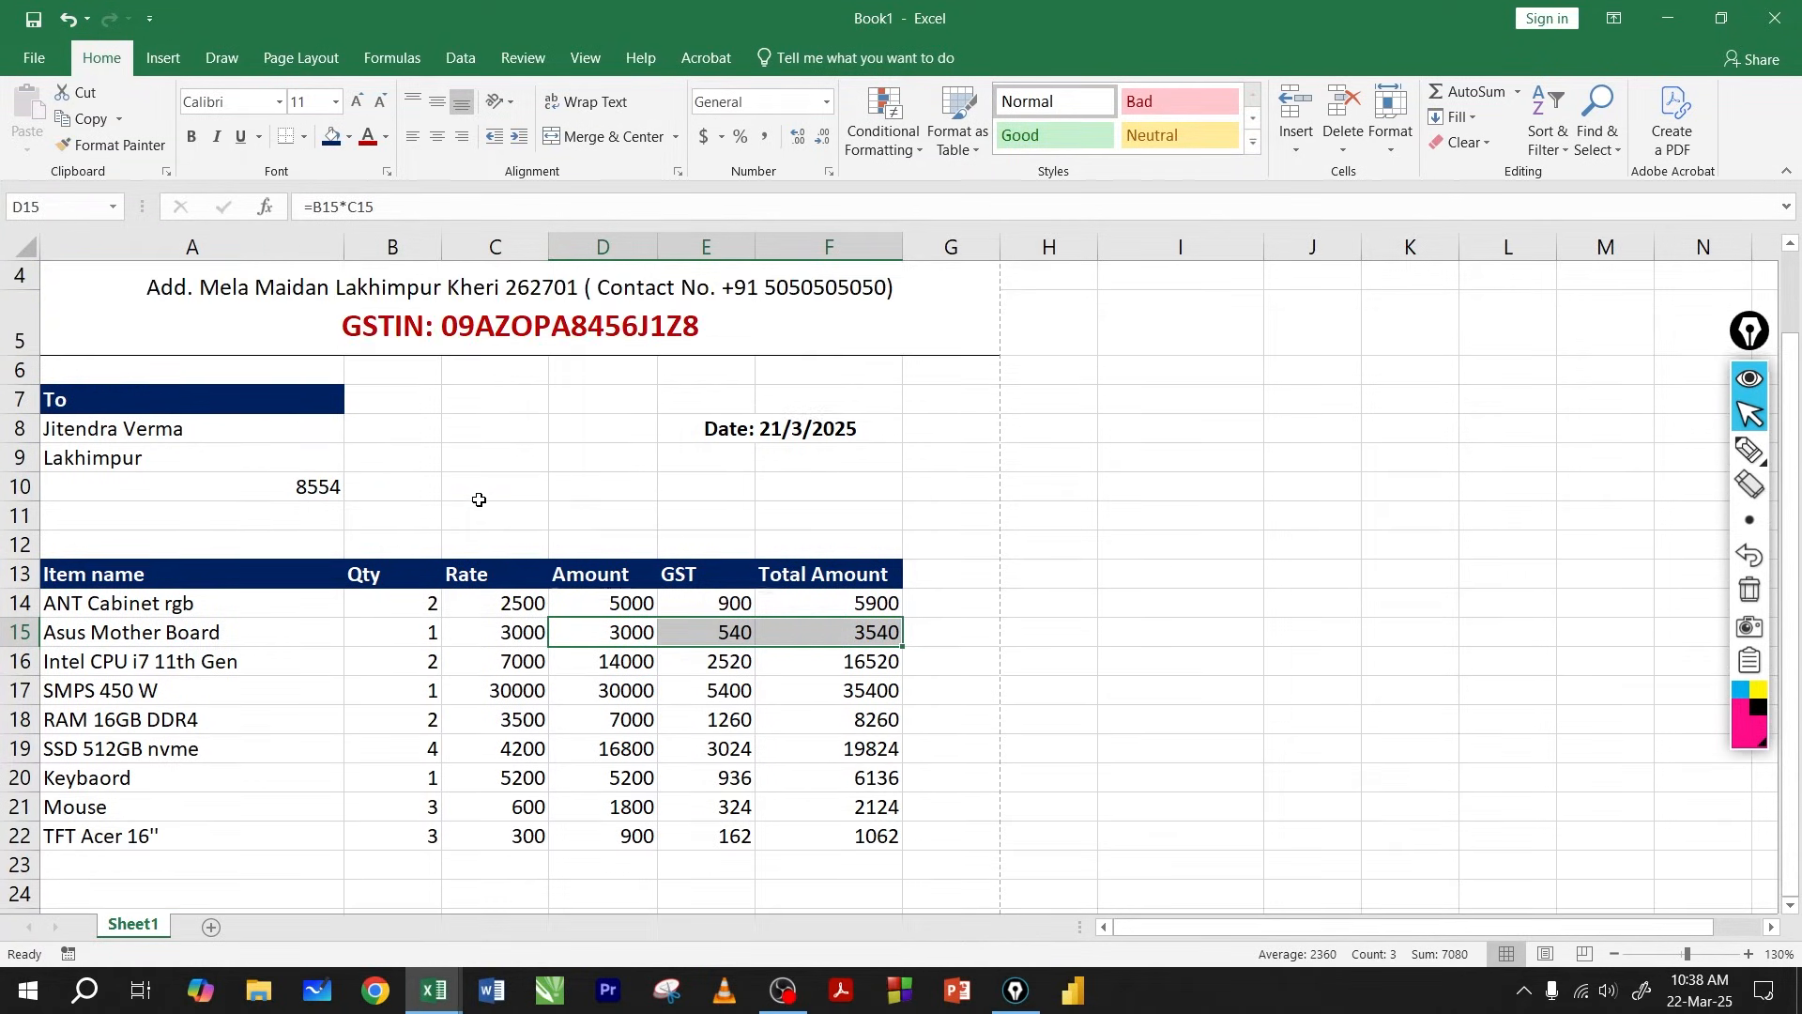
click(480, 487)
scroll(483, 472, up, 1)
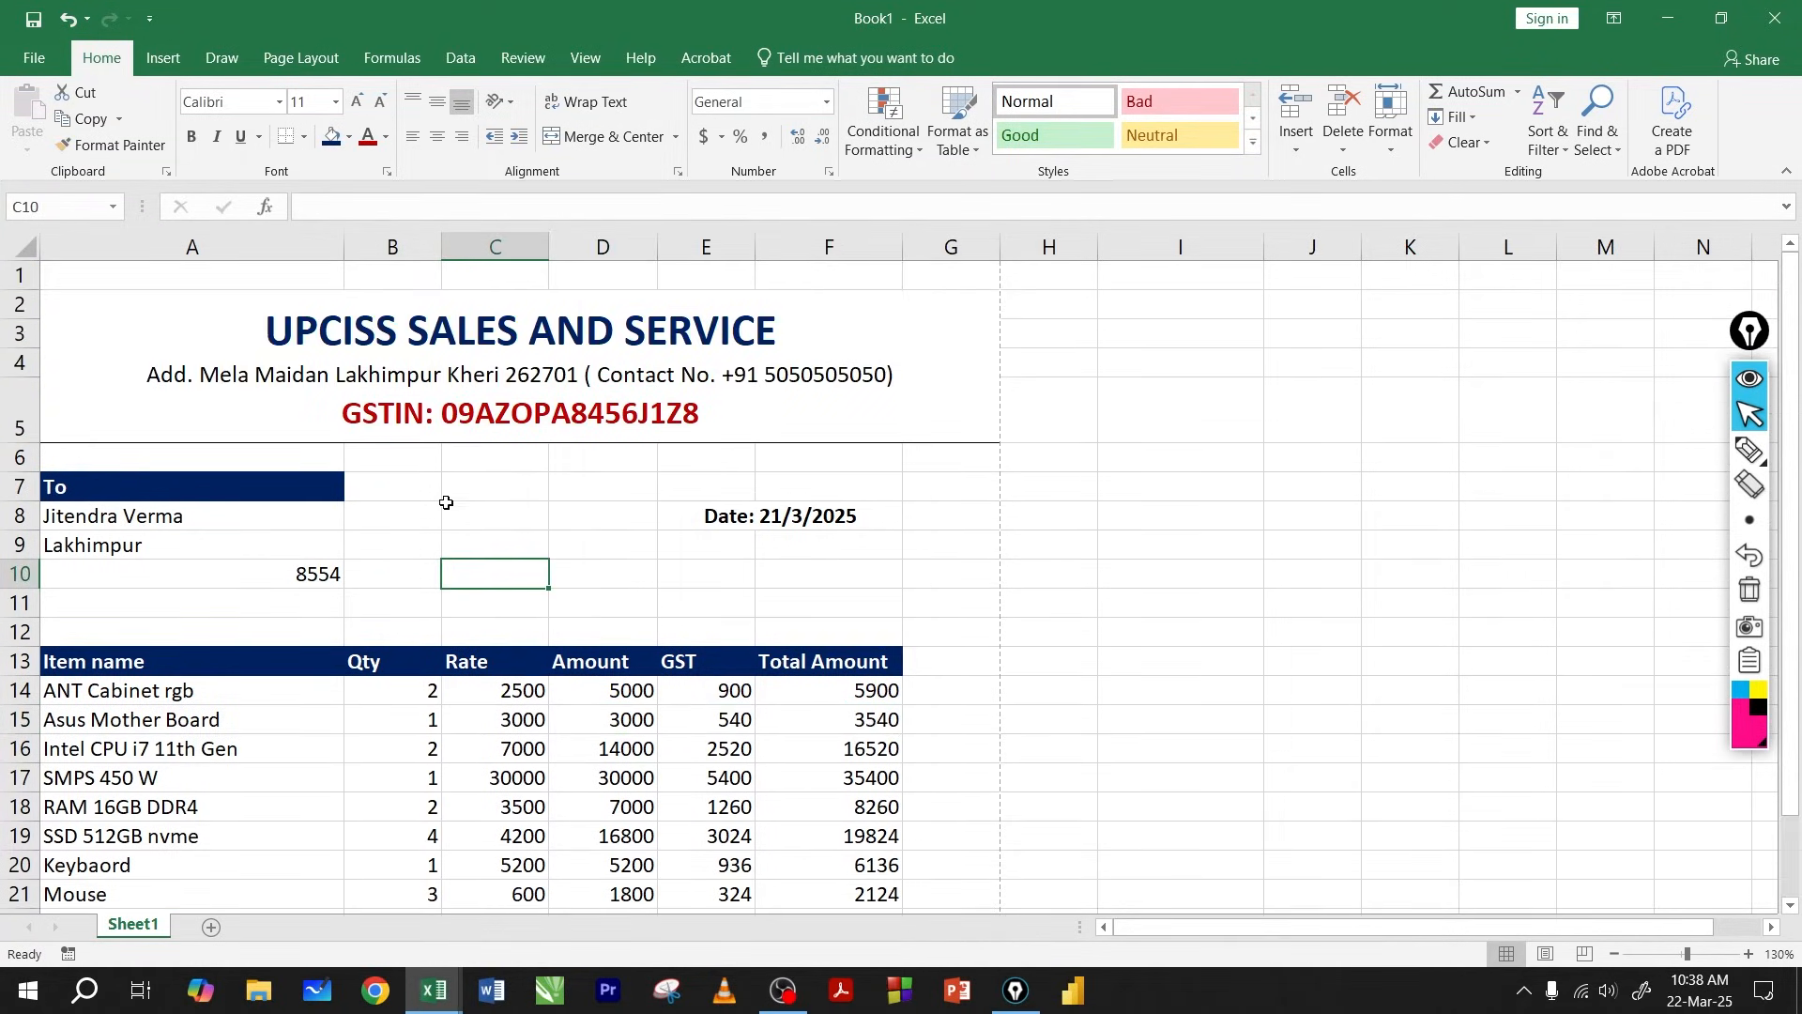
drag(111, 516, 108, 566)
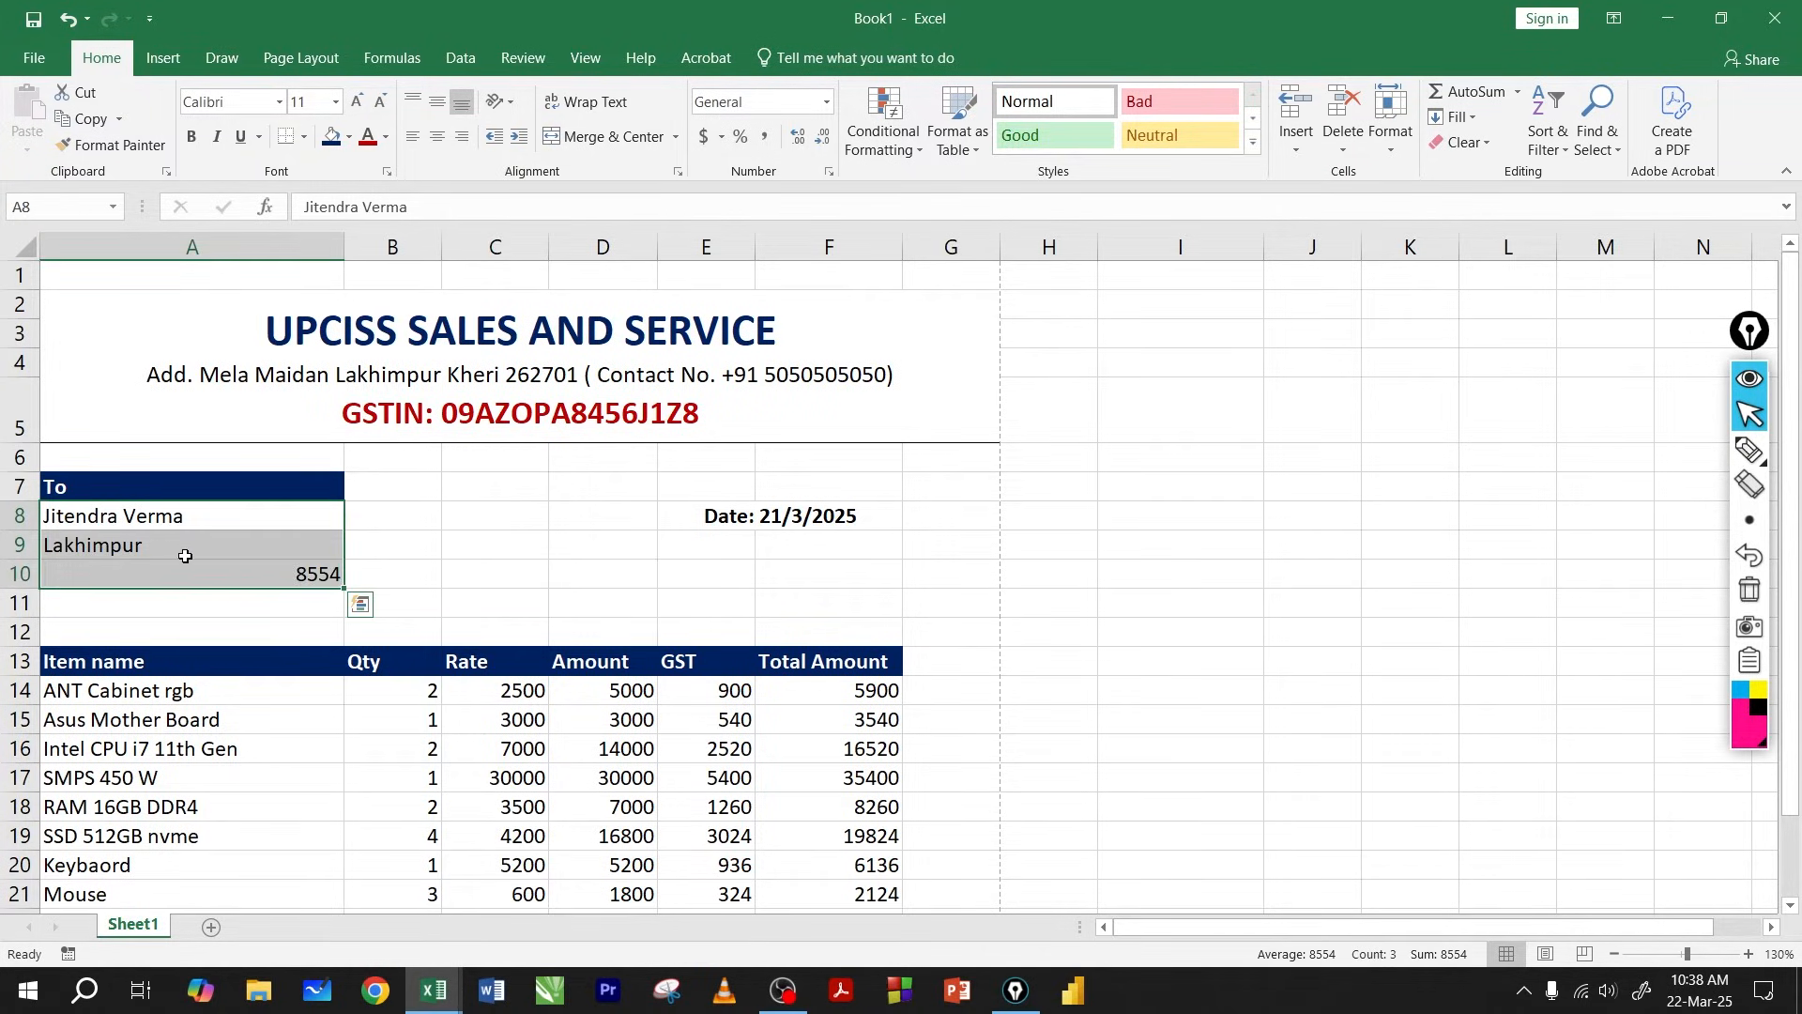
scroll(179, 554, down, 2)
drag(155, 481, 155, 684)
drag(383, 484, 512, 597)
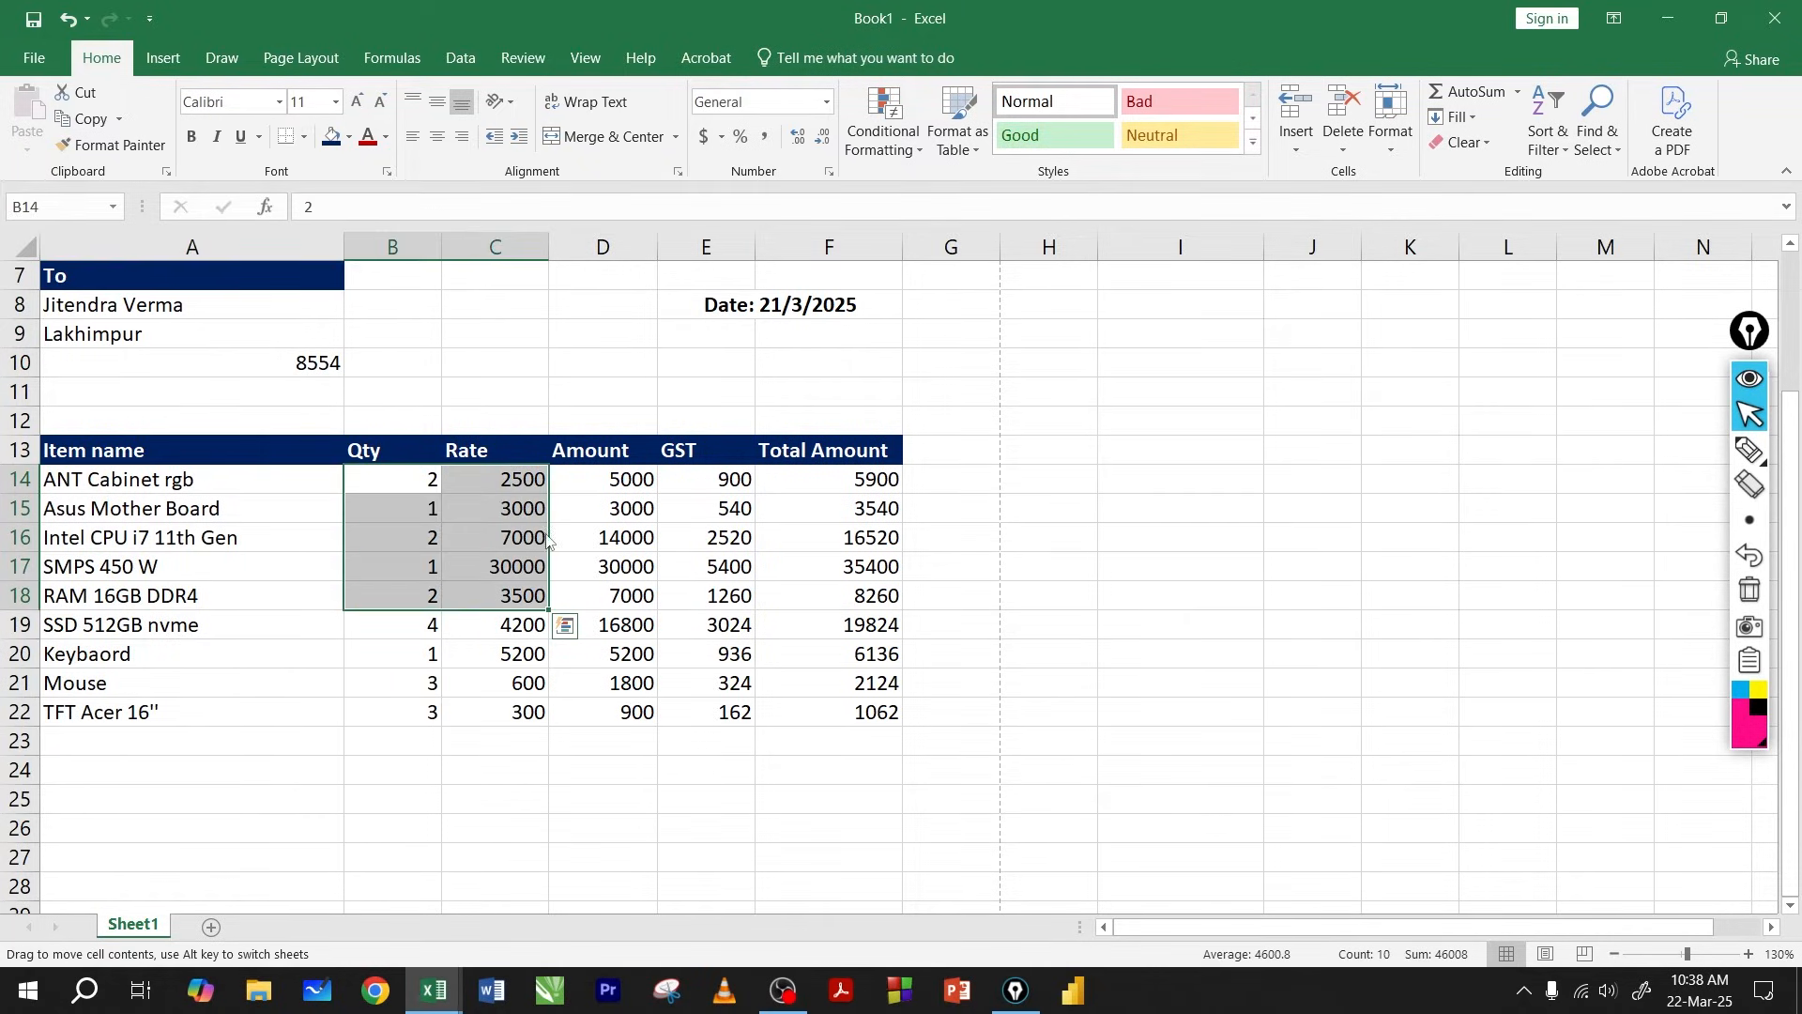
drag(469, 537, 354, 557)
drag(606, 508, 812, 557)
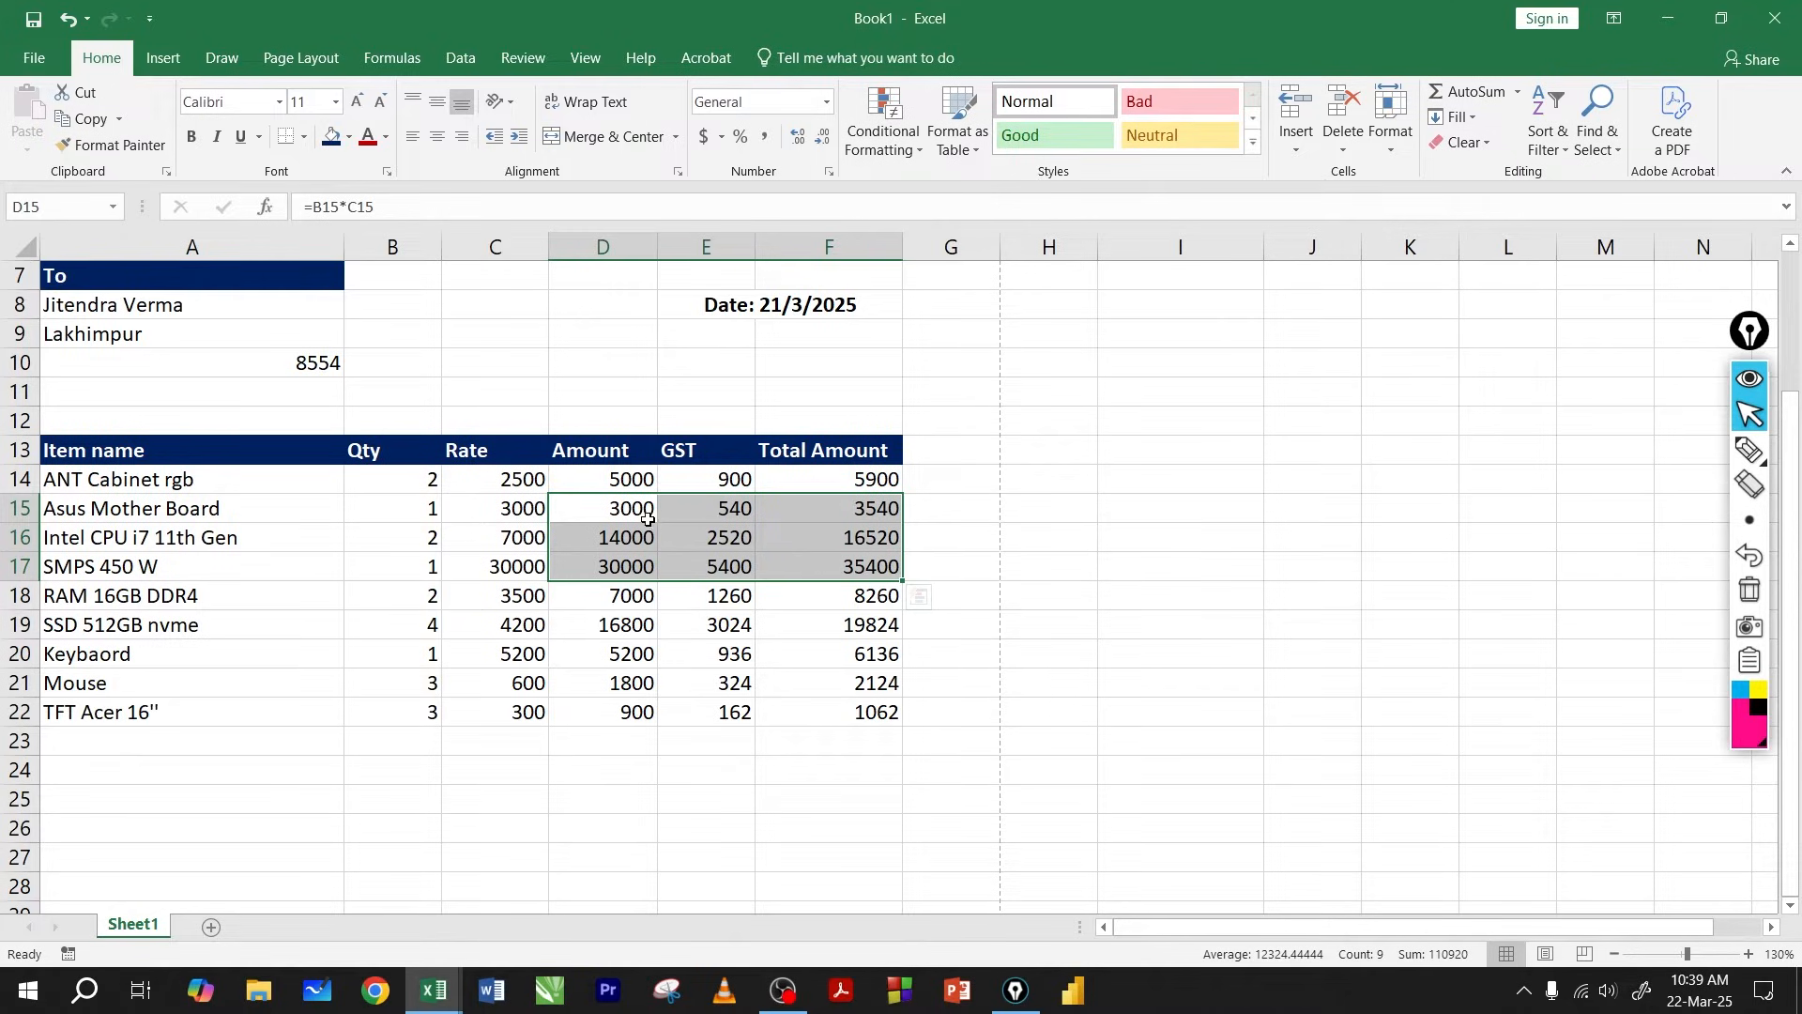
drag(619, 533, 817, 578)
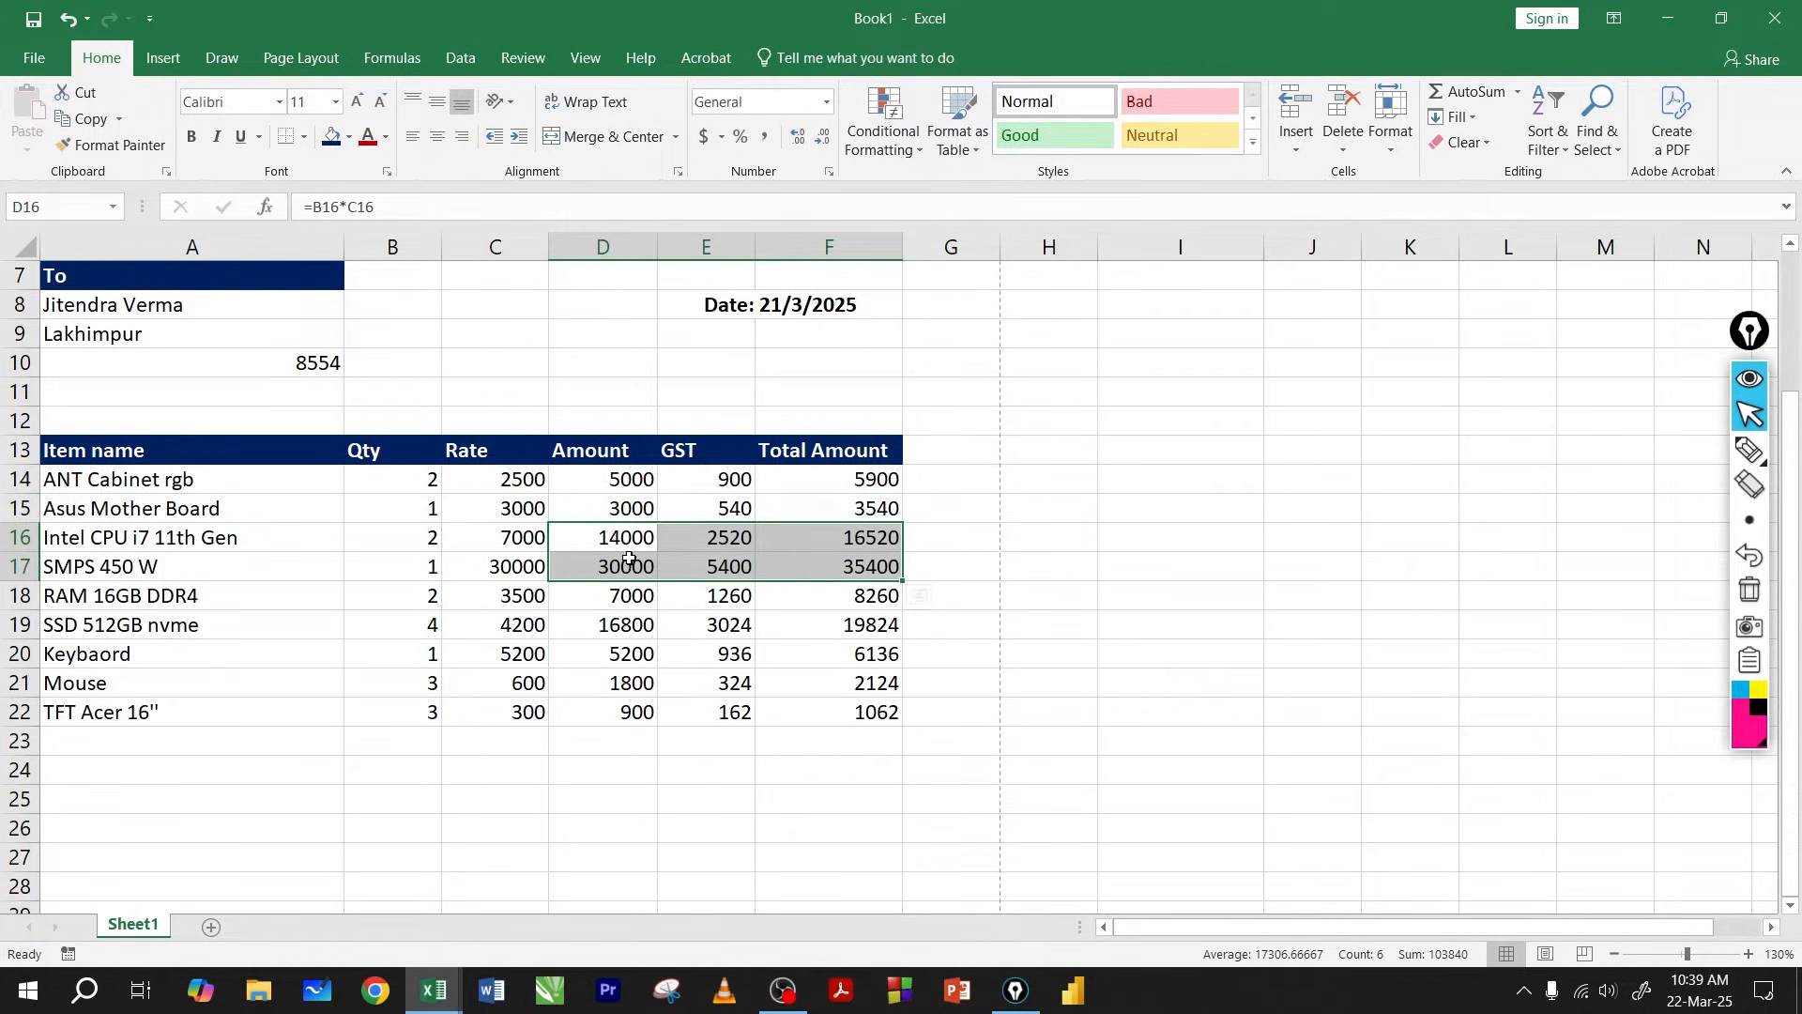
drag(631, 563, 826, 582)
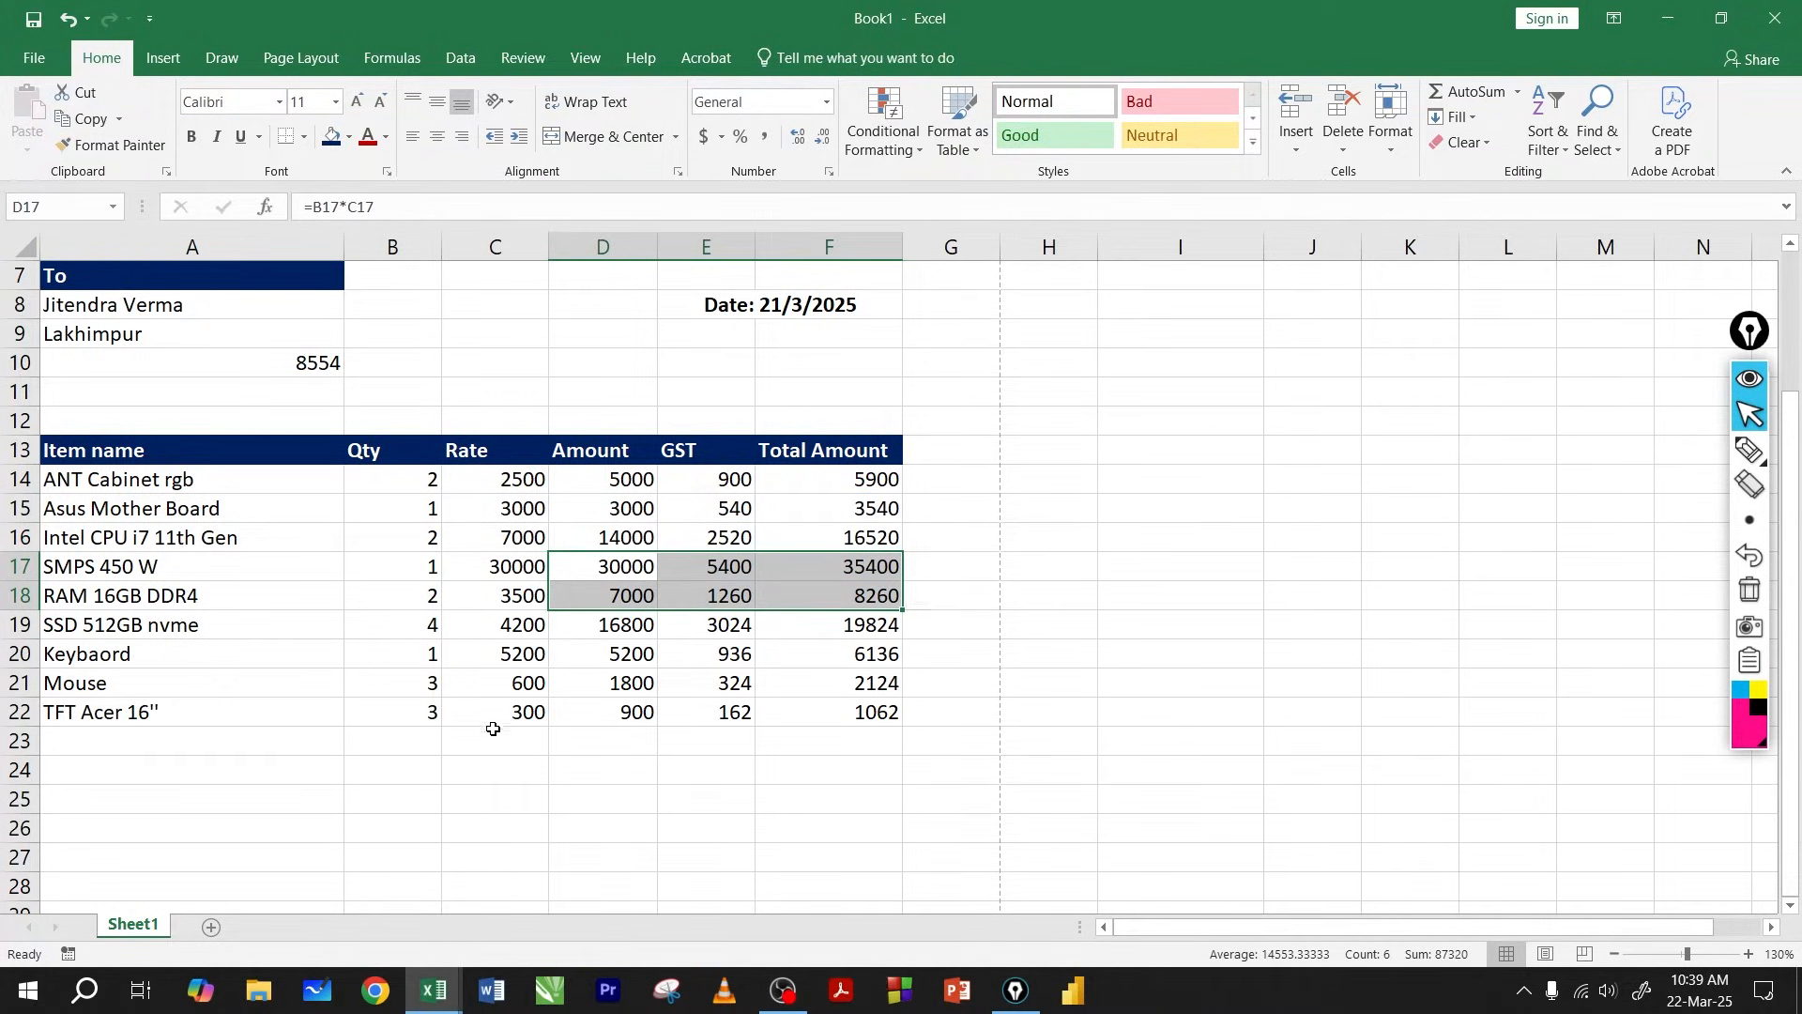
click(357, 624)
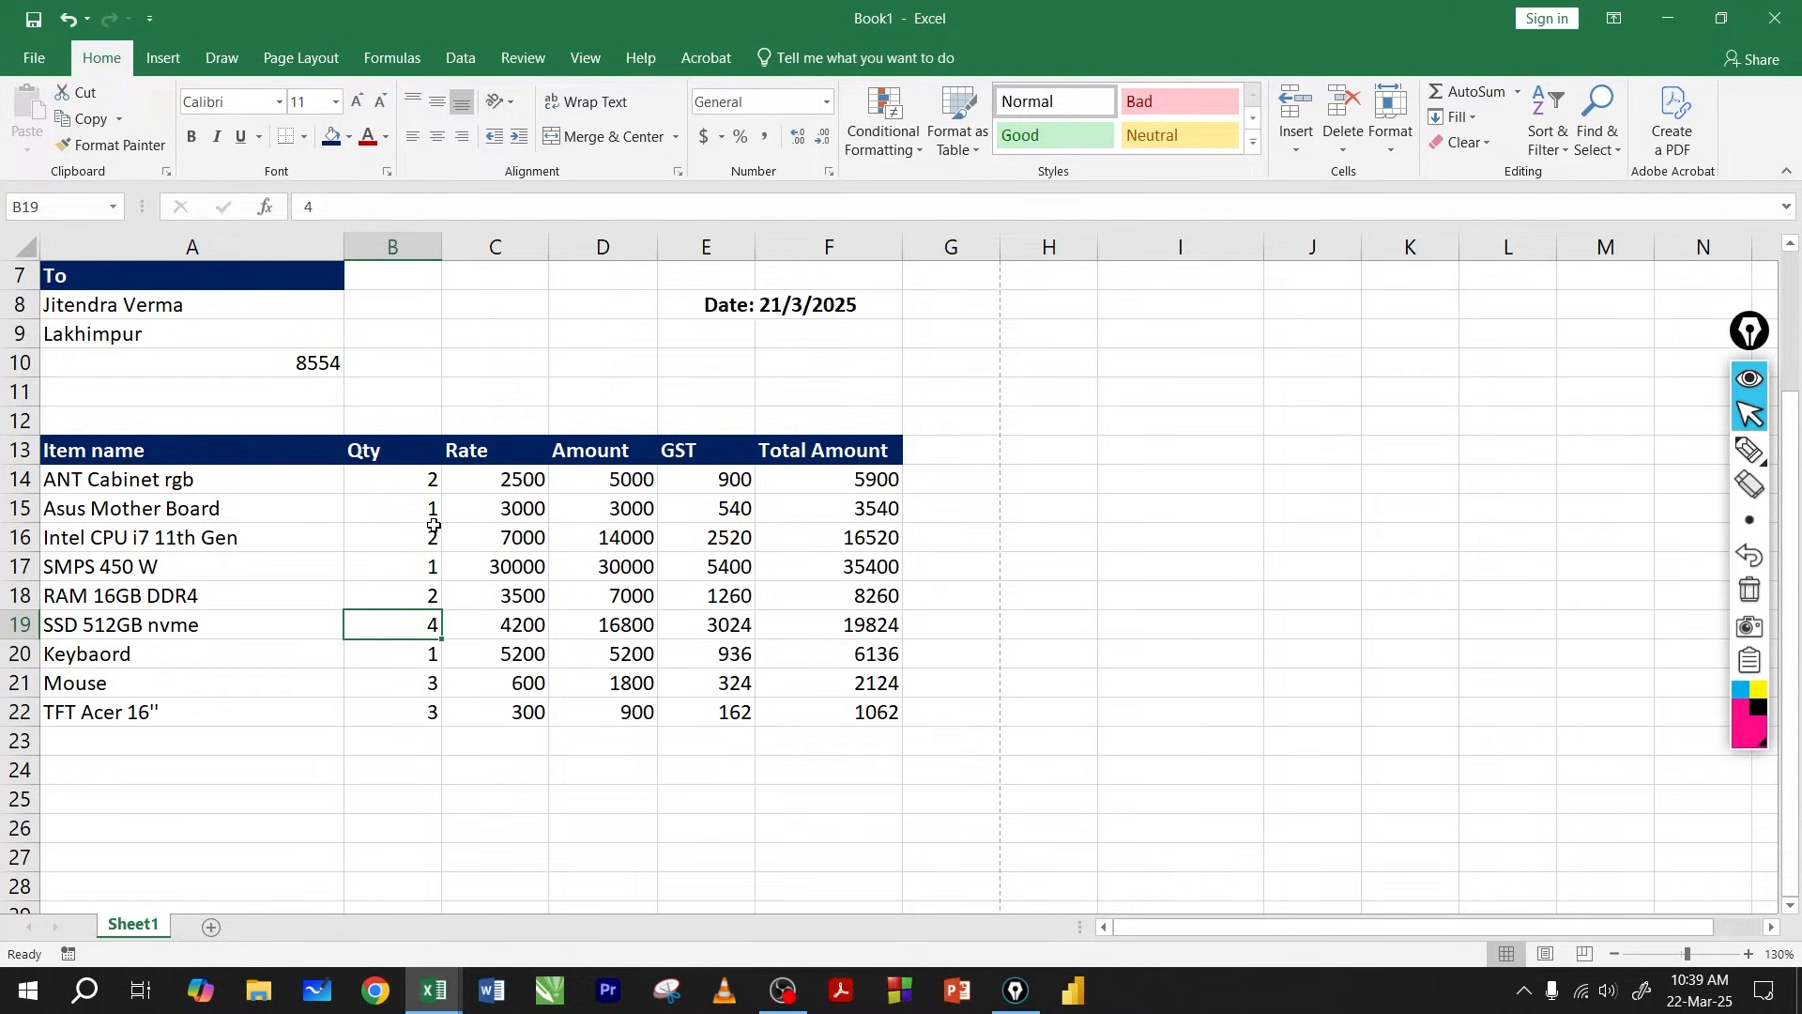
click(400, 525)
click(478, 525)
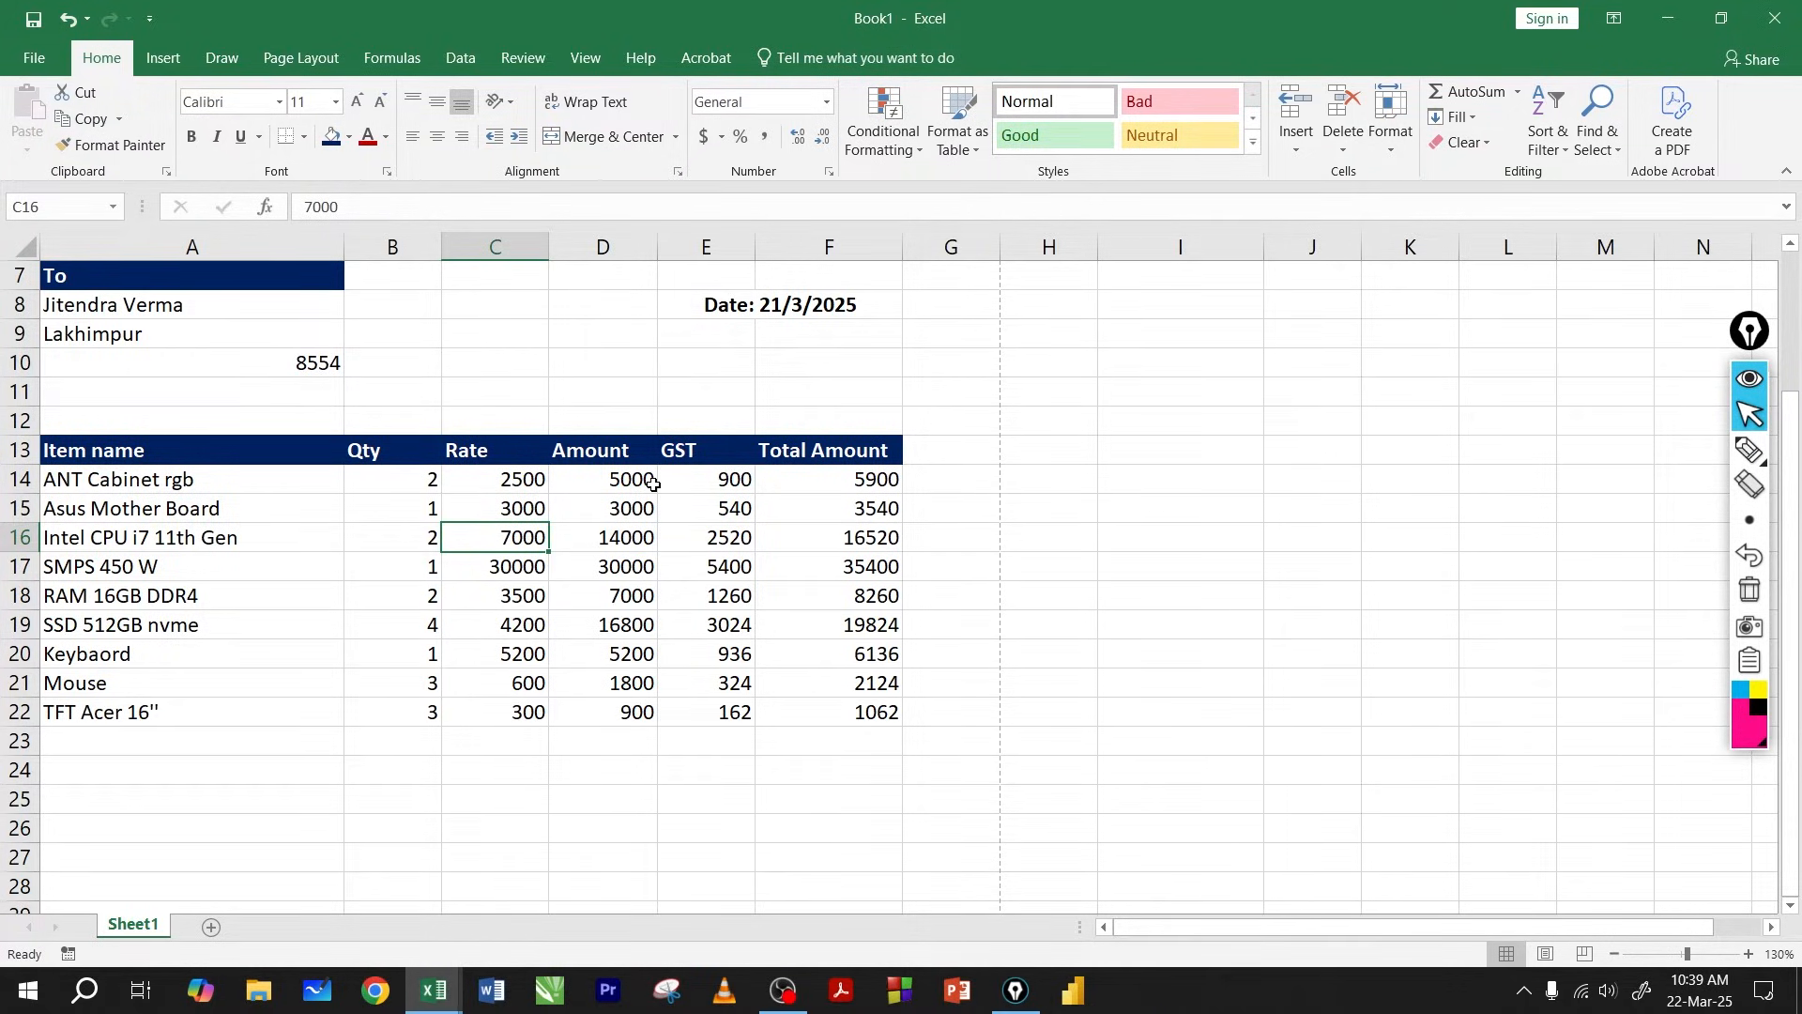
scroll(521, 723, down, 1)
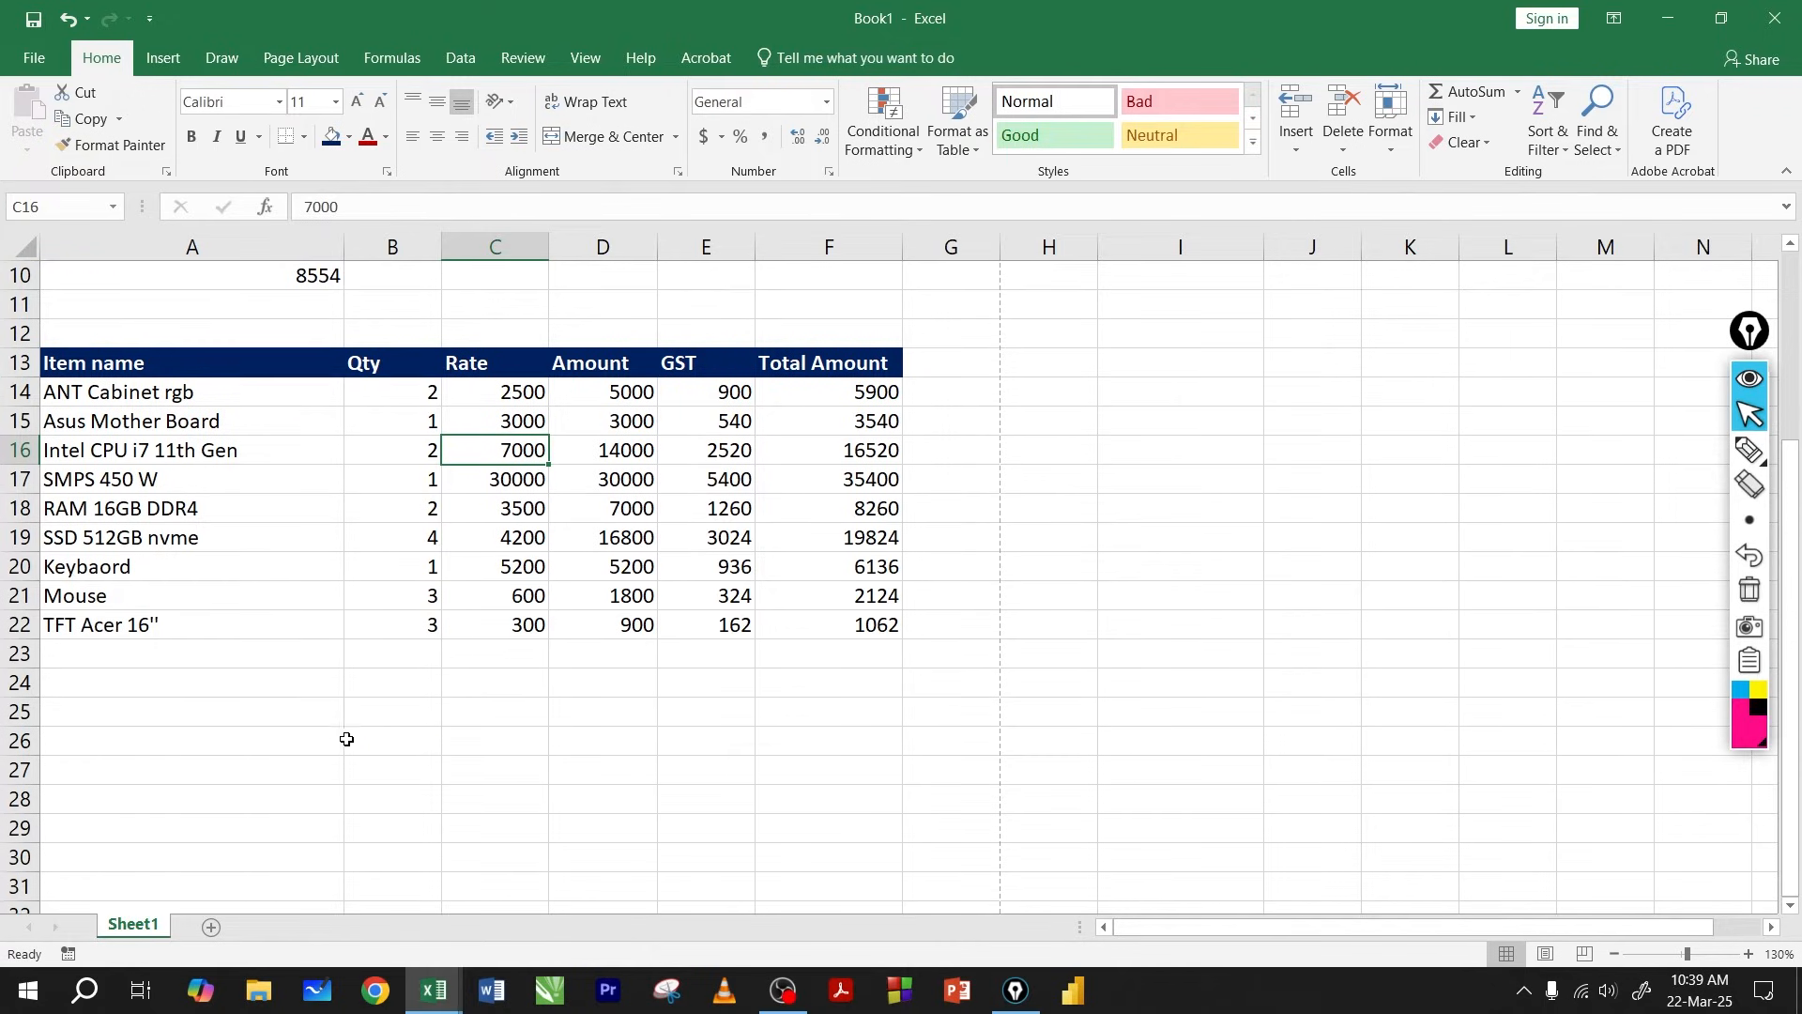
click(382, 759)
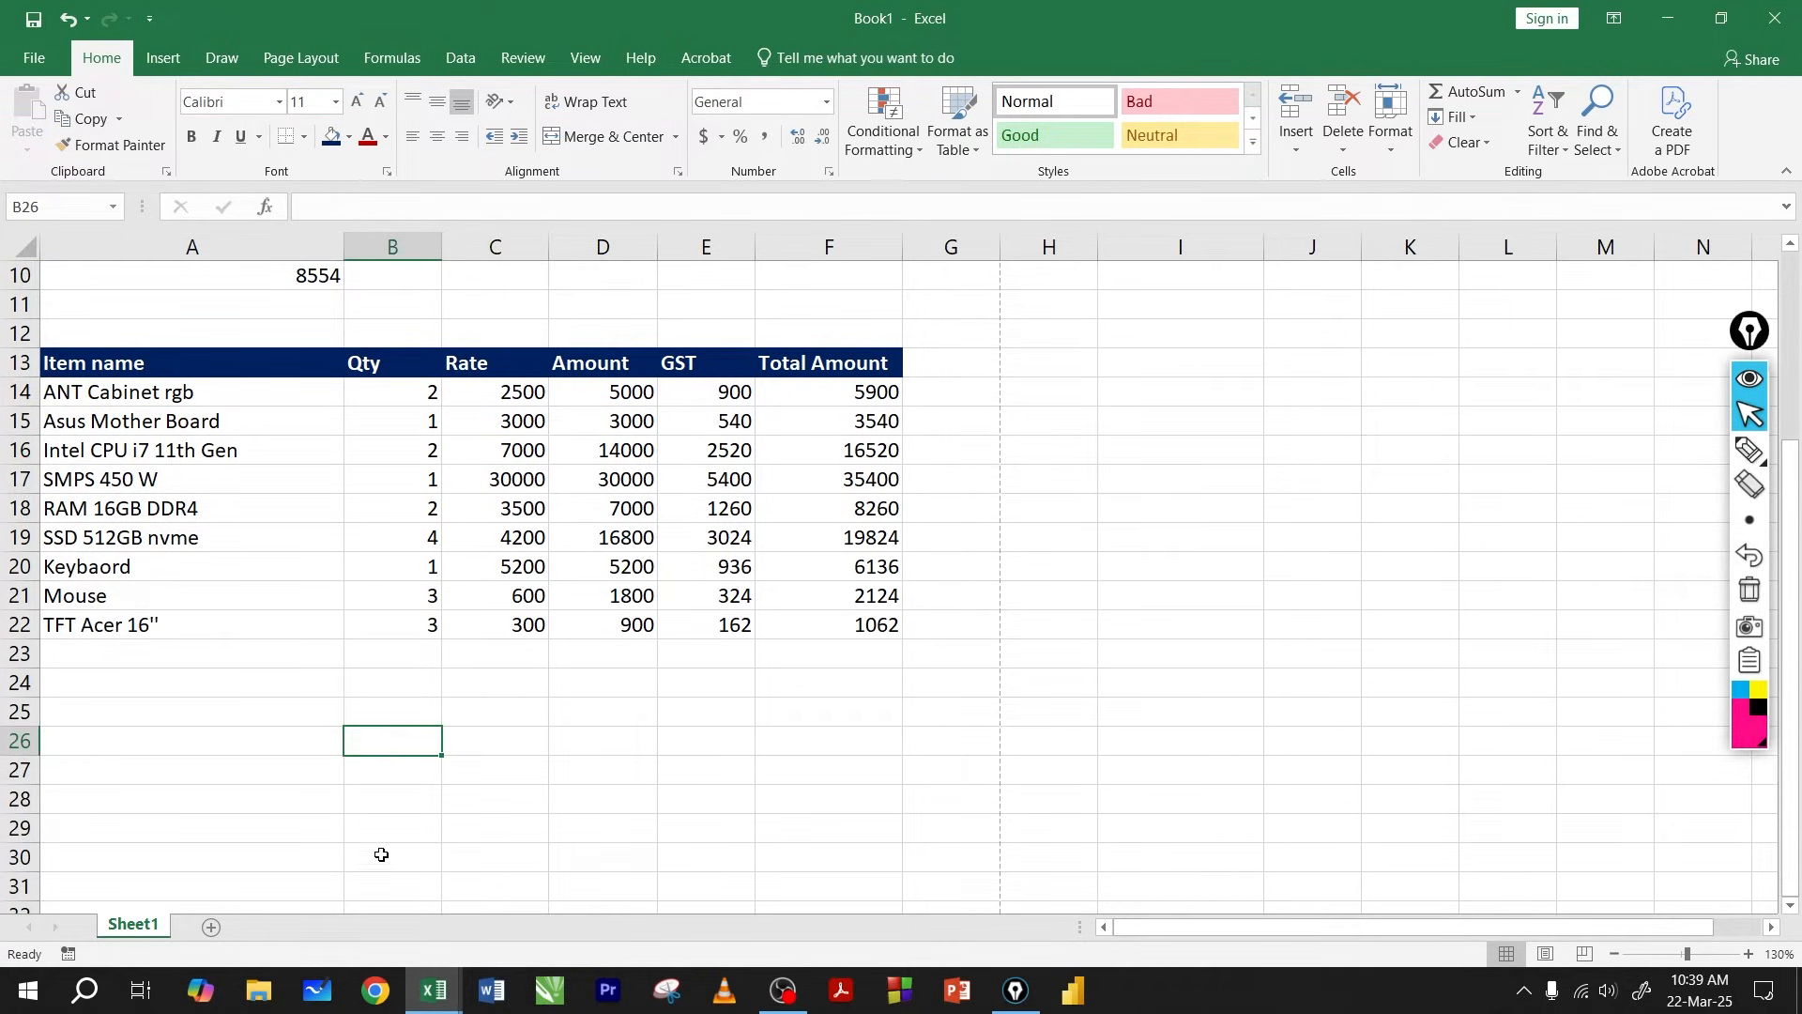
mouse_move(433, 990)
click(322, 898)
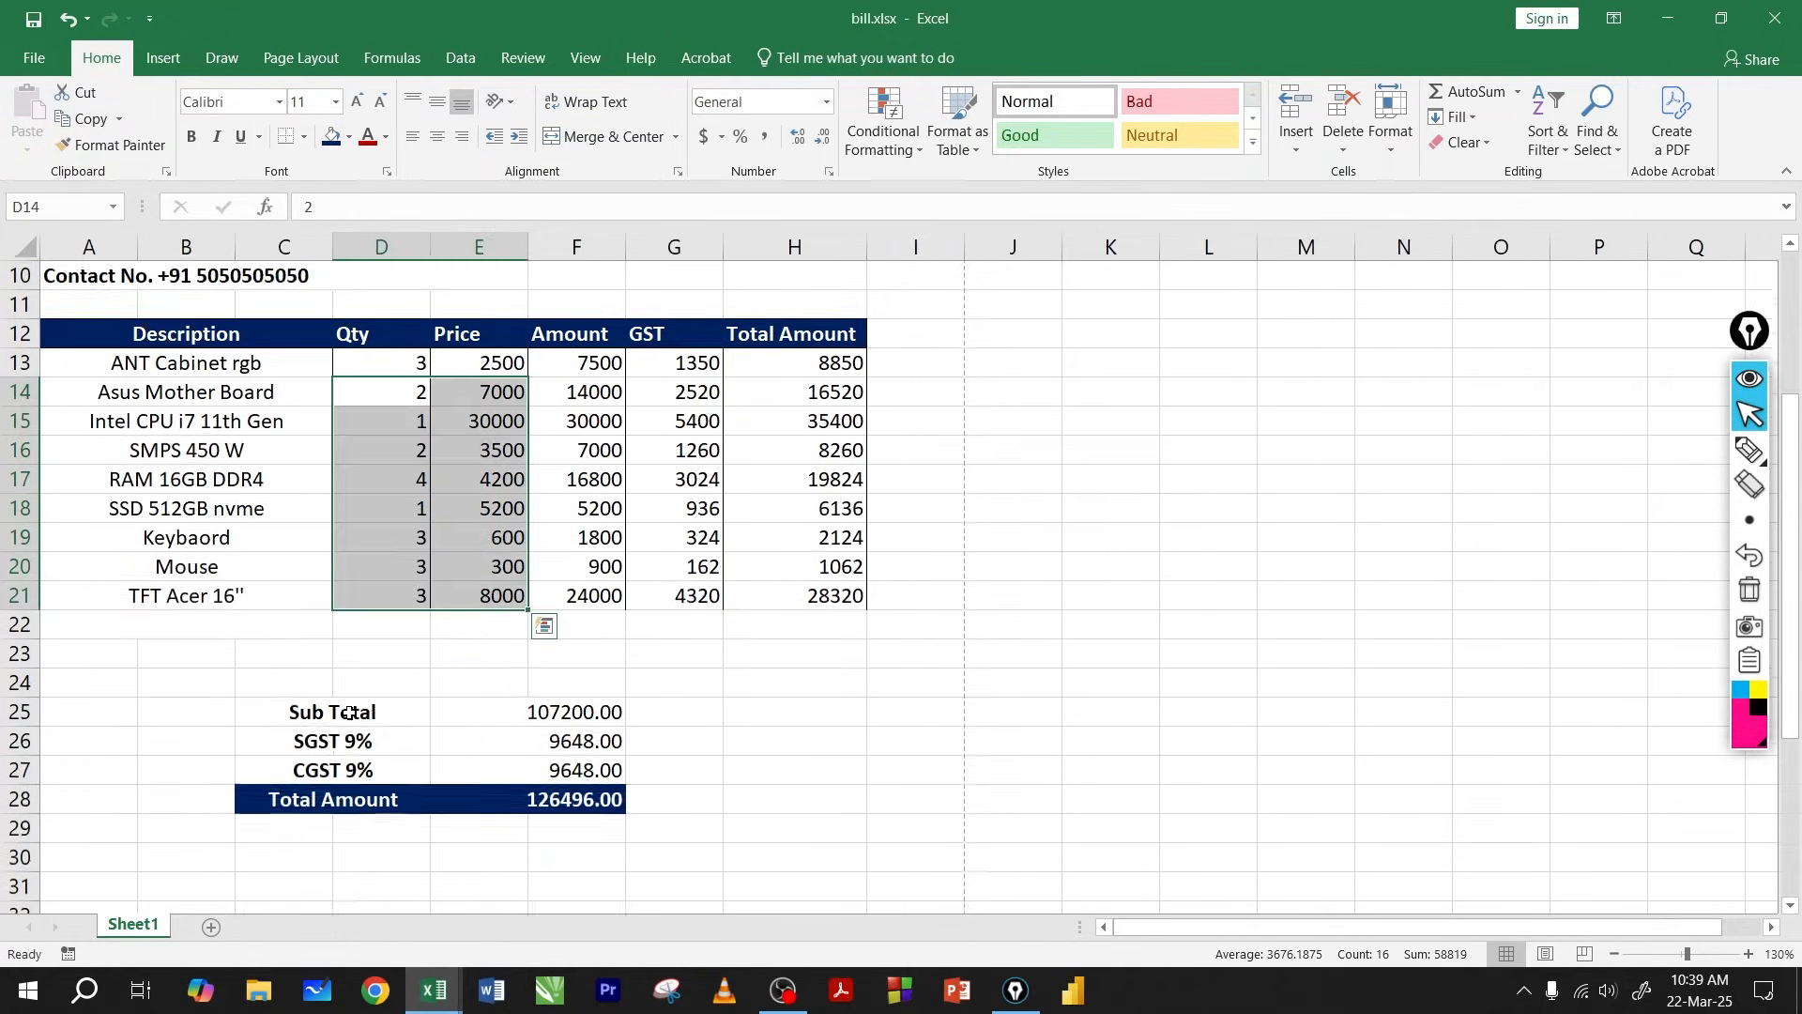
click(560, 882)
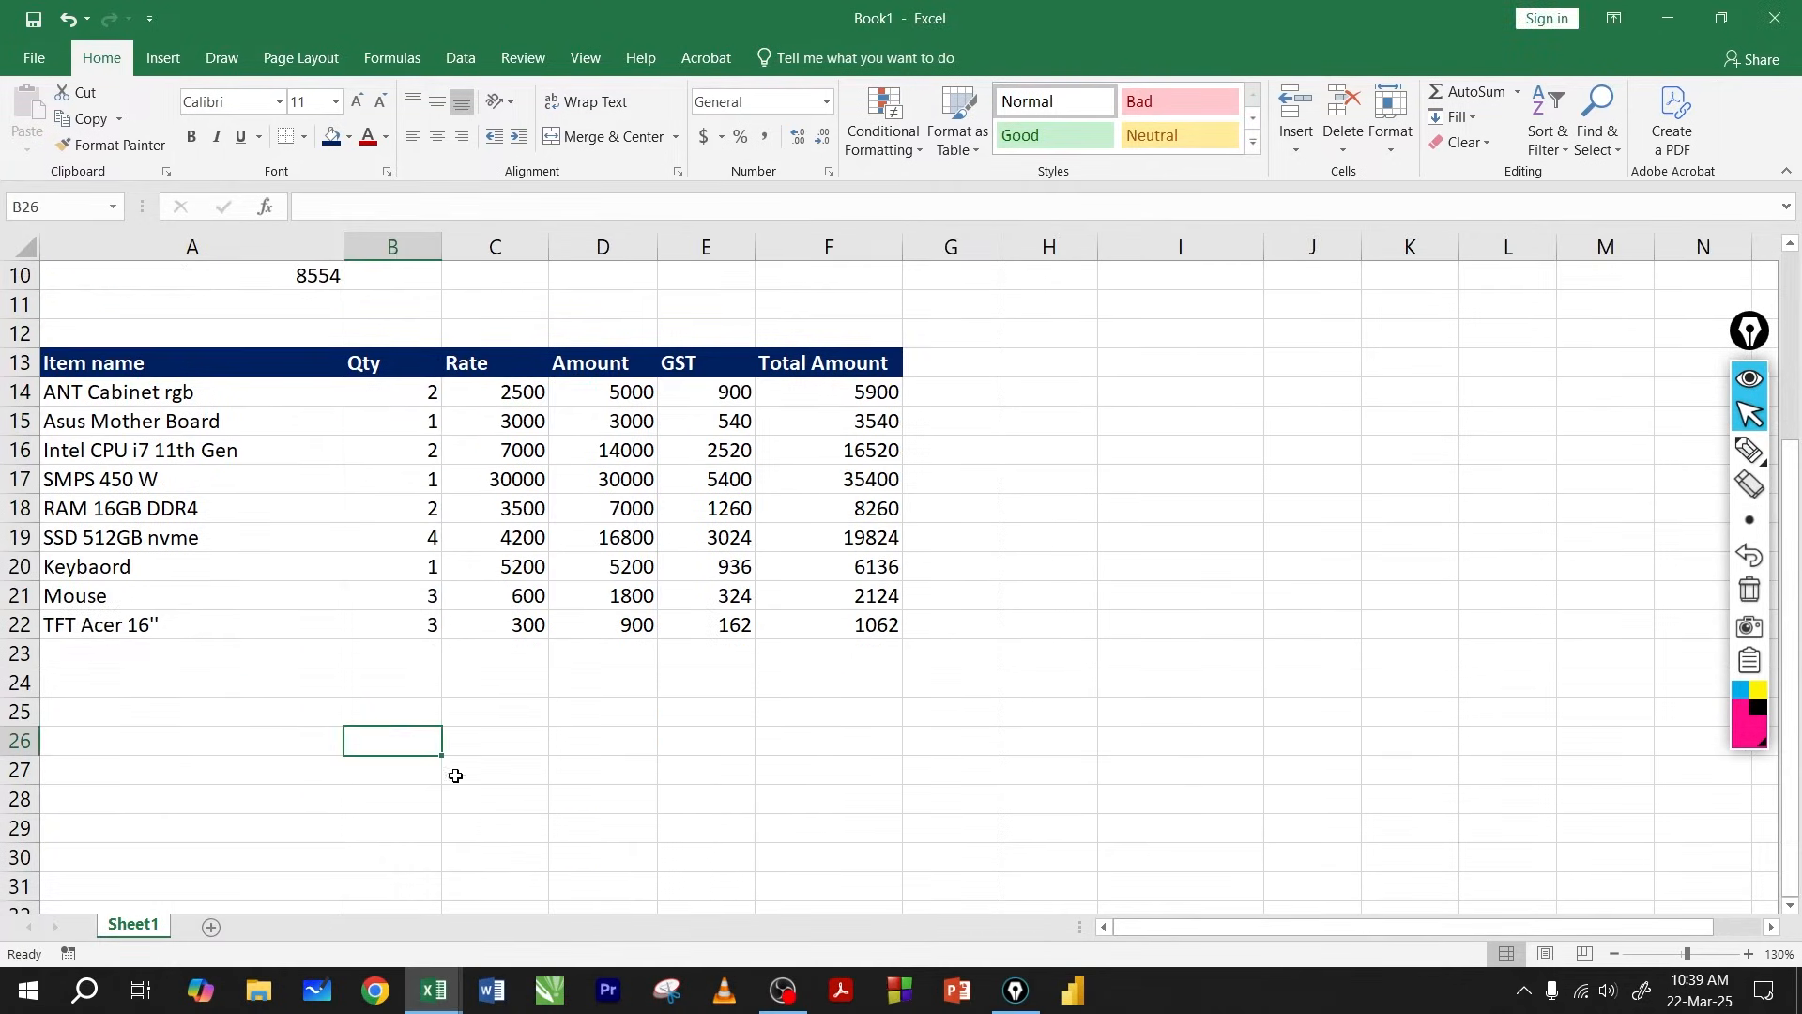
scroll(365, 720, down, 1)
click(303, 647)
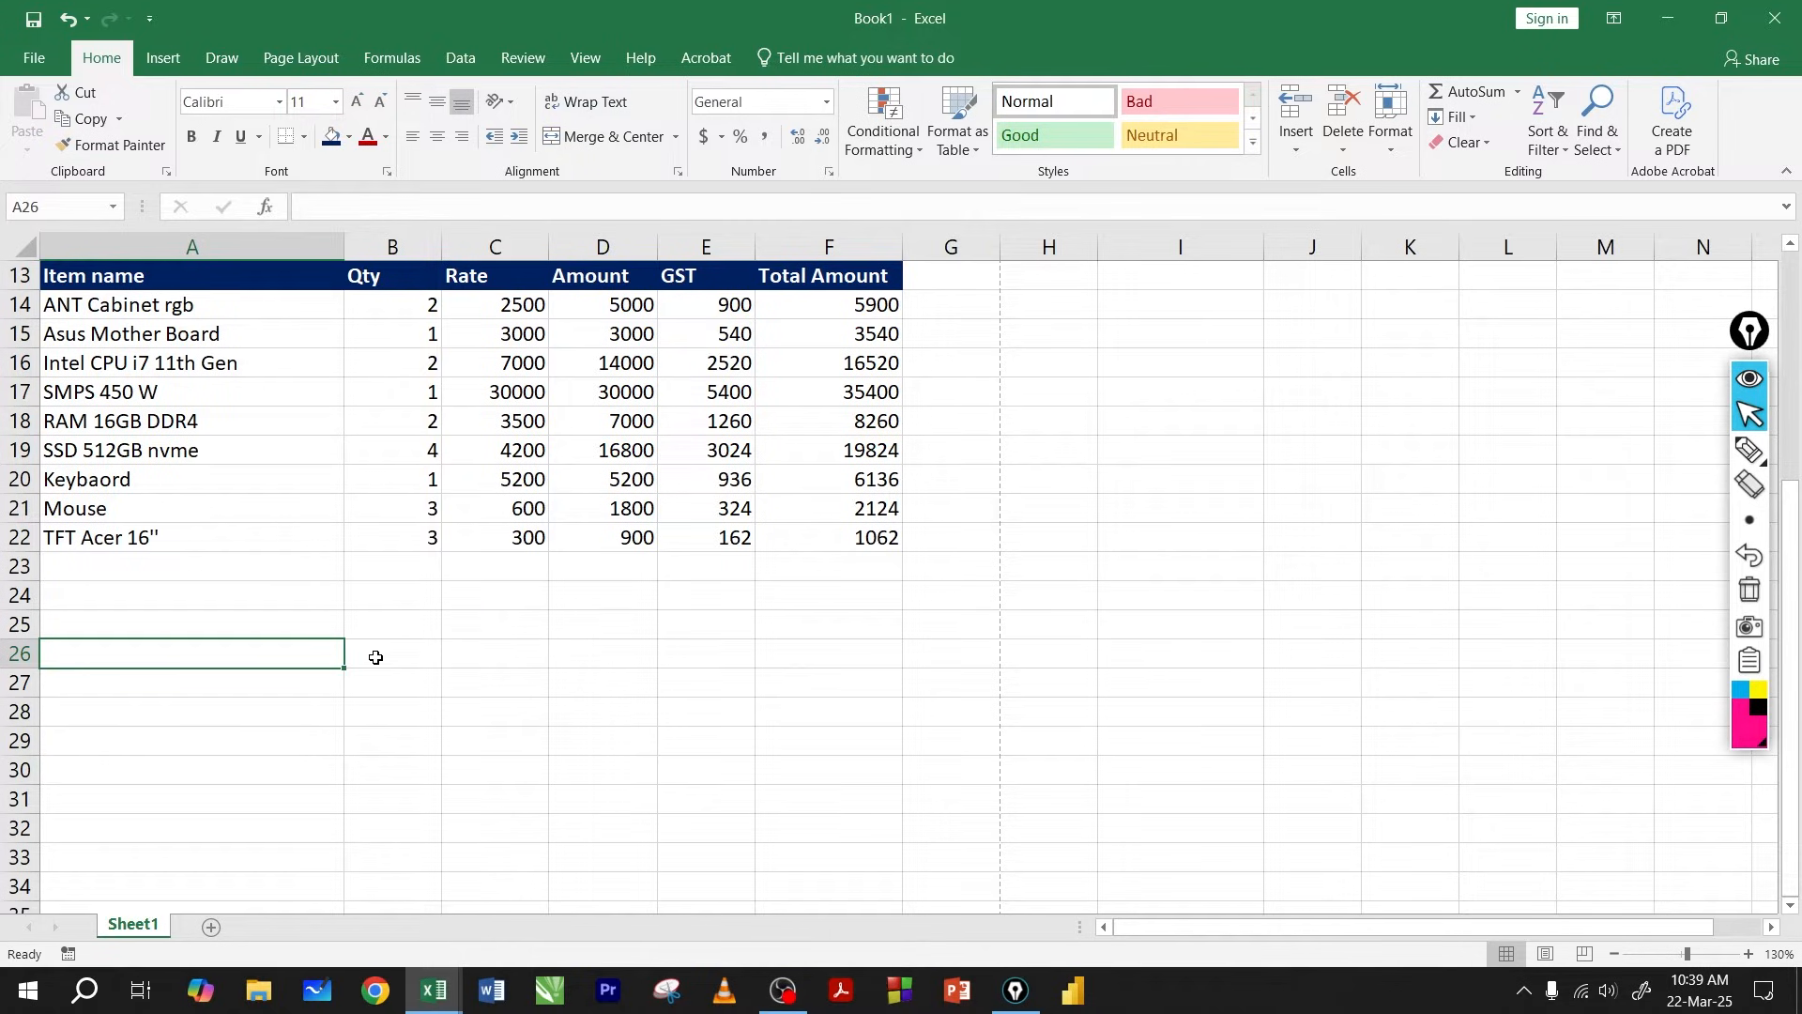
Enter the 'Sub Total' label in A26 and right-align it.
text(Sub T)
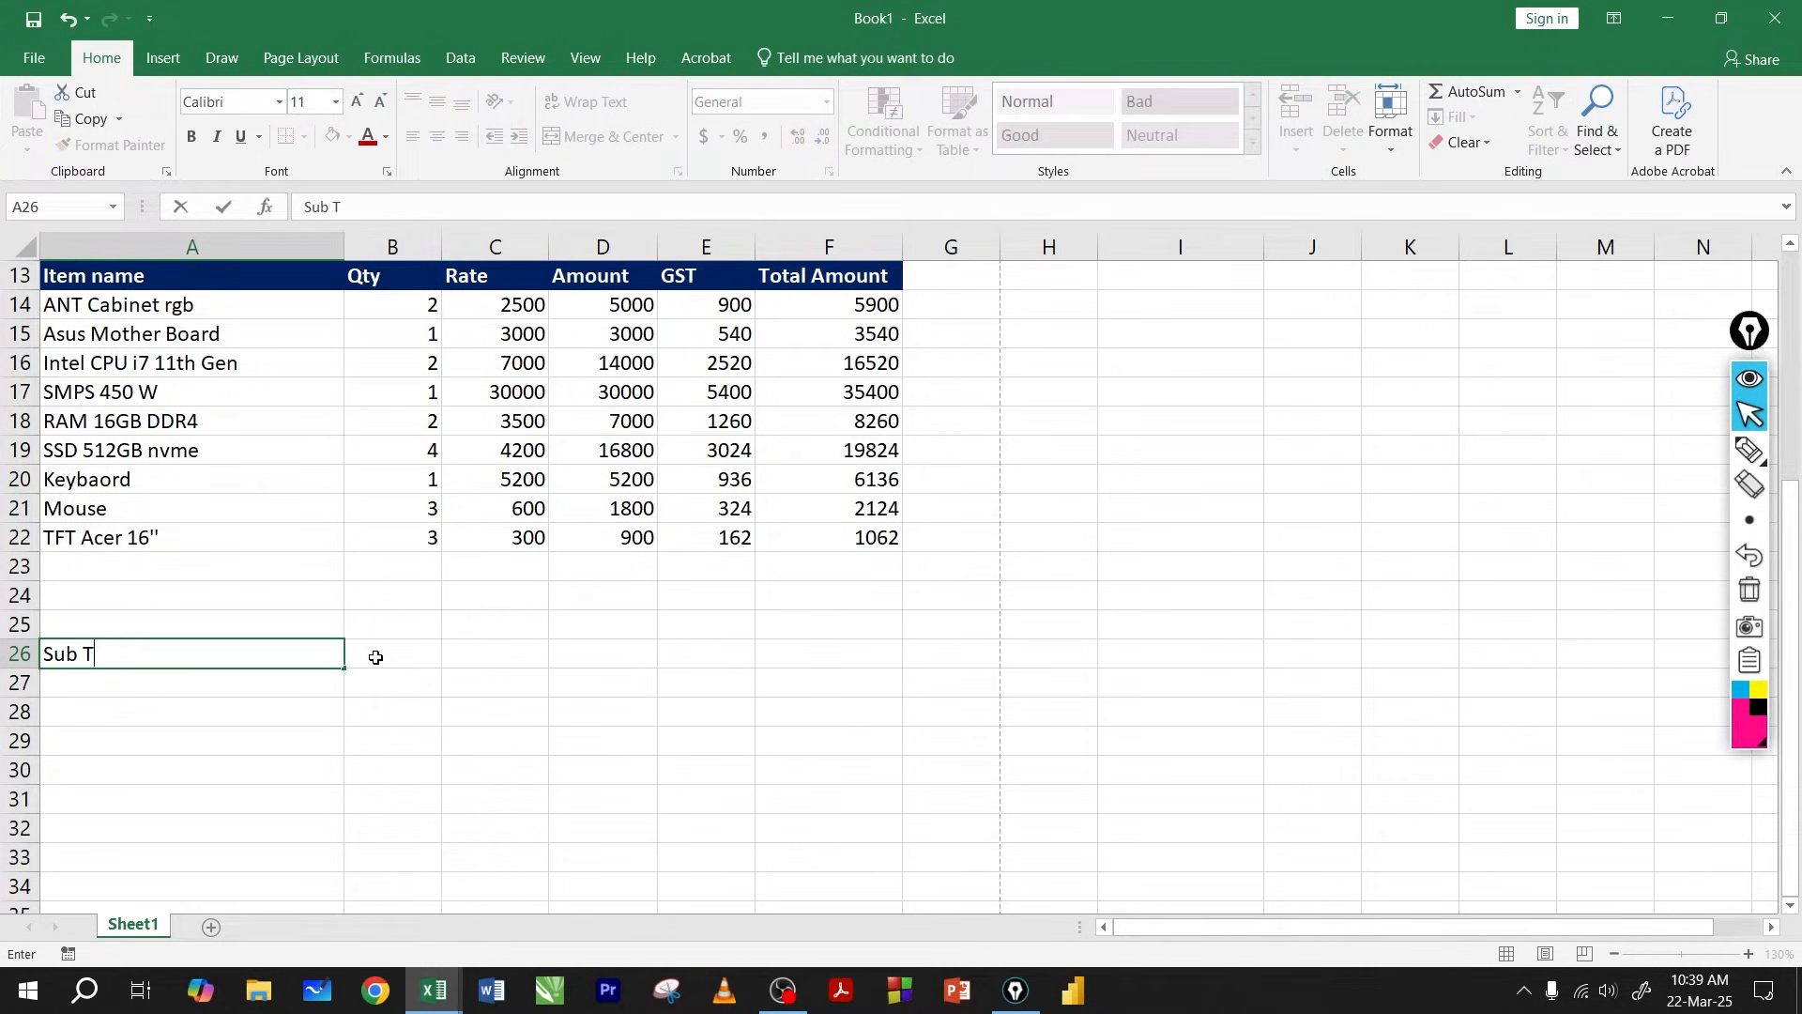
text(otal)
key(Return)
click(217, 659)
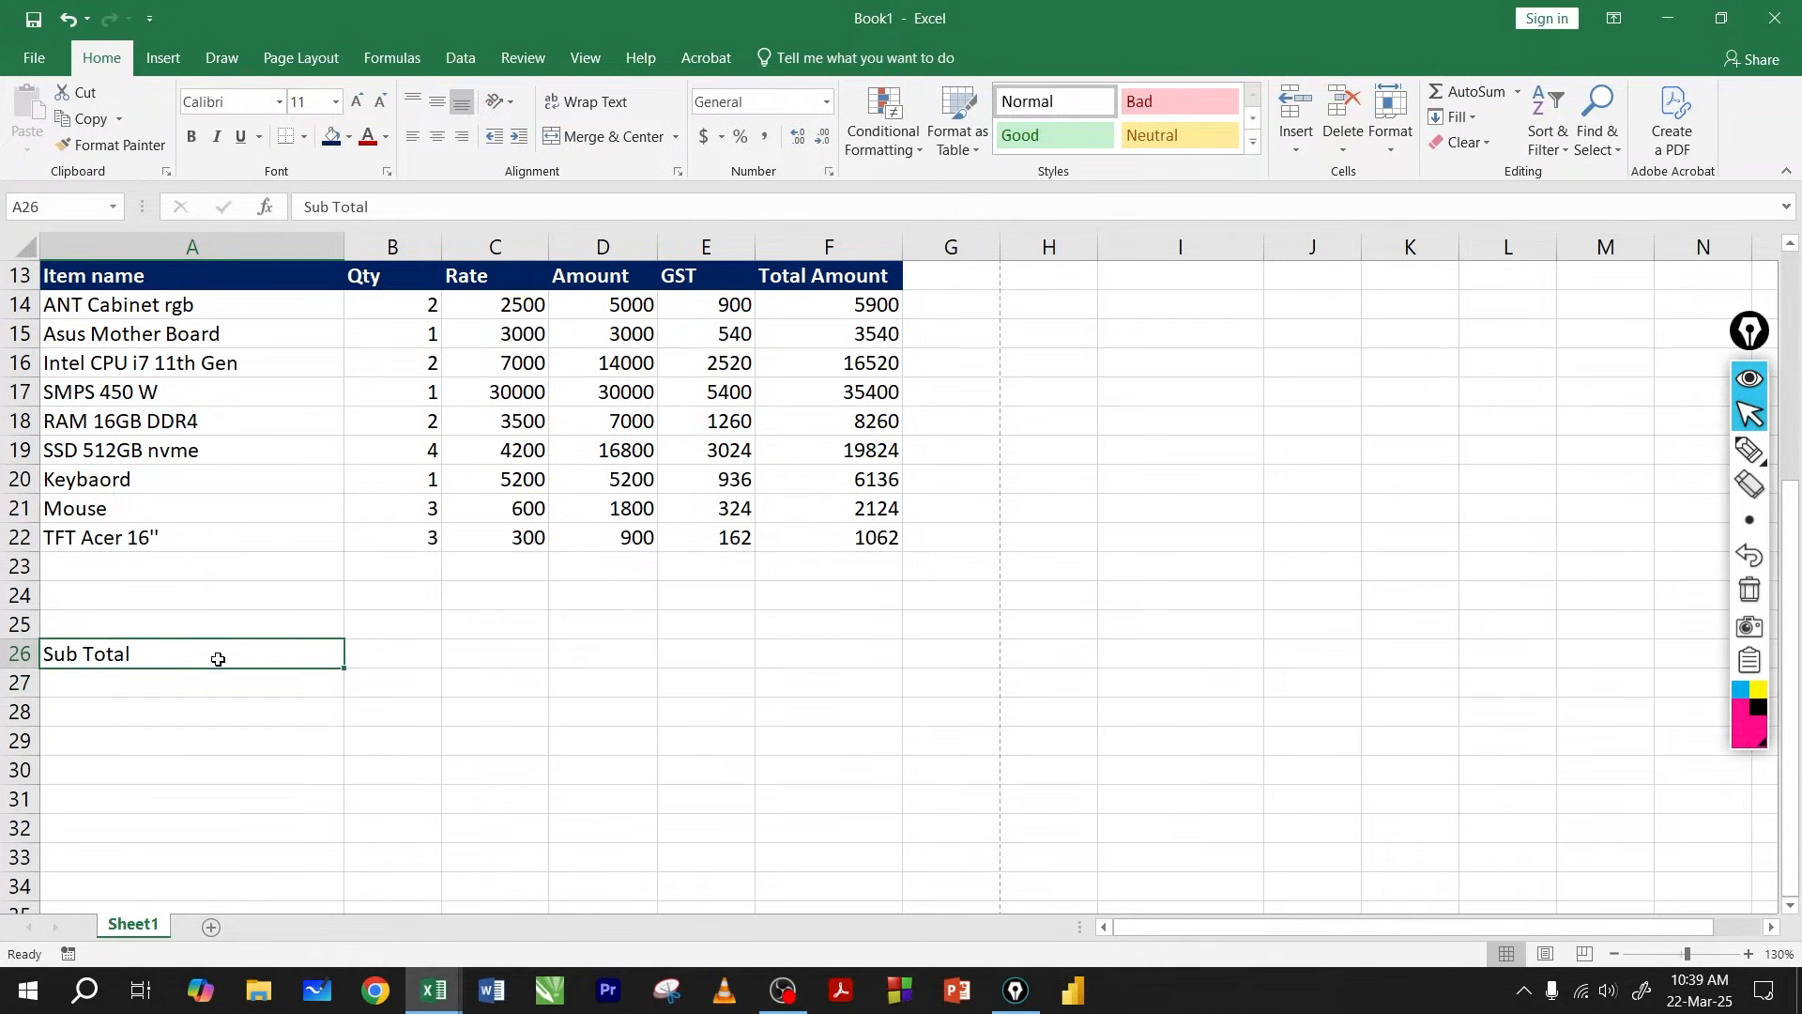
click(460, 144)
Add right-aligned 'SGST 9%', 'CGST 9%' and 'Total Amount' labels in A27:A29.
click(296, 676)
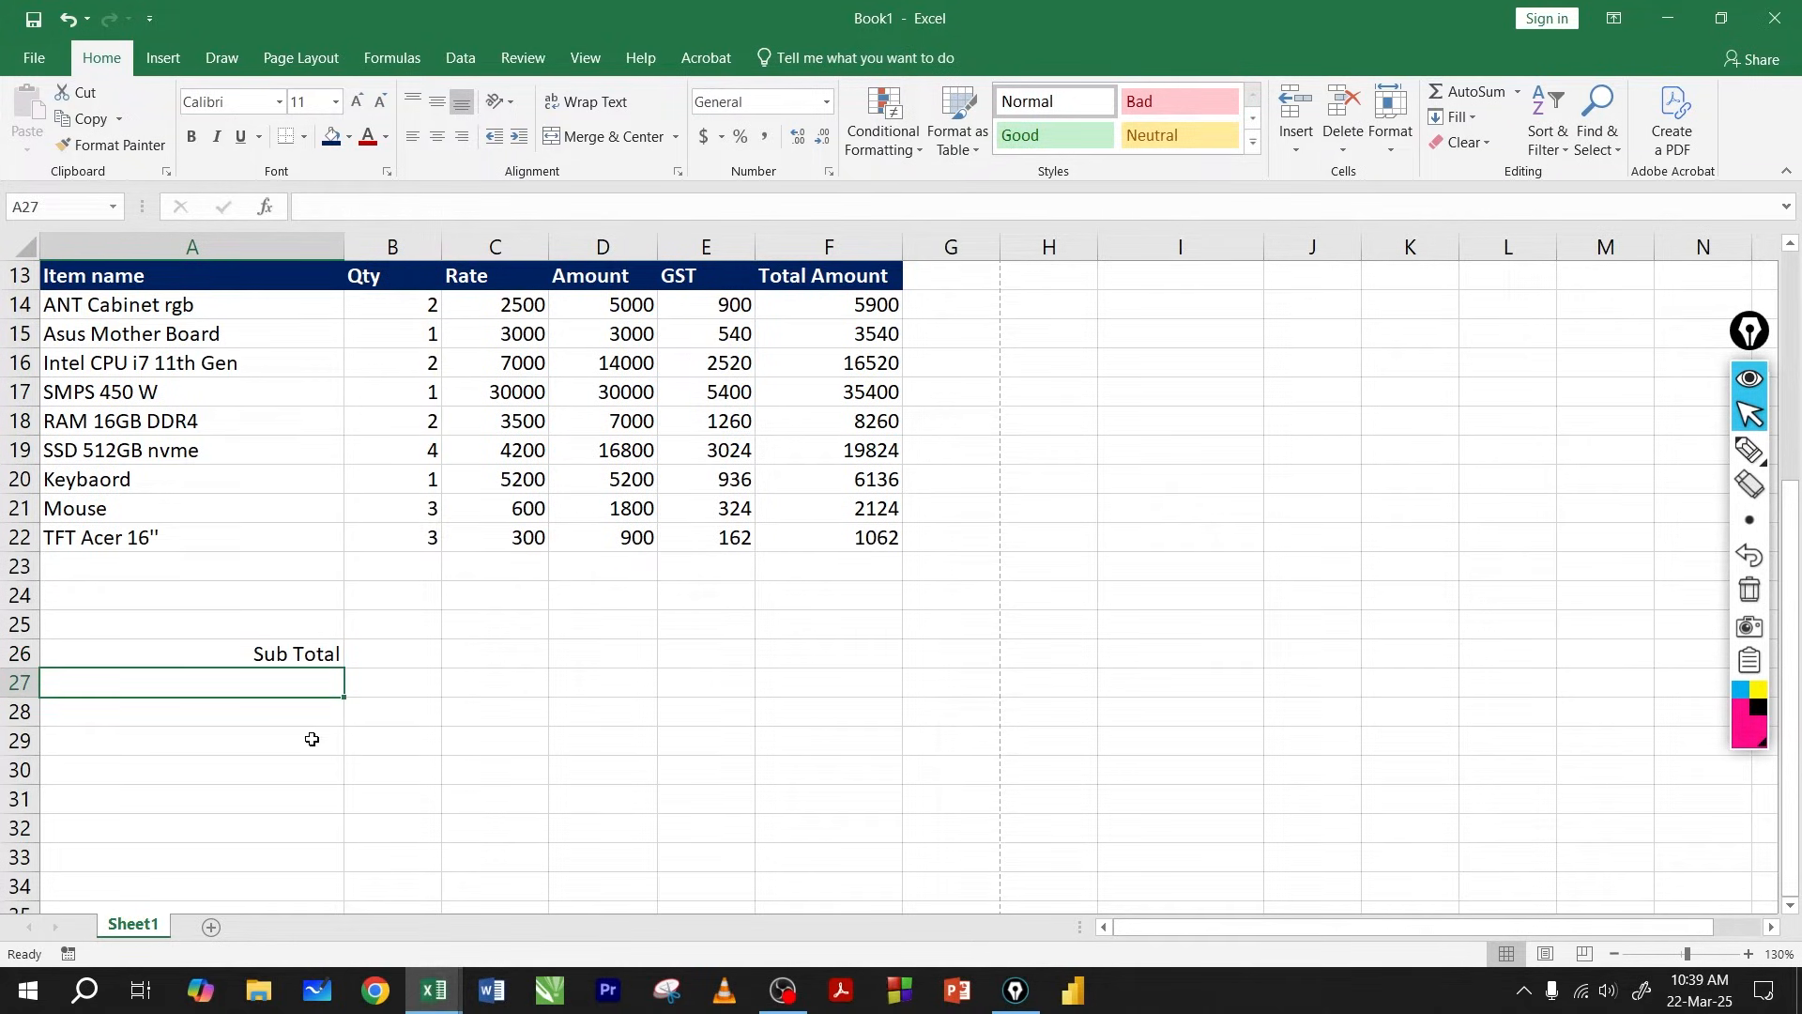
text(G)
key(BackSpace)
key(BackSpace)
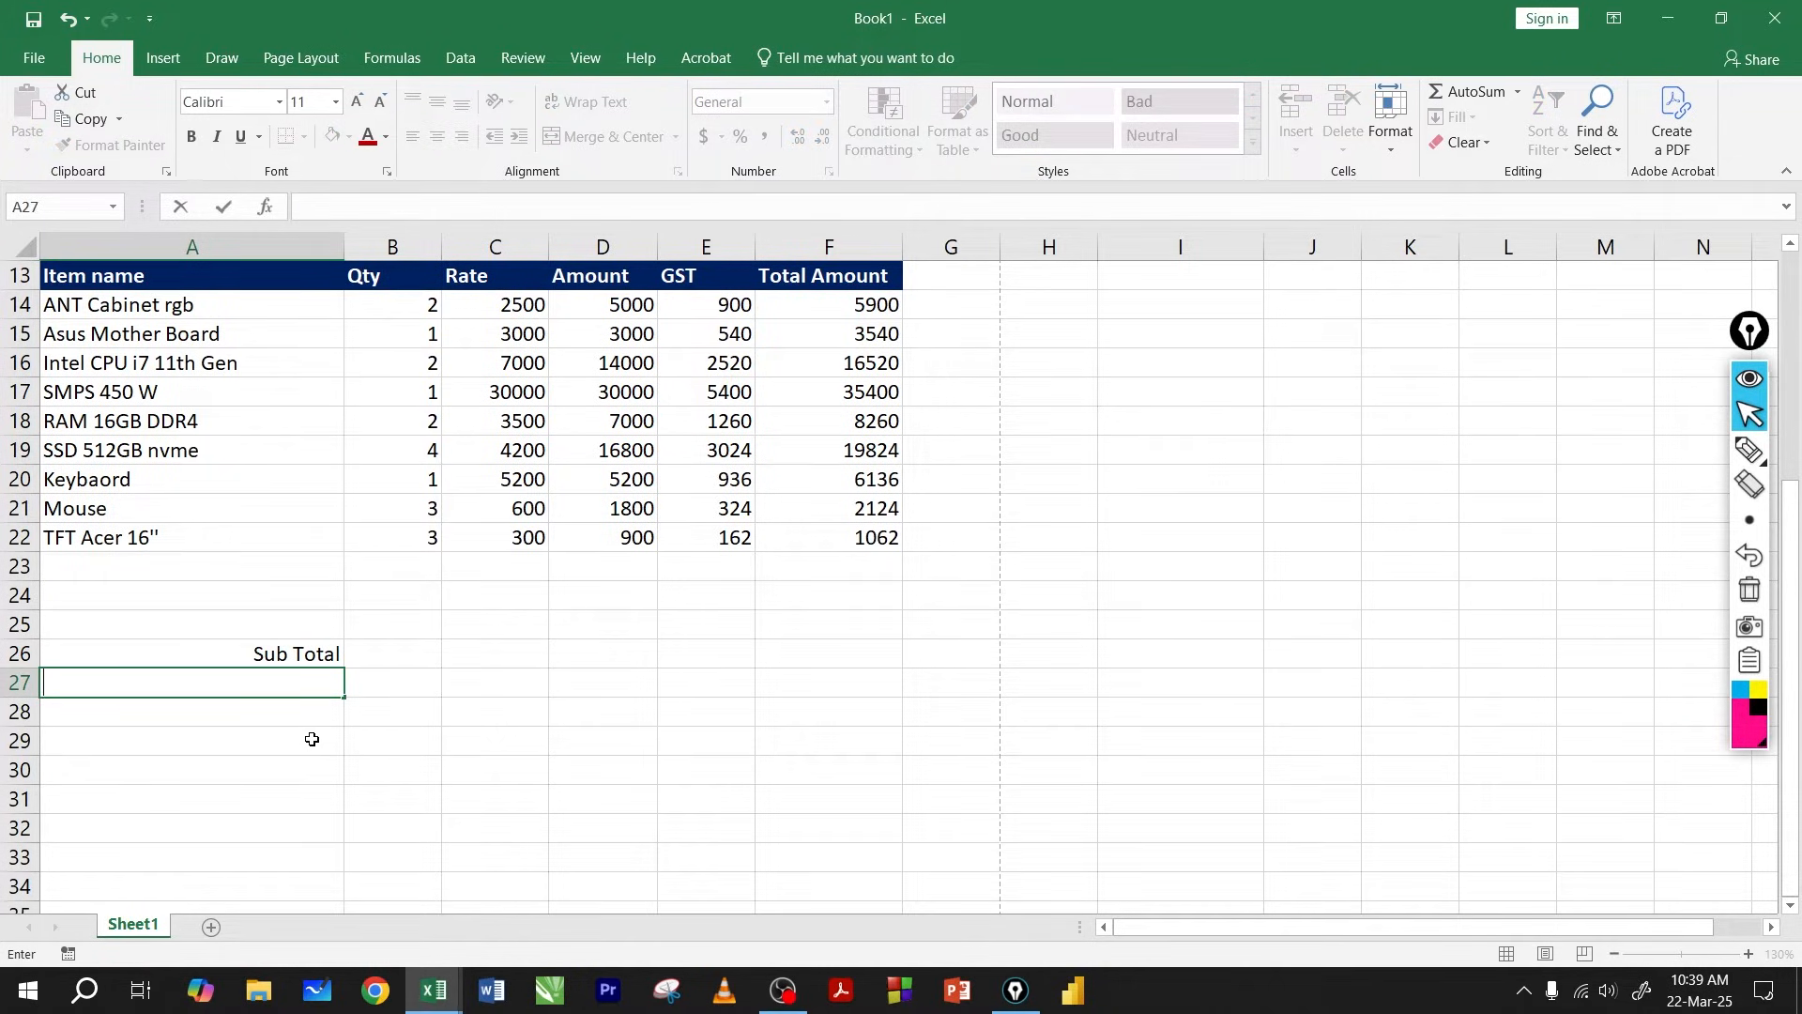
text(SGST 9%)
key(Return)
text(CG)
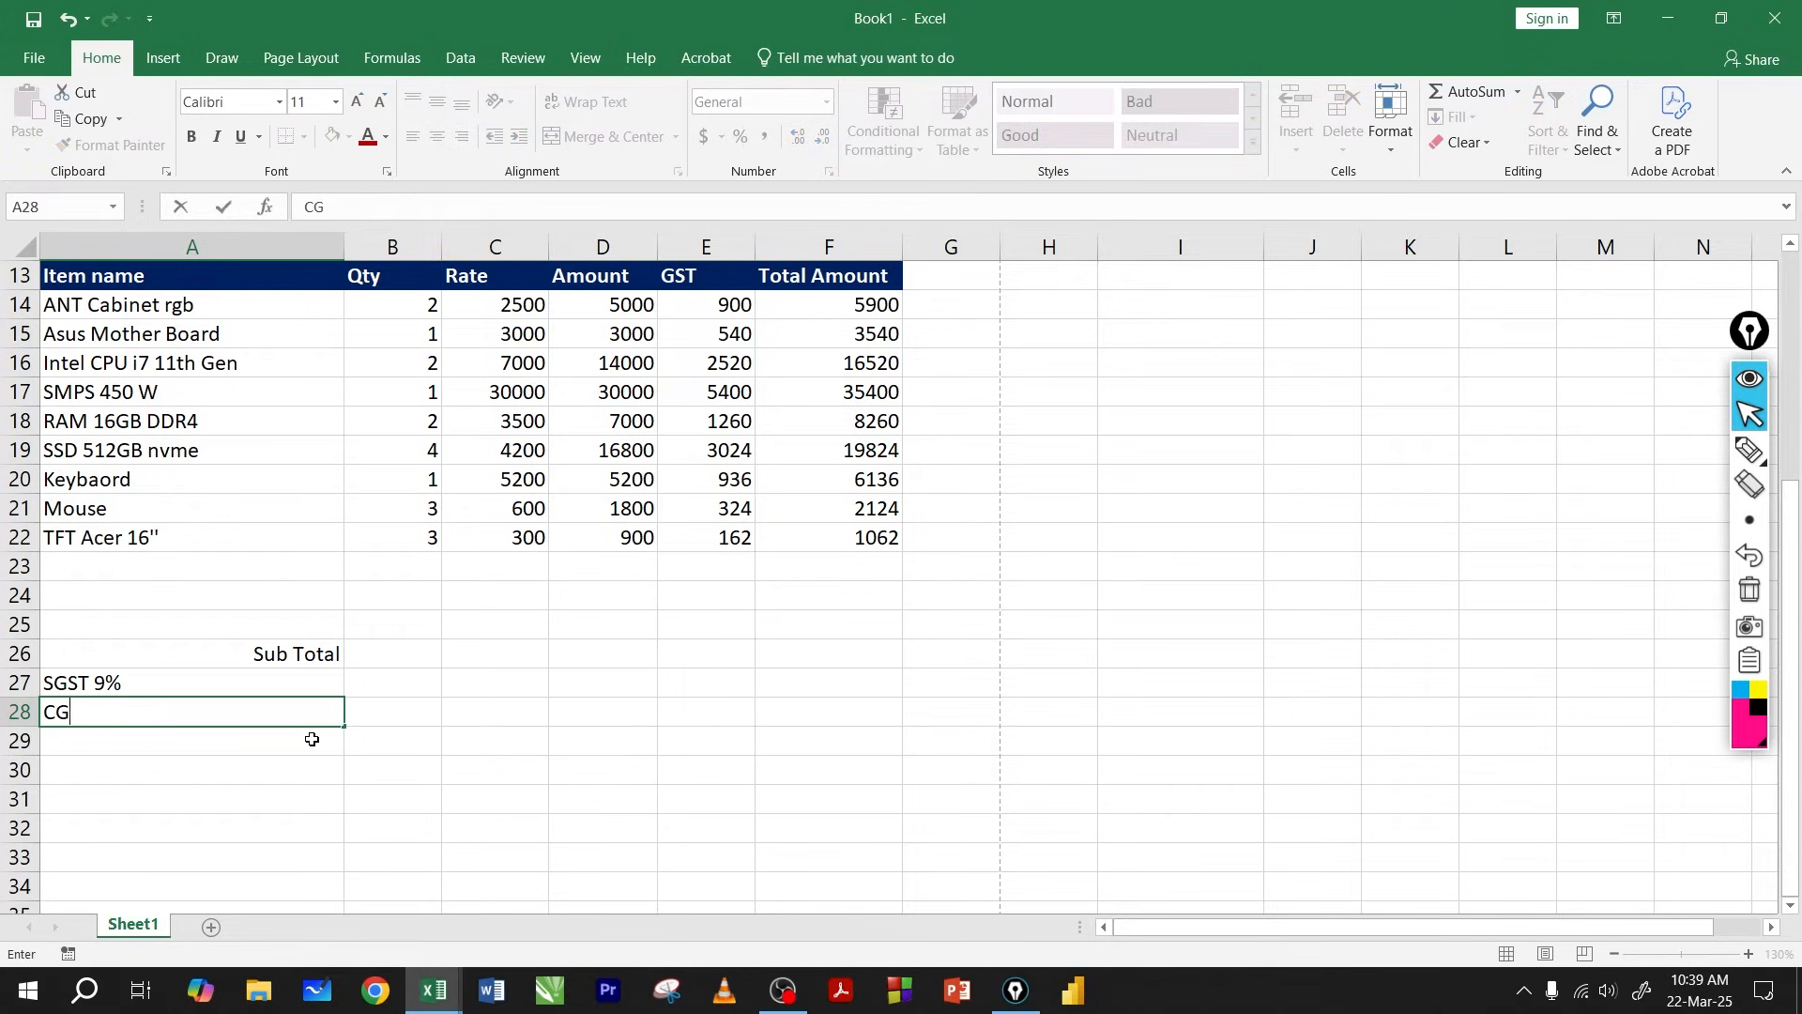
text(ST 9%)
key(Return)
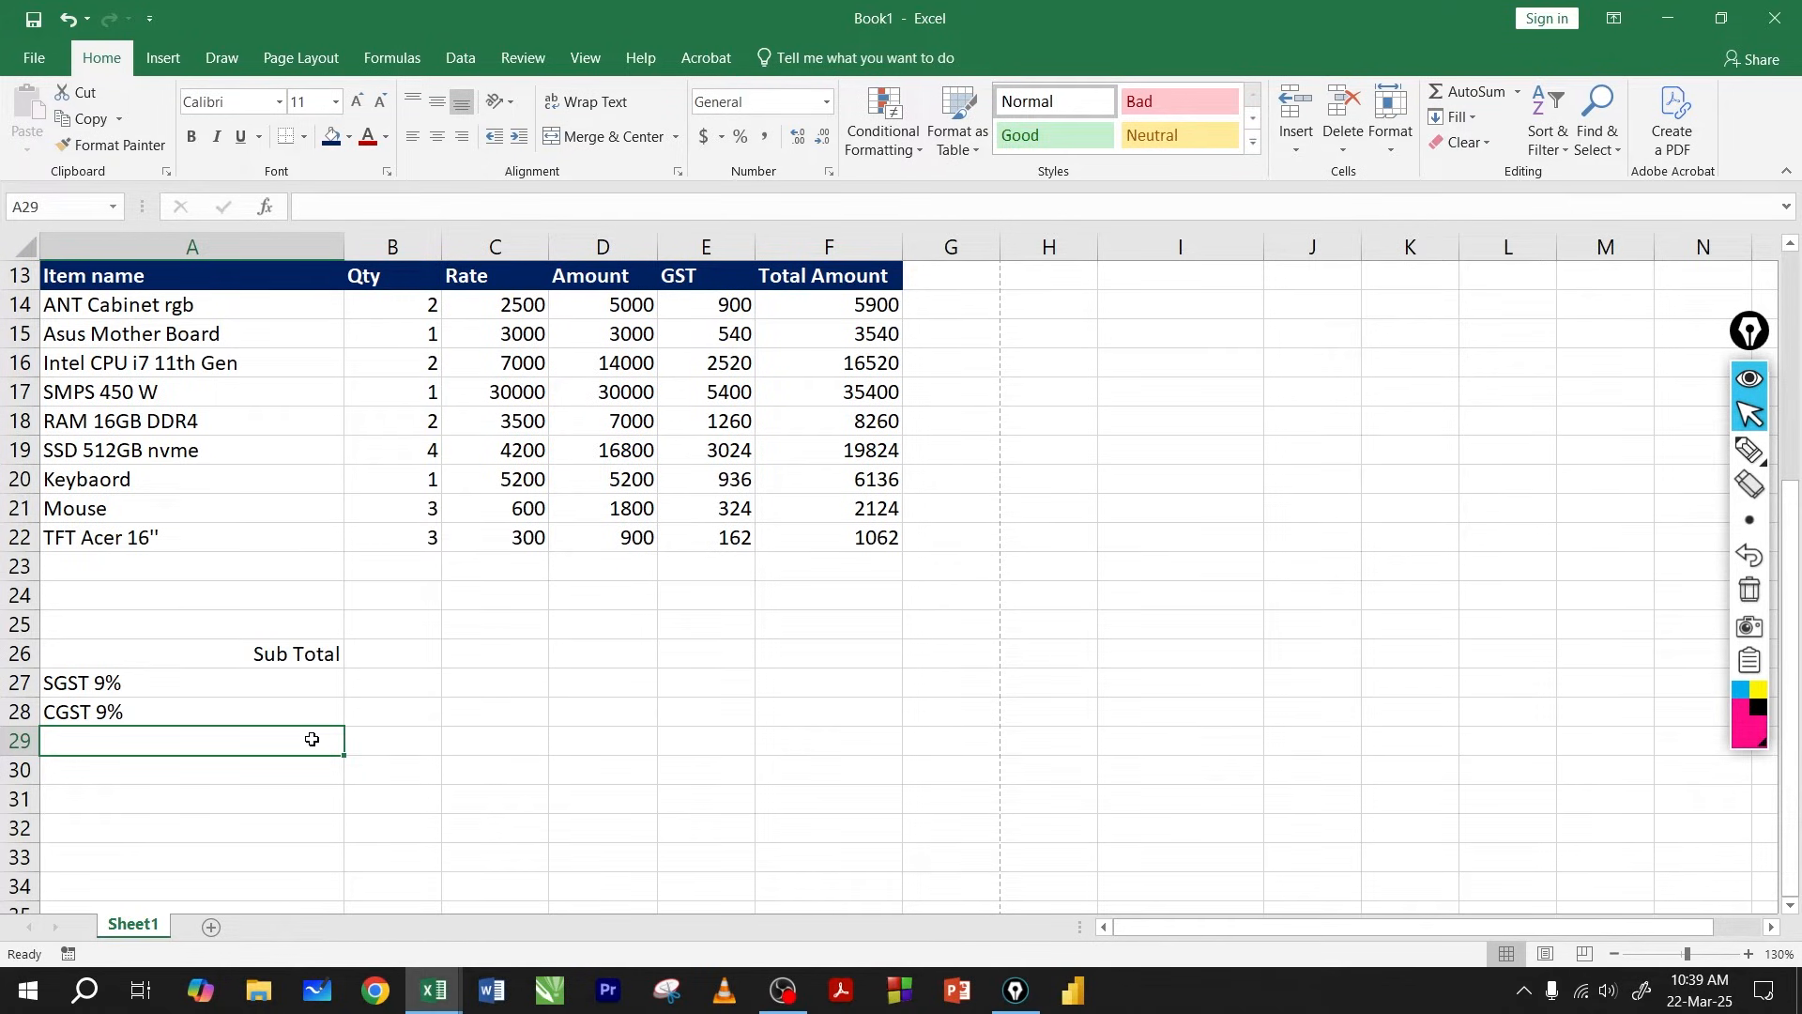
text(Total )
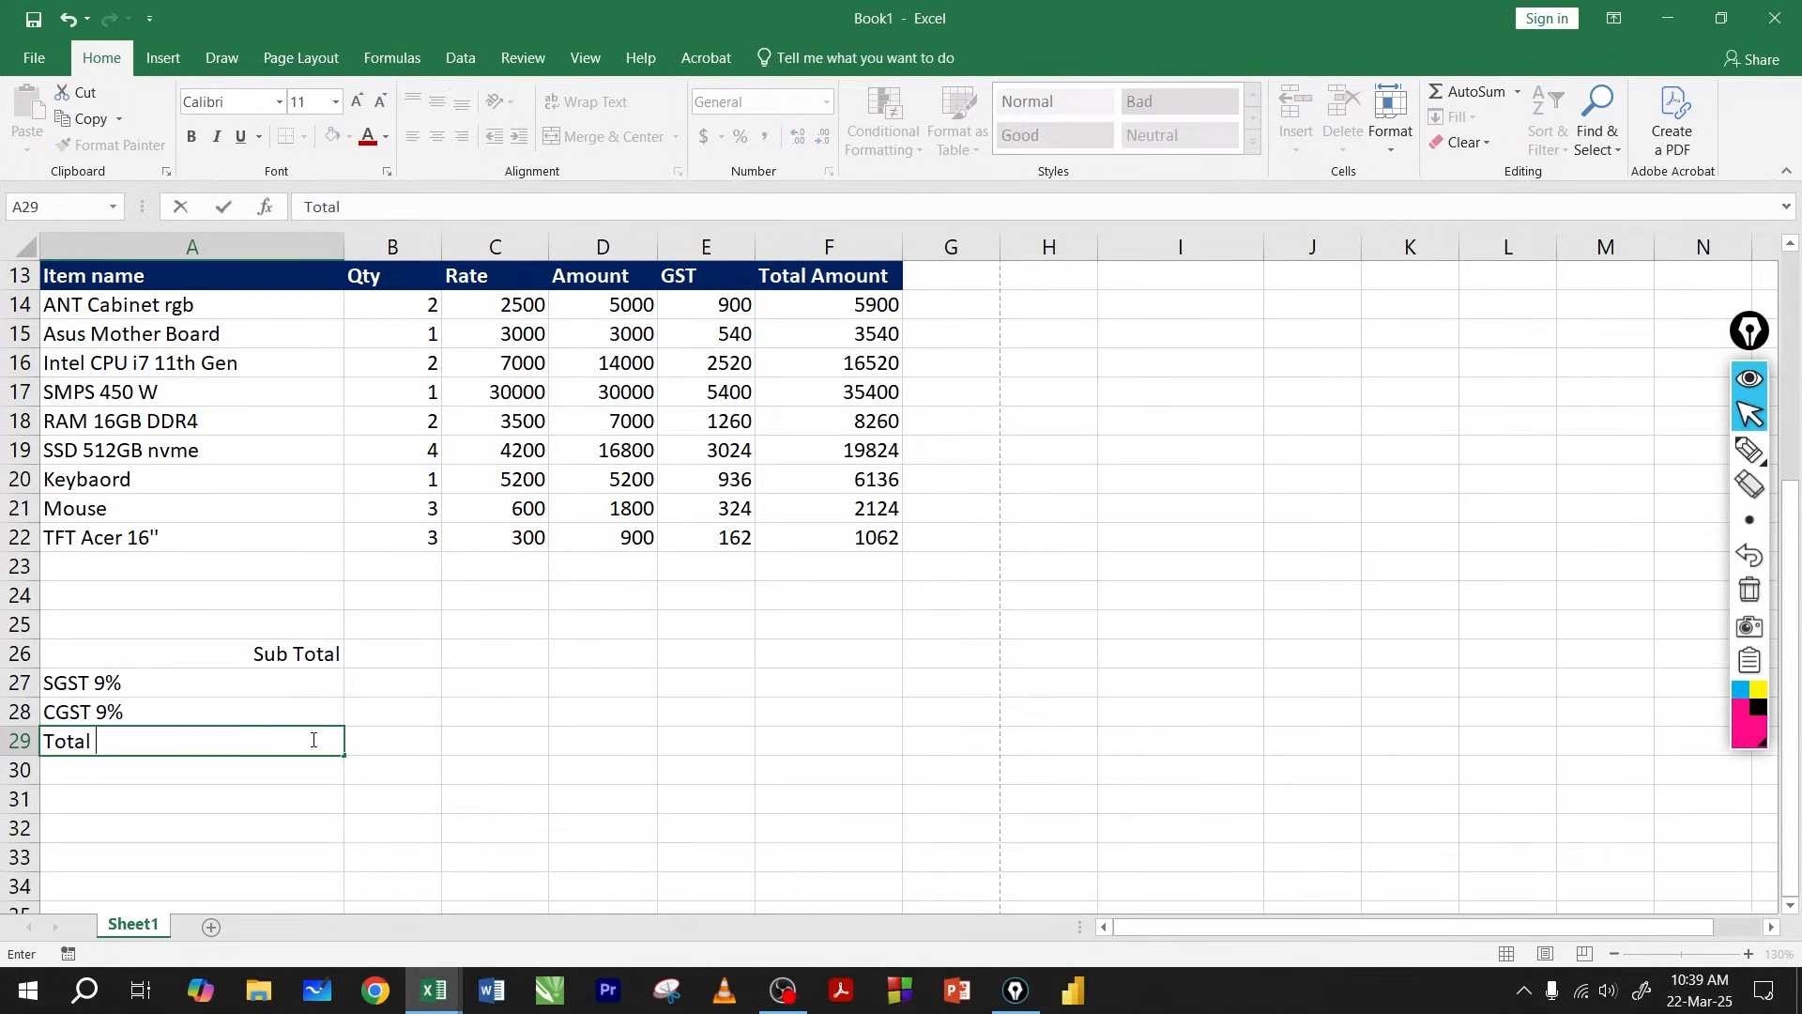
text(Amount)
key(Return)
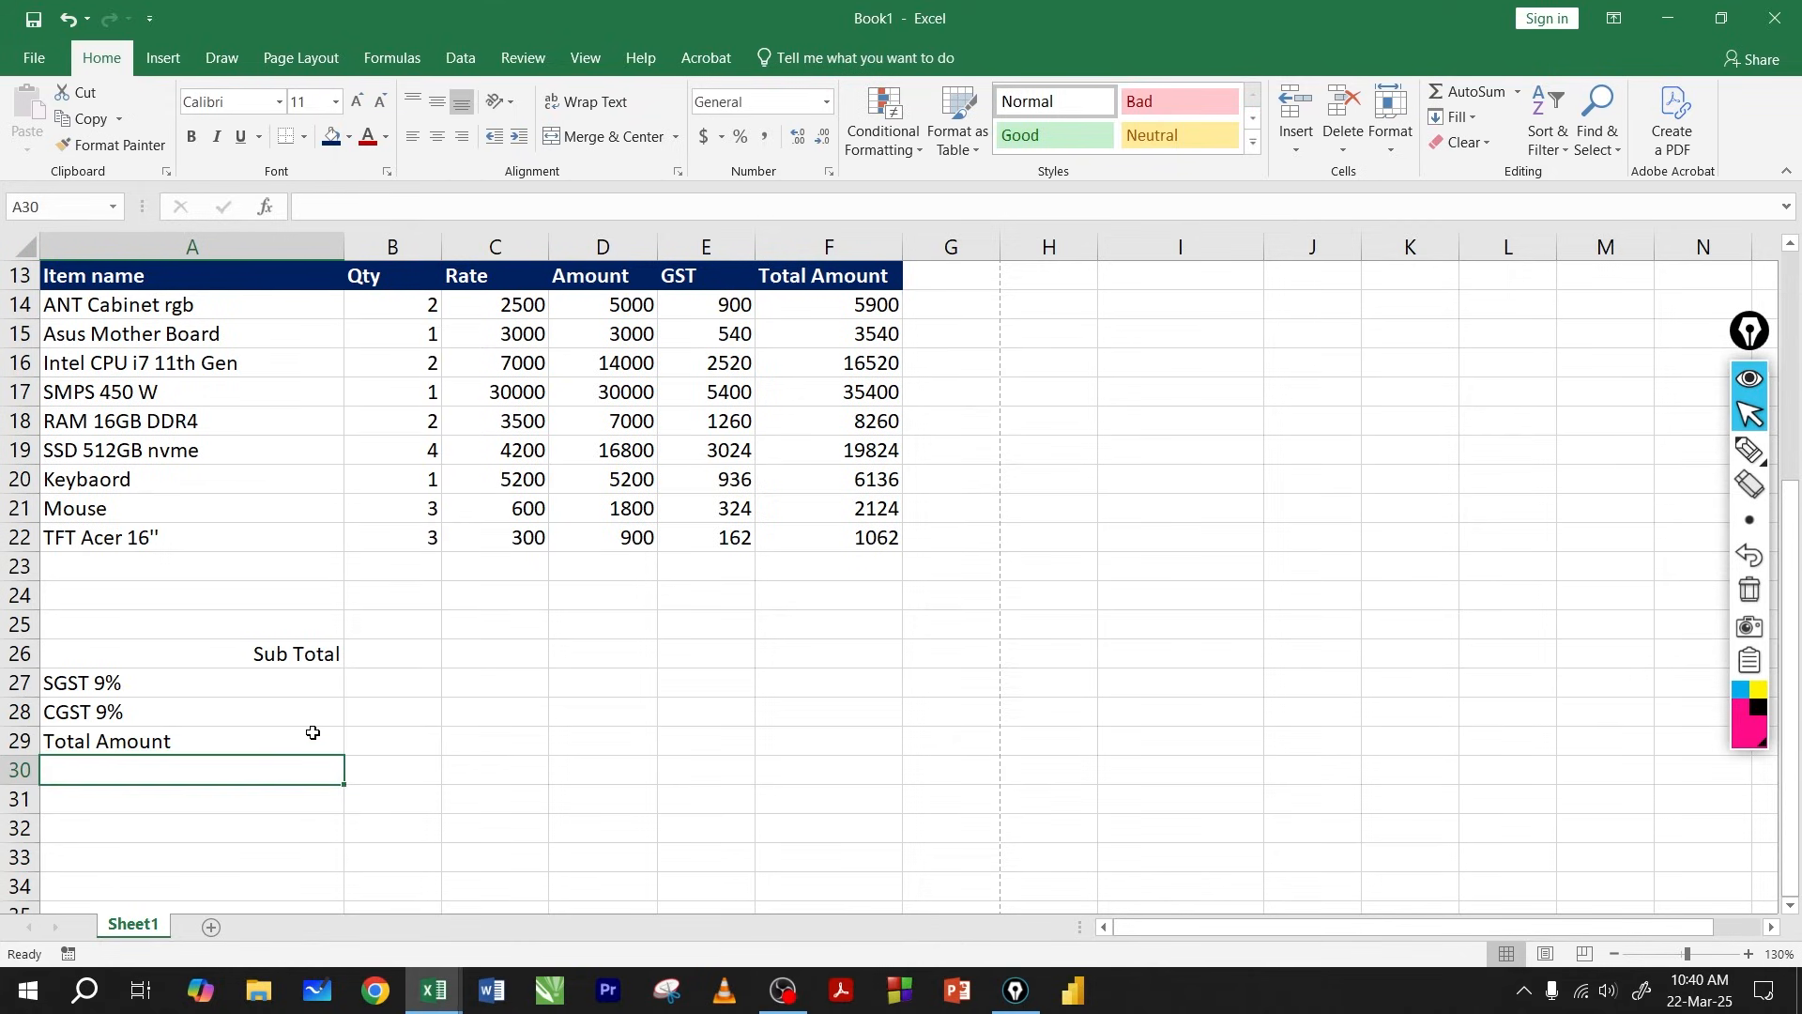
drag(262, 684, 258, 737)
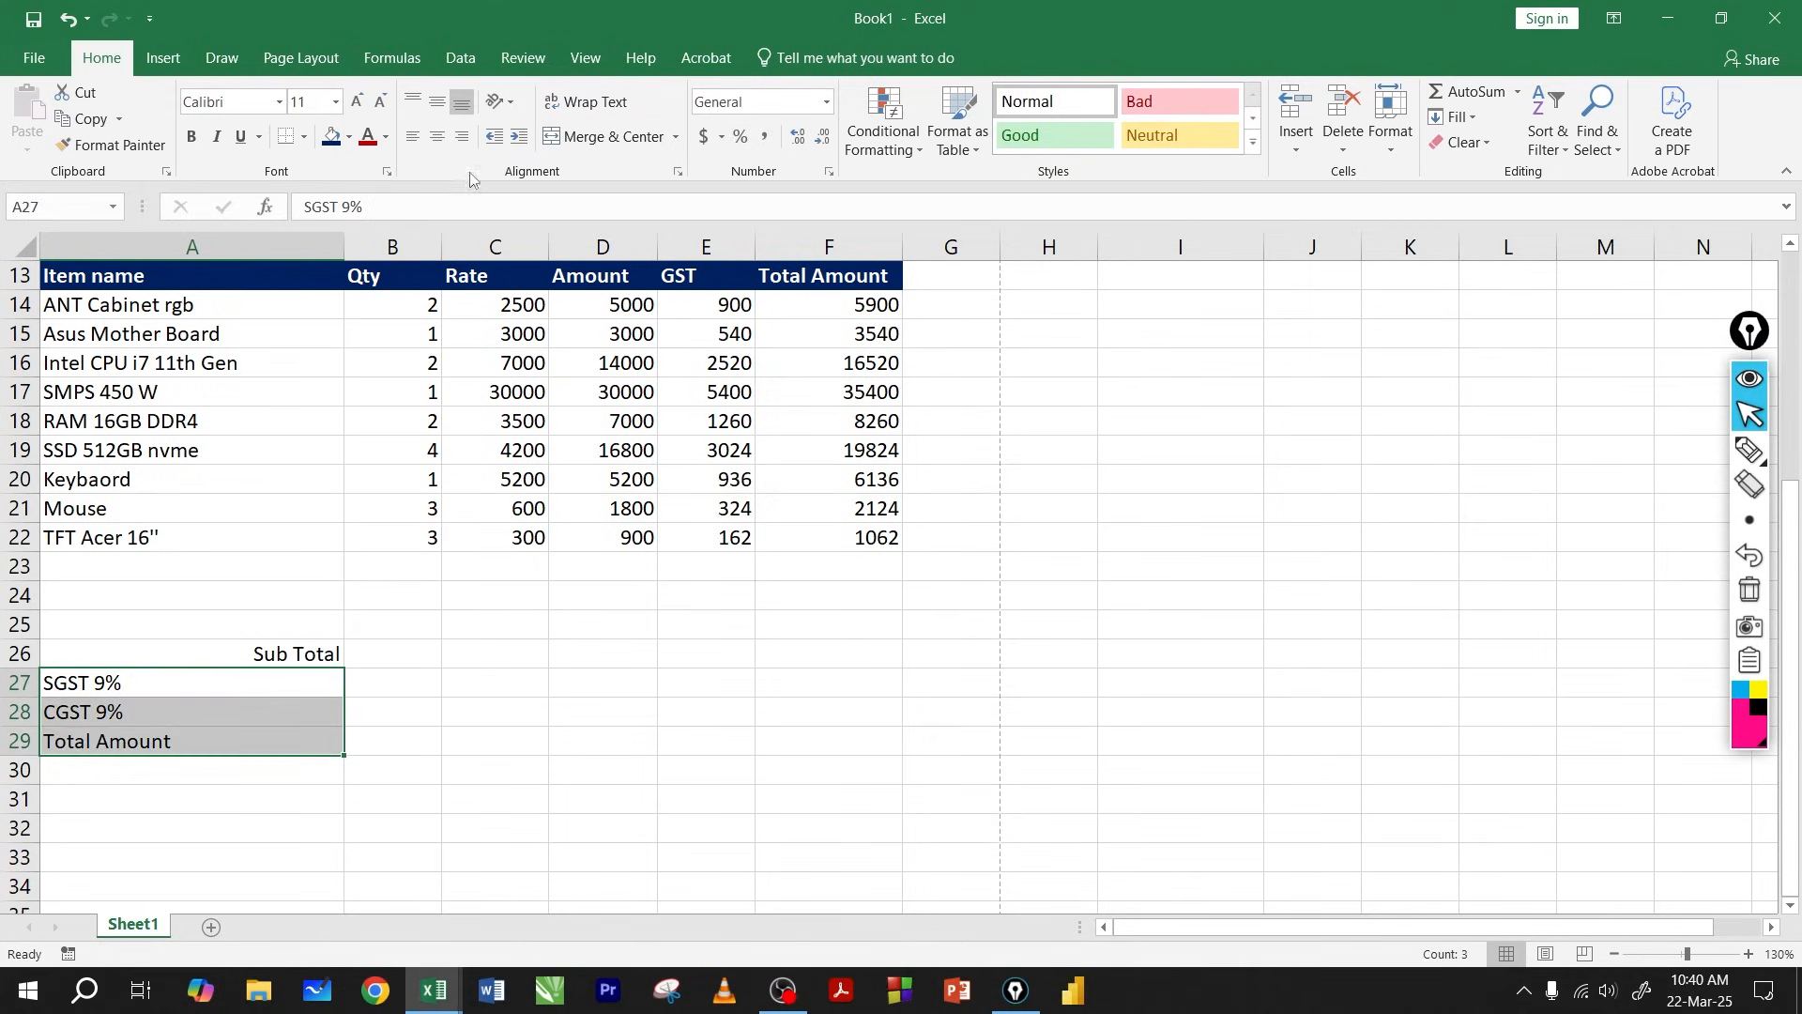
click(461, 136)
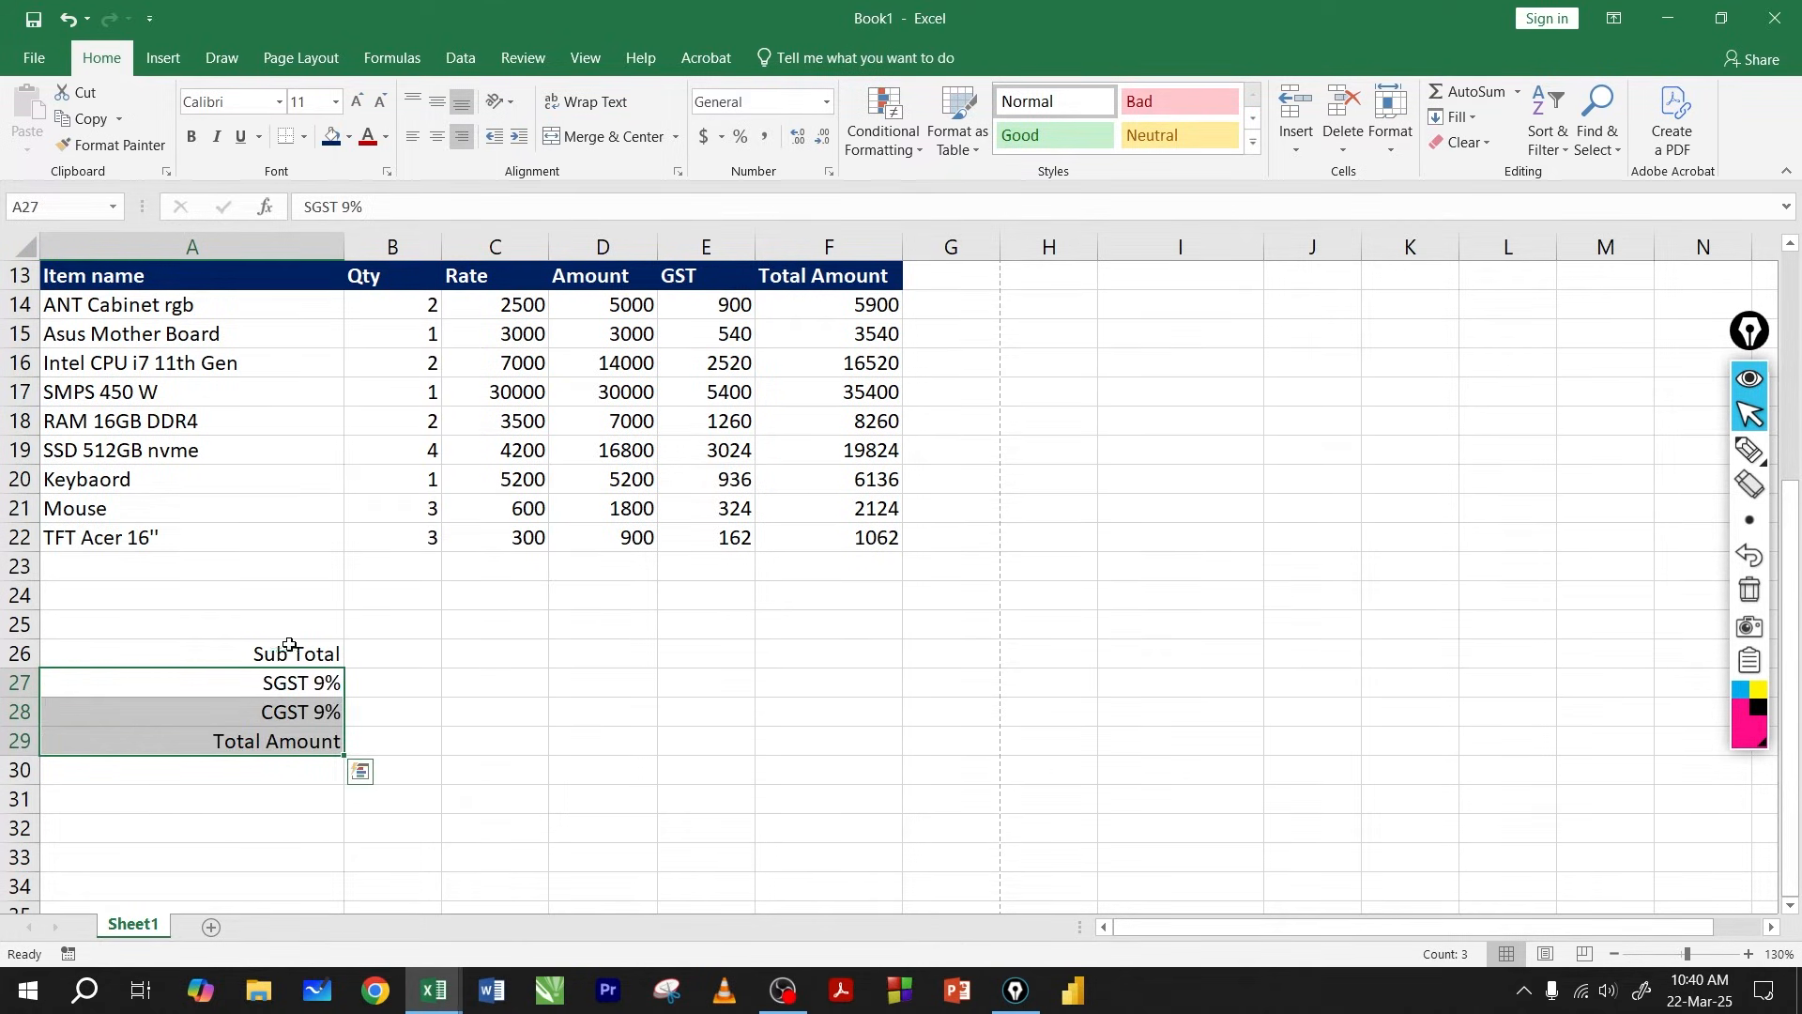
Select B26 beside Sub Total and highlight the Amount values D14:D22.
drag(289, 645, 282, 711)
click(333, 741)
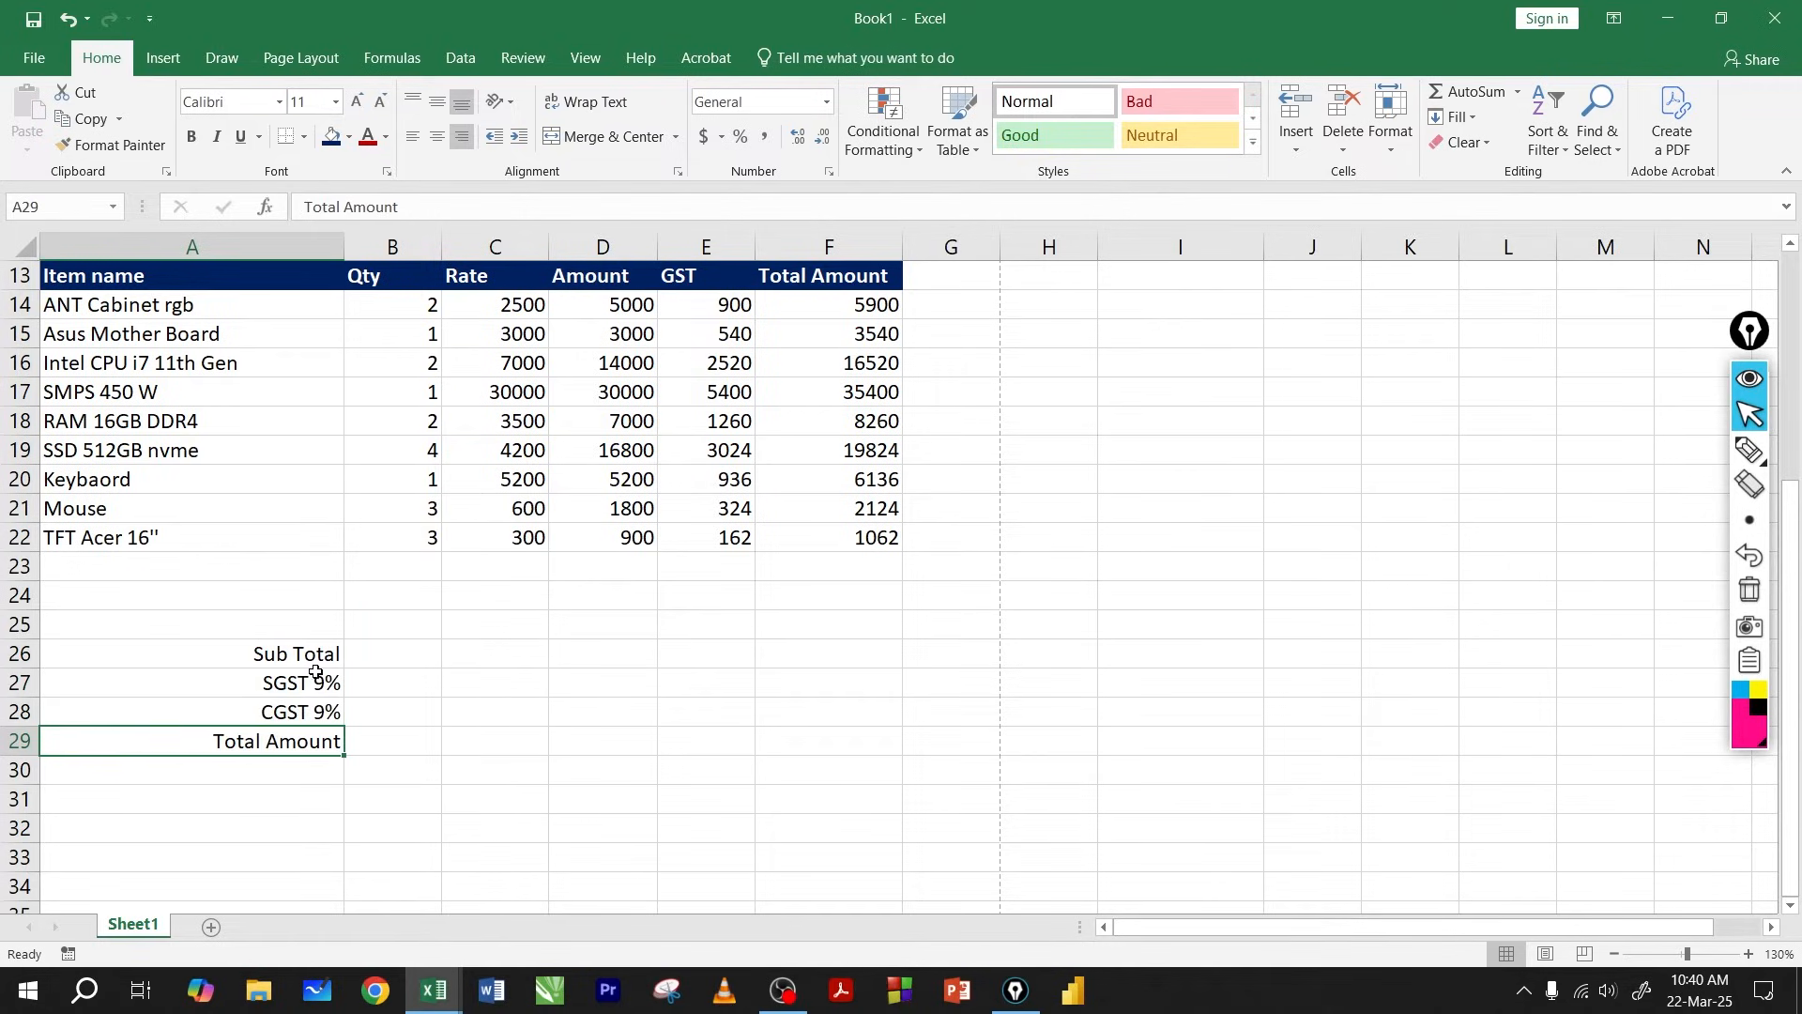
click(315, 654)
click(419, 654)
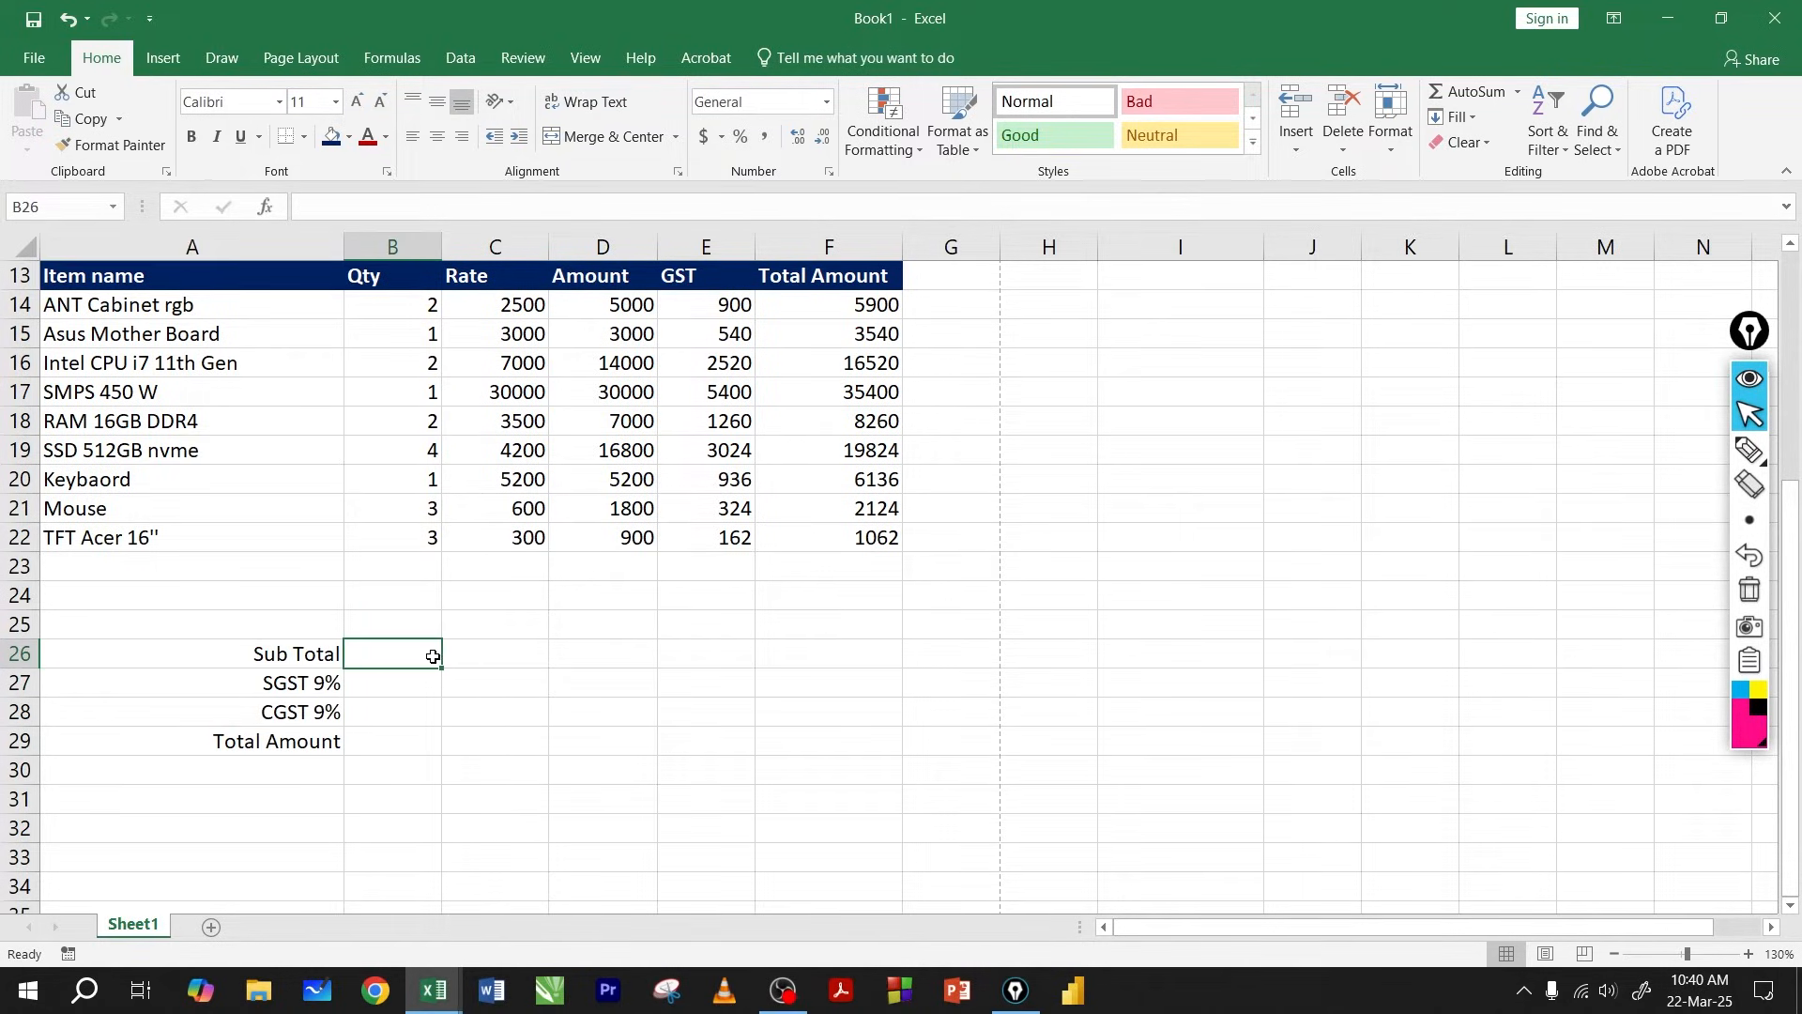
click(303, 654)
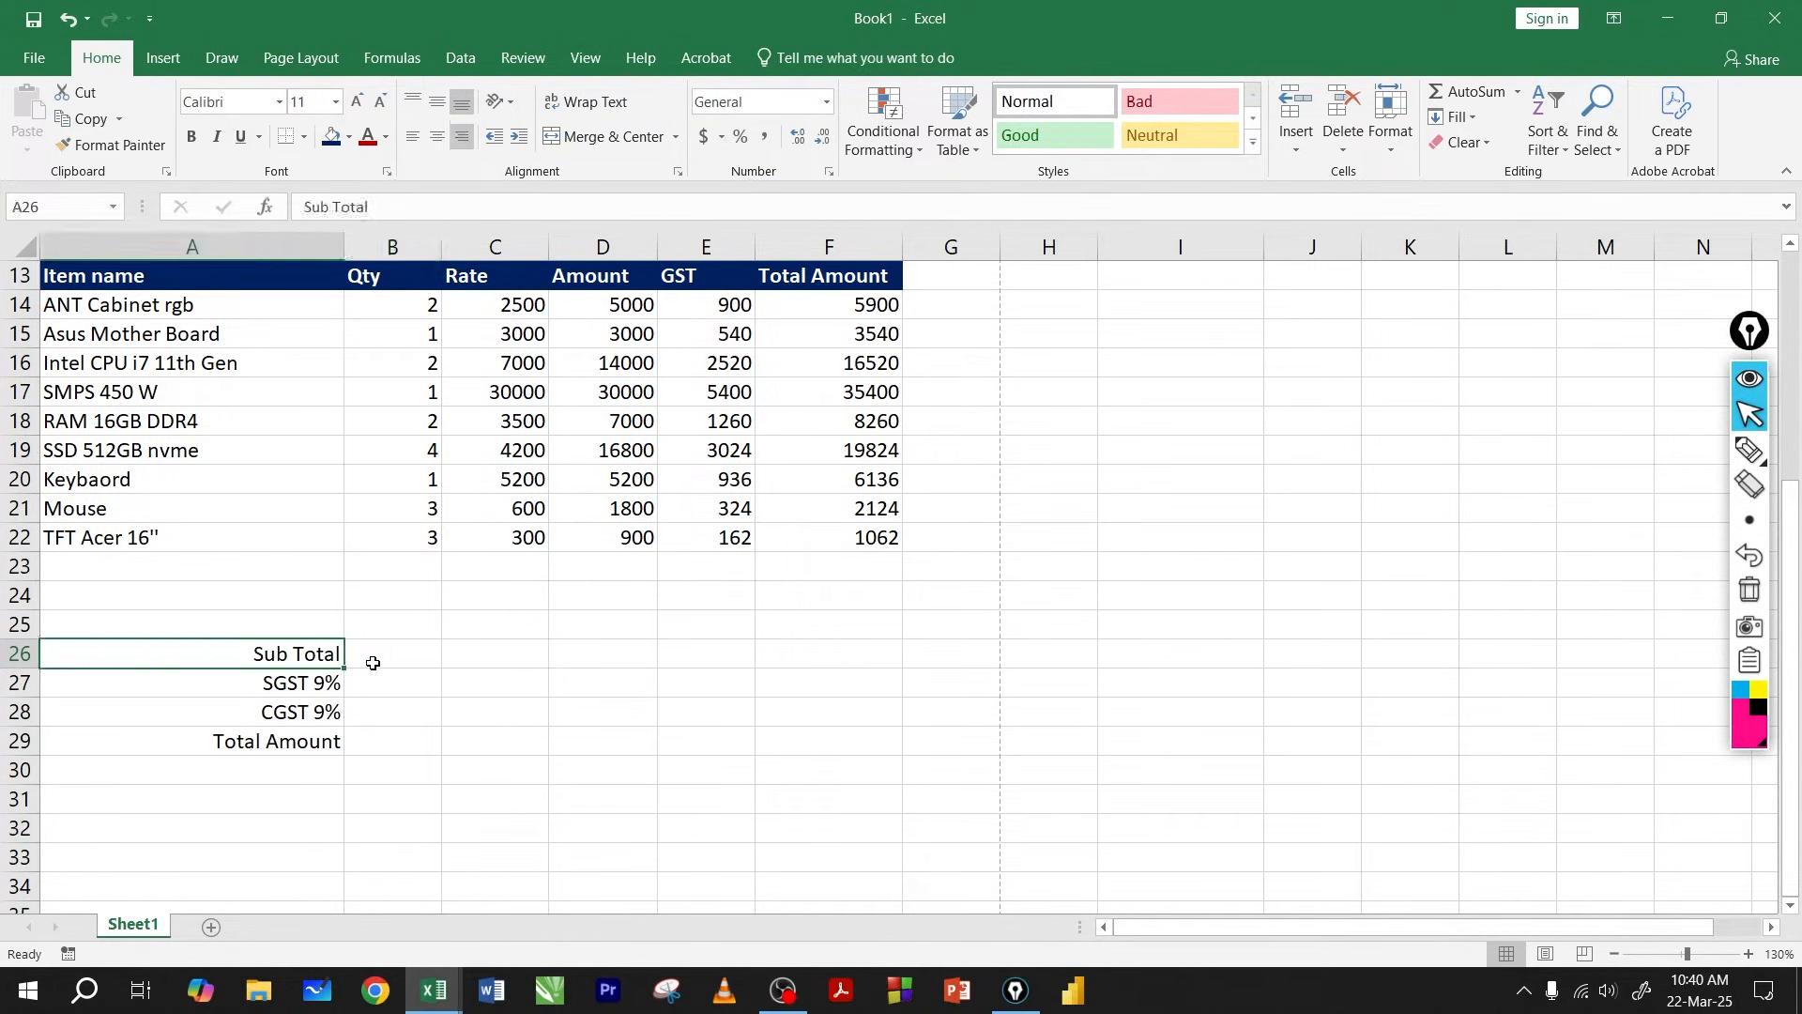
click(371, 657)
drag(611, 317, 604, 535)
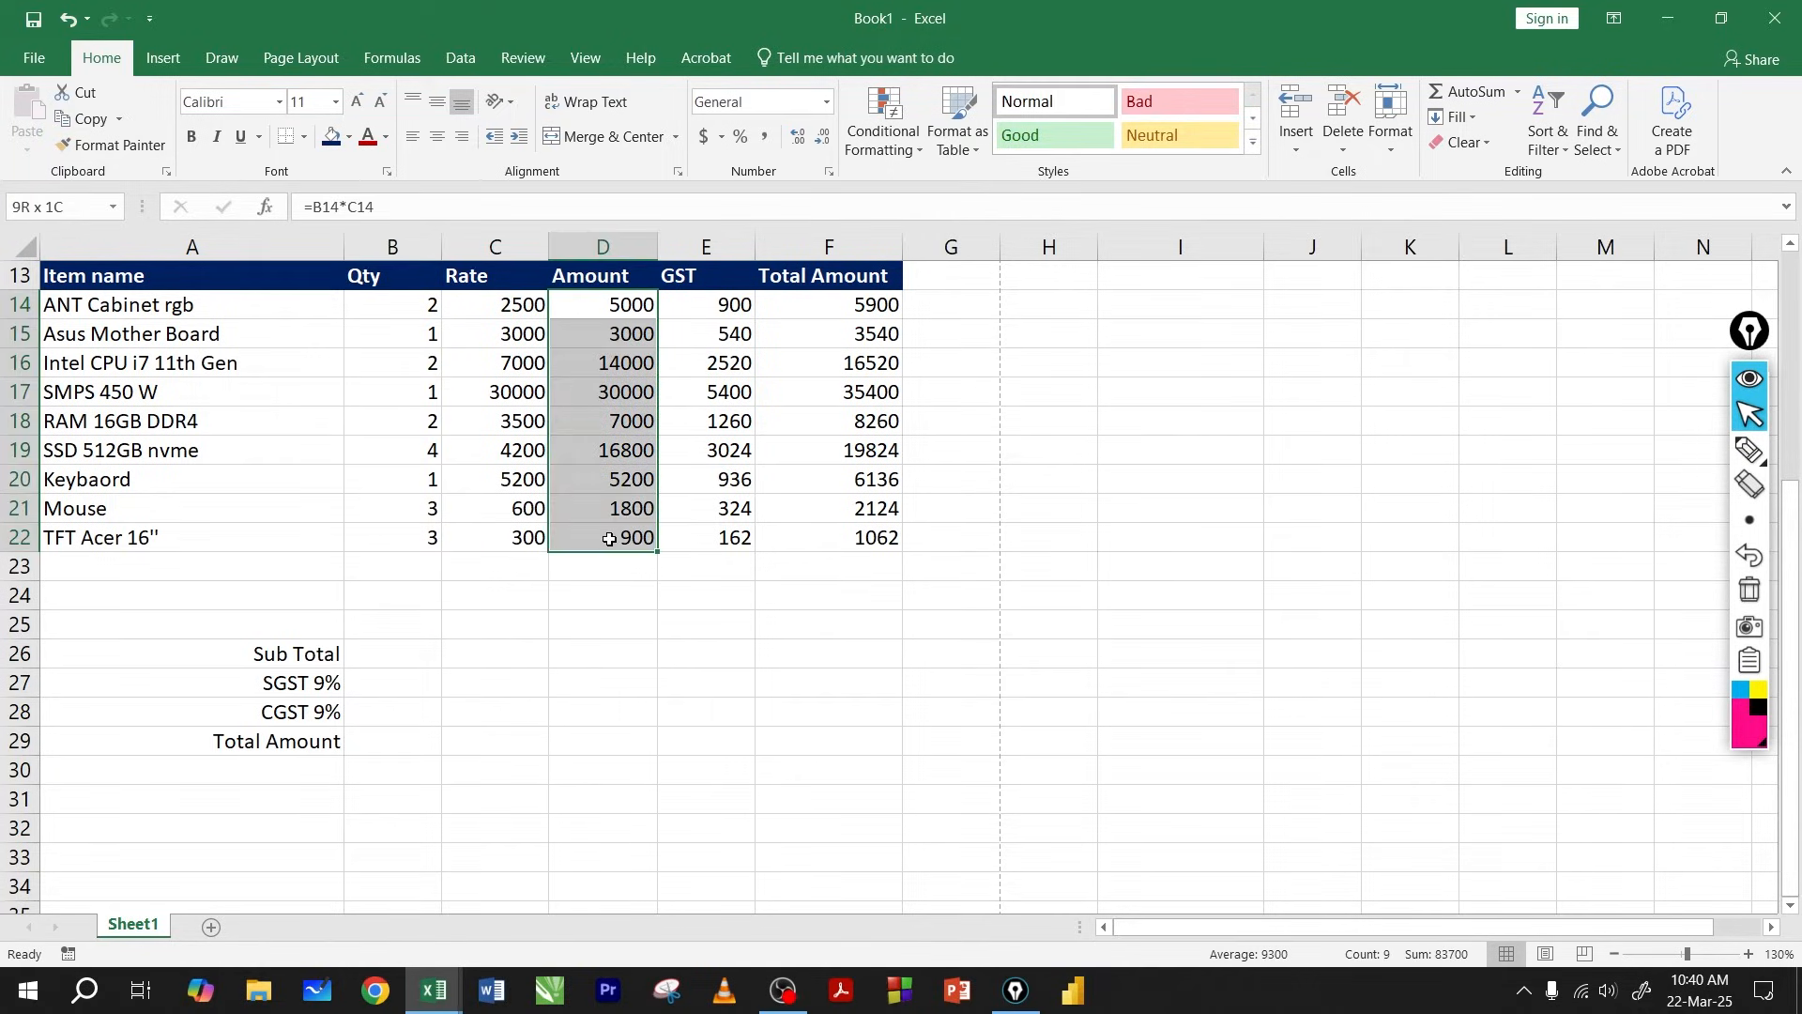
key(shift+Up)
key(shift+Up)
key(shift+Up)
key(shift+Up)
drag(614, 304, 605, 539)
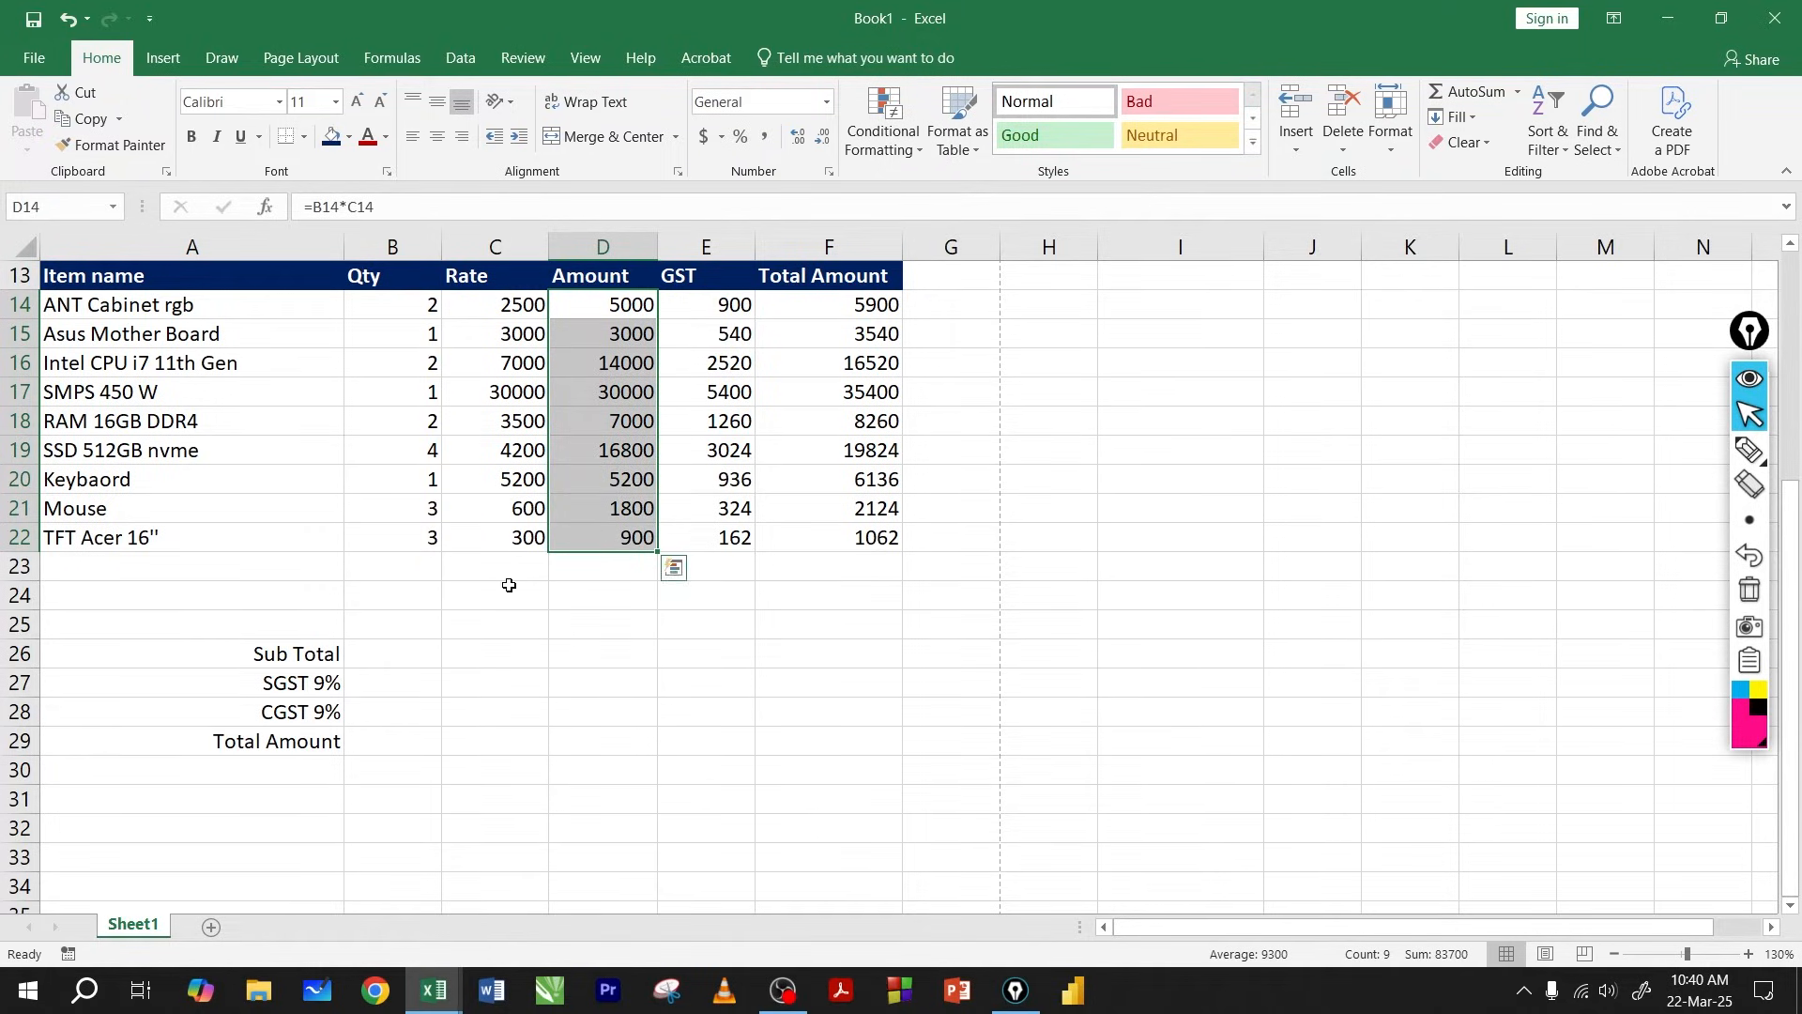
Enter =SUM(D14:D22) in B26 so Sub Total shows 83700.
click(419, 652)
text(=)
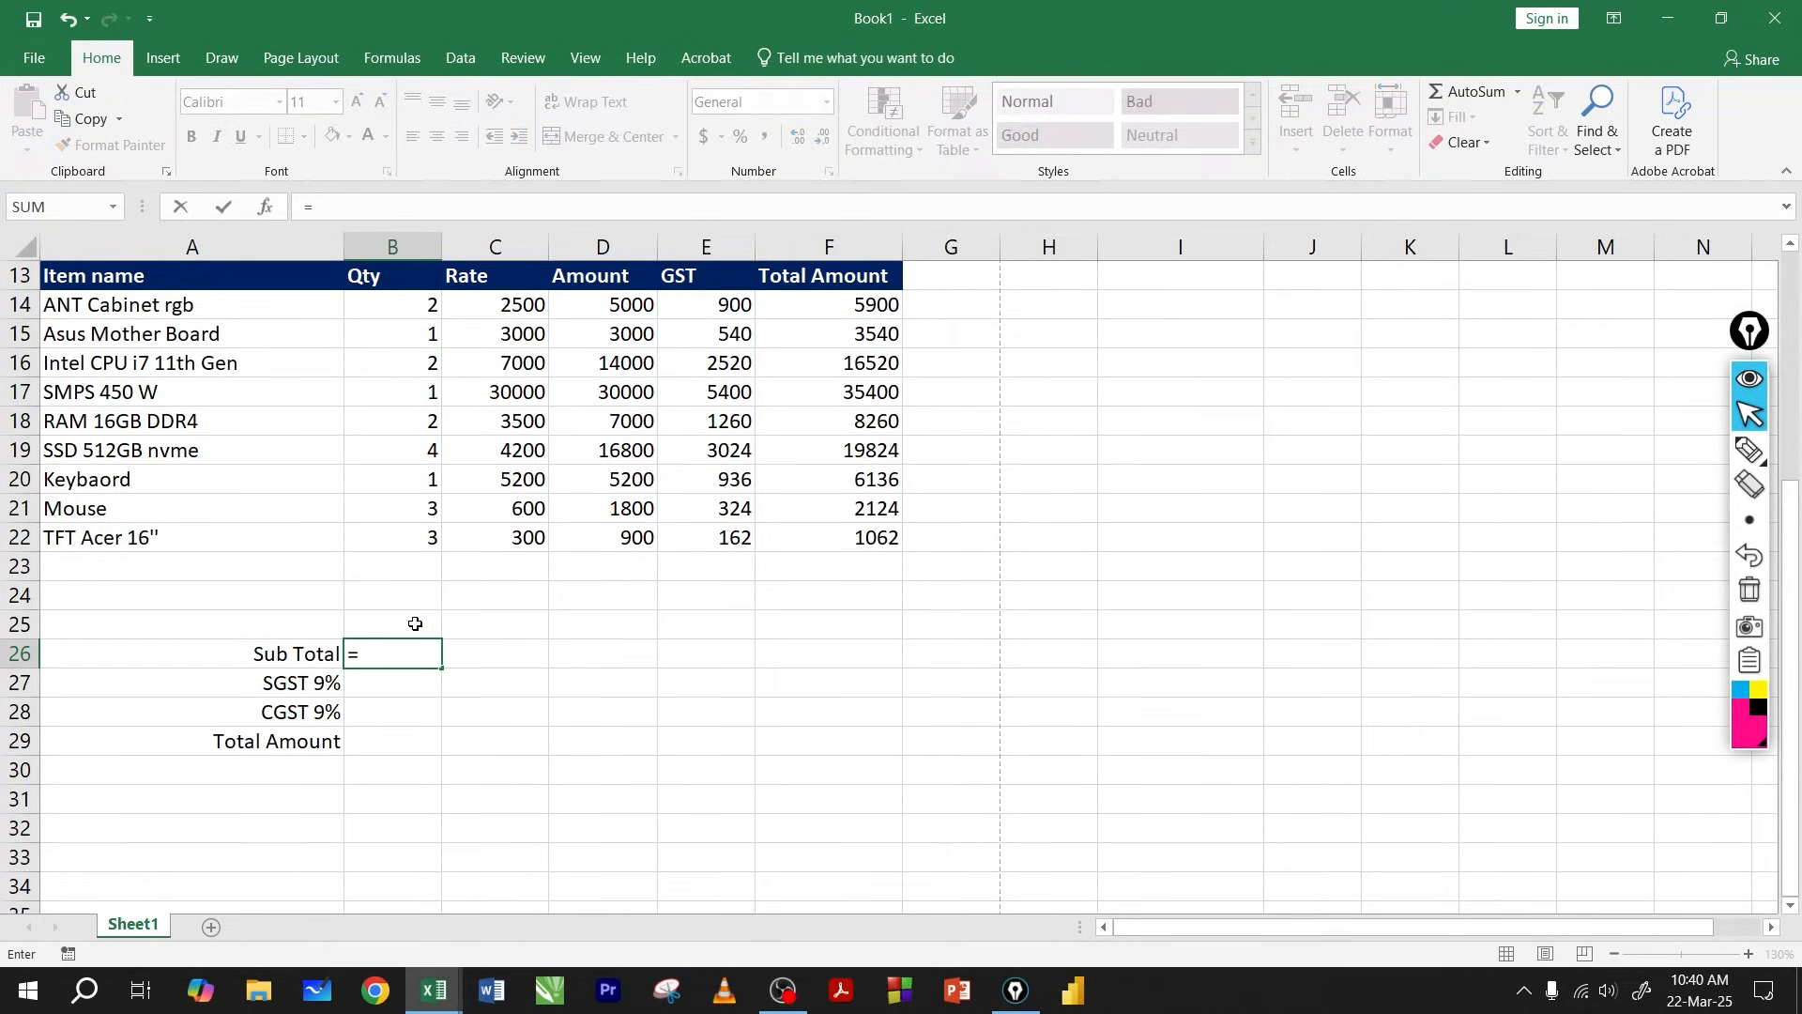
text(sum()
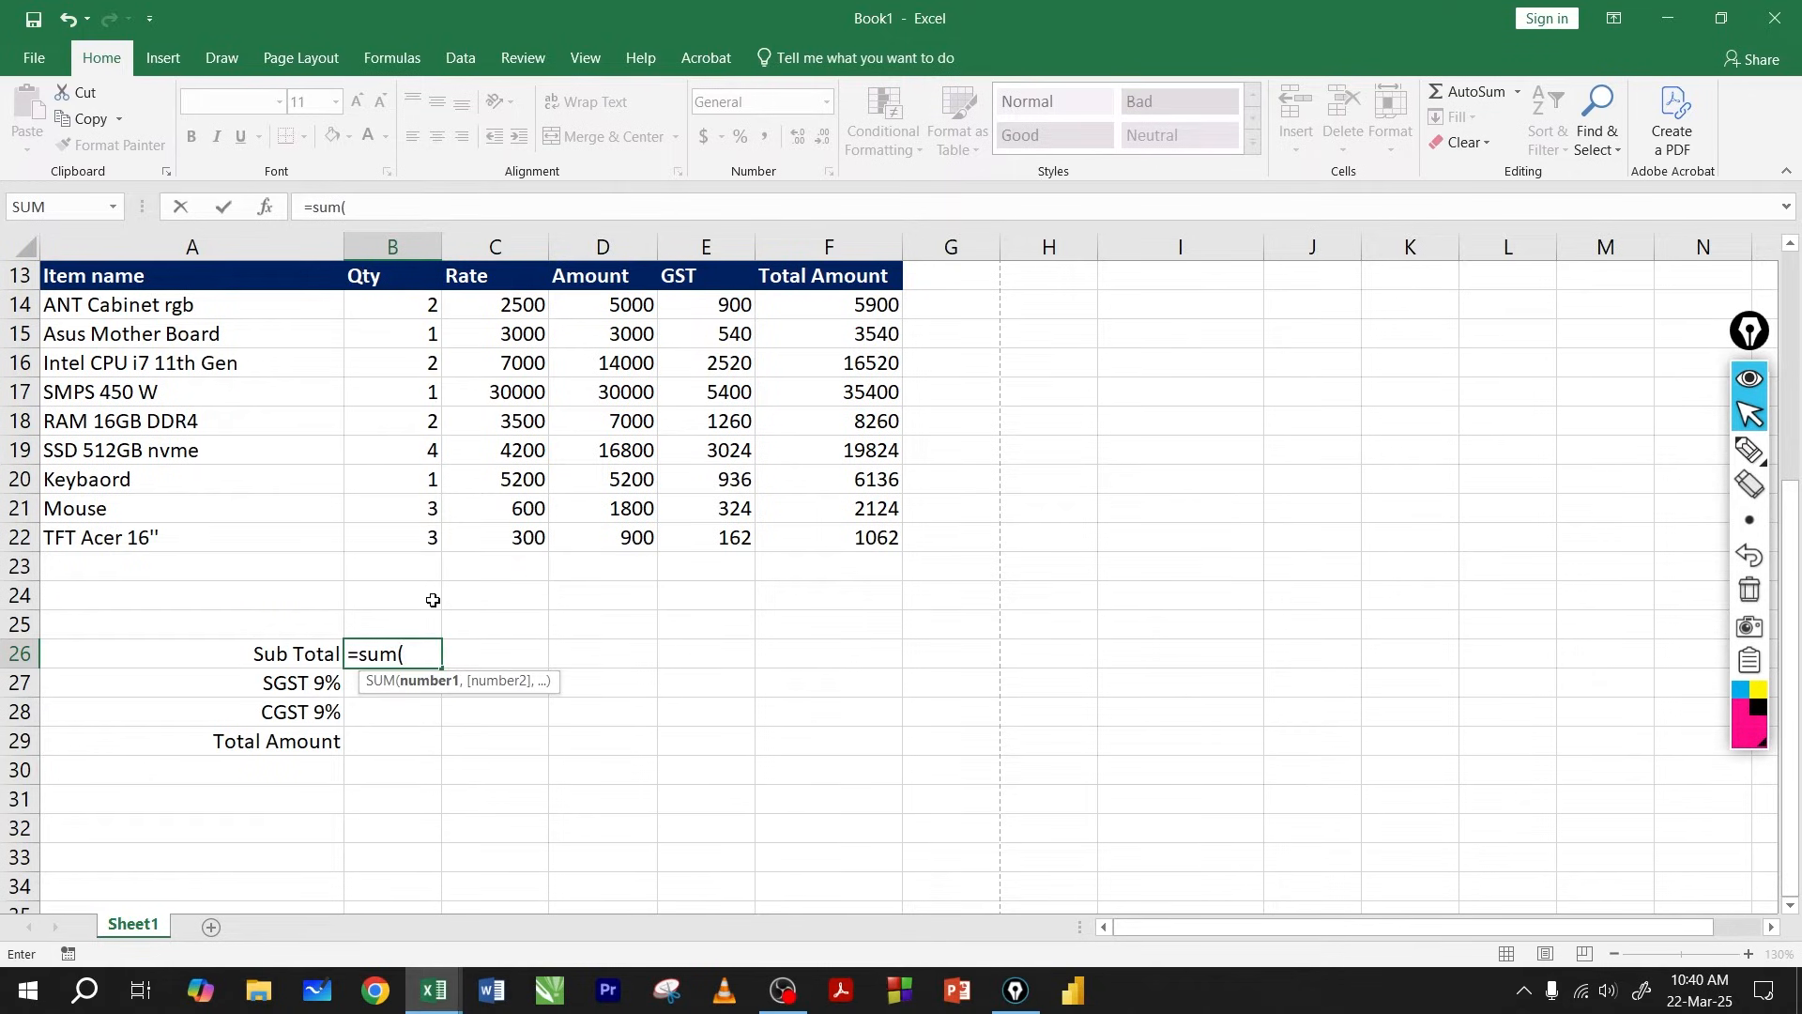
drag(607, 299, 605, 538)
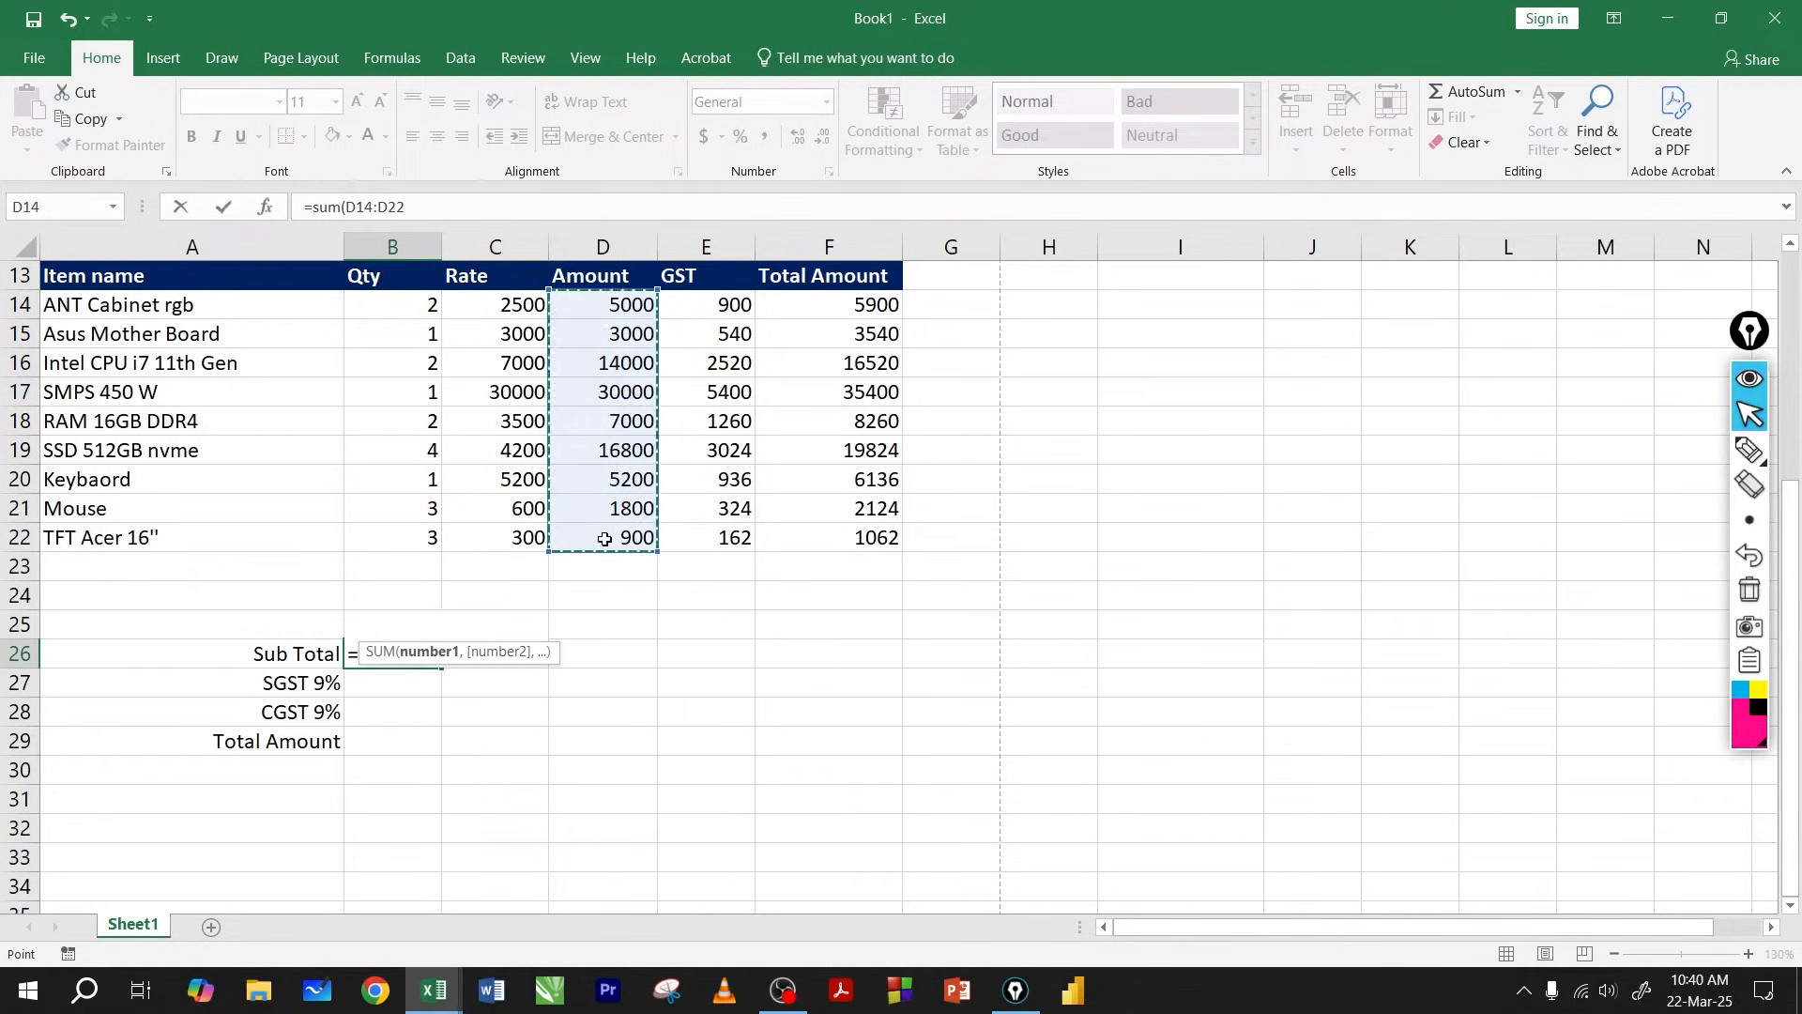
key(Return)
double_click(417, 658)
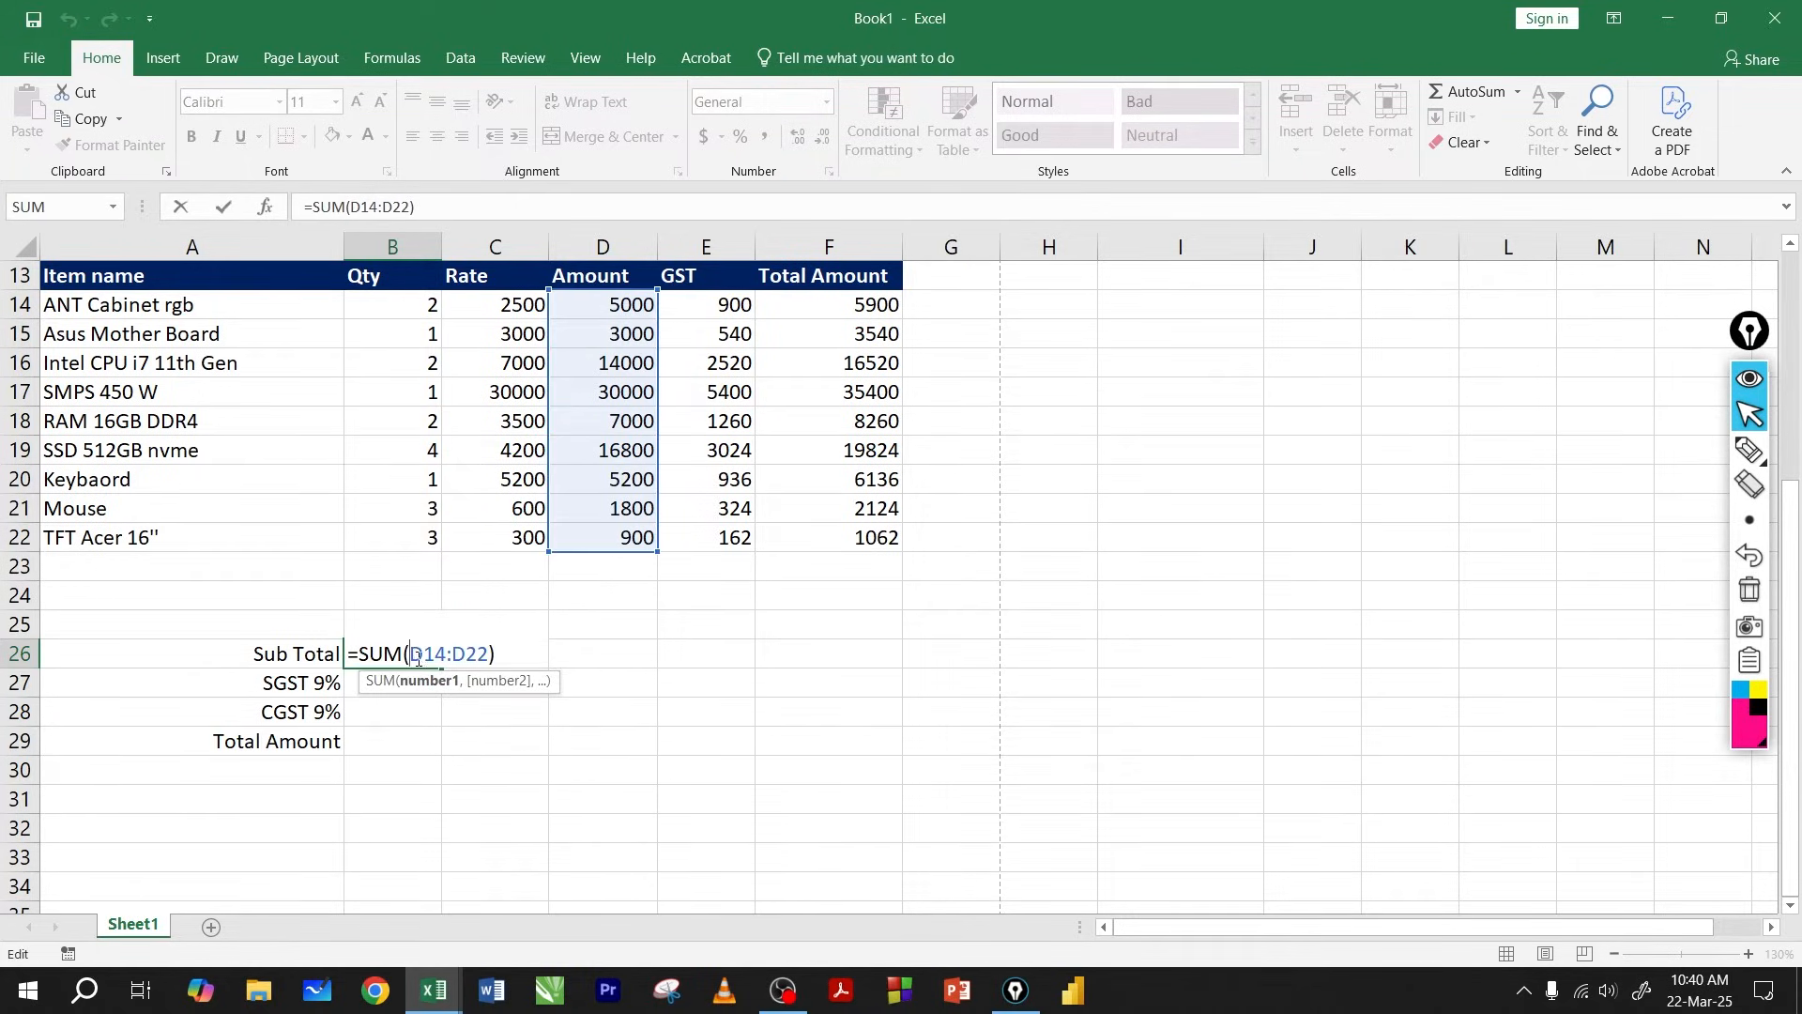
key(Return)
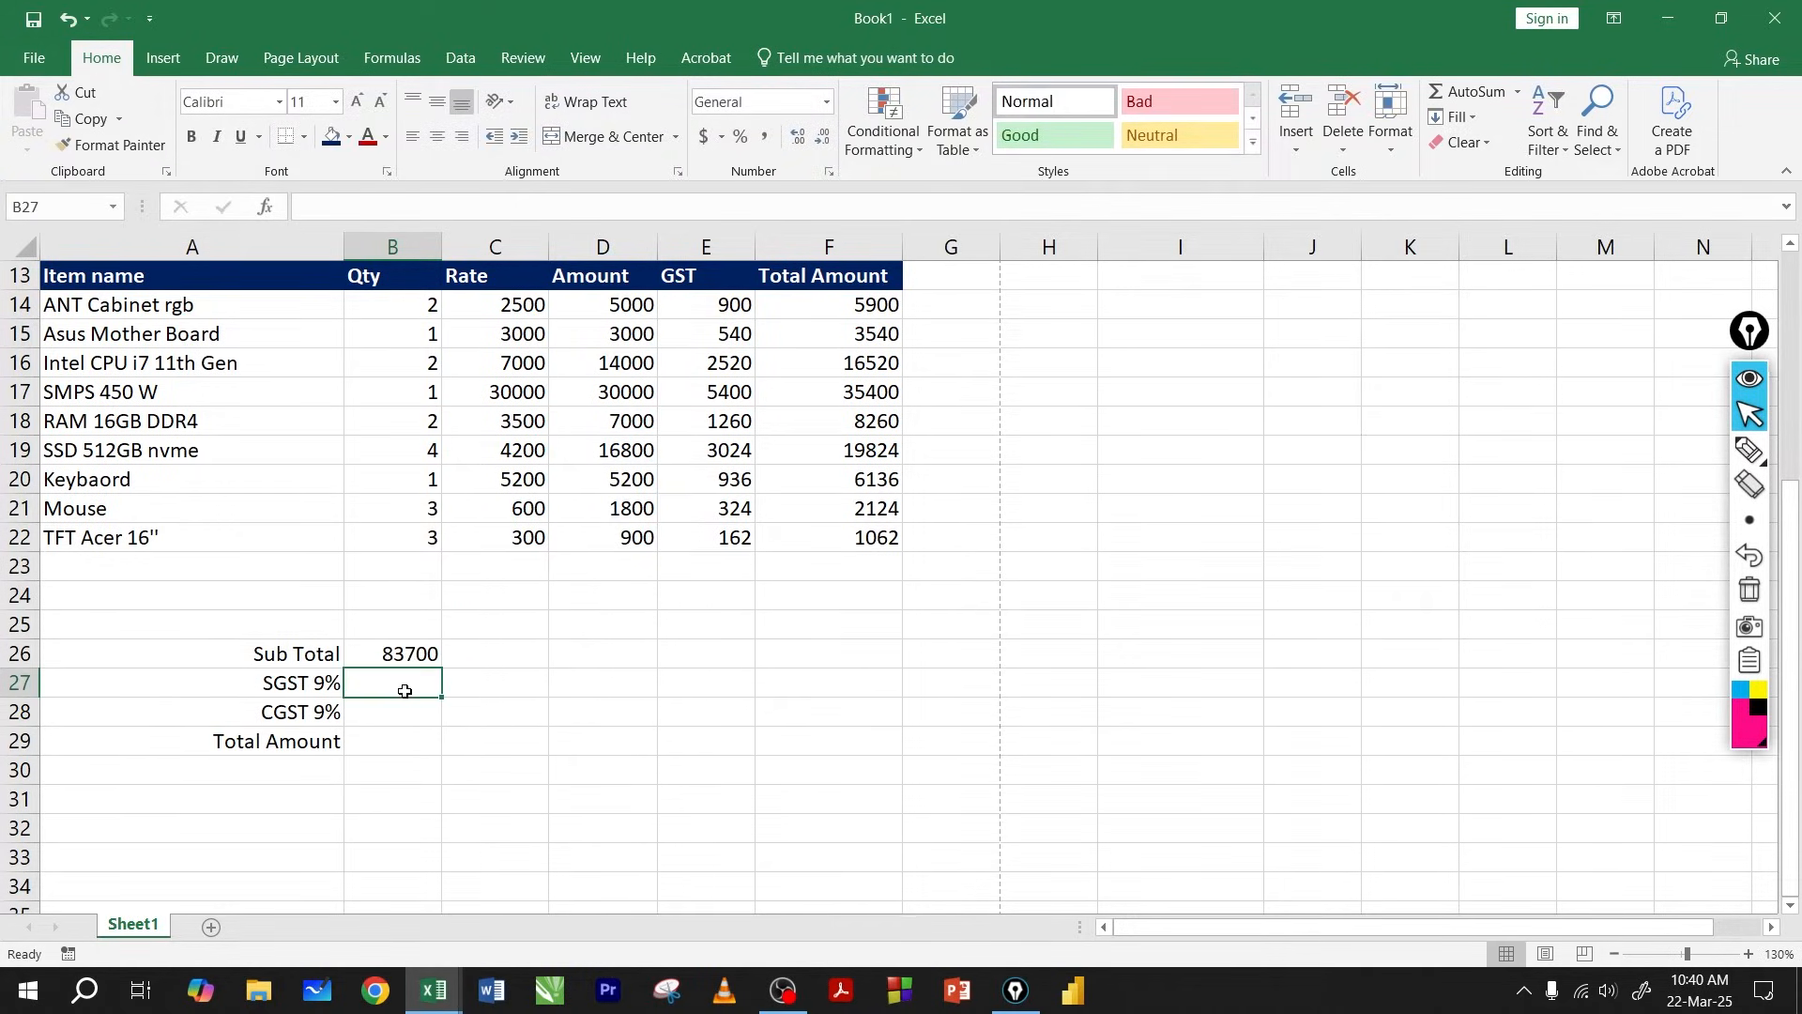
Compute SGST 9% in B27 as =B26*9/100, giving 7533.
text(=)
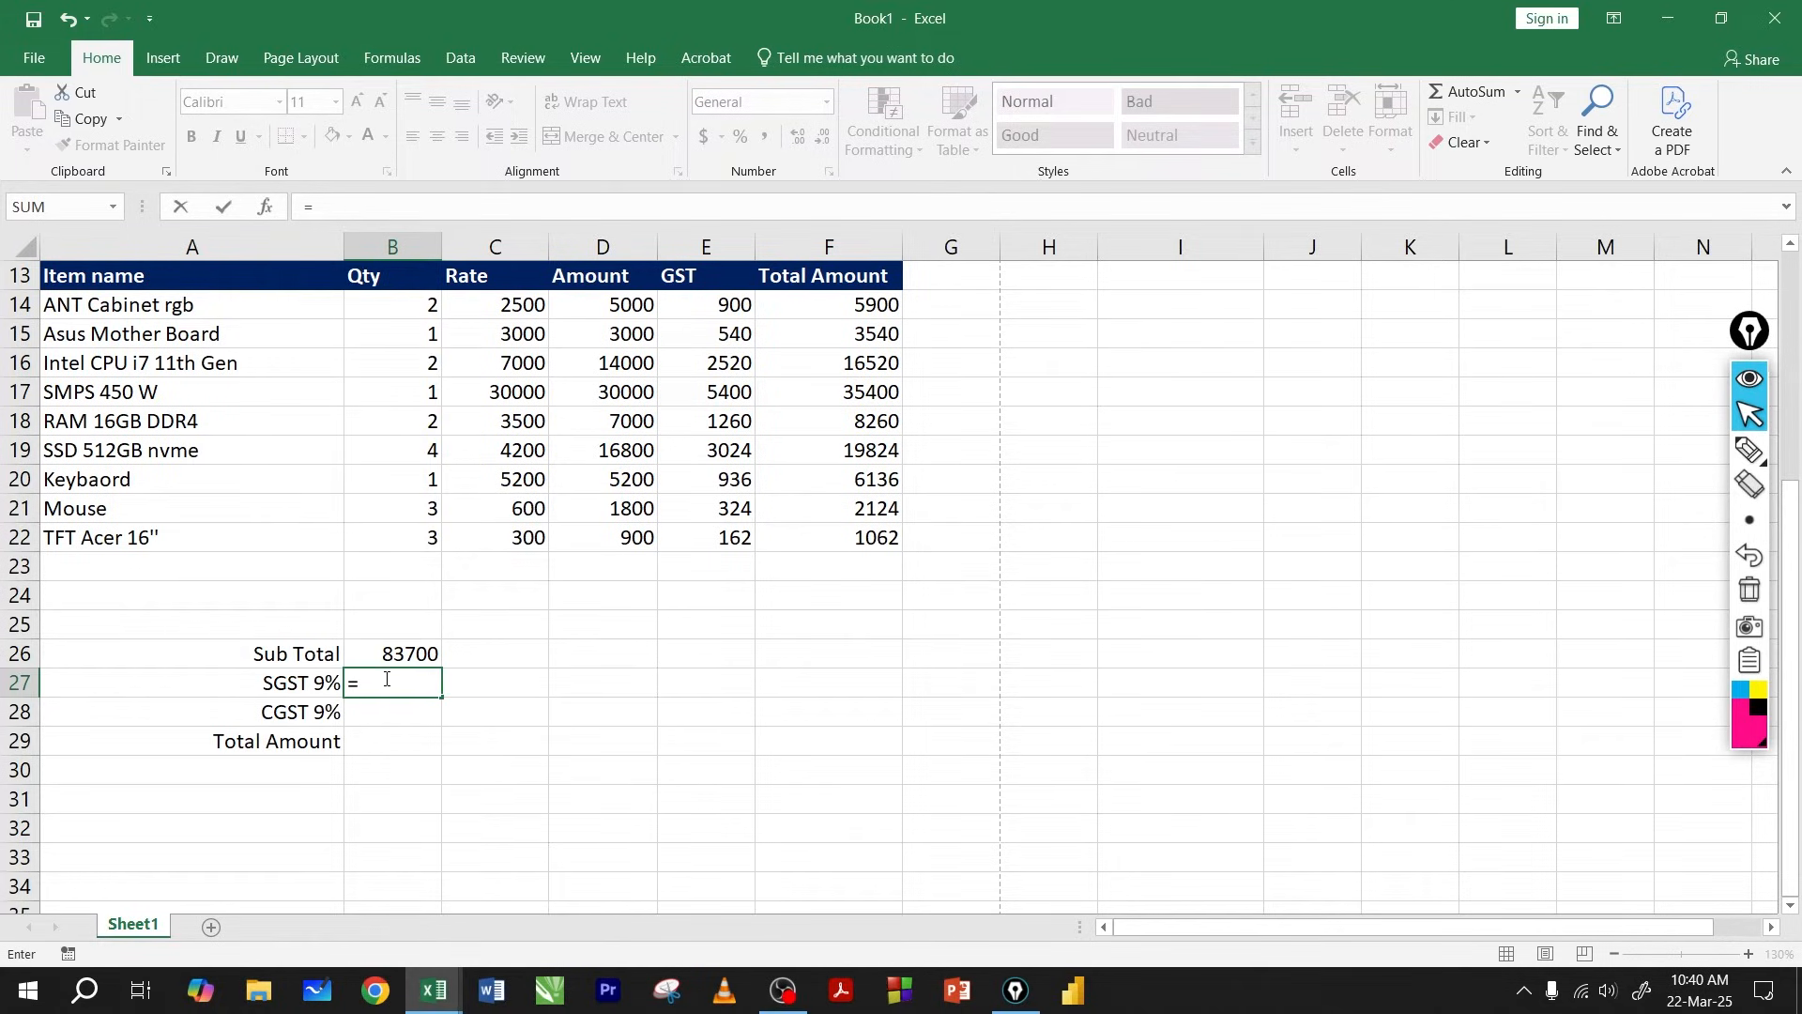
click(402, 654)
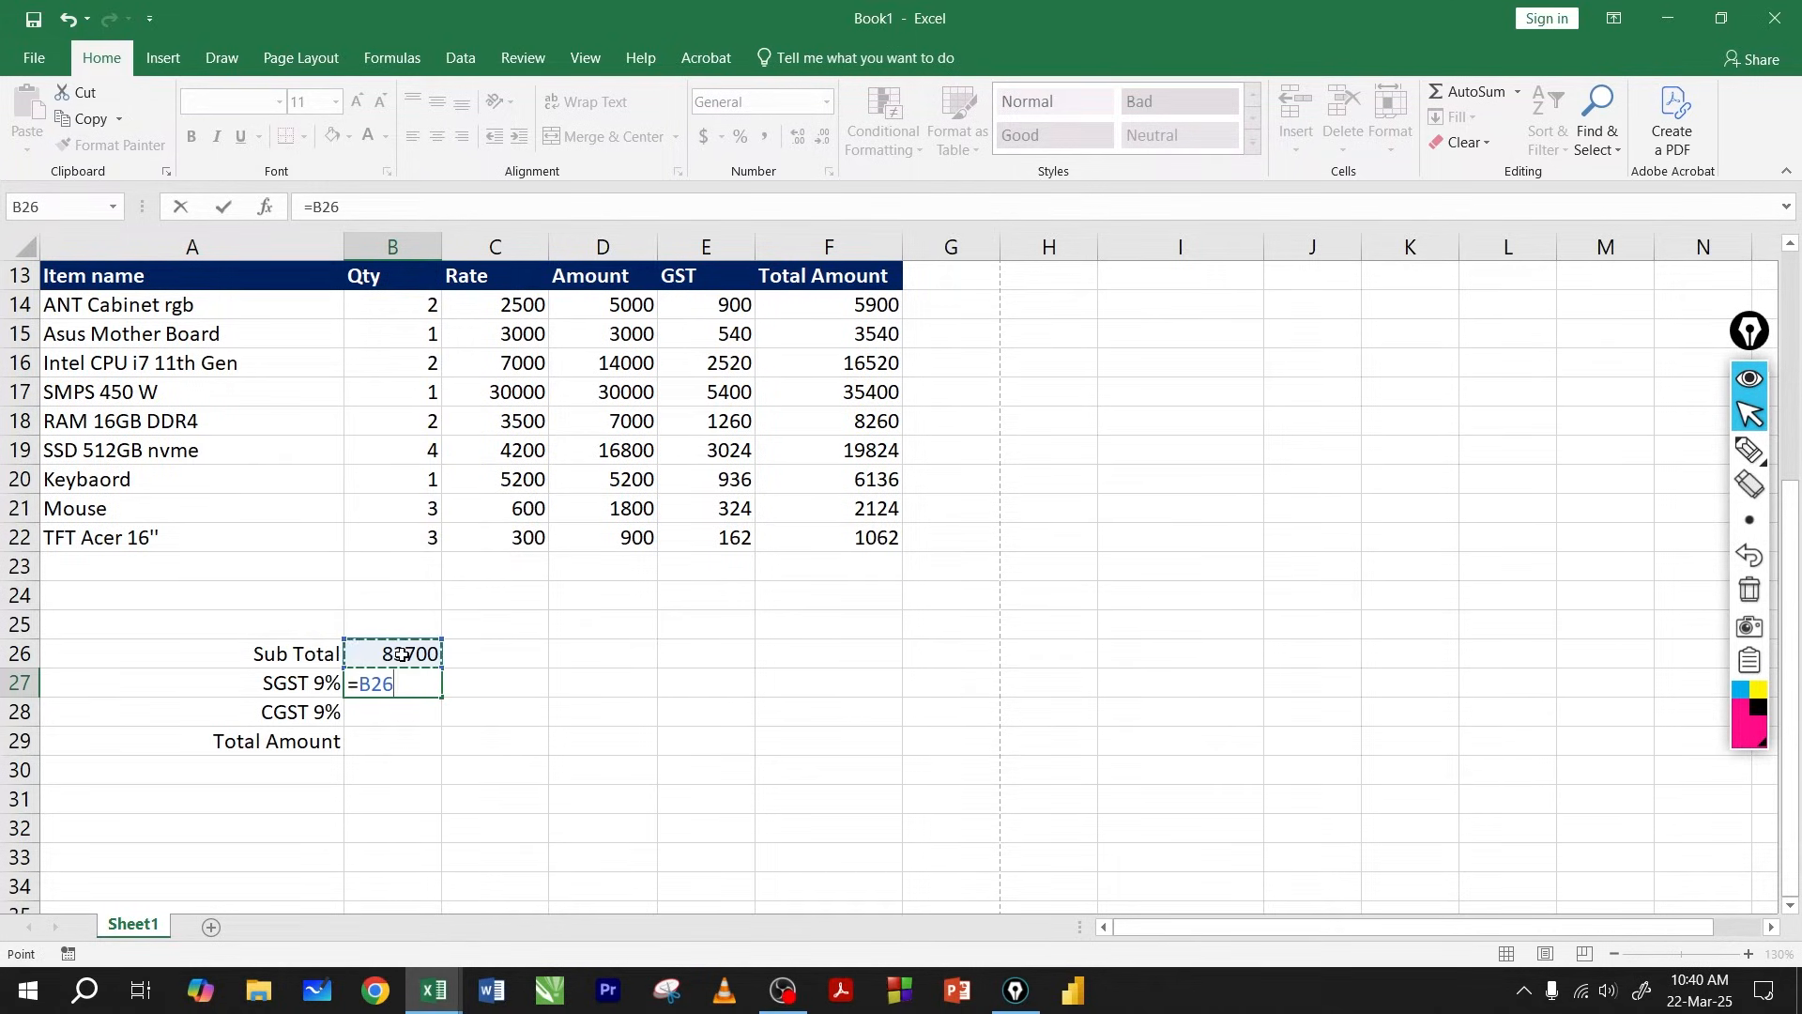
text(*9)
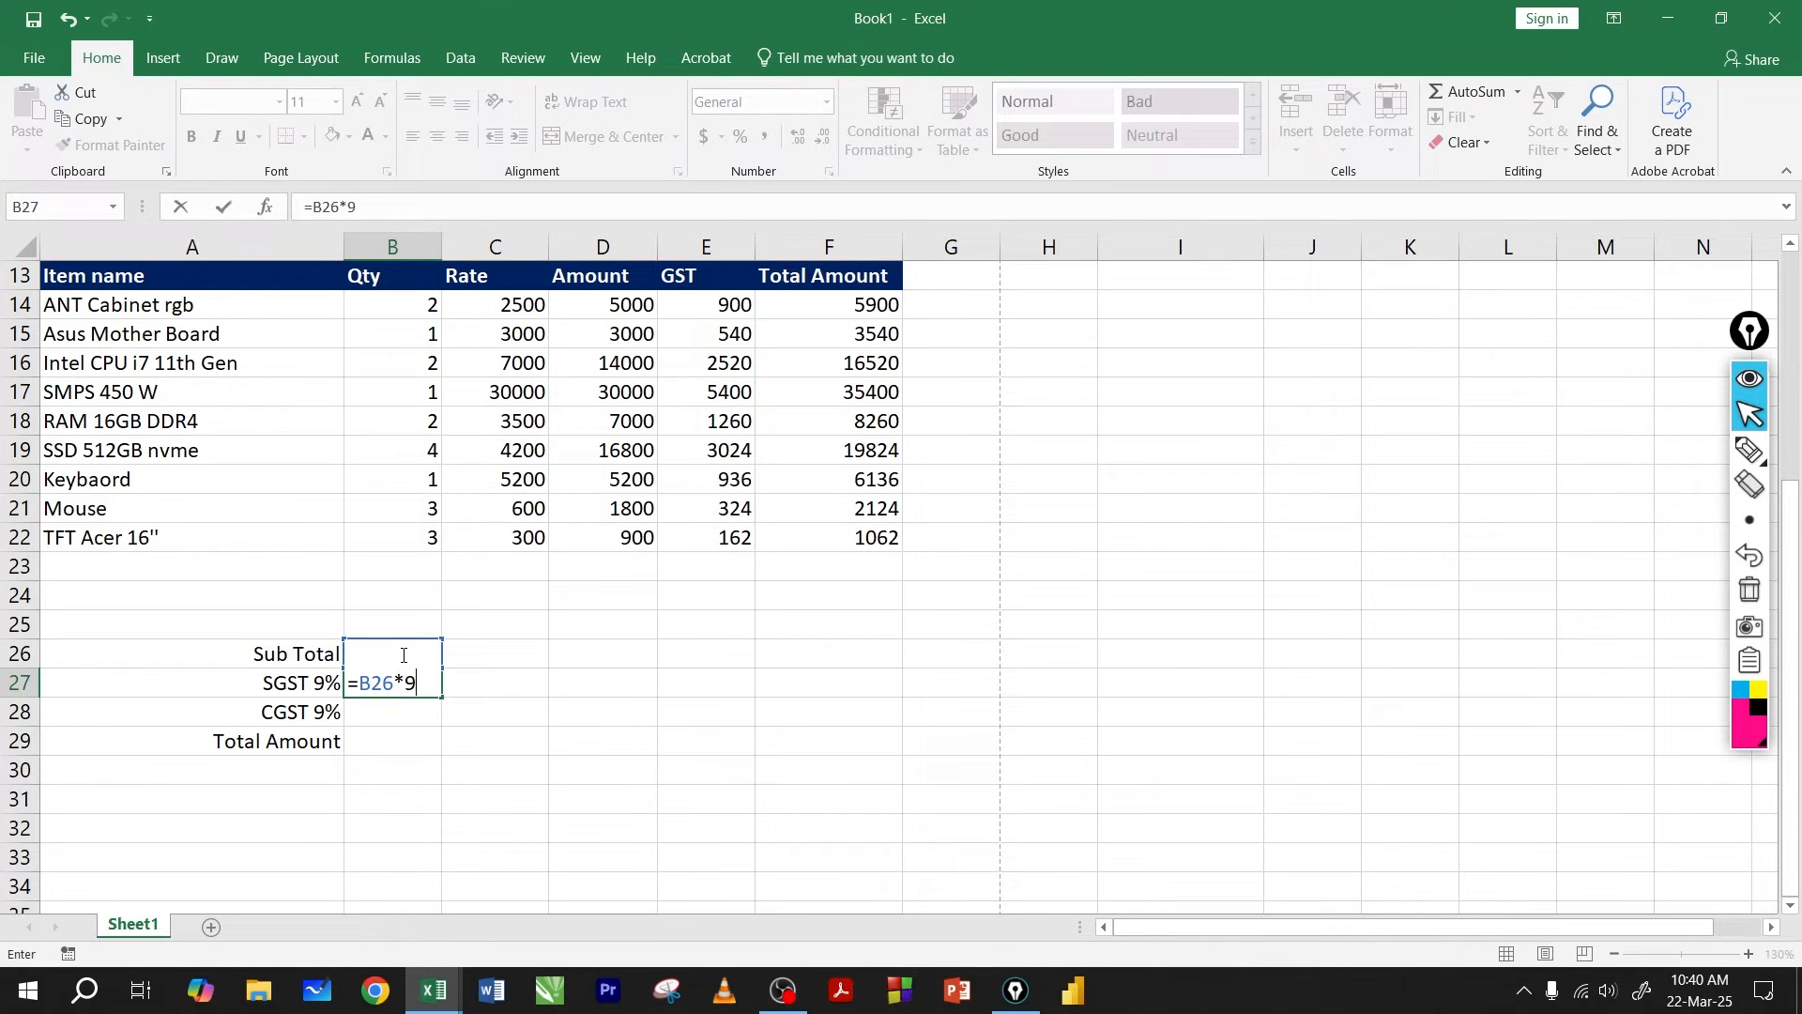
text(/100)
key(Return)
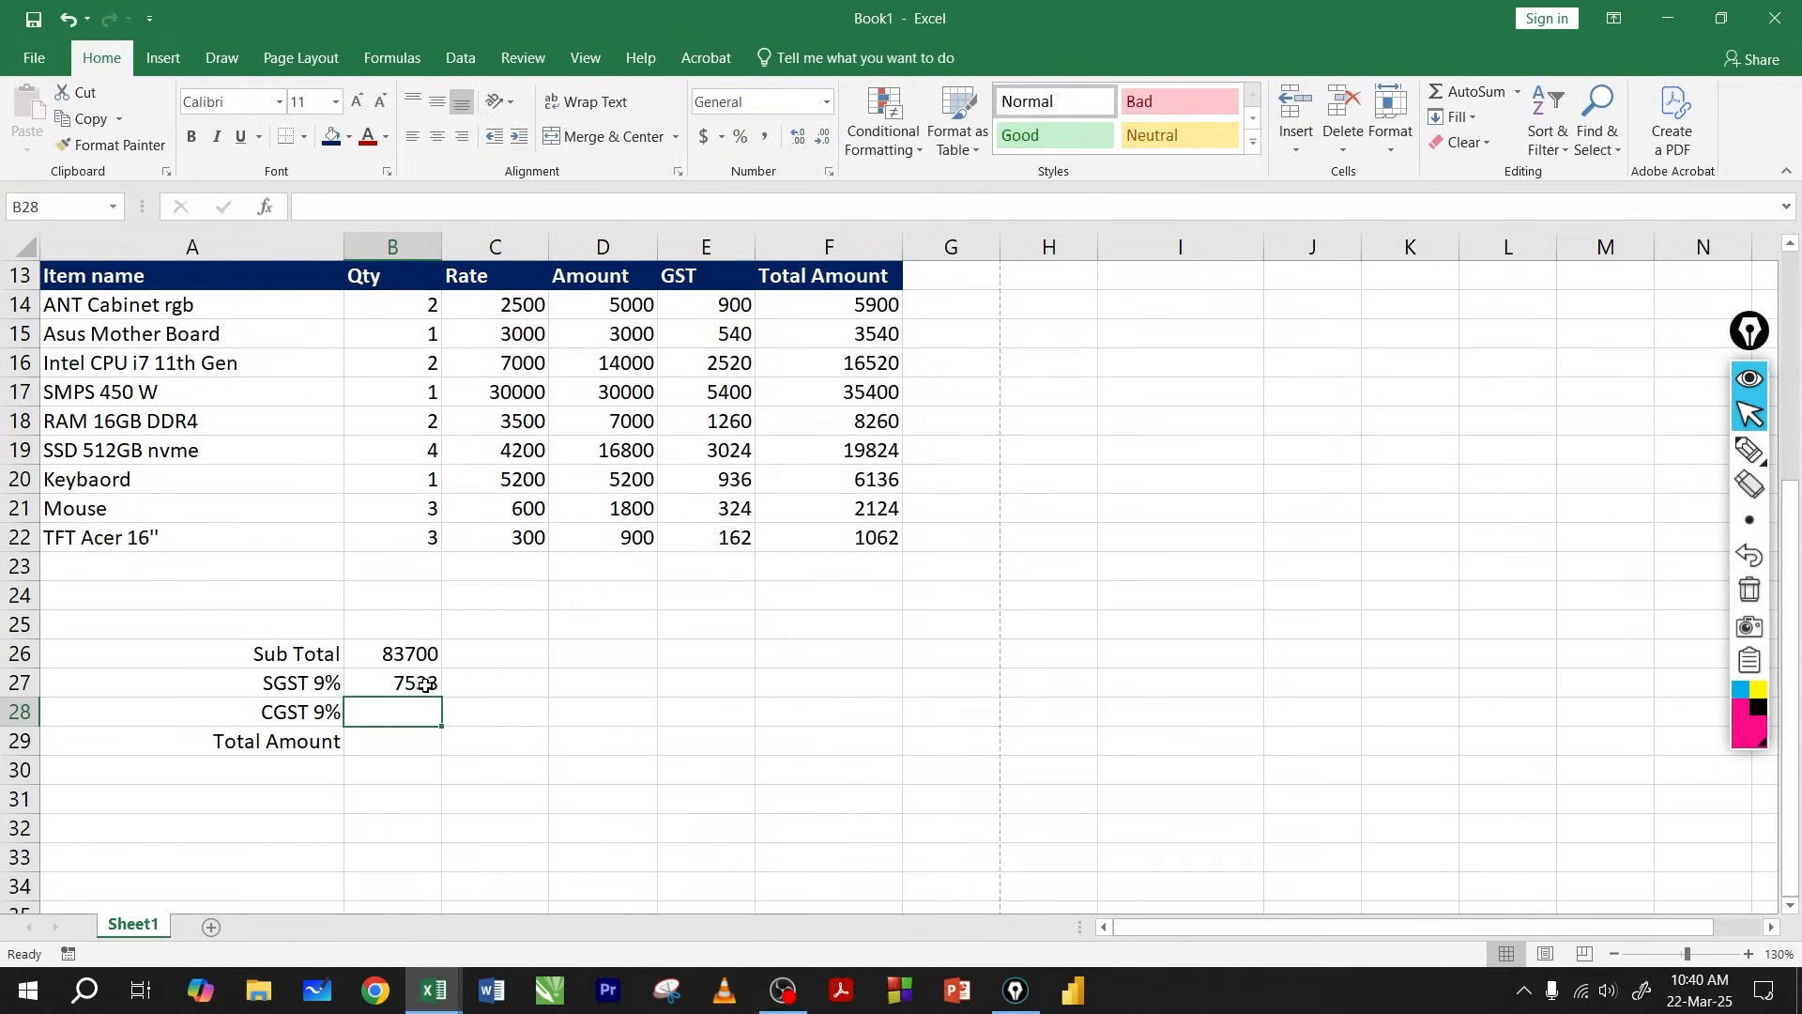
Recheck the SGST formula and enter =B26*9/100 in B28 for CGST 9% (7533).
click(422, 685)
ctrl+scroll(520, 700, up, 2)
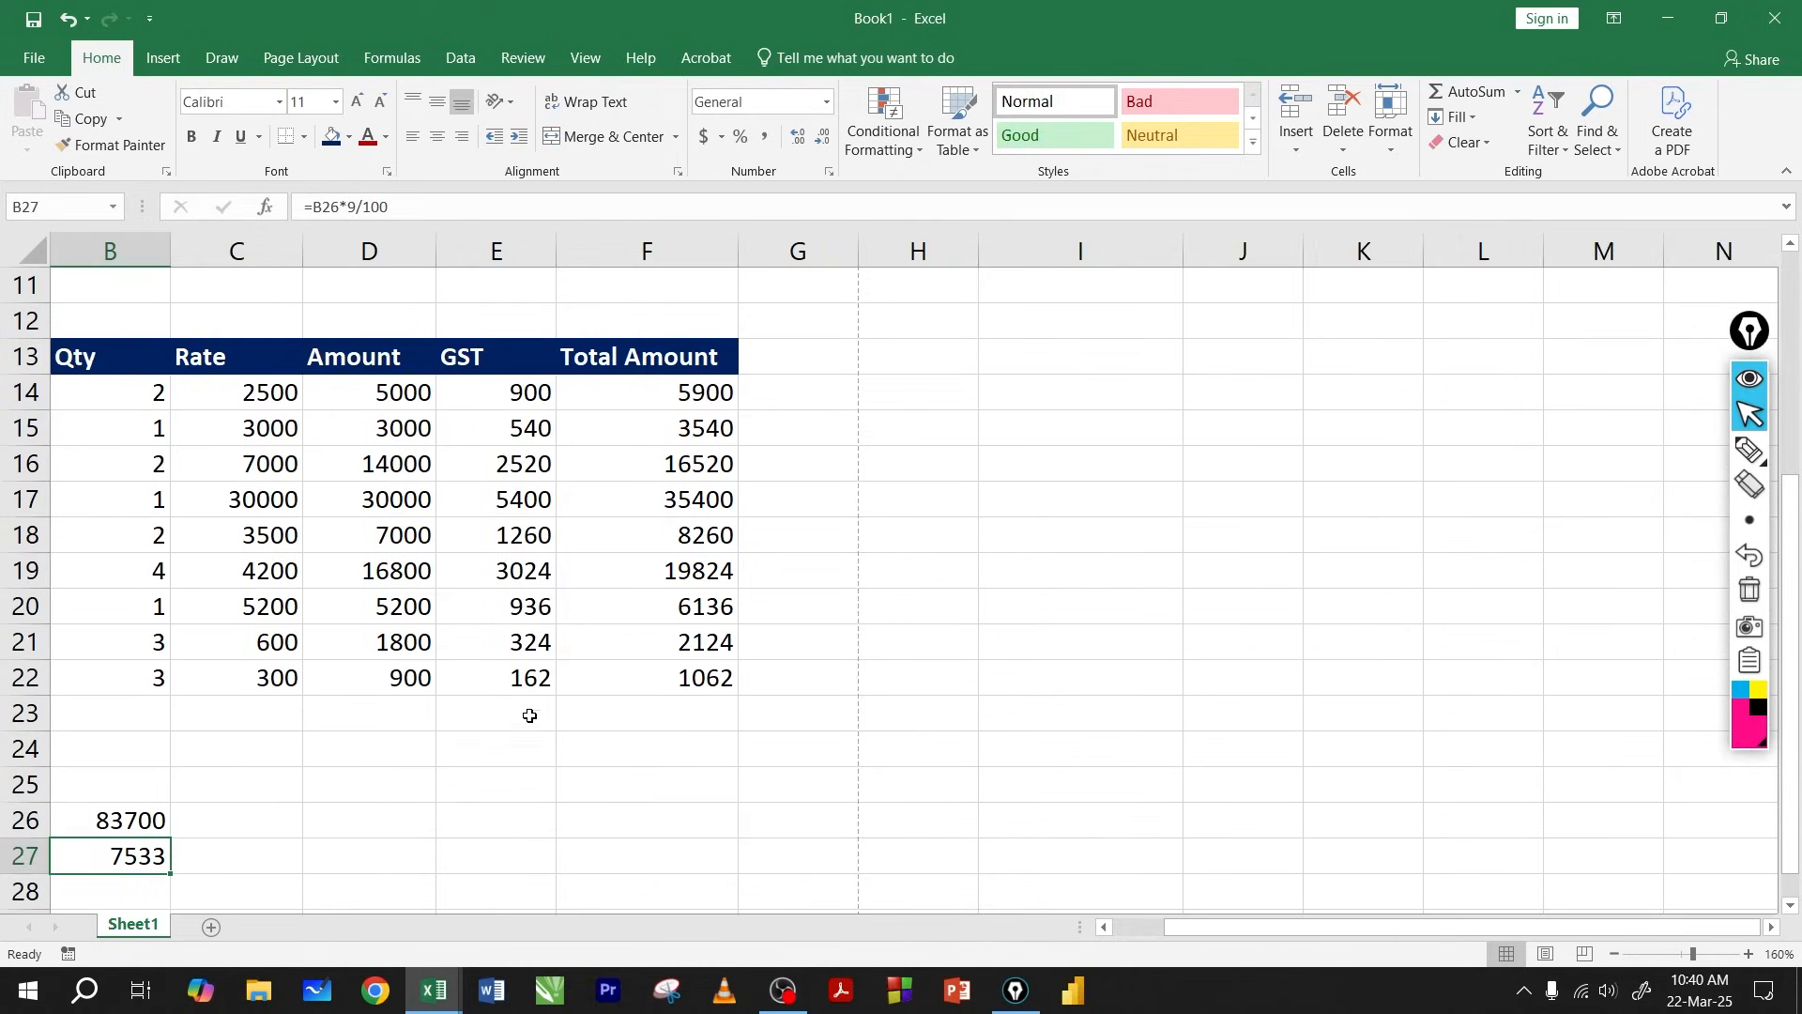
drag(1248, 939, 1198, 938)
scroll(877, 749, down, 2)
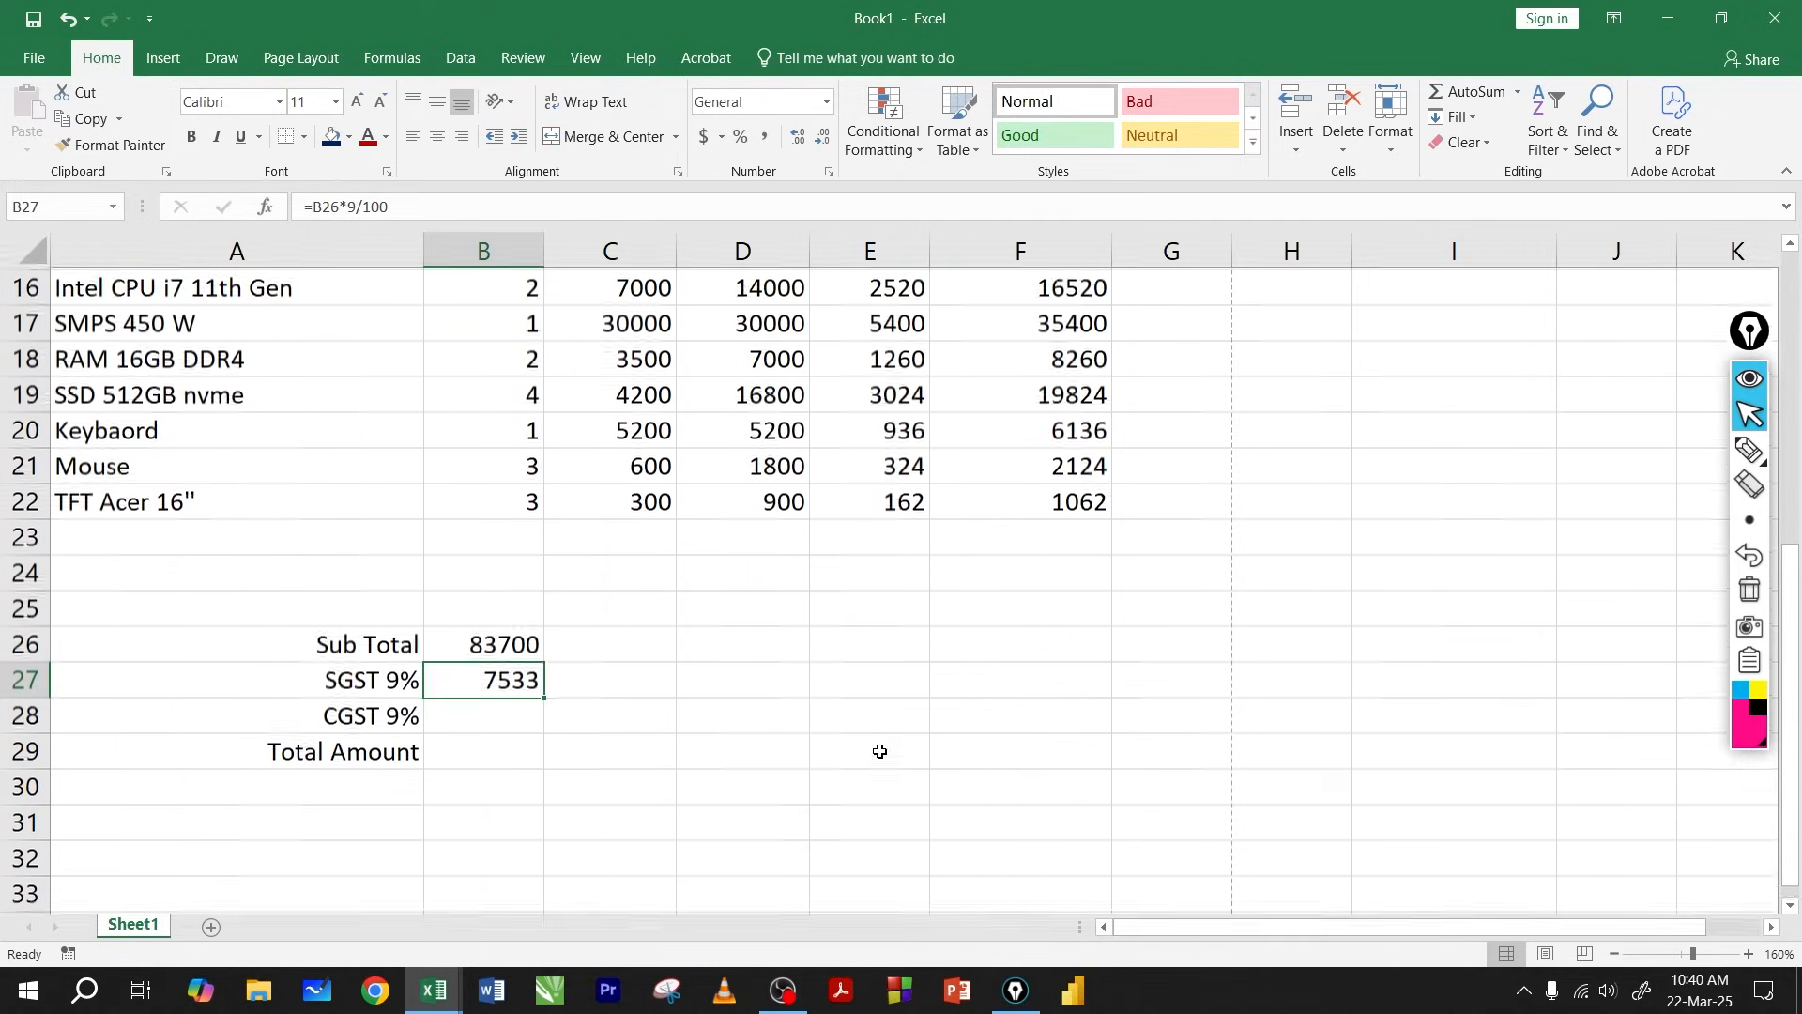
double_click(497, 642)
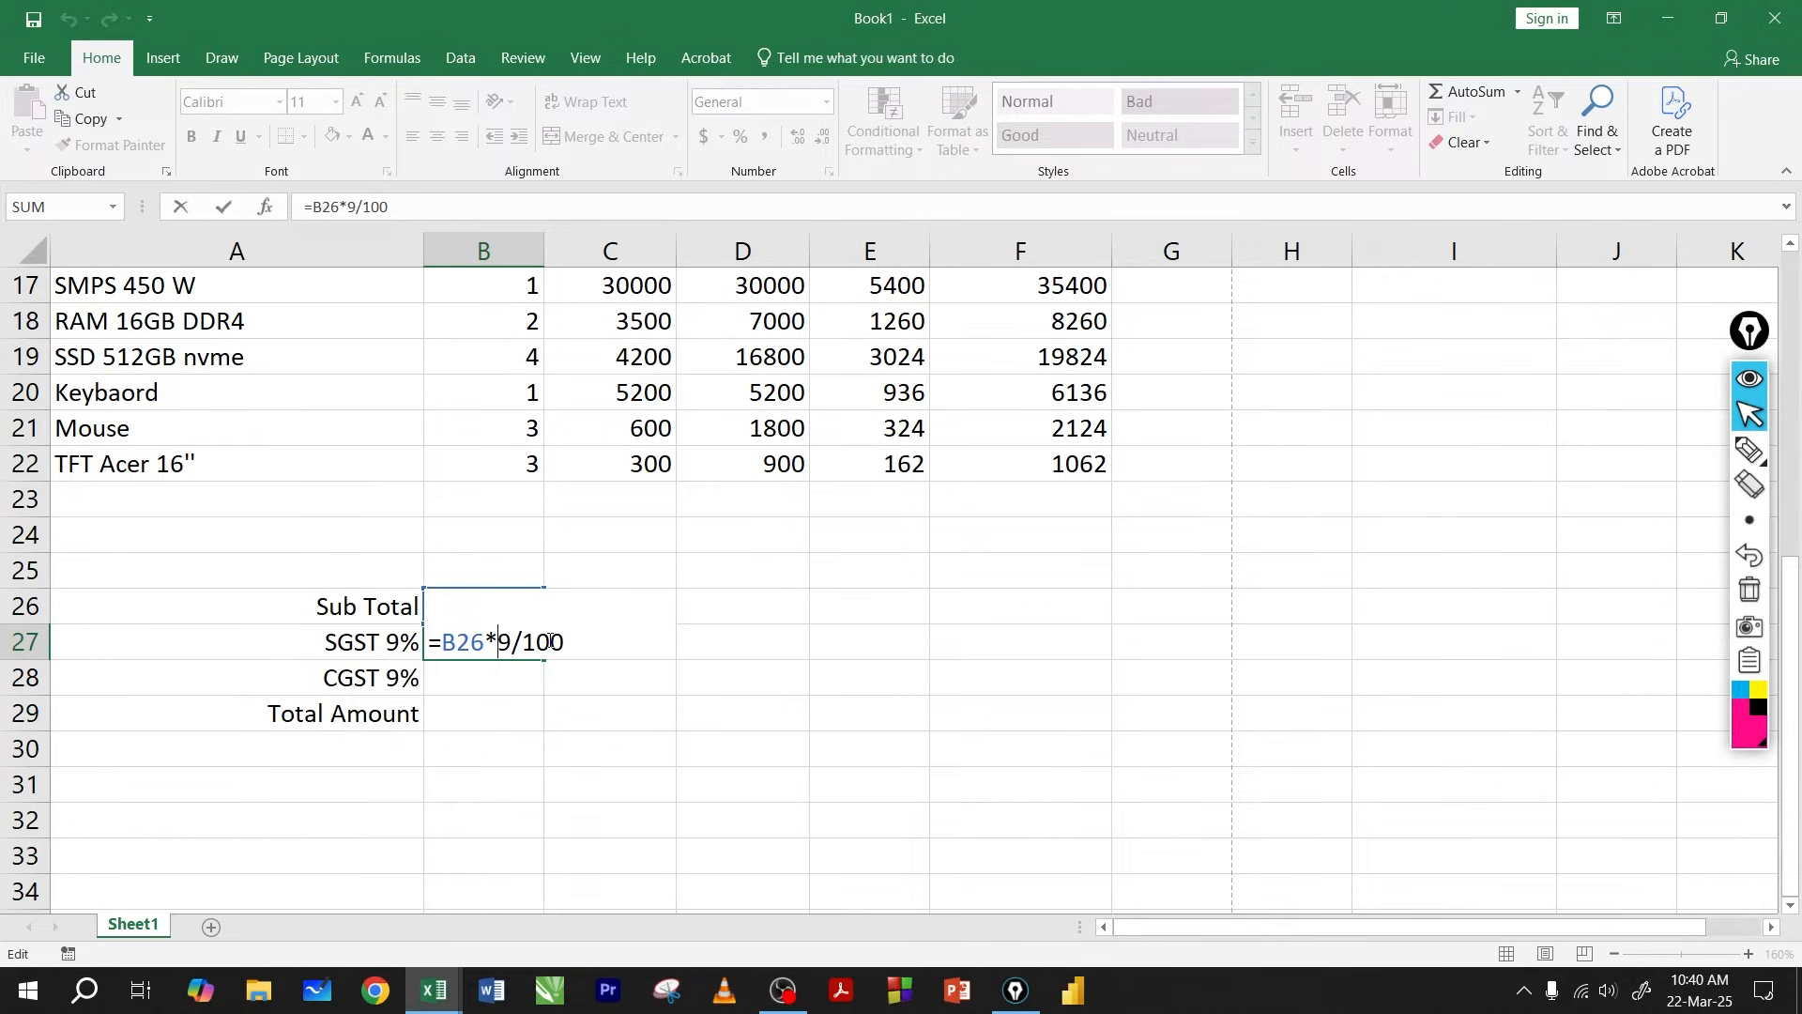
key(Return)
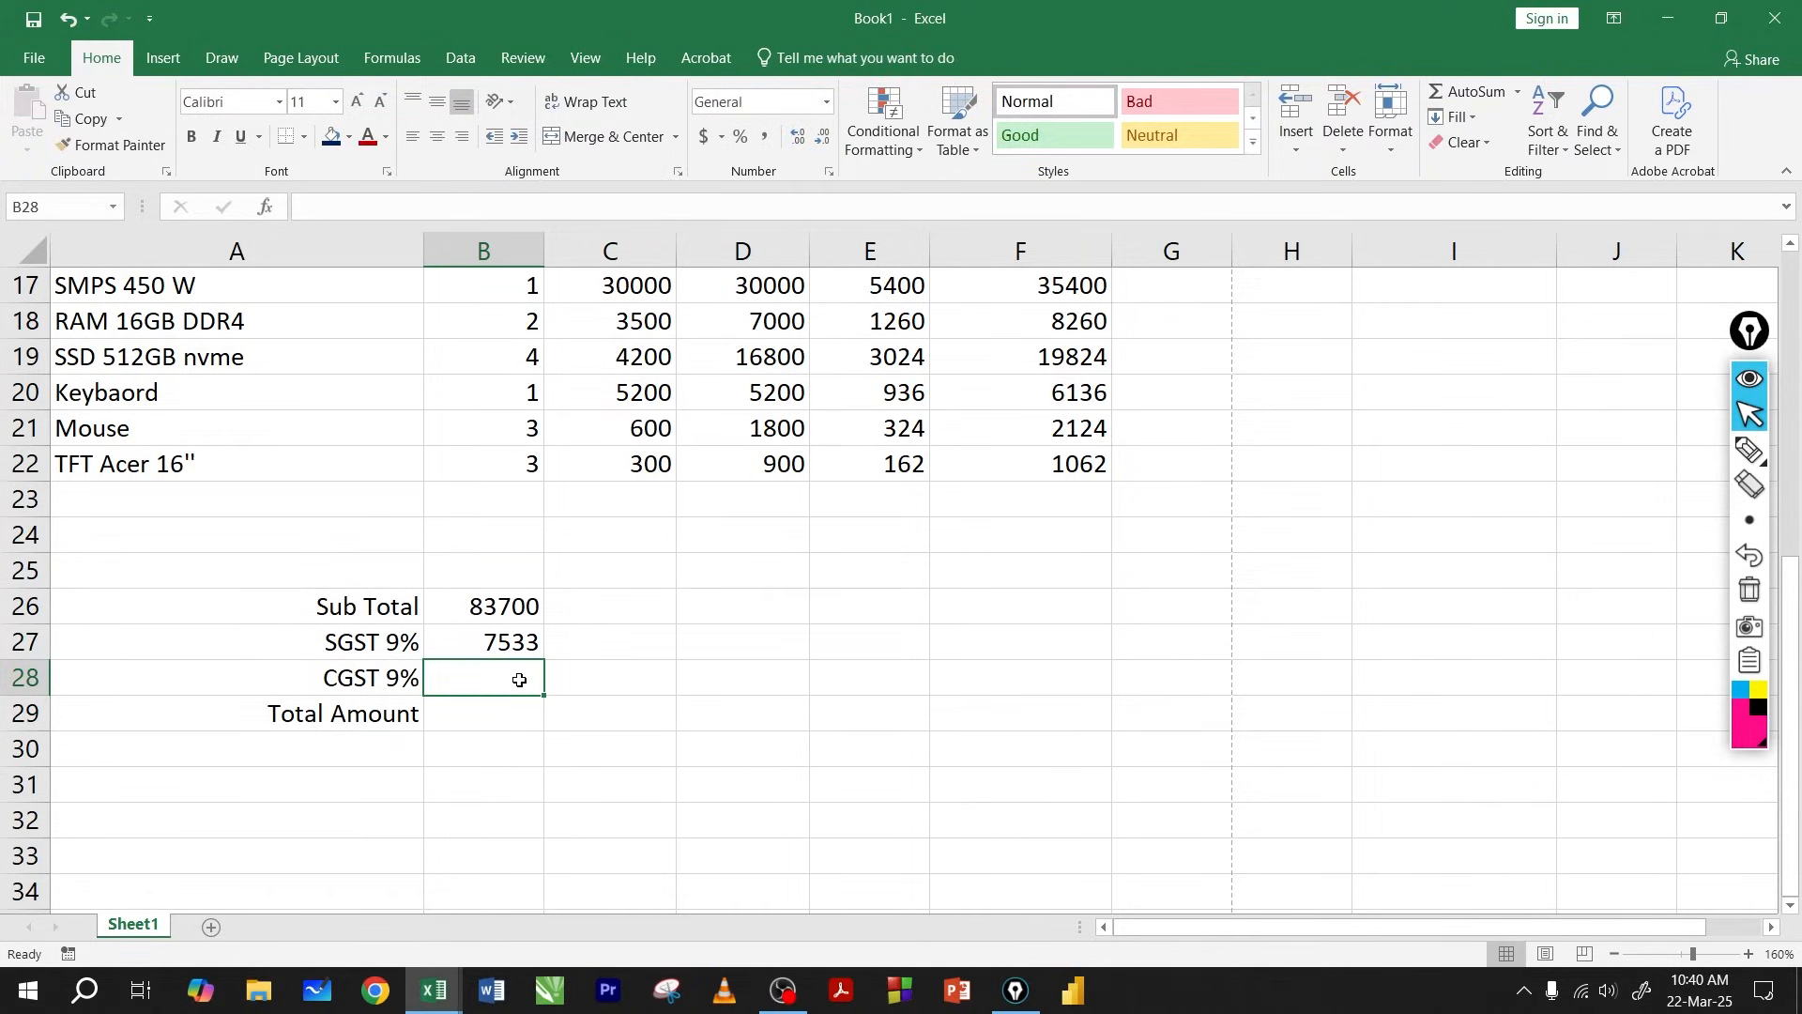
text(=)
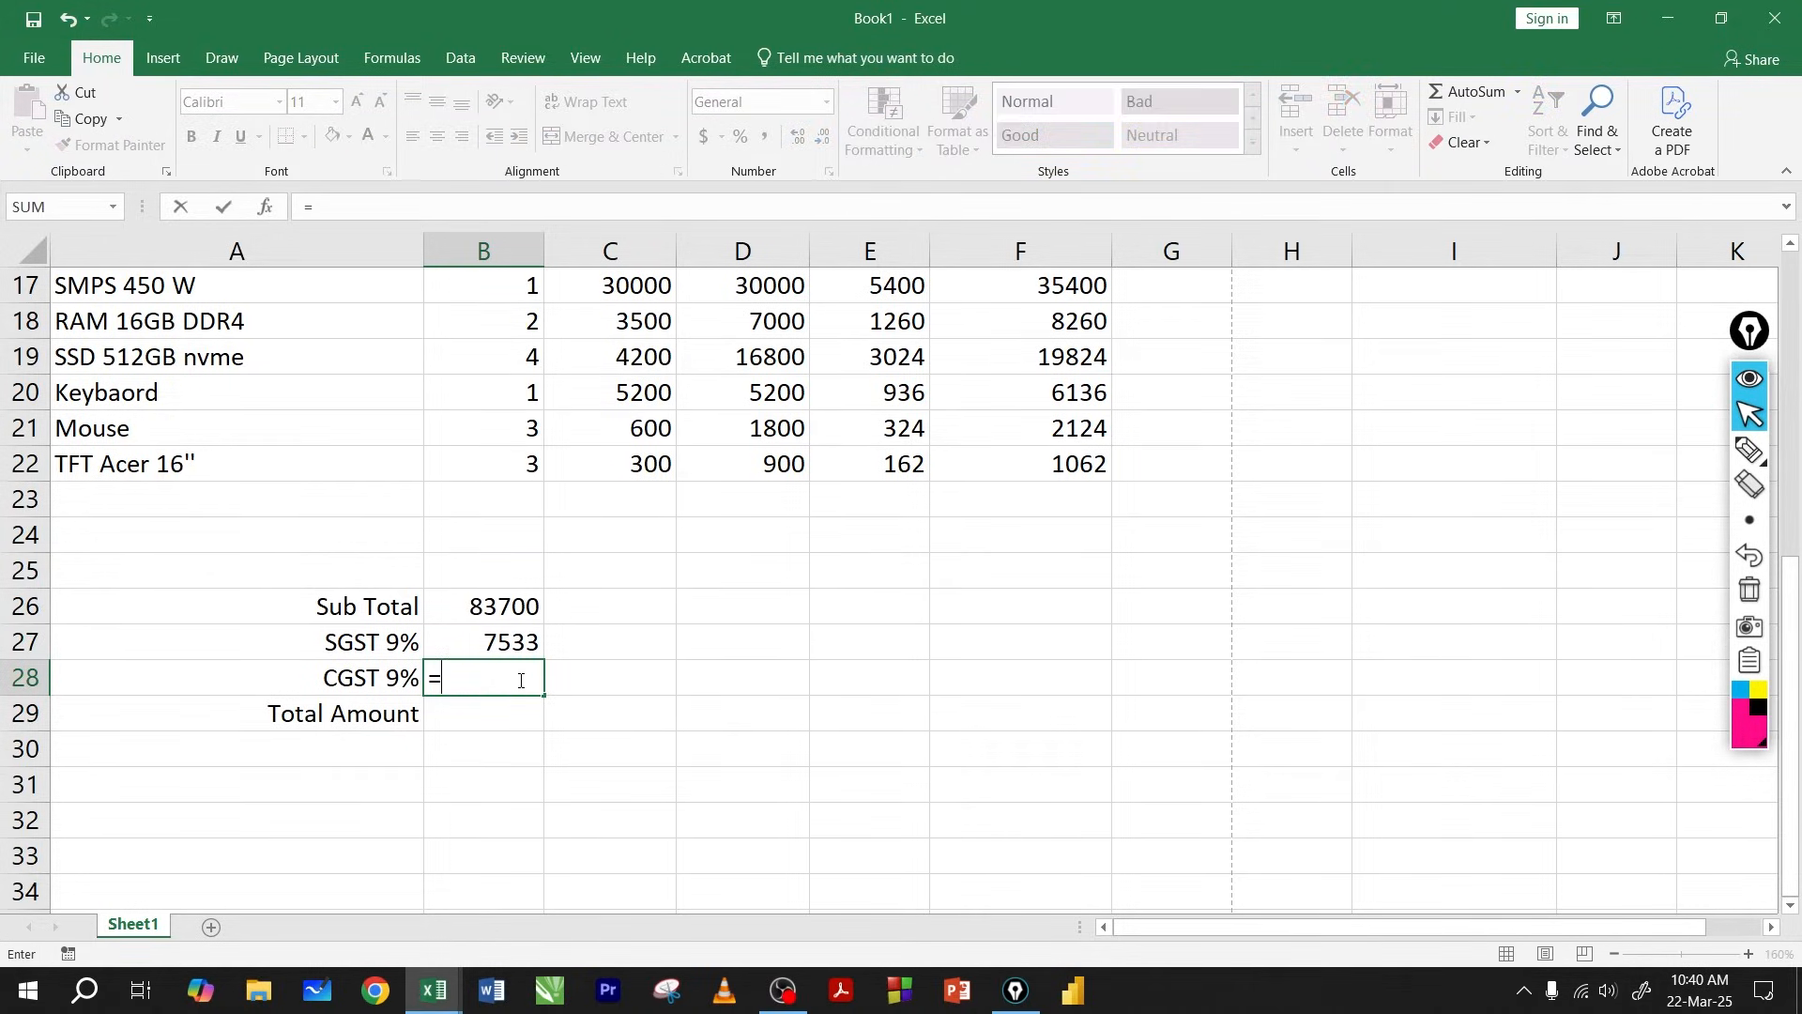
click(489, 607)
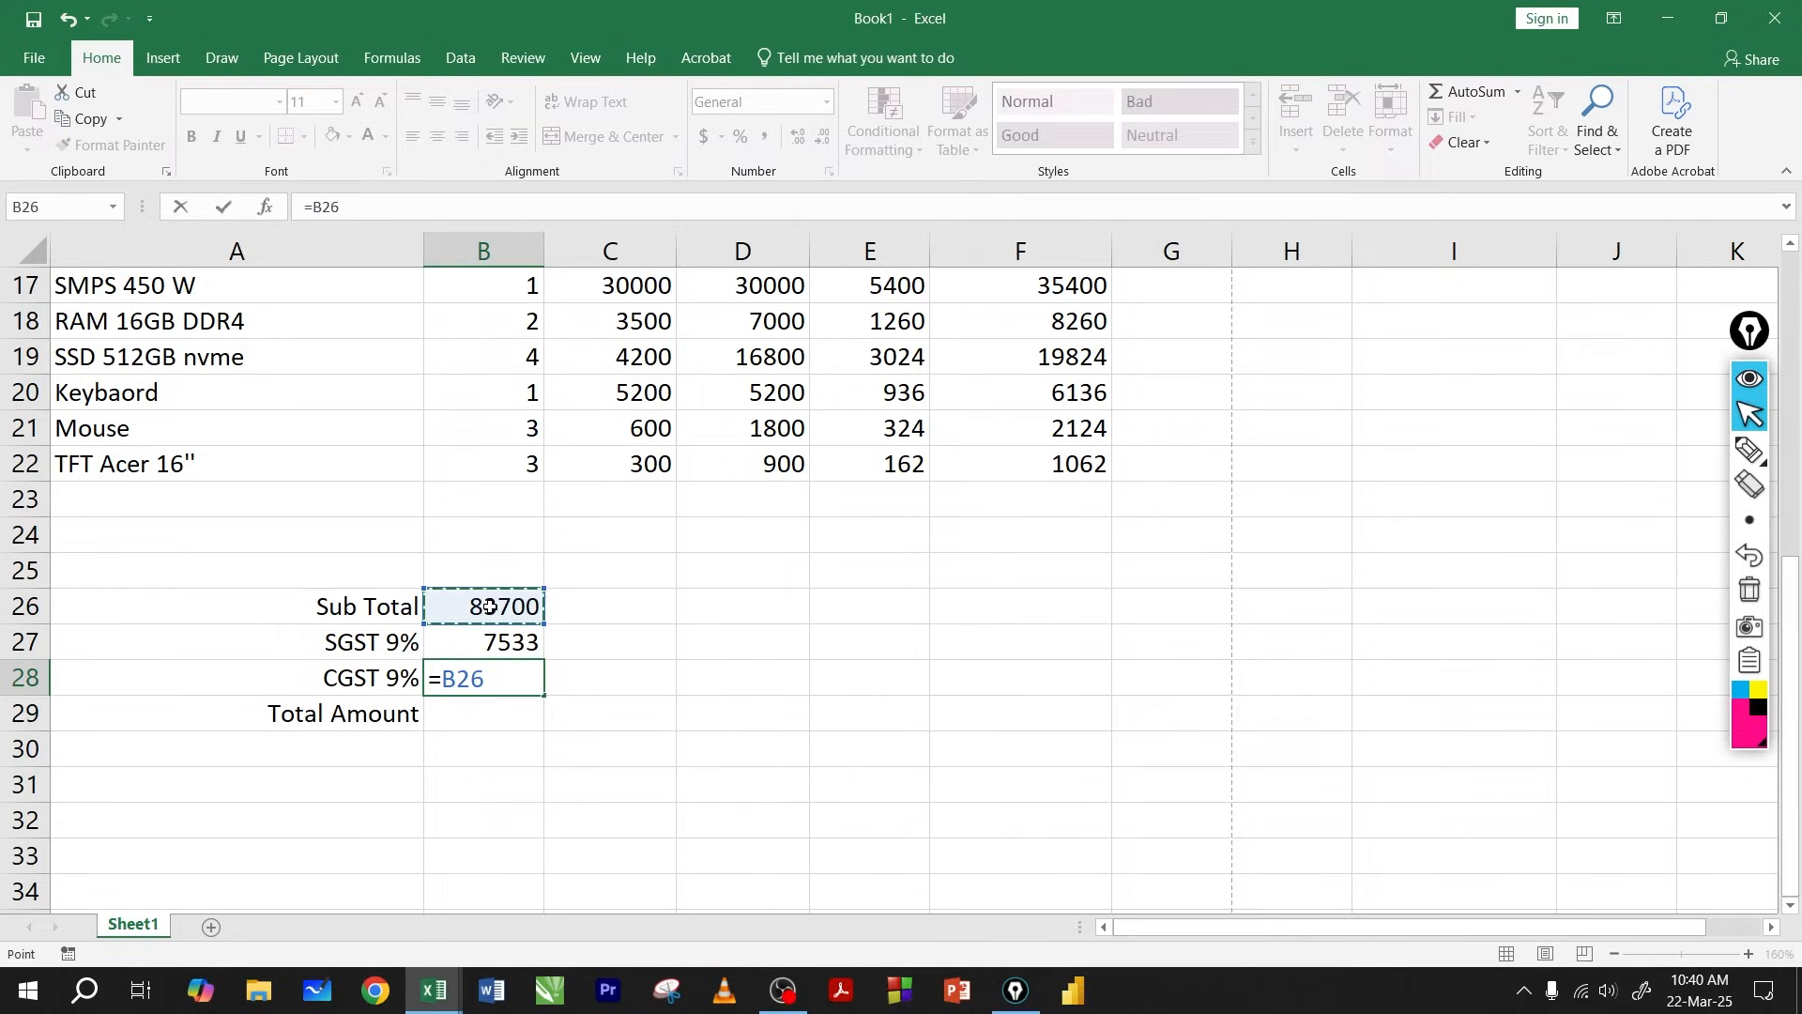
text(*)
text(9/100)
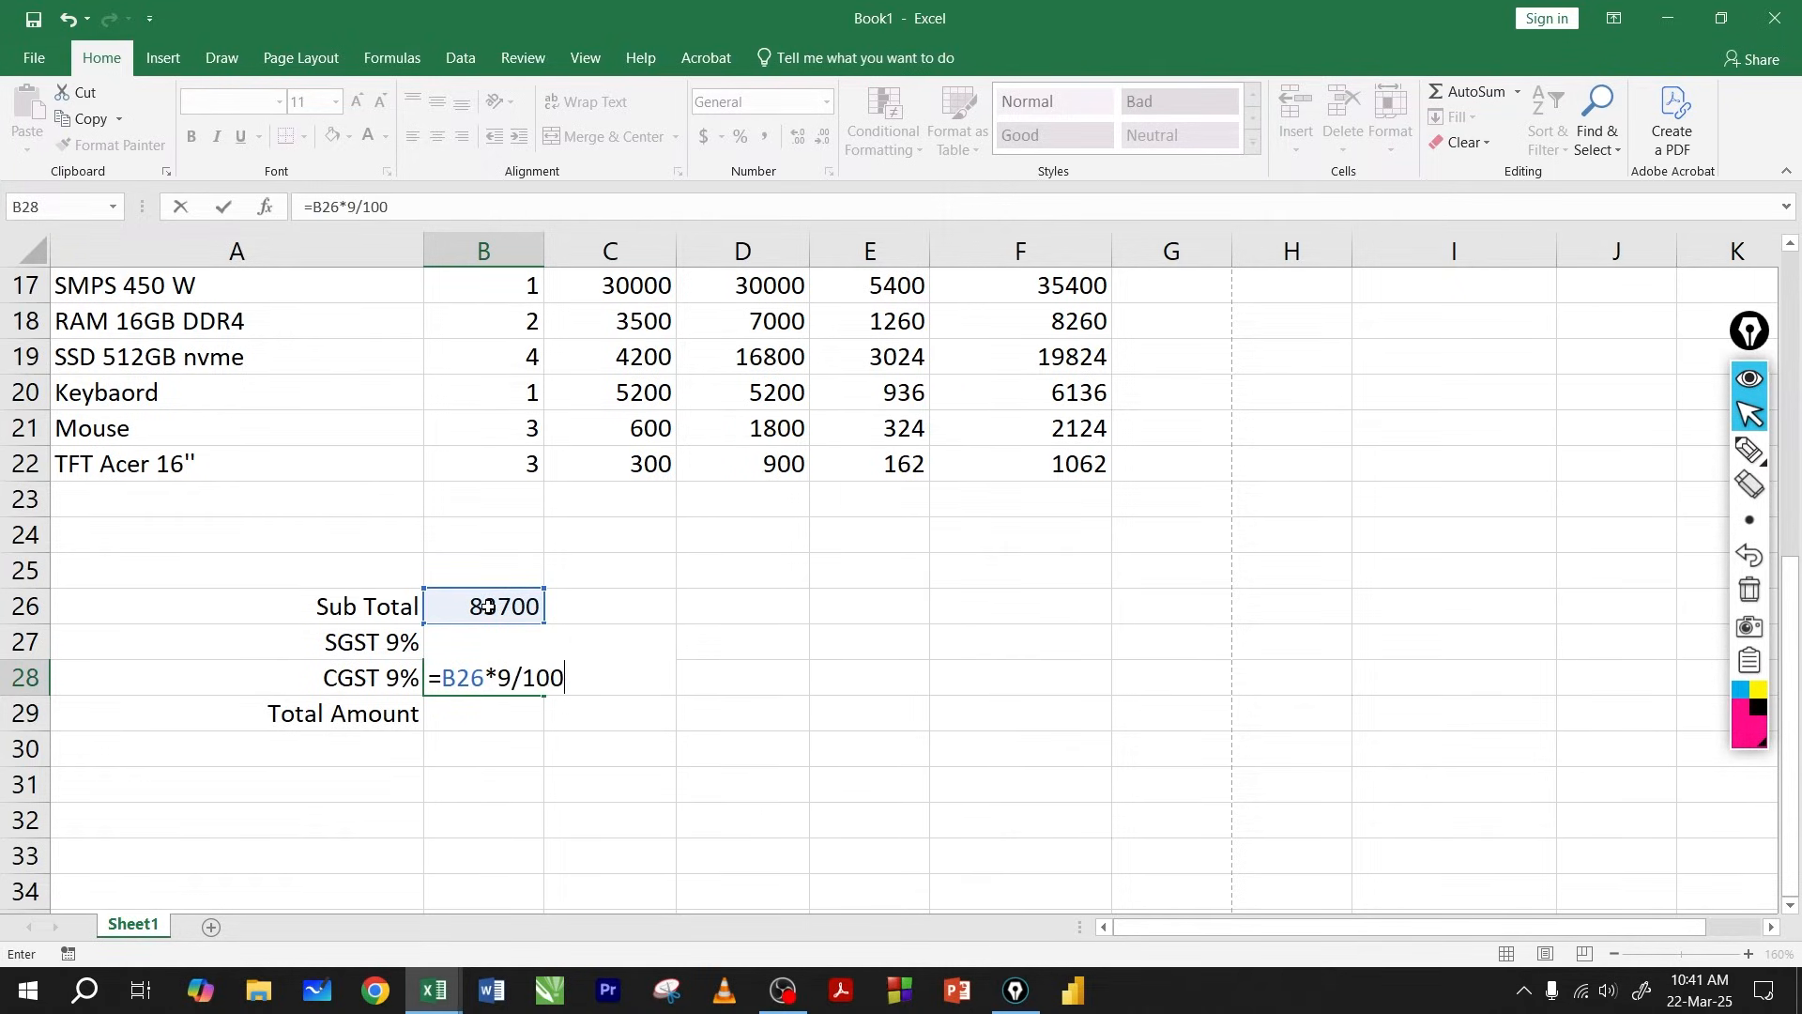
key(Return)
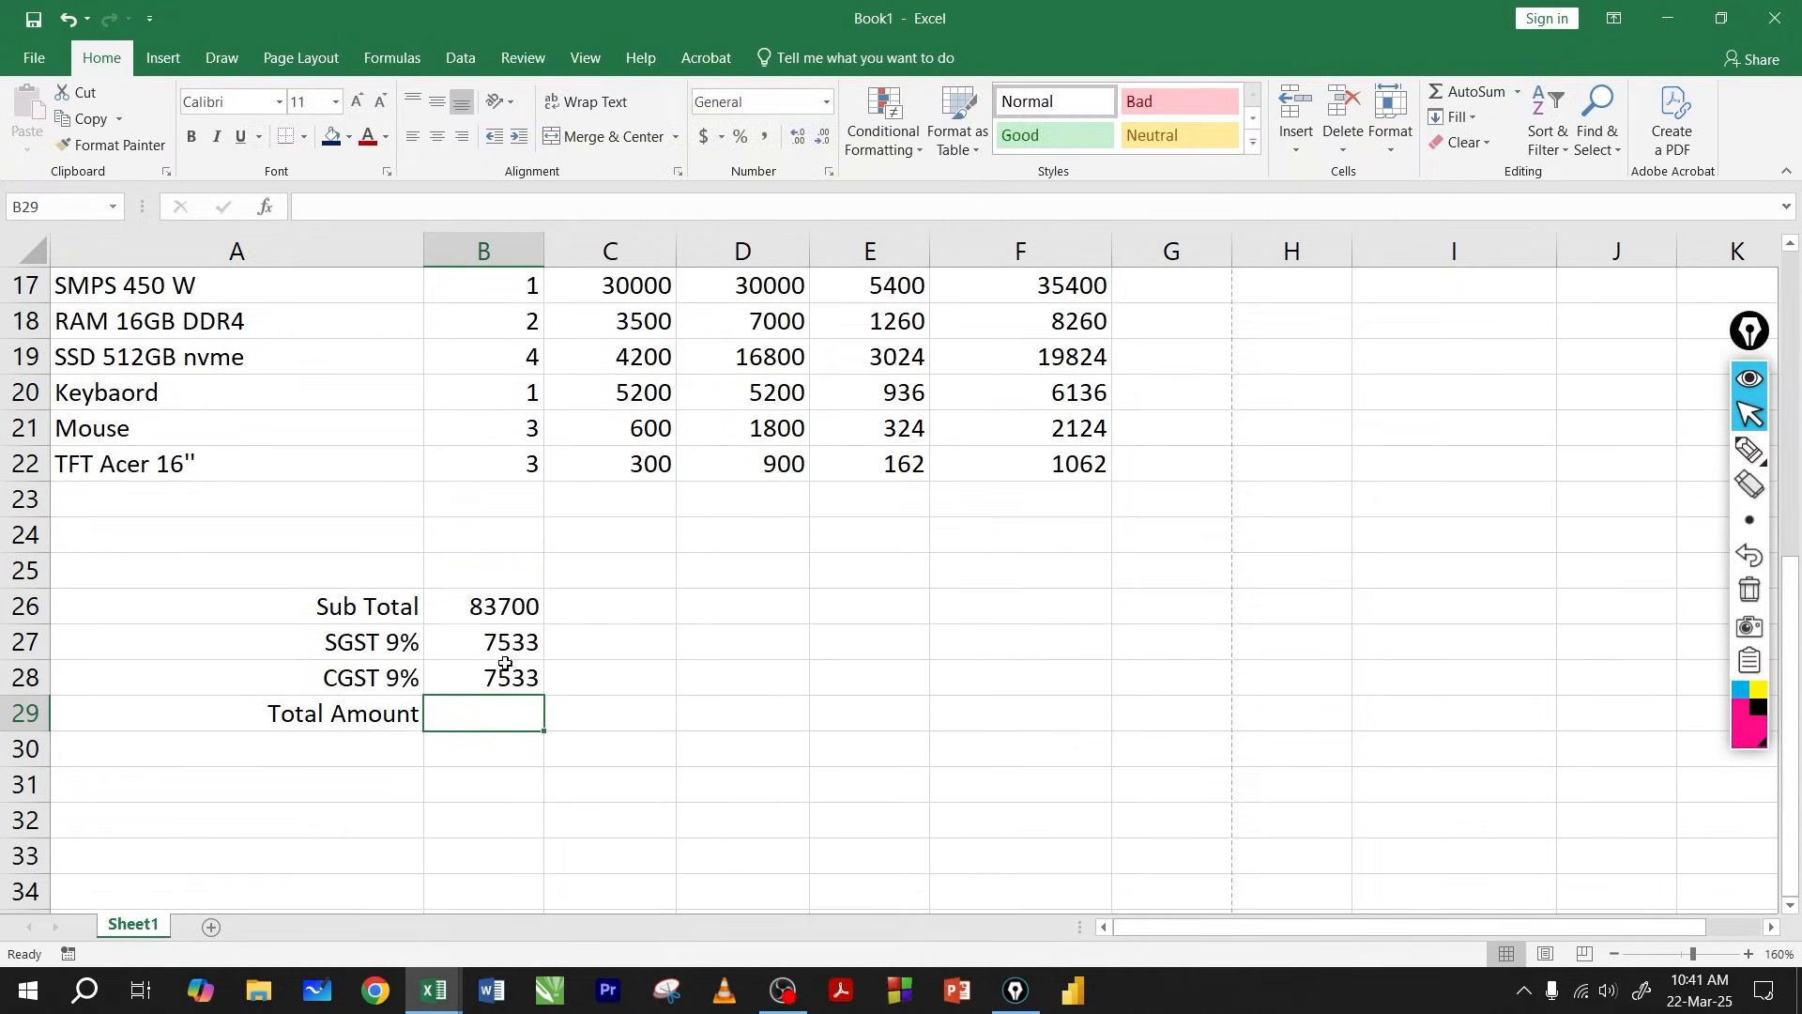
Sum Sub Total, SGST and CGST with =SUM(B26:B28) for Total Amount, then delete the result.
text(=sum()
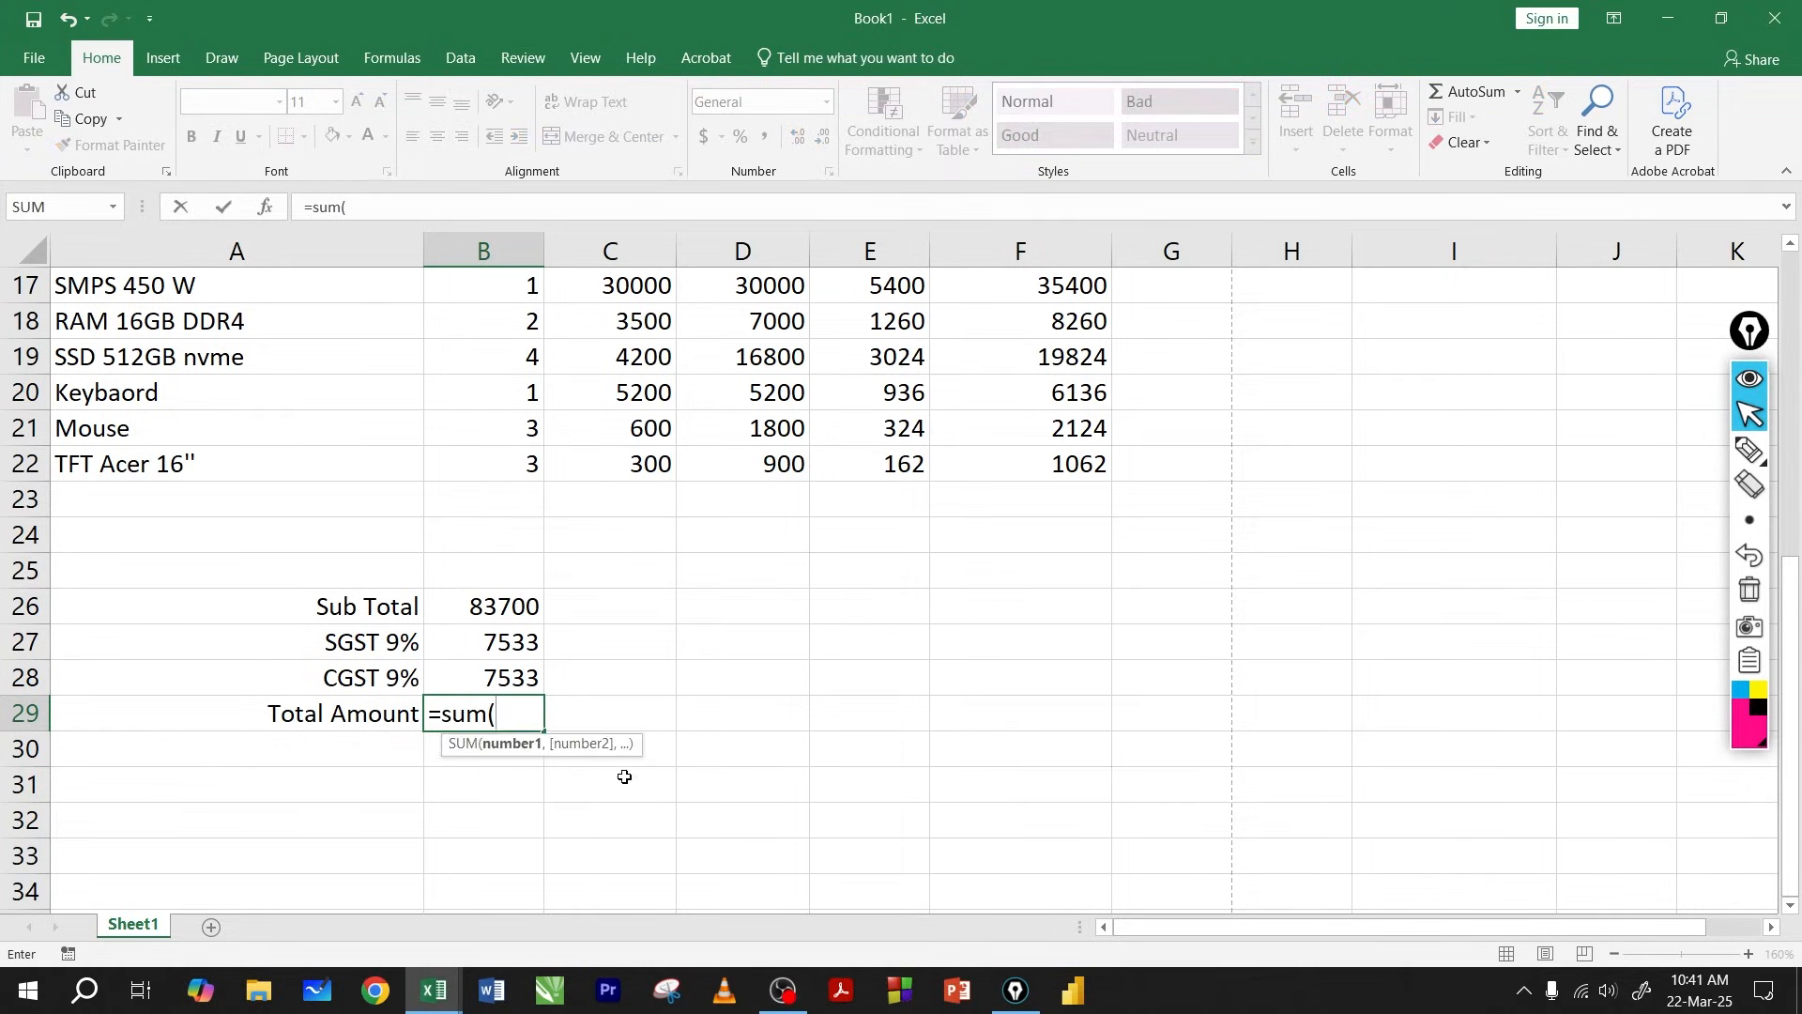
drag(519, 606, 517, 673)
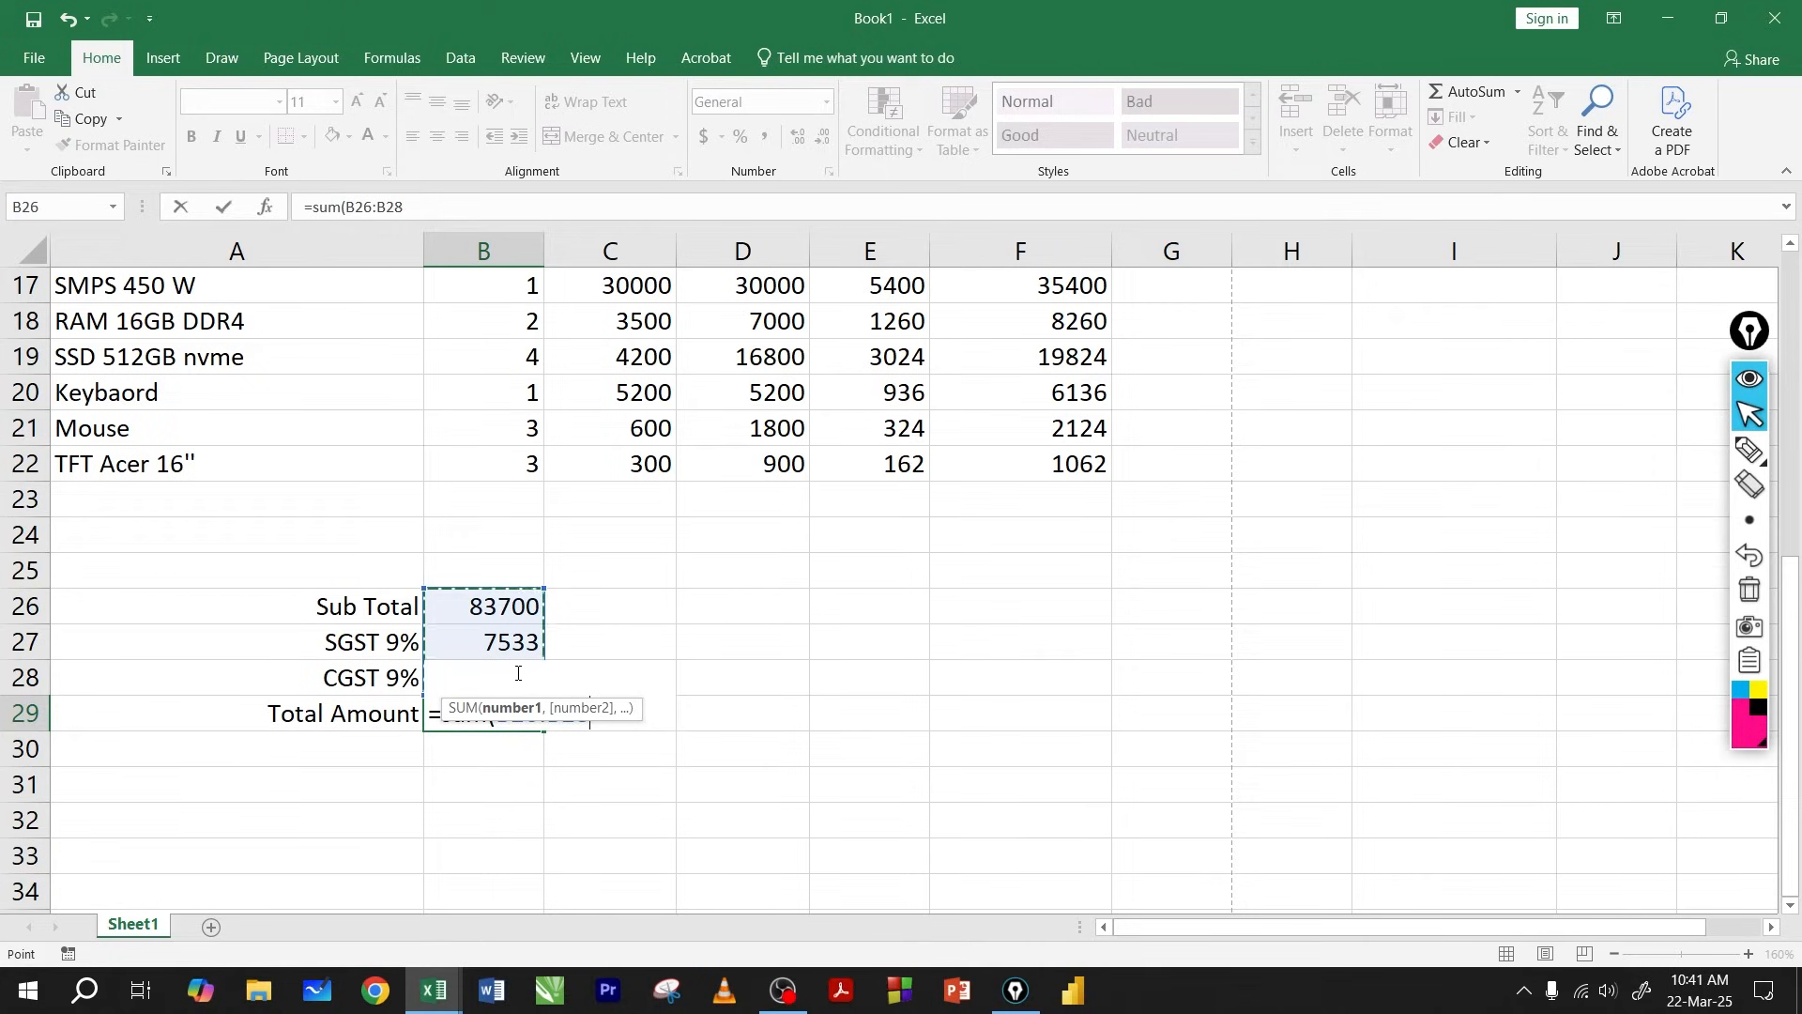
key(Return)
click(533, 711)
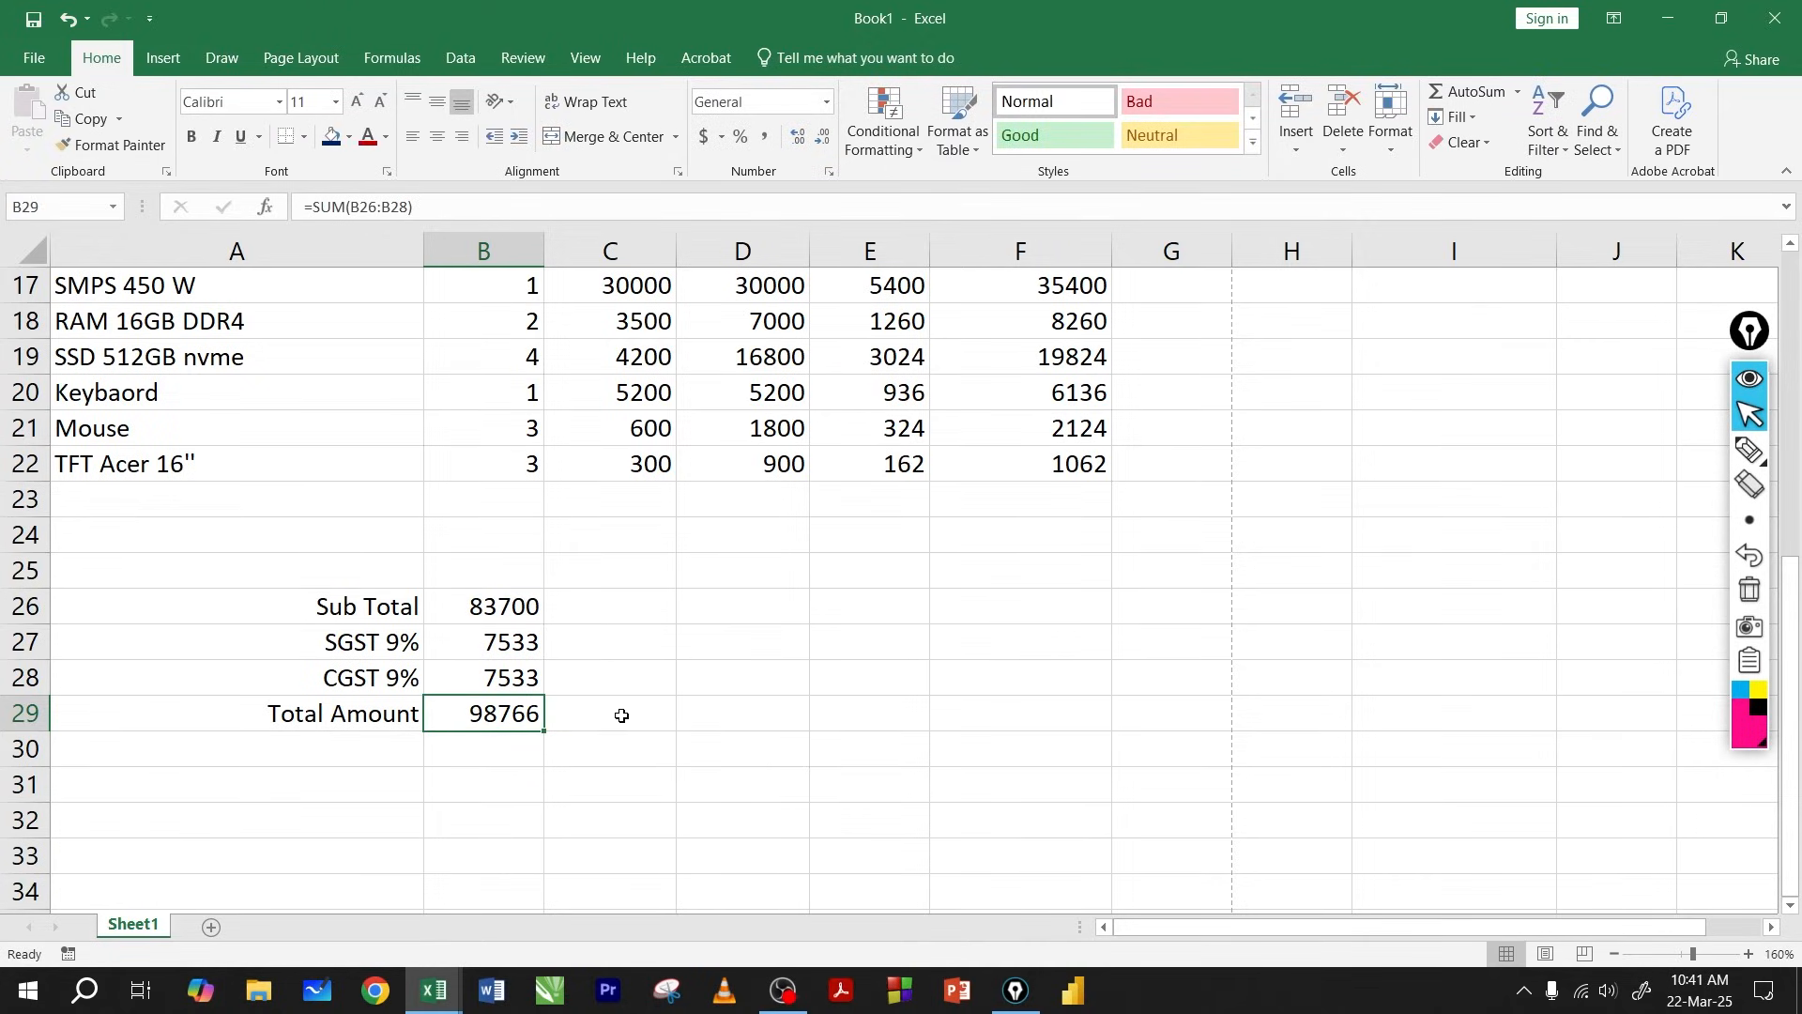
key(Delete)
click(597, 724)
click(495, 720)
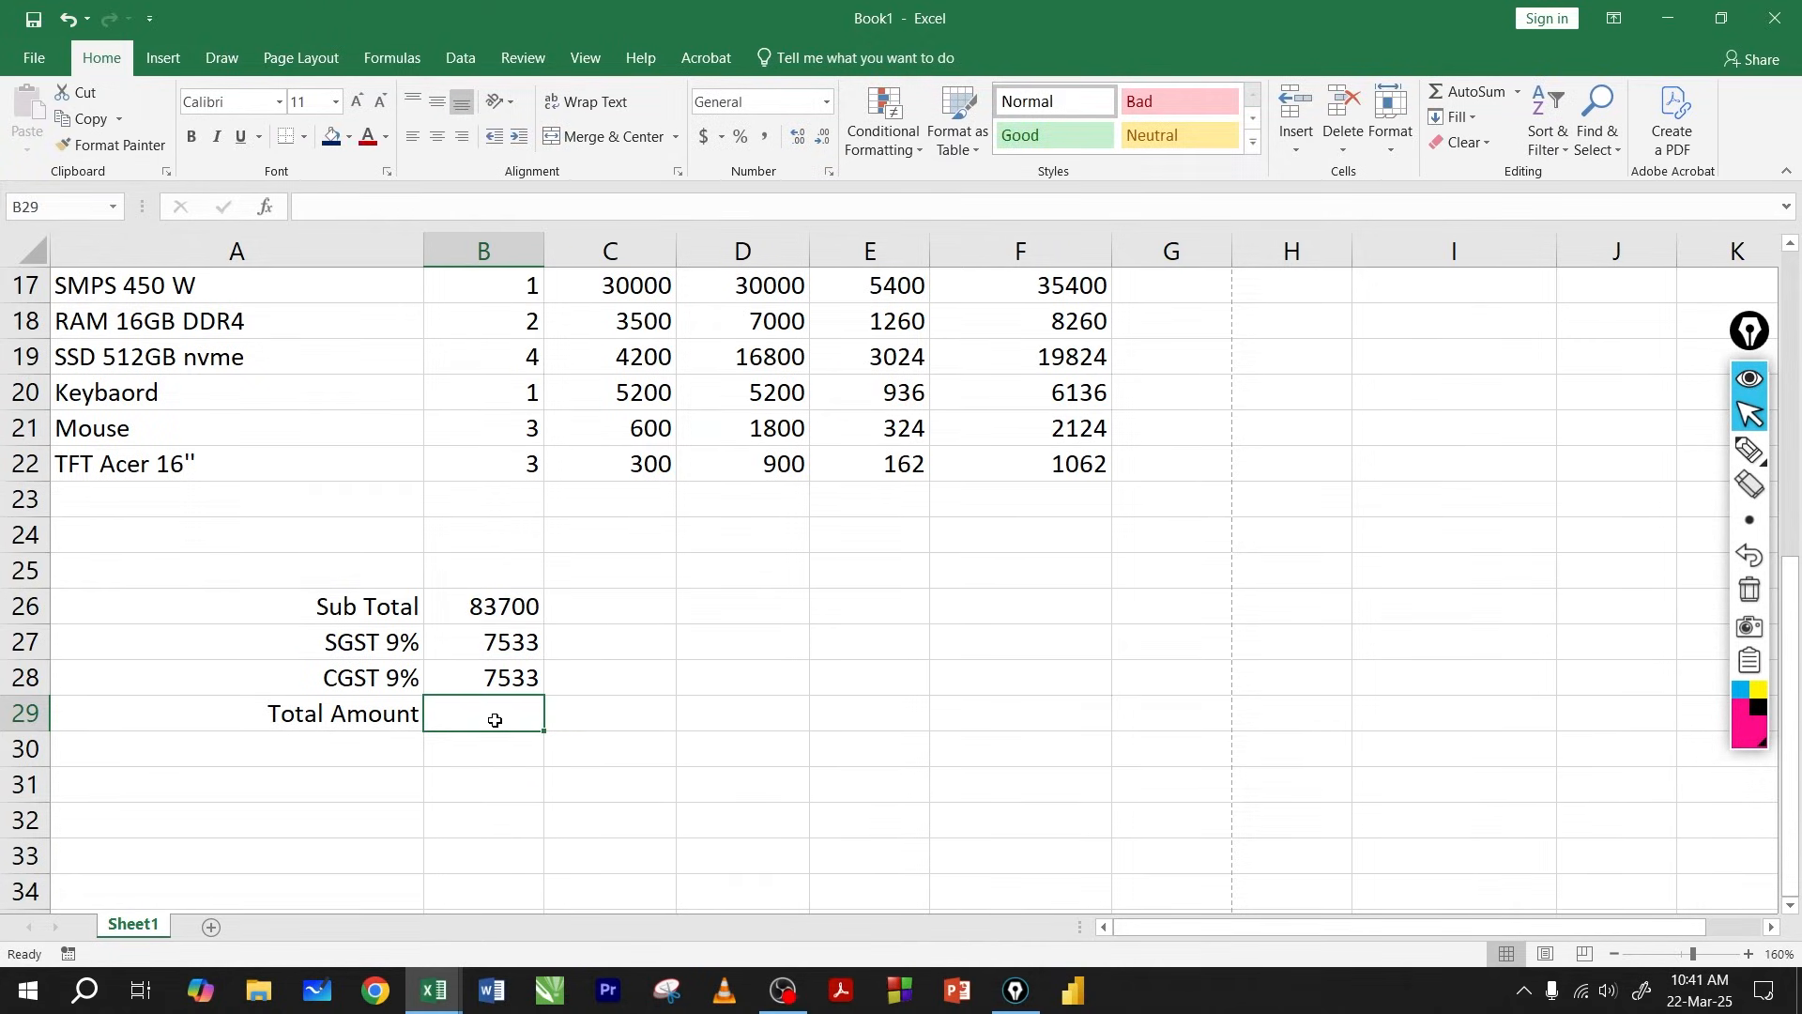
text(=s)
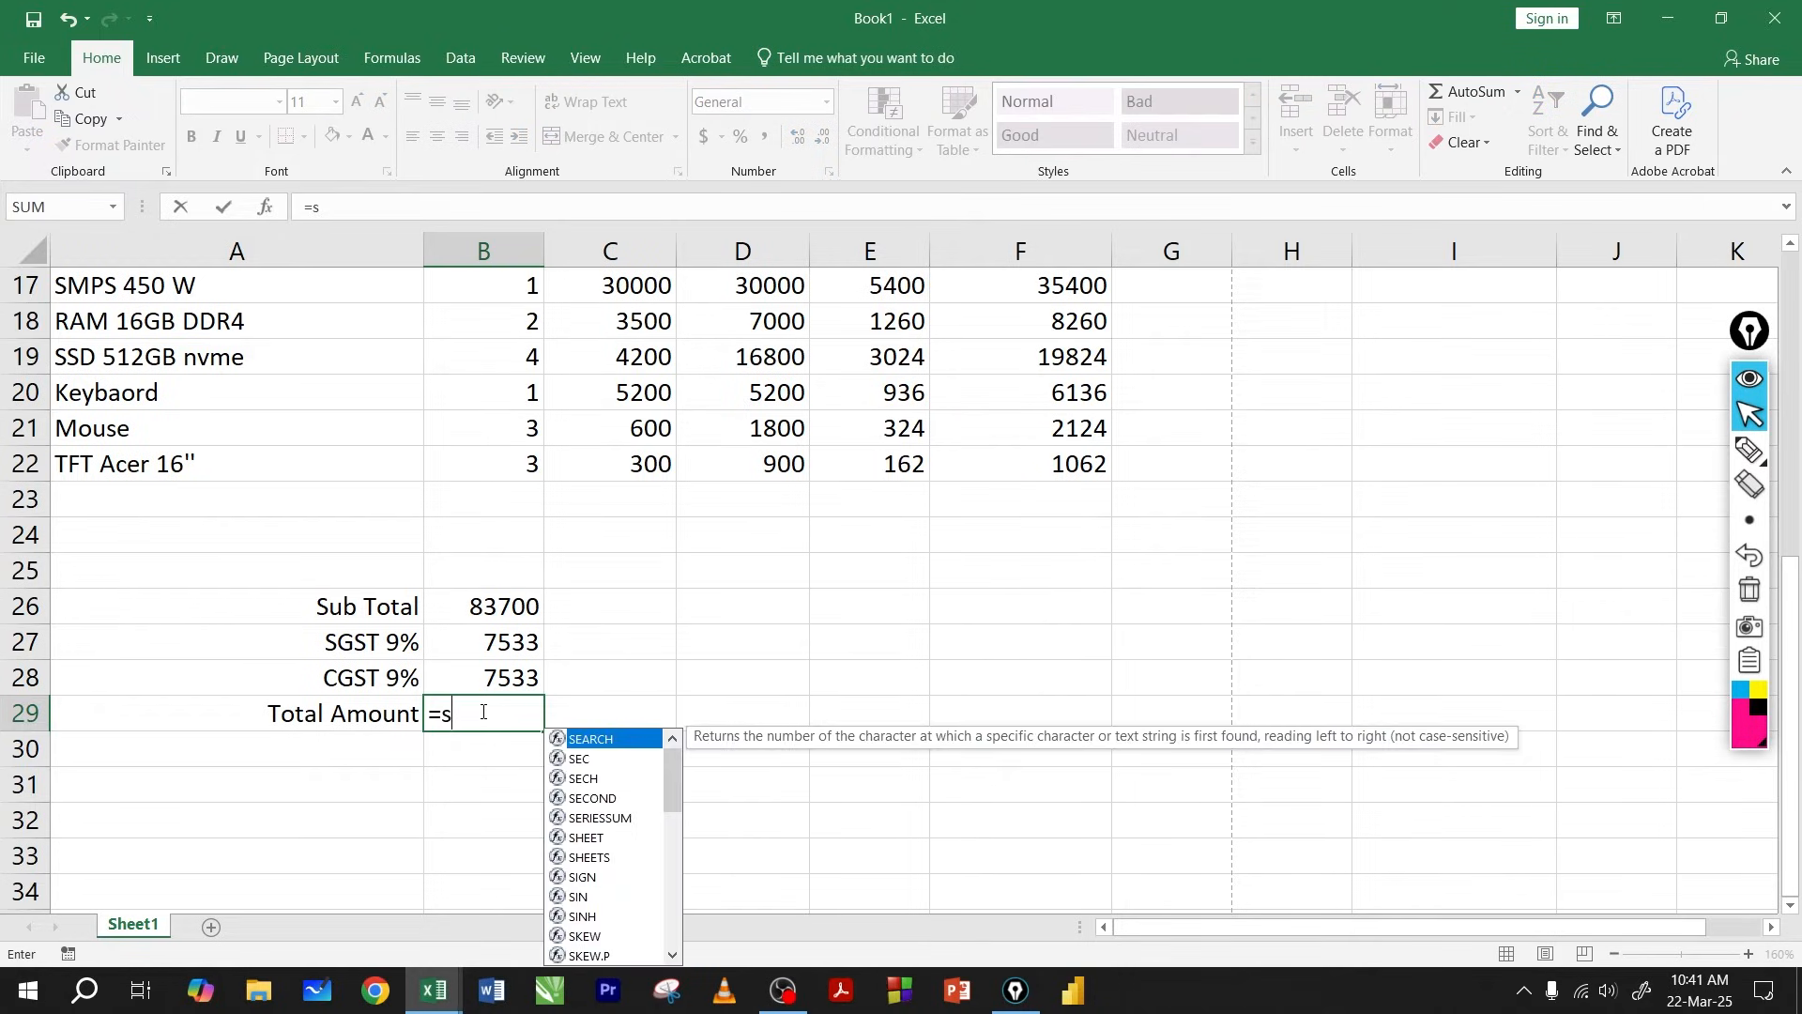
key(Escape)
key(Escape)
key(Return)
click(502, 709)
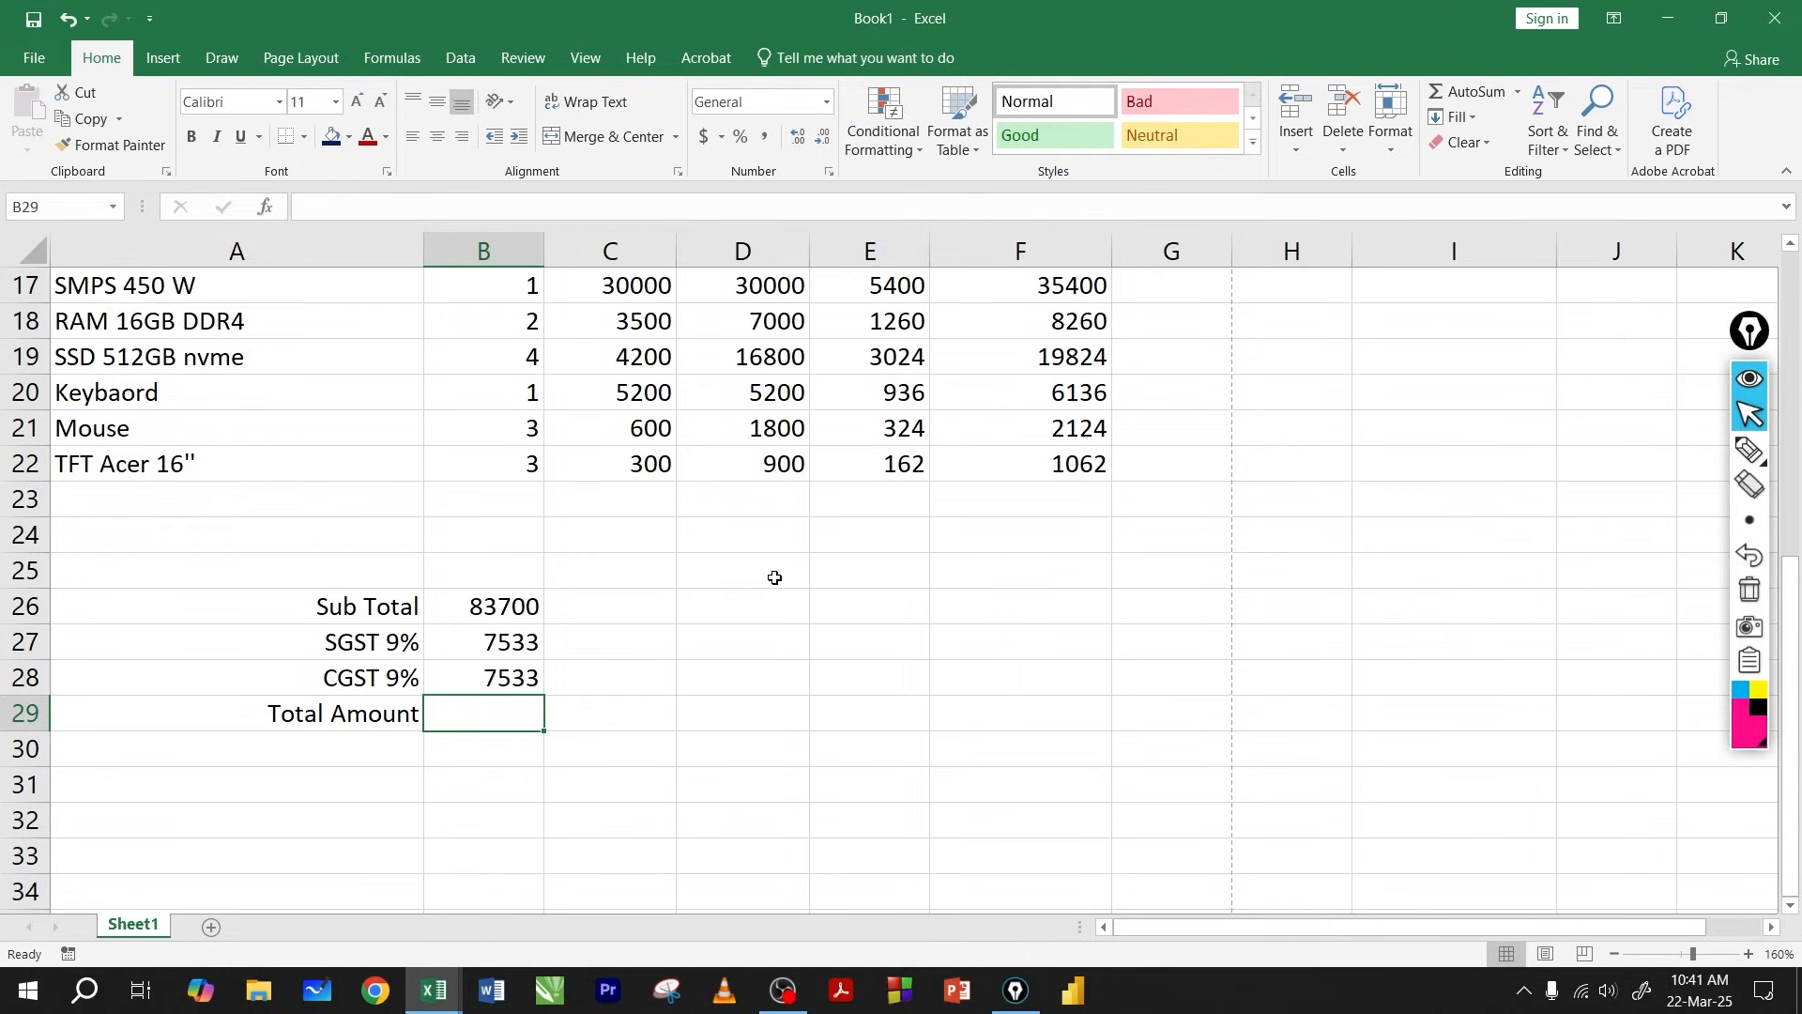
click(618, 701)
click(499, 714)
click(1469, 91)
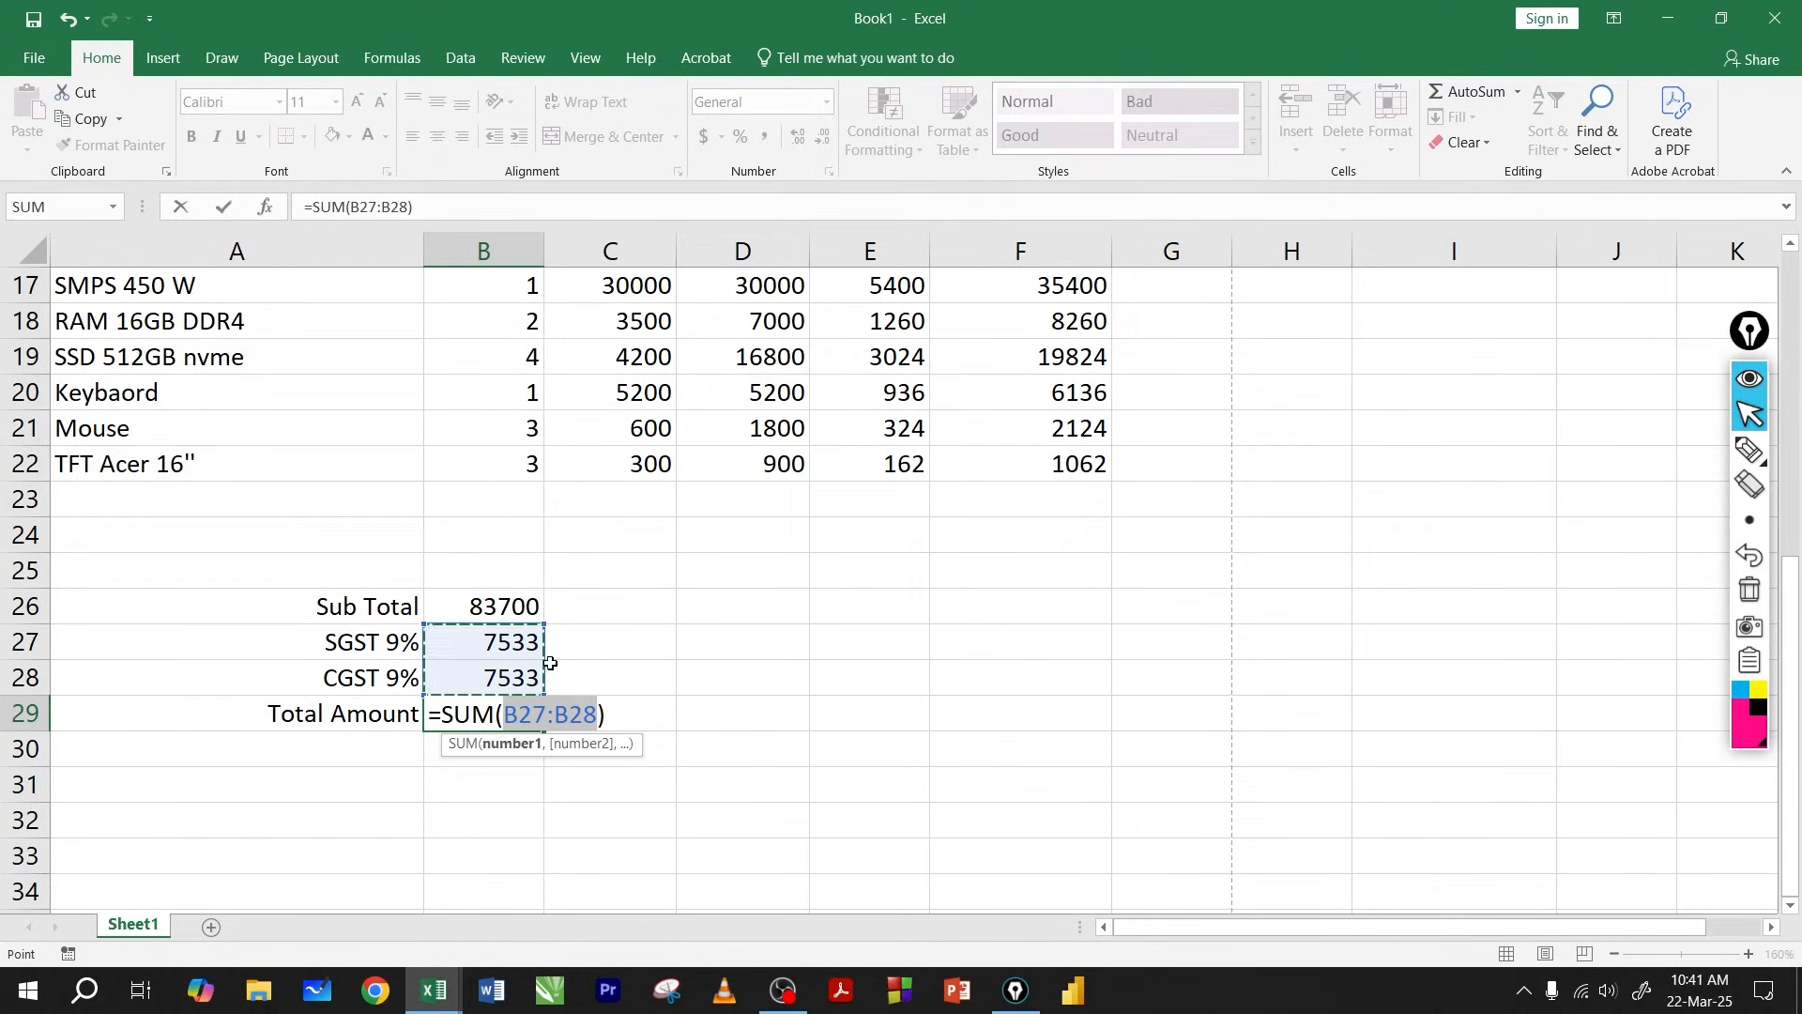
drag(482, 604, 493, 691)
key(Return)
click(490, 716)
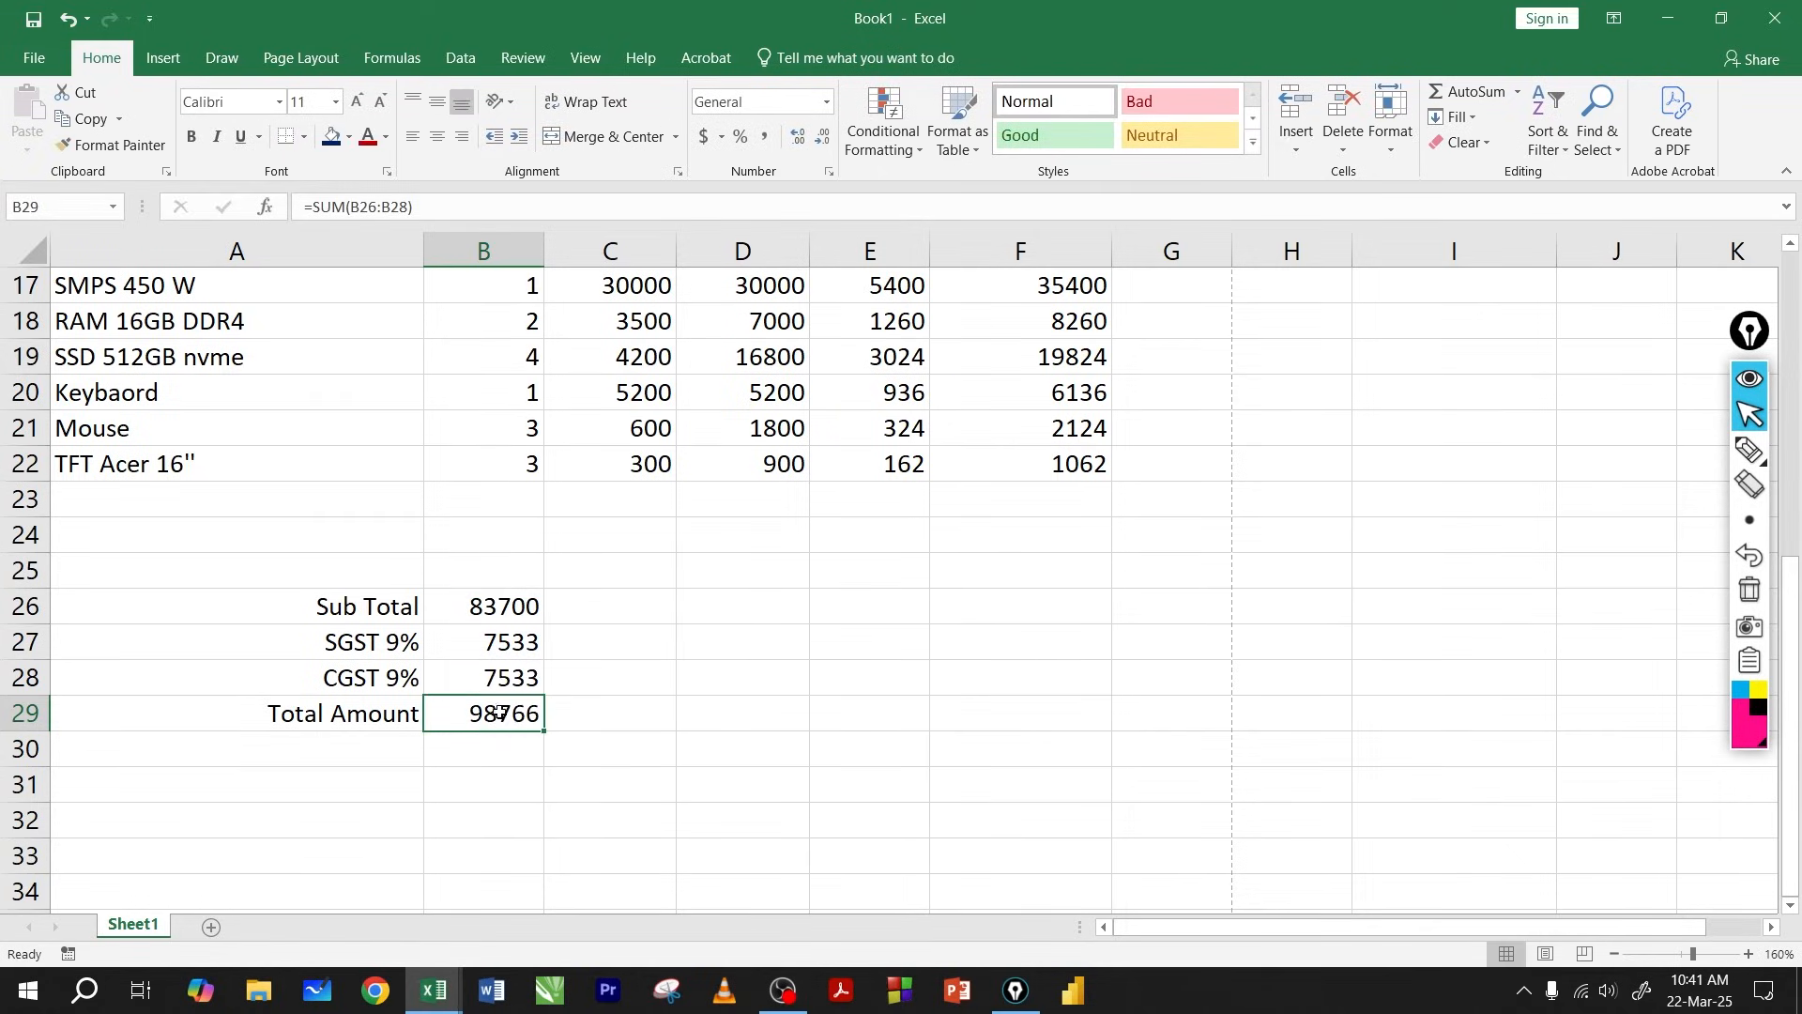
Clear the Total Amount result and enter practice numbers 8, 5, 6, 4, 6 in E26:E30.
key(Delete)
click(876, 595)
text(8)
key(Return)
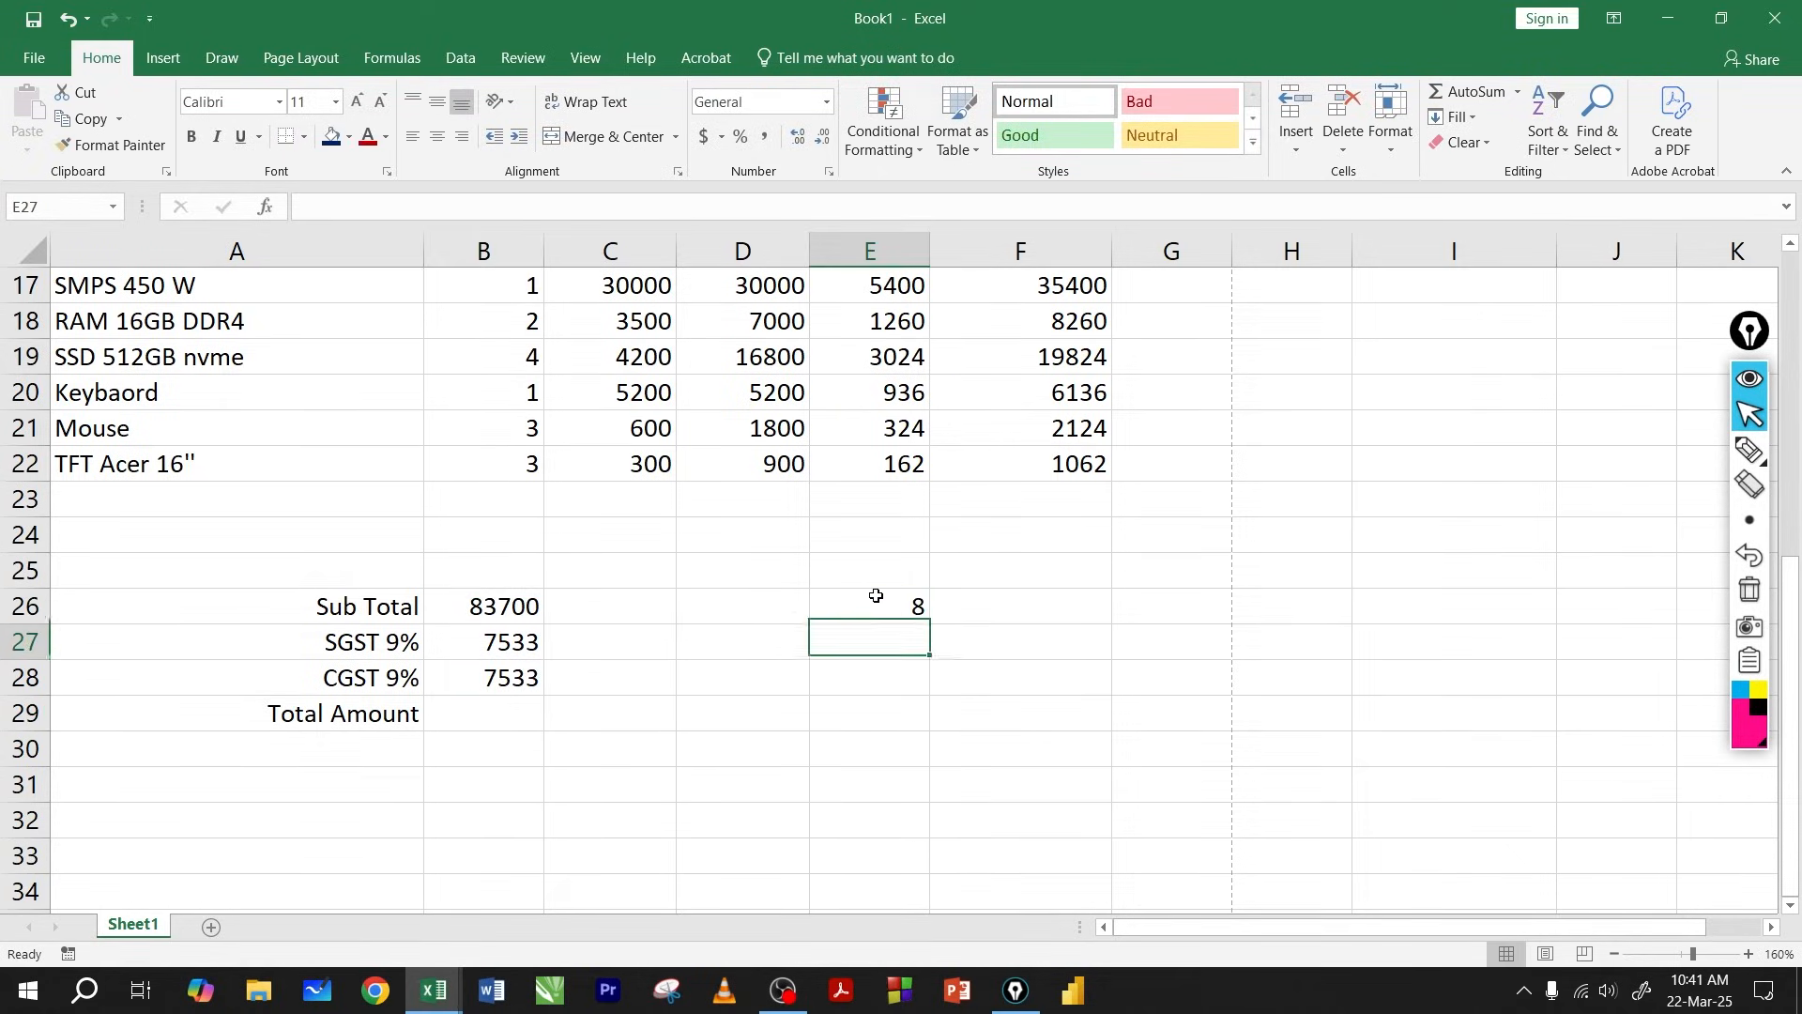
text(5)
key(Return)
text(6)
key(Return)
text(4)
key(Return)
text(6)
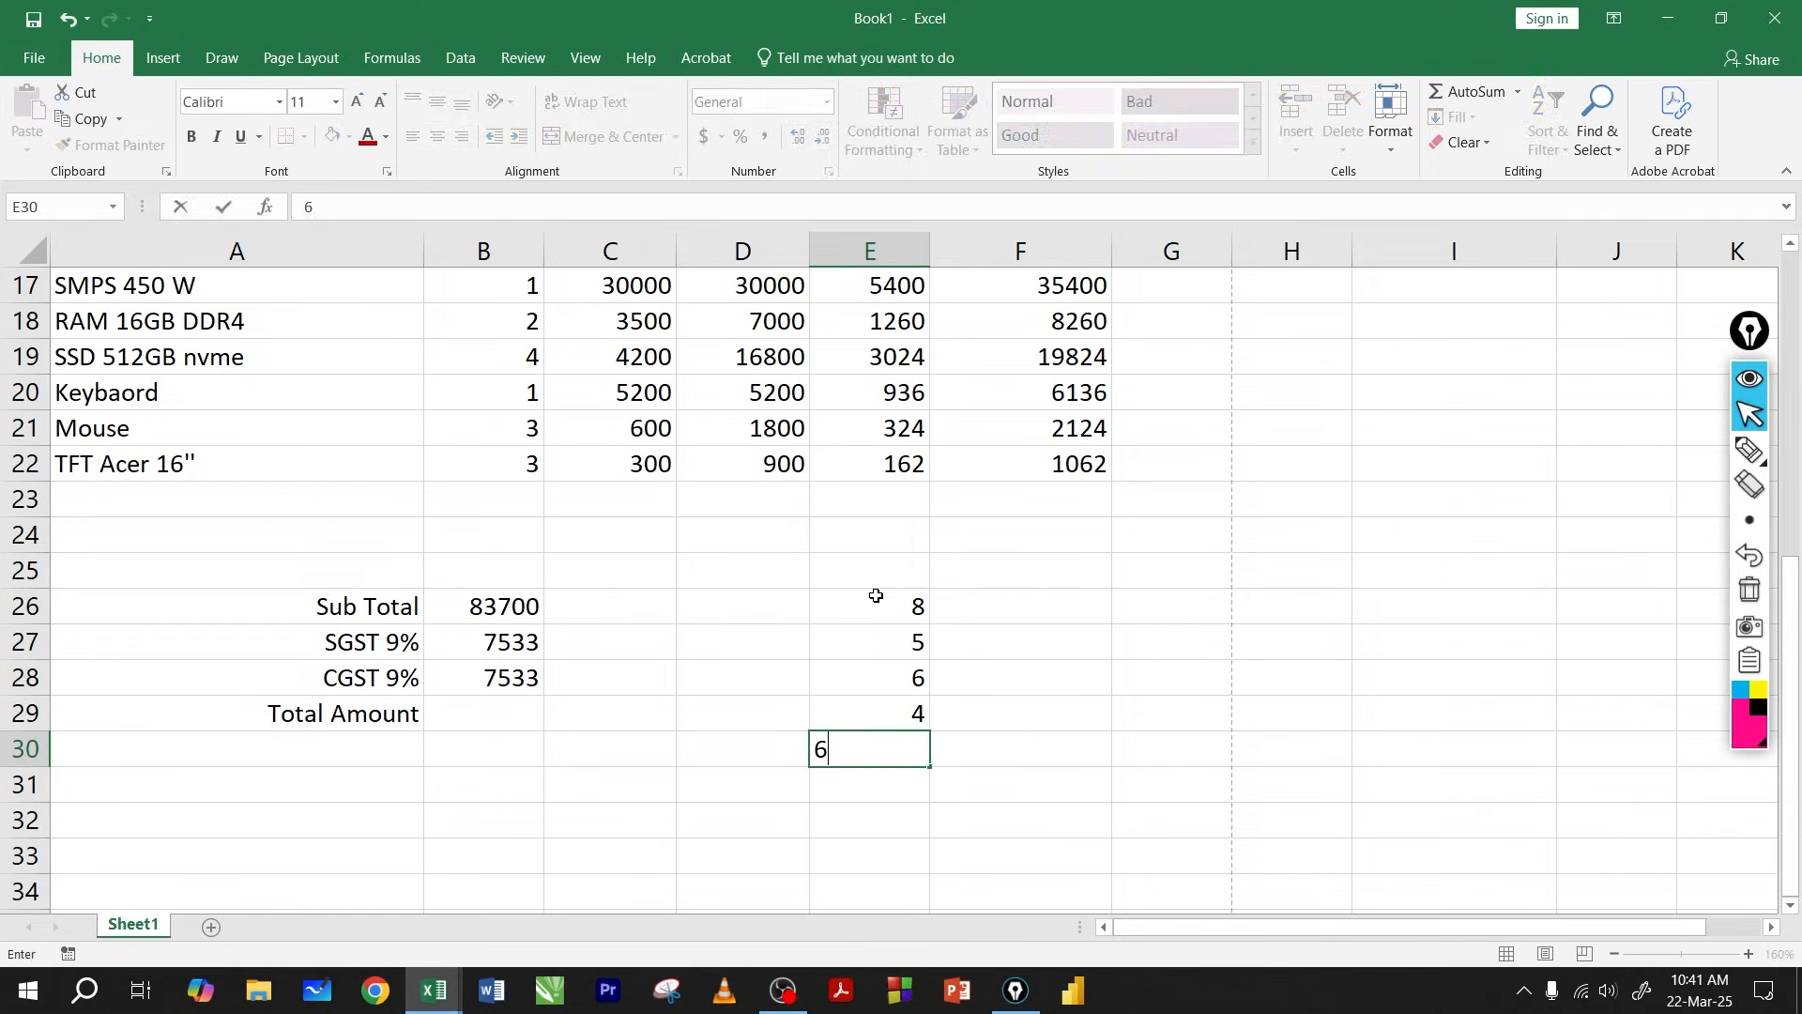
key(Return)
Try AutoSum on the practice numbers into E31, then delete the sum.
drag(891, 595, 886, 748)
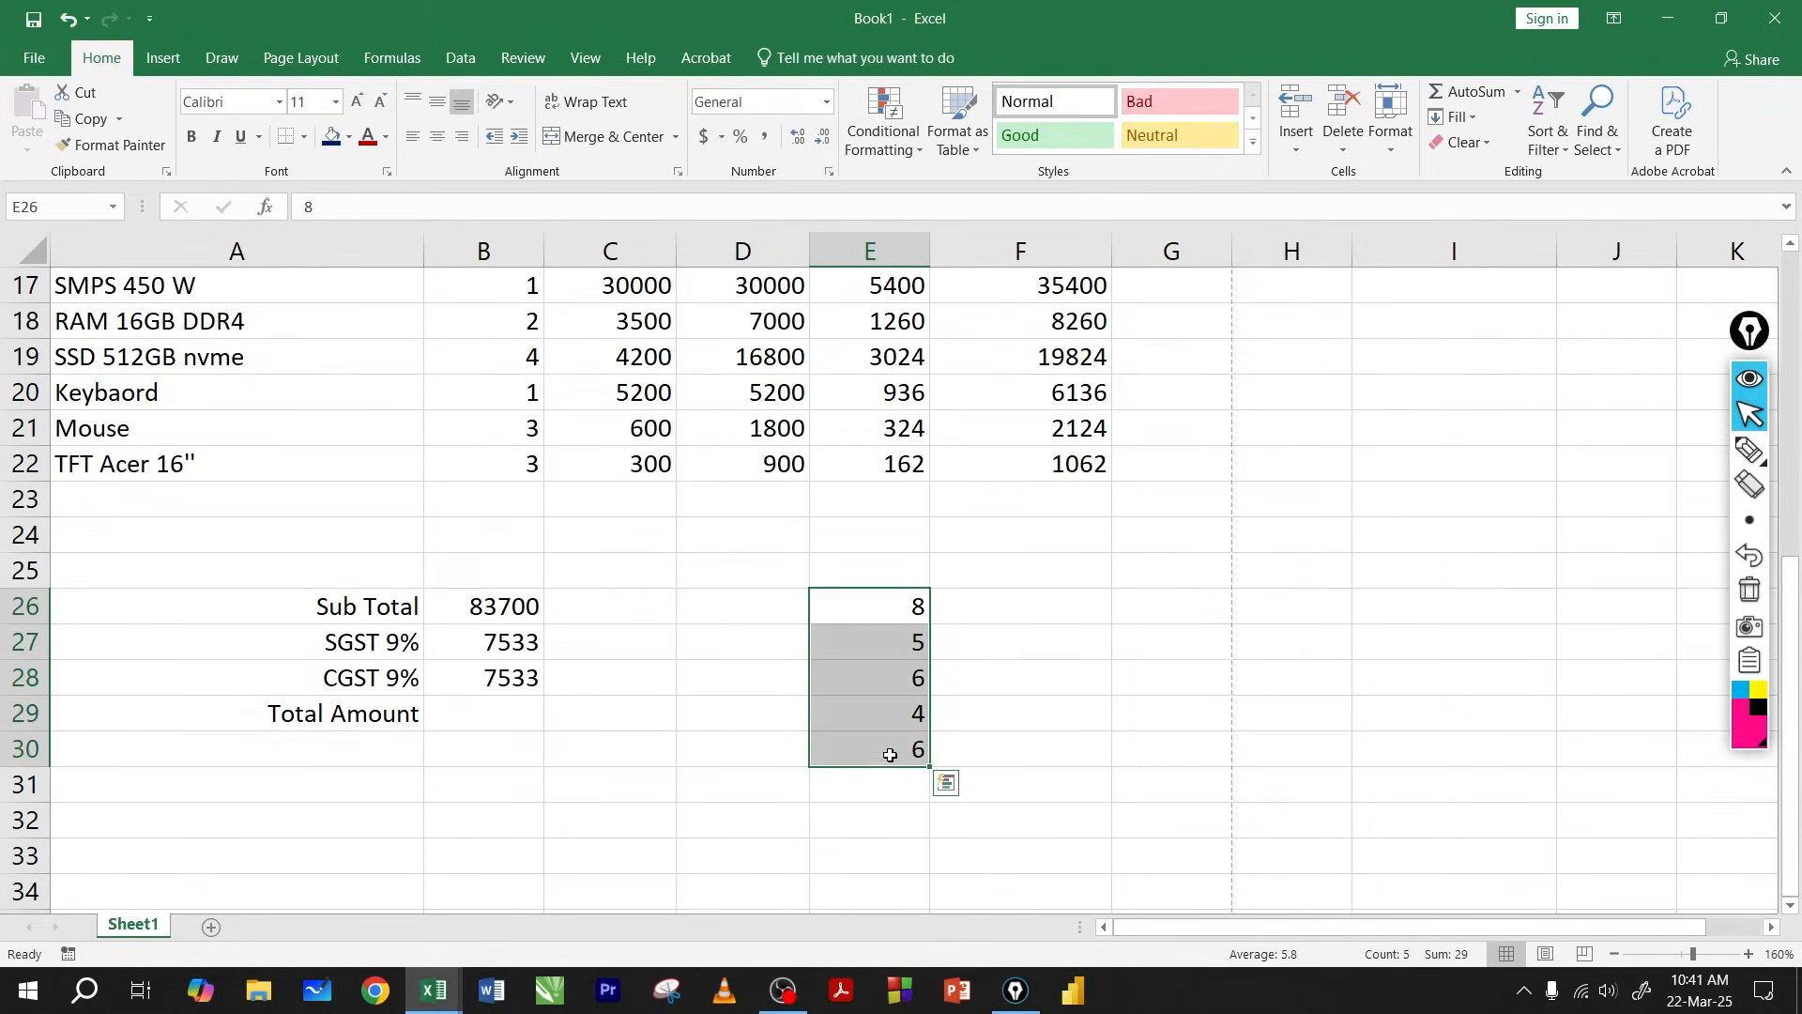
click(892, 780)
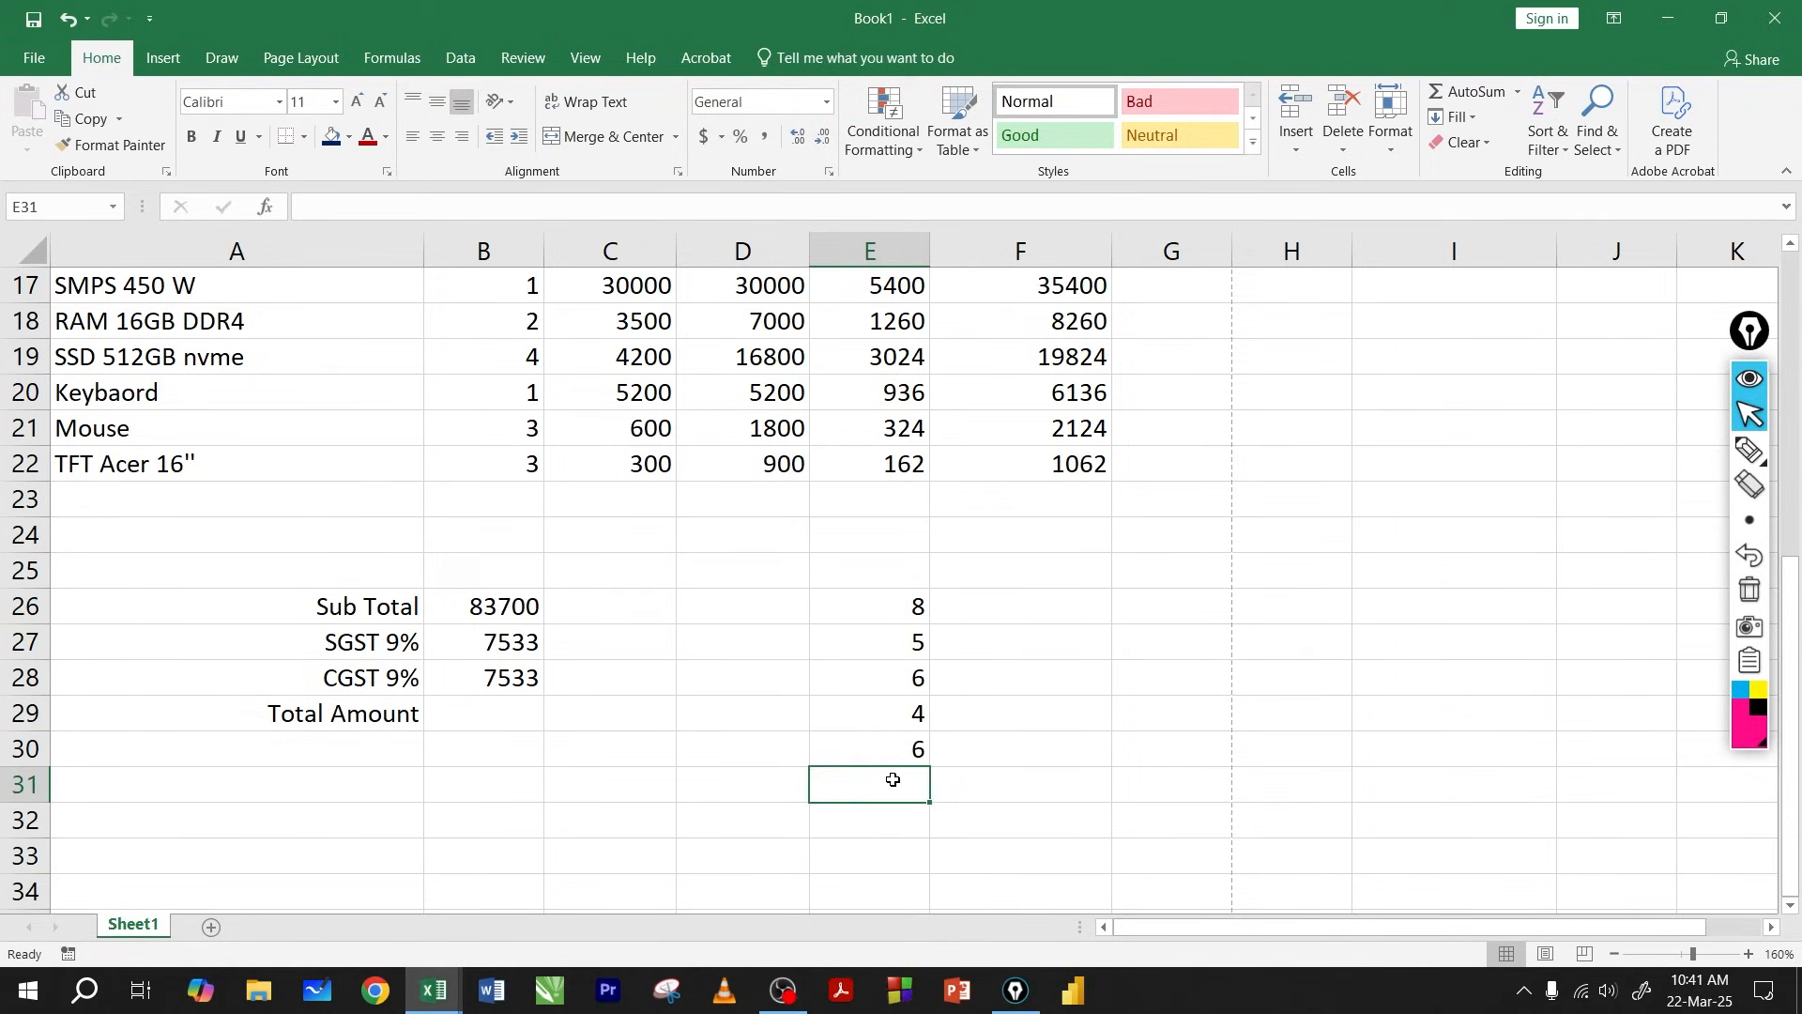
click(1484, 97)
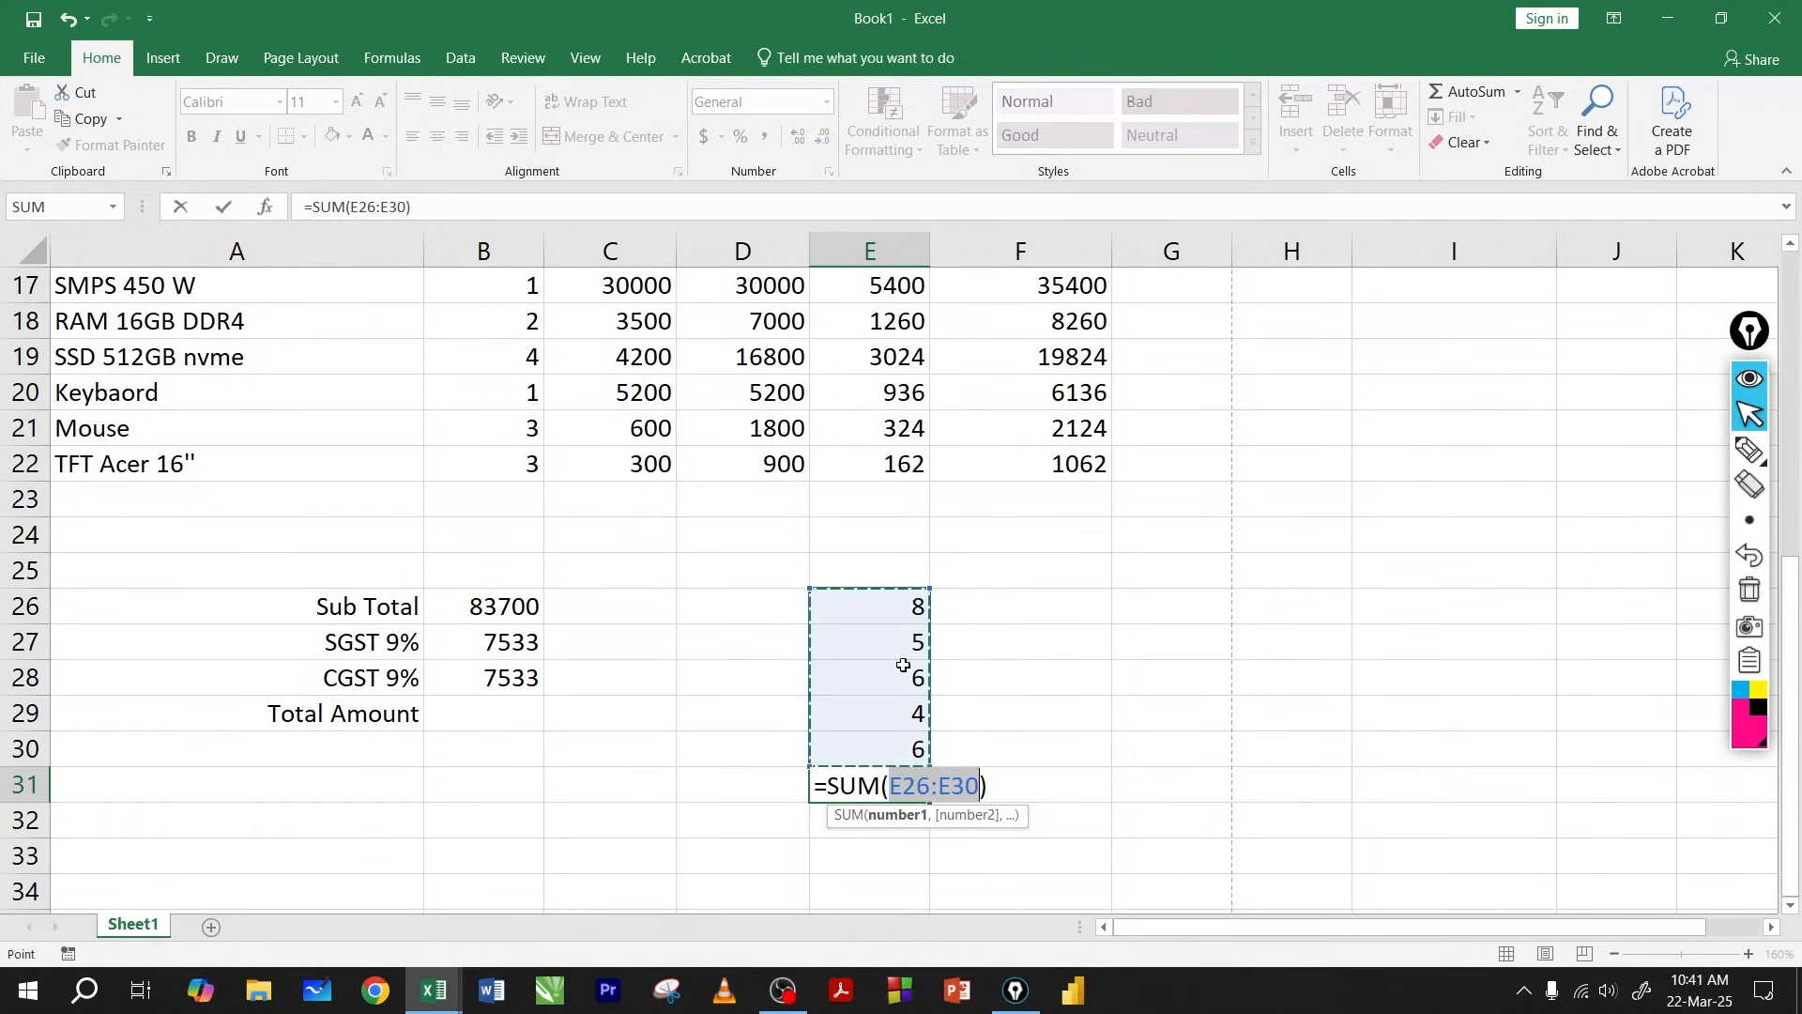
key(Return)
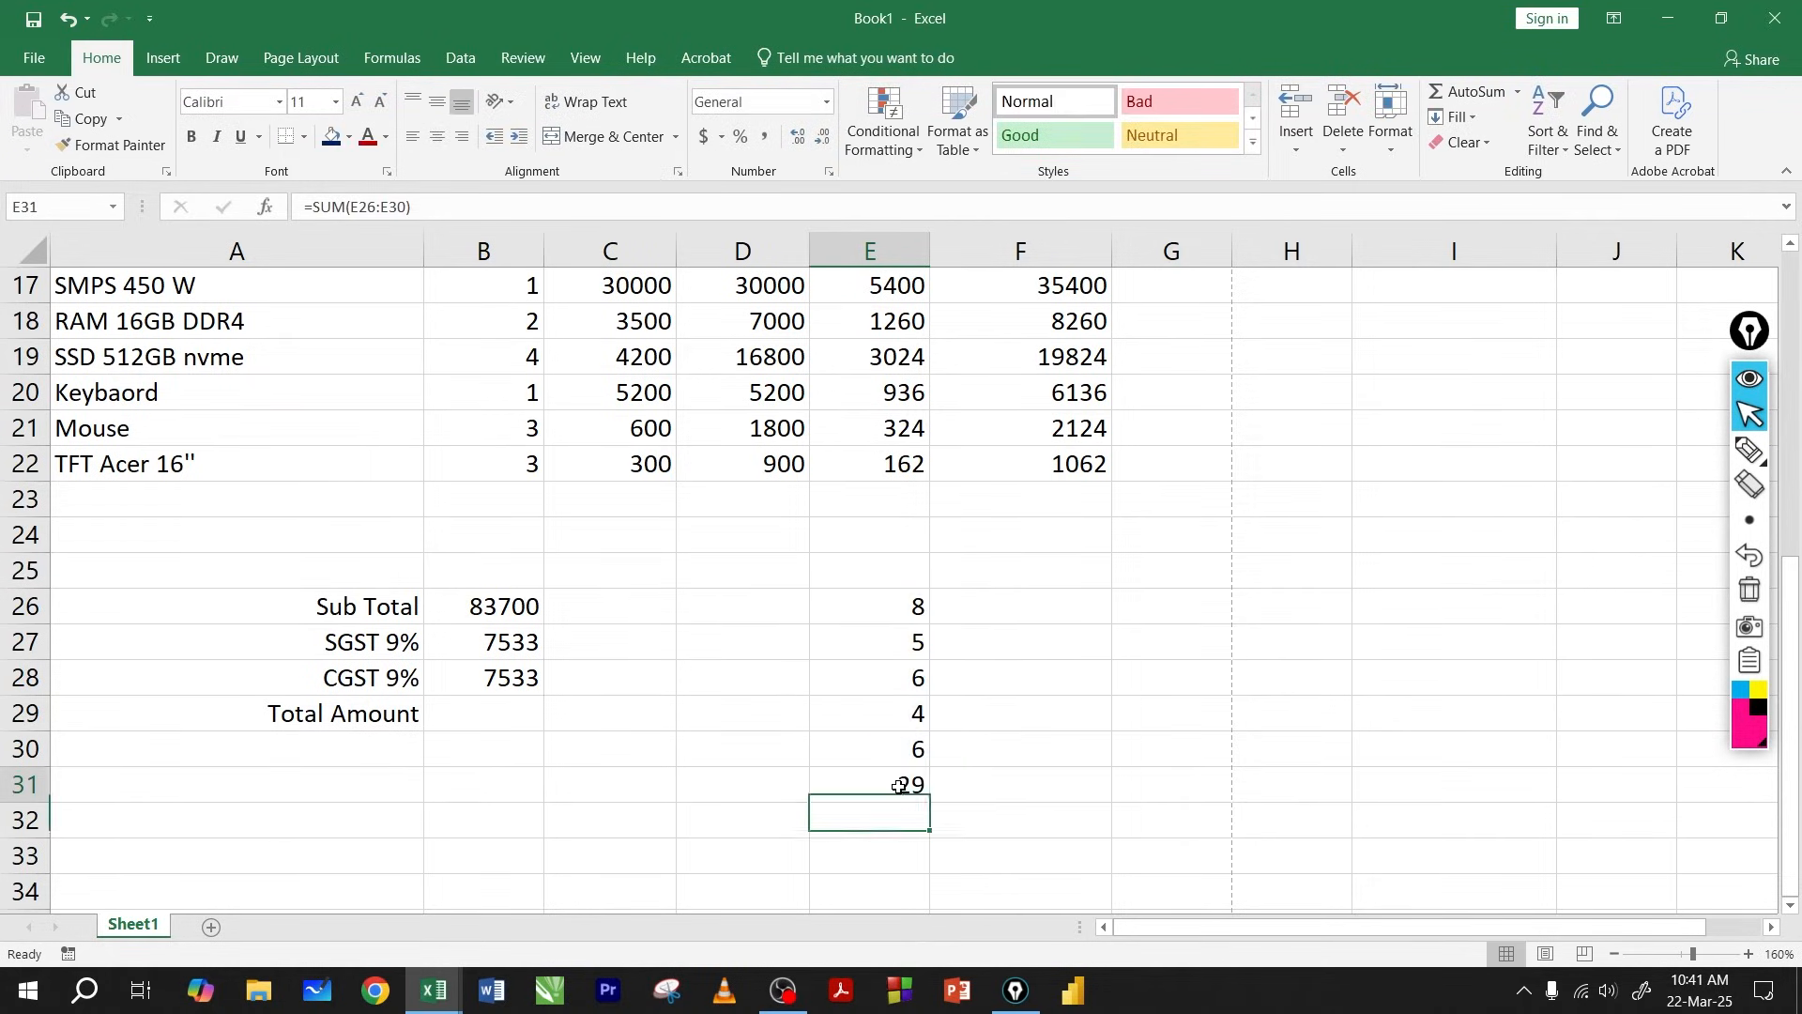
key(Up)
key(Delete)
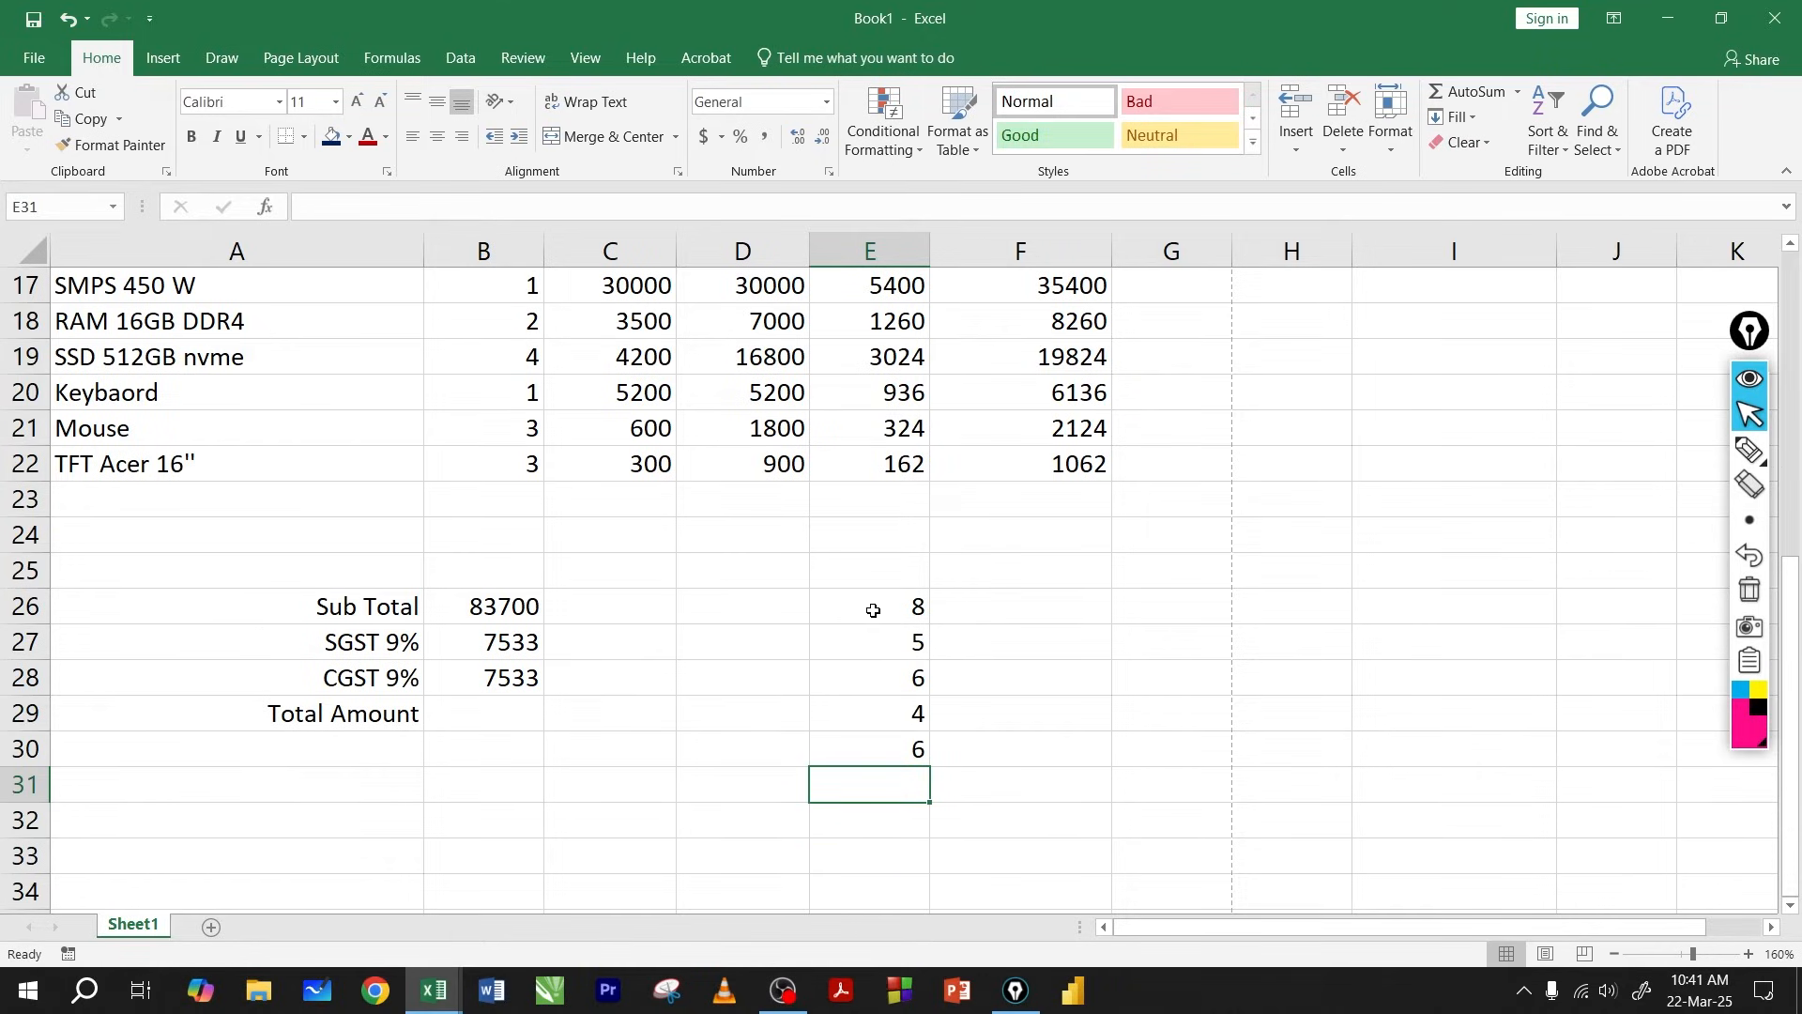
drag(873, 610, 869, 781)
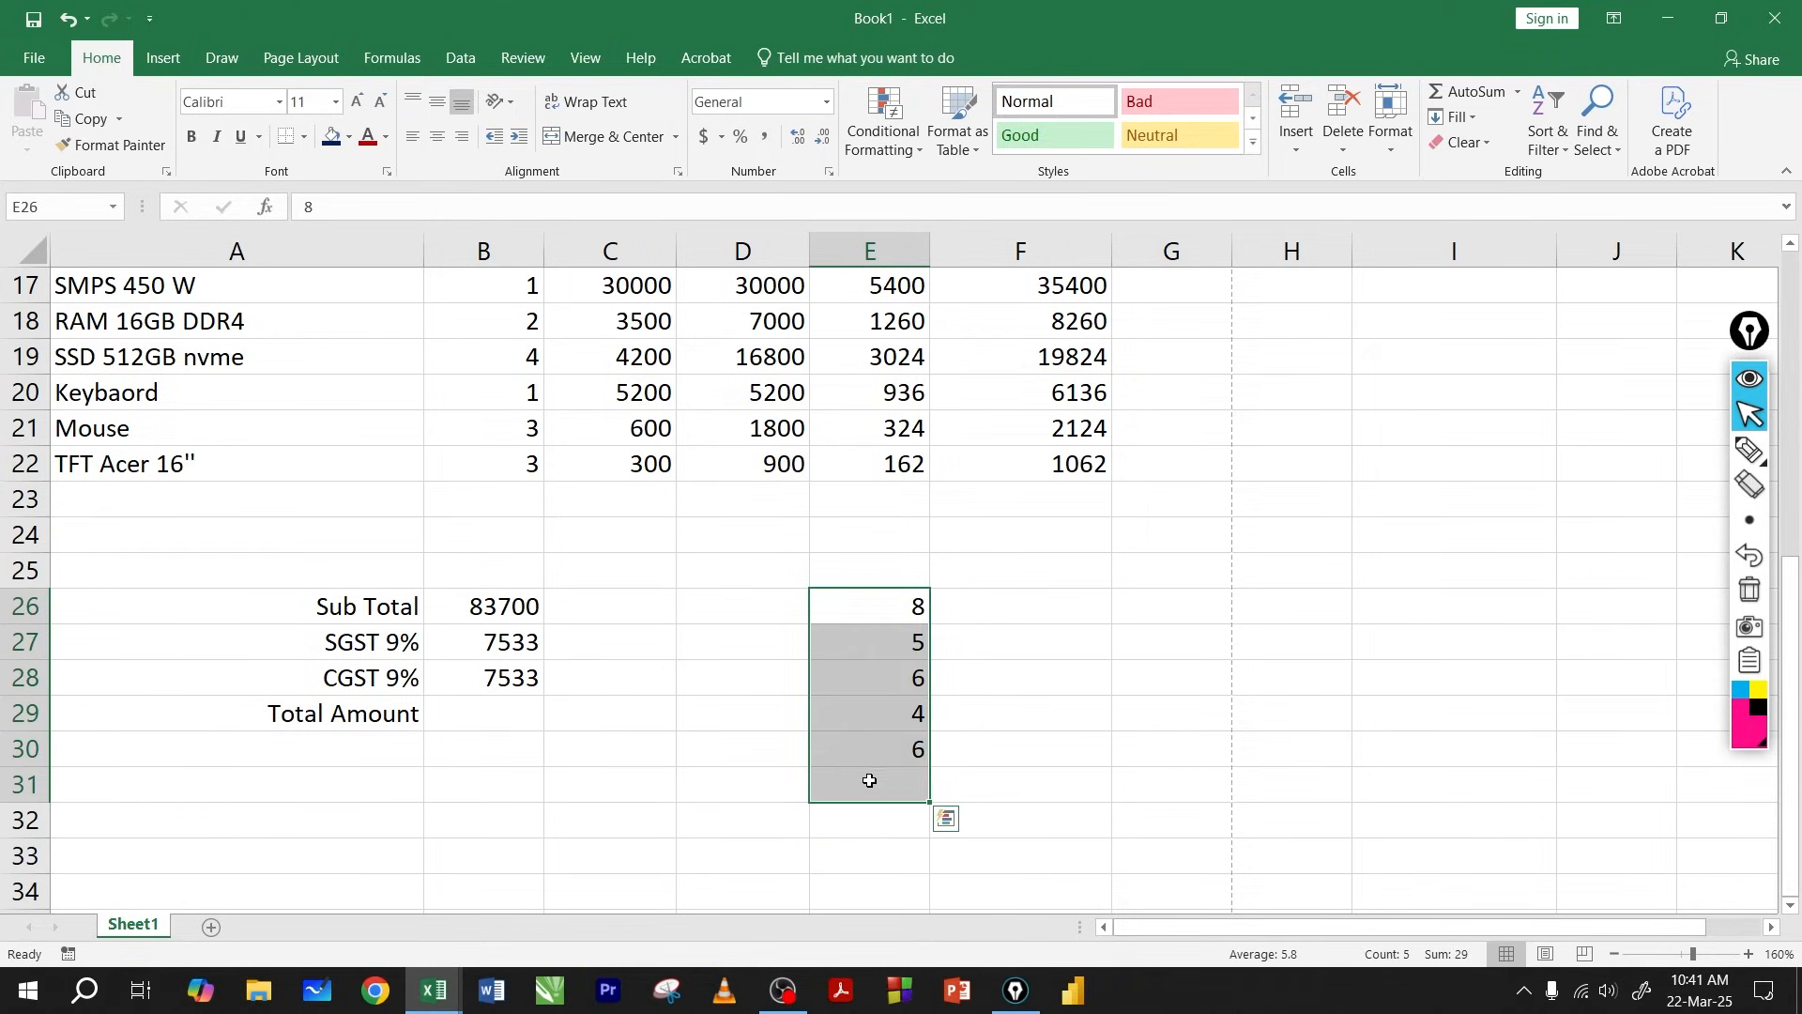
click(876, 614)
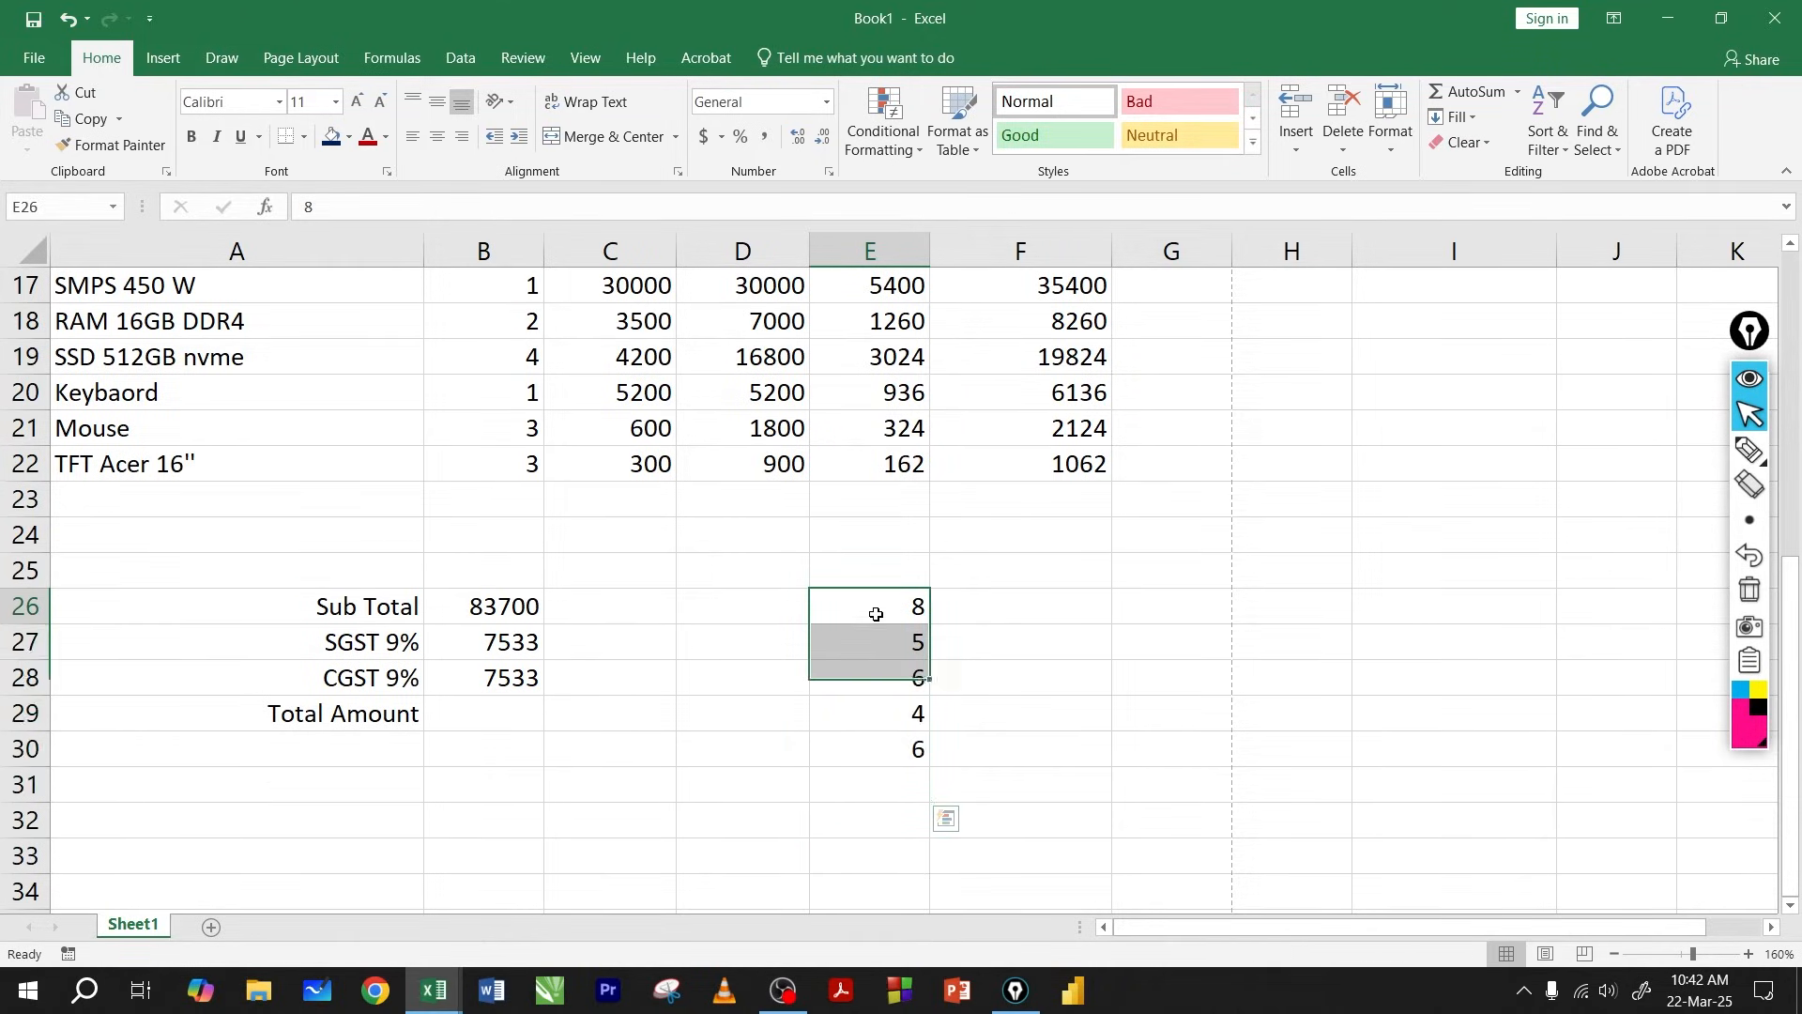
drag(876, 614, 889, 781)
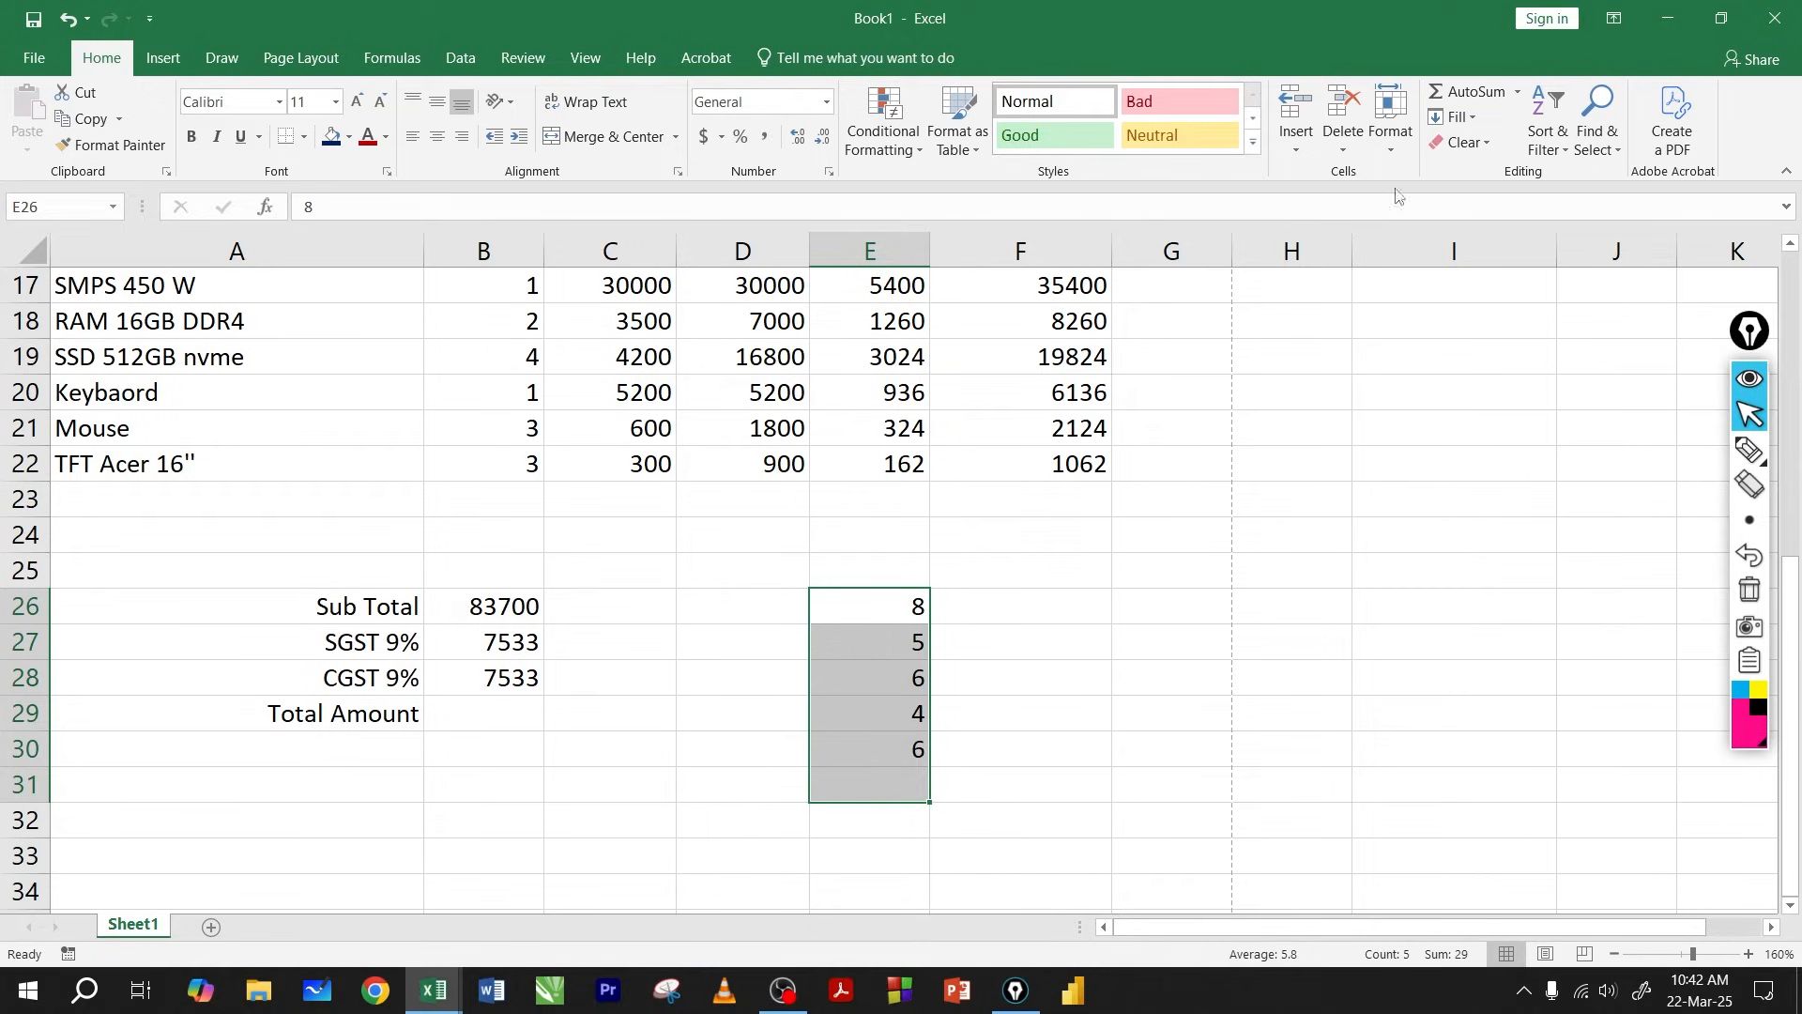
click(1453, 100)
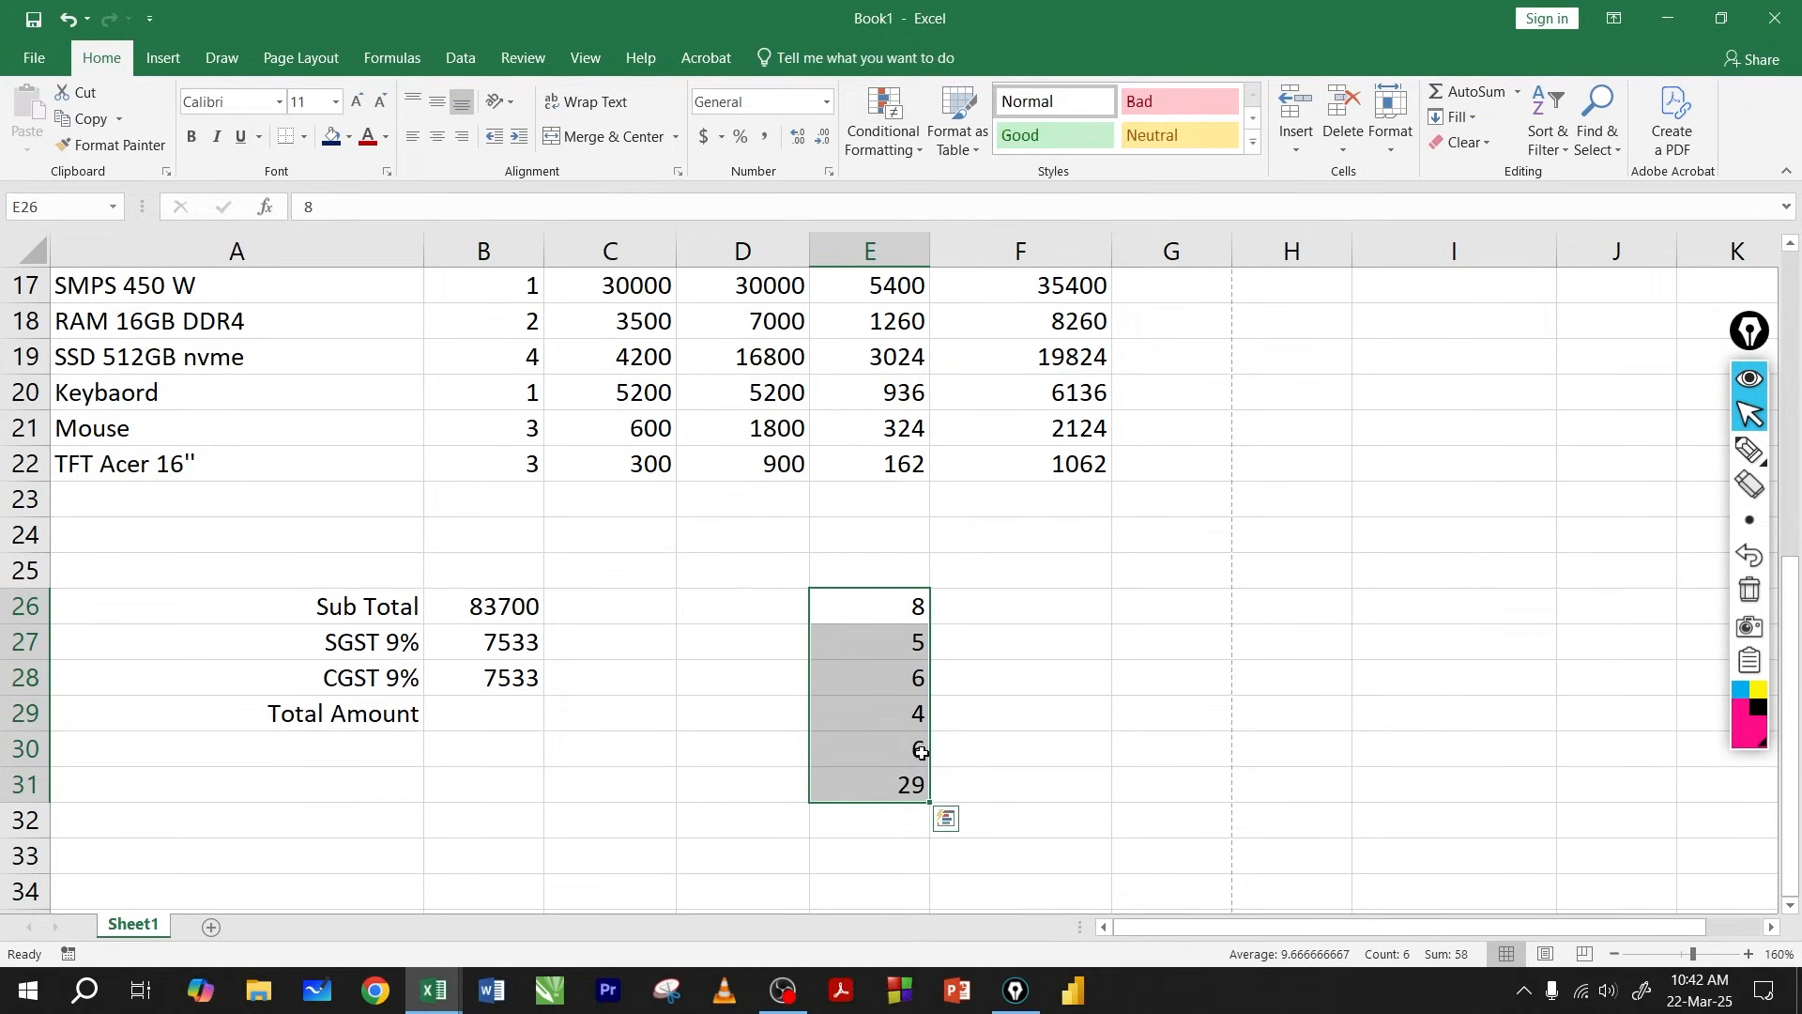
click(893, 779)
double_click(915, 784)
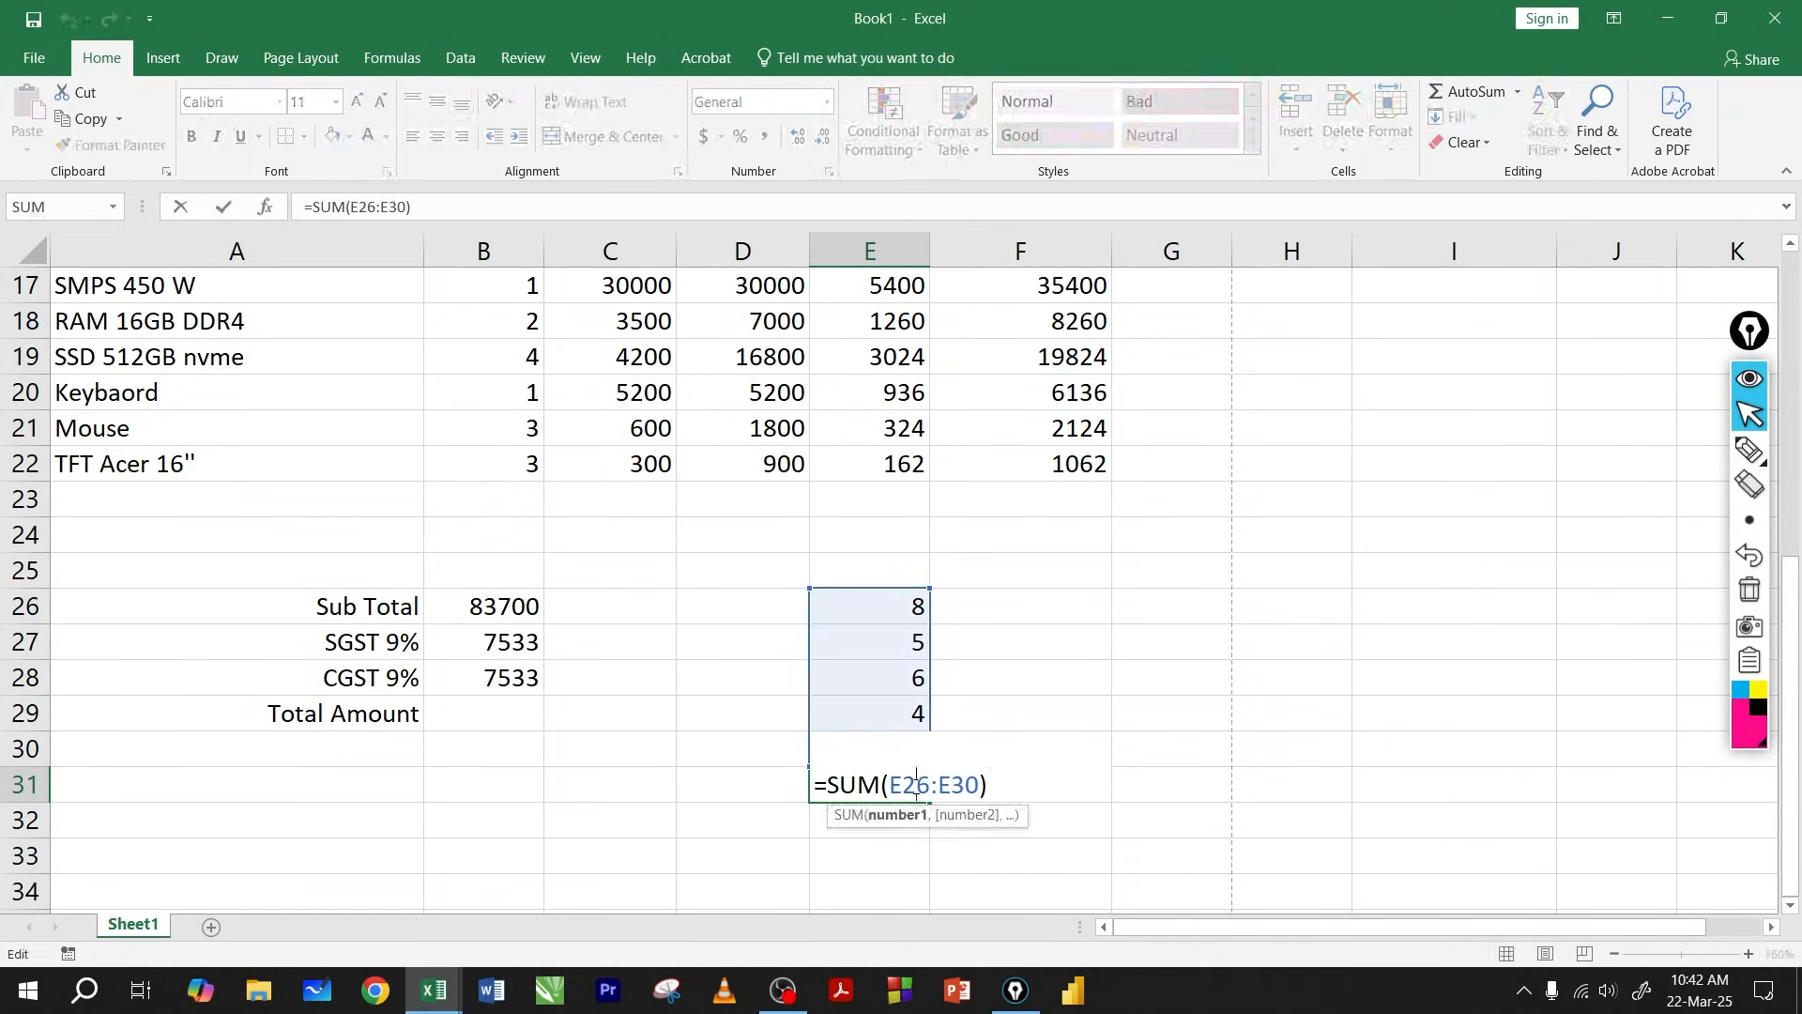
key(Return)
click(910, 782)
key(Delete)
AutoSum again into E31 (29) and E33, then clear all practice values from E26:E33.
drag(888, 612, 870, 777)
click(1464, 91)
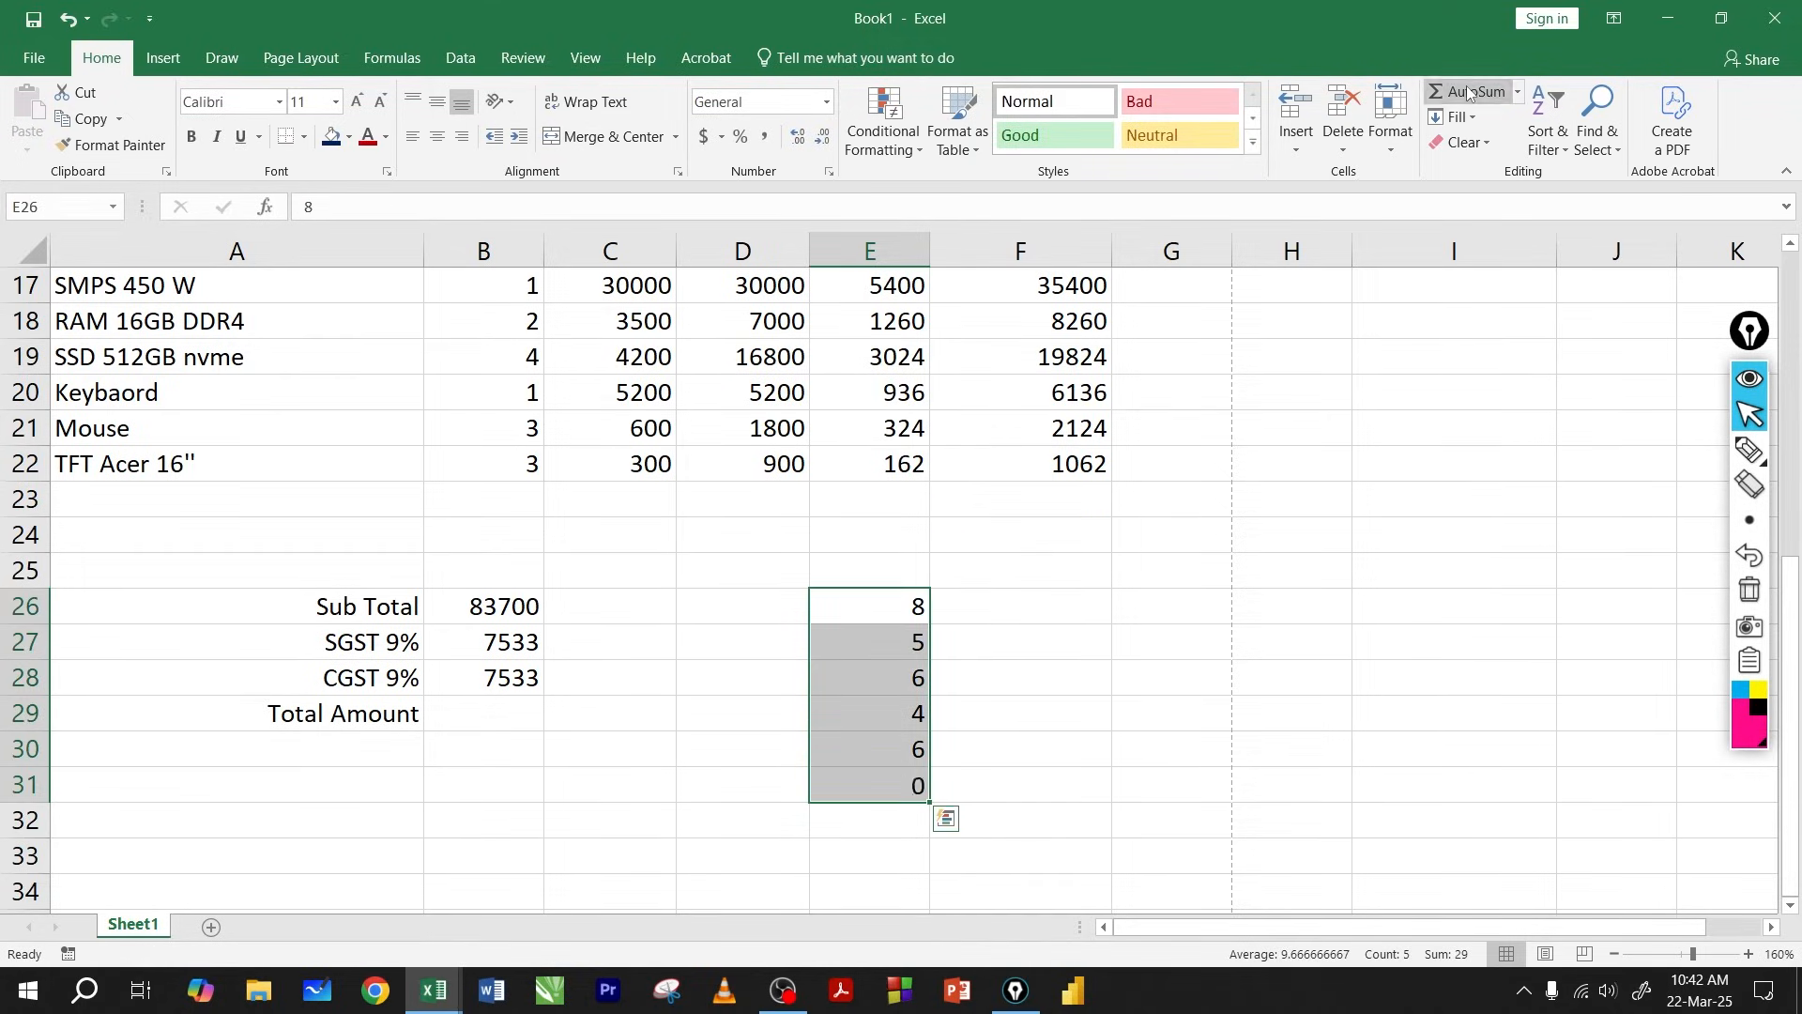
click(864, 774)
key(Delete)
drag(868, 608, 873, 853)
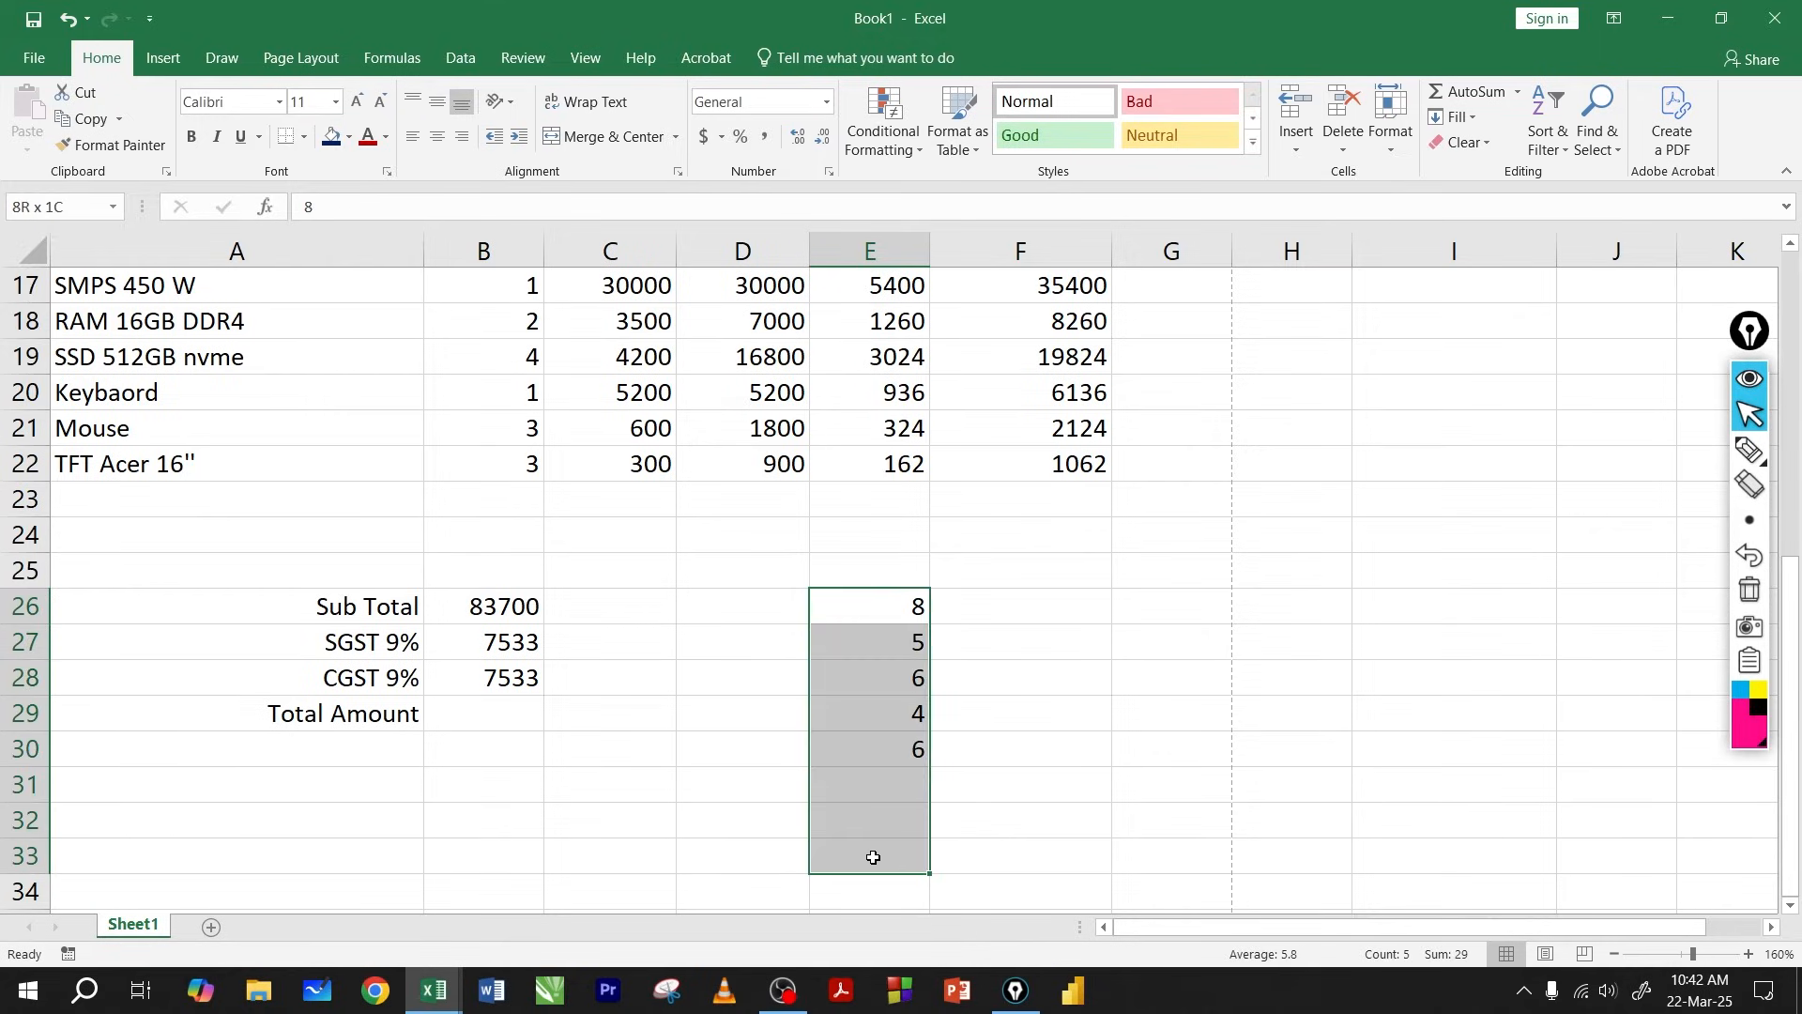
click(1464, 94)
click(887, 861)
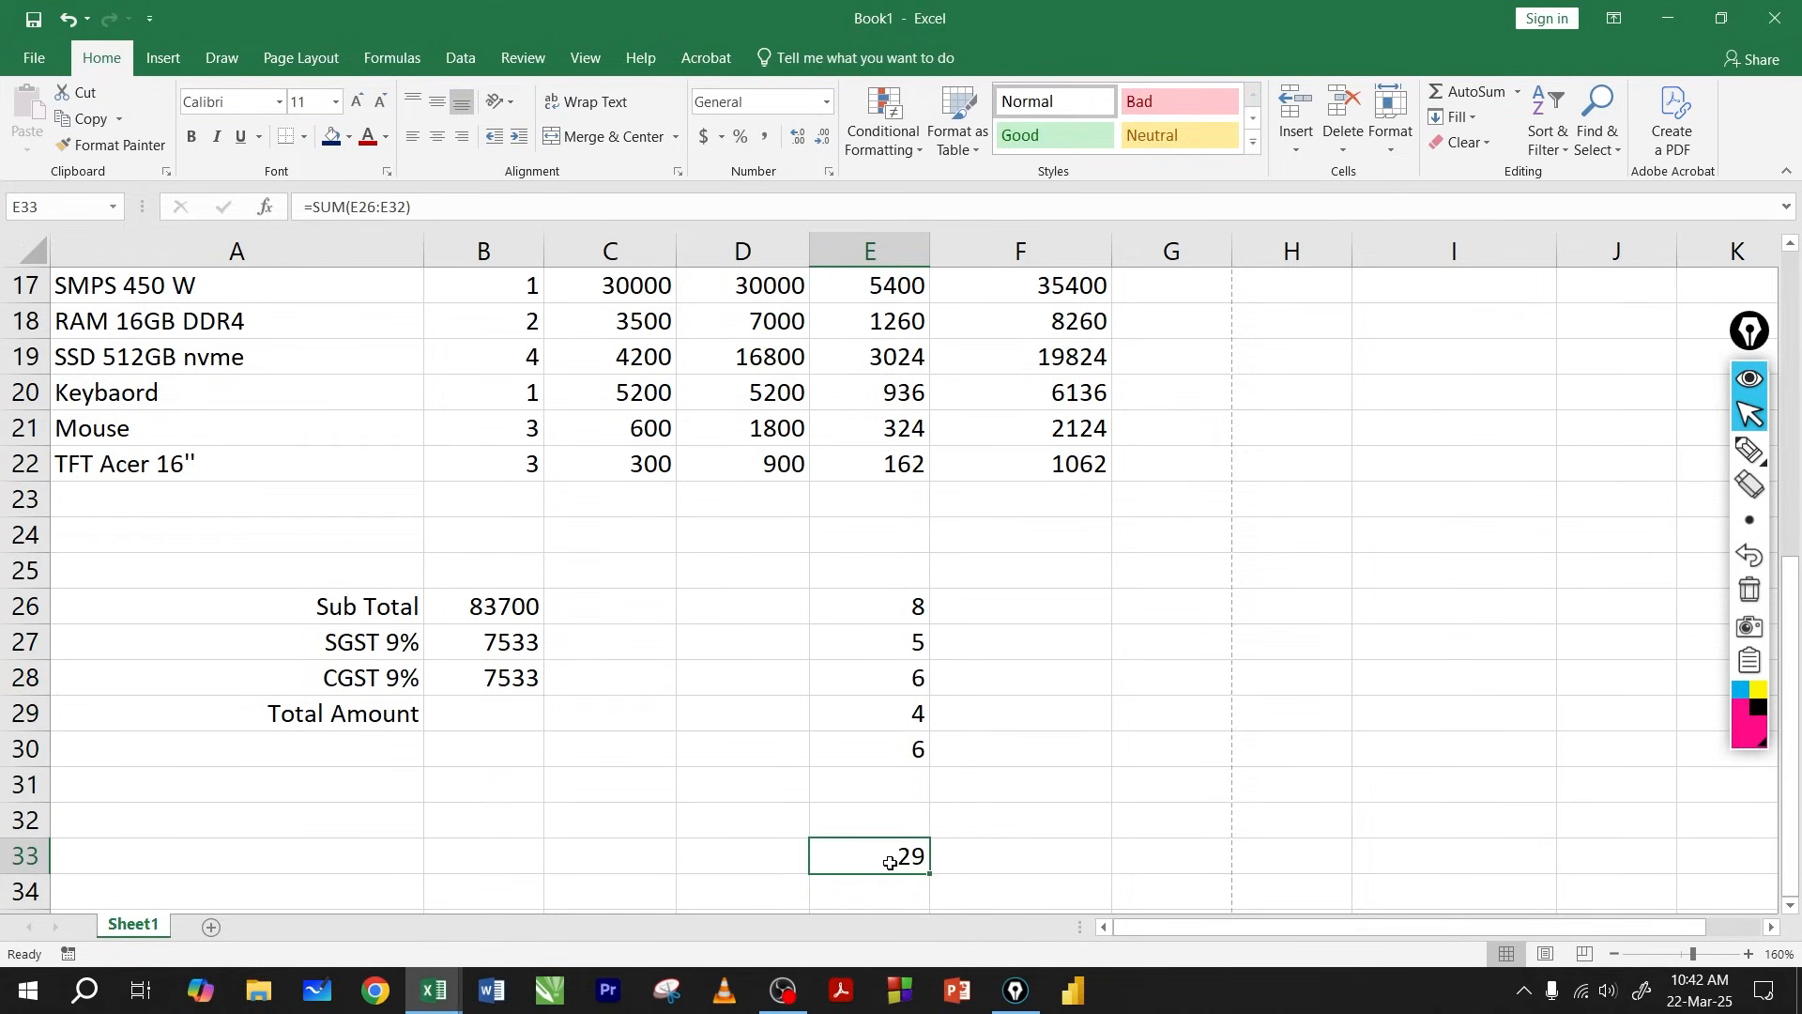
key(Delete)
drag(868, 608, 887, 854)
key(Delete)
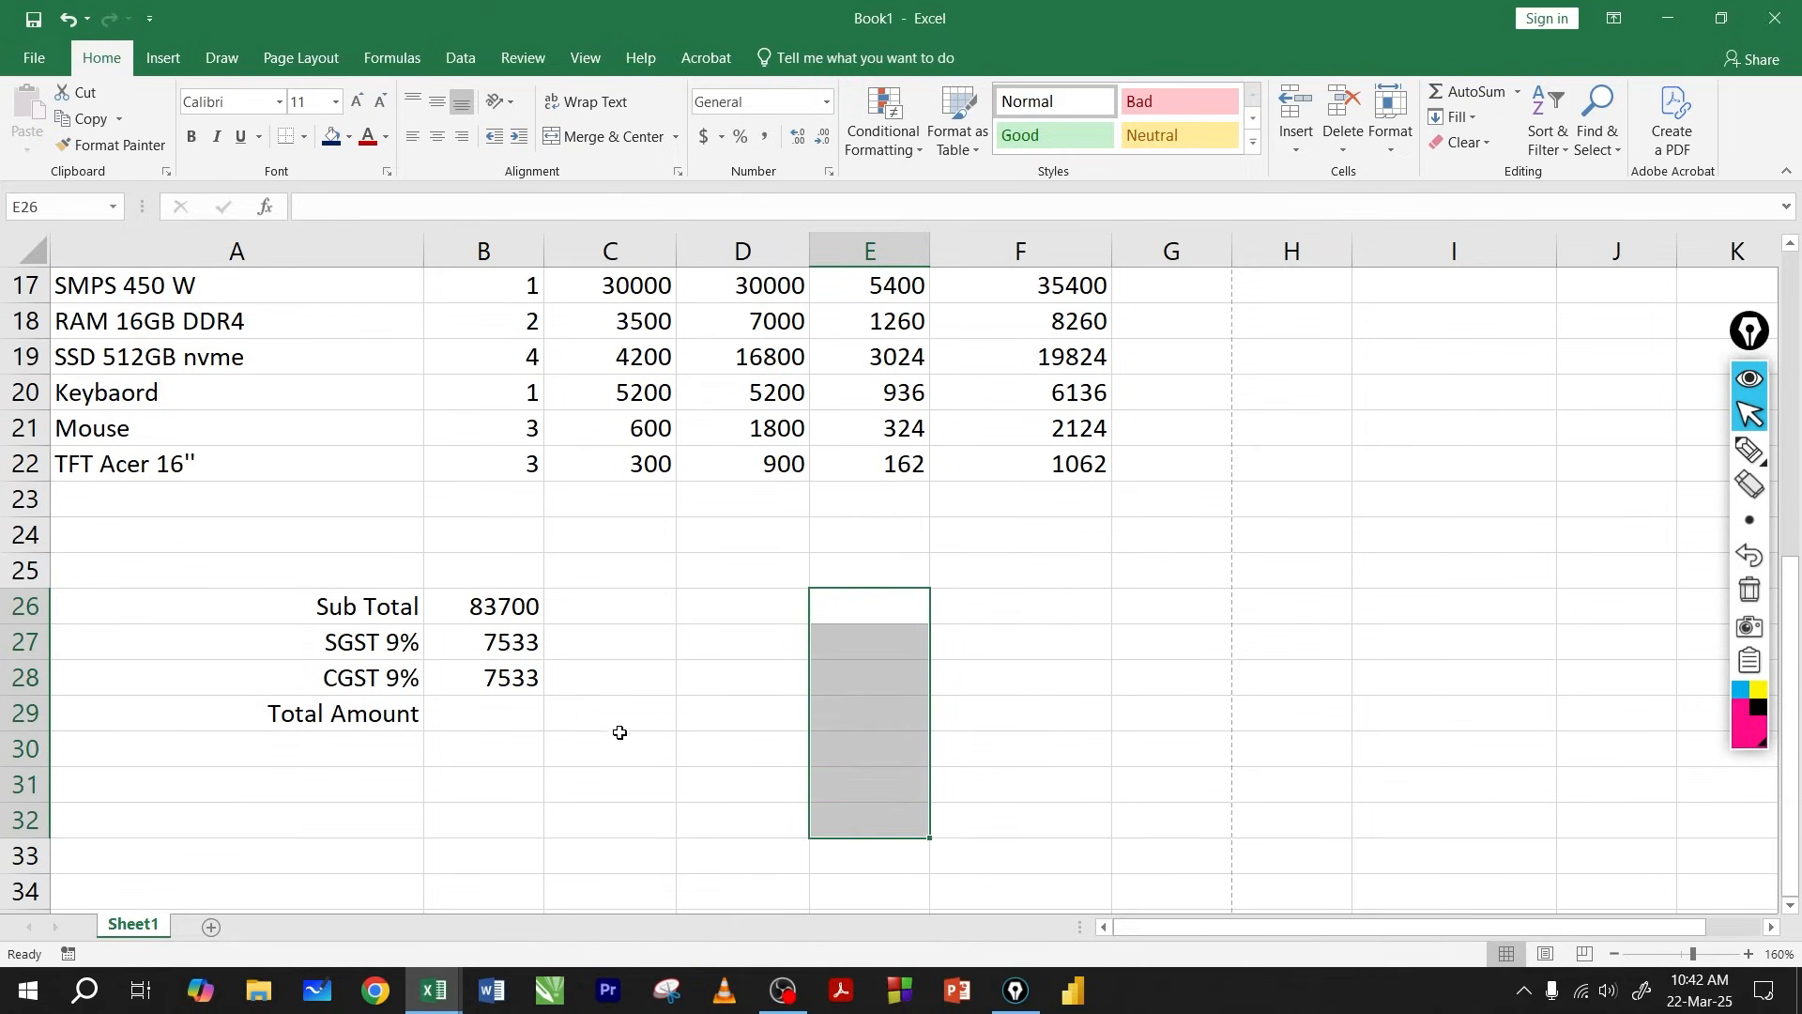
AutoSum Sub Total, SGST 9% and CGST 9% into Total Amount, inspect the formula, then clear it.
click(499, 711)
drag(502, 612, 461, 711)
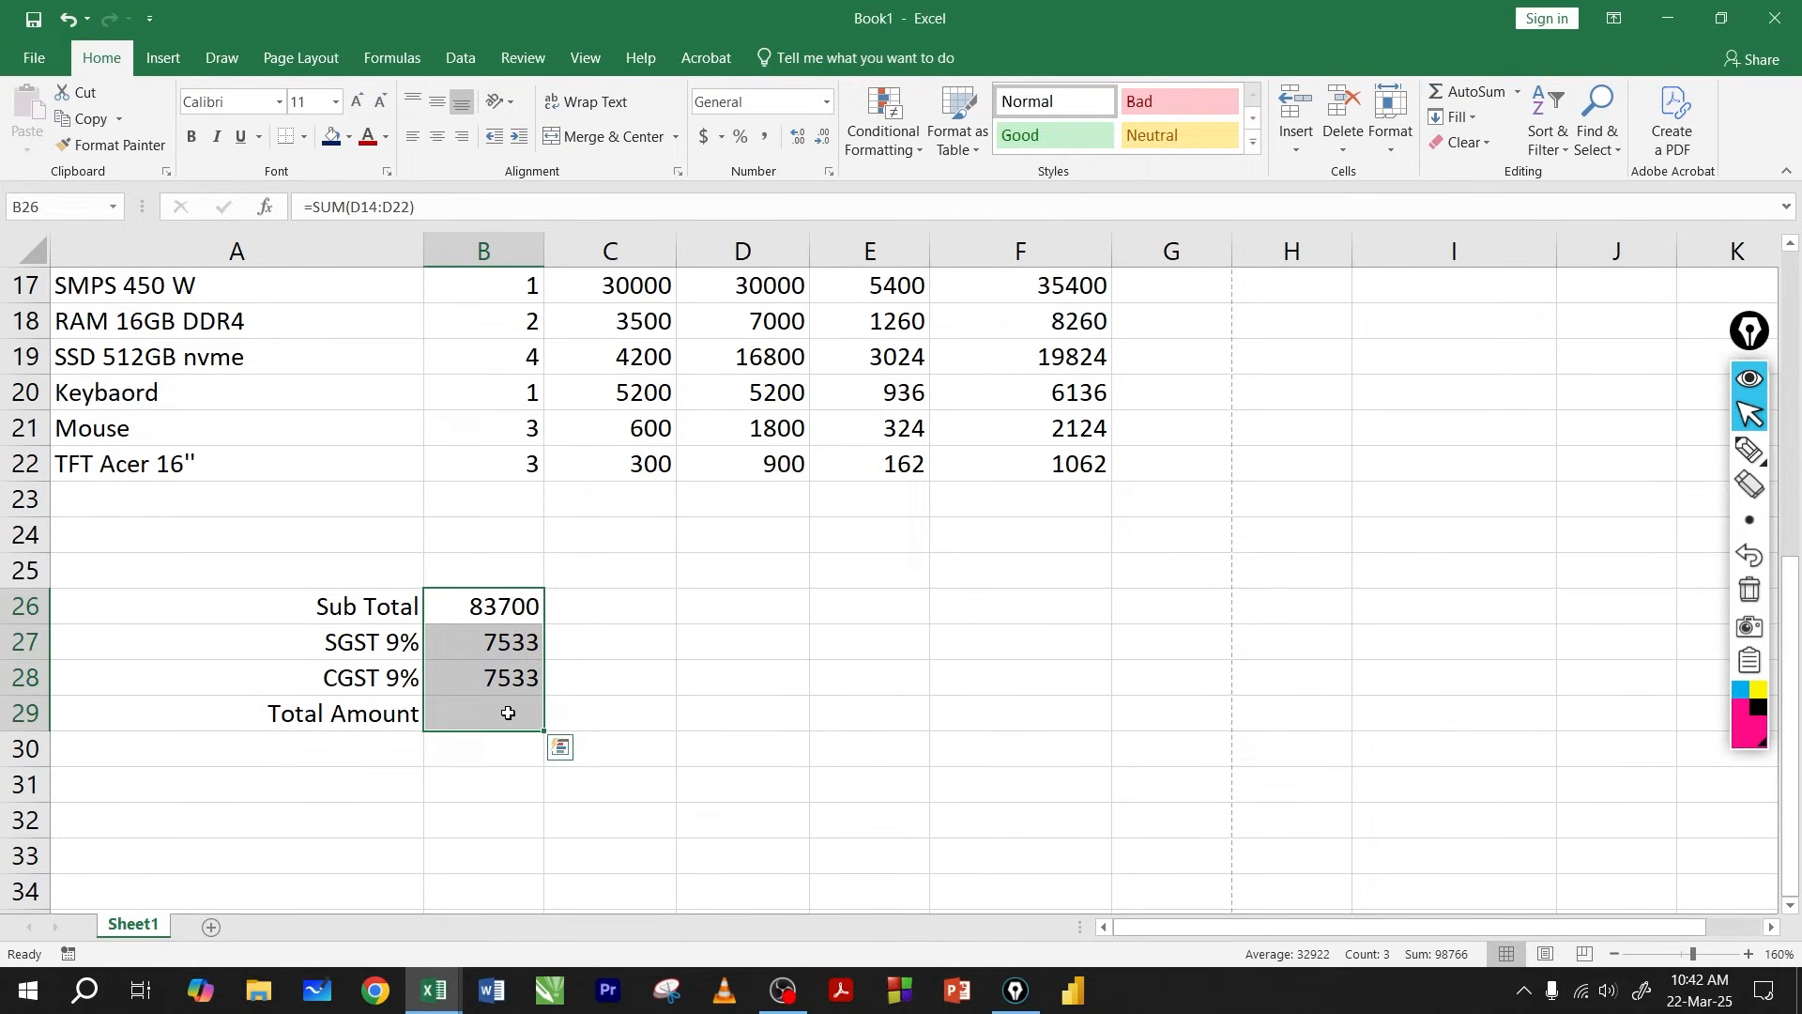
click(1471, 91)
double_click(508, 715)
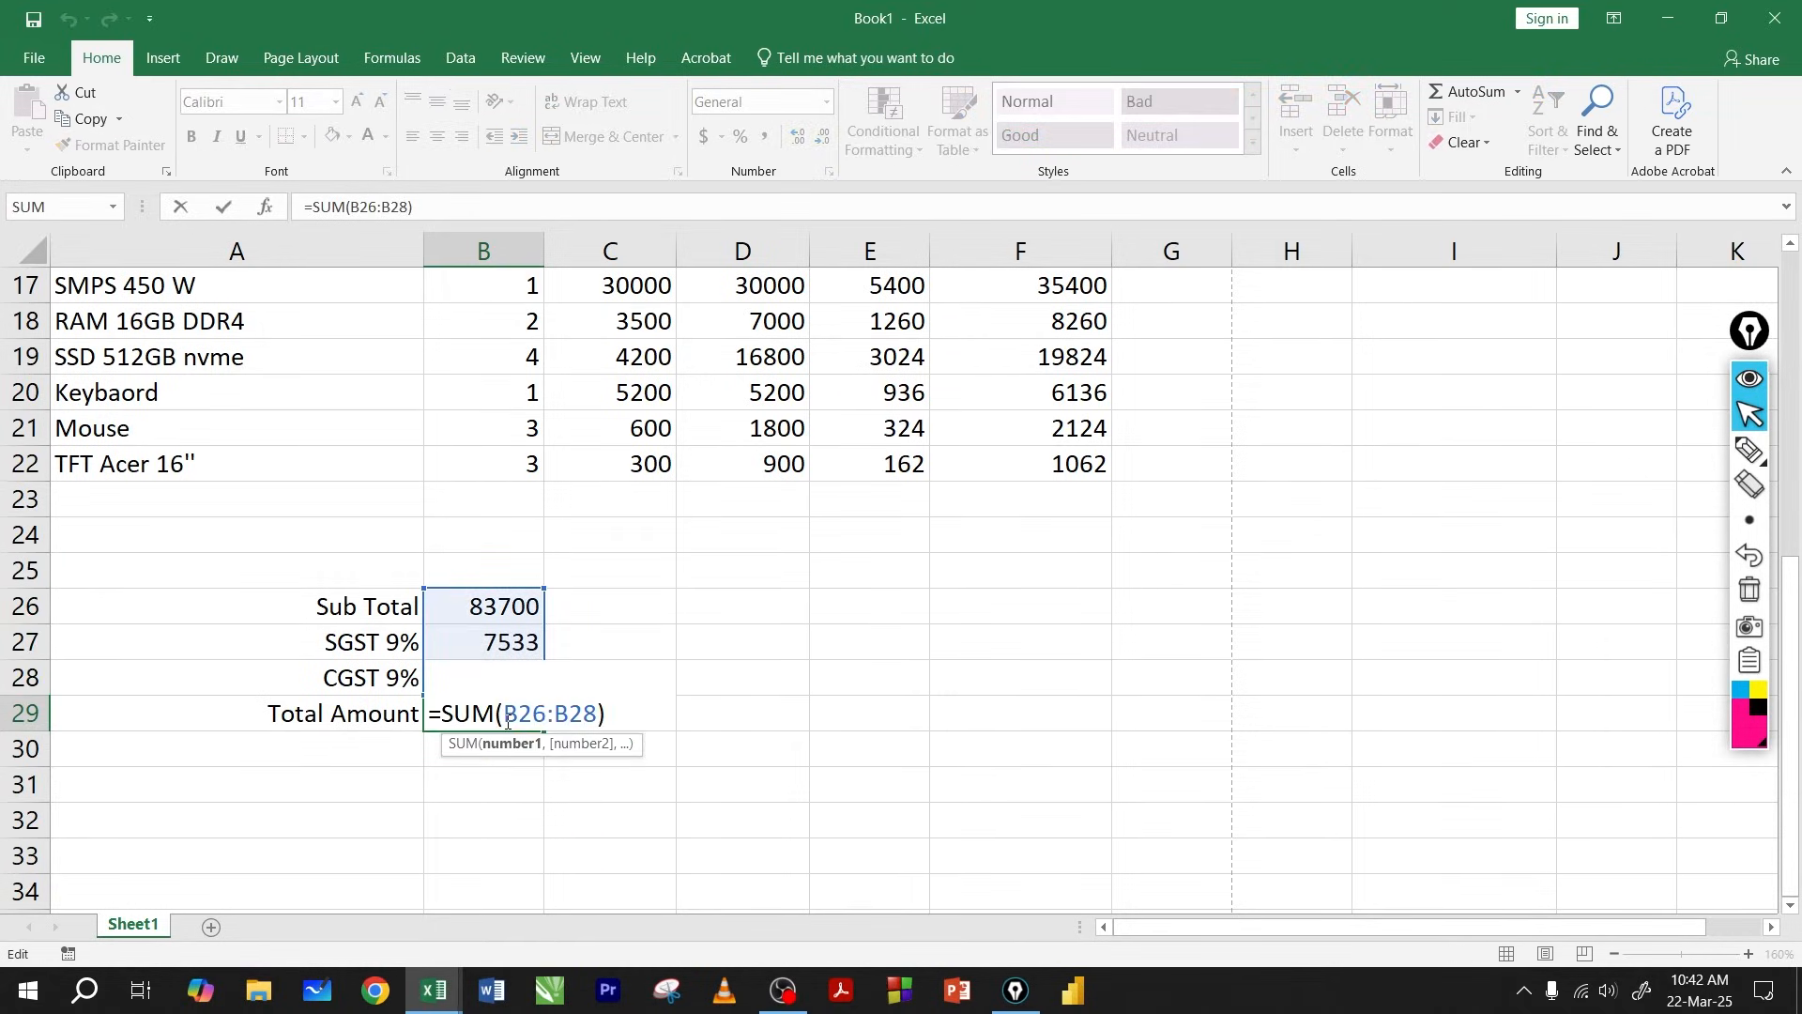
key(Return)
click(493, 716)
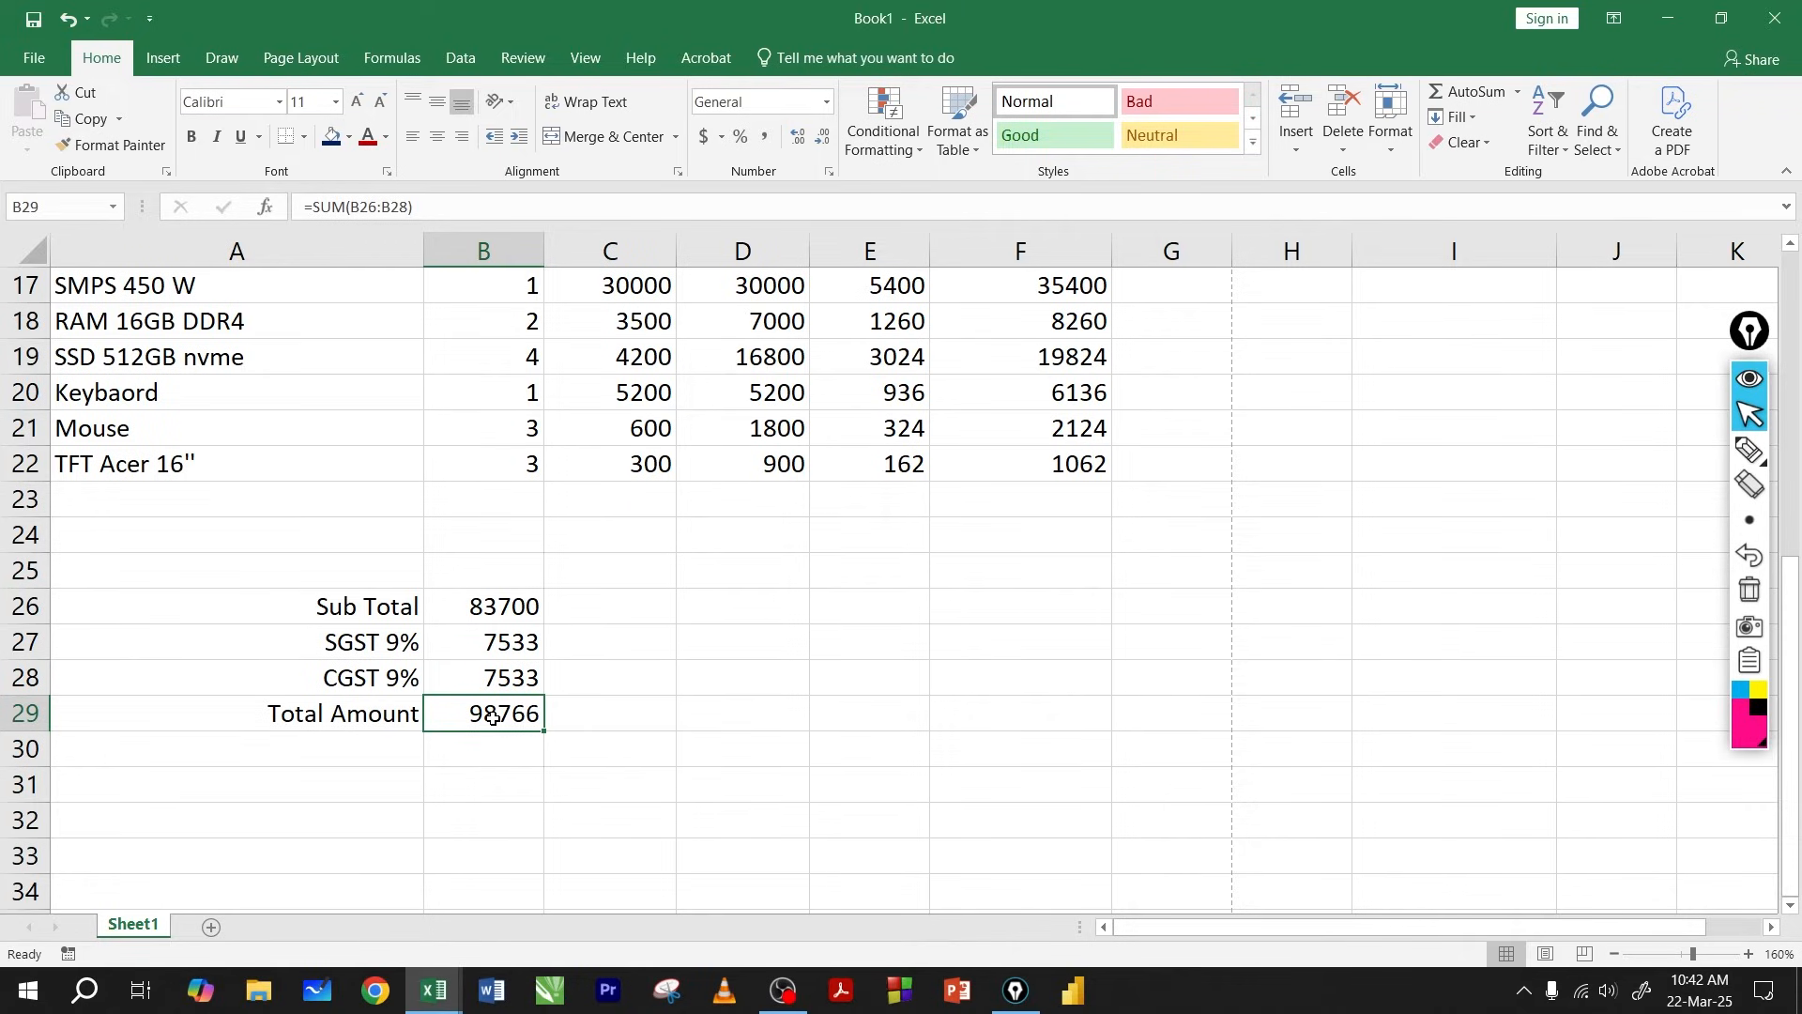
double_click(474, 719)
key(Return)
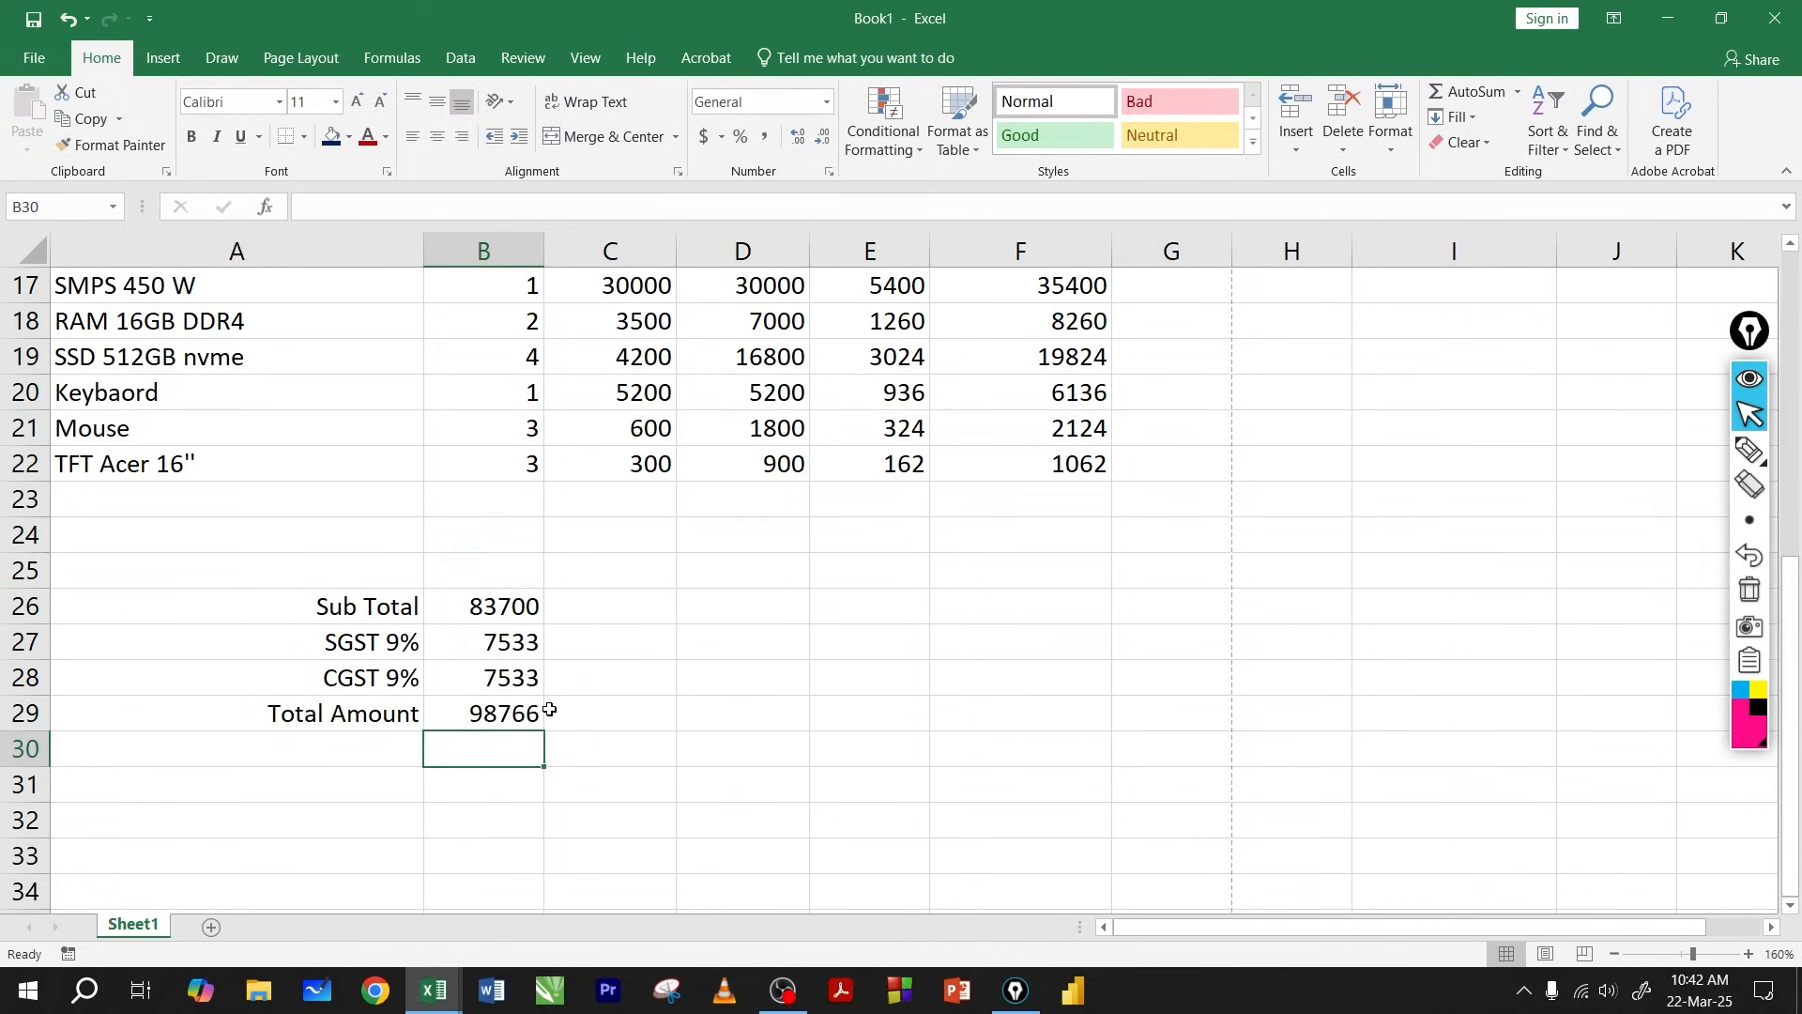
click(514, 715)
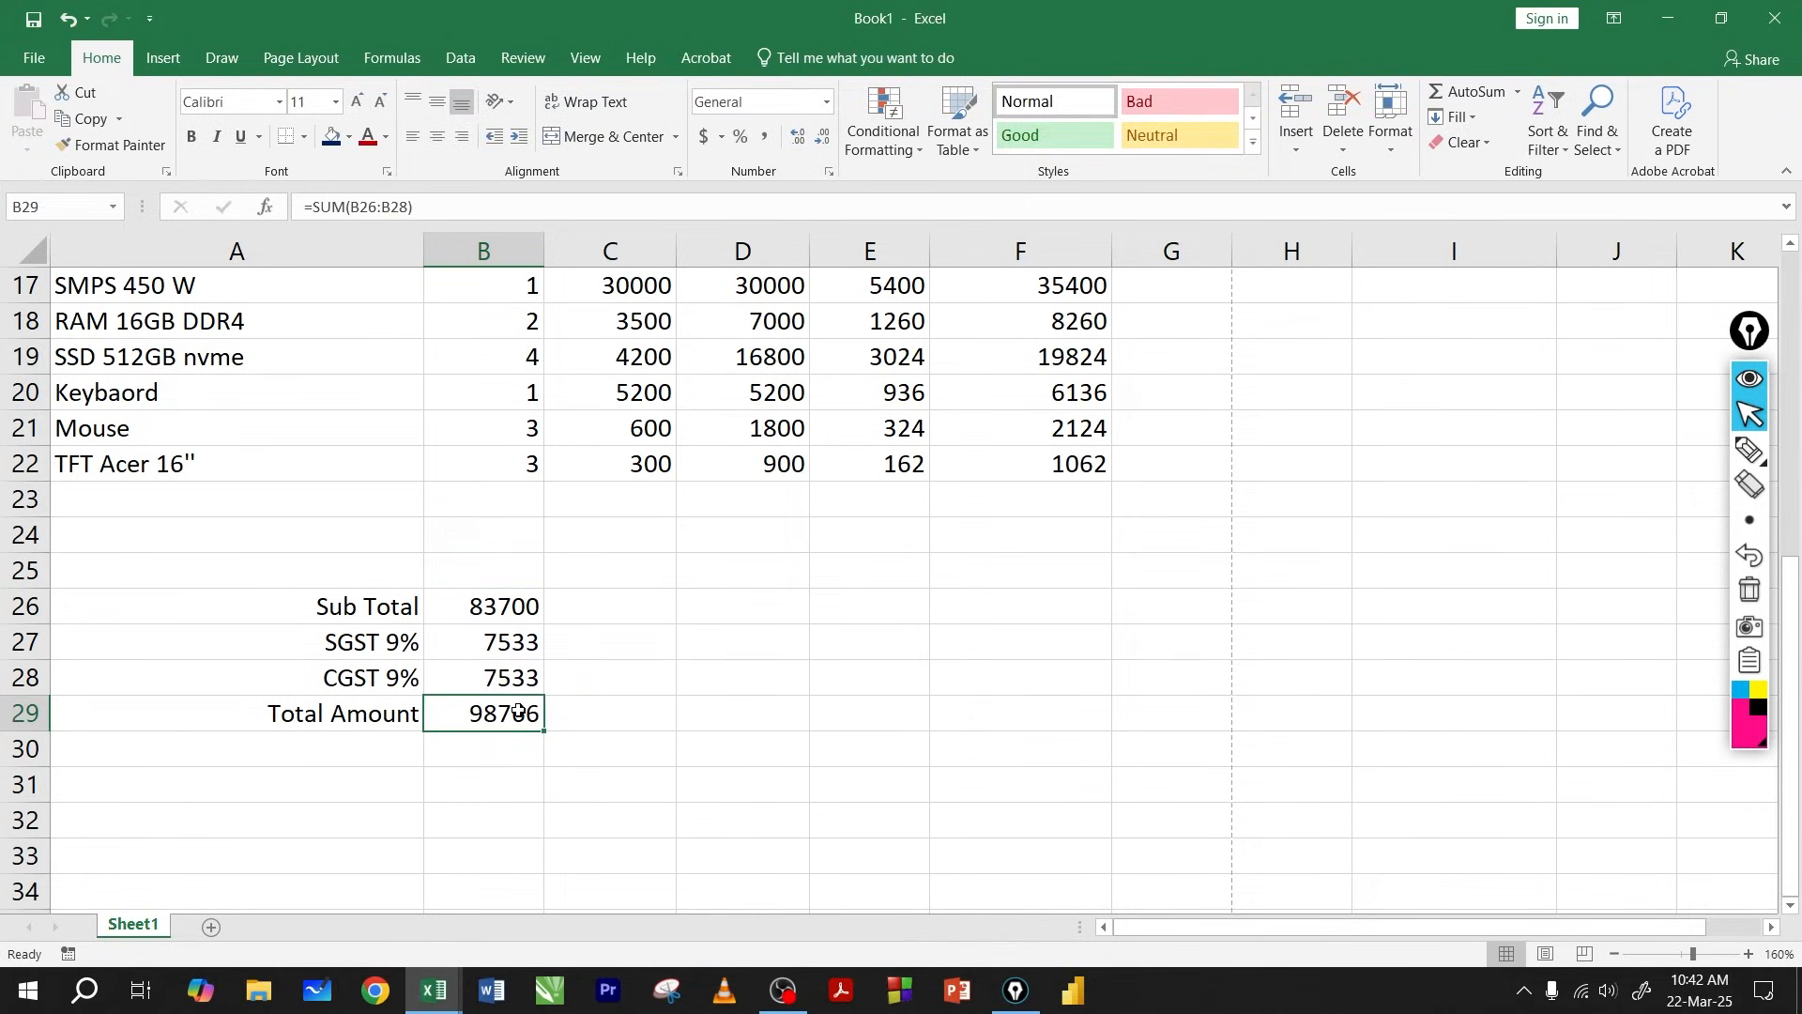
key(Delete)
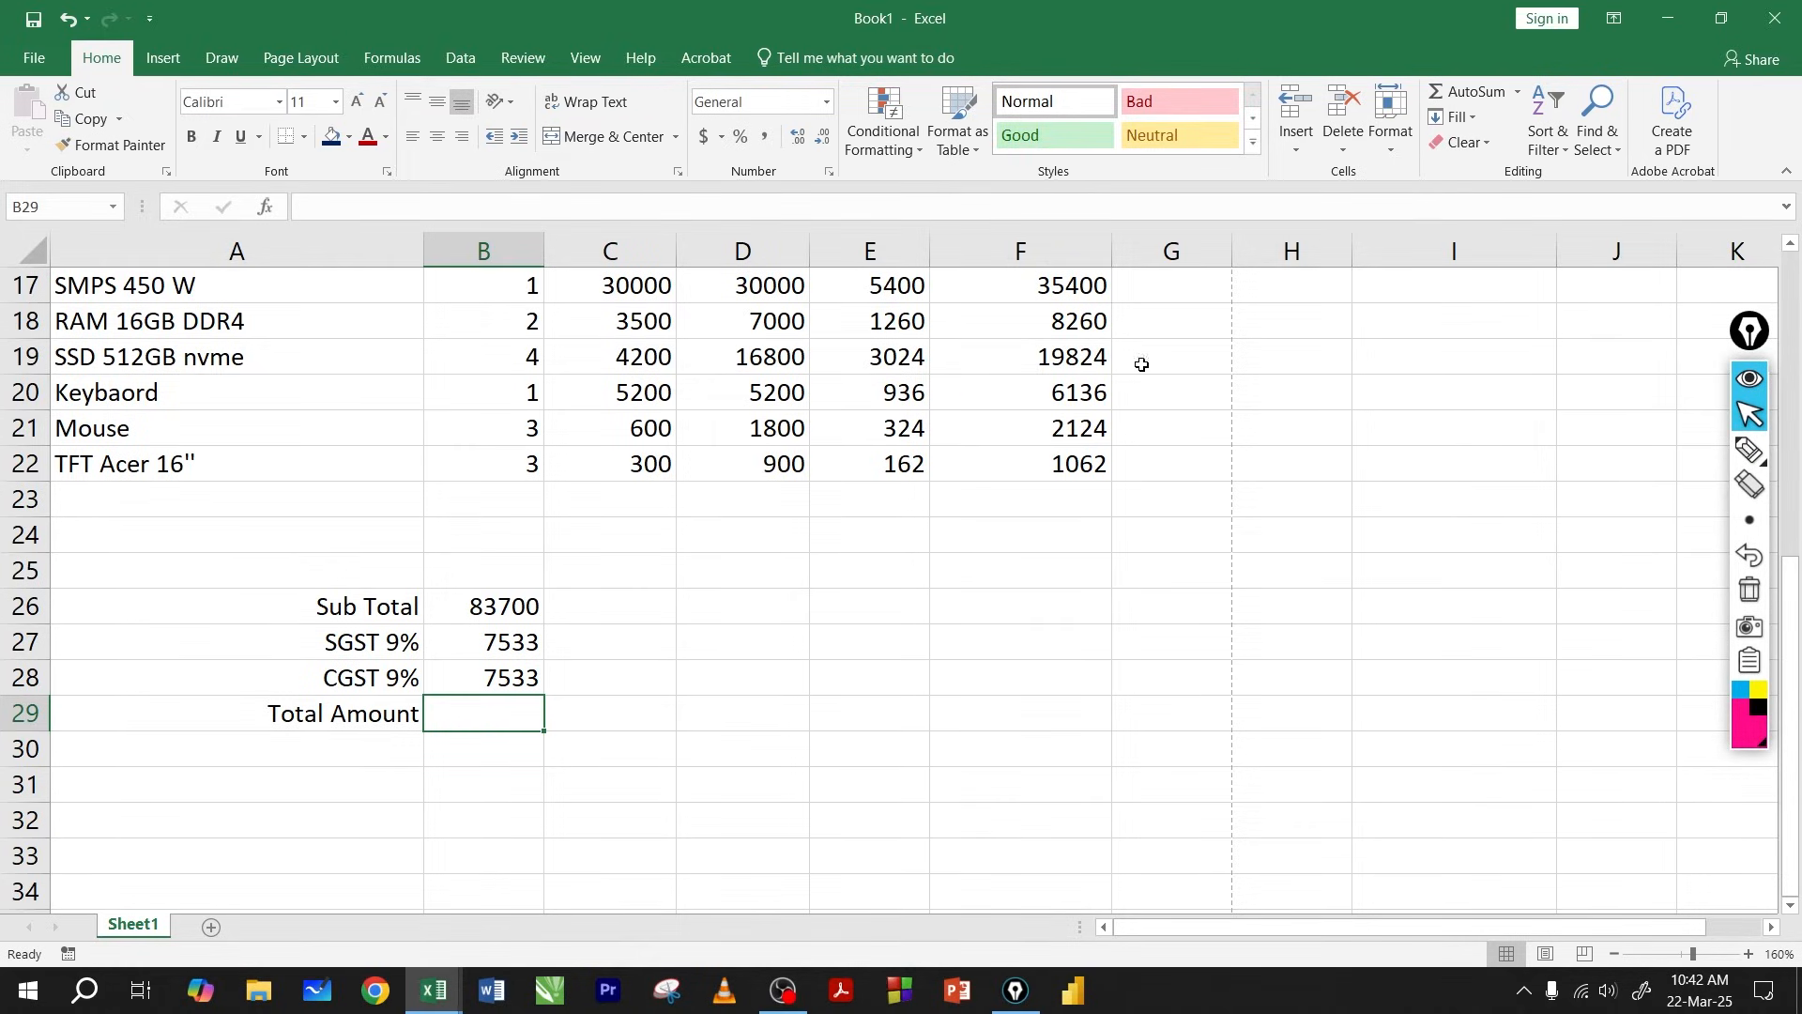
click(570, 701)
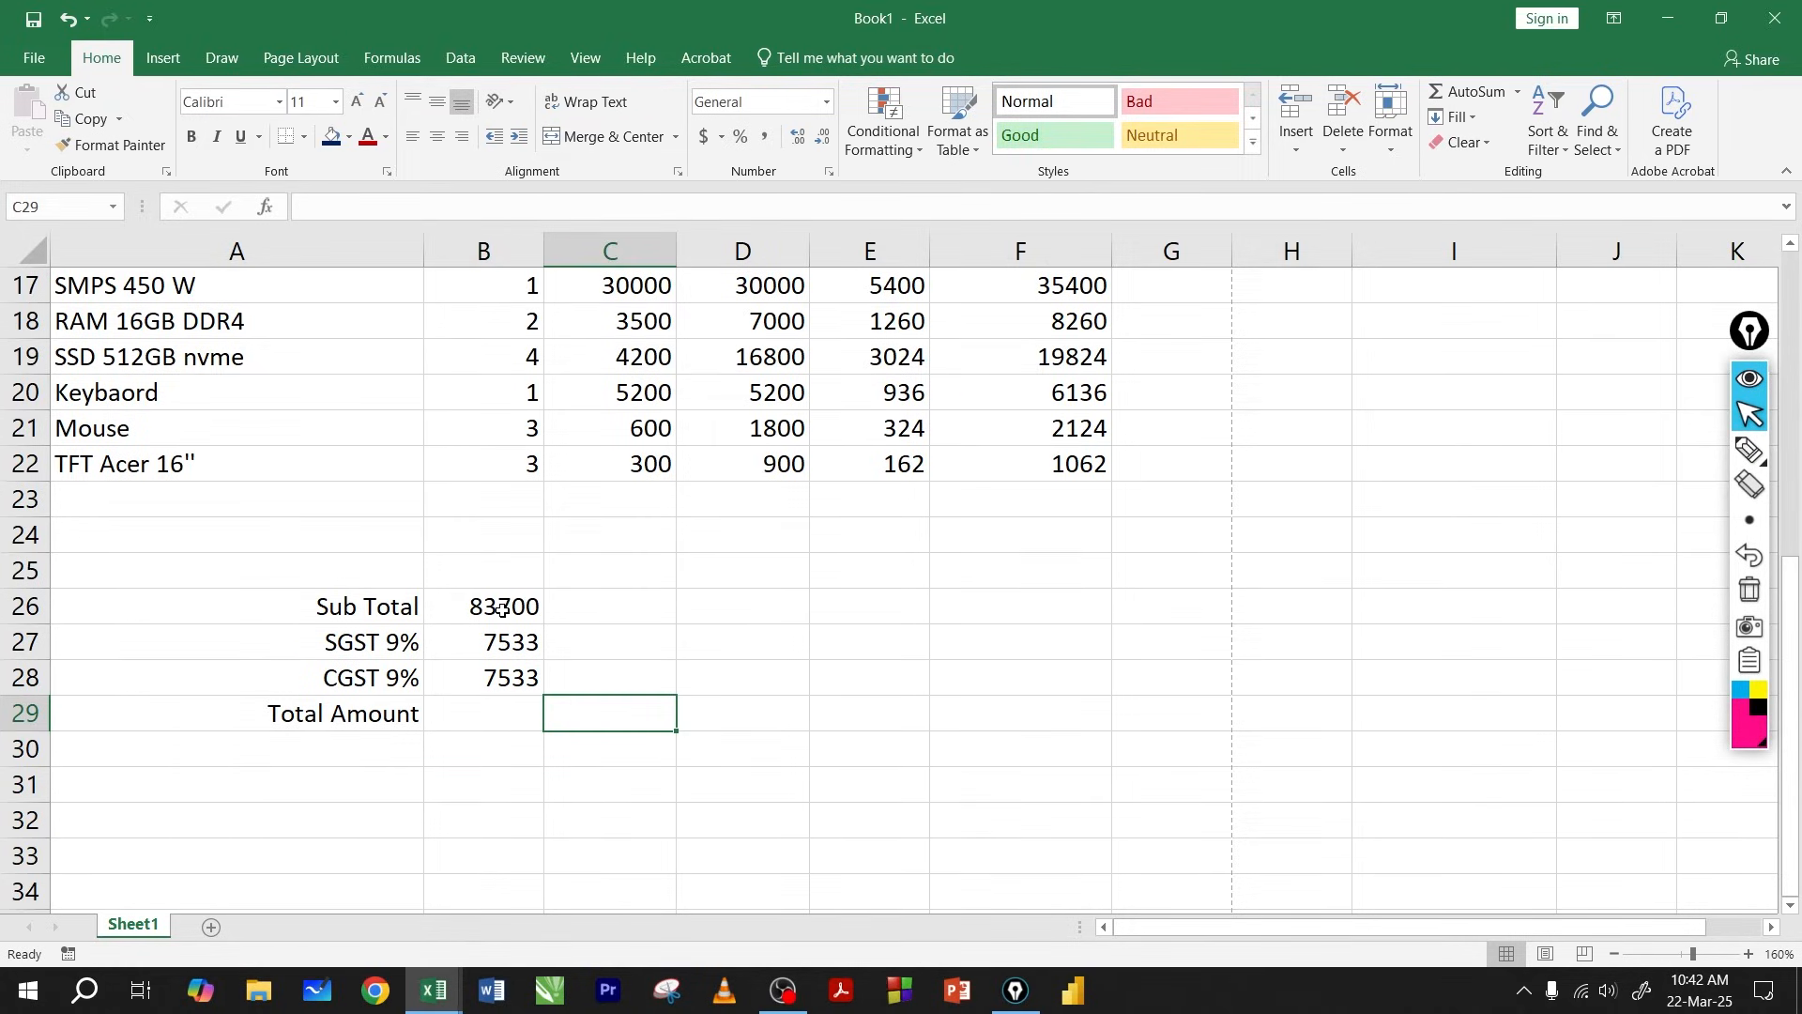
Re-enter Total Amount with Alt+= as =SUM(B26:B28), giving 98766.
drag(502, 606, 492, 711)
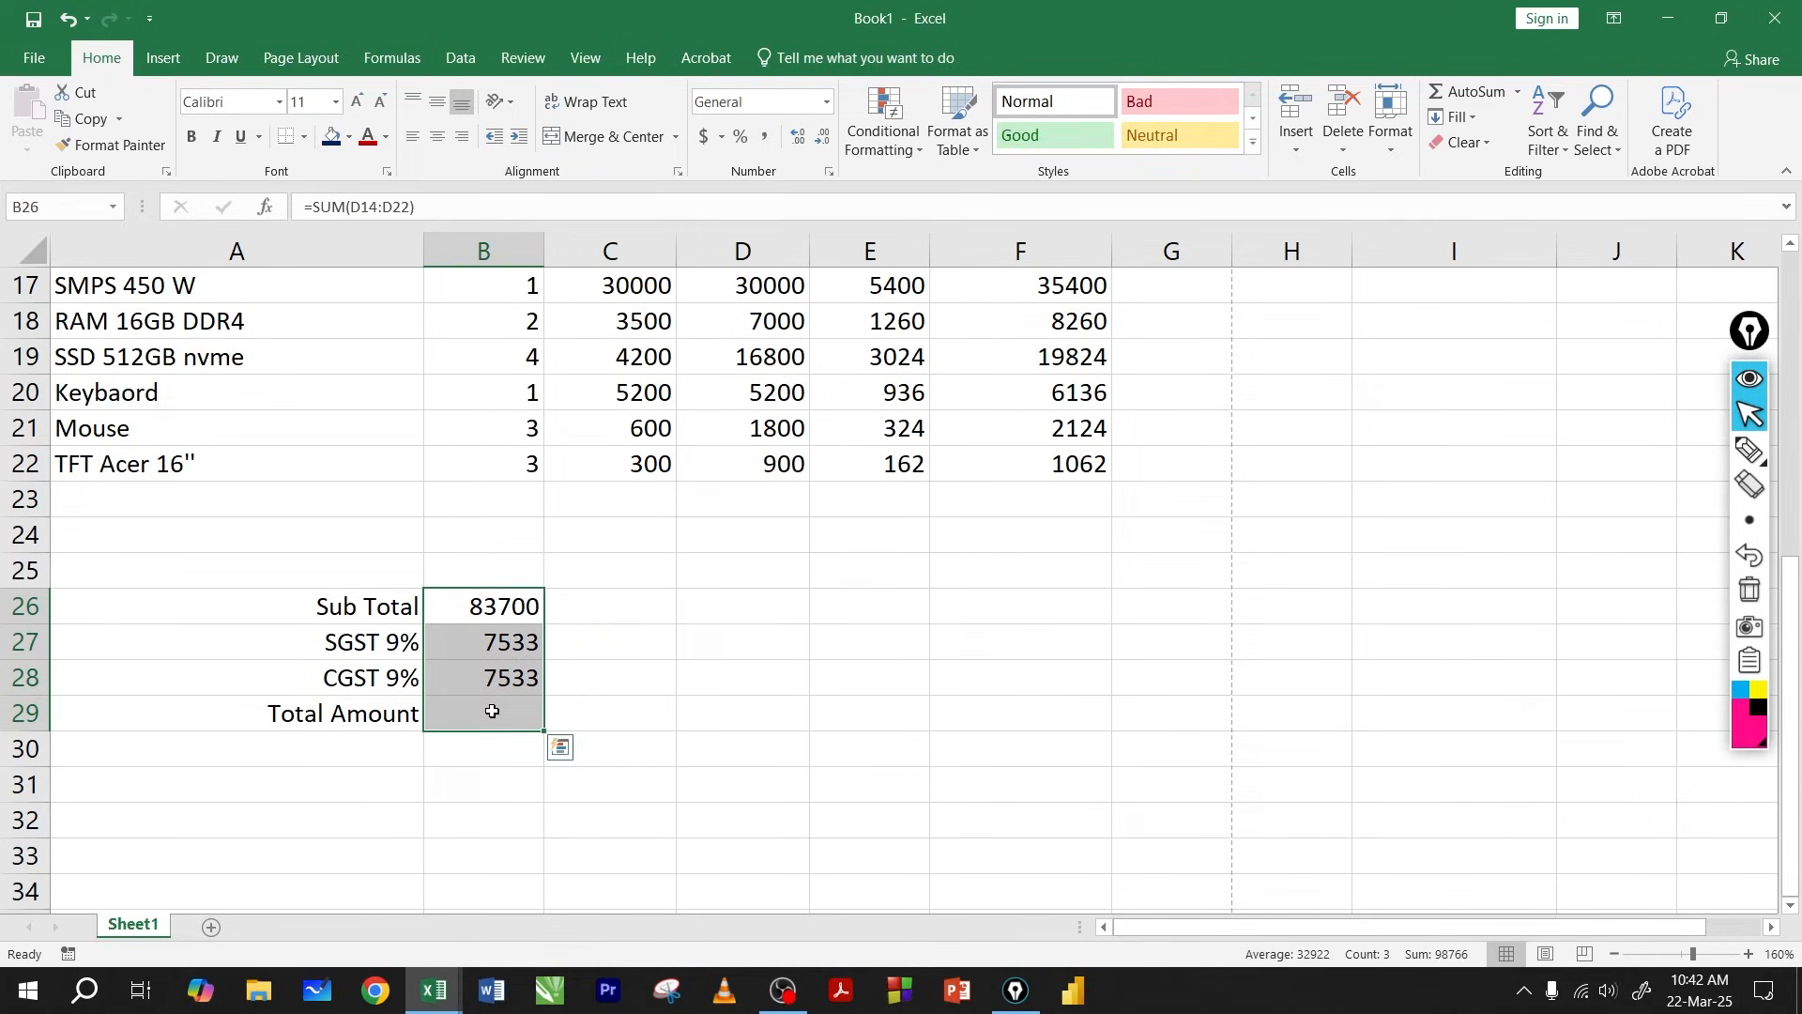
key(alt)
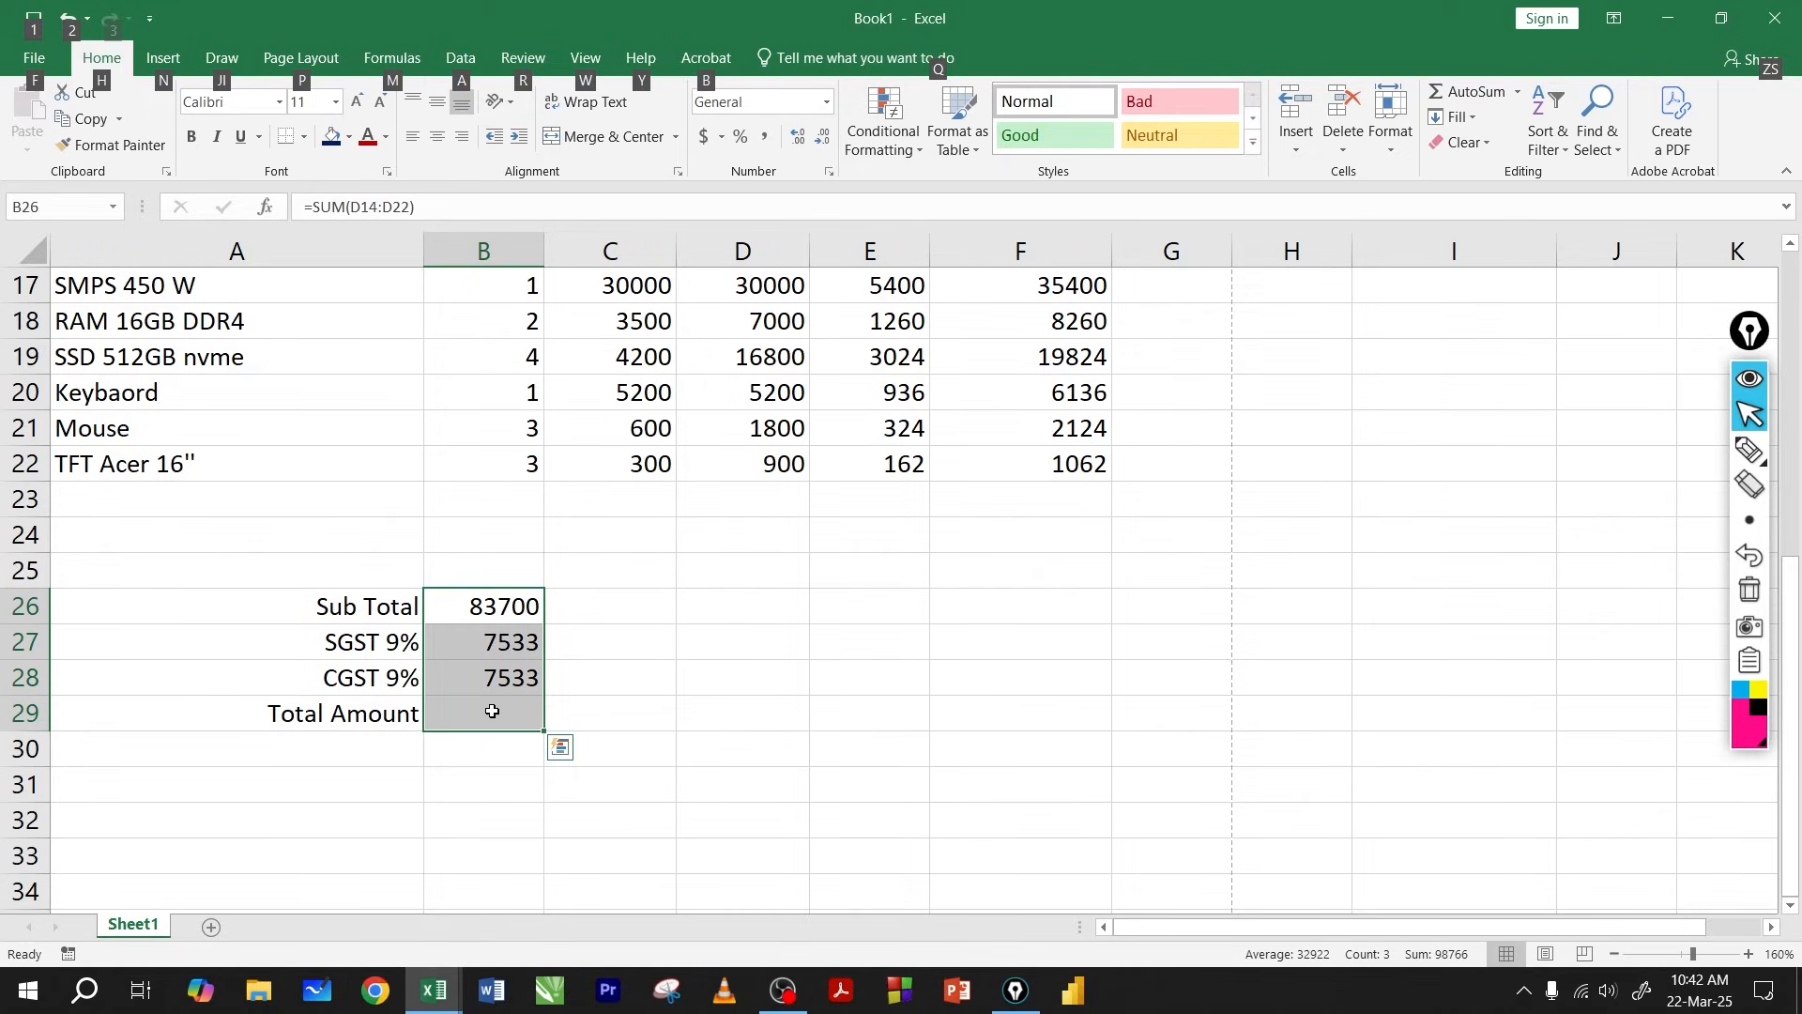
key(alt+equal)
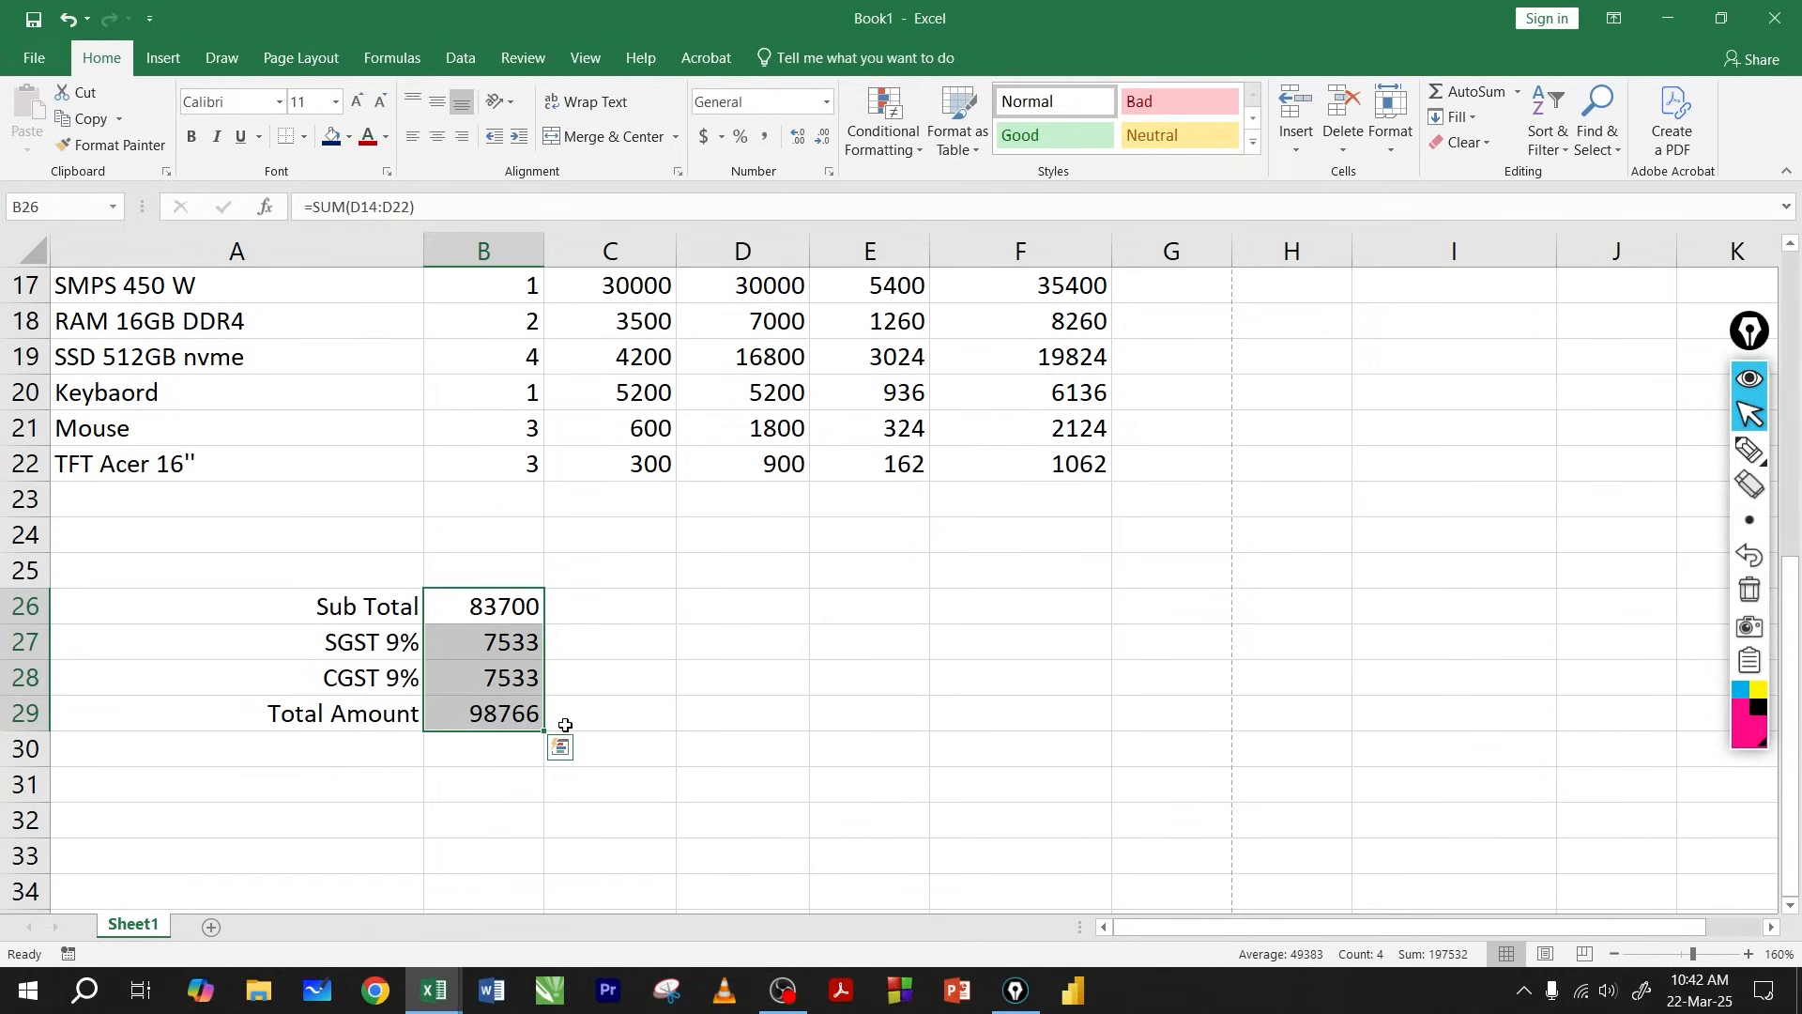
click(579, 701)
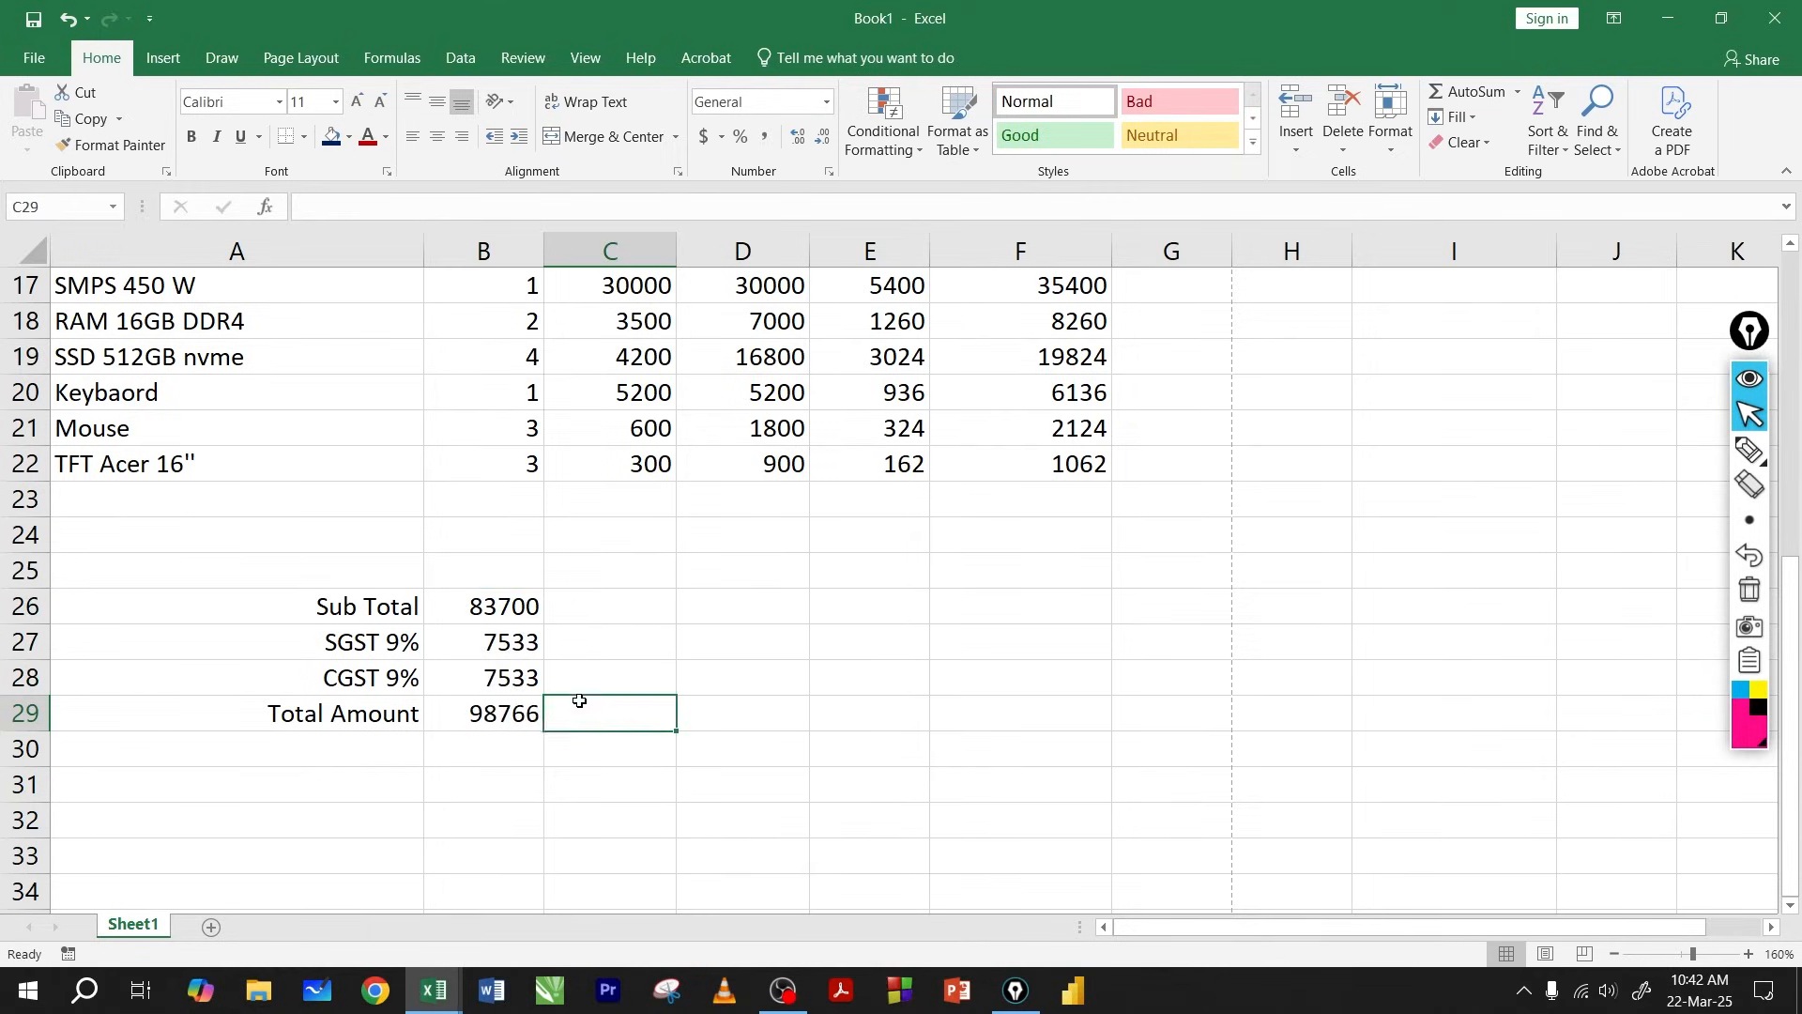
click(497, 718)
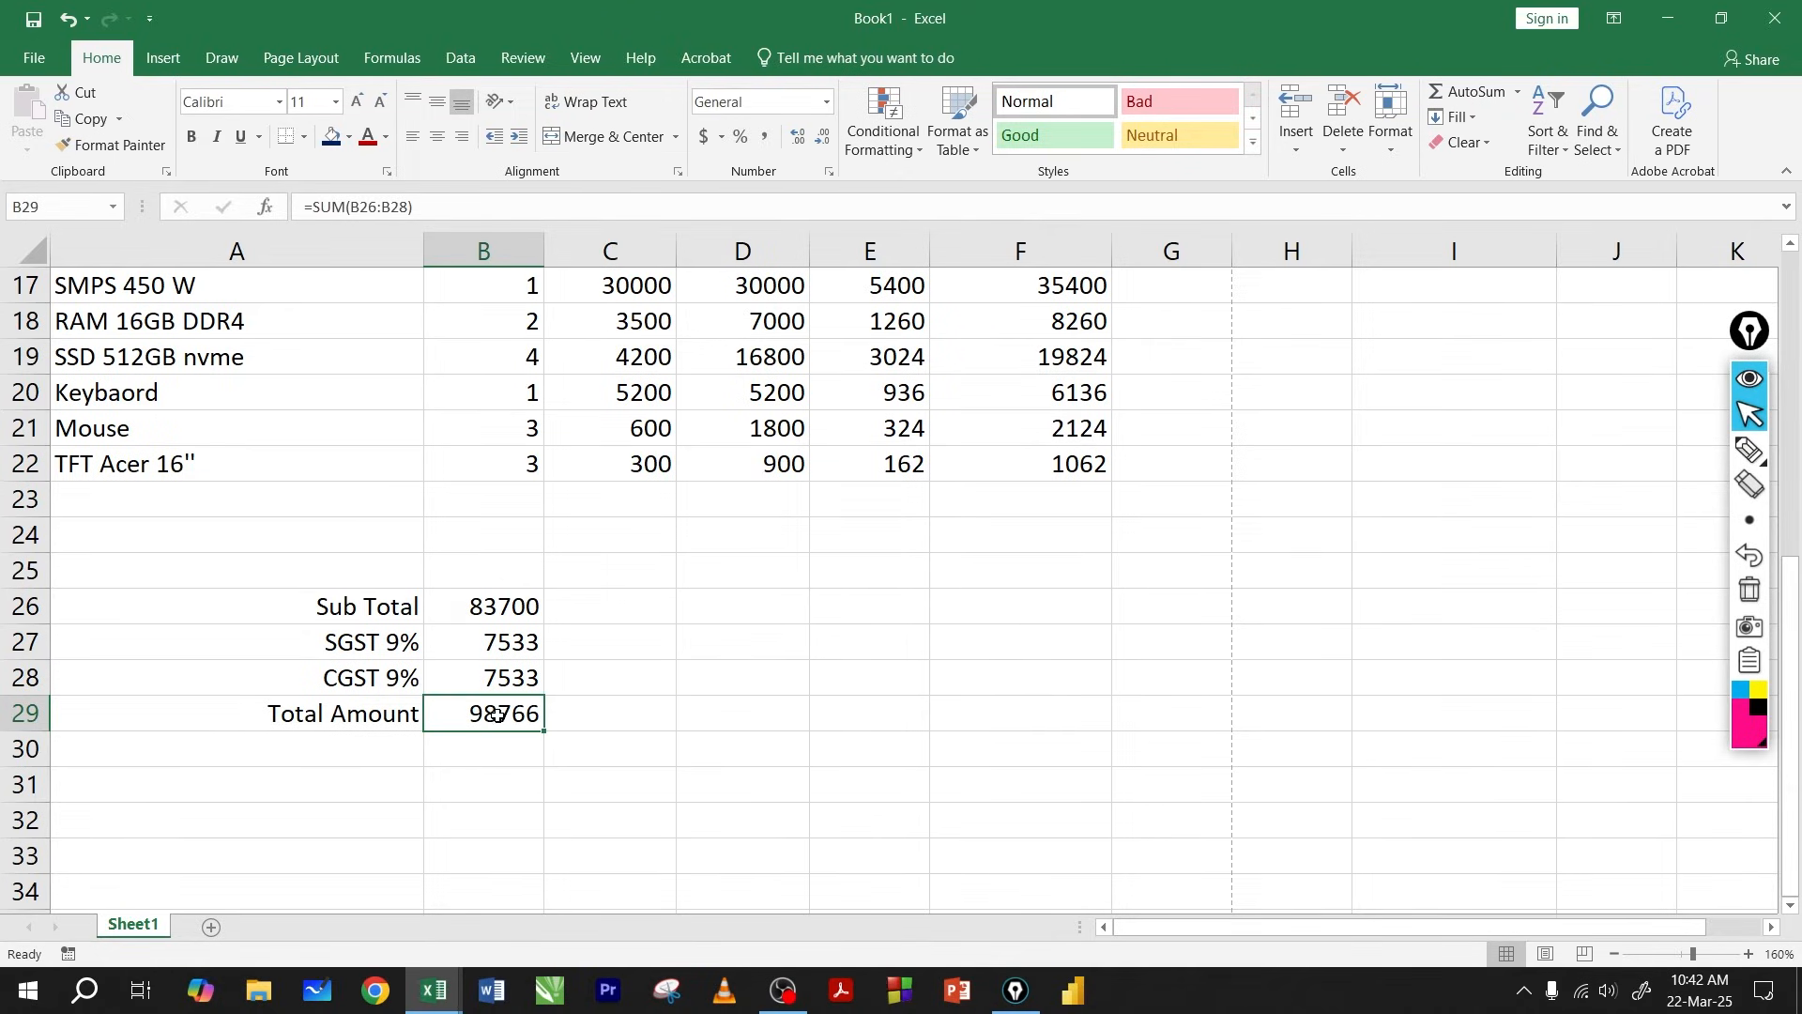
double_click(498, 715)
key(Return)
click(580, 710)
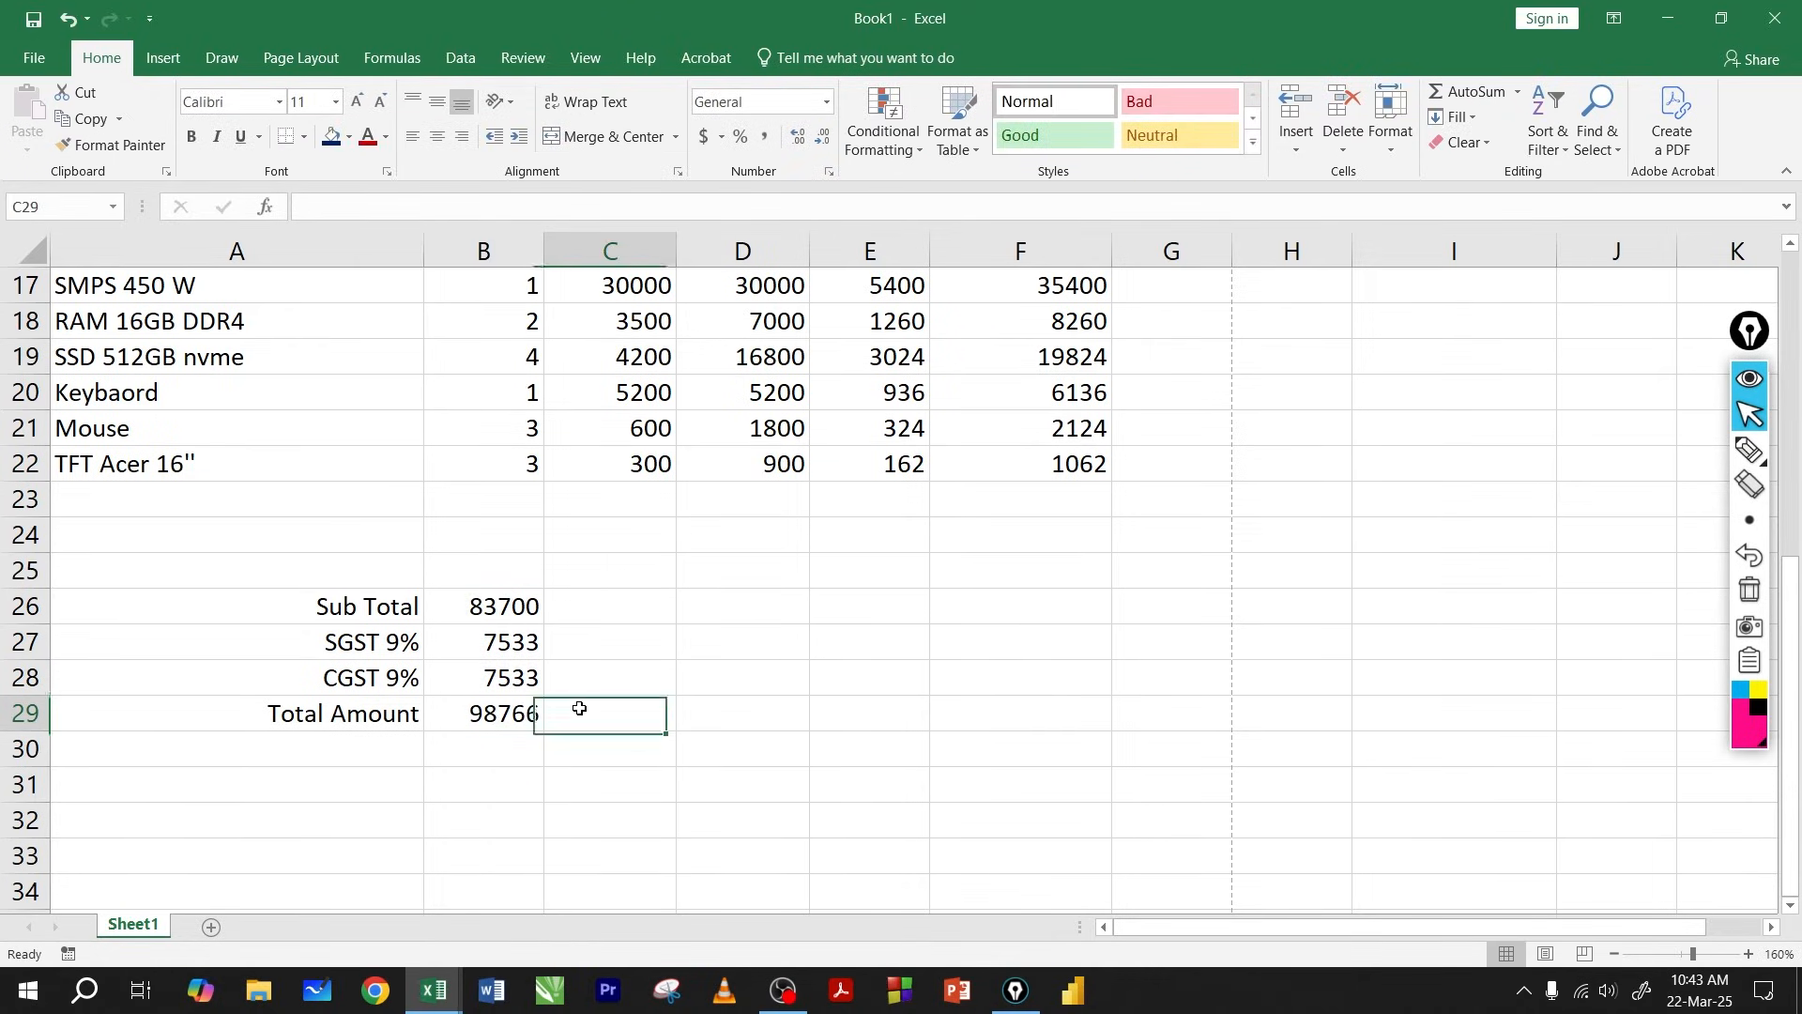
drag(403, 715, 465, 711)
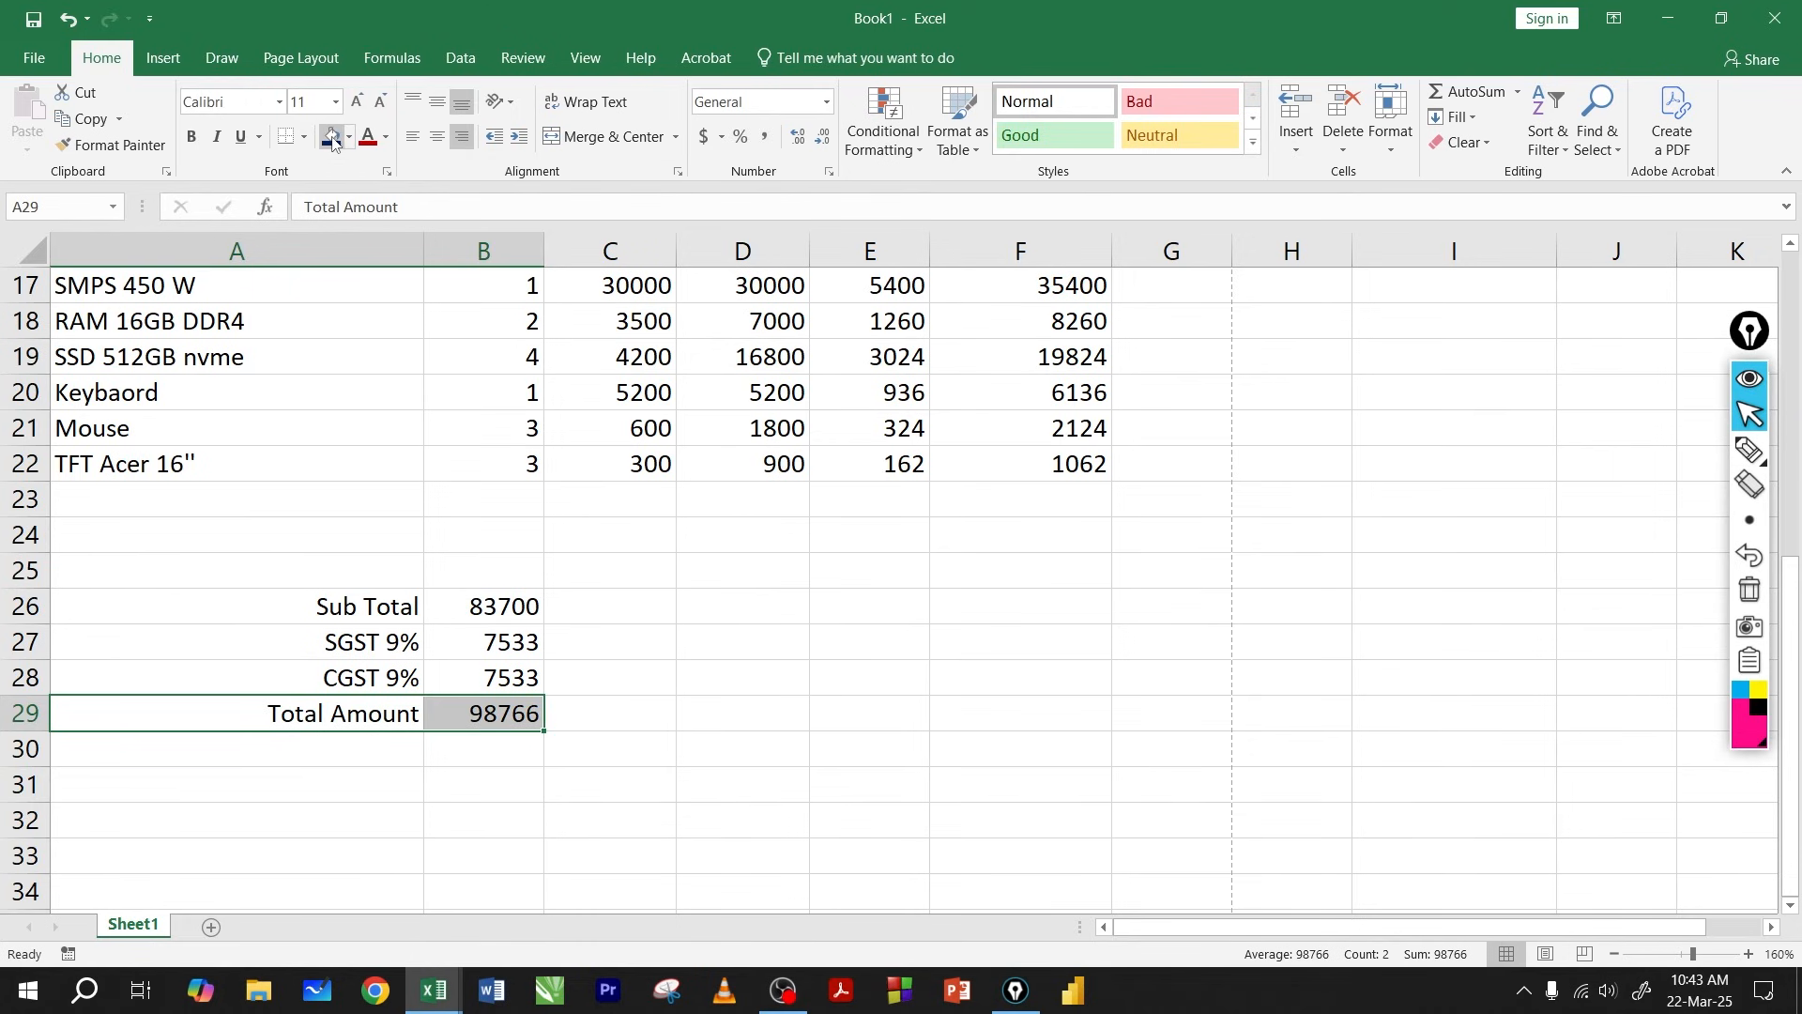
Copy the Qty header's navy fill and bold white text onto A29:B29 and right-align the label.
scroll(446, 530, up, 4)
click(448, 620)
scroll(465, 512, down, 1)
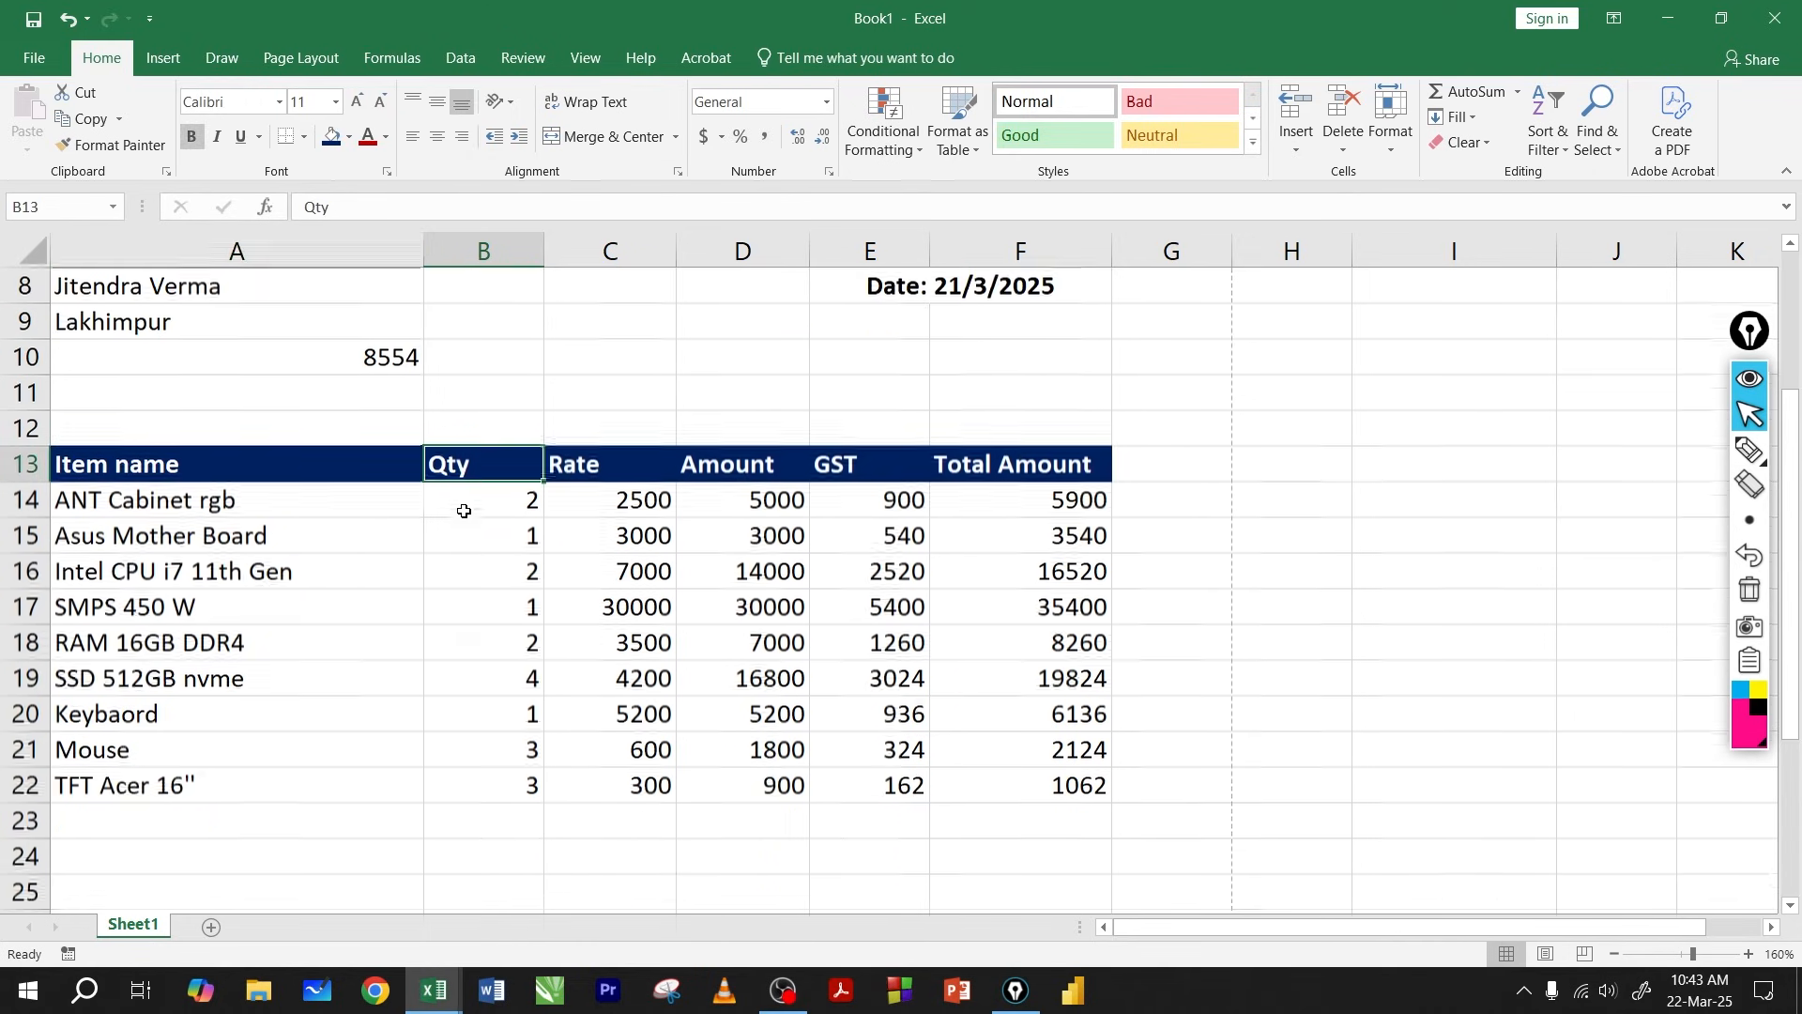
click(120, 148)
scroll(349, 420, down, 2)
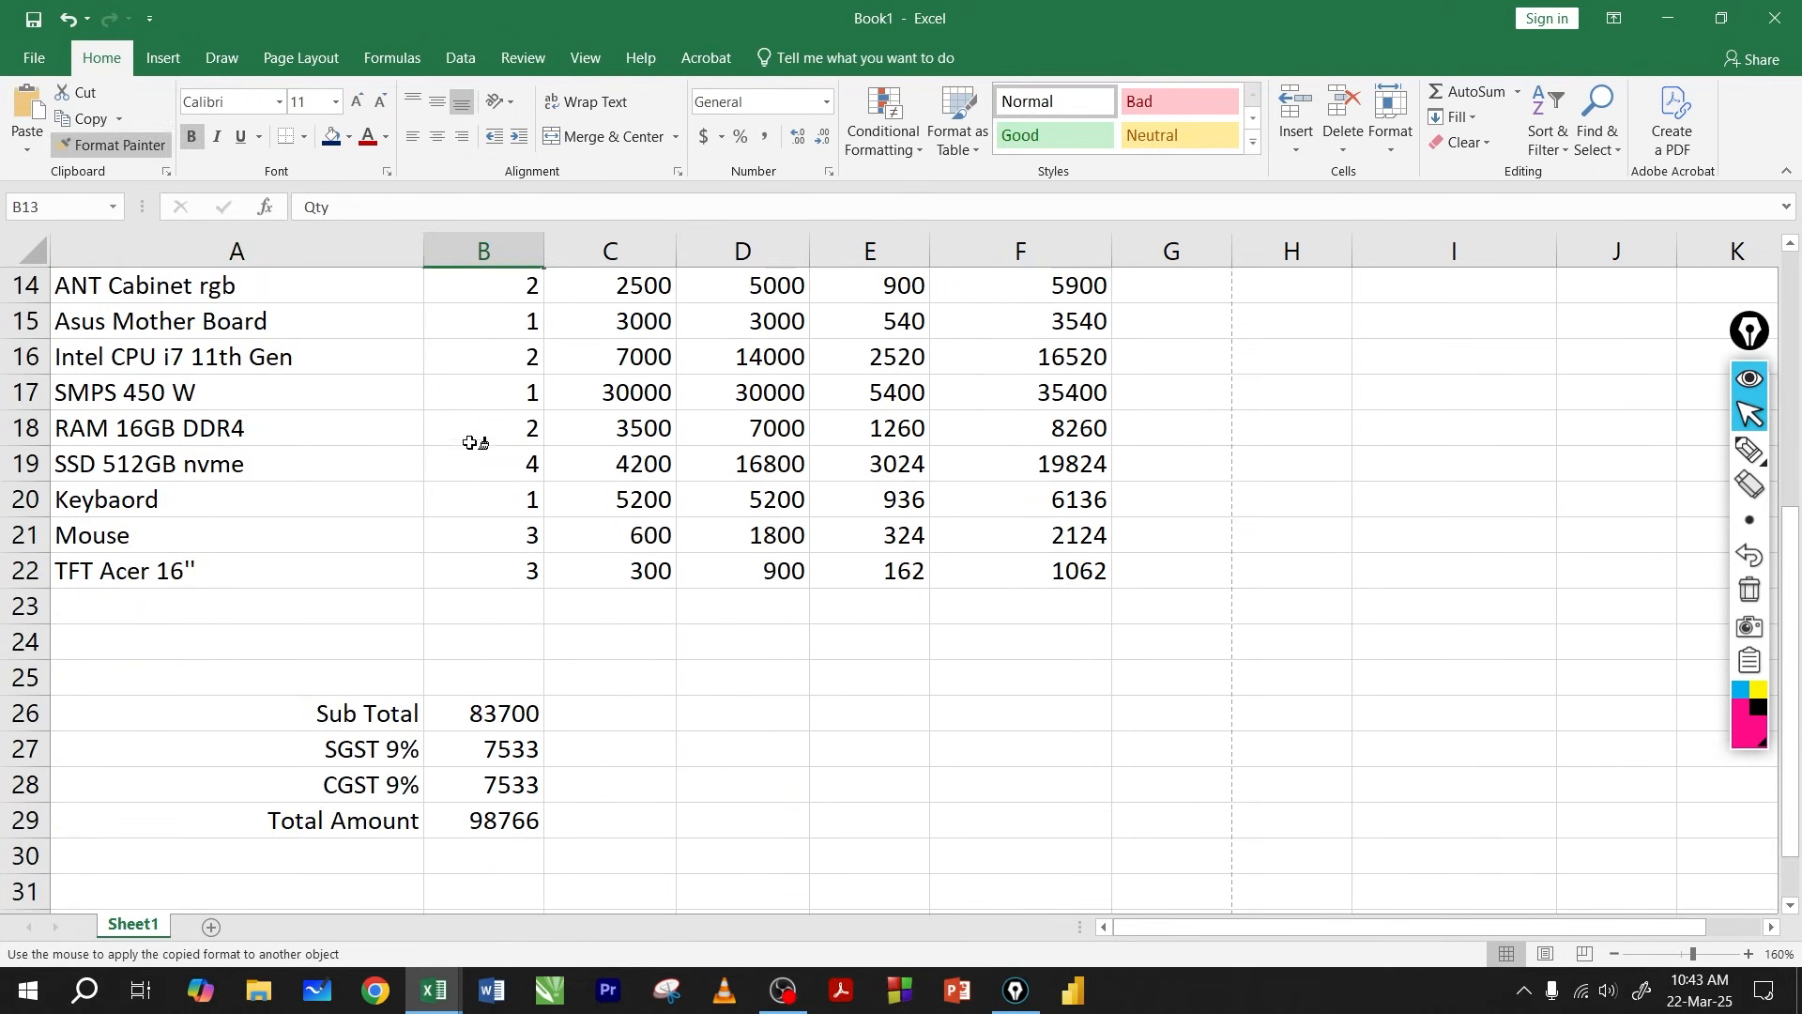
drag(350, 821, 502, 821)
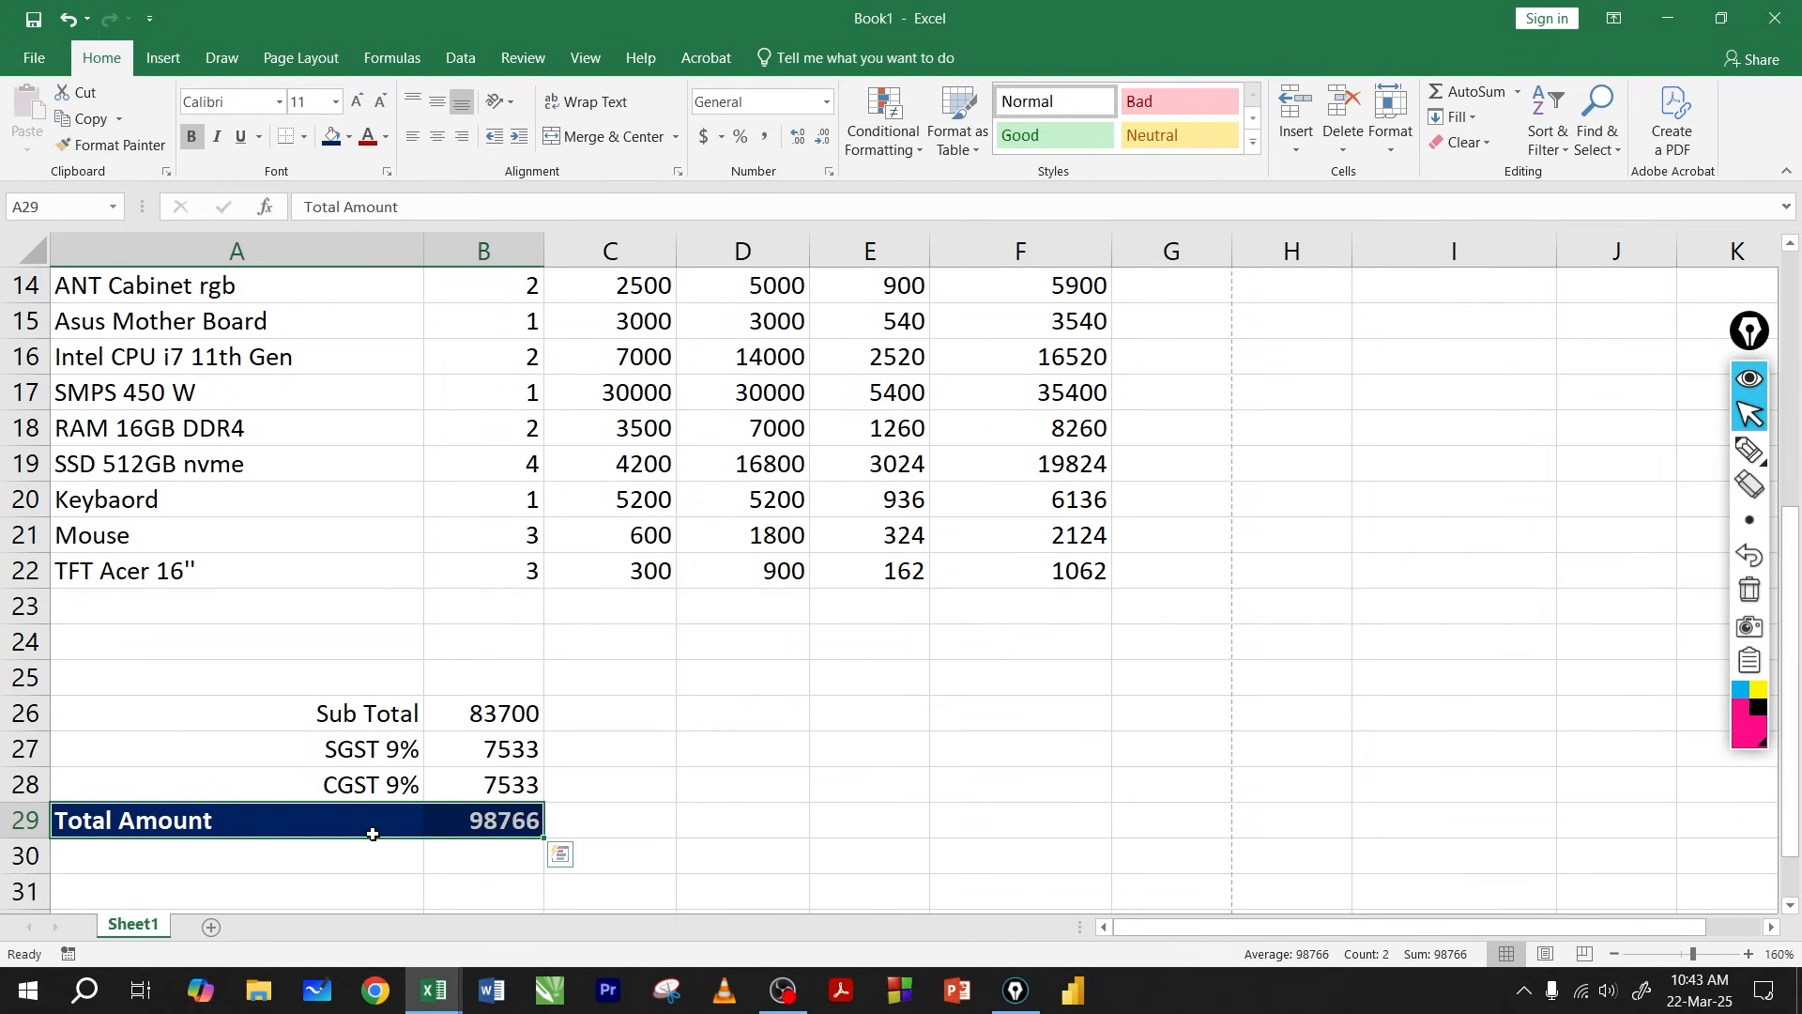
click(456, 136)
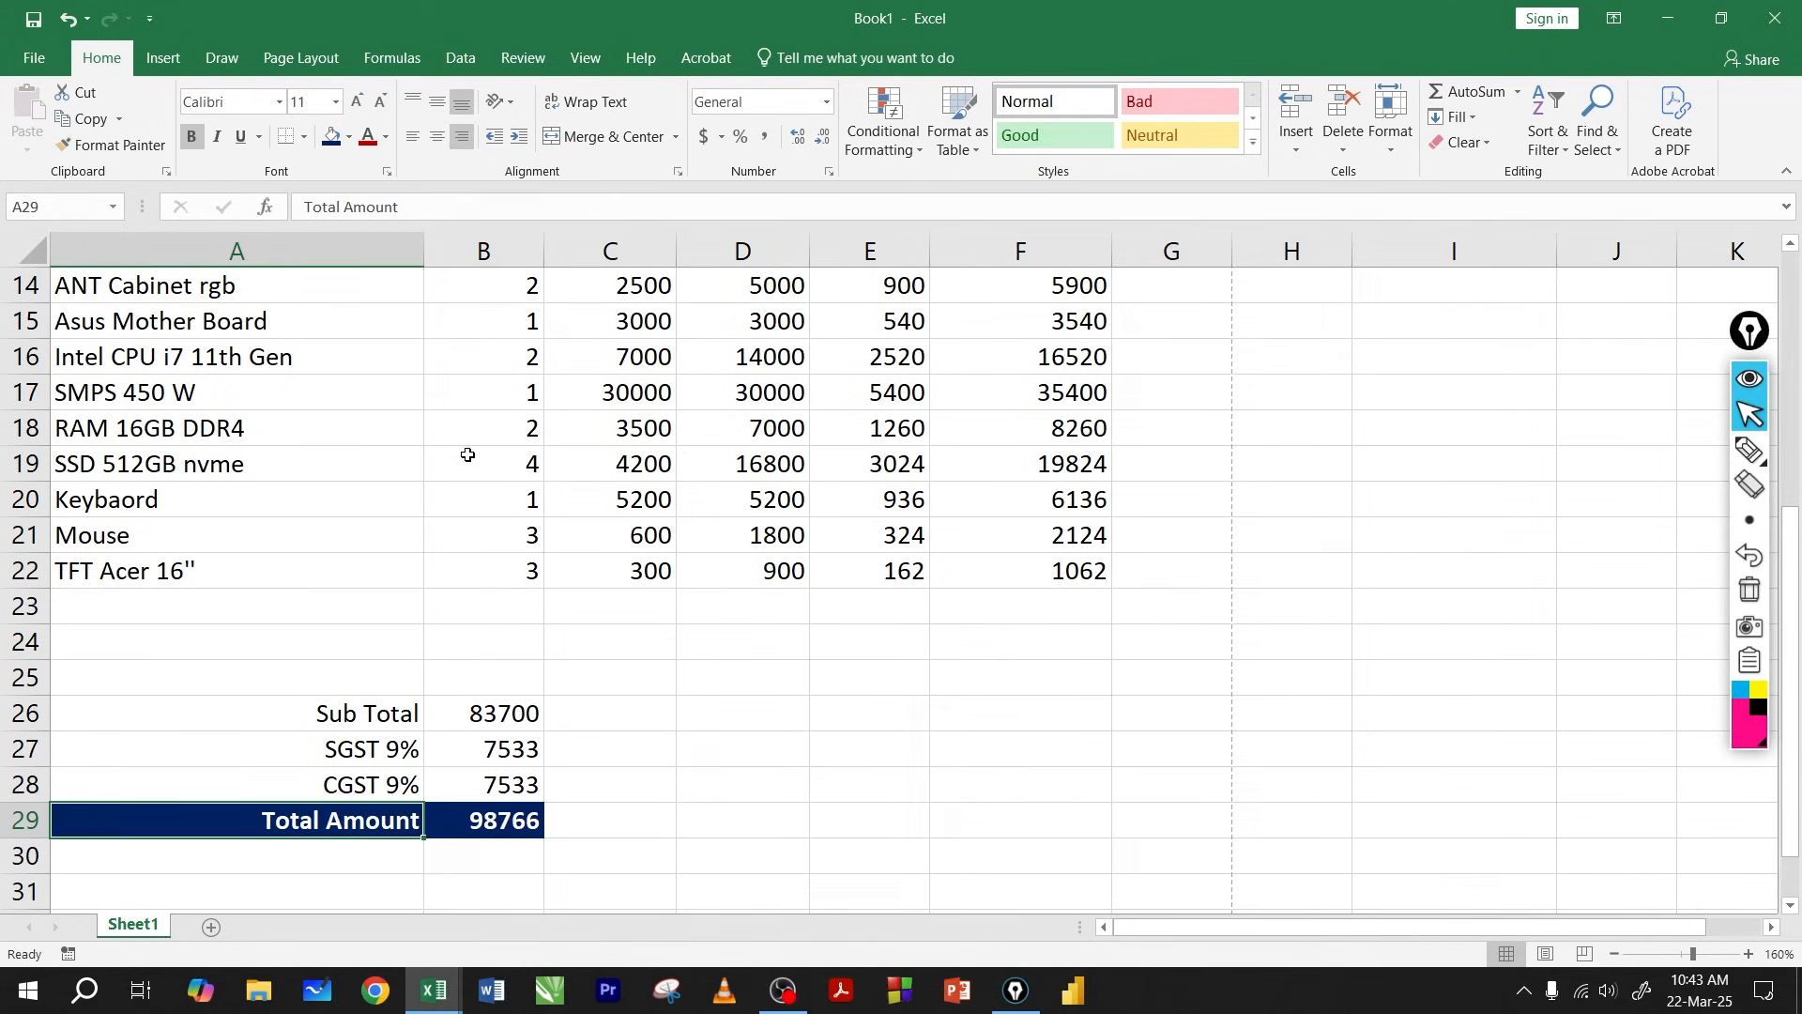
click(648, 799)
scroll(588, 711, down, 1)
scroll(588, 694, up, 1)
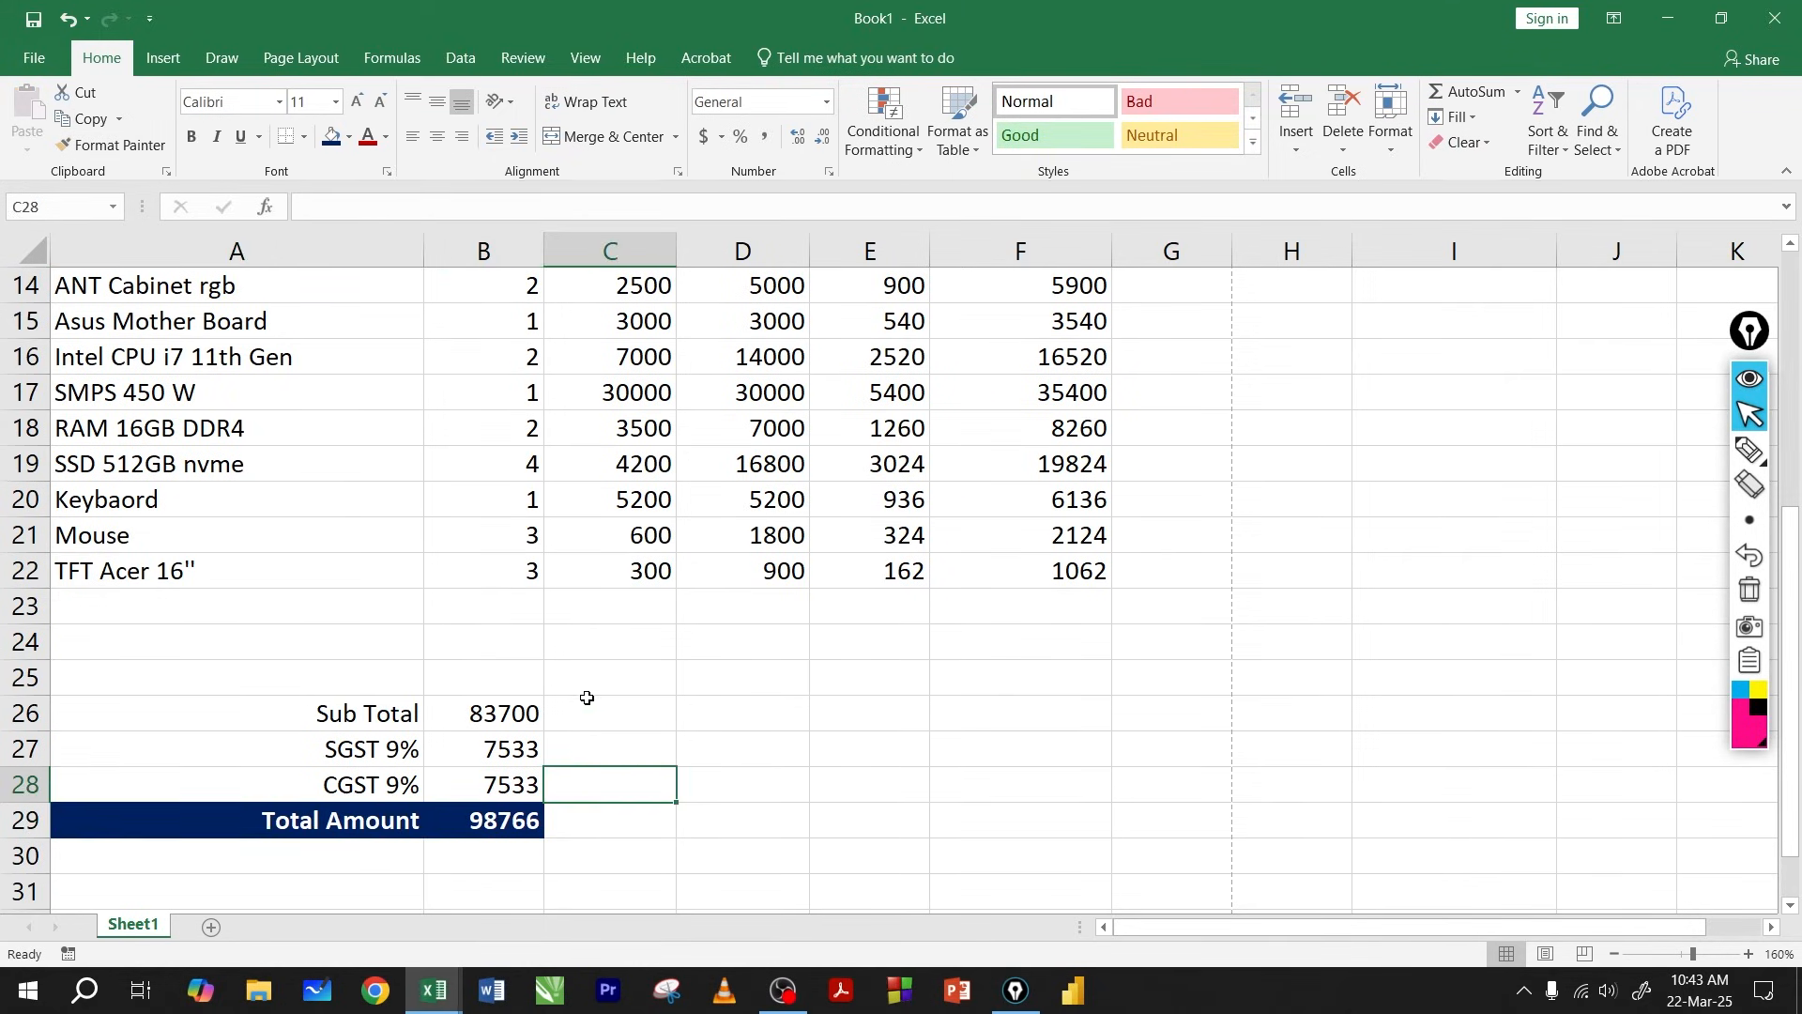
scroll(588, 698, down, 3)
mouse_move(433, 990)
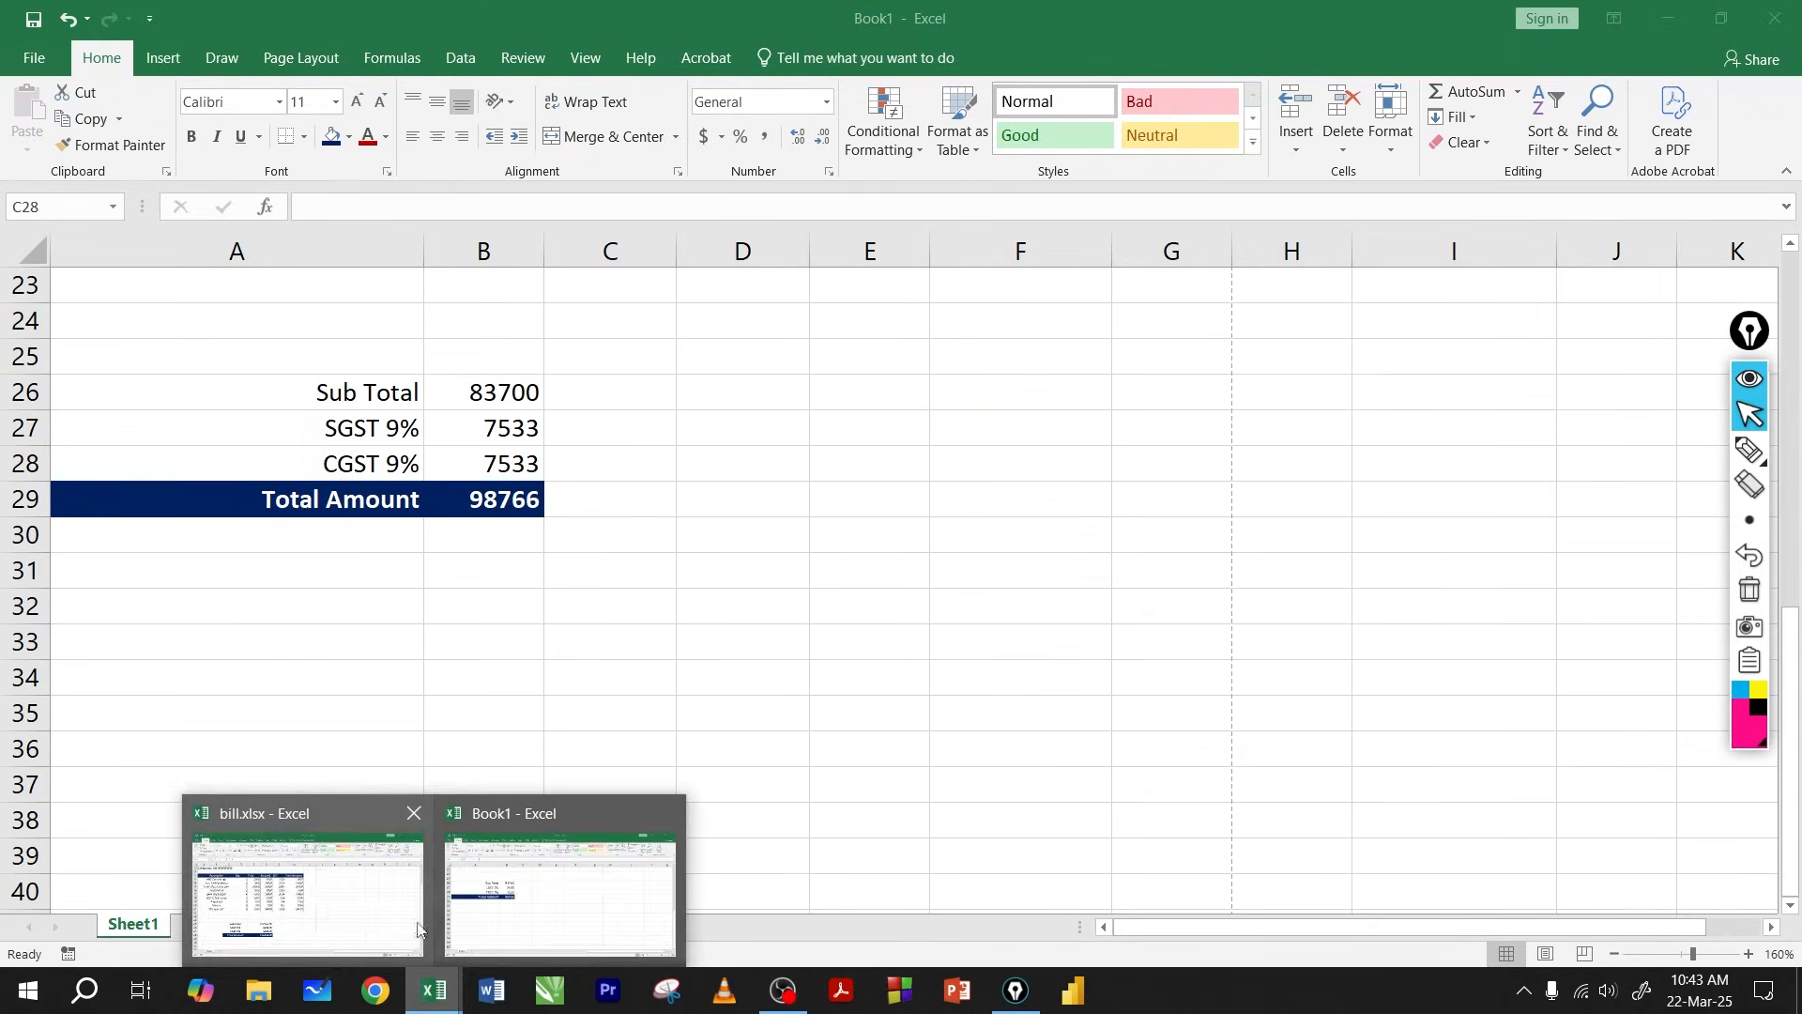
click(418, 929)
scroll(338, 723, down, 7)
click(258, 470)
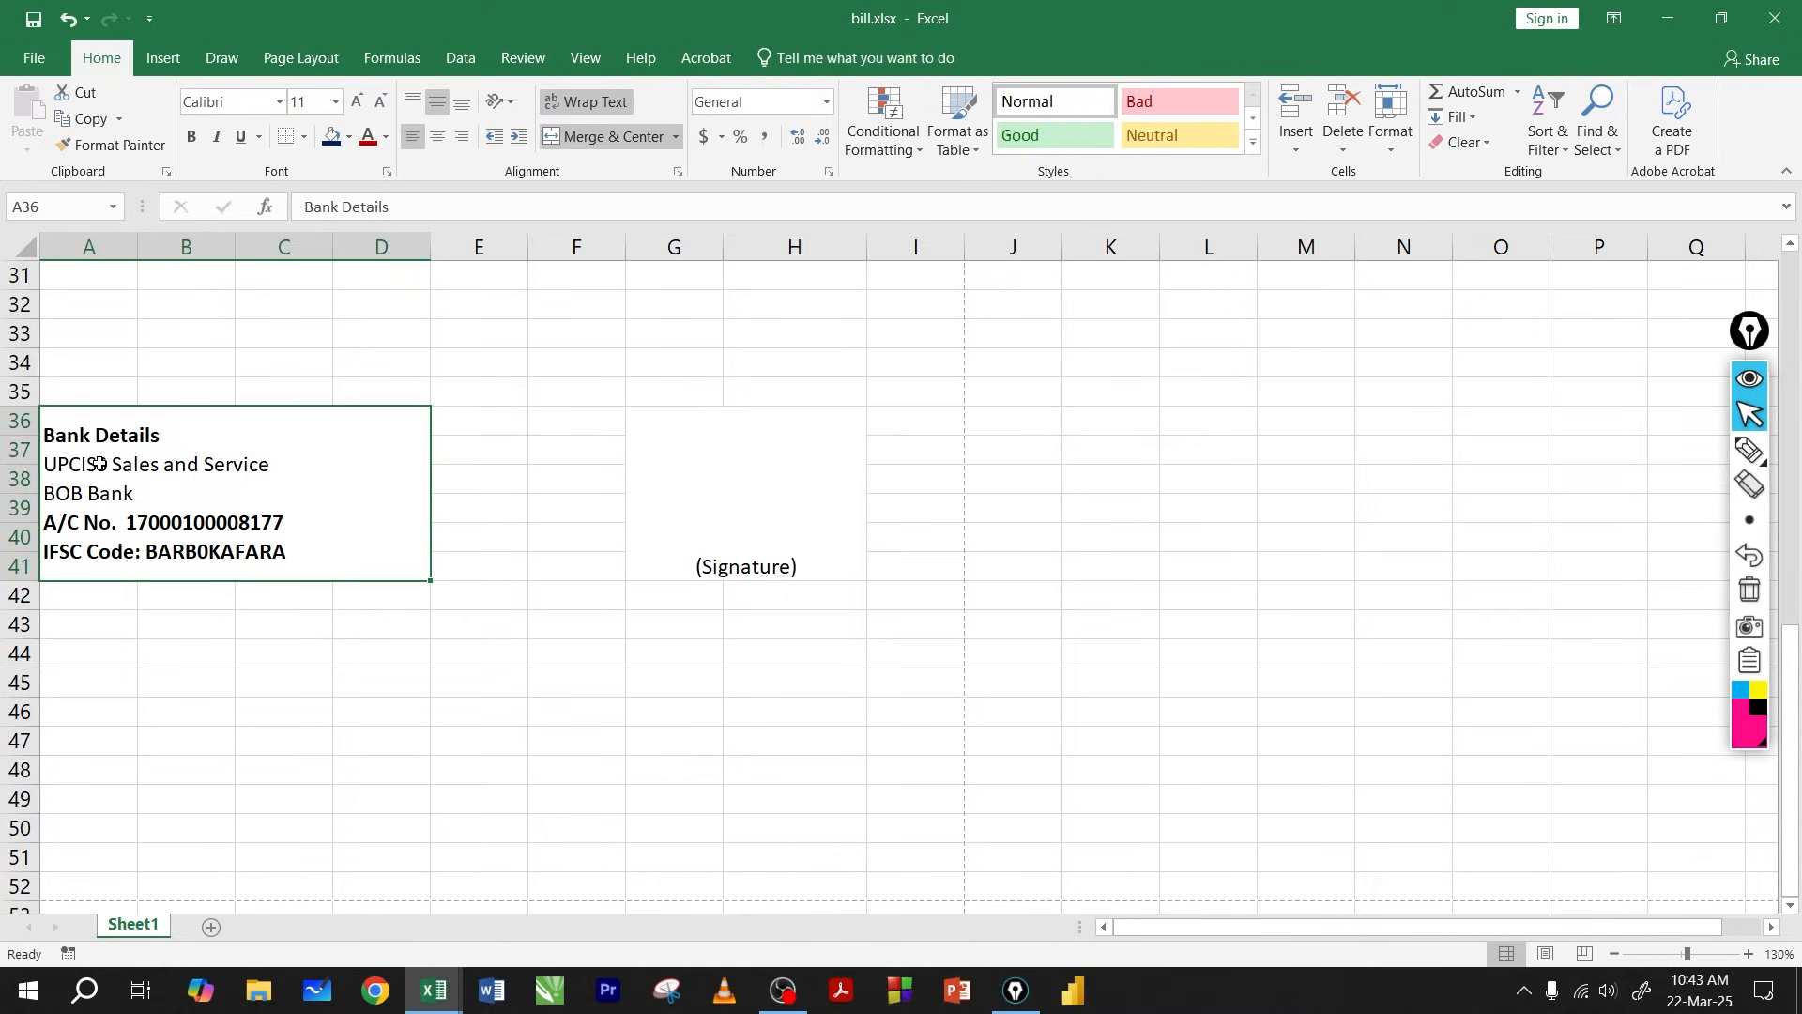
click(811, 527)
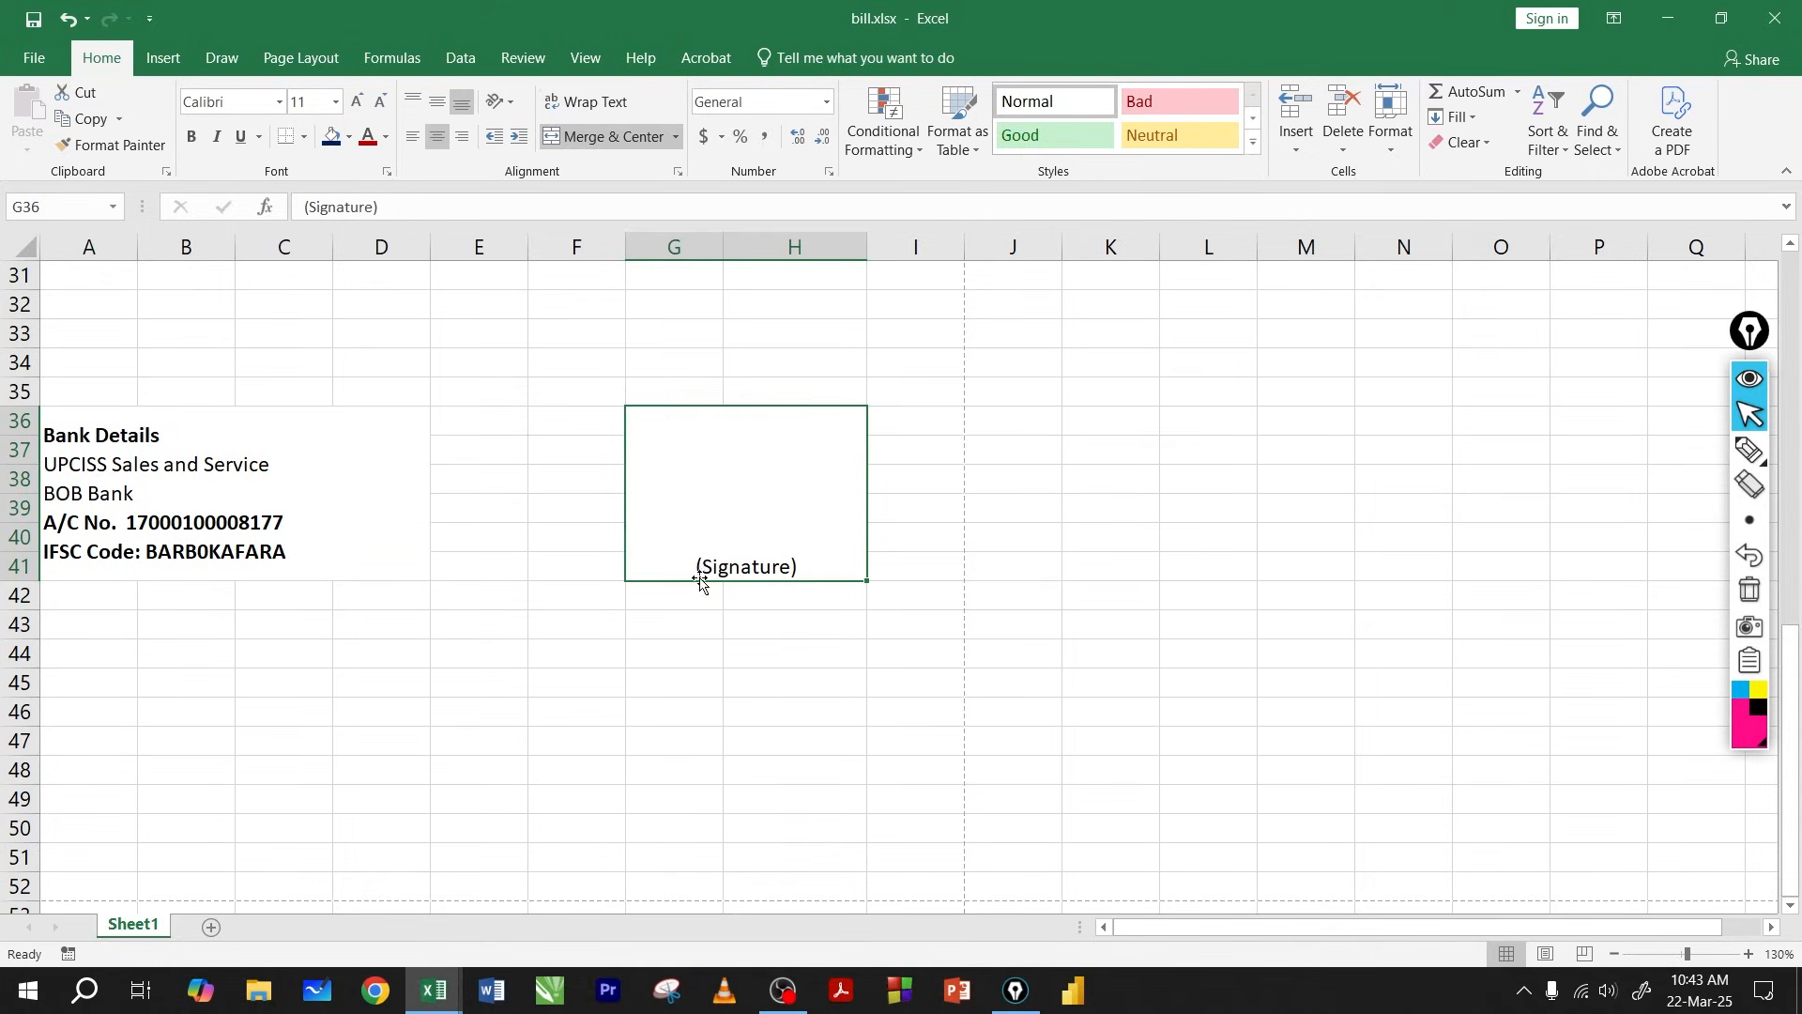
mouse_move(432, 990)
click(533, 915)
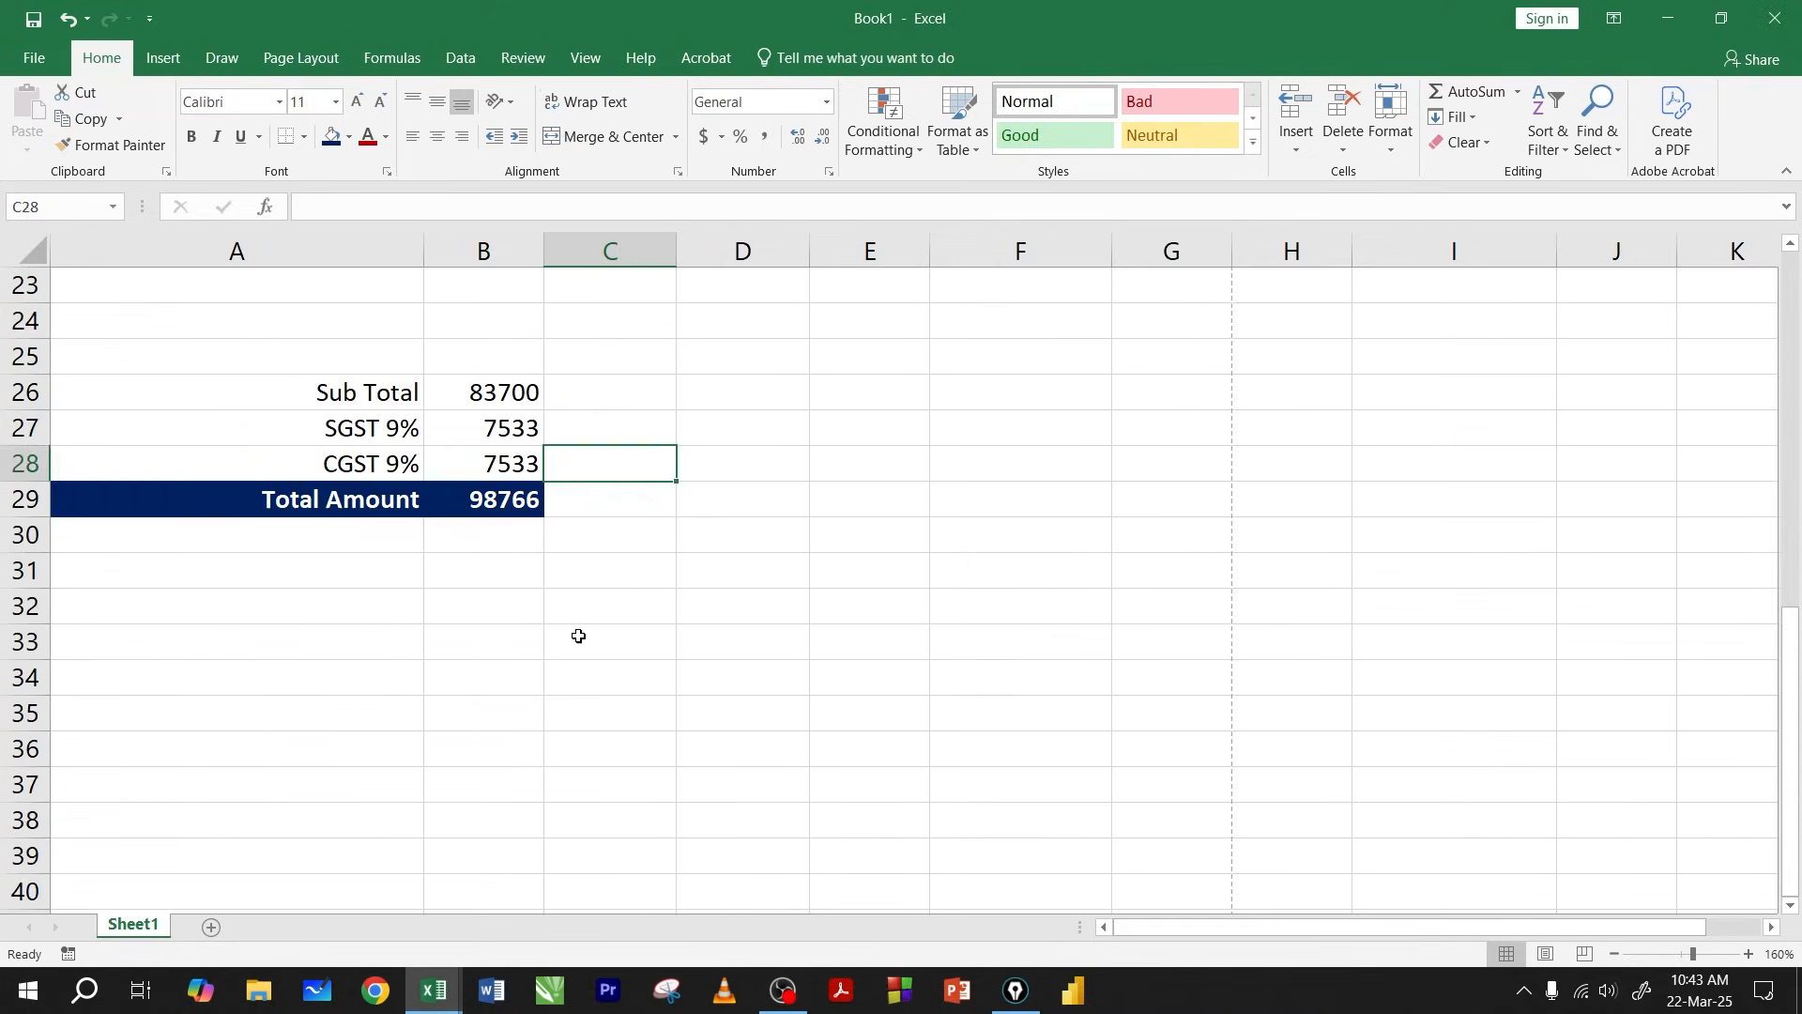
key(Down)
key(Down)
key(Down)
key(Down)
scroll(554, 582, down, 6)
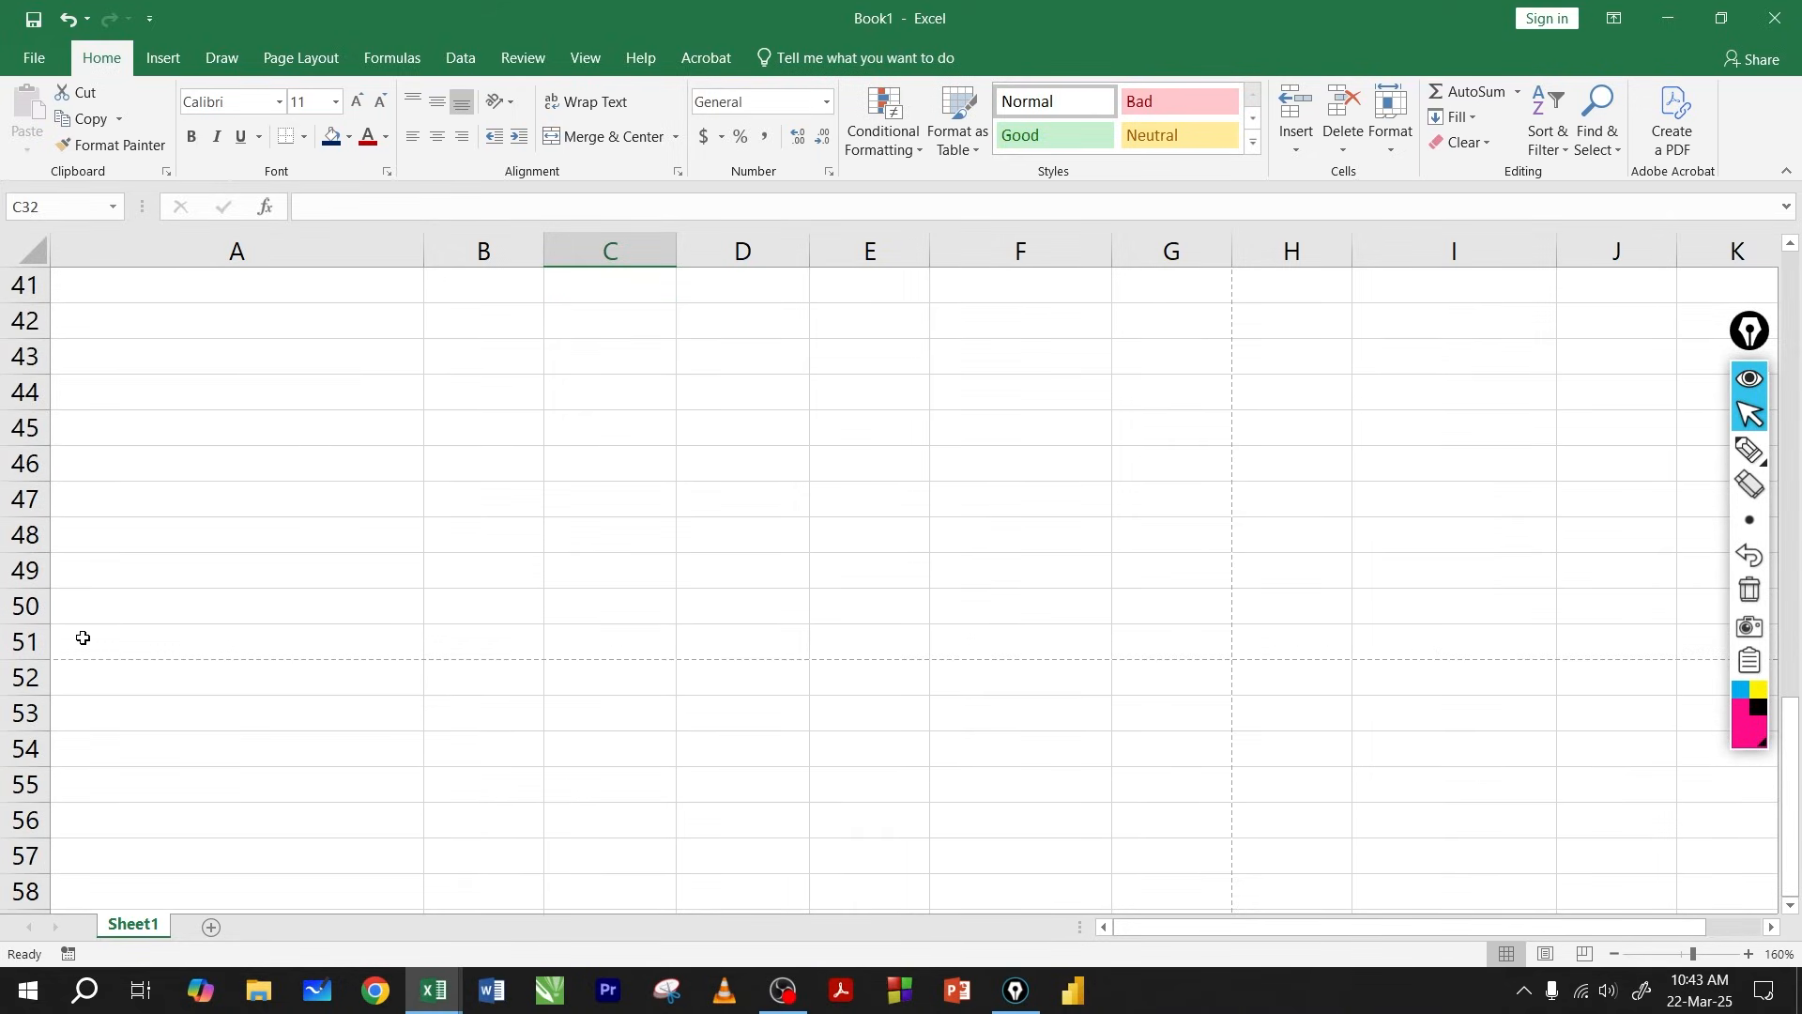
drag(83, 637, 231, 314)
click(475, 575)
scroll(523, 575, down, 4)
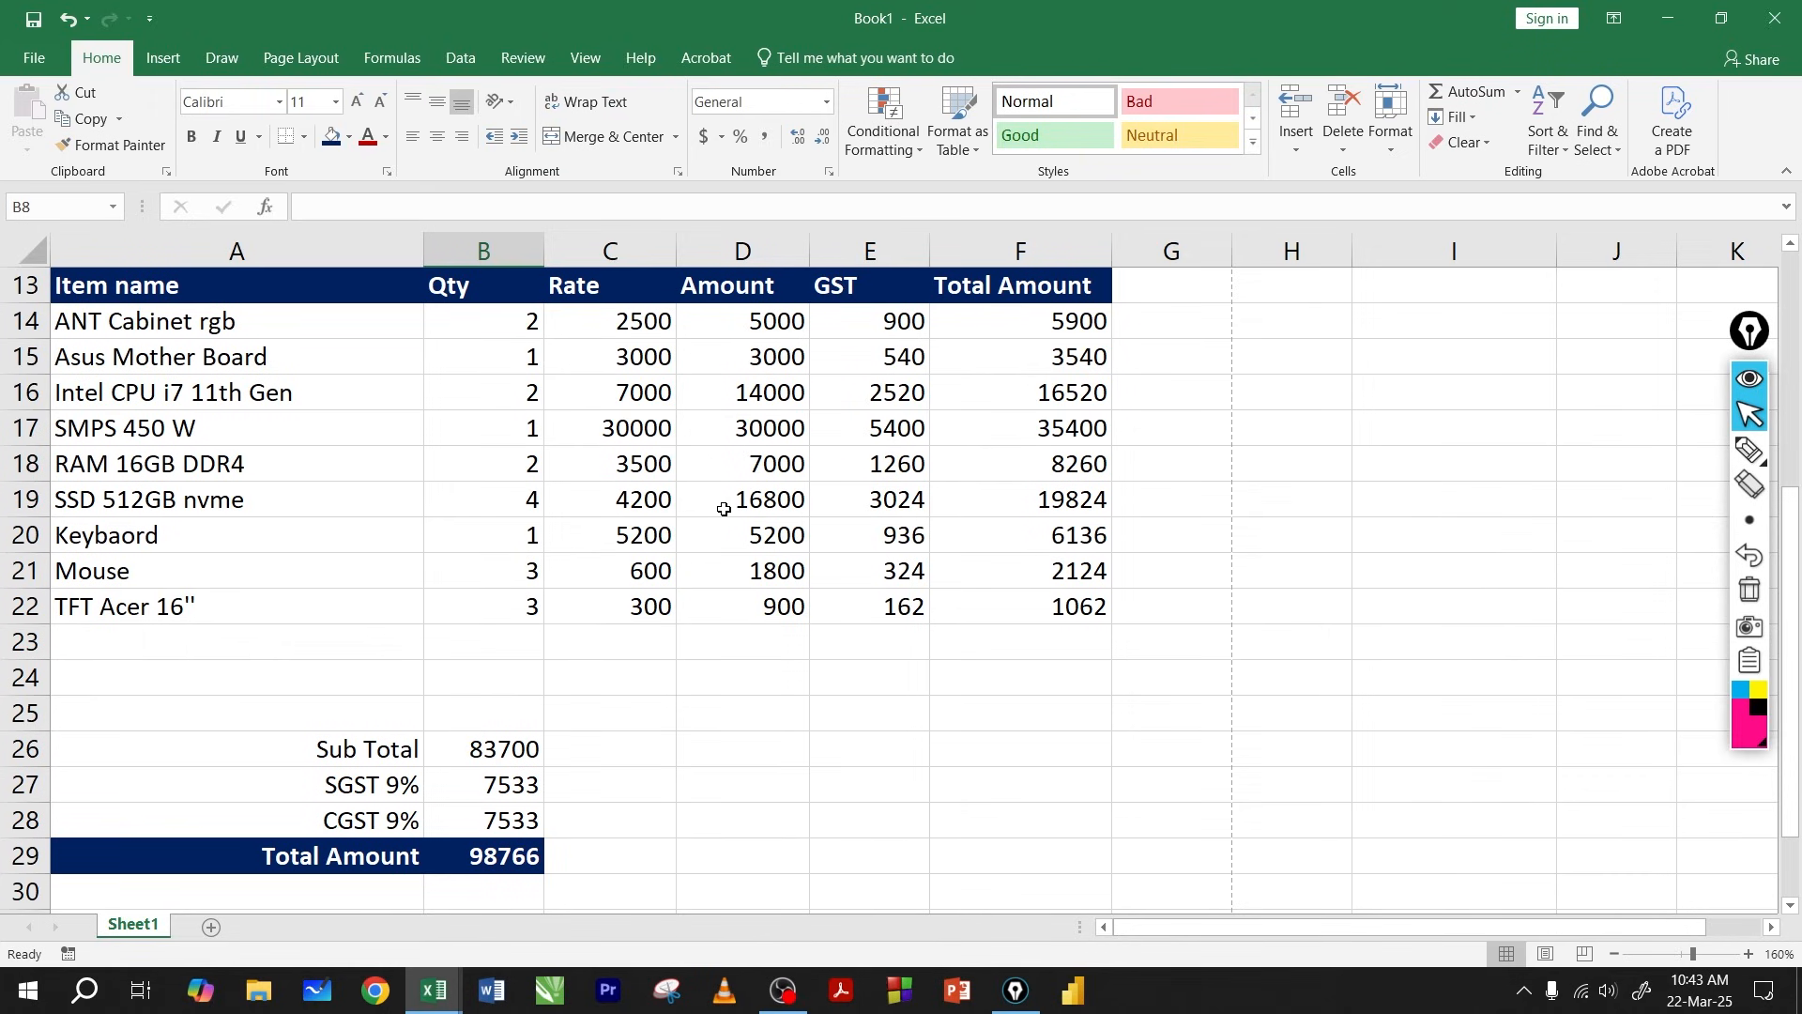
scroll(724, 509, up, 4)
scroll(535, 479, down, 4)
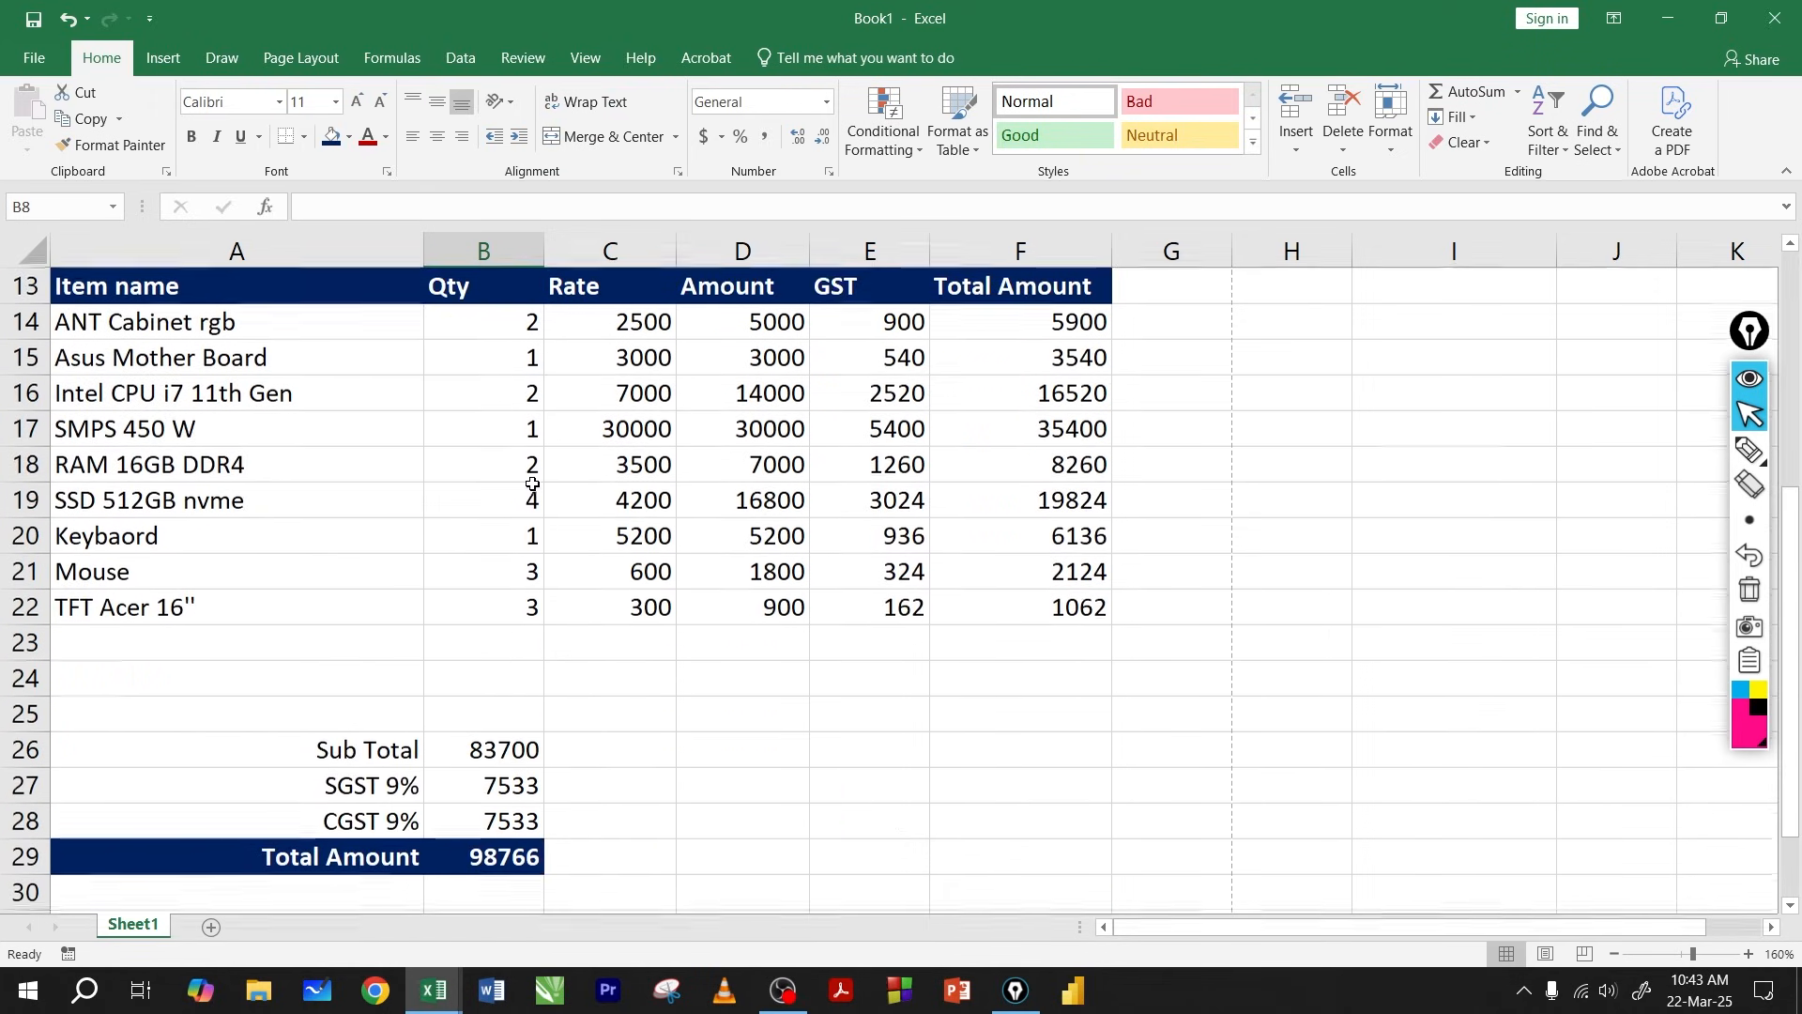
drag(724, 342, 1014, 559)
Change the SSD 512GB nvme quantity to 8 and check totals of 100500 and 118590.
click(790, 672)
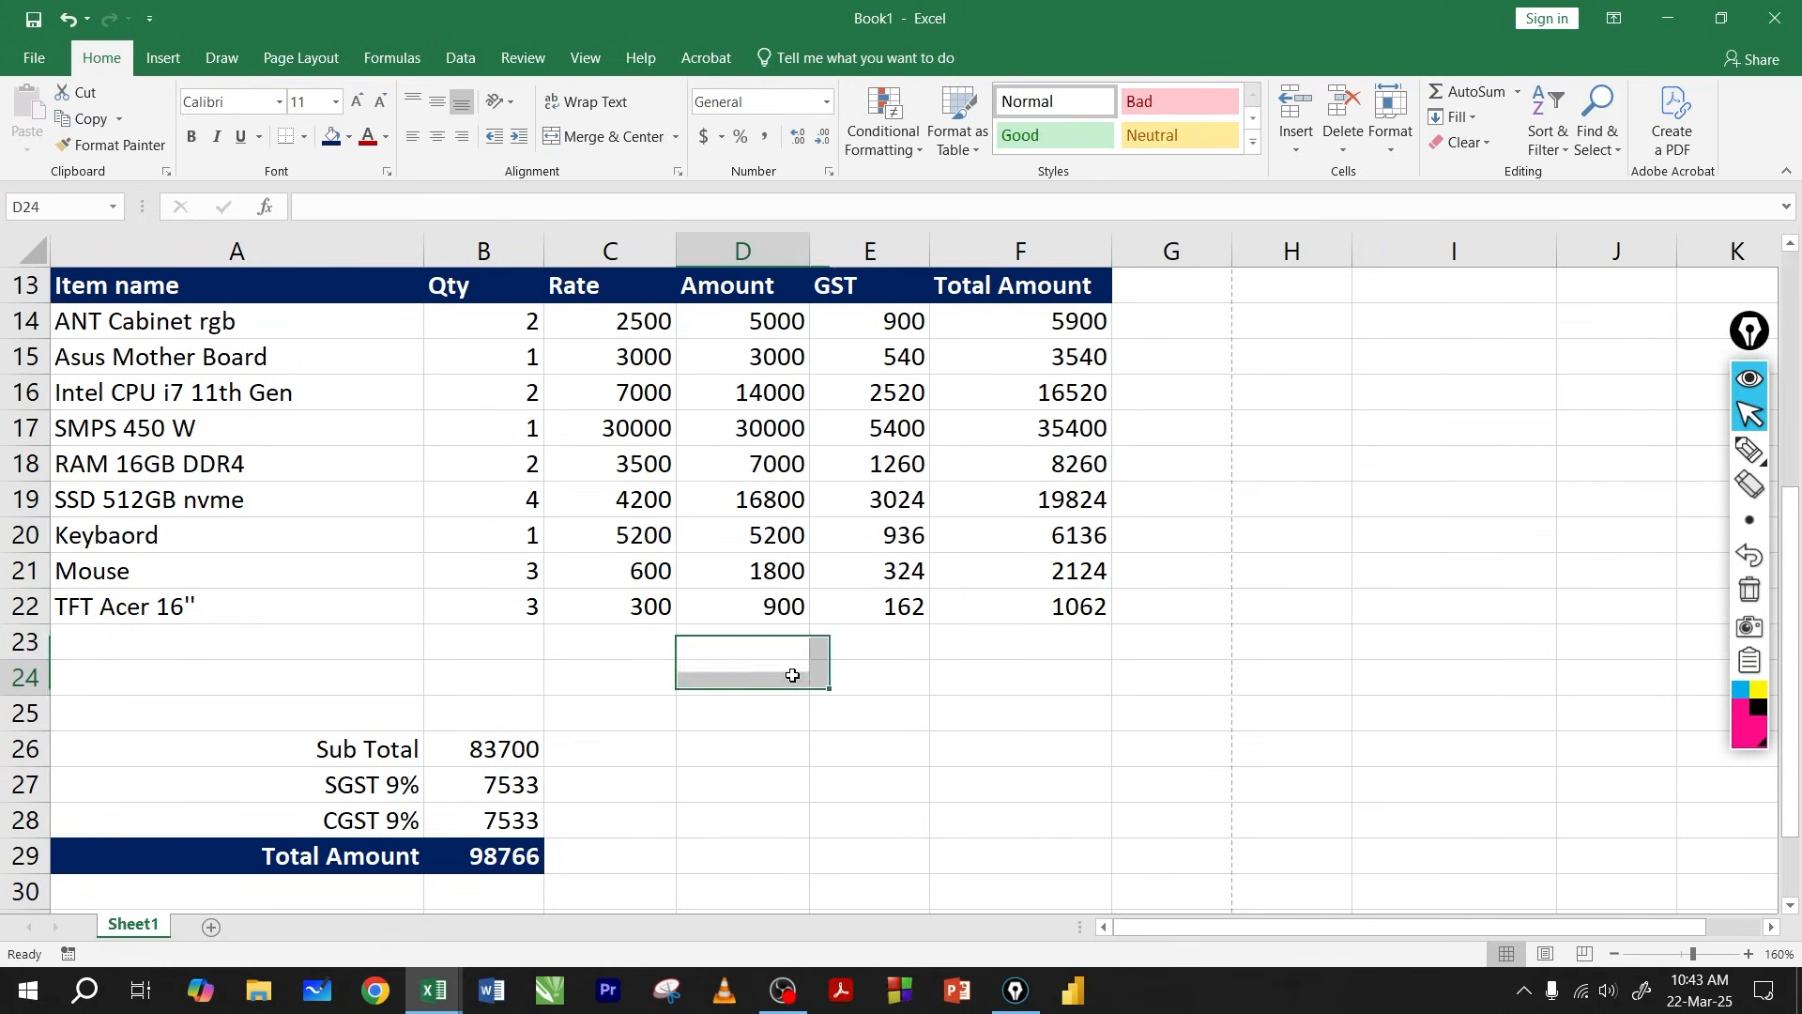
click(494, 502)
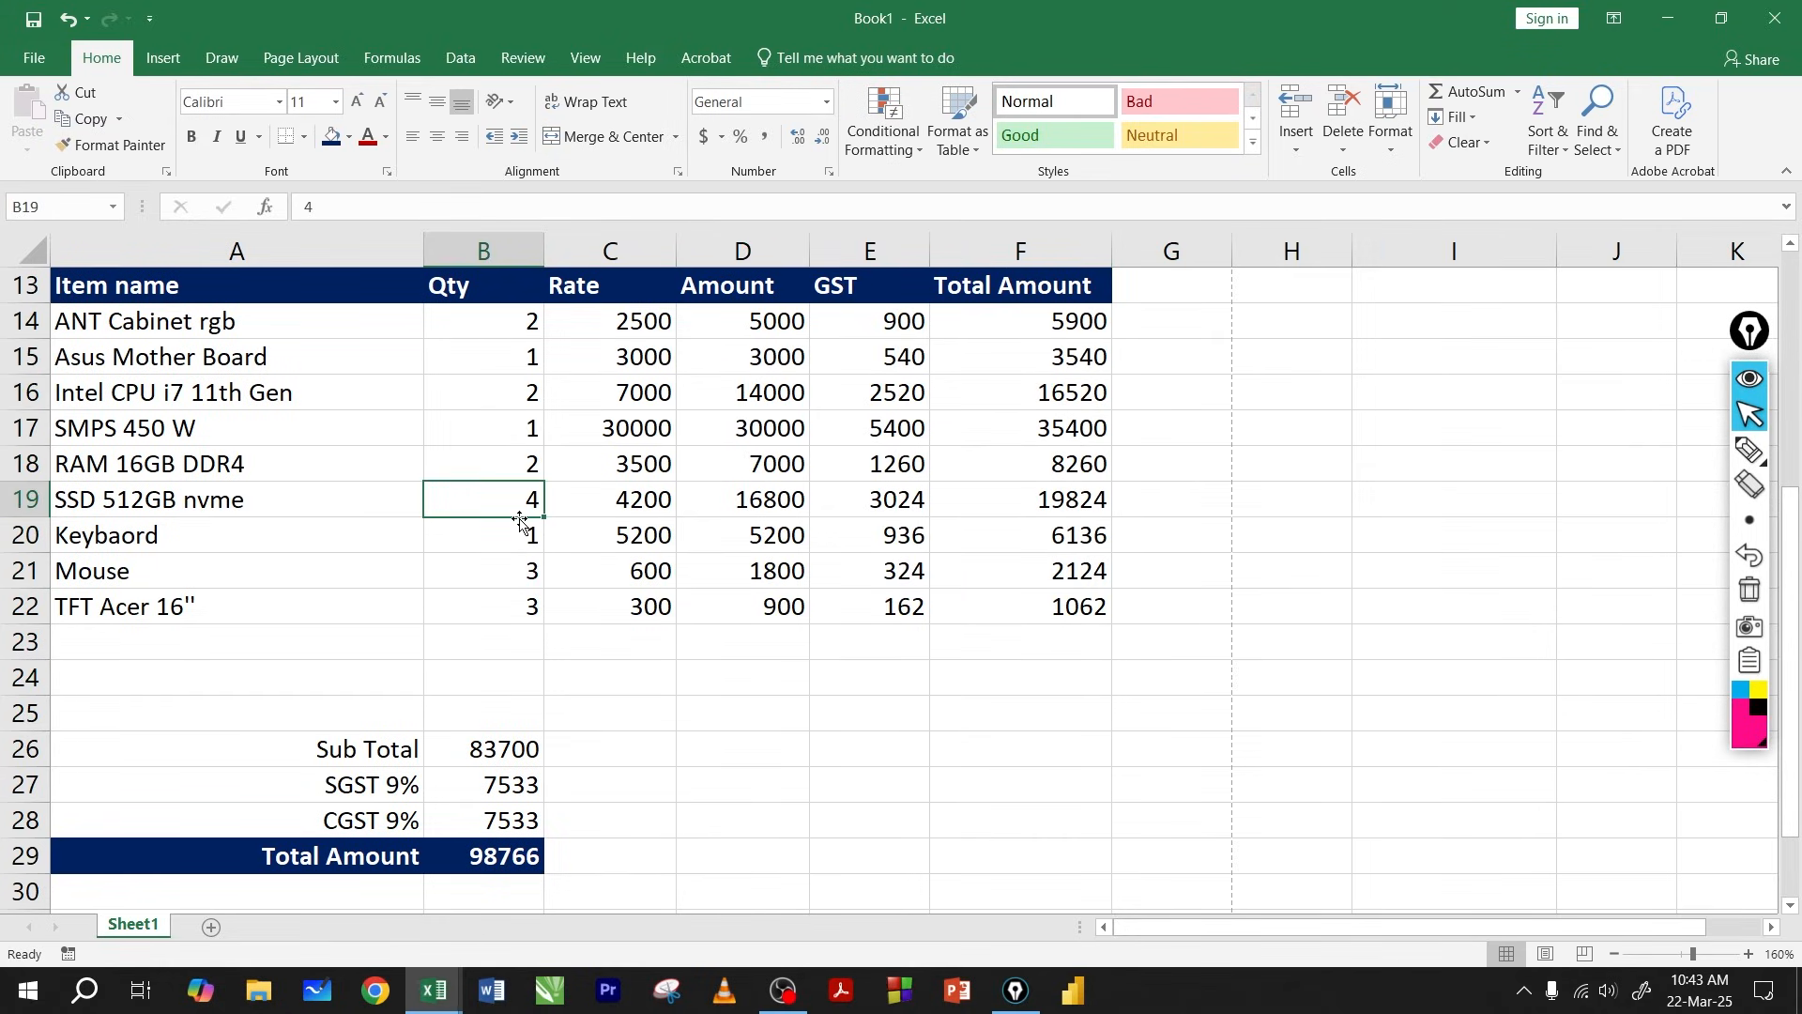
text(8)
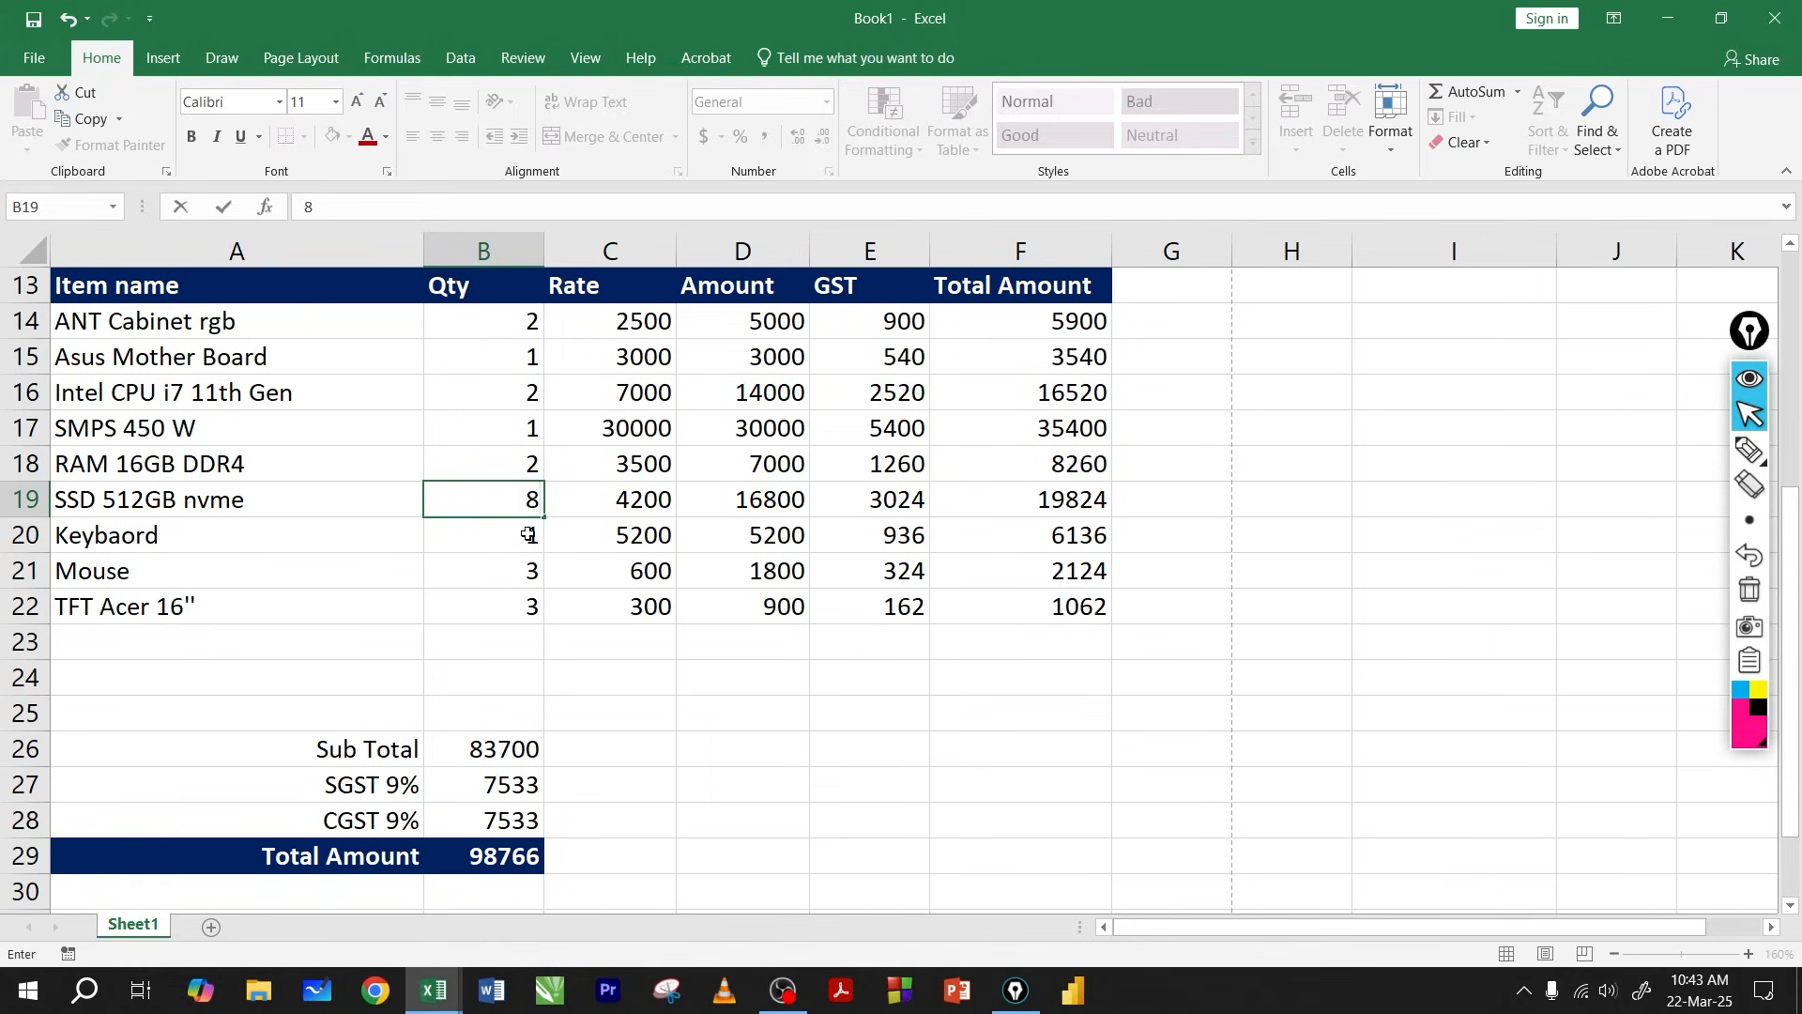
key(Return)
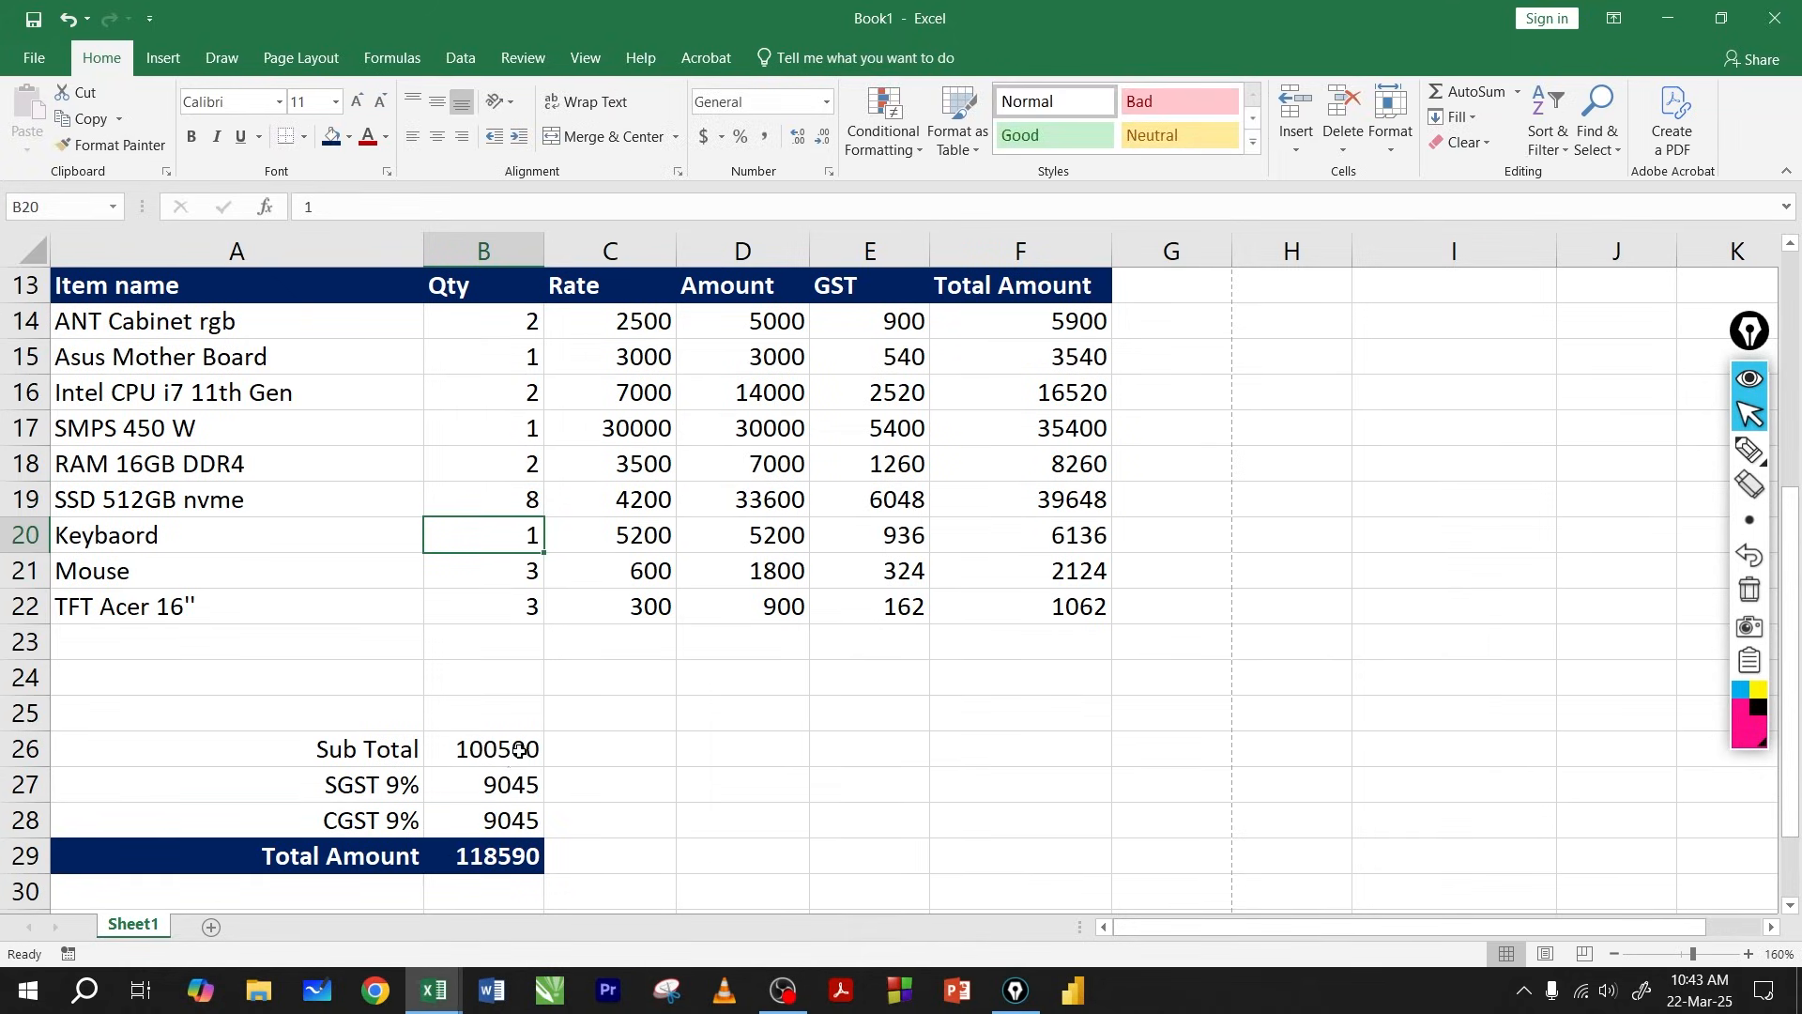
click(499, 748)
drag(500, 748, 486, 857)
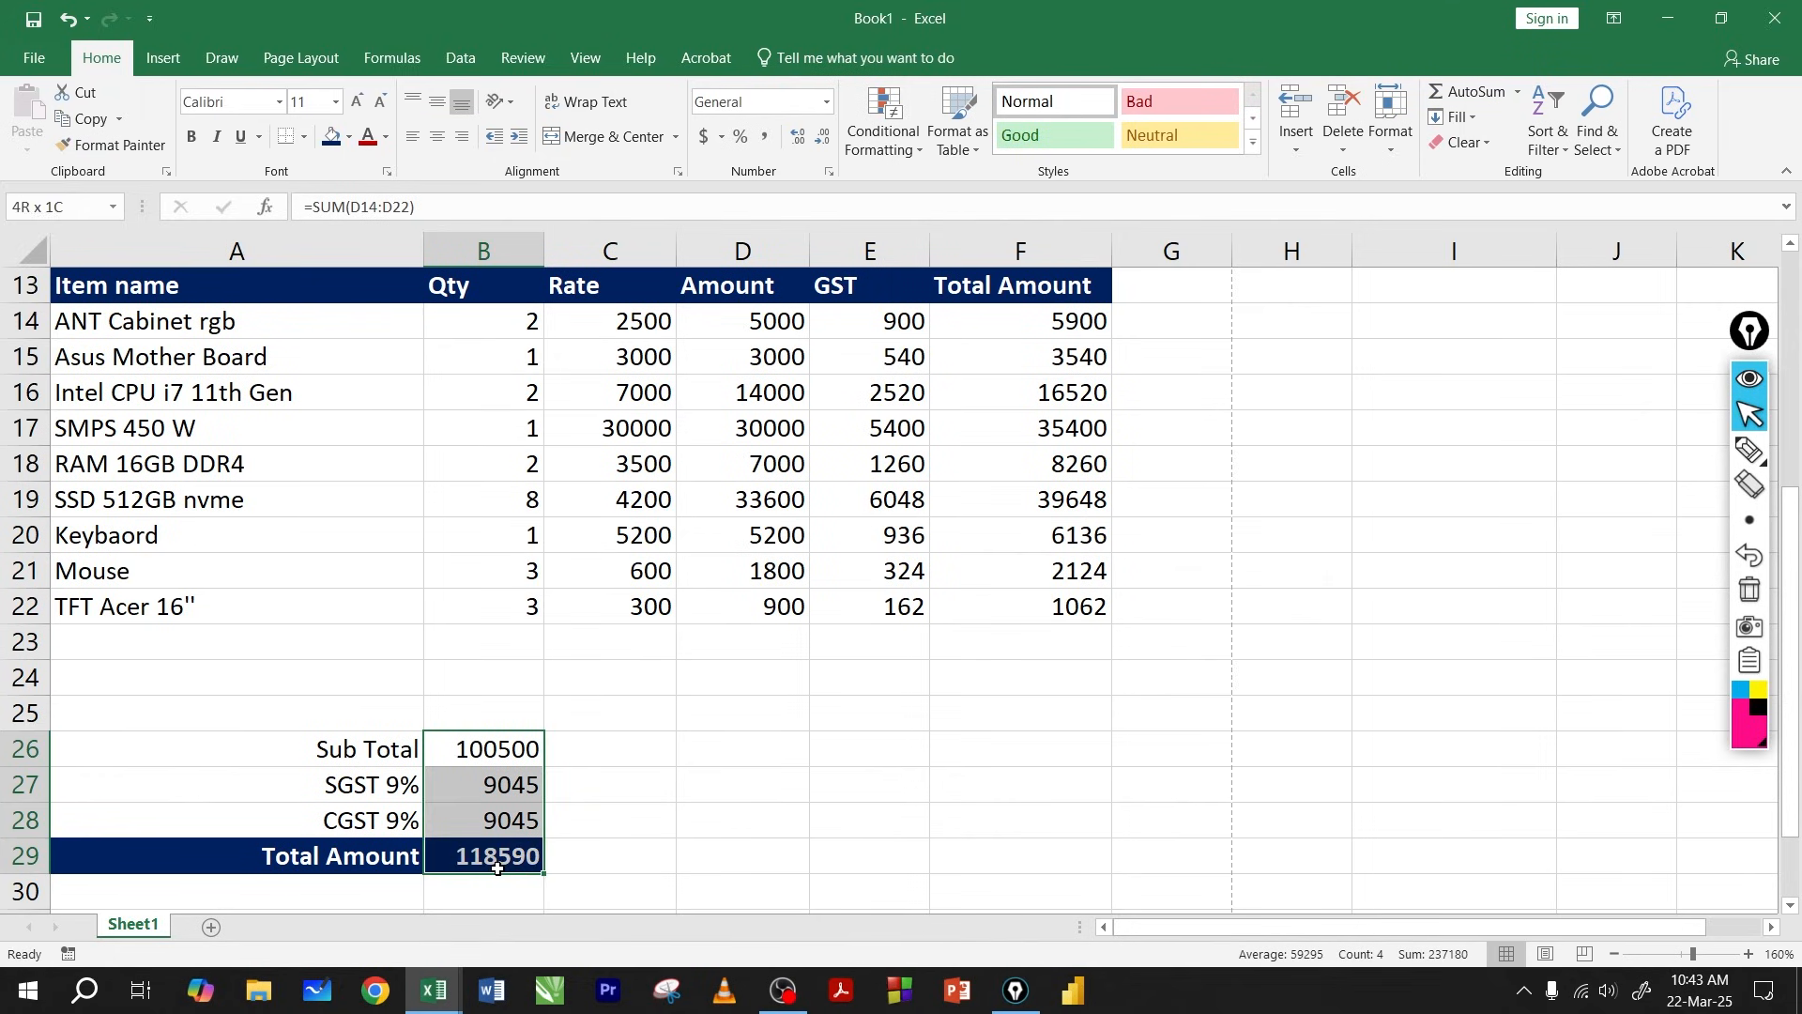
click(560, 663)
click(497, 512)
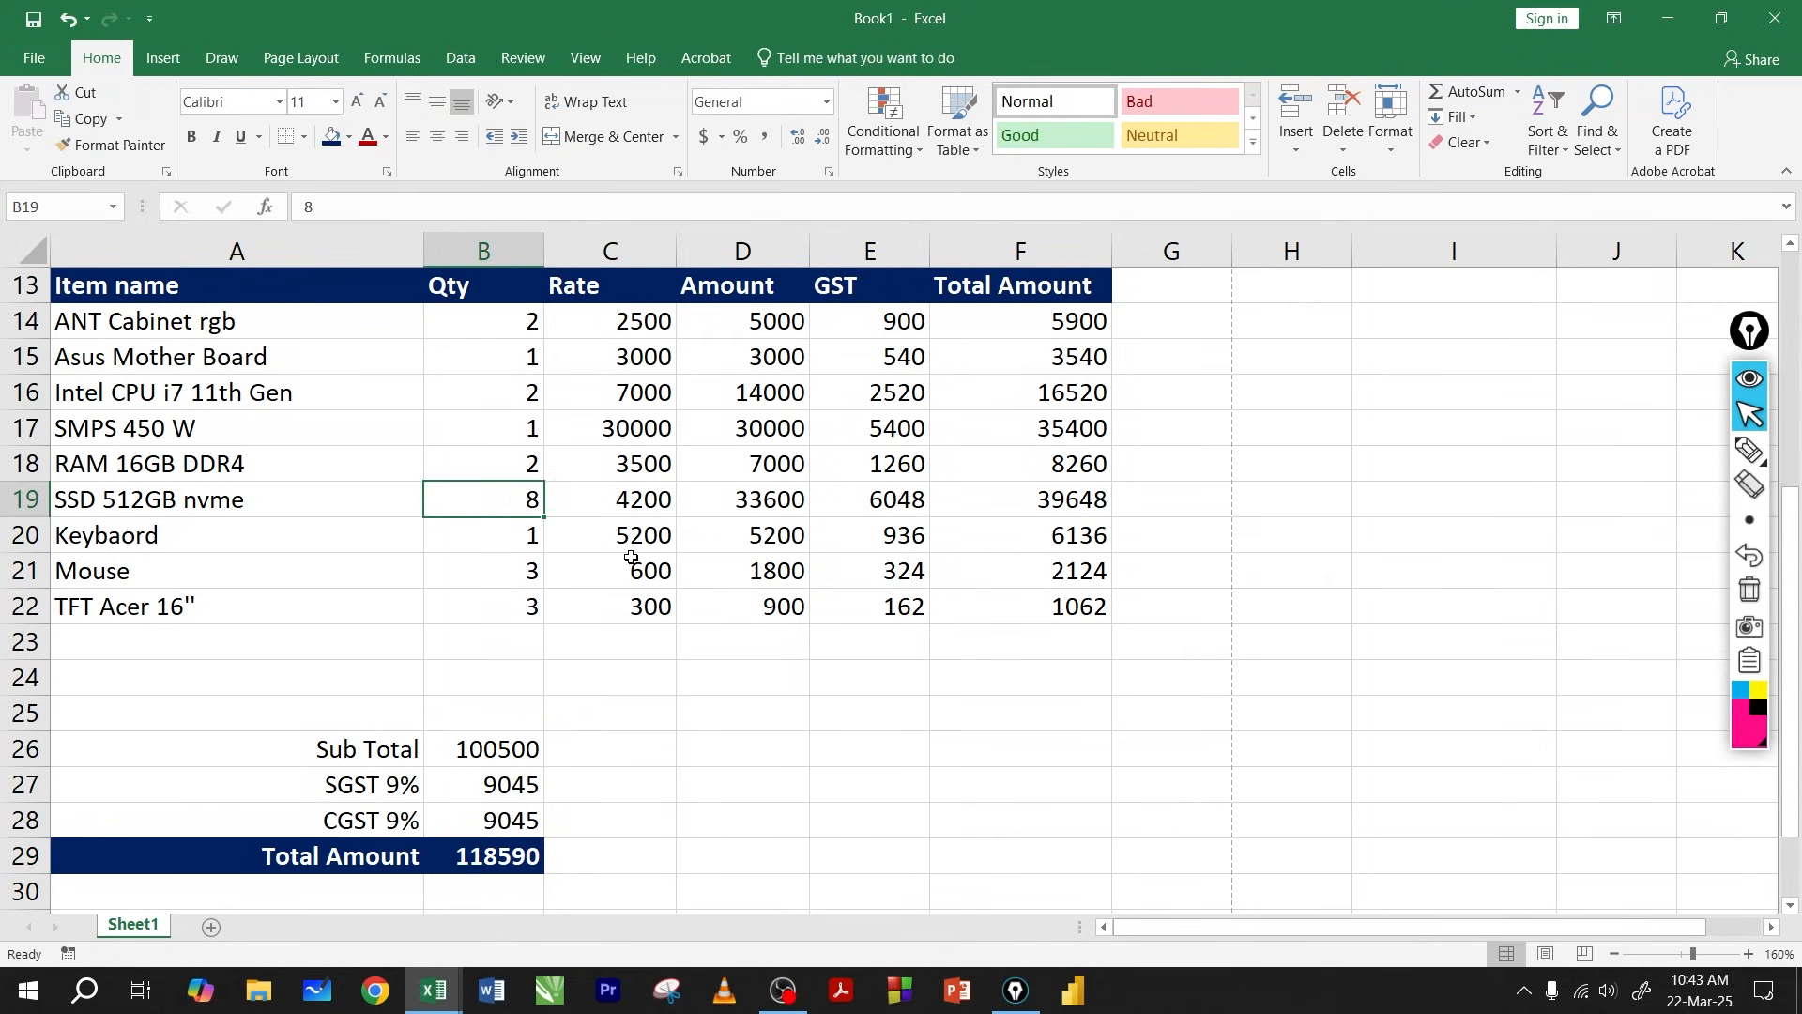
scroll(631, 559, up, 2)
scroll(631, 556, up, 3)
click(621, 557)
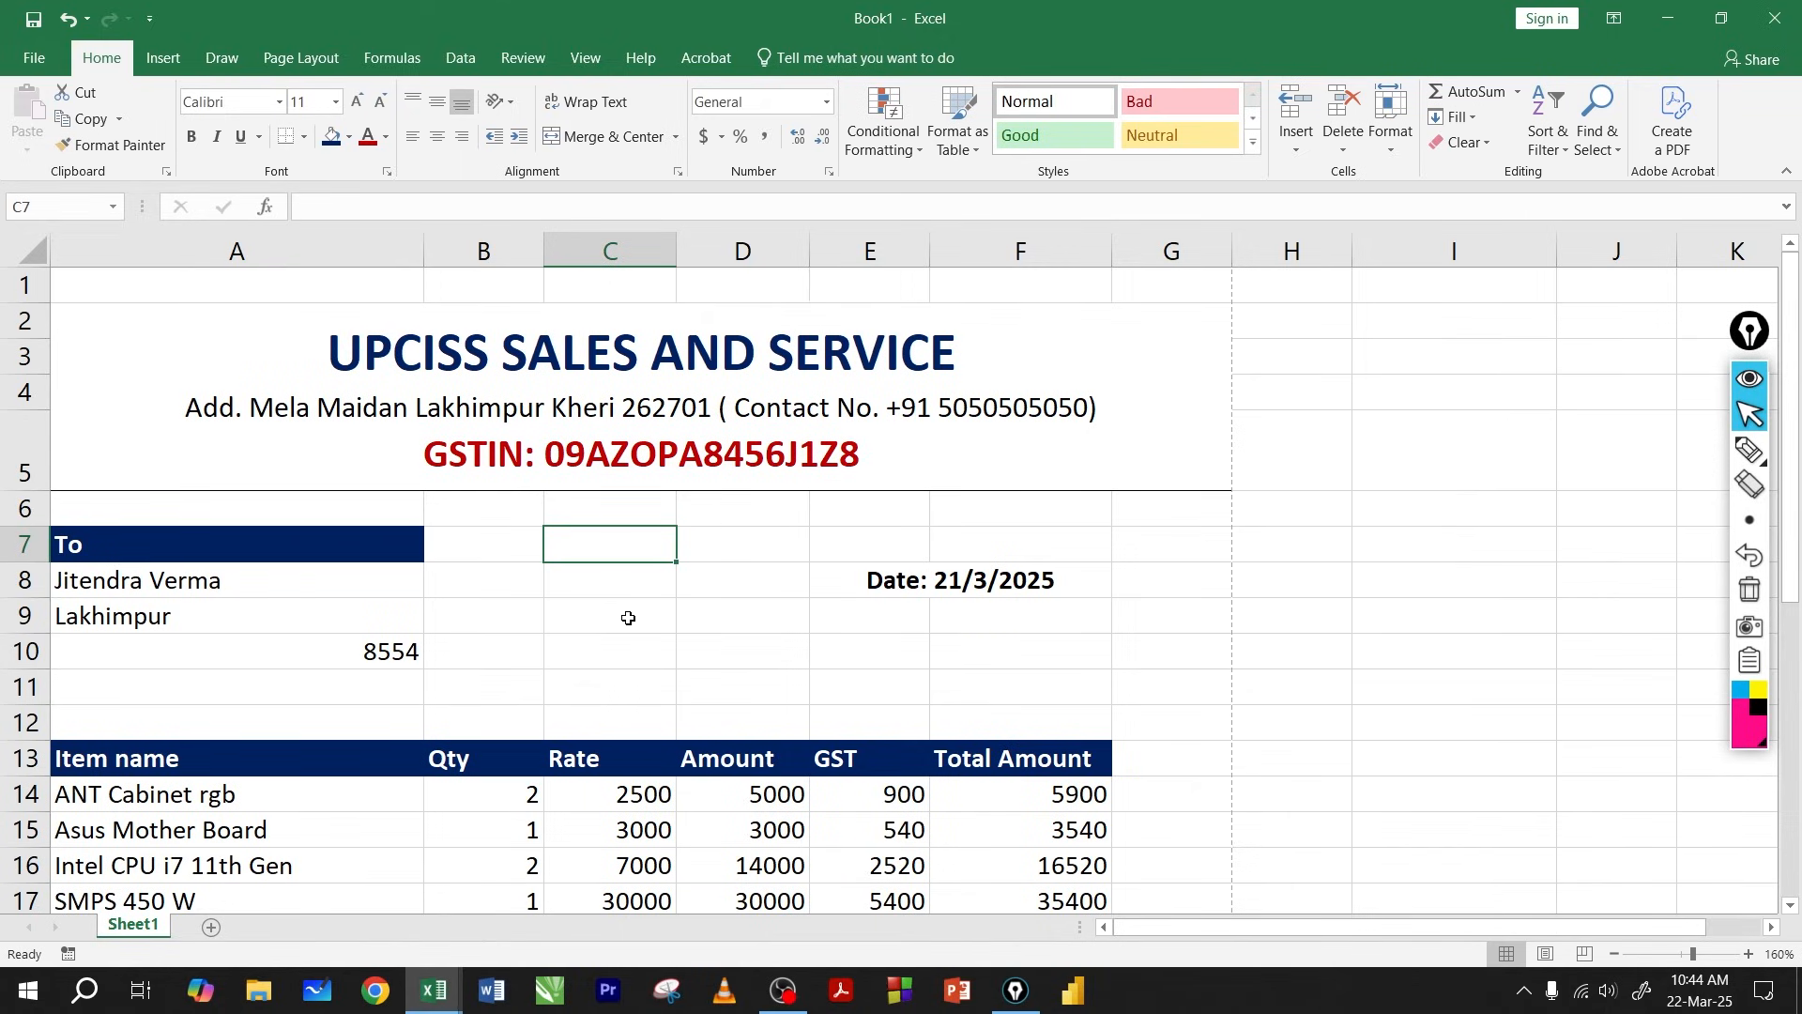
click(660, 454)
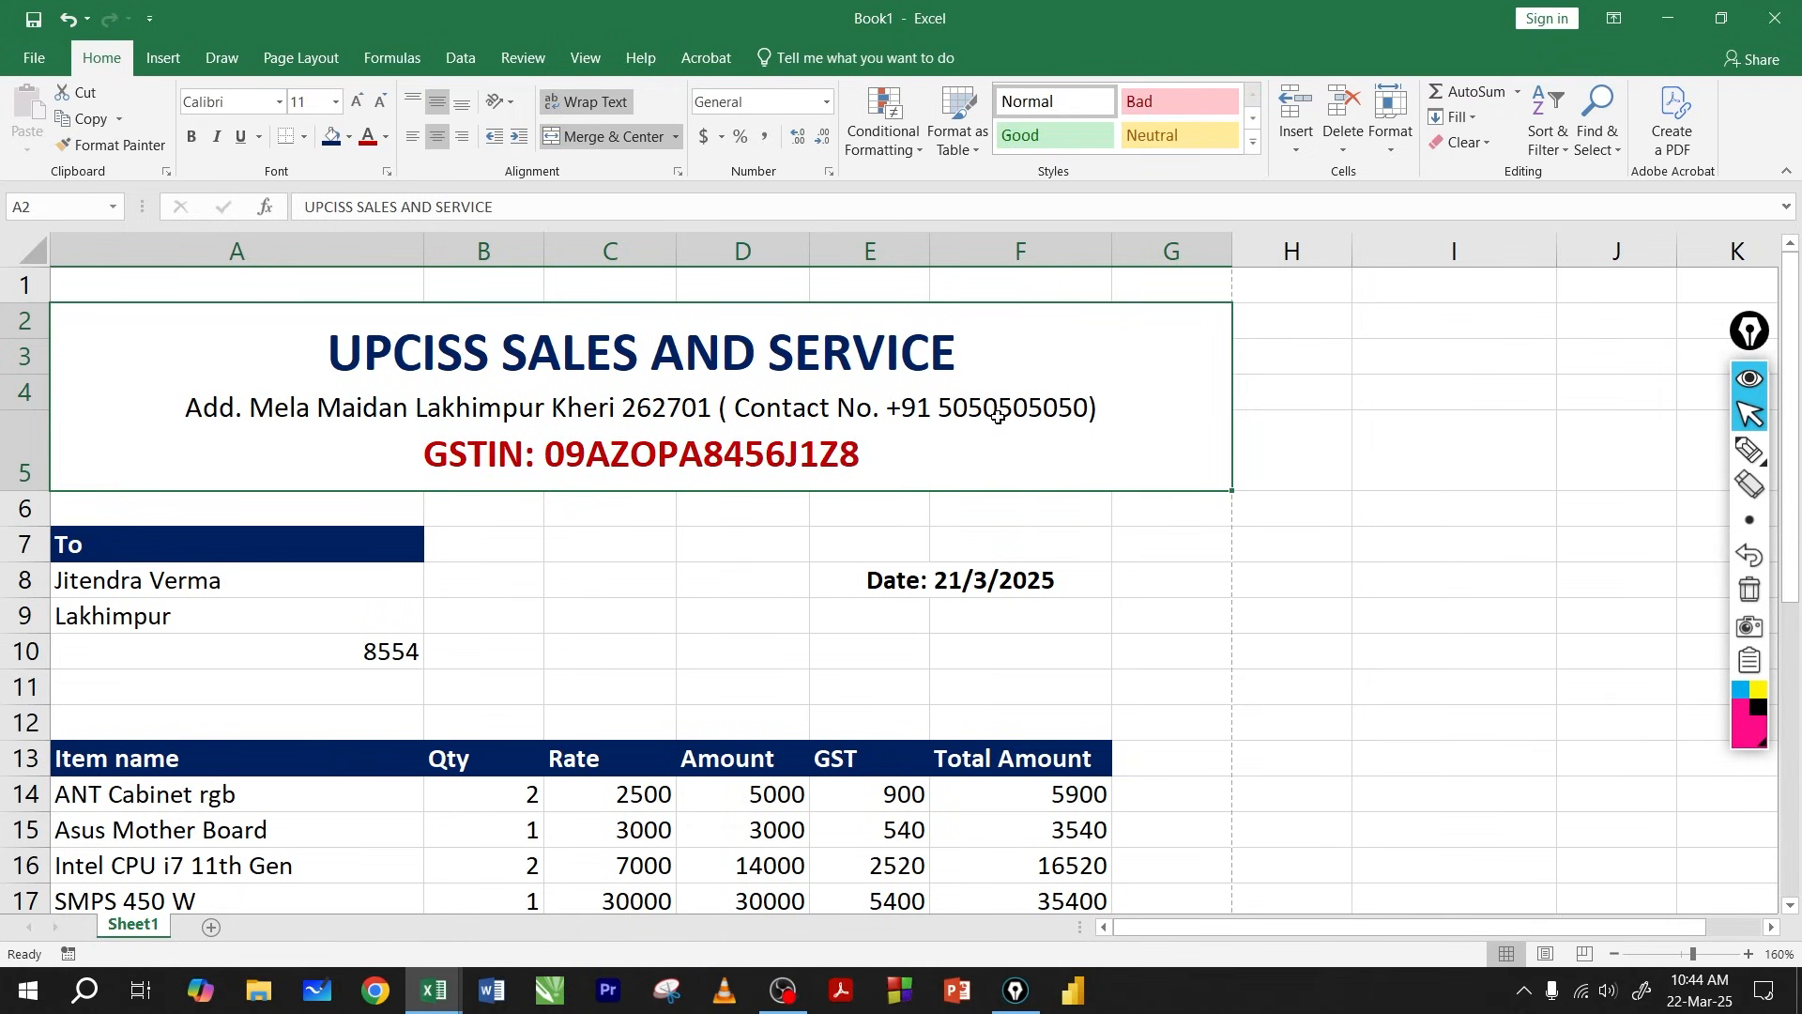
click(620, 564)
scroll(610, 563, down, 2)
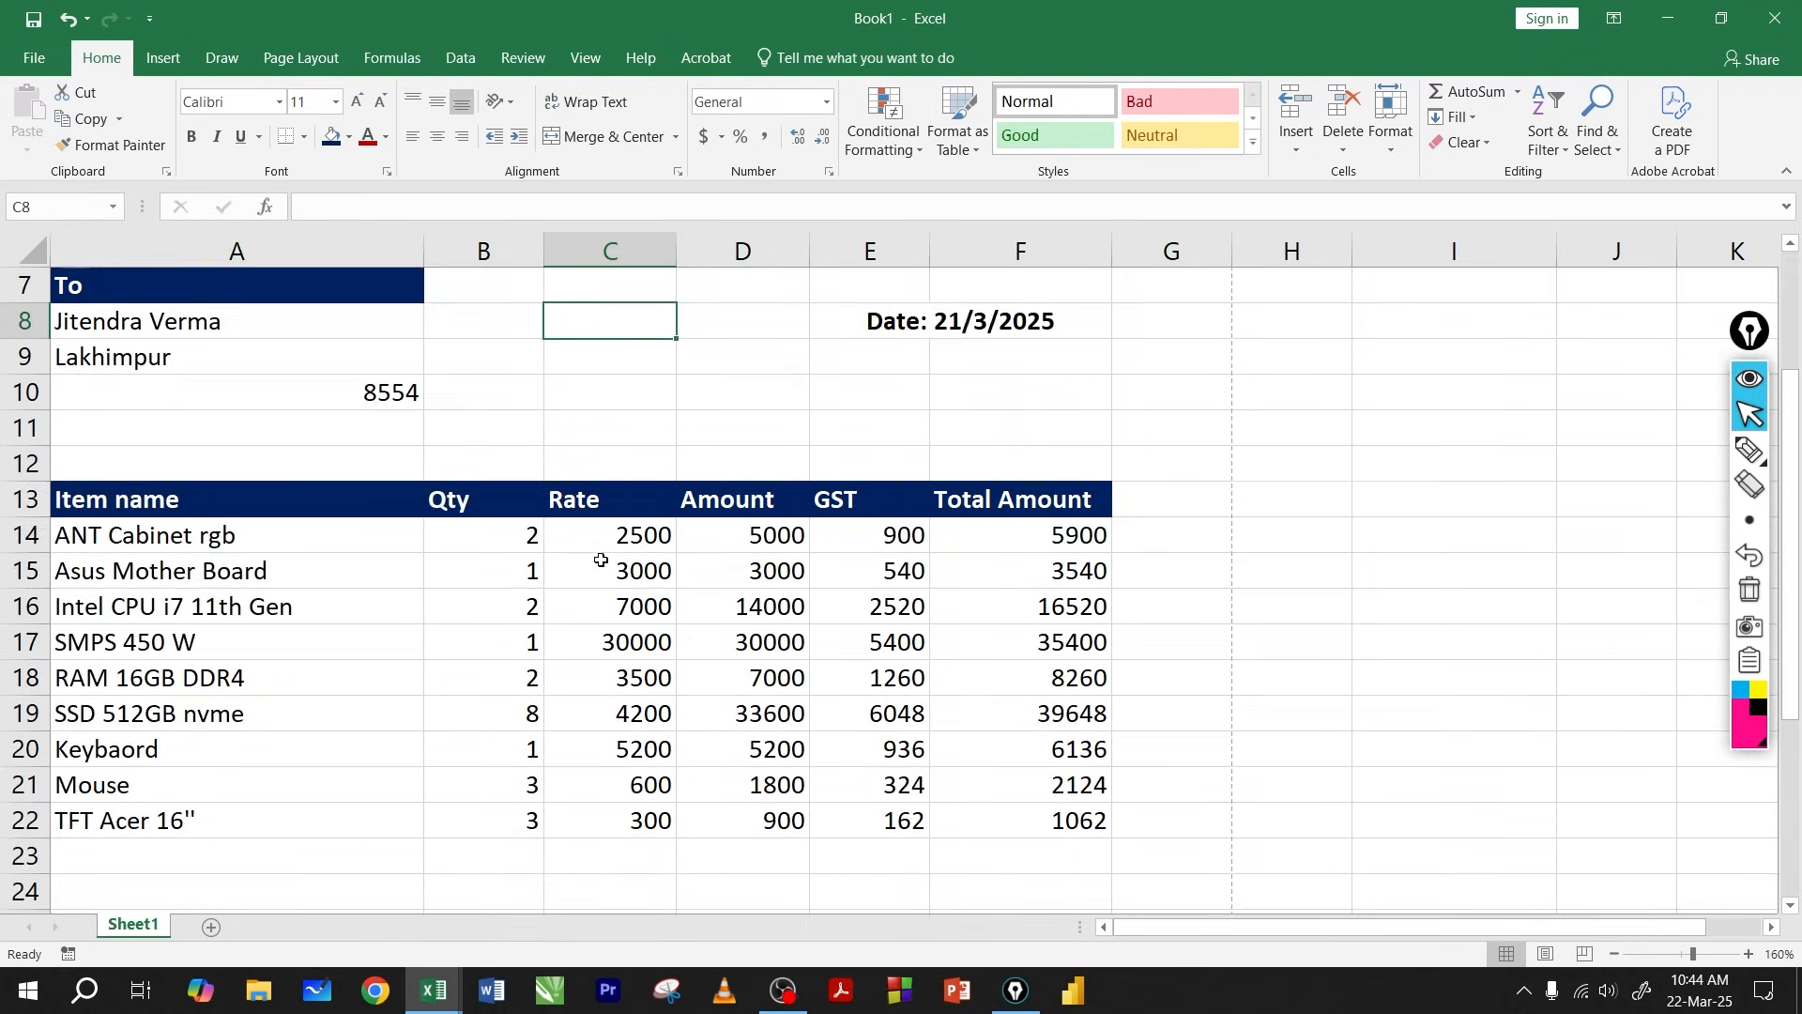
scroll(488, 516, down, 1)
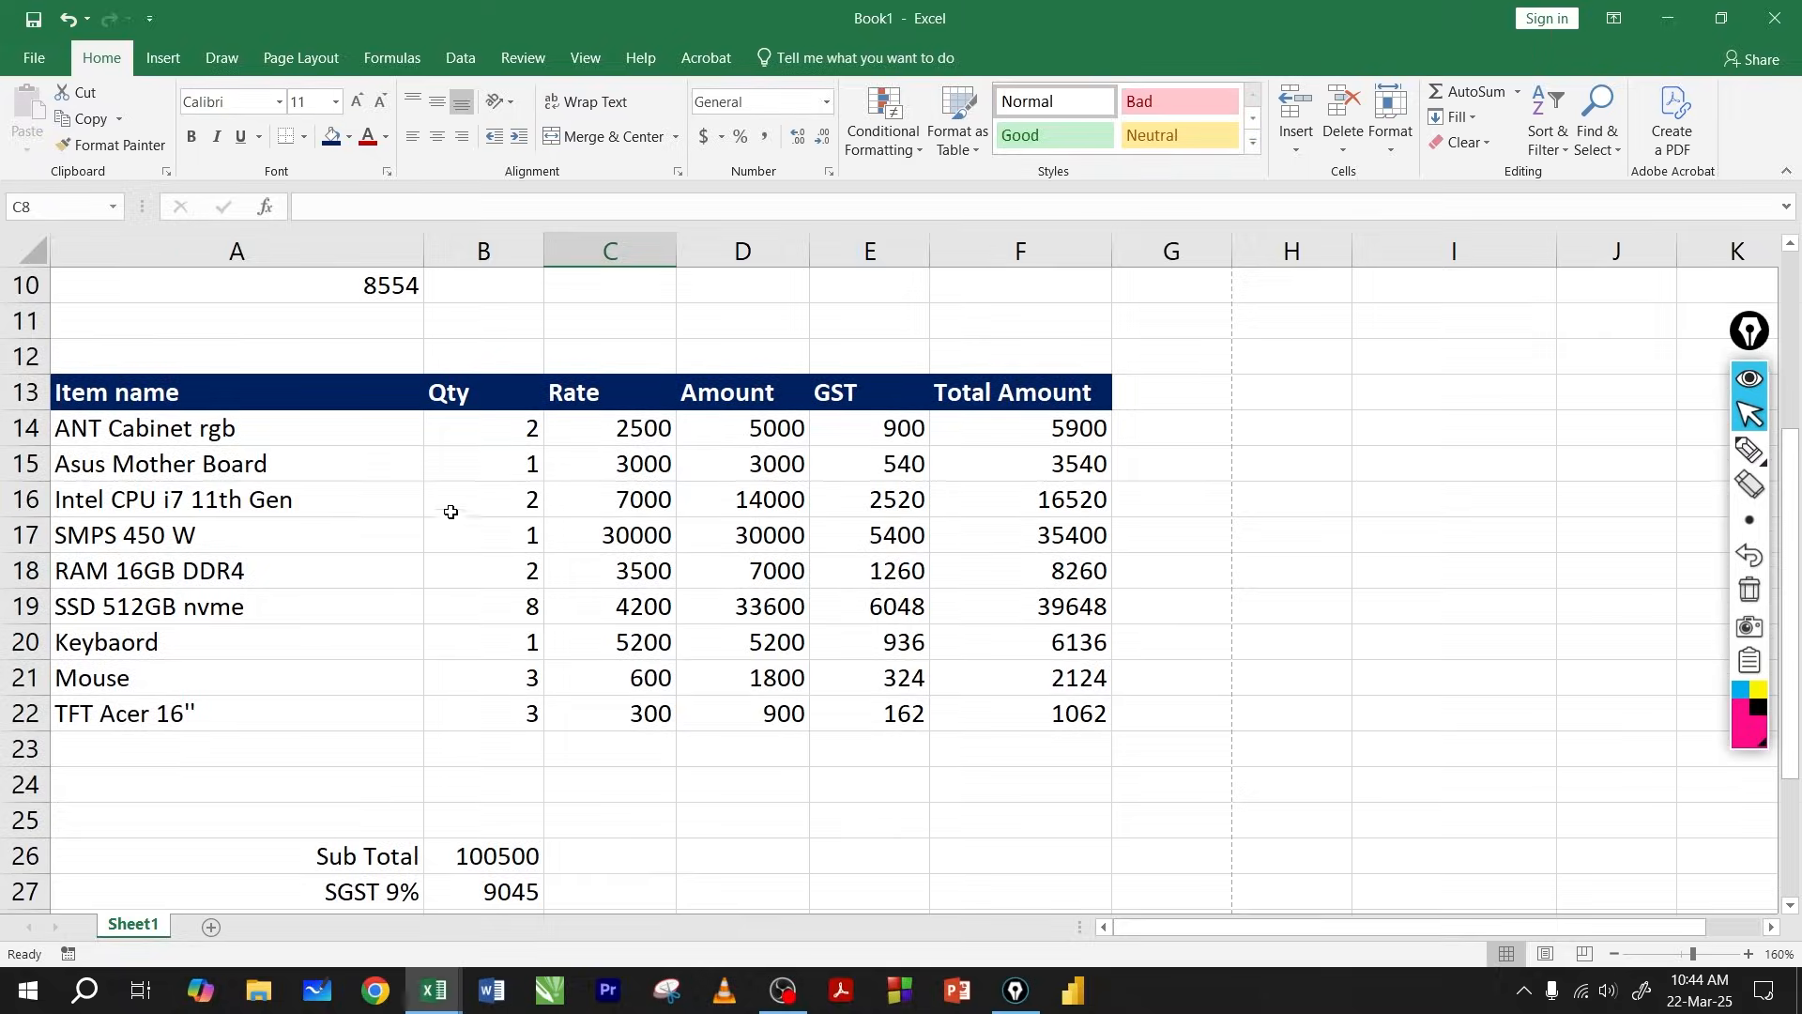
click(34, 57)
click(53, 407)
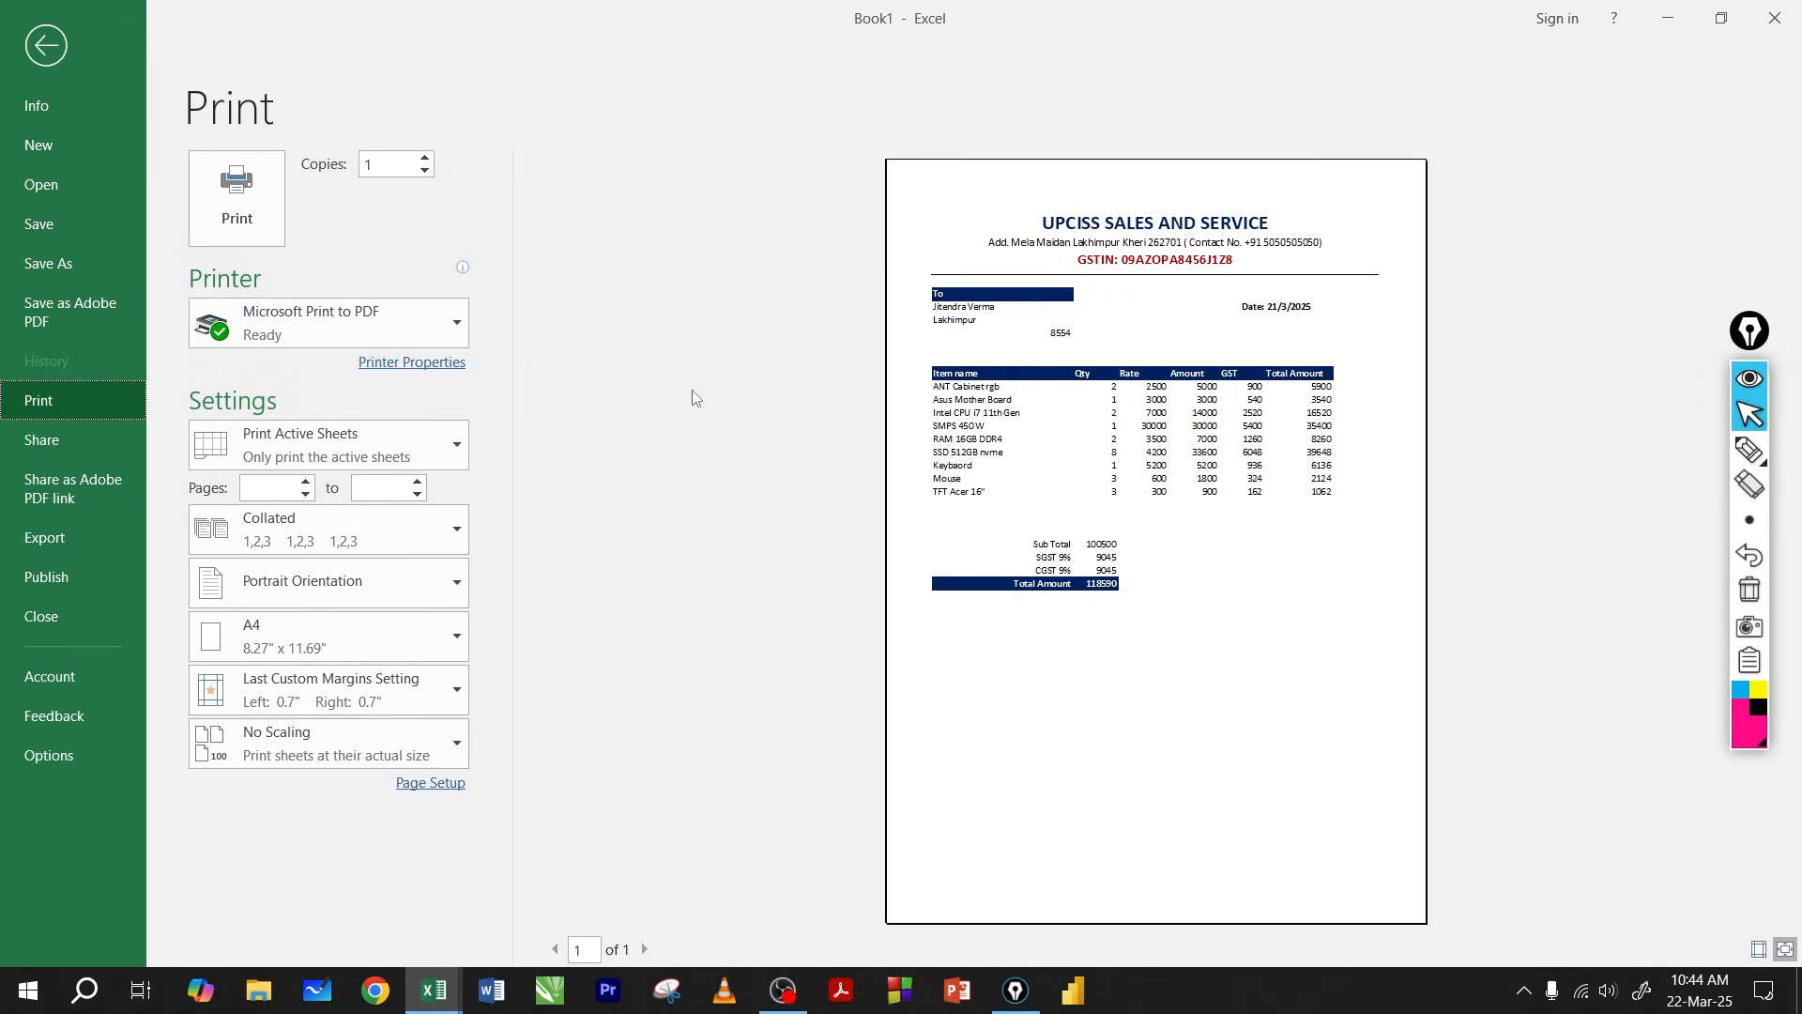
click(1785, 949)
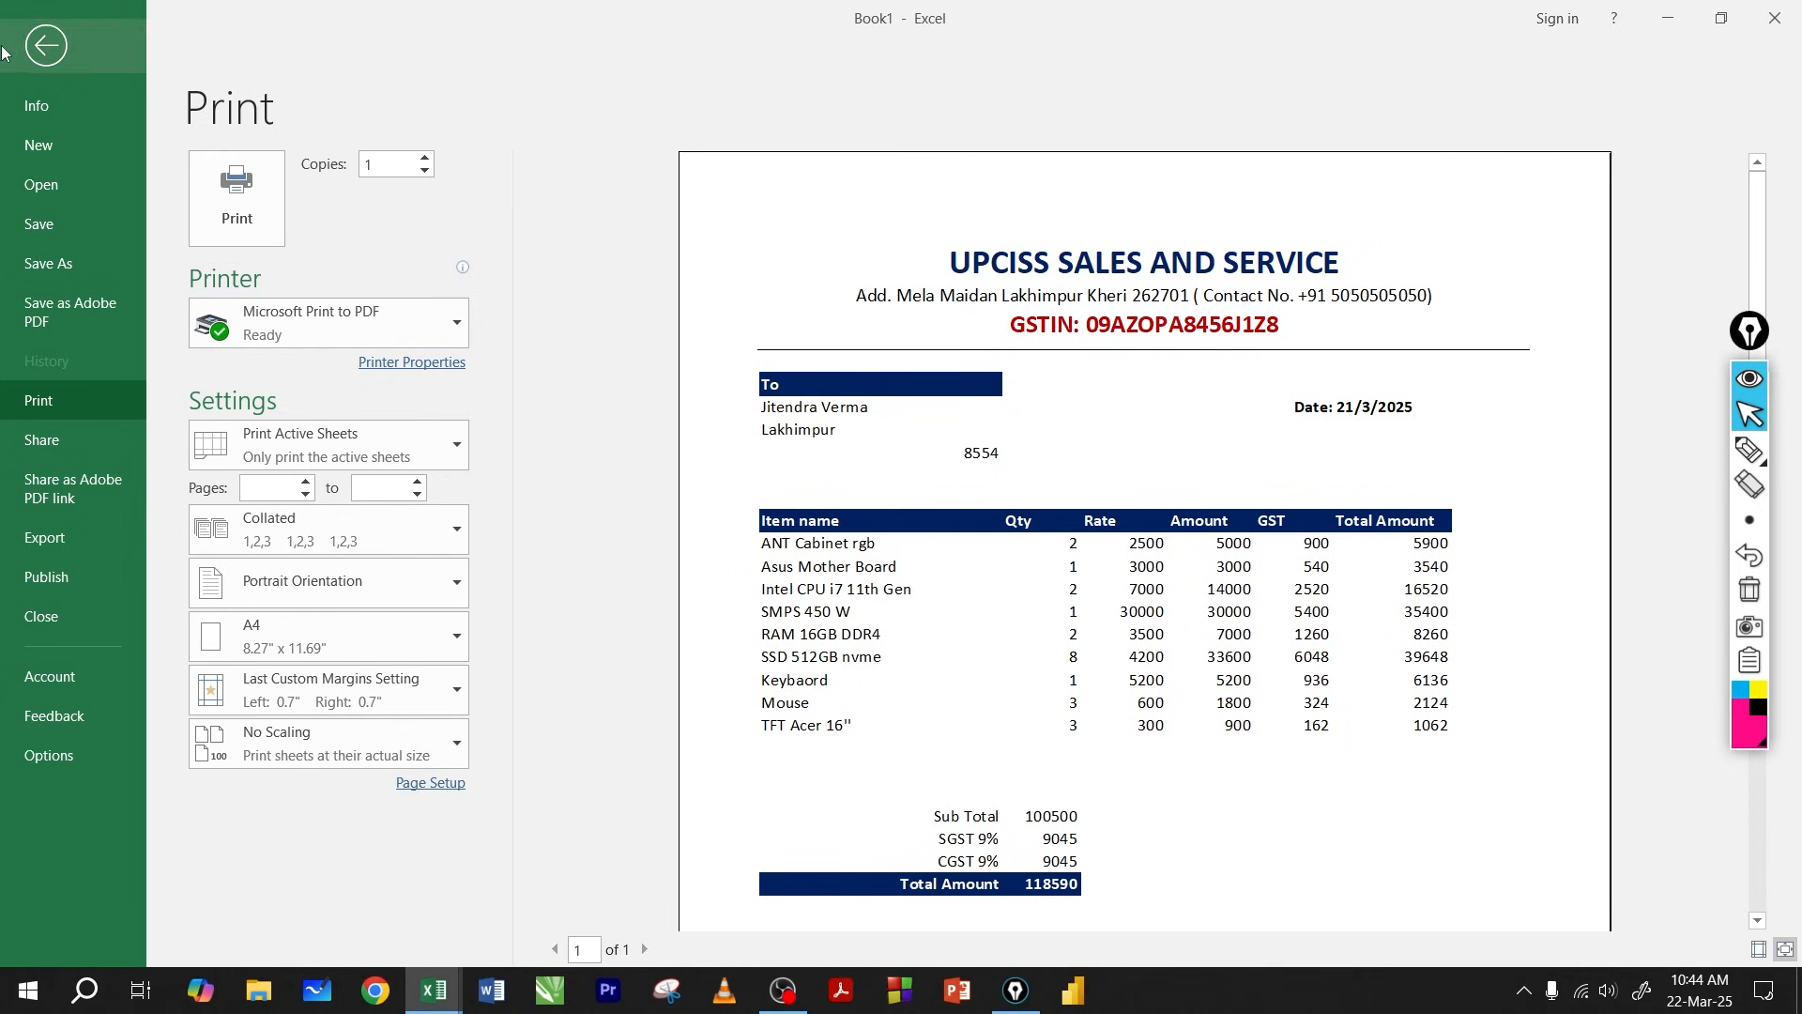
click(46, 45)
click(414, 462)
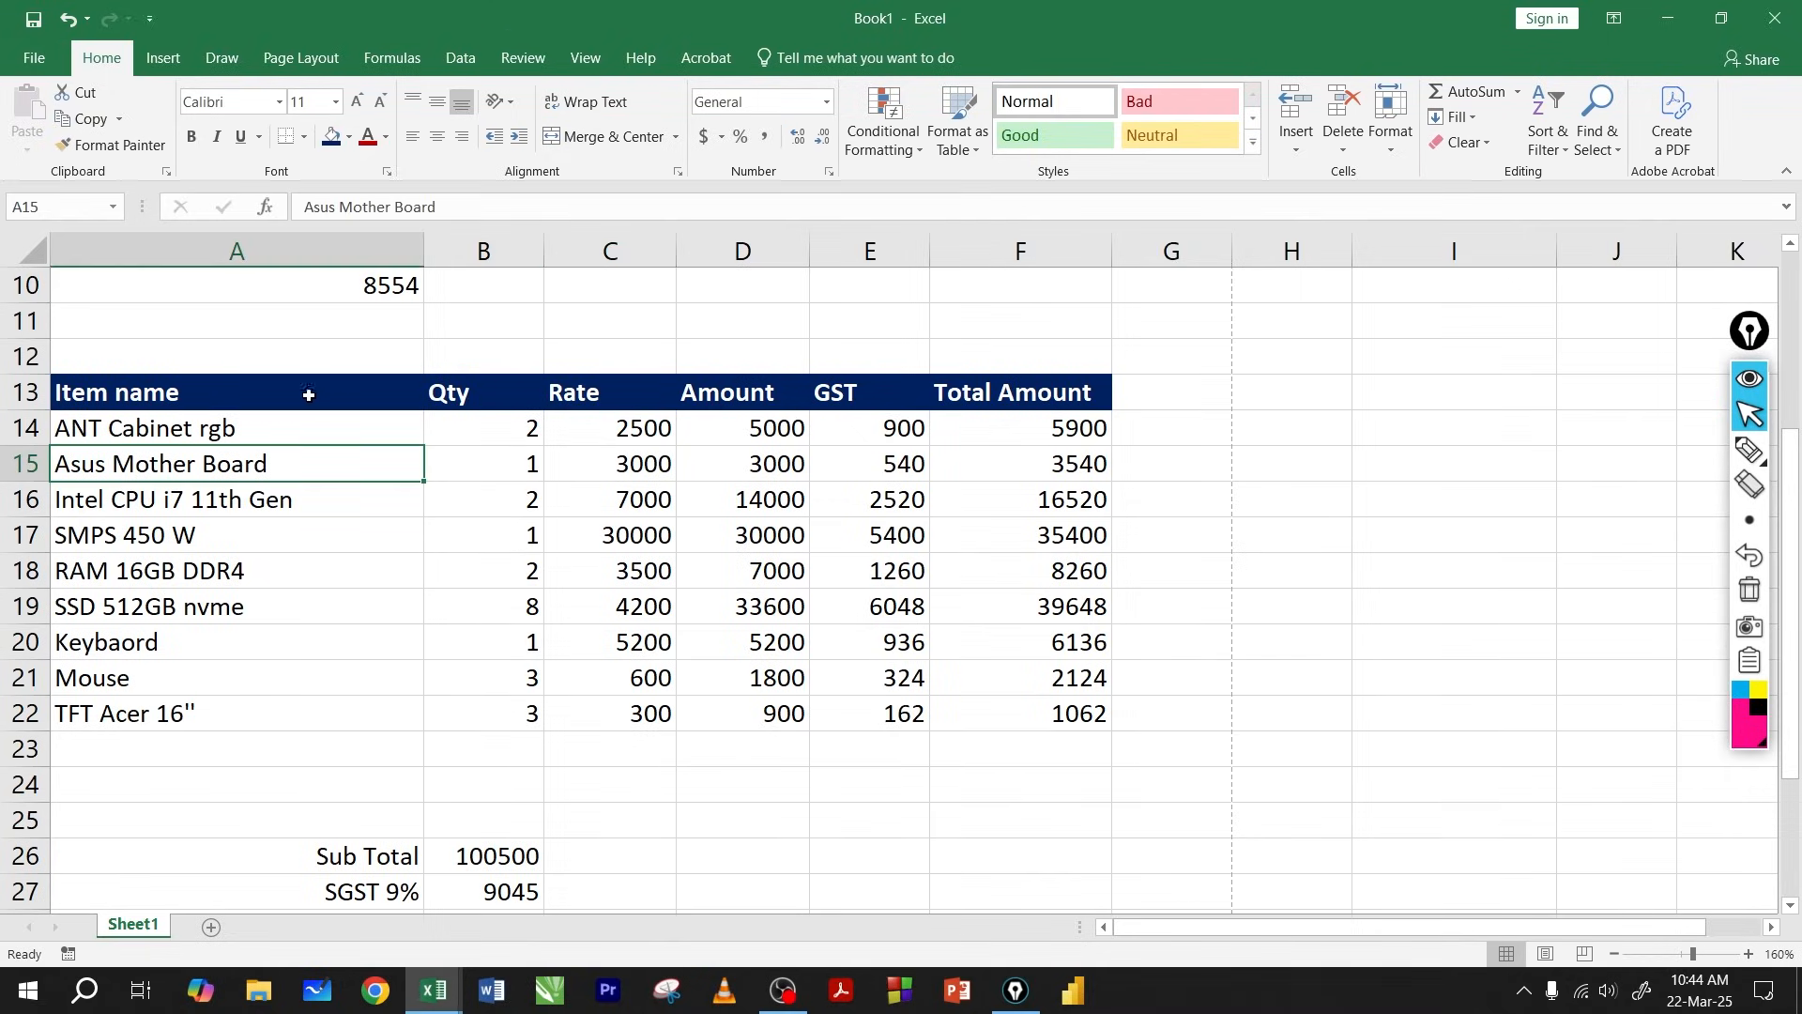
Apply All Borders to the item table A13:F22.
drag(873, 660, 1038, 707)
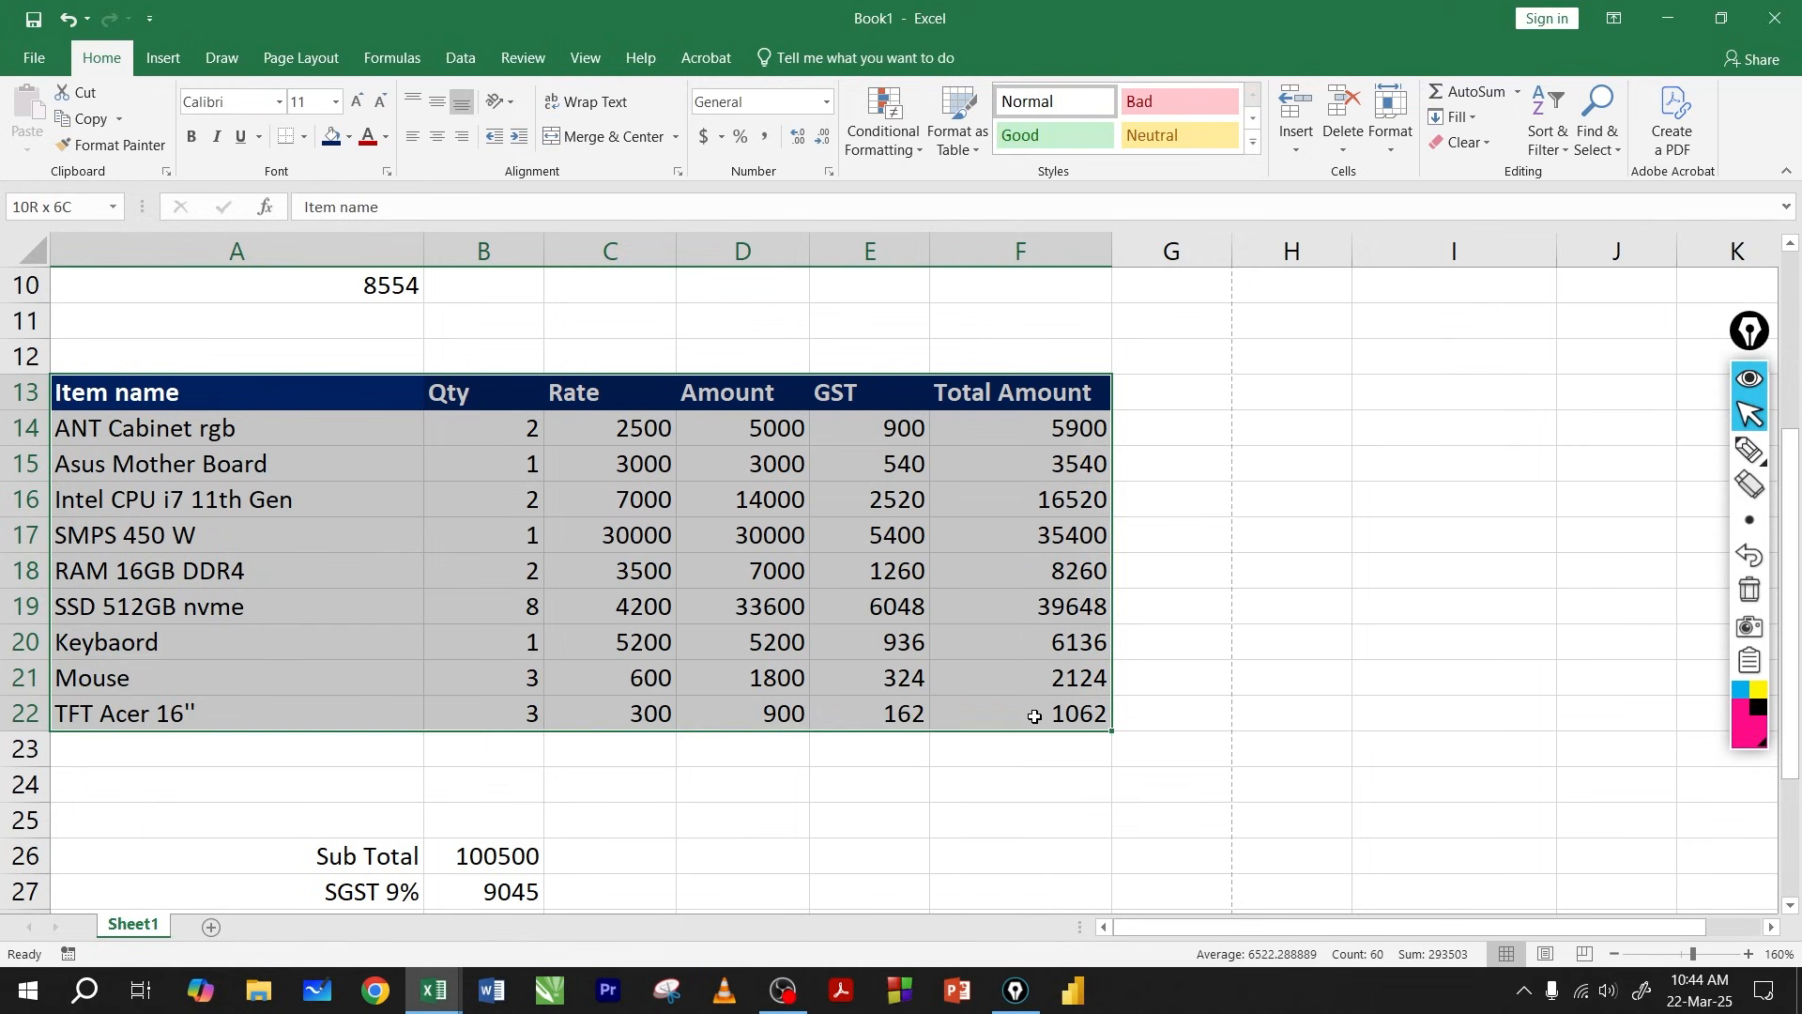
click(303, 137)
click(335, 337)
drag(321, 402, 968, 684)
click(484, 606)
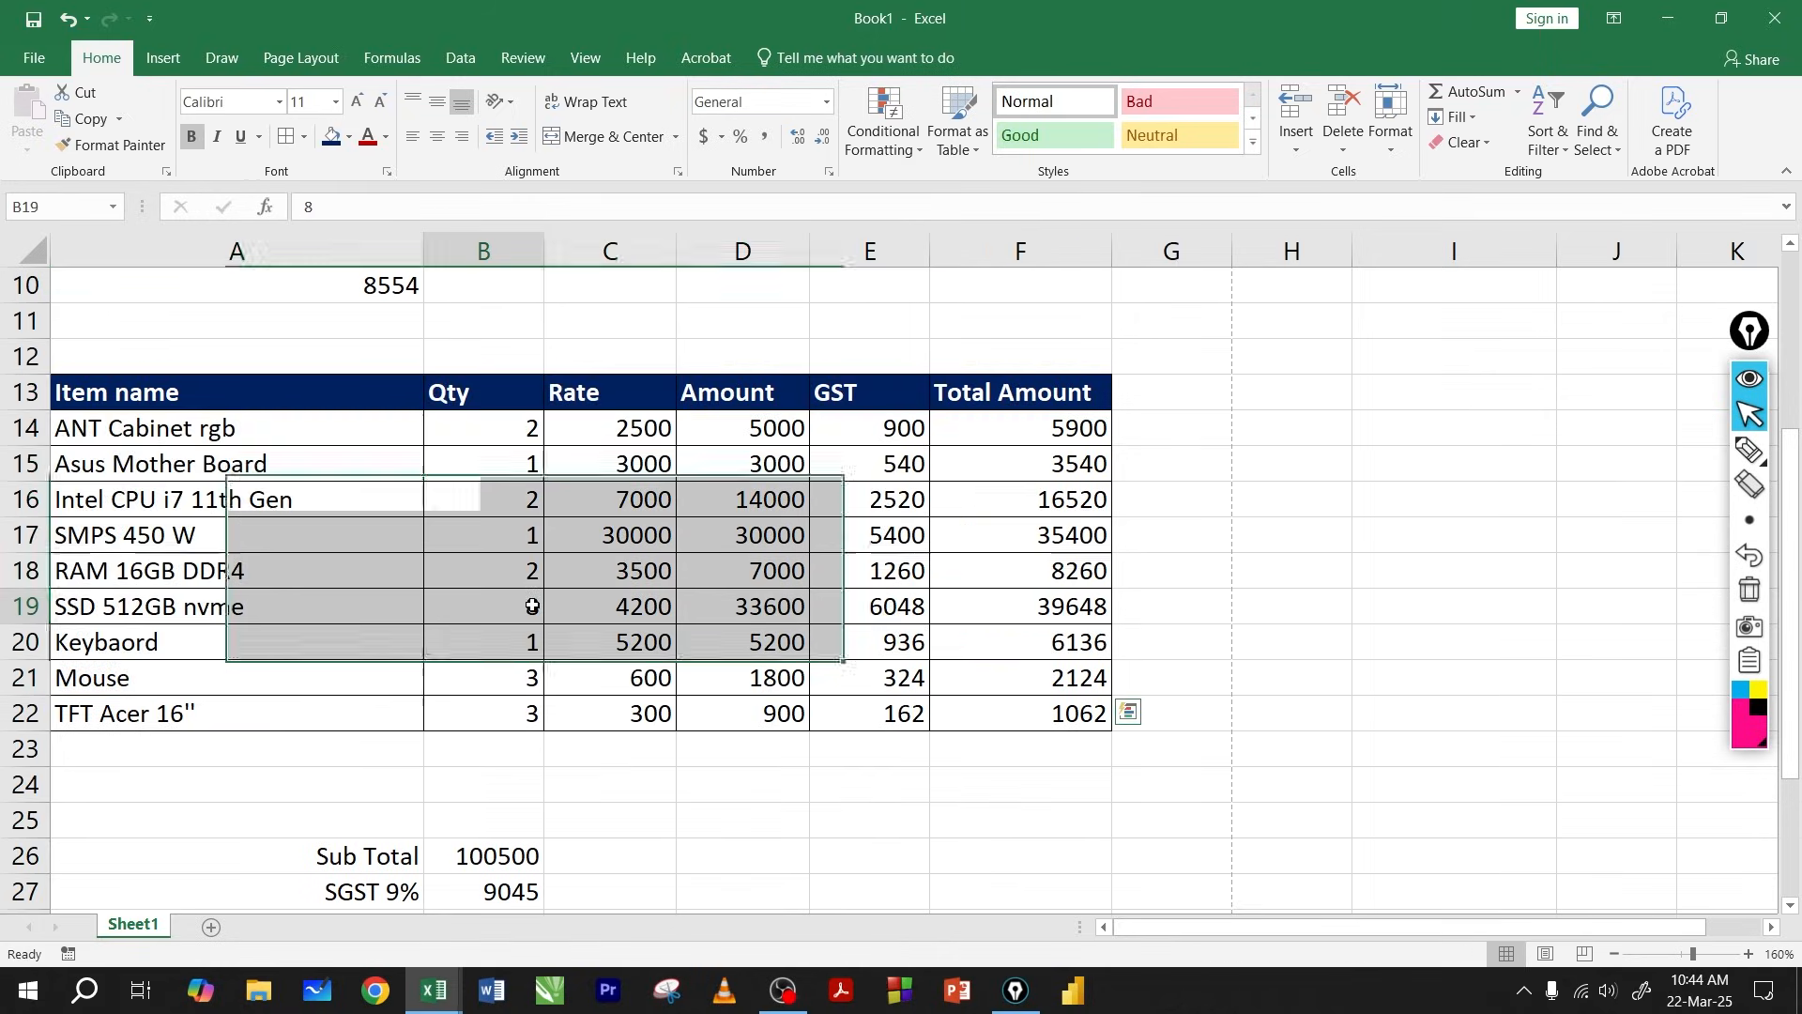
click(42, 71)
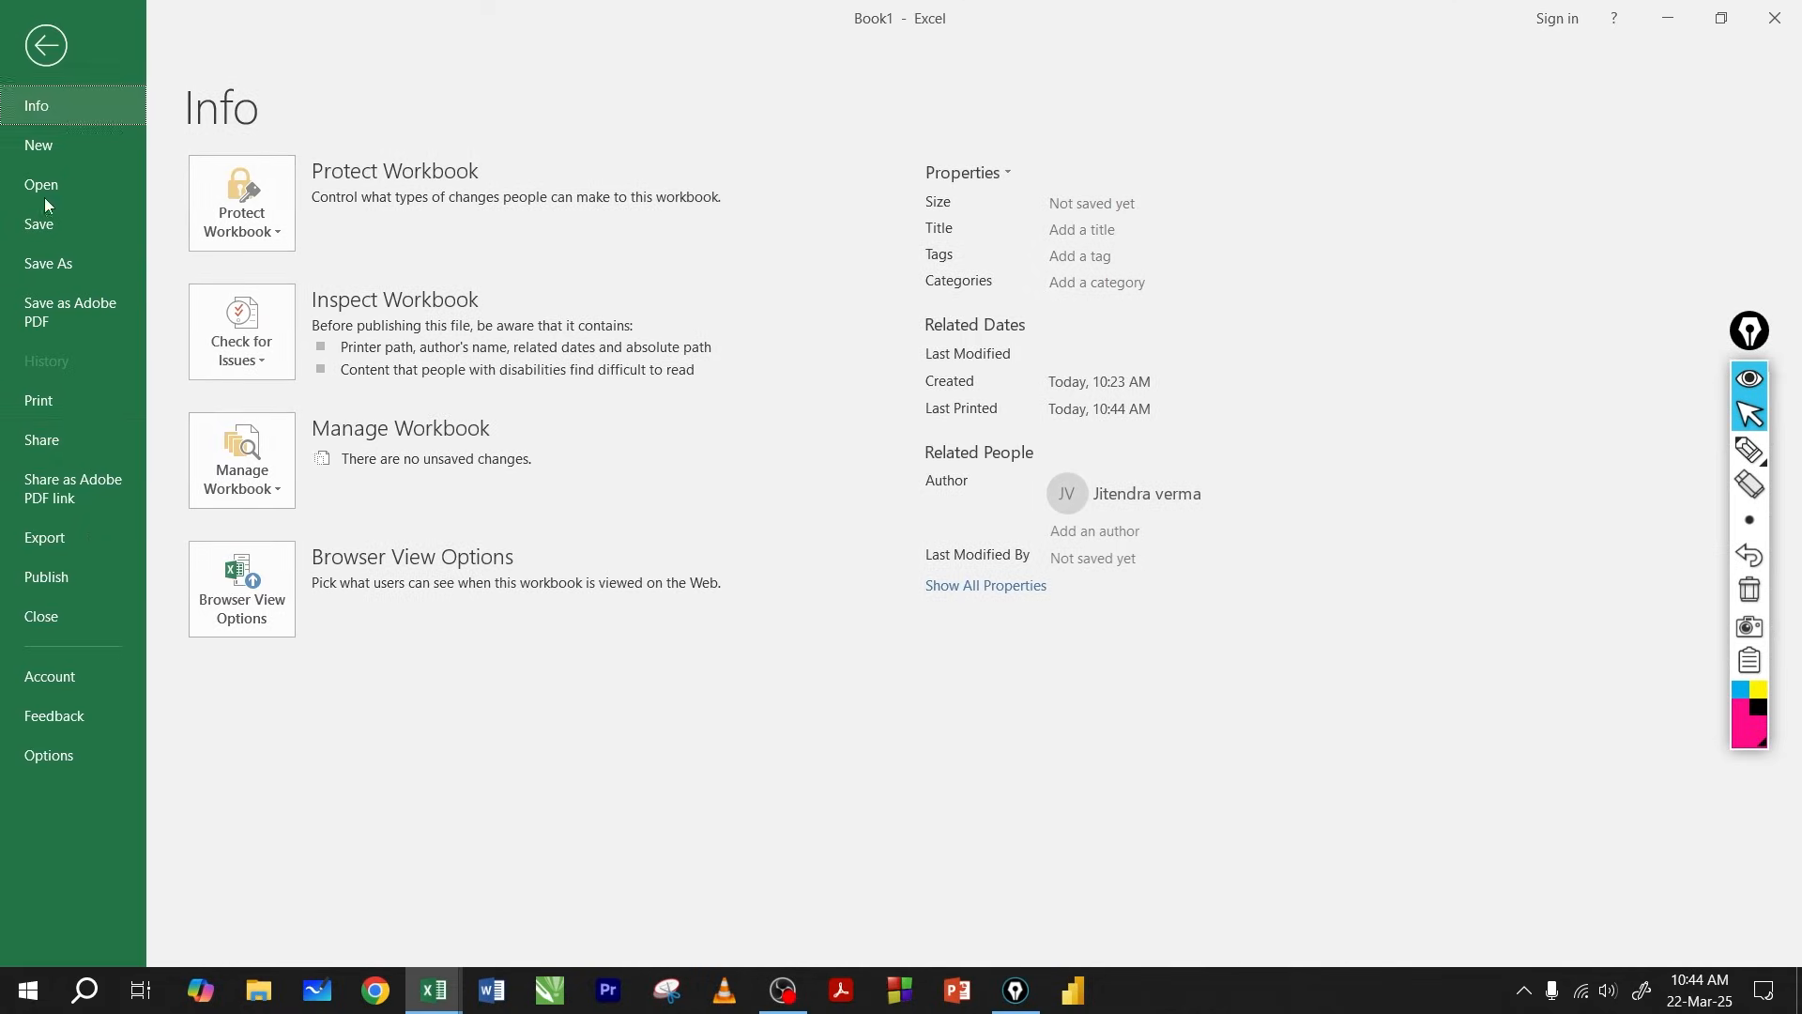
click(58, 398)
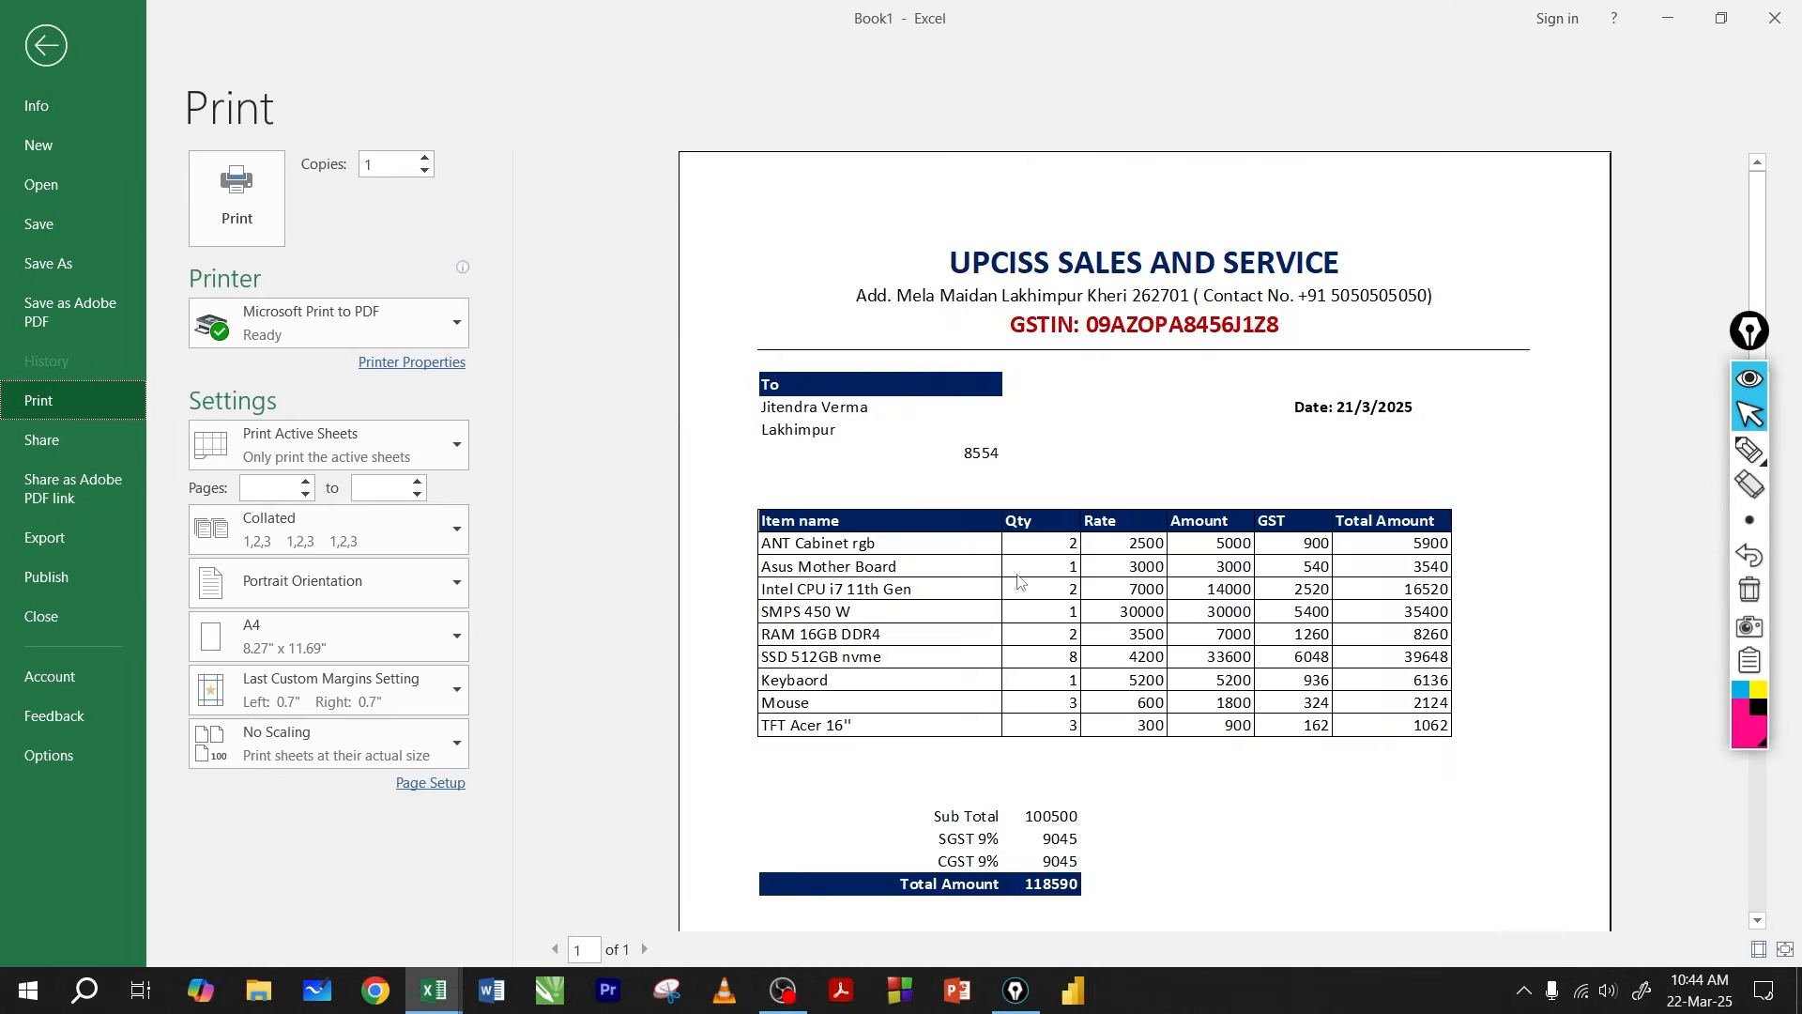
click(53, 51)
drag(103, 392, 984, 725)
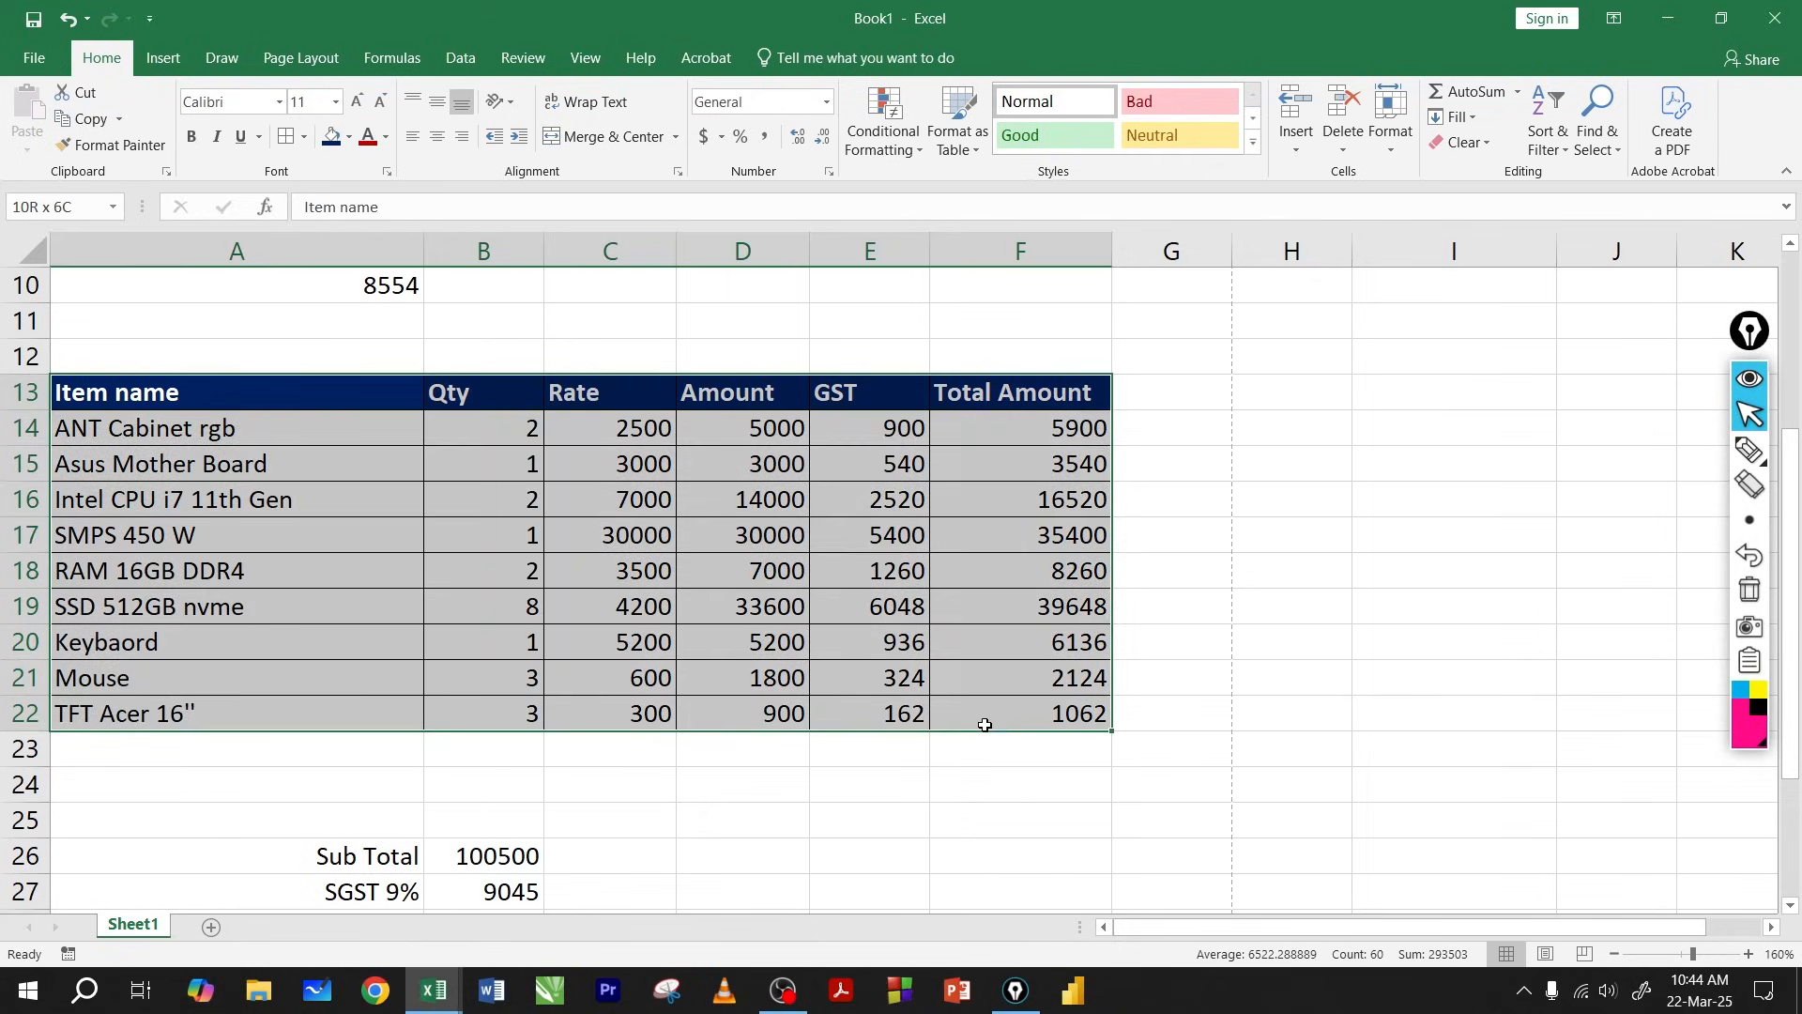
Remove all table borders and give the header row A13:F13 top and bottom borders.
click(305, 137)
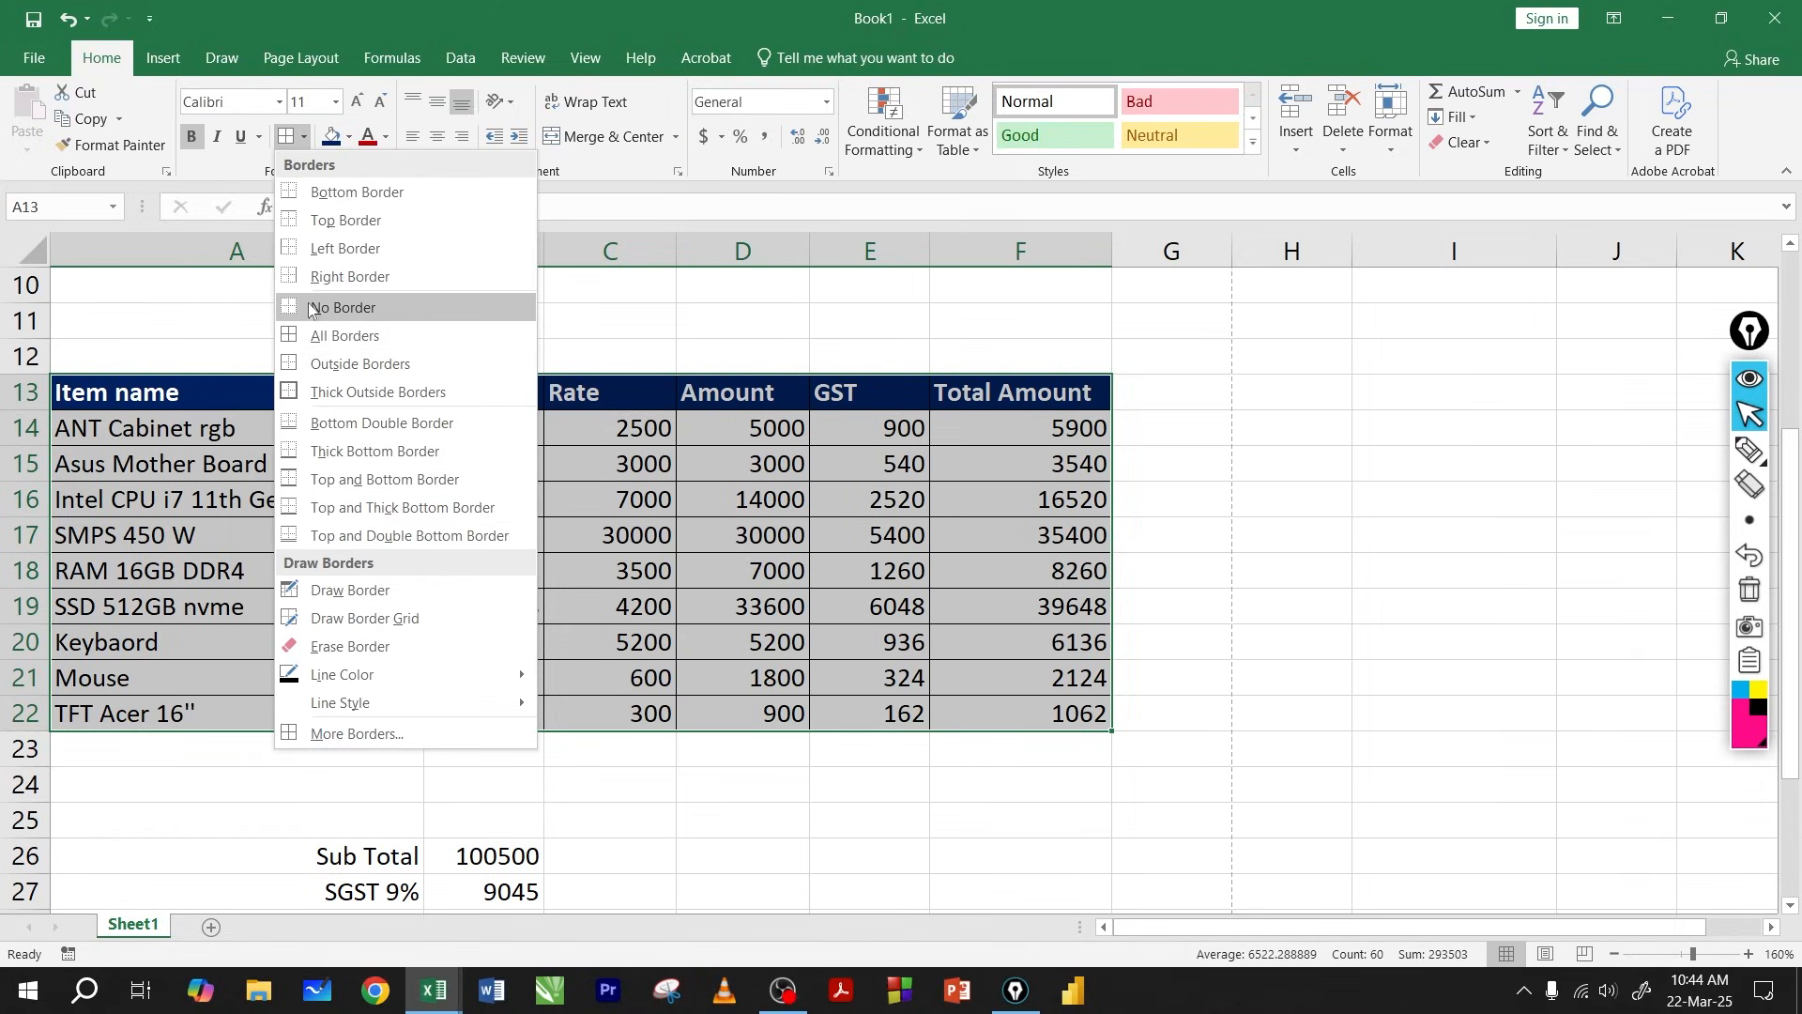
click(341, 308)
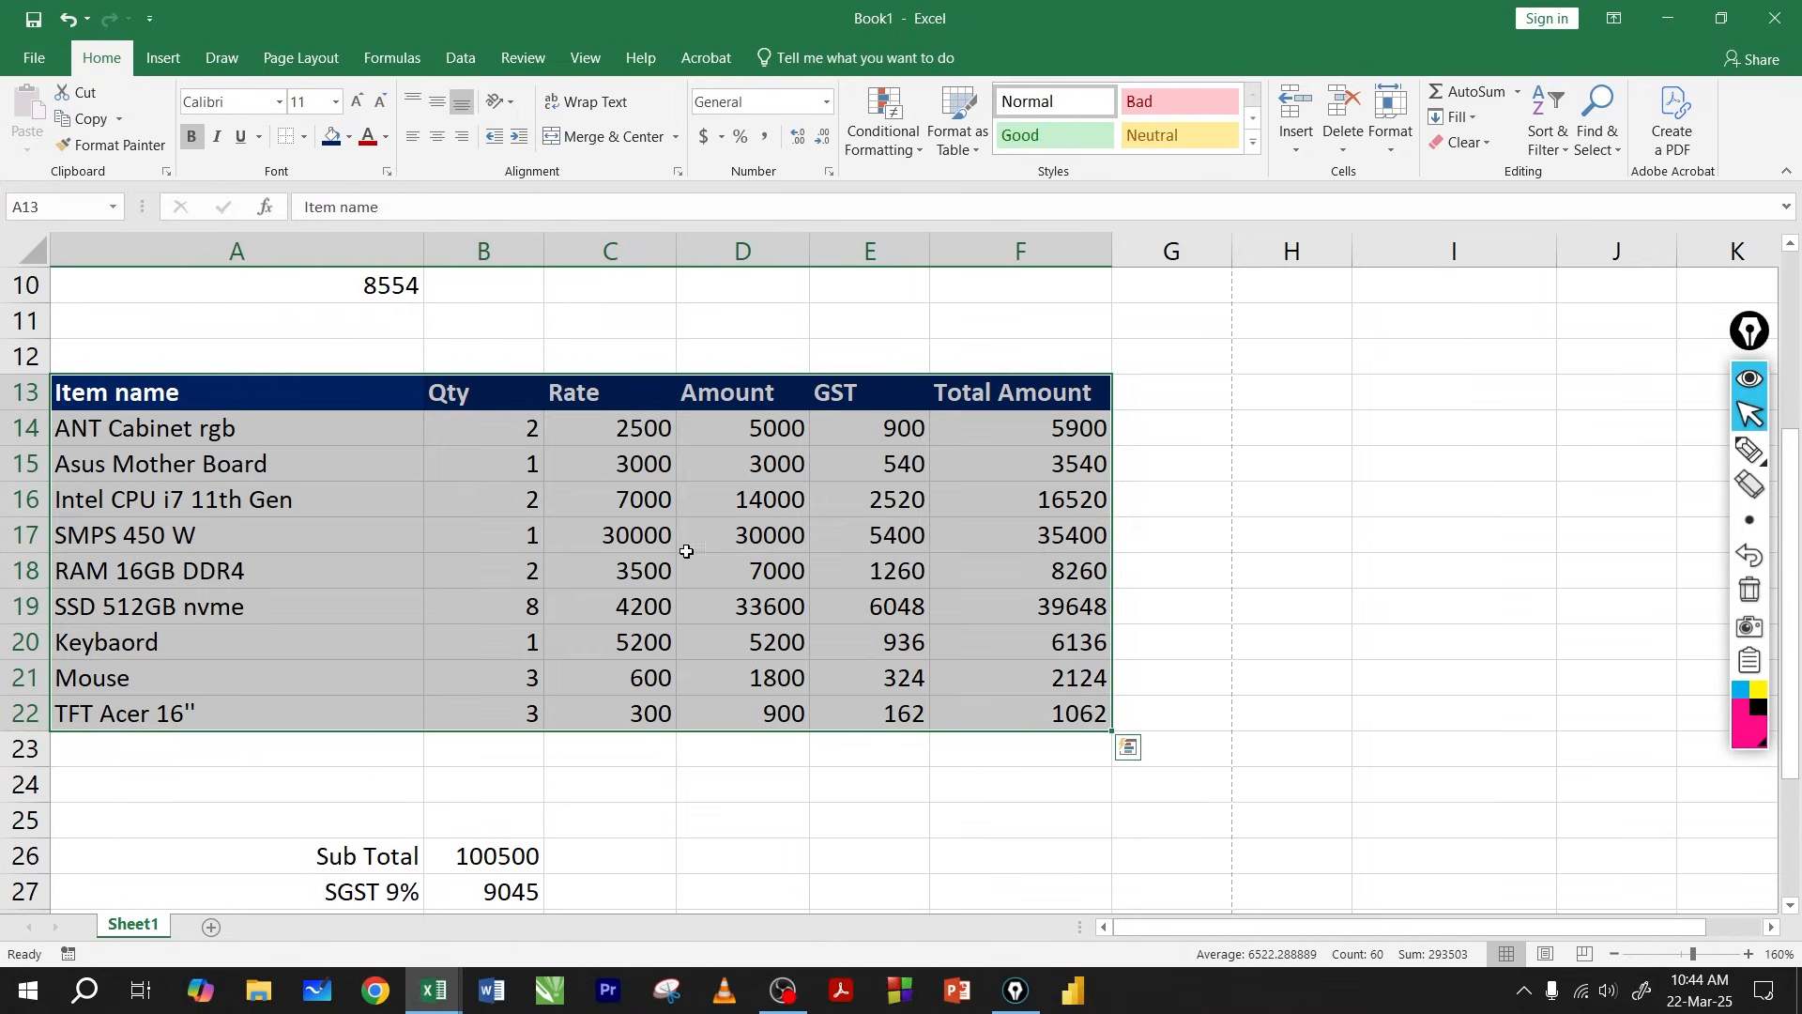
click(228, 397)
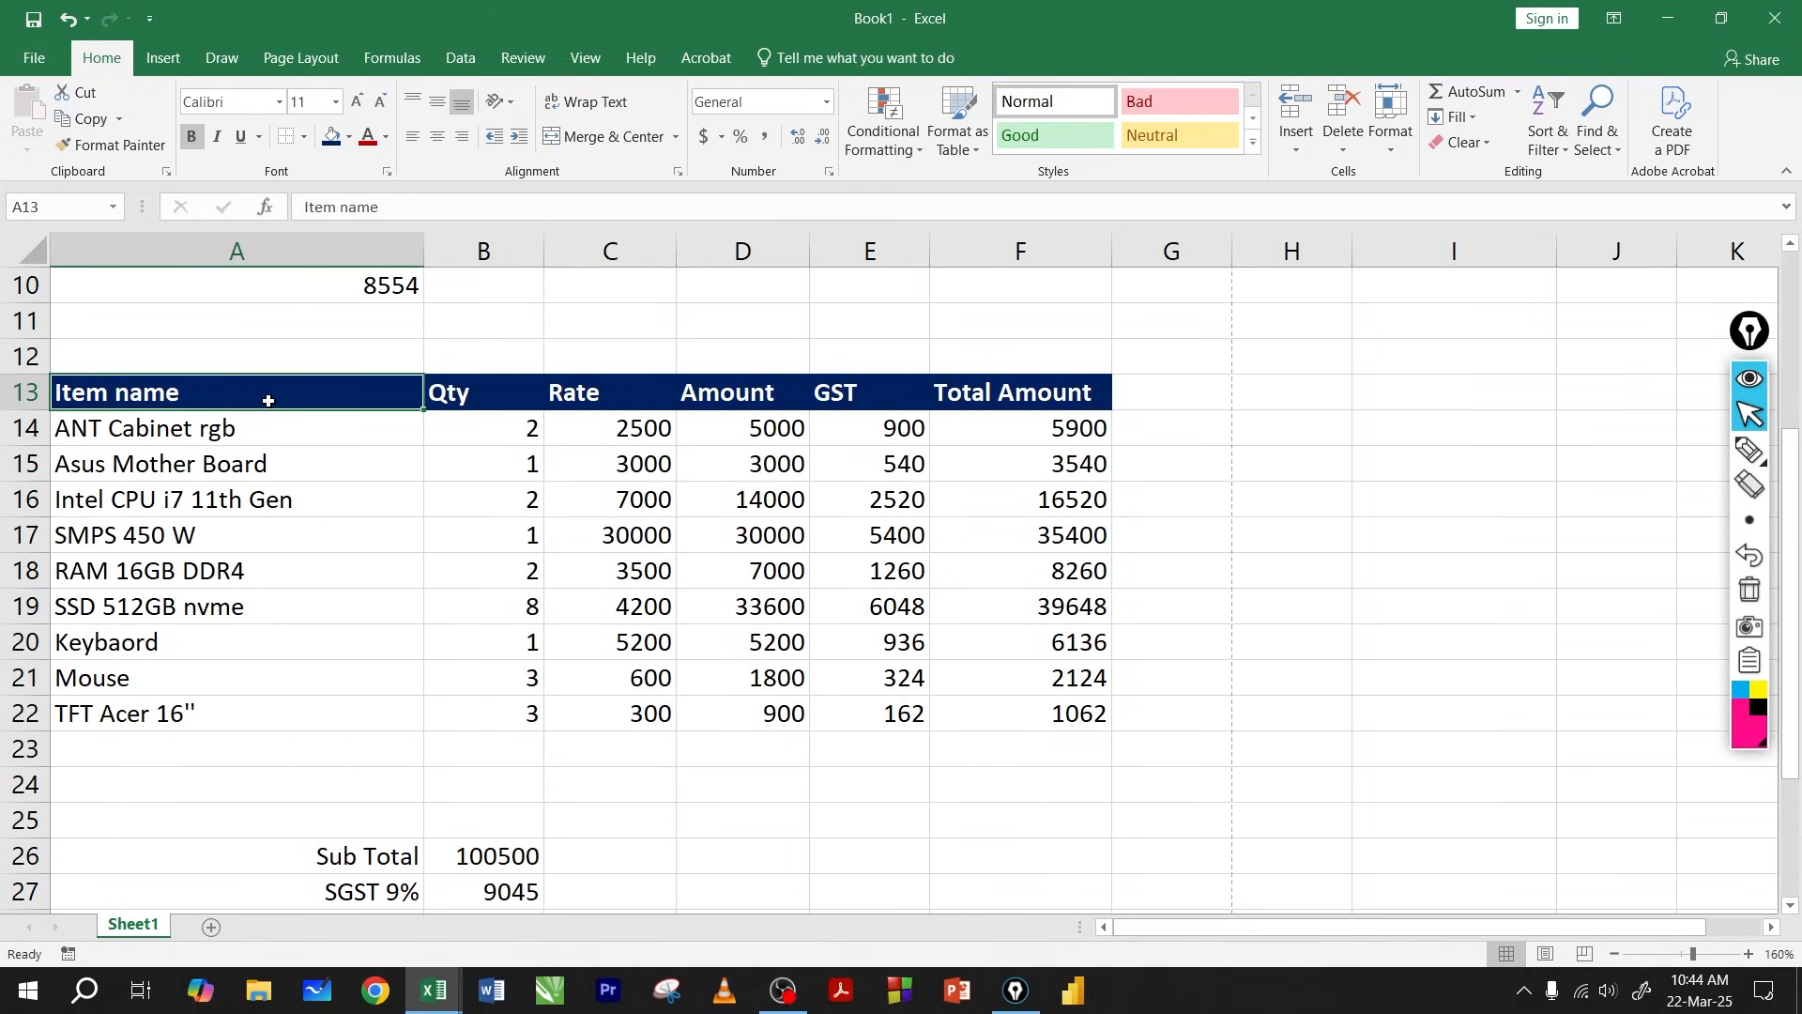
drag(430, 400, 1079, 394)
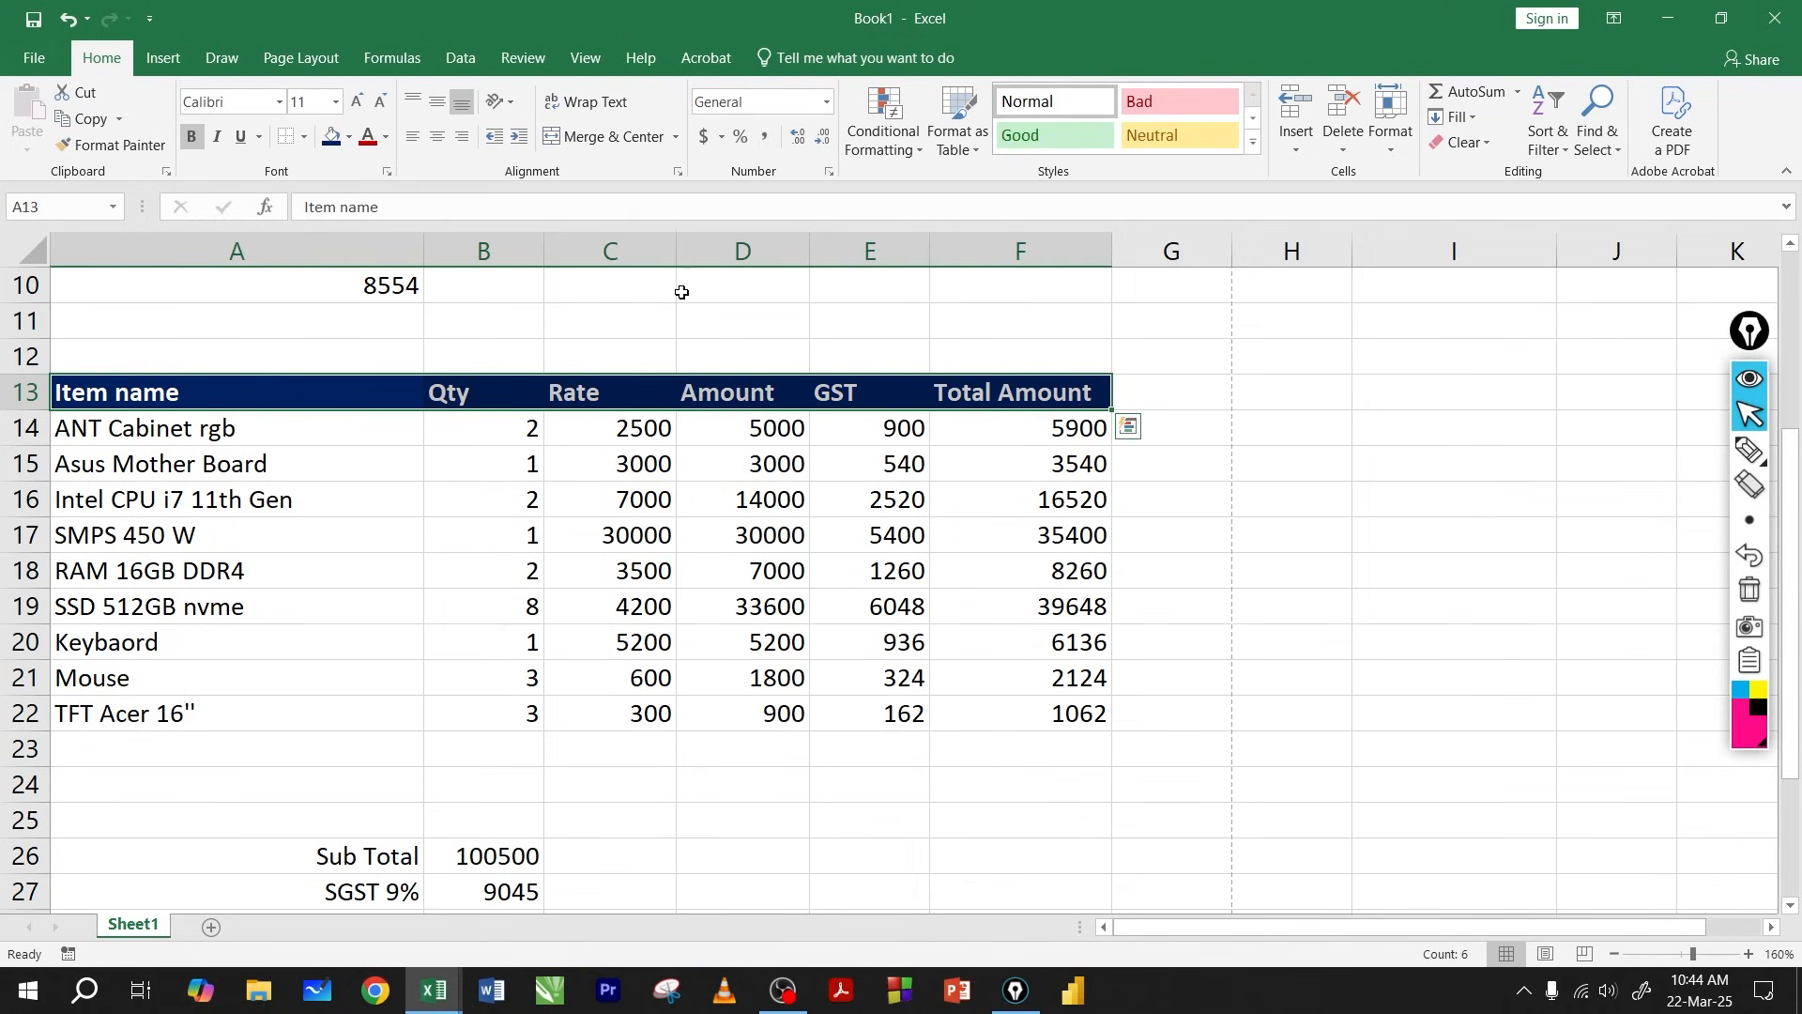
click(348, 137)
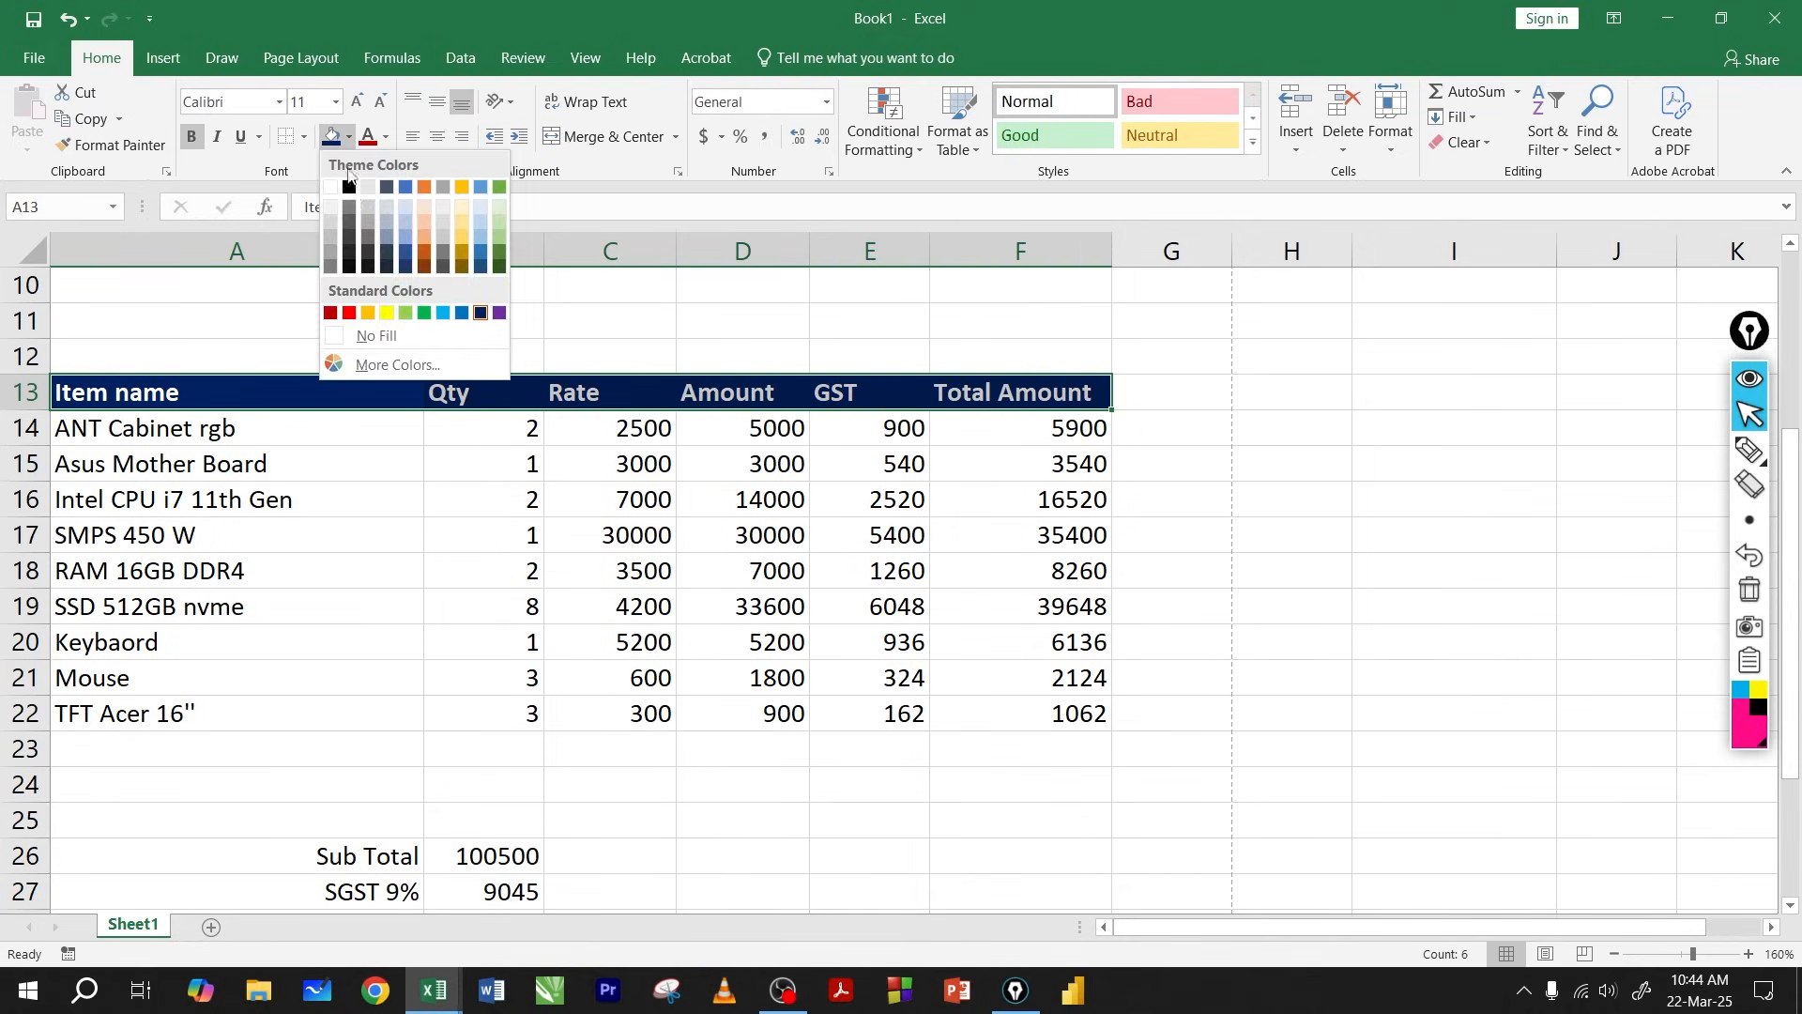
click(304, 137)
click(319, 201)
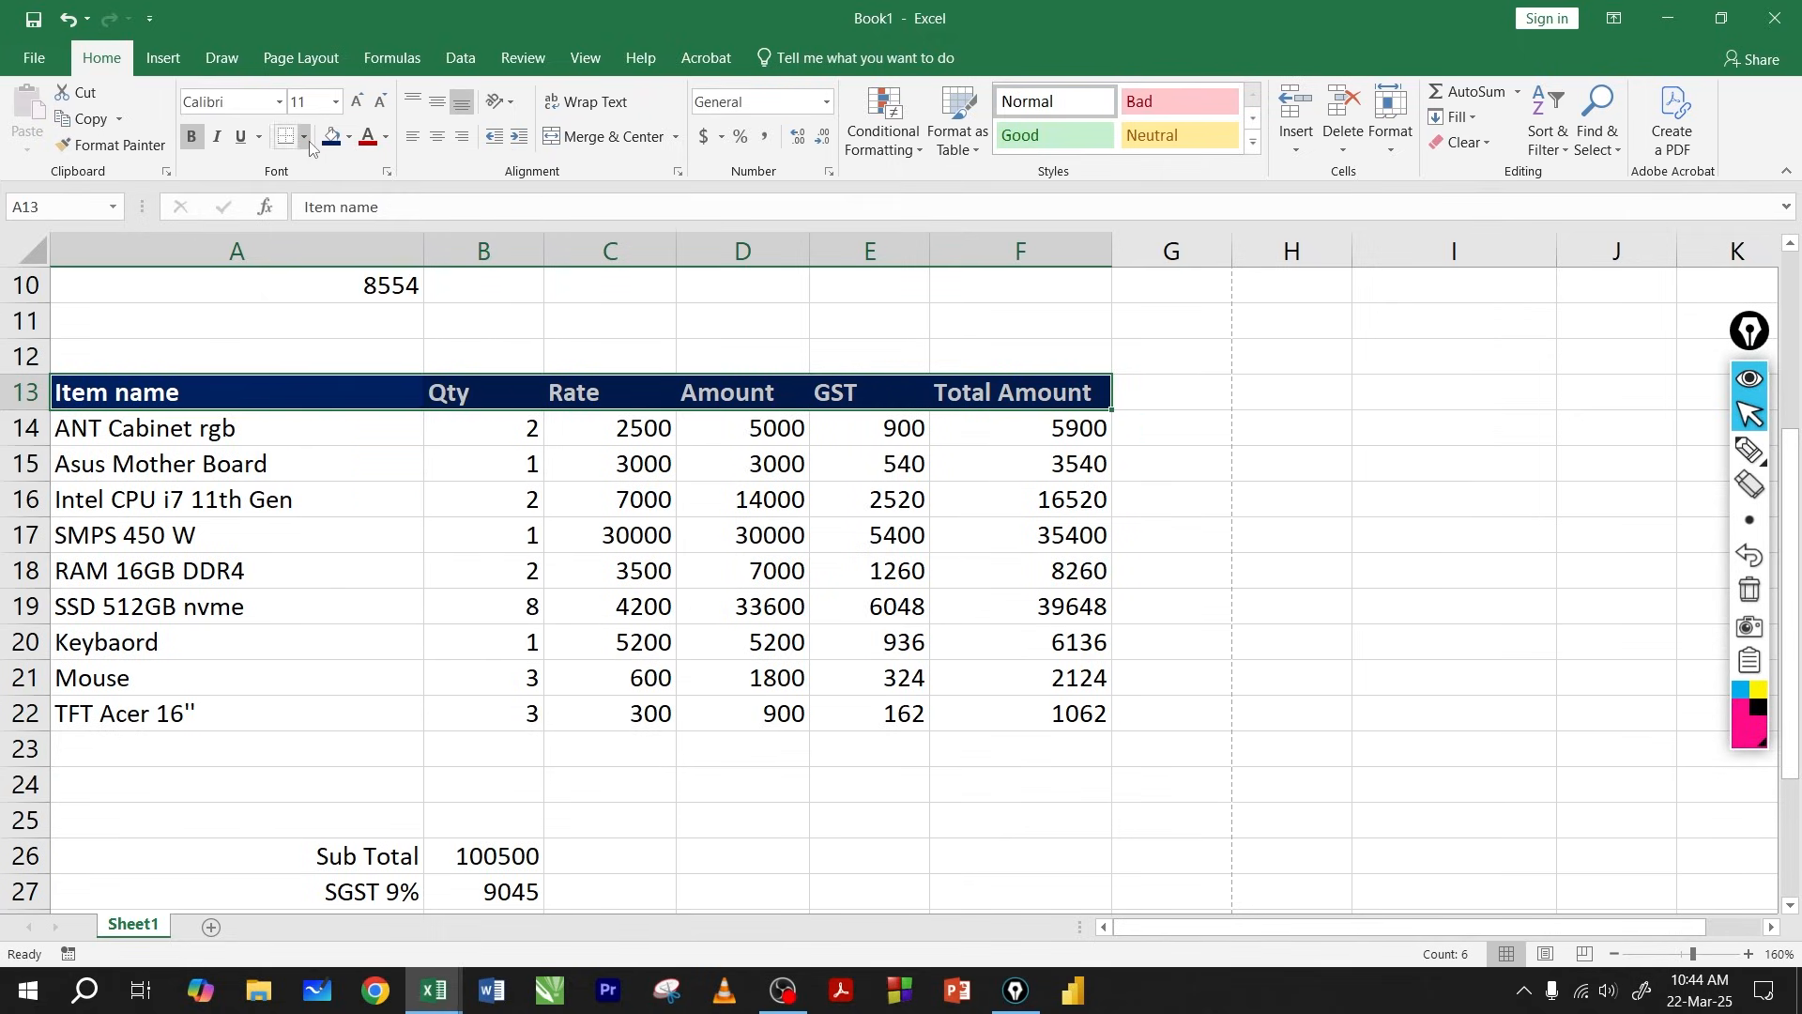
click(304, 137)
click(329, 221)
Add left and right borders to the item rows A14:F22.
drag(281, 428, 262, 724)
click(304, 430)
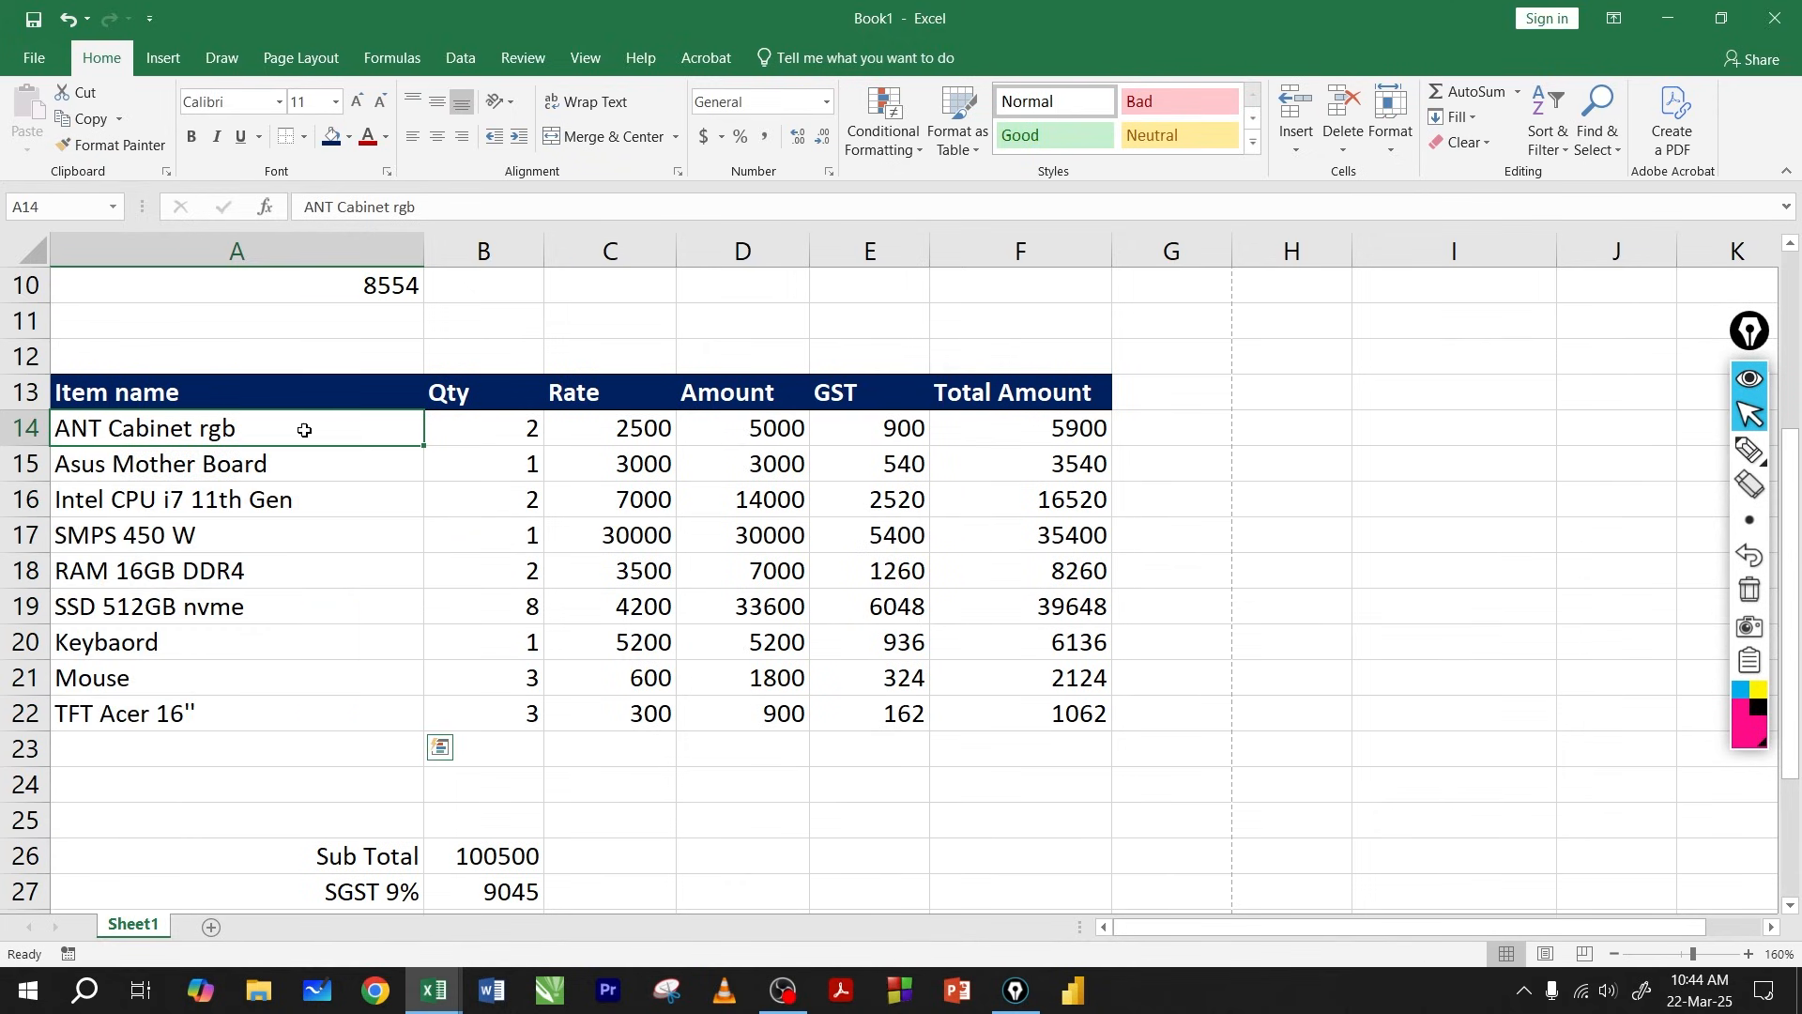
drag(304, 430, 1001, 712)
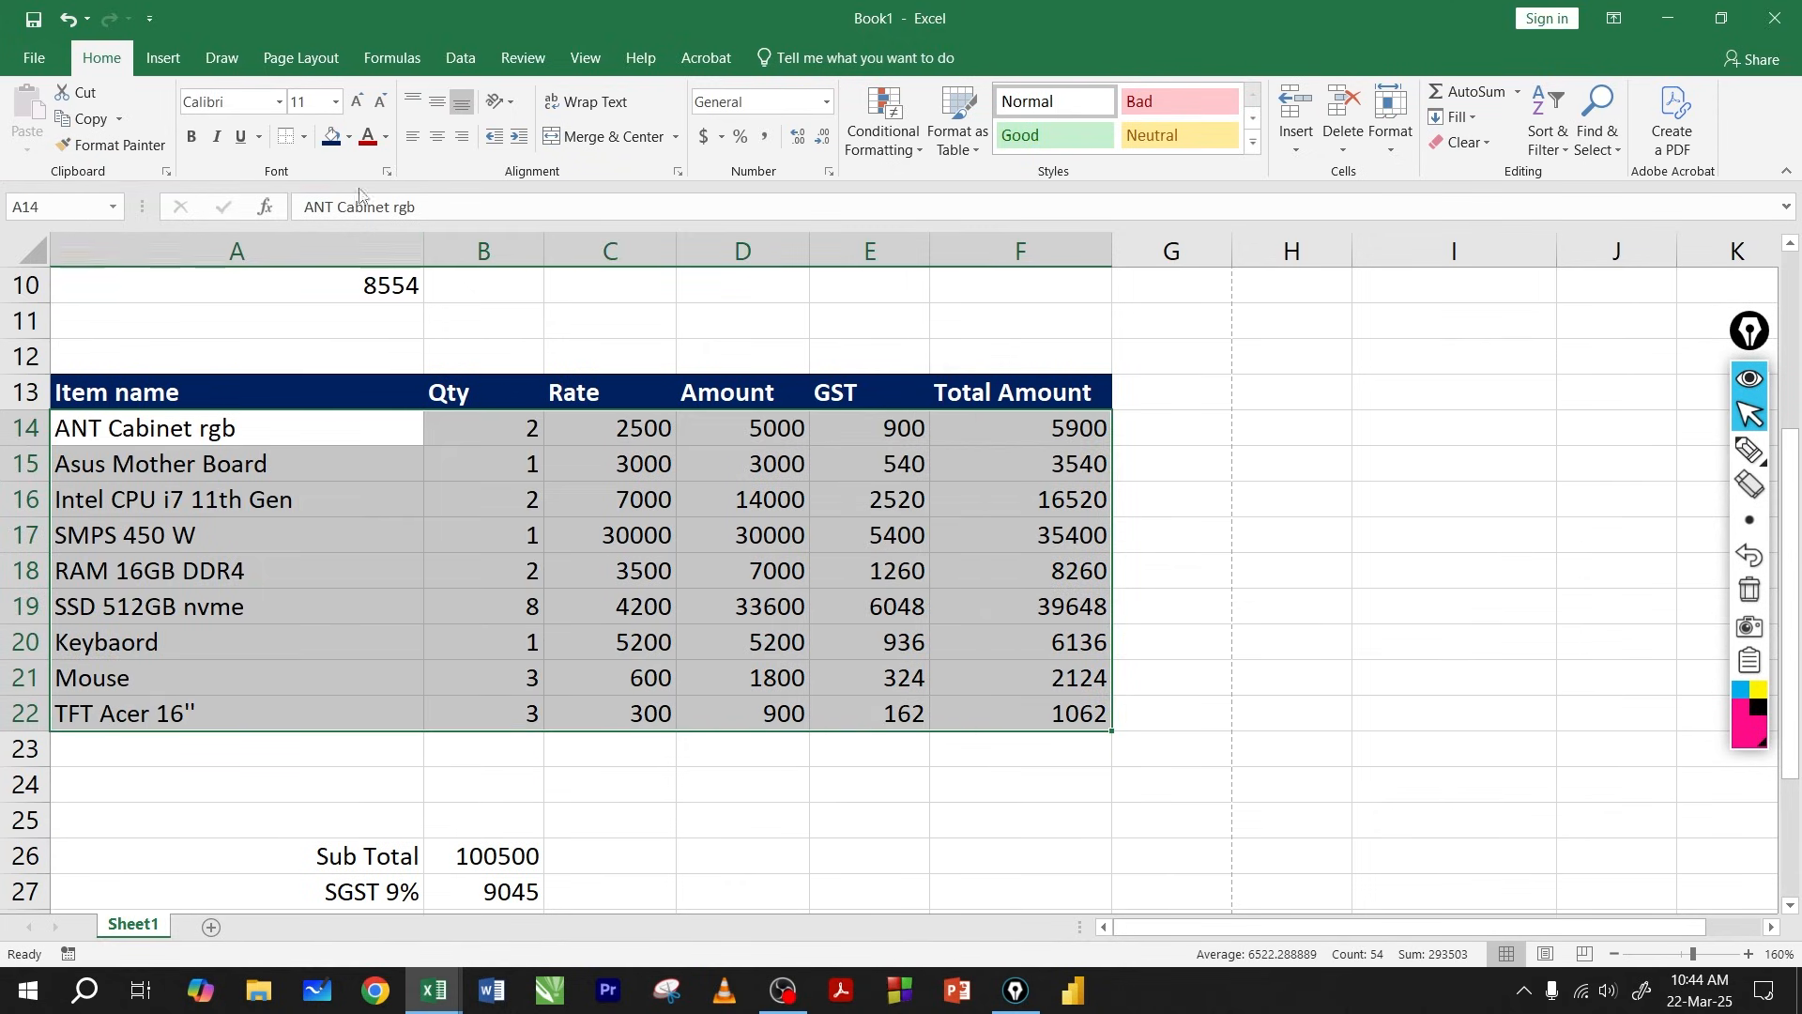
click(304, 137)
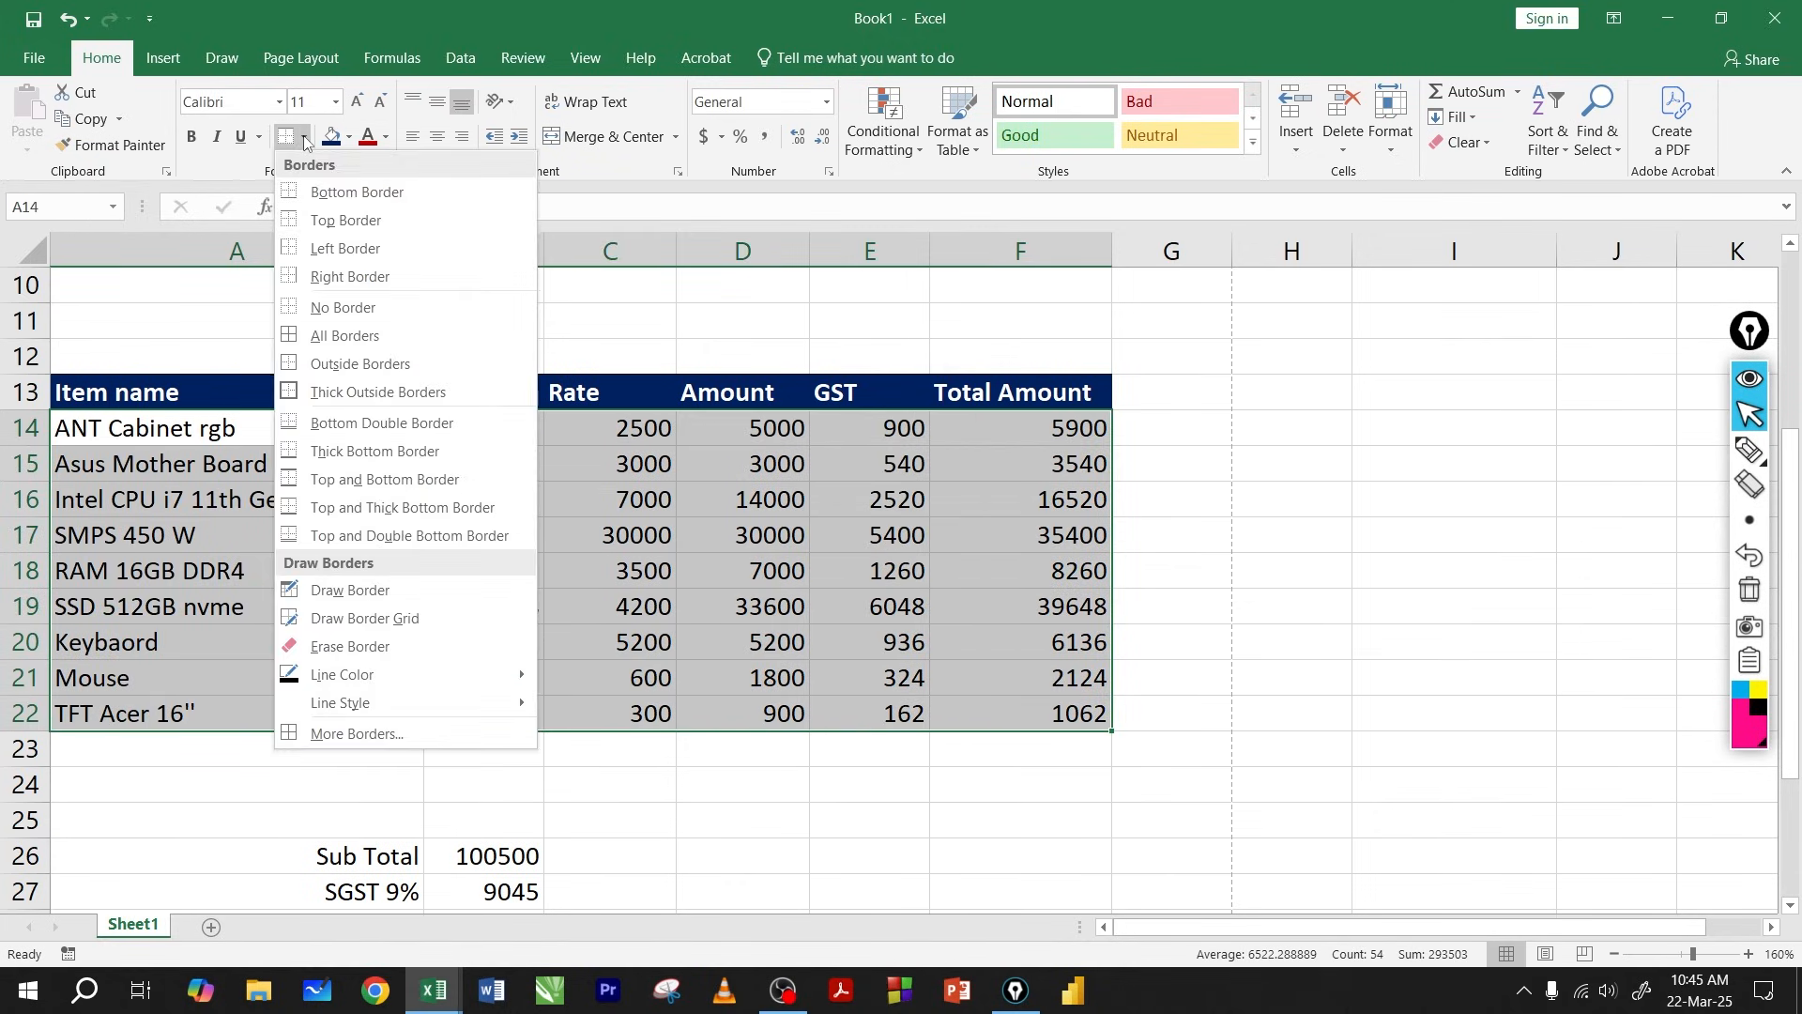
click(336, 252)
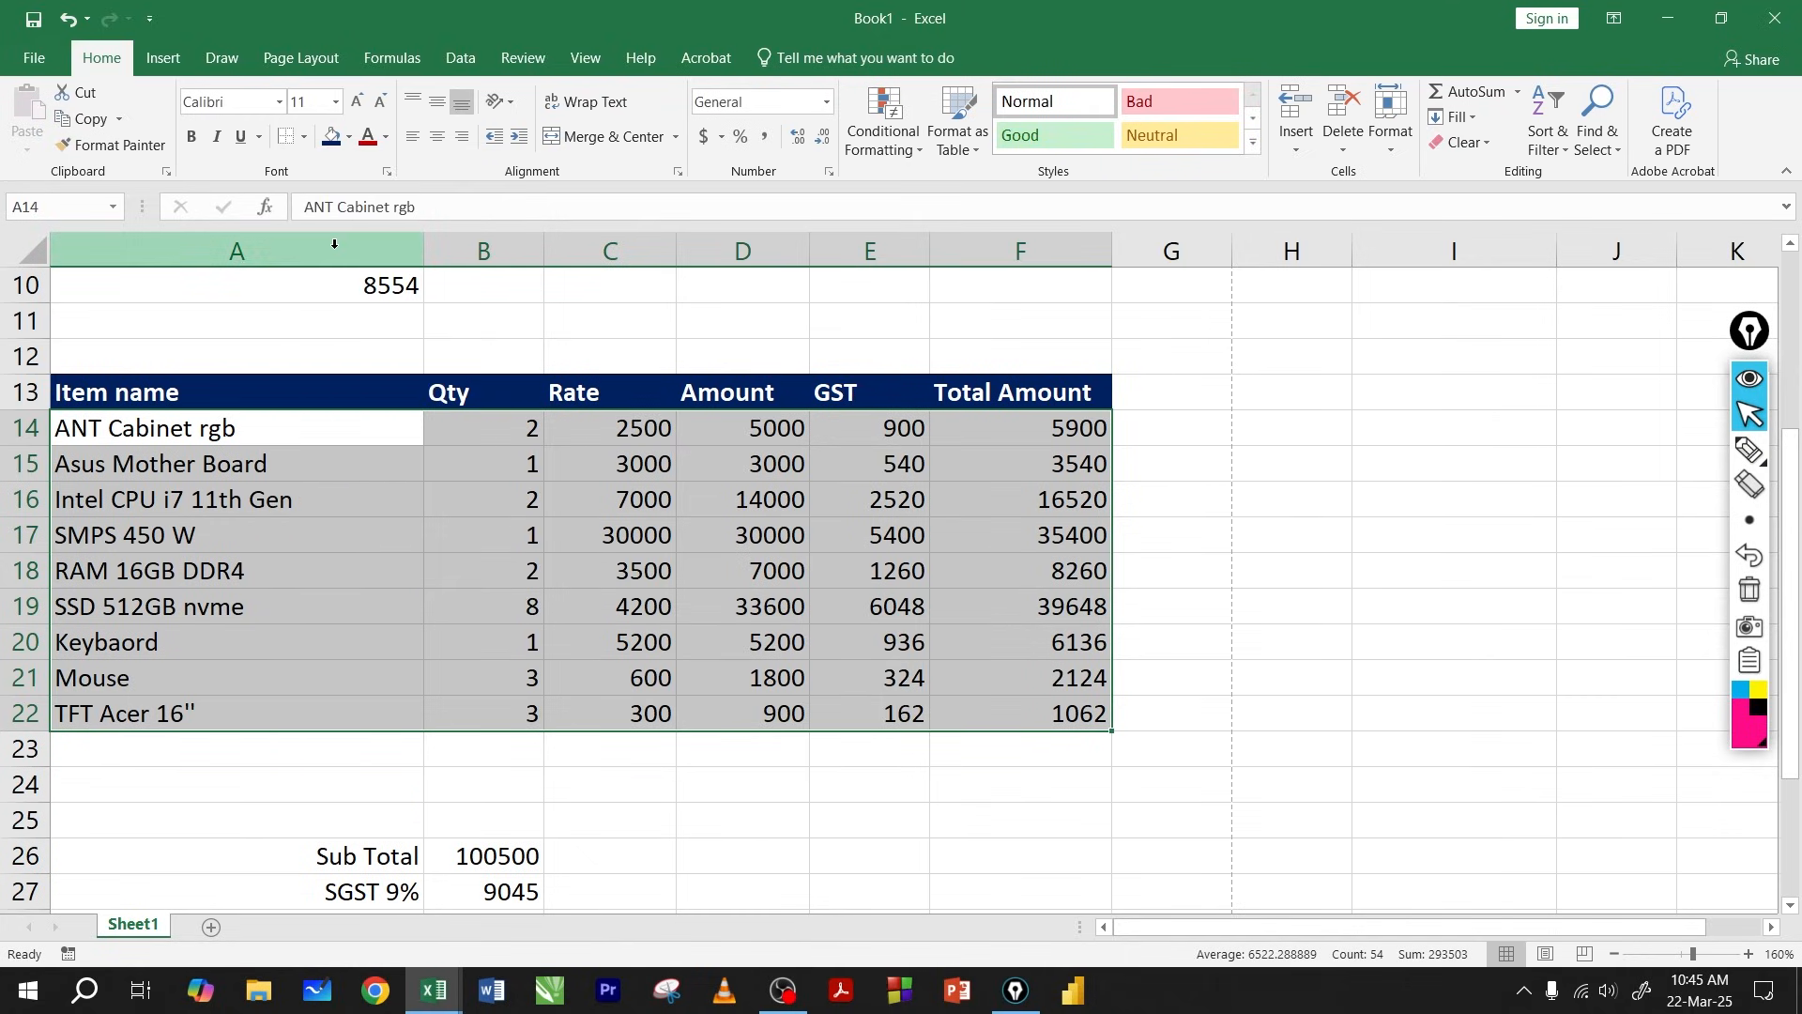
click(304, 137)
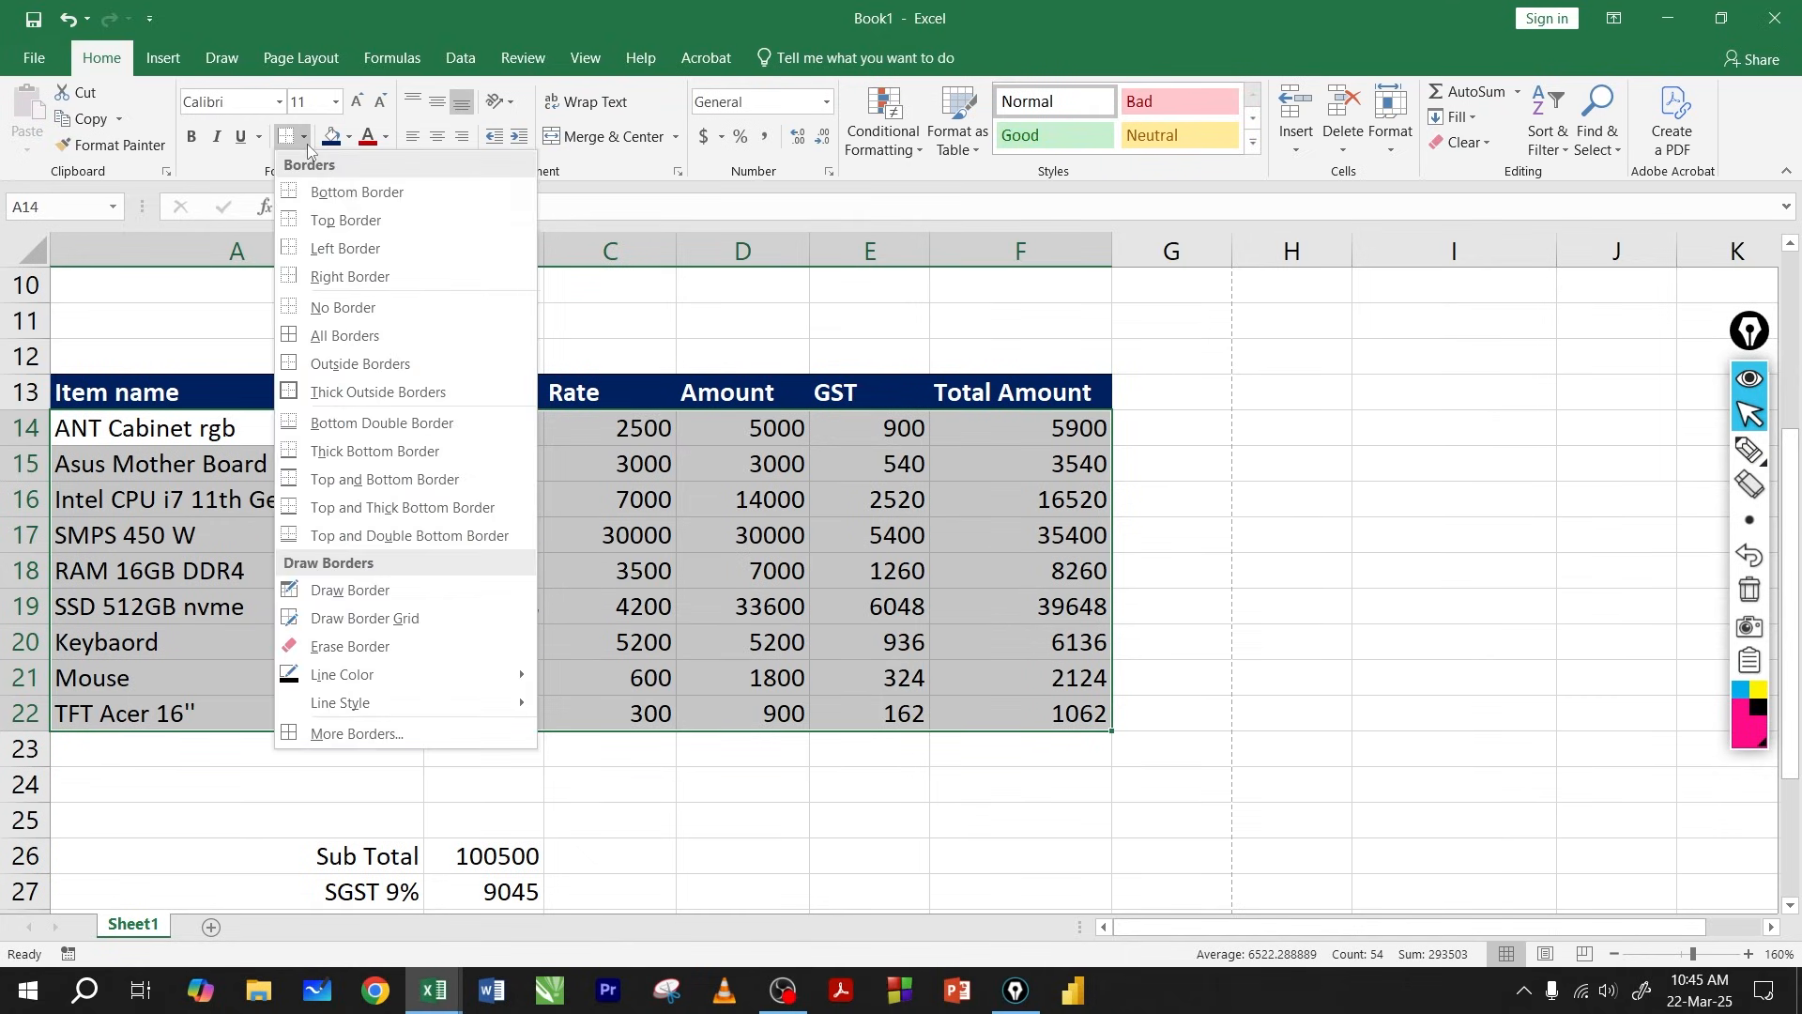
click(350, 276)
click(648, 588)
drag(340, 434, 1050, 634)
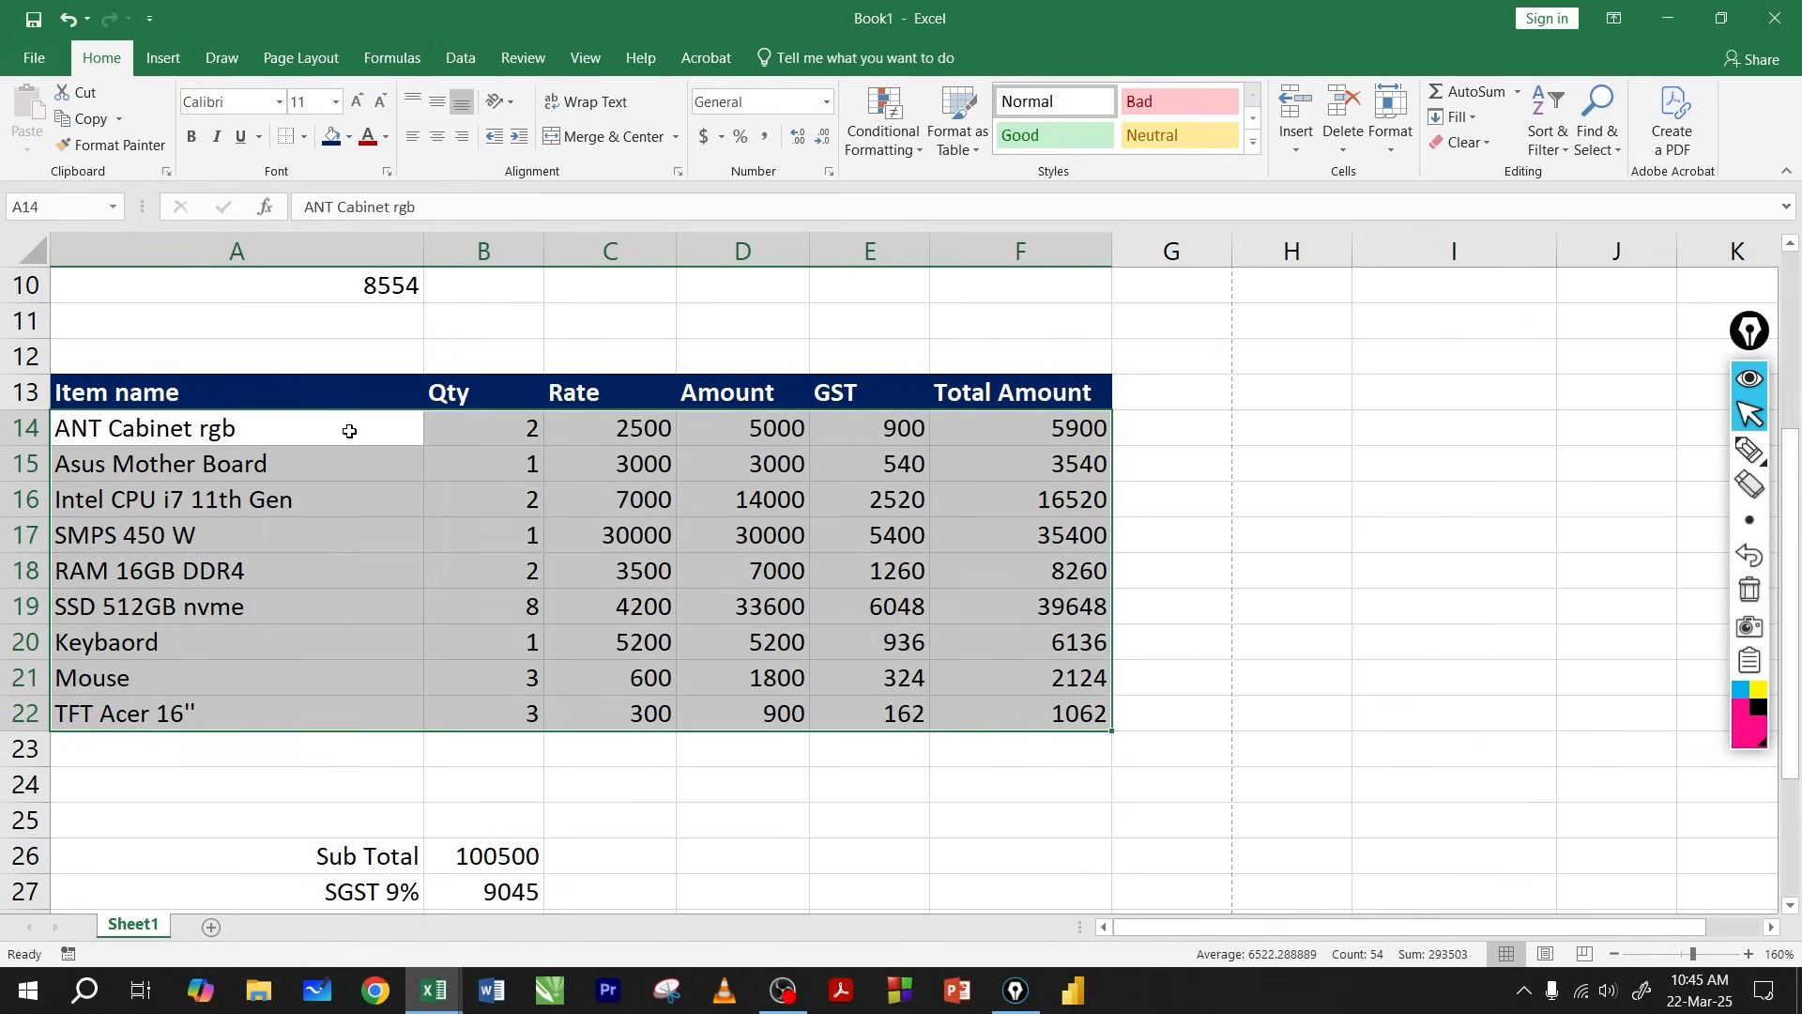
Add right-border dividers to the Item name and Qty cells in rows 14–22.
drag(336, 435, 335, 718)
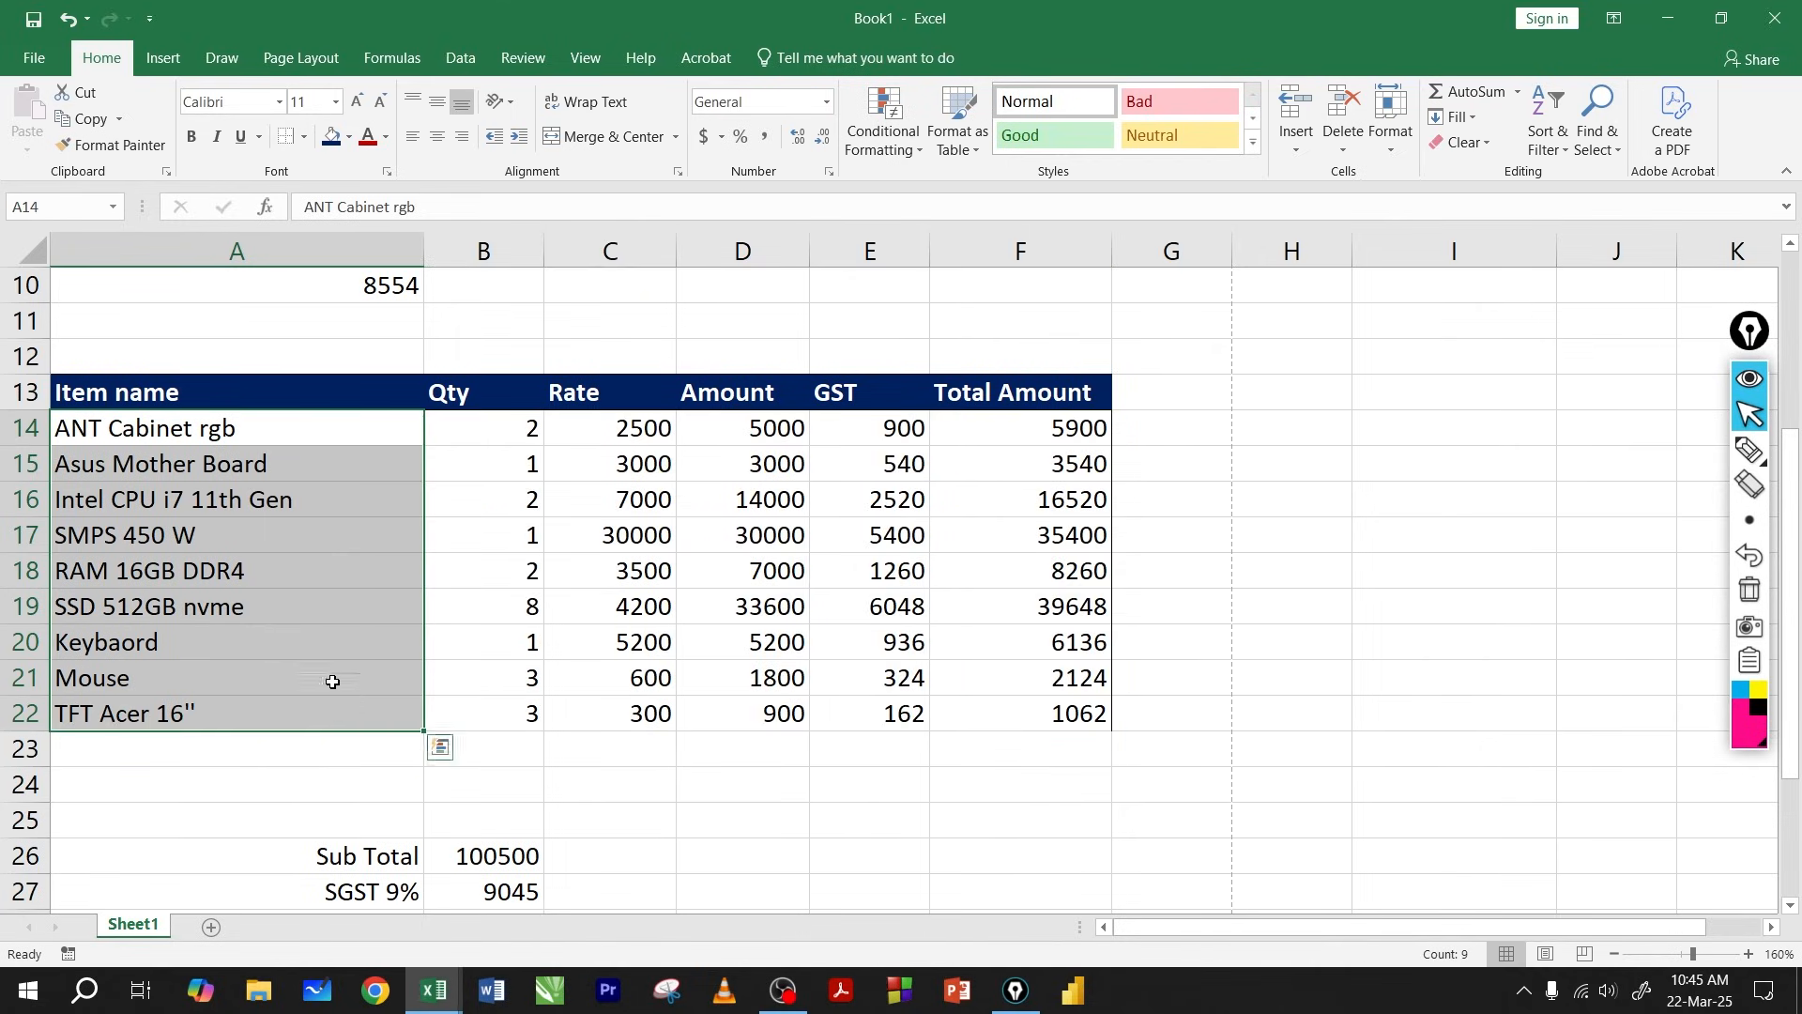
click(304, 137)
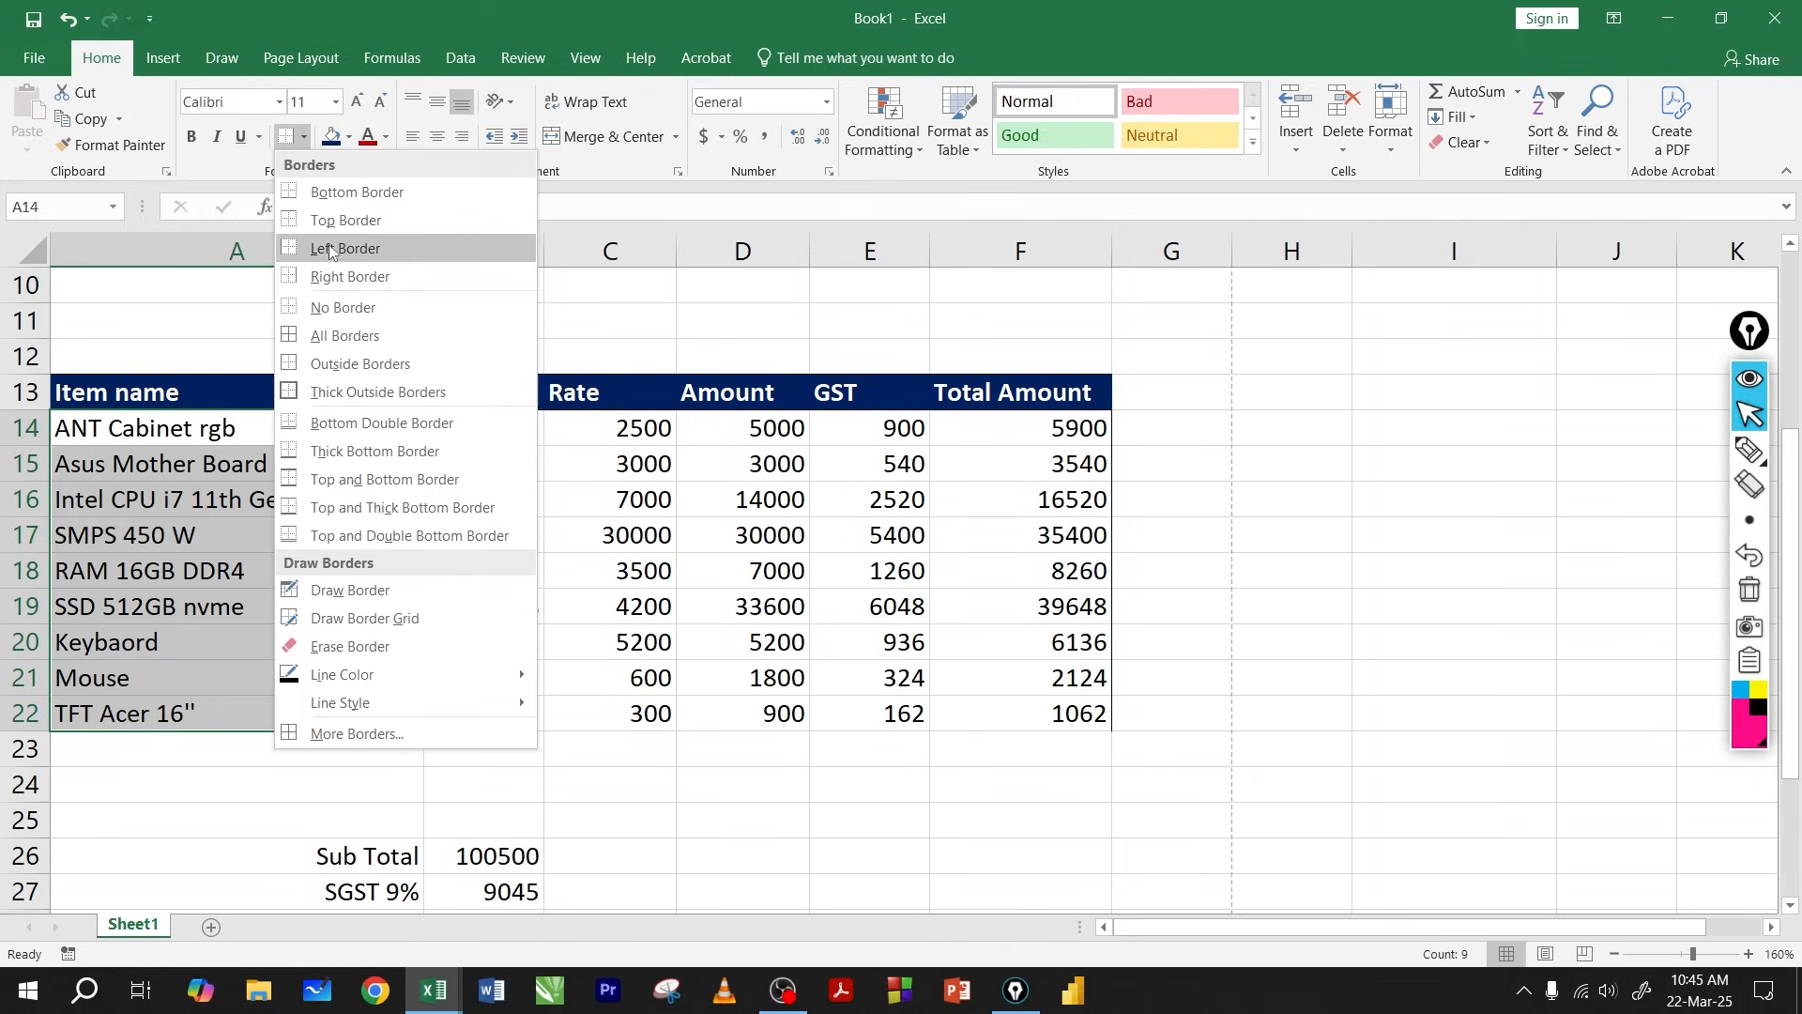
click(337, 277)
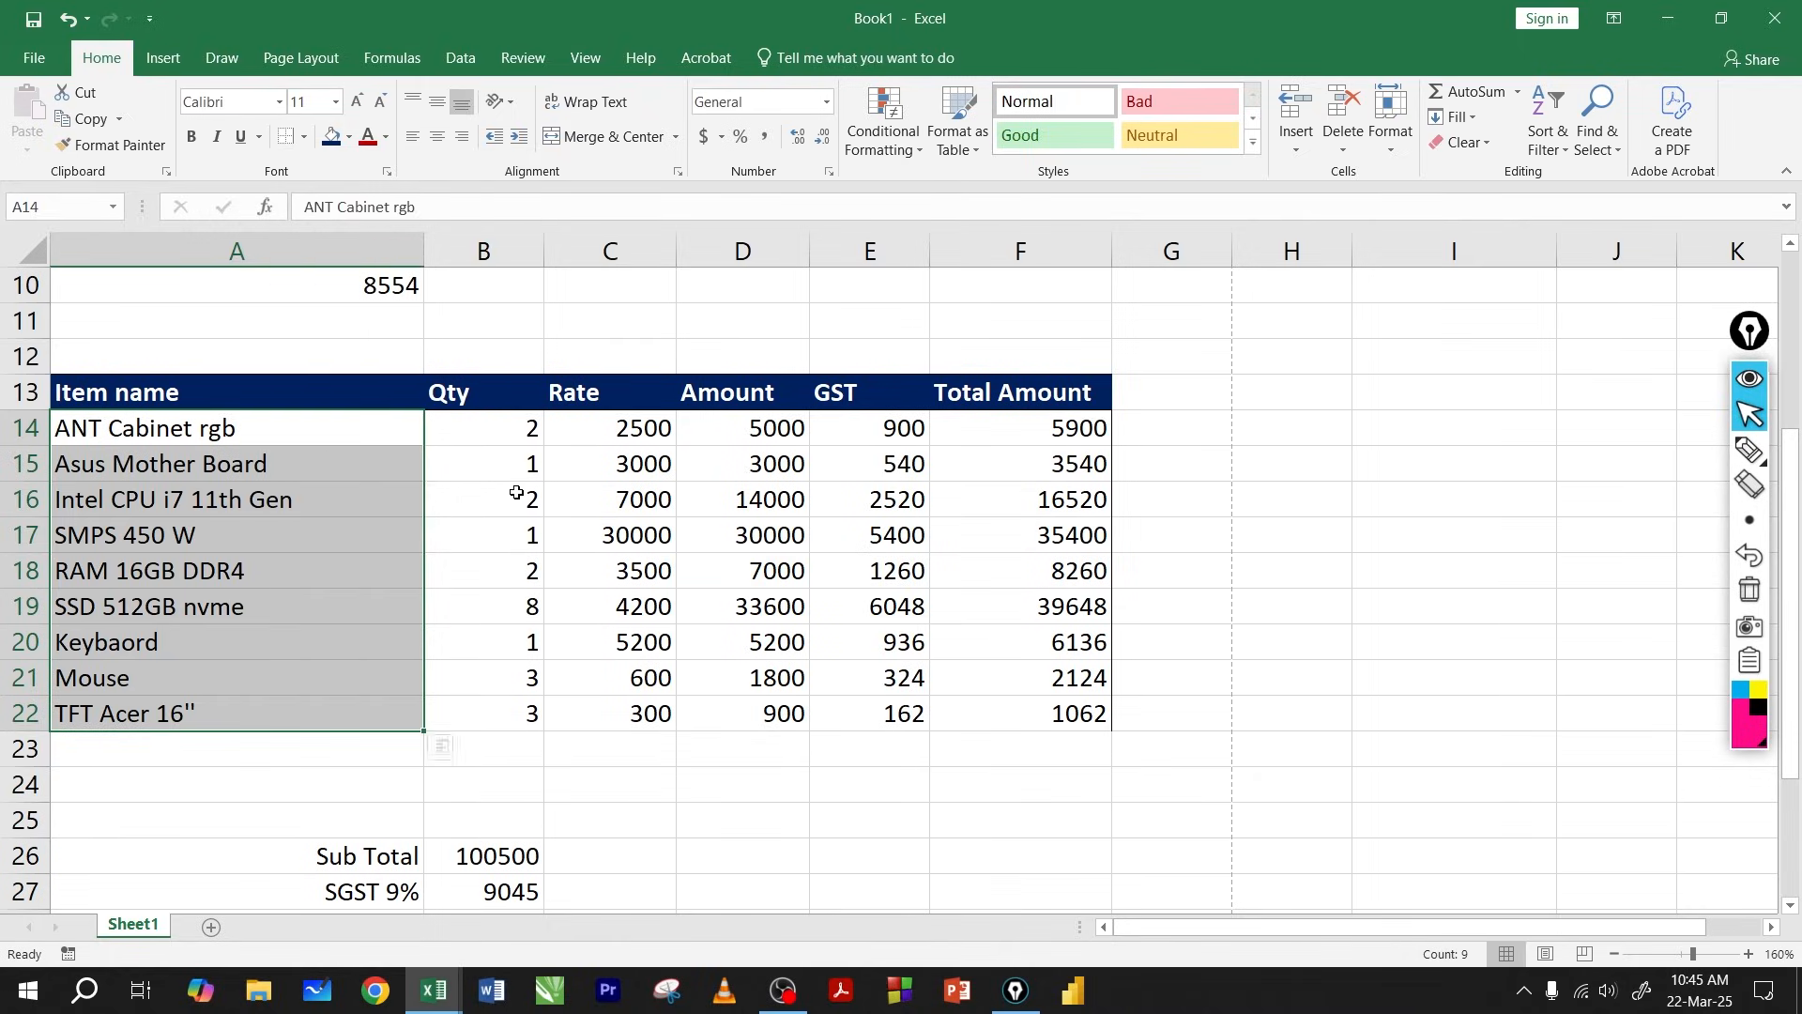
drag(515, 443, 525, 709)
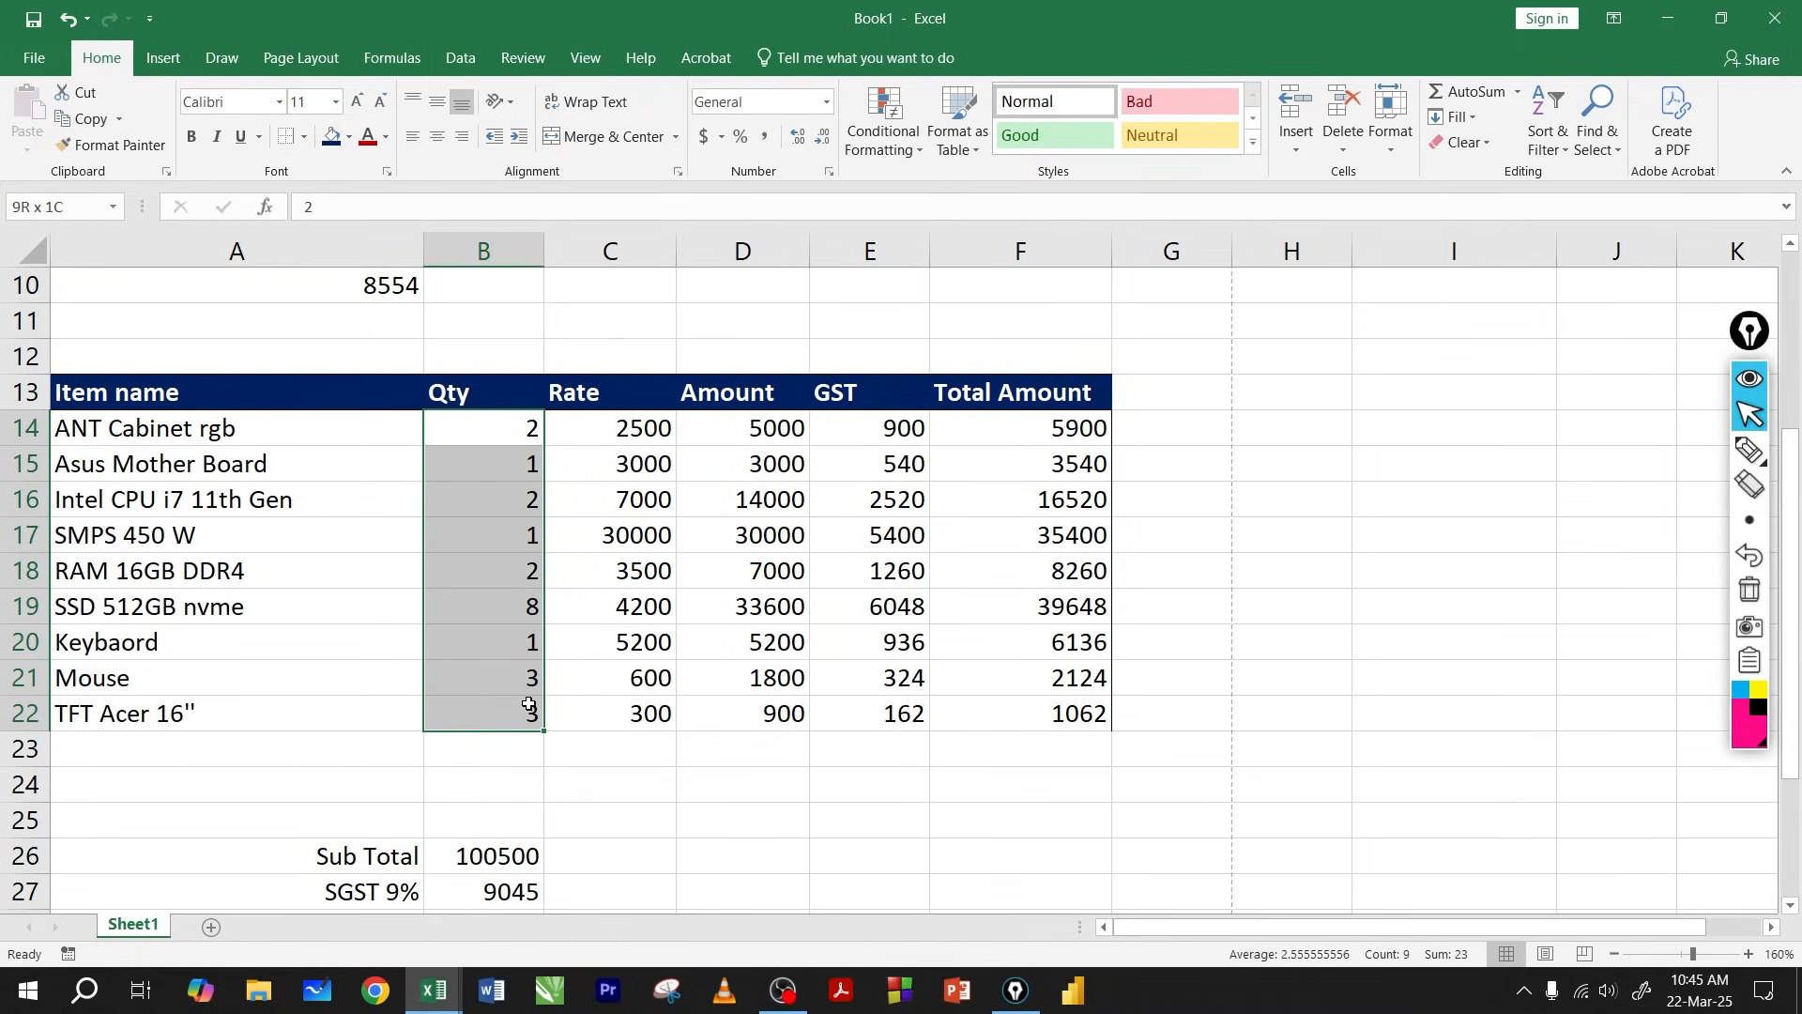
click(304, 137)
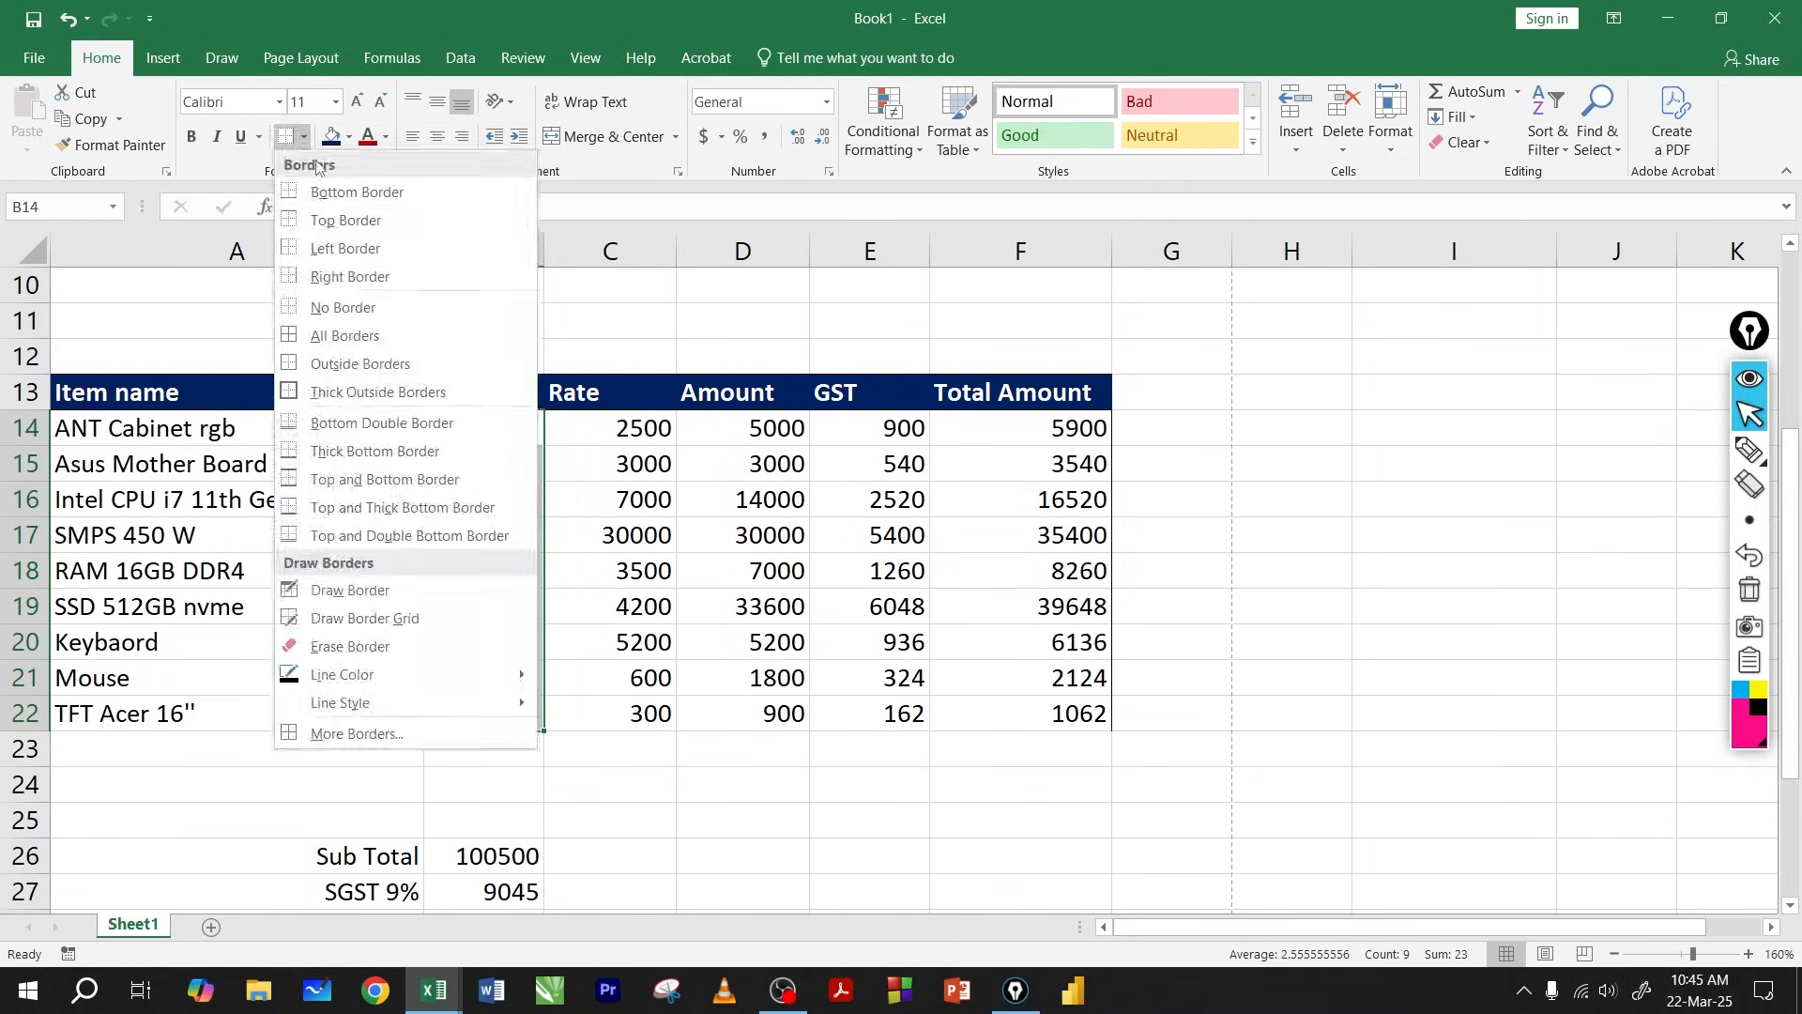
click(348, 276)
Add right-border dividers to the Amount and Total Amount cells in rows 14–22.
drag(593, 429, 605, 715)
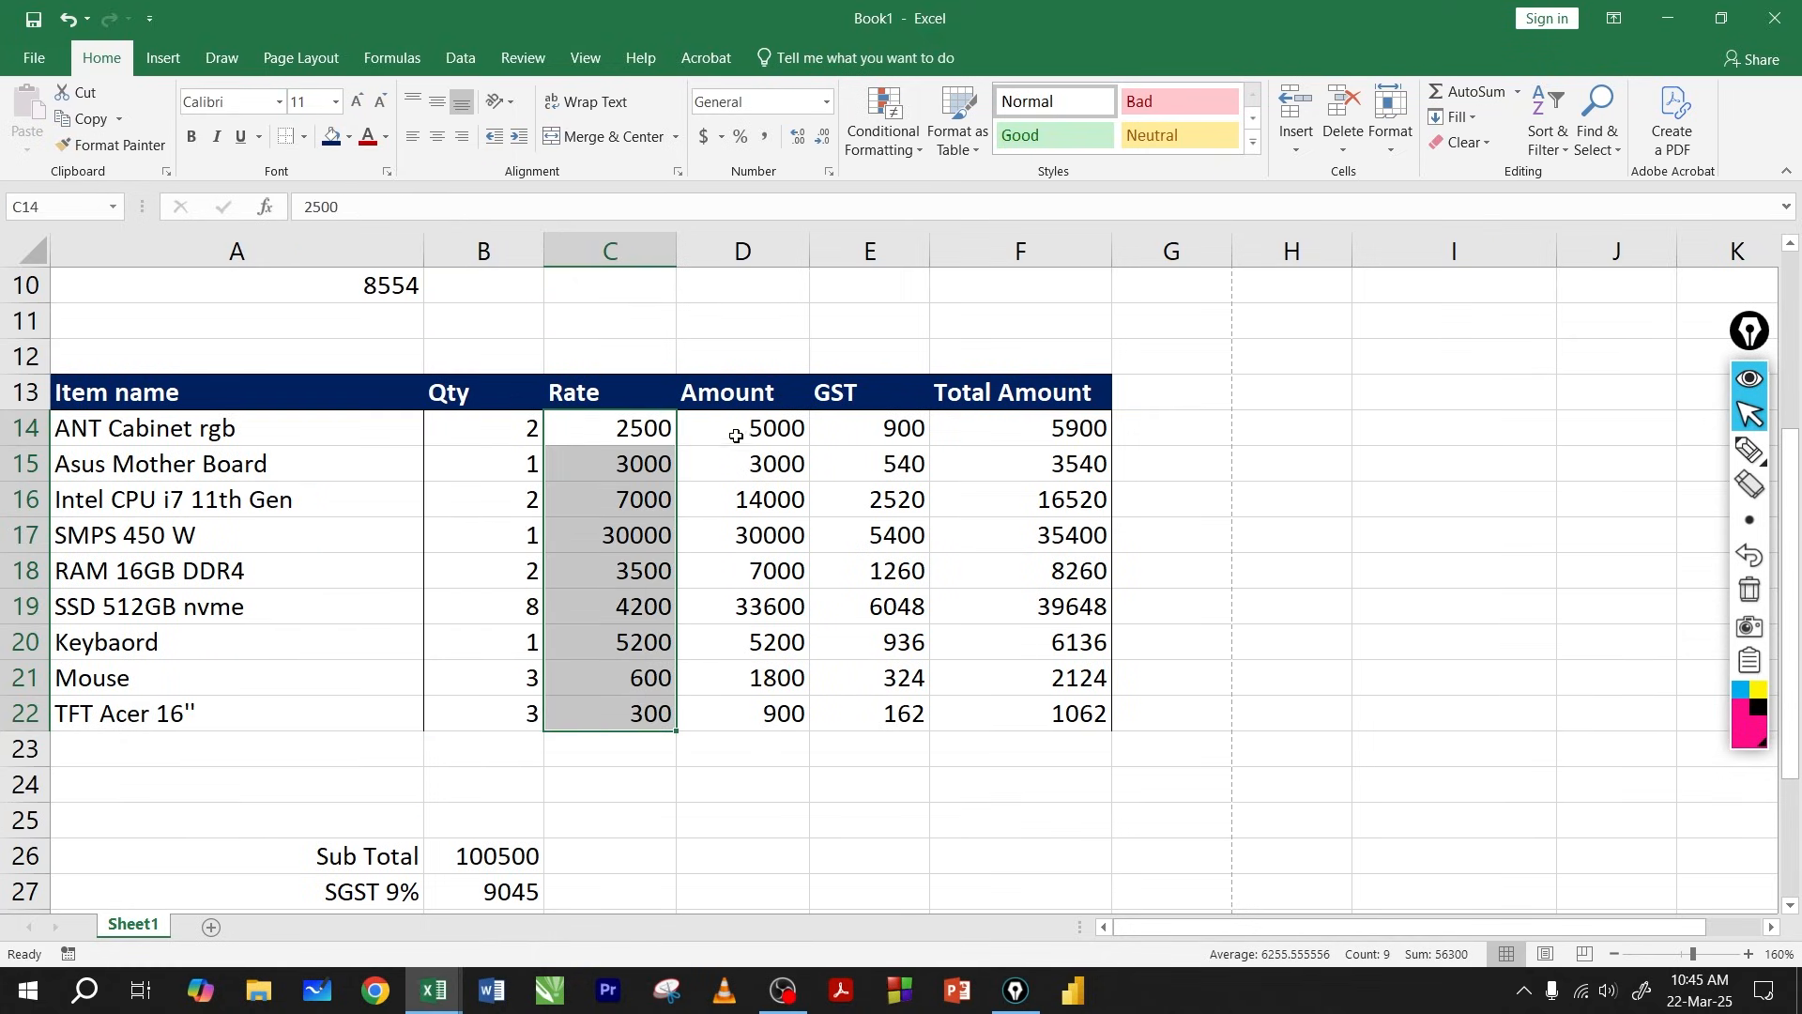
drag(742, 433, 755, 715)
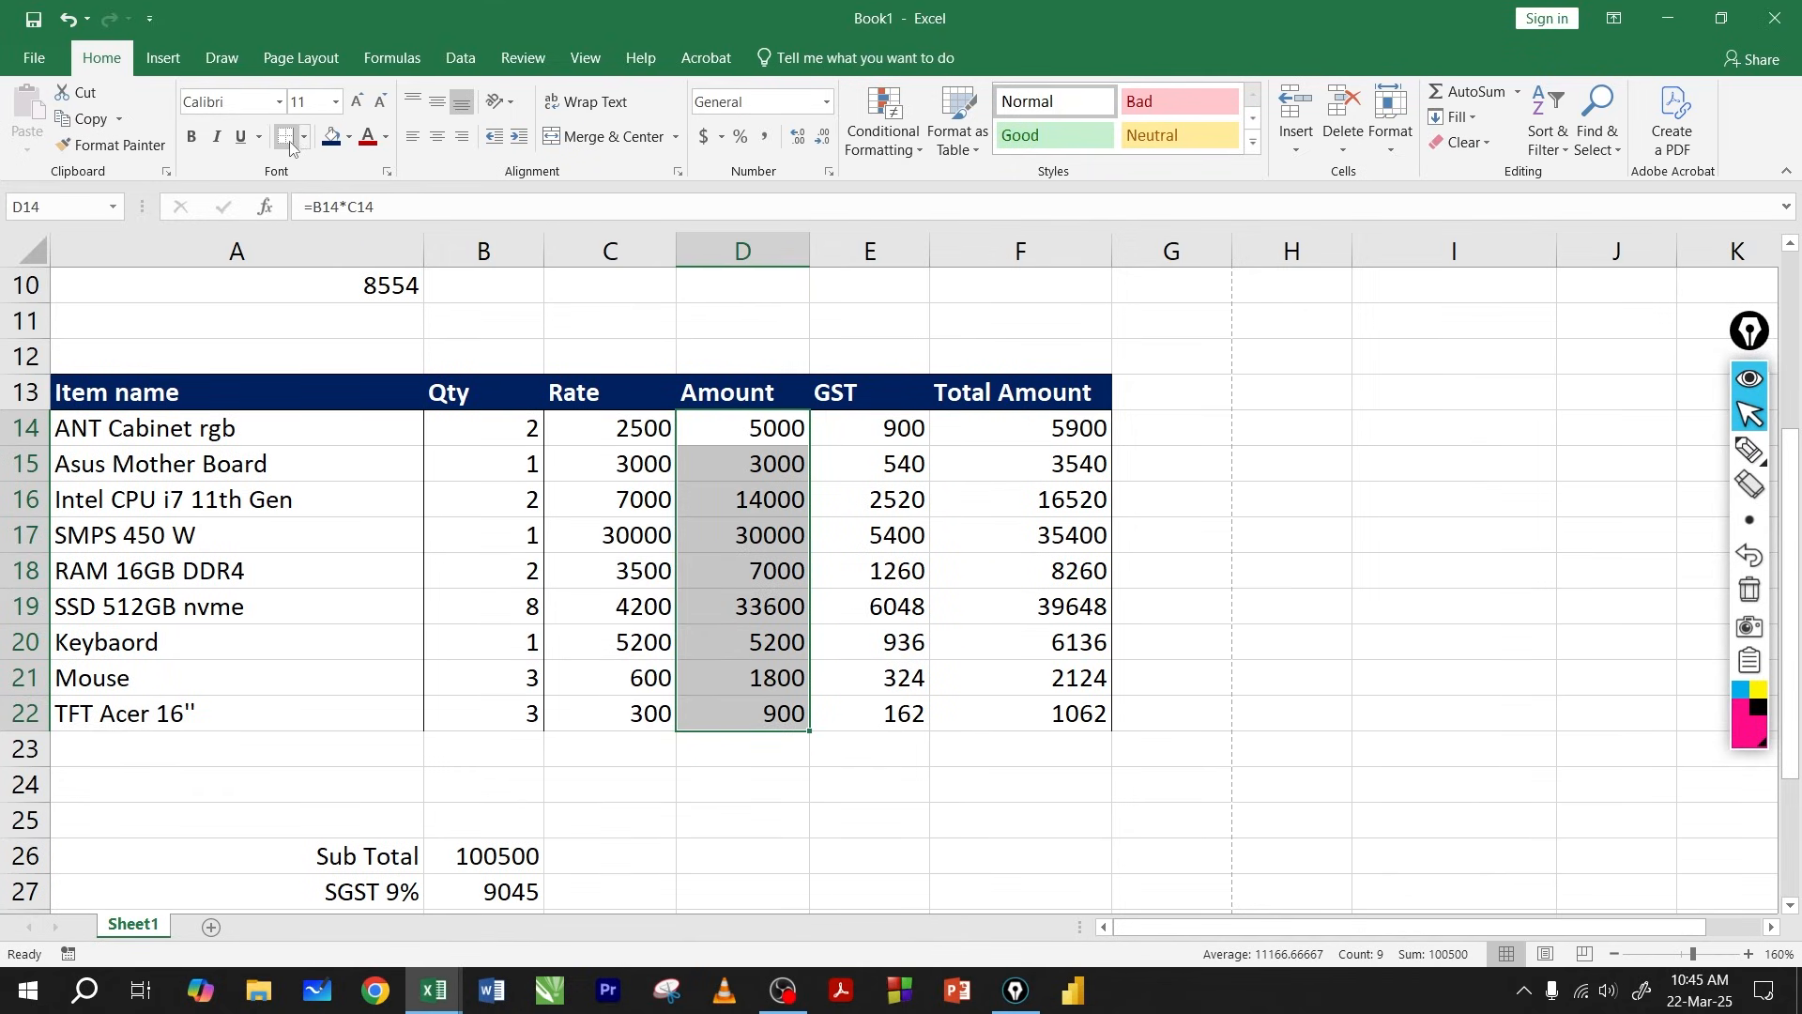
click(305, 138)
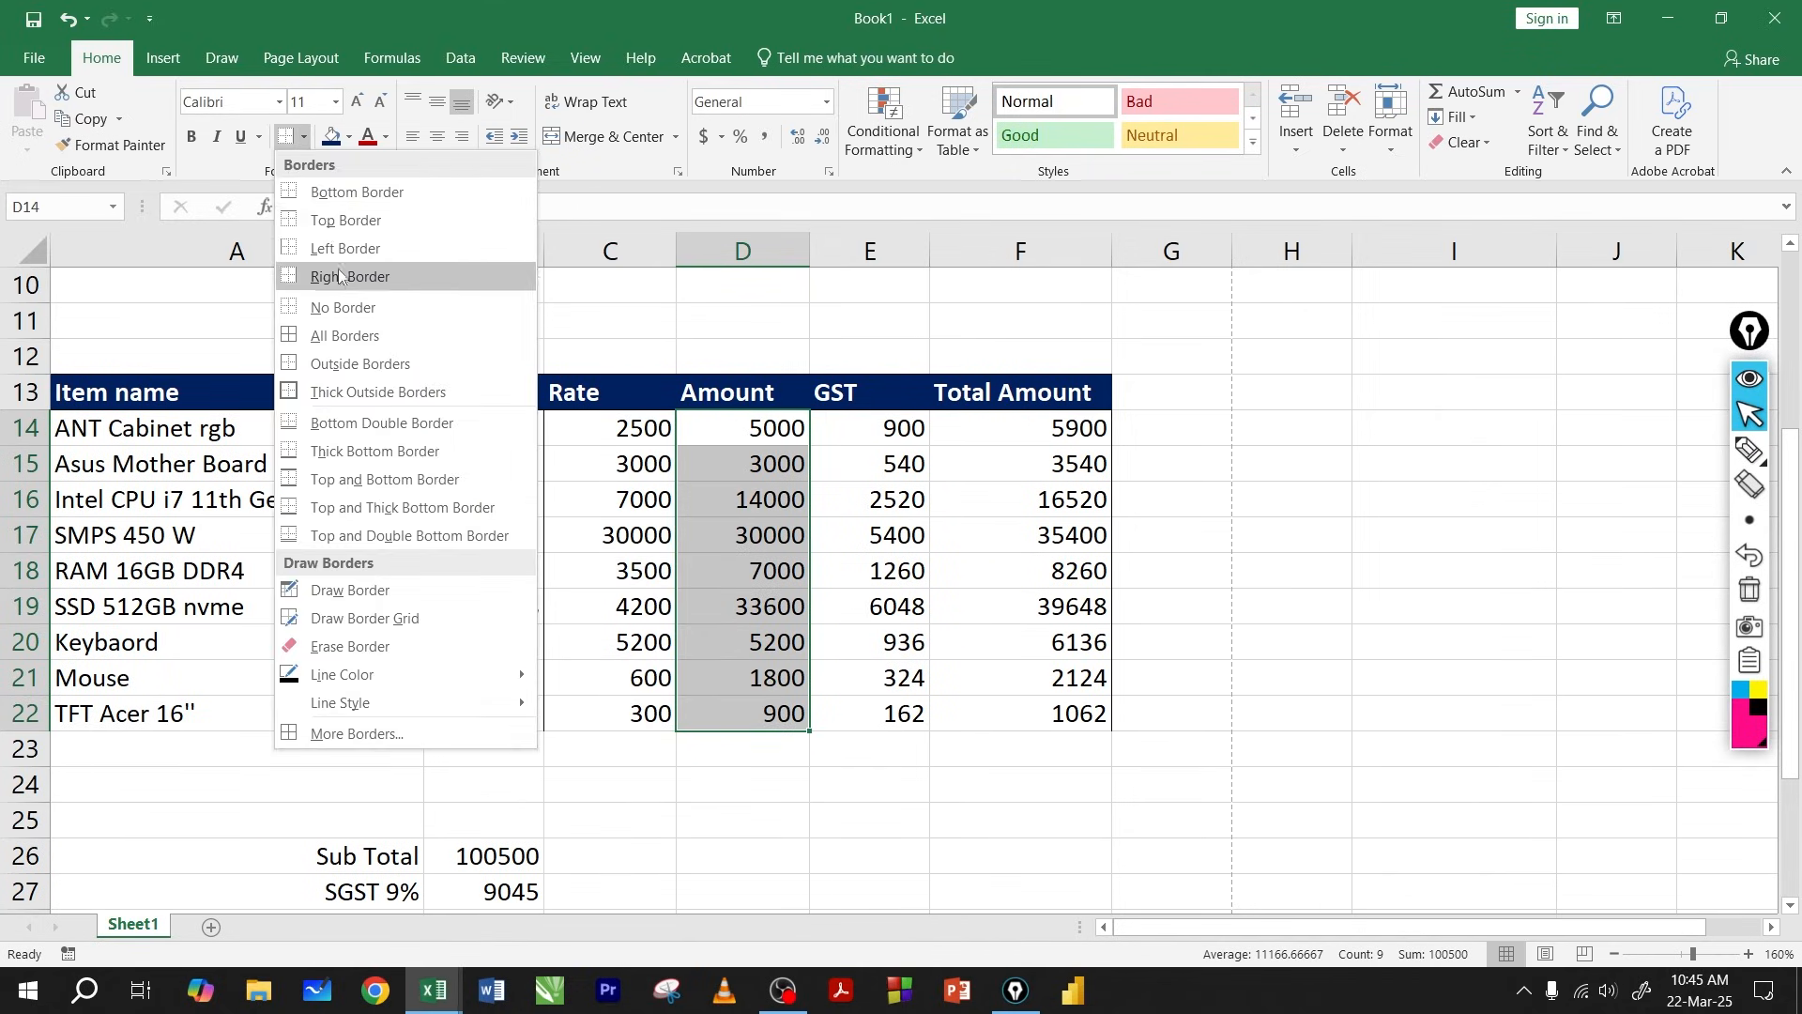
click(297, 141)
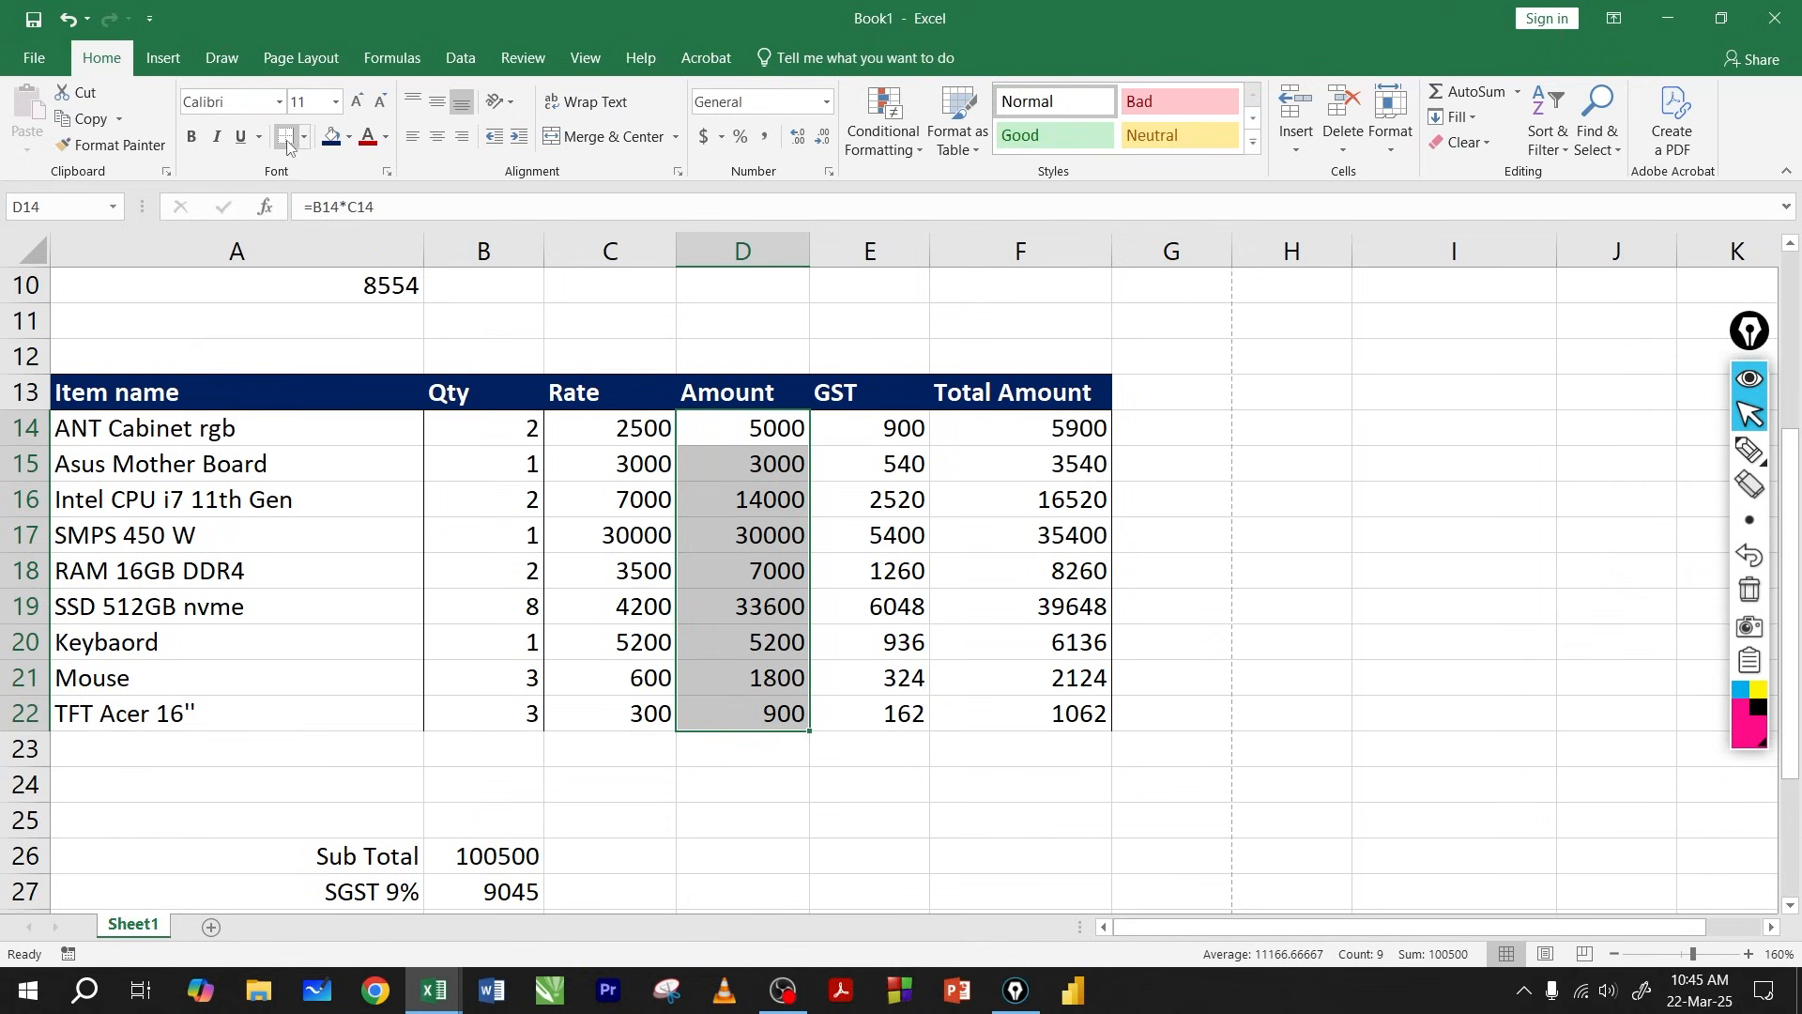
drag(830, 423, 876, 711)
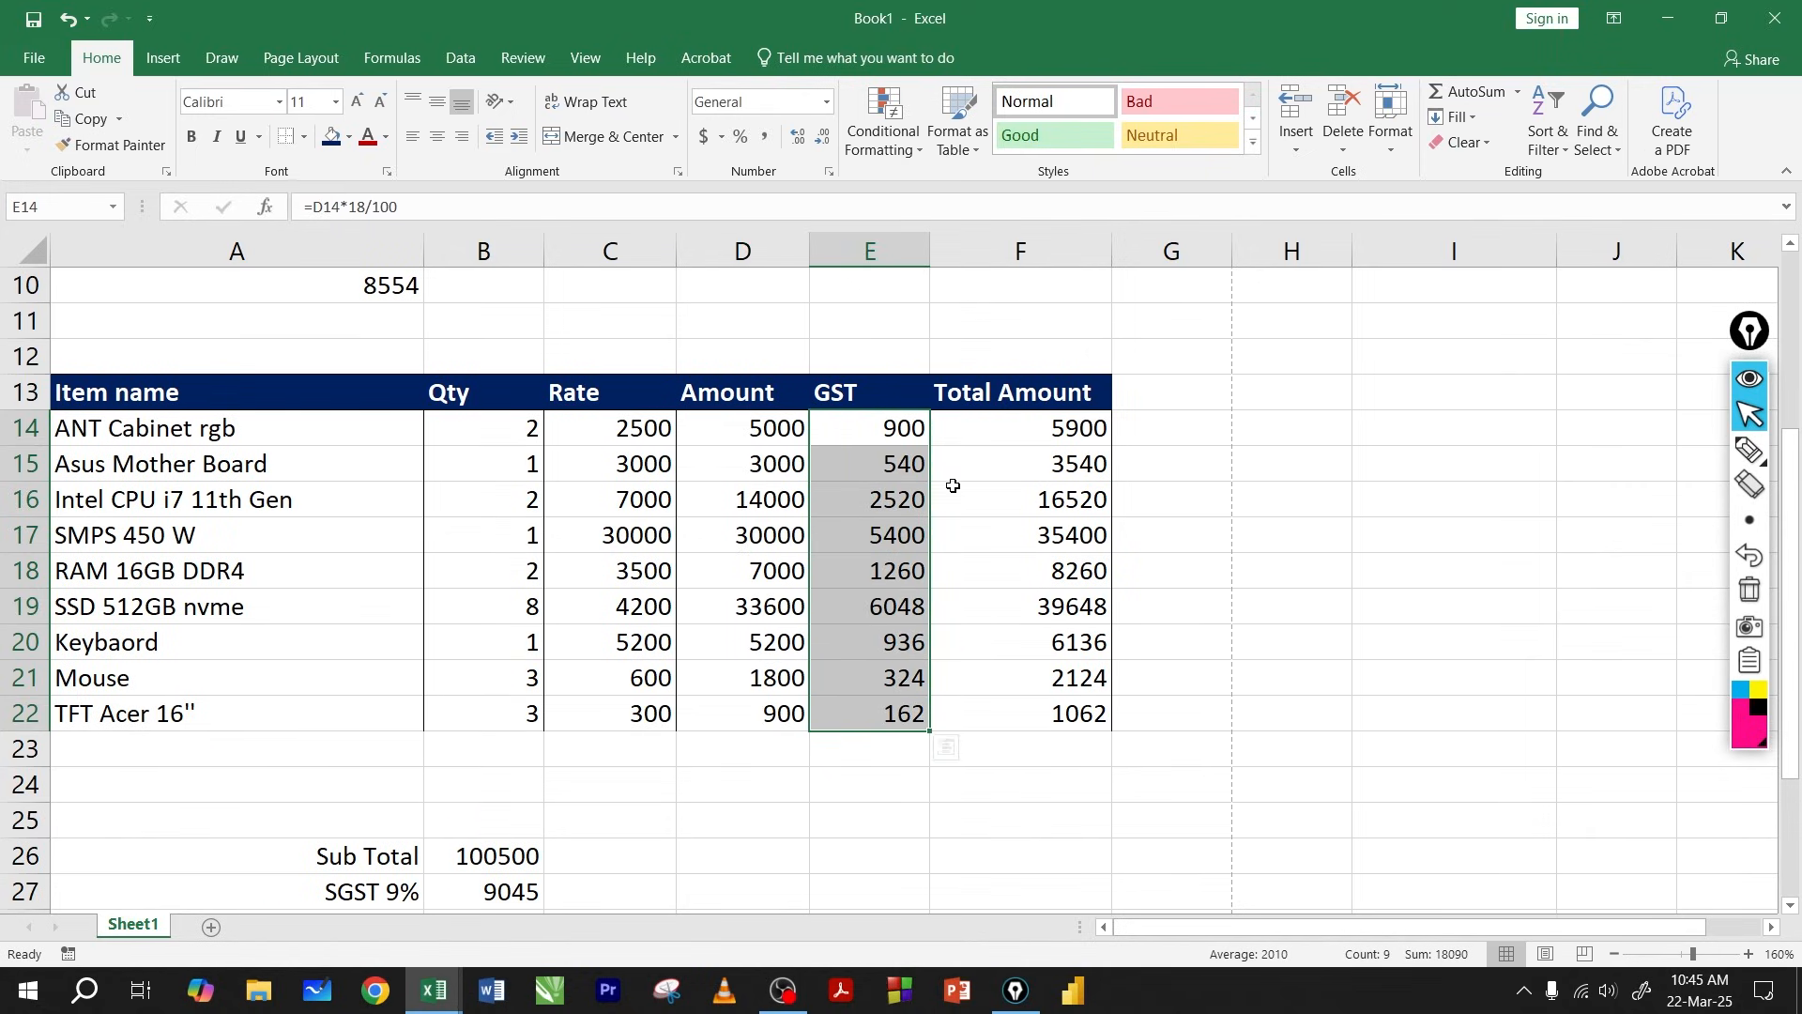
drag(1022, 434, 1003, 702)
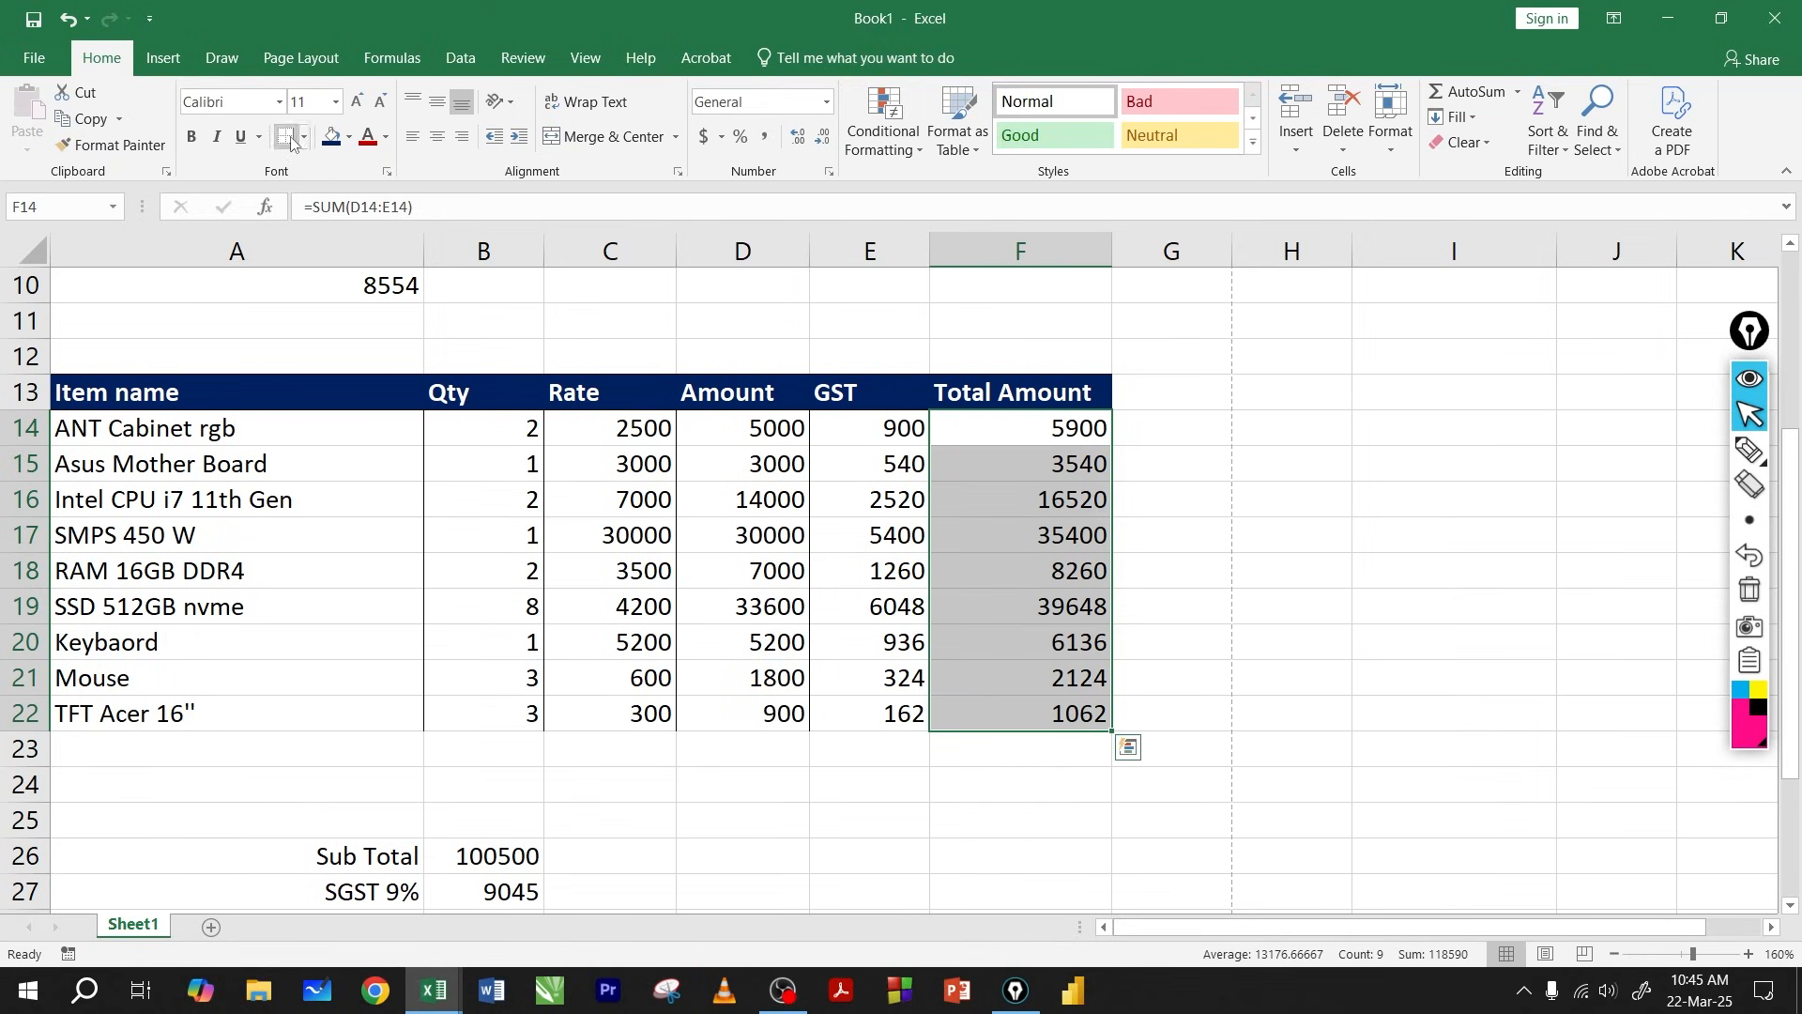
click(977, 554)
click(733, 733)
scroll(723, 718, down, 2)
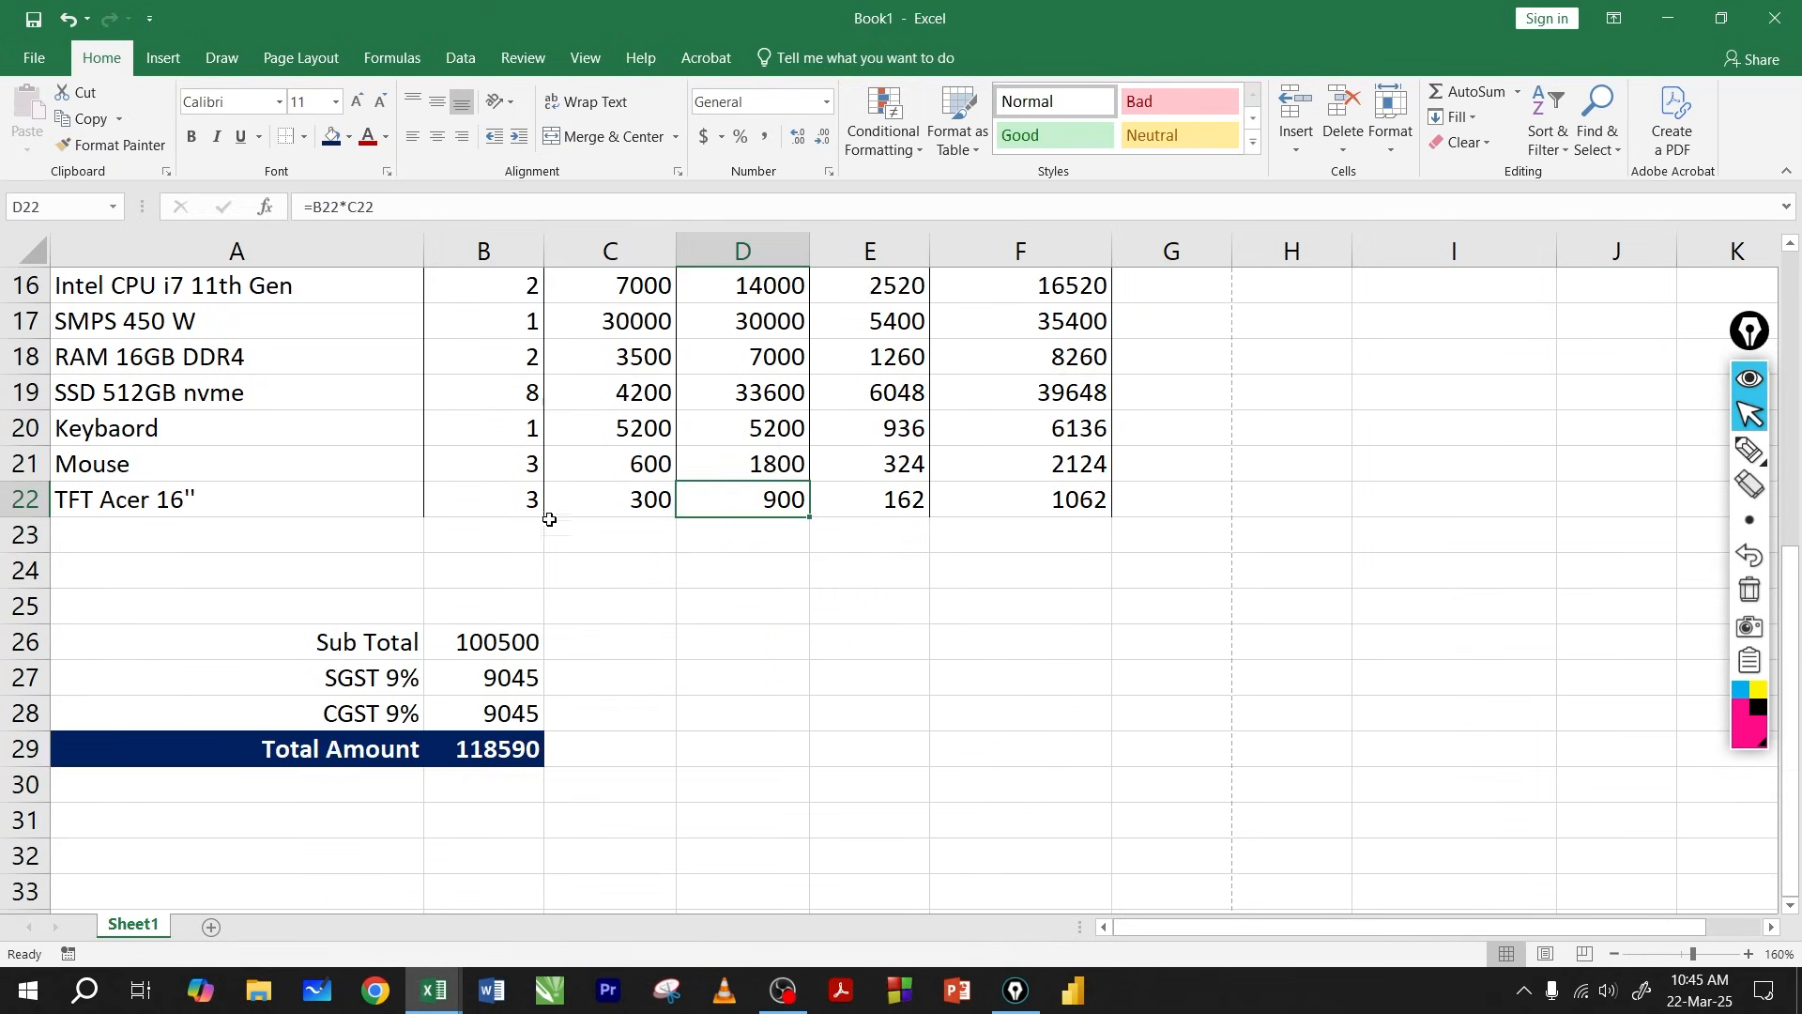
Preview the bill for printing with Microsoft Print to PDF, then go to Export.
click(37, 59)
click(66, 400)
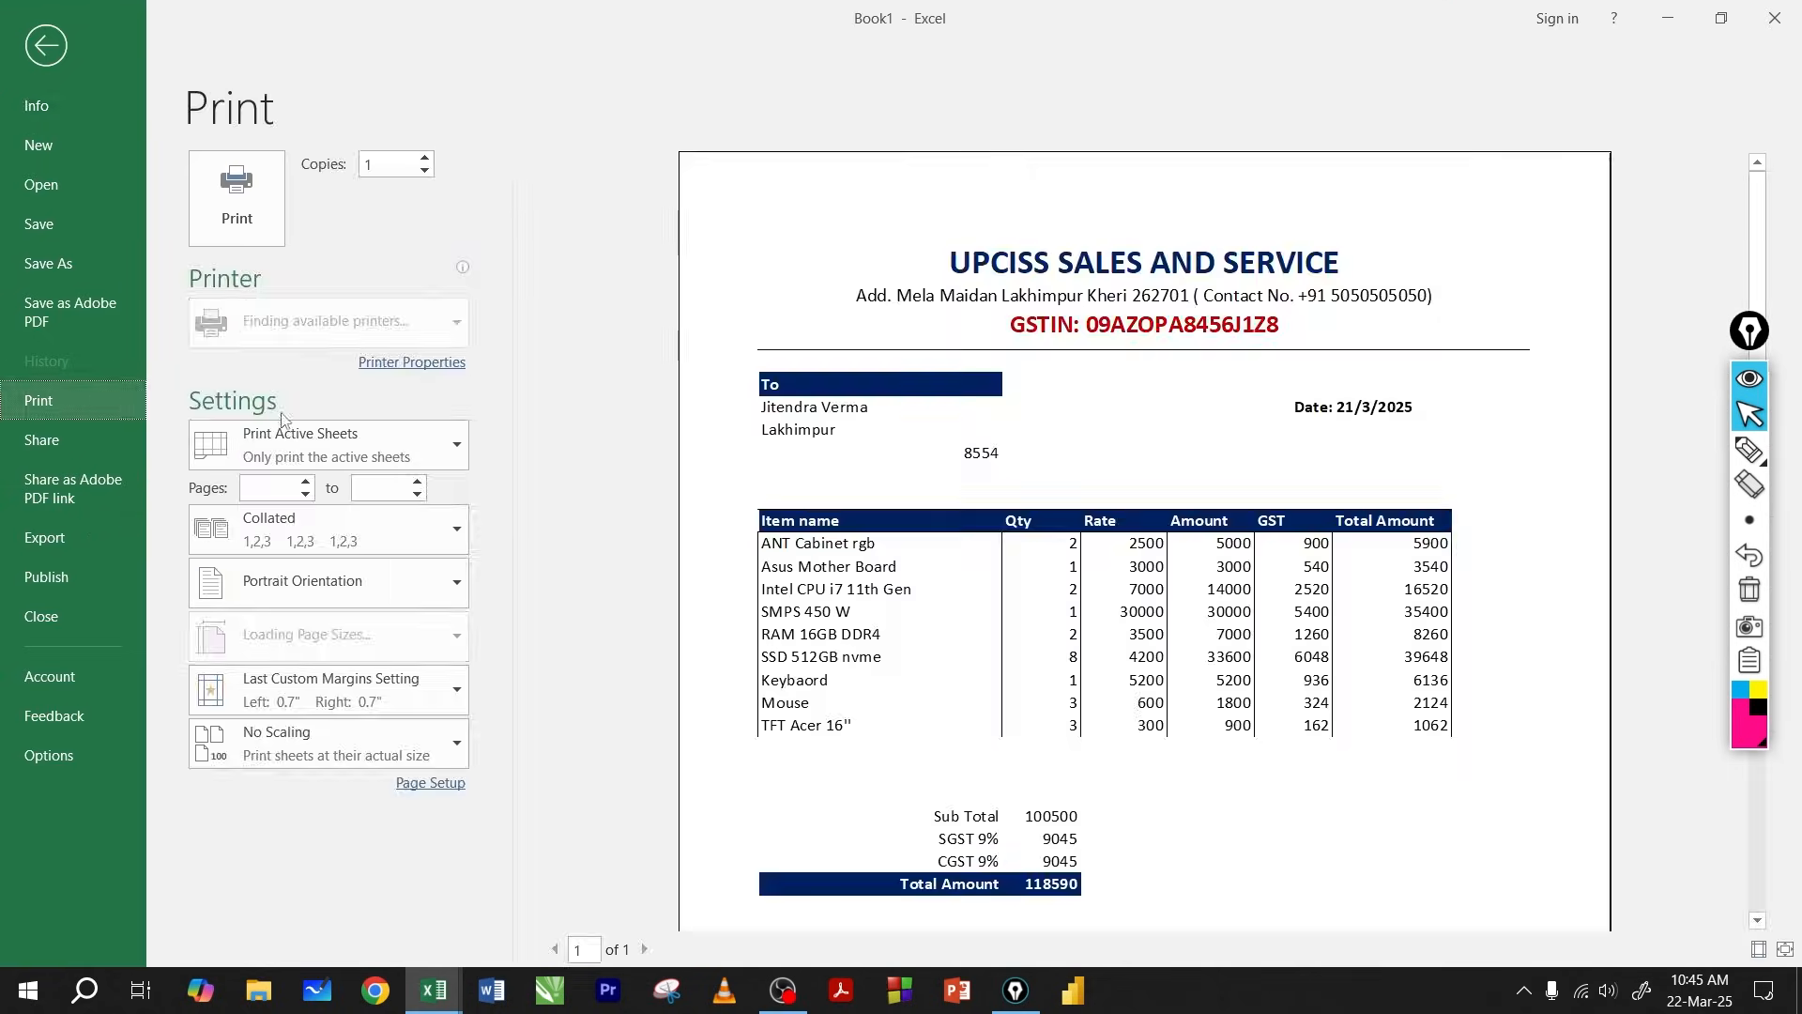
scroll(1161, 528, down, 5)
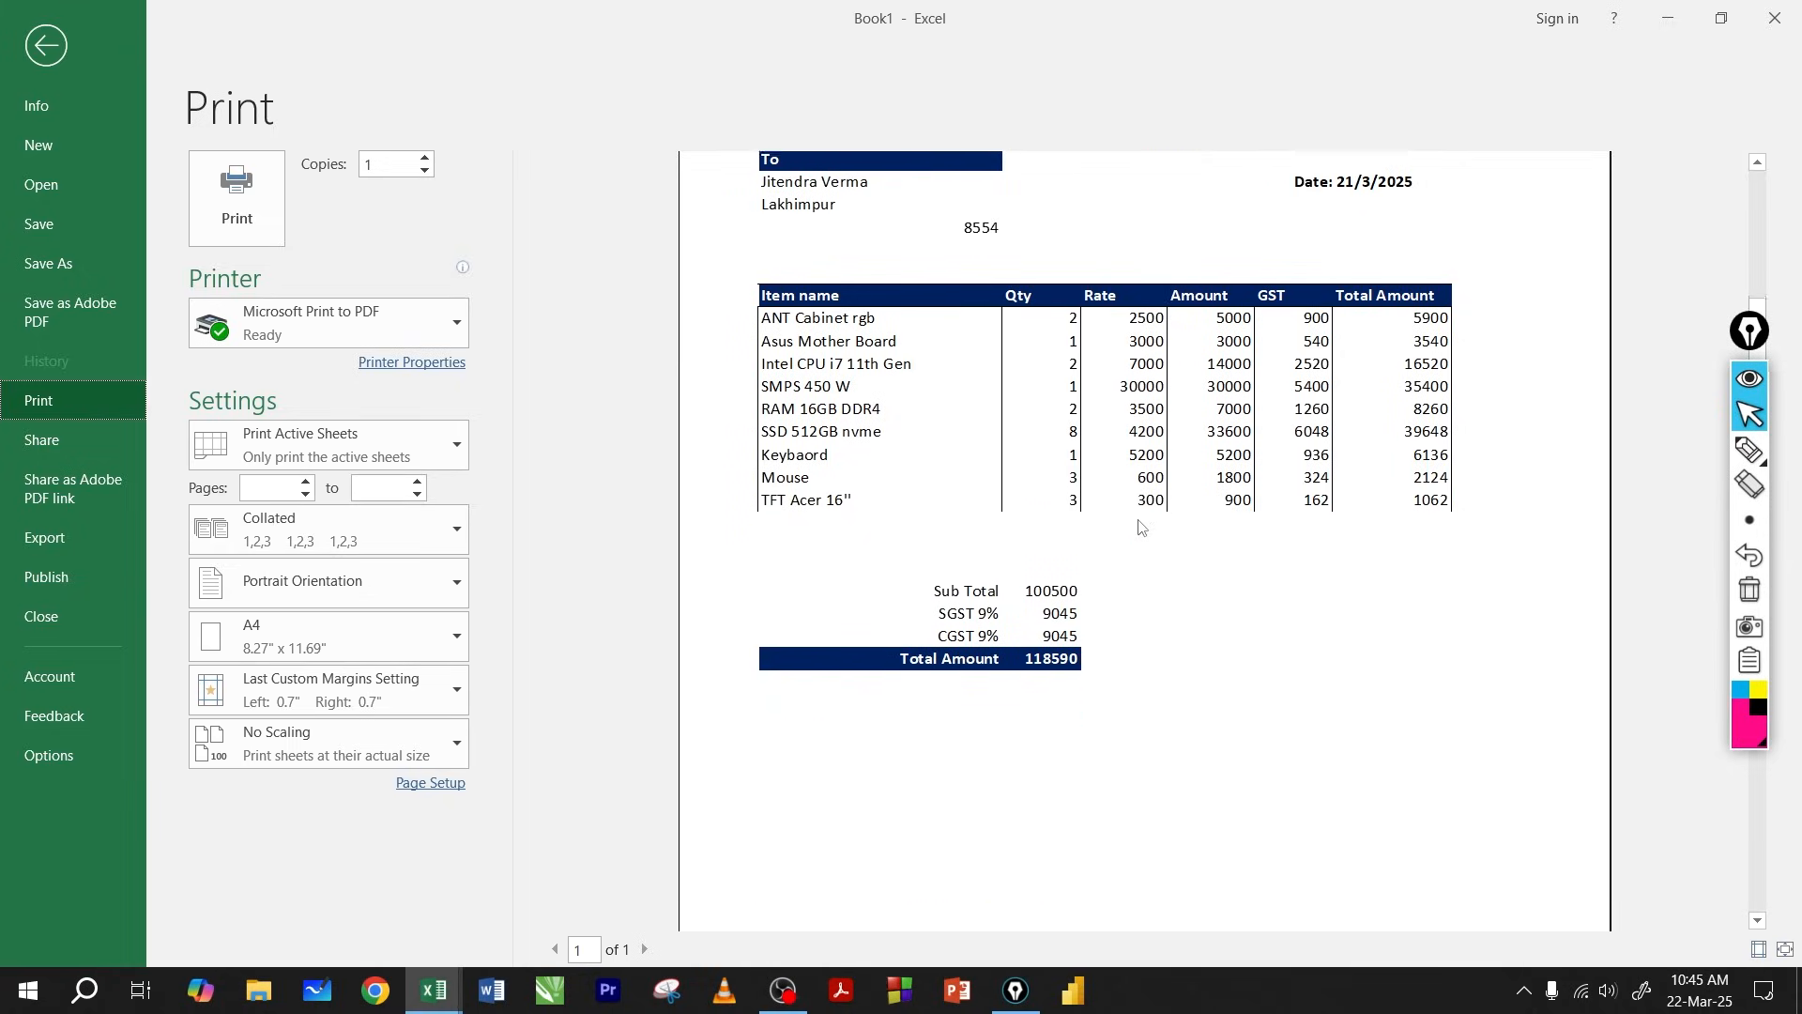
scroll(1127, 523, down, 1)
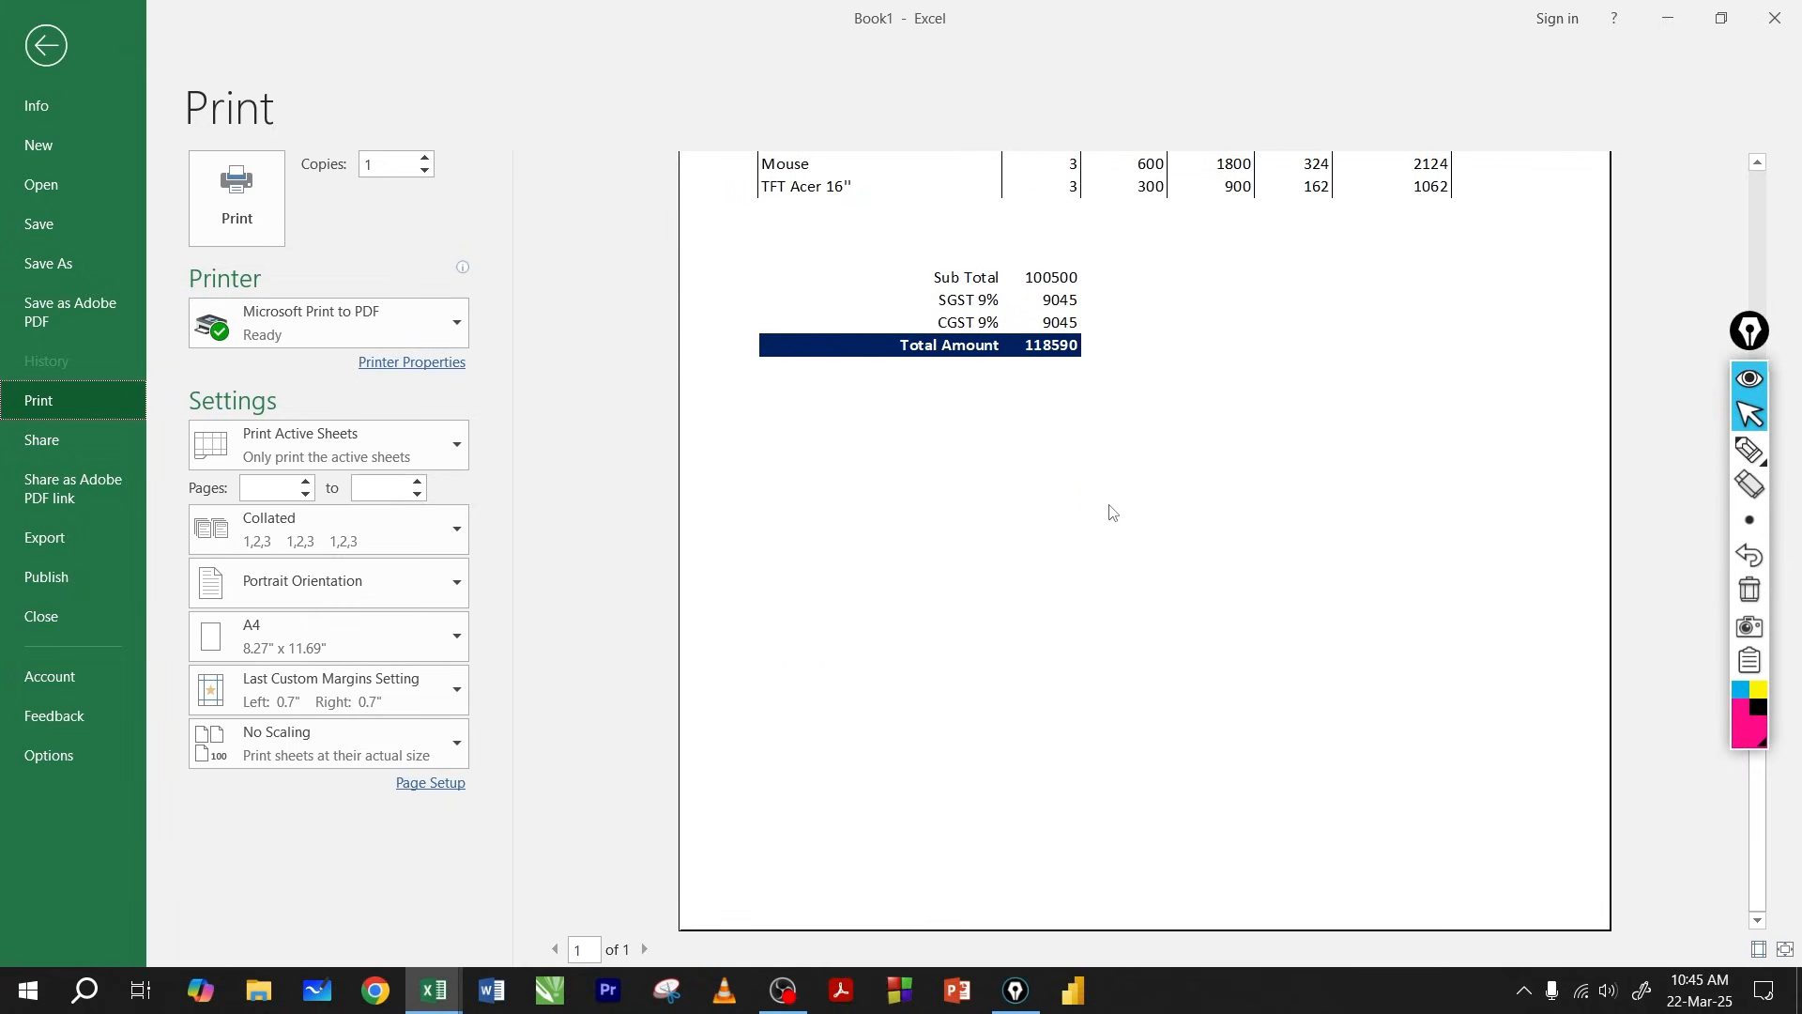
scroll(1117, 506, up, 4)
scroll(1202, 491, up, 2)
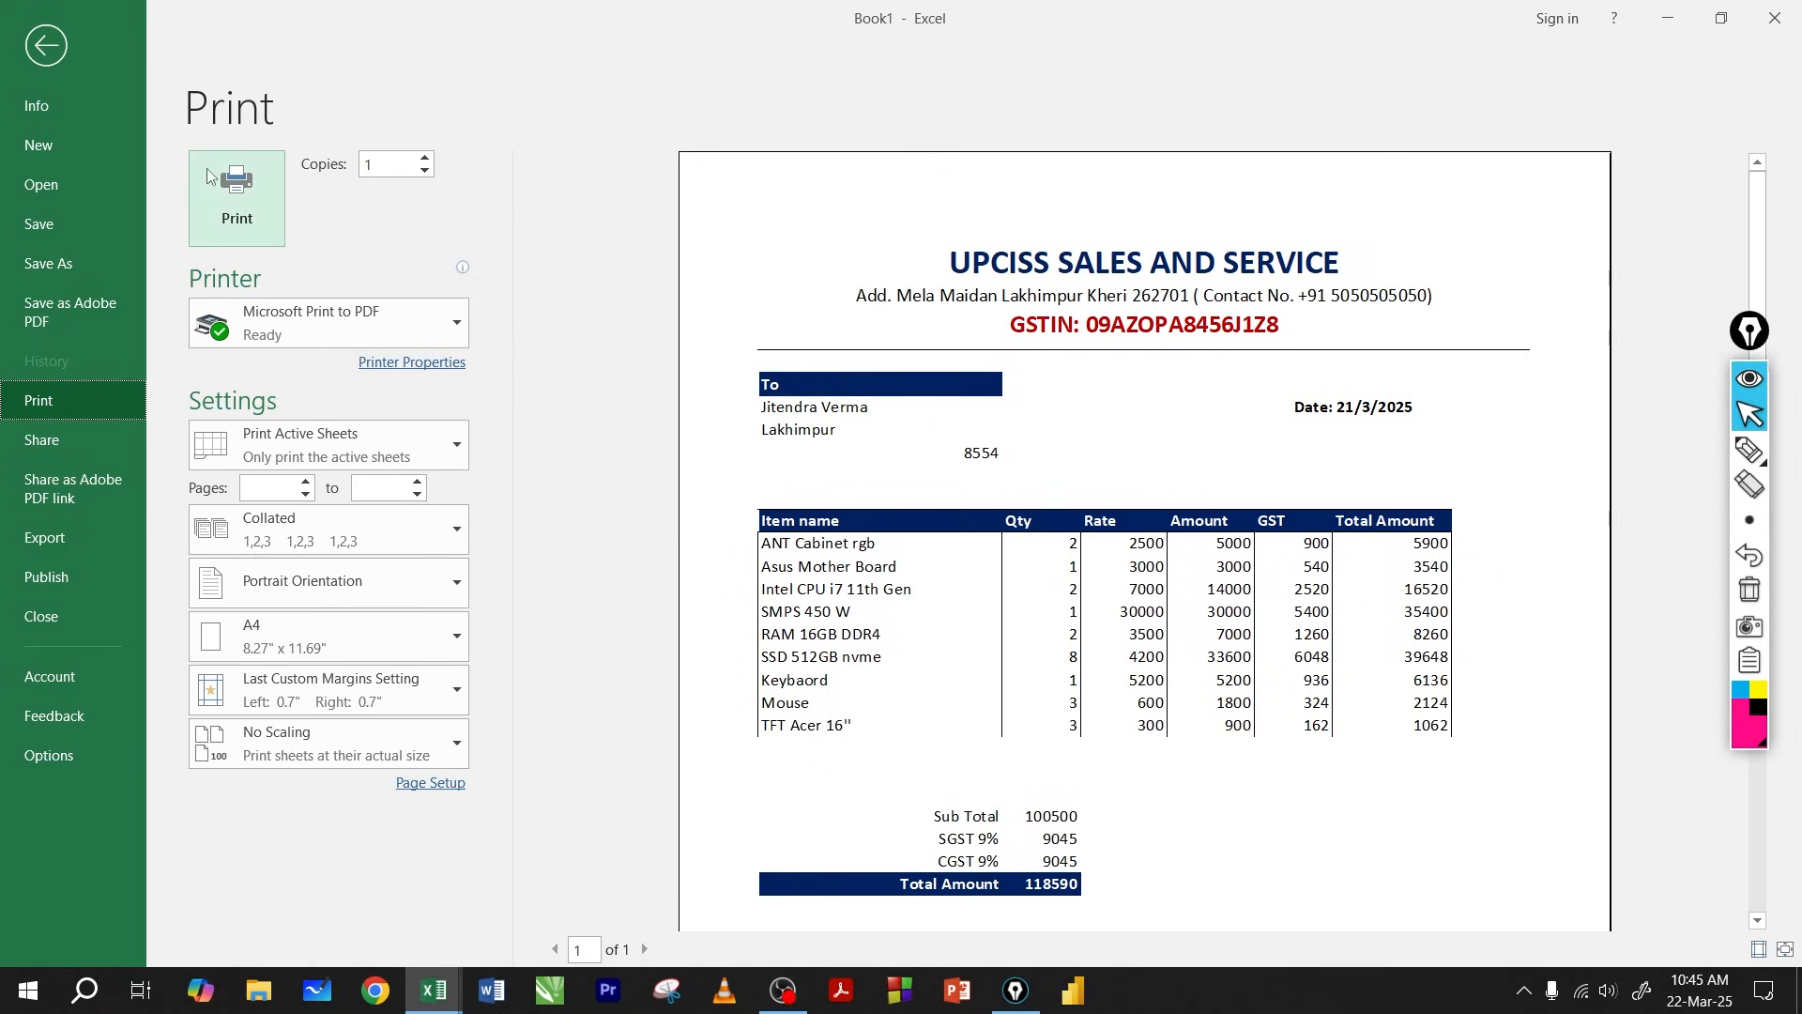
click(383, 327)
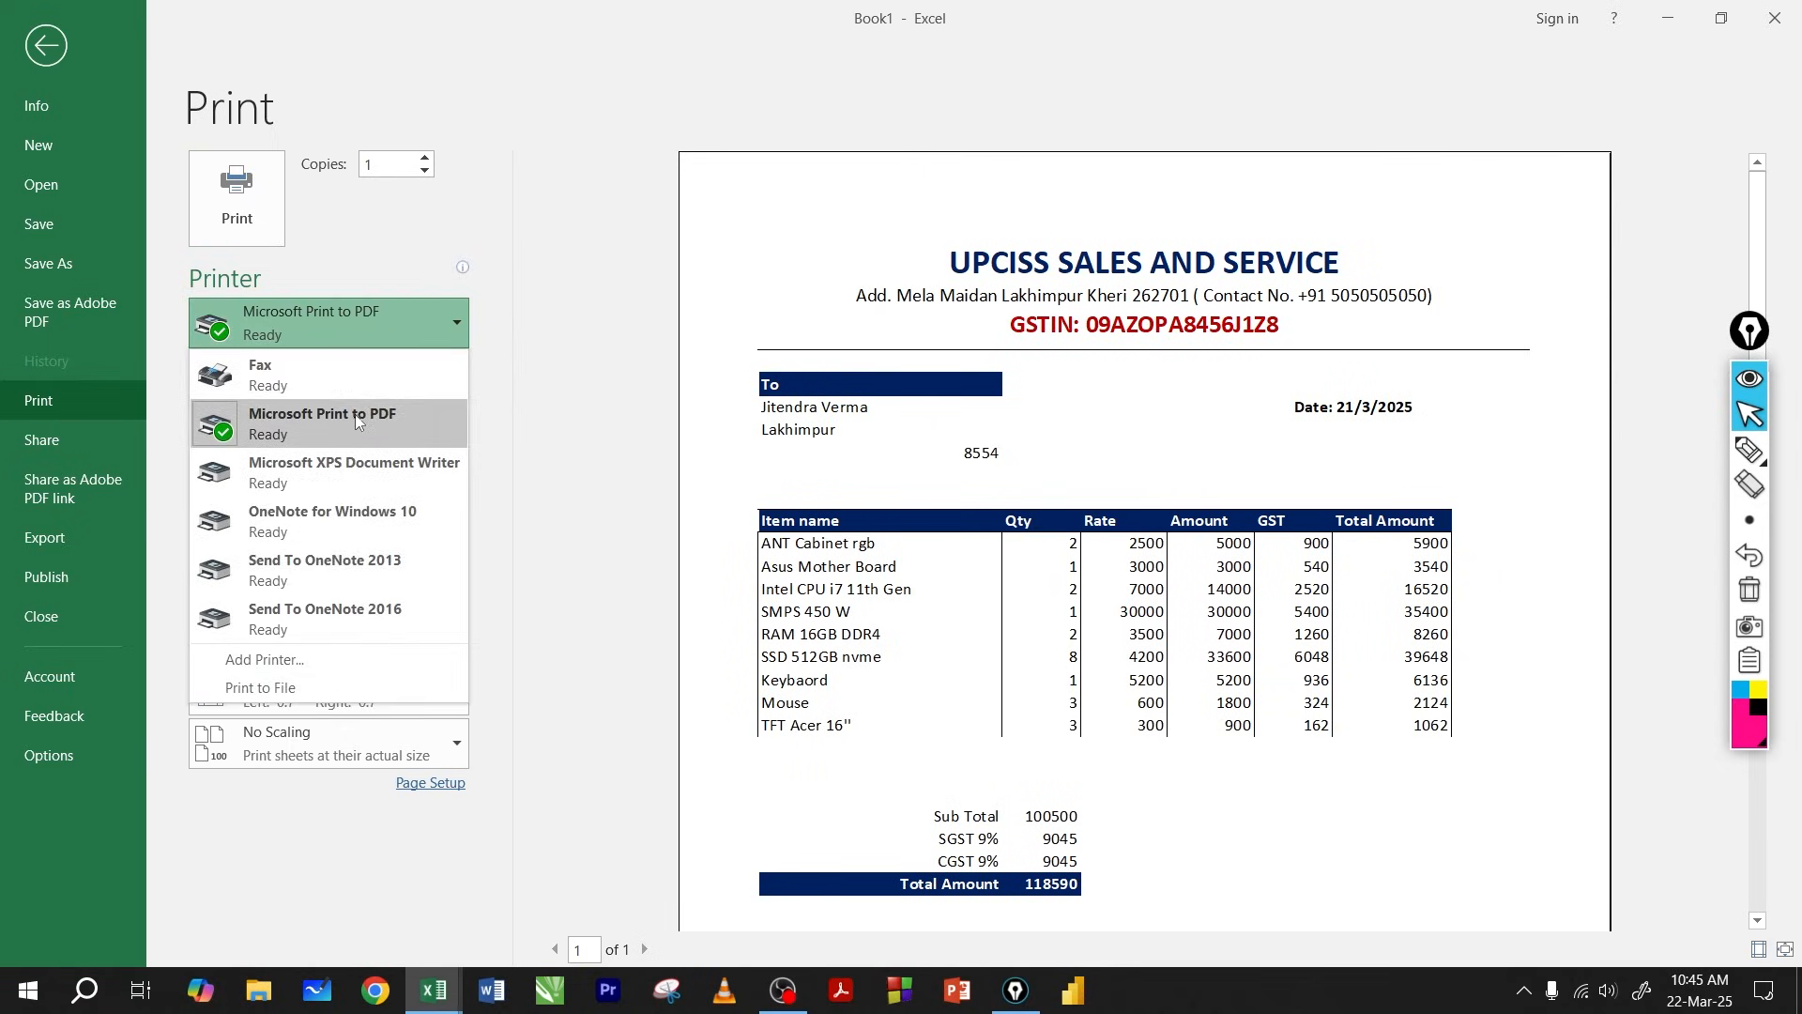
click(380, 334)
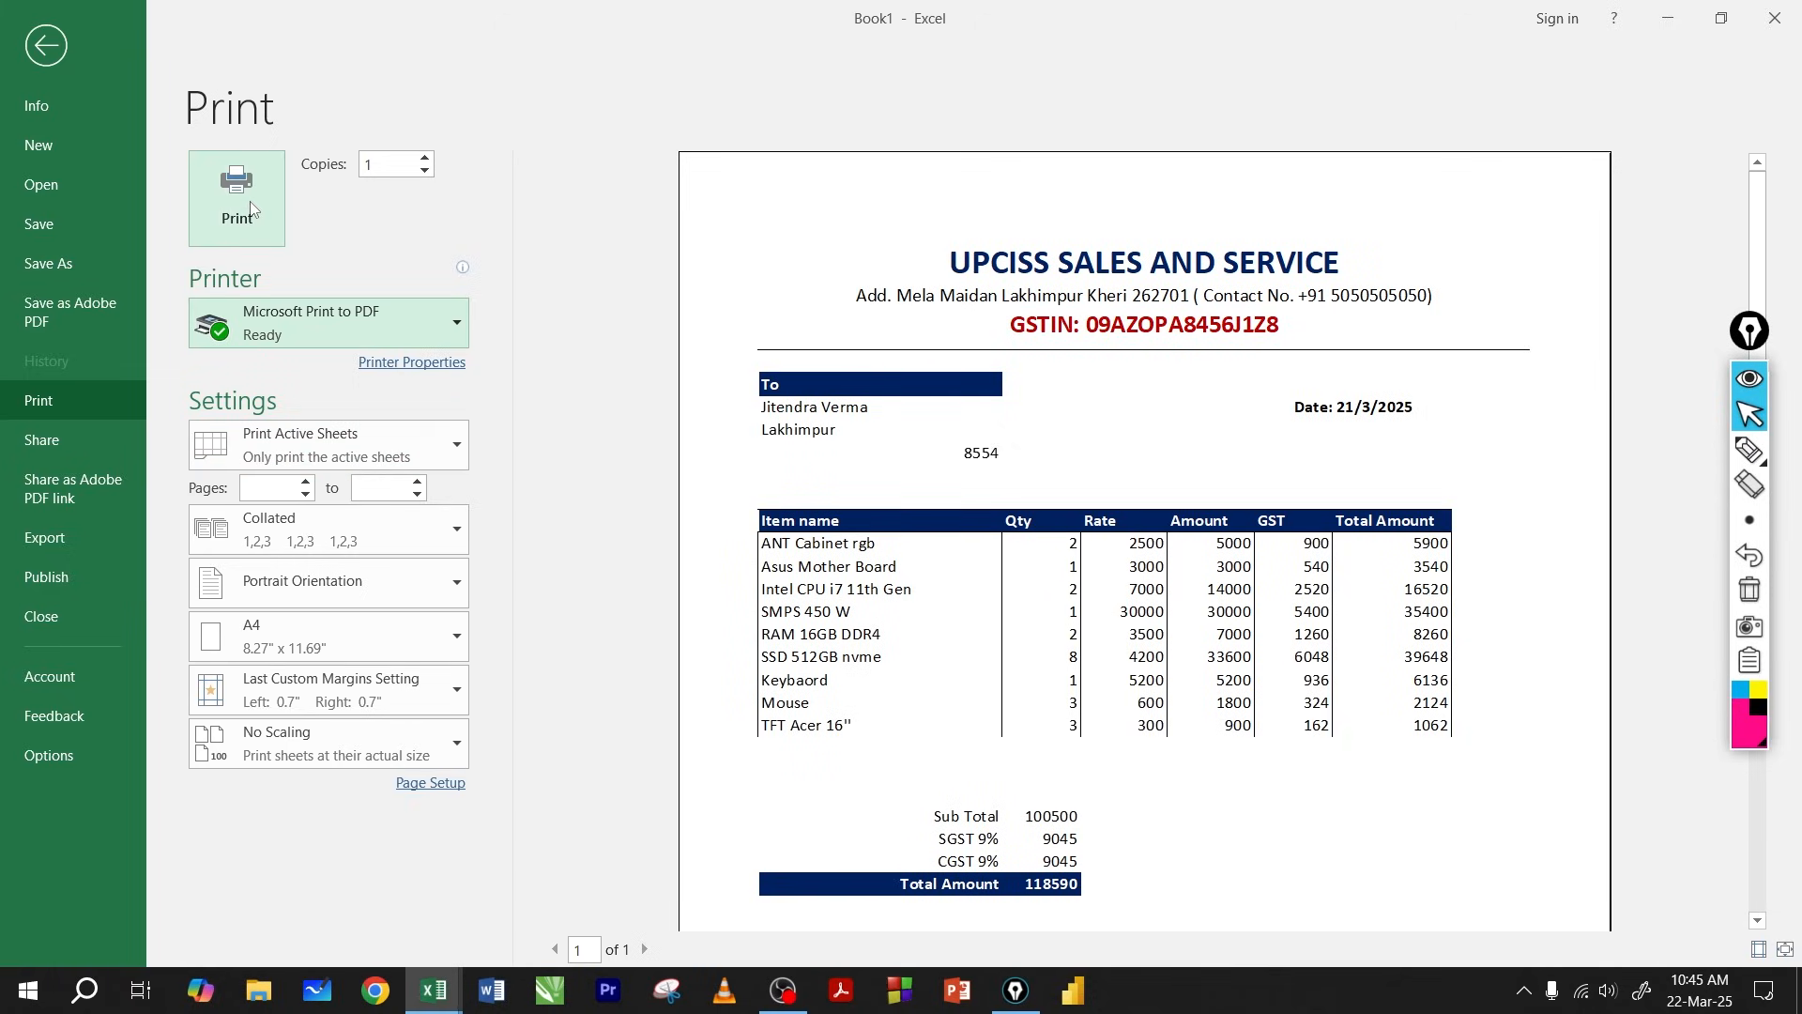
click(58, 539)
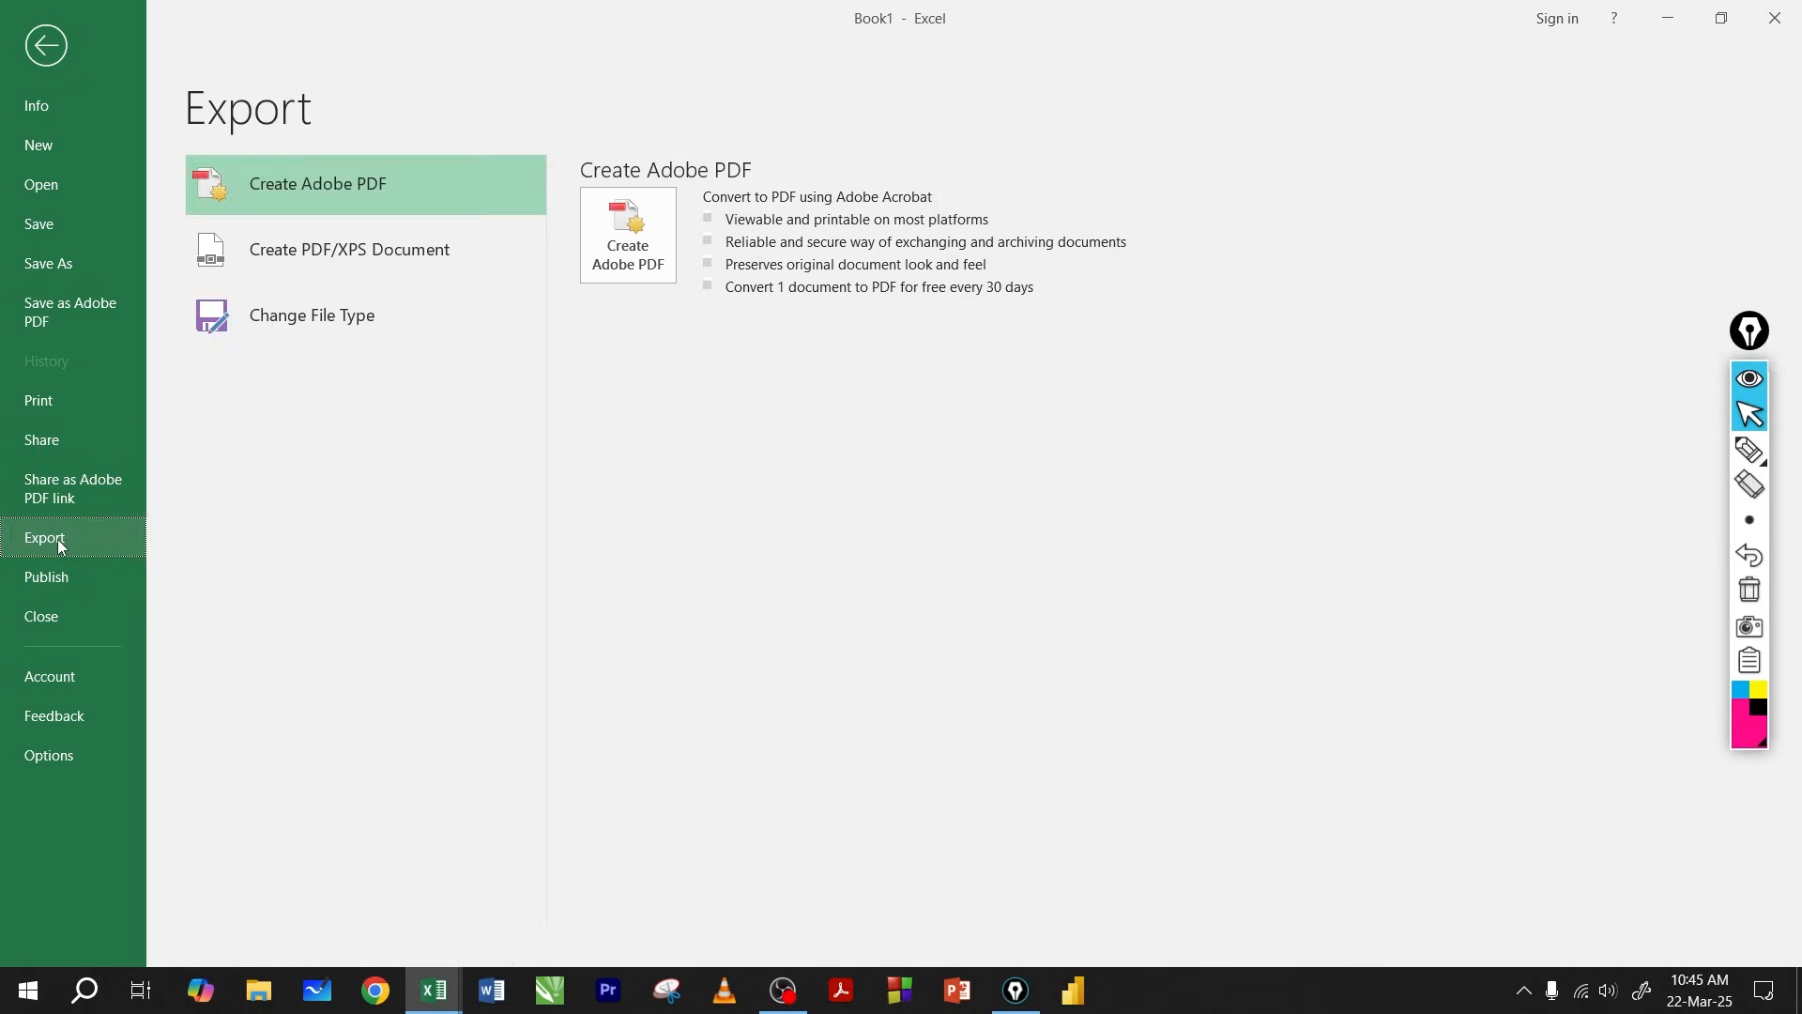
Publish the bill as a PDF named 'up bil' on the Desktop.
click(318, 262)
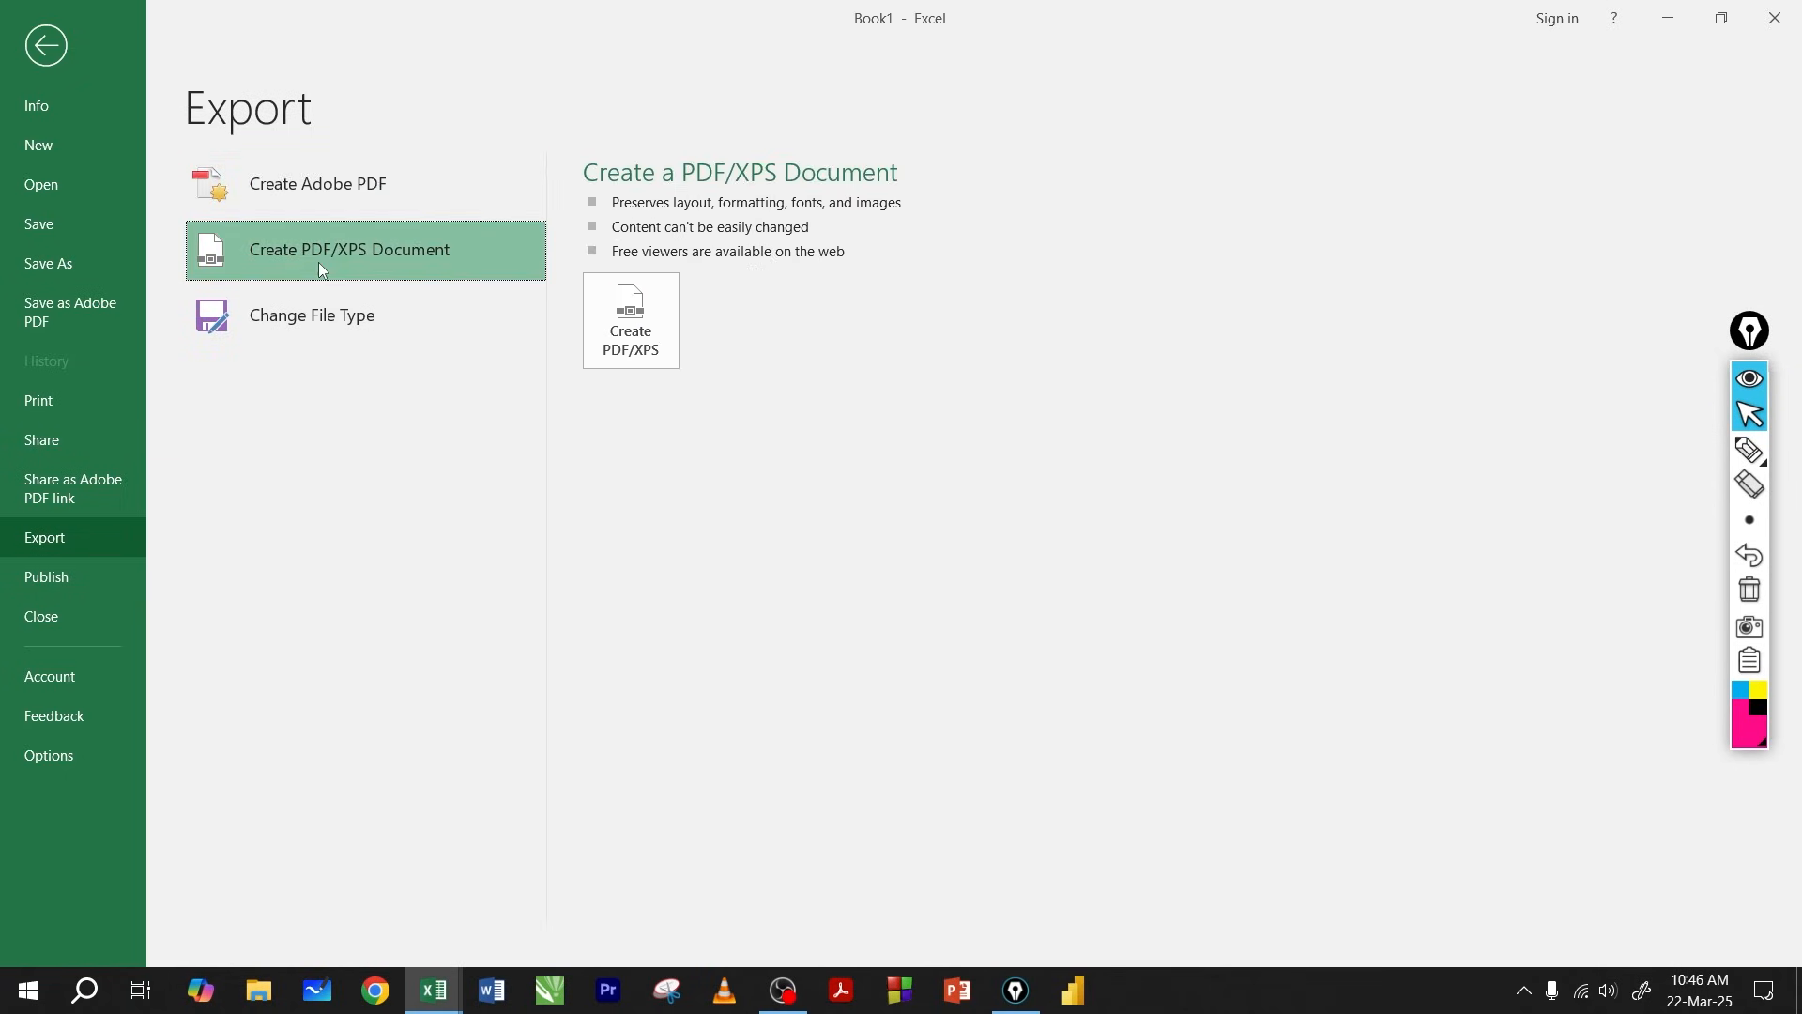
click(627, 319)
click(91, 176)
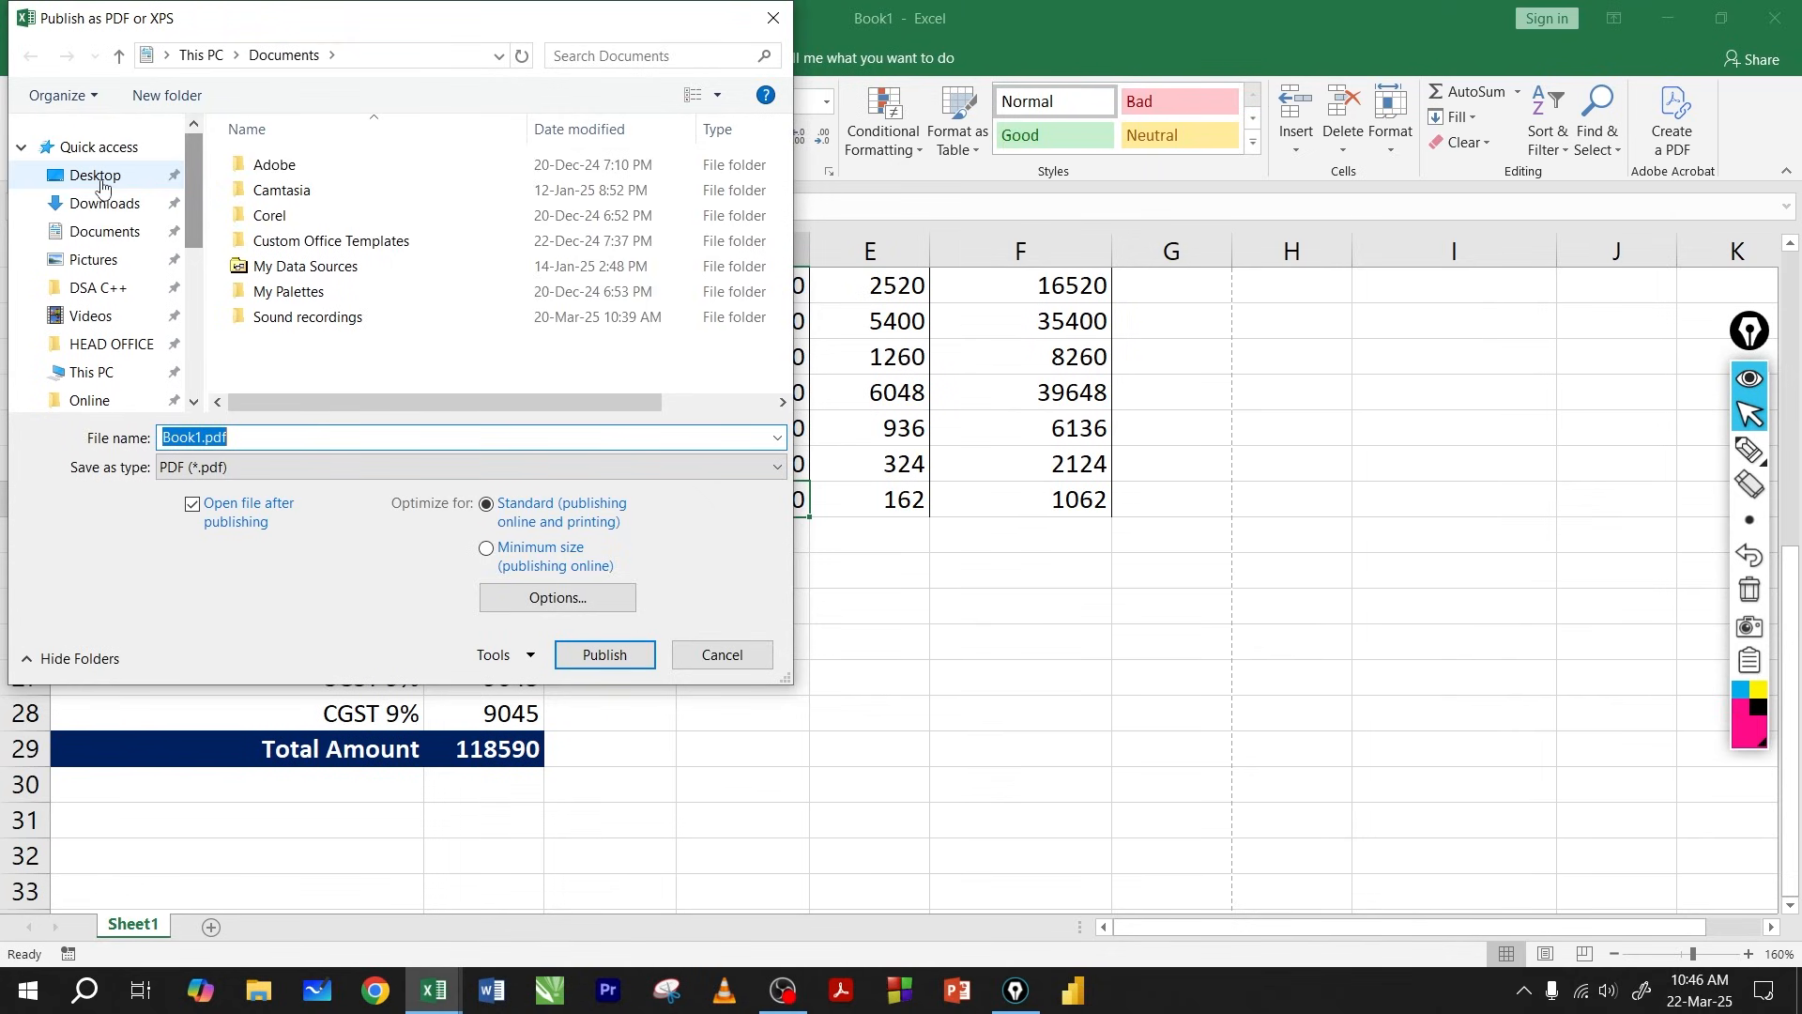
click(244, 437)
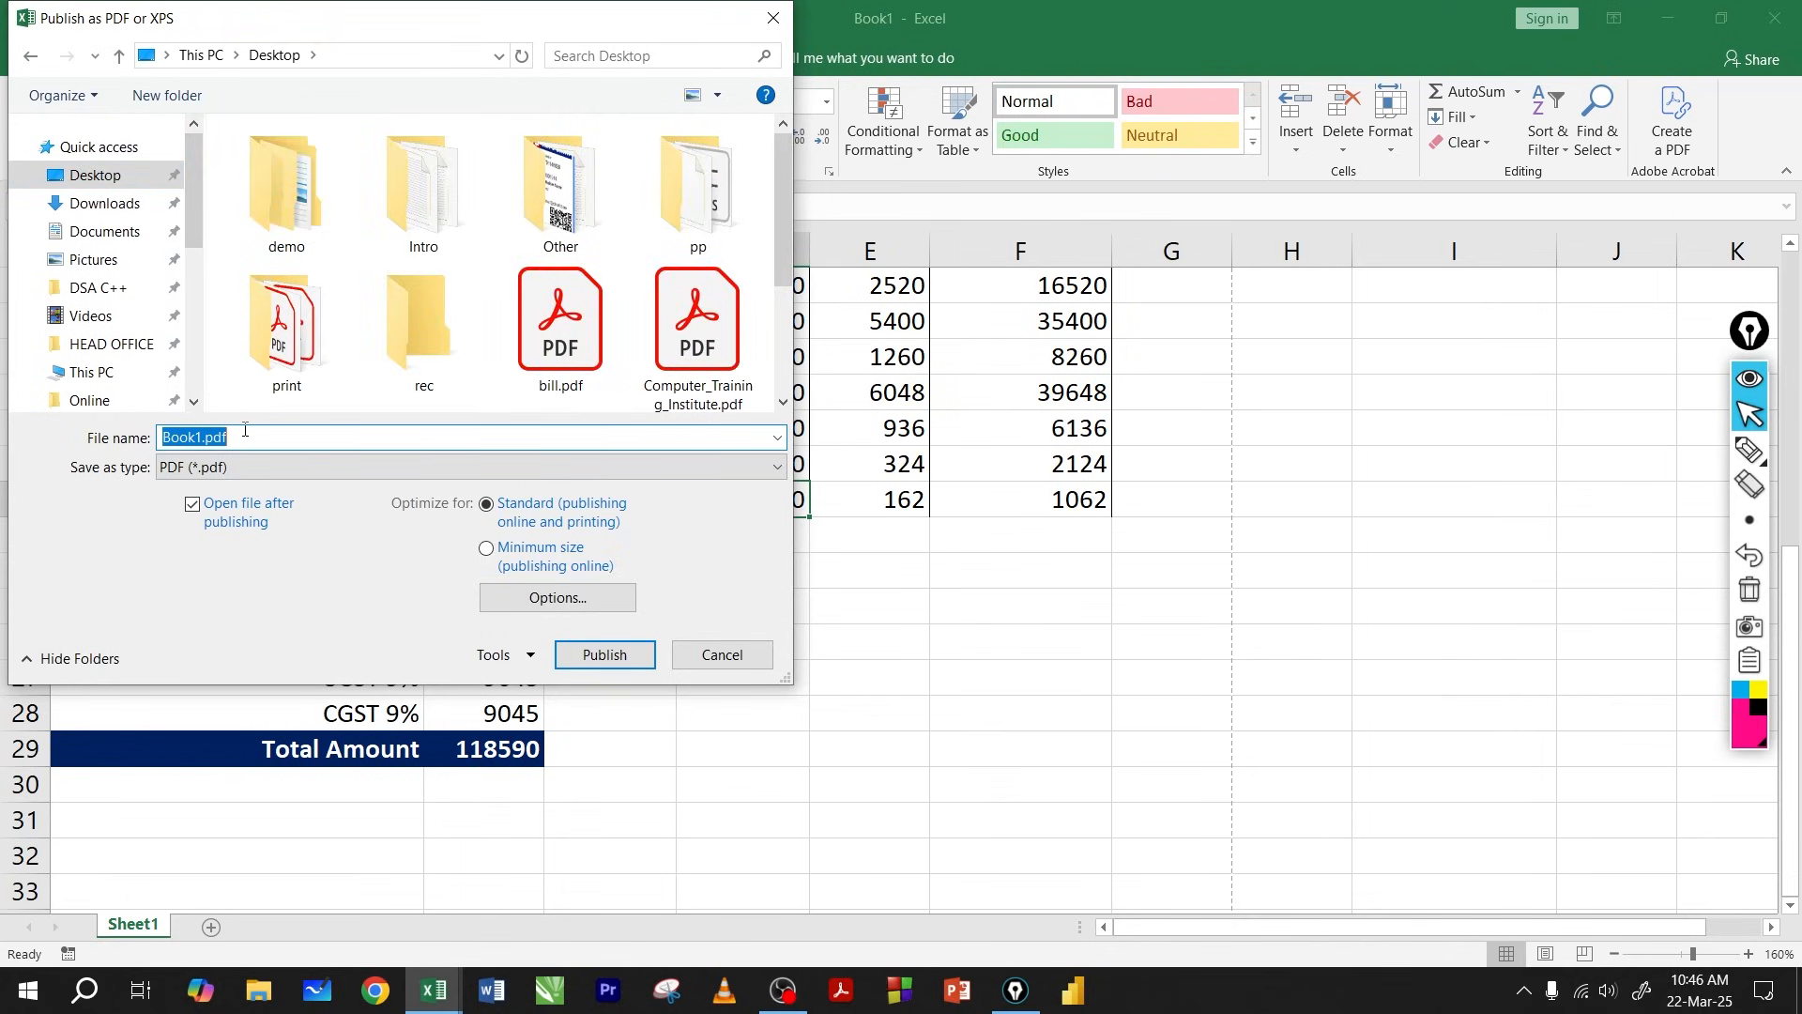
text(up bil)
click(584, 668)
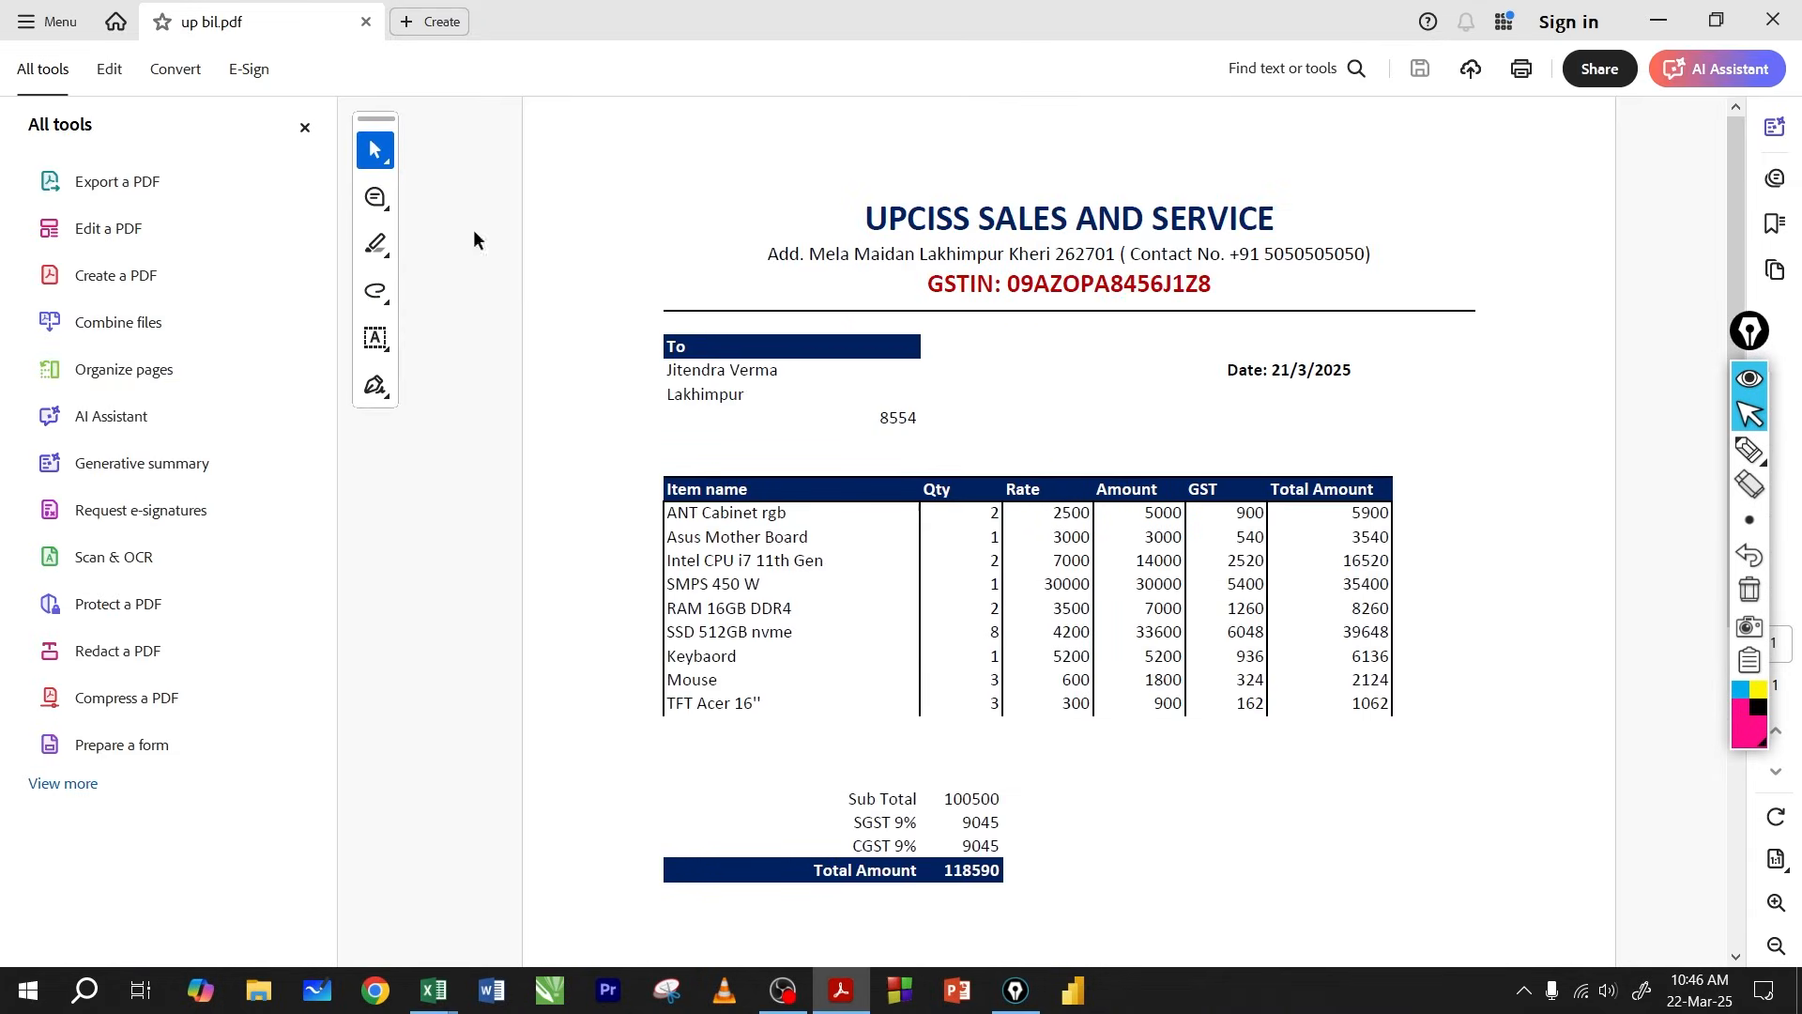
Review up bil.pdf in Acrobat without the tools panel, then close Acrobat to return to Excel.
click(304, 126)
scroll(895, 391, down, 5)
scroll(890, 394, up, 5)
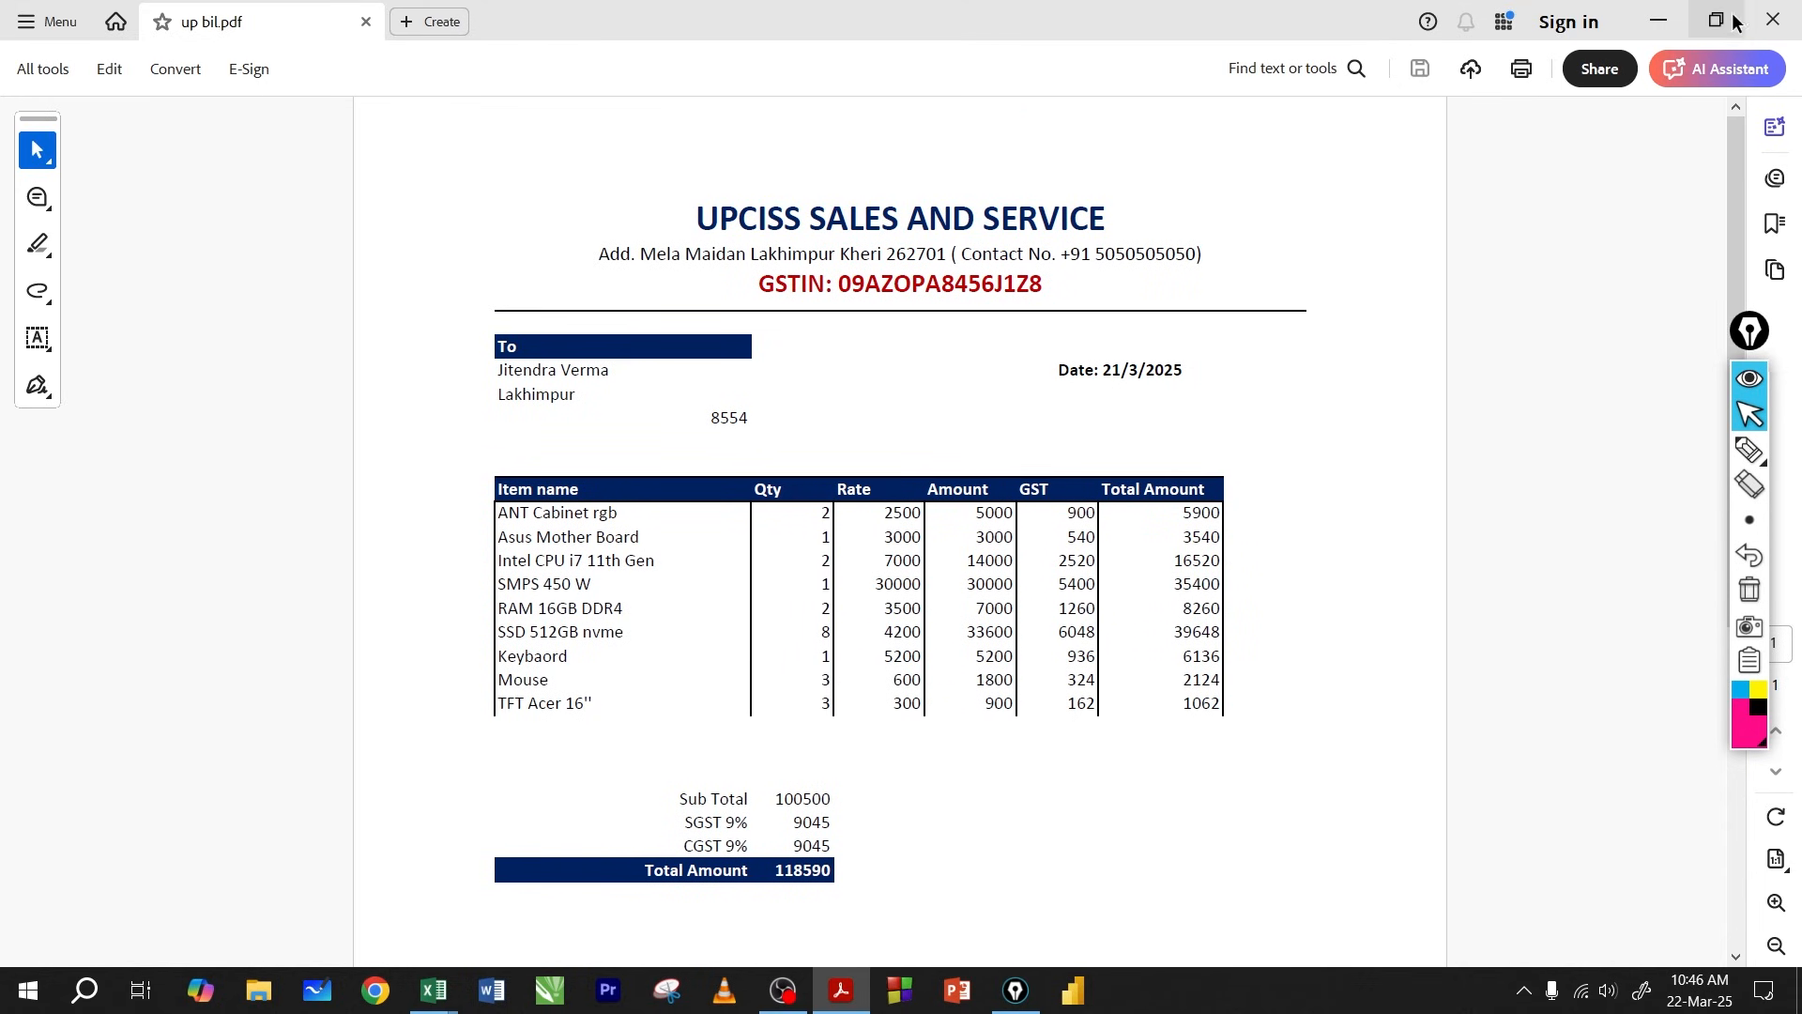
click(1772, 20)
click(607, 620)
scroll(606, 627, up, 5)
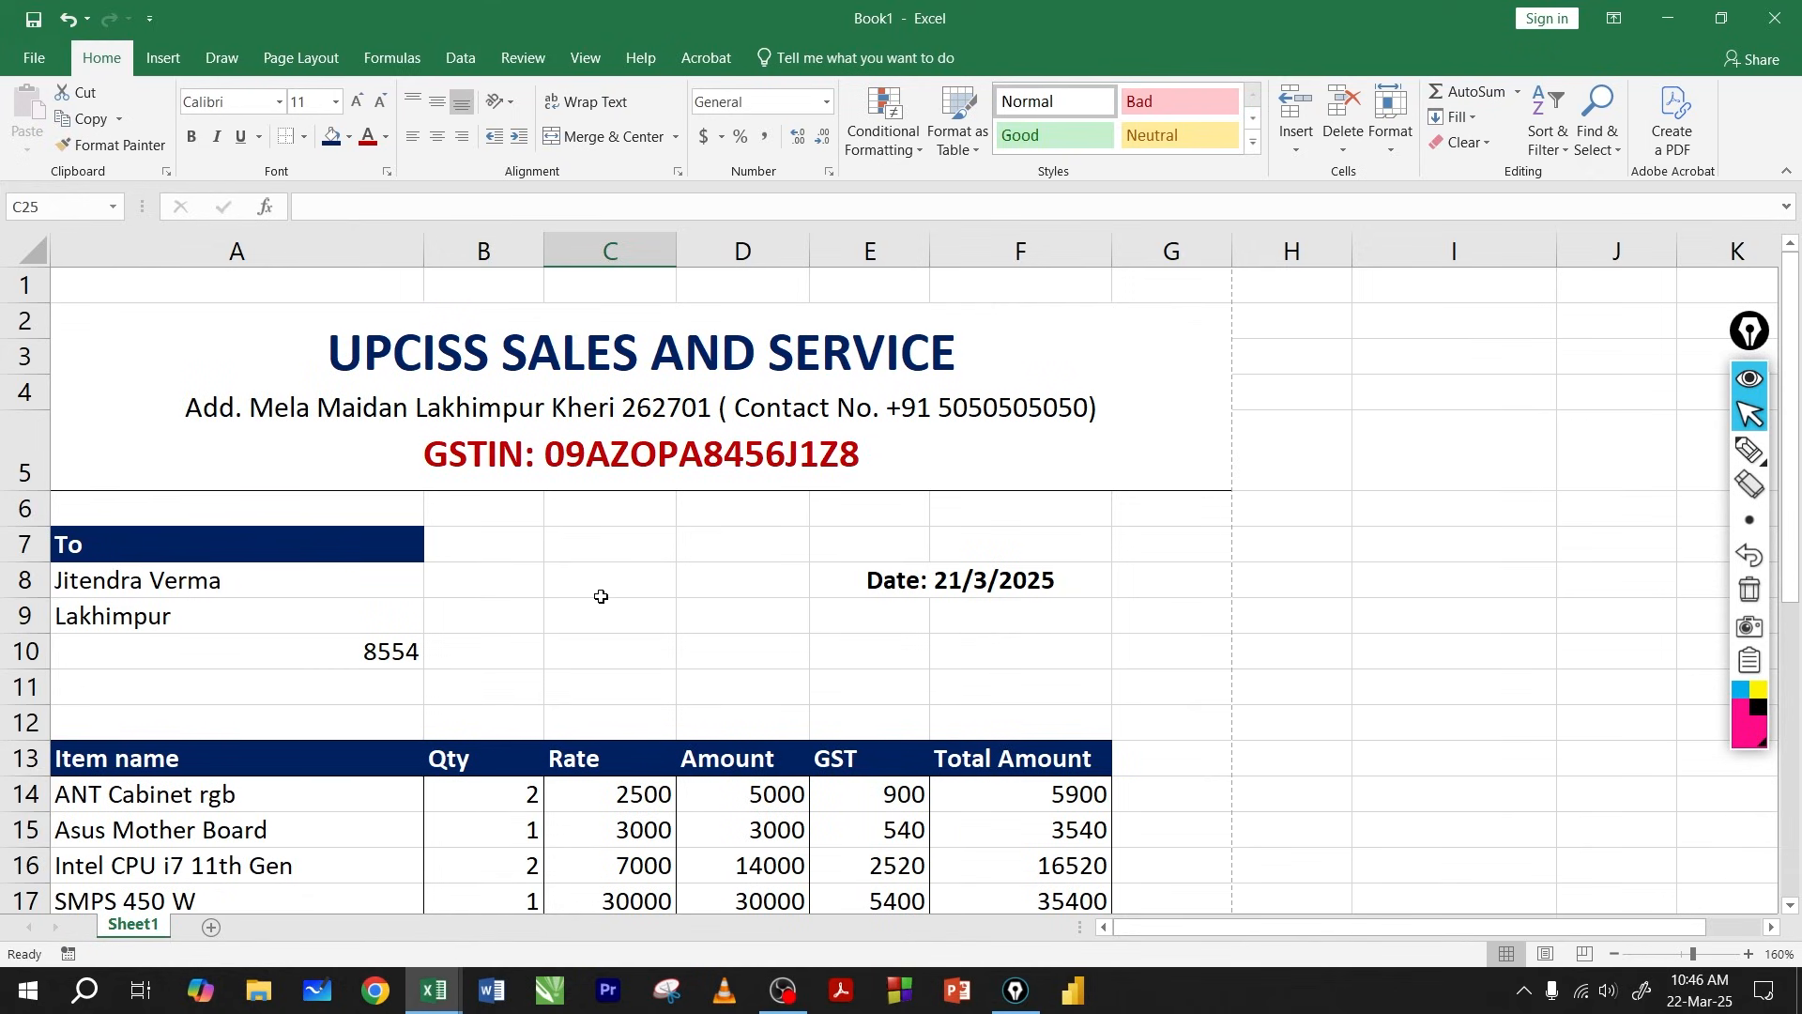
scroll(601, 597, down, 5)
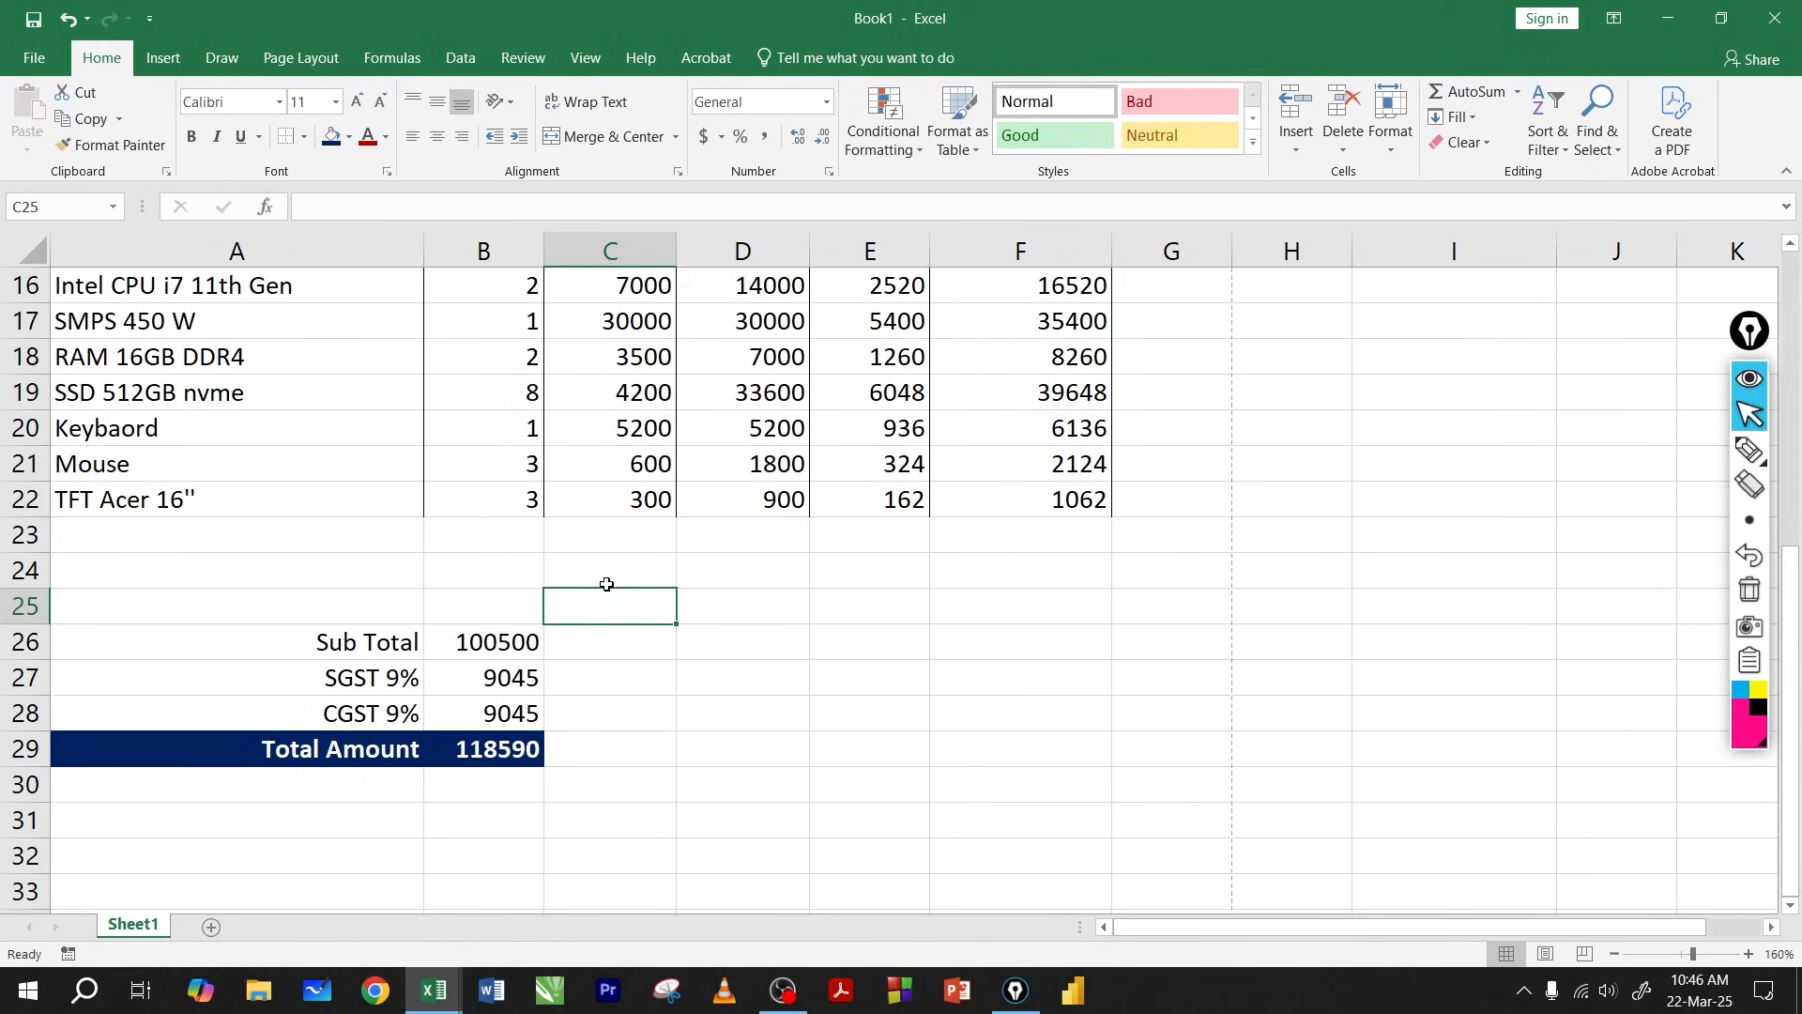
scroll(607, 583, up, 5)
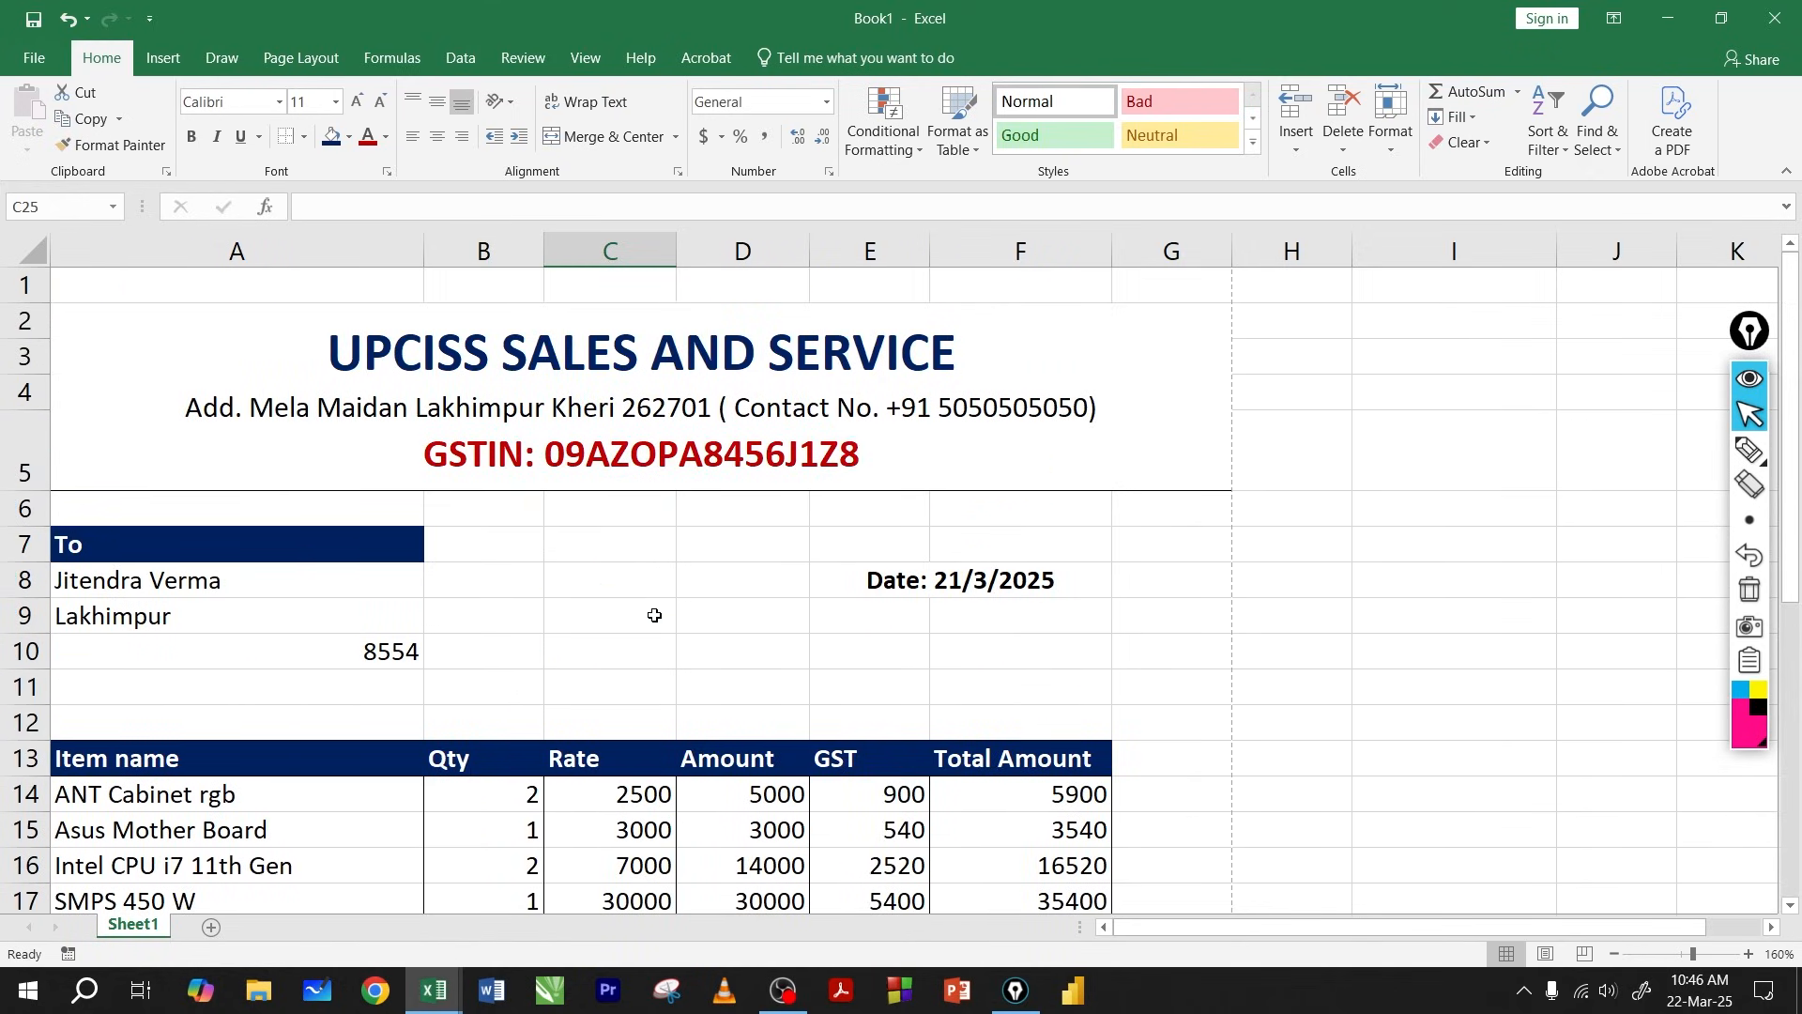